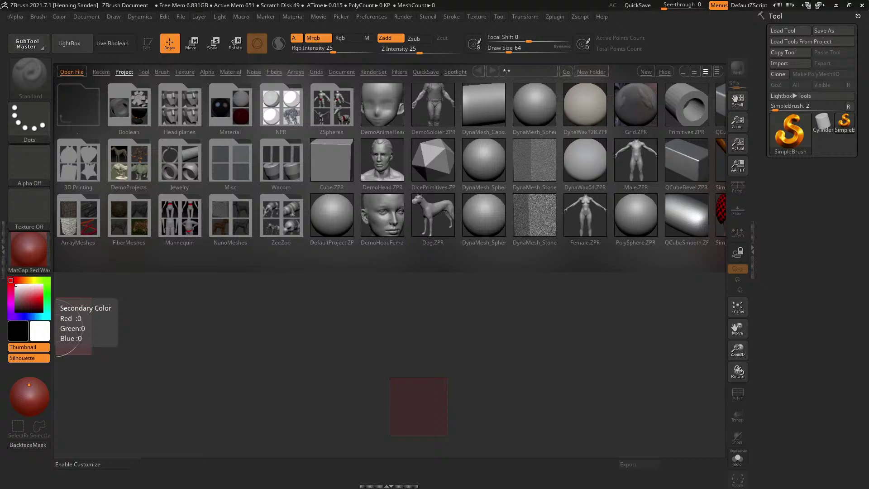
key(alt+Tab)
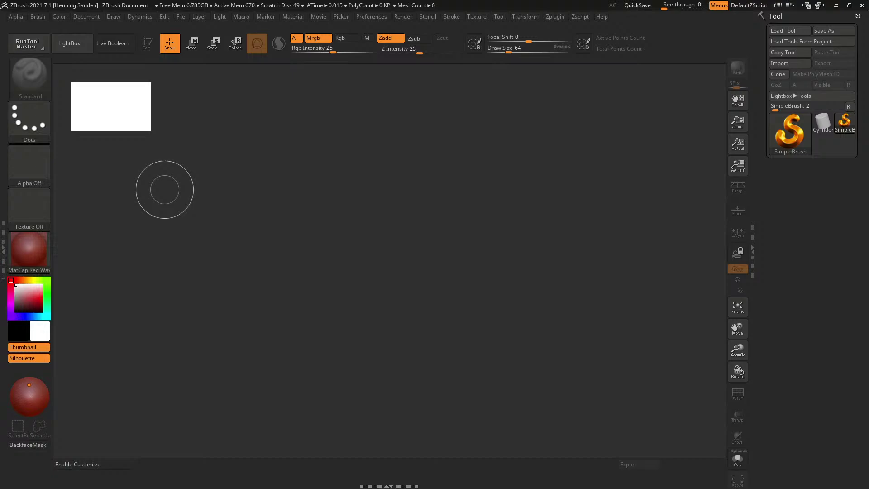
mouse_move(454, 249)
mouse_down()
mouse_move(323, 210)
mouse_move(362, 289)
mouse_up()
click(818, 127)
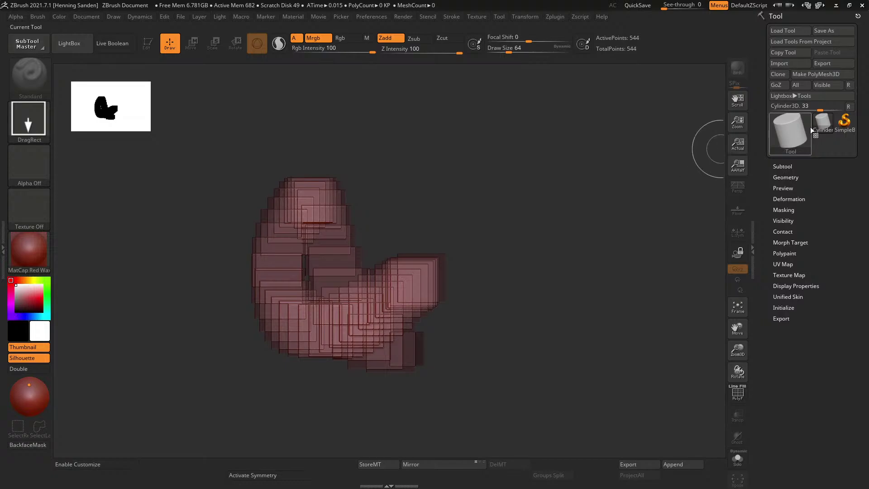
Step: Draw a Sphere3D on the canvas in Edit mode and clear the stray strokes behind it
click(790, 134)
click(390, 174)
drag(355, 311, 369, 221)
key(t)
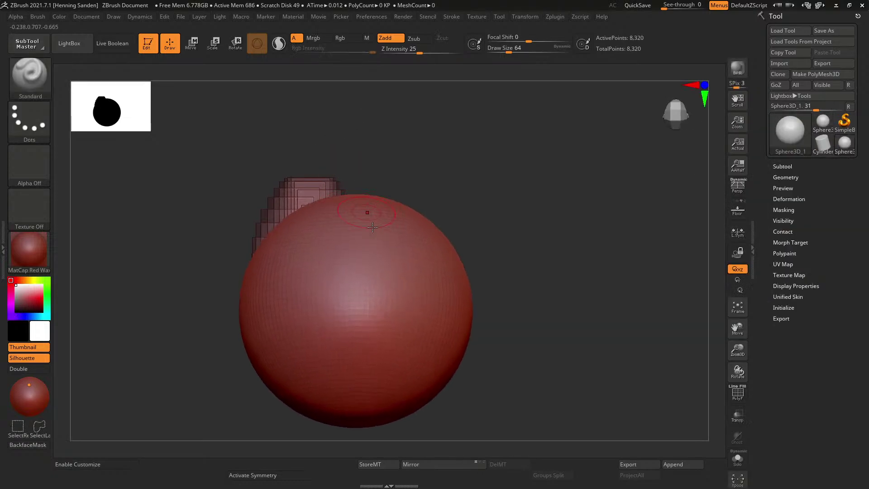
key(ctrl+n)
Step: Switch the sphere's material to BasicMaterial and frame the sphere on the canvas
click(12, 248)
click(150, 369)
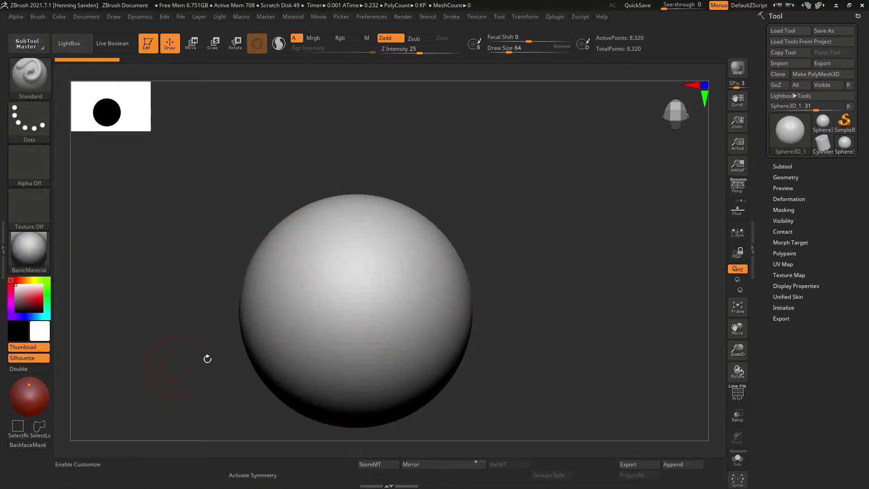
key(f)
mouse_move(425, 297)
alt+right_down()
mouse_move(431, 275)
mouse_move(389, 277)
alt+right_up()
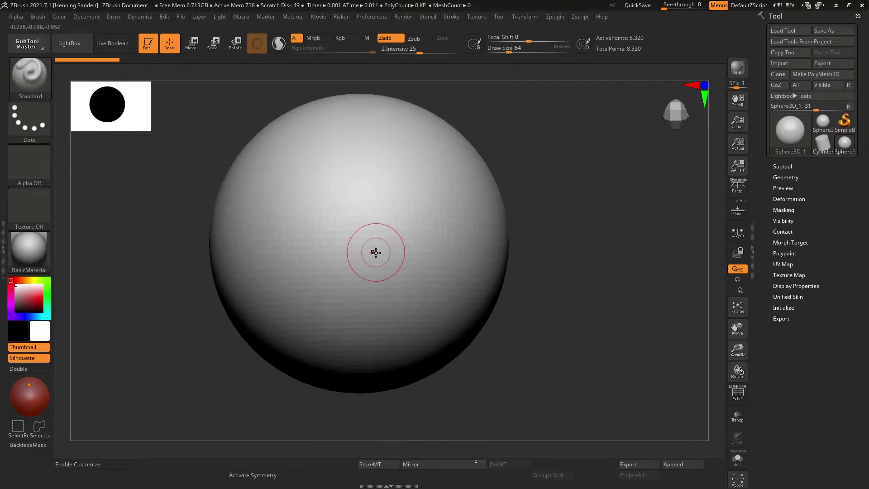
Step: Set the brush draw size to about 27 and convert the sphere to a PolyMesh3D
key(s)
drag(376, 254, 370, 255)
click(389, 261)
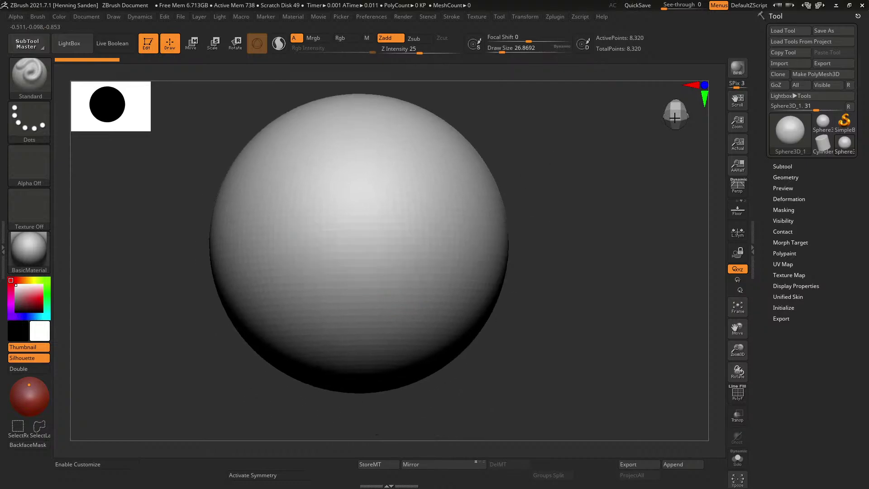
click(837, 74)
Step: Select the ClayBuildup brush, undo its trial stroke and activate symmetry
key(b)
key(c)
key(b)
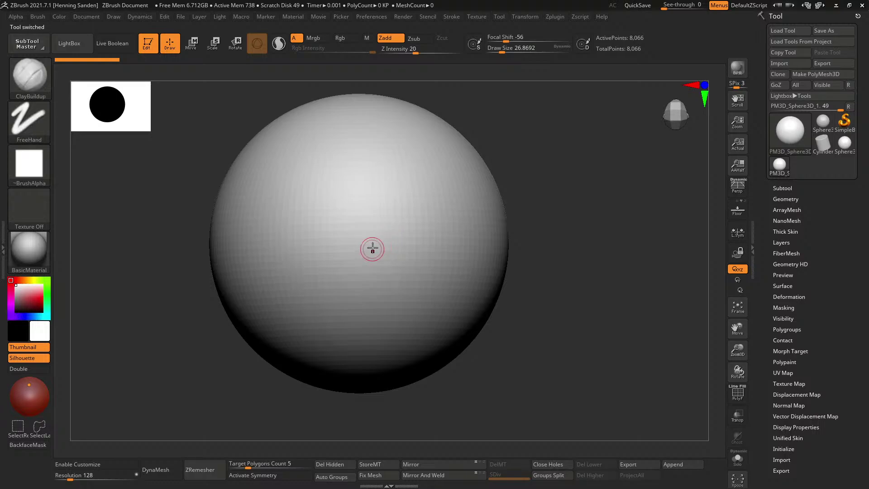
drag(427, 202, 365, 281)
key(ctrl+z)
key(x)
Step: Sculpt the first rough face forms into the sphere with ClayBuildup, including an open mouth cavity, a heavy upper face and a lower jaw
key(s)
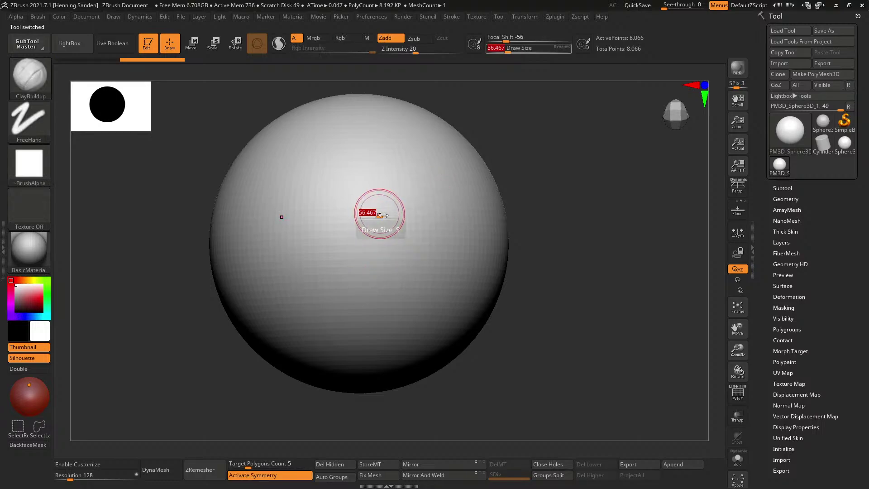
drag(379, 215, 393, 214)
mouse_move(437, 212)
mouse_down()
mouse_move(422, 283)
mouse_move(387, 292)
mouse_move(466, 263)
mouse_move(456, 198)
mouse_move(440, 271)
mouse_move(386, 280)
mouse_move(403, 298)
mouse_move(384, 267)
mouse_up()
key(f)
key(s)
key(s)
right_drag(438, 207, 384, 203)
key(s)
mouse_move(450, 196)
mouse_down()
mouse_move(434, 190)
mouse_move(387, 225)
mouse_up()
mouse_move(401, 204)
right_down()
mouse_move(421, 208)
mouse_move(419, 217)
right_up()
key(s)
mouse_move(400, 209)
mouse_down()
mouse_move(408, 209)
mouse_move(411, 185)
mouse_move(392, 199)
mouse_move(379, 240)
mouse_up()
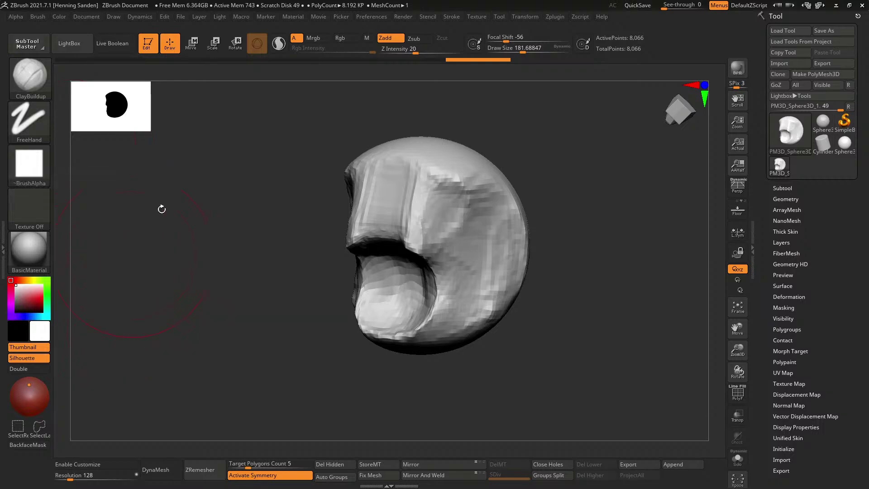
Step: Carve the mouth cavity deeper below the upper face with the ClayBuildup brush
key(alt+Tab)
click(515, 210)
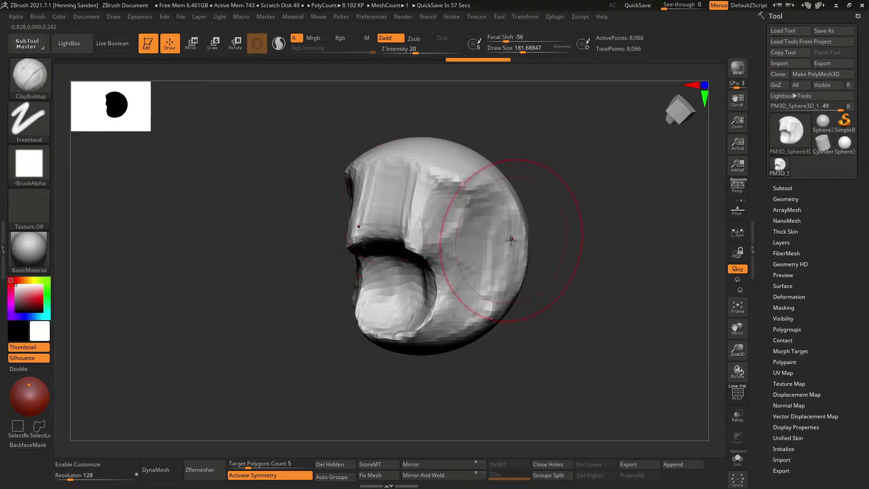
right_drag(401, 229, 438, 235)
key(s)
drag(437, 235, 429, 235)
mouse_move(425, 227)
alt+mouse_down()
mouse_move(399, 229)
mouse_move(394, 248)
alt+mouse_up()
key(s)
mouse_move(394, 253)
alt+mouse_down()
mouse_move(390, 299)
mouse_move(359, 250)
mouse_move(381, 290)
mouse_move(387, 274)
alt+mouse_up()
Step: Shape the mouth corner and the adjoining jaw with ClayBuildup at a draw size of about 74
key(s)
mouse_move(389, 276)
mouse_down()
mouse_move(409, 289)
mouse_move(446, 290)
mouse_up()
right_drag(450, 294, 435, 287)
key(s)
drag(436, 288, 442, 302)
right_drag(435, 302, 443, 303)
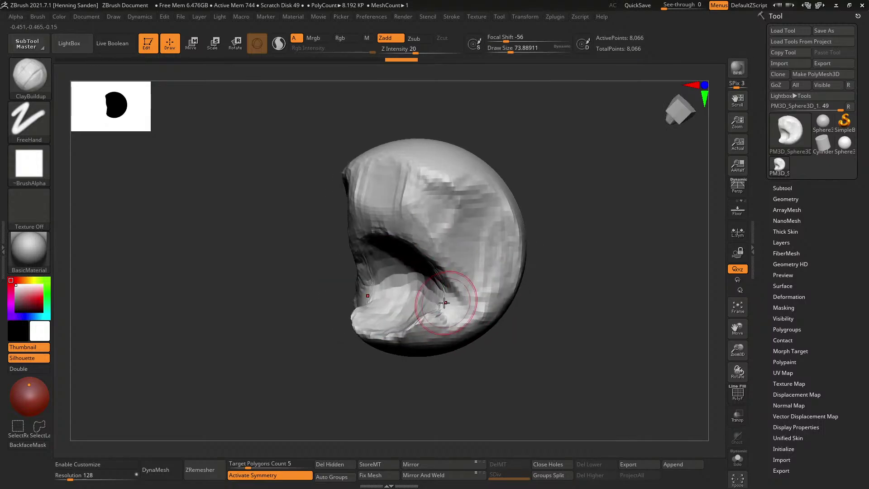
Step: Remesh the head with DynaMesh at resolution 128 and set the draw size to about 65
click(155, 469)
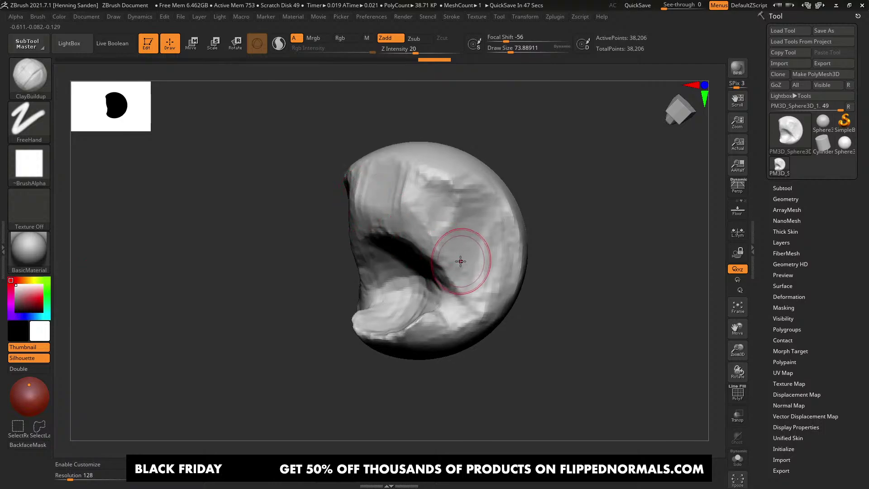
mouse_move(459, 252)
alt+right_down()
mouse_move(416, 257)
mouse_move(396, 283)
alt+right_up()
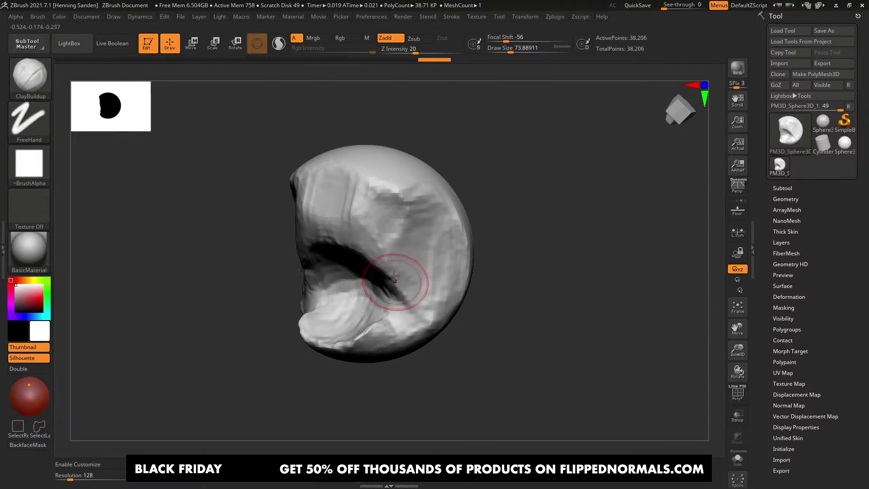
key(bracketleft)
key(bracketleft)
key(bracketright)
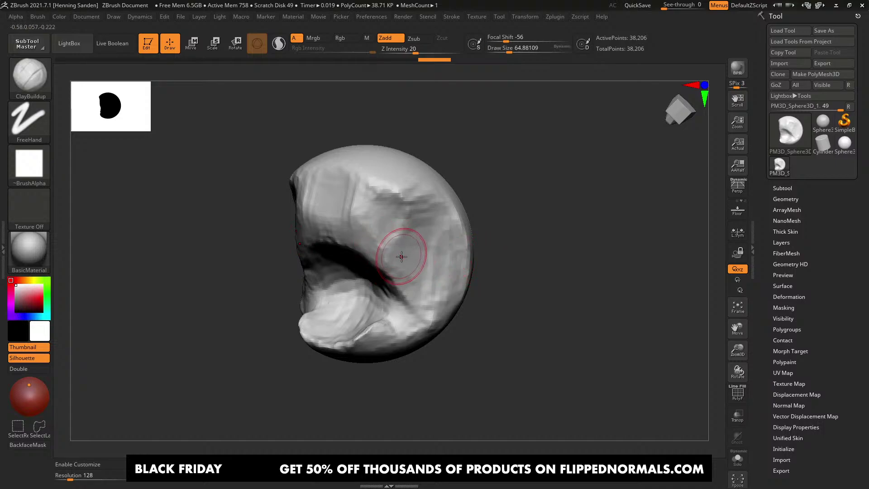
Step: Carve the eye sockets into the upper face with ClayBuildup
alt+right_drag(398, 248, 403, 253)
mouse_move(407, 255)
alt+mouse_down()
mouse_move(416, 253)
mouse_move(398, 232)
mouse_move(356, 228)
mouse_move(375, 219)
alt+mouse_up()
alt+right_drag(376, 219, 370, 219)
Step: Build up the forehead, brow and cheek around the eye sockets at a draw size of about 101
key(bracketright)
key(bracketright)
key(bracketright)
mouse_move(421, 189)
mouse_down()
mouse_move(369, 200)
mouse_move(362, 188)
mouse_up()
mouse_move(371, 199)
alt+right_down()
mouse_move(388, 223)
mouse_move(414, 221)
alt+right_up()
mouse_move(378, 213)
mouse_down()
mouse_move(349, 189)
mouse_move(349, 270)
mouse_move(351, 261)
mouse_move(399, 304)
mouse_up()
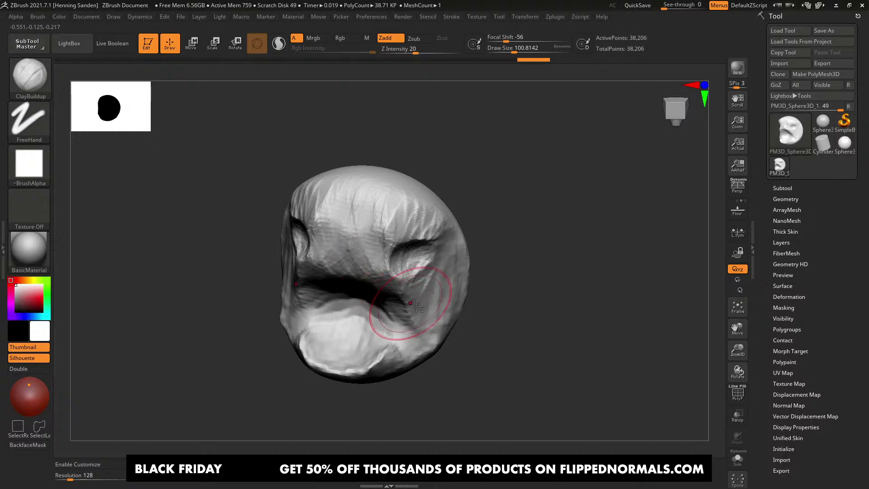
Step: Add clay to the cheek and around the eye sockets at a draw size of about 108
mouse_move(418, 297)
right_down()
mouse_move(401, 290)
mouse_move(416, 273)
right_up()
key(bracketright)
mouse_move(418, 272)
mouse_down()
mouse_move(440, 270)
mouse_move(394, 290)
mouse_up()
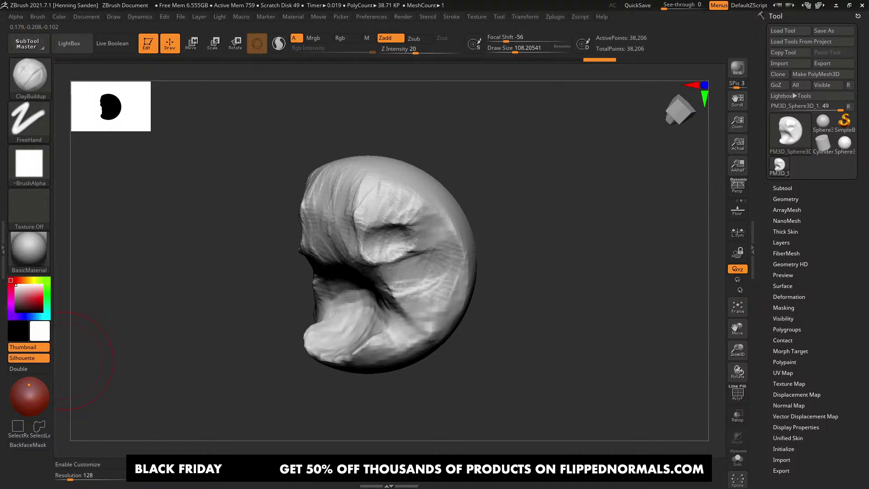
right_drag(65, 361, 81, 393)
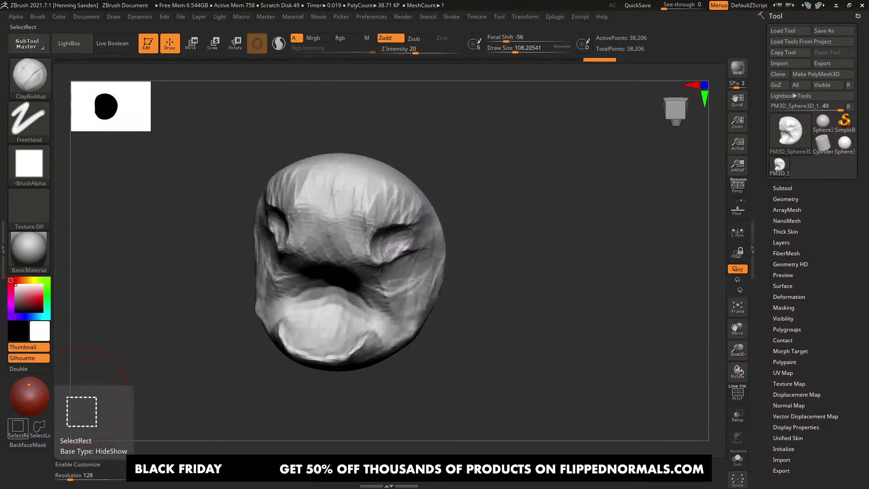
mouse_move(290, 310)
right_down()
mouse_move(295, 306)
mouse_move(258, 301)
right_up()
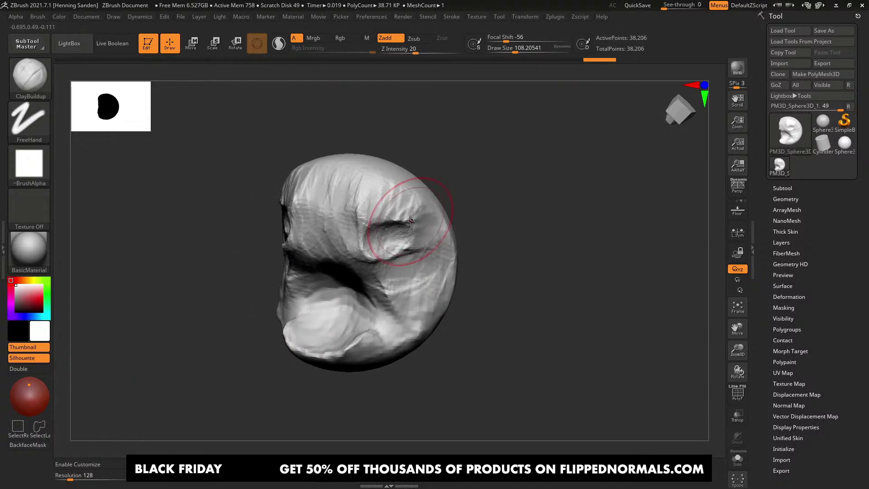
Step: Refine the area beneath the eye with ClayBuildup at a draw size of about 59
key(bracketleft)
key(bracketleft)
drag(408, 253, 384, 262)
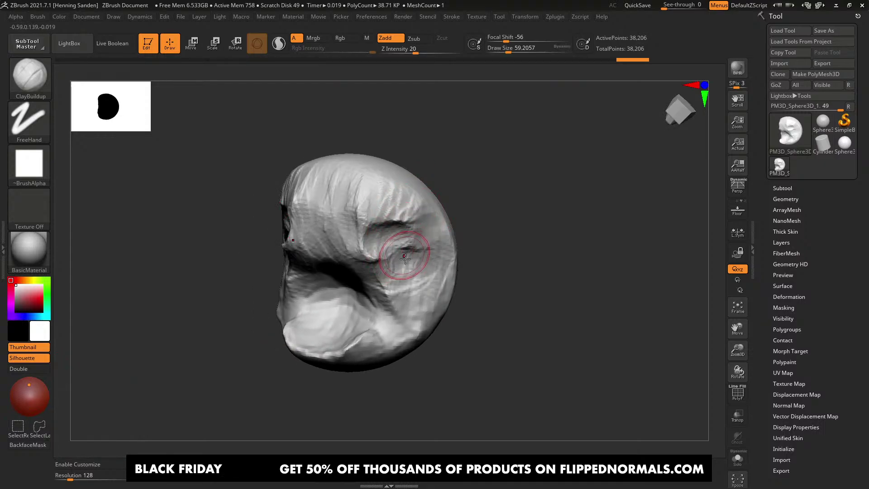
mouse_move(403, 260)
right_down()
mouse_move(386, 249)
mouse_move(407, 246)
right_up()
Step: Enlarge the ClayBuildup draw size to about 172 and turn off the brush's alpha
key(])
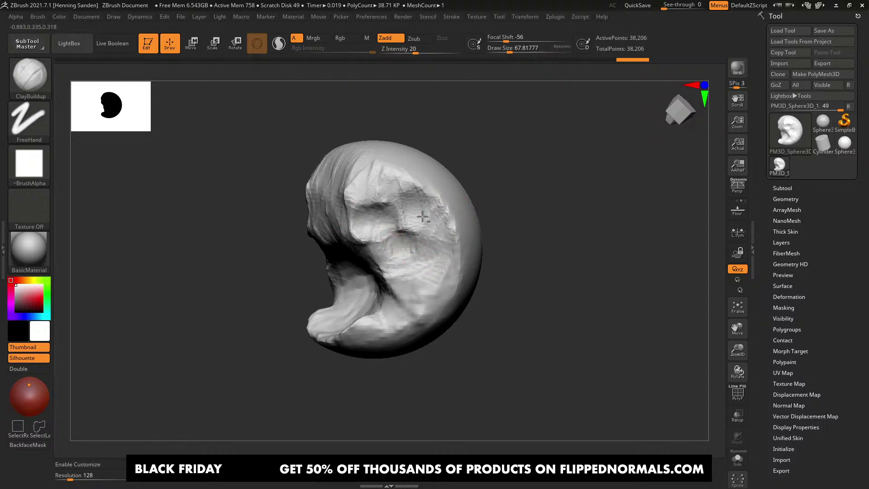
mouse_move(422, 217)
right_down()
mouse_move(437, 226)
mouse_move(446, 219)
mouse_move(365, 238)
mouse_move(415, 225)
right_up()
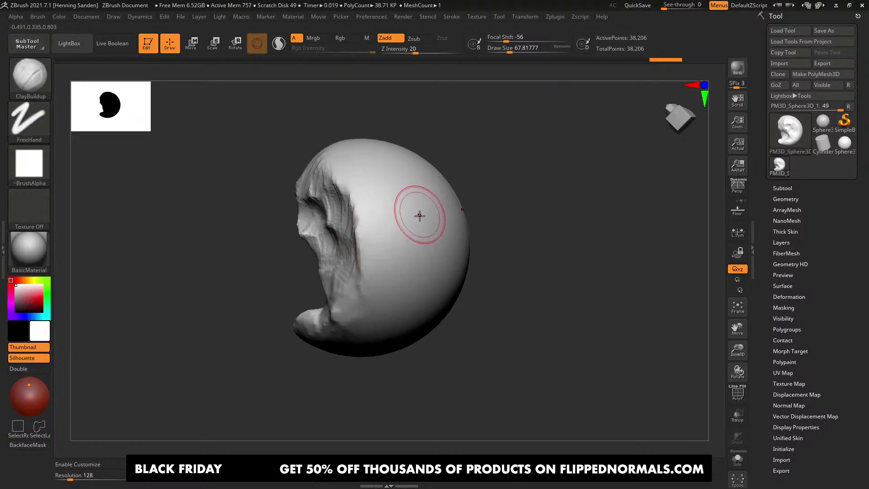
mouse_move(403, 229)
ctrl+right_down()
mouse_move(427, 227)
mouse_move(421, 271)
mouse_move(330, 291)
mouse_move(326, 221)
ctrl+right_up()
key(s)
click(29, 163)
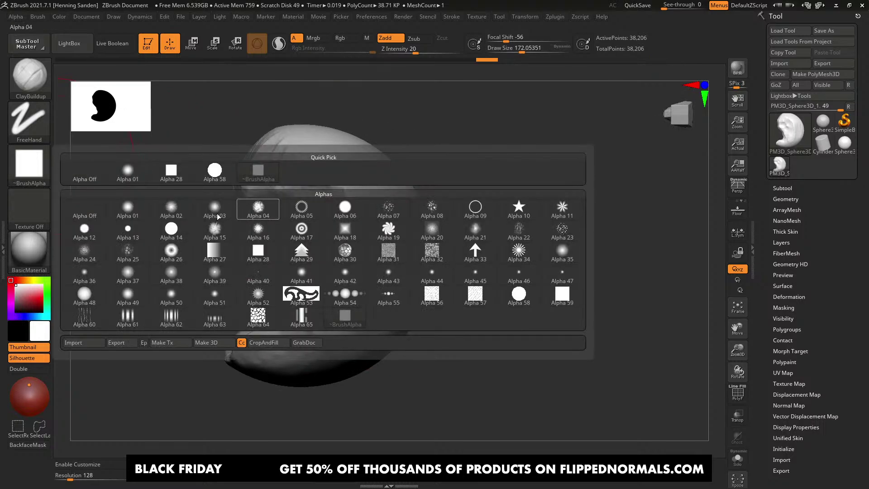
click(89, 211)
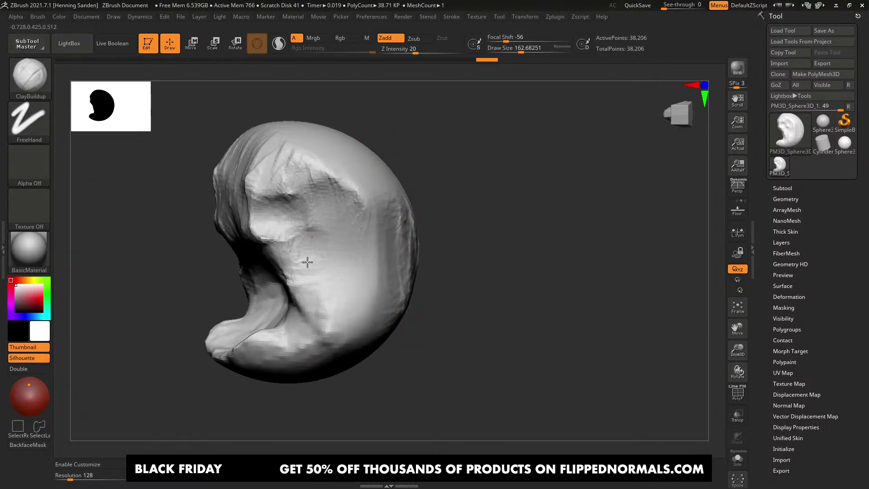
Step: Smooth the upper face and carve a deep round eye socket at a draw size of about 54
mouse_move(307, 262)
shift+mouse_down()
mouse_move(267, 185)
mouse_move(281, 155)
mouse_move(277, 230)
shift+mouse_up()
key([)
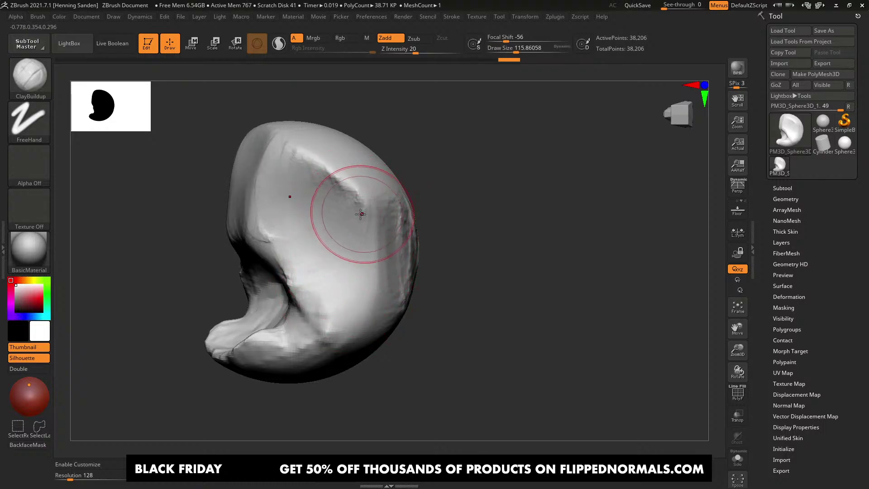
key([)
key([)
mouse_move(311, 208)
alt+mouse_down()
mouse_move(290, 220)
mouse_move(328, 211)
mouse_move(304, 186)
alt+mouse_up()
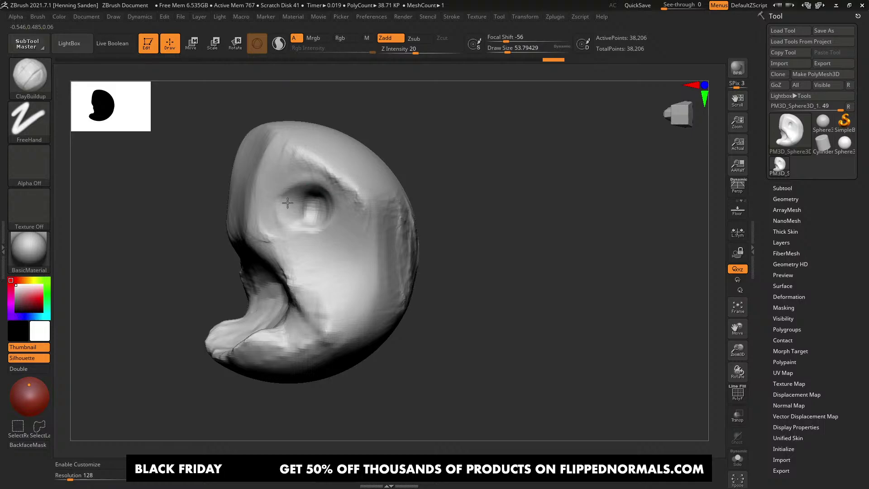
Step: Carve a pair of narrow hollows between the eyes with ClayBuildup at a draw size of about 31
right_drag(308, 232, 337, 244)
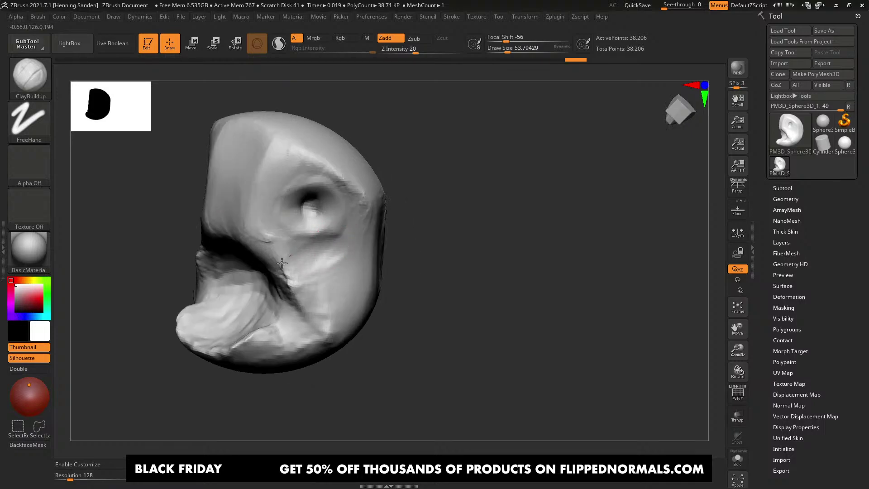
mouse_move(282, 263)
right_down()
mouse_move(342, 226)
mouse_move(341, 212)
right_up()
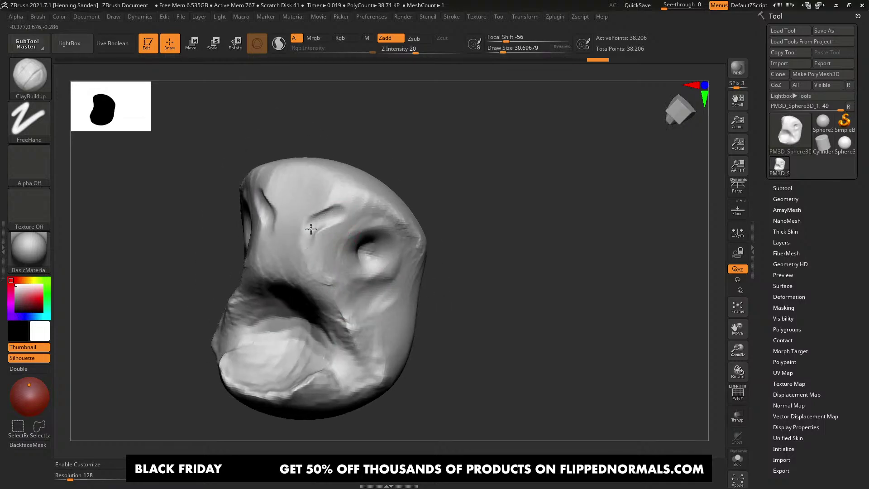
drag(325, 212, 336, 244)
ctrl+right_drag(345, 237, 339, 218)
mouse_move(339, 218)
right_down()
mouse_move(364, 252)
mouse_move(373, 237)
mouse_move(343, 253)
right_up()
Step: Reshape the front profile of the face with the Move brush at a draw size of about 223
key(s)
drag(340, 243, 349, 244)
right_drag(350, 243, 362, 226)
key(b)
key(m)
key(v)
drag(346, 246, 326, 257)
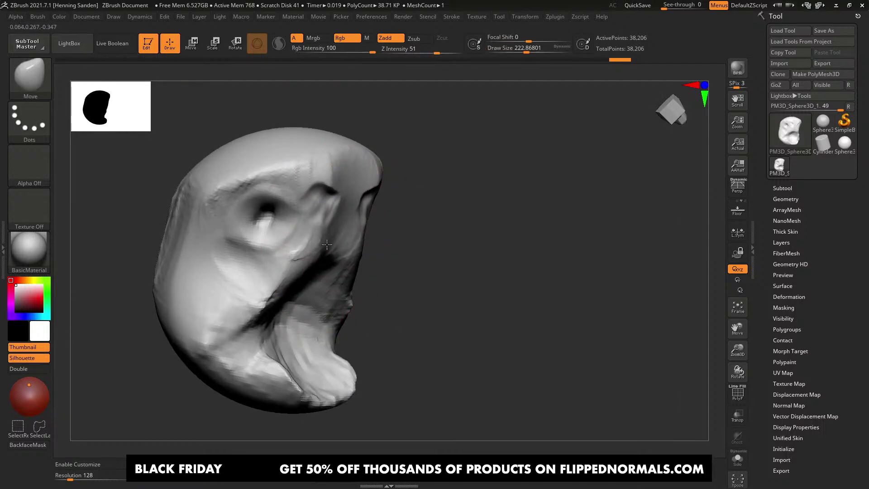
mouse_move(327, 257)
right_down()
mouse_move(362, 253)
mouse_move(335, 226)
right_up()
drag(314, 243, 297, 260)
mouse_move(285, 280)
right_down()
mouse_move(249, 248)
mouse_move(330, 204)
right_up()
Step: Select the DamStandard brush and set its draw size to about 97
key(b)
key(d)
key(s)
ctrl+right_drag(368, 229, 380, 249)
key(s)
drag(380, 253, 365, 254)
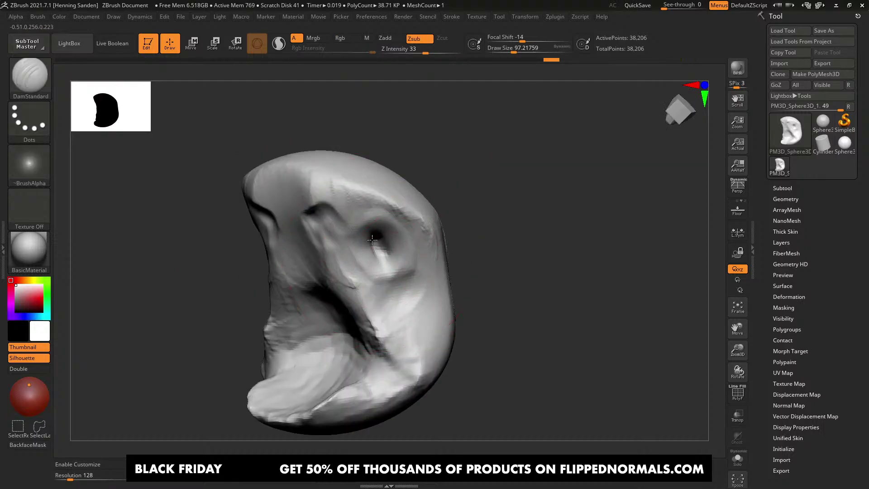
Step: Carve deeper creases in and around the eye socket with DamStandard
mouse_move(382, 245)
alt+right_down()
mouse_move(357, 220)
mouse_move(361, 232)
alt+right_up()
key(s)
drag(361, 233, 358, 232)
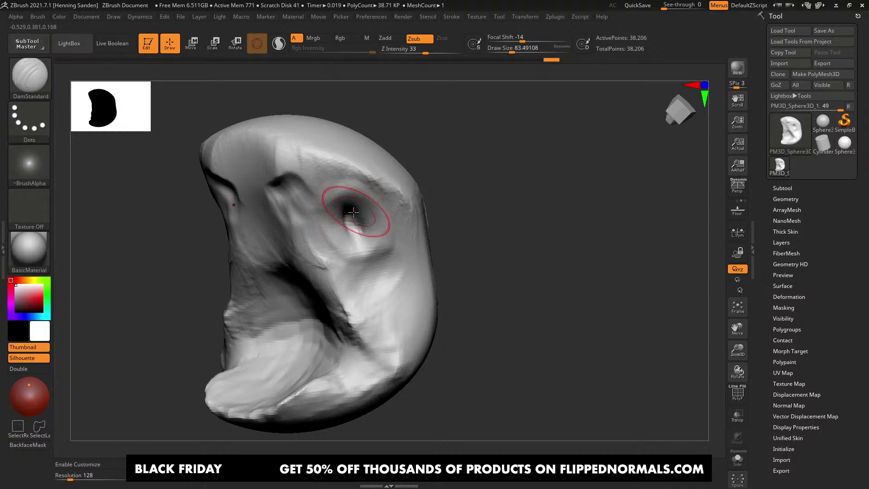
mouse_move(353, 212)
ctrl+right_down()
mouse_move(361, 231)
mouse_move(389, 225)
mouse_move(365, 223)
ctrl+right_up()
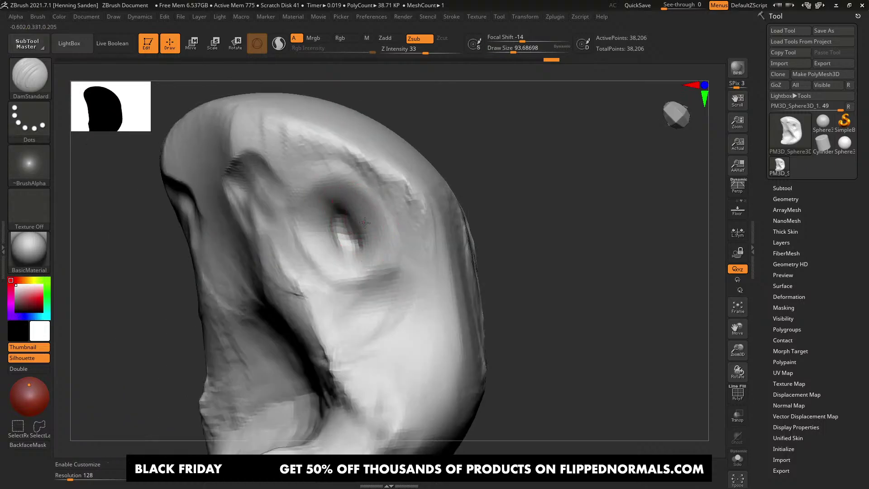
mouse_move(346, 200)
mouse_down()
mouse_move(363, 226)
mouse_move(338, 235)
mouse_up()
Step: Build up raised forms inside the eye sockets with the Standard brush at a draw size of about 56
key(b)
key(s)
key(t)
key(s)
right_drag(338, 234, 324, 230)
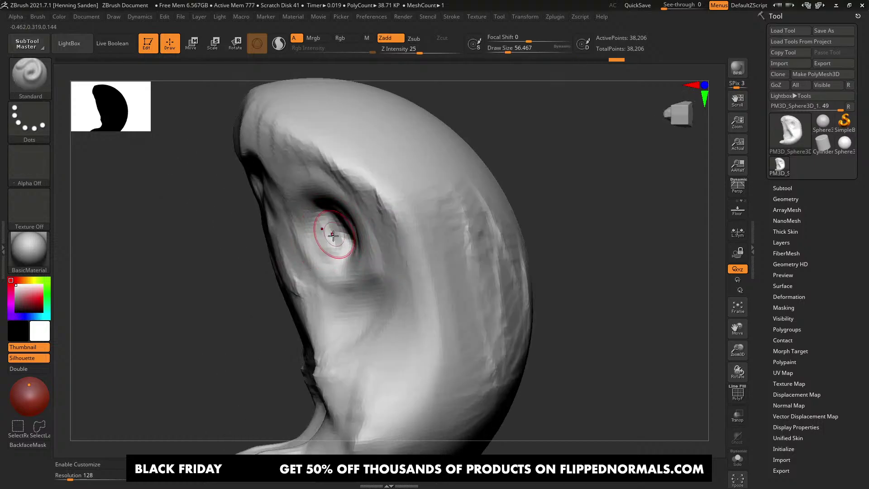
drag(333, 235, 334, 247)
right_drag(335, 244, 368, 235)
drag(368, 235, 365, 227)
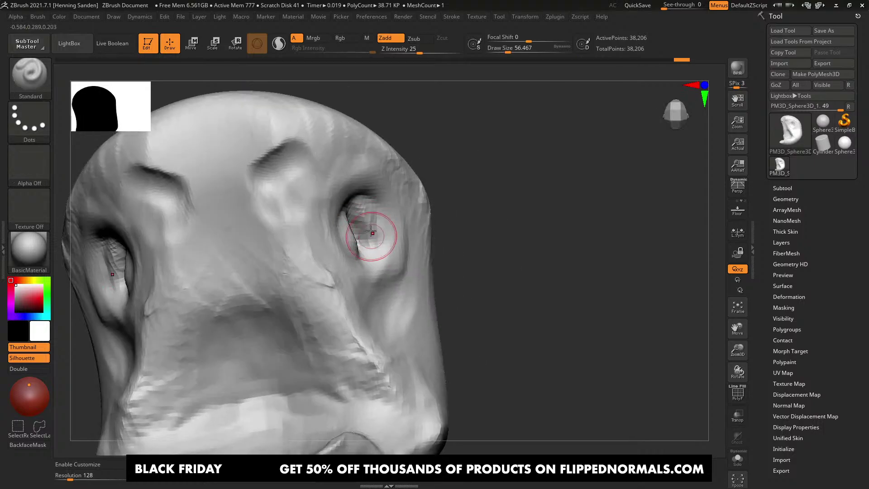
Step: Switch to the DamStandard brush and carve creases inside and around the eye socket at a draw size of about 56
key(b)
key(d)
key(s)
right_drag(365, 227, 348, 199)
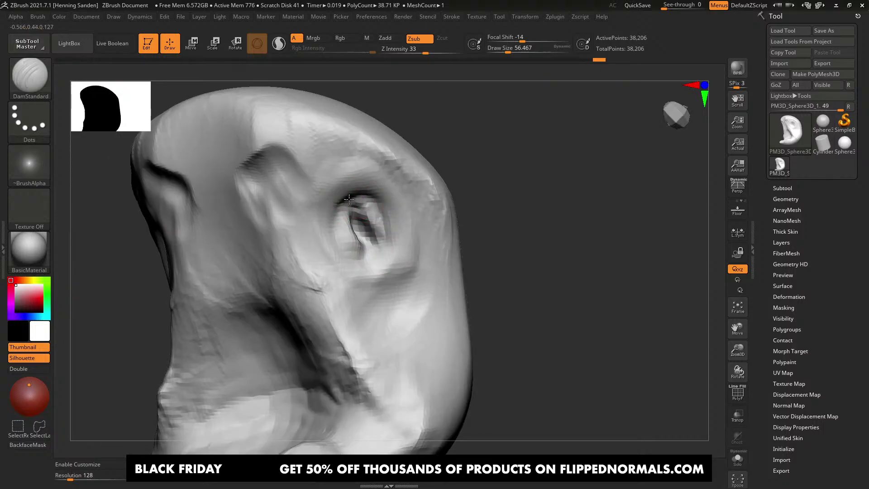
right_drag(346, 268, 351, 256)
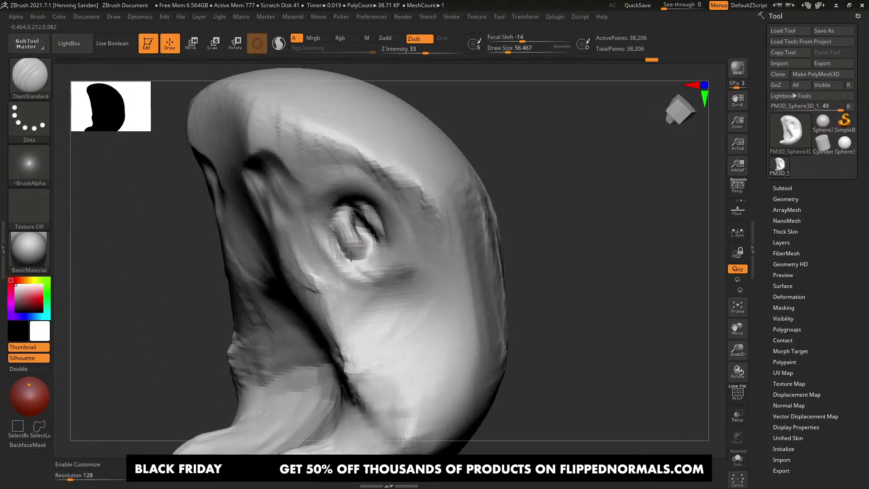
Step: Carve a vertical groove down the middle of the forehead and sharpen the inner brow creases with DamStandard
right_drag(317, 197, 287, 158)
mouse_move(280, 156)
mouse_down()
mouse_move(251, 174)
mouse_move(243, 214)
mouse_up()
mouse_move(225, 246)
mouse_down()
mouse_move(205, 209)
mouse_move(210, 134)
mouse_up()
alt+right_drag(243, 192, 262, 214)
mouse_move(239, 184)
mouse_down()
mouse_move(296, 163)
mouse_move(338, 194)
mouse_up()
right_drag(317, 219, 342, 208)
mouse_move(301, 228)
mouse_down()
mouse_move(264, 267)
mouse_move(263, 279)
mouse_up()
Step: Select the ClayBuildup brush, set its draw size to about 71 and assign it Alpha 06
key(b)
key(m)
key(v)
key(b)
key(c)
key(b)
key(s)
mouse_move(241, 223)
mouse_down()
mouse_move(242, 231)
mouse_move(258, 226)
mouse_move(282, 210)
mouse_up()
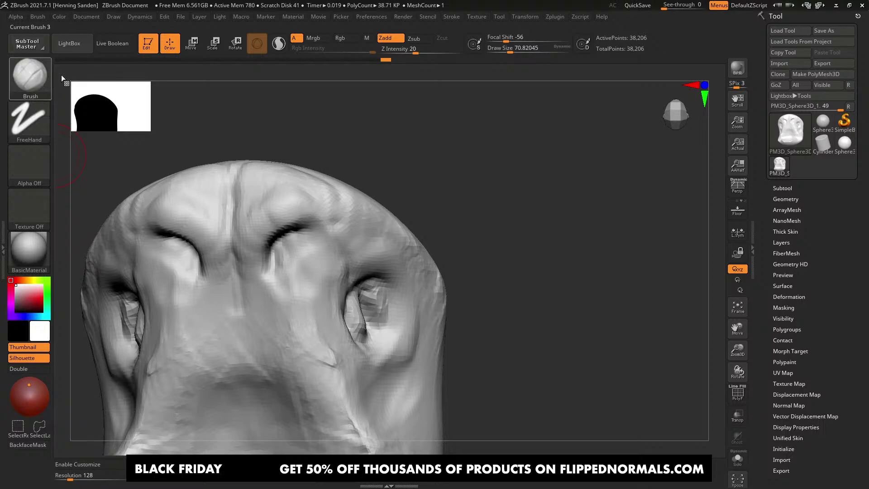
click(48, 76)
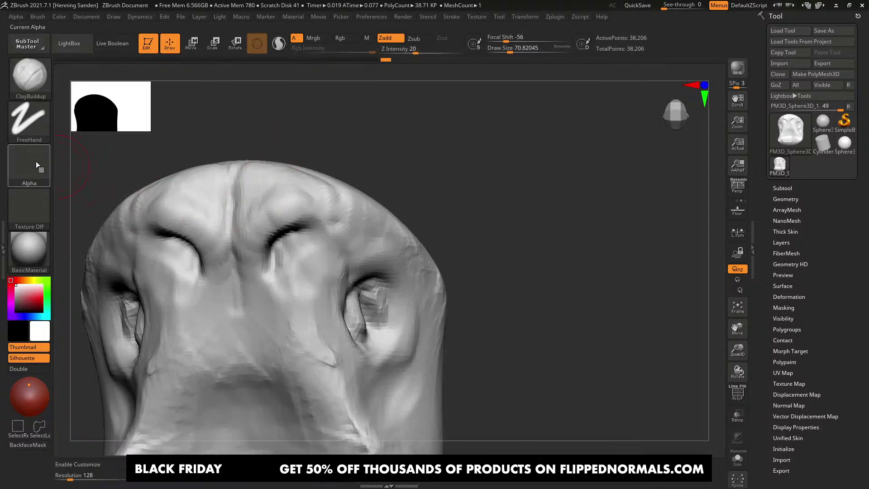
click(36, 161)
click(345, 206)
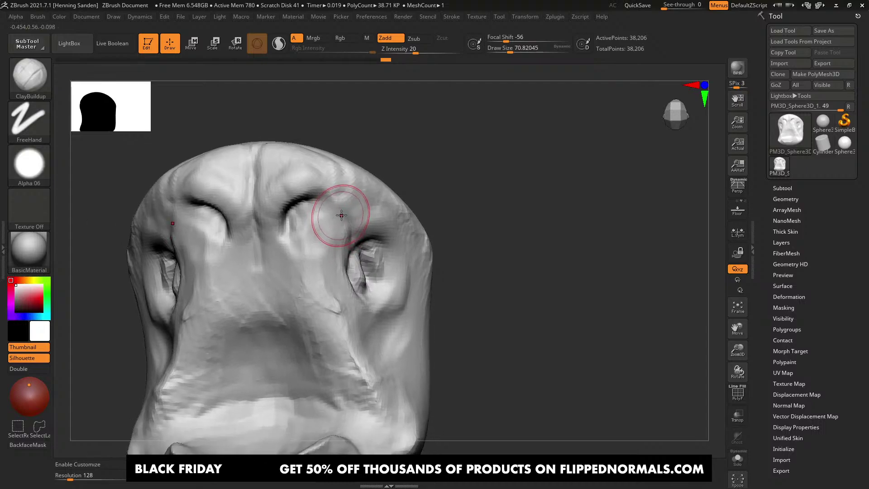
Step: Build up the temple and side of the head behind the eye with ClayBuildup at a draw size of about 140
mouse_move(341, 215)
right_down()
mouse_move(339, 234)
mouse_move(353, 244)
right_up()
mouse_move(360, 203)
ctrl+right_down()
mouse_move(370, 228)
mouse_move(394, 236)
mouse_move(398, 204)
mouse_move(407, 211)
mouse_move(412, 197)
mouse_move(433, 211)
mouse_move(402, 210)
mouse_move(419, 225)
ctrl+right_up()
key(bracketright)
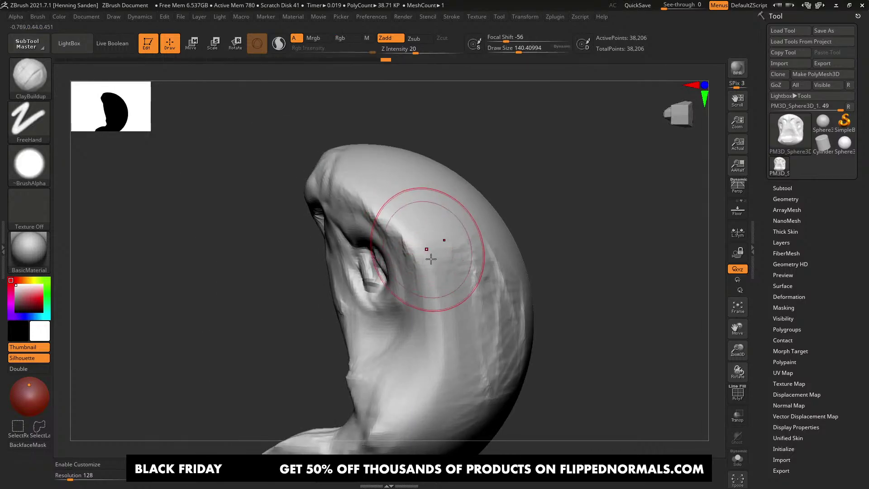
drag(428, 272, 422, 238)
drag(375, 222, 421, 253)
Step: Shape the arched upper edge of the mouth and its floor with ClayBuildup, raising the draw size to about 124
mouse_move(420, 267)
right_down()
mouse_move(440, 281)
mouse_move(384, 289)
right_up()
mouse_move(385, 290)
ctrl+right_down()
mouse_move(353, 271)
mouse_move(369, 278)
ctrl+right_up()
mouse_move(369, 278)
ctrl+right_down()
mouse_move(370, 333)
mouse_move(326, 298)
ctrl+right_up()
key(bracketleft)
mouse_move(284, 318)
mouse_down()
mouse_move(293, 294)
mouse_move(280, 330)
mouse_move(254, 321)
mouse_move(240, 380)
mouse_up()
key(bracketright)
mouse_move(302, 307)
alt+right_down()
mouse_move(313, 258)
mouse_move(322, 313)
alt+right_up()
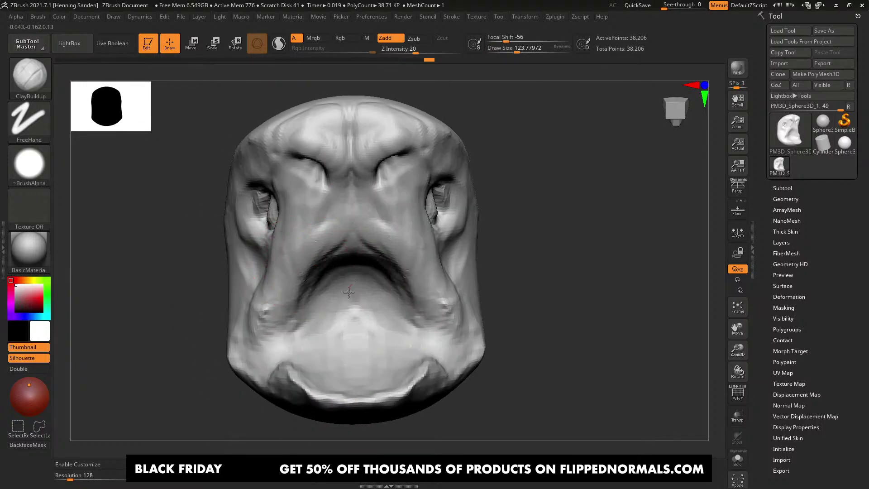
Step: Smooth the lower lip and mouth corners, then build up the lower jaw's inner edge at a draw size of about 68
right_drag(380, 334, 355, 336)
key(bracketleft)
shift+drag(404, 363, 357, 400)
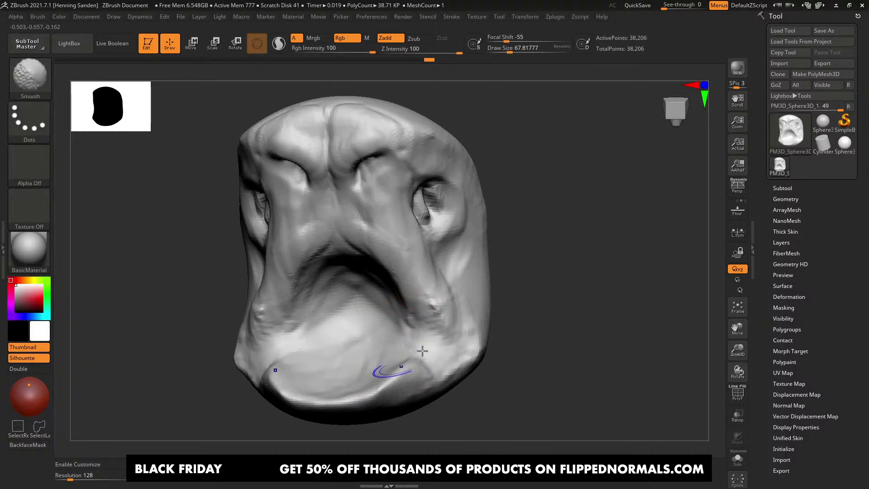
right_drag(422, 351, 425, 365)
mouse_move(432, 346)
mouse_down()
mouse_move(388, 370)
mouse_move(371, 313)
mouse_up()
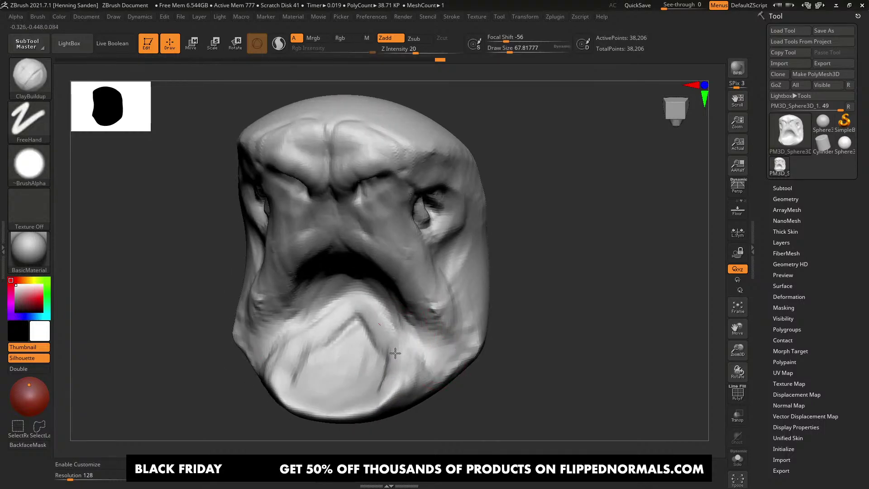
Step: Fill the mouth cavity with a rounded tongue mass using ClayBuildup at a draw size of about 128, and remesh the head
right_drag(395, 353, 366, 266)
key(s)
mouse_move(362, 265)
mouse_down()
mouse_move(370, 266)
mouse_move(357, 235)
mouse_move(340, 271)
mouse_up()
right_drag(366, 279, 392, 240)
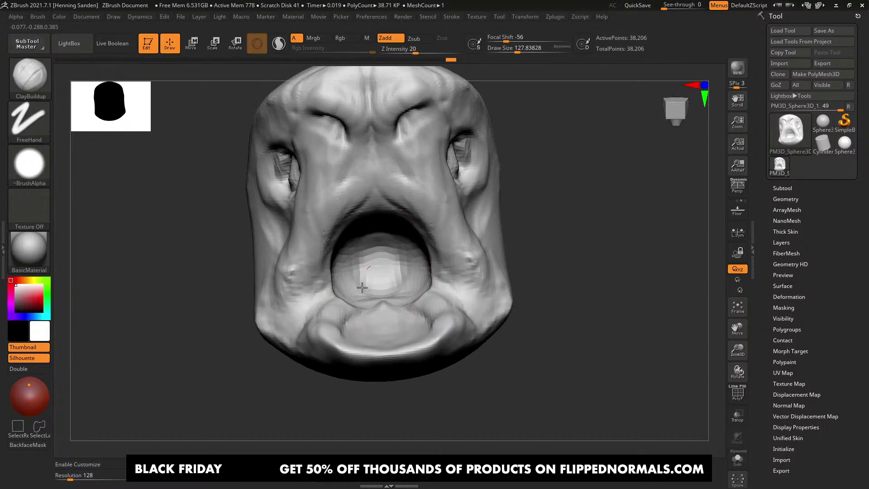
right_drag(362, 287, 428, 283)
mouse_move(369, 220)
alt+mouse_down()
mouse_move(384, 257)
mouse_move(402, 248)
alt+mouse_up()
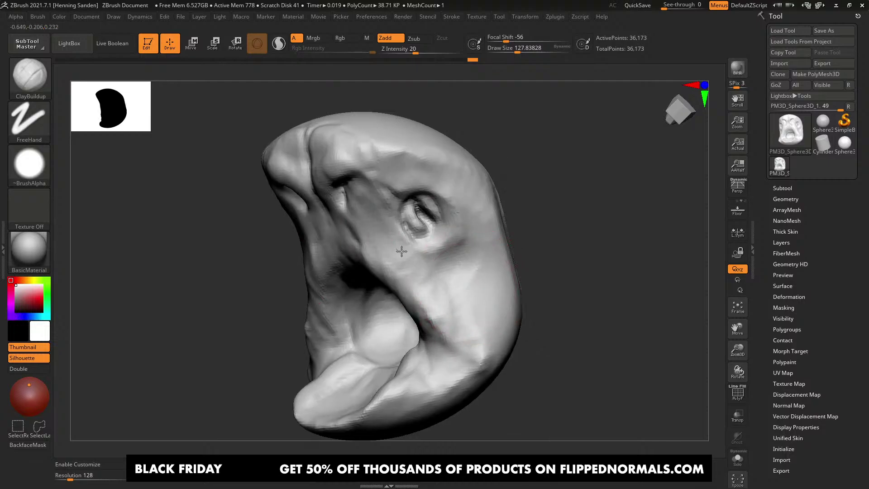
Step: Build up the forehead folds between the brows with ClayBuildup at a draw size of about 80
alt+right_drag(410, 258, 444, 289)
key(s)
drag(445, 289, 434, 263)
alt+drag(393, 224, 413, 228)
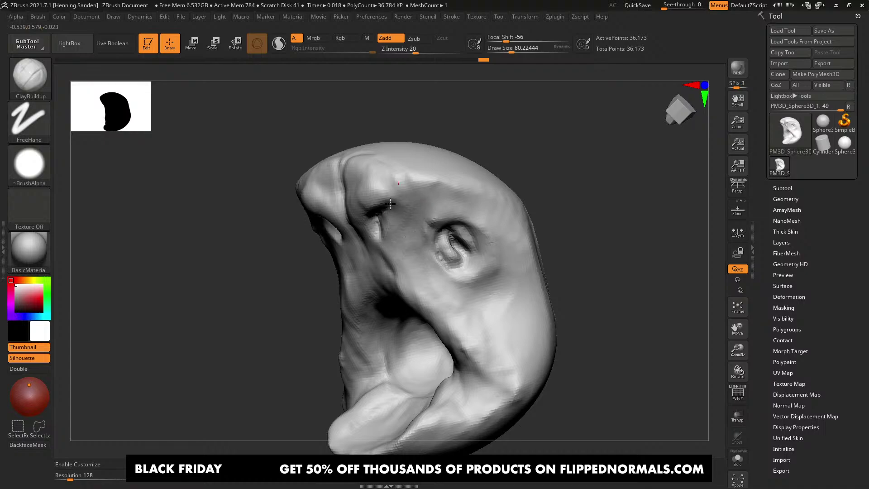
mouse_move(382, 186)
mouse_down()
mouse_move(373, 195)
mouse_move(392, 208)
mouse_up()
right_drag(393, 208, 402, 234)
mouse_move(427, 192)
mouse_down()
mouse_move(417, 158)
mouse_move(372, 203)
mouse_up()
mouse_move(372, 202)
right_down()
mouse_move(398, 199)
mouse_move(359, 229)
mouse_move(364, 222)
right_up()
Step: Reshape the front tip of the forehead with the Move brush at a draw size of about 192
key(b)
key(m)
key(v)
key(s)
mouse_move(364, 221)
mouse_down()
mouse_move(377, 222)
mouse_move(368, 210)
mouse_up()
right_drag(369, 210, 374, 216)
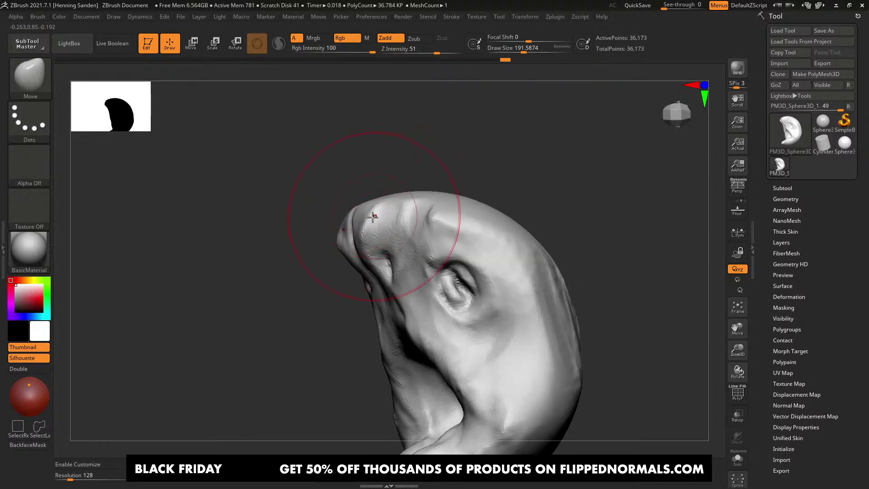
mouse_move(374, 216)
mouse_down()
mouse_move(371, 243)
mouse_move(368, 235)
mouse_up()
Step: Refine the forehead's front contour with the Move brush at a draw size of about 140
right_drag(367, 235, 430, 242)
key(bracketleft)
drag(374, 233, 369, 256)
right_drag(368, 256, 382, 249)
drag(380, 226, 373, 213)
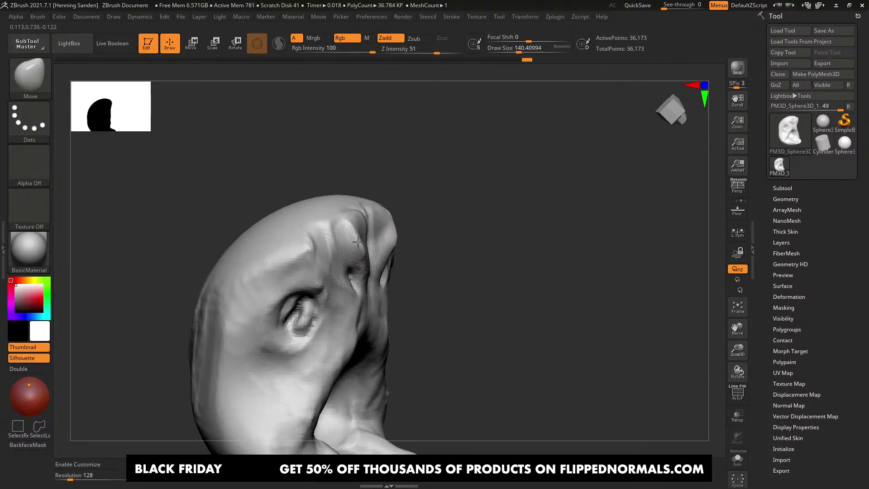
Step: Switch to ClayBuildup and build up the brow folds beside the forehead groove at a draw size of about 101
mouse_move(358, 231)
right_down()
mouse_move(368, 238)
mouse_move(388, 219)
right_up()
key(b)
key(c)
key(b)
key(bracketleft)
mouse_move(373, 196)
mouse_down()
mouse_move(364, 221)
mouse_move(349, 228)
mouse_up()
right_drag(350, 206, 367, 198)
drag(367, 198, 324, 224)
Step: Add volume between the inner brow crease and the eye socket, shaping the brow ridge above the eye
alt+right_drag(343, 229, 337, 185)
mouse_move(407, 227)
right_down()
mouse_move(374, 237)
mouse_move(374, 254)
right_up()
drag(375, 254, 340, 233)
right_drag(340, 233, 363, 244)
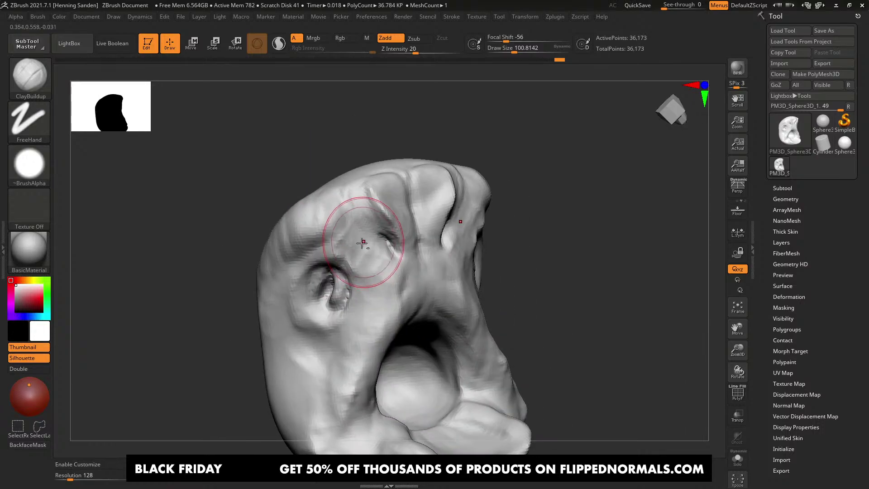
drag(363, 244, 326, 239)
right_drag(298, 283, 314, 295)
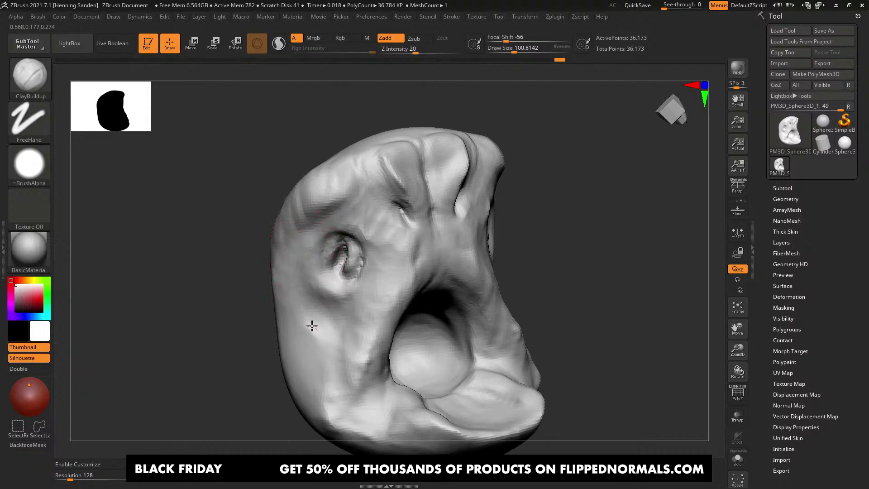
Step: Build up the cheek below the eye and the fold running to the mouth corner with ClayBuildup
alt+right_drag(325, 332, 335, 274)
mouse_move(330, 267)
mouse_down()
mouse_move(324, 304)
mouse_move(347, 357)
mouse_up()
mouse_move(353, 349)
ctrl+right_down()
mouse_move(424, 302)
mouse_move(333, 322)
mouse_move(457, 310)
ctrl+right_up()
key(bracketleft)
mouse_move(437, 334)
mouse_down()
mouse_move(419, 344)
mouse_move(407, 310)
mouse_up()
key(bracketleft)
Step: Build up a bulging brow above the outer eye with ClayBuildup at a draw size of about 108
mouse_move(401, 287)
right_down()
mouse_move(357, 258)
mouse_move(365, 249)
right_up()
key(bracketright)
key(bracketright)
key(bracketright)
key(bracketright)
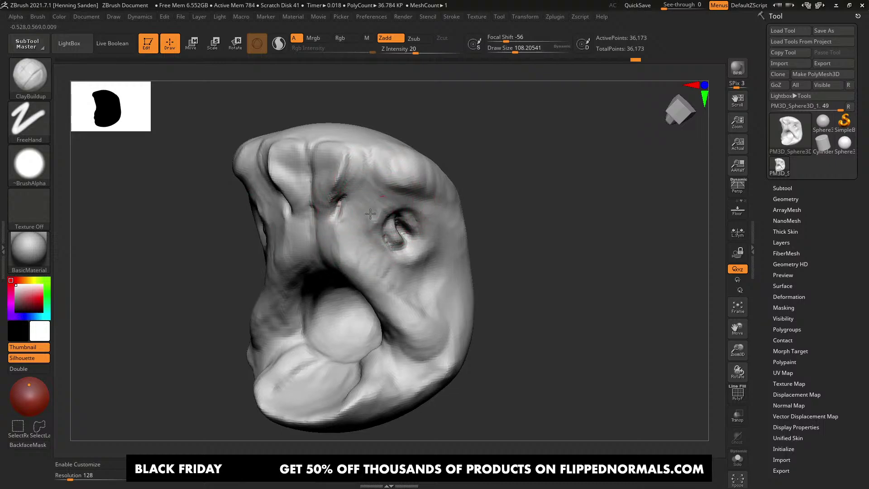
right_drag(424, 318, 450, 306)
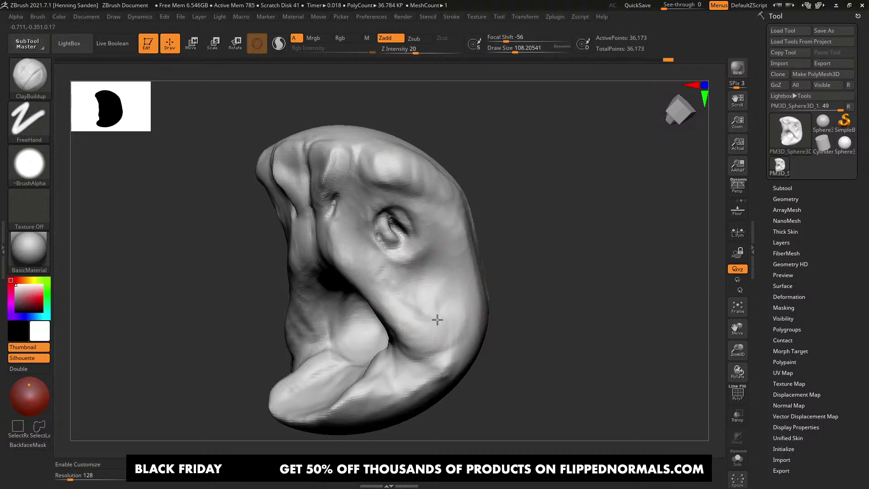
Step: Merge the tongue into the lower jaw and build up its side ridges at a draw size of about 77
key(bracketleft)
key(bracketleft)
key(bracketleft)
mouse_move(413, 341)
right_down()
mouse_move(392, 354)
mouse_move(402, 378)
right_up()
mouse_move(362, 372)
mouse_down()
mouse_move(365, 338)
mouse_move(354, 340)
mouse_move(368, 369)
mouse_move(359, 408)
mouse_move(341, 414)
mouse_up()
drag(349, 351, 329, 362)
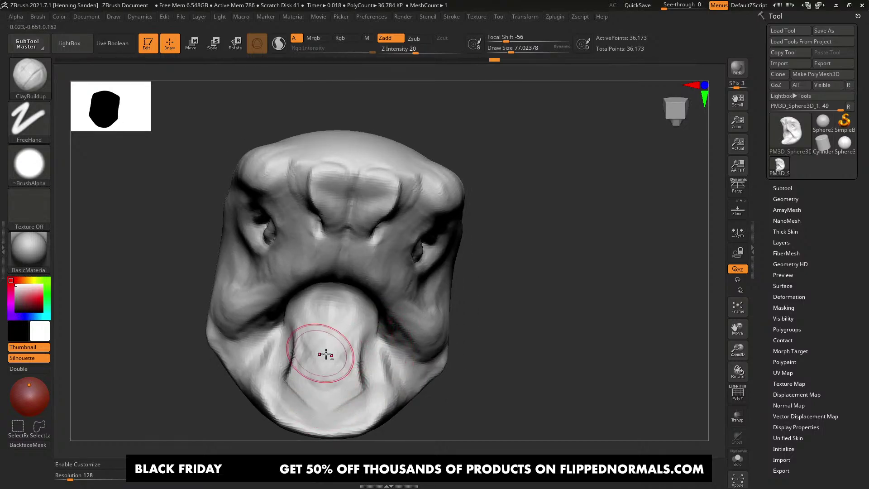
mouse_move(326, 355)
alt+right_down()
mouse_move(346, 295)
mouse_move(376, 289)
alt+right_up()
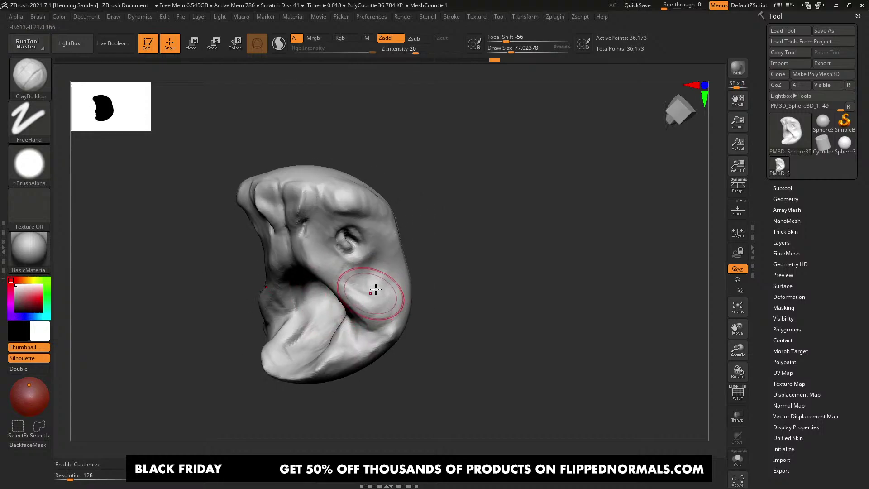
Step: Build up the upper edge of the forehead and brow with ClayBuildup
mouse_move(419, 268)
right_down()
mouse_move(405, 260)
mouse_move(407, 271)
mouse_move(428, 280)
mouse_move(380, 245)
mouse_move(350, 186)
right_up()
drag(350, 186, 301, 177)
mouse_move(301, 176)
right_down()
mouse_move(291, 196)
mouse_move(348, 220)
right_up()
key(s)
mouse_move(352, 221)
mouse_down()
mouse_move(316, 193)
mouse_move(276, 203)
mouse_up()
right_drag(276, 204, 291, 217)
Step: Refine the raised forms on the front of the forehead with ClayBuildup at a draw size of about 56
key(s)
drag(291, 217, 285, 217)
drag(275, 201, 265, 246)
right_drag(235, 232, 329, 261)
key(s)
drag(303, 240, 297, 240)
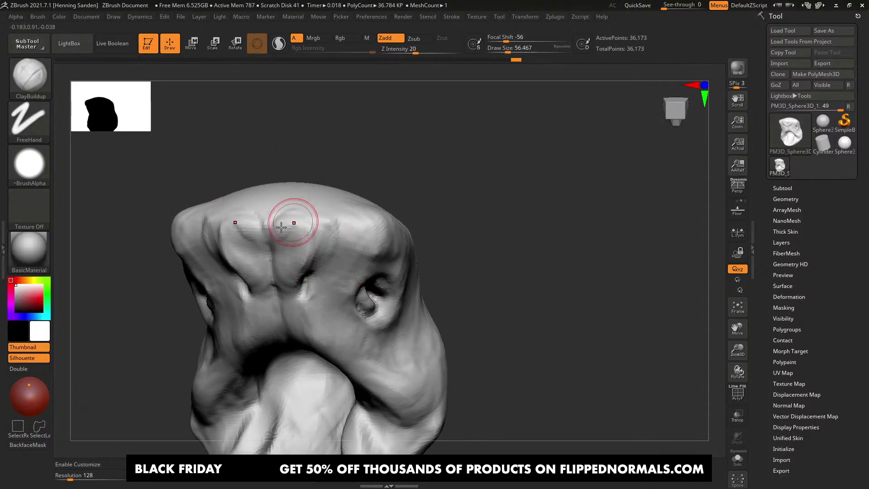
Step: Extend the overhanging brow ridge above the eye with ClayBuildup at a draw size of about 90
right_drag(300, 231, 326, 222)
key(s)
mouse_move(384, 217)
mouse_down()
mouse_move(363, 225)
mouse_move(369, 221)
mouse_up()
right_drag(369, 221, 384, 253)
drag(405, 204, 373, 212)
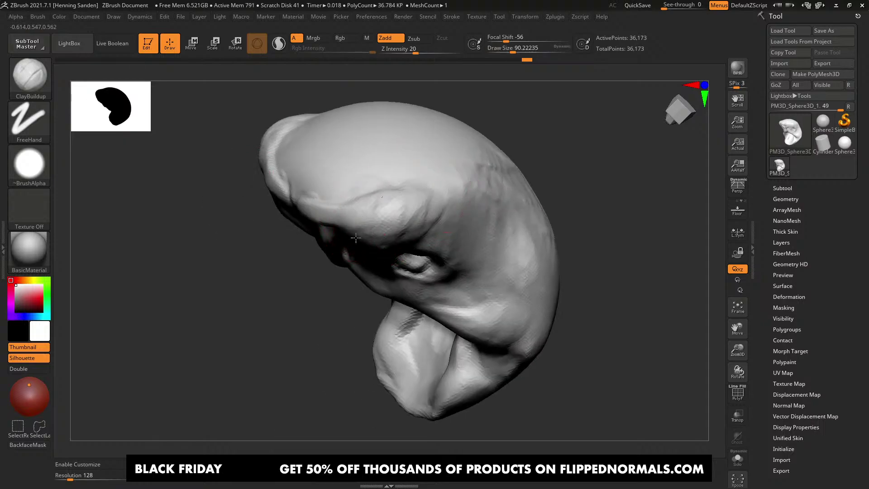
Step: Blend the brow into the temple at a draw size of about 124, then refine it above the eye at about 74
right_drag(356, 237, 347, 245)
mouse_move(418, 276)
right_down()
mouse_move(450, 252)
mouse_move(427, 200)
right_up()
right_drag(354, 202, 343, 199)
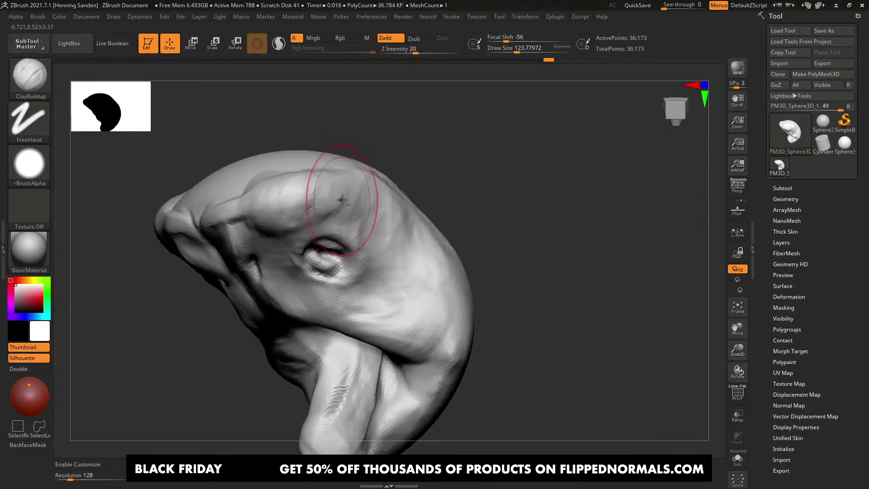
right_drag(297, 214, 357, 199)
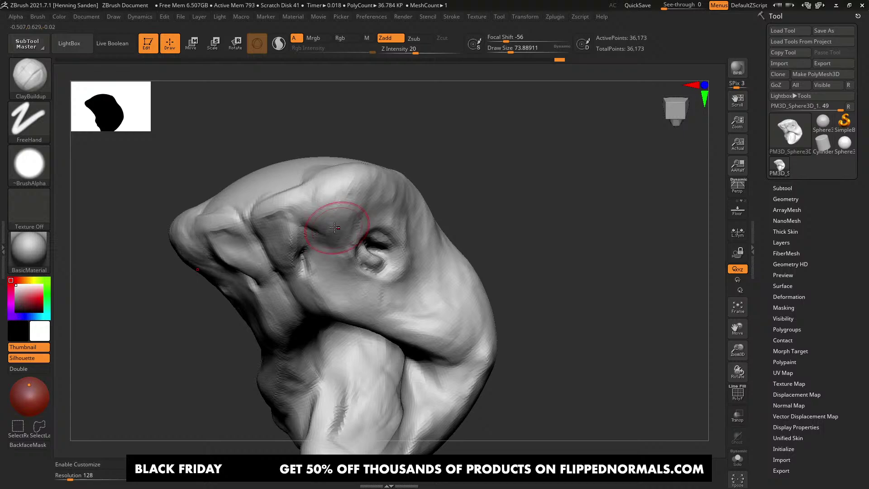
Step: Round out the brow bulges at a draw size of about 83, then shape the area around the eye socket at about 68
mouse_move(335, 228)
right_down()
mouse_move(369, 204)
mouse_move(346, 213)
mouse_move(350, 234)
mouse_move(324, 213)
right_up()
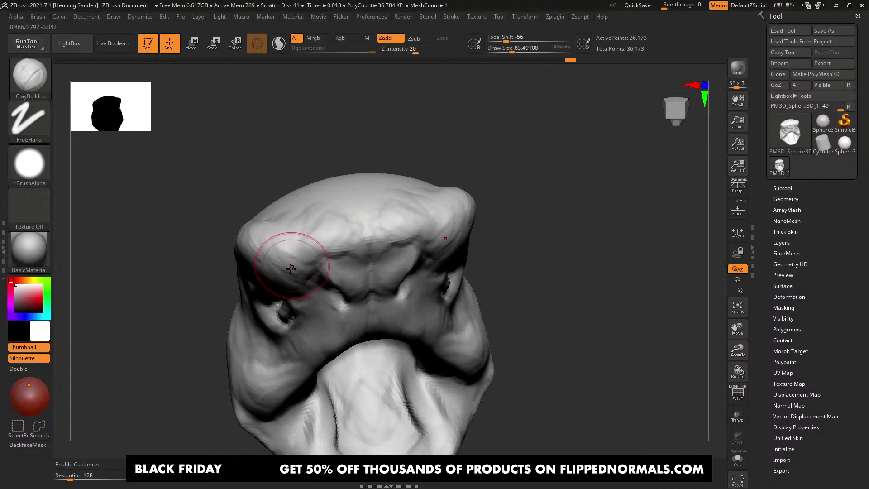
right_drag(291, 268, 406, 255)
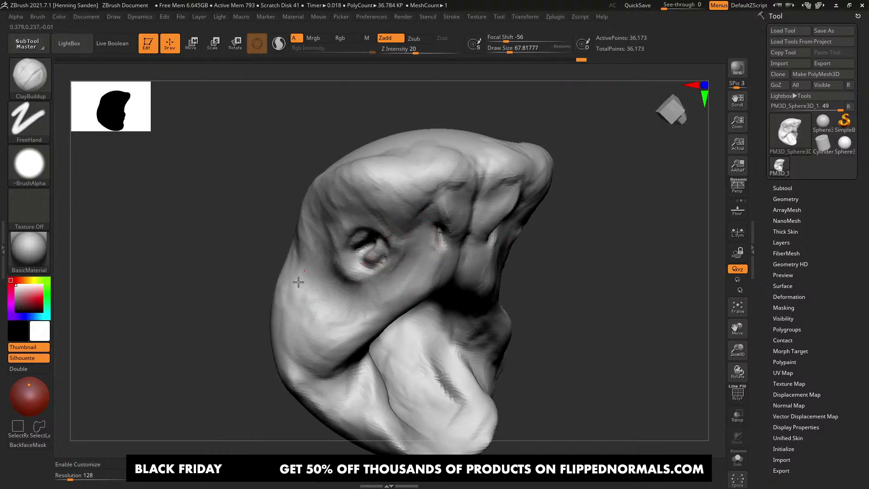
right_drag(345, 304, 398, 243)
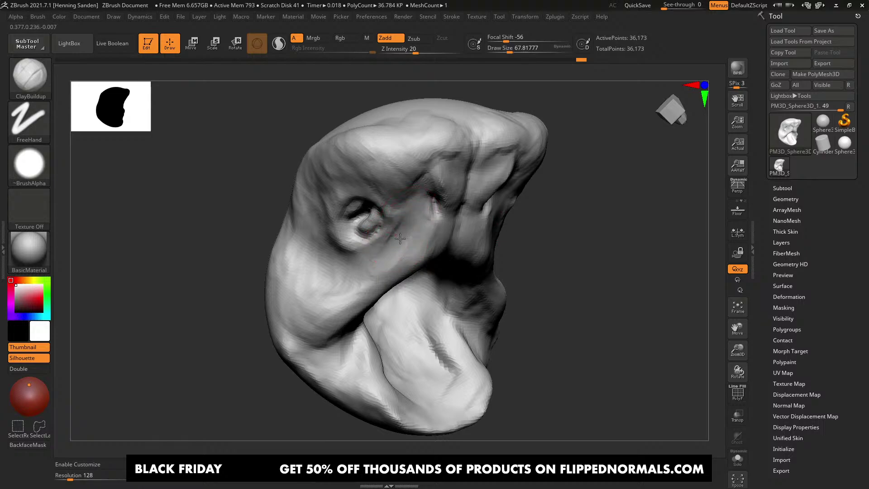
Step: Select DamStandard and carve creases beneath the eye and around the eyelids at a draw size of about 41
key(b)
key(d)
key(s)
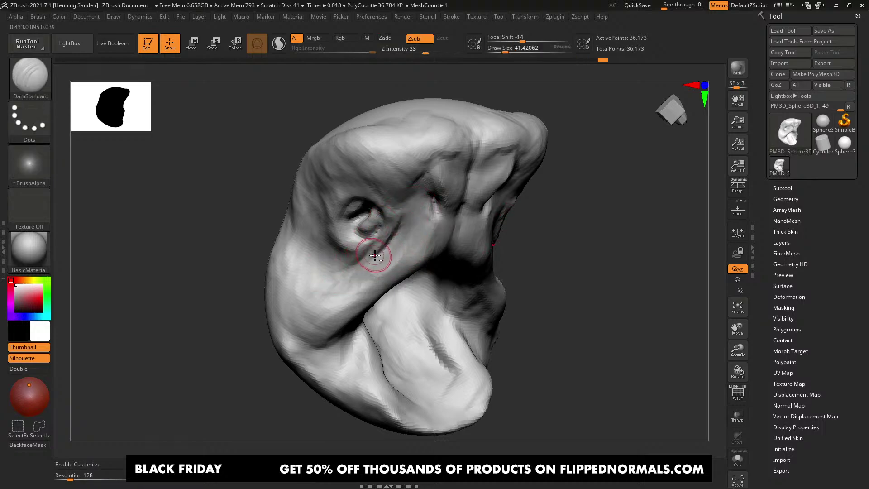
mouse_move(375, 255)
right_down()
mouse_move(346, 260)
mouse_move(381, 254)
right_up()
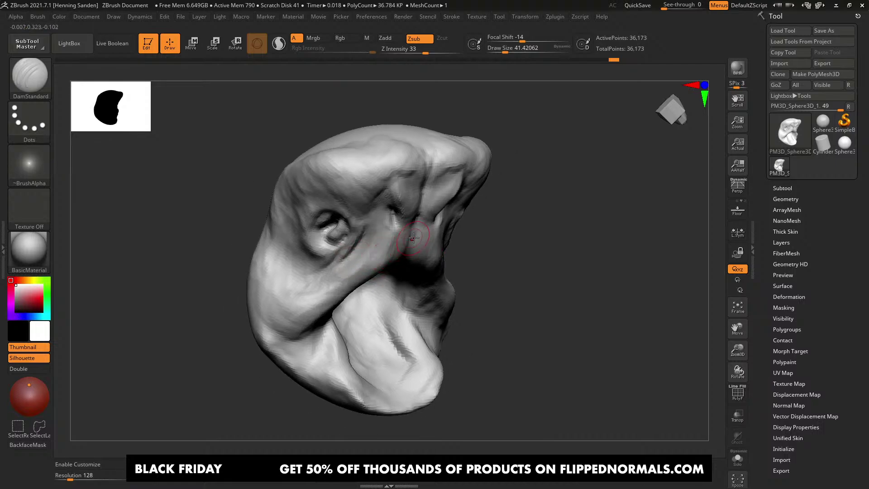
mouse_move(434, 241)
right_down()
mouse_move(406, 233)
mouse_move(419, 224)
mouse_move(409, 229)
mouse_move(397, 194)
right_up()
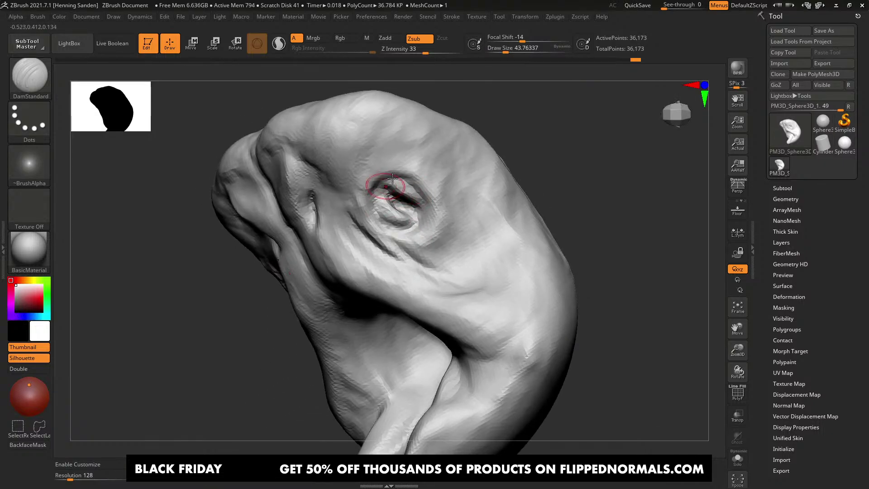
Step: Adjust the shape of the eyelids with the Move brush, starting at a draw size of about 71
key(b)
key(m)
key(v)
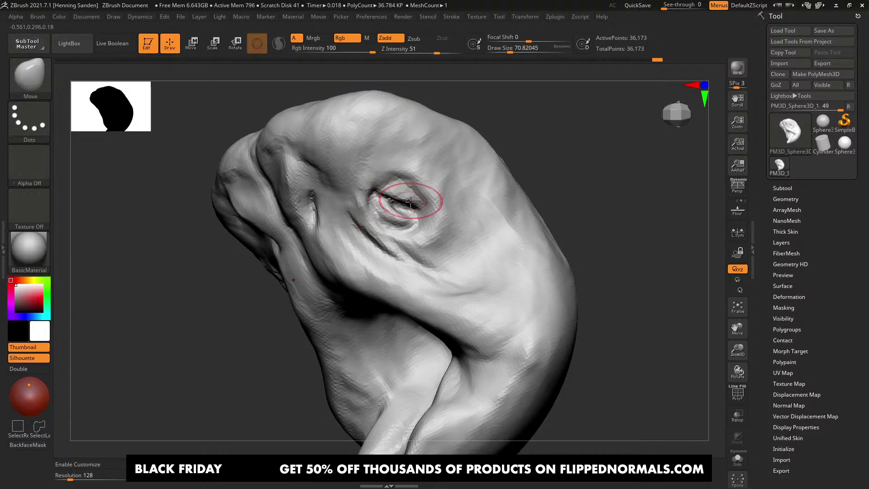
mouse_move(419, 188)
right_down()
mouse_move(403, 194)
mouse_move(419, 195)
mouse_move(403, 216)
right_up()
key(bracketleft)
drag(404, 216, 409, 199)
ctrl+right_drag(409, 200, 419, 190)
Step: Reshape the brow and upper head contour with the Move brush at a draw size of about 128
mouse_move(418, 190)
right_down()
mouse_move(435, 207)
mouse_move(420, 211)
right_up()
key(bracketright)
drag(453, 132, 434, 127)
right_drag(434, 127, 413, 154)
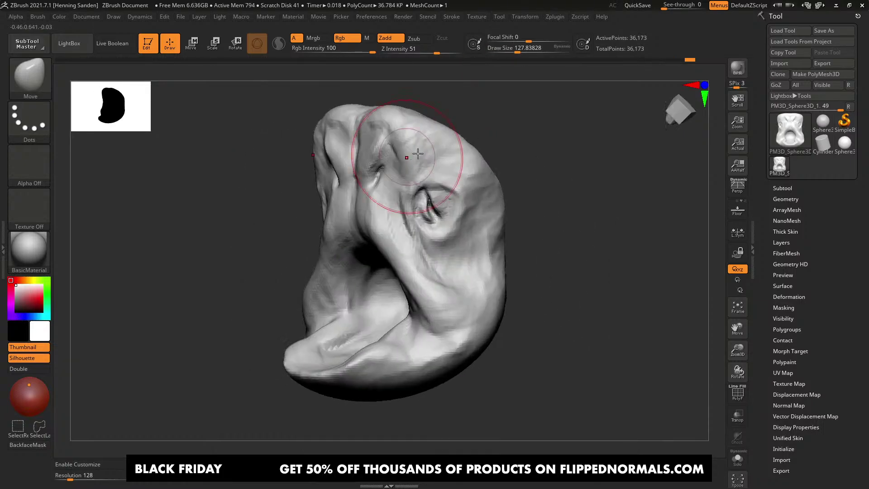
Step: Switch to ClayBuildup and thicken the brow and forehead above the eye at a draw size of about 87
key(b)
key(c)
key(b)
drag(410, 159, 411, 148)
mouse_move(413, 159)
right_down()
mouse_move(428, 169)
mouse_move(438, 163)
right_up()
drag(415, 144, 400, 122)
mouse_move(407, 136)
right_down()
mouse_move(384, 158)
mouse_move(388, 121)
mouse_move(367, 189)
right_up()
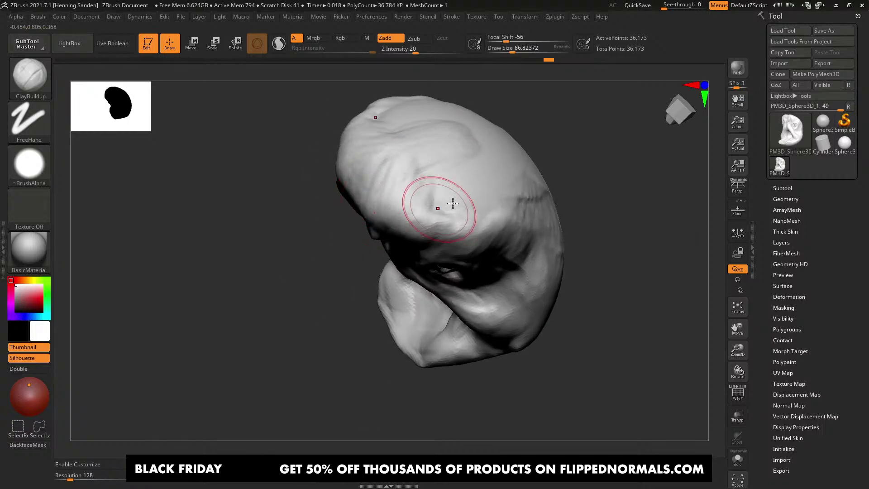
Step: Build up the forehead and the forms between the brows with ClayBuildup, reducing the draw size to about 68
right_drag(453, 203, 471, 205)
right_drag(410, 219, 465, 234)
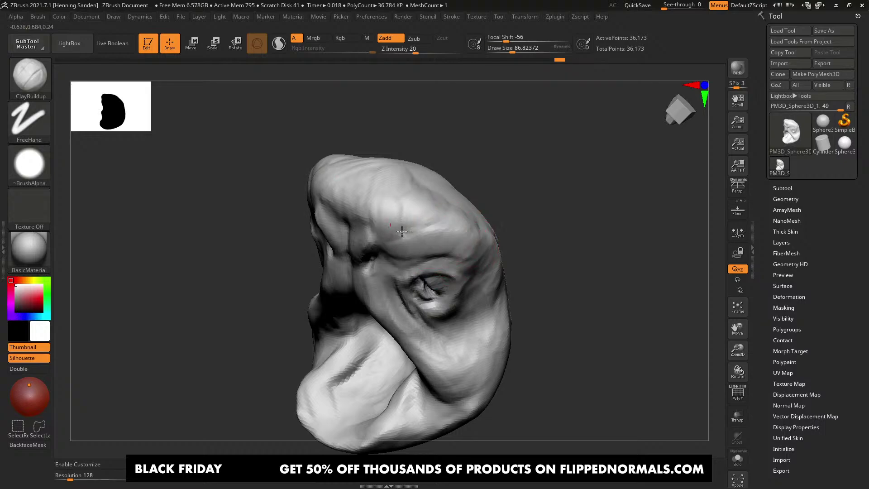
right_drag(459, 232, 421, 196)
mouse_move(385, 172)
right_down()
mouse_move(398, 194)
mouse_move(439, 195)
mouse_move(364, 178)
mouse_move(417, 199)
right_up()
mouse_move(417, 199)
alt+right_down()
mouse_move(403, 170)
mouse_move(378, 192)
alt+right_up()
drag(368, 194, 361, 165)
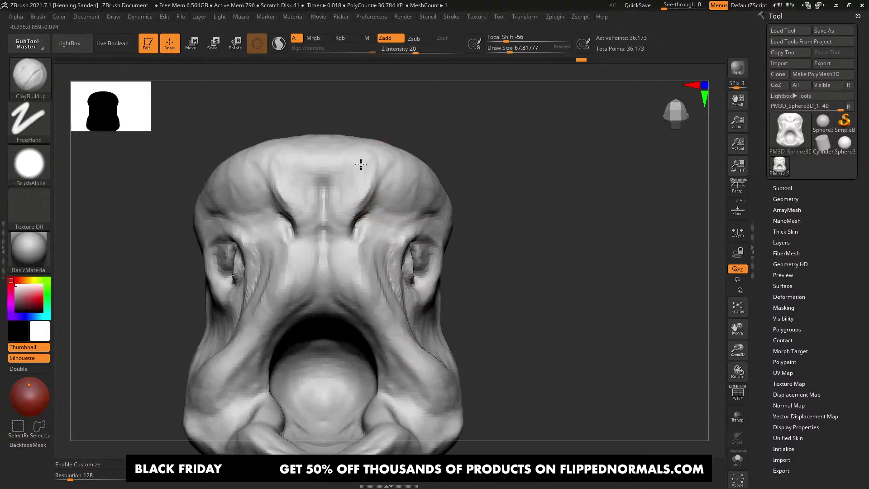
Step: Build up and carve the forehead and brow forms with ClayBuildup, raising the draw size to about 116
mouse_move(361, 164)
right_down()
mouse_move(351, 202)
mouse_move(341, 151)
right_up()
alt+right_drag(364, 168, 355, 200)
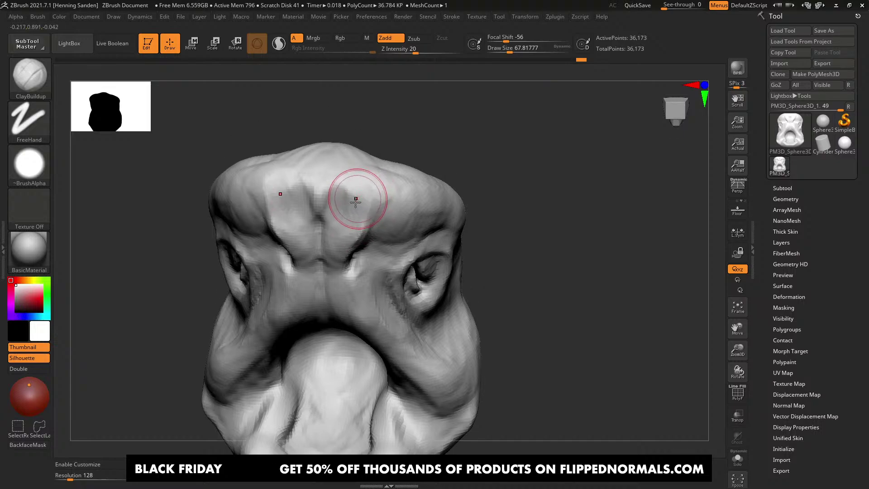
key(s)
drag(355, 199, 352, 210)
right_drag(359, 179, 380, 171)
mouse_move(379, 171)
mouse_down()
mouse_move(371, 189)
mouse_move(362, 150)
mouse_move(346, 170)
mouse_move(360, 169)
mouse_up()
right_drag(367, 177, 407, 160)
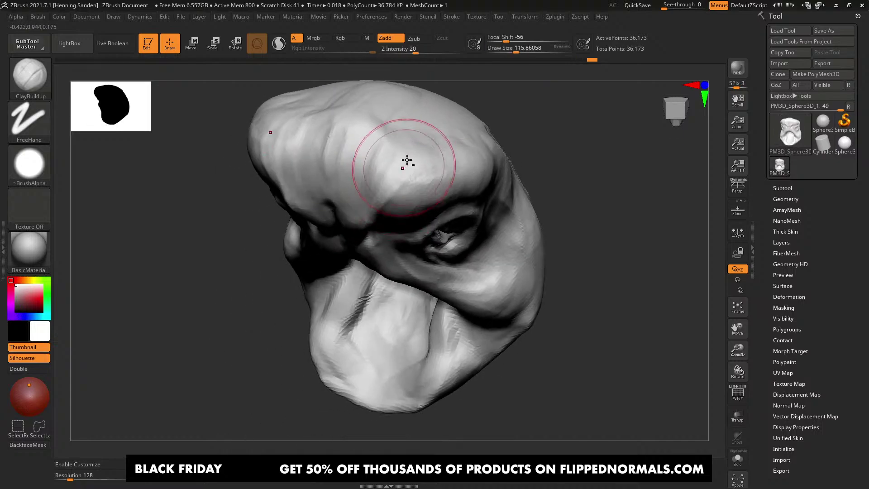
mouse_move(407, 160)
alt+mouse_down()
mouse_move(373, 166)
mouse_move(361, 158)
alt+mouse_up()
right_drag(398, 204, 394, 224)
Step: Carve a crease from the inner brow up over the forehead with DamStandard, starting at a draw size of about 87
key(b)
key(d)
key(s)
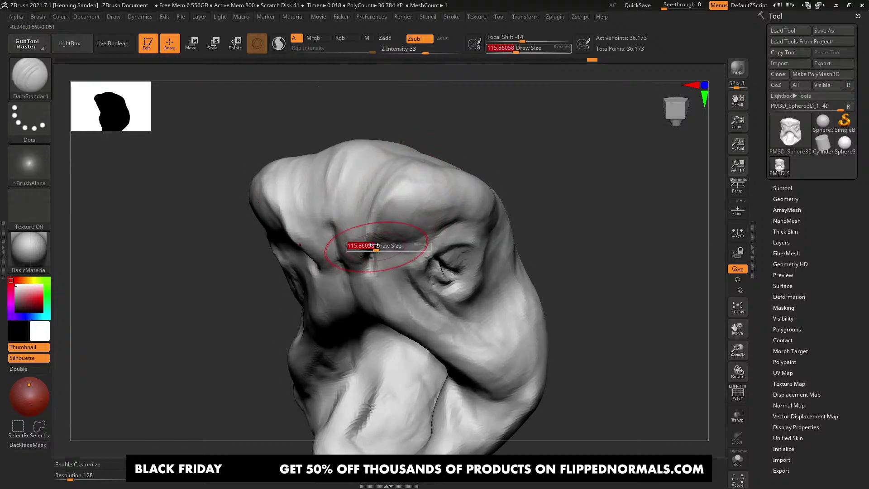
drag(373, 244, 370, 245)
drag(361, 259, 378, 243)
right_drag(400, 208, 424, 171)
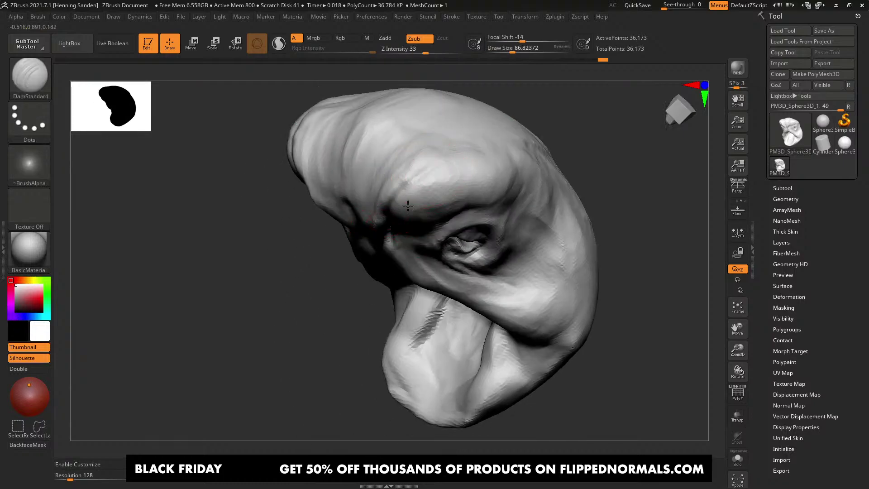
mouse_move(407, 206)
right_down()
mouse_move(395, 219)
mouse_move(409, 217)
right_up()
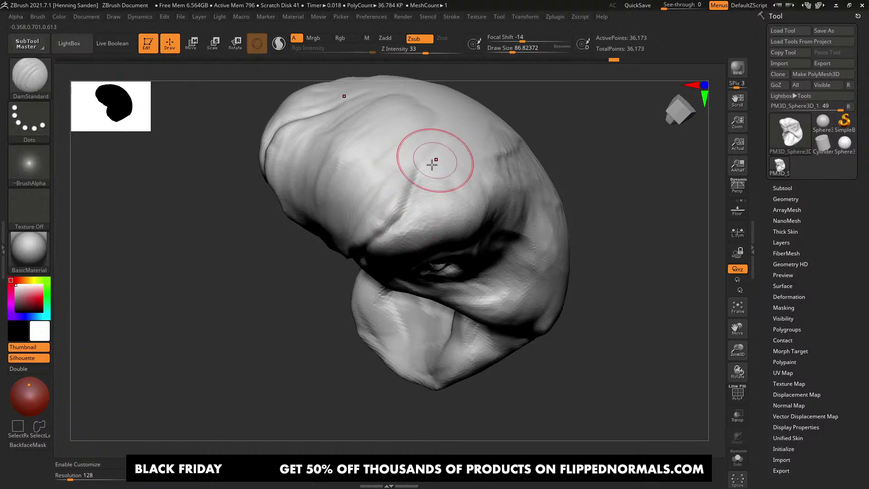
drag(420, 169, 434, 147)
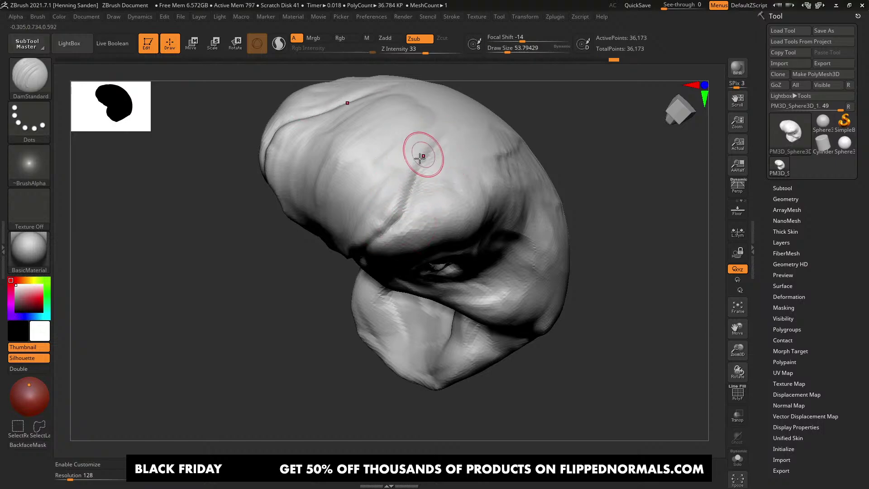
Step: Switch to the Standard brush and refine the forms between the brows, starting at a draw size of about 62
key(b)
key(s)
key(t)
key(bracketright)
key(bracketright)
key(bracketright)
right_drag(380, 220, 398, 200)
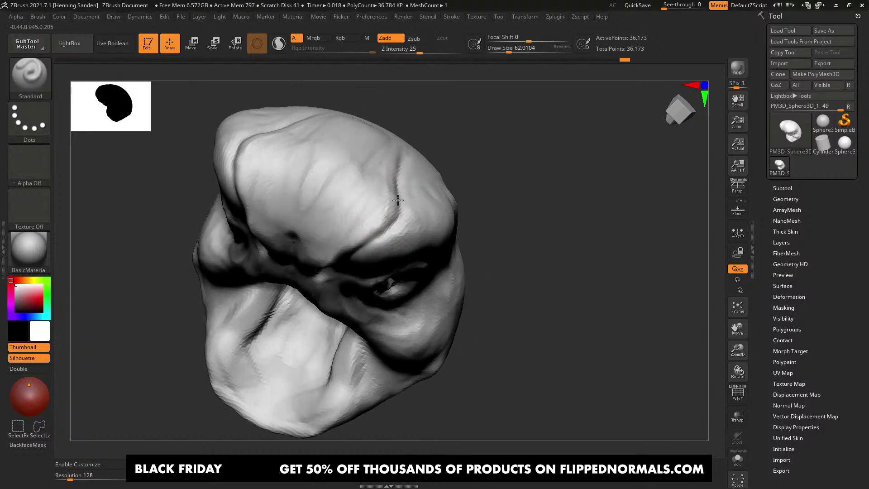
mouse_move(344, 235)
right_down()
mouse_move(357, 200)
mouse_move(374, 219)
mouse_move(359, 236)
right_up()
key(bracketleft)
drag(378, 235, 357, 274)
Step: Carve a groove down the centre of the nose bridge to the upper mouth edge with Standard, reducing the draw size to about 20
right_drag(356, 274, 368, 289)
alt+right_drag(351, 332, 359, 278)
key(bracketleft)
alt+drag(355, 267, 351, 322)
alt+right_drag(365, 354, 368, 304)
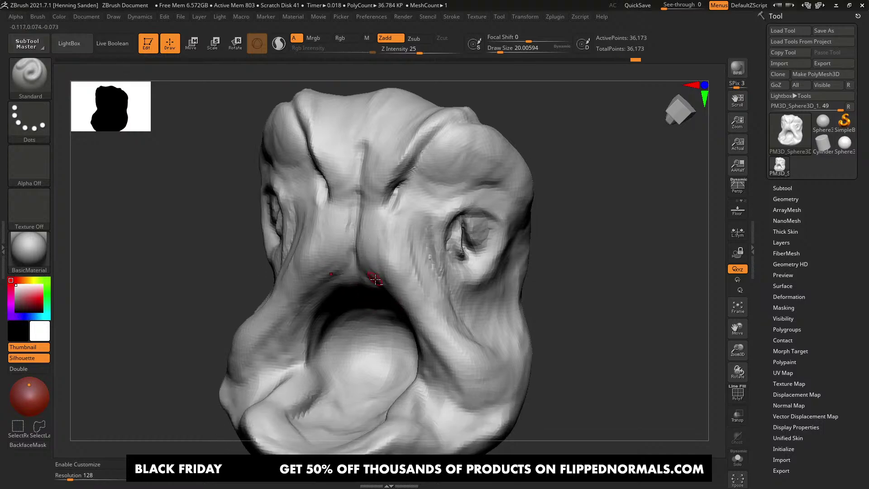
alt+drag(372, 274, 385, 286)
Step: Switch to ClayBuildup and build up the outer brow and temple at draw sizes of about 74 to 87
mouse_move(385, 299)
alt+right_down()
mouse_move(384, 270)
mouse_move(395, 251)
mouse_move(421, 267)
mouse_move(437, 244)
mouse_move(412, 234)
mouse_move(418, 248)
mouse_move(457, 253)
mouse_move(428, 247)
alt+right_up()
key(s)
key(b)
key(c)
key(b)
key(s)
drag(425, 235, 435, 235)
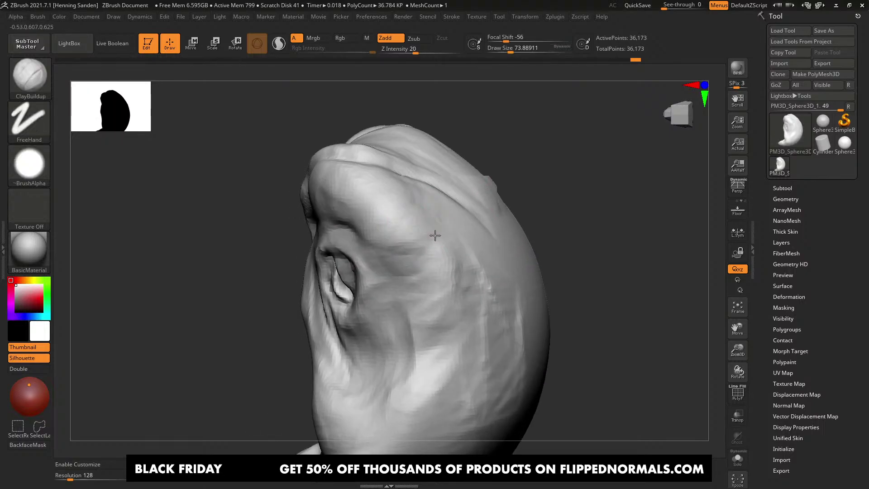
right_drag(435, 236, 450, 217)
mouse_move(450, 217)
mouse_down()
mouse_move(409, 229)
mouse_move(419, 205)
mouse_move(426, 213)
mouse_up()
key(s)
mouse_move(418, 206)
mouse_down()
mouse_move(405, 218)
mouse_move(403, 180)
mouse_move(402, 196)
mouse_up()
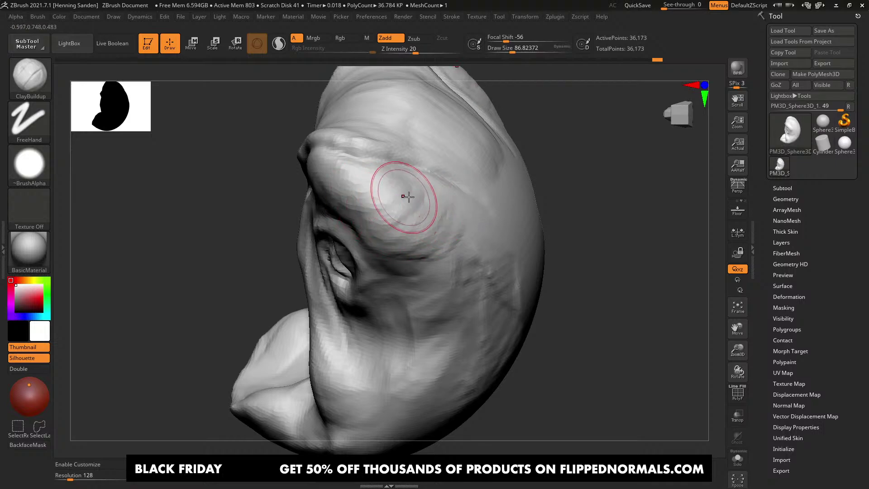
Step: Switch to the web browser and open the image gallery of the How to Retopologize a Full Character product
key(alt+Tab)
key(alt+Tab)
key(alt+Tab)
key(alt+Tab)
key(alt+Tab)
key(alt+Tab)
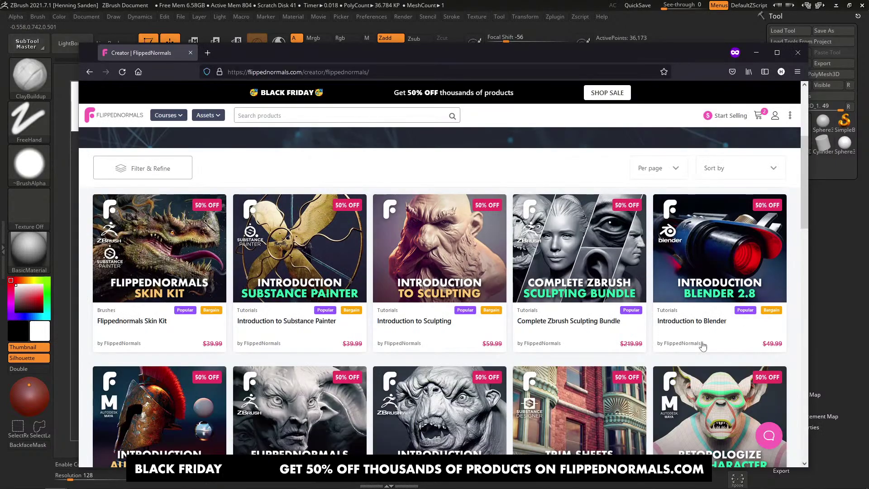
click(697, 421)
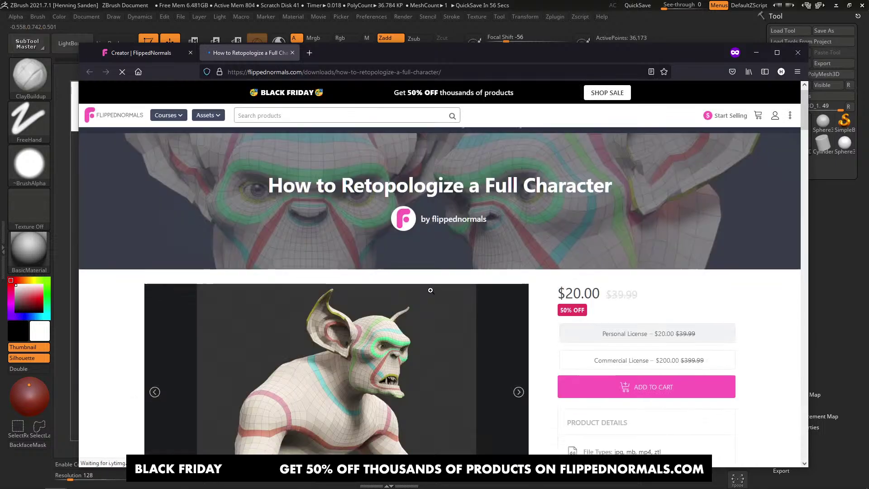
click(448, 294)
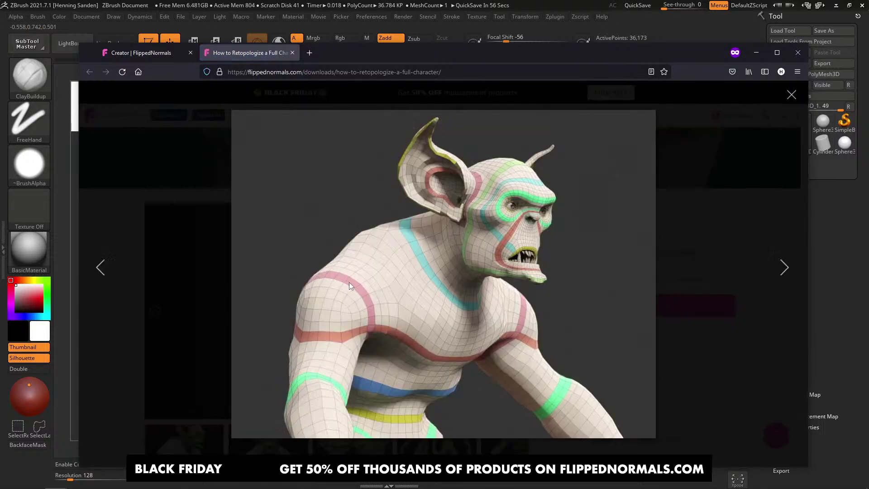
Step: Look through the retopology course's gallery images and close its product page
key(Right)
key(Right)
key(Right)
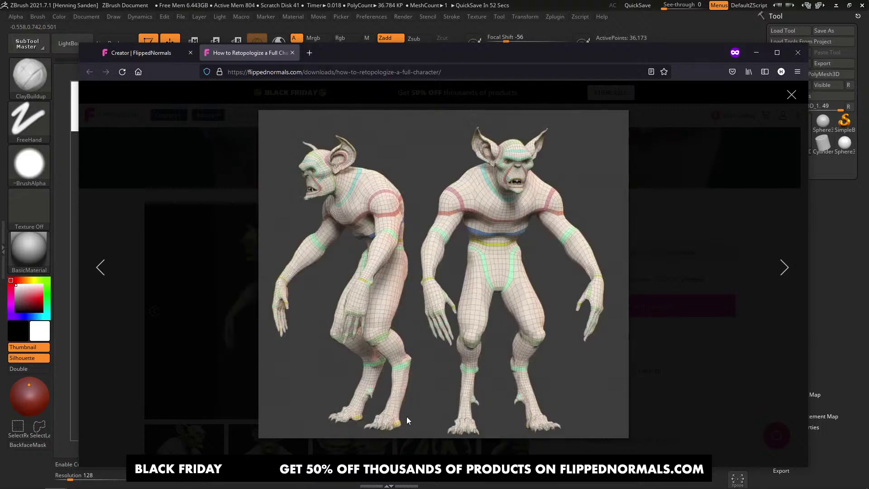
key(Right)
key(Right)
key(Right)
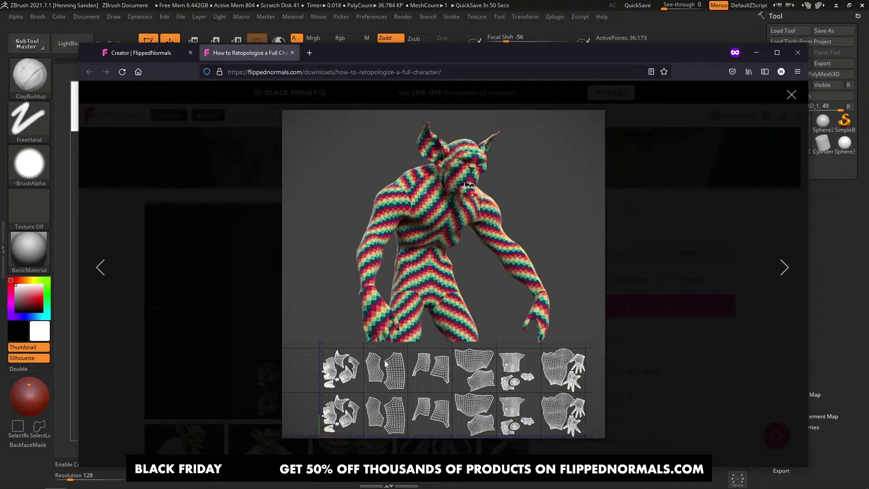
key(Right)
key(Escape)
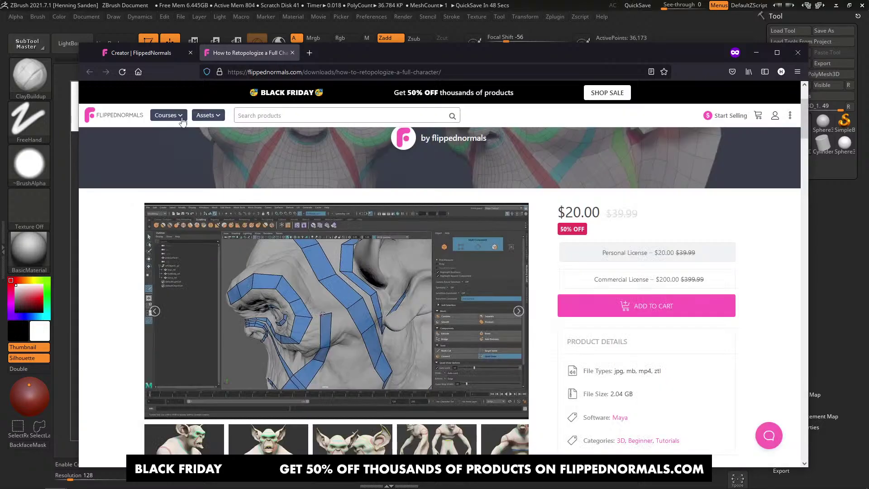
middle_click(251, 54)
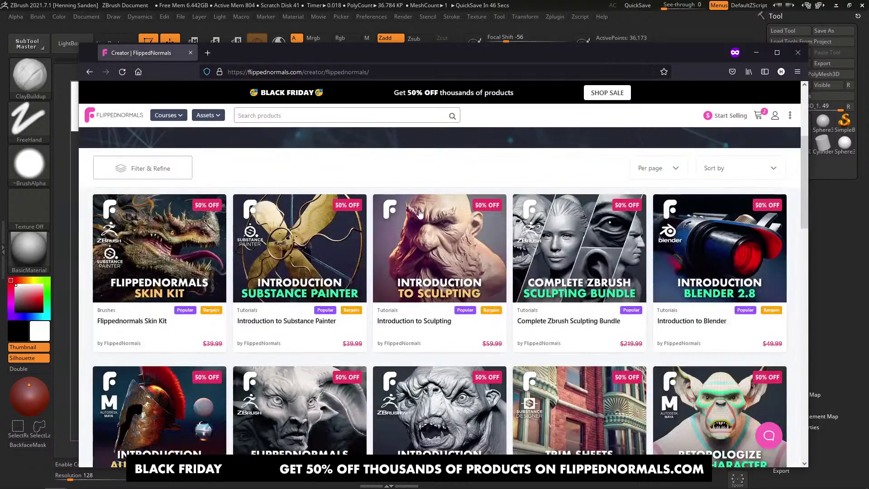
Step: Look over the FlippedNormals store's product listing and return to ZBrush
scroll(759, 177, down, 1)
middle_drag(759, 177, 762, 174)
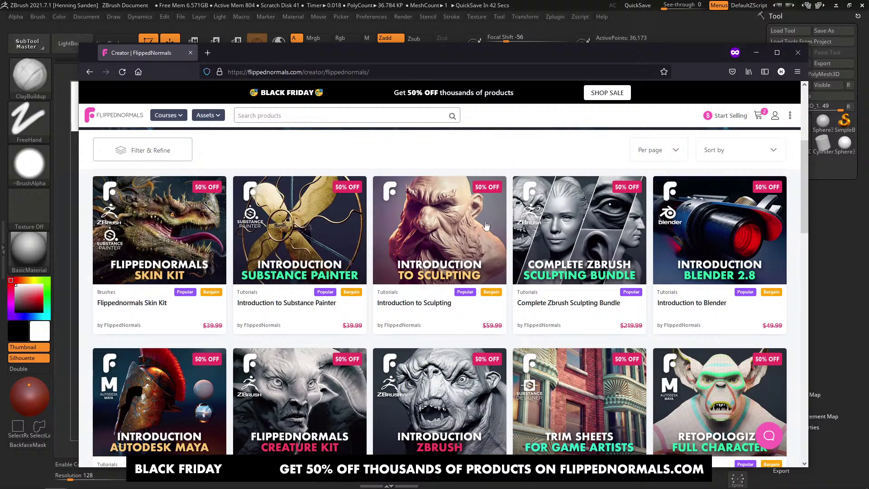
scroll(487, 150, down, 3)
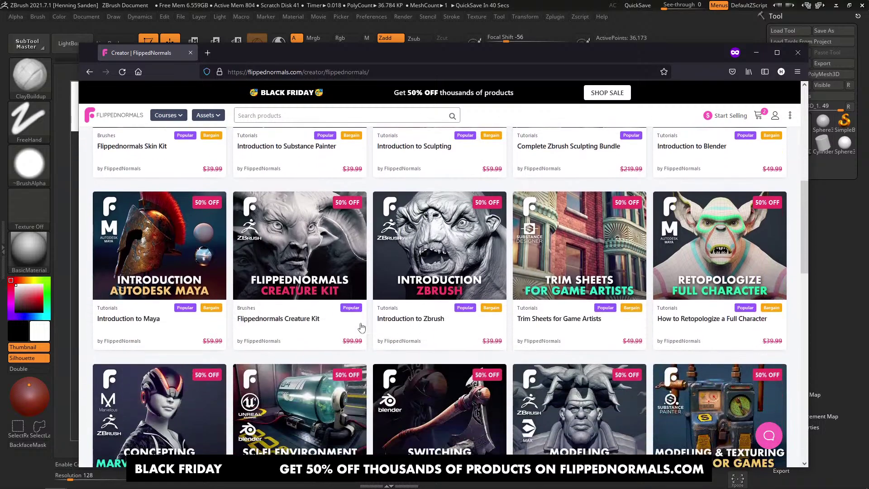
scroll(220, 194, up, 7)
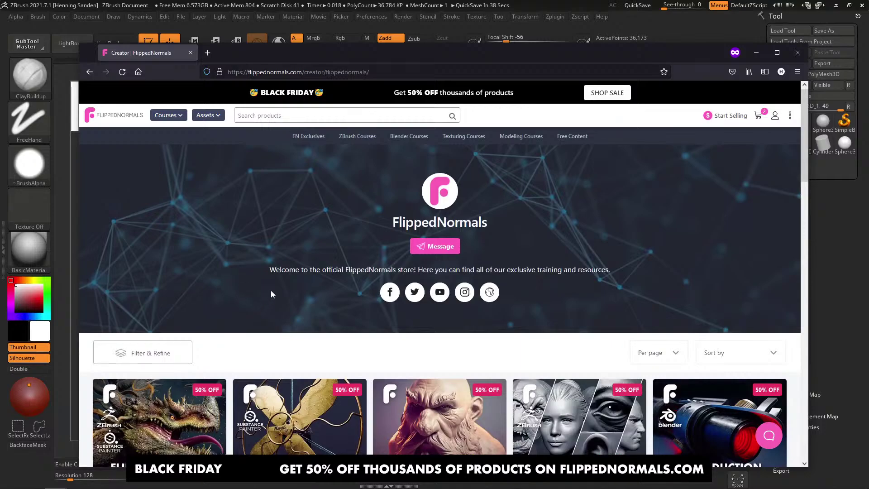
scroll(271, 293, down, 8)
scroll(345, 185, up, 1)
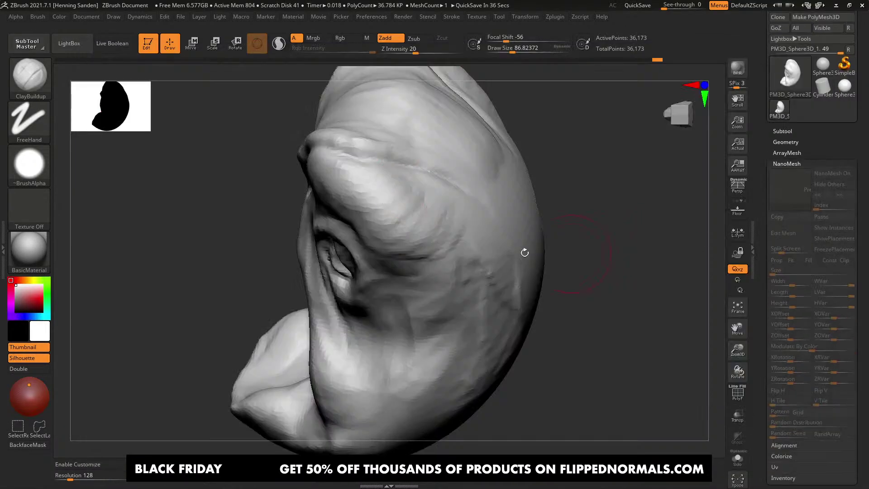
Step: Thicken the outer brow above the eye with ClayBuildup at draw sizes of about 112 to 116
key(s)
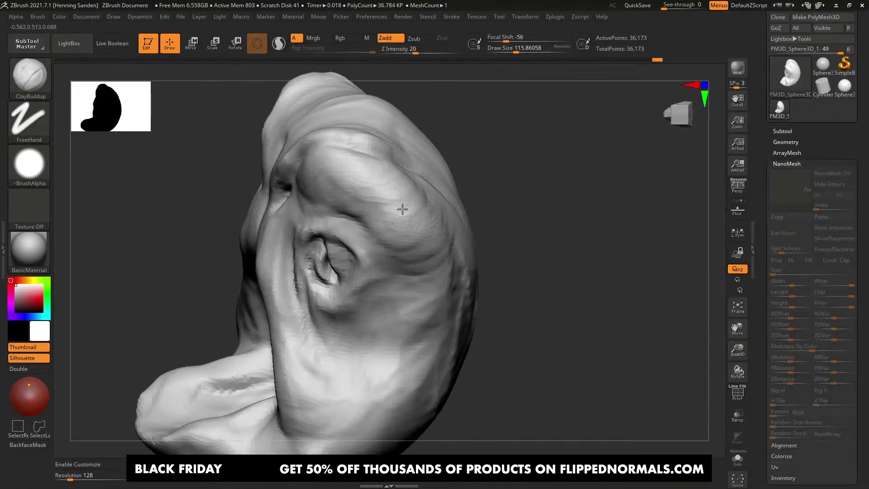
drag(402, 210, 387, 218)
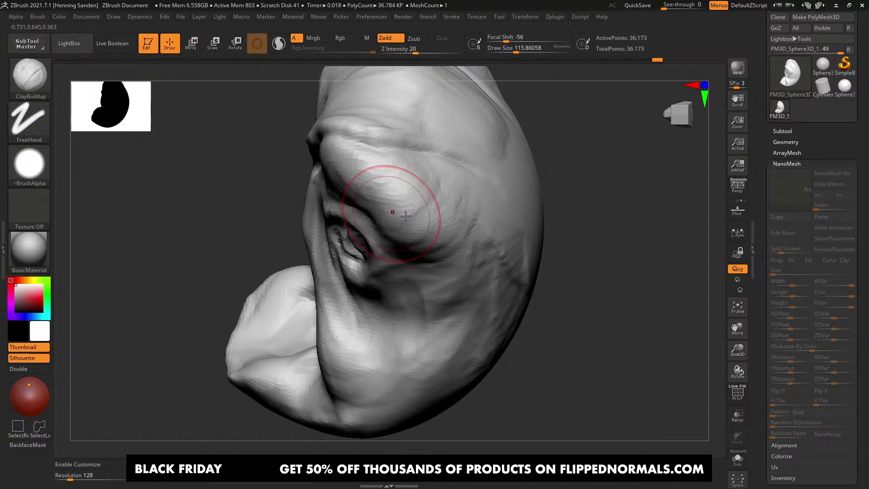
mouse_move(435, 204)
mouse_down()
mouse_move(479, 192)
mouse_move(437, 210)
mouse_up()
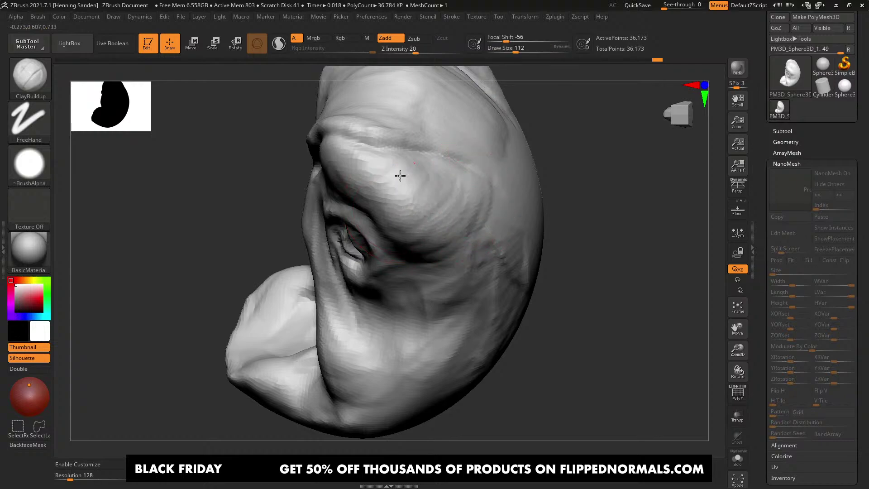
drag(400, 176, 384, 193)
right_drag(421, 187, 456, 224)
drag(480, 207, 447, 196)
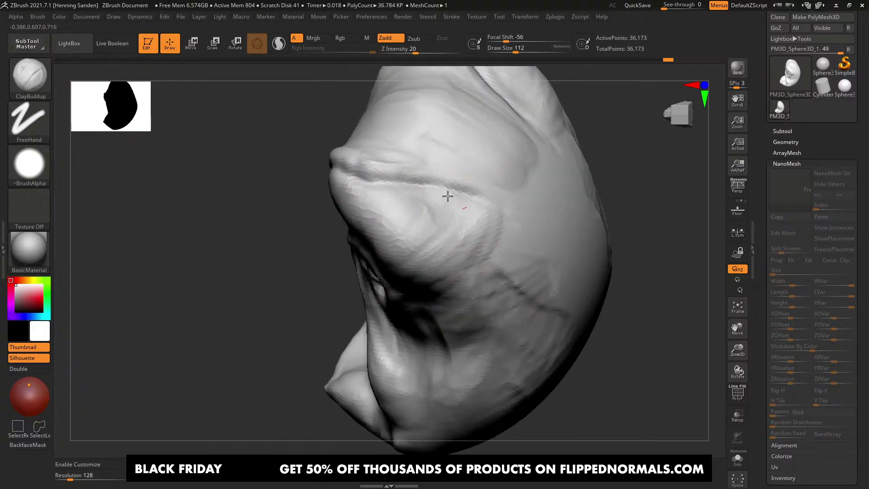
Step: Reduce the ClayBuildup draw size to about 68 and shape the side of the head behind the brow
key(s)
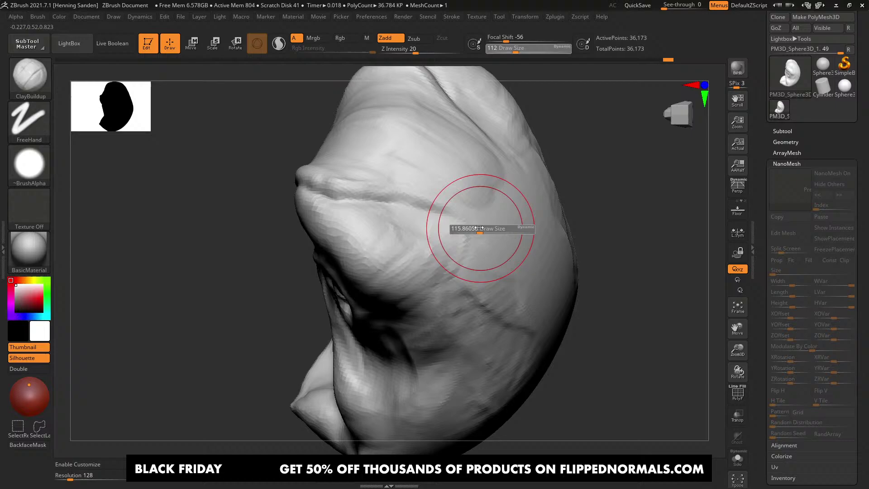
drag(475, 223, 477, 198)
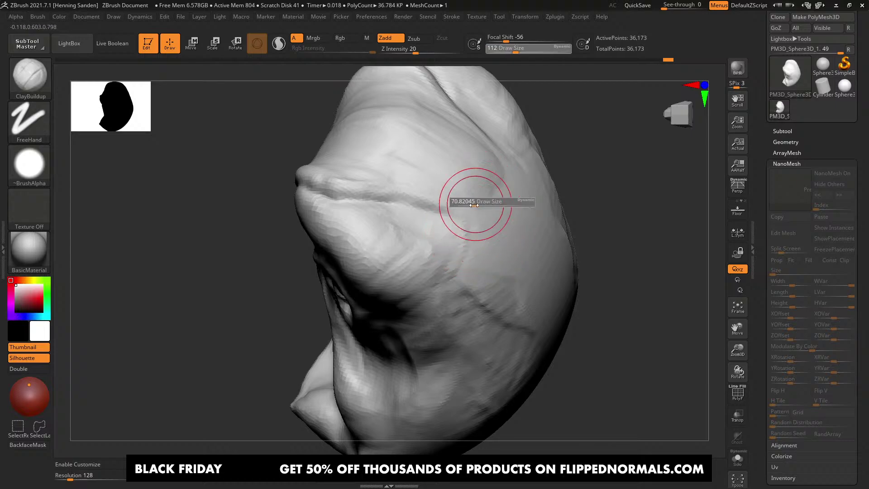
mouse_move(490, 230)
right_down()
mouse_move(466, 244)
mouse_move(473, 211)
mouse_move(462, 224)
mouse_move(470, 241)
right_up()
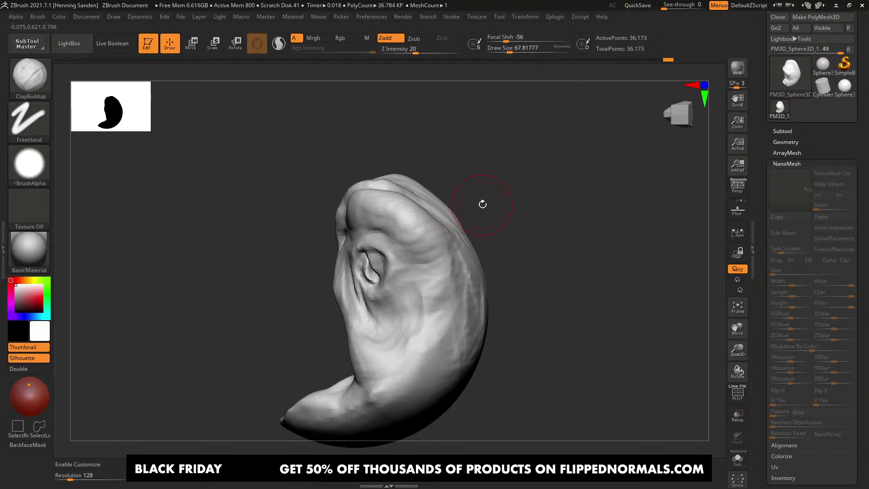
mouse_move(476, 200)
mouse_down()
mouse_move(479, 186)
mouse_move(489, 215)
mouse_up()
mouse_move(489, 215)
alt+mouse_down()
mouse_move(425, 302)
mouse_move(388, 272)
mouse_move(375, 276)
alt+mouse_up()
Step: Build up and carve the cheek and the area above the eye with ClayBuildup, enlarging the draw size to about 108
key(bracketright)
right_drag(375, 276, 351, 307)
drag(351, 308, 323, 296)
alt+right_drag(353, 305, 425, 297)
alt+drag(425, 298, 342, 259)
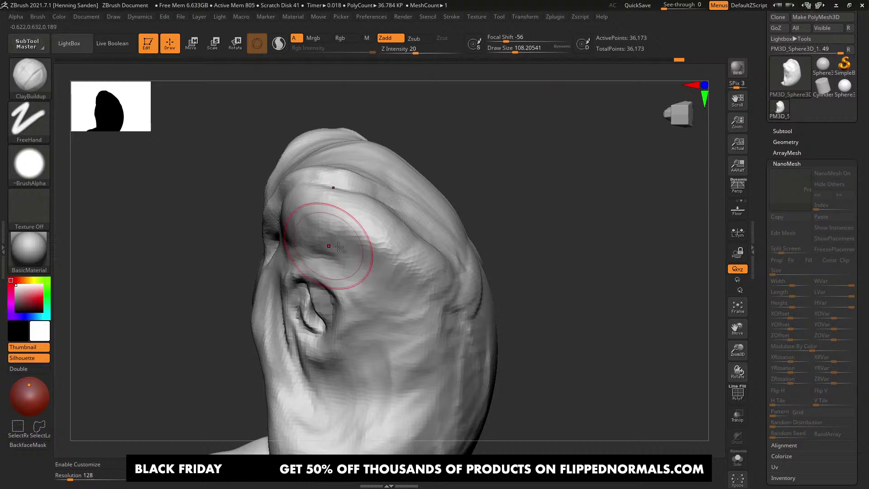
Step: Reduce the draw size and build up the ridge from the temple to the brow with ClayBuildup
alt+right_drag(327, 245, 423, 271)
key(bracketleft)
mouse_move(434, 287)
mouse_down()
mouse_move(387, 261)
mouse_move(353, 226)
mouse_up()
mouse_move(353, 226)
right_down()
mouse_move(372, 215)
mouse_move(384, 278)
mouse_move(369, 306)
mouse_move(399, 253)
mouse_move(428, 236)
mouse_move(386, 290)
mouse_move(419, 311)
mouse_move(390, 320)
mouse_move(405, 320)
mouse_move(397, 310)
right_up()
Step: Refine the cheeks beside the mouth with ClayBuildup at a draw size of about 56
key(bracketright)
mouse_move(436, 257)
right_down()
mouse_move(397, 303)
mouse_move(382, 270)
right_up()
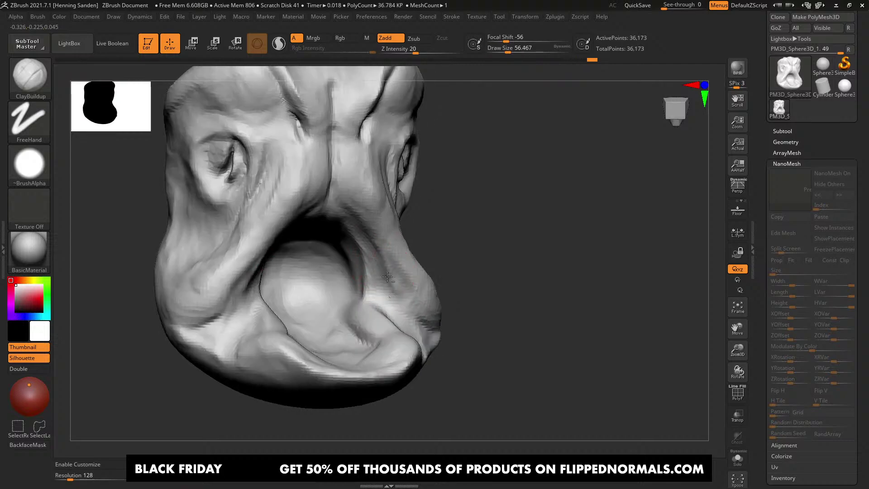
right_drag(393, 310, 387, 294)
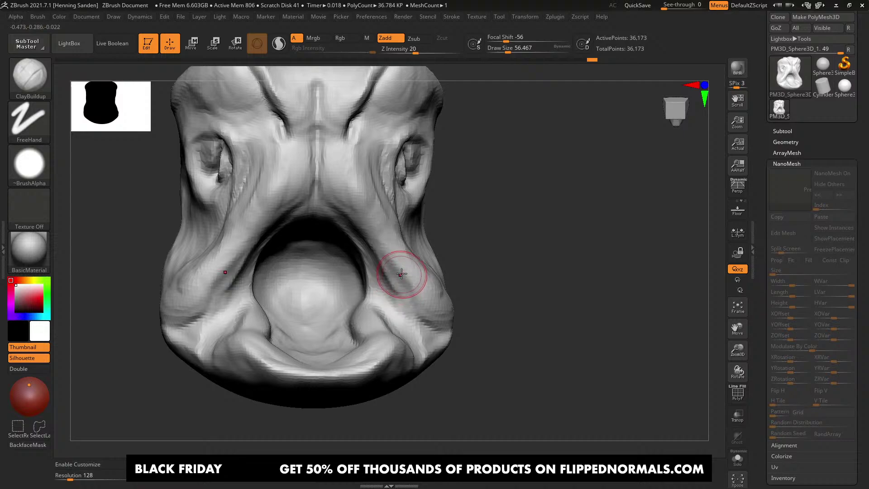
mouse_move(405, 247)
right_down()
mouse_move(398, 252)
mouse_move(412, 249)
mouse_move(415, 265)
right_up()
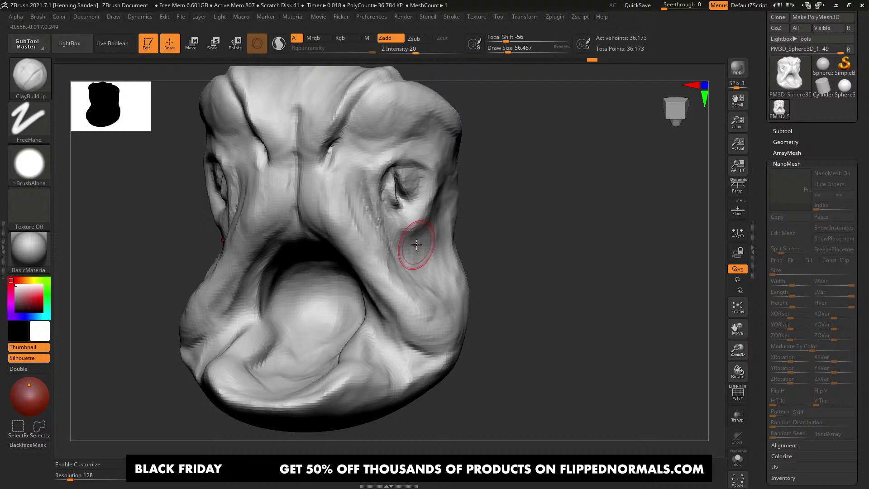
Step: Shape the area beneath the eye and beside the nose with ClayBuildup at a draw size of about 74
alt+right_drag(417, 243, 411, 272)
key(s)
drag(409, 248, 411, 248)
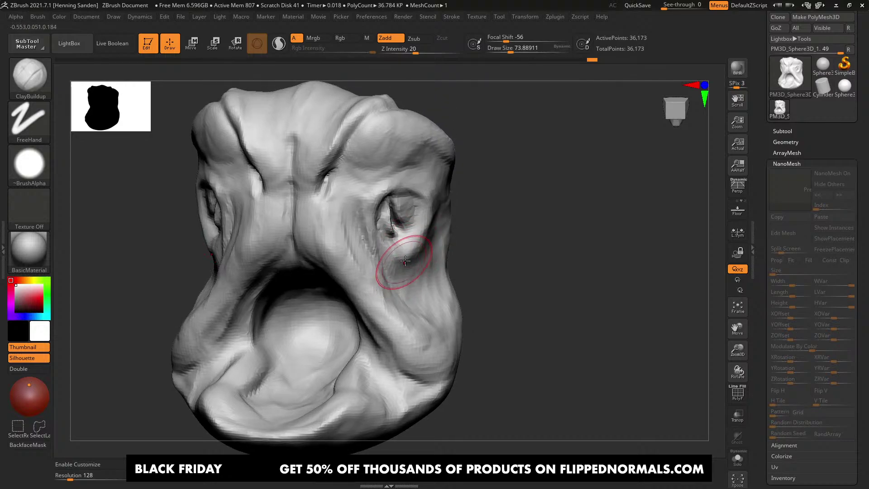
right_drag(403, 262, 381, 267)
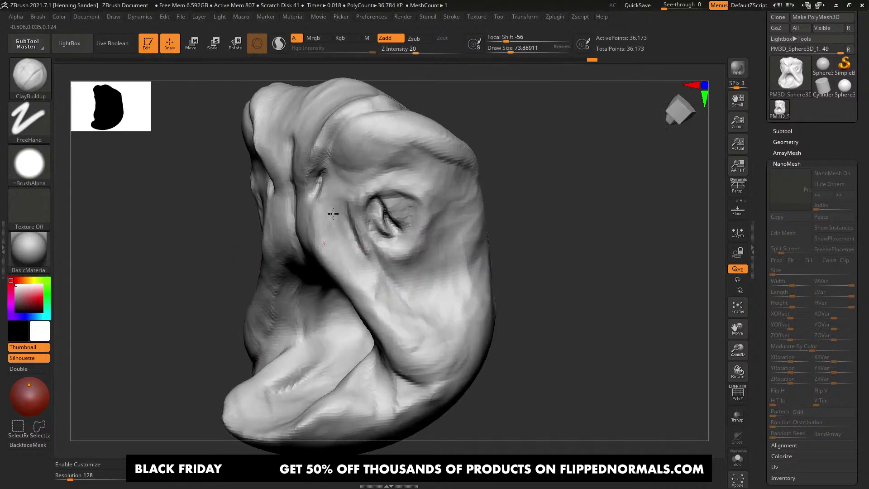
right_drag(338, 232, 355, 230)
Step: Build up the nose bridge above the mouth with ClayBuildup at a draw size of about 108
shift+right_drag(270, 229, 280, 238)
key(s)
drag(253, 240, 258, 240)
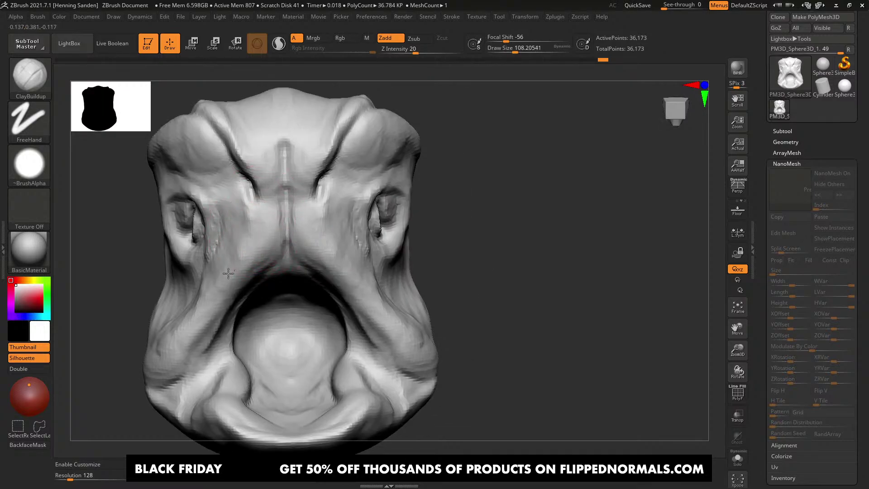
alt+right_drag(296, 239, 363, 277)
drag(329, 256, 310, 232)
Step: Build up the rear side of the head with ClayBuildup and smooth the surface
alt+right_drag(312, 248, 311, 190)
mouse_move(445, 267)
right_down()
mouse_move(387, 277)
mouse_move(475, 295)
mouse_move(466, 279)
right_up()
key(s)
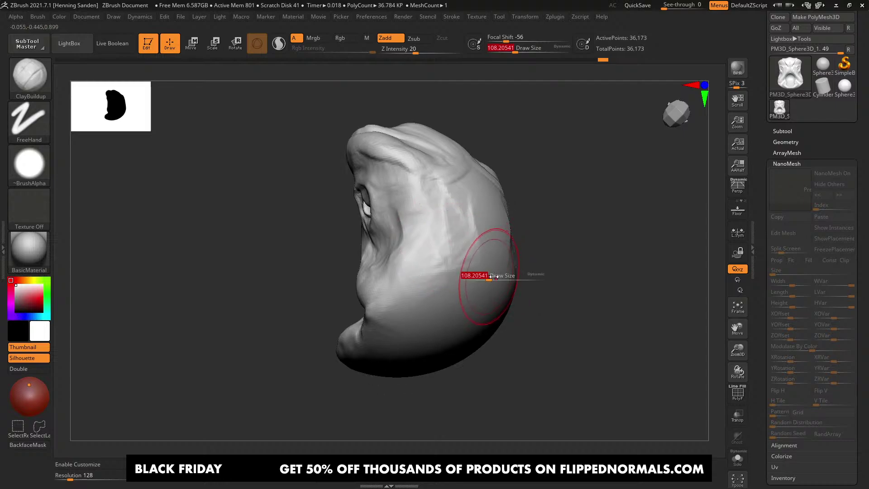
mouse_move(465, 279)
mouse_down()
mouse_move(465, 290)
mouse_move(482, 285)
mouse_up()
right_drag(525, 288, 487, 295)
mouse_move(486, 295)
shift+mouse_down()
mouse_move(466, 359)
mouse_move(424, 350)
mouse_move(497, 310)
shift+mouse_up()
Step: Add vertical ridges along the back of the neck and behind the jaw with ClayBuildup
right_drag(457, 308, 496, 294)
key(s)
drag(495, 294, 490, 294)
mouse_move(466, 258)
mouse_down()
mouse_move(489, 291)
mouse_move(484, 353)
mouse_up()
right_drag(489, 371, 490, 346)
mouse_move(490, 346)
mouse_down()
mouse_move(477, 314)
mouse_move(486, 357)
mouse_move(407, 320)
mouse_up()
right_drag(408, 320, 446, 299)
drag(376, 316, 358, 346)
Step: Shape and smooth the lower lip and the floor of the mouth with ClayBuildup at a draw size of about 62
key(s)
drag(378, 282, 363, 282)
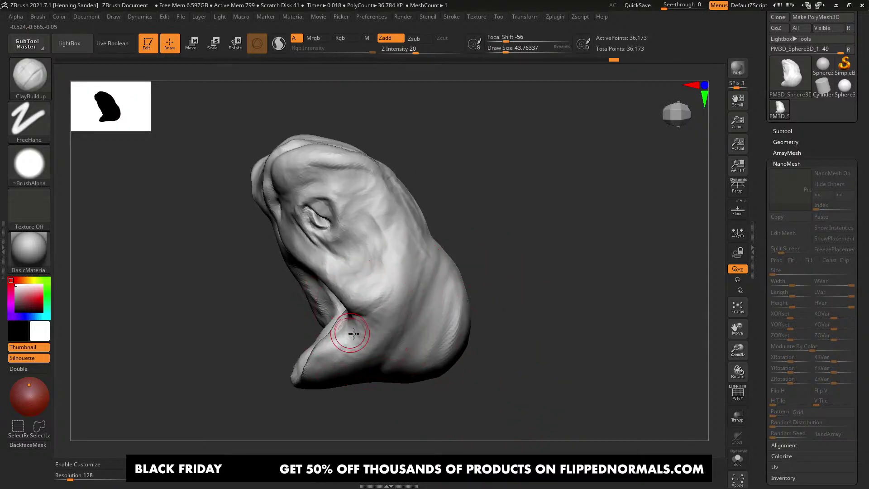
mouse_move(352, 338)
right_down()
mouse_move(386, 297)
mouse_move(365, 295)
mouse_move(400, 290)
mouse_move(373, 292)
mouse_move(379, 252)
mouse_move(335, 259)
right_up()
right_drag(394, 268, 445, 250)
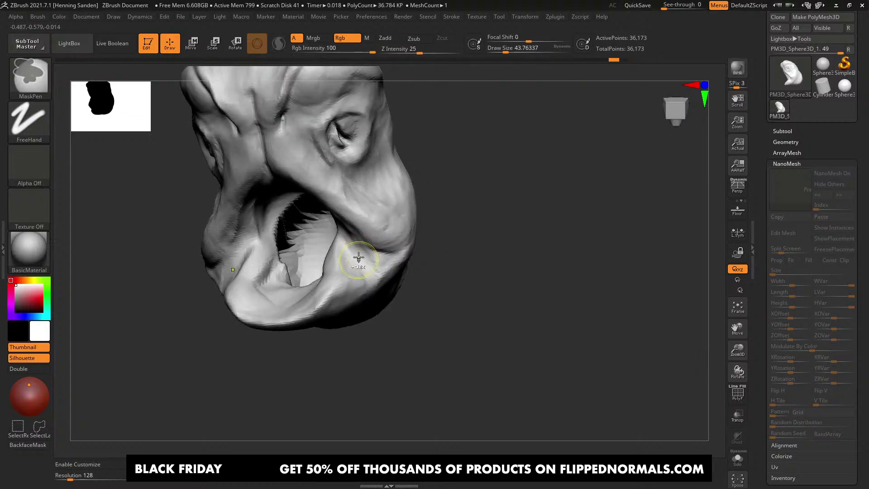
mouse_move(317, 237)
right_down()
mouse_move(349, 276)
mouse_move(310, 252)
right_up()
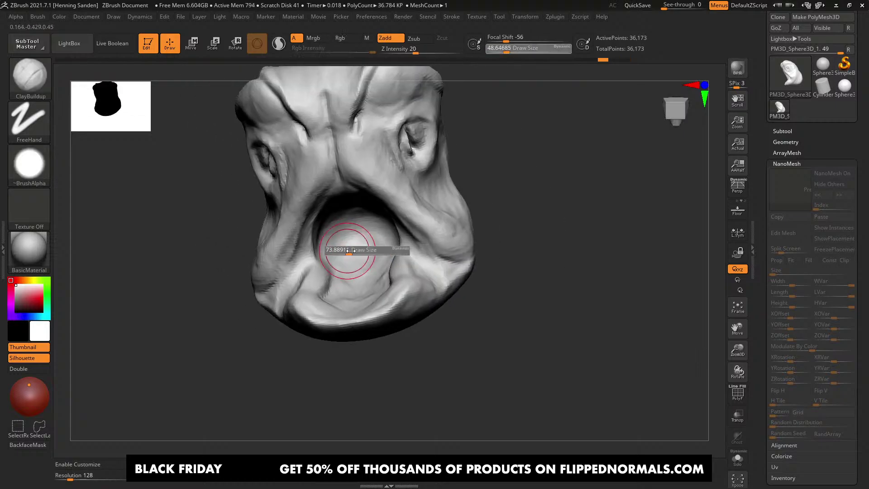
right_drag(362, 271, 330, 281)
key(ctrl)
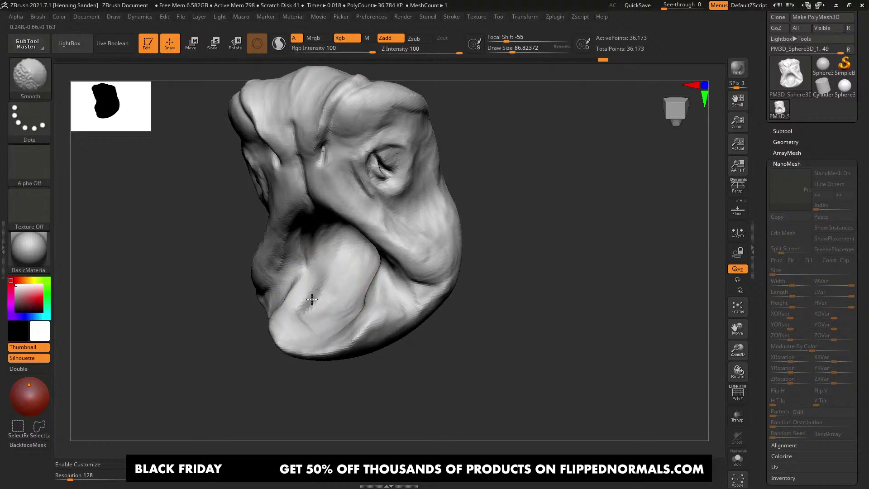
drag(296, 312, 303, 332)
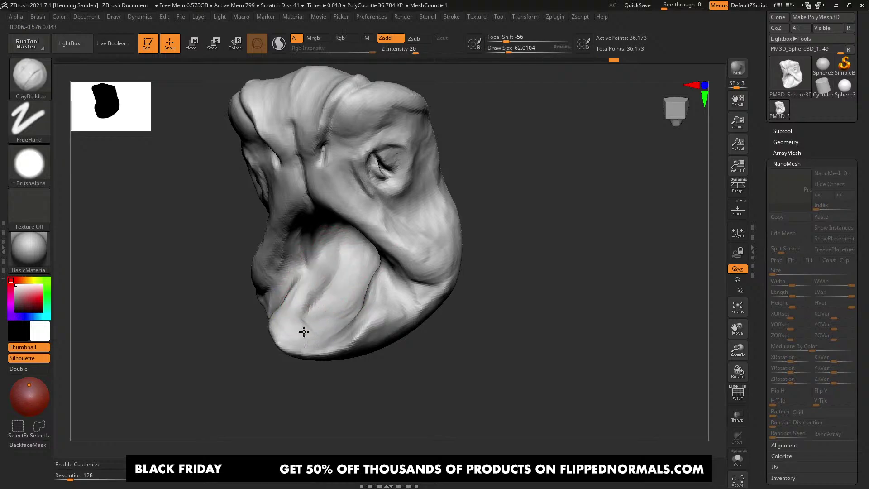
Step: Refine the form between the tongue and the lower lip with ClayBuildup at a draw size of about 56
right_drag(317, 279, 324, 293)
key(s)
click(325, 293)
drag(308, 285, 308, 317)
mouse_move(311, 290)
right_down()
mouse_move(313, 225)
mouse_move(404, 259)
right_up()
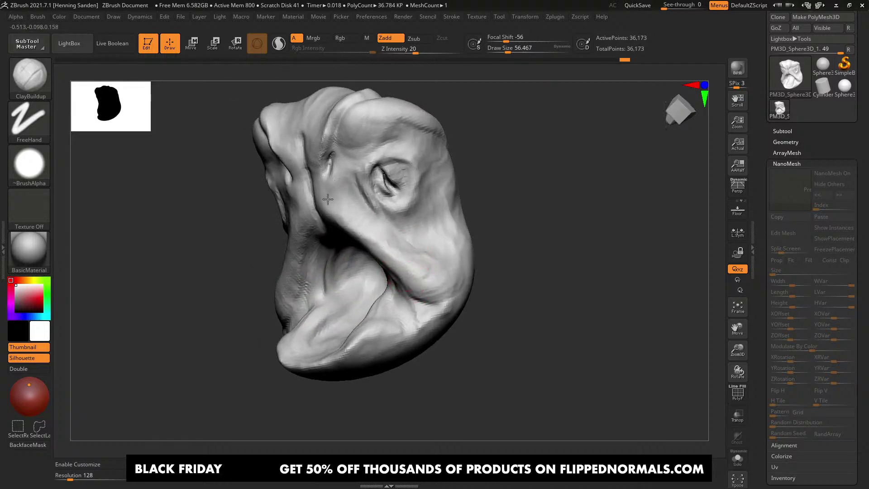
Step: Switch to the Move brush at a draw size of about 239 and pull the front of the cheek forward in profile
right_drag(327, 199, 364, 295)
mouse_move(409, 321)
right_down()
mouse_move(438, 341)
mouse_move(427, 262)
mouse_move(411, 307)
right_up()
key(b)
key(m)
key(v)
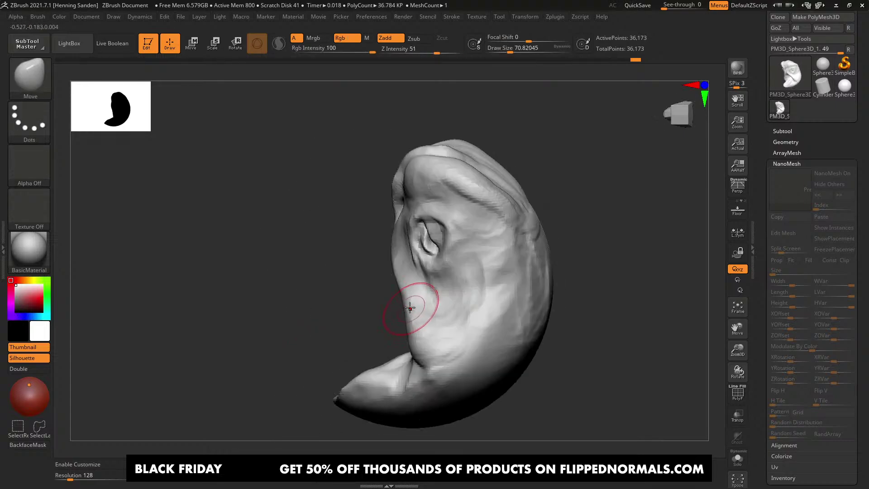
key(bracketright)
key(bracketright)
key(bracketright)
drag(411, 311, 391, 320)
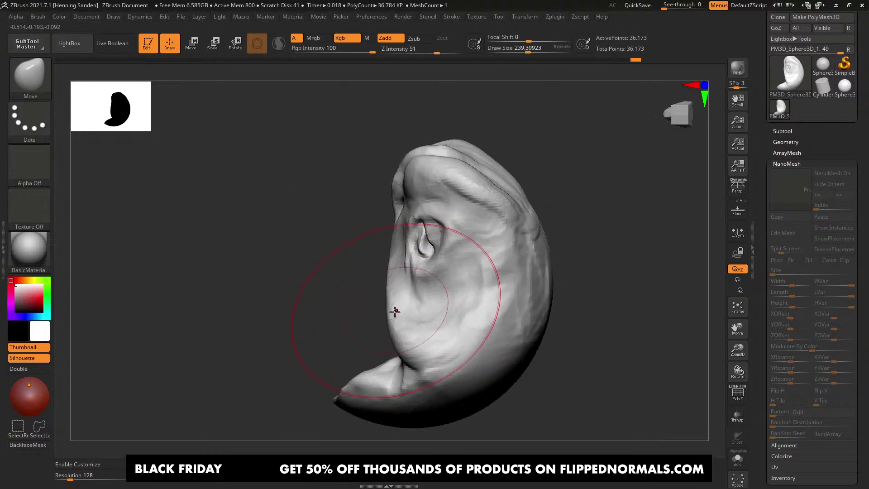
Step: Enlarge the Move brush to about 358 and reshape the head's front profile around the brow
key(bracketleft)
mouse_move(395, 267)
right_down()
mouse_move(407, 217)
mouse_move(450, 243)
mouse_move(408, 267)
right_up()
key(bracketright)
key(bracketright)
drag(407, 190, 422, 190)
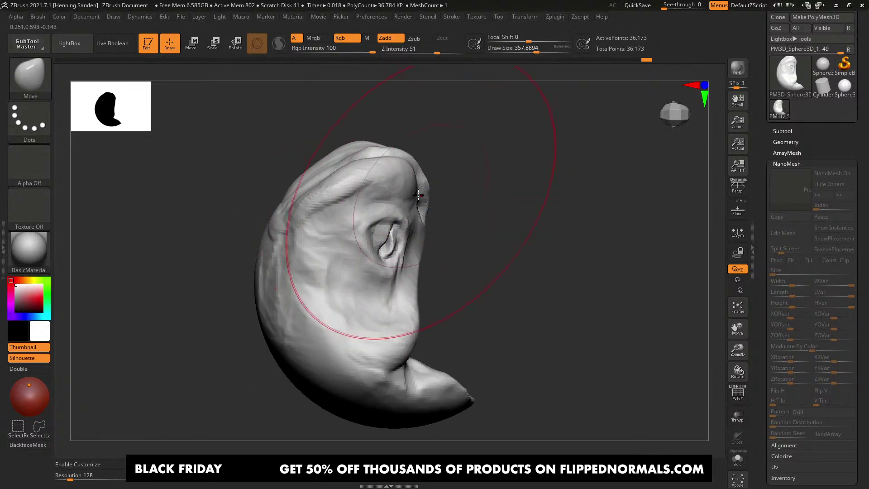
key(e)
mouse_move(426, 258)
mouse_down()
mouse_move(435, 290)
mouse_move(435, 277)
mouse_up()
key(q)
key(bracketleft)
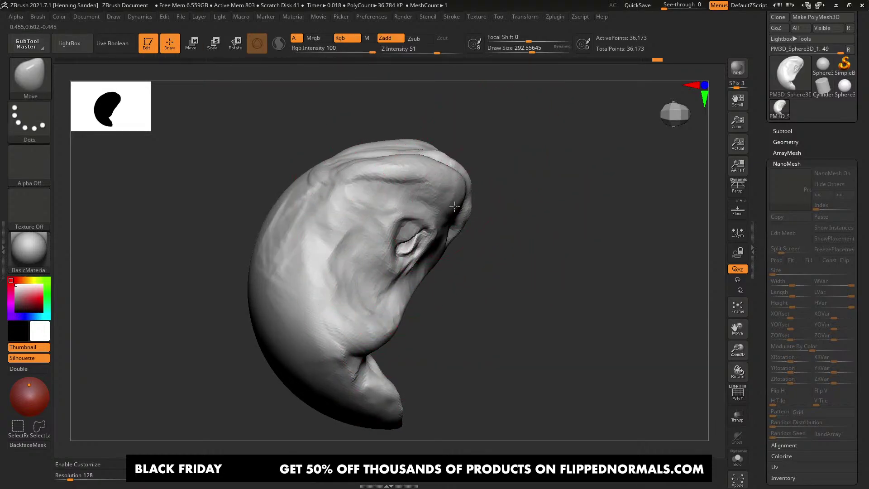
Step: Pull the outer brow corners outward with the Move brush at about 140, then reduce its draw size to about 65
right_drag(453, 206, 406, 266)
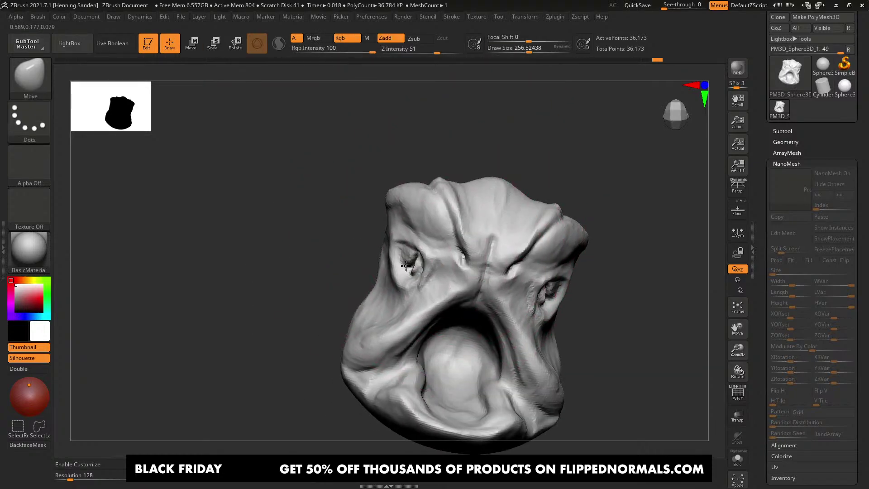
drag(406, 265, 417, 252)
key(bracketleft)
drag(400, 199, 394, 202)
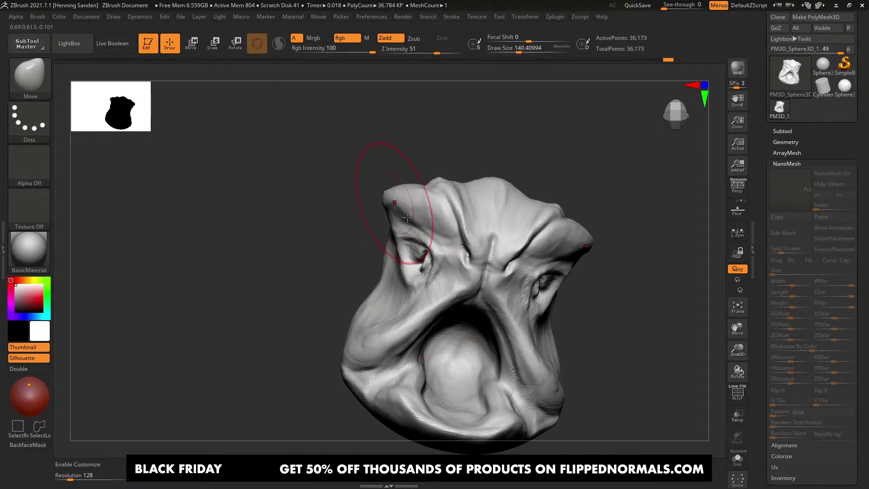
right_drag(407, 217, 459, 262)
key(s)
mouse_move(472, 248)
mouse_down()
mouse_move(464, 248)
mouse_move(468, 255)
mouse_up()
key(bracketleft)
right_drag(469, 254, 456, 246)
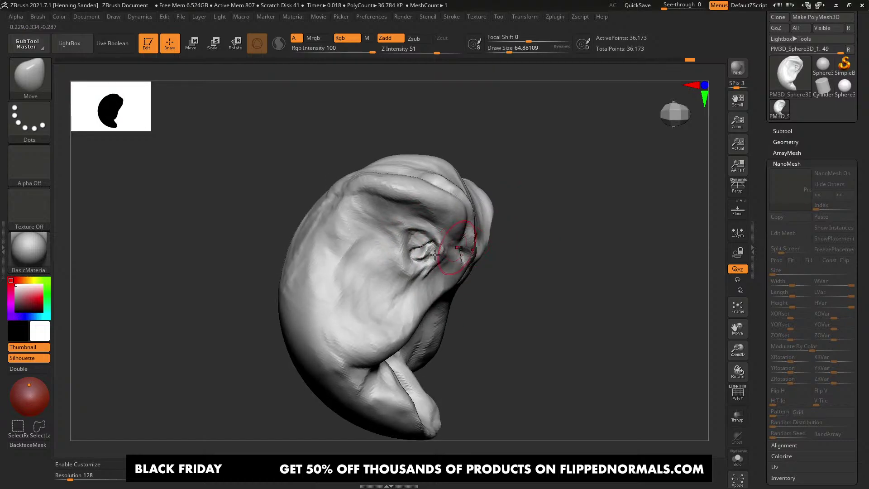
Step: Switch to ClayBuildup at a draw size of about 140 and build up the temple and side of the head
key(b)
key(c)
key(b)
right_drag(347, 258, 362, 254)
key(s)
drag(362, 254, 372, 255)
mouse_move(351, 210)
mouse_down()
mouse_move(333, 269)
mouse_move(337, 209)
mouse_up()
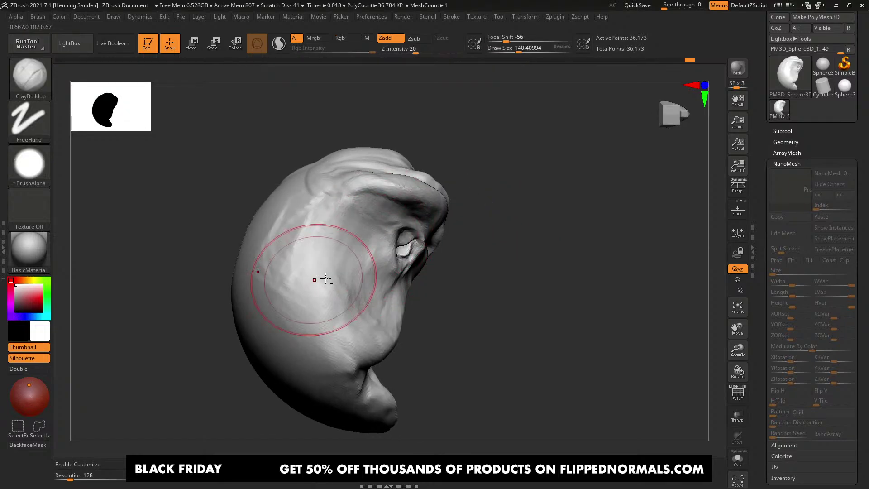
Step: Build up the side of the head behind the cheek and jaw with ClayBuildup at a draw size of about 177
mouse_move(326, 277)
alt+right_down()
mouse_move(371, 206)
mouse_move(351, 289)
alt+right_up()
key(s)
mouse_move(352, 293)
mouse_down()
mouse_move(287, 326)
mouse_move(312, 312)
mouse_up()
key(s)
mouse_move(324, 334)
mouse_down()
mouse_move(331, 333)
mouse_move(293, 291)
mouse_move(286, 335)
mouse_up()
right_drag(326, 319, 269, 320)
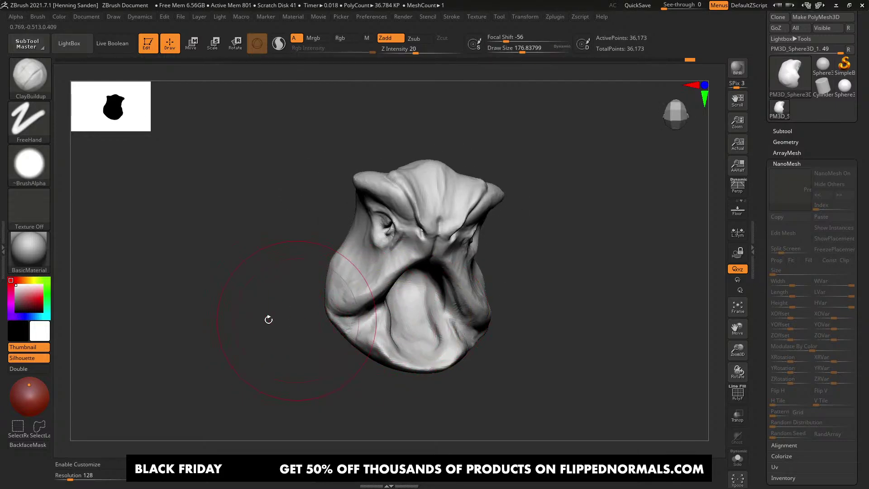
Step: Enable BackfaceMask in the ClayBuildup brush's Auto Masking settings
click(32, 17)
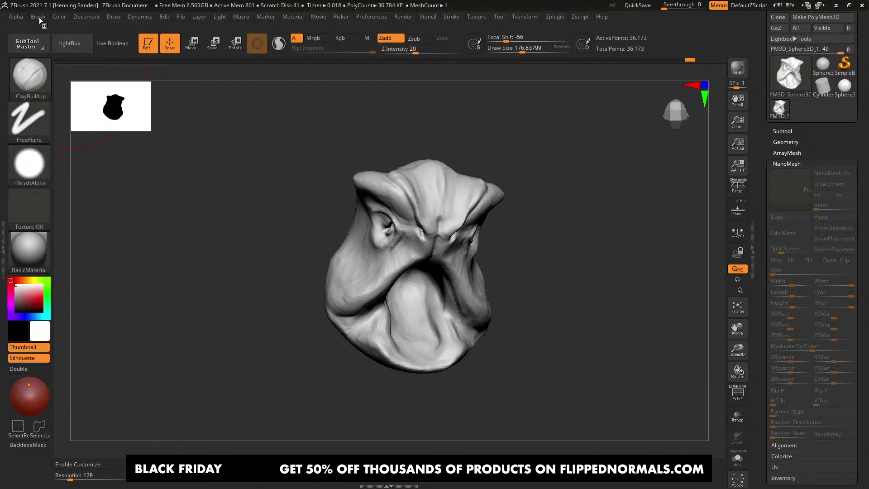
click(38, 17)
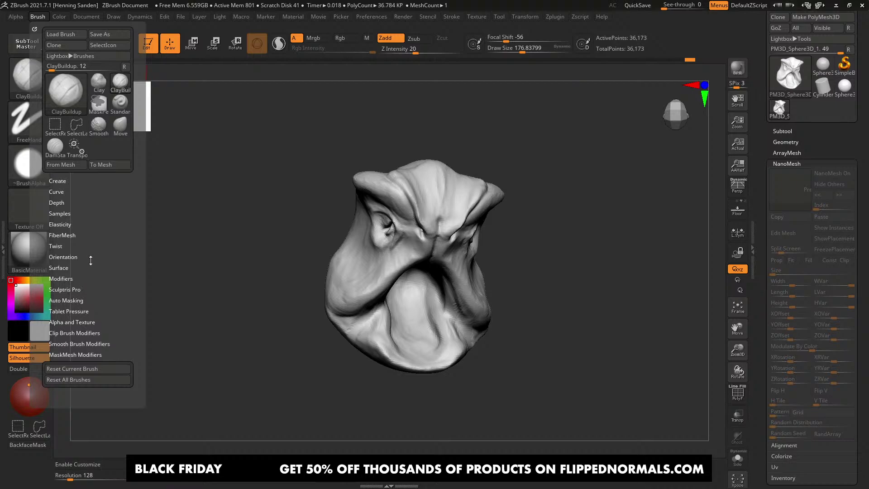
scroll(91, 222, down, 2)
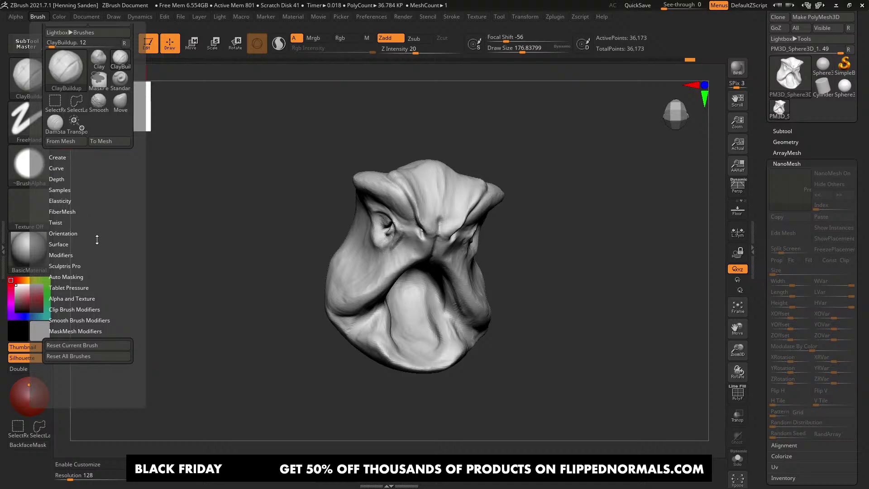
drag(97, 240, 94, 229)
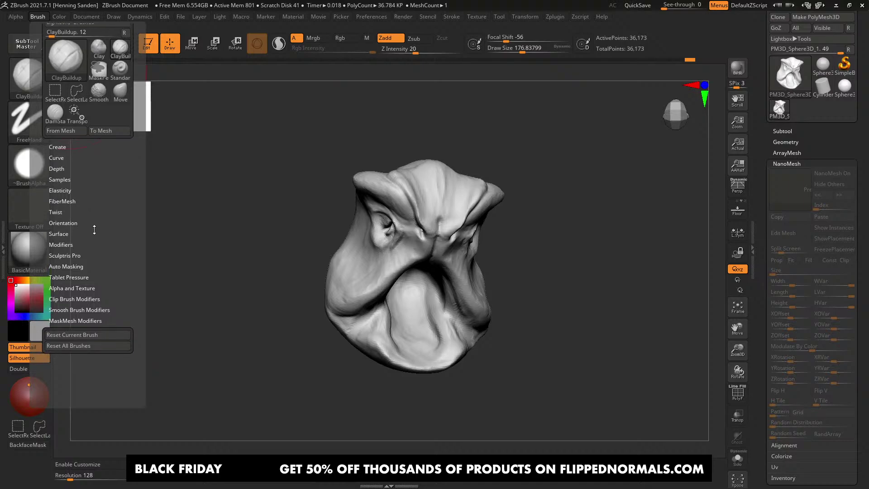
click(75, 267)
drag(89, 257, 104, 192)
click(70, 331)
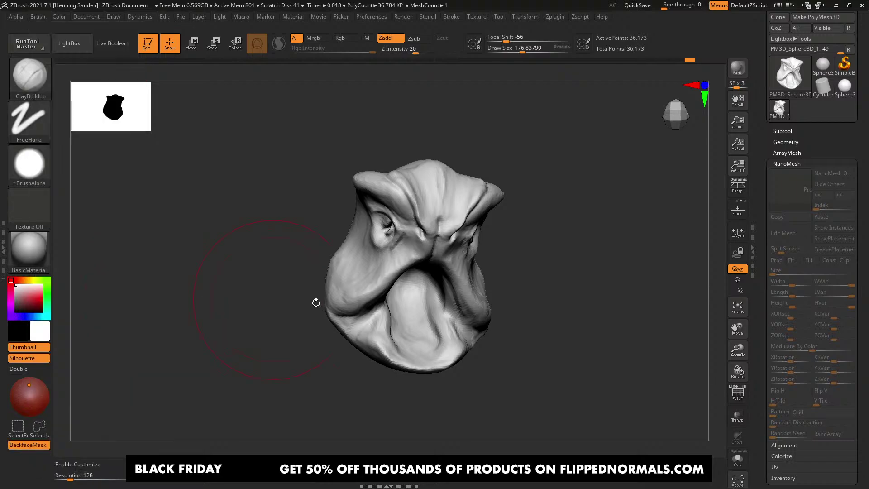
Step: Build up the rear side of the head behind the cheek with ClayBuildup at a draw size of about 158
drag(316, 302, 349, 297)
key(s)
drag(349, 297, 347, 297)
drag(269, 301, 316, 296)
mouse_move(254, 317)
mouse_down()
mouse_move(291, 347)
mouse_move(251, 324)
mouse_move(297, 279)
mouse_up()
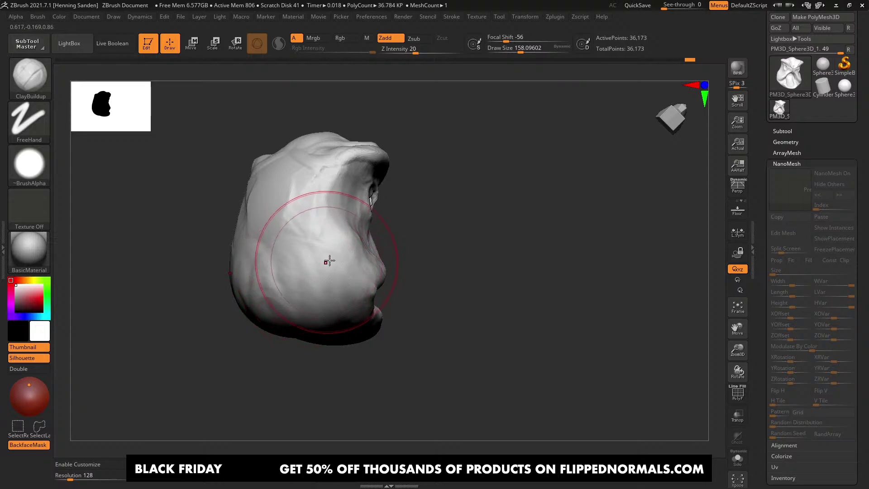
right_drag(330, 260, 331, 261)
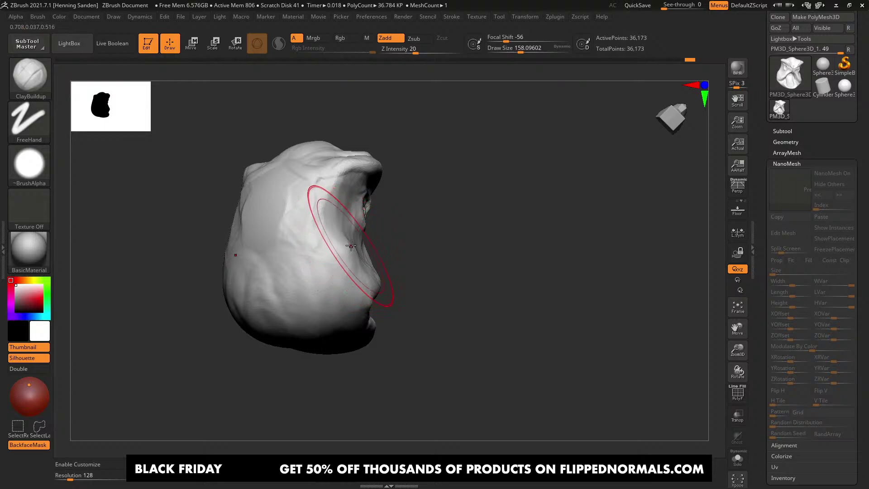
Step: Reduce the draw size to about 104 and sculpt folds across the back of the head with ClayBuildup
mouse_move(351, 246)
right_down()
mouse_move(362, 242)
mouse_move(348, 260)
right_up()
key(bracketleft)
drag(293, 278, 288, 287)
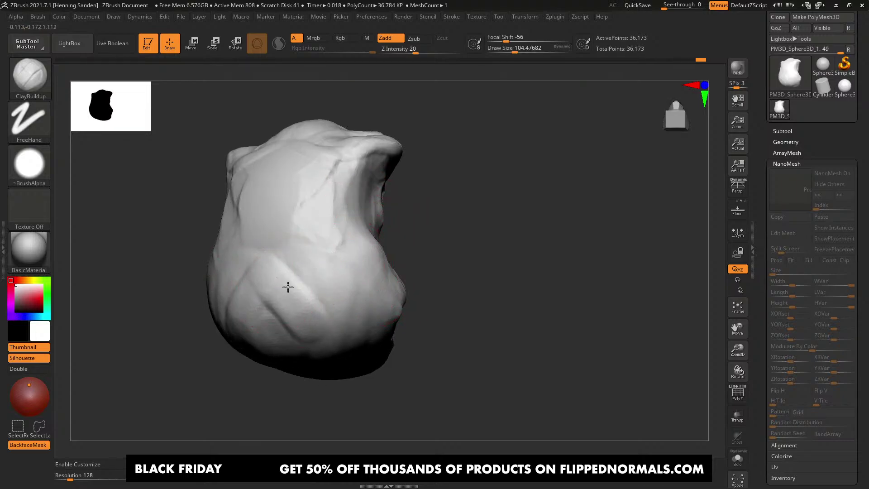
Step: Fill in and round off the lower back of the head with ClayBuildup at a draw size of about 154
mouse_move(288, 287)
right_down()
mouse_move(316, 310)
mouse_move(303, 314)
mouse_move(357, 311)
mouse_move(309, 270)
mouse_move(333, 316)
mouse_move(339, 287)
right_up()
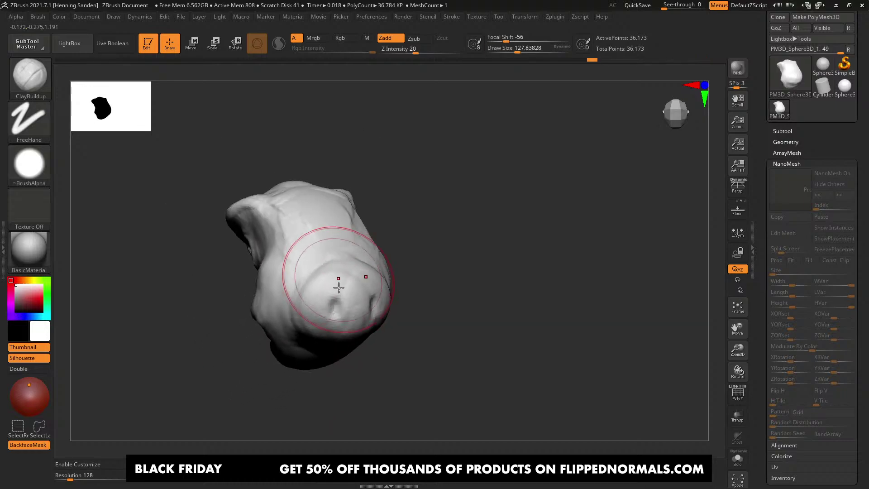
key(s)
drag(340, 292, 343, 292)
drag(337, 298, 334, 275)
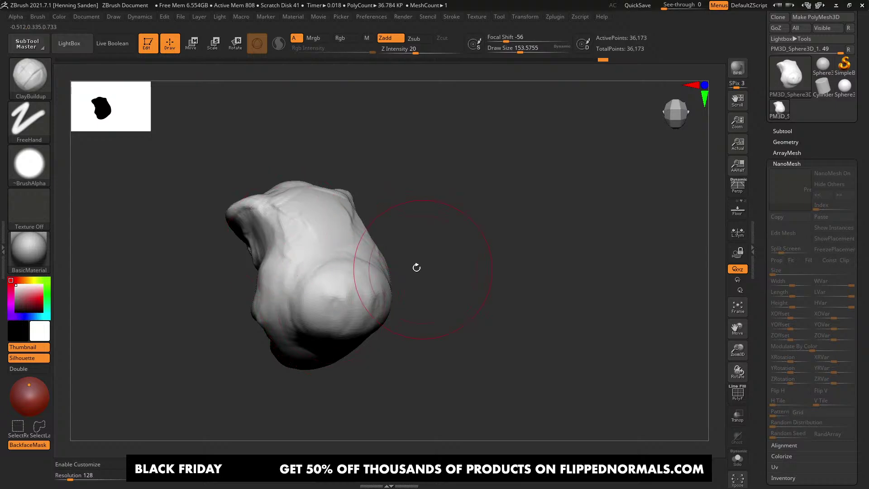
mouse_move(416, 268)
right_down()
mouse_move(515, 267)
mouse_move(349, 265)
mouse_move(397, 236)
right_up()
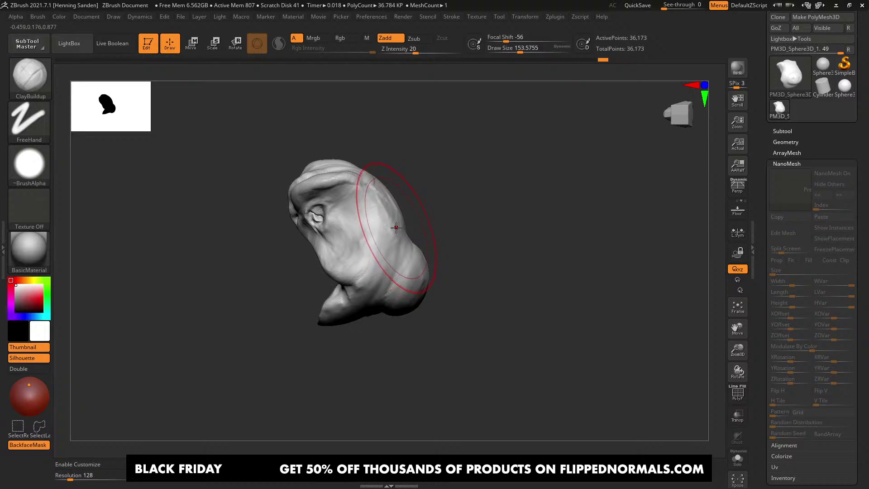
Step: Refine the temple area behind the eye with ClayBuildup, reducing the draw size to about 39
right_drag(379, 226, 357, 235)
key(s)
drag(358, 235, 345, 234)
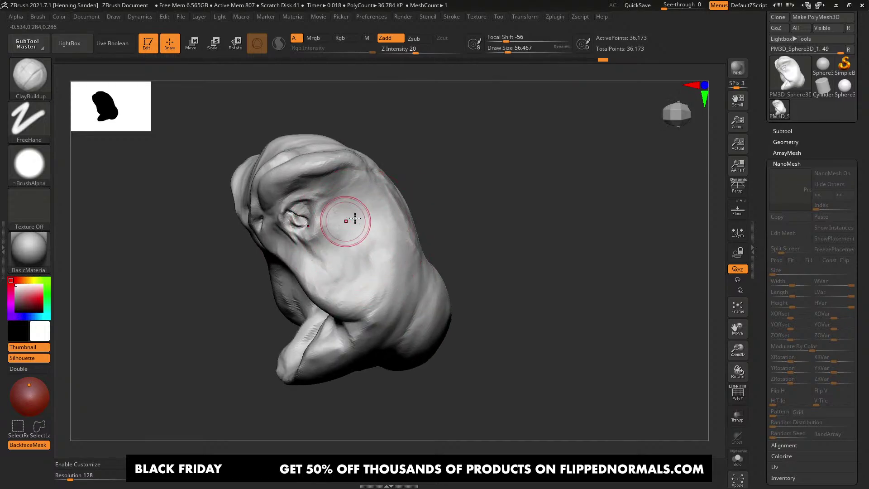
ctrl+right_drag(353, 219, 373, 223)
key(s)
drag(373, 223, 367, 223)
alt+right_drag(385, 212, 391, 240)
key(s)
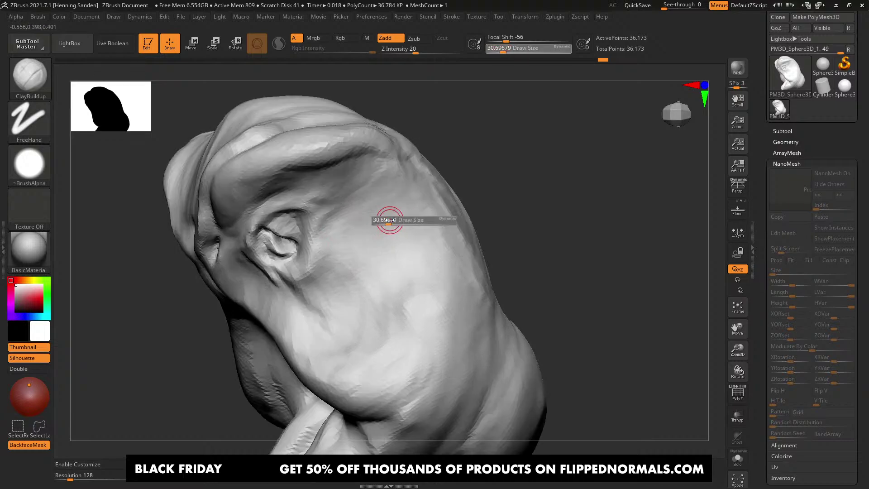
drag(387, 221, 391, 221)
drag(387, 221, 367, 212)
Step: Subdivide the mesh once and carve a large round scale behind the eye with DamStandard at a draw size of about 71
key(ctrl+d)
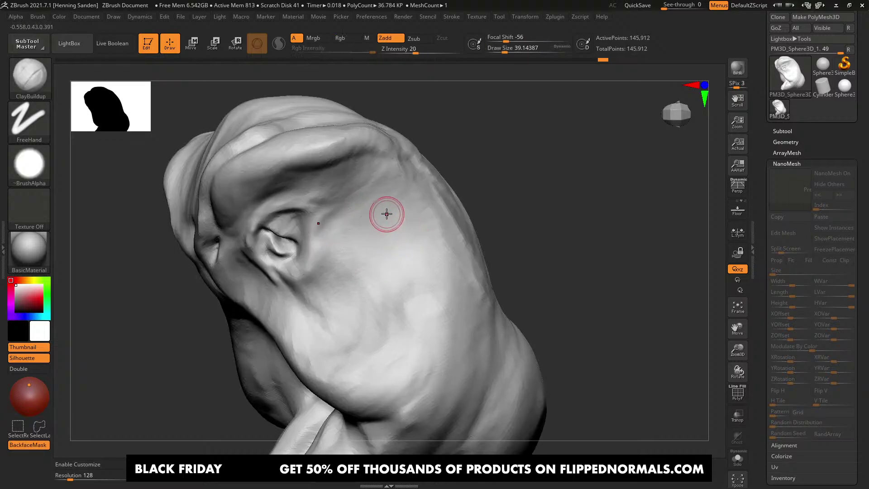
key(b)
key(d)
key(s)
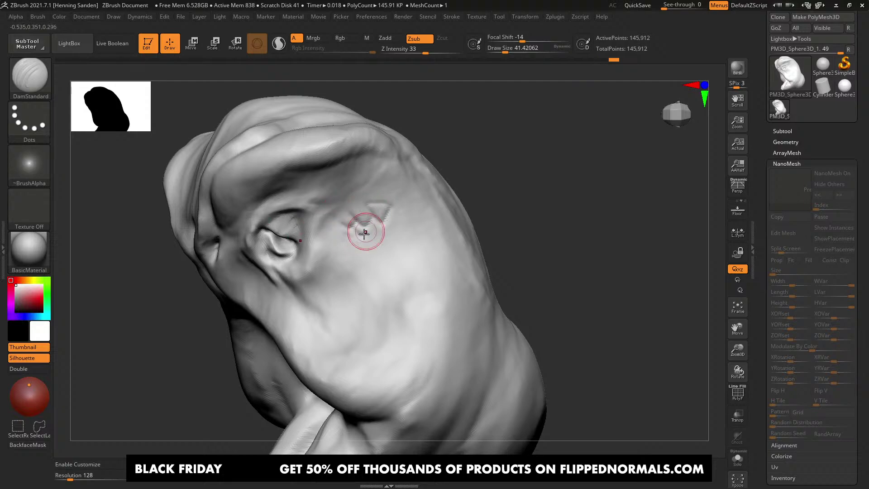
ctrl+right_drag(386, 246, 386, 295)
mouse_move(374, 275)
alt+right_down()
mouse_move(378, 283)
mouse_move(382, 273)
alt+right_up()
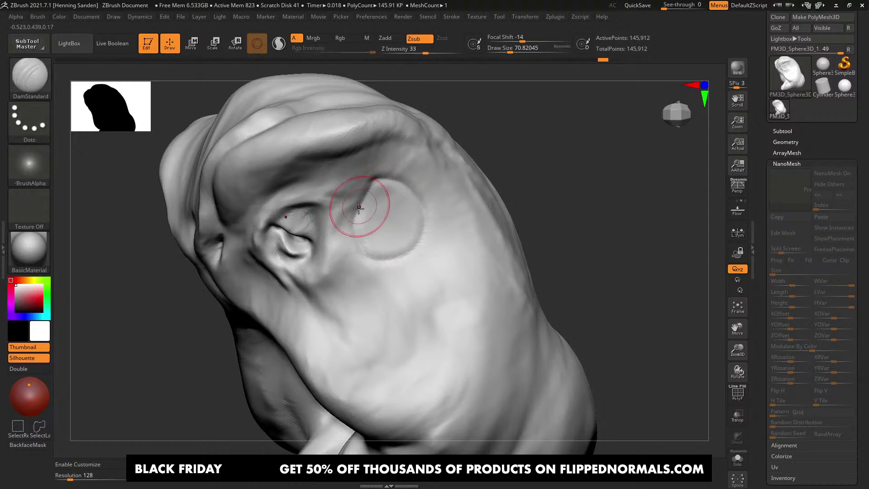
Step: Carve more rounded scales above and behind the large scale behind the eye with DamStandard at a draw size of about 71
right_drag(368, 185, 382, 178)
mouse_move(383, 178)
mouse_down()
mouse_move(404, 152)
mouse_move(366, 142)
mouse_up()
ctrl+right_drag(411, 180, 401, 152)
mouse_move(410, 181)
right_down()
mouse_move(481, 219)
mouse_move(411, 216)
mouse_move(425, 210)
mouse_move(427, 221)
mouse_move(438, 172)
right_up()
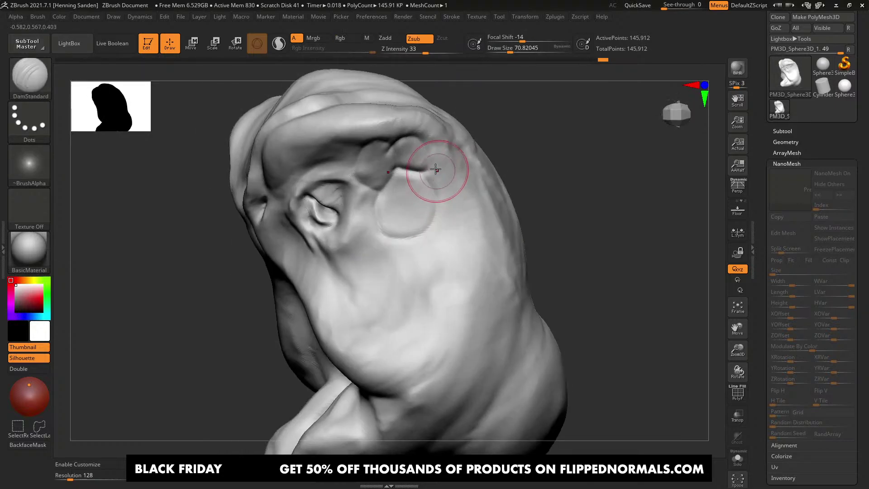
drag(428, 170, 461, 184)
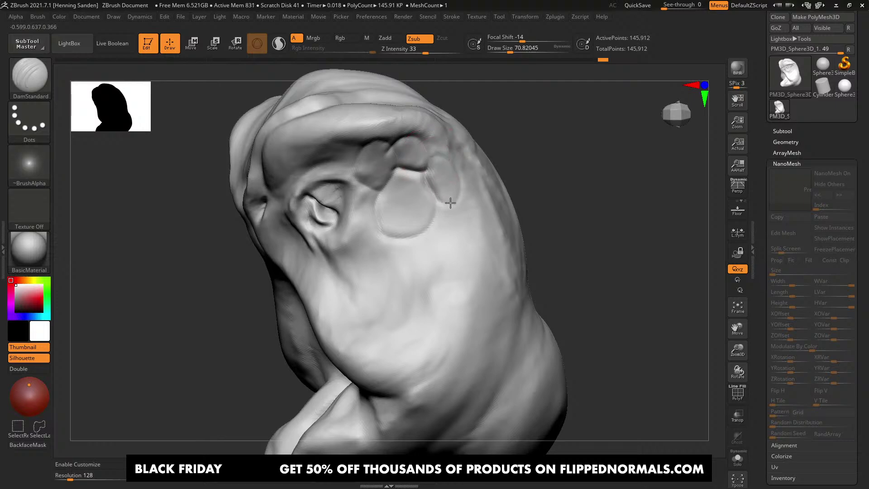
drag(435, 159, 453, 170)
Step: Build up volume inside the large scale and its neighbours with ClayBuildup, increasing the draw size to about 83
mouse_move(446, 164)
ctrl+right_down()
mouse_move(427, 144)
mouse_move(419, 192)
ctrl+right_up()
ctrl+right_drag(418, 192, 446, 267)
key(b)
key(c)
key(b)
mouse_move(411, 183)
mouse_down()
mouse_move(406, 171)
mouse_move(393, 205)
mouse_move(407, 235)
mouse_move(421, 185)
mouse_move(433, 208)
mouse_move(418, 212)
mouse_up()
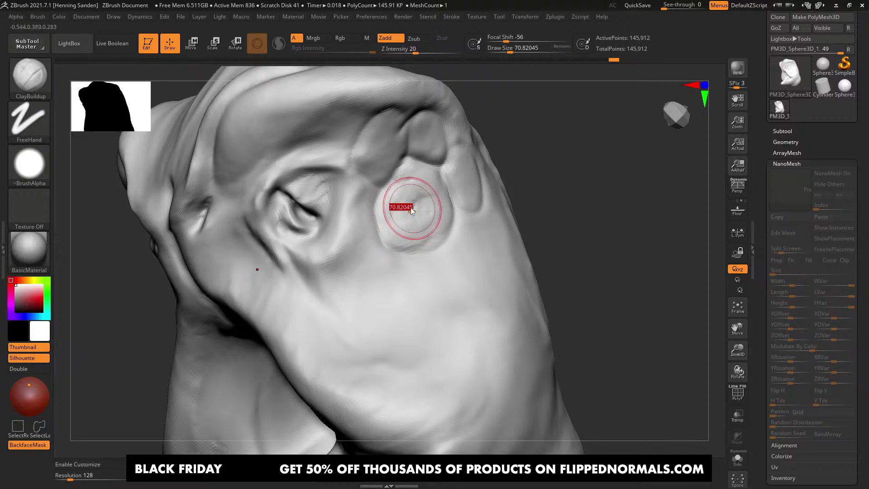
key(bracketright)
mouse_move(379, 165)
mouse_down()
mouse_move(382, 130)
mouse_move(385, 141)
mouse_move(423, 144)
mouse_up()
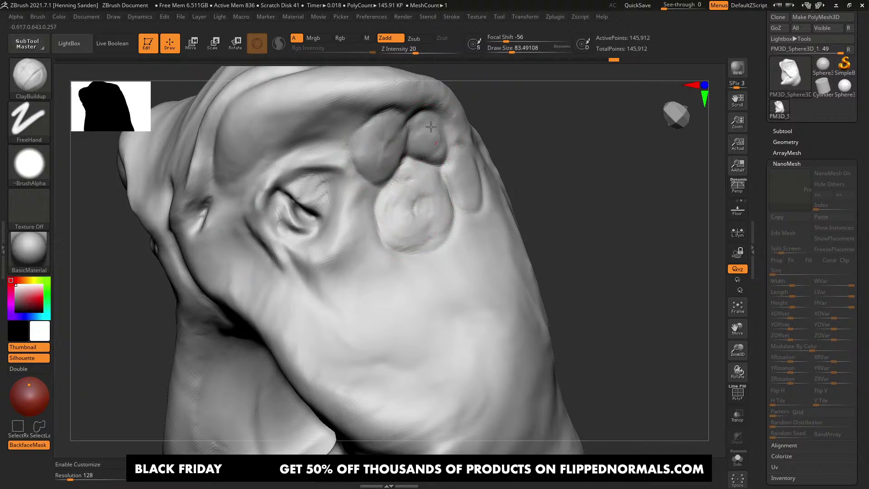
right_drag(458, 160, 467, 167)
mouse_move(463, 185)
mouse_down()
mouse_move(463, 173)
mouse_move(469, 199)
mouse_up()
Step: Subdivide the head mesh twice and set up DamStandard with a draw size of about 23 for finer scales
ctrl+right_drag(453, 192, 412, 138)
mouse_move(512, 218)
right_down()
mouse_move(460, 225)
mouse_move(507, 208)
right_up()
key(b)
key(d)
key(s)
ctrl+right_drag(457, 153, 451, 245)
key(bracketleft)
key(bracketleft)
key(bracketleft)
key(bracketleft)
key(bracketleft)
key(bracketleft)
key(ctrl+d)
key(ctrl+d)
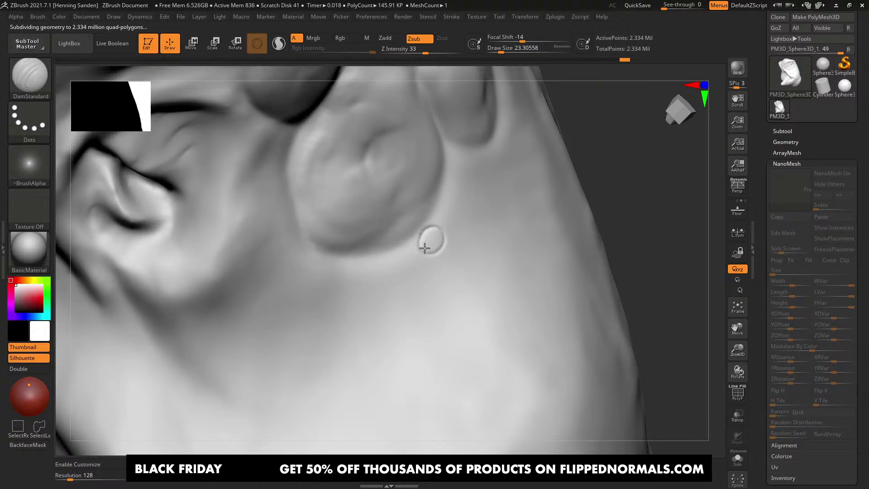
Step: Carve a first row of small scales along the large scale's lower edge with DamStandard at a draw size of about 44
key(bracketright)
key(bracketright)
drag(404, 245, 390, 254)
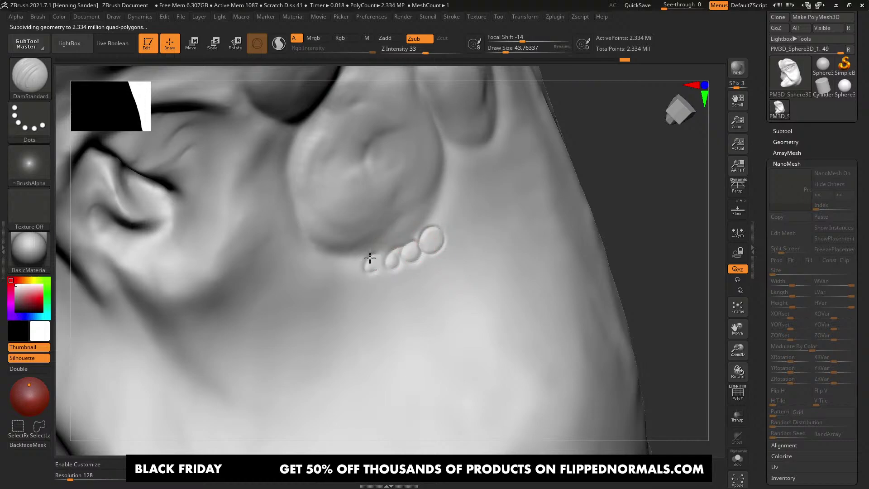
Step: Extend the row of small scales around the large scale toward the eye with DamStandard at a draw size of about 31
mouse_move(343, 265)
ctrl+right_down()
mouse_move(353, 231)
mouse_move(382, 272)
ctrl+right_up()
key(bracketleft)
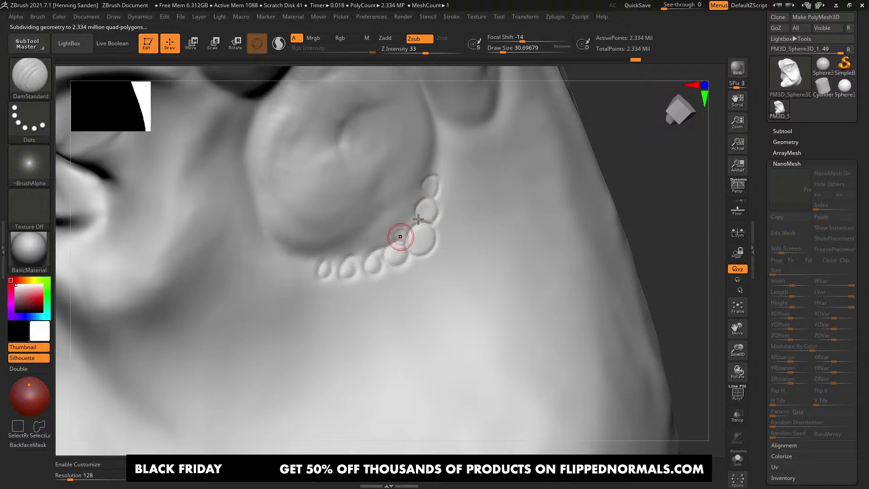
right_drag(398, 237, 352, 228)
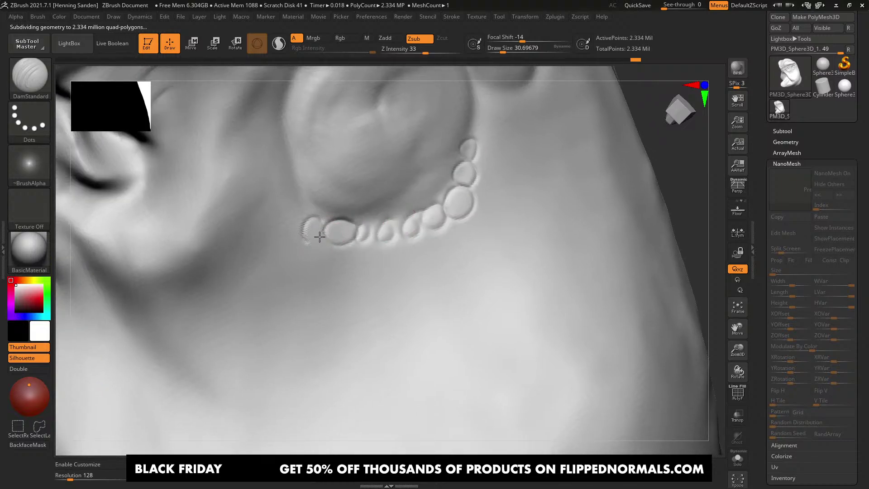
drag(319, 236, 323, 222)
mouse_move(337, 229)
ctrl+right_down()
mouse_move(314, 229)
mouse_move(336, 260)
ctrl+right_up()
mouse_move(327, 215)
mouse_down()
mouse_move(291, 212)
mouse_move(323, 200)
mouse_up()
mouse_move(356, 220)
right_down()
mouse_move(355, 206)
mouse_move(337, 205)
right_up()
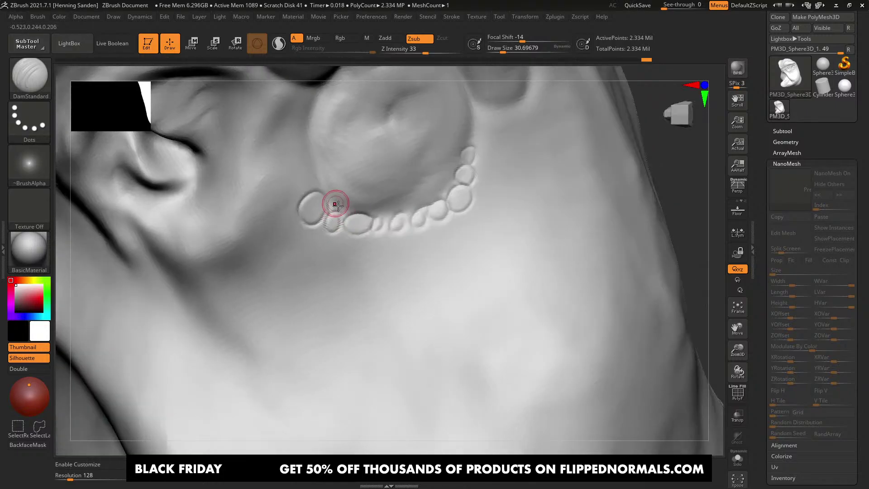
Step: Switch the active tool to a Plane3D primitive, face it toward the camera and convert it to a PolyMesh3D
click(825, 88)
click(790, 75)
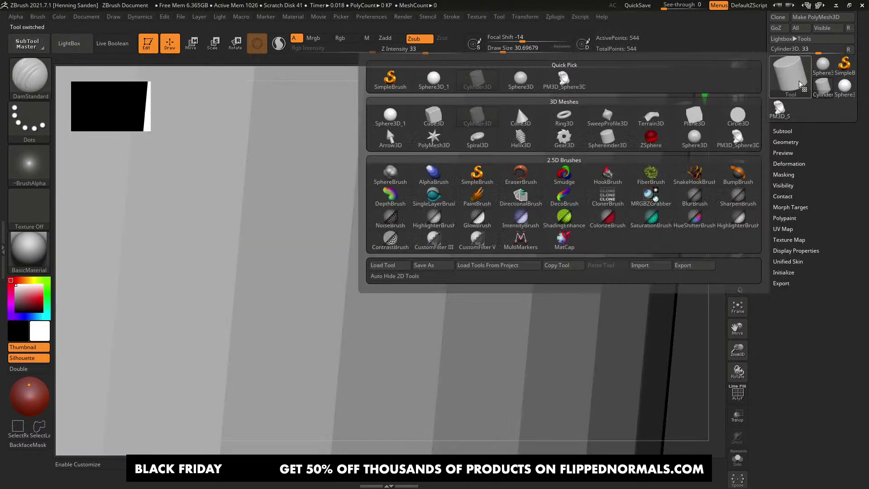
click(694, 117)
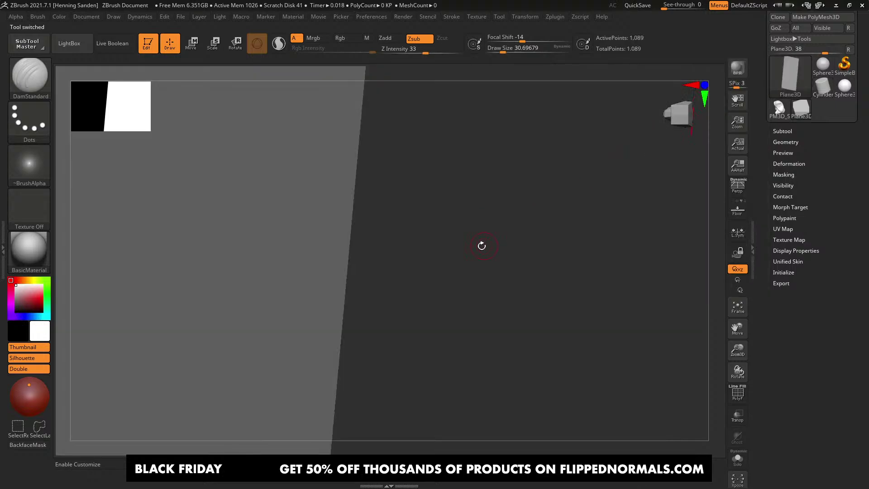
drag(446, 228, 555, 212)
click(788, 142)
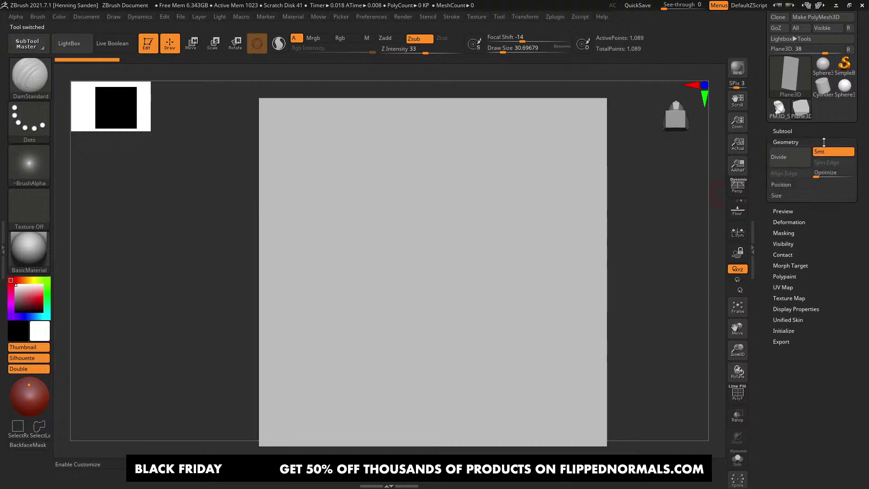
drag(765, 128, 765, 161)
click(822, 50)
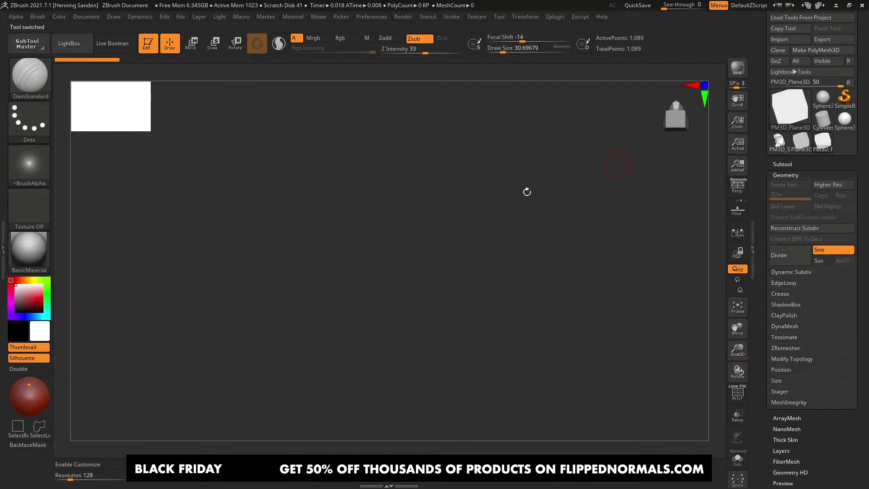
Step: Subdivide the plane five times to prepare it for detail sculpting
drag(389, 261, 406, 227)
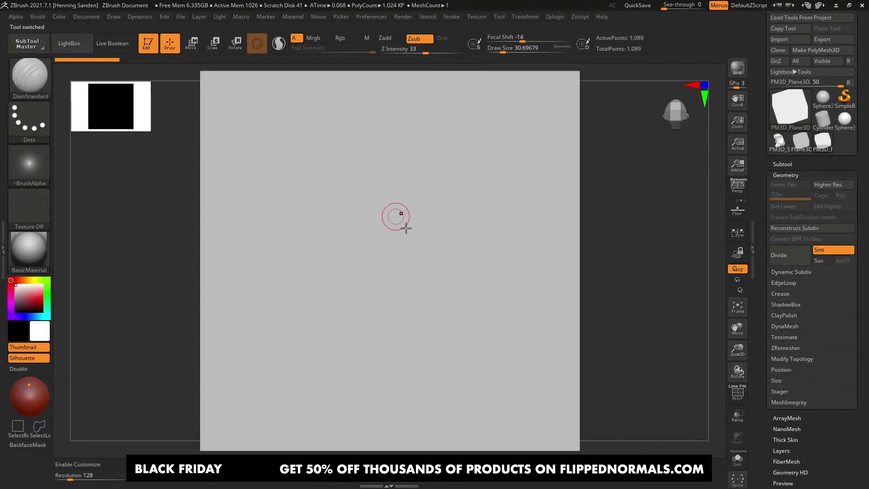
key(ctrl+d)
key(ctrl+d)
key(ctrl+d)
key(ctrl+d)
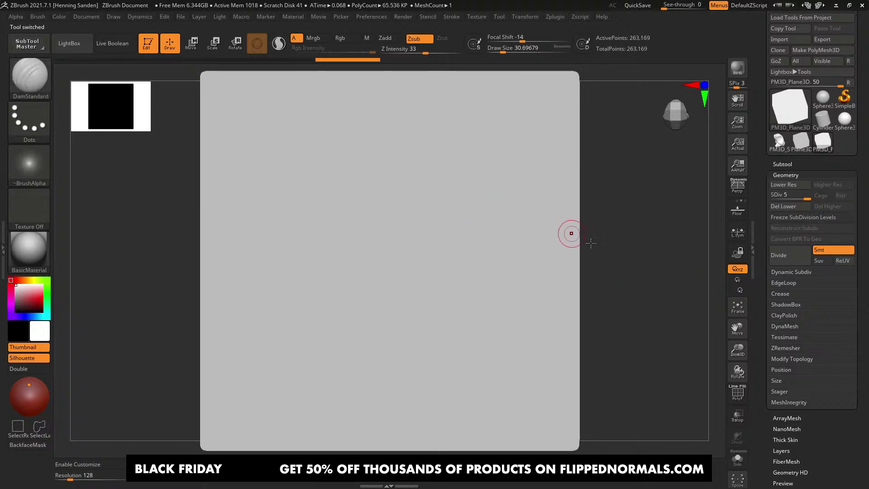
key(ctrl+d)
Step: Add a new sculpting layer to the plane
drag(819, 347, 817, 200)
click(785, 303)
click(778, 198)
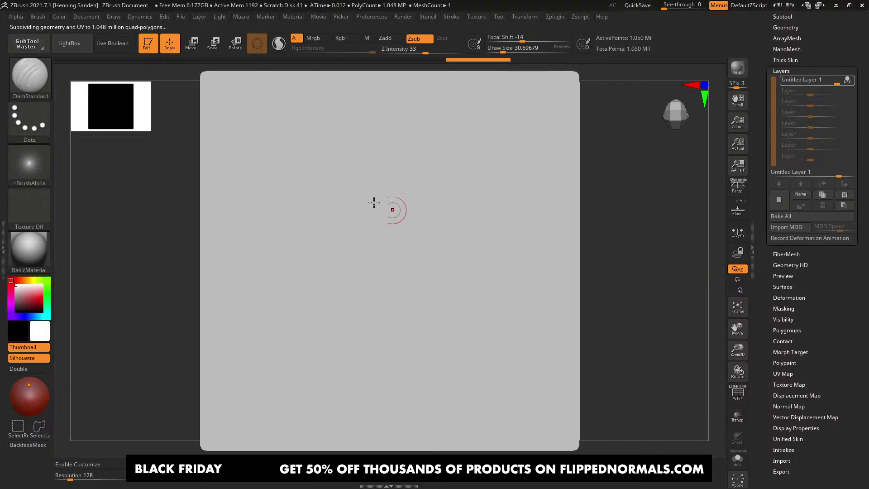
Step: Sculpt a cluster of rounded scales on the plane, alternating DamStandard and ClayBuildup at a draw size of about 35
mouse_move(384, 177)
mouse_down()
mouse_move(369, 208)
mouse_move(385, 244)
mouse_move(398, 238)
mouse_move(322, 236)
mouse_move(344, 254)
mouse_move(376, 241)
mouse_move(388, 217)
mouse_move(373, 195)
mouse_move(378, 205)
mouse_move(346, 247)
mouse_move(405, 249)
mouse_move(412, 237)
mouse_move(355, 249)
mouse_move(329, 241)
mouse_up()
key(b)
key(c)
key(b)
key(b)
key(d)
key(s)
key(s)
mouse_move(419, 219)
mouse_down()
mouse_move(382, 252)
mouse_move(392, 269)
mouse_move(411, 200)
mouse_move(430, 227)
mouse_move(417, 224)
mouse_up()
key(b)
key(c)
key(b)
drag(417, 222, 424, 219)
Step: Capture the sculpted scale cluster as an alpha with GrabDoc from the alpha transfer options
click(20, 17)
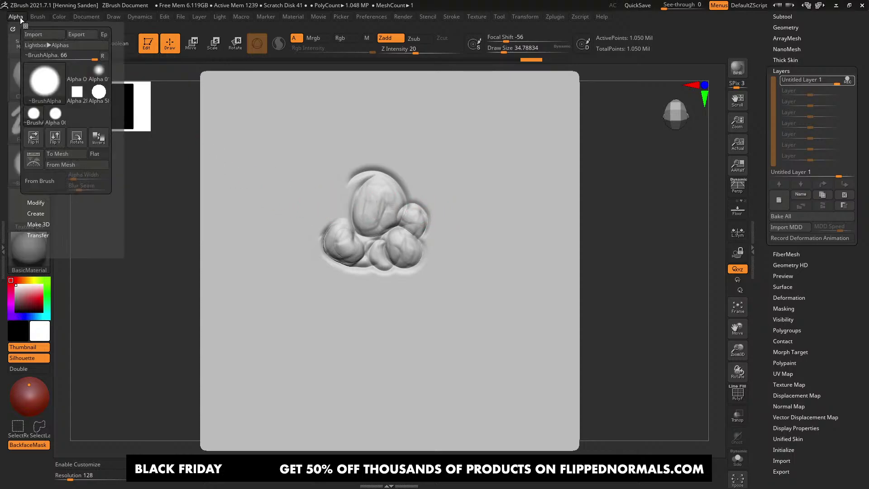
click(36, 214)
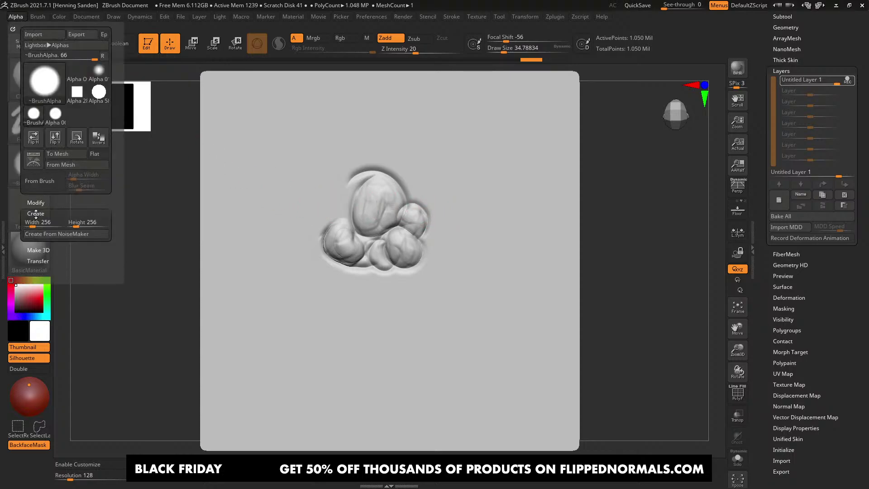
click(37, 203)
click(37, 203)
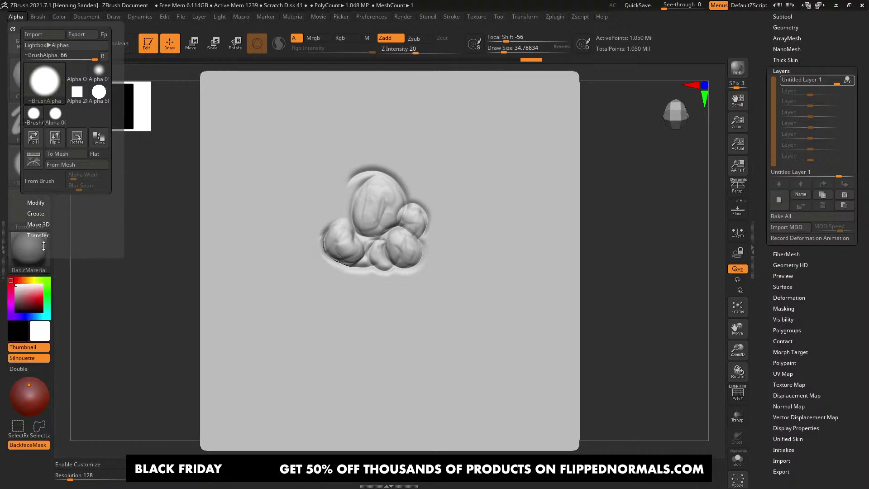
click(15, 18)
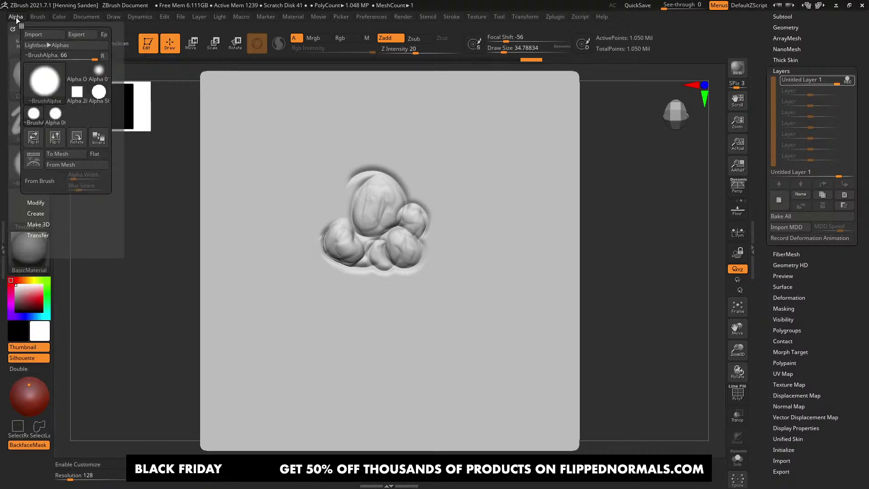
click(38, 235)
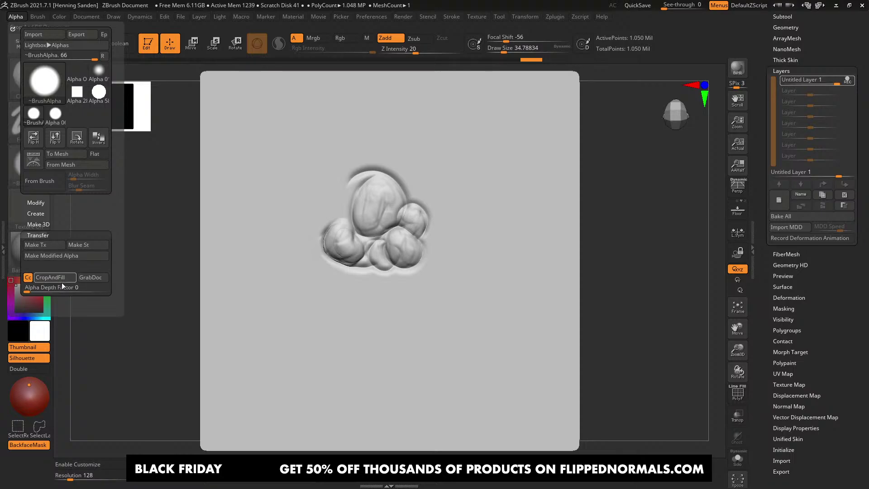
click(89, 278)
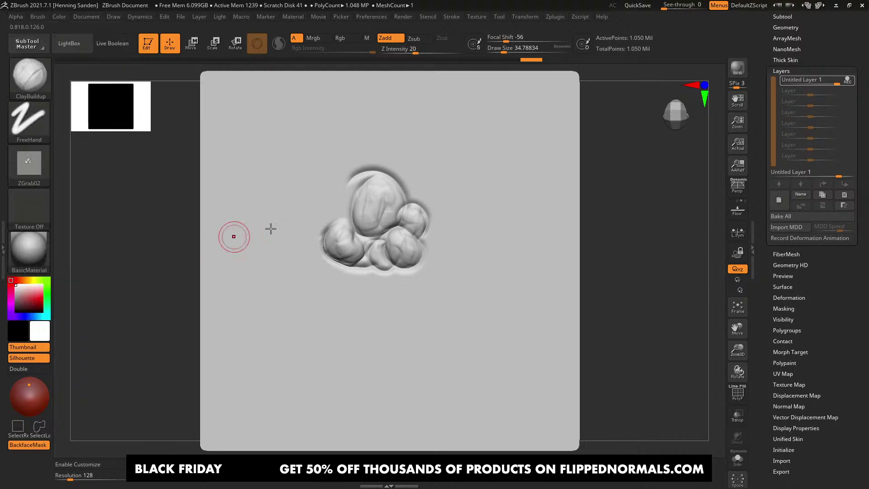
Step: Preview the grabbed ZGrab02 alpha and set the brush back to Alpha Off
mouse_move(35, 169)
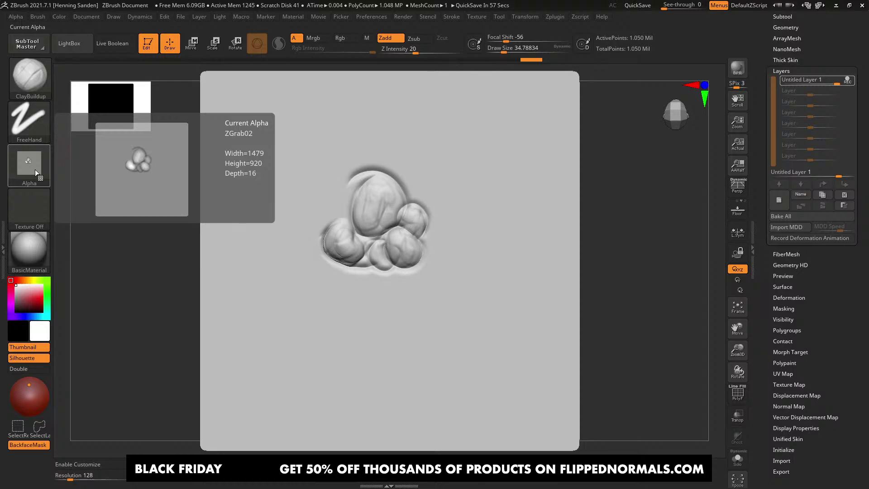
click(34, 169)
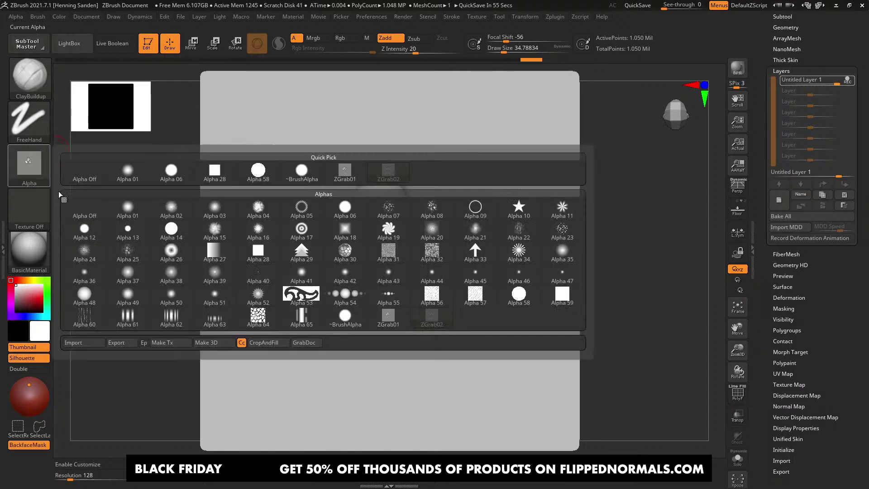
click(82, 209)
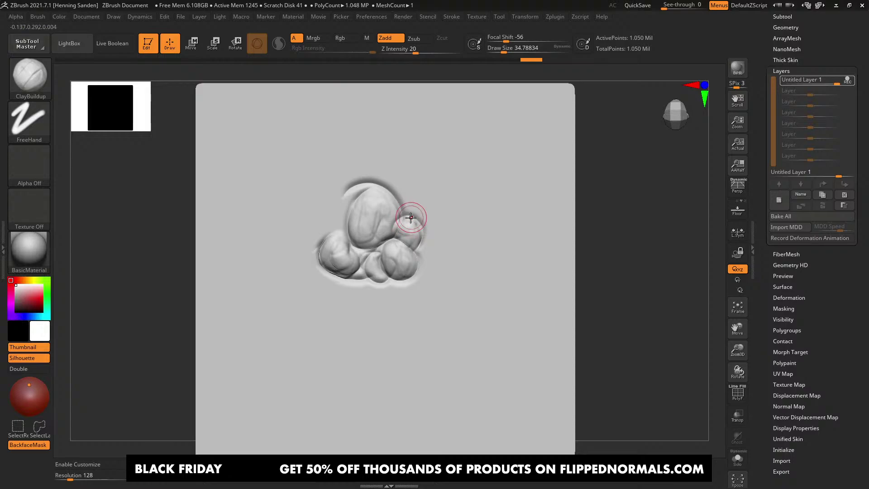
Step: Switch to the FlippedNormals creator page in Firefox and open the FlippedNormals Skin Kit product page
key(alt+Tab)
key(alt+Tab)
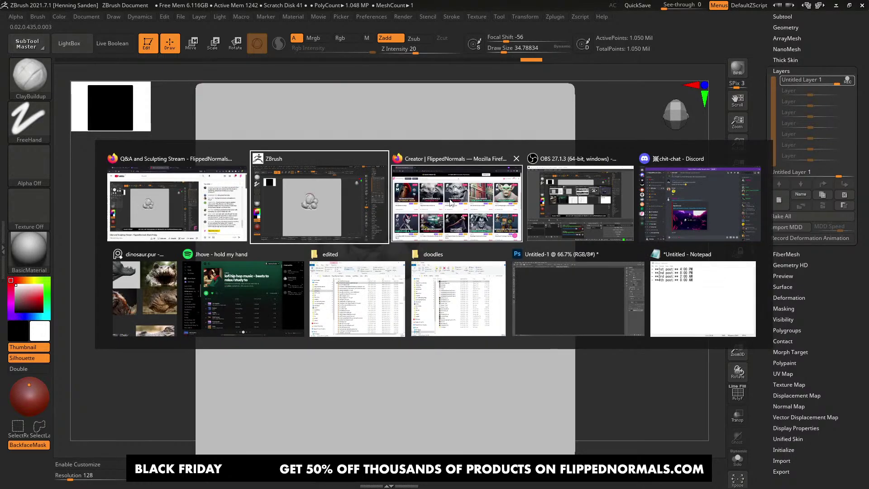
click(451, 202)
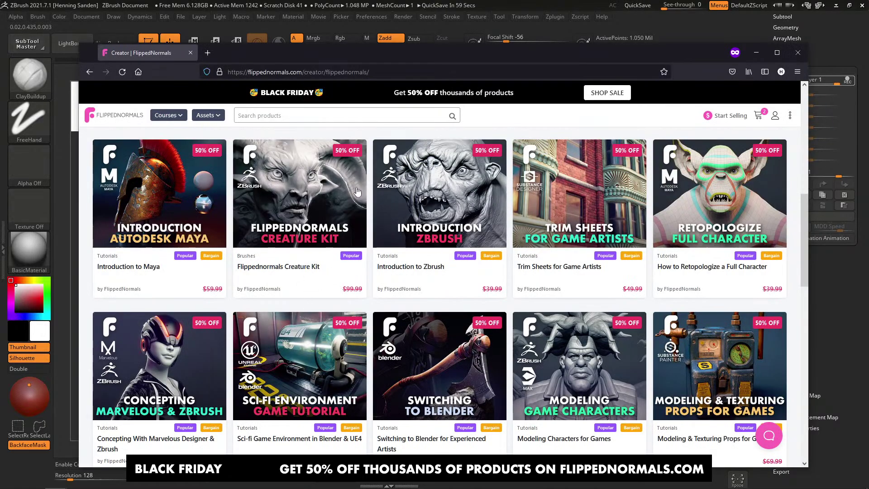
scroll(181, 285, up, 5)
click(184, 396)
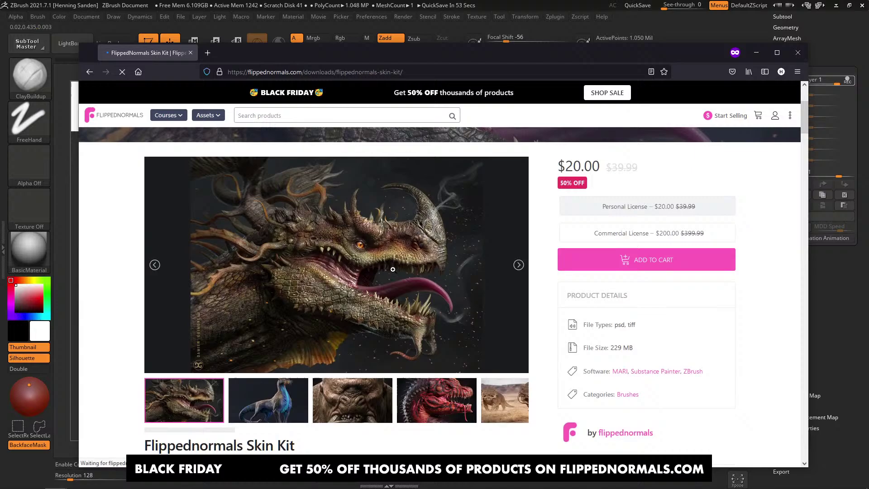
Step: Enlarge the Skin Kit's preview image and look through the gallery for examples of detailed creature and human skin
click(398, 225)
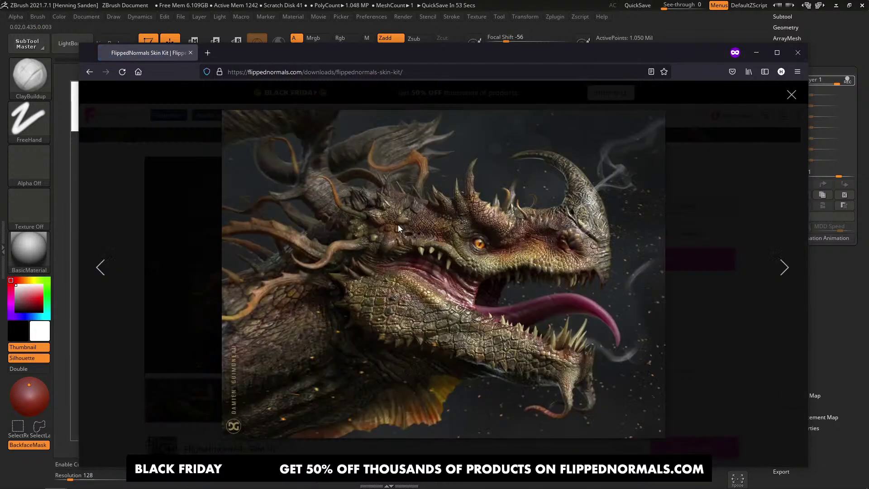
key(Right)
key(Right)
key(Right)
key(Right)
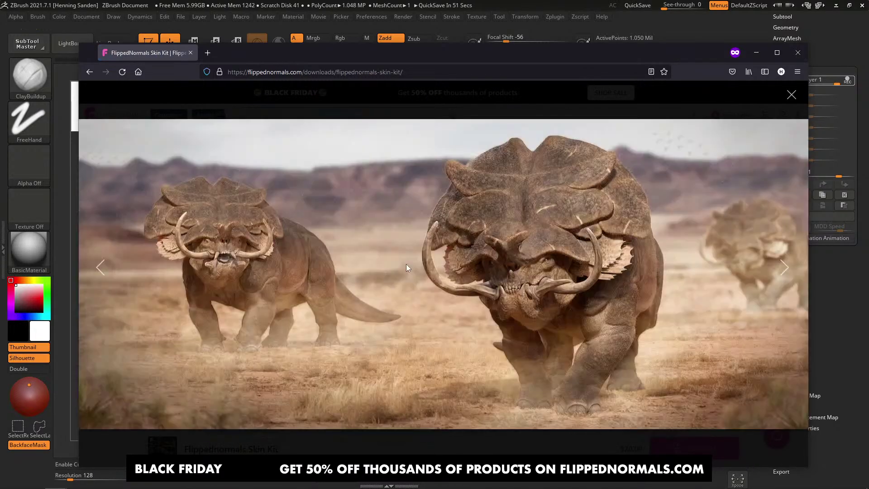
key(Right)
key(Right)
key(Right)
key(Right)
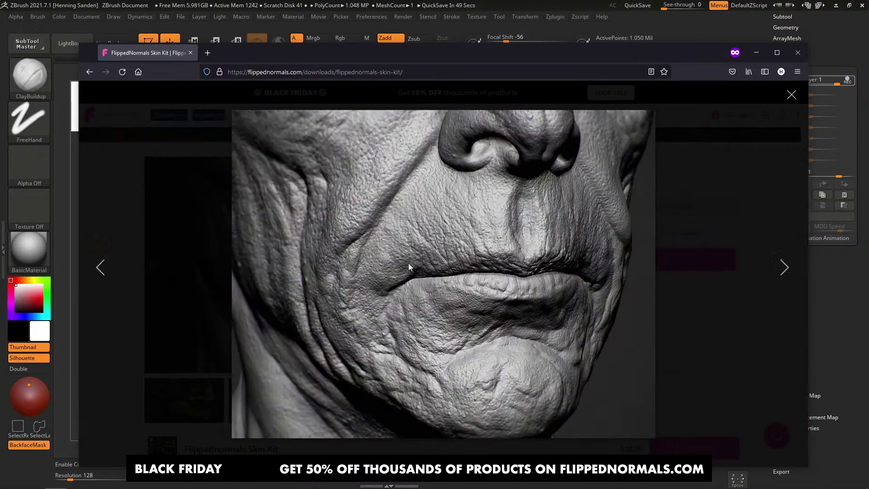
key(Right)
key(Right)
key(Right)
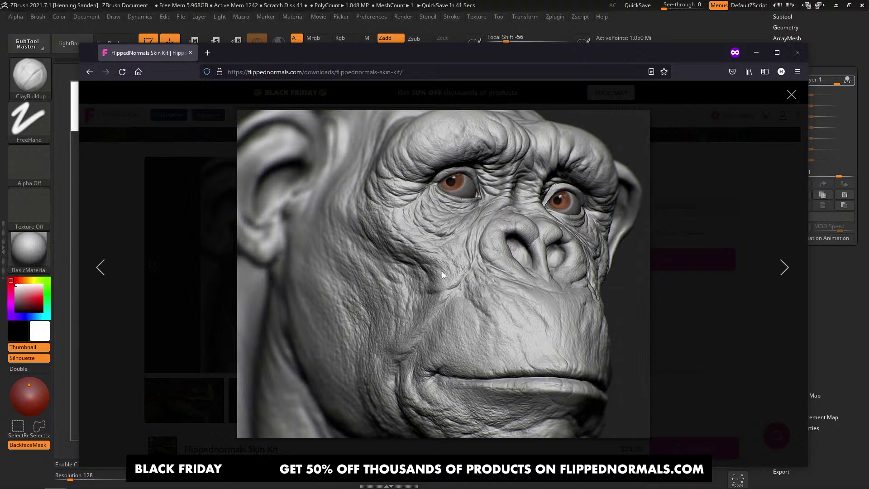
key(Right)
key(Right)
key(Right)
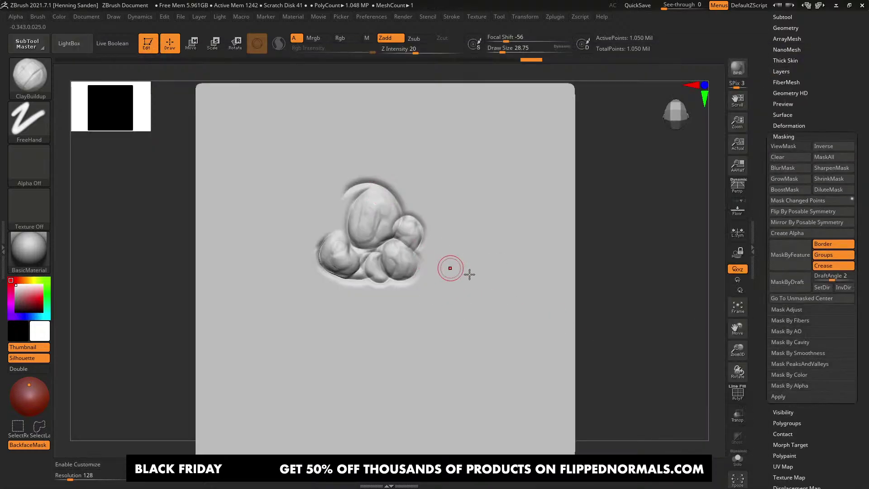
Step: Build up another raised form beside the scale cluster with ClayBuildup, increasing the draw size to about 44, and switch back to the head model
drag(448, 268, 438, 251)
key(])
mouse_move(489, 281)
mouse_down()
mouse_move(455, 254)
mouse_move(470, 263)
mouse_up()
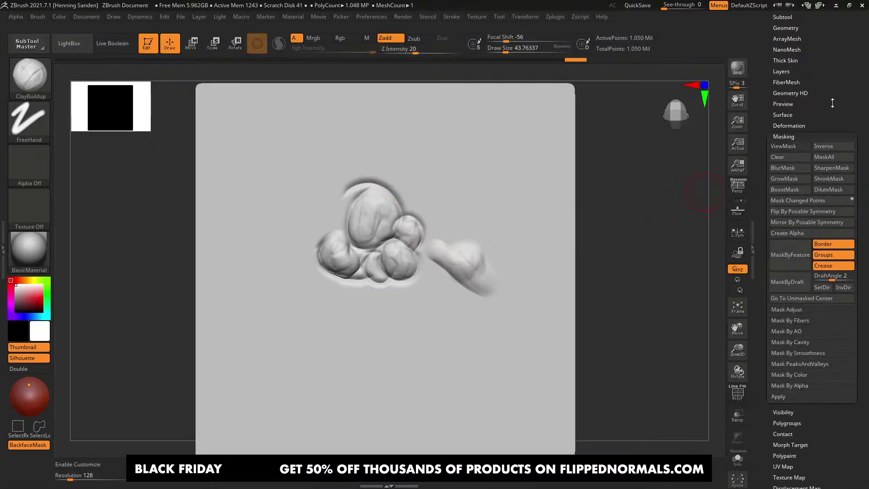
scroll(819, 207, up, 4)
click(778, 167)
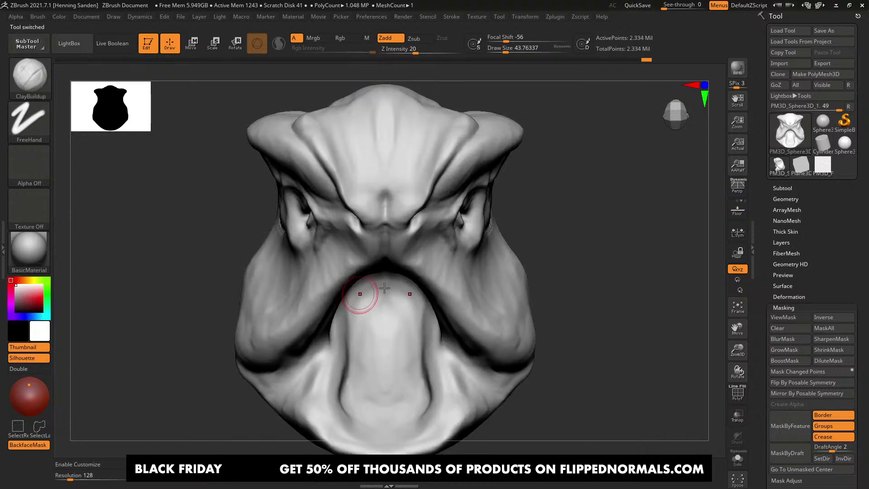
Step: Sculpt the skin under the eye with ClayBuildup at a draw size of about 59, carving in a crease and building up beside it
mouse_move(434, 230)
alt+right_down()
mouse_move(450, 256)
mouse_move(464, 242)
alt+right_up()
key(])
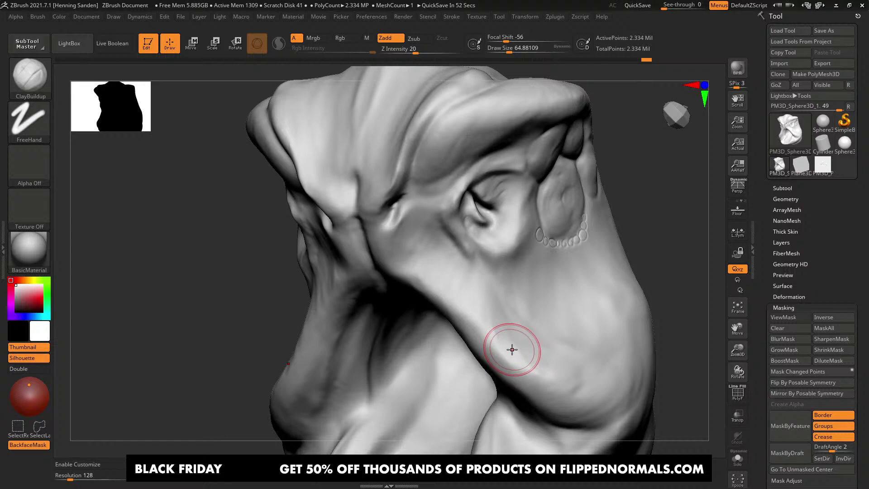
mouse_move(505, 243)
right_down()
mouse_move(535, 242)
mouse_move(485, 242)
mouse_move(480, 303)
right_up()
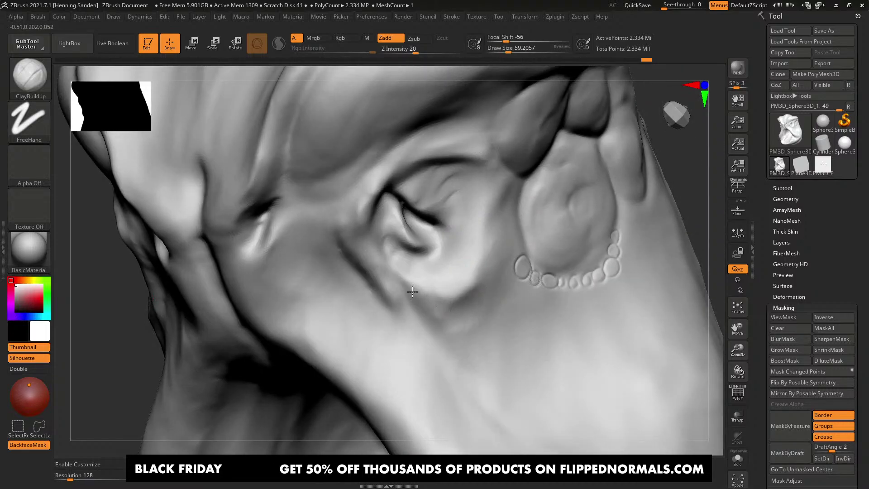
alt+drag(422, 303, 433, 306)
mouse_move(441, 303)
mouse_down()
mouse_move(464, 344)
mouse_move(478, 295)
mouse_up()
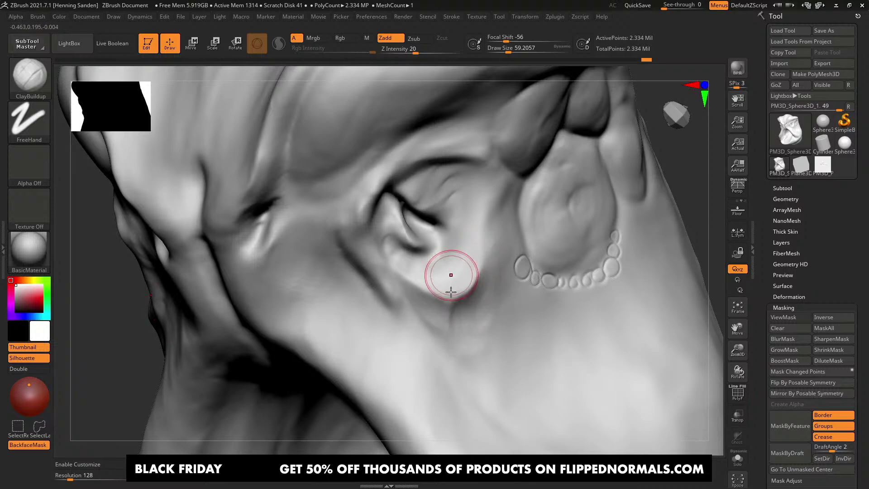
Step: Shape folds running from beneath the eye down the cheek with ClayBuildup, varying the draw size between about 90 and 44
right_drag(448, 277, 412, 268)
right_drag(473, 273, 490, 227)
mouse_move(501, 223)
alt+mouse_down()
mouse_move(492, 275)
mouse_move(489, 246)
mouse_move(505, 266)
alt+mouse_up()
key(s)
drag(503, 240, 499, 349)
drag(475, 311, 478, 357)
alt+right_drag(500, 352, 483, 305)
key(s)
drag(468, 263, 460, 263)
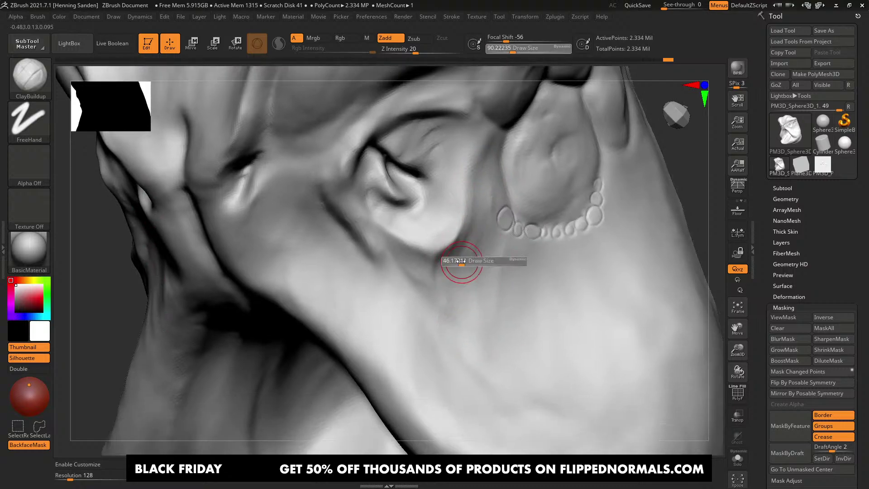
mouse_move(414, 243)
mouse_down()
mouse_move(394, 241)
mouse_move(409, 258)
mouse_up()
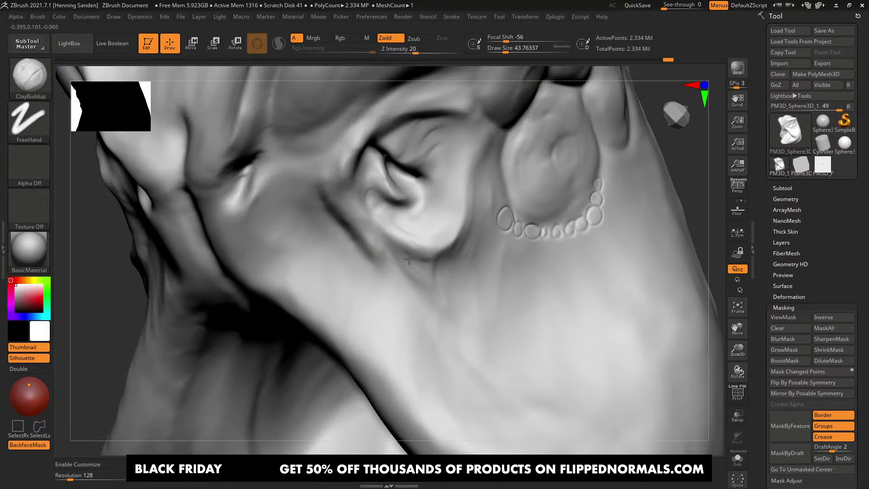
Step: Carve the cheek below the eye with ClayBuildup at about 56, and build up the area behind the nostril at about 77
key(f)
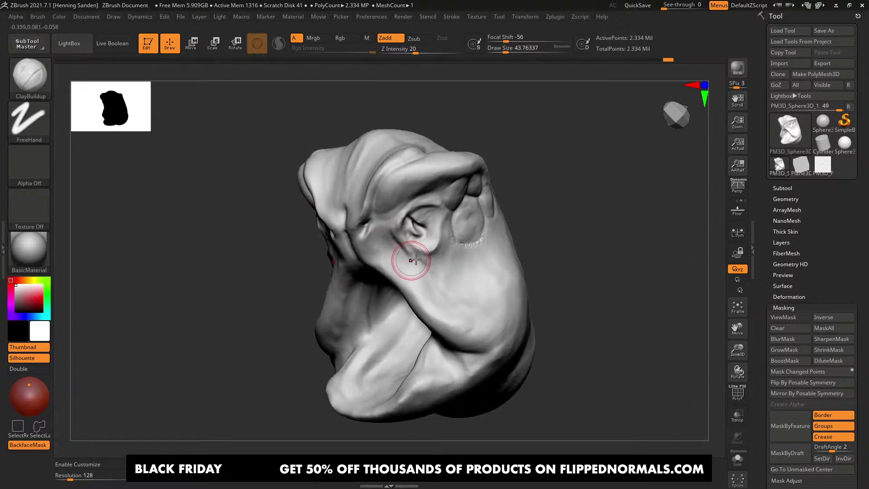
shift+right_drag(412, 260, 458, 281)
right_drag(458, 281, 430, 281)
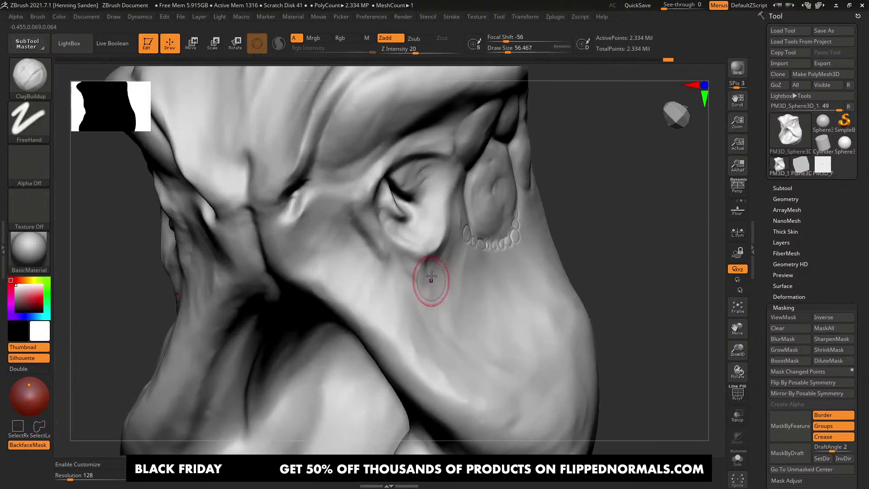
mouse_move(406, 270)
alt+mouse_down()
mouse_move(415, 287)
mouse_move(316, 254)
mouse_move(324, 231)
alt+mouse_up()
key(])
right_drag(359, 268, 351, 267)
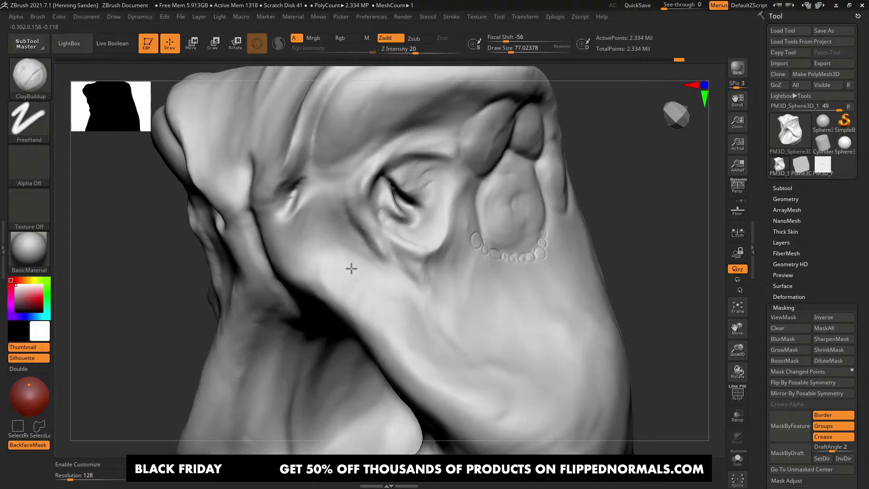
mouse_move(308, 208)
mouse_down()
mouse_move(294, 195)
mouse_move(284, 198)
mouse_up()
Step: Define the nostril opening and its rim with the DamStandard and Standard brushes, reducing the draw size to about 27
key(b)
key(d)
key(s)
key(s)
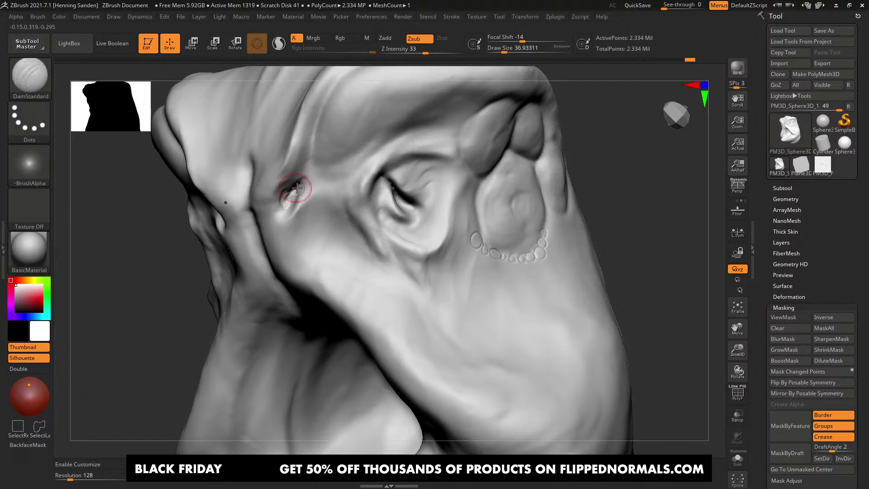
key(b)
key(s)
key(t)
drag(311, 152, 297, 169)
key(s)
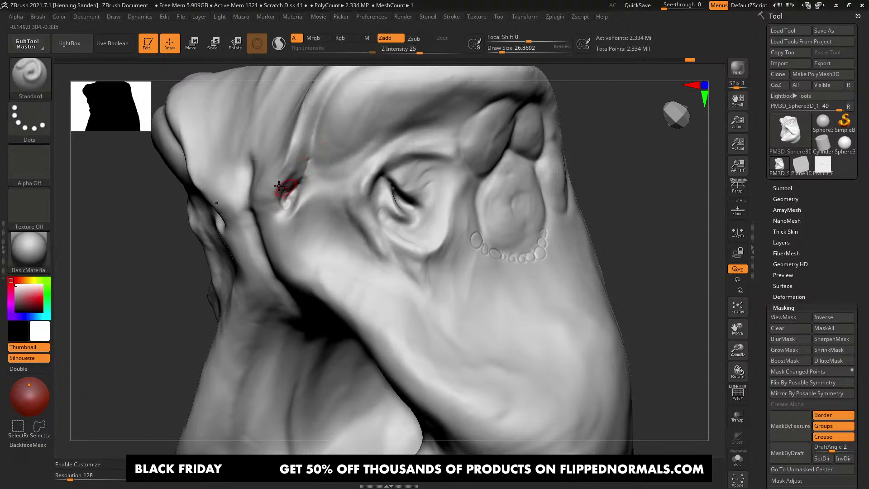
drag(277, 211, 291, 217)
Step: Build up the skin between the nostril and the eye with ClayBuildup, reducing the draw size to about 35
key(b)
key(c)
key(b)
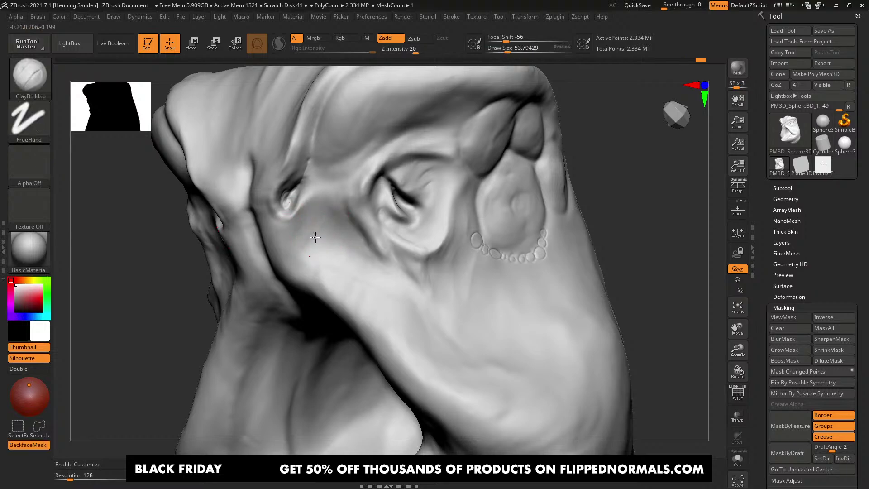
right_drag(317, 264, 345, 219)
key(s)
mouse_move(344, 220)
mouse_down()
mouse_move(349, 194)
mouse_move(368, 233)
mouse_move(321, 221)
mouse_up()
key(s)
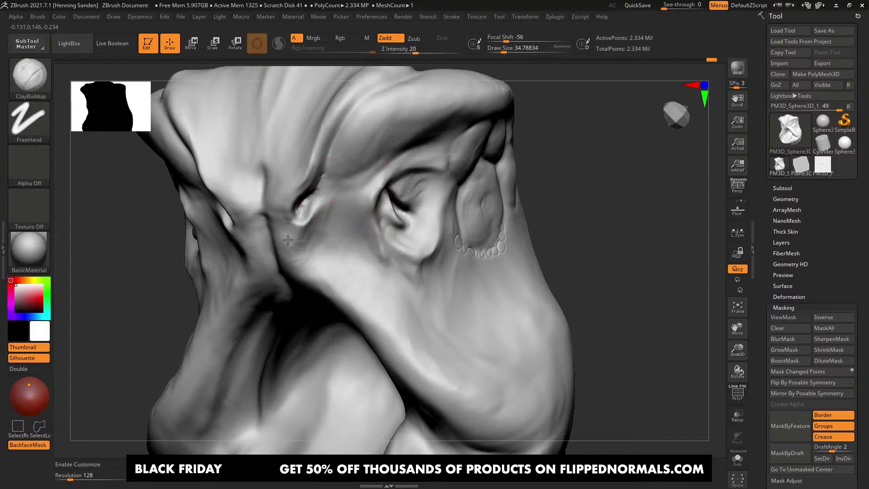
Step: Sculpt the fold under the brow and the forehead ridges with ClayBuildup at draw sizes of about 49 to 59
alt+right_drag(313, 244, 325, 293)
key(])
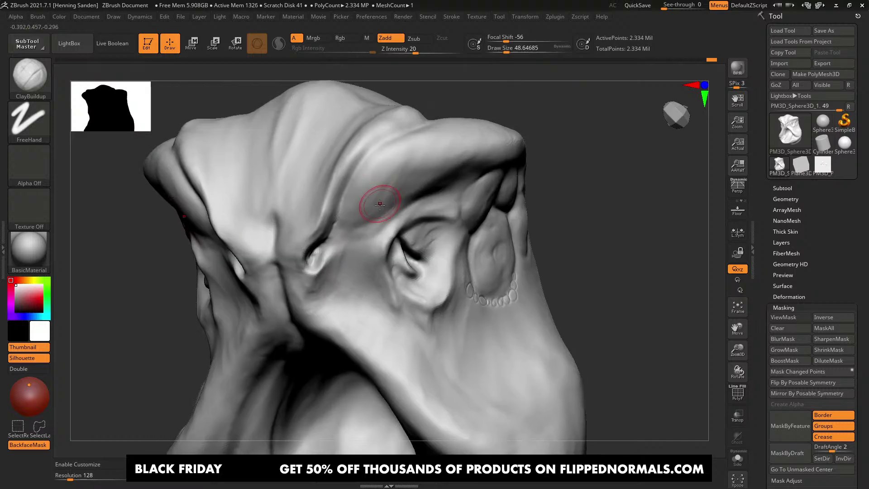
drag(378, 202, 355, 212)
key(s)
mouse_move(300, 241)
mouse_down()
mouse_move(316, 208)
mouse_move(291, 224)
mouse_move(305, 181)
mouse_move(299, 200)
mouse_up()
key(s)
drag(303, 151, 301, 191)
right_drag(322, 170, 346, 140)
drag(353, 126, 292, 219)
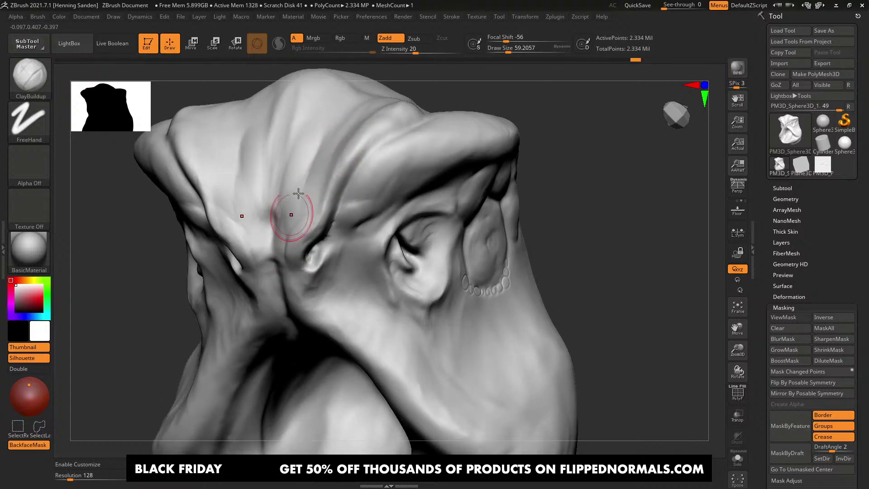
Step: Add wrinkles running down the forehead toward the nose with ClayBuildup at a draw size of about 49
mouse_move(299, 199)
right_down()
mouse_move(335, 189)
mouse_move(346, 197)
right_up()
key([)
drag(338, 158, 291, 272)
drag(330, 205, 301, 272)
right_drag(327, 190, 357, 167)
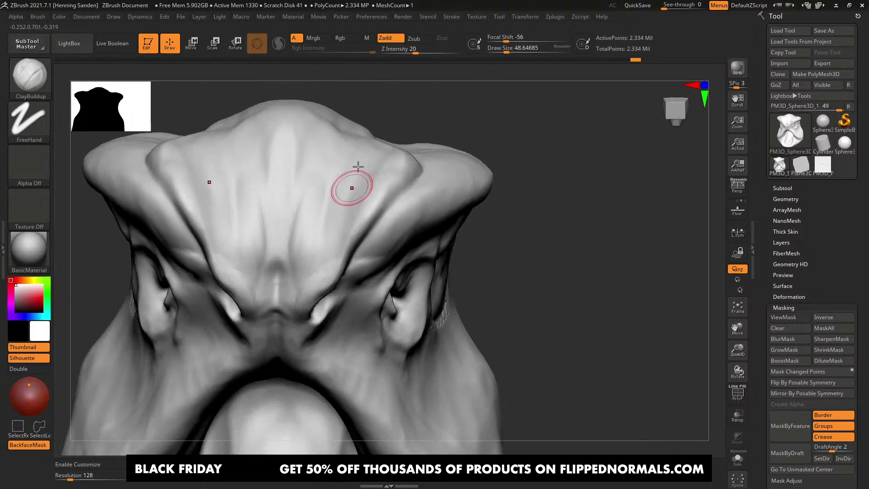
drag(357, 167, 333, 236)
right_drag(343, 204, 347, 216)
drag(347, 217, 313, 258)
Step: Build up the lower eyelid with a ClayBuildup stroke at a draw size of about 37
mouse_move(296, 258)
right_down()
mouse_move(333, 252)
mouse_move(349, 267)
right_up()
mouse_move(480, 238)
right_down()
mouse_move(458, 204)
mouse_move(444, 233)
right_up()
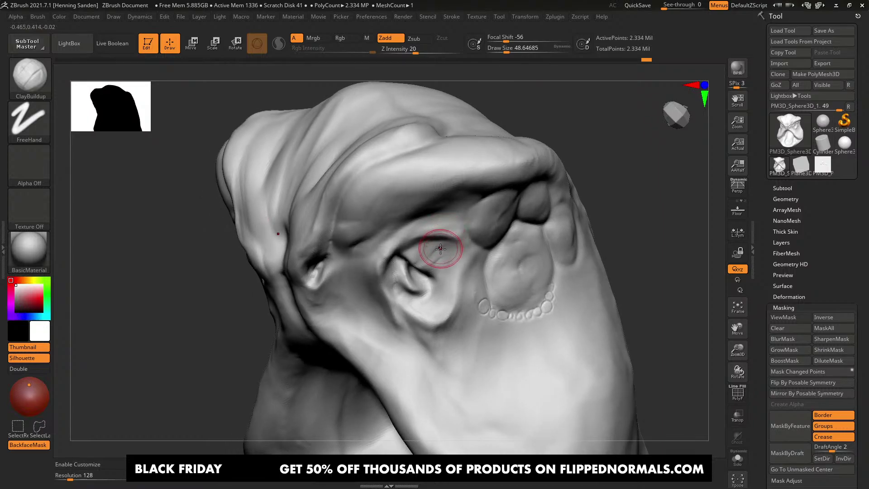
right_drag(443, 266, 433, 243)
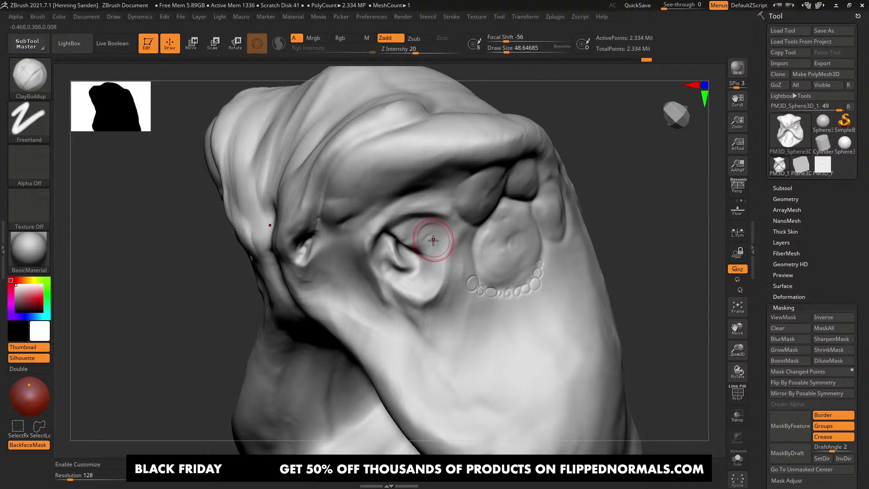
mouse_move(440, 233)
right_down()
mouse_move(457, 232)
mouse_move(463, 254)
mouse_move(421, 233)
right_up()
key(bracketleft)
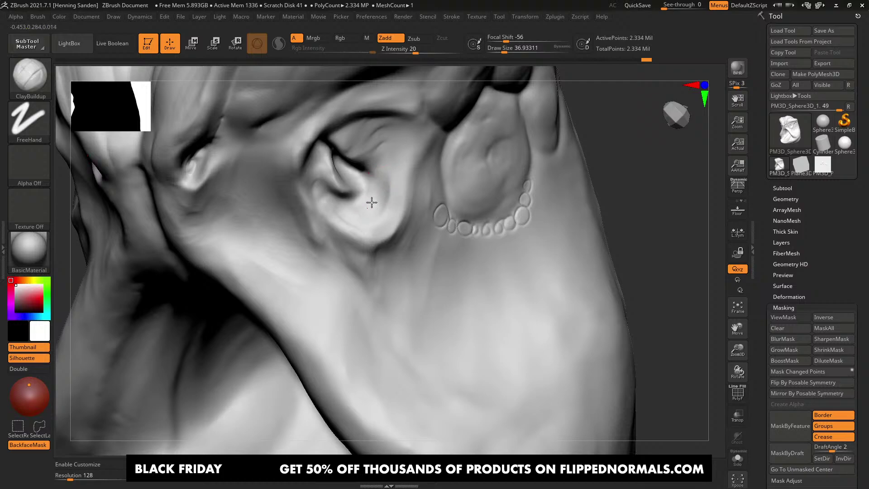
drag(317, 182, 324, 203)
Step: Carve the crease along the lower eyelid with the Standard brush at a draw size of about 31
mouse_move(325, 204)
ctrl+right_down()
mouse_move(362, 177)
mouse_move(421, 241)
mouse_move(422, 216)
mouse_move(417, 233)
mouse_move(445, 257)
ctrl+right_up()
key(b)
key(s)
key(t)
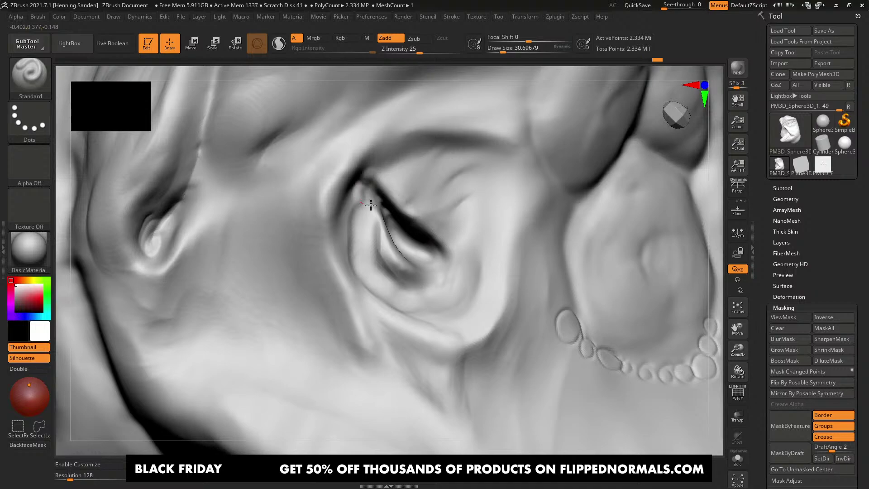
alt+drag(383, 242, 413, 273)
right_drag(416, 274, 439, 271)
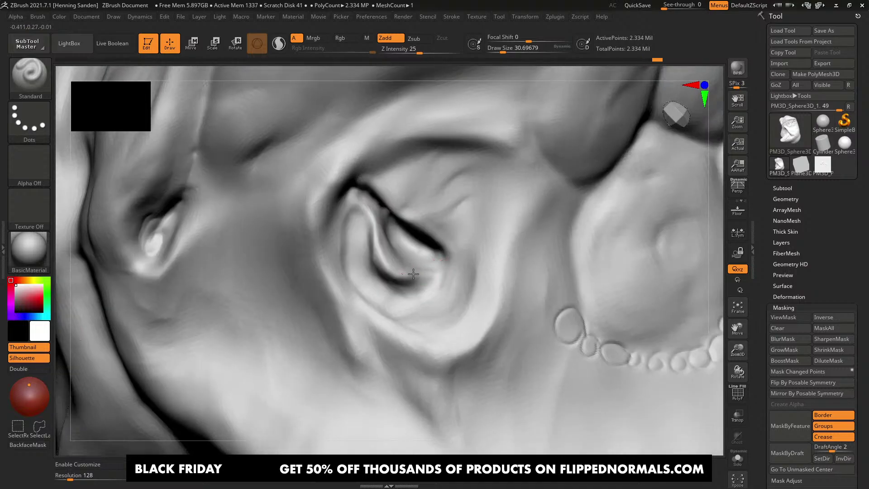
alt+drag(419, 279, 437, 274)
mouse_move(444, 273)
ctrl+right_down()
mouse_move(450, 256)
mouse_move(430, 233)
mouse_move(459, 253)
ctrl+right_up()
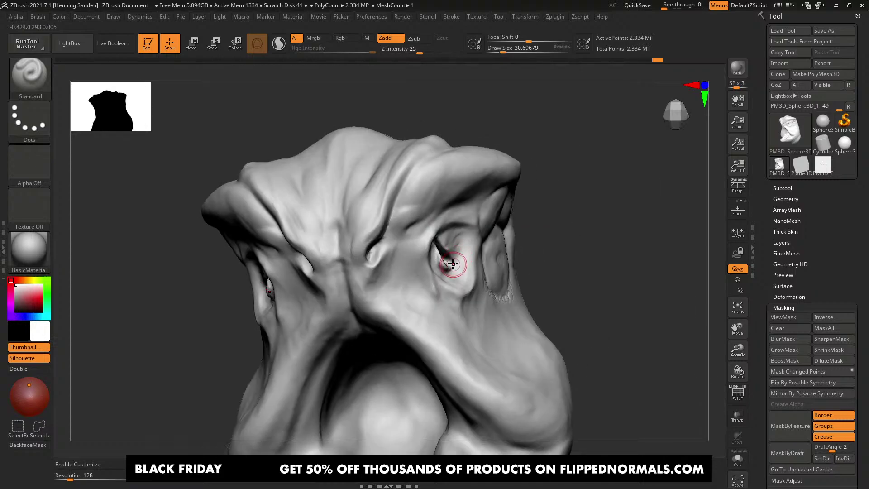
Step: Fill out the row of small scales beneath the large side scale with ClayBuildup at a draw size of about 31
shift+right_drag(453, 250, 498, 249)
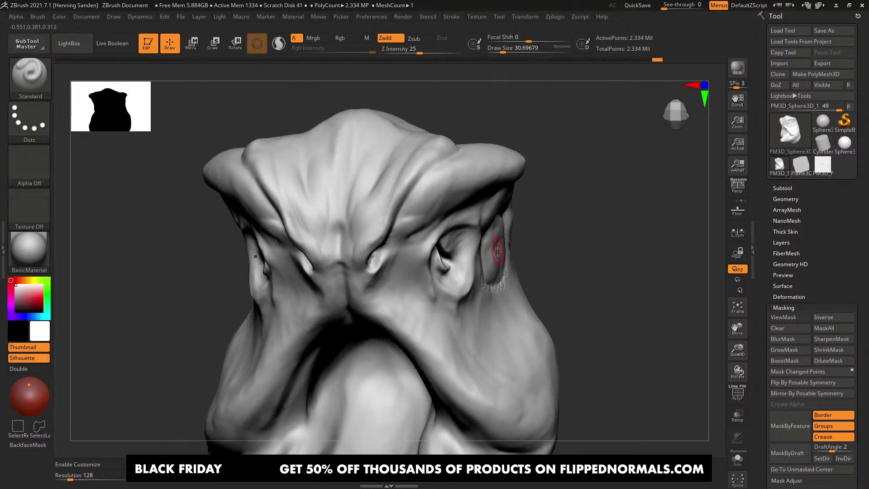
right_drag(497, 250, 495, 249)
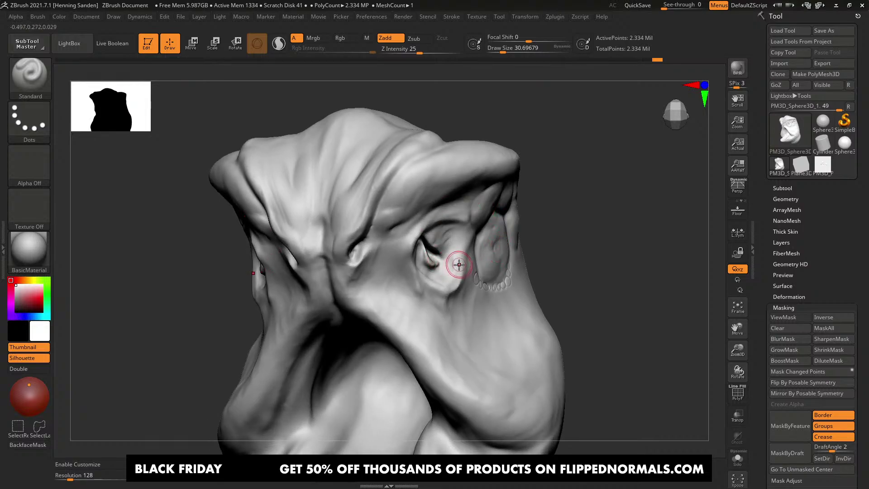
right_drag(479, 290, 481, 273)
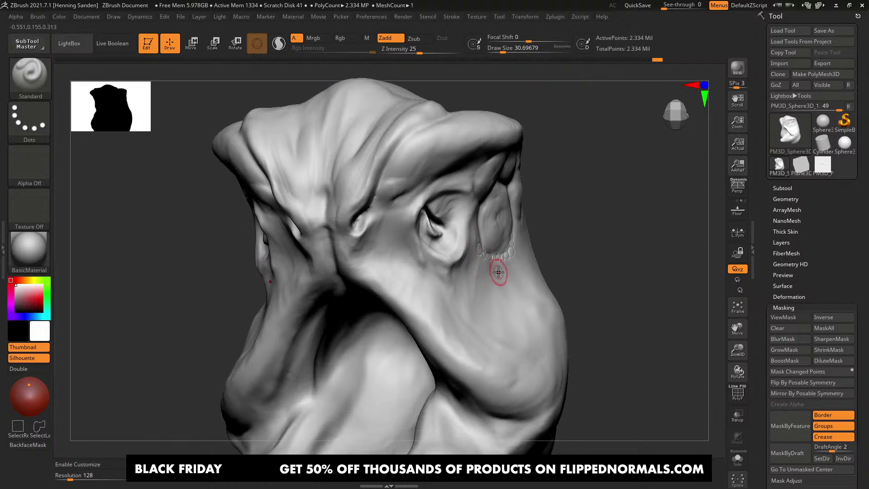
right_drag(501, 277, 500, 297)
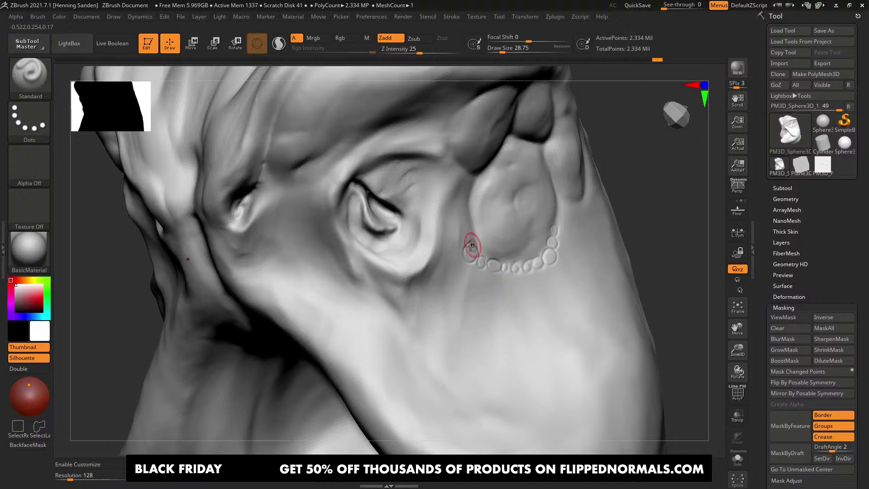
key(2)
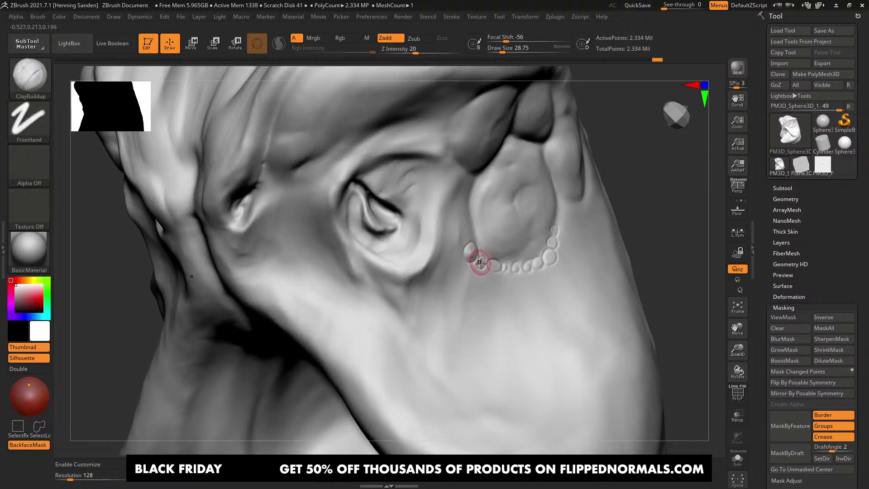
mouse_move(481, 263)
alt+right_down()
mouse_move(485, 290)
mouse_move(480, 264)
alt+right_up()
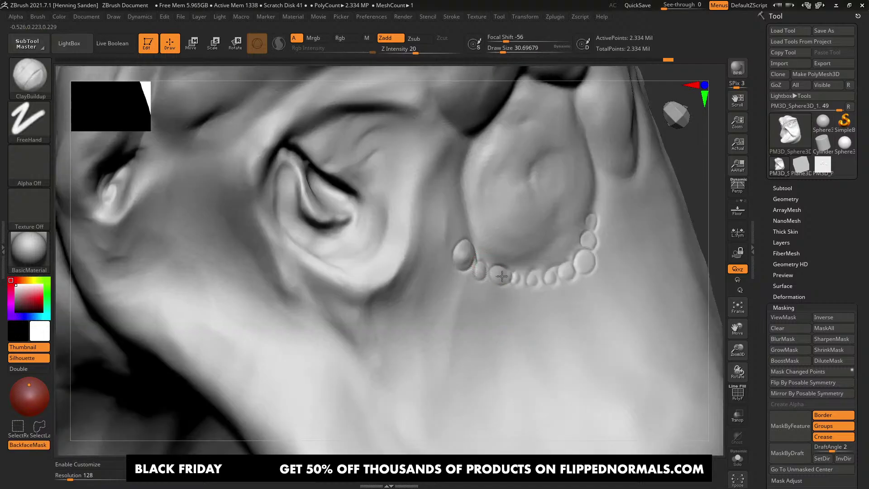
mouse_move(516, 280)
mouse_down()
mouse_move(586, 269)
mouse_move(592, 225)
mouse_up()
mouse_move(588, 228)
ctrl+right_down()
mouse_move(486, 263)
mouse_move(506, 268)
ctrl+right_up()
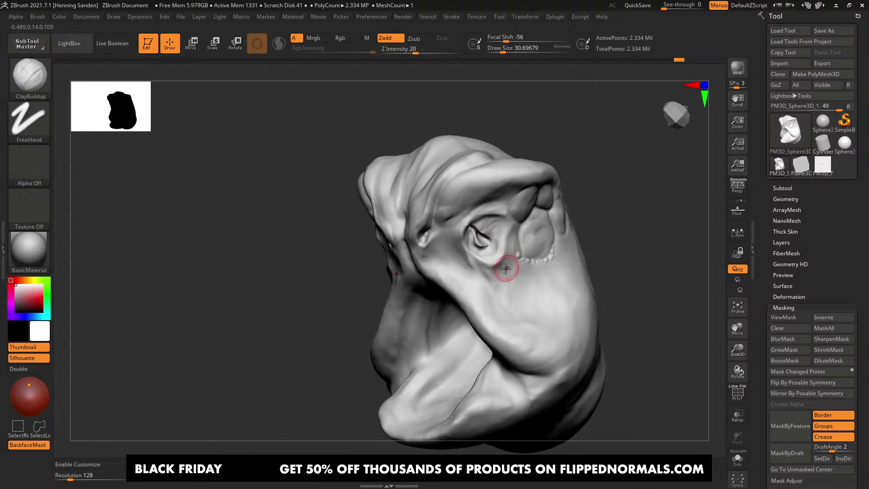
Step: Switch to the Sphere3D primitive and convert it to a PolyMesh3D
click(842, 145)
mouse_move(569, 239)
shift+right_down()
mouse_move(576, 254)
mouse_move(488, 280)
shift+right_up()
alt+right_drag(489, 281, 542, 264)
right_drag(542, 264, 522, 264)
key(s)
drag(525, 259, 531, 258)
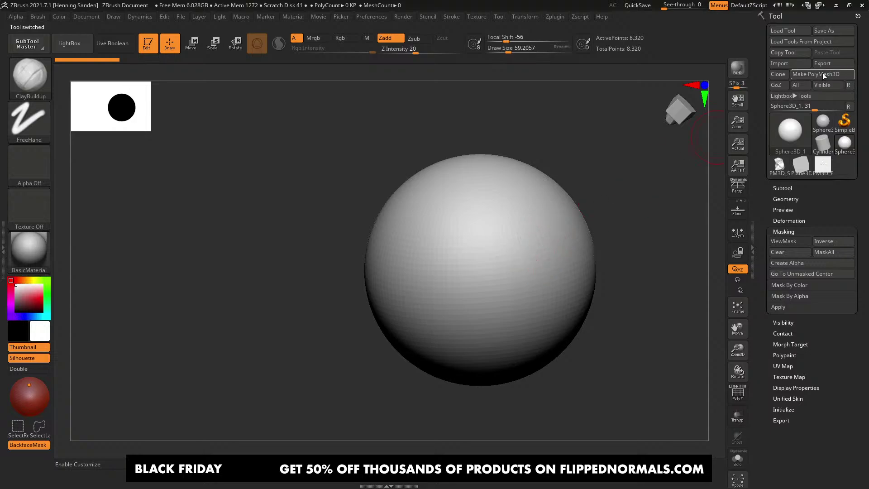
click(822, 74)
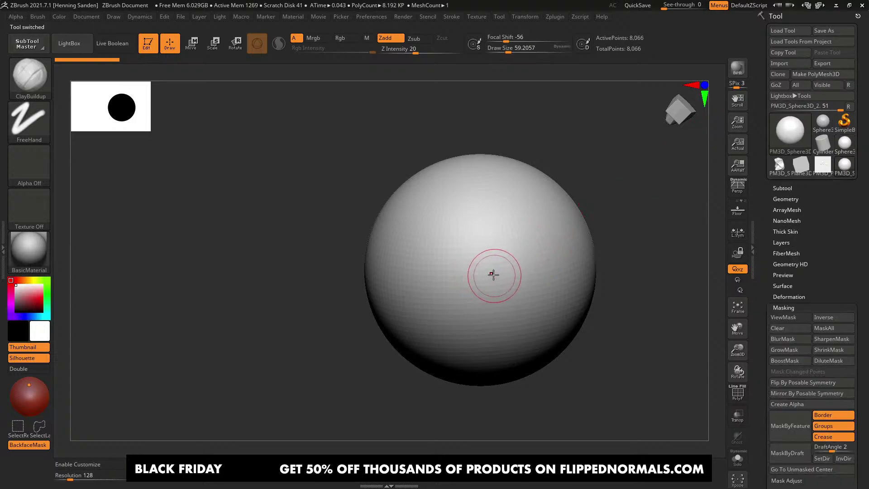
Step: Set the draw size to about 140 and DynaMesh the new sphere at resolution 128
alt+right_drag(494, 274, 477, 276)
key(s)
drag(476, 273, 486, 271)
key(s)
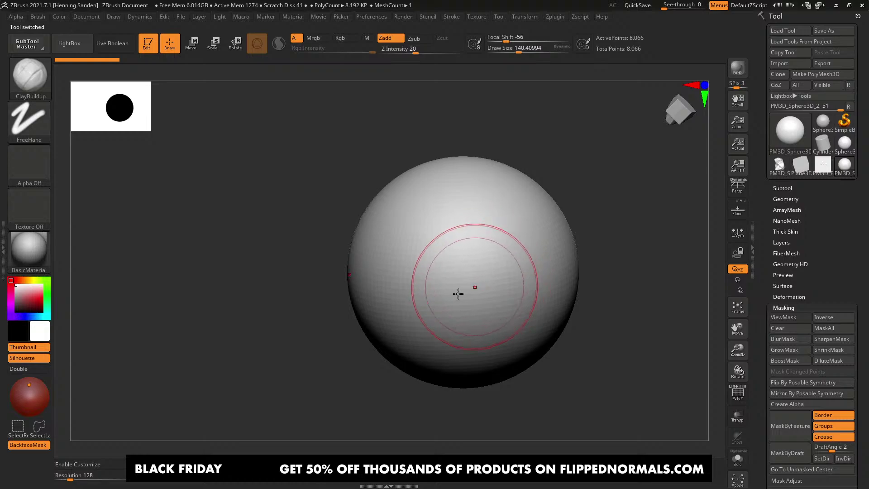
click(168, 466)
alt+right_drag(432, 285, 436, 274)
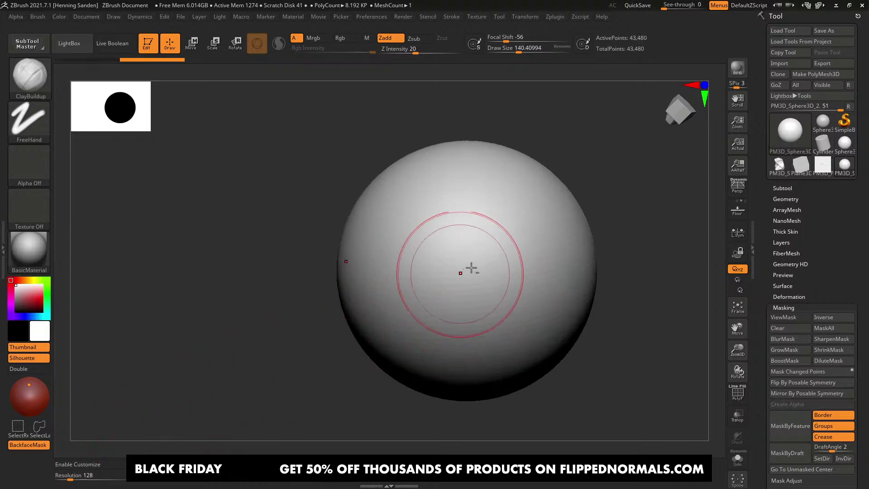
Step: Set ClayBuildup's draw size to about 51 and assign Alpha 06 to the brush
key(s)
mouse_move(473, 265)
mouse_down()
mouse_move(458, 266)
mouse_move(483, 262)
mouse_up()
key(s)
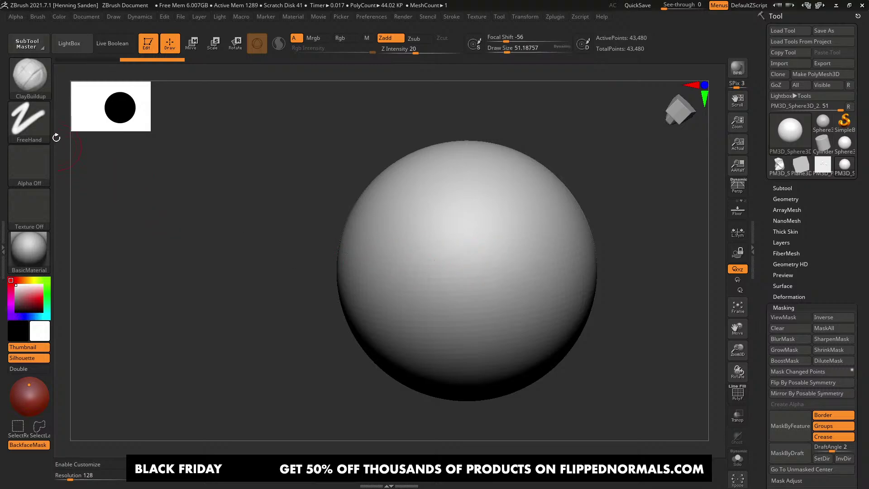
click(34, 166)
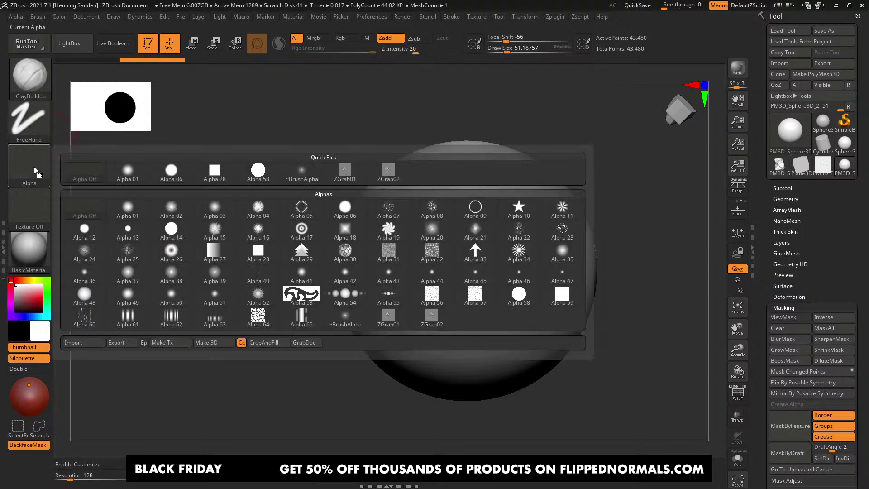
click(352, 209)
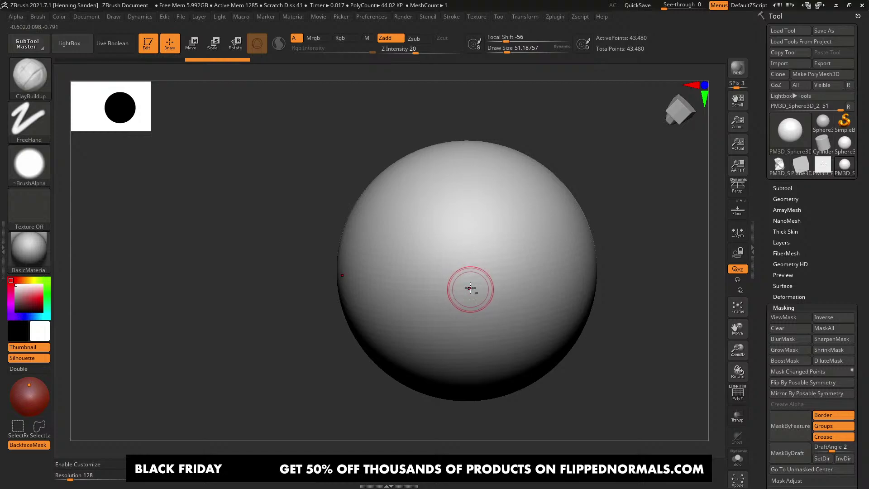
Step: Set ClayBuildup's draw size to about 80 and frame the new sphere for sculpting
alt+right_drag(470, 289, 458, 278)
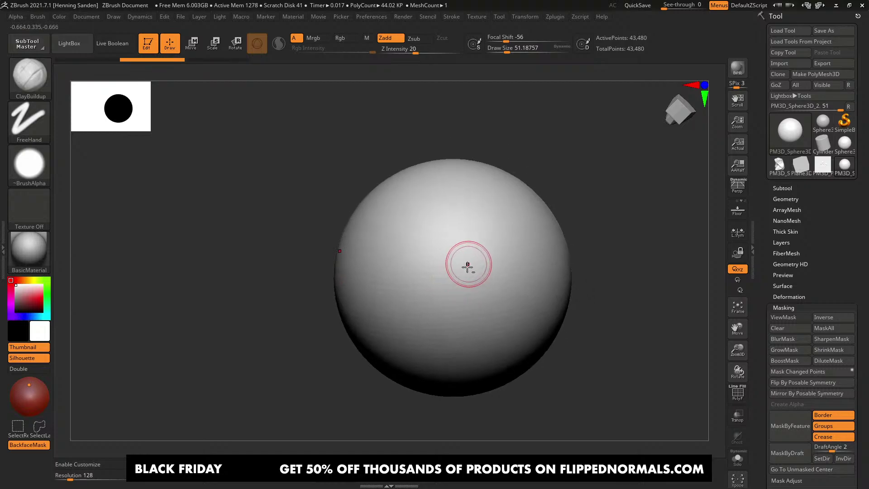
ctrl+right_drag(468, 267, 468, 278)
key(s)
drag(467, 277, 472, 278)
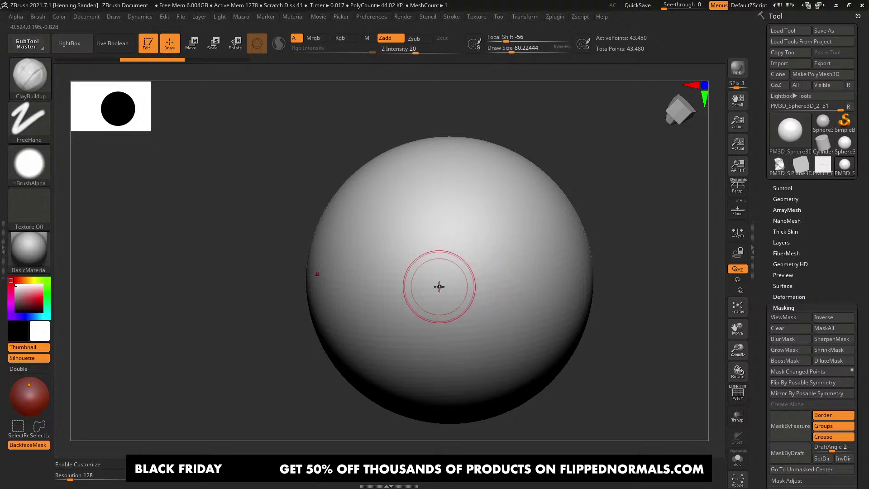
ctrl+right_drag(485, 242, 474, 252)
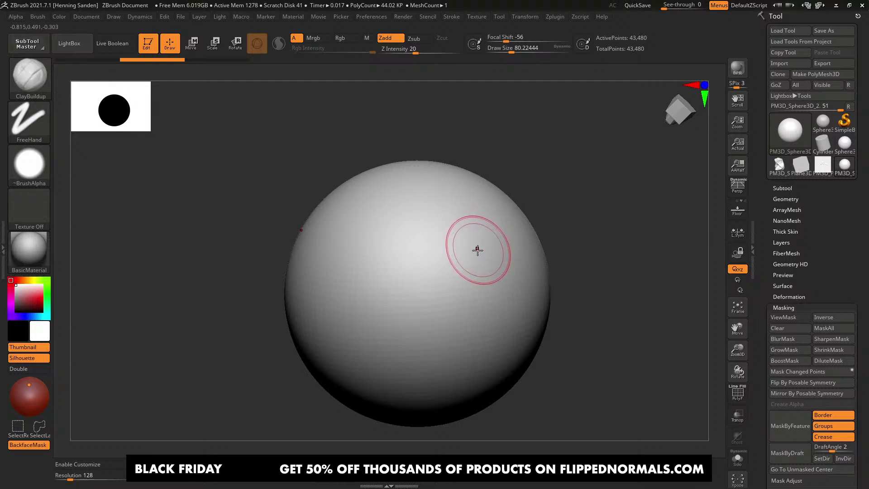
alt+right_drag(478, 250, 475, 248)
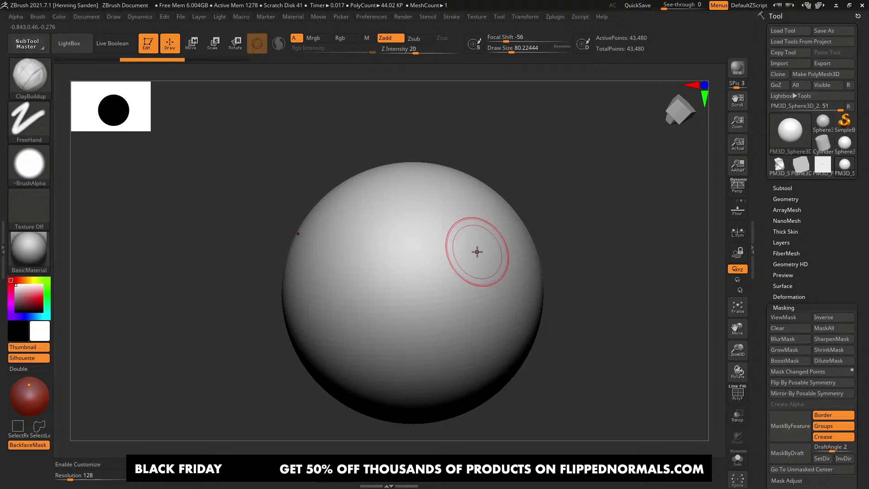
Step: Try a small ClayBuildup dab on the sphere's surface at a draw size of about 44, and undo it
key(s)
drag(477, 255, 434, 272)
key(s)
key(s)
key(s)
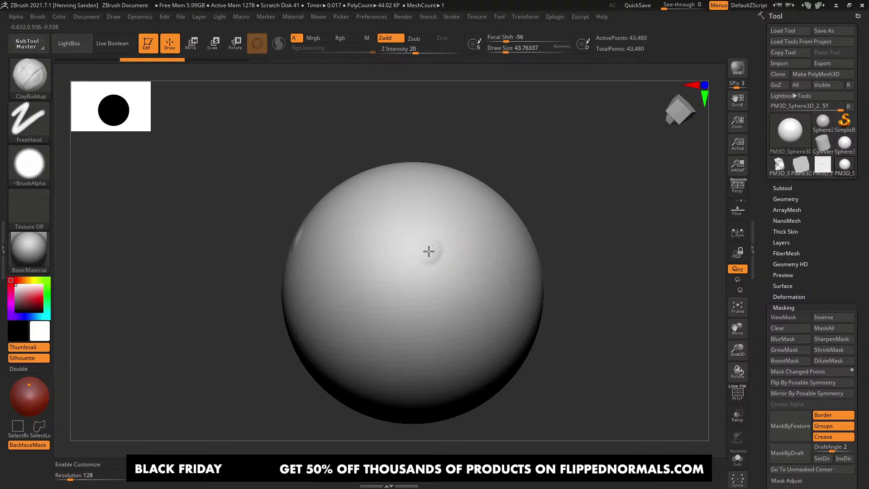
ctrl+right_drag(446, 256, 415, 274)
key(ctrl+z)
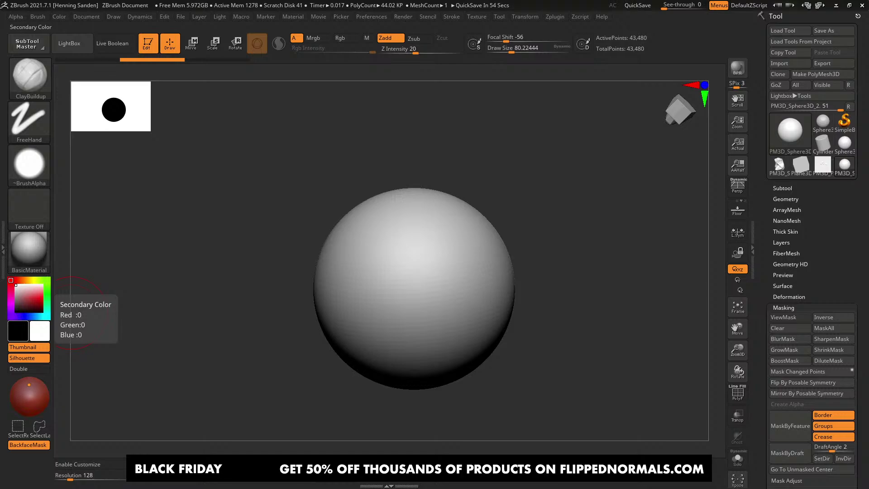
Step: Carve a curved mouth cavity into the sphere's front with ClayBuildup and raise a lower lip beneath it
alt+drag(520, 258, 535, 250)
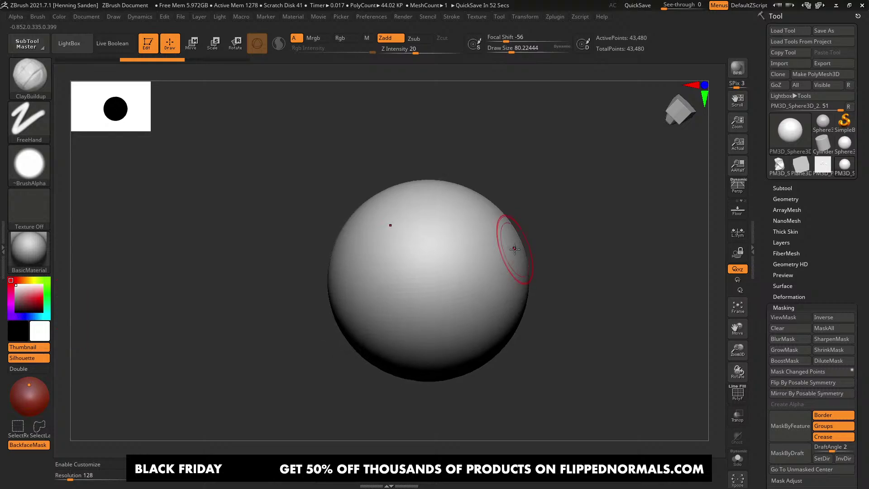
mouse_move(467, 298)
alt+mouse_down()
mouse_move(448, 311)
mouse_move(332, 306)
mouse_move(375, 318)
mouse_move(410, 296)
mouse_move(349, 316)
mouse_move(299, 295)
mouse_move(350, 312)
alt+mouse_up()
key(ctrl+z)
key(ctrl+z)
right_drag(359, 306, 368, 312)
key([)
mouse_move(368, 312)
alt+mouse_down()
mouse_move(336, 317)
mouse_move(351, 304)
alt+mouse_up()
right_drag(352, 303, 364, 302)
key([)
right_drag(329, 234, 328, 246)
key(])
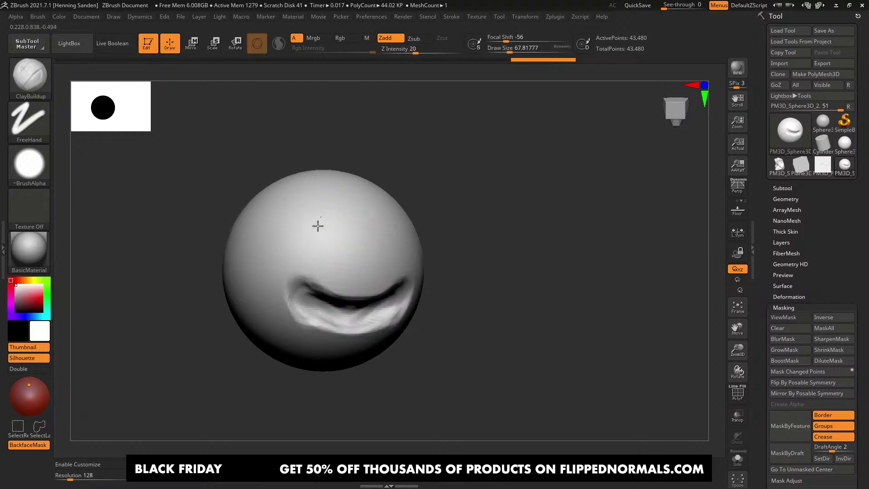
Step: Add a pair of round eye bumps above the mouth and build up the lower lip at a draw size of about 46
mouse_move(317, 225)
mouse_down()
mouse_move(311, 228)
mouse_move(326, 222)
mouse_move(310, 213)
mouse_up()
key(ctrl+z)
right_drag(311, 217, 329, 222)
key(s)
mouse_move(303, 270)
mouse_down()
mouse_move(299, 300)
mouse_move(313, 317)
mouse_up()
mouse_move(304, 296)
mouse_down()
mouse_move(317, 317)
mouse_move(333, 322)
mouse_up()
right_drag(350, 302, 334, 298)
key(s)
drag(333, 308, 321, 312)
mouse_move(302, 300)
right_down()
mouse_move(333, 288)
mouse_move(296, 312)
right_up()
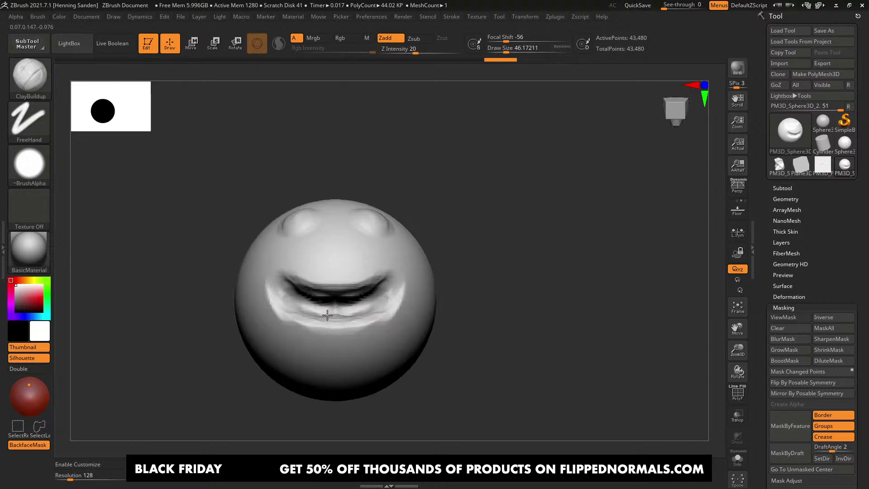
Step: Sculpt cheek folds running back from the mouth corner with ClayBuildup at a draw size of about 71
mouse_move(357, 314)
right_down()
mouse_move(363, 299)
mouse_move(381, 312)
right_up()
right_drag(351, 275, 376, 285)
key(])
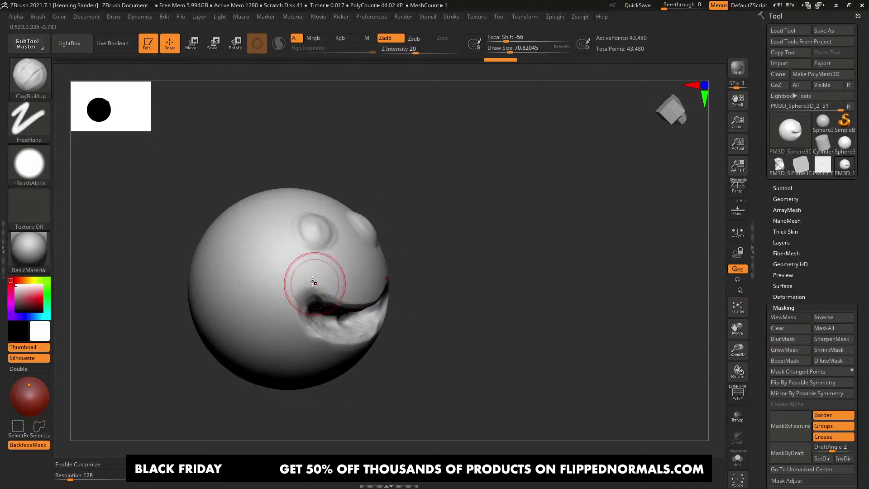
mouse_move(300, 287)
mouse_down()
mouse_move(246, 248)
mouse_move(291, 290)
mouse_up()
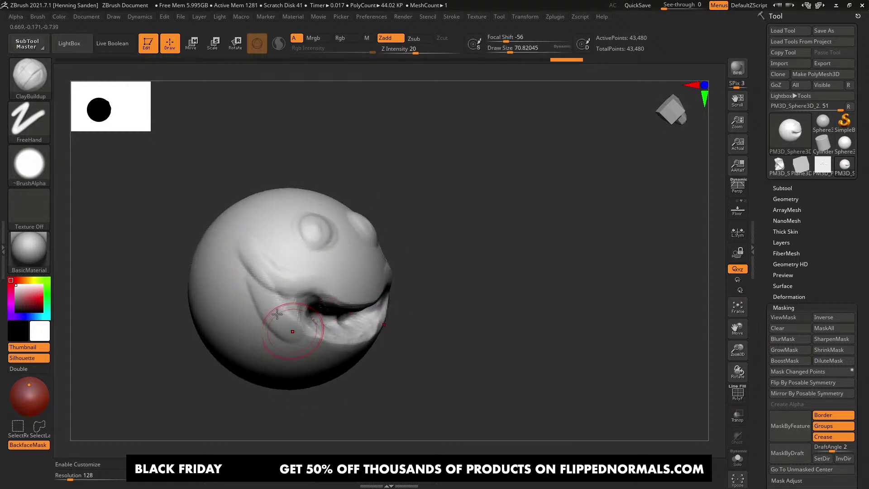
Step: Build up broad folds along the jaw and under the chin with ClayBuildup at a draw size of about 112
mouse_move(286, 316)
right_down()
mouse_move(342, 352)
mouse_move(369, 296)
right_up()
key(s)
mouse_move(358, 326)
mouse_down()
mouse_move(320, 359)
mouse_move(296, 348)
mouse_up()
mouse_move(321, 315)
mouse_down()
mouse_move(282, 337)
mouse_move(277, 323)
mouse_up()
right_drag(305, 312, 309, 280)
drag(362, 323, 289, 383)
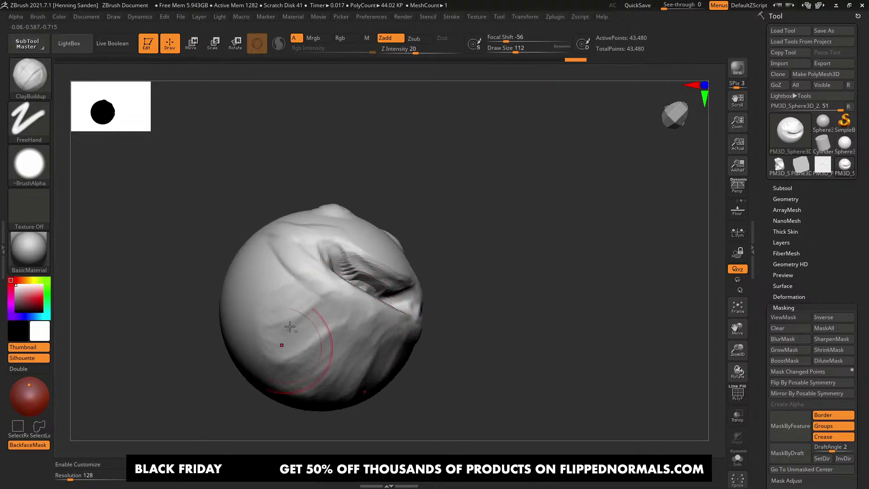
Step: Enlarge and round out the eye bumps with ClayBuildup, starting from a draw size of about 80
mouse_move(311, 345)
right_down()
mouse_move(295, 272)
mouse_move(364, 297)
mouse_move(358, 294)
right_up()
key(s)
drag(358, 295, 333, 322)
right_drag(366, 286, 353, 280)
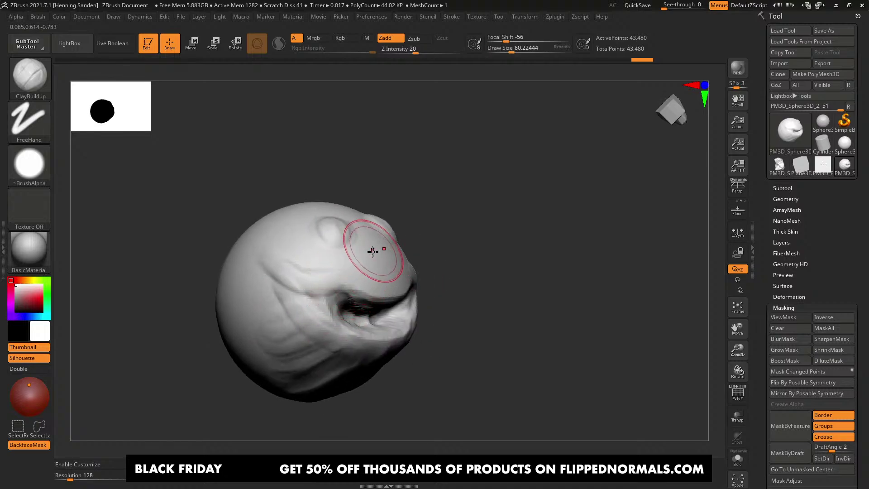
mouse_move(378, 253)
right_down()
mouse_move(376, 263)
mouse_move(383, 260)
right_up()
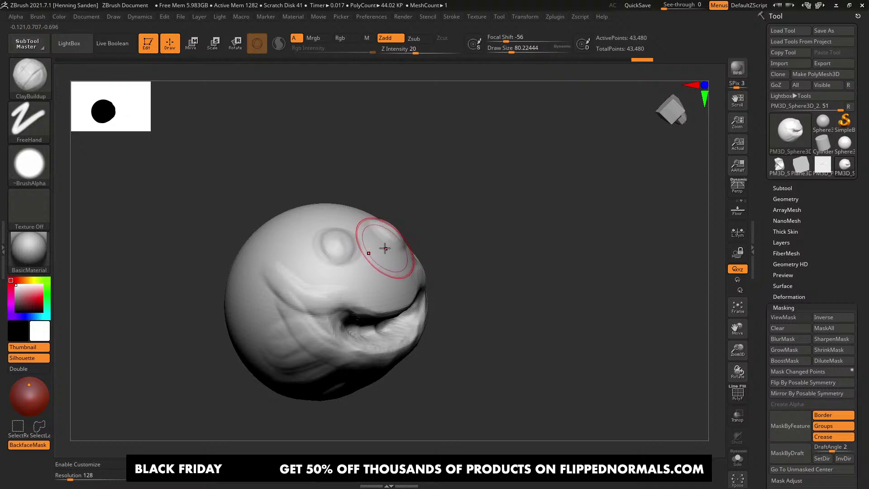
ctrl+right_drag(392, 268, 395, 275)
key(s)
key(s)
drag(386, 277, 379, 276)
key(s)
drag(308, 252, 321, 260)
key(s)
mouse_move(298, 262)
mouse_down()
mouse_move(310, 270)
mouse_move(309, 254)
mouse_up()
key(s)
drag(309, 268, 335, 268)
Step: Reshape the upper lip and jaw with the Move brush at a draw size of about 154
mouse_move(329, 263)
ctrl+right_down()
mouse_move(342, 259)
mouse_move(335, 265)
mouse_move(370, 310)
mouse_move(360, 304)
ctrl+right_up()
key(b)
key(m)
key(v)
key(s)
drag(360, 304, 359, 304)
mouse_move(358, 330)
mouse_down()
mouse_move(353, 318)
mouse_move(354, 355)
mouse_up()
drag(351, 316, 349, 304)
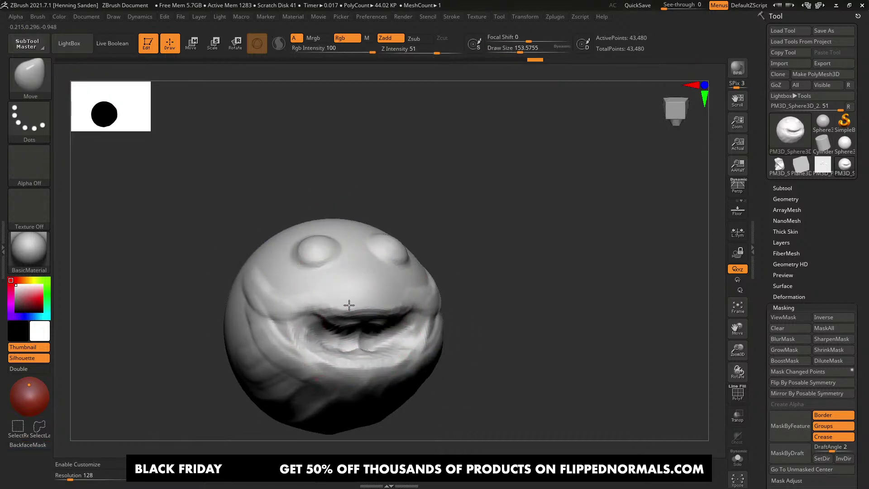
Step: Adjust the lower lip and mouth opening with the Move brush, reducing its draw size to about 97 and about 71
right_drag(317, 313, 340, 322)
drag(322, 338, 326, 331)
mouse_move(318, 337)
right_down()
mouse_move(312, 331)
mouse_move(311, 346)
right_up()
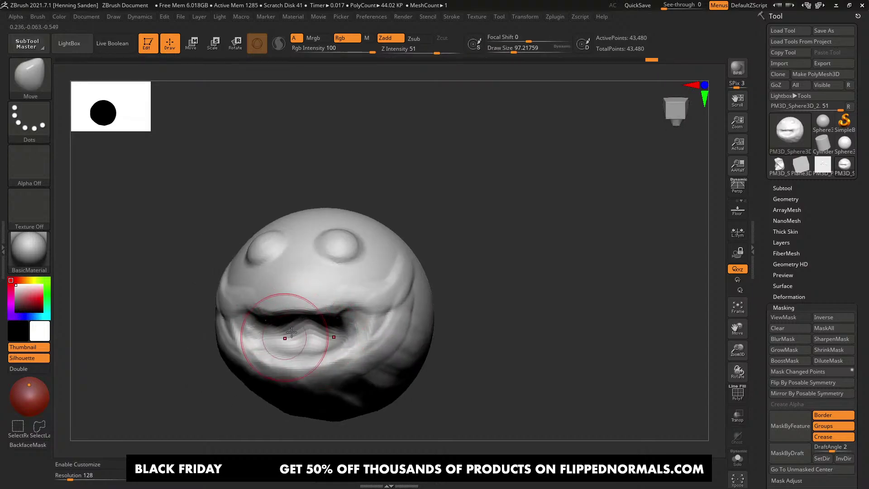
right_drag(286, 326, 292, 303)
key(s)
drag(291, 302, 288, 303)
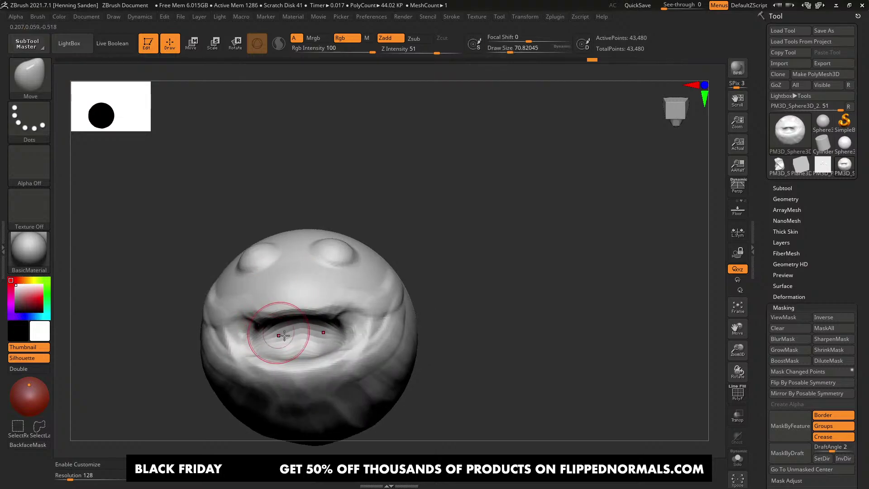
right_drag(320, 340, 311, 326)
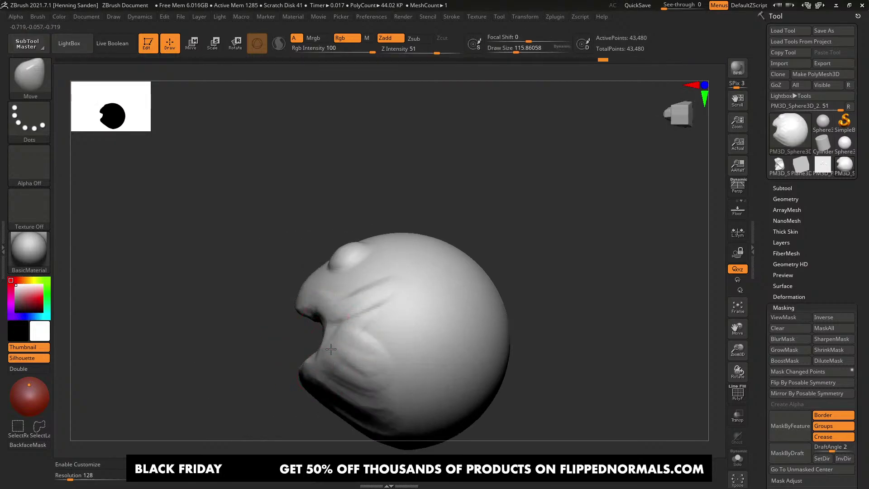
Step: Reshape the snout and shift the eye bumps with the Move brush at draw sizes between about 136 and 217
mouse_move(333, 352)
right_down()
mouse_move(349, 334)
mouse_move(337, 330)
mouse_move(352, 325)
right_up()
key(b)
key(c)
key(b)
key(b)
key(m)
key(v)
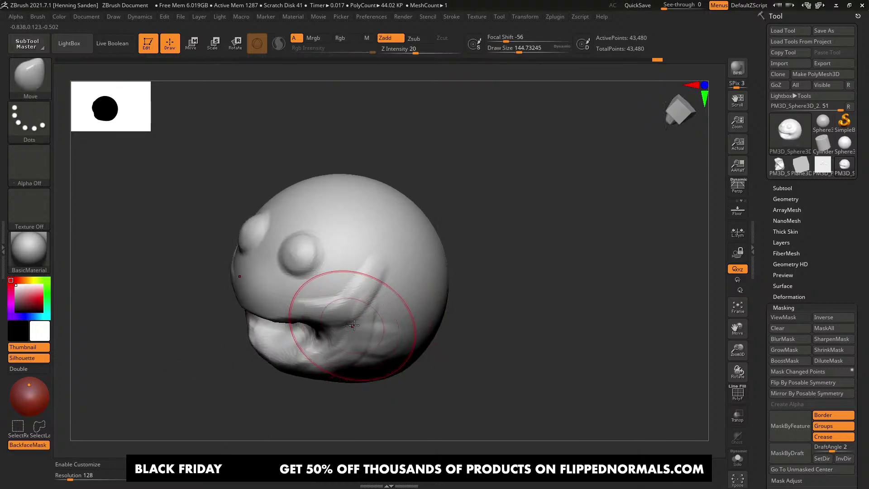
right_drag(315, 266, 326, 259)
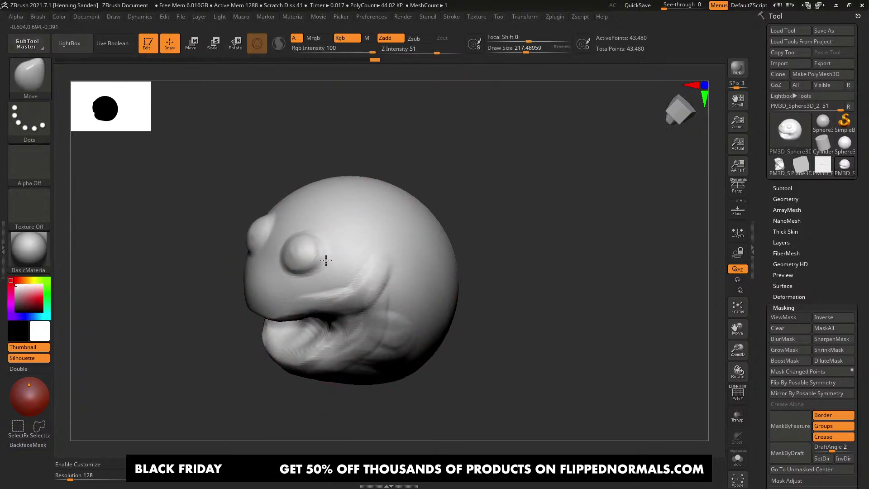
key(bracketleft)
drag(305, 254, 302, 256)
mouse_move(299, 258)
right_down()
mouse_move(317, 246)
mouse_move(387, 261)
right_up()
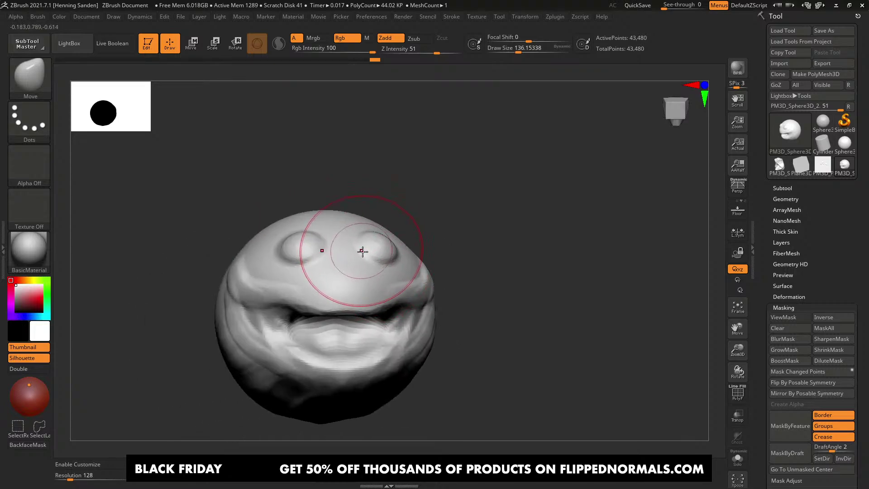
key(])
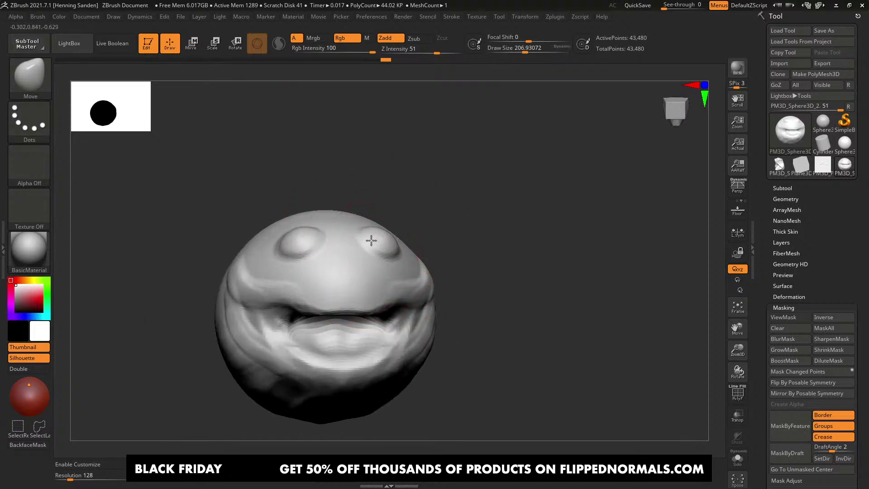
Step: Mask the back of the head and invert the mask to leave only that area editable
mouse_move(371, 240)
ctrl+right_down()
mouse_move(361, 258)
mouse_move(376, 255)
mouse_move(397, 287)
mouse_move(426, 277)
mouse_move(367, 286)
mouse_move(355, 262)
mouse_move(323, 312)
mouse_move(333, 286)
mouse_move(327, 297)
ctrl+right_up()
key(])
key([)
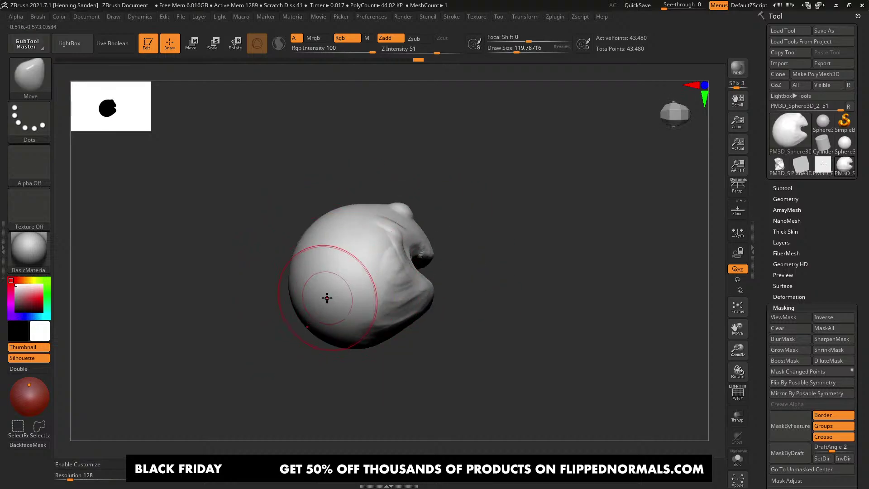
ctrl+drag(323, 268, 304, 319)
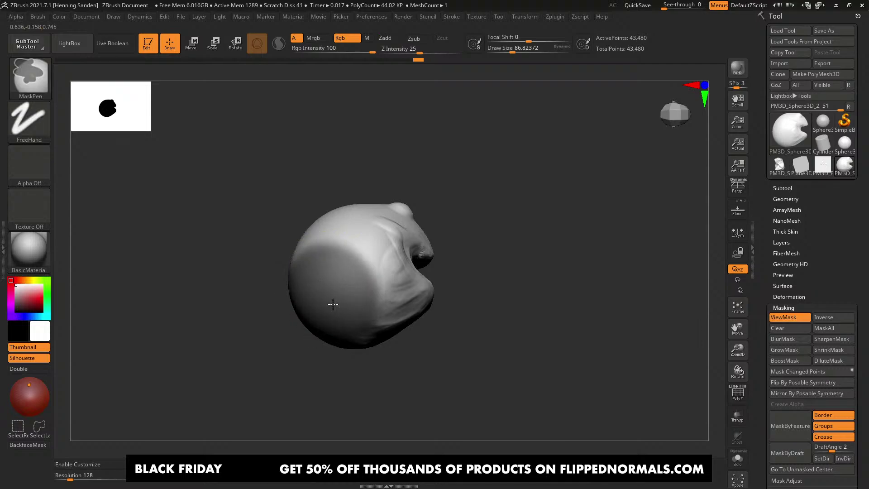
ctrl+click(427, 319)
right_drag(427, 319, 403, 316)
Step: Pull the unmasked back of the head out into a long body with Move at a draw size of about 299
key(])
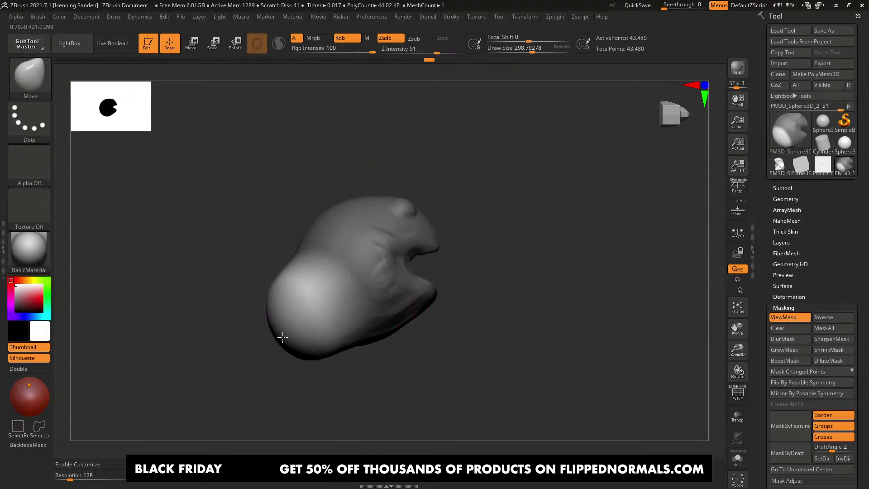
drag(282, 337, 260, 314)
drag(324, 319, 283, 344)
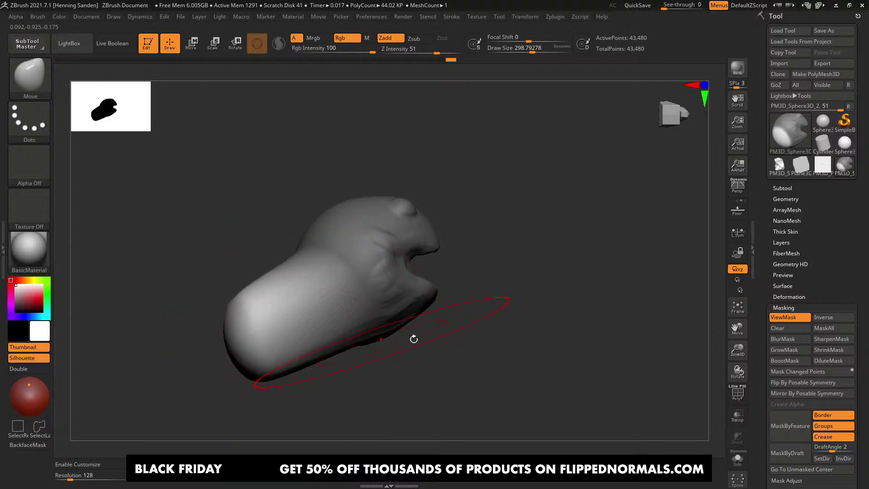
mouse_move(414, 339)
mouse_down()
mouse_move(450, 354)
mouse_move(399, 324)
mouse_up()
Step: Refine the unmasked body's silhouette with Move at a draw size of about 187 and check the stretched polygons in wireframe
key(s)
right_drag(474, 315, 439, 310)
drag(477, 284, 458, 272)
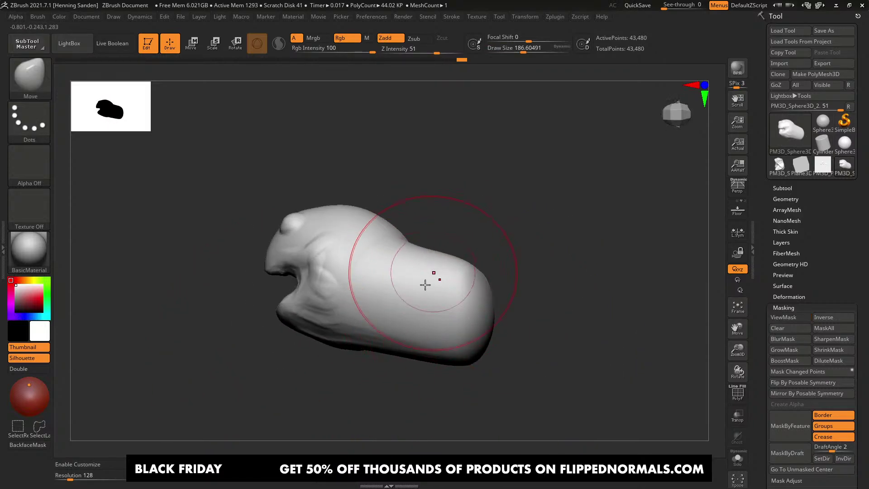
mouse_move(448, 349)
right_down()
mouse_move(475, 320)
mouse_move(473, 291)
mouse_move(372, 311)
mouse_move(346, 294)
mouse_move(356, 298)
right_up()
drag(356, 299, 364, 311)
key(shift+f)
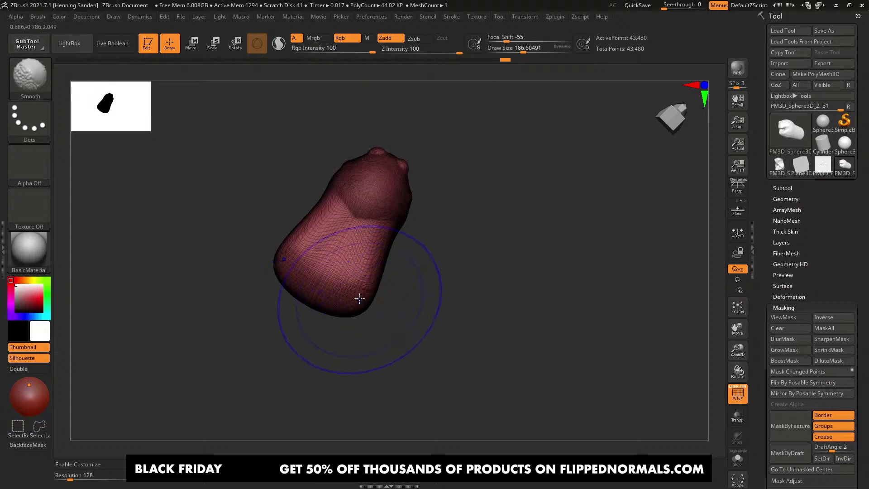
key(shift+f)
mouse_move(359, 297)
right_down()
mouse_move(357, 248)
mouse_move(373, 282)
right_up()
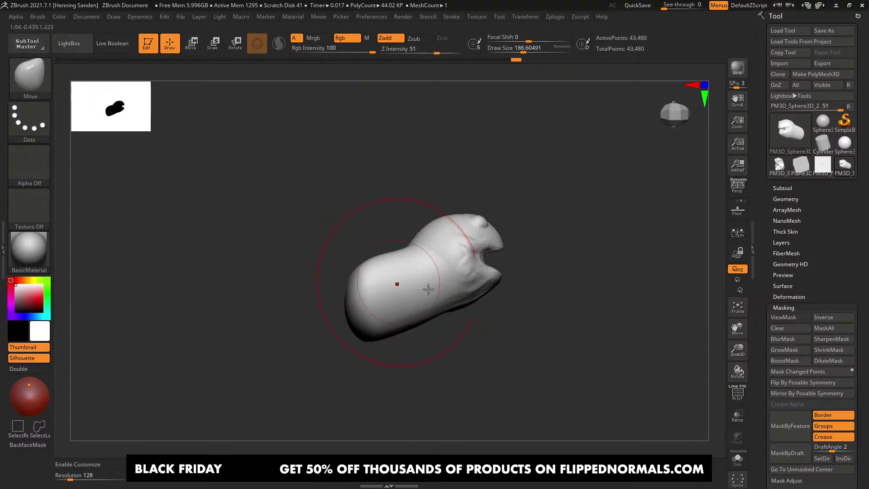
mouse_move(428, 289)
right_down()
mouse_move(465, 310)
mouse_move(504, 271)
mouse_move(499, 277)
right_up()
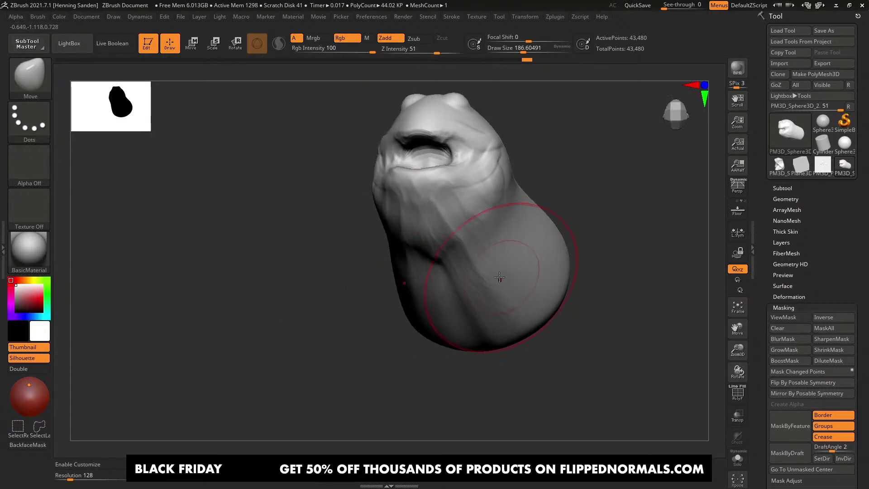
Step: Sculpt long vertical folds down the throat with ClayBuildup and re-DynaMesh the model at resolution 128
mouse_move(475, 248)
right_down()
mouse_move(455, 220)
mouse_move(433, 234)
right_up()
key(b)
key(c)
key(b)
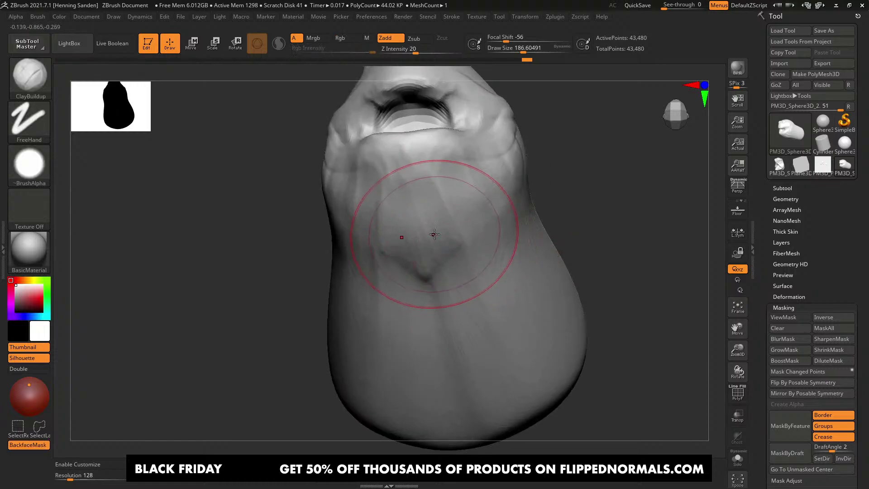
key(bracketleft)
key(bracketleft)
key(bracketleft)
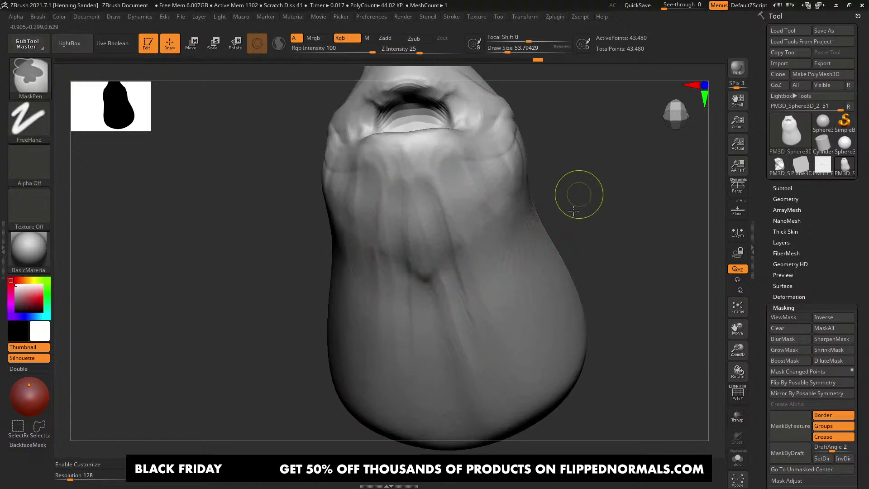
ctrl+drag(578, 194, 597, 217)
Step: Extend the throat folds down the neck with ClayBuildup at a draw size of about 112
alt+right_drag(589, 206, 582, 220)
key(bracketright)
key(bracketright)
drag(436, 258, 455, 373)
drag(411, 195, 463, 244)
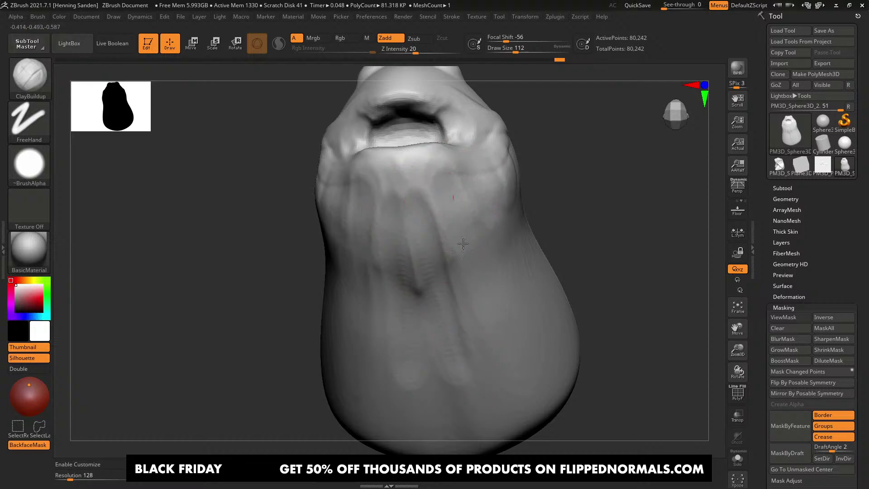
Step: Build up the lower lip and the inside of the mouth with ClayBuildup at a draw size of about 77
alt+right_drag(528, 371, 466, 317)
mouse_move(466, 317)
ctrl+right_down()
mouse_move(434, 296)
mouse_move(416, 255)
ctrl+right_up()
key(s)
drag(417, 255, 412, 255)
drag(403, 245, 435, 235)
right_drag(430, 217, 419, 247)
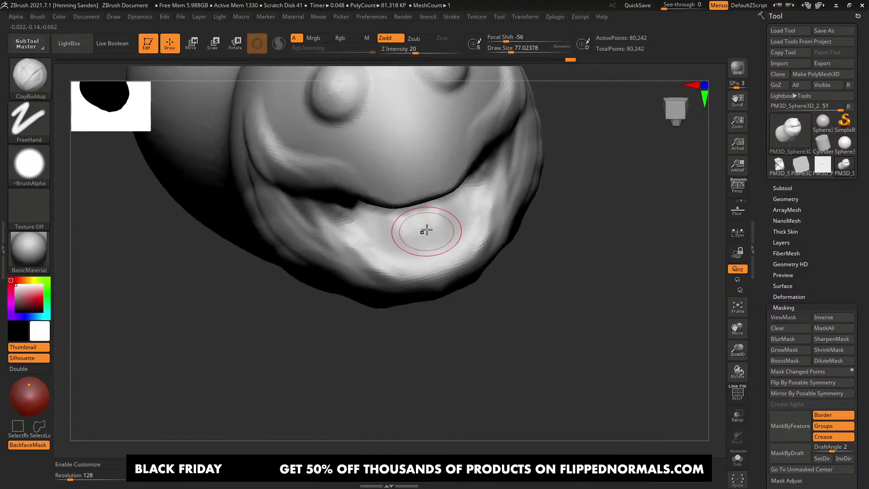
Step: Build up the upper lip and the cheek fold around the mouth corner at a draw size of about 112
right_drag(345, 248, 336, 220)
mouse_move(357, 206)
mouse_down()
mouse_move(308, 233)
mouse_move(320, 220)
mouse_up()
key(s)
drag(317, 218, 267, 236)
right_drag(297, 219, 333, 243)
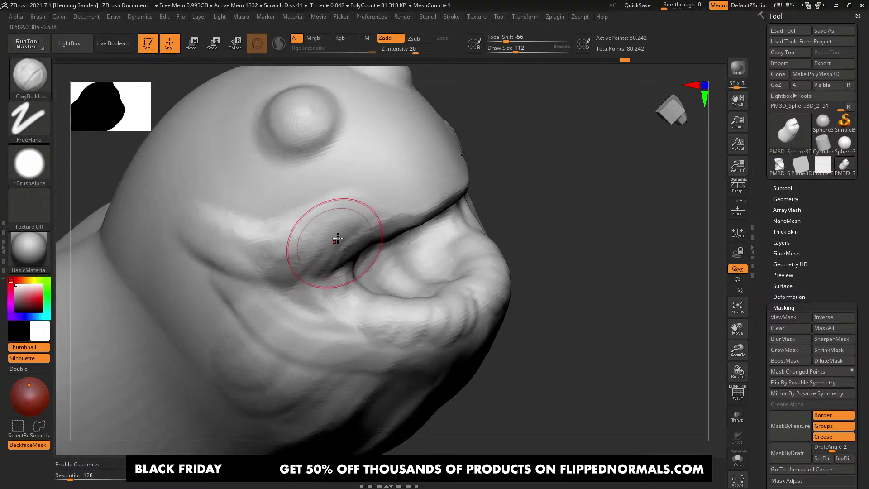
Step: Hollow out the eye sockets with raised rims and build up the muzzle folds with ClayBuildup at a draw size of about 90
key(s)
mouse_move(333, 230)
mouse_down()
mouse_move(266, 254)
mouse_move(225, 204)
mouse_move(277, 225)
mouse_move(285, 218)
mouse_up()
alt+right_drag(309, 165, 322, 229)
mouse_move(325, 185)
mouse_down()
mouse_move(307, 217)
mouse_move(330, 170)
mouse_move(310, 213)
mouse_move(324, 184)
mouse_move(317, 192)
mouse_up()
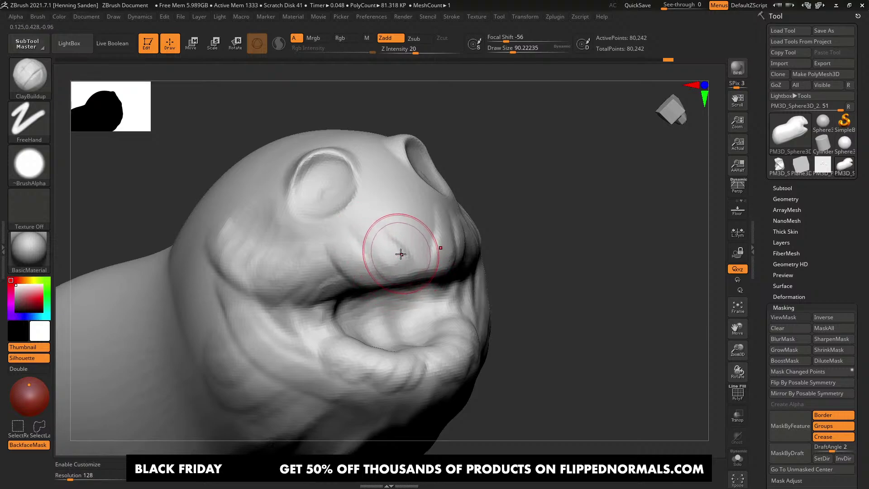
mouse_move(412, 251)
alt+right_down()
mouse_move(417, 241)
mouse_move(417, 256)
alt+right_up()
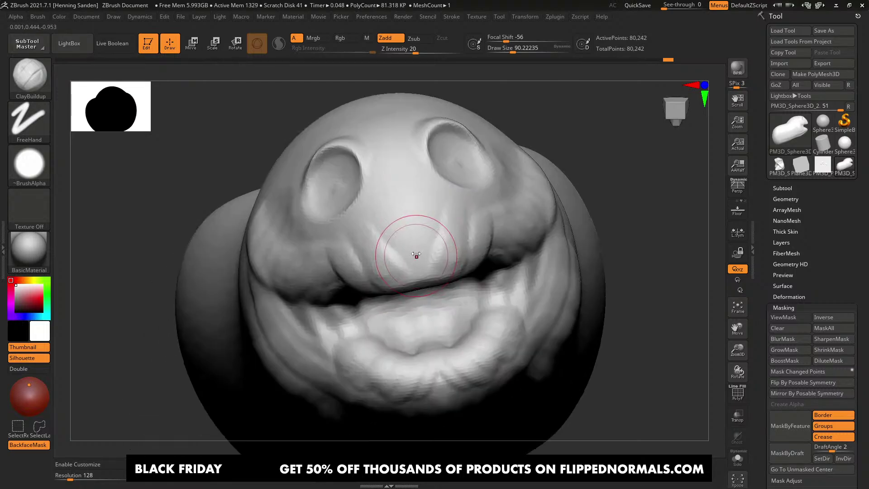
Step: Reshape the cheek and mouth corner with the Move brush at a draw size of about 223
right_drag(357, 230, 340, 150)
right_drag(340, 149, 308, 159)
key(b)
key(m)
key(v)
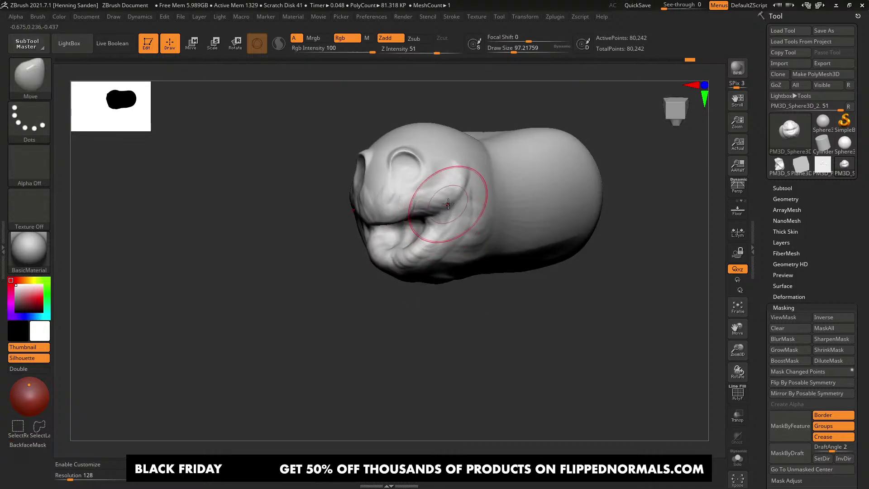
key(s)
drag(454, 207, 467, 207)
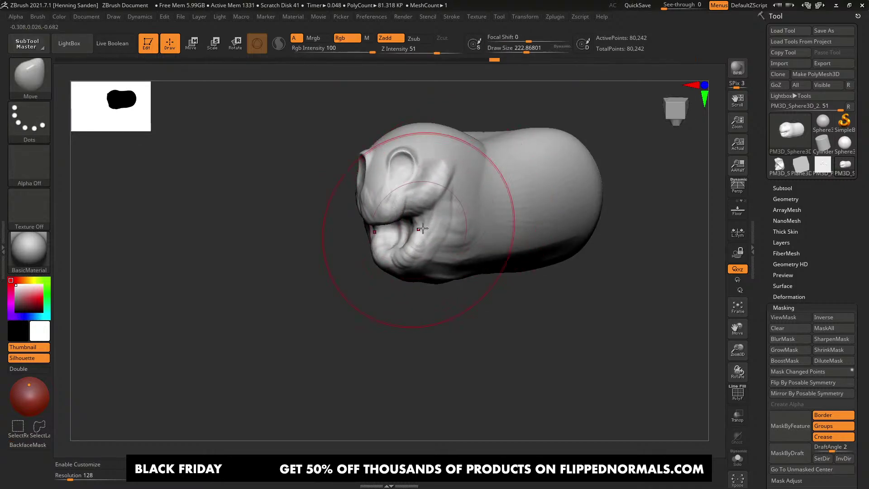
right_drag(447, 209, 438, 199)
Step: Adjust the shape of the eye socket and brow with the Move brush at a draw size of about 101
ctrl+right_drag(438, 199, 426, 181)
key(s)
drag(426, 181, 413, 180)
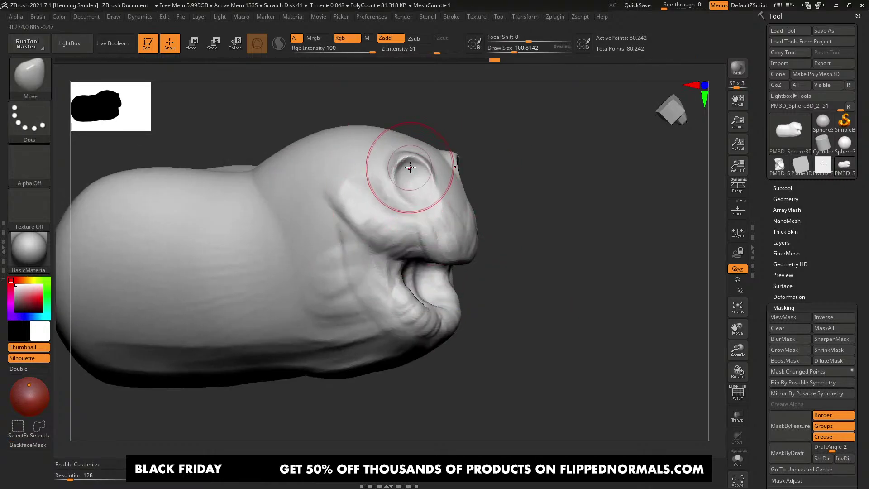
right_drag(411, 167, 418, 173)
drag(420, 174, 426, 171)
right_drag(441, 174, 415, 179)
Step: Build up the socket rim and the folds between eye and muzzle with ClayBuildup at a draw size of about 77
key(b)
key(c)
key(b)
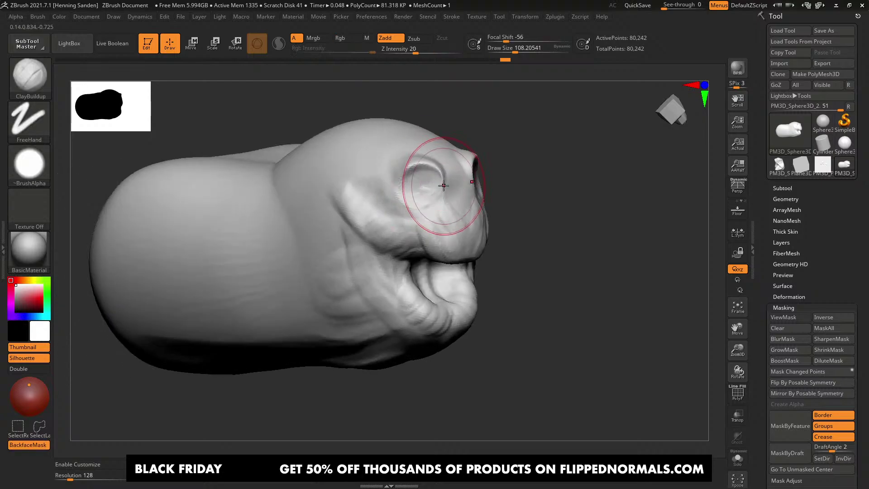
key([)
drag(443, 175, 436, 183)
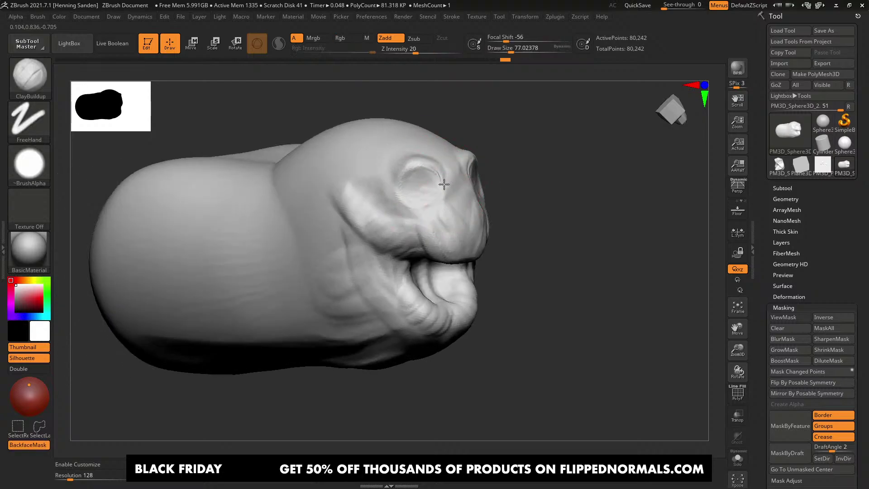
right_drag(444, 184, 427, 181)
Step: Turn off BackfaceMask for ClayBuildup and deepen the eye sockets at a draw size of about 65
click(36, 17)
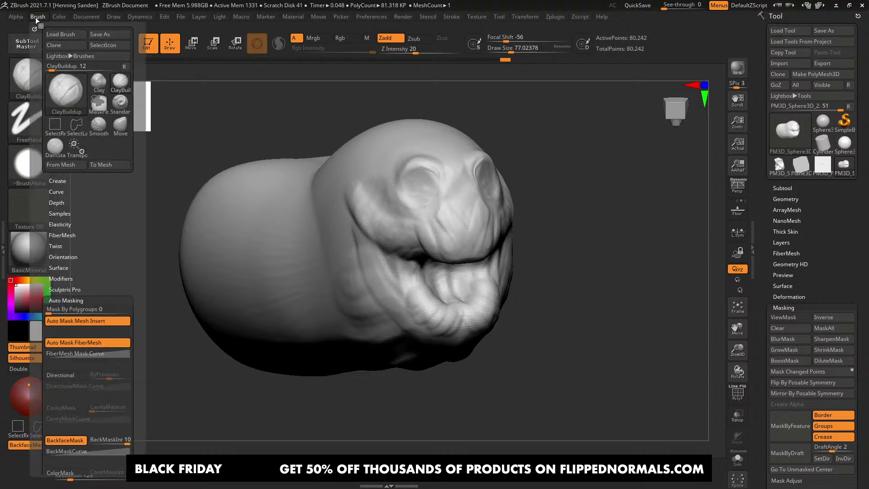
click(72, 438)
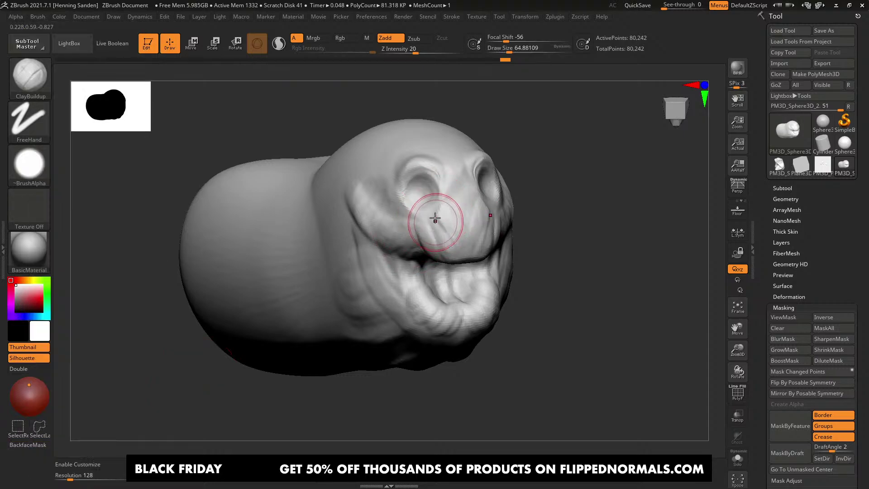
right_drag(434, 219, 453, 227)
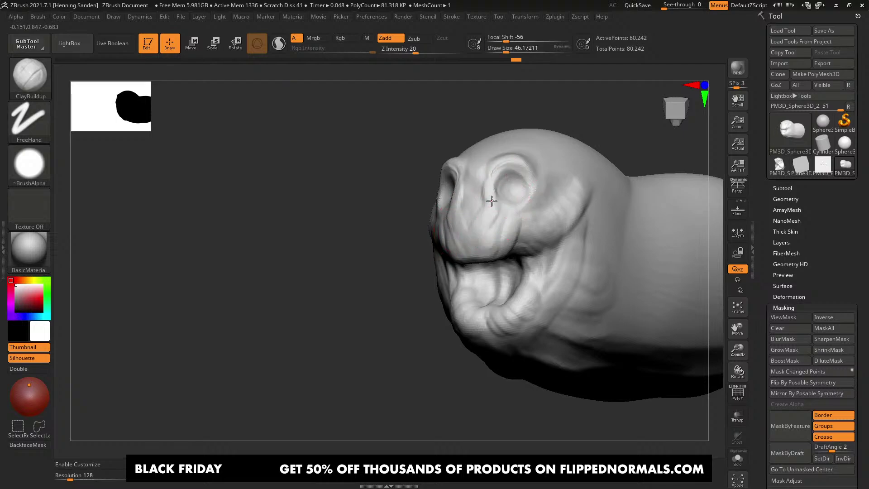
Step: Sculpt the nose bridge between the eyes and rough out the nostrils with ClayBuildup at a draw size of about 41
mouse_move(492, 201)
mouse_down()
mouse_move(515, 208)
mouse_move(464, 216)
mouse_up()
key(s)
drag(463, 211, 454, 203)
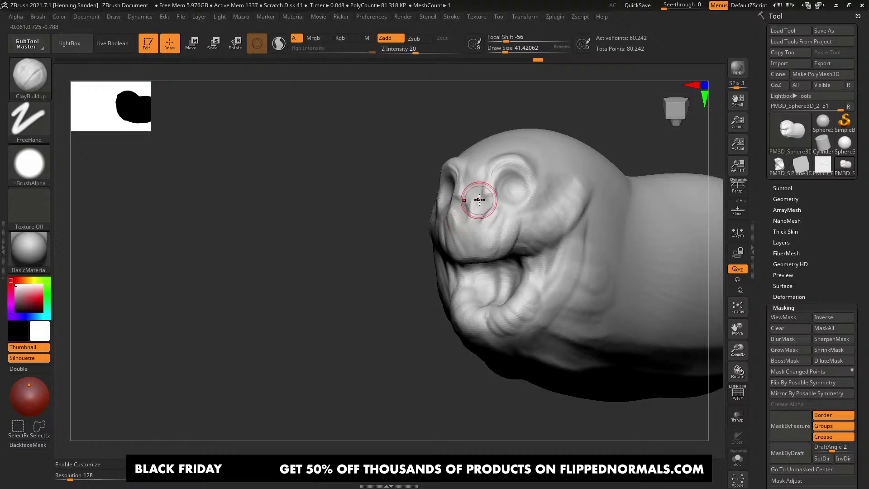
right_drag(497, 211, 529, 223)
mouse_move(457, 231)
alt+right_down()
mouse_move(484, 221)
mouse_move(479, 214)
alt+right_up()
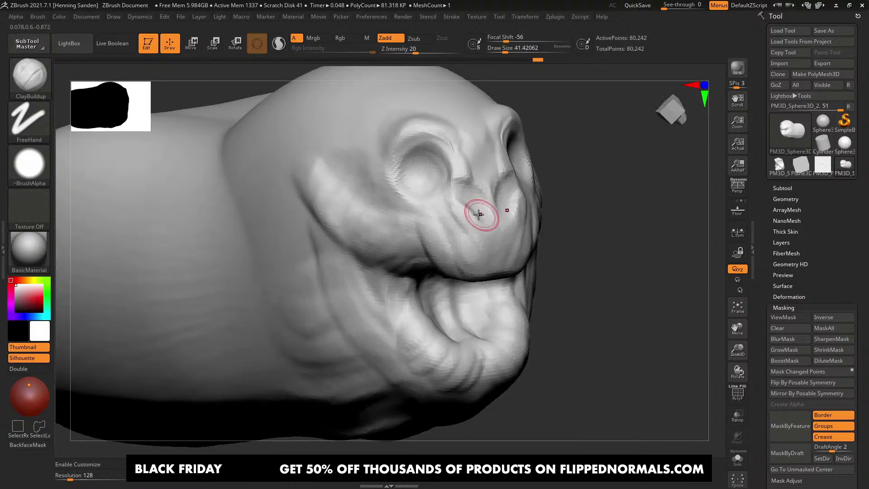
Step: Build up the nostril folds, upper muzzle and area below the eye at a draw size of about 77
key(])
drag(462, 203, 468, 234)
mouse_move(463, 267)
mouse_down()
mouse_move(432, 226)
mouse_move(382, 228)
mouse_move(386, 219)
mouse_up()
alt+right_drag(387, 219, 388, 219)
Step: Carve the outer edge of the eye socket and a crease up the temple at a draw size of about 80
key(s)
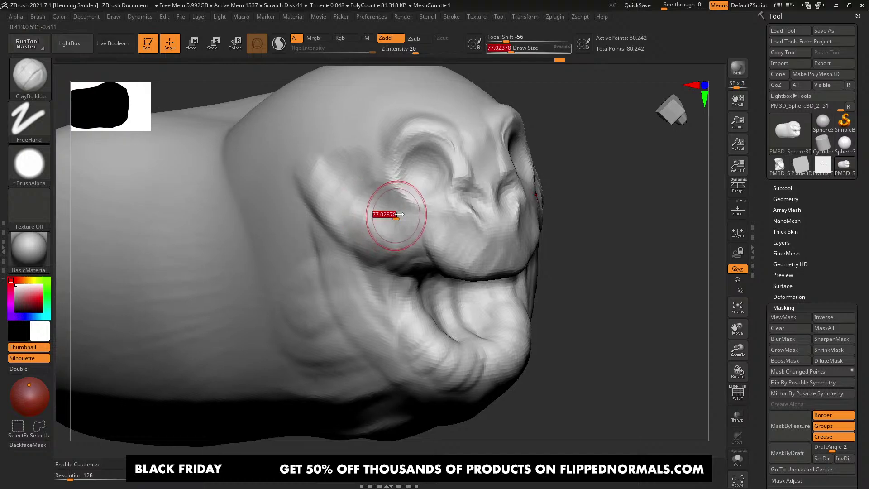
drag(394, 216, 397, 216)
mouse_move(401, 181)
mouse_down()
mouse_move(400, 196)
mouse_move(415, 206)
mouse_move(425, 199)
mouse_move(383, 167)
mouse_up()
right_drag(395, 131, 402, 172)
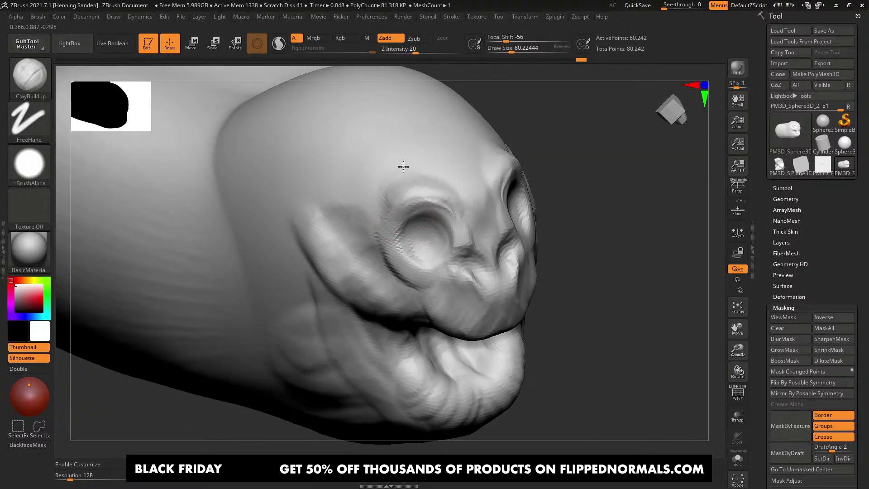
mouse_move(404, 170)
mouse_down()
mouse_move(371, 135)
mouse_move(393, 178)
mouse_up()
right_drag(374, 227, 387, 242)
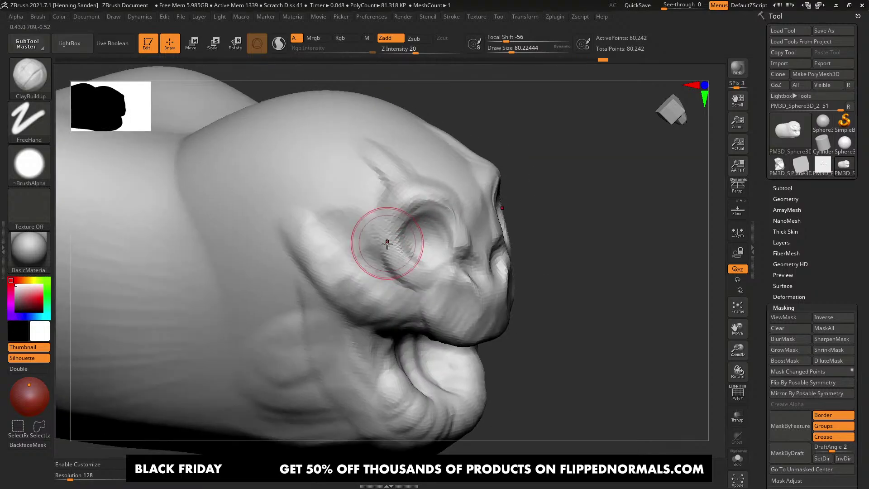
Step: Build up the cheek behind and below the eye socket at a draw size of about 94
key(s)
drag(378, 217, 381, 217)
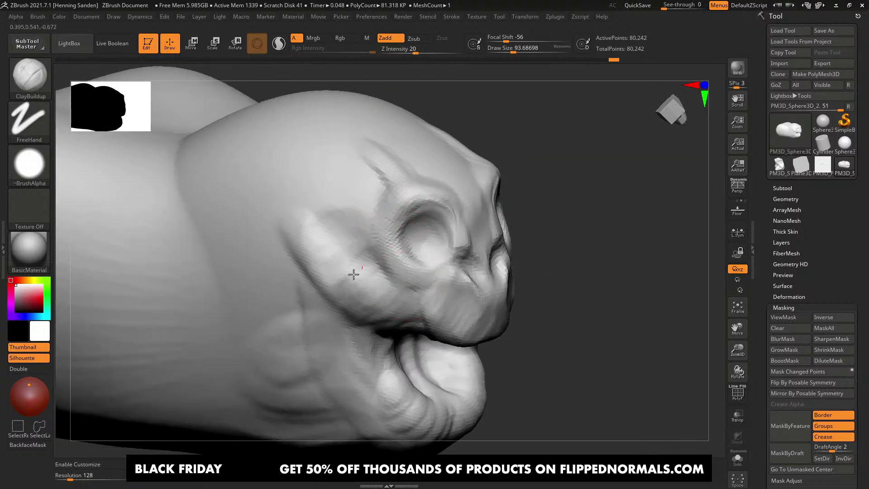
alt+right_drag(331, 240, 312, 168)
Step: Refine the nostrils and the nose between them with ClayBuildup at a draw size of about 39
mouse_move(448, 240)
right_down()
mouse_move(397, 246)
mouse_move(414, 271)
mouse_move(406, 237)
mouse_move(435, 266)
right_up()
key(s)
drag(435, 266, 426, 265)
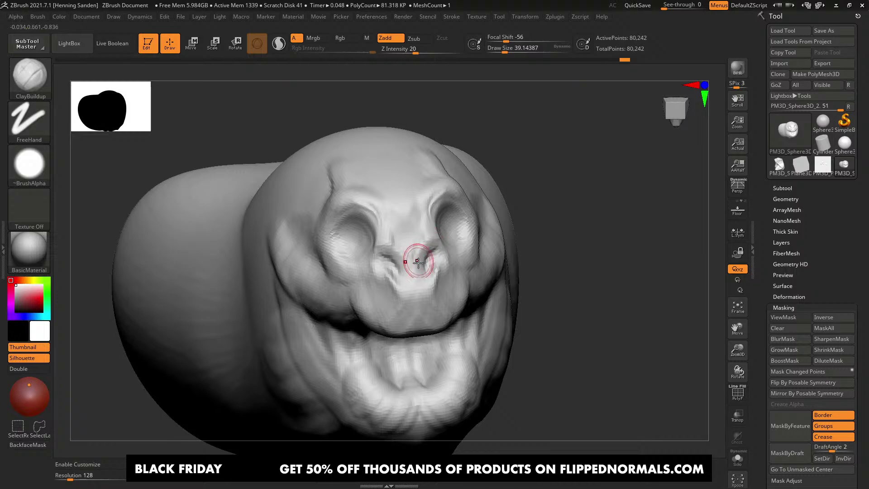
right_drag(410, 221, 414, 233)
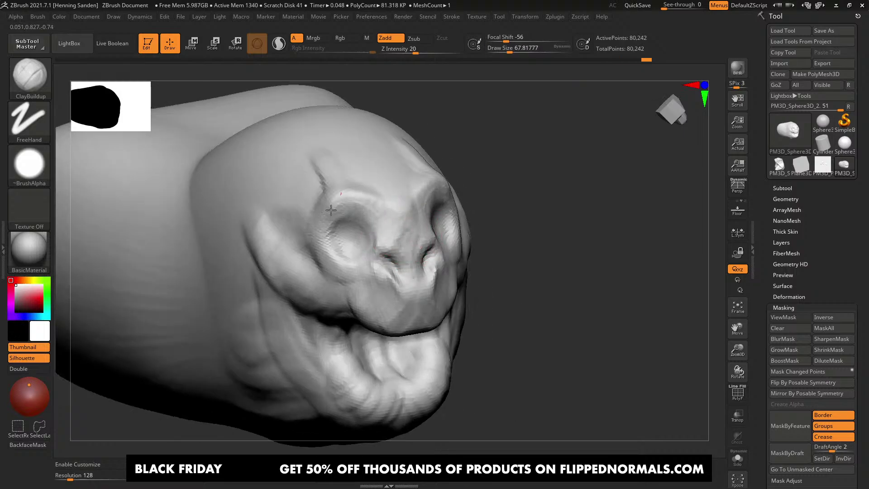
Step: Build up the brow ridge at a draw size of about 68 and fill out the forehead at about 120
mouse_move(331, 210)
right_down()
mouse_move(441, 233)
mouse_move(407, 213)
mouse_move(398, 195)
right_up()
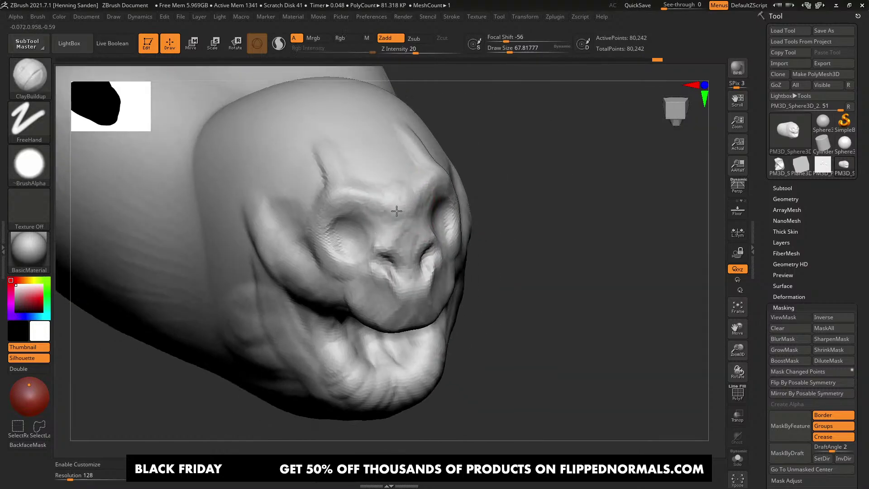
drag(399, 211, 394, 180)
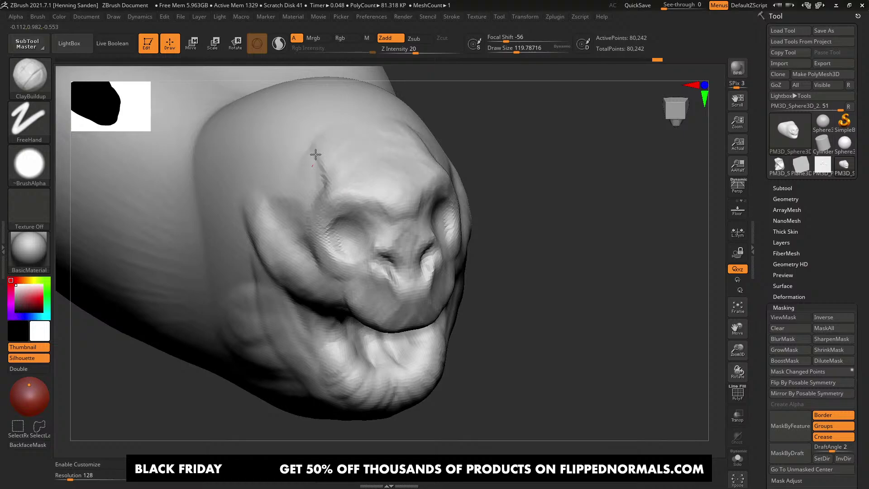
mouse_move(384, 194)
right_down()
mouse_move(460, 254)
mouse_move(463, 229)
mouse_move(466, 252)
right_up()
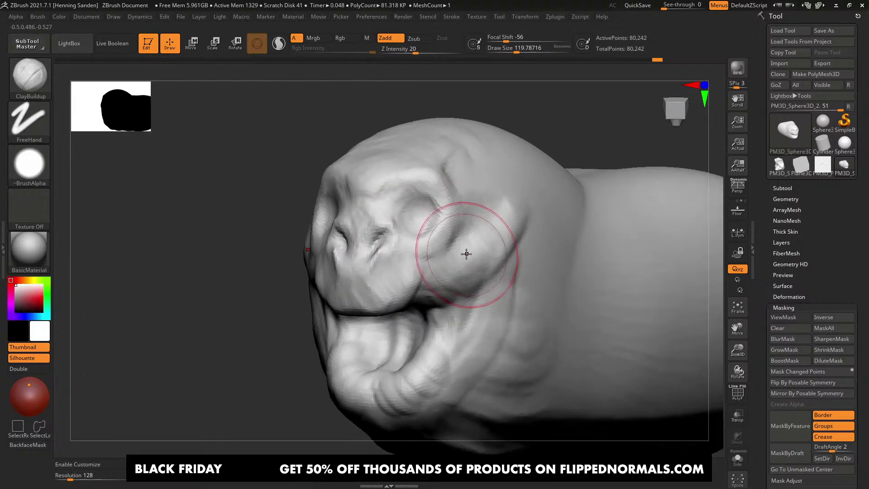
Step: Sculpt the cheekbone and the area under the eye socket with ClayBuildup at a draw size of about 77
drag(461, 289, 444, 245)
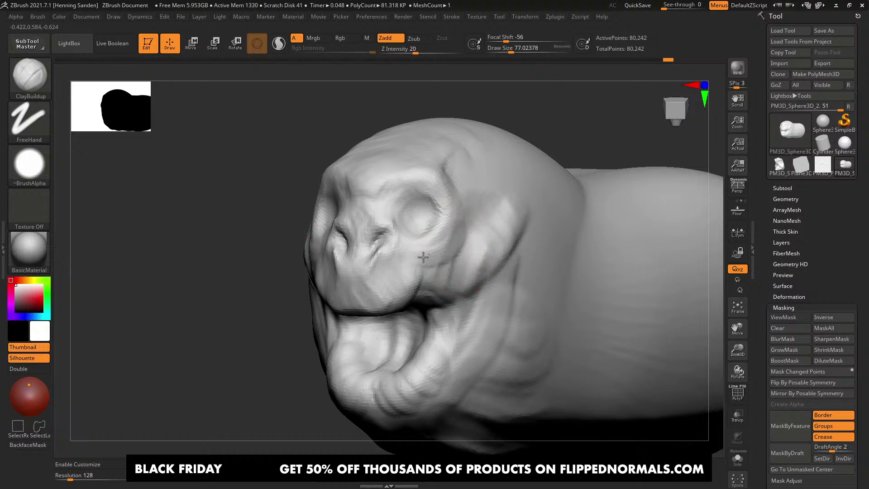
right_drag(423, 257, 430, 259)
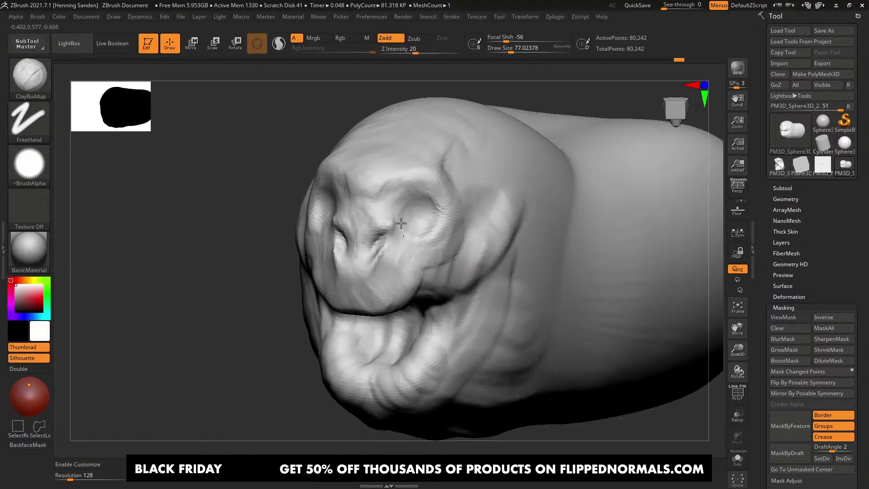
drag(390, 212, 391, 246)
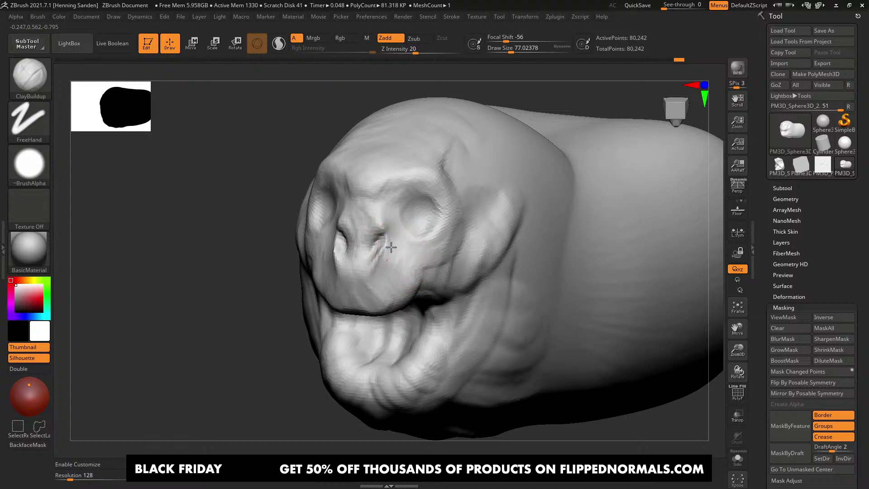
Step: Adjust the nose and brow profile with the Move brush, enlarging the draw size to about 116
mouse_move(366, 283)
shift+right_down()
mouse_move(368, 257)
mouse_move(386, 262)
mouse_move(398, 249)
mouse_move(393, 238)
shift+right_up()
key(b)
key(m)
key(v)
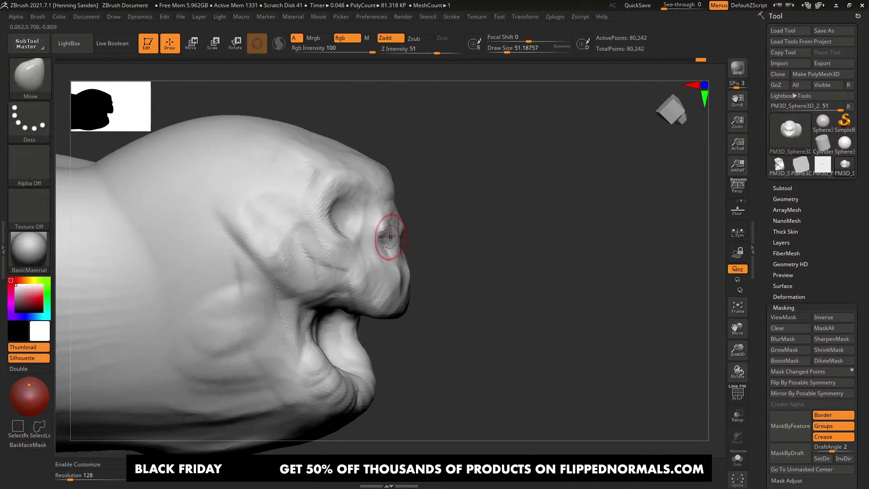
key(s)
mouse_move(388, 235)
mouse_down()
mouse_move(395, 235)
mouse_move(388, 209)
mouse_up()
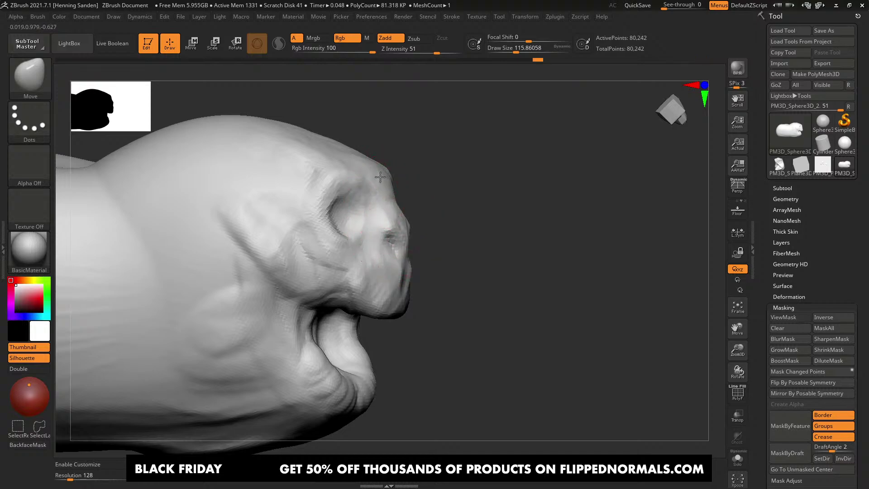
mouse_move(388, 173)
right_down()
mouse_move(370, 174)
mouse_move(409, 180)
mouse_move(366, 299)
mouse_move(387, 295)
right_up()
key(e)
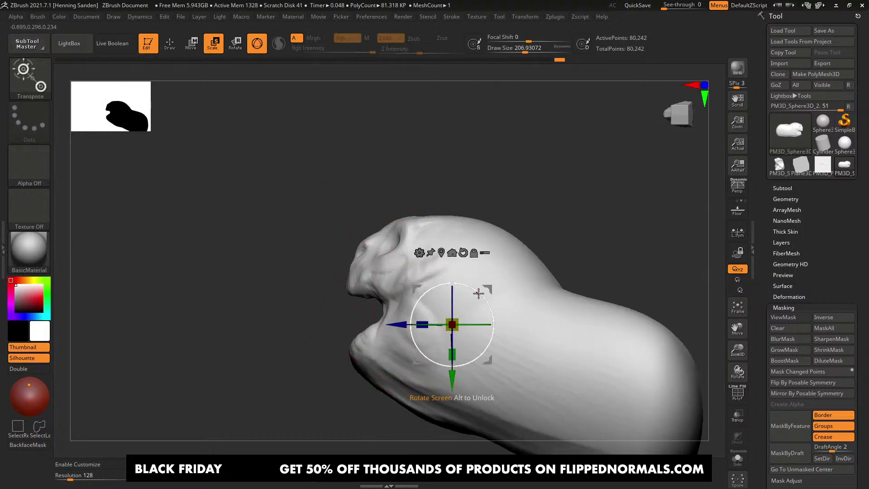
drag(478, 293, 478, 284)
key(q)
Step: Build up a broad skin fold down the side of the neck and throat with ClayBuildup at a draw size of about 97
right_drag(410, 318, 457, 273)
key(b)
key(c)
key(b)
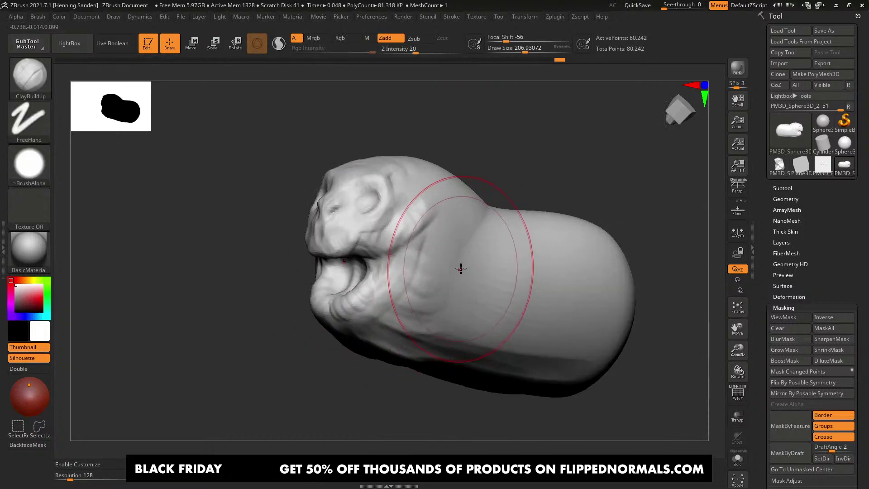
key(s)
drag(471, 268, 459, 268)
right_drag(458, 268, 466, 251)
mouse_move(472, 235)
mouse_down()
mouse_move(466, 326)
mouse_move(398, 341)
mouse_up()
right_drag(397, 345, 410, 314)
mouse_move(407, 333)
mouse_down()
mouse_move(379, 353)
mouse_move(414, 369)
mouse_move(460, 344)
mouse_move(418, 351)
mouse_move(372, 341)
mouse_up()
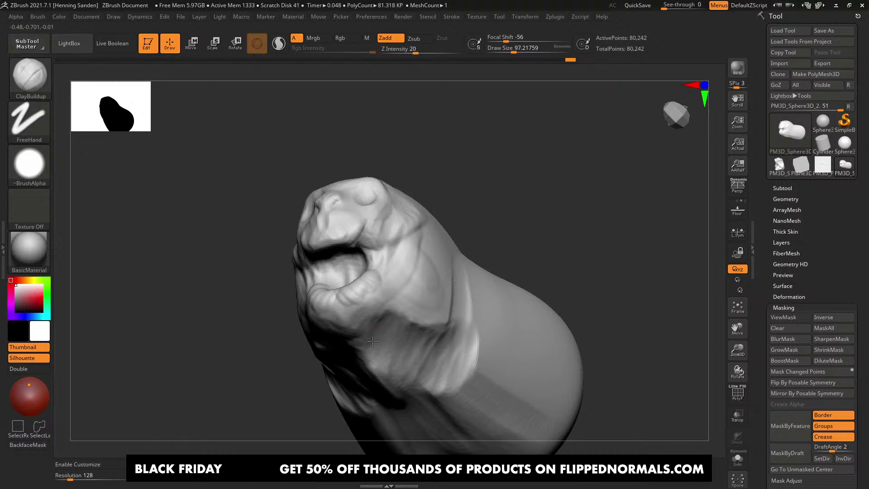
Step: Fill out the jaw corner and the underside of the chin with ClayBuildup at a draw size of about 116
drag(340, 301, 319, 315)
right_drag(344, 333, 409, 312)
key(s)
drag(462, 306, 426, 317)
right_drag(435, 323, 419, 321)
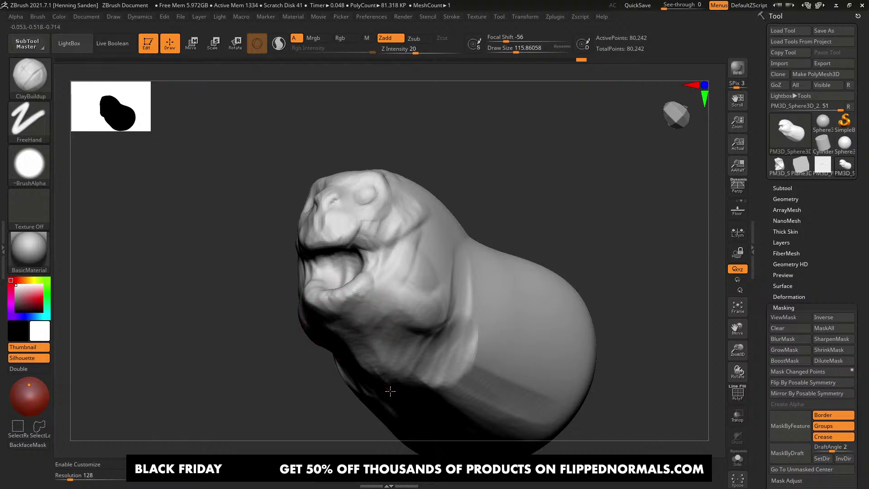
mouse_move(390, 391)
right_down()
mouse_move(441, 290)
mouse_move(422, 276)
right_up()
key(bracketleft)
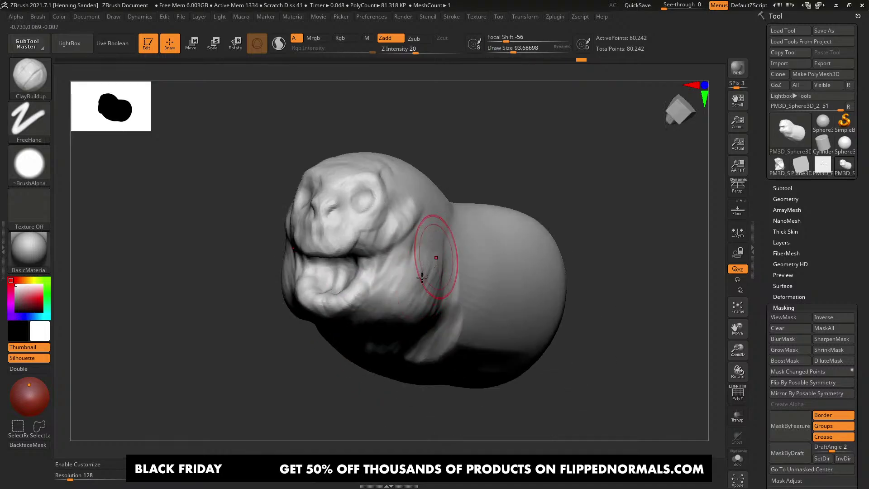
Step: Reshape the jowl and throat fold behind the mouth with the Move brush
right_drag(405, 245, 421, 268)
key(b)
key(m)
key(v)
key(bracketright)
drag(422, 294, 405, 291)
right_drag(404, 291, 421, 290)
drag(417, 291, 409, 291)
mouse_move(409, 290)
right_down()
mouse_move(401, 291)
mouse_move(410, 283)
right_up()
Step: Crease the throat folds with DamStandard at a draw size of about 116 and build up the jowl with ClayBuildup at 112
key(b)
key(d)
key(s)
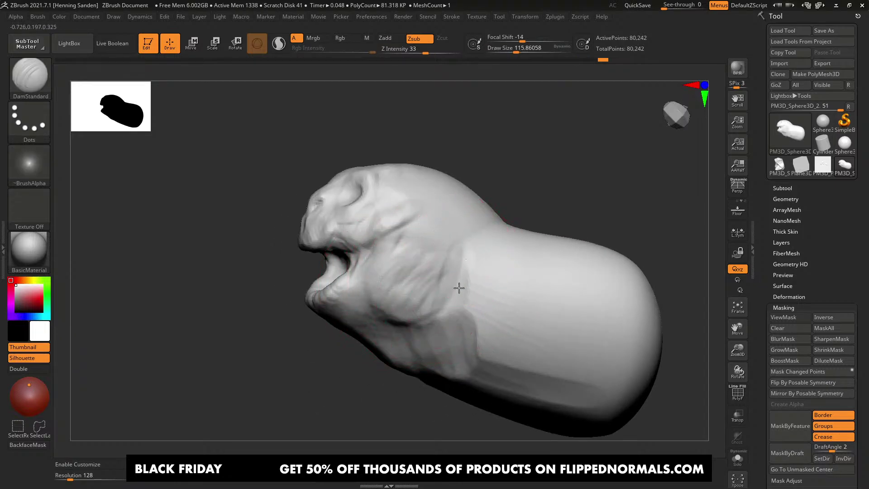
mouse_move(352, 292)
right_down()
mouse_move(385, 326)
mouse_move(362, 324)
mouse_move(343, 292)
right_up()
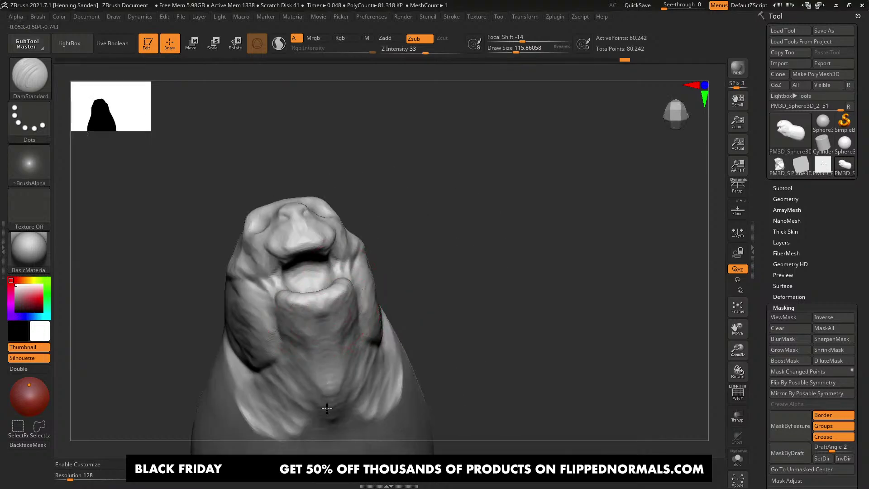
right_drag(326, 408, 309, 319)
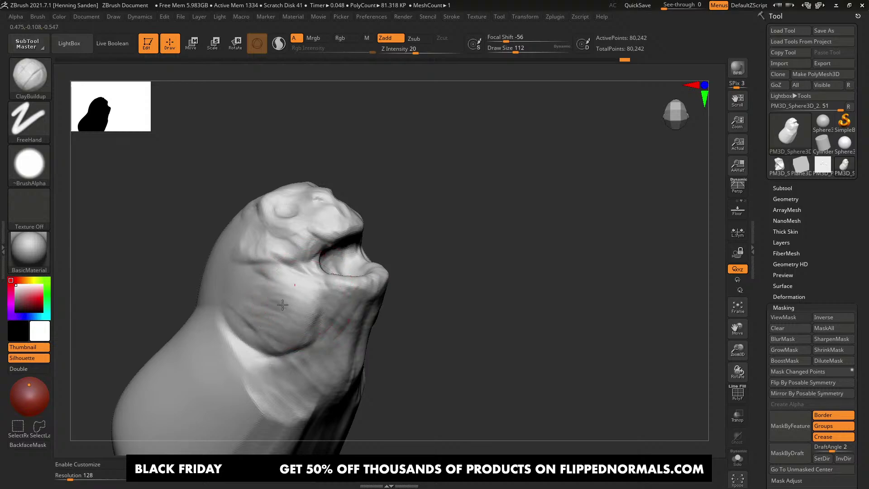
mouse_move(258, 302)
right_down()
mouse_move(144, 292)
mouse_move(172, 287)
right_up()
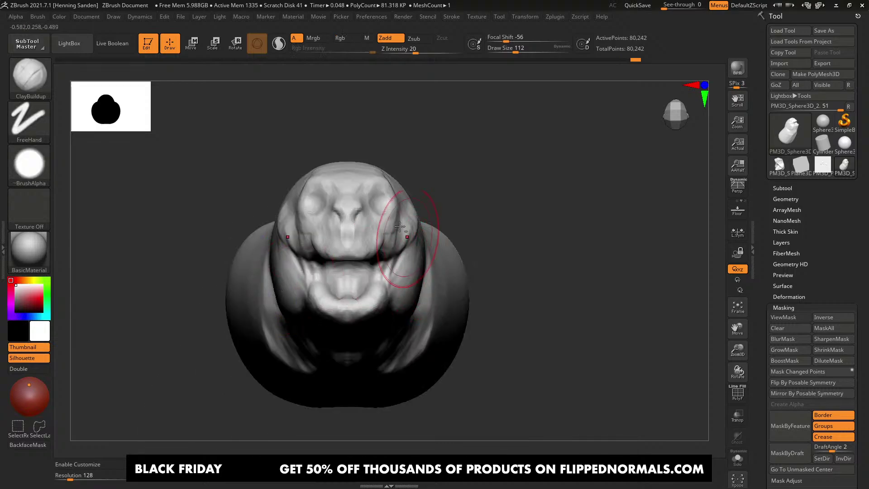
Step: Reshape the corner of the mouth and the upper lip with the Move brush at a draw size of about 124
mouse_move(400, 226)
alt+right_down()
mouse_move(374, 219)
mouse_move(399, 239)
mouse_move(392, 219)
alt+right_up()
key(s)
drag(392, 219, 391, 216)
key(s)
right_drag(395, 211, 364, 294)
key(b)
key(m)
key(v)
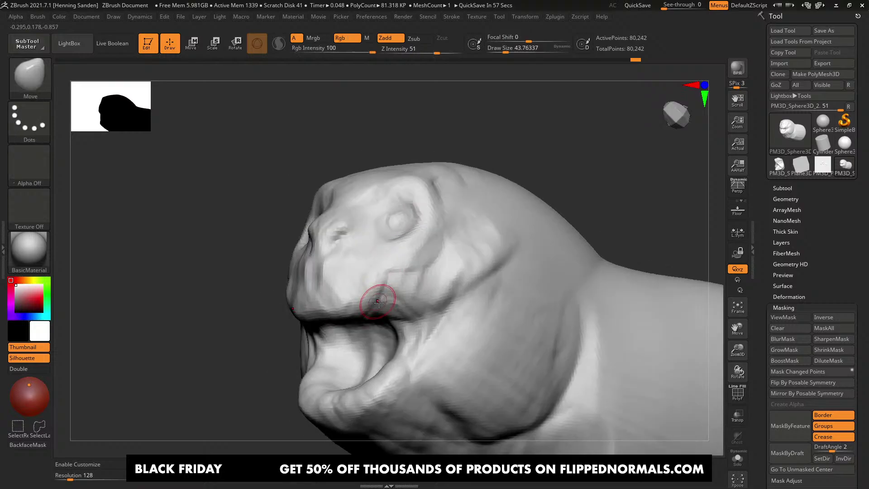
right_drag(396, 331, 384, 342)
key(s)
drag(381, 344, 369, 350)
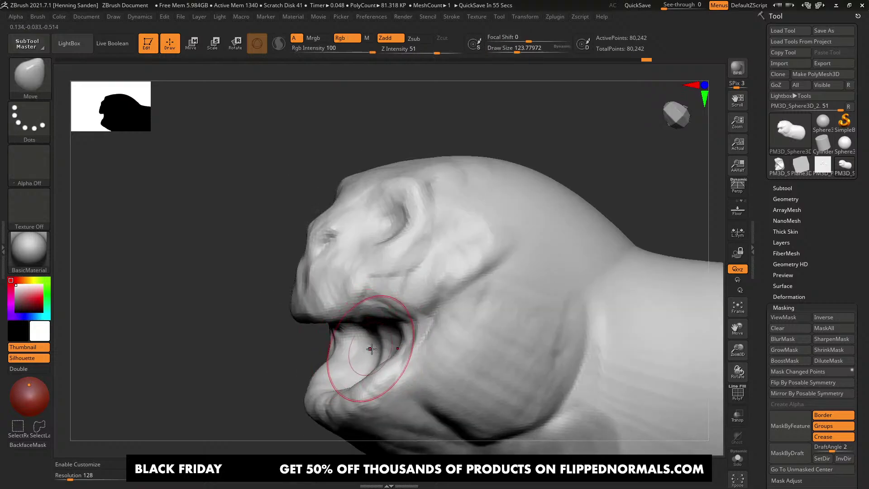
right_drag(370, 351, 376, 348)
mouse_move(377, 349)
mouse_down()
mouse_move(369, 340)
mouse_move(381, 302)
mouse_up()
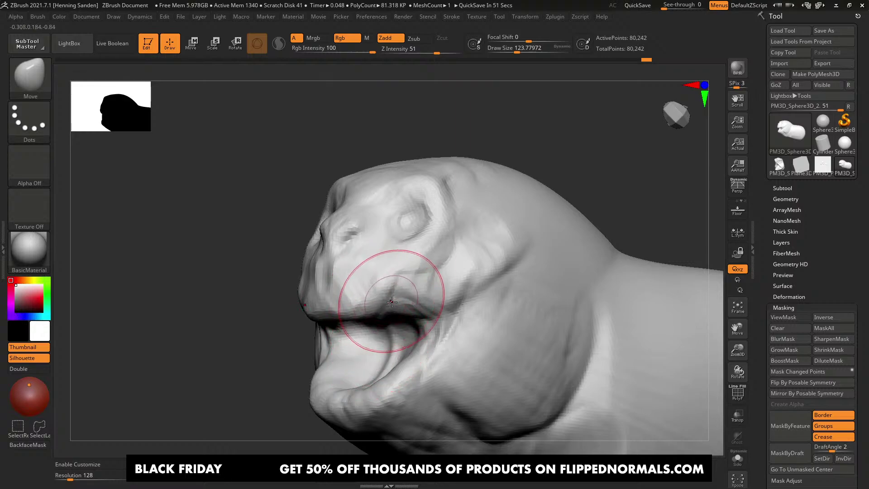
Step: Smooth the jowl behind the mouth and set the Move brush's draw size to about 90
mouse_move(445, 283)
alt+right_down()
mouse_move(432, 270)
mouse_move(417, 274)
mouse_move(434, 249)
alt+right_up()
shift+drag(463, 272, 451, 282)
key([)
key([)
key([)
key([)
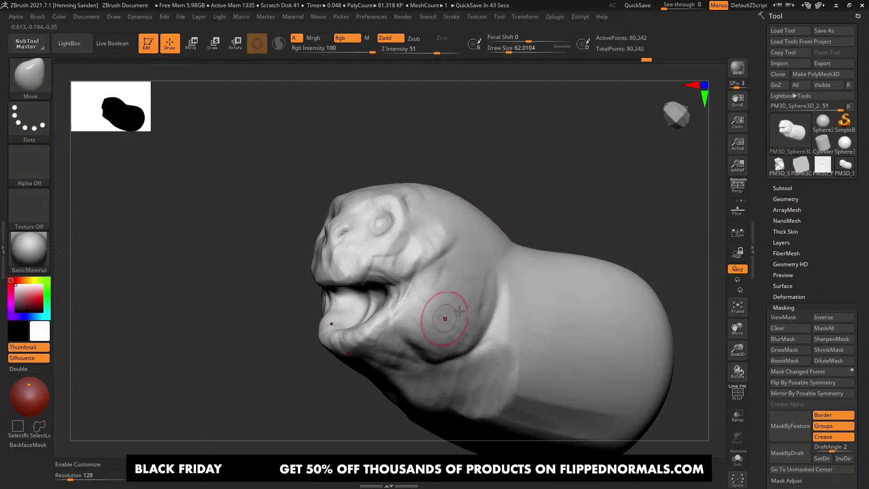
mouse_move(460, 311)
right_down()
mouse_move(464, 287)
mouse_move(460, 306)
right_up()
right_drag(385, 267, 406, 275)
key(s)
drag(428, 272, 439, 269)
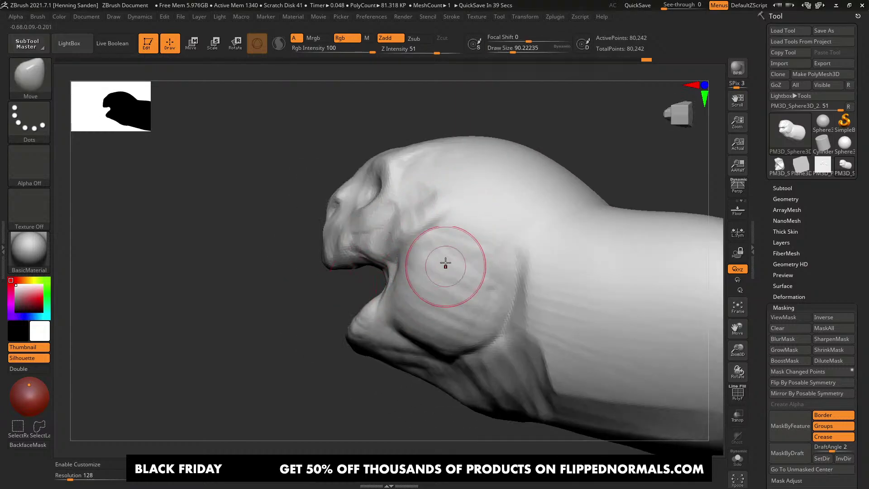
Step: Mask the snout and turn it into its own polygroup, checking it in isolation with the polyframe shown
key(shift+f)
key(shift+f)
ctrl+drag(297, 300, 381, 172)
key(ctrl+z)
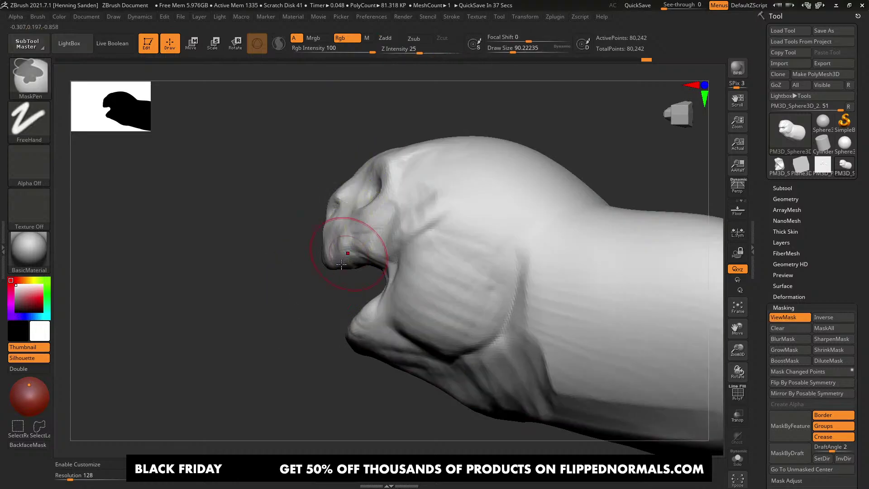
key(shift+f)
ctrl+shift+click(346, 259)
mouse_move(346, 259)
right_down()
mouse_move(388, 278)
mouse_move(366, 265)
right_up()
ctrl+shift+click(425, 260)
Step: Mask the jowl at a draw size of about 56 and turn it into a separate polygroup
key(s)
drag(446, 269, 433, 270)
mouse_move(455, 252)
ctrl+mouse_down()
mouse_move(441, 281)
mouse_move(450, 307)
mouse_move(430, 319)
ctrl+mouse_up()
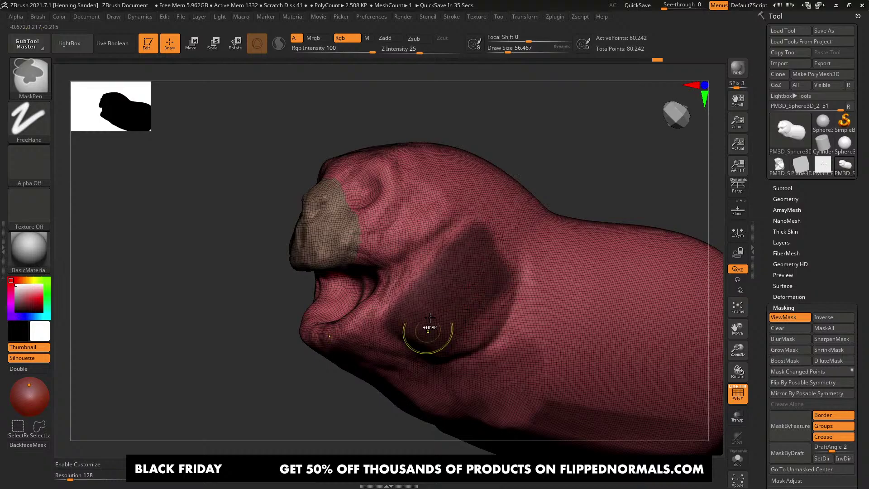
key(ctrl+w)
Step: Make a polygroup from a masked strip along the neck, isolate it and bring the whole mesh back
alt+right_drag(539, 262, 488, 246)
ctrl+drag(519, 252, 491, 351)
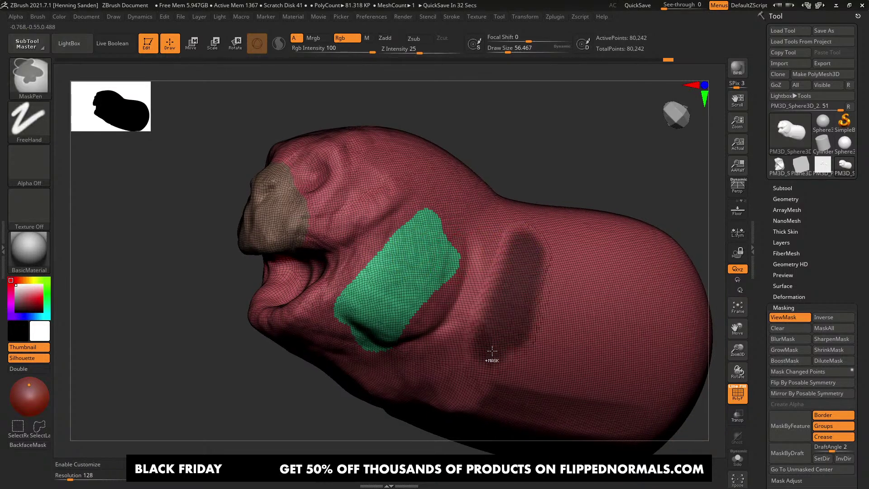
key(ctrl+w)
ctrl+shift+click(514, 299)
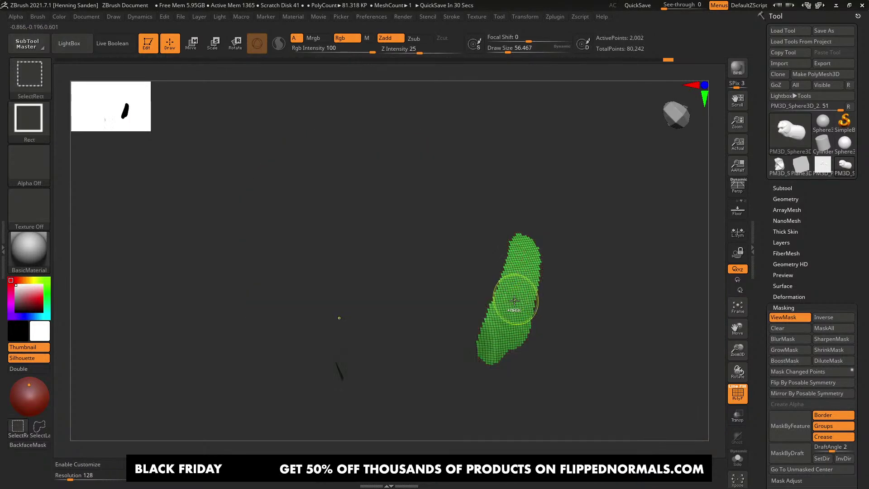
ctrl+shift+click(482, 263)
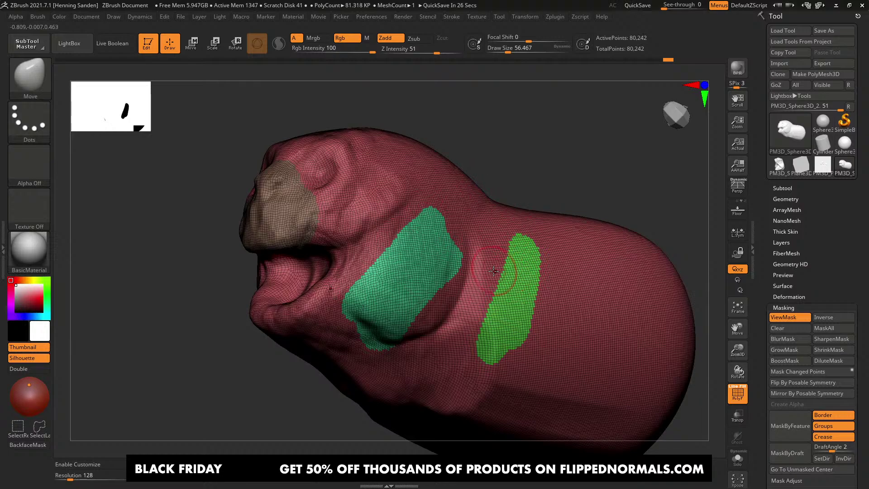
Step: Undo the polygroups and masks on the neck, jowl and snout, and hide the polyframe
ctrl+right_drag(495, 279, 495, 275)
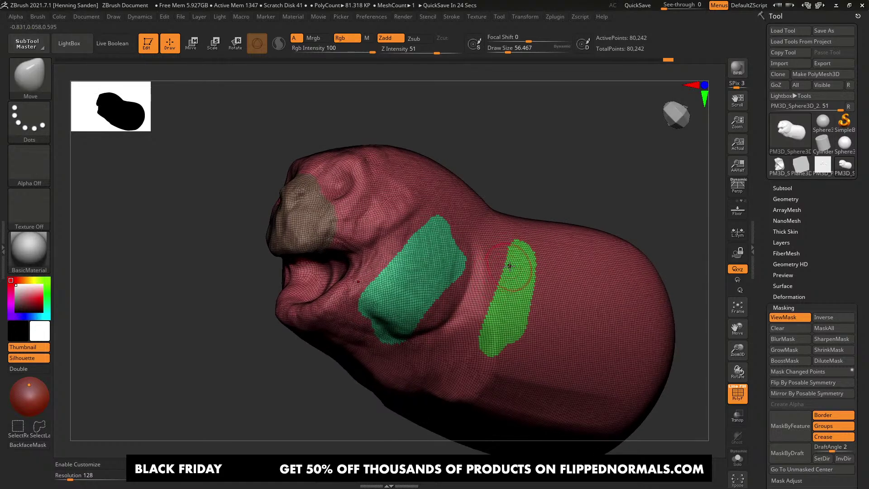
ctrl+drag(547, 186, 558, 198)
key(ctrl+z)
key(ctrl+z)
key(ctrl+z)
key(ctrl+z)
key(ctrl+z)
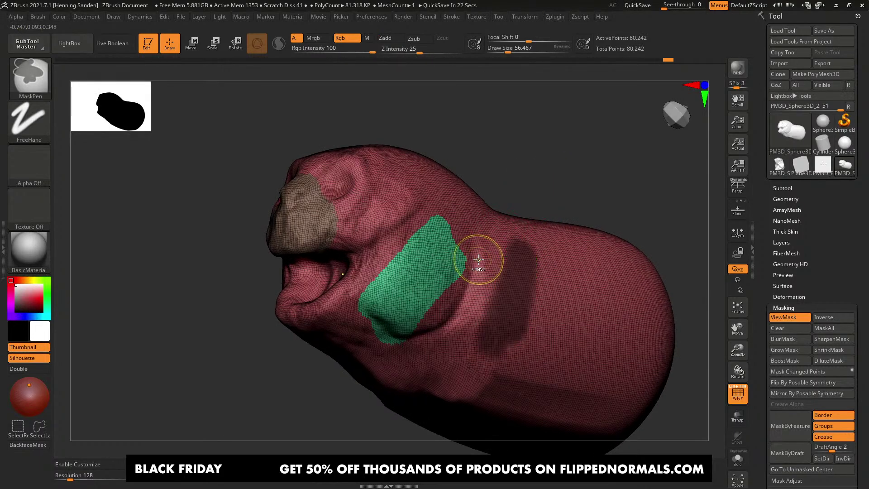
key(ctrl+z)
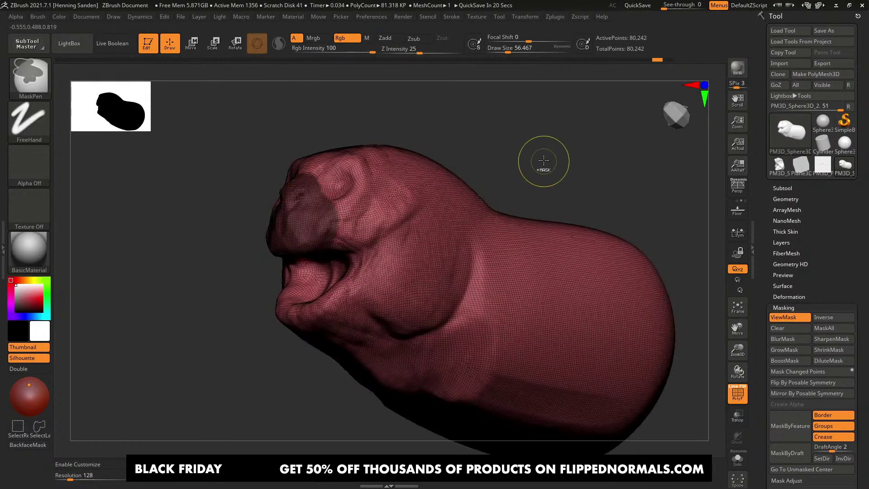
key(ctrl+z)
right_drag(405, 261, 453, 270)
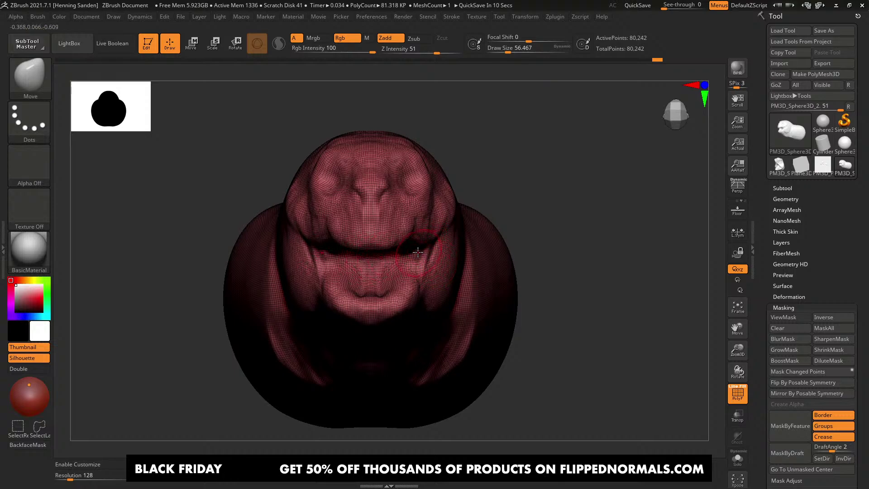
mouse_move(428, 247)
right_down()
mouse_move(408, 248)
mouse_move(379, 230)
mouse_move(383, 242)
mouse_move(404, 246)
right_up()
key(shift+f)
Step: Reshape the cheek and jowl with the Move brush at draw sizes of about 192 and 299
key(s)
drag(397, 232, 428, 246)
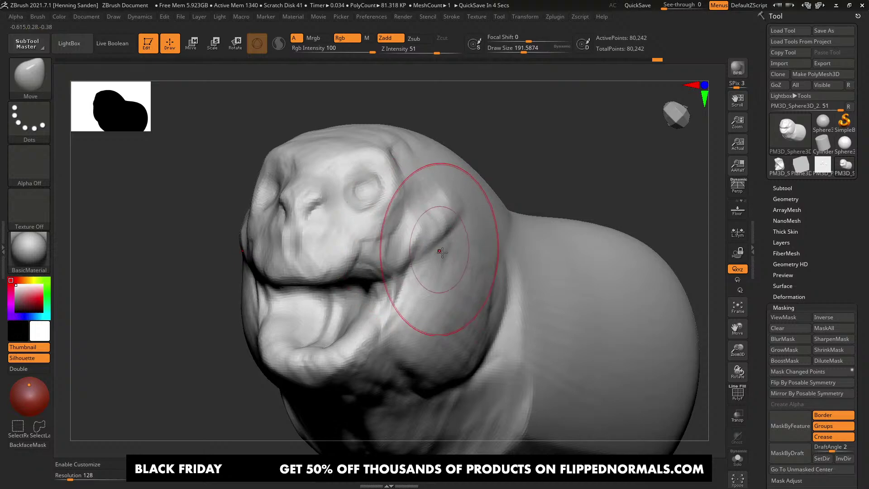
right_drag(441, 249, 462, 251)
drag(439, 260, 447, 267)
ctrl+right_drag(446, 267, 444, 284)
key(s)
drag(445, 285, 466, 292)
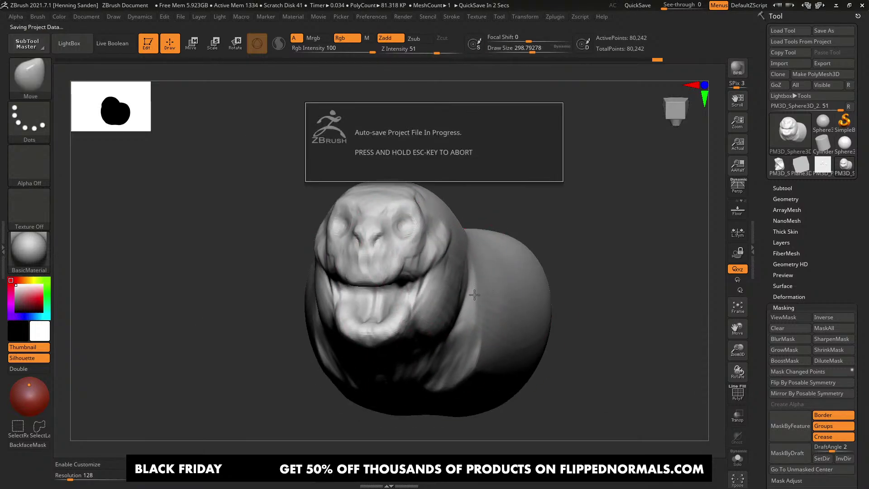
mouse_move(498, 287)
right_down()
mouse_move(475, 288)
mouse_move(448, 313)
right_up()
drag(449, 313, 469, 308)
Step: Crease the lower edge of the jowl and the throat folds with DamStandard at draw sizes of about 56 and 108
mouse_move(469, 308)
right_down()
mouse_move(416, 320)
mouse_move(407, 274)
right_up()
key(s)
drag(404, 272, 381, 268)
key(b)
key(d)
key(s)
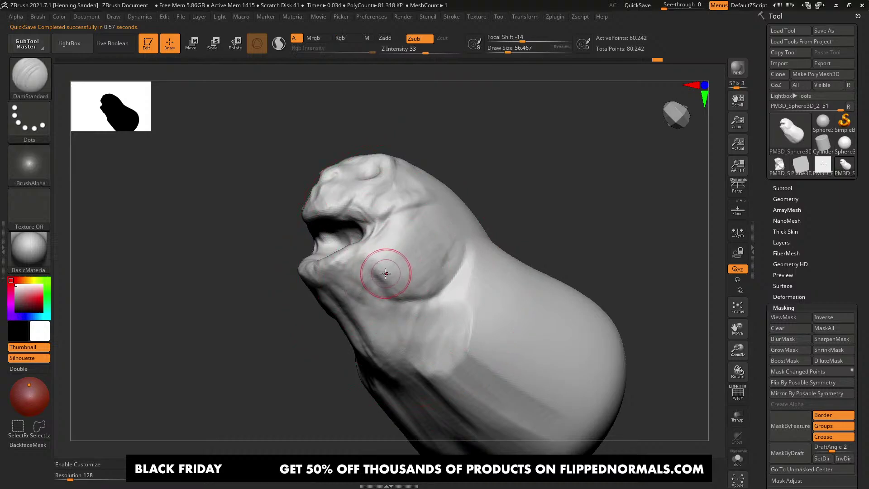
mouse_move(406, 303)
mouse_down()
mouse_move(379, 281)
mouse_move(384, 335)
mouse_move(399, 334)
mouse_up()
key(s)
right_drag(406, 351, 396, 324)
mouse_move(380, 314)
mouse_down()
mouse_move(411, 357)
mouse_move(450, 372)
mouse_up()
drag(422, 343, 463, 407)
mouse_move(435, 385)
ctrl+right_down()
mouse_move(403, 339)
mouse_move(443, 352)
mouse_move(430, 358)
ctrl+right_up()
ctrl+right_drag(430, 326, 432, 358)
right_drag(457, 290, 656, 149)
Step: Load a fresh Sphere3D and convert it to a PolyMesh3D for a new creature head
click(826, 123)
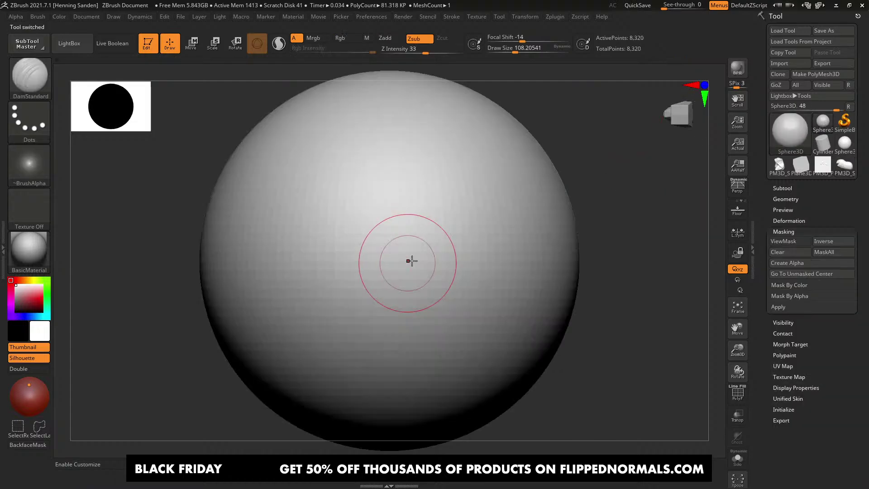
click(834, 78)
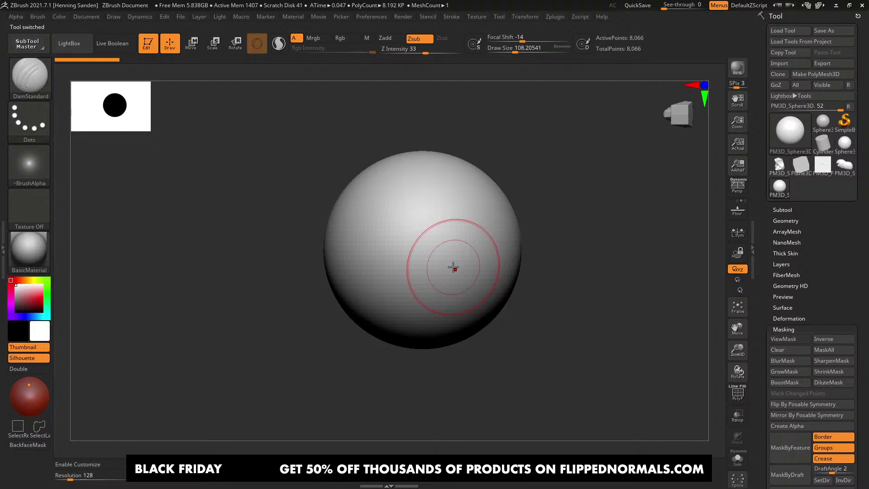
drag(262, 277, 363, 219)
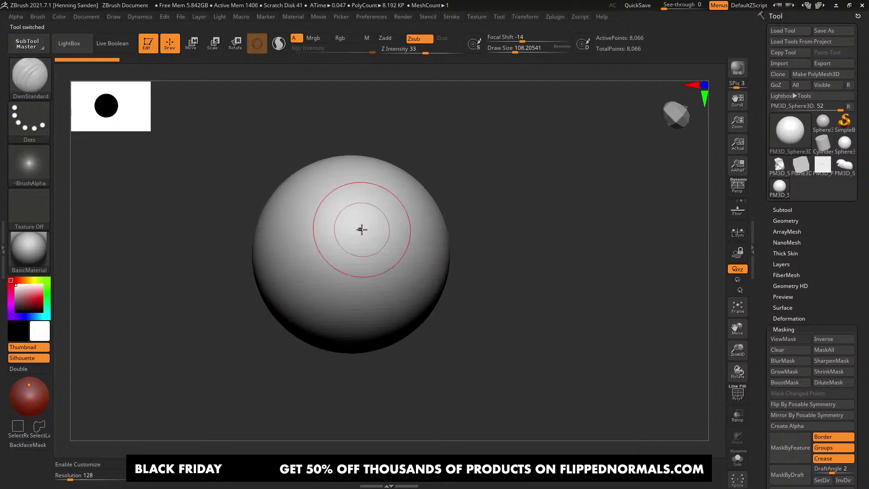
shift+right_drag(333, 215, 351, 252)
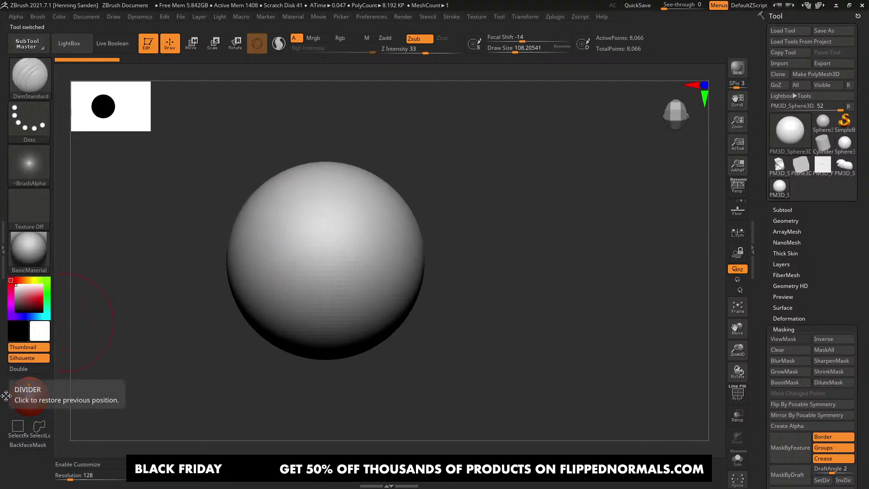
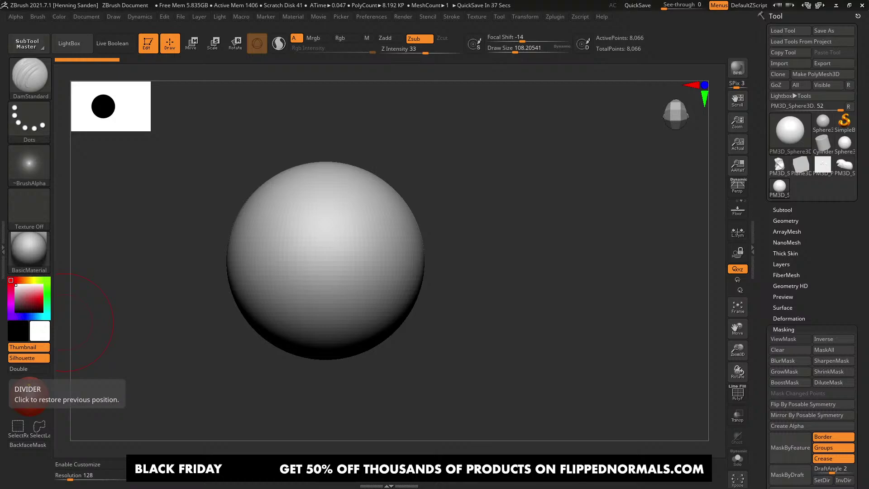
alt+right_drag(331, 254, 398, 249)
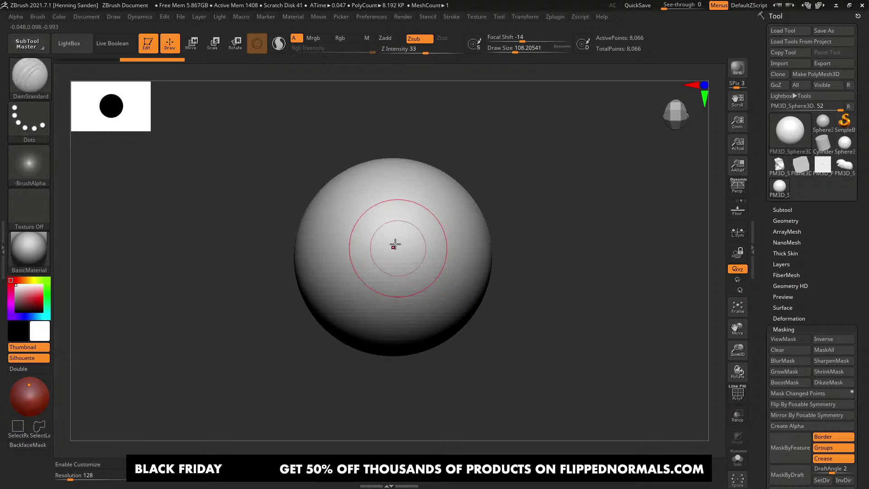
drag(425, 265, 380, 273)
key(ctrl+z)
drag(404, 234, 384, 270)
key(ctrl+z)
Step: Cut grooves down the front centre of the sphere with DamStandard at a draw size of about 108
alt+right_drag(424, 231, 393, 233)
mouse_move(393, 234)
mouse_down()
mouse_move(372, 271)
mouse_move(330, 274)
mouse_move(320, 285)
mouse_move(393, 297)
mouse_up()
mouse_move(393, 264)
mouse_down()
mouse_move(378, 274)
mouse_move(390, 282)
mouse_move(376, 272)
mouse_move(347, 282)
mouse_move(391, 267)
mouse_move(368, 291)
mouse_move(389, 278)
mouse_move(376, 277)
mouse_move(388, 281)
mouse_up()
Step: Carve a wide mouth opening across the front of the sphere with ClayBuildup at a draw size of about 83
key(b)
key(c)
key(b)
key(bracketleft)
mouse_move(388, 281)
right_down()
mouse_move(403, 273)
mouse_move(398, 267)
right_up()
mouse_move(334, 214)
alt+mouse_down()
mouse_move(339, 223)
mouse_move(324, 219)
mouse_move(318, 236)
mouse_move(311, 227)
mouse_move(320, 237)
alt+mouse_up()
key(ctrl+z)
mouse_move(418, 249)
right_down()
mouse_move(382, 229)
mouse_move(367, 251)
right_up()
alt+drag(348, 259, 305, 268)
right_drag(362, 329, 367, 312)
key(bracketright)
mouse_move(383, 313)
alt+mouse_down()
mouse_move(357, 313)
mouse_move(394, 314)
alt+mouse_up()
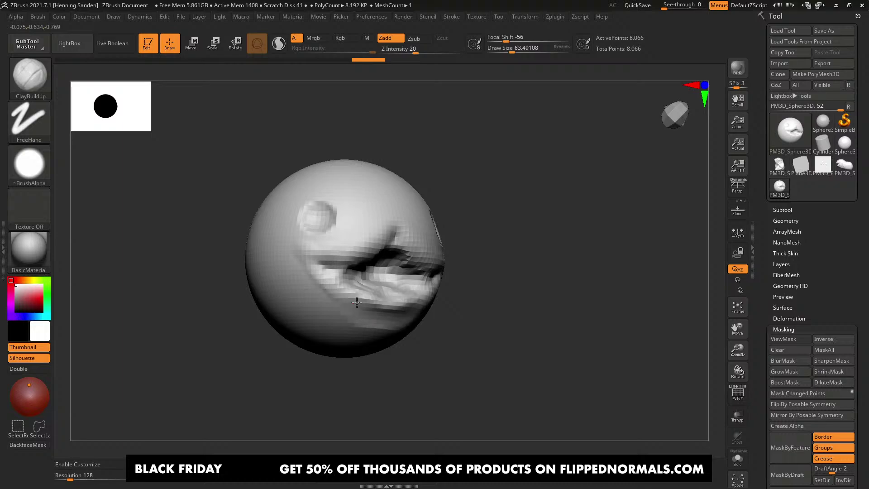
Step: Build up the chin below the mouth and rework the eye area with ClayBuildup at a draw size of about 83
alt+right_drag(374, 317, 397, 313)
right_drag(397, 313, 400, 297)
mouse_move(410, 312)
mouse_down()
mouse_move(384, 312)
mouse_move(405, 319)
mouse_up()
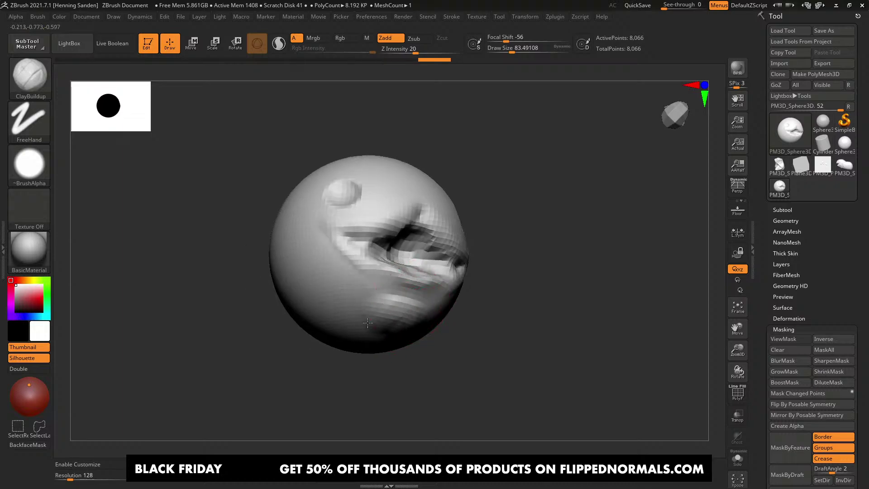
mouse_move(517, 273)
right_down()
mouse_move(448, 294)
mouse_move(498, 262)
mouse_move(494, 194)
right_up()
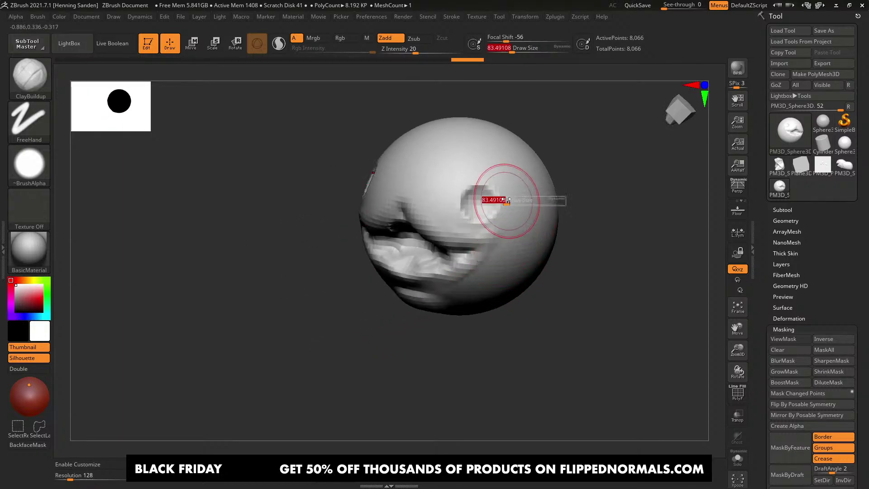
key(bracketleft)
key(bracketright)
drag(470, 188, 443, 197)
Step: Reshape the sides of the face and the front profile with the Move brush at draw sizes from about 104 to 324
alt+right_drag(520, 192, 509, 208)
mouse_move(509, 209)
right_down()
mouse_move(479, 216)
mouse_move(476, 242)
mouse_move(459, 244)
mouse_move(477, 236)
mouse_move(467, 256)
right_up()
key(b)
key(m)
key(v)
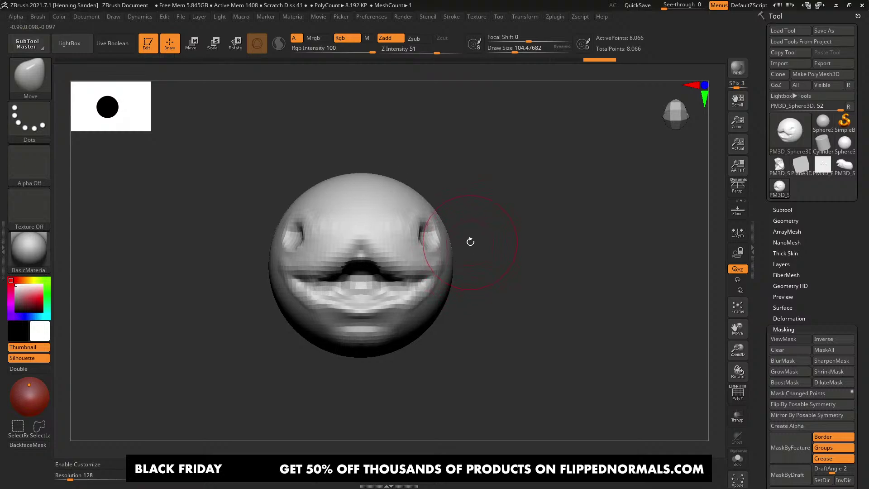
mouse_move(464, 241)
alt+mouse_down()
mouse_move(460, 234)
mouse_move(461, 275)
mouse_move(448, 233)
alt+mouse_up()
key(s)
drag(437, 233, 428, 229)
right_drag(431, 229, 353, 230)
key(s)
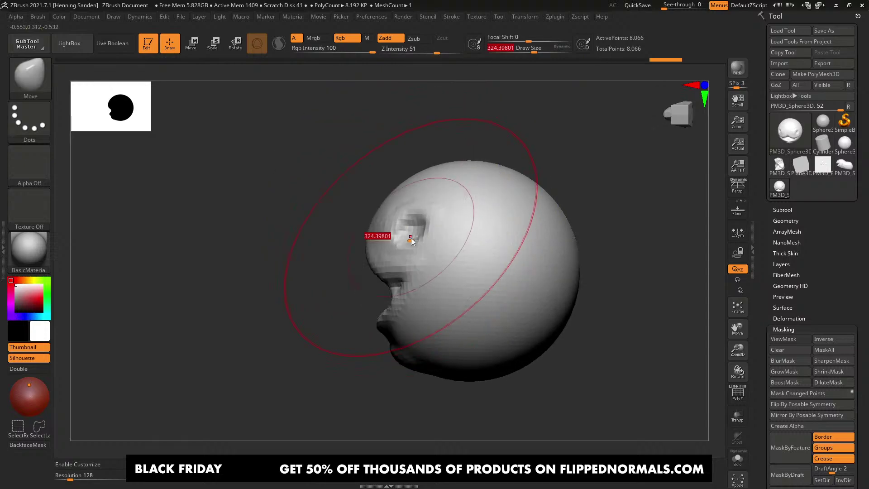
drag(411, 237, 404, 236)
drag(404, 236, 398, 234)
Step: Pull the mouth and its corner into shape with the Move brush at a draw size of about 182
right_drag(399, 234, 428, 236)
key(s)
right_drag(390, 271, 365, 285)
key(s)
drag(370, 289, 400, 285)
key(s)
right_drag(432, 276, 427, 272)
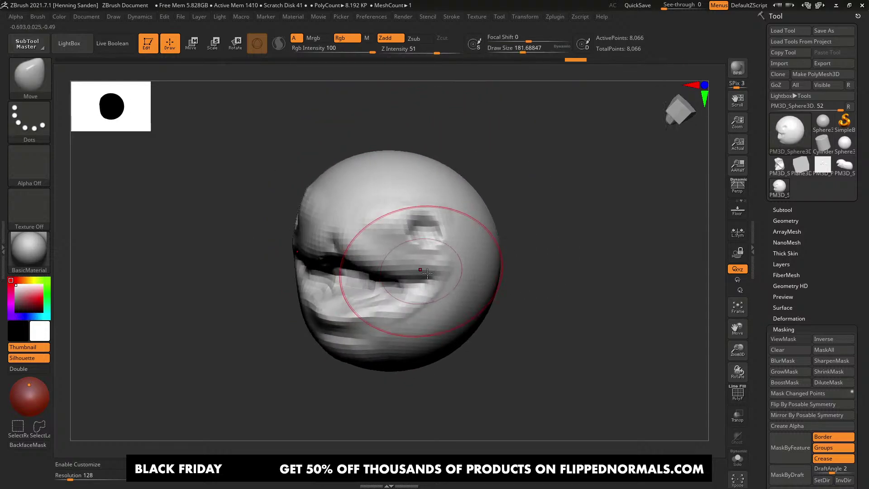
drag(437, 276, 435, 273)
Step: Refine the mouth corner and the area below the eye with the Move brush at a draw size of about 136
right_drag(433, 272, 442, 269)
key(s)
drag(442, 270, 421, 275)
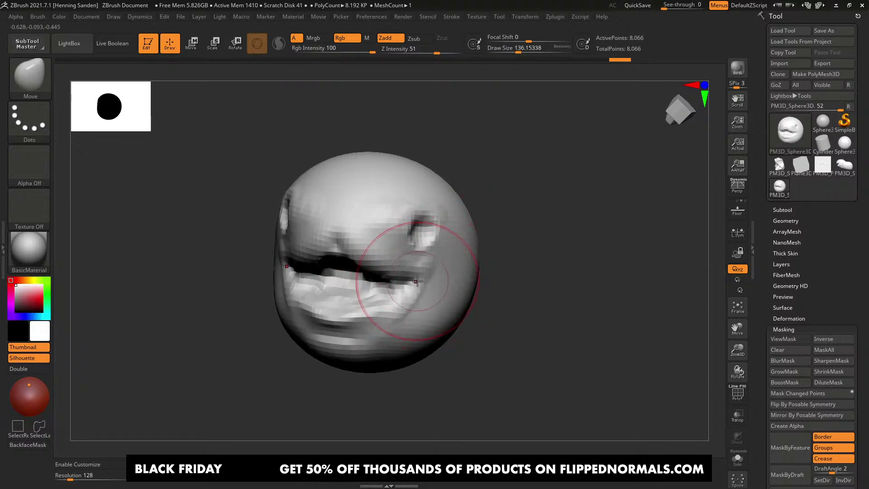
shift+right_drag(419, 276, 432, 256)
drag(430, 237, 427, 242)
Step: Reshape the lower jaw and cheek with the Move brush at draw sizes of about 74 and 158
mouse_move(428, 242)
right_down()
mouse_move(454, 320)
mouse_move(456, 278)
mouse_move(425, 309)
mouse_move(368, 310)
right_up()
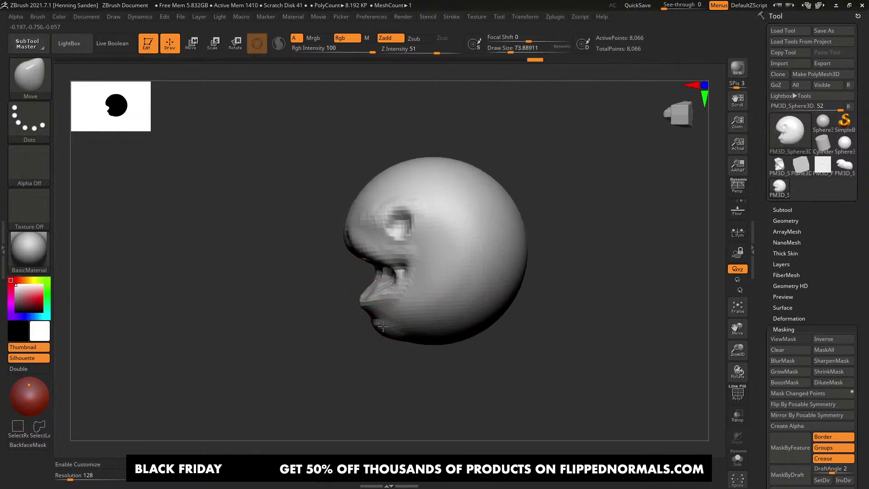
mouse_move(443, 316)
right_down()
mouse_move(455, 299)
mouse_move(436, 298)
right_up()
drag(436, 298, 448, 277)
mouse_move(455, 275)
right_down()
mouse_move(441, 274)
mouse_move(435, 295)
right_up()
key(s)
drag(435, 295, 439, 295)
drag(435, 301, 430, 299)
Step: Sculpt the back of the cheek and the underside of the jaw with ClayBuildup at draw sizes of about 65 and 112
right_drag(458, 282, 444, 277)
key(s)
drag(449, 277, 444, 277)
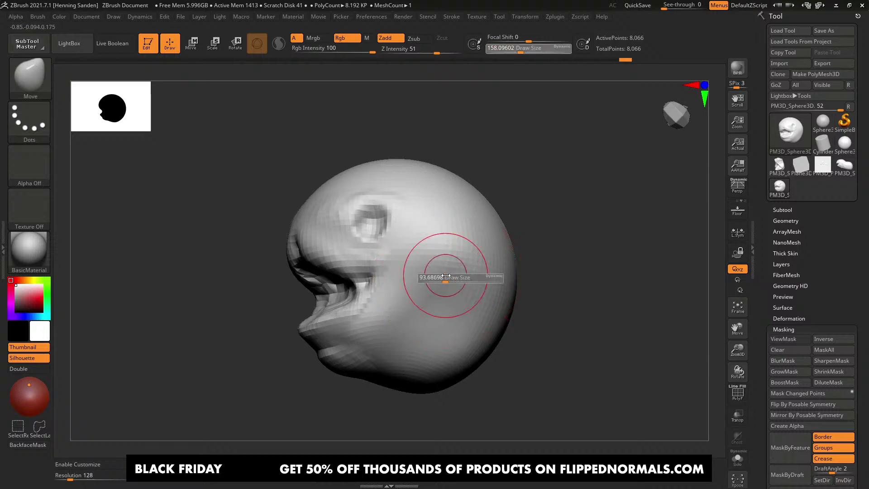
key(b)
key(c)
key(b)
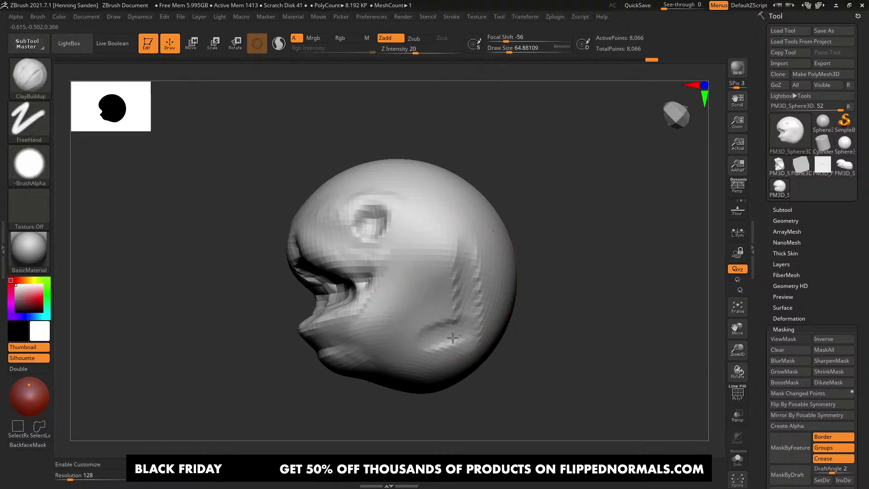
right_drag(463, 340, 468, 332)
key(s)
drag(468, 331, 405, 368)
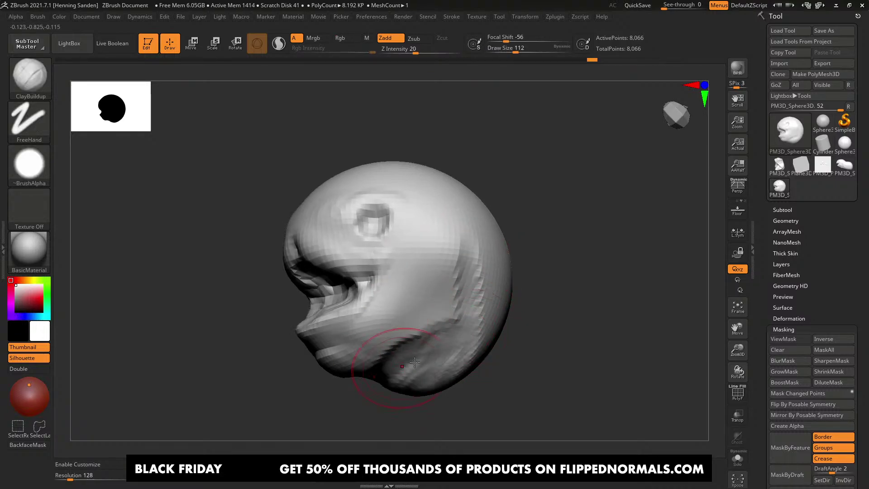
right_drag(445, 312, 451, 300)
drag(424, 271, 450, 301)
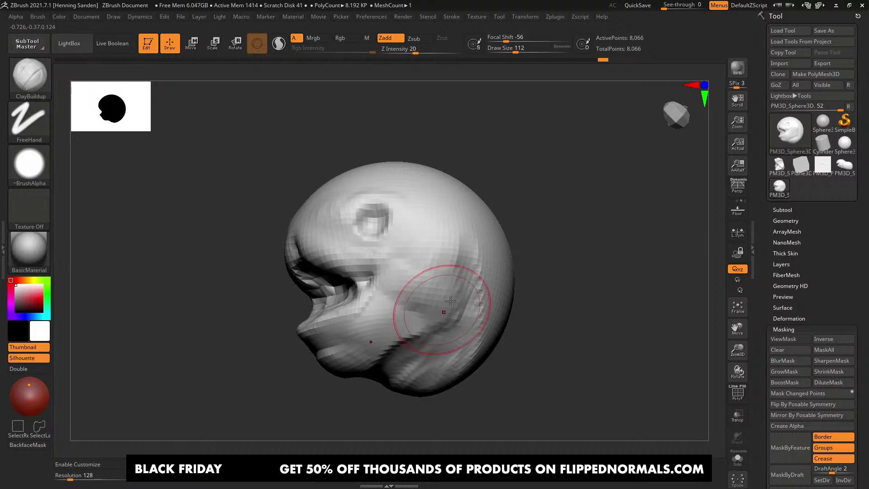
Step: Sculpt the temple and the side of the head behind the eye with ClayBuildup at a draw size of 112
mouse_move(388, 332)
ctrl+right_down()
mouse_move(406, 294)
mouse_move(416, 301)
mouse_move(418, 272)
ctrl+right_up()
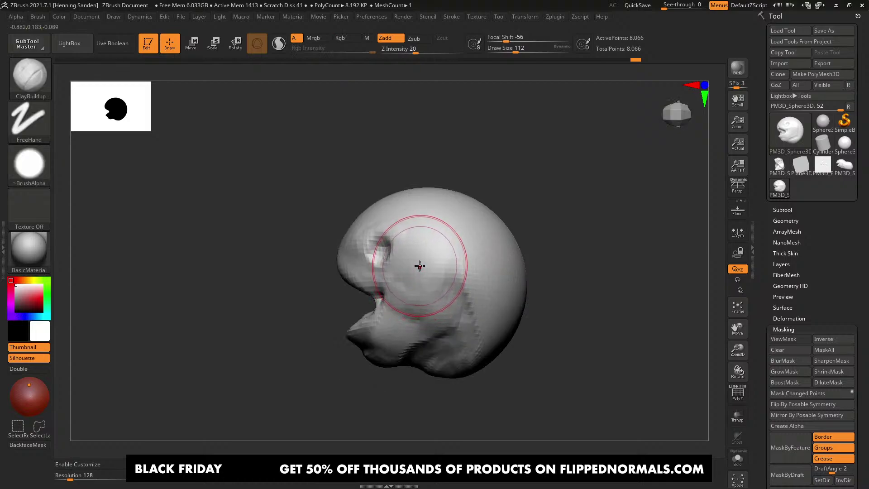
drag(420, 261, 426, 243)
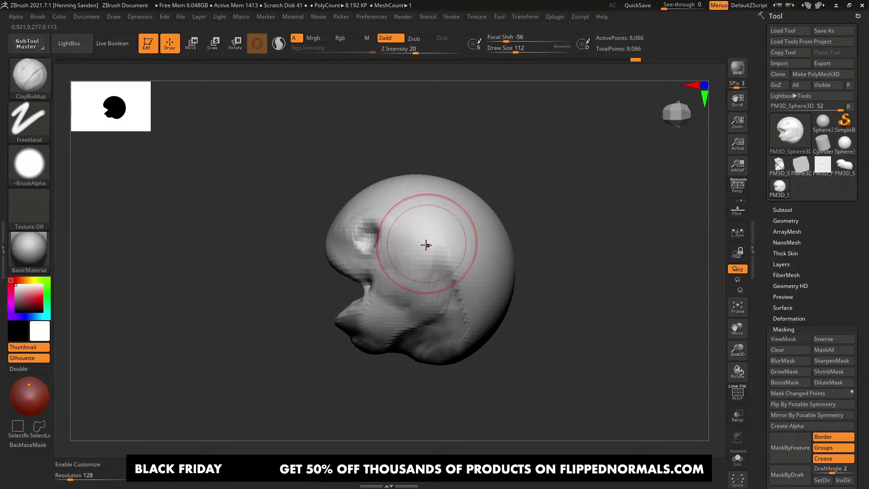
mouse_move(444, 234)
mouse_down()
mouse_move(452, 266)
mouse_move(458, 246)
mouse_move(454, 261)
mouse_up()
mouse_move(466, 289)
right_down()
mouse_move(466, 255)
mouse_move(474, 251)
right_up()
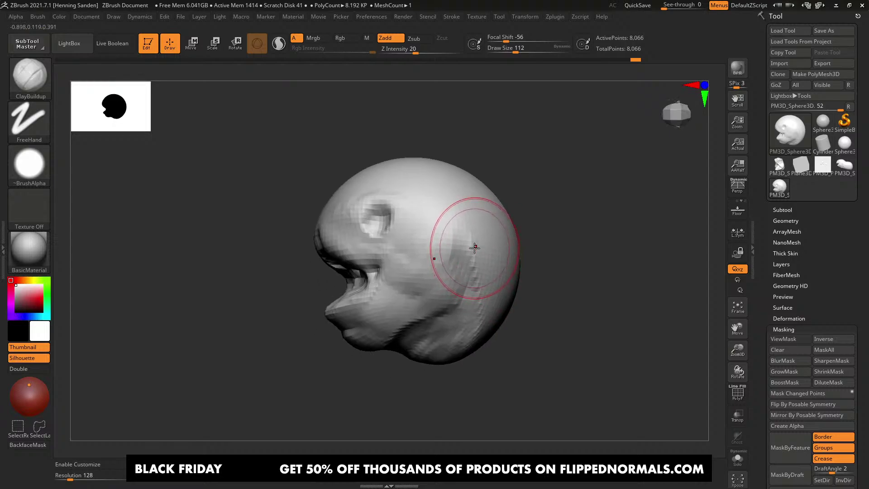
right_drag(470, 250, 478, 252)
Step: Rework the eye socket and its surroundings with ClayBuildup at draw sizes of about 46 and 68
ctrl+right_drag(477, 251, 466, 268)
key(s)
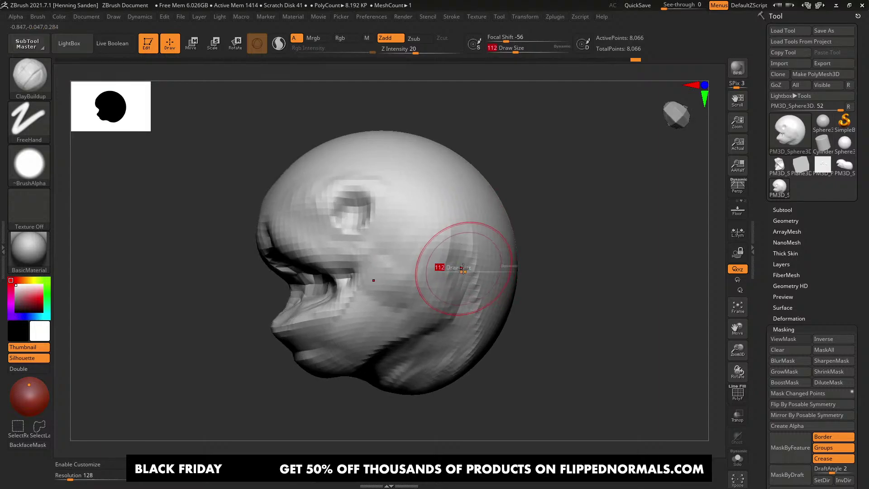
drag(466, 267, 445, 268)
right_drag(407, 260, 427, 257)
key(s)
drag(379, 227, 339, 219)
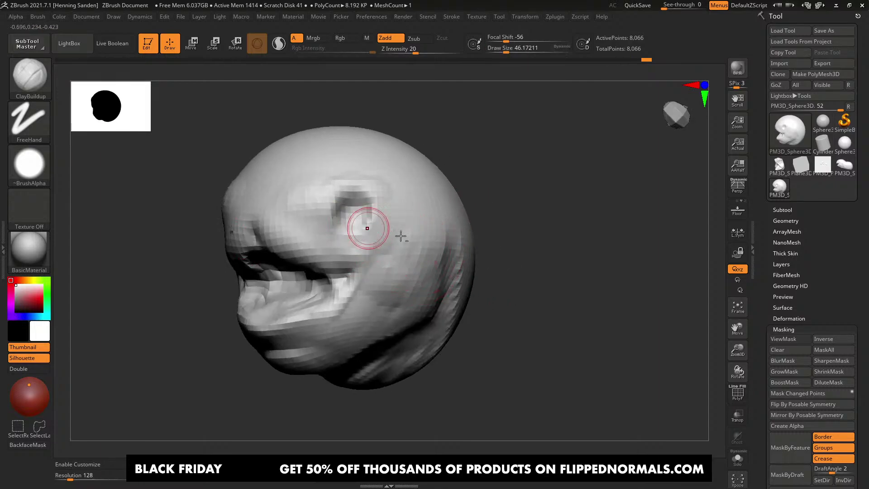
alt+right_drag(369, 229, 396, 238)
drag(388, 227, 346, 231)
key(bracketleft)
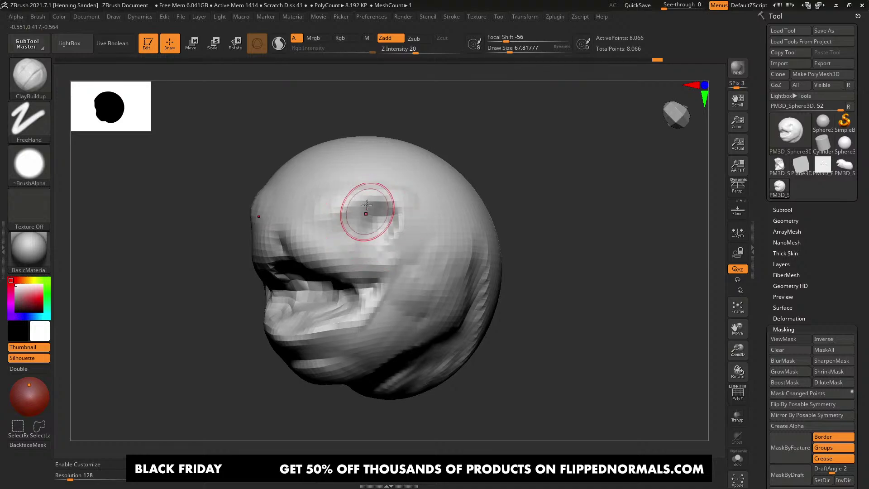
drag(323, 225, 320, 233)
Step: Reshape the profile of the snout with the Move brush at a draw size of about 140
mouse_move(337, 226)
ctrl+right_down()
mouse_move(355, 216)
mouse_move(367, 229)
mouse_move(401, 229)
mouse_move(378, 222)
mouse_move(388, 228)
ctrl+right_up()
key(b)
key(m)
key(v)
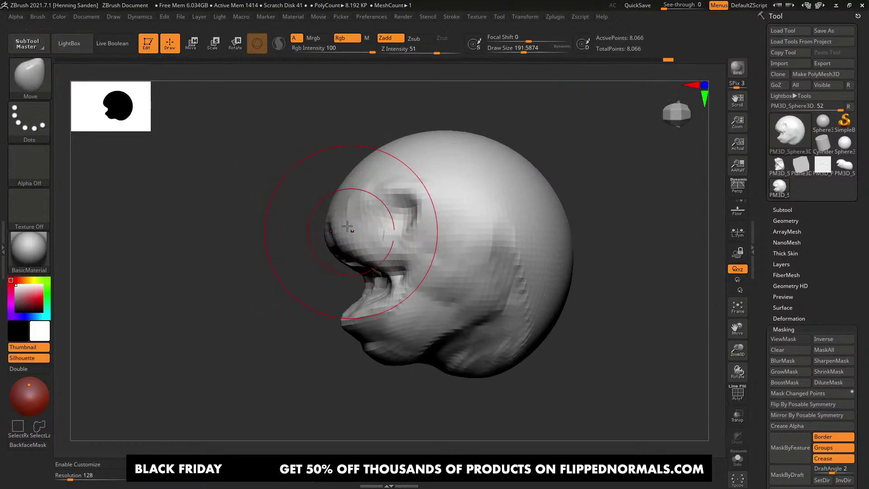
key(s)
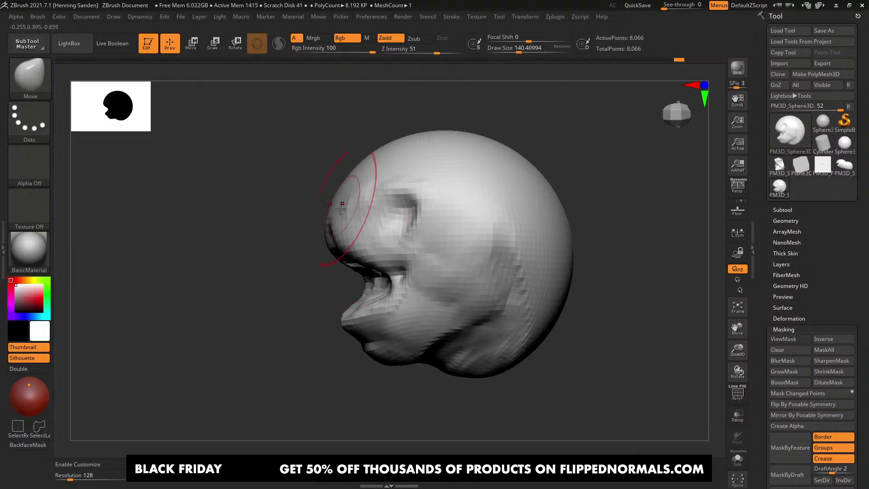
right_drag(337, 231, 368, 248)
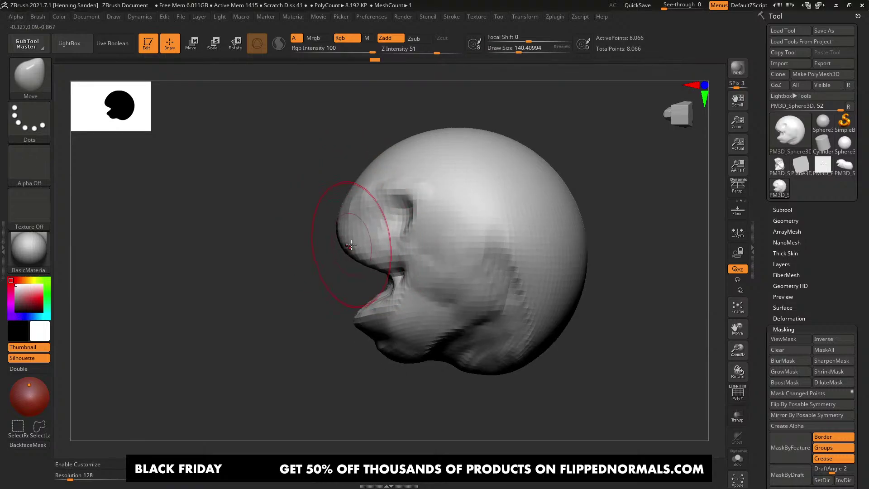
drag(351, 245, 356, 248)
Step: Pull the mouth corner and lower lip into shape with the Move brush, starting at a draw size of about 83
key(s)
drag(390, 280, 384, 283)
right_drag(357, 290, 402, 297)
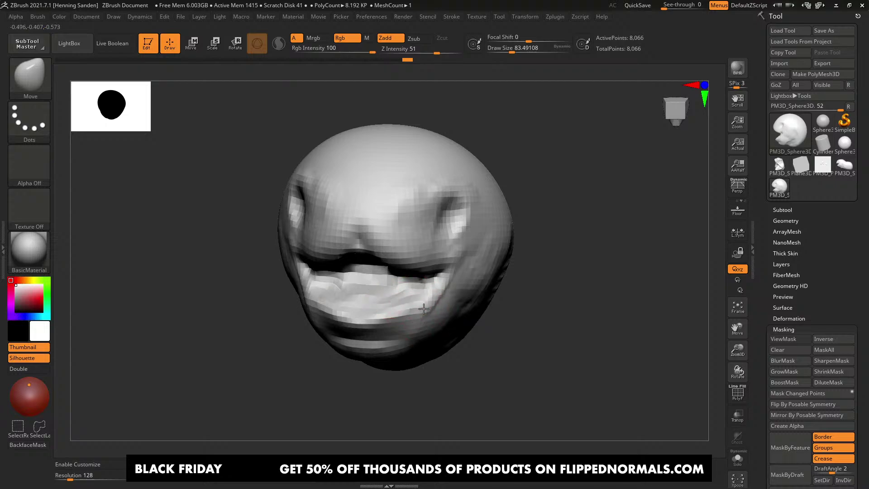
key(s)
drag(424, 310, 430, 309)
drag(427, 308, 420, 300)
right_drag(421, 300, 437, 305)
mouse_move(436, 304)
mouse_down()
mouse_move(424, 302)
mouse_move(426, 290)
mouse_up()
key(s)
drag(427, 291, 421, 294)
Step: Adjust the middle of the upper lip with the Move brush at a draw size of about 68 and smooth the side of the face
mouse_move(423, 295)
right_down()
mouse_move(392, 267)
mouse_move(411, 254)
right_up()
right_drag(371, 273, 392, 241)
key(s)
drag(387, 265, 379, 265)
shift+drag(466, 253, 454, 242)
right_drag(398, 262, 386, 313)
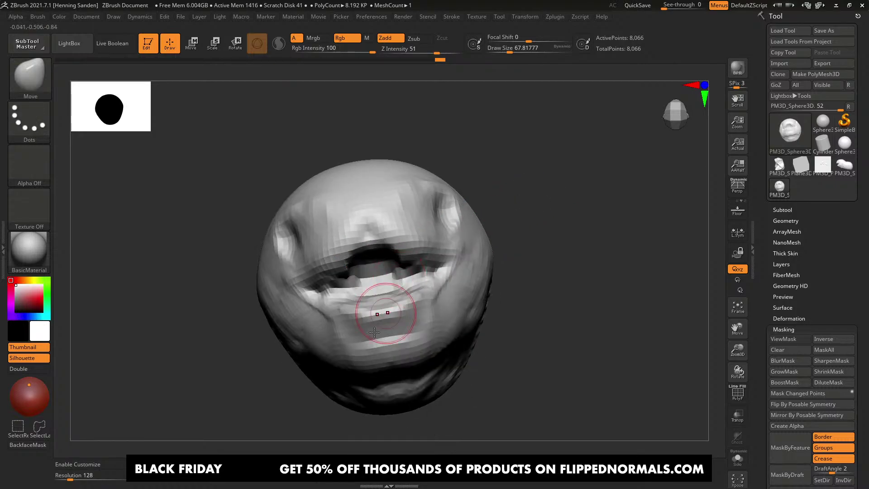
Step: Remesh the head with DynaMesh at resolution 128 and isolate the mouth interior with a mask
ctrl+drag(190, 417, 227, 396)
shift+right_drag(291, 353, 323, 333)
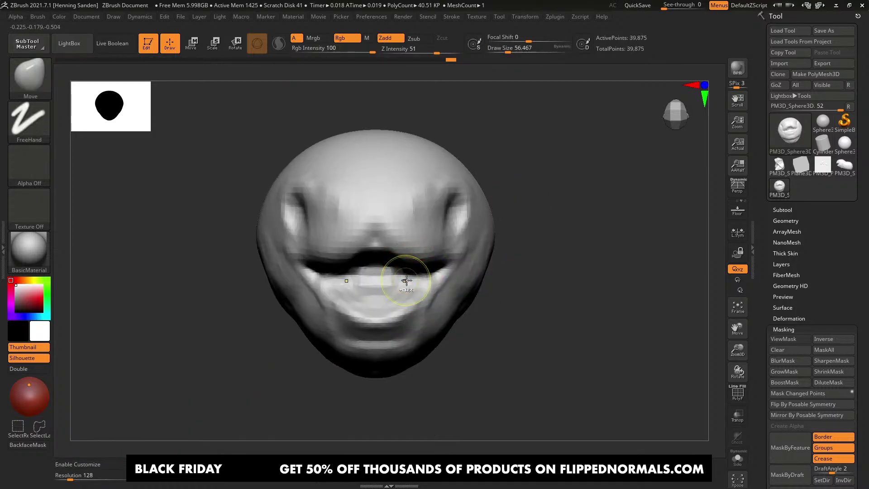
ctrl+drag(405, 281, 380, 271)
Step: Push the unmasked mouth interior back and down with the Move gizmo, and clear the mask
right_drag(556, 232, 450, 278)
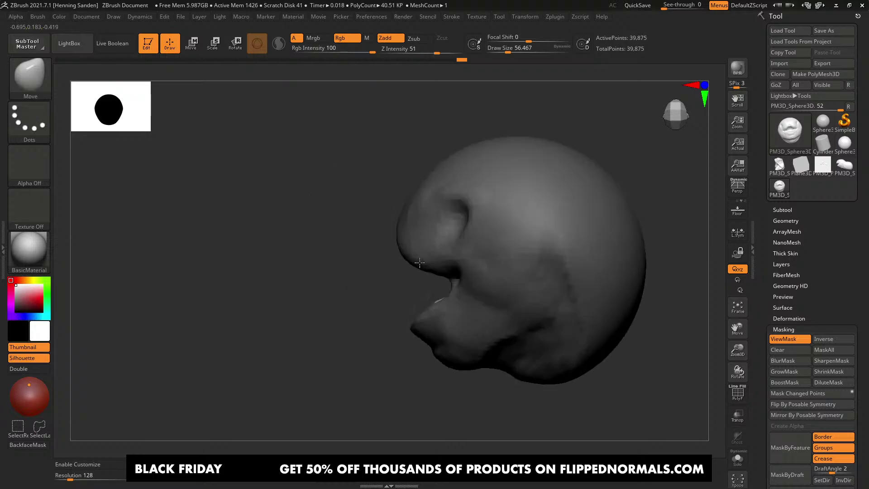
key(w)
drag(467, 264, 500, 264)
right_drag(500, 264, 599, 271)
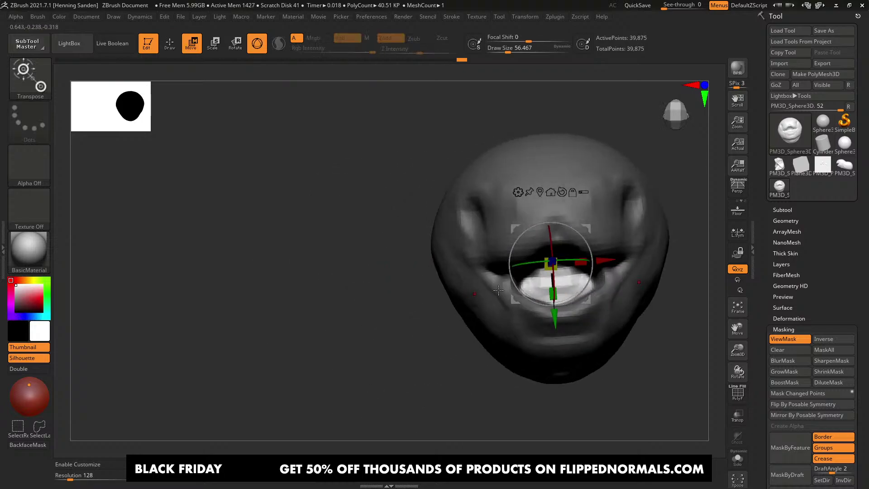
drag(554, 289, 559, 304)
key(q)
alt+right_drag(620, 299, 518, 278)
ctrl+drag(572, 315, 545, 300)
Step: Smooth the inside of the mouth and the inner edge of the lower lip at a draw size of about 56
right_drag(545, 299, 528, 318)
ctrl+right_drag(425, 266, 423, 283)
shift+drag(421, 280, 413, 273)
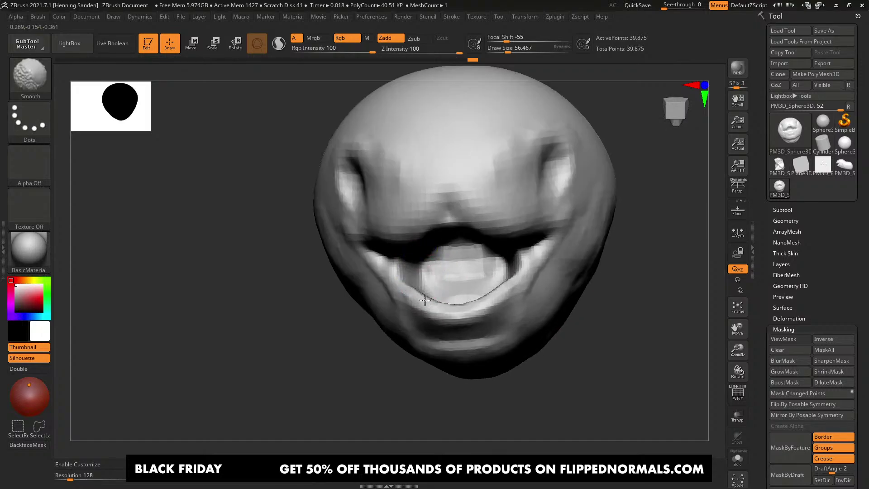
right_drag(425, 300, 380, 289)
shift+drag(433, 282, 438, 288)
Step: Sculpt the mouth cavity and the middle of the upper lip with a larger brush
right_drag(438, 287, 491, 283)
key(bracketright)
key(bracketright)
key(bracketright)
mouse_move(480, 264)
mouse_down()
mouse_move(466, 271)
mouse_move(480, 263)
mouse_up()
right_drag(480, 263, 428, 245)
mouse_move(453, 260)
mouse_down()
mouse_move(423, 248)
mouse_move(437, 251)
mouse_move(441, 226)
mouse_up()
right_drag(441, 225, 438, 194)
mouse_move(445, 206)
mouse_down()
mouse_move(439, 219)
mouse_move(437, 199)
mouse_move(418, 199)
mouse_up()
right_drag(347, 274, 502, 159)
alt+right_drag(502, 158, 418, 236)
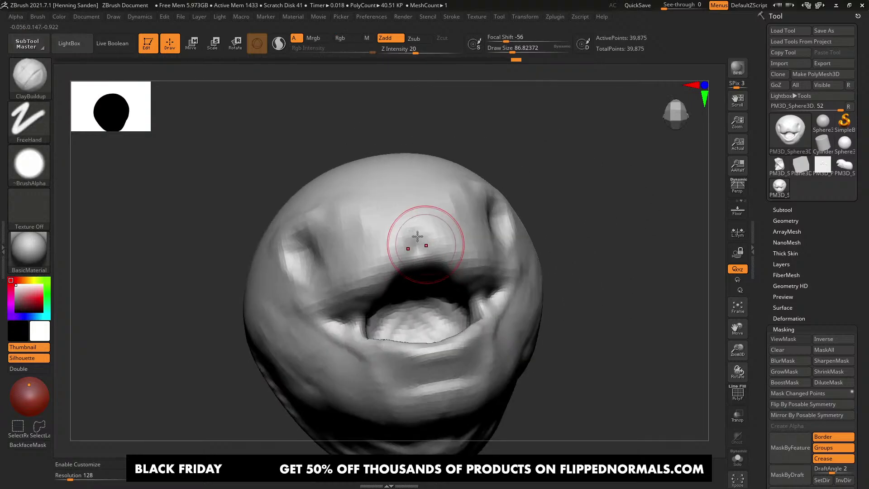
Step: Sculpt the snout with ClayBuildup at a draw size of about 87 and the creases between the brows at about 37
mouse_move(418, 236)
mouse_down()
mouse_move(336, 291)
mouse_move(393, 242)
mouse_up()
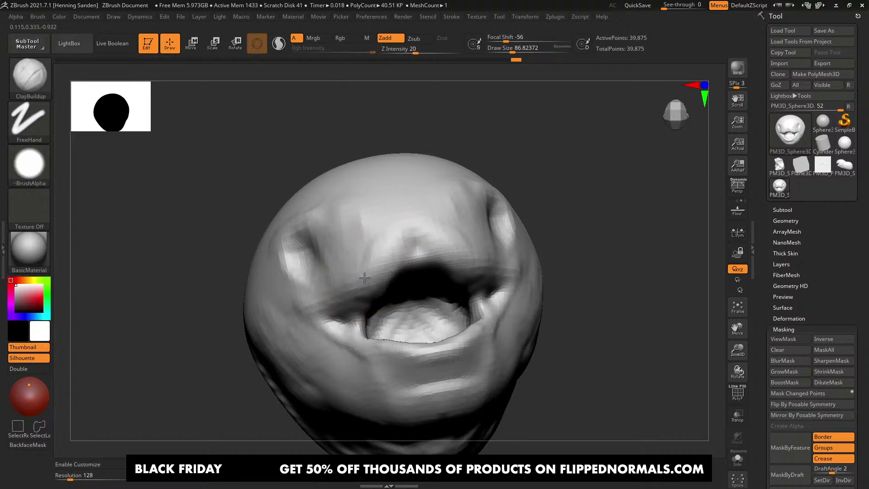
drag(364, 278, 398, 272)
right_drag(398, 271, 389, 231)
key(bracketleft)
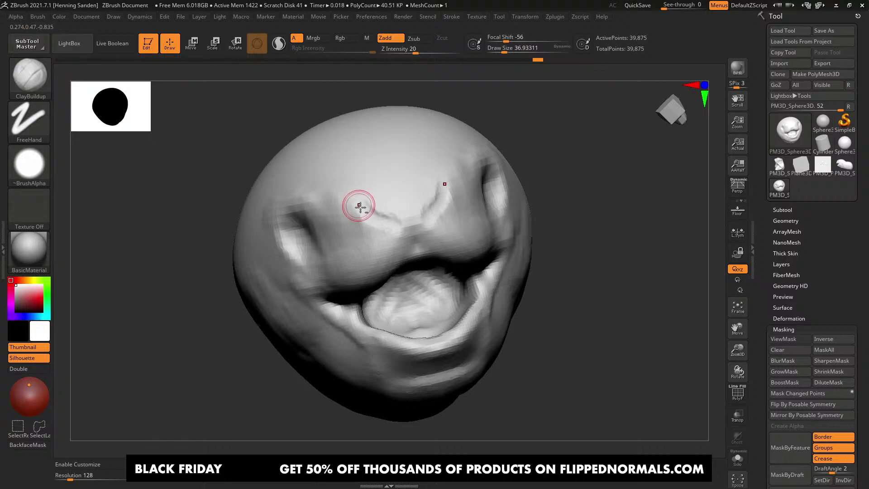
mouse_move(411, 231)
right_down()
mouse_move(398, 195)
mouse_move(416, 227)
right_up()
Step: Build up the brow ridges above the eyes with ClayBuildup at a draw size of about 90
key(bracketright)
key(bracketright)
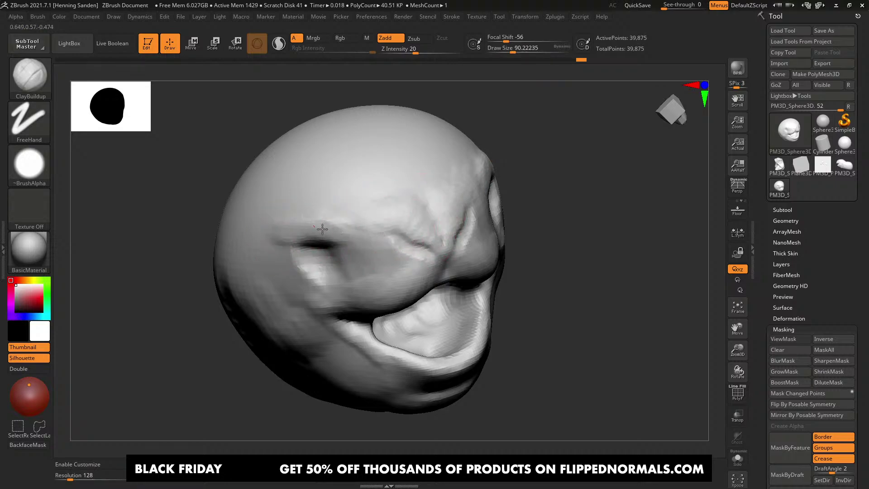
right_drag(317, 235, 380, 227)
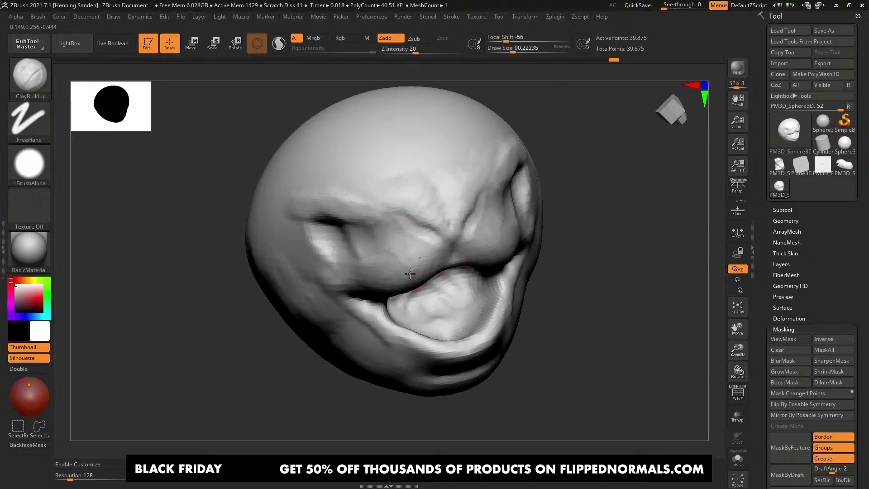
right_drag(389, 264, 388, 203)
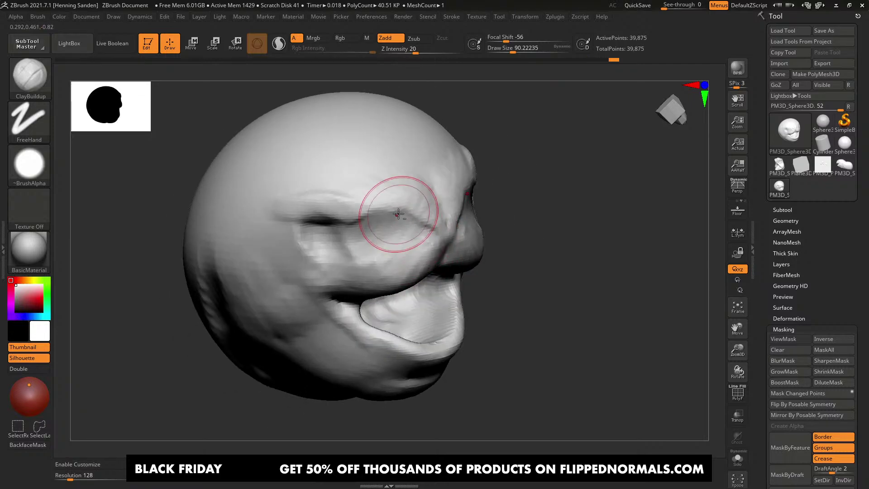
mouse_move(338, 211)
mouse_down()
mouse_move(272, 203)
mouse_move(320, 189)
mouse_move(301, 204)
mouse_up()
Step: Reshape the brow and the outer part of the eye area with the Move brush
mouse_move(301, 204)
ctrl+right_down()
mouse_move(341, 197)
mouse_move(426, 231)
mouse_move(435, 222)
ctrl+right_up()
ctrl+right_drag(435, 222, 452, 240)
key(b)
key(m)
key(v)
key(s)
drag(478, 209, 498, 209)
mouse_move(498, 209)
mouse_down()
mouse_move(495, 196)
mouse_move(506, 200)
mouse_move(472, 223)
mouse_up()
key(s)
key(s)
drag(466, 223, 463, 225)
right_drag(491, 223, 464, 224)
Step: Sculpt the eye under the brow with ClayBuildup at a draw size of about 51
key(b)
key(c)
key(b)
key(s)
drag(465, 224, 456, 224)
drag(453, 226, 471, 213)
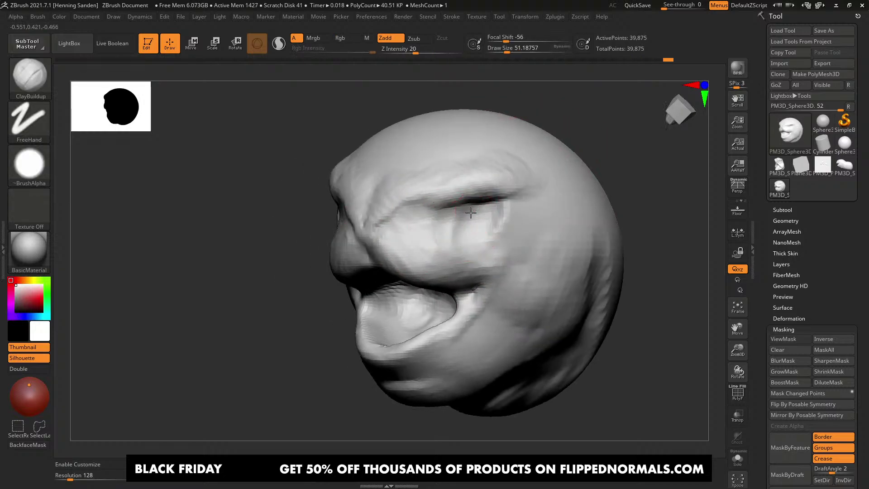
right_drag(496, 238, 505, 235)
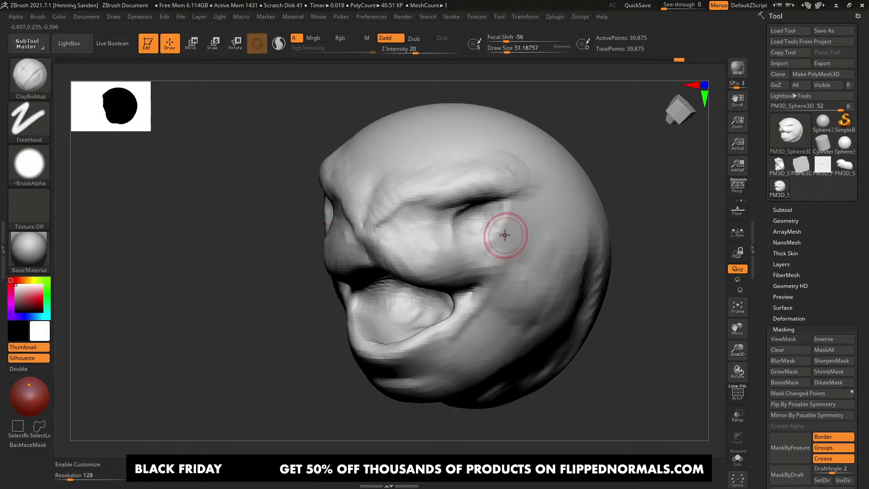
Step: Build up the rim around the eye and the side of the snout with ClayBuildup at a draw size of about 80
key(s)
drag(501, 223, 510, 220)
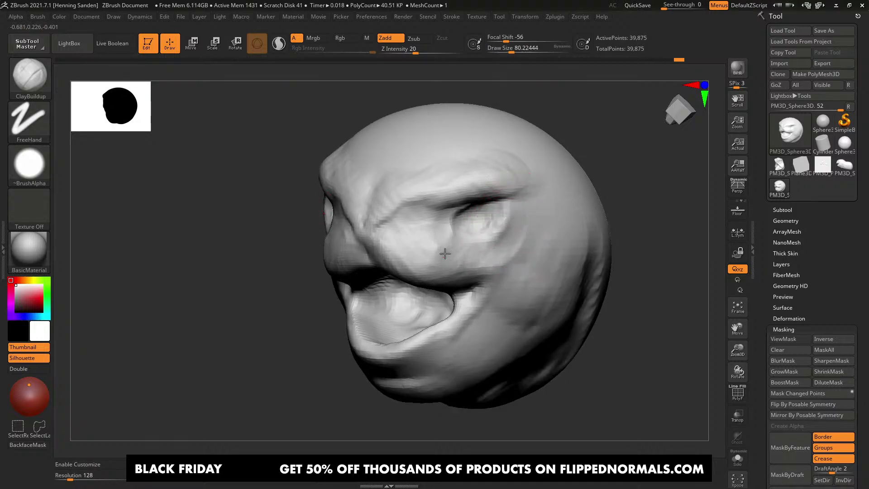
right_drag(441, 237, 463, 243)
drag(425, 235, 427, 257)
right_drag(427, 257, 418, 252)
Step: Add volume between the eye and the upper lip with ClayBuildup at a draw size of about 83
key(s)
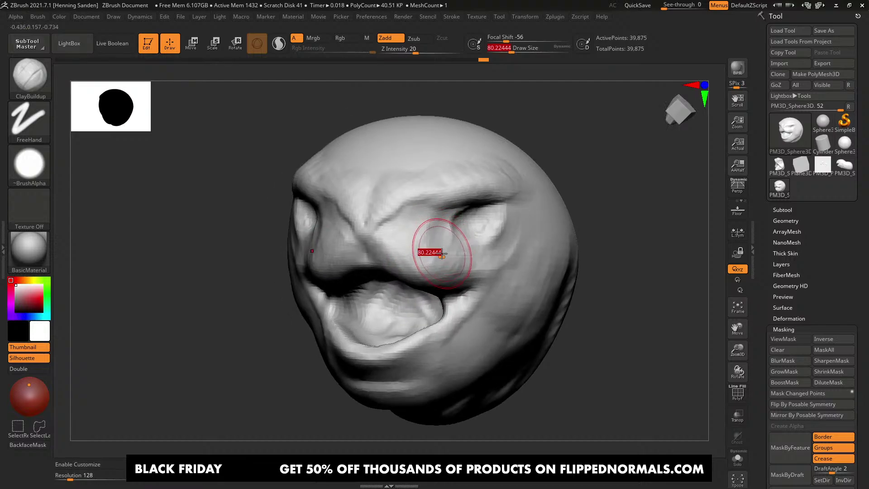
drag(441, 247, 443, 248)
drag(445, 236, 441, 266)
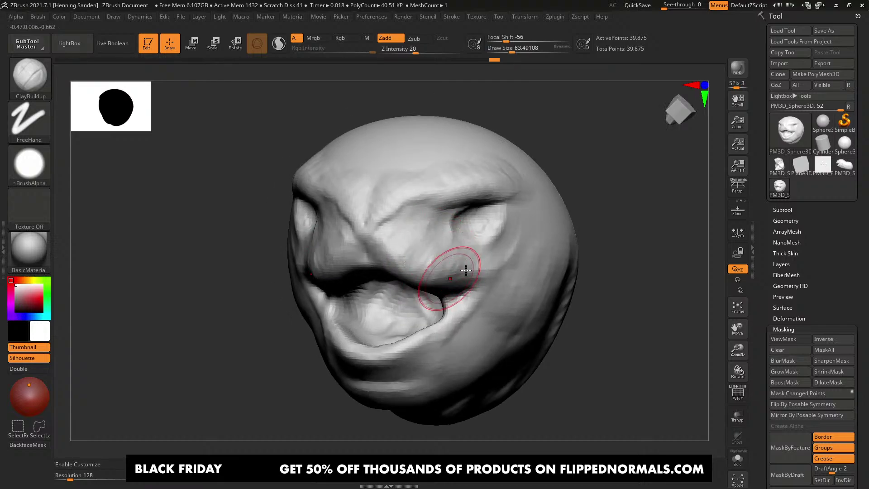
right_drag(465, 270, 465, 250)
Step: Sculpt the mouth corner and the lower lip with ClayBuildup, reducing the brush size for the lip
right_drag(414, 281, 471, 290)
key(])
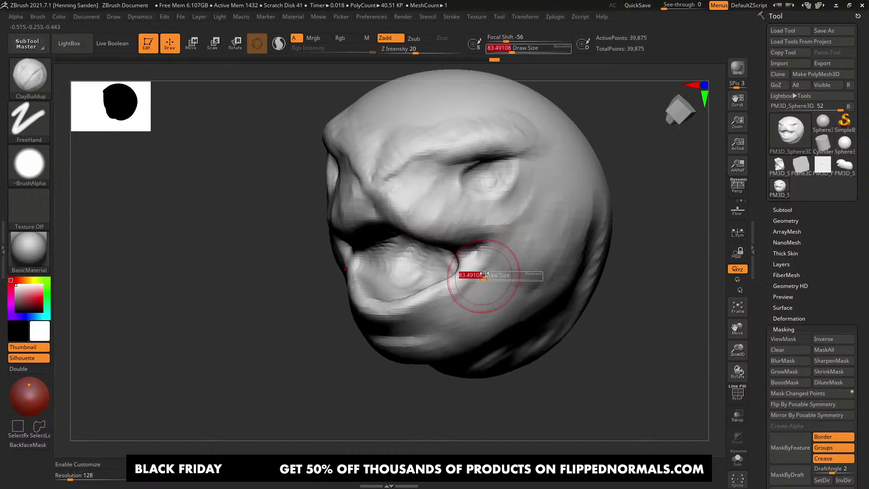
right_drag(410, 343, 461, 289)
key([)
key([)
key([)
key([)
drag(452, 282, 418, 325)
Step: Refine the fold between the mouth corner and the lower lip with ClayBuildup at a draw size of about 68
mouse_move(419, 299)
right_down()
mouse_move(446, 274)
mouse_move(440, 283)
right_up()
key(s)
drag(436, 280, 430, 274)
right_drag(428, 272, 438, 264)
drag(438, 264, 441, 281)
Step: Remesh the head at resolution 128 and smooth the inner side of the mouth at a draw size of about 68
ctrl+drag(516, 260, 533, 274)
shift+drag(435, 265, 439, 258)
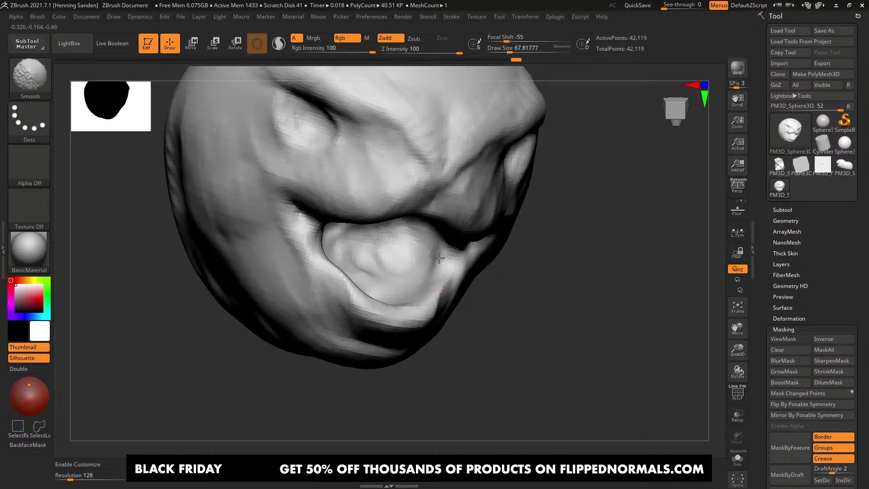
mouse_move(439, 258)
right_down()
mouse_move(447, 274)
mouse_move(444, 266)
right_up()
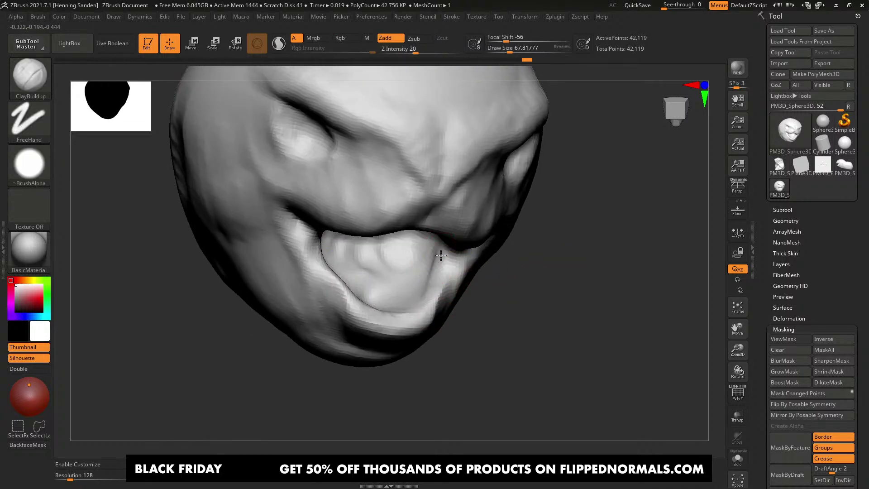
Step: Build up the cheek below the eye with ClayBuildup at a draw size of about 108
mouse_move(496, 282)
right_down()
mouse_move(465, 275)
mouse_move(450, 229)
mouse_move(475, 222)
mouse_move(482, 242)
right_up()
right_drag(482, 242, 470, 233)
key(s)
drag(470, 233, 476, 233)
drag(477, 236, 436, 249)
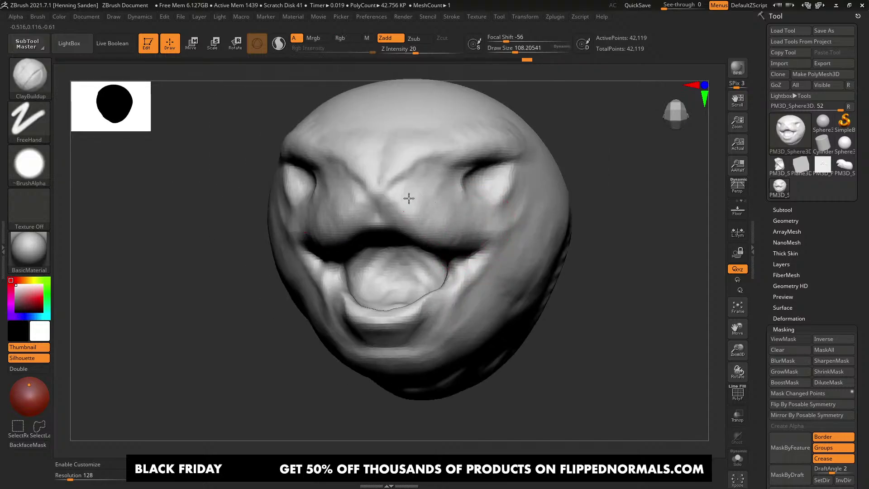
Step: Refine the inner eye corner and the adjoining side of the snout with ClayBuildup, starting at a draw size of about 51
mouse_move(408, 198)
right_down()
mouse_move(475, 262)
mouse_move(465, 223)
right_up()
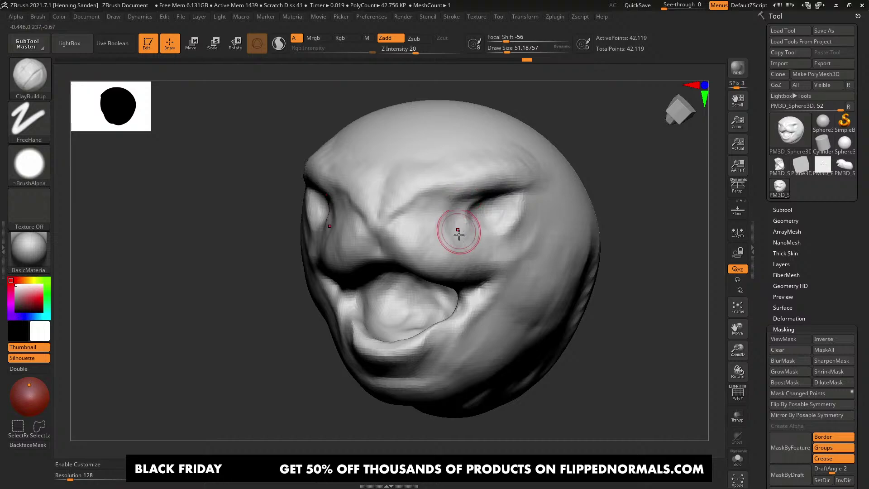
mouse_move(516, 253)
right_down()
mouse_move(481, 229)
mouse_move(496, 225)
mouse_move(490, 206)
mouse_move(516, 201)
mouse_move(455, 222)
right_up()
key(s)
mouse_move(458, 207)
mouse_down()
mouse_move(446, 212)
mouse_move(453, 210)
mouse_up()
drag(457, 212, 423, 225)
Step: Sculpt the surface of the snout beside the eyeball with ClayBuildup at a draw size of about 80
mouse_move(451, 218)
alt+right_down()
mouse_move(468, 242)
mouse_move(498, 242)
alt+right_up()
drag(479, 253, 451, 246)
mouse_move(417, 243)
right_down()
mouse_move(423, 254)
mouse_move(463, 232)
right_up()
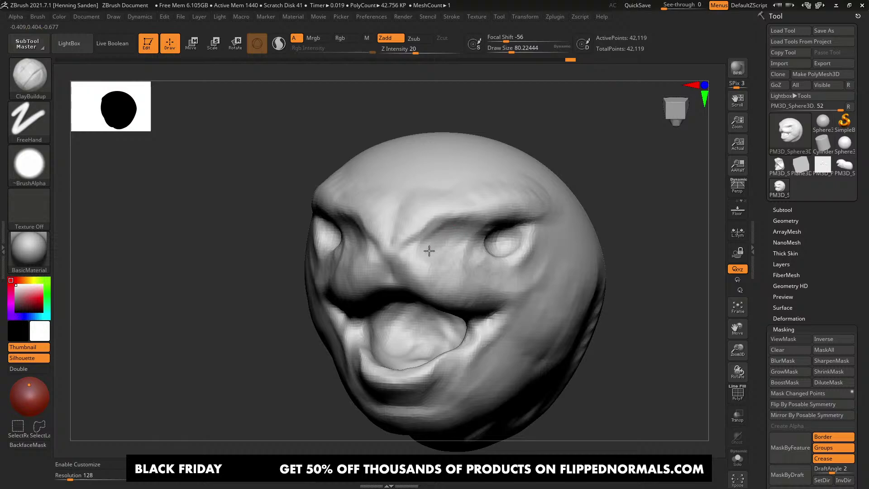
Step: Build up heavy brow ridges and forehead folds with ClayBuildup at draw sizes of about 71 and 124
mouse_move(483, 260)
right_down()
mouse_move(462, 210)
mouse_move(422, 217)
mouse_move(417, 248)
mouse_move(418, 235)
mouse_move(384, 227)
right_up()
key(bracketleft)
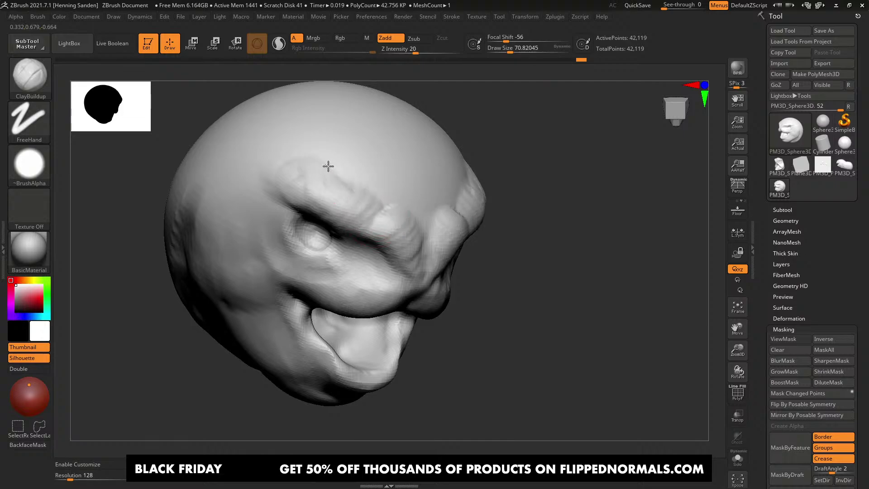
mouse_move(442, 208)
alt+right_down()
mouse_move(416, 174)
mouse_move(417, 190)
mouse_move(428, 169)
alt+right_up()
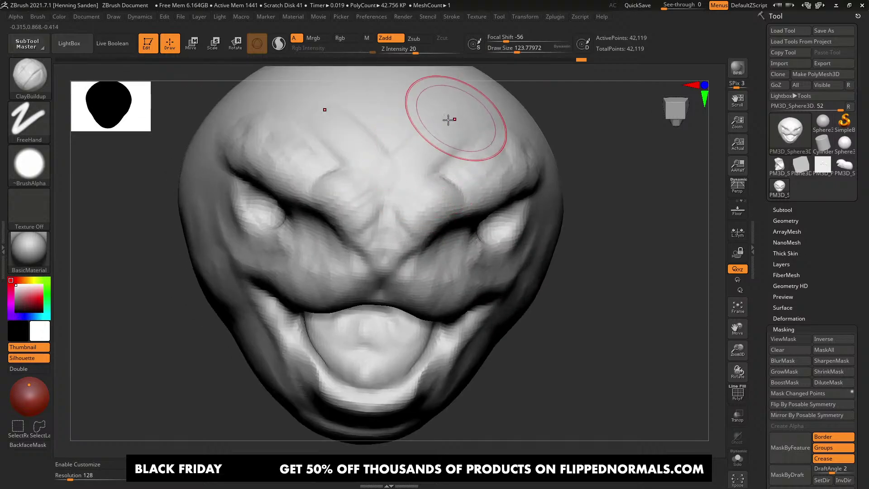
alt+right_drag(460, 141, 467, 165)
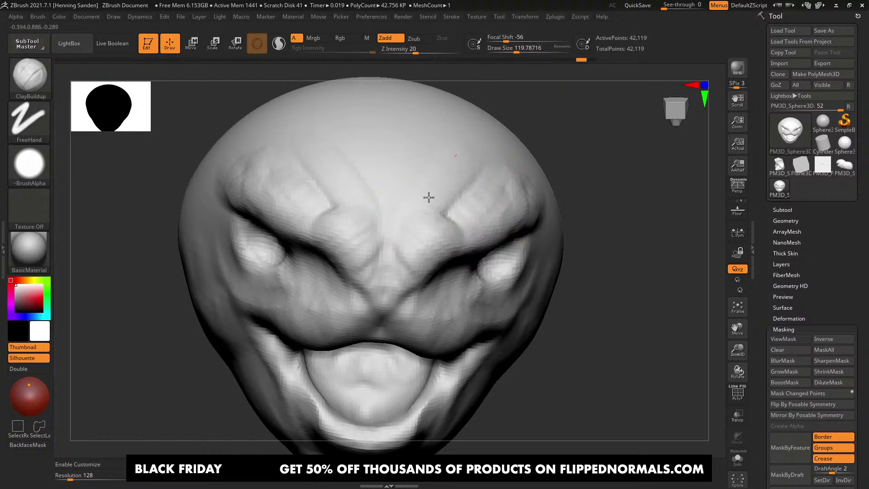
Step: Push the brow crease beside the snout and the ridge above the eye into shape with the Move brush
ctrl+right_drag(423, 237, 435, 243)
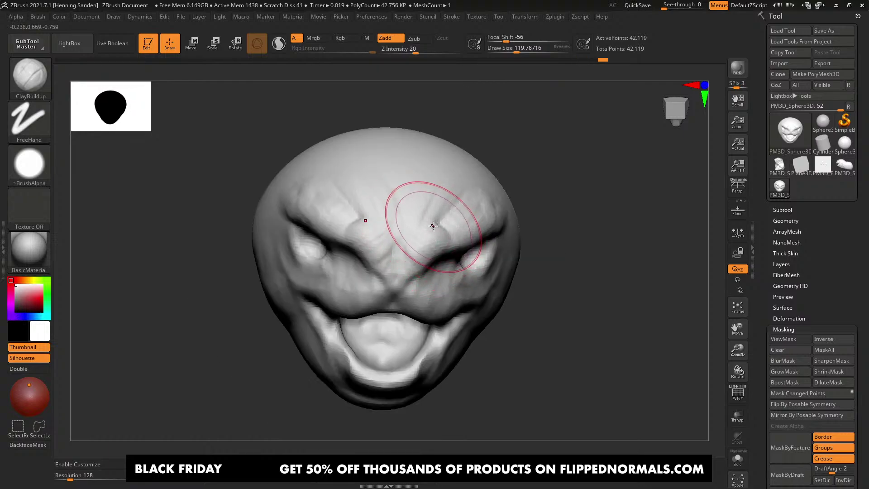
mouse_move(433, 227)
right_down()
mouse_move(427, 219)
mouse_move(461, 219)
mouse_move(431, 232)
mouse_move(443, 229)
right_up()
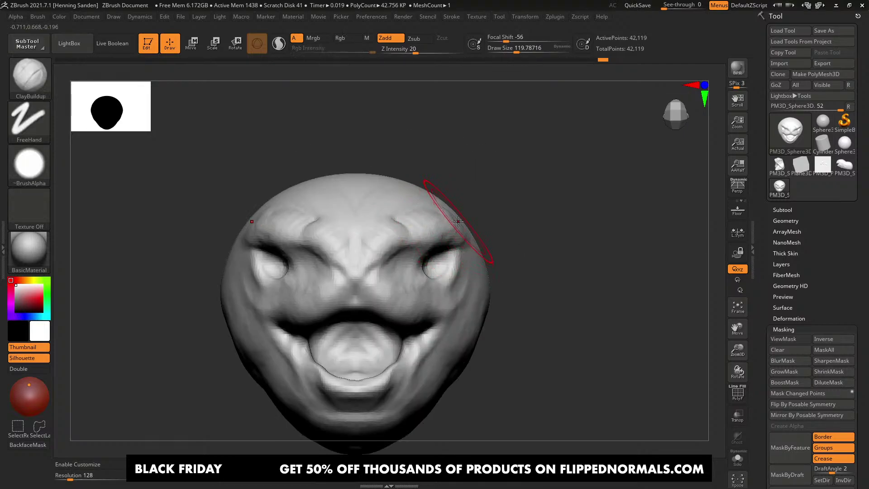
mouse_move(475, 221)
ctrl+right_down()
mouse_move(442, 196)
mouse_move(385, 199)
mouse_move(353, 235)
ctrl+right_up()
key(b)
key(m)
key(v)
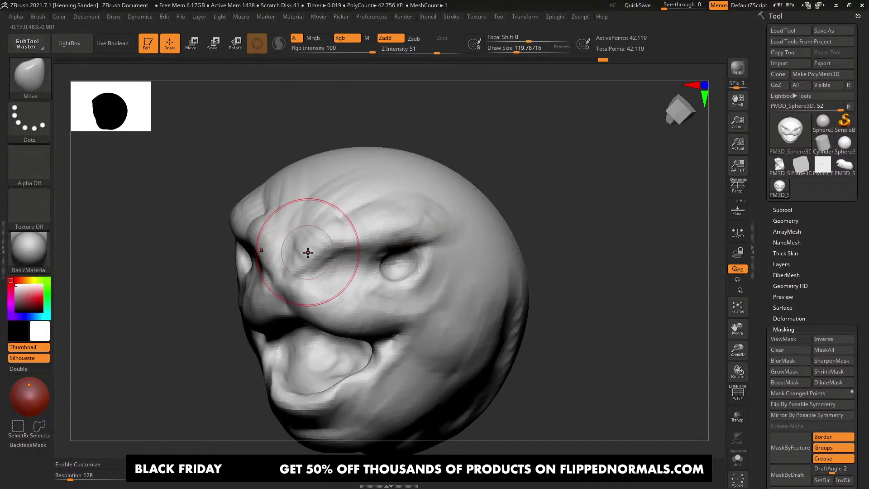
key(bracketright)
drag(307, 252, 327, 263)
drag(401, 248, 409, 234)
Step: Reshape the area around the eye with the Move brush at draw sizes of about 163 and 136
key(s)
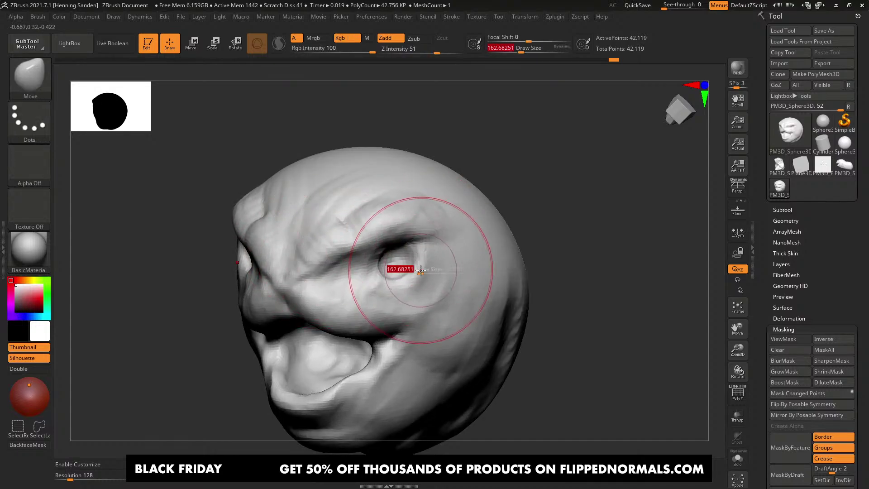
drag(411, 270, 418, 270)
right_drag(418, 270, 452, 268)
key(s)
drag(415, 262, 377, 270)
key(s)
drag(379, 271, 383, 275)
mouse_move(383, 275)
right_down()
mouse_move(402, 275)
mouse_move(384, 279)
right_up()
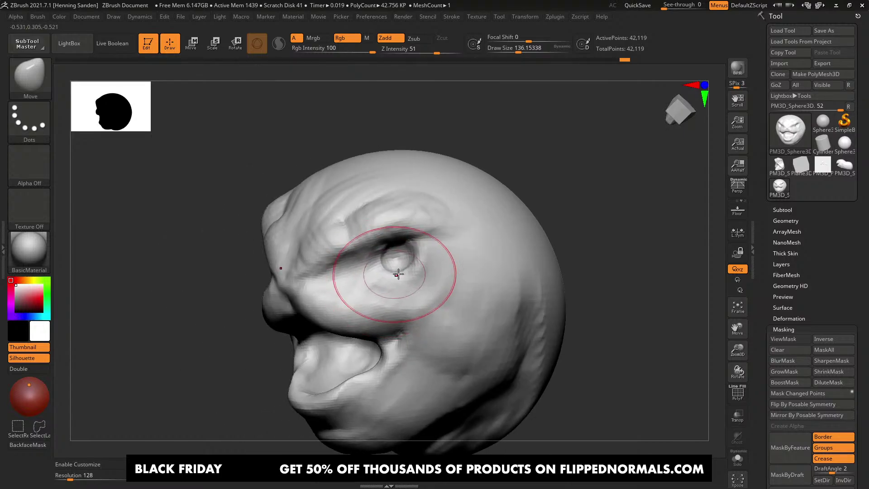
Step: Adjust the lower edge of the eye and its upper rim with Move, reducing the draw size to about 65
key(s)
drag(399, 274, 395, 274)
drag(397, 280, 399, 274)
right_drag(420, 245, 435, 237)
key(s)
drag(434, 237, 430, 239)
drag(403, 251, 398, 254)
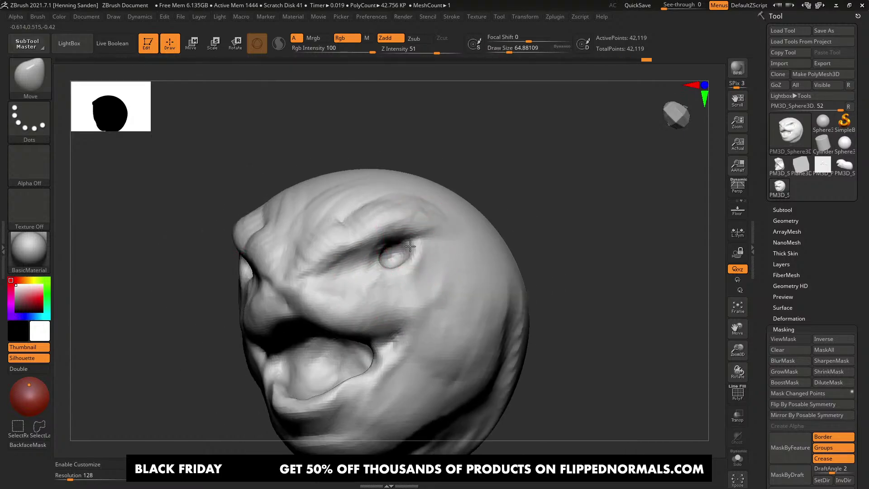
Step: Nudge the inner eye corner into place with a small Move brush
right_drag(393, 260, 370, 269)
key(s)
drag(370, 268, 367, 268)
drag(371, 267, 369, 271)
mouse_move(368, 270)
right_down()
mouse_move(397, 280)
mouse_move(378, 255)
mouse_move(369, 272)
mouse_move(373, 248)
mouse_move(377, 264)
mouse_move(371, 258)
right_up()
Step: Carve eyelid creases around the eyeball with DamStandard at draw sizes of about 59 and 54, then enlarge the brush to about 94
key(bracketleft)
key(b)
key(d)
key(s)
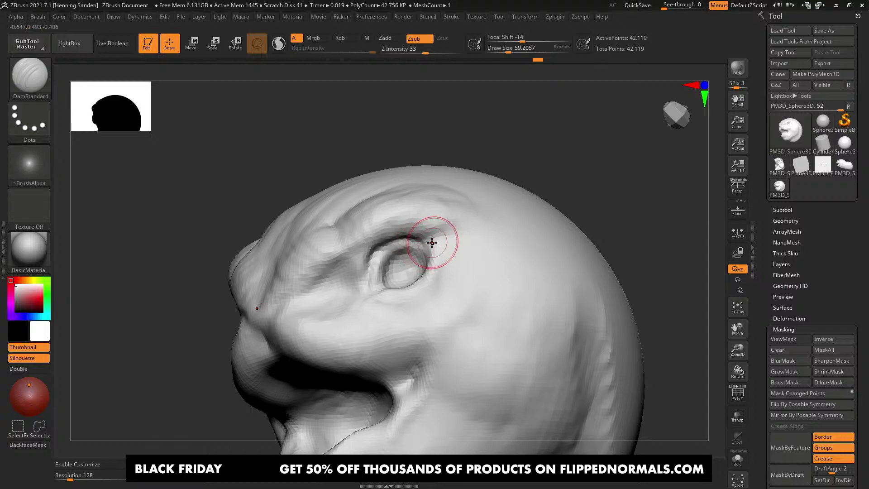
right_drag(365, 282, 364, 231)
shift+right_drag(364, 230, 365, 280)
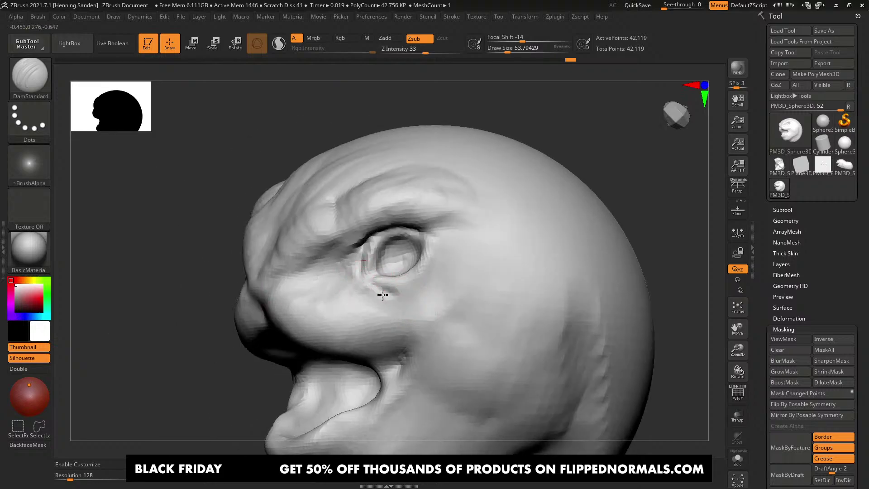
right_drag(438, 298, 445, 272)
key(s)
drag(445, 272, 450, 271)
right_drag(417, 304, 434, 278)
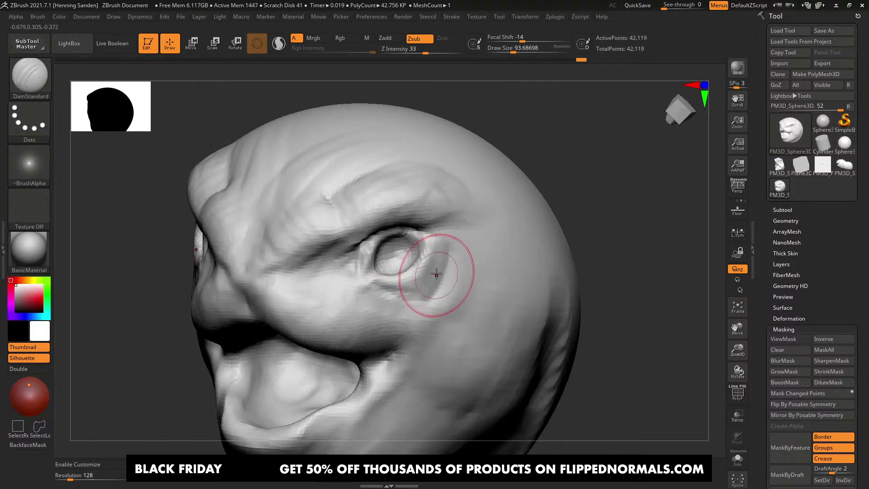
Step: Smooth the skin behind the eye and define the lower eyelid with DamStandard at a draw size of about 77
key(s)
shift+drag(433, 278, 435, 254)
mouse_move(425, 261)
mouse_down()
mouse_move(402, 280)
mouse_move(378, 280)
mouse_up()
right_drag(333, 271, 365, 269)
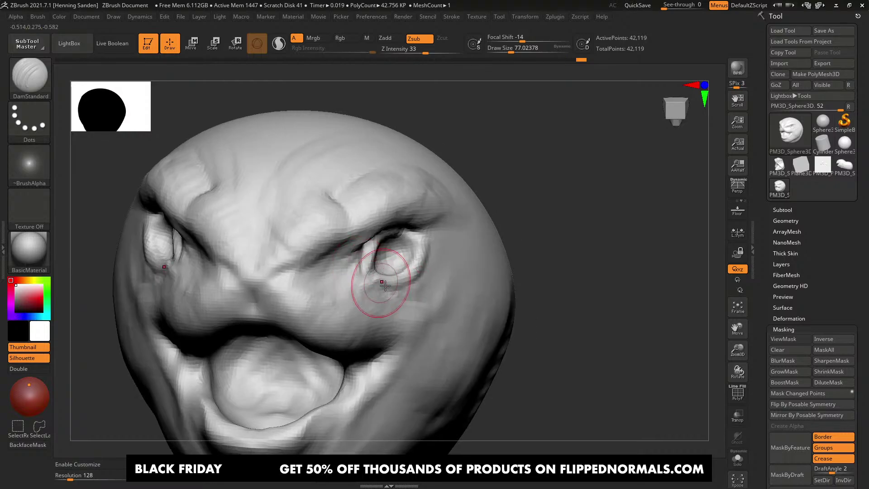
mouse_move(360, 275)
mouse_down()
mouse_move(391, 279)
mouse_move(364, 282)
mouse_up()
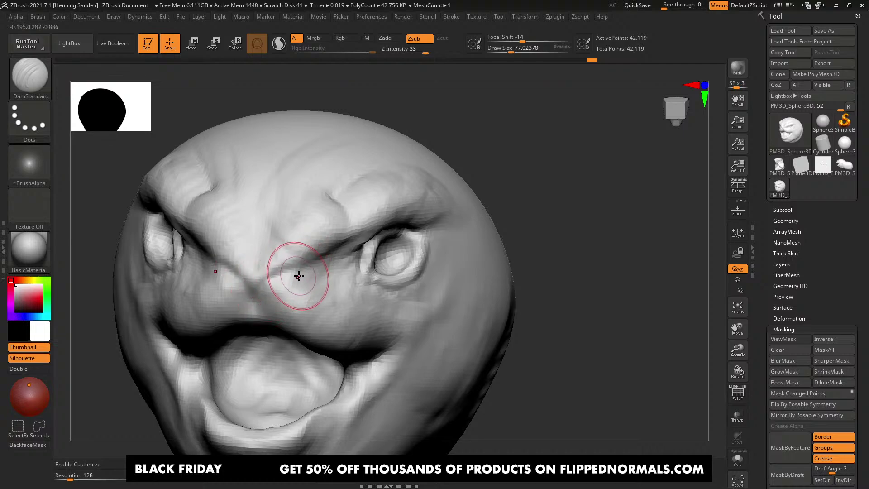
Step: Deepen the crease where the inner brow meets the snout with DamStandard
drag(299, 276, 272, 275)
ctrl+right_drag(298, 278, 291, 269)
key(s)
drag(284, 274, 279, 278)
right_drag(300, 269, 306, 266)
drag(308, 266, 293, 273)
Step: Carve the creases at the mouth corners with DamStandard at a draw size of about 80
mouse_move(295, 281)
alt+right_down()
mouse_move(311, 251)
mouse_move(343, 284)
mouse_move(349, 316)
alt+right_up()
ctrl+right_drag(350, 316, 337, 300)
key(s)
drag(333, 300, 338, 301)
mouse_move(355, 299)
right_down()
mouse_move(322, 296)
mouse_move(345, 287)
right_up()
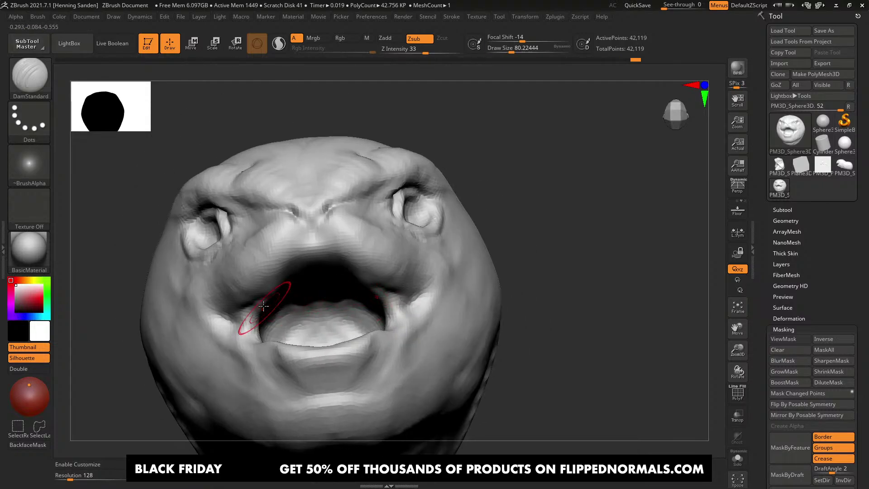
Step: Build up the lower lip along the open mouth with ClayBuildup at draw sizes of about 74 and 90
mouse_move(269, 293)
right_down()
mouse_move(279, 276)
mouse_move(248, 326)
mouse_move(240, 319)
mouse_move(361, 349)
mouse_move(396, 269)
mouse_move(364, 312)
mouse_move(374, 320)
right_up()
key(shift)
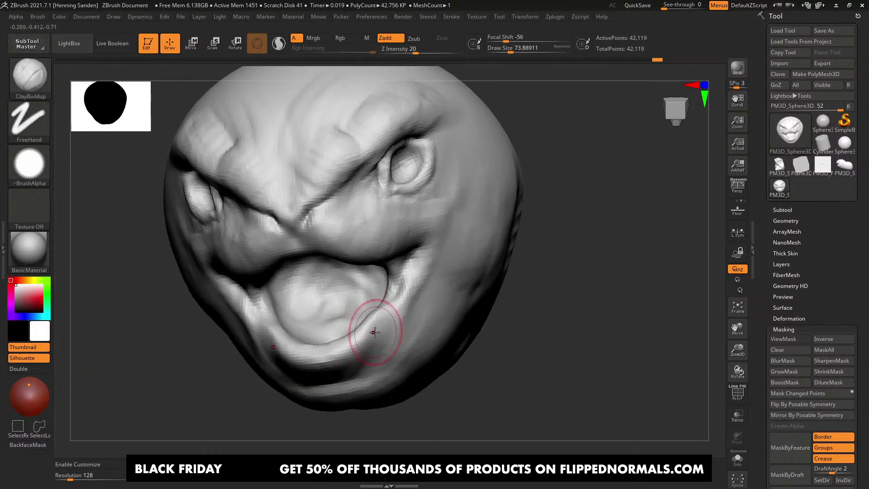
mouse_move(378, 329)
mouse_down()
mouse_move(344, 346)
mouse_move(355, 344)
mouse_up()
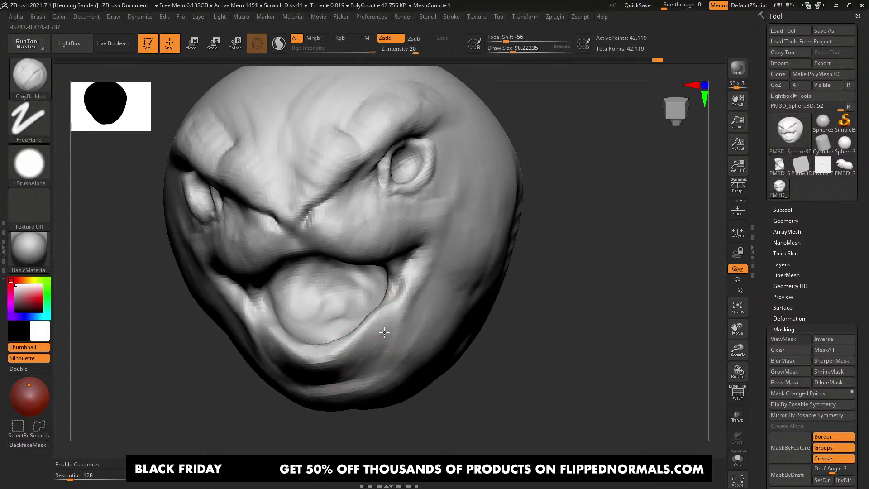
mouse_move(384, 333)
right_down()
mouse_move(359, 320)
mouse_move(388, 271)
right_up()
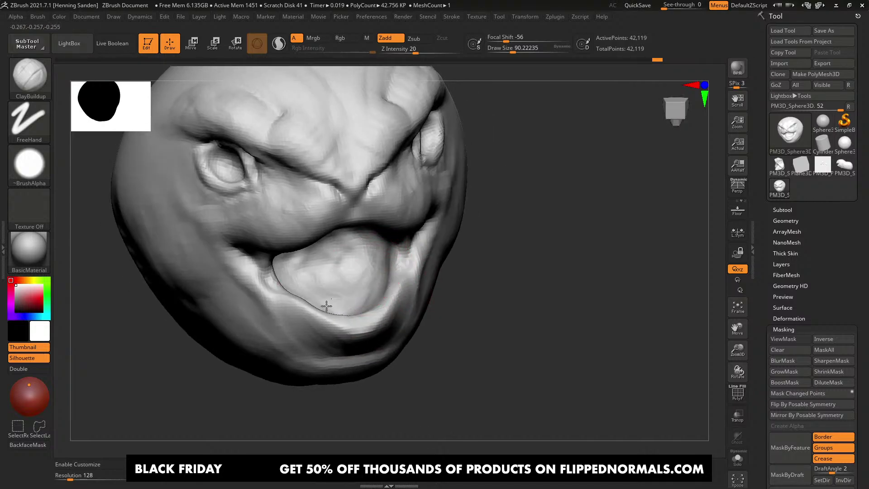
mouse_move(326, 306)
right_down()
mouse_move(364, 333)
mouse_move(417, 229)
right_up()
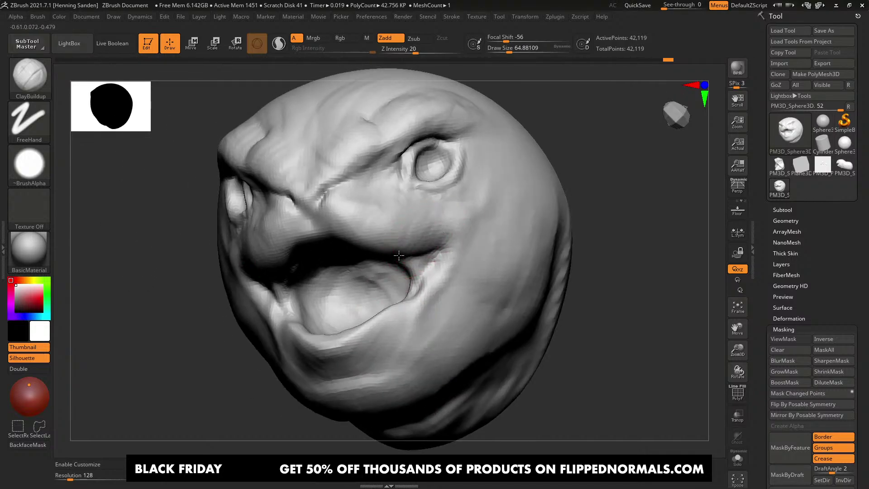
Step: Sculpt the snout between the eye and the upper lip with ClayBuildup at draw sizes of about 97 and 71
key(bracketright)
mouse_move(352, 221)
mouse_down()
mouse_move(326, 202)
mouse_move(372, 190)
mouse_up()
mouse_move(394, 207)
right_down()
mouse_move(403, 280)
mouse_move(436, 262)
mouse_move(421, 227)
mouse_move(402, 249)
right_up()
alt+drag(399, 254, 371, 273)
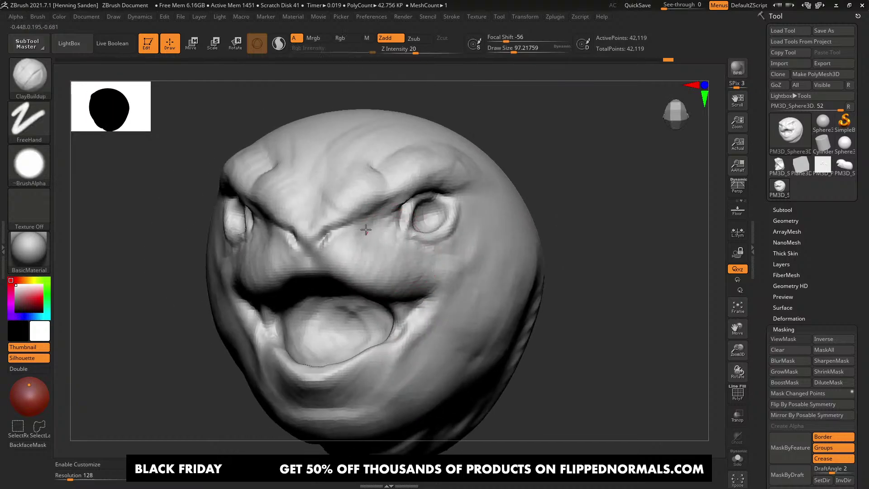
key(s)
drag(366, 229, 343, 234)
mouse_move(338, 236)
mouse_down()
mouse_move(323, 257)
mouse_move(363, 262)
mouse_up()
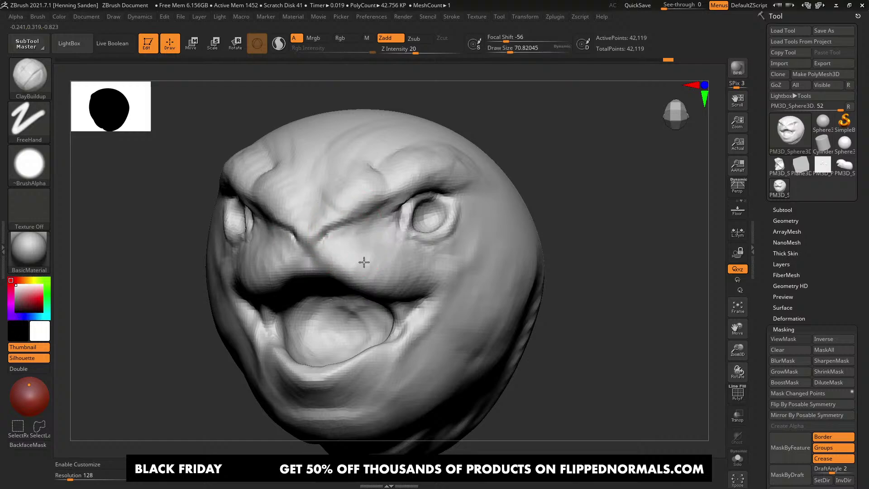
mouse_move(364, 262)
ctrl+right_down()
mouse_move(376, 247)
mouse_move(369, 273)
ctrl+right_up()
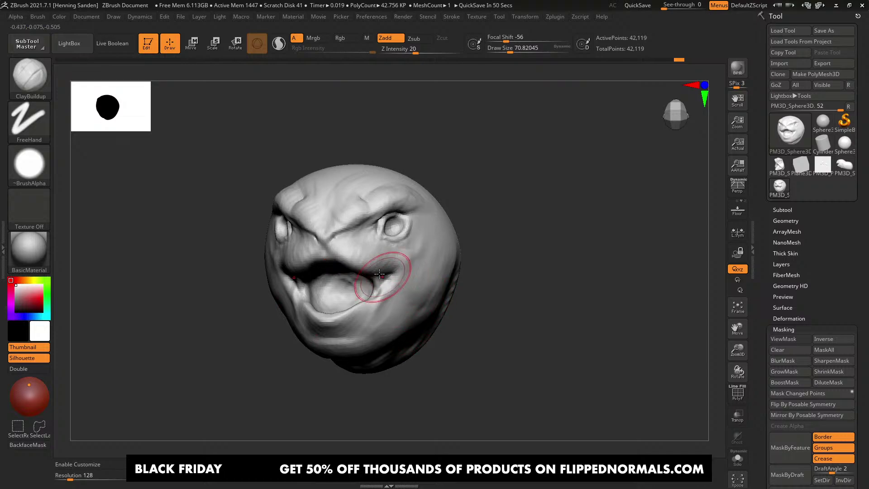
Step: Build up a curved fold of skin below and behind the eye with ClayBuildup
mouse_move(379, 274)
right_down()
mouse_move(401, 246)
mouse_move(423, 265)
mouse_move(435, 242)
right_up()
key([)
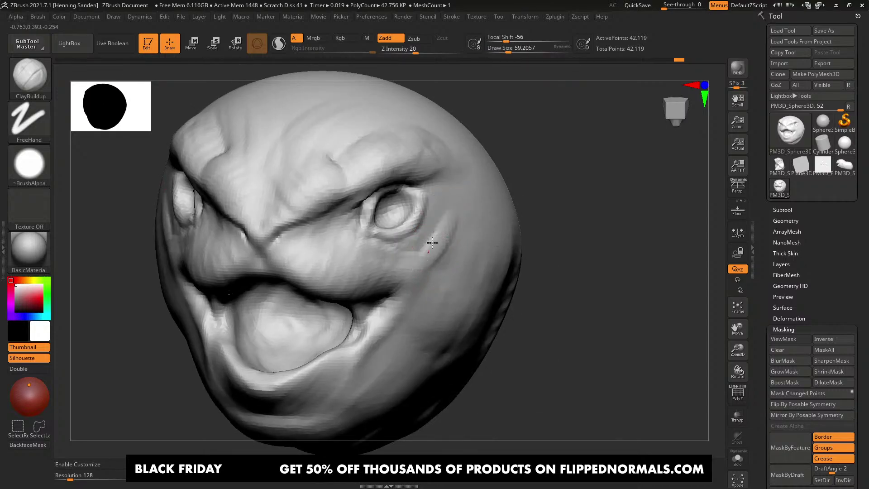
key(])
key(])
mouse_move(419, 254)
mouse_down()
mouse_move(401, 255)
mouse_move(455, 224)
mouse_up()
Step: Carve creases into the bag under the eye with DamStandard, starting at a draw size of about 80
key(b)
key(d)
key(s)
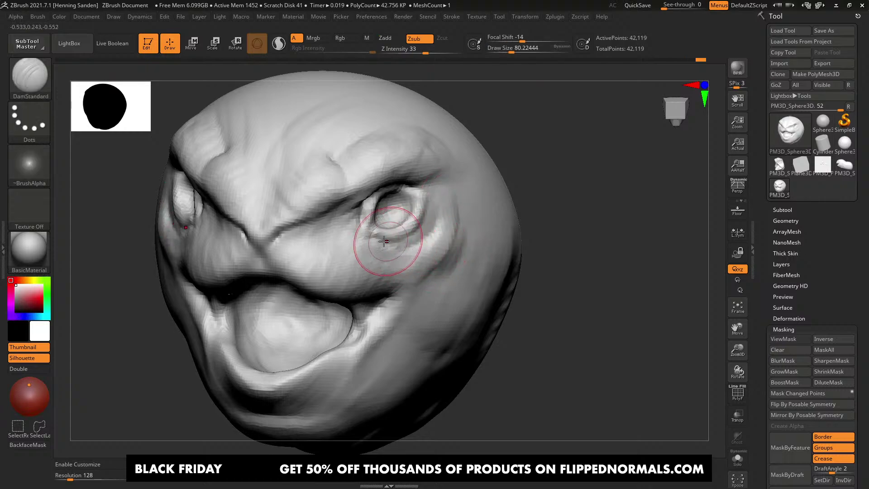
key([)
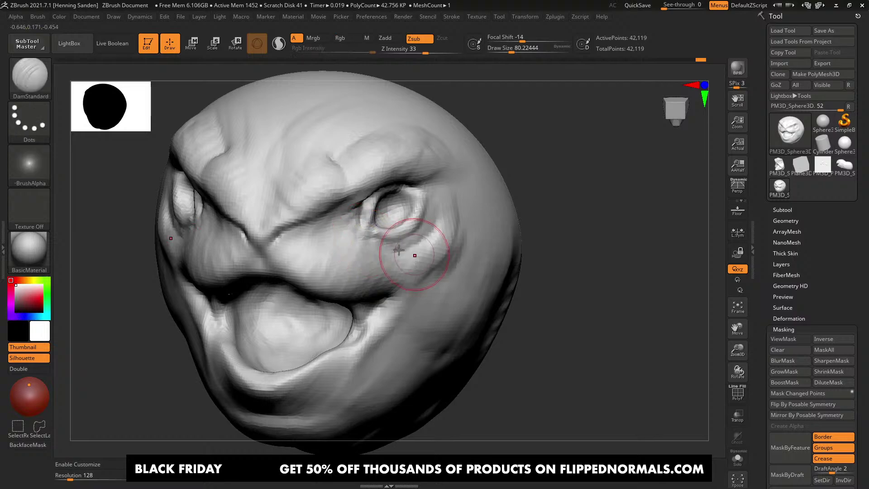
drag(397, 256, 434, 234)
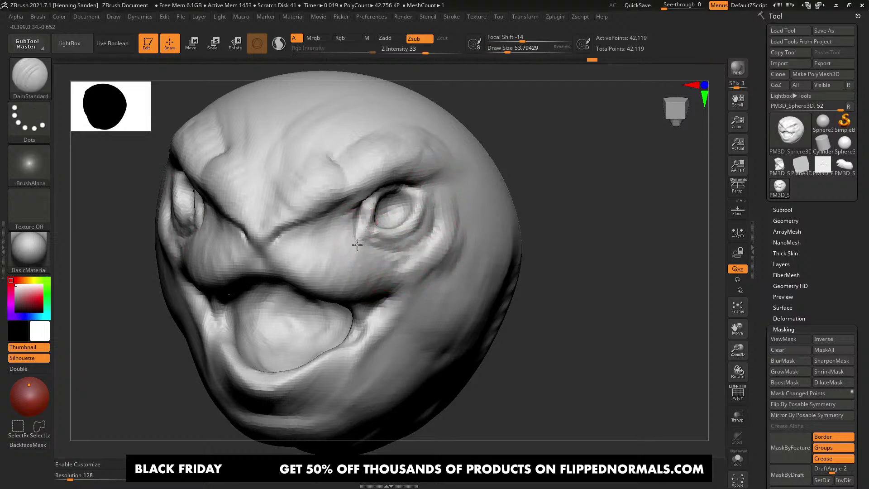
Step: Reshape the lower and upper eyelids with the Move brush, starting at a draw size of about 54
mouse_move(360, 219)
right_down()
mouse_move(356, 230)
mouse_move(384, 230)
right_up()
key(b)
key(m)
key(v)
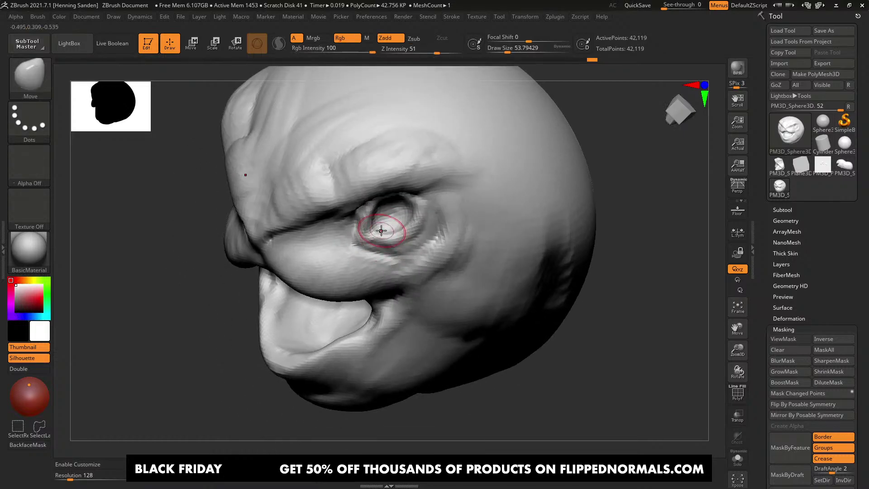
drag(384, 230, 380, 226)
right_drag(380, 227, 361, 233)
drag(367, 237, 370, 232)
right_drag(366, 237, 396, 229)
drag(398, 227, 409, 206)
mouse_move(411, 209)
right_down()
mouse_move(414, 231)
mouse_move(386, 194)
right_up()
drag(390, 193, 387, 187)
Step: Pull the eyelids into a narrower, slanted eye opening with Move at a draw size of about 77
right_drag(387, 187, 393, 201)
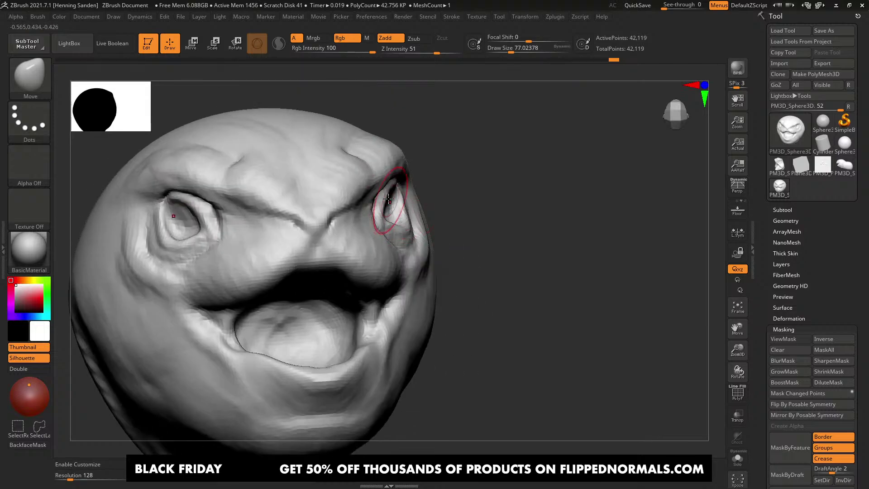
drag(392, 202, 398, 207)
right_drag(398, 208, 388, 192)
drag(388, 192, 390, 188)
right_drag(390, 188, 388, 232)
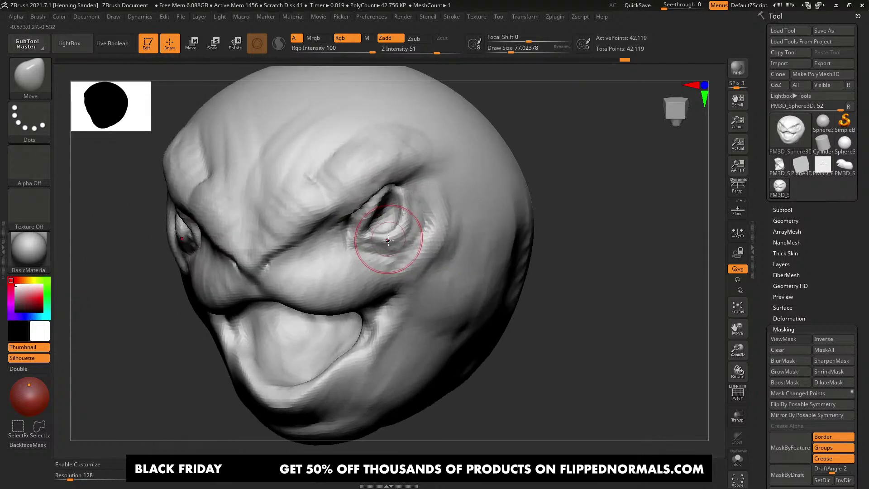
drag(388, 231, 393, 227)
Step: Thicken the fold curving around the outer eye down to the cheek with ClayBuildup, starting at a draw size of about 71
key(bracketleft)
mouse_move(393, 226)
right_down()
mouse_move(357, 241)
mouse_move(333, 229)
mouse_move(322, 204)
mouse_move(386, 268)
mouse_move(369, 260)
right_up()
key(s)
key(b)
key(c)
key(b)
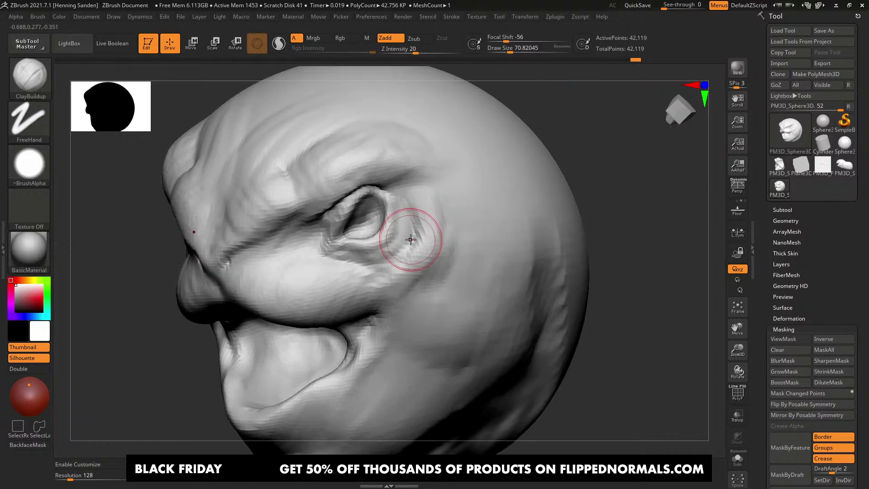
mouse_move(411, 240)
mouse_down()
mouse_move(409, 279)
mouse_move(425, 264)
mouse_up()
key(s)
drag(425, 226, 437, 224)
mouse_move(441, 226)
mouse_down()
mouse_move(452, 248)
mouse_move(414, 292)
mouse_up()
Step: Build up the snout above the upper lip with ClayBuildup at a draw size of about 101, then reduce the size to about 54
right_drag(351, 284, 363, 290)
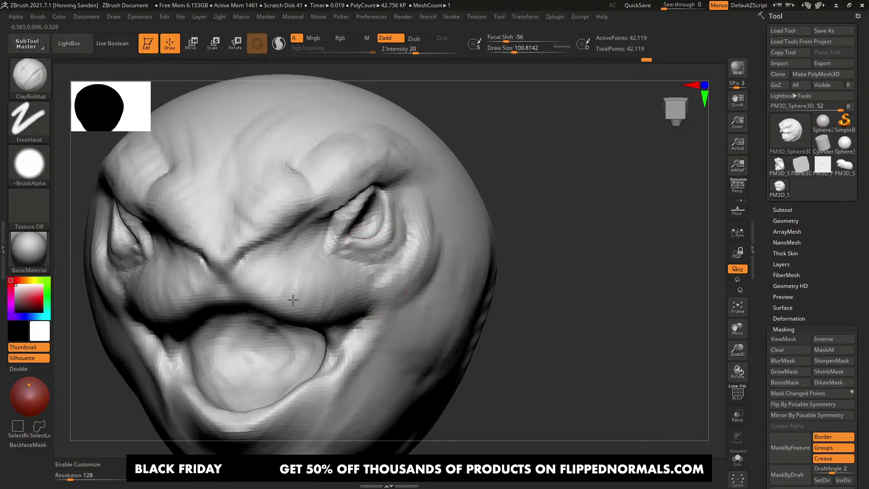
drag(293, 299, 266, 256)
mouse_move(266, 256)
right_down()
mouse_move(312, 279)
mouse_move(330, 242)
right_up()
key(s)
drag(330, 243, 317, 243)
right_drag(344, 246, 330, 248)
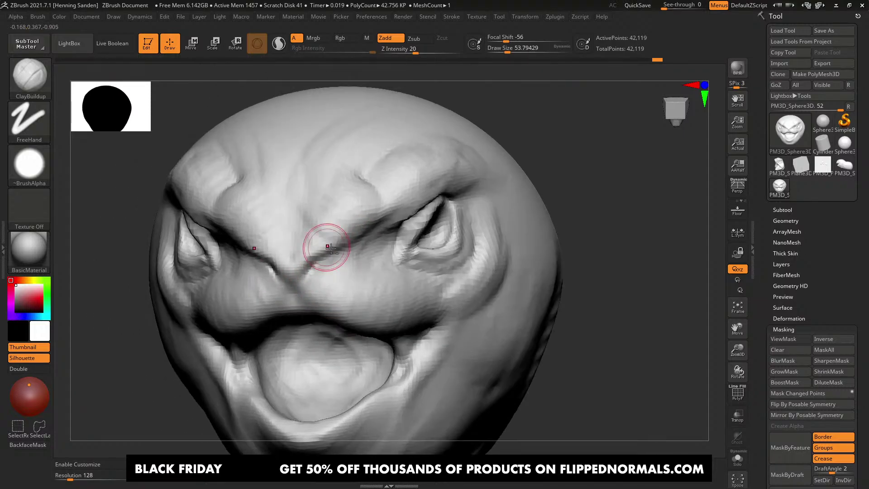
Step: Build up the nose bridge and the flesh beside the mouth corner with ClayBuildup at a draw size of about 62
mouse_move(331, 248)
mouse_down()
mouse_move(326, 255)
mouse_move(353, 276)
mouse_up()
ctrl+right_drag(383, 274, 344, 208)
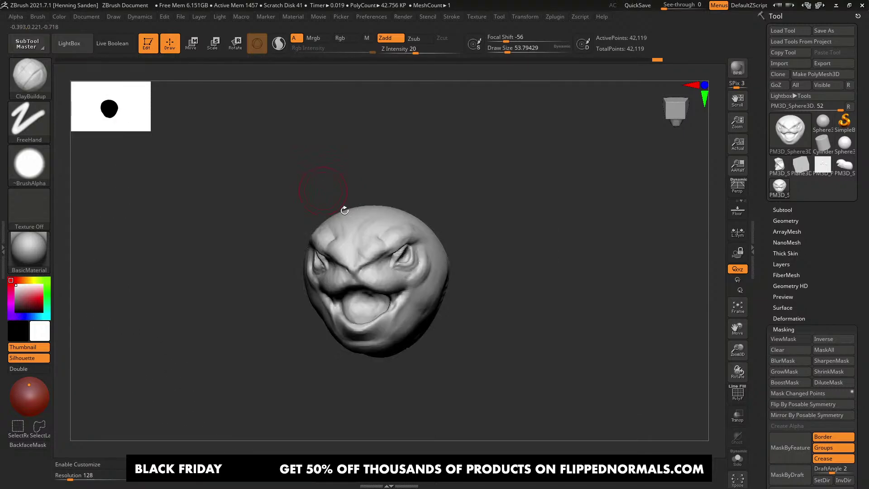
mouse_move(412, 277)
right_down()
mouse_move(438, 283)
mouse_move(374, 287)
mouse_move(421, 316)
right_up()
key(s)
alt+right_drag(369, 345, 403, 302)
key(s)
drag(407, 295, 411, 295)
drag(422, 267, 402, 314)
right_drag(369, 340, 401, 314)
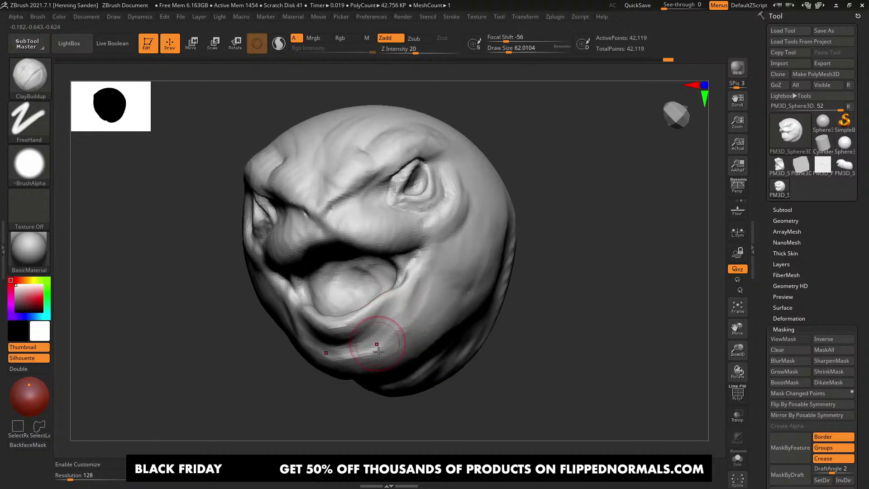
Step: Add clay to the chin and along the lower jaw towards the cheek at a draw size of about 87
right_drag(374, 345, 360, 362)
mouse_move(318, 386)
right_down()
mouse_move(388, 329)
mouse_move(369, 349)
right_up()
drag(340, 316, 303, 341)
right_drag(312, 340, 322, 331)
key(s)
click(365, 325)
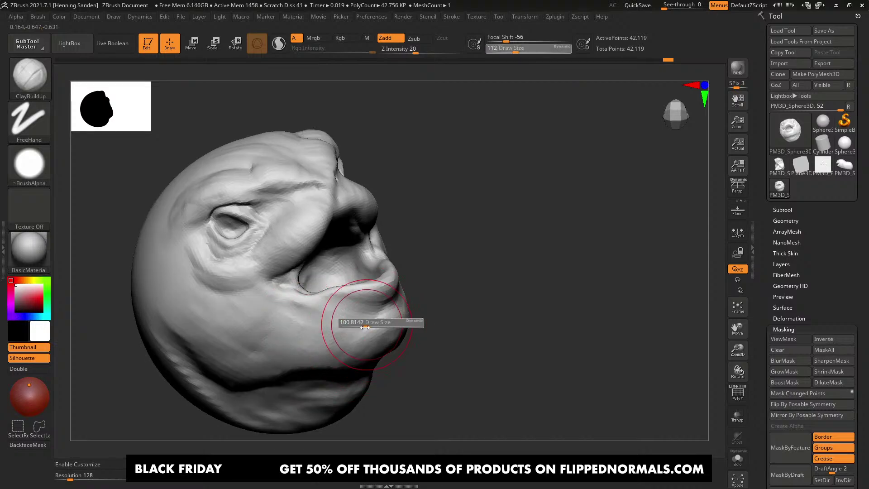
mouse_move(351, 314)
mouse_down()
mouse_move(334, 331)
mouse_move(330, 313)
mouse_move(257, 316)
mouse_up()
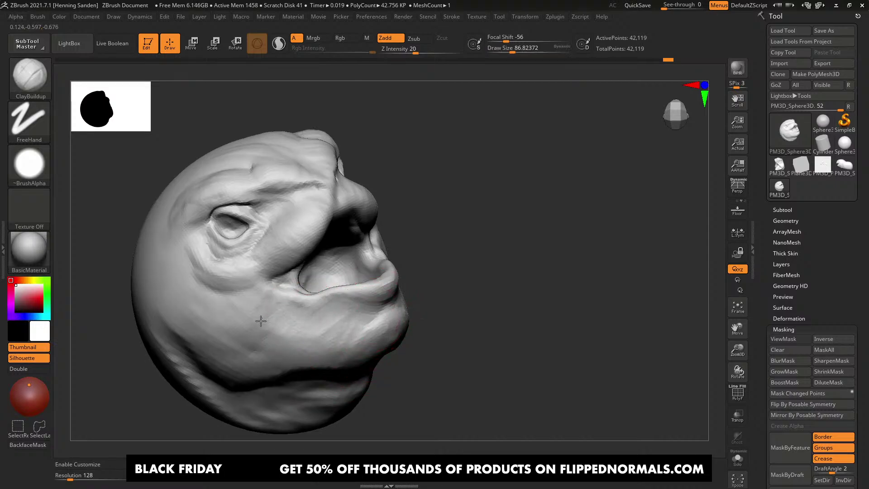
Step: Build up the fold beside the outer corner of the eye at a draw size of about 83
mouse_move(258, 316)
right_down()
mouse_move(407, 243)
mouse_move(413, 259)
mouse_move(405, 232)
right_up()
key(s)
click(413, 232)
mouse_move(396, 247)
mouse_down()
mouse_move(404, 235)
mouse_move(413, 244)
mouse_move(434, 215)
mouse_move(424, 235)
mouse_move(450, 178)
mouse_move(437, 208)
mouse_up()
Step: Bulk up the rear cheek and the back of the jaw with clay strokes at a draw size of about 101
key(s)
click(429, 234)
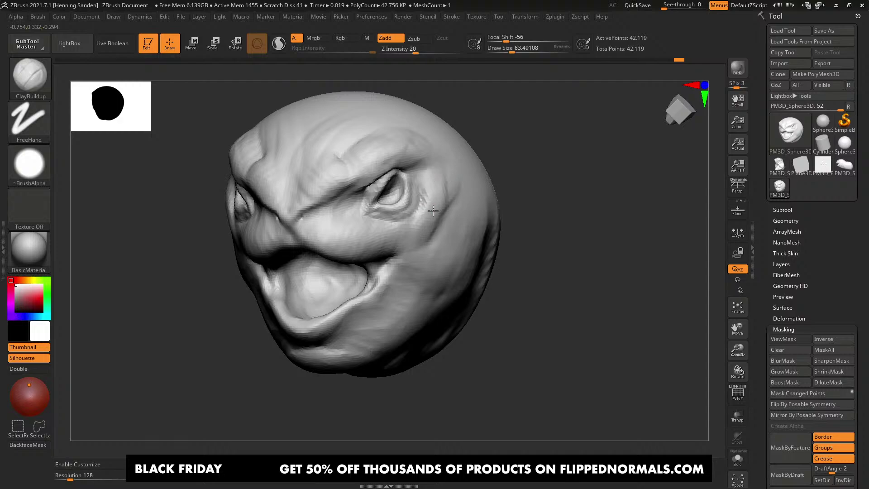
mouse_move(446, 271)
right_down()
mouse_move(442, 244)
mouse_move(389, 242)
right_up()
mouse_move(482, 255)
mouse_down()
mouse_move(467, 319)
mouse_move(432, 325)
mouse_up()
right_drag(413, 300, 457, 295)
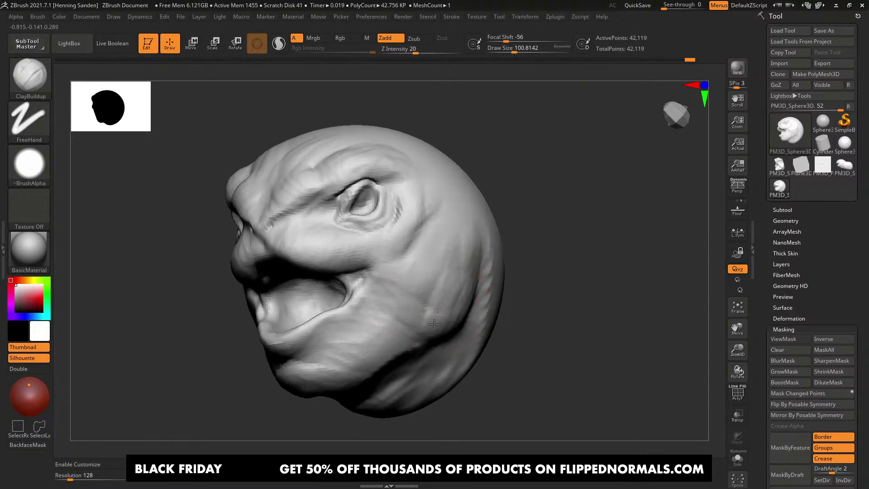
ctrl+right_drag(408, 278, 382, 260)
right_drag(382, 260, 410, 262)
mouse_move(409, 263)
alt+right_down()
mouse_move(427, 324)
mouse_move(446, 247)
mouse_move(435, 248)
mouse_move(462, 241)
alt+right_up()
Step: Carve creases around the eye and along the brow with DamStandard at a draw size of about 51
key(b)
key(d)
key(s)
key(s)
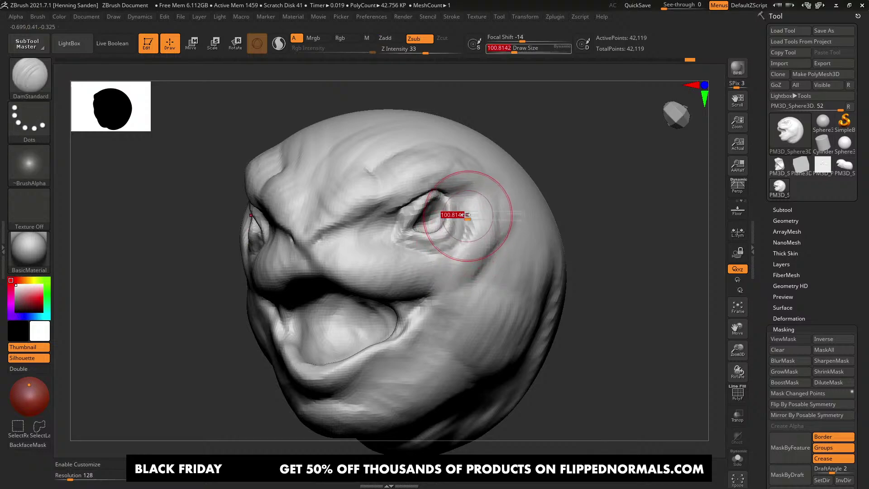
drag(469, 216, 461, 218)
drag(394, 223, 394, 240)
key(s)
right_drag(418, 212, 401, 194)
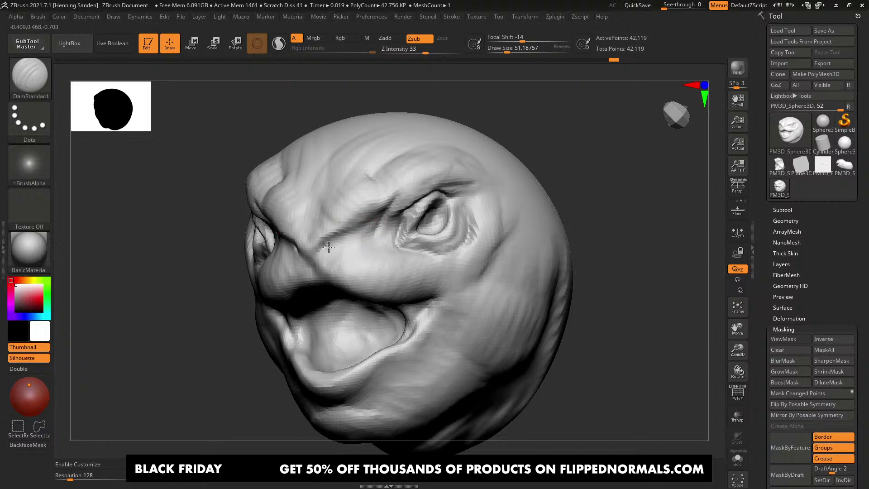
Step: Deepen the V-shaped crease where the brows meet the nose at a draw size of about 56
right_drag(327, 254, 316, 266)
key(bracketright)
drag(324, 248, 311, 270)
mouse_move(306, 291)
right_down()
mouse_move(317, 281)
mouse_move(335, 298)
right_up()
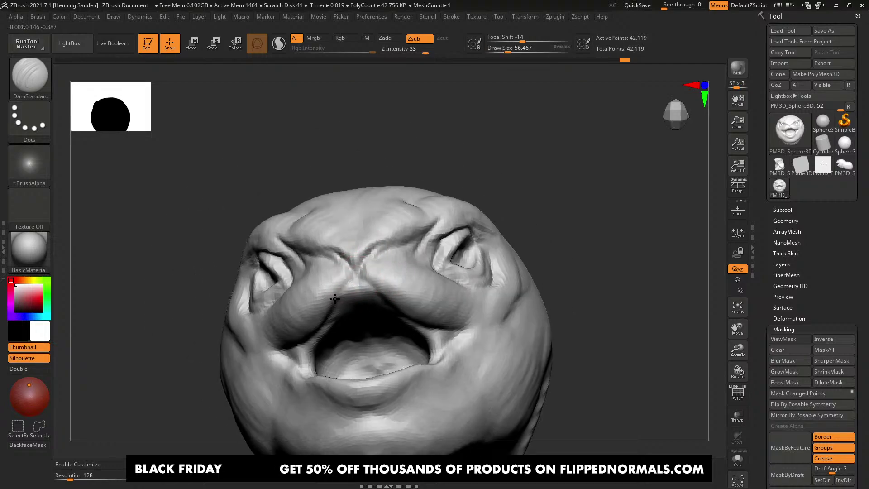
mouse_move(368, 271)
right_down()
mouse_move(355, 271)
mouse_move(422, 249)
mouse_move(398, 271)
right_up()
ctrl+right_drag(398, 272, 437, 315)
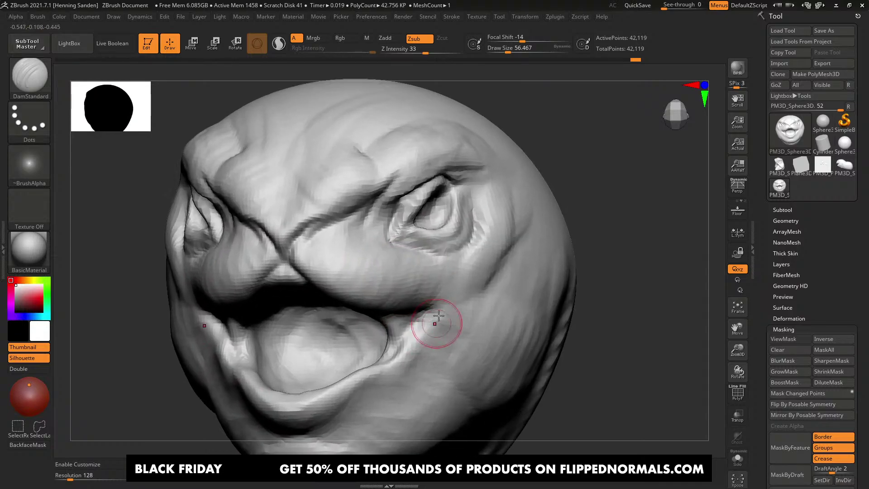
Step: Cut the mouth-corner crease at a draw size of about 77 and the cheek fold behind the eye at about 87
key(bracketright)
key(bracketright)
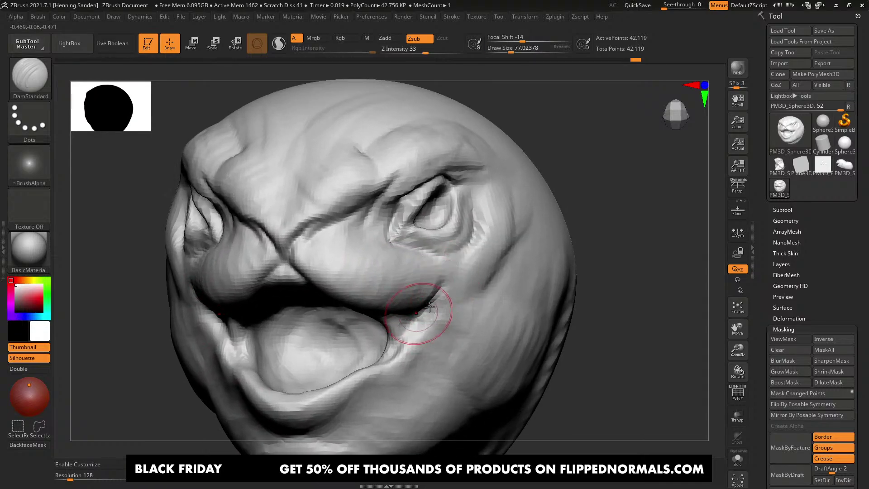
mouse_move(429, 307)
right_down()
mouse_move(412, 296)
mouse_move(446, 287)
mouse_move(495, 252)
right_up()
key(bracketright)
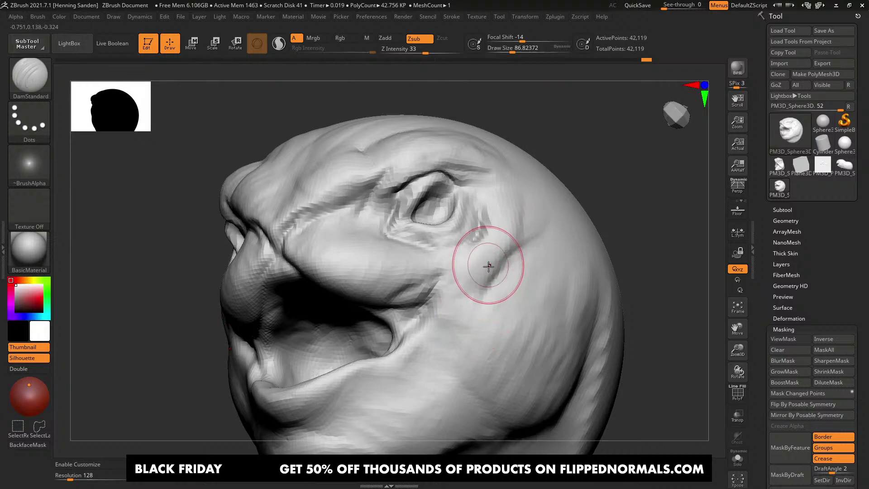
Step: Carve the folds beneath the eye at a draw size of about 74 and the groove above the central upper lip at about 49
right_drag(486, 256, 429, 276)
key(bracketleft)
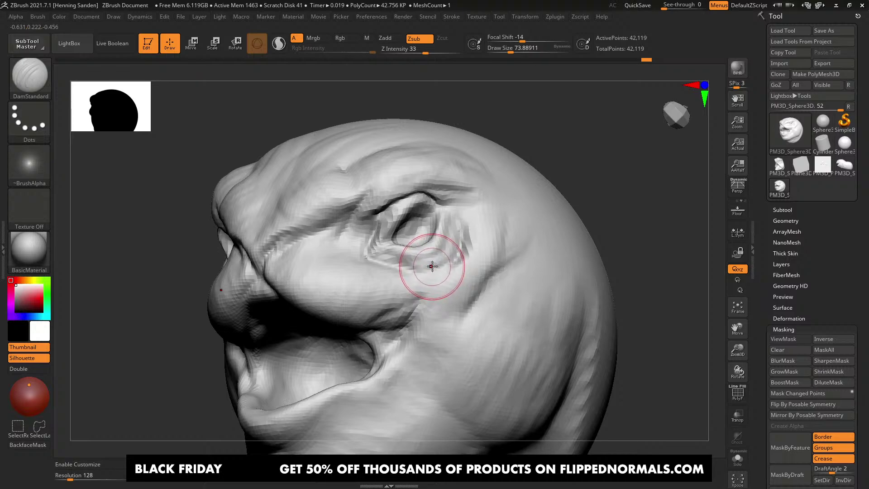
right_drag(436, 254, 443, 253)
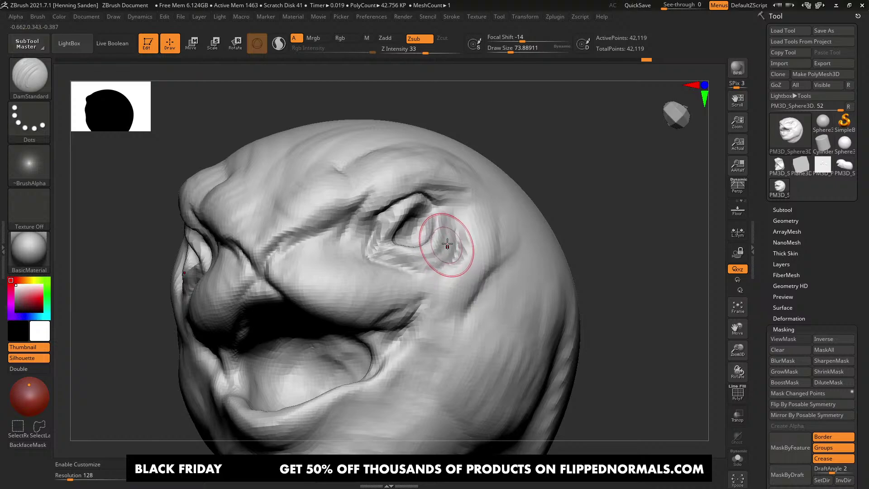
mouse_move(442, 225)
right_down()
mouse_move(456, 227)
mouse_move(452, 255)
mouse_move(430, 249)
mouse_move(417, 285)
mouse_move(301, 291)
mouse_move(329, 316)
right_up()
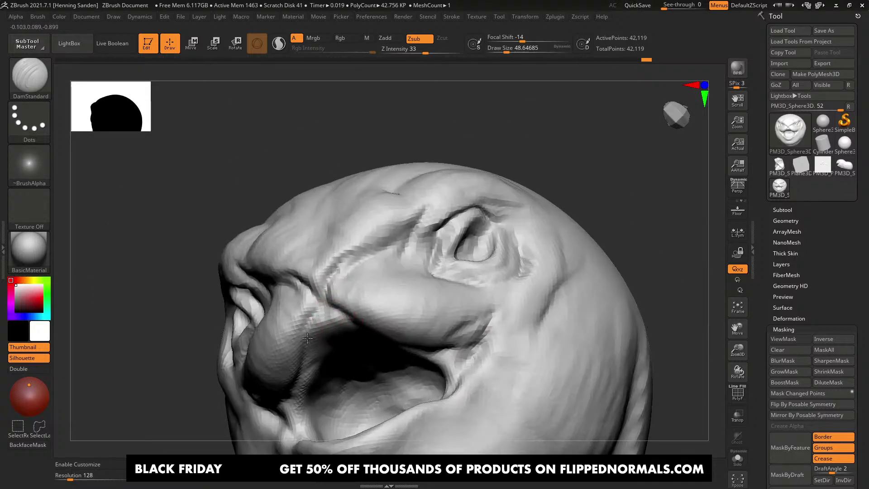
right_drag(303, 357, 368, 296)
Step: Sculpt the roof of the mouth with ClayBuildup at a draw size of about 104
key(b)
key(c)
key(b)
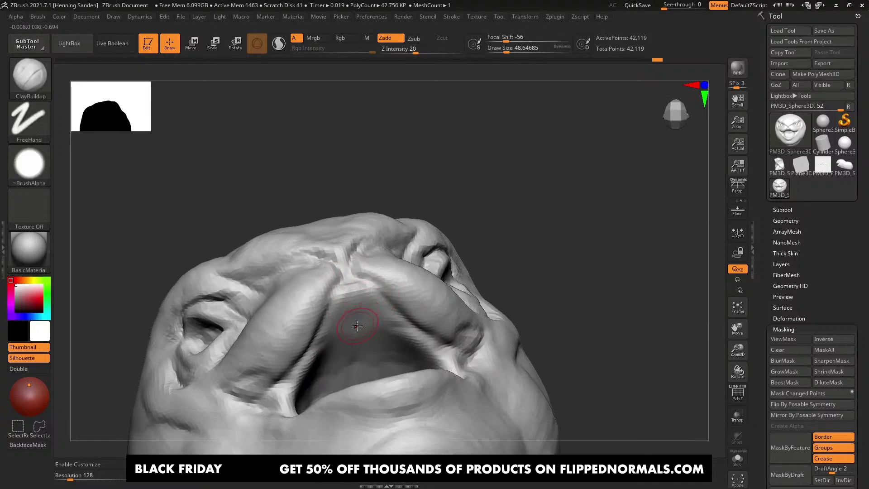
key(s)
mouse_move(361, 328)
mouse_down()
mouse_move(369, 329)
mouse_move(346, 360)
mouse_up()
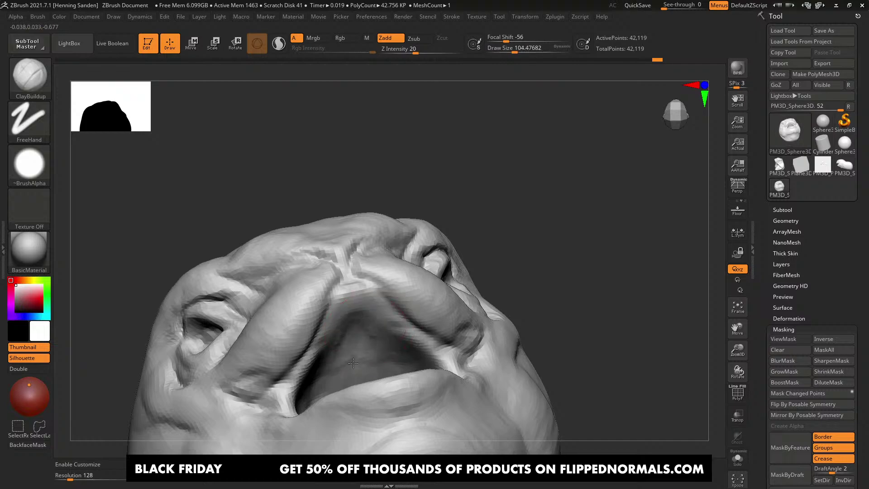
right_drag(380, 328, 354, 320)
Step: Build up the inner rim of the upper lip with clay strokes at a draw size of about 46
key(s)
drag(354, 320, 337, 307)
drag(306, 369, 313, 351)
right_drag(316, 301, 333, 329)
key(s)
drag(332, 328, 328, 327)
right_drag(326, 326, 344, 294)
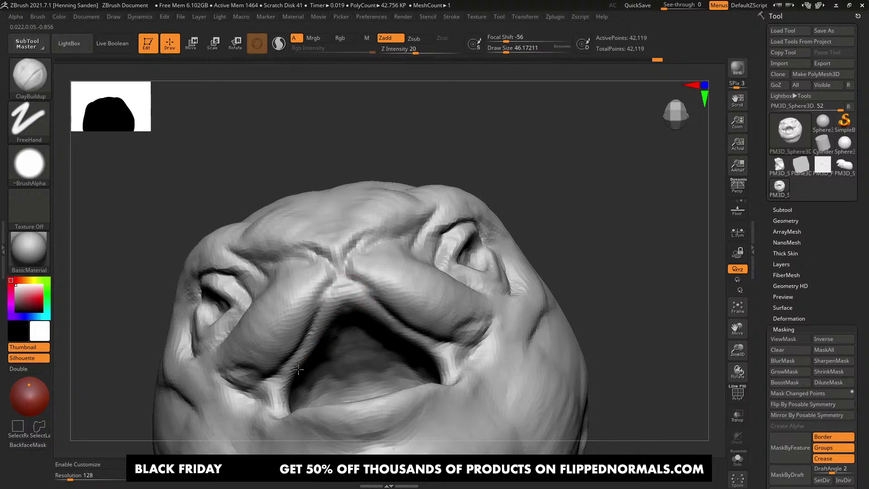
right_drag(320, 330, 307, 384)
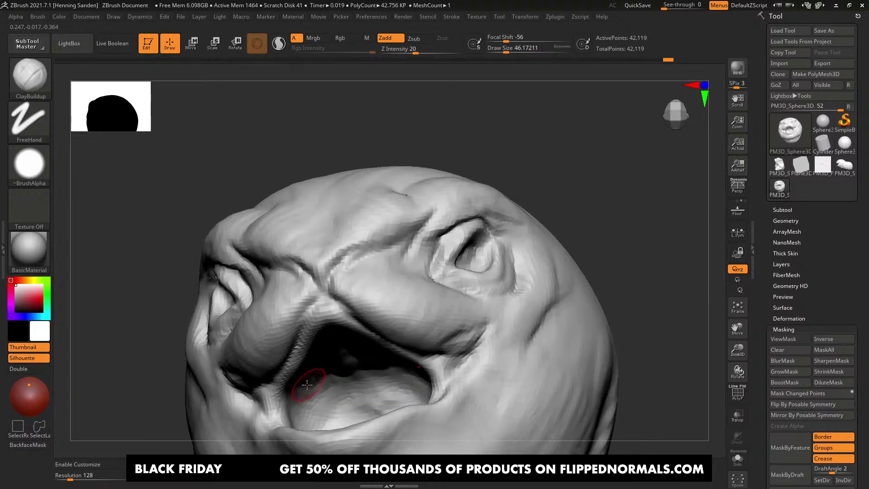
Step: Rework the inside of the mouth beneath the upper lip at a draw size of about 94
right_drag(335, 356, 362, 339)
key(s)
drag(363, 339, 379, 342)
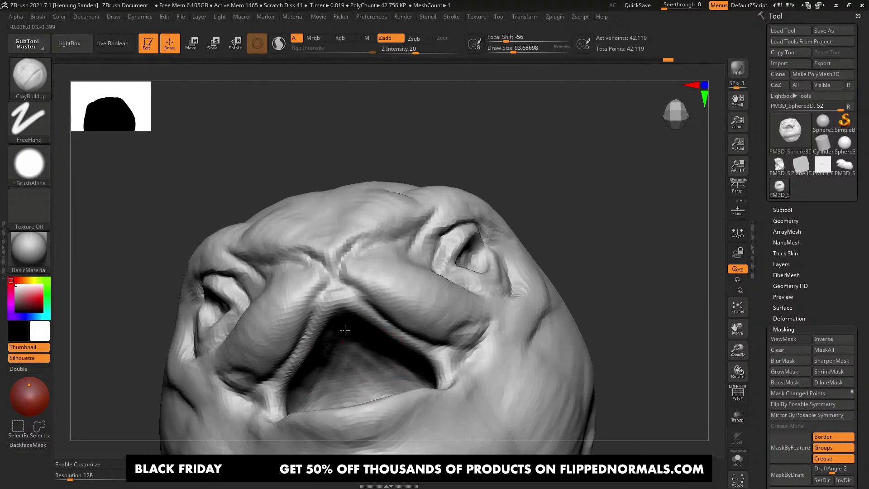
Step: Sculpt the channel between the tongue and the inner lower lip at a draw size of about 71
mouse_move(345, 330)
right_down()
mouse_move(332, 296)
mouse_move(360, 316)
mouse_move(362, 333)
mouse_move(401, 352)
right_up()
key(s)
drag(402, 352, 395, 351)
mouse_move(395, 351)
right_down()
mouse_move(446, 322)
mouse_move(430, 317)
mouse_move(422, 330)
right_up()
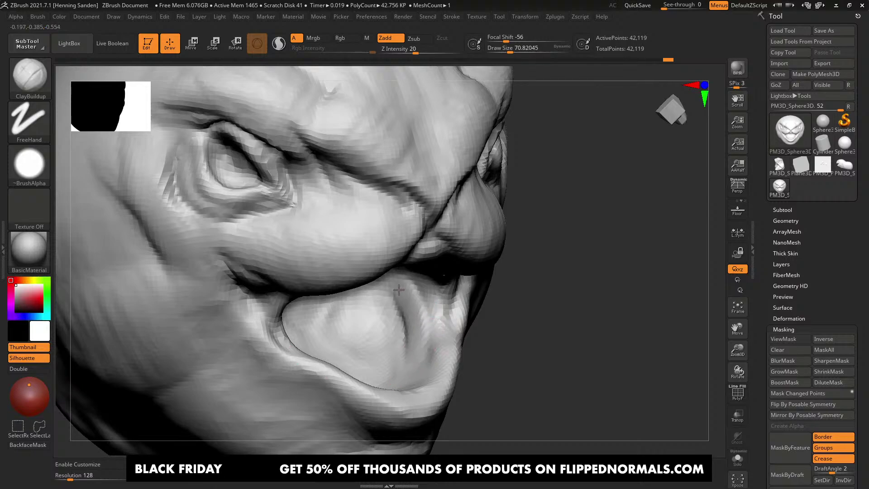
right_drag(403, 294, 390, 346)
mouse_move(417, 357)
mouse_down()
mouse_move(409, 380)
mouse_move(389, 394)
mouse_up()
right_drag(407, 378, 394, 391)
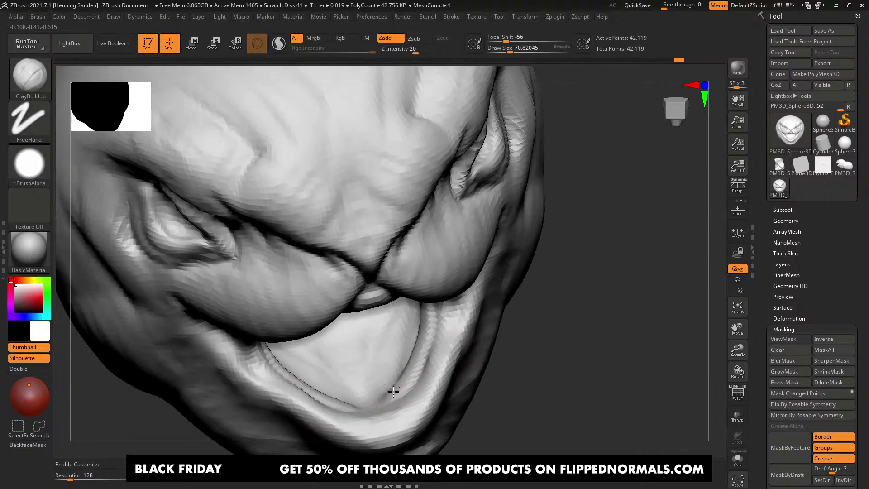
drag(393, 392, 348, 403)
right_drag(359, 400, 289, 378)
drag(288, 374, 283, 304)
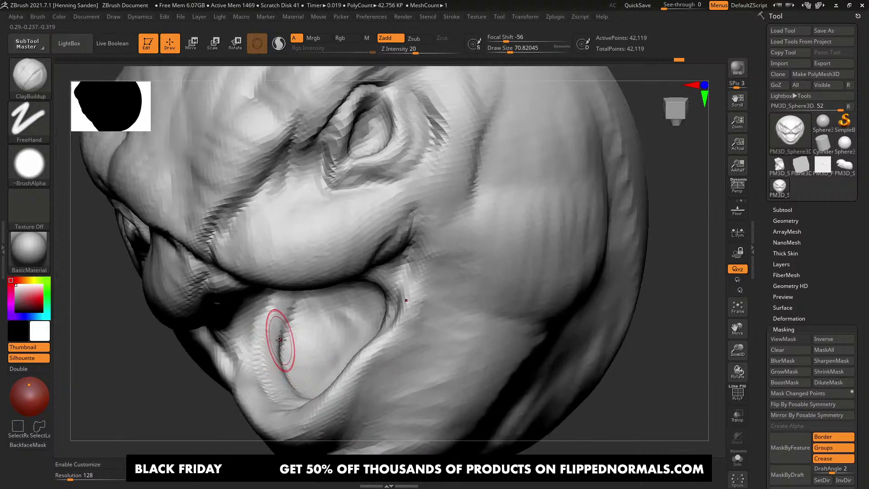
drag(280, 340, 299, 368)
Step: Shape the side of the tongue inside the lower lip at a draw size of about 101
alt+right_drag(297, 347, 313, 315)
key(s)
drag(311, 315, 316, 315)
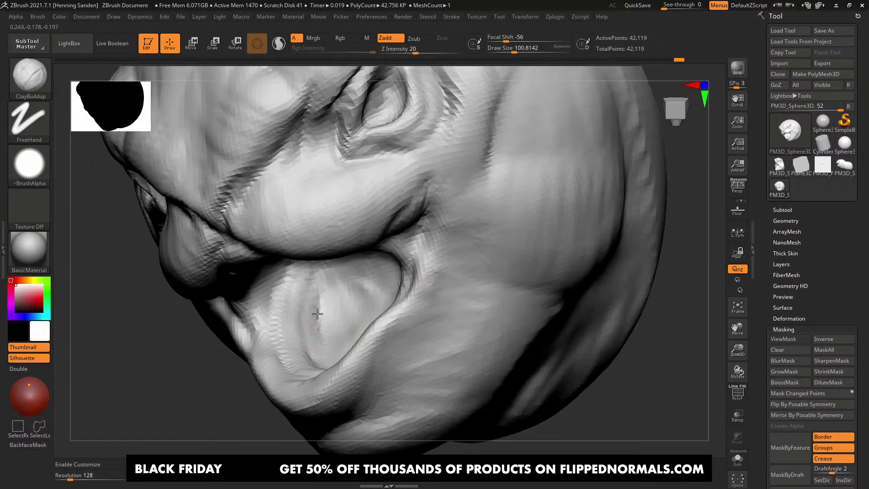
right_drag(318, 313, 315, 348)
Step: Refine the tongue's surface and side edges with clay strokes at a draw size of about 80
key(bracketleft)
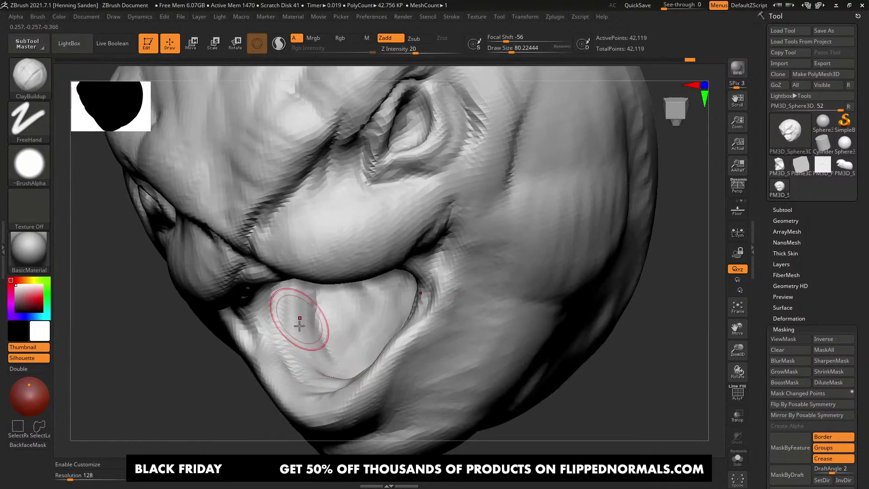
right_drag(300, 305, 312, 273)
mouse_move(324, 312)
right_down()
mouse_move(324, 269)
mouse_move(329, 298)
mouse_move(307, 290)
mouse_move(336, 283)
mouse_move(368, 252)
mouse_move(365, 236)
right_up()
mouse_move(310, 250)
mouse_down()
mouse_move(360, 247)
mouse_move(368, 232)
mouse_up()
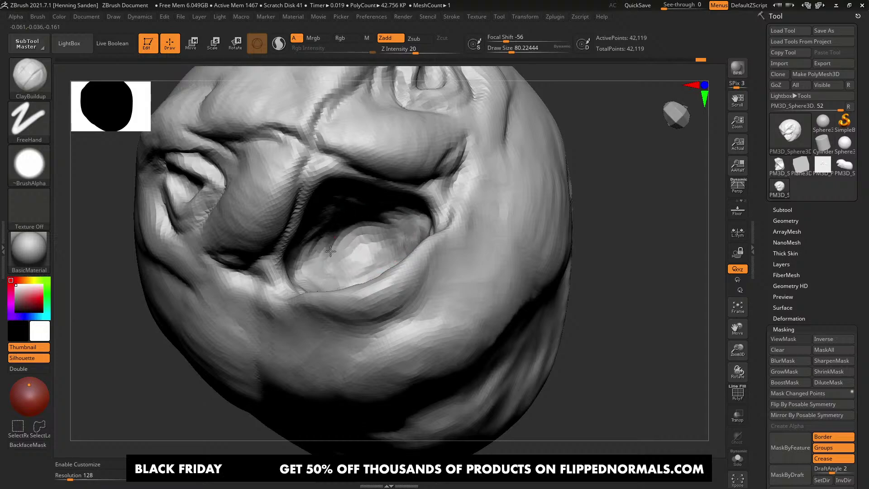
right_drag(367, 217, 363, 242)
drag(363, 243, 352, 232)
ctrl+right_drag(352, 231, 362, 245)
mouse_move(362, 244)
right_down()
mouse_move(393, 249)
mouse_move(423, 271)
mouse_move(410, 280)
right_up()
Step: Switch to the browser, close the Skin Kit image preview and open the FlippedNormals creator store
key(alt+Tab)
click(436, 216)
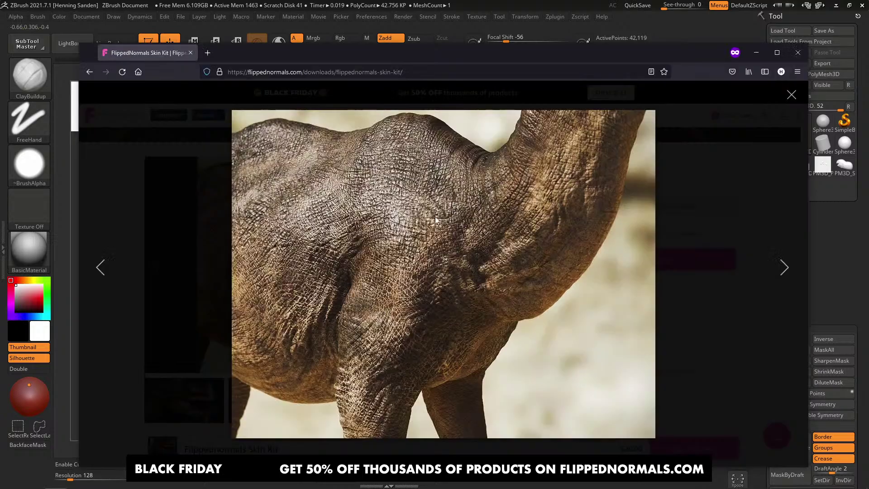
click(172, 158)
mouse_move(130, 337)
middle_down()
mouse_move(143, 272)
mouse_move(162, 244)
middle_up()
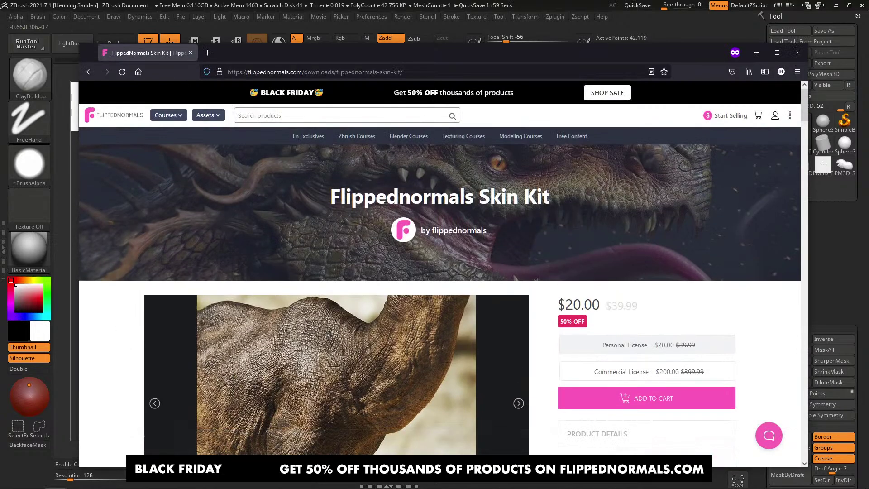
click(451, 232)
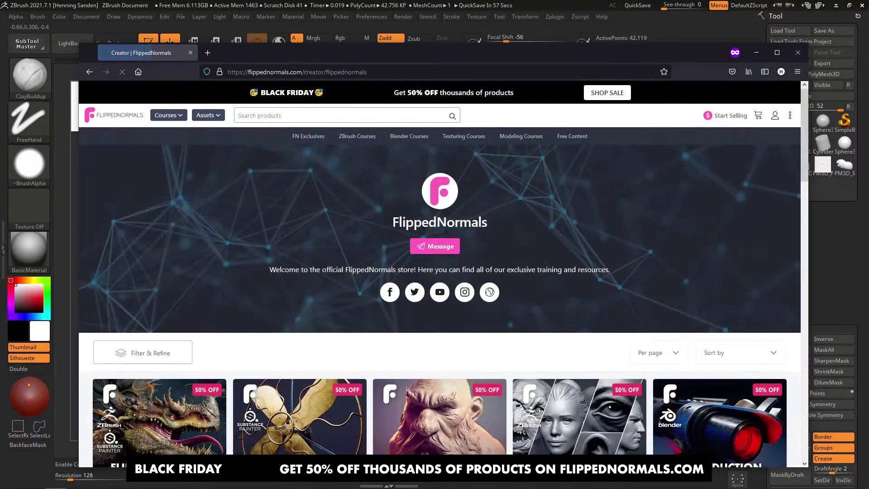
Step: Open the Introduction to Sculpting and Complete Zbrush Sculpting Bundle products in new tabs and view the bundle page
scroll(413, 214, down, 2)
scroll(413, 213, down, 1)
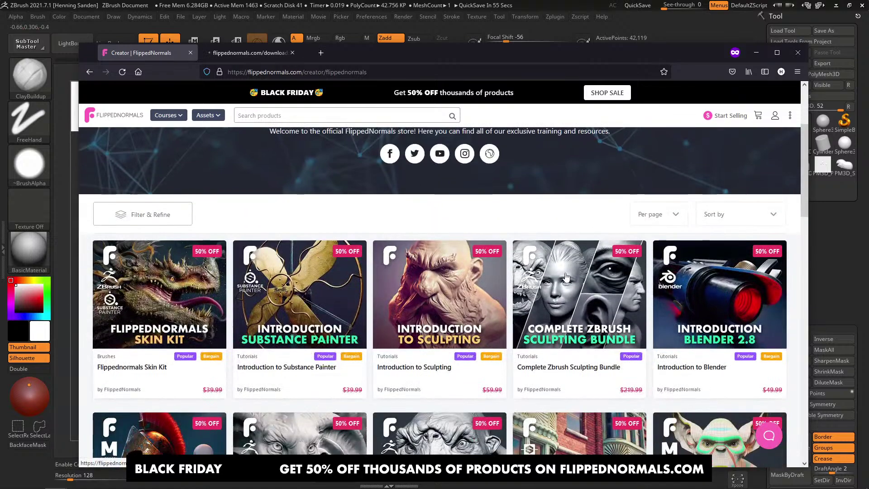
click(351, 52)
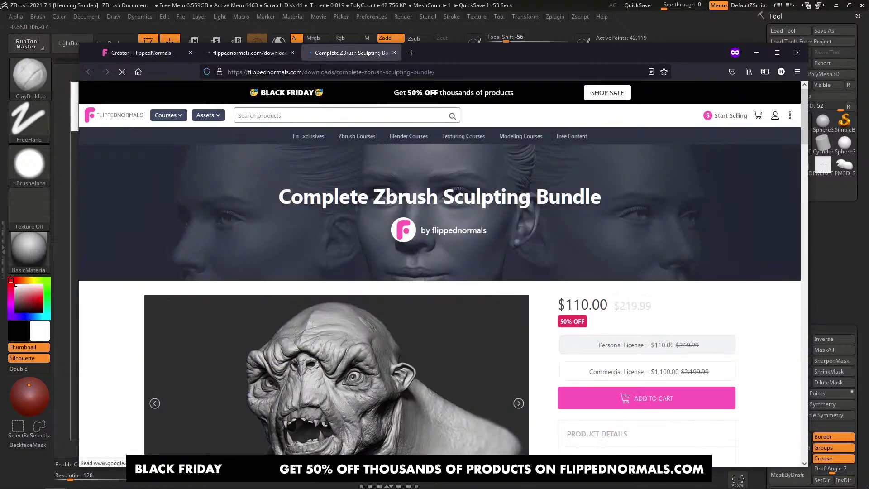
Step: Select the Complete Zbrush Sculpting Bundle page's web address and its product title
click(322, 72)
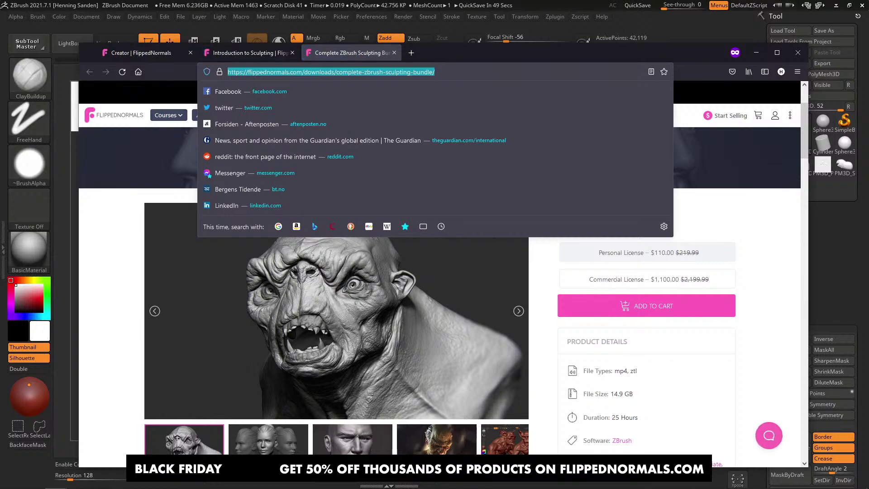
key(alt+Tab)
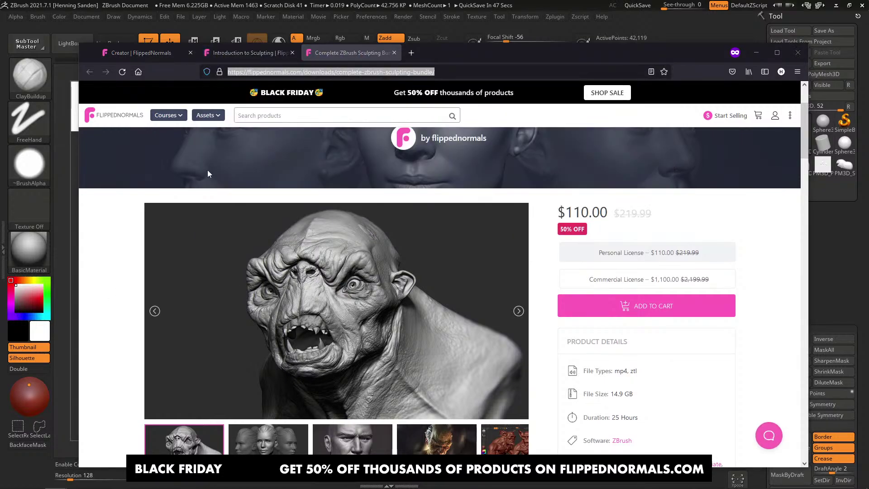
scroll(331, 316, down, 5)
triple_click(304, 256)
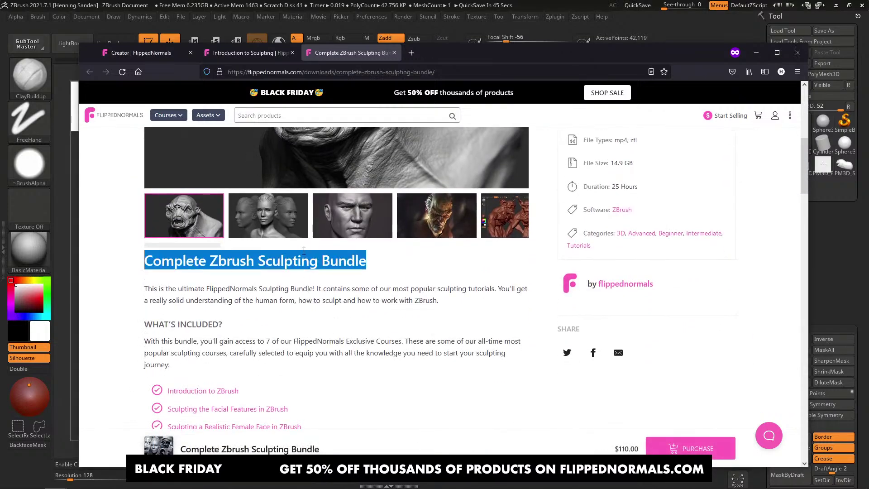
key(alt+Tab)
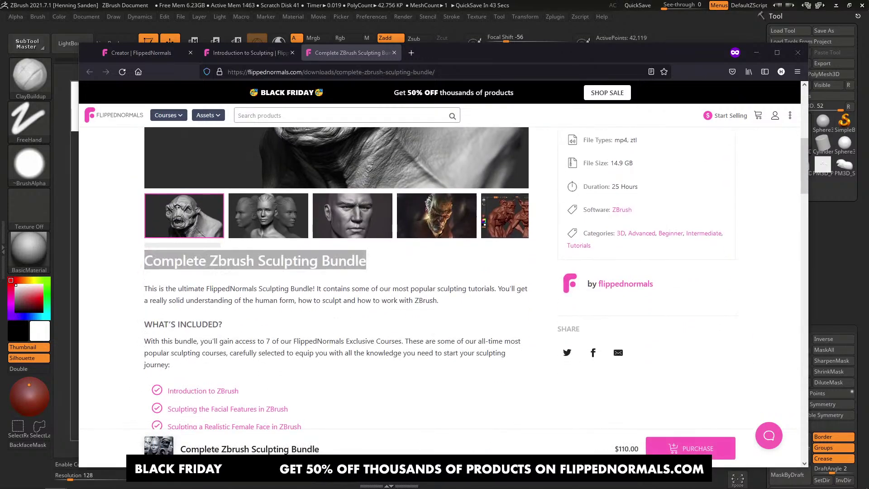
Step: Open the Introduction to Sculpting product page, select its web address and go to its image gallery
scroll(272, 312, up, 1)
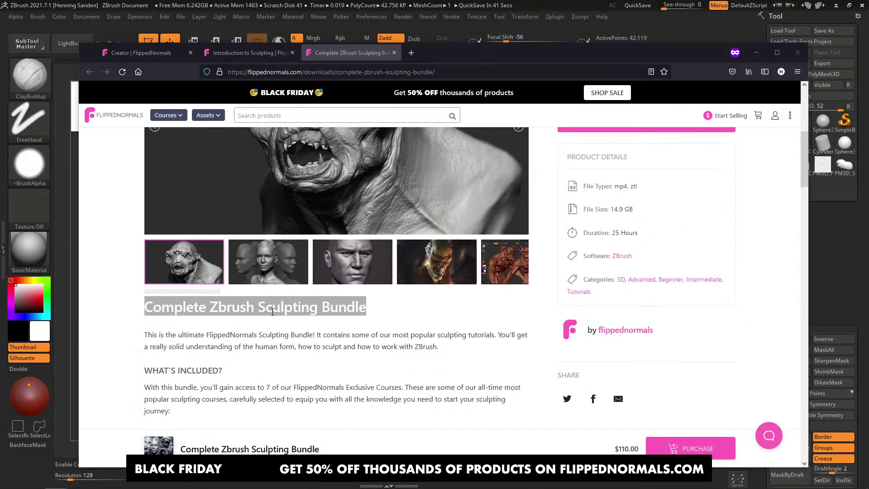
click(242, 54)
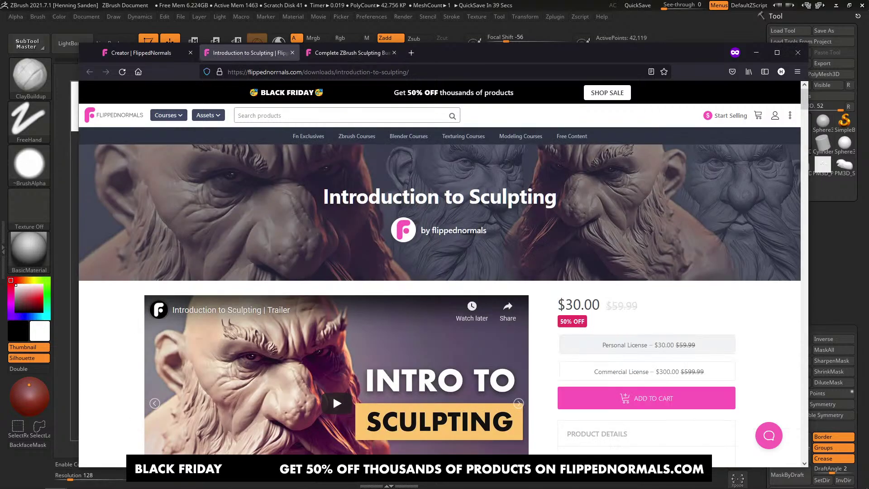
click(279, 74)
key(alt+Tab)
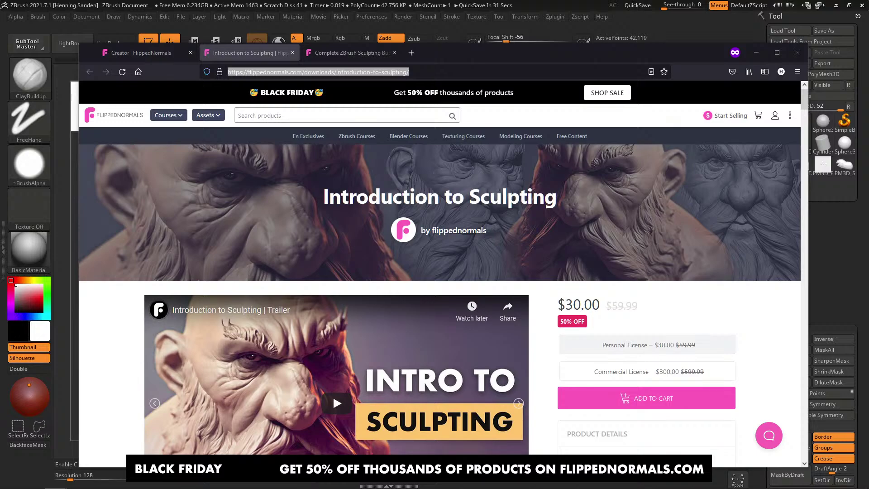
click(386, 287)
scroll(385, 287, down, 5)
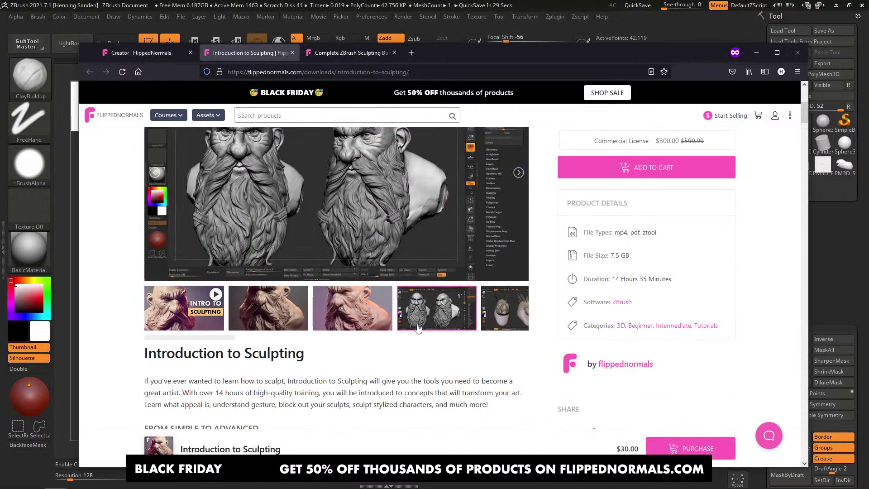
Step: View the Introduction to Sculpting preview images at full size and return to ZBrush
scroll(374, 285, up, 3)
click(374, 285)
key(Right)
key(Right)
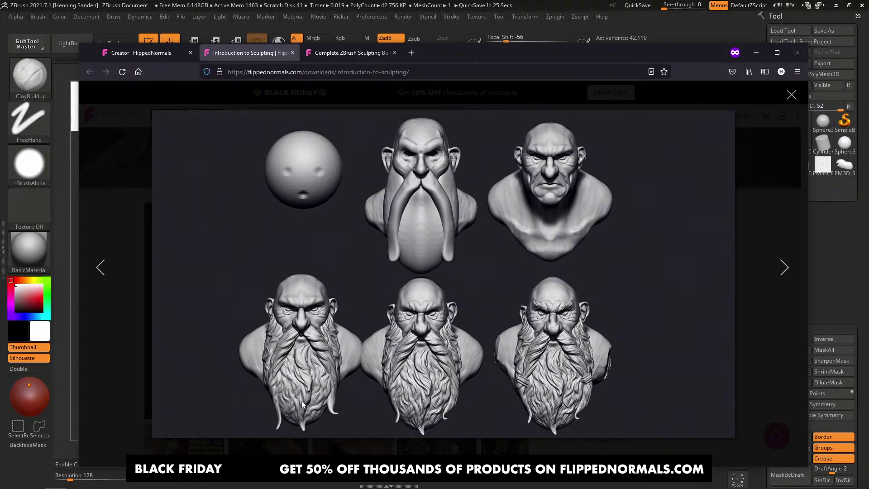
scroll(418, 272, down, 1)
scroll(407, 299, down, 1)
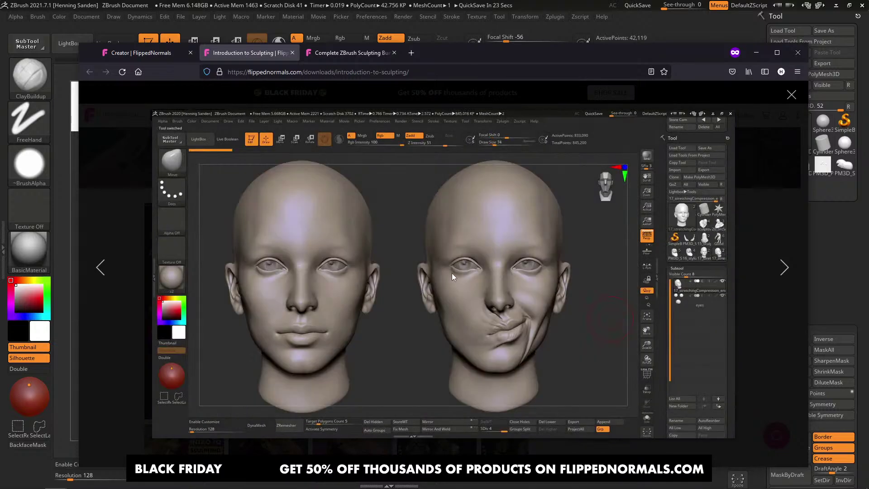
scroll(457, 277, up, 1)
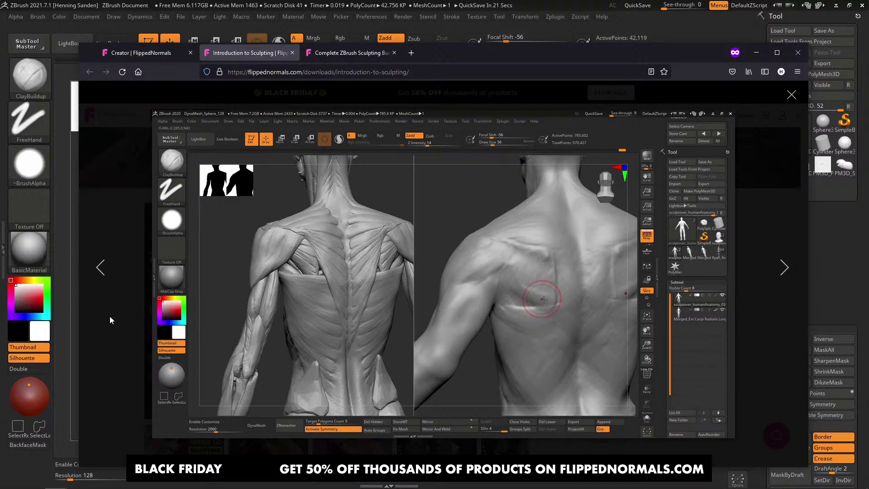
click(74, 329)
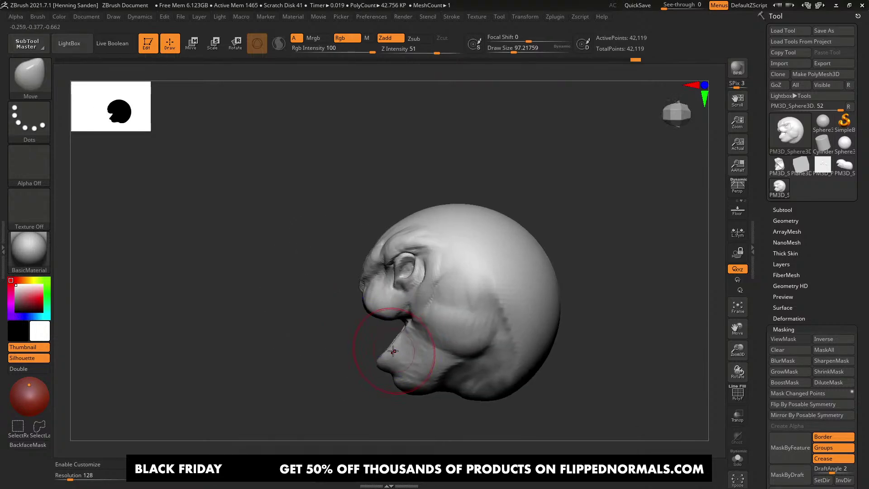
Step: Switch to a new Sphere3D, convert it to a PolyMesh3D and activate the ClayBuildup brush
click(821, 126)
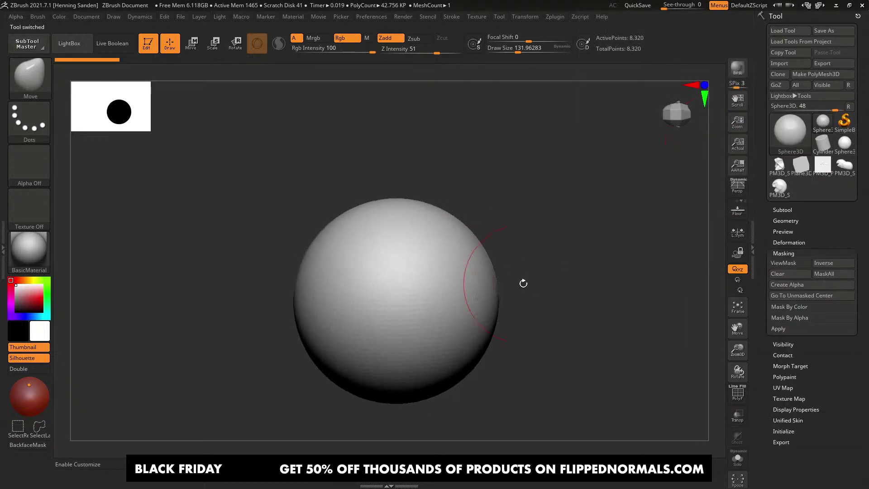
drag(524, 283, 602, 240)
click(834, 73)
drag(498, 267, 427, 324)
key(b)
key(c)
key(b)
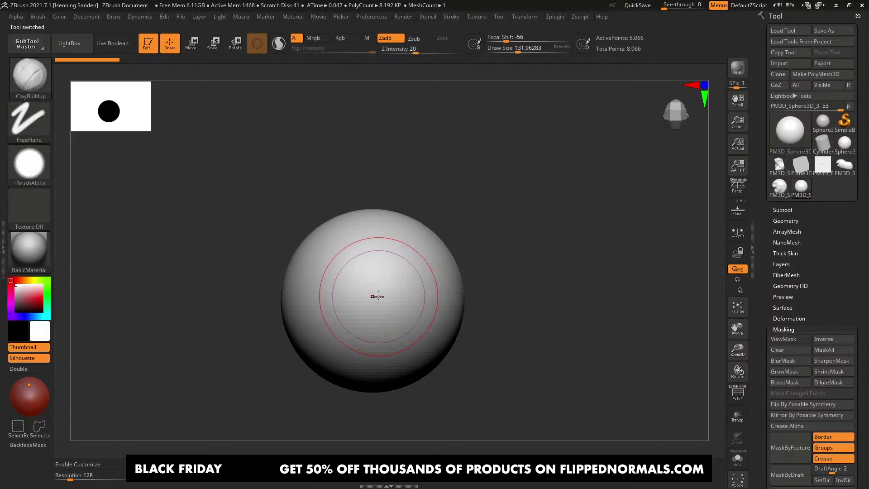
Step: Try a ClayBuildup stroke on the front of the sphere at a draw size of about 59
alt+right_drag(380, 290, 400, 280)
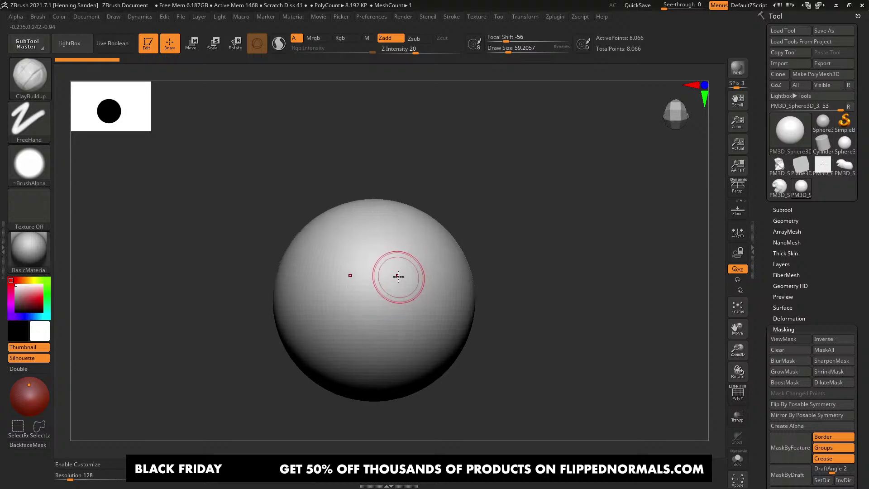
ctrl+right_drag(397, 279, 401, 288)
key(s)
mouse_move(399, 292)
mouse_down()
mouse_move(352, 312)
mouse_move(387, 301)
mouse_up()
key(ctrl+z)
key(s)
Step: Carve two symmetrical eye sockets into the upper front of the sphere at a draw size of about 51
alt+right_drag(350, 288, 335, 276)
alt+drag(306, 236, 304, 247)
ctrl+right_drag(326, 274, 322, 266)
key(s)
mouse_move(322, 265)
mouse_down()
mouse_move(313, 265)
mouse_move(321, 246)
mouse_up()
ctrl+right_drag(320, 247, 334, 273)
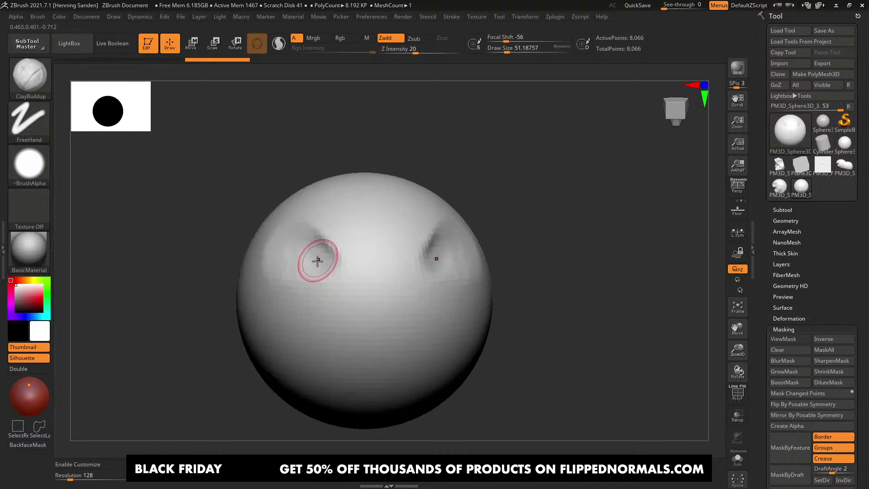
mouse_move(318, 260)
mouse_down()
mouse_move(302, 268)
mouse_move(322, 271)
mouse_up()
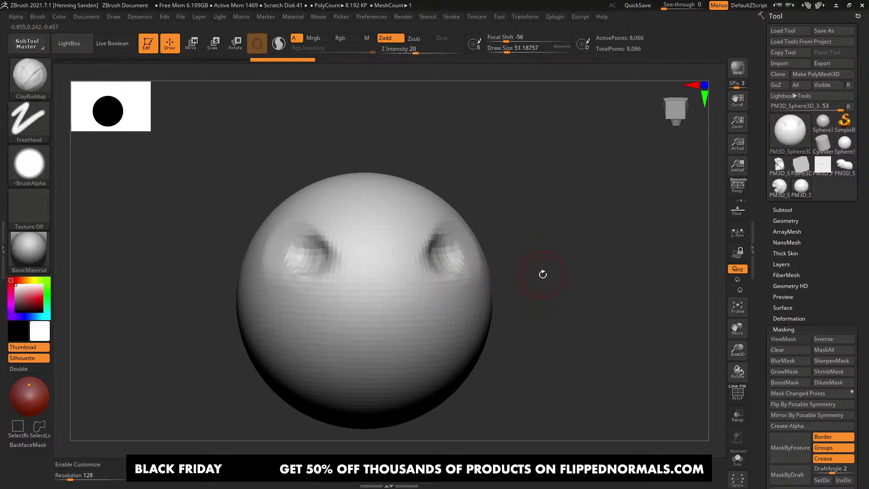
Step: Step back through the eye-socket strokes and rework them into compact, deep sockets on both sides of the face
key(bracketright)
alt+drag(313, 239, 319, 269)
key(ctrl+z)
key(ctrl+z)
key(ctrl+z)
key(ctrl+z)
key(ctrl+z)
key(ctrl+z)
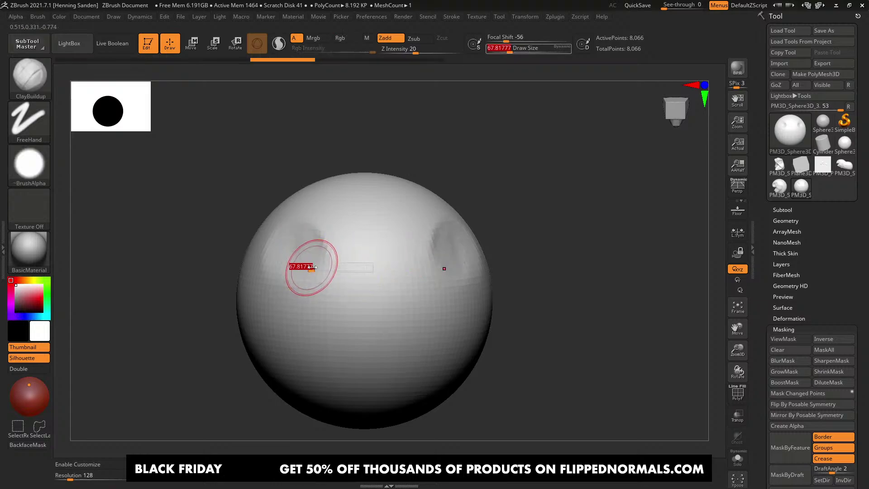
key(ctrl+shift+z)
key(ctrl+shift+z)
key(ctrl+shift+z)
key(ctrl+shift+z)
key(ctrl+shift+z)
key(ctrl+shift+z)
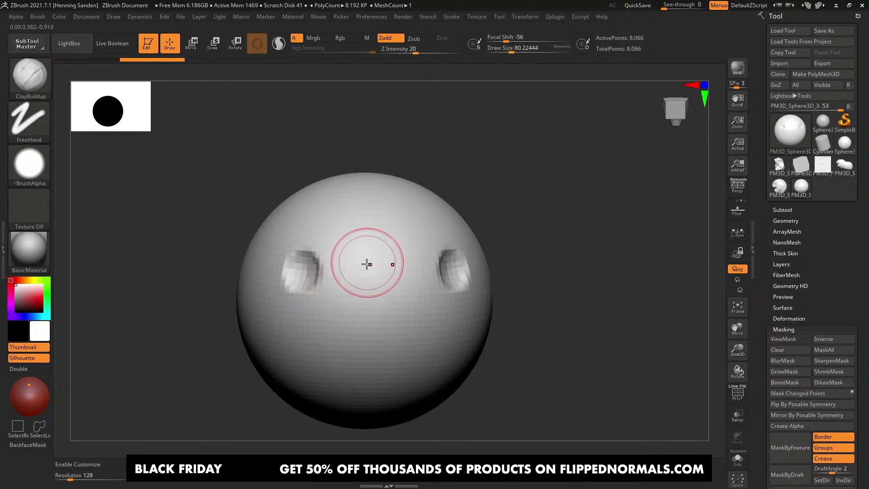
Step: Build up the nose, brow and area around the eyes with ClayBuildup strokes down the front of the sphere
key(s)
mouse_move(361, 267)
mouse_down()
mouse_move(321, 231)
mouse_move(303, 231)
mouse_move(280, 267)
mouse_up()
mouse_move(349, 294)
ctrl+right_down()
mouse_move(347, 283)
mouse_move(353, 326)
mouse_move(376, 303)
ctrl+right_up()
key(bracketleft)
key(bracketleft)
mouse_move(379, 283)
mouse_down()
mouse_move(379, 315)
mouse_move(368, 258)
mouse_move(391, 307)
mouse_up()
shift+right_drag(391, 307, 418, 304)
key(s)
mouse_move(407, 300)
mouse_down()
mouse_move(389, 302)
mouse_move(421, 323)
mouse_move(439, 291)
mouse_up()
key(s)
mouse_move(437, 303)
mouse_down()
mouse_move(435, 278)
mouse_move(435, 294)
mouse_move(433, 286)
mouse_move(410, 324)
mouse_up()
key(s)
Step: Cut a downturned mouth line beneath the nose with DamStandard at a draw size of about 77
key(b)
key(d)
key(s)
key(bracketright)
mouse_move(435, 269)
right_down()
mouse_move(430, 293)
mouse_move(514, 286)
right_up()
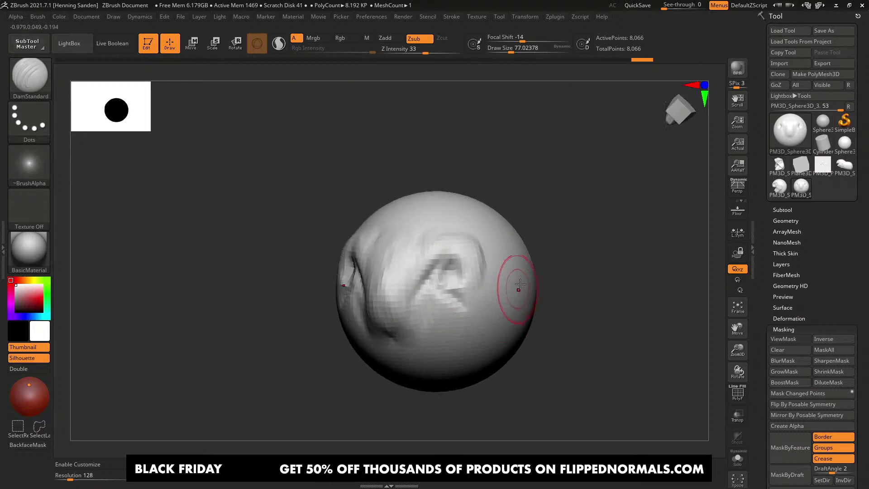
right_drag(479, 249, 427, 304)
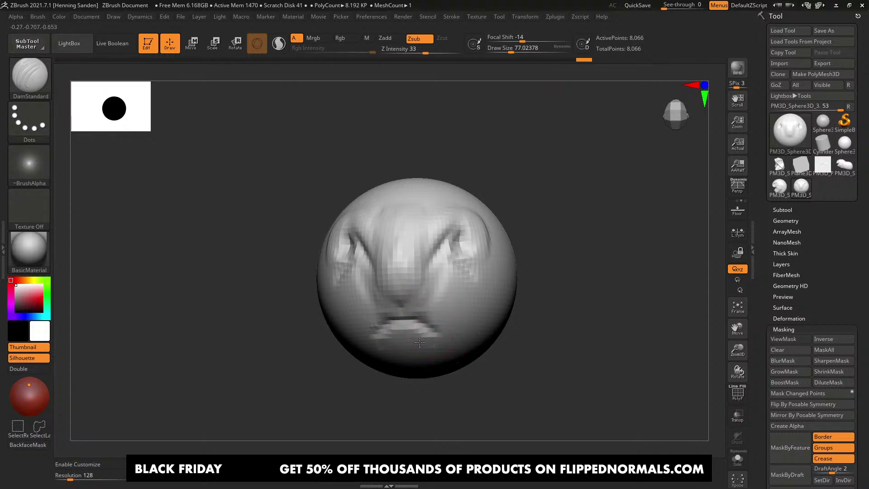
right_drag(439, 345, 427, 336)
Step: Build up the lower lip and chin below the mouth with ClayBuildup at a draw size of about 90
key(b)
key(c)
key(b)
key(s)
drag(426, 355, 421, 356)
drag(419, 360, 399, 367)
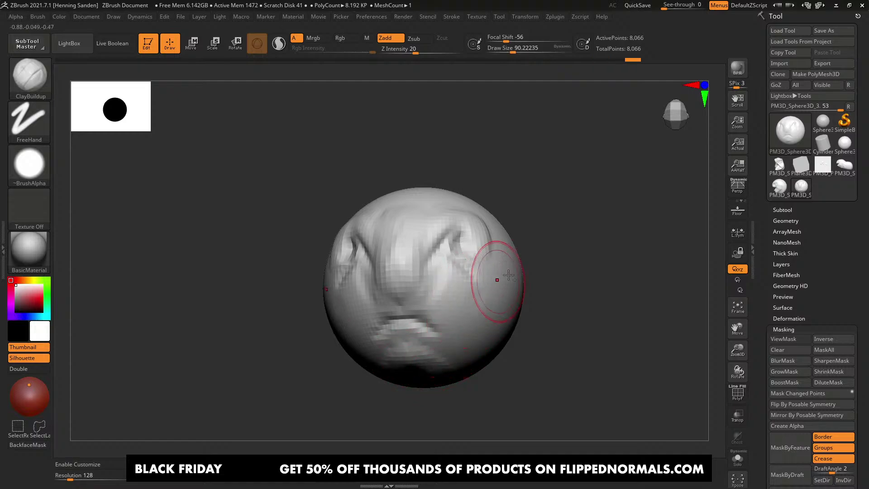
Step: Build up the cheeks below the eyes with clay strokes and remesh the head at resolution 128
right_drag(494, 278, 495, 258)
key(s)
mouse_move(484, 284)
mouse_down()
mouse_move(480, 290)
mouse_move(483, 279)
mouse_up()
key(s)
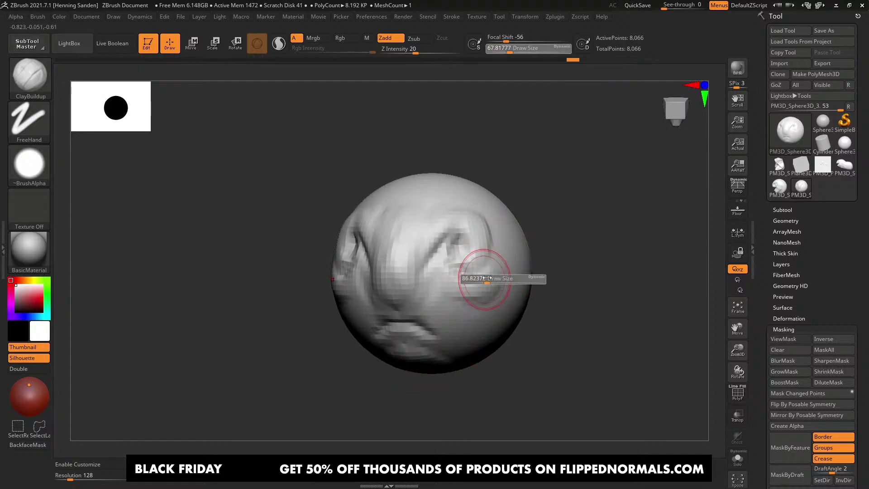
mouse_move(479, 289)
right_down()
mouse_move(494, 287)
mouse_move(496, 302)
mouse_move(492, 287)
right_up()
key(s)
mouse_move(491, 283)
mouse_down()
mouse_move(449, 277)
mouse_move(434, 286)
mouse_move(426, 259)
mouse_move(431, 221)
mouse_move(409, 246)
mouse_up()
right_drag(534, 245, 555, 244)
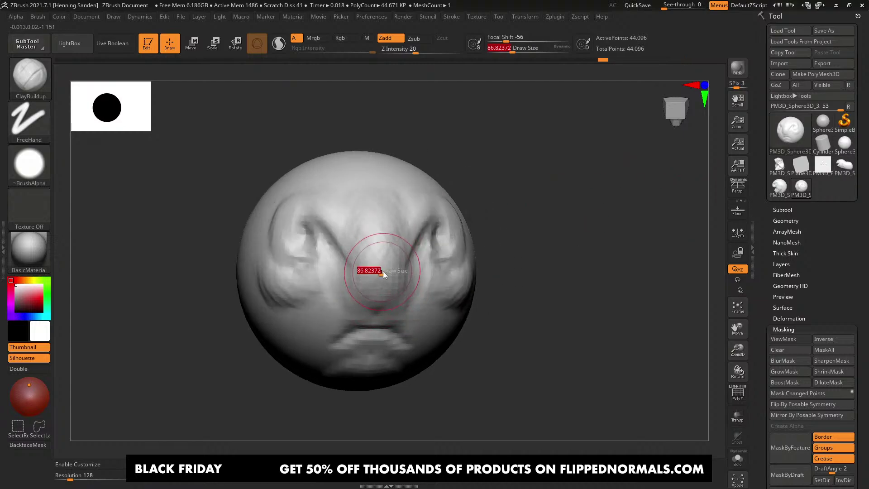
Step: Fill out the nose bridge and forehead with ClayBuildup at a draw size of about 83
drag(383, 271, 382, 271)
alt+right_drag(396, 266, 393, 258)
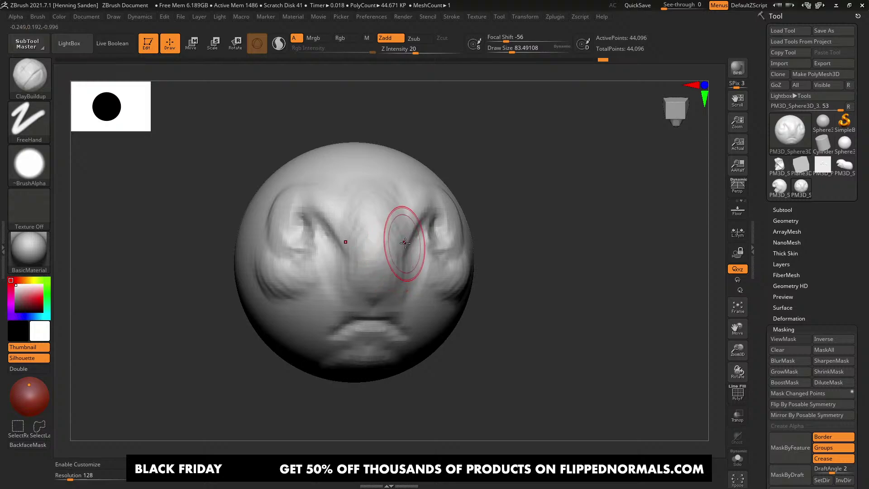
mouse_move(413, 245)
shift+right_down()
mouse_move(384, 255)
mouse_move(409, 259)
shift+right_up()
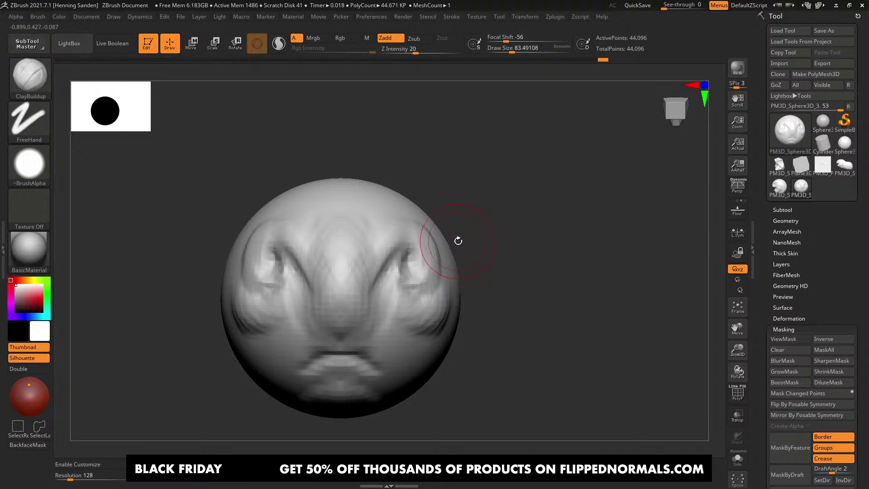
mouse_move(453, 240)
alt+right_down()
mouse_move(408, 275)
mouse_move(429, 274)
mouse_move(425, 249)
mouse_move(461, 244)
mouse_move(444, 254)
alt+right_up()
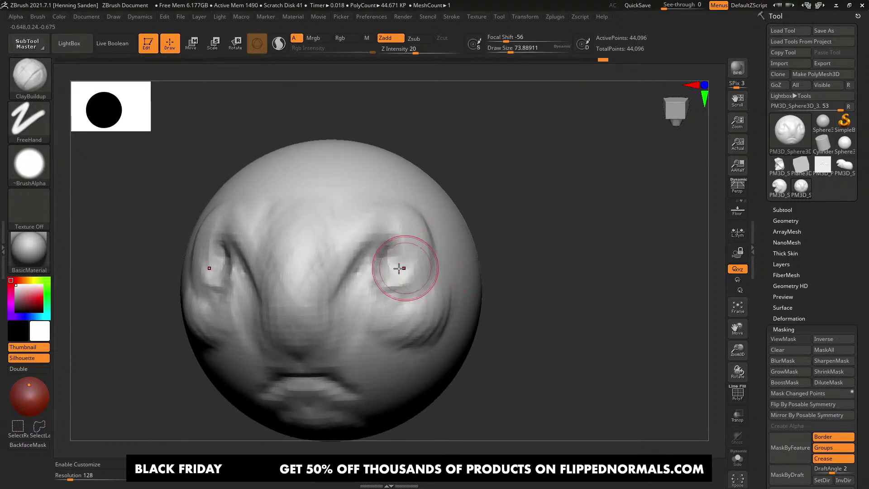
Step: Deepen the eye sockets under the brow with ClayBuildup at a draw size of about 68 to 74
mouse_move(399, 268)
mouse_down()
mouse_move(396, 260)
mouse_move(382, 267)
mouse_move(392, 256)
mouse_move(386, 265)
mouse_move(403, 265)
mouse_move(360, 267)
mouse_move(344, 258)
mouse_move(382, 244)
mouse_up()
right_drag(381, 248, 370, 235)
drag(366, 240, 393, 254)
right_drag(395, 254, 390, 273)
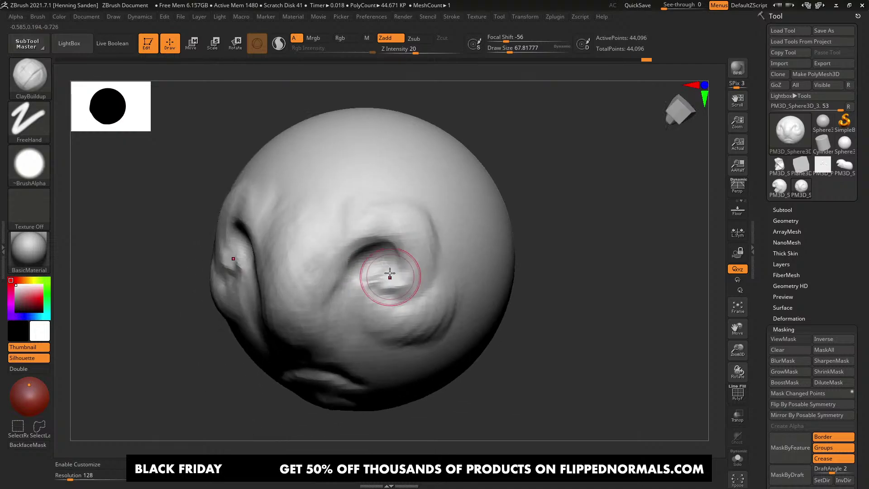
drag(351, 257, 358, 247)
right_drag(372, 261, 359, 253)
Step: Refine the inner eye corners and the sides of the nose at a draw size of about 54
key(s)
mouse_move(359, 253)
mouse_down()
mouse_move(341, 265)
mouse_move(341, 251)
mouse_move(315, 287)
mouse_up()
right_drag(314, 288, 340, 292)
key(s)
drag(341, 297, 336, 296)
right_drag(324, 325, 323, 313)
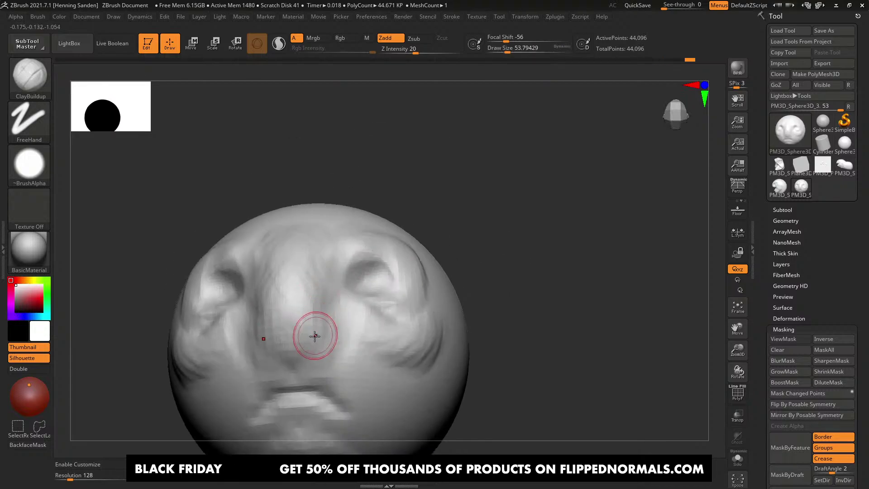
Step: Carve both nostrils into the underside of the nose with ClayBuildup at a draw size of about 54 to 62
drag(313, 336, 318, 349)
key(s)
mouse_move(318, 333)
mouse_down()
mouse_move(303, 351)
mouse_move(304, 337)
mouse_up()
right_drag(320, 322, 330, 322)
key(s)
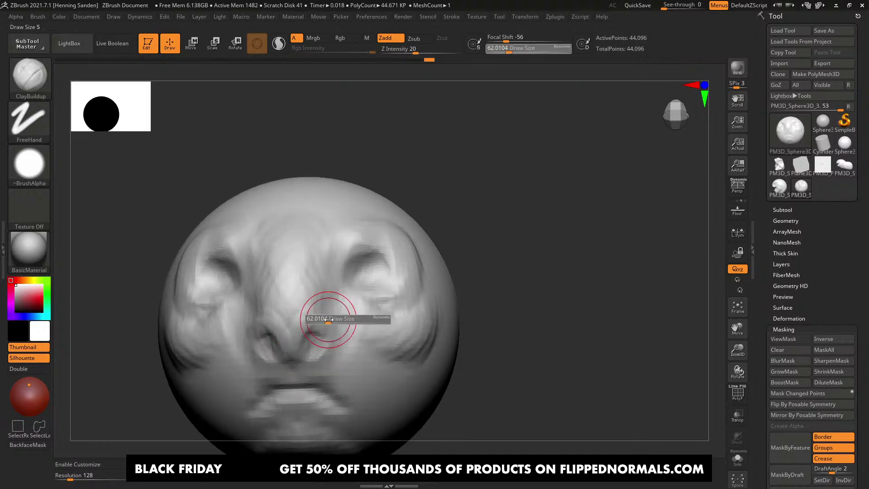
click(330, 318)
Step: Build up the nose tip and nostril wings with ClayBuildup at a draw size of about 65 to 74
drag(302, 319, 300, 337)
right_drag(294, 329, 295, 338)
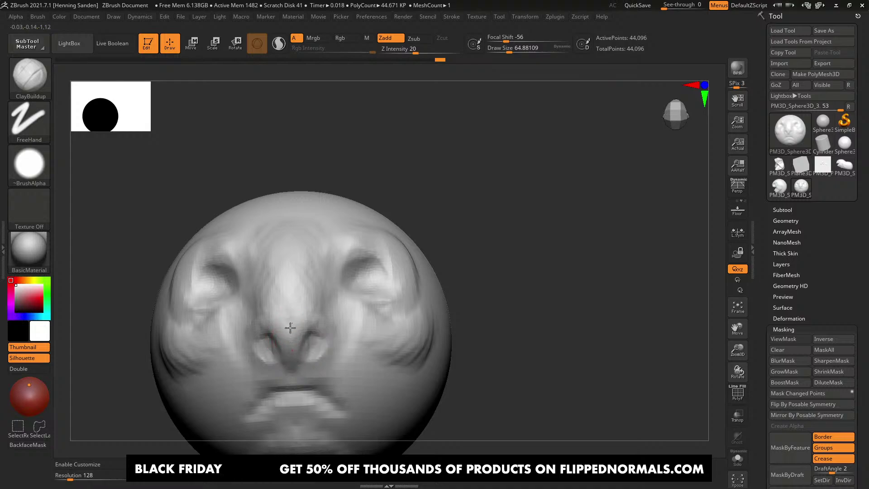
key(s)
click(301, 324)
mouse_move(294, 322)
mouse_down()
mouse_move(313, 310)
mouse_move(333, 334)
mouse_up()
key(s)
click(334, 328)
Step: Sharpen the creases around the nostrils with DamStandard at a draw size of about 71
key(2)
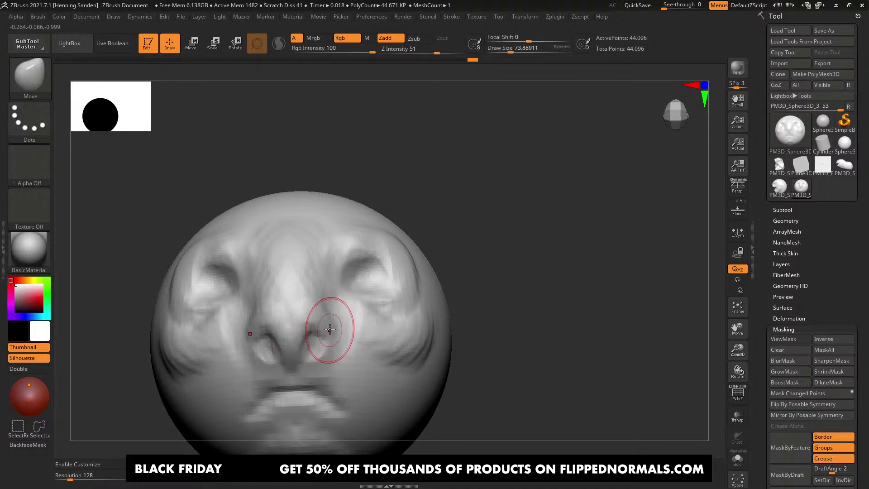
key(3)
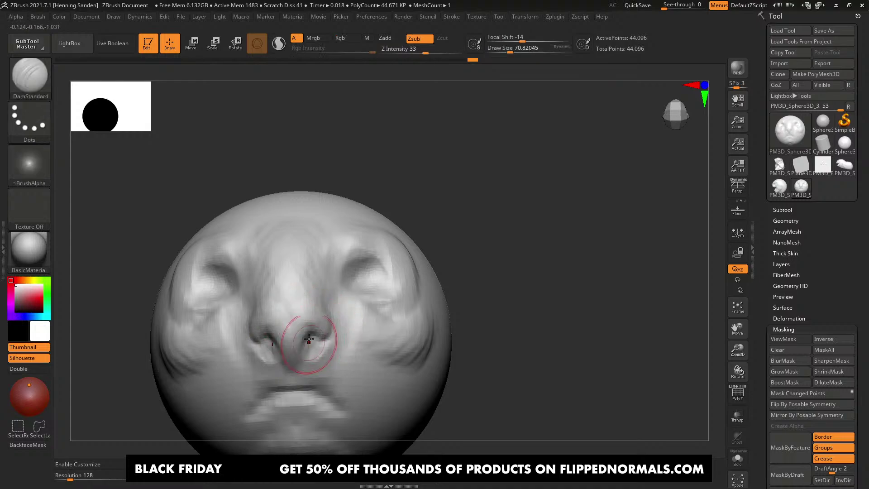
mouse_move(309, 338)
right_down()
mouse_move(304, 325)
mouse_move(362, 325)
right_up()
mouse_move(362, 326)
shift+right_down()
mouse_move(354, 326)
mouse_move(390, 306)
mouse_move(388, 331)
shift+right_up()
Step: Try cutting a crease along the outer cheek with DamStandard at a draw size of about 87
key(bracketright)
drag(418, 294, 393, 339)
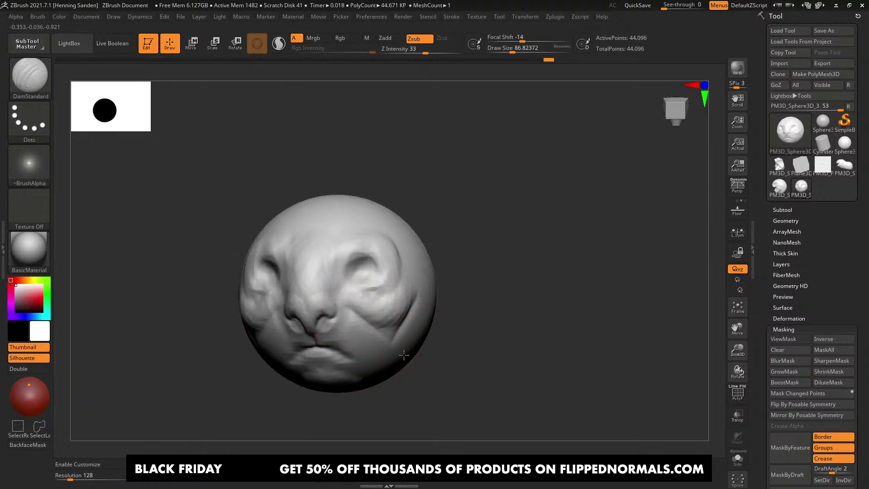
key(ctrl+z)
mouse_move(362, 335)
right_down()
mouse_move(374, 320)
mouse_move(369, 348)
mouse_move(329, 336)
right_up()
key(ctrl+z)
Step: Reshape the nose and cheeks with the Move brush, using draw sizes of about 140 and 251
key(b)
key(m)
key(v)
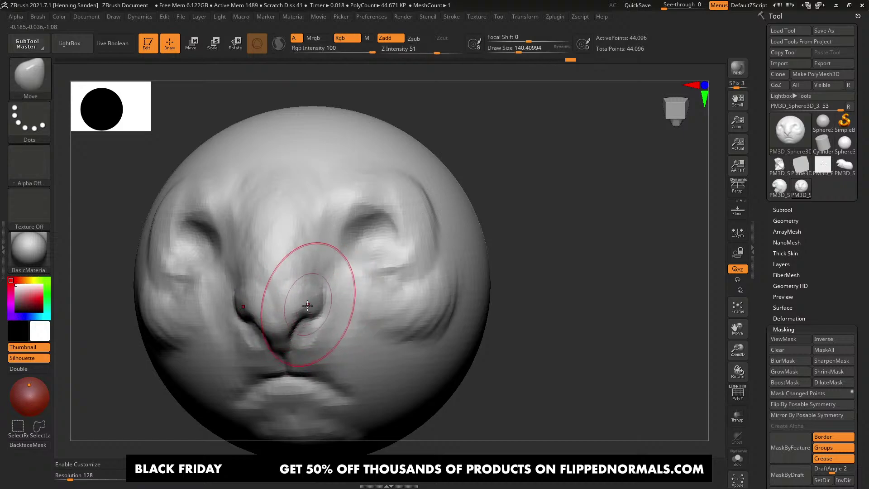
mouse_move(299, 300)
right_down()
mouse_move(317, 303)
mouse_move(297, 308)
mouse_move(312, 289)
mouse_move(351, 287)
mouse_move(308, 319)
mouse_move(300, 287)
mouse_move(351, 301)
mouse_move(349, 282)
mouse_move(337, 299)
mouse_move(358, 316)
mouse_move(409, 287)
right_up()
drag(428, 296, 418, 295)
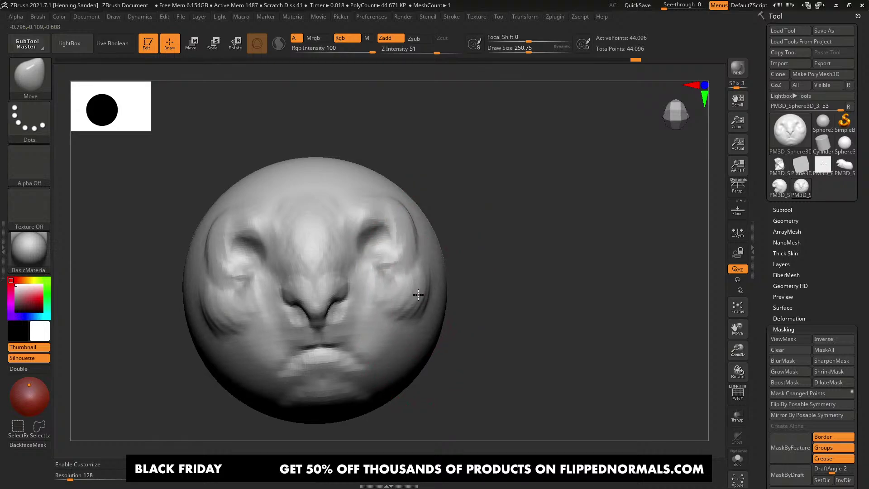
Step: Sharpen the mouth line and the groove between nose and lip with DamStandard, starting at a draw size of about 33
key(b)
key(d)
key(s)
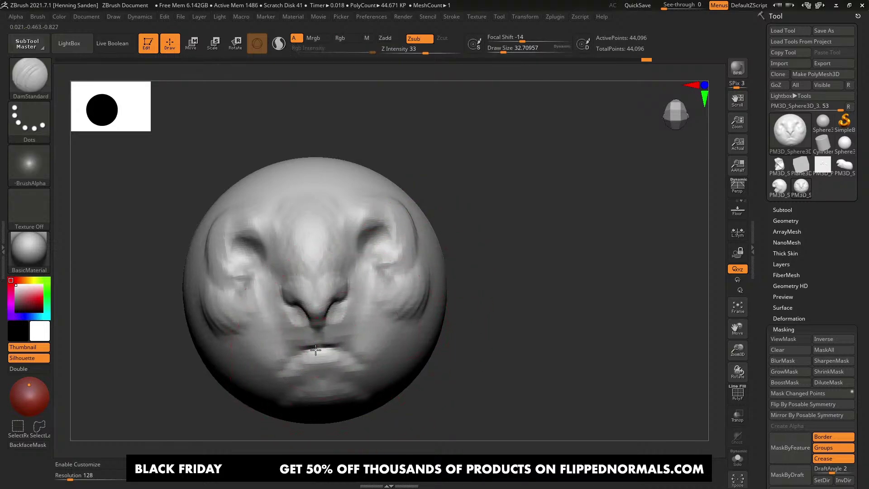
ctrl+right_drag(302, 367, 367, 346)
key(])
mouse_move(358, 316)
right_down()
mouse_move(327, 290)
mouse_move(304, 292)
right_up()
Step: Pull the nostril wings and nose tip into a broad, rounded nose with the Move brush at draw size 94
key(b)
key(m)
key(v)
key(])
key(])
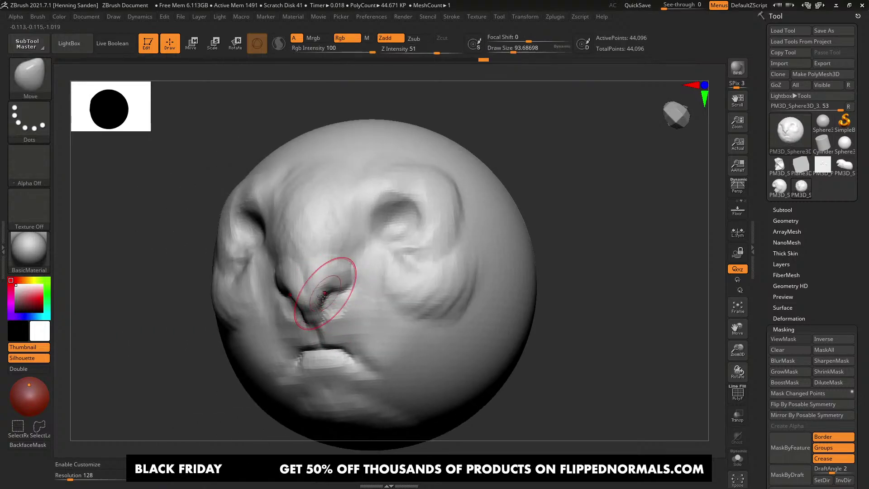
drag(341, 280, 336, 284)
right_drag(316, 292, 328, 291)
drag(319, 304, 324, 297)
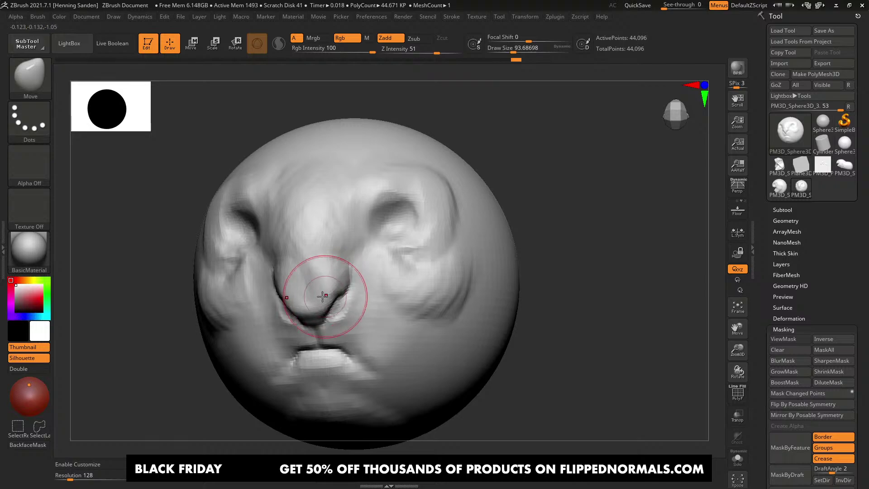
Step: Adjust the nose and eye-socket area with the Move brush at draw sizes of about 94 and 167
mouse_move(326, 295)
right_down()
mouse_move(342, 285)
mouse_move(362, 289)
right_up()
drag(310, 288, 314, 286)
mouse_move(358, 285)
shift+right_down()
mouse_move(317, 284)
mouse_move(334, 259)
mouse_move(331, 282)
mouse_move(386, 250)
shift+right_up()
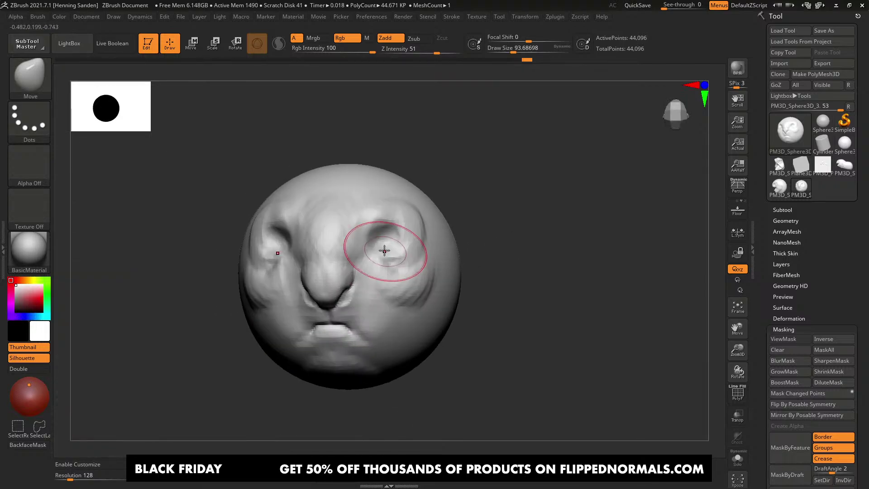
key(])
key(])
drag(382, 237, 381, 235)
ctrl+right_drag(381, 235, 381, 249)
drag(393, 230, 407, 236)
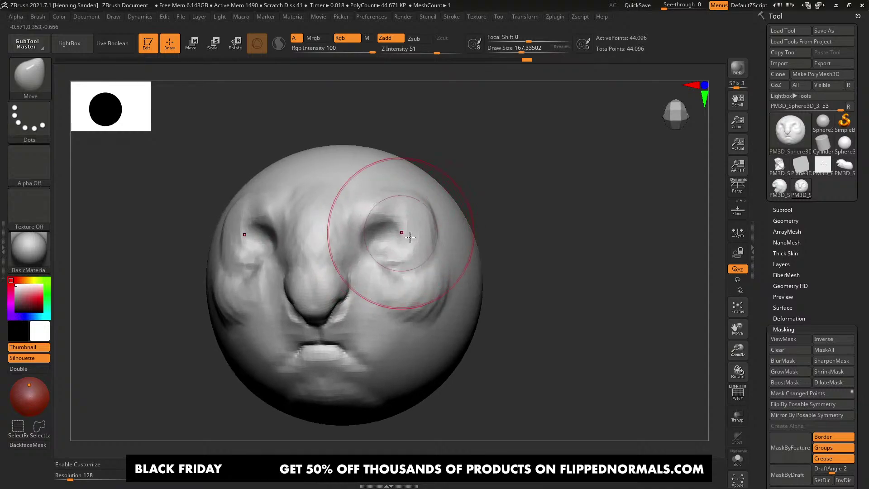
ctrl+right_drag(410, 236, 411, 212)
right_drag(480, 277, 442, 284)
Step: Build up a rounded ear form on the side of the head with ClayBuildup, starting at a draw size of about 101
key(b)
key(c)
key(b)
key(s)
drag(449, 245, 434, 244)
right_drag(434, 244, 466, 248)
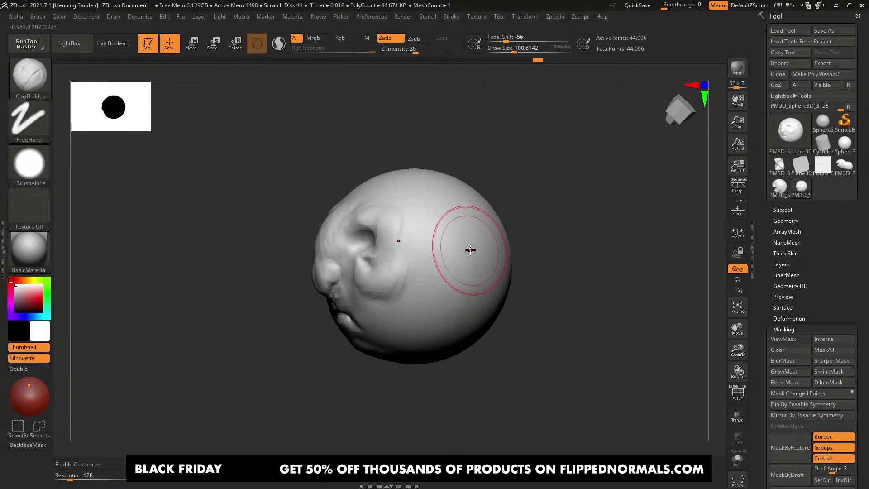
drag(485, 264, 471, 286)
key(ctrl+z)
mouse_move(463, 241)
mouse_down()
mouse_move(482, 251)
mouse_move(468, 288)
mouse_move(484, 273)
mouse_up()
right_drag(491, 265, 472, 261)
key(s)
drag(488, 273, 472, 249)
Step: Refine the ear's rim and inner hollow with the Standard brush at a draw size of about 39
key(b)
key(s)
key(t)
key(s)
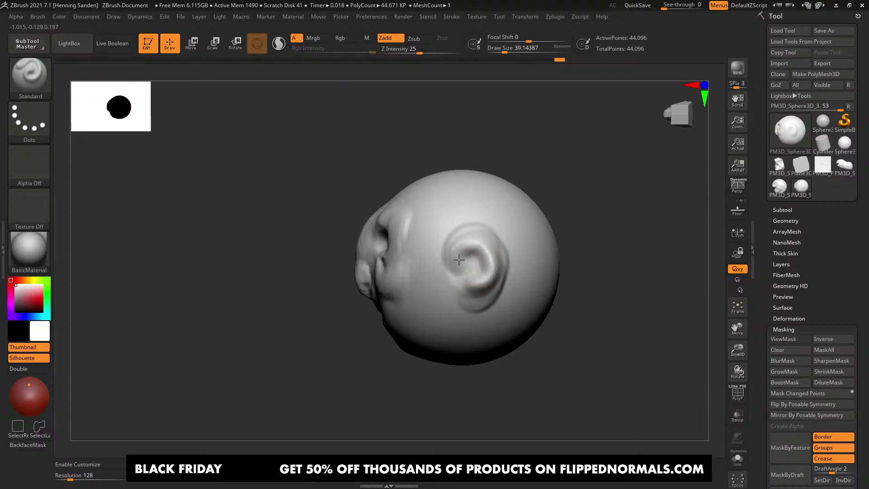
alt+right_drag(473, 272, 457, 269)
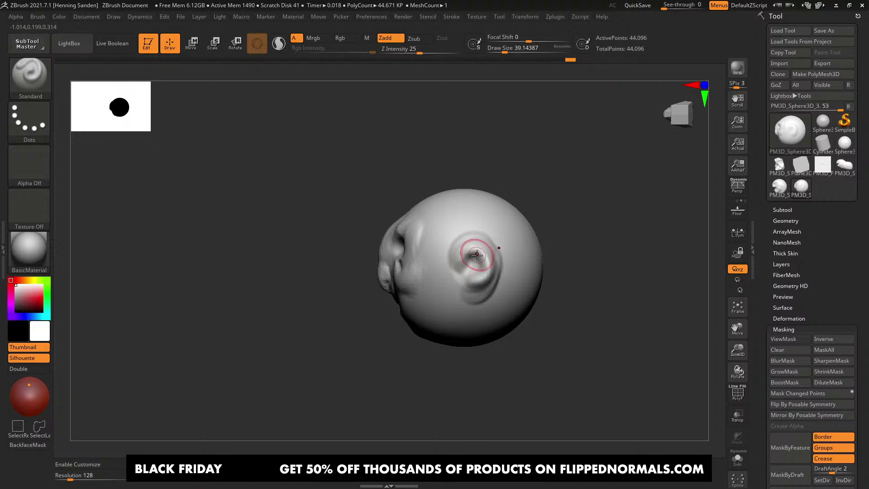
mouse_move(467, 248)
right_down()
mouse_move(444, 250)
mouse_move(453, 254)
right_up()
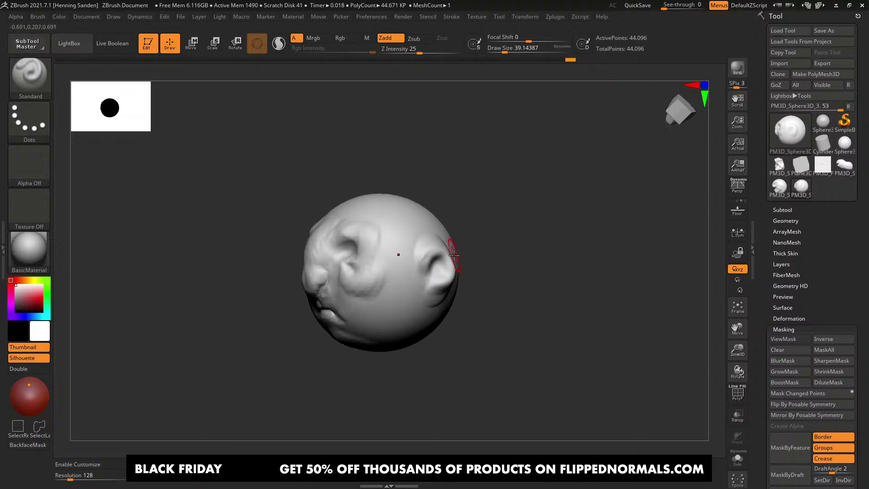
shift+right_drag(542, 231, 471, 258)
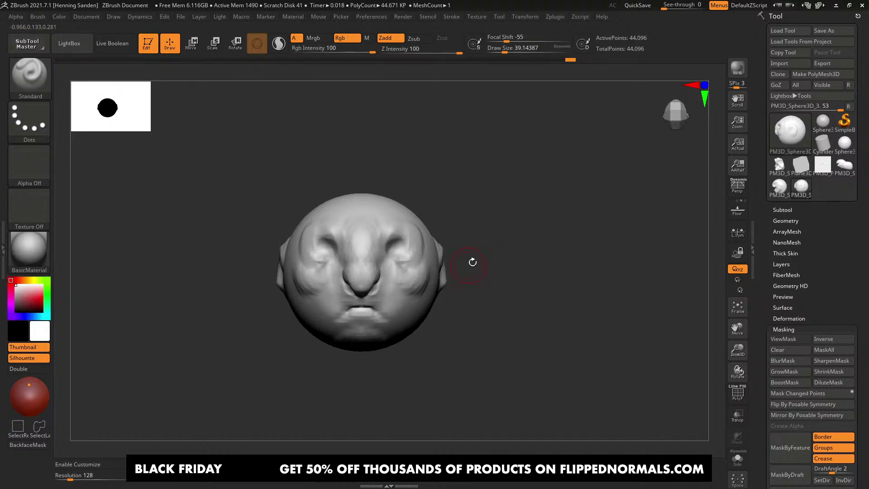
Step: Examine the previously sculpted creature heads one after another from several angles
click(846, 153)
right_drag(570, 265, 436, 237)
mouse_move(434, 234)
right_down()
mouse_move(423, 233)
mouse_move(457, 229)
mouse_move(441, 226)
mouse_move(449, 224)
right_up()
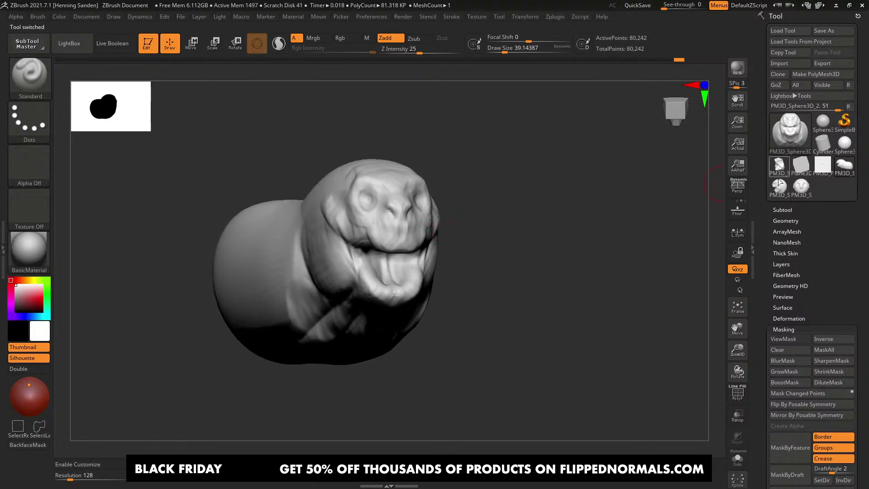
click(778, 168)
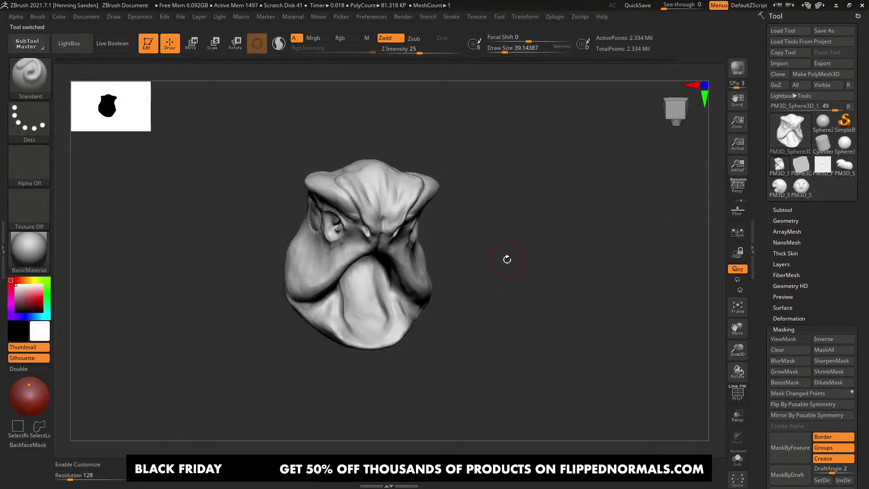
mouse_move(507, 259)
right_down()
mouse_move(534, 244)
mouse_move(488, 240)
mouse_move(509, 233)
right_up()
click(778, 186)
right_drag(491, 263, 465, 247)
key(f)
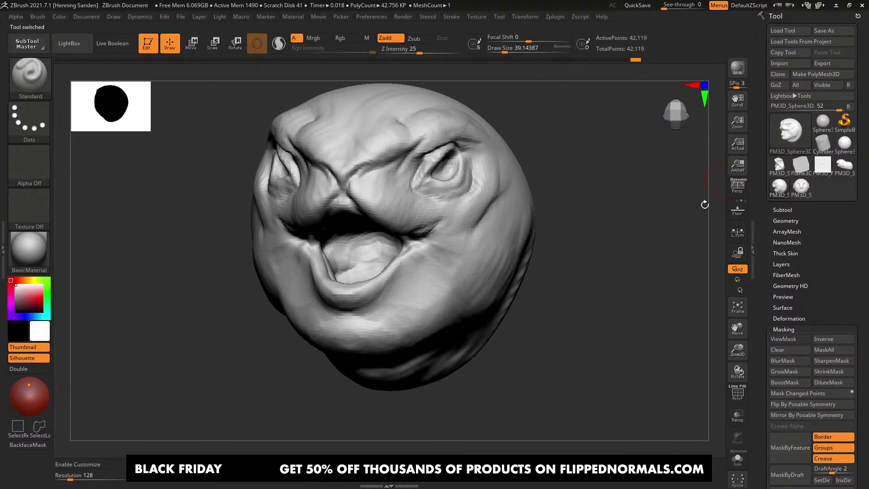
alt+right_drag(521, 234, 529, 260)
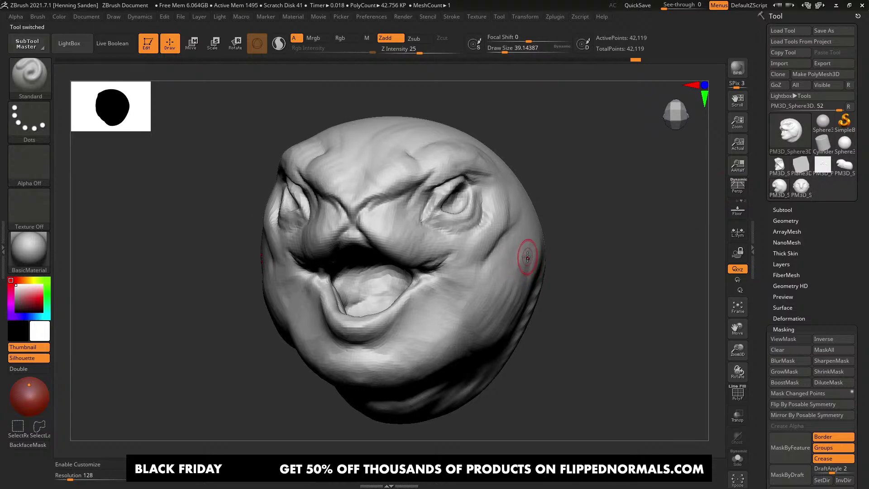
Step: Reload the big-nosed face and form small eyeballs and socket rims with the Standard brush at a draw size of about 27
click(799, 195)
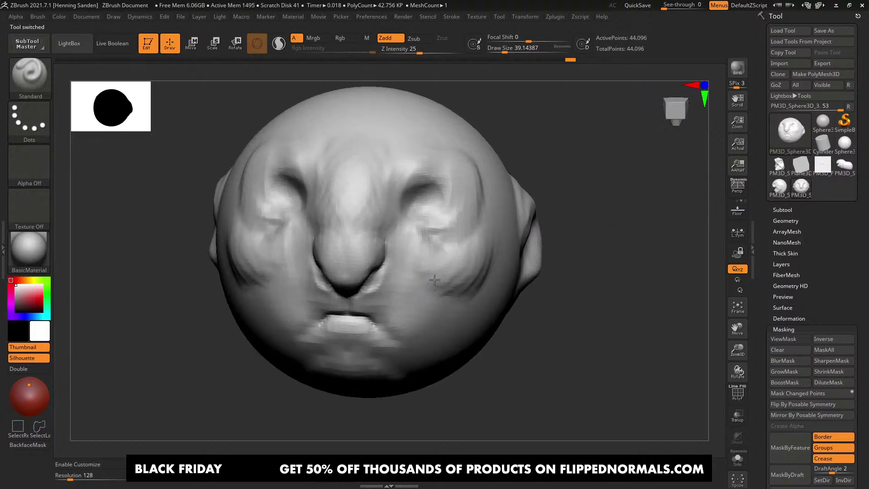
key(f)
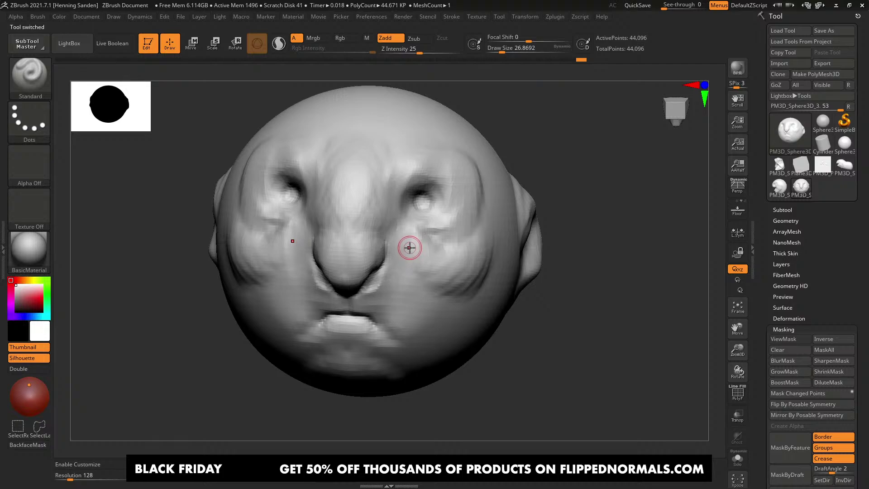
mouse_move(371, 246)
right_down()
mouse_move(361, 240)
mouse_move(353, 249)
right_up()
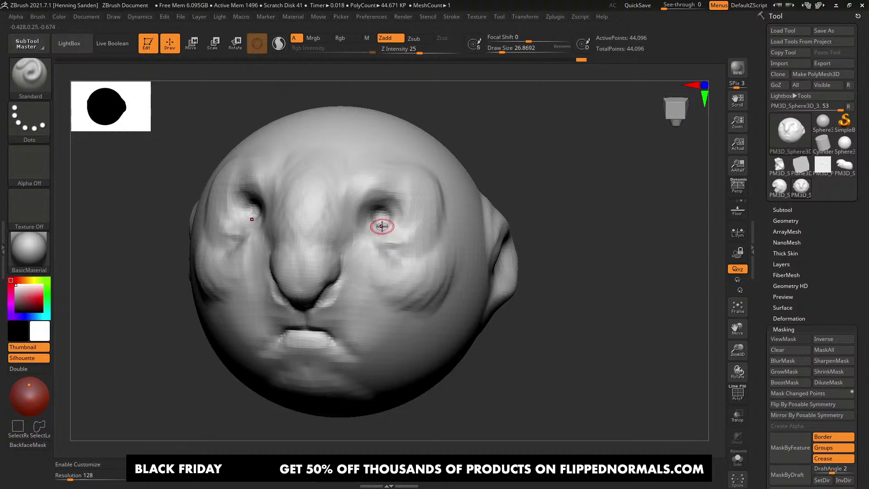
mouse_move(371, 223)
ctrl+right_down()
mouse_move(393, 210)
mouse_move(407, 217)
ctrl+right_up()
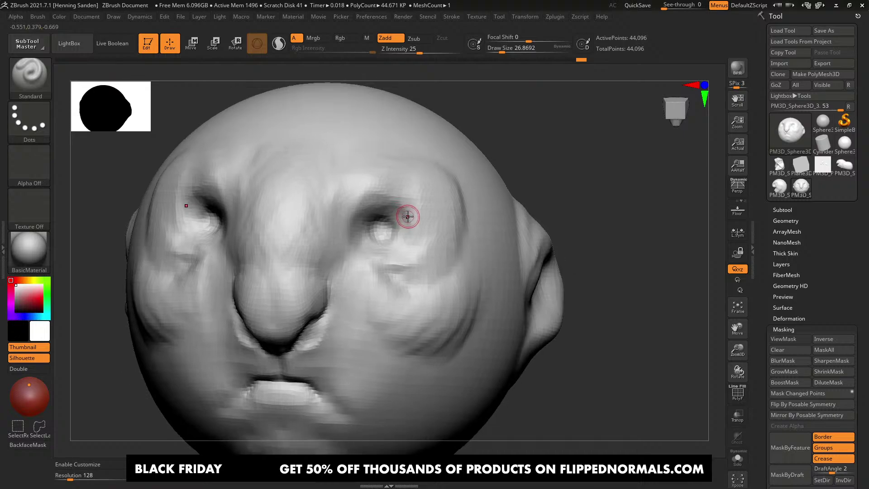
key(bracketright)
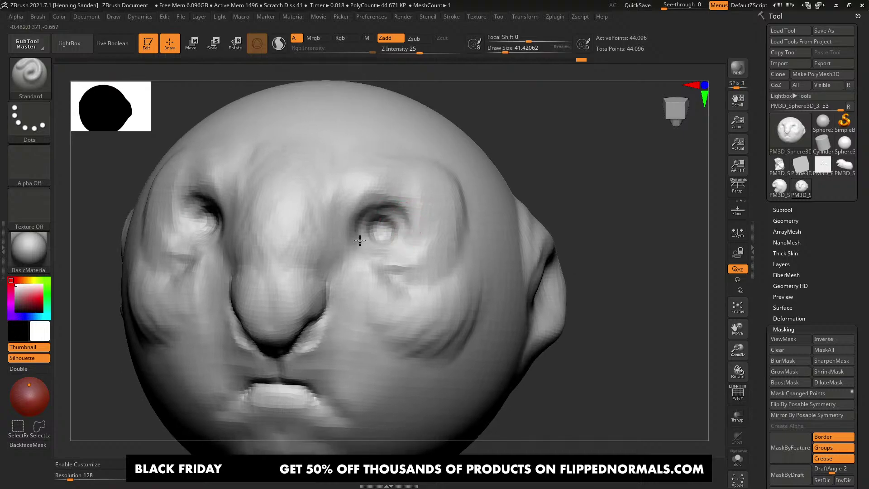
Step: Shape the inner eye corner and side of the nose bridge with ClayBuildup, starting at a draw size of about 41
key(b)
key(c)
key(b)
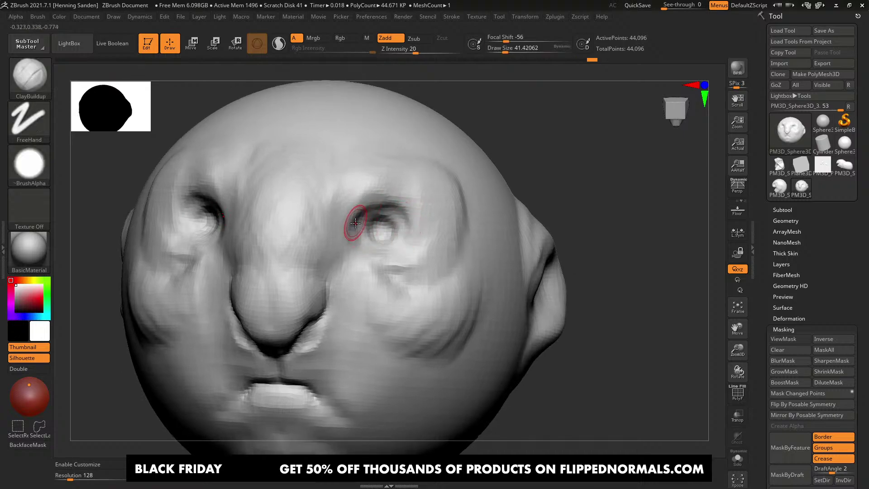
key(s)
mouse_move(354, 224)
mouse_down()
mouse_move(332, 253)
mouse_move(345, 233)
mouse_up()
key(s)
mouse_move(345, 231)
alt+mouse_down()
mouse_move(353, 234)
mouse_move(343, 205)
mouse_move(306, 254)
alt+mouse_up()
Step: Build up the upper eyelid and brow ridge above the eye sockets with ClayBuildup
right_drag(355, 219, 359, 207)
key(bracketleft)
drag(375, 192, 379, 193)
right_drag(402, 179, 434, 183)
key(bracketleft)
mouse_move(430, 183)
mouse_down()
mouse_move(424, 170)
mouse_move(336, 206)
mouse_move(325, 191)
mouse_up()
mouse_move(318, 195)
right_down()
mouse_move(352, 195)
mouse_move(332, 215)
mouse_move(337, 247)
mouse_move(304, 233)
right_up()
key(bracketright)
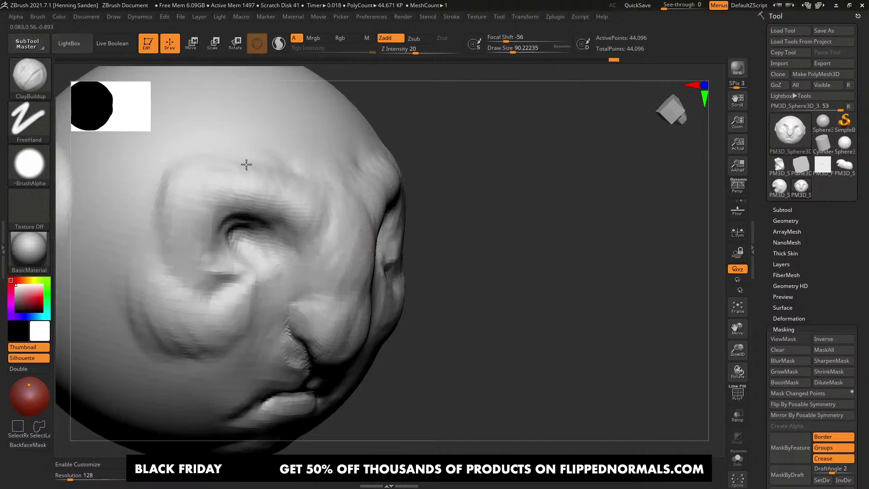
Step: Extend the brow mass up over the temple with ClayBuildup at draw sizes of about 90 and 120
mouse_move(191, 260)
right_down()
mouse_move(188, 175)
mouse_move(246, 214)
right_up()
key(bracketright)
key(bracketright)
key(bracketright)
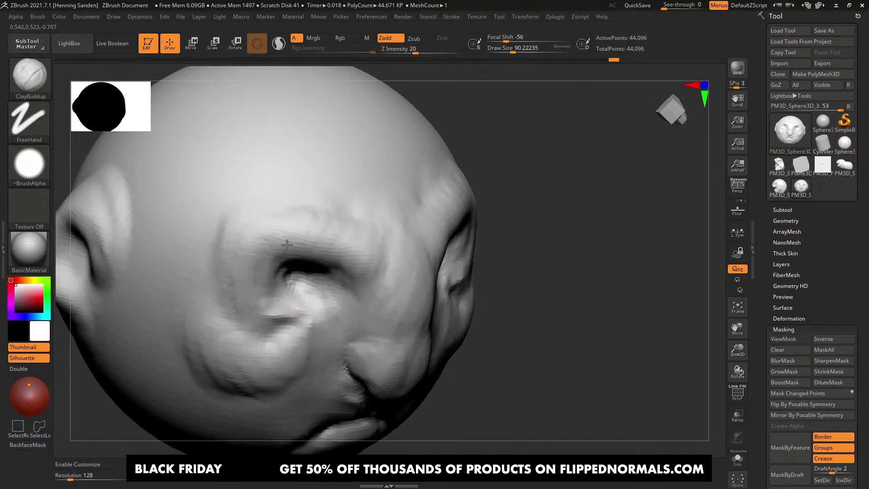
mouse_move(245, 253)
mouse_down()
mouse_move(267, 192)
mouse_move(231, 187)
mouse_move(213, 198)
mouse_up()
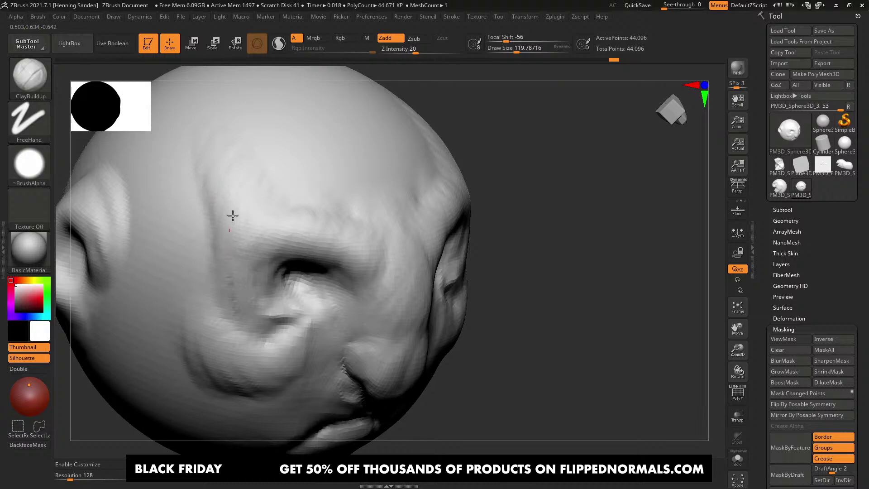
ctrl+right_drag(252, 277, 240, 249)
alt+right_drag(357, 265, 302, 257)
mouse_move(357, 247)
alt+right_down()
mouse_move(323, 243)
mouse_move(335, 240)
mouse_move(337, 228)
alt+right_up()
mouse_move(378, 201)
ctrl+right_down()
mouse_move(388, 219)
mouse_move(373, 258)
ctrl+right_up()
ctrl+right_drag(373, 258, 384, 143)
mouse_move(332, 210)
ctrl+right_down()
mouse_move(329, 186)
mouse_move(349, 188)
ctrl+right_up()
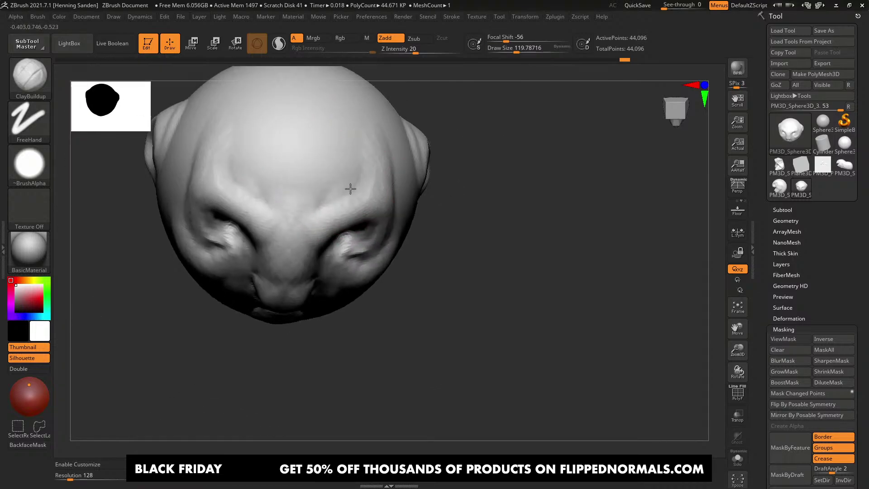
Step: Add fleshy folds to the forehead between and above the brows with ClayBuildup at draw sizes of 112 and about 87
key(s)
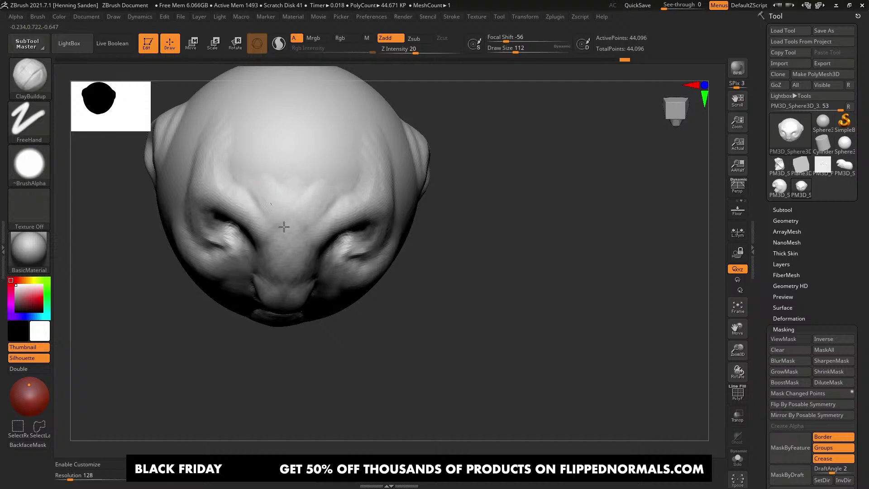
drag(284, 226, 289, 217)
mouse_move(290, 218)
right_down()
mouse_move(304, 194)
mouse_move(320, 211)
mouse_move(326, 192)
right_up()
key([)
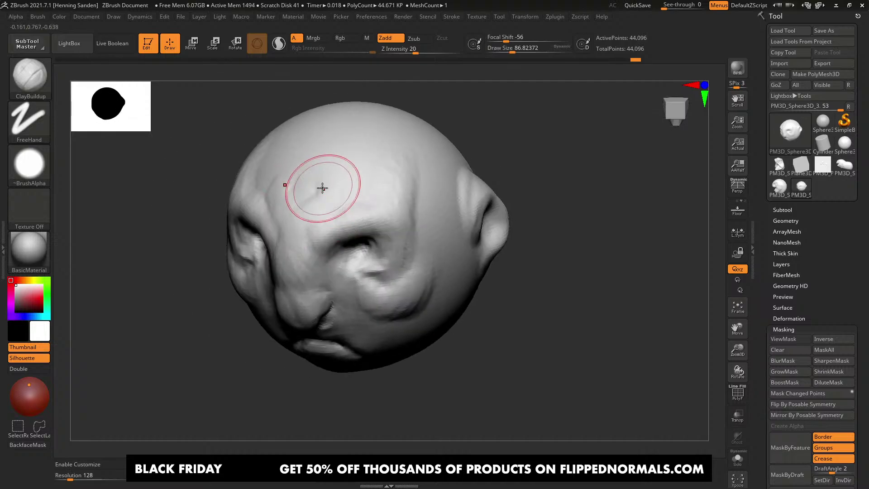
right_drag(283, 215, 320, 220)
drag(285, 174, 278, 212)
mouse_move(278, 212)
right_down()
mouse_move(302, 222)
mouse_move(329, 217)
right_up()
mouse_move(281, 203)
right_down()
mouse_move(300, 200)
mouse_move(311, 212)
right_up()
mouse_move(357, 239)
right_down()
mouse_move(333, 232)
mouse_move(345, 265)
mouse_move(355, 227)
right_up()
Step: Thicken the outer end of the brow ridge with ClayBuildup at draw sizes of about 71 and 97
key(s)
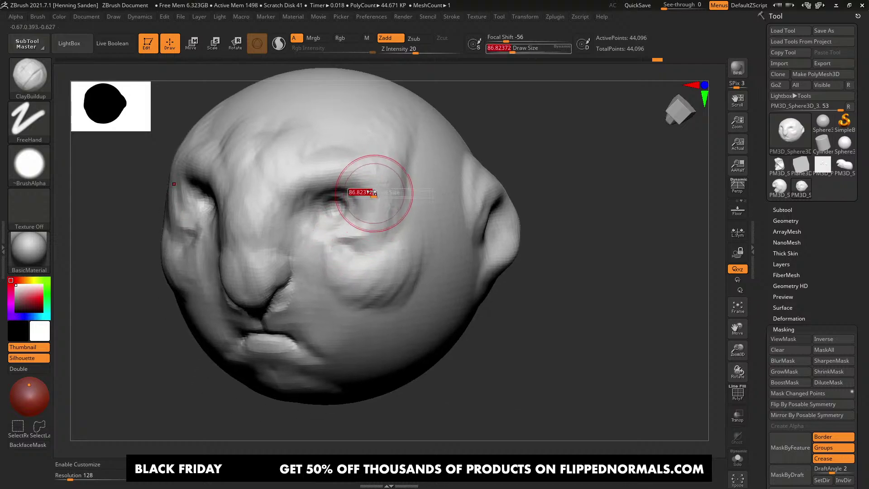
drag(349, 187, 384, 178)
right_drag(395, 166, 385, 185)
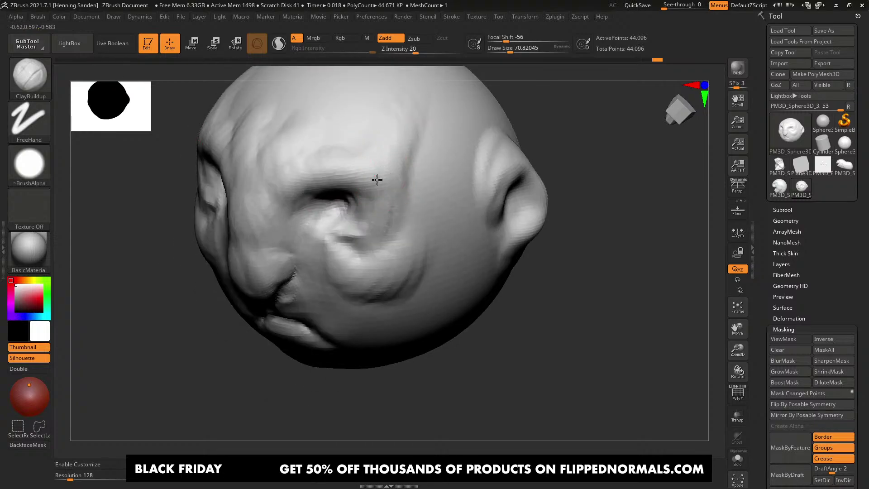
key(s)
drag(393, 173, 397, 174)
drag(393, 179, 396, 167)
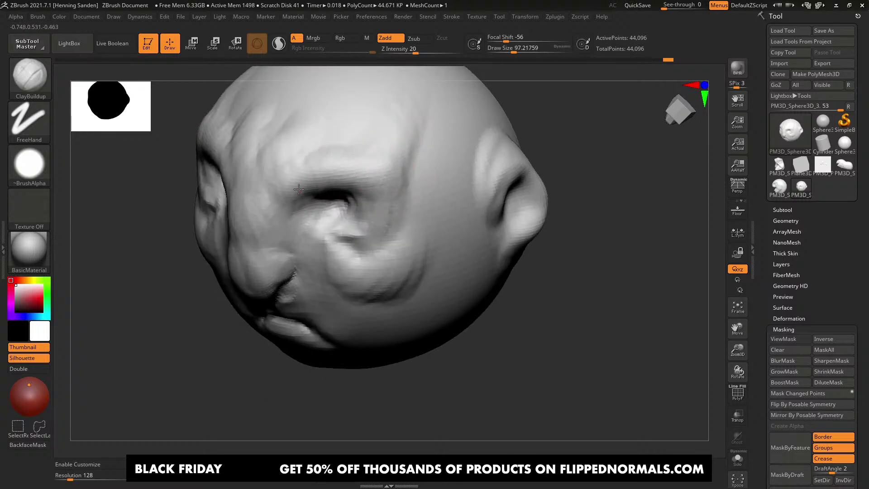
Step: Undo the last stroke and rework the inner brow where it meets the nose bridge, using a draw size of about 94
mouse_move(275, 168)
right_down()
mouse_move(240, 186)
mouse_move(362, 219)
right_up()
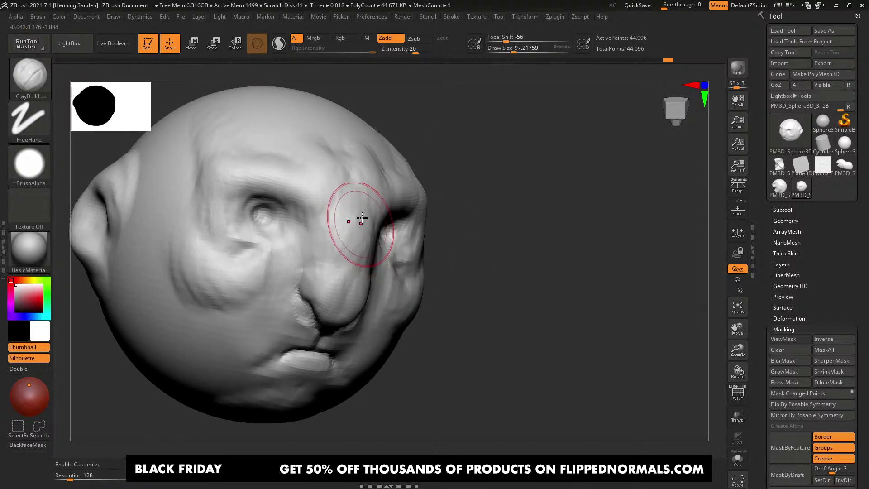
mouse_move(337, 170)
right_down()
mouse_move(328, 204)
mouse_move(297, 206)
right_up()
key(ctrl+z)
mouse_move(317, 206)
mouse_down()
mouse_move(323, 218)
mouse_move(317, 209)
mouse_up()
key(s)
drag(306, 189, 326, 224)
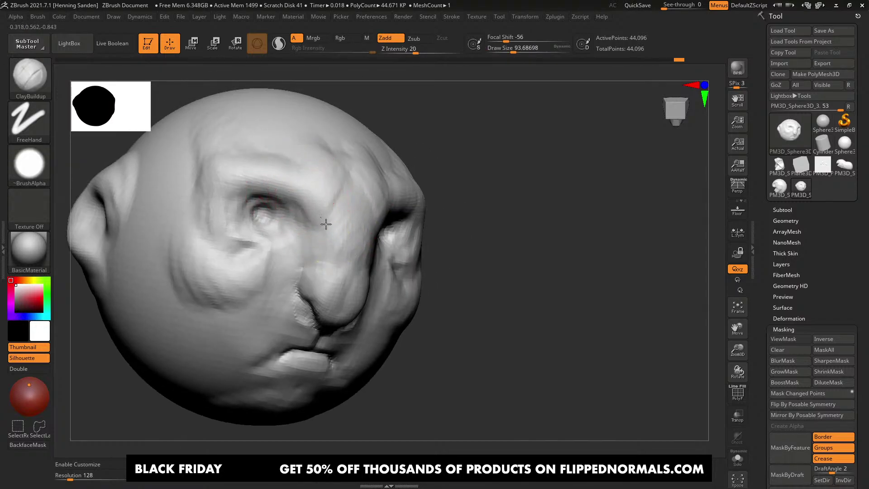
Step: Strengthen the transition from the inner brow into the nose bridge with ClayBuildup at a draw size of about 80
mouse_move(328, 216)
right_down()
mouse_move(336, 227)
mouse_move(320, 223)
mouse_move(385, 248)
right_up()
key(s)
mouse_move(403, 257)
mouse_down()
mouse_move(409, 245)
mouse_move(367, 263)
mouse_up()
right_drag(368, 264, 388, 256)
drag(383, 253, 373, 241)
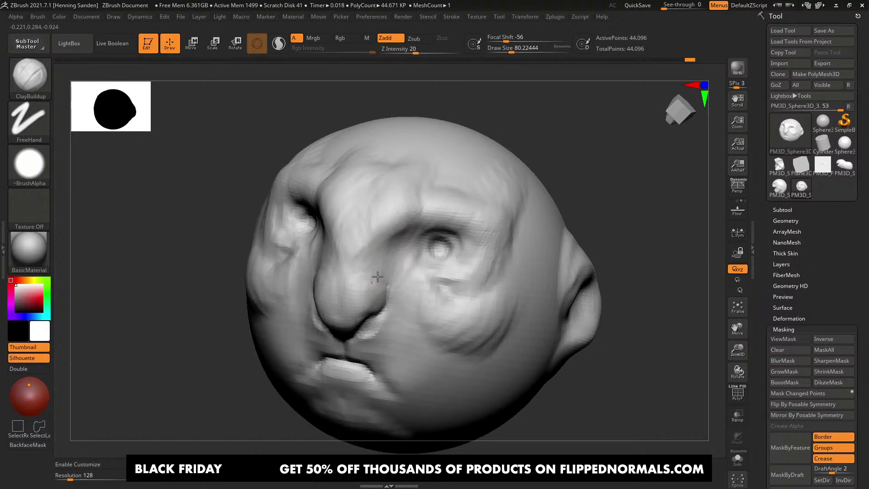
Step: Refine the sides of the nose bridge down toward the nostrils with ClayBuildup at a draw size of about 62
right_drag(377, 276, 358, 261)
right_drag(340, 223, 347, 237)
key(s)
drag(347, 238, 345, 238)
drag(323, 202, 347, 254)
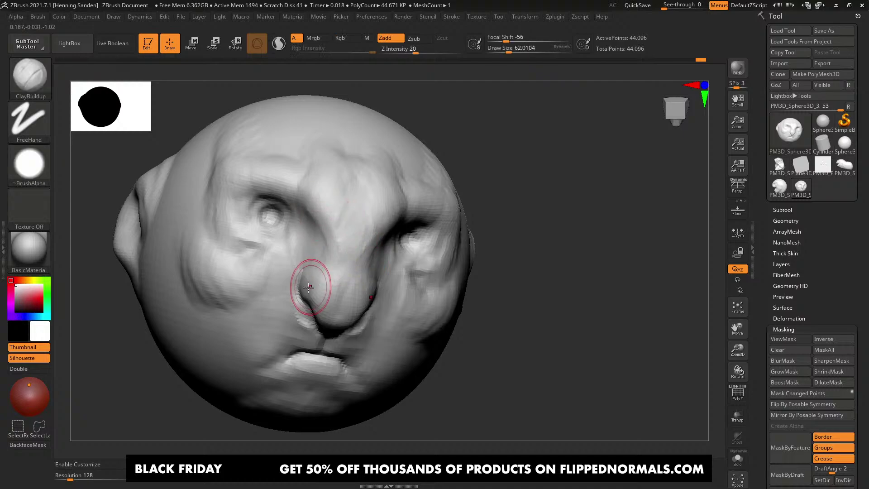
Step: Fill the area beside the nostril, above the upper lip and along the inner cheek with ClayBuildup at a draw size of about 90
mouse_move(308, 286)
right_down()
mouse_move(323, 247)
mouse_move(295, 334)
right_up()
key(s)
mouse_move(302, 318)
mouse_down()
mouse_move(310, 318)
mouse_move(308, 335)
mouse_move(285, 337)
mouse_move(264, 327)
mouse_up()
alt+right_drag(274, 326, 299, 284)
mouse_move(303, 290)
mouse_down()
mouse_move(281, 320)
mouse_move(259, 272)
mouse_up()
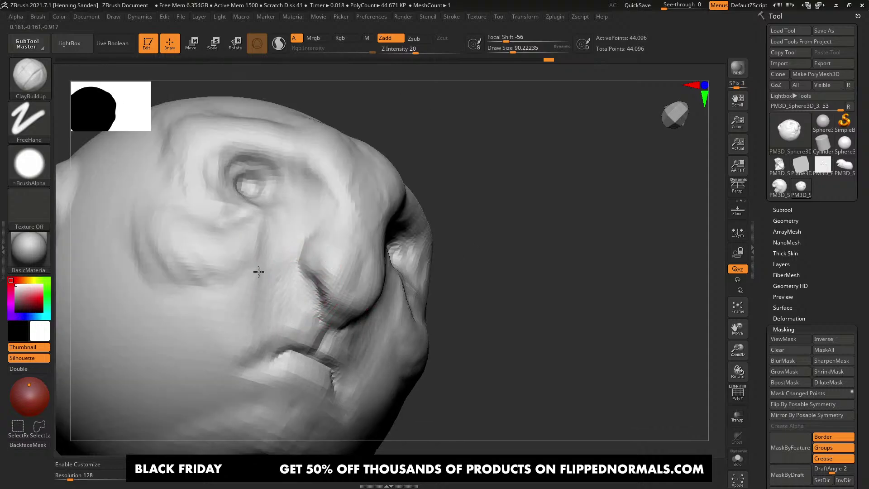
Step: Build up the lower and outer cheeks beneath the eye bags with ClayBuildup at a draw size of about 101
ctrl+right_drag(187, 316, 205, 199)
mouse_move(205, 199)
right_down()
mouse_move(181, 202)
mouse_move(198, 195)
right_up()
ctrl+right_drag(357, 203, 365, 267)
key(s)
drag(366, 266, 372, 267)
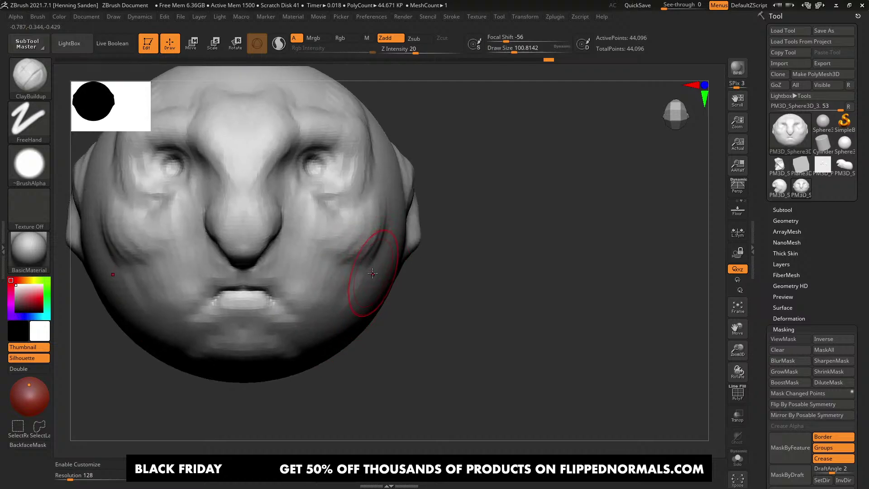
ctrl+right_drag(369, 268, 346, 247)
ctrl+right_drag(362, 238, 371, 264)
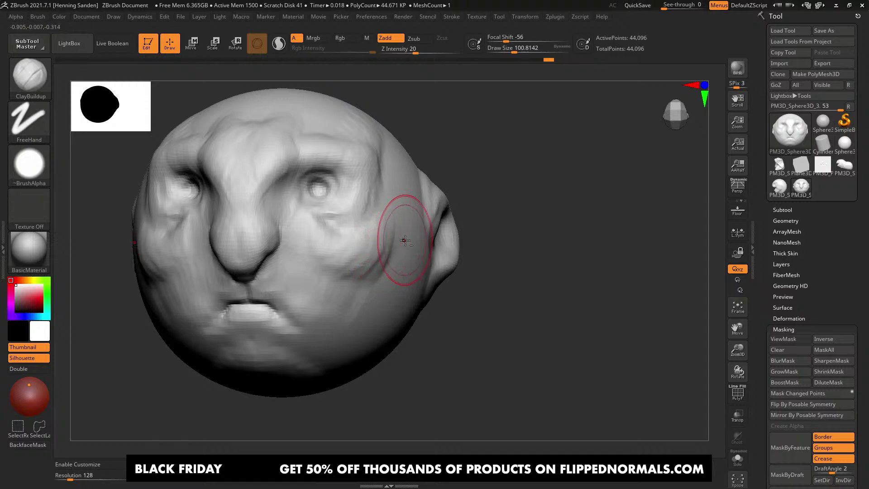
Step: Reshape the eyes and surrounding lids with the Move brush, finishing at a draw size of about 94
alt+right_drag(404, 241, 408, 238)
key(b)
key(m)
key(v)
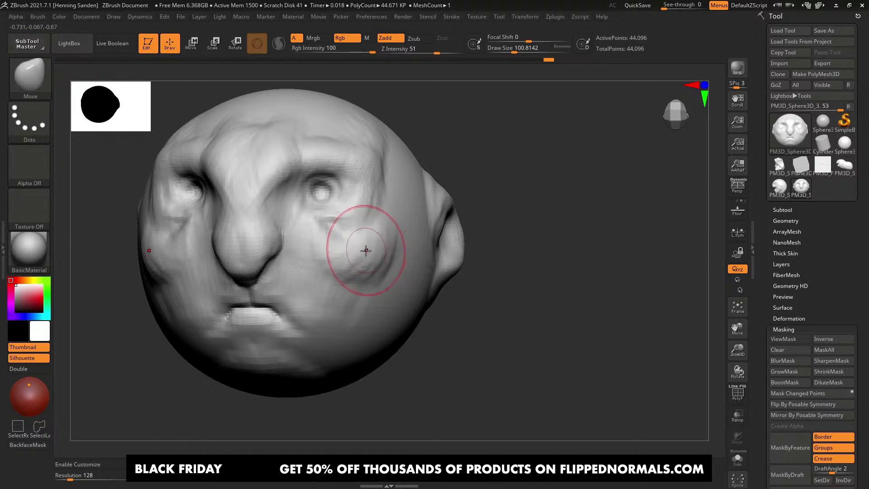
key(s)
drag(332, 204, 328, 205)
mouse_move(324, 200)
mouse_down()
mouse_move(324, 210)
mouse_move(317, 204)
mouse_up()
key(s)
drag(320, 190, 314, 195)
right_drag(314, 194, 329, 187)
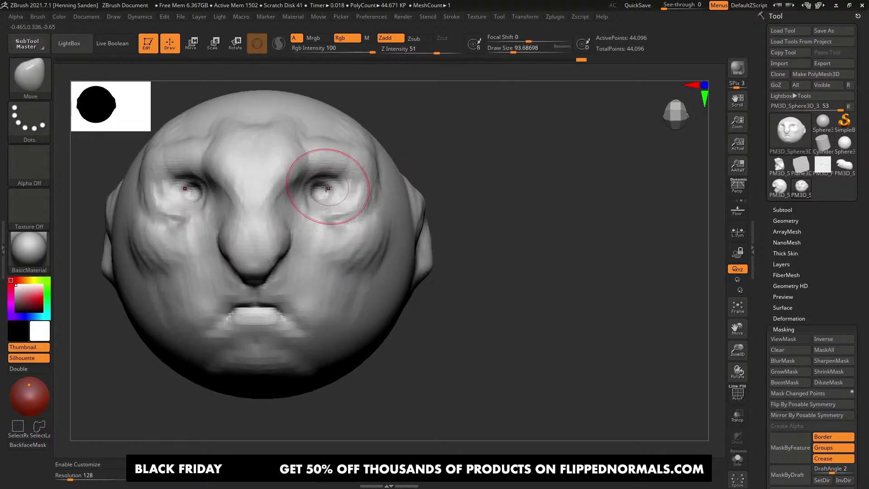
Step: Adjust the eyeballs and surrounding lids with small Move brush strokes
key(s)
drag(327, 195, 333, 194)
drag(327, 193, 322, 195)
alt+right_drag(351, 213, 398, 218)
Step: Push the lower cheeks and jaw sides inward with the Move brush at a draw size of about 268
key(s)
mouse_move(434, 227)
mouse_down()
mouse_move(445, 226)
mouse_move(453, 247)
mouse_move(438, 270)
mouse_up()
ctrl+right_drag(438, 272, 431, 278)
drag(431, 278, 427, 280)
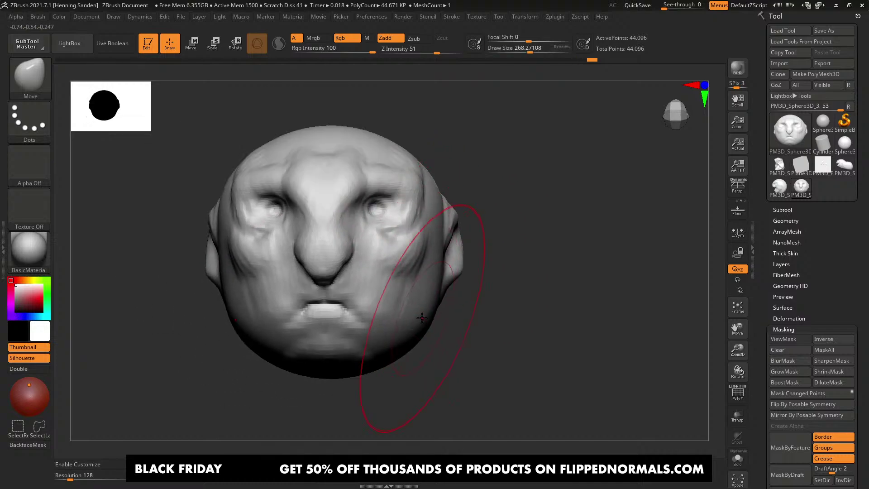
drag(424, 316, 413, 316)
Step: Reshape the mouth, chin and underside of the jaw in profile with the Move brush at draw sizes of about 192 and 172
right_drag(413, 317, 398, 291)
key(s)
drag(381, 295, 375, 295)
right_drag(375, 295, 359, 281)
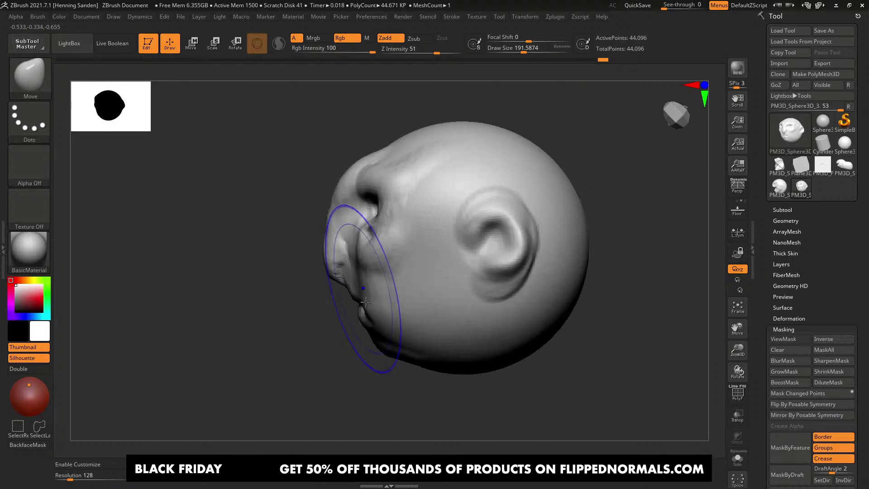
key(s)
drag(384, 355, 379, 355)
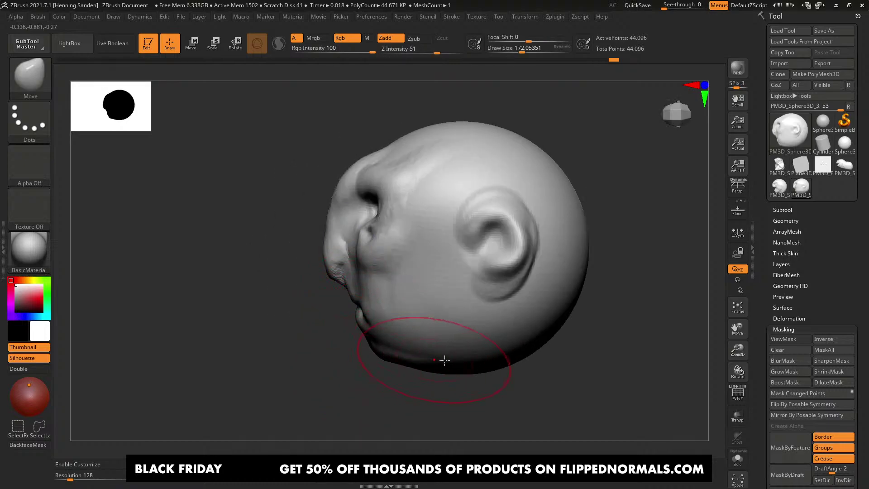
key(s)
drag(444, 361, 457, 360)
Step: Mask the lower back of the skull behind the ear and invert the mask so only that area stays editable
right_drag(506, 351, 487, 274)
key(ctrl)
mouse_move(552, 272)
ctrl+mouse_down()
mouse_move(485, 285)
mouse_move(480, 304)
ctrl+mouse_up()
mouse_move(534, 308)
right_down()
mouse_move(543, 300)
mouse_move(551, 317)
mouse_move(538, 304)
right_up()
ctrl+click(550, 317)
Step: Pull the unmasked area down into a thick neck with the Move brush at a draw size of about 484
key(s)
drag(534, 304, 556, 304)
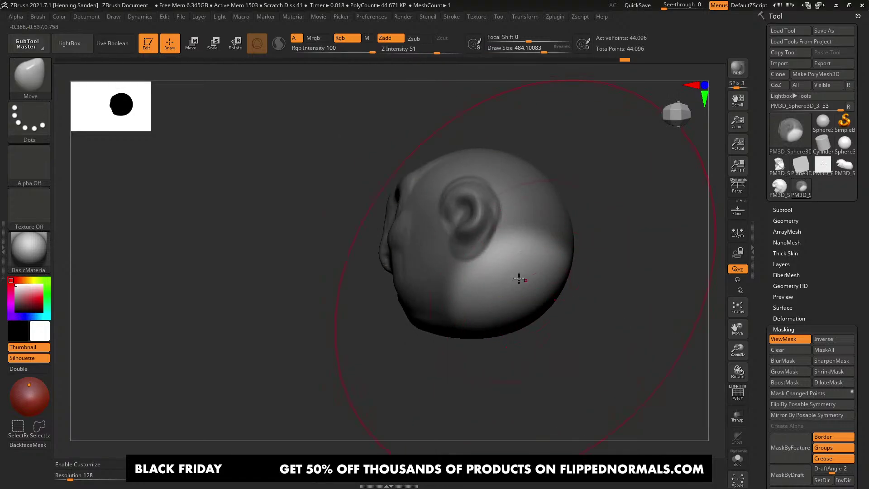
drag(520, 277, 545, 334)
mouse_move(521, 332)
right_down()
mouse_move(546, 320)
mouse_move(516, 336)
mouse_move(489, 320)
right_up()
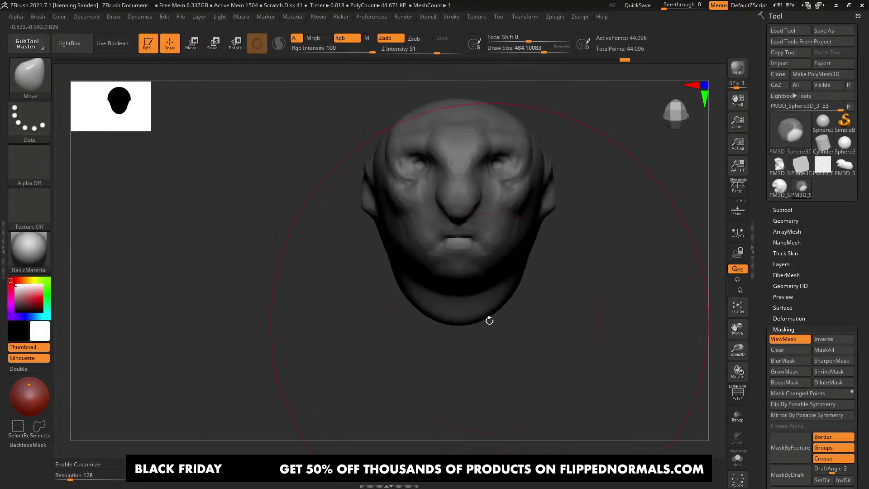
drag(489, 320, 488, 341)
mouse_move(516, 335)
right_down()
mouse_move(489, 310)
mouse_move(473, 313)
right_up()
key(s)
drag(525, 320, 546, 314)
Step: Clear the mask and remesh the stretched head and neck with DynaMesh
ctrl+drag(606, 237, 626, 260)
mouse_move(528, 262)
alt+right_down()
mouse_move(498, 277)
mouse_move(543, 258)
alt+right_up()
ctrl+drag(601, 233, 584, 257)
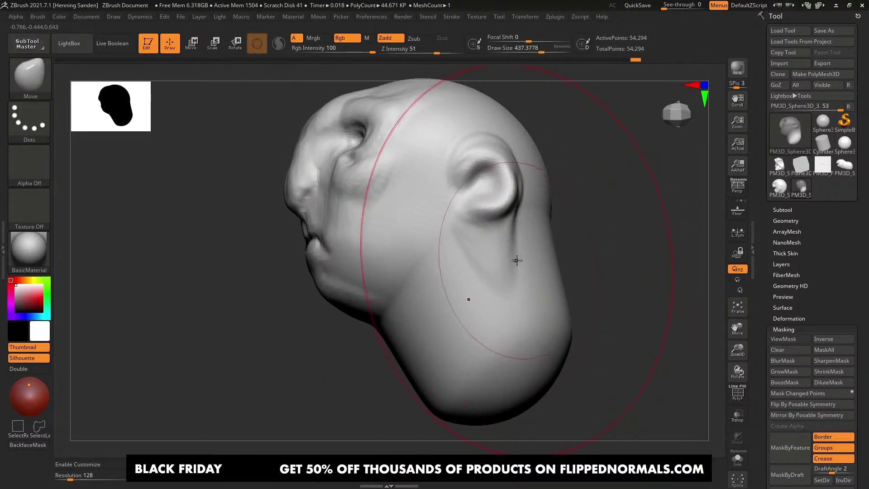
Step: Build up the area below the ear and the jawline with ClayBuildup at a draw size of about 101
key(b)
key(c)
key(b)
key(s)
mouse_move(516, 255)
mouse_down()
mouse_move(499, 254)
mouse_move(483, 295)
mouse_move(508, 236)
mouse_move(471, 267)
mouse_up()
right_drag(448, 270, 470, 260)
key(s)
drag(441, 241, 431, 240)
mouse_move(440, 193)
mouse_down()
mouse_move(397, 280)
mouse_move(377, 277)
mouse_up()
Step: Extend the jawline volume toward the chin and blend it into the lower cheek with ClayBuildup
right_drag(398, 278, 437, 267)
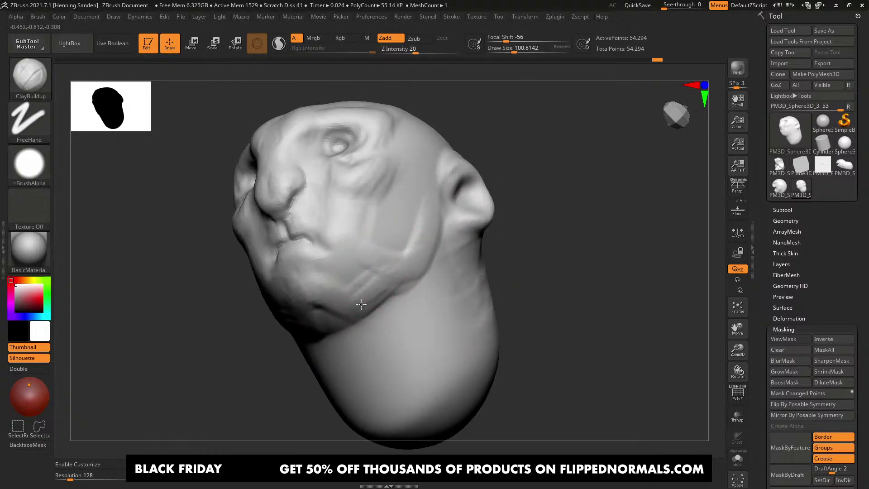
drag(354, 288, 309, 310)
right_drag(337, 322, 363, 299)
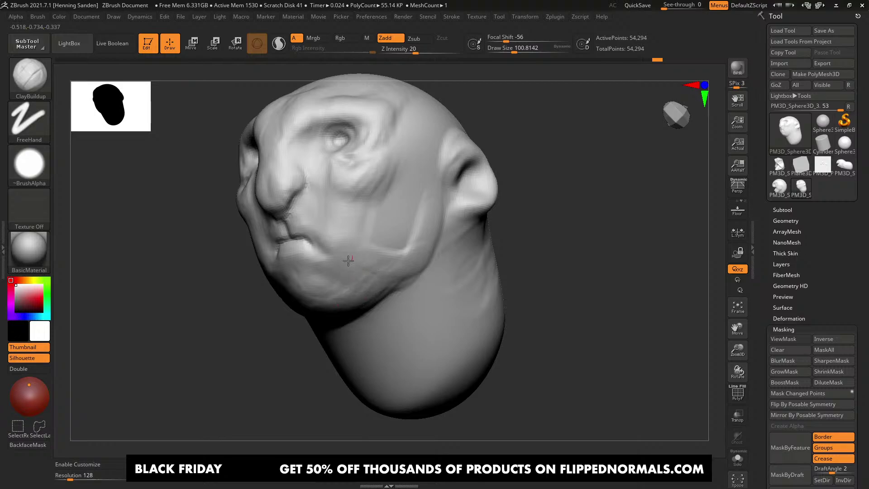
mouse_move(348, 261)
right_down()
mouse_move(417, 281)
mouse_move(422, 237)
right_up()
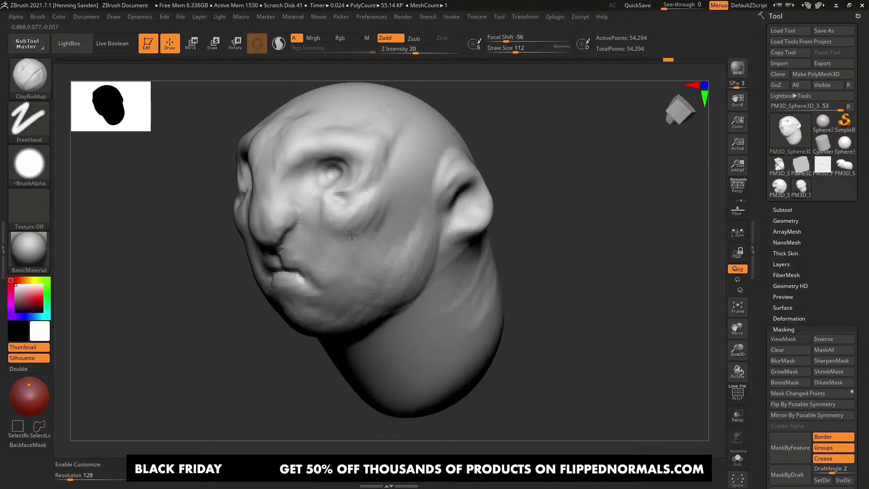
right_drag(352, 235, 373, 259)
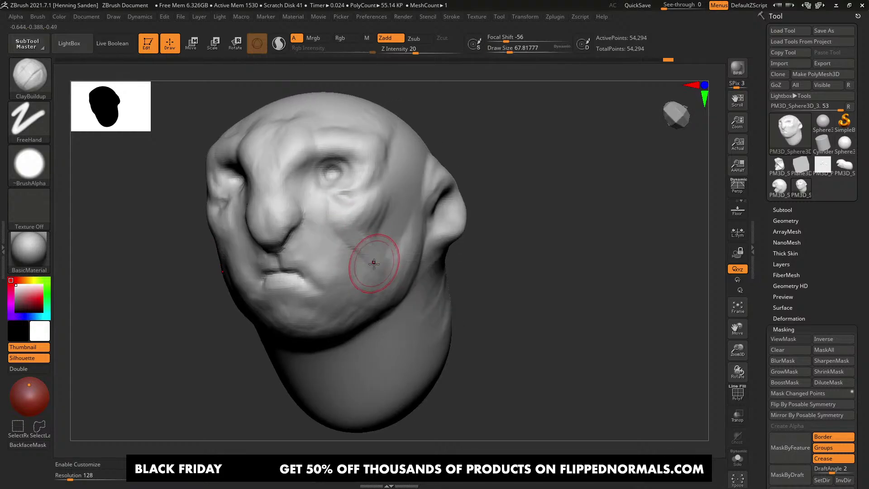
Step: Fill out the cheek beneath the eye bag with ClayBuildup, finishing at a draw size of about 108, and undo the last stroke
key(s)
drag(383, 260, 388, 259)
right_drag(380, 234, 368, 236)
key(s)
mouse_move(413, 241)
mouse_down()
mouse_move(422, 240)
mouse_move(400, 210)
mouse_move(368, 225)
mouse_move(391, 239)
mouse_move(366, 229)
mouse_up()
key(s)
mouse_move(331, 213)
right_down()
mouse_move(331, 202)
mouse_move(349, 216)
right_up()
ctrl+right_drag(350, 216, 335, 229)
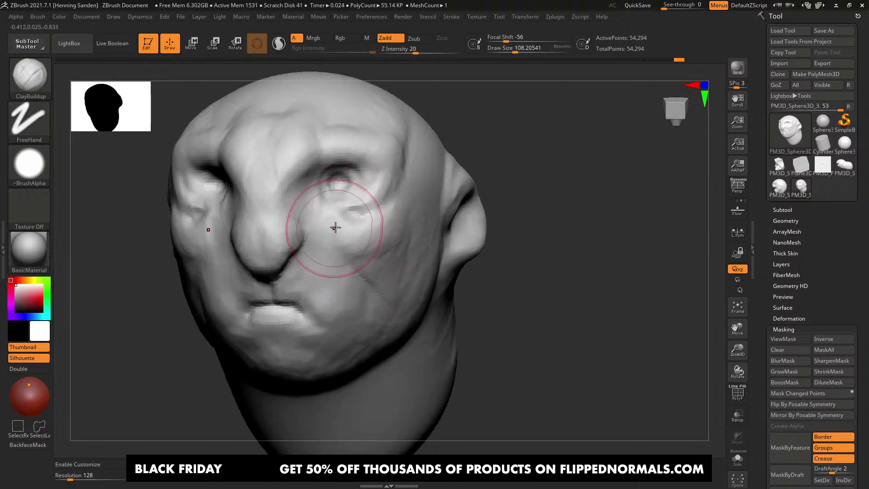
mouse_move(335, 229)
mouse_down()
mouse_move(336, 246)
mouse_move(350, 242)
mouse_up()
key(ctrl+z)
Step: Sculpt the lower eyelid and eye bag with ClayBuildup, finishing at a draw size of about 77
key(s)
drag(332, 206, 326, 205)
right_drag(325, 205, 315, 203)
key(s)
drag(315, 204, 313, 194)
right_drag(316, 199, 332, 209)
key(s)
drag(322, 196, 352, 215)
key(s)
right_drag(355, 210, 376, 190)
drag(376, 191, 356, 202)
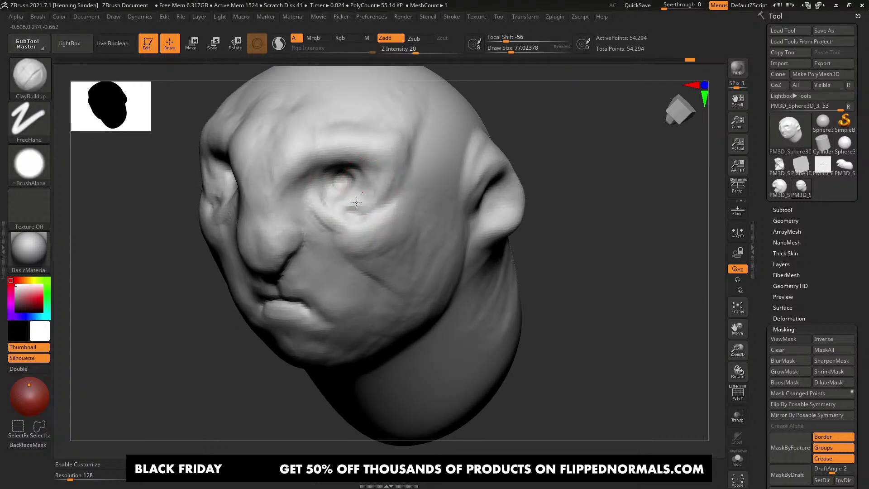
Step: Build up the outer brow, temple and upper cheek beside the eye with ClayBuildup at draw sizes of about 108 and 101
mouse_move(382, 183)
right_down()
mouse_move(394, 205)
mouse_move(376, 216)
mouse_move(394, 196)
mouse_move(398, 165)
right_up()
key(])
key(])
key(])
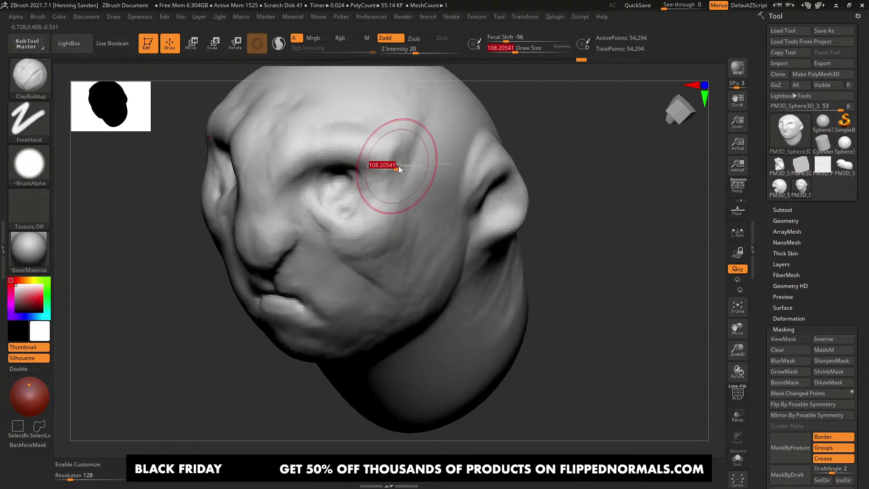
mouse_move(394, 159)
mouse_down()
mouse_move(380, 145)
mouse_move(383, 154)
mouse_up()
right_drag(385, 165, 390, 178)
key([)
drag(392, 195, 393, 223)
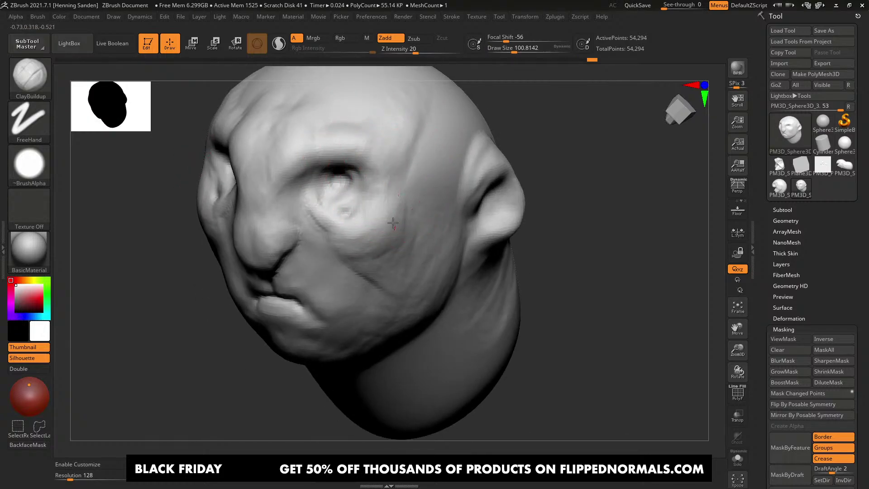
mouse_move(344, 235)
right_down()
mouse_move(320, 224)
mouse_move(310, 178)
right_up()
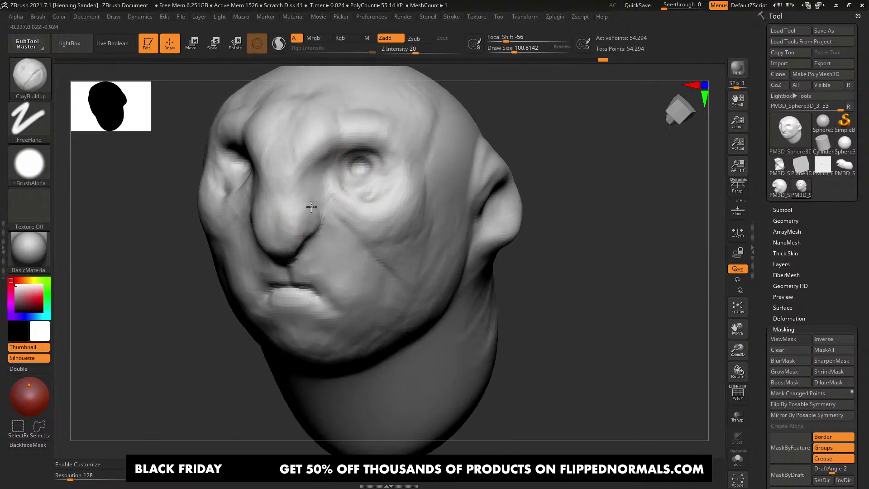
Step: Build up the nose side and define the nose bridge with ClayBuildup, narrowing the draw size to about 56
mouse_move(303, 227)
right_down()
mouse_move(301, 217)
mouse_move(333, 229)
mouse_move(321, 233)
right_up()
mouse_move(320, 227)
mouse_down()
mouse_move(316, 182)
mouse_move(313, 190)
mouse_up()
right_drag(313, 194, 306, 201)
key(s)
drag(305, 202, 302, 202)
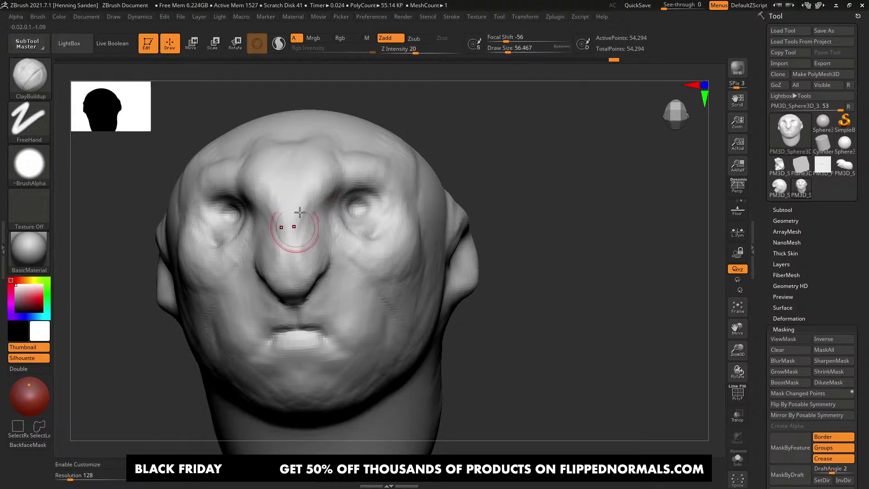
right_drag(297, 252, 337, 238)
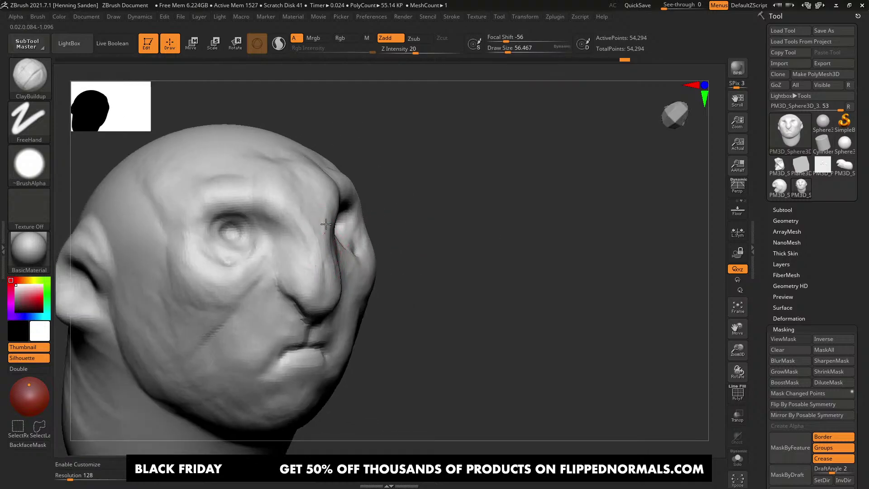
mouse_move(286, 208)
right_down()
mouse_move(349, 213)
mouse_move(368, 240)
mouse_move(399, 245)
right_up()
alt+drag(398, 245, 409, 249)
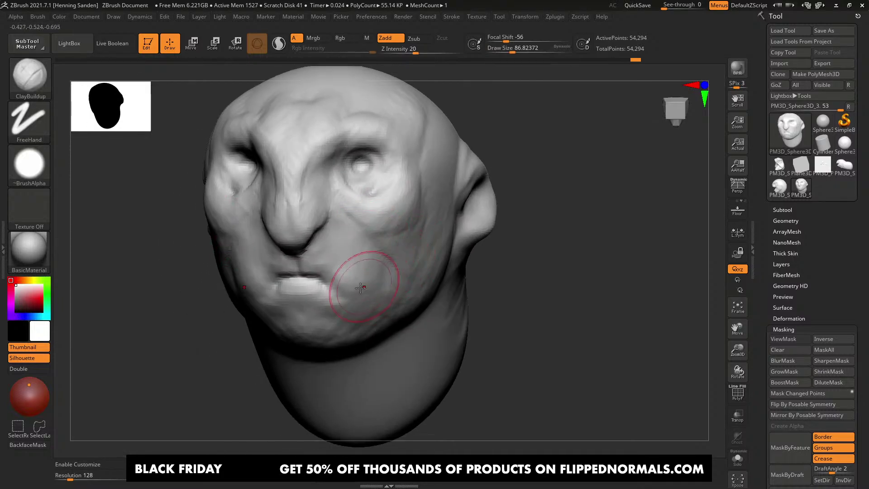
Step: Build up folds beside the mouth corners with ClayBuildup at a draw size of about 56
key(bracketleft)
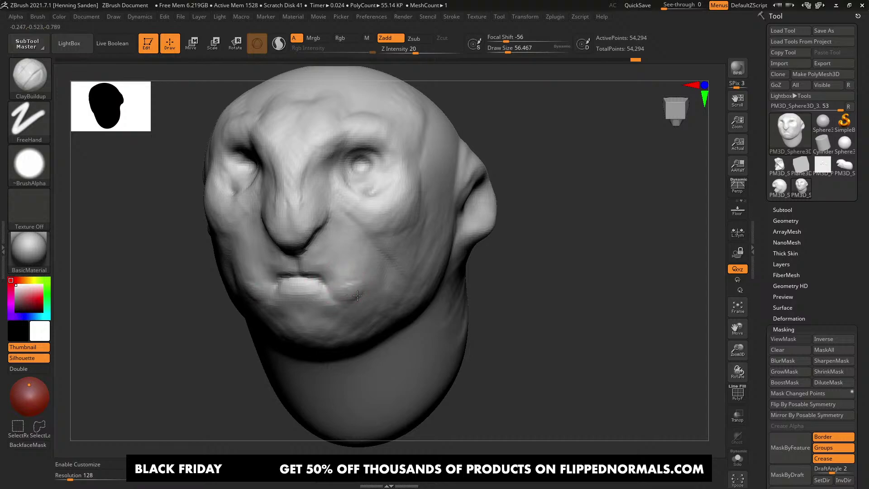
drag(357, 296, 361, 293)
mouse_move(360, 294)
right_down()
mouse_move(390, 293)
mouse_move(385, 313)
right_up()
Step: Fill the upper lip and the area beneath the nostrils with ClayBuildup, finishing at a draw size of about 80
drag(312, 267, 296, 268)
right_drag(296, 268, 298, 255)
mouse_move(292, 250)
mouse_down()
mouse_move(291, 270)
mouse_move(329, 233)
mouse_move(339, 249)
mouse_up()
key(s)
right_drag(340, 250, 346, 245)
drag(345, 245, 328, 234)
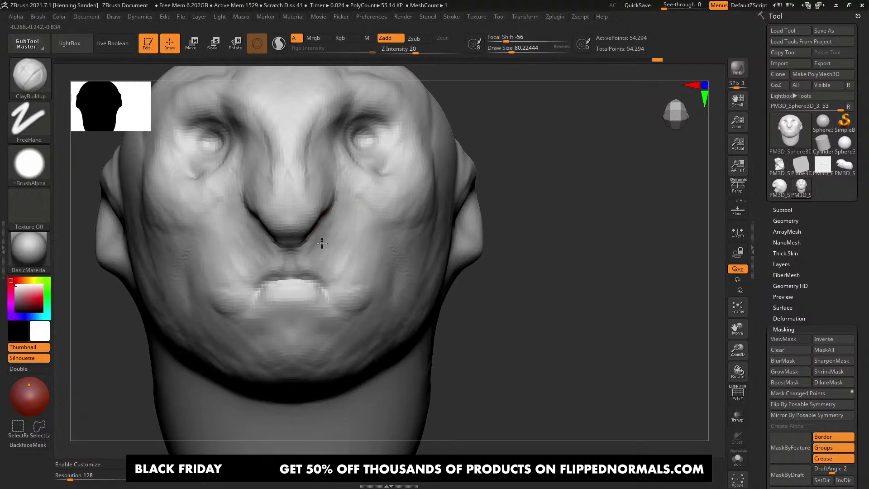
Step: Reshape the lower lip and bulge out the chin with ClayBuildup at draw sizes of about 80 and 124
right_drag(295, 257, 308, 306)
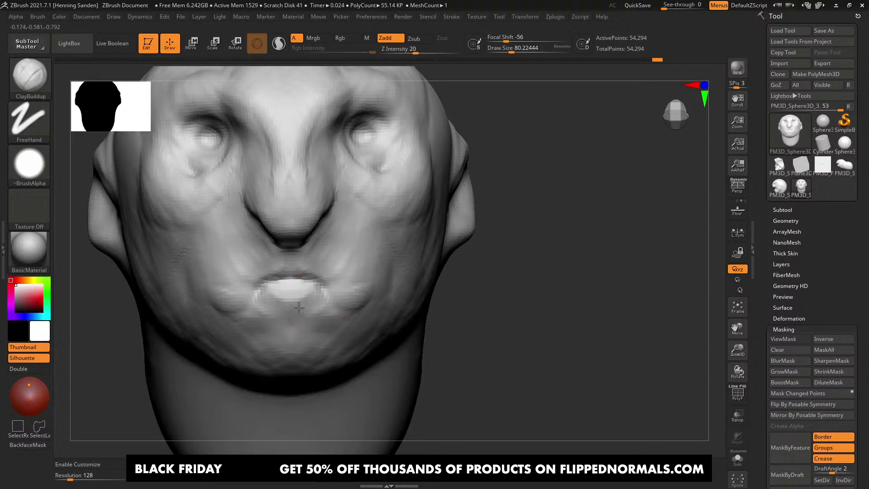
drag(299, 307, 304, 290)
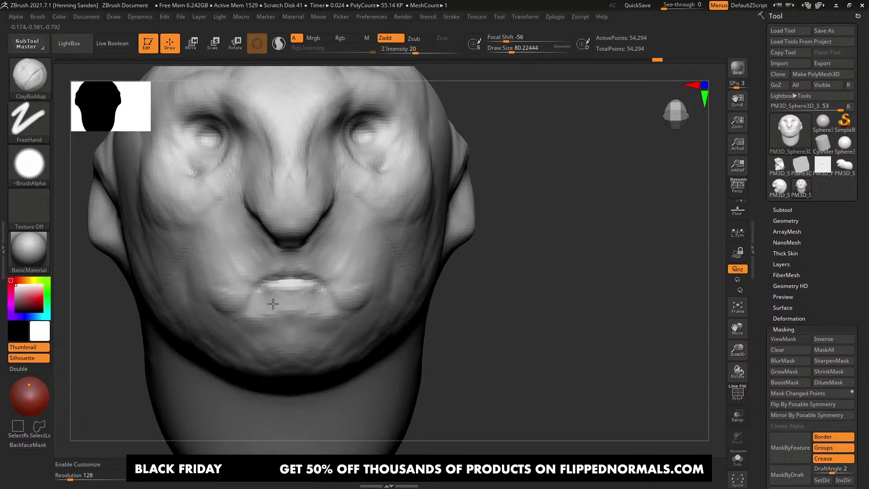
right_drag(272, 300, 268, 293)
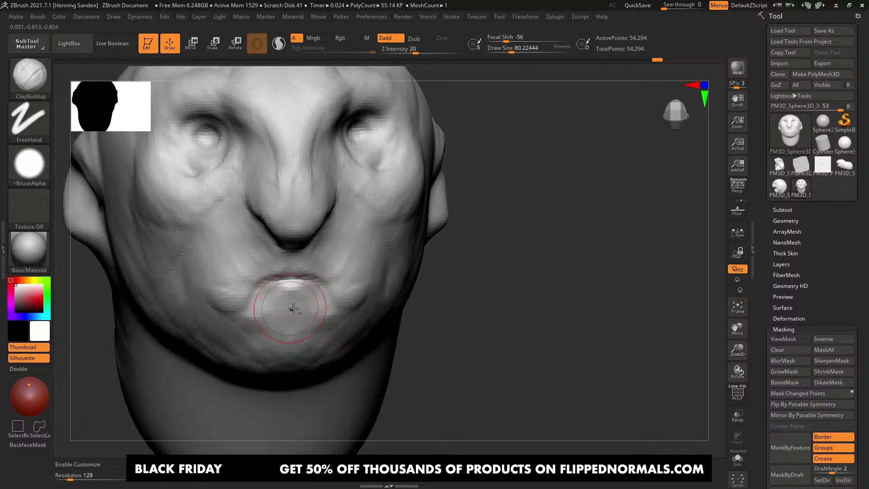
mouse_move(300, 301)
alt+mouse_down()
mouse_move(314, 300)
mouse_move(290, 313)
mouse_move(268, 347)
alt+mouse_up()
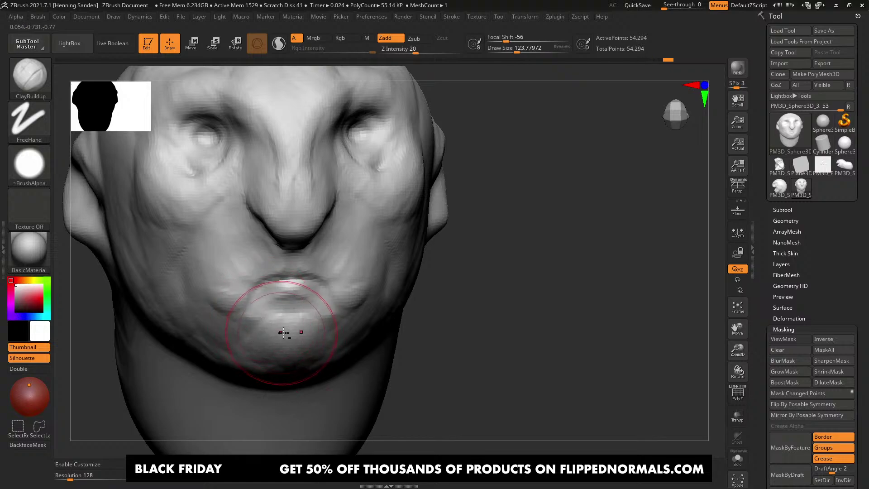
Step: Build up the areas around the mouth corners and lower cheeks with ClayBuildup at a draw size of about 90
mouse_move(283, 332)
ctrl+right_down()
mouse_move(351, 245)
mouse_move(330, 235)
mouse_move(367, 264)
ctrl+right_up()
key(s)
drag(367, 264, 362, 264)
mouse_move(362, 259)
mouse_down()
mouse_move(355, 267)
mouse_move(355, 258)
mouse_up()
right_drag(340, 272, 367, 284)
drag(364, 286, 341, 309)
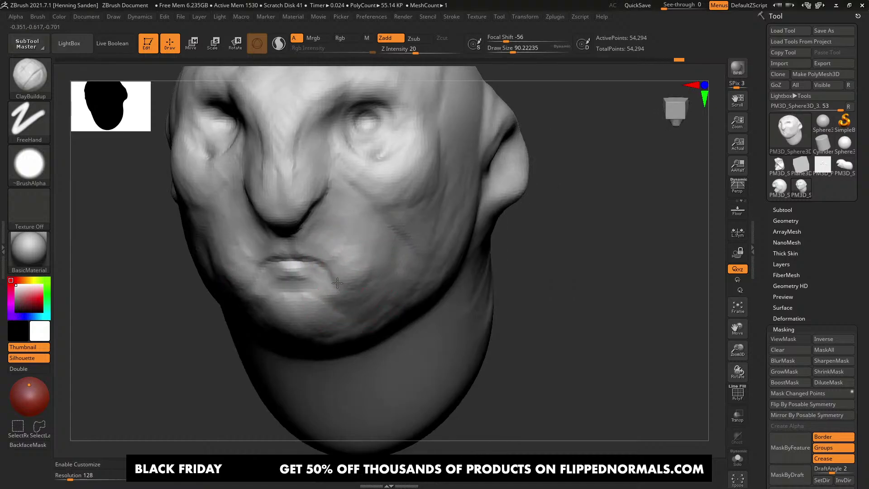
Step: Cut the crease under the nostril wing with DamStandard, narrowing the draw size to about 41
mouse_move(347, 255)
right_down()
mouse_move(333, 262)
mouse_move(335, 273)
right_up()
key(b)
key(d)
key(s)
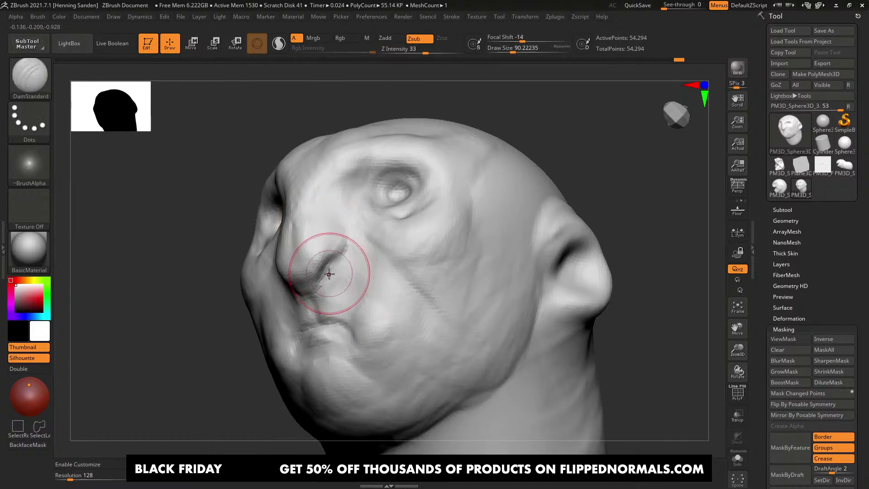
key(s)
mouse_move(328, 270)
mouse_down()
mouse_move(320, 279)
mouse_move(334, 249)
mouse_up()
right_drag(334, 249, 327, 262)
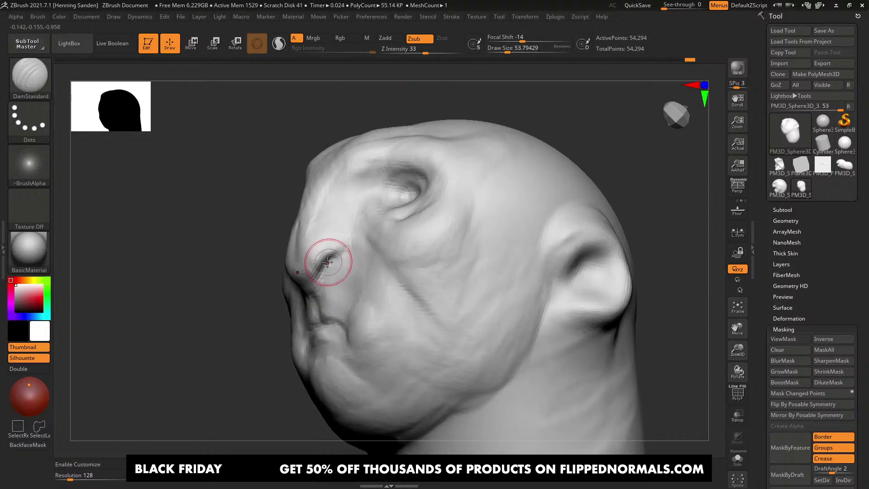
key(s)
drag(343, 241, 345, 249)
right_drag(345, 249, 348, 240)
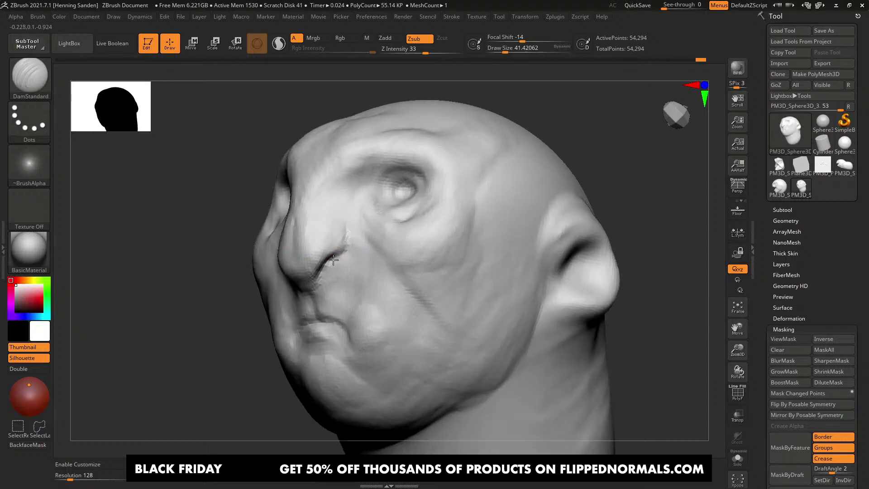
Step: Carve the crease above the nostril wing and the smile fold down the cheek with DamStandard, finishing at a draw size of about 80
mouse_move(317, 269)
right_down()
mouse_move(335, 258)
mouse_move(389, 260)
right_up()
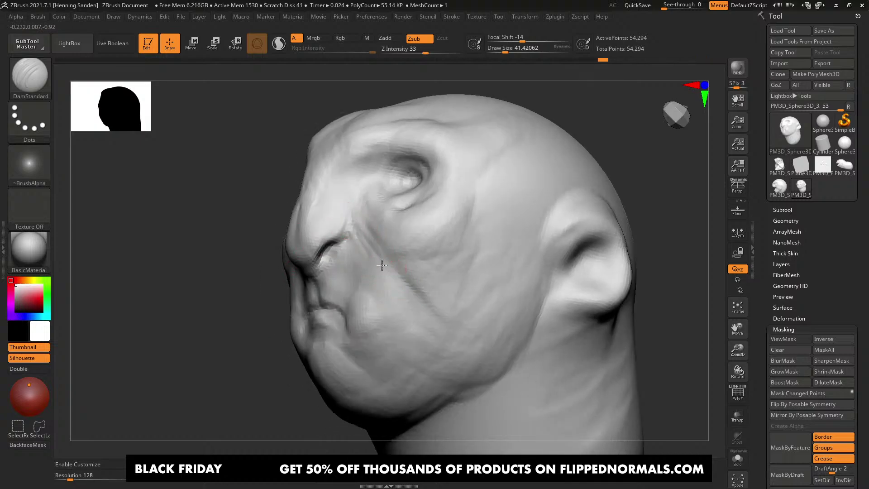
shift+drag(382, 266, 346, 213)
right_drag(346, 234, 337, 221)
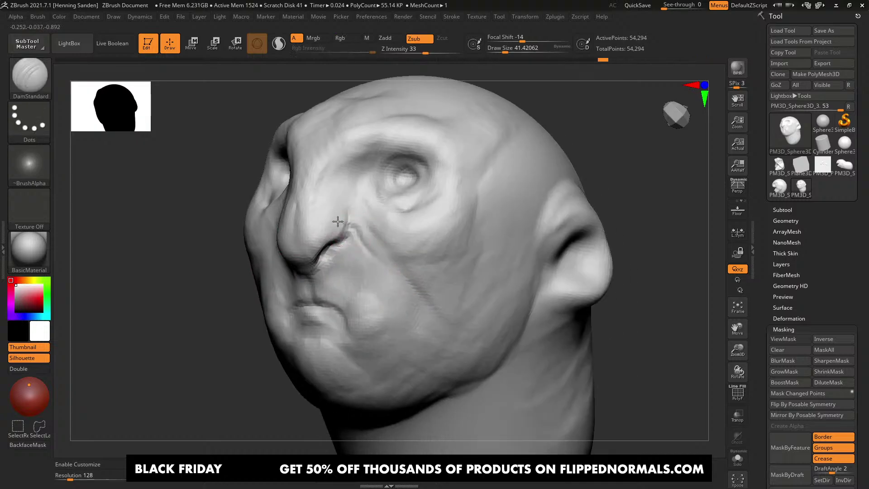
drag(319, 231, 356, 226)
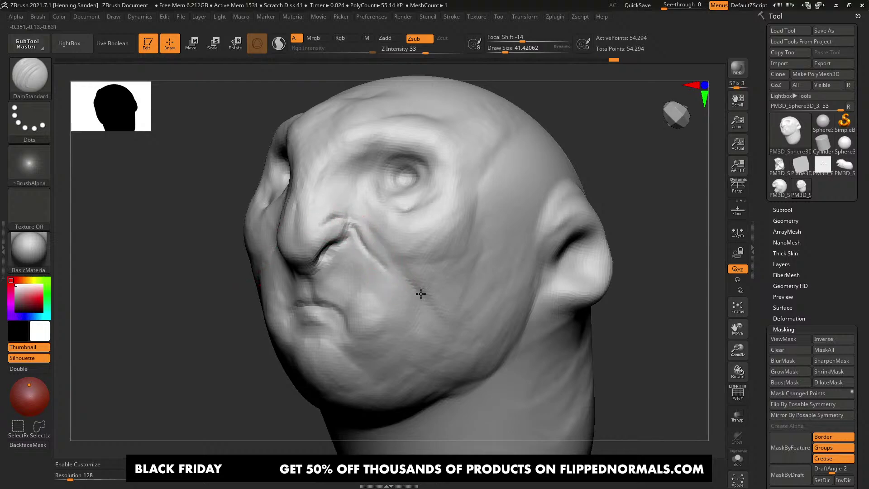
key(s)
drag(404, 293, 414, 316)
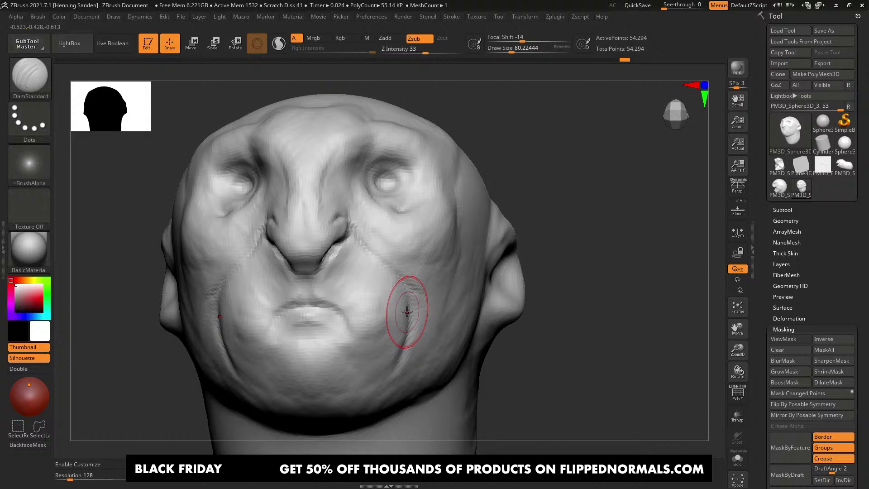
Step: Fill out the cheek beside the smile fold with ClayBuildup at draw sizes of about 59 to 83
key(b)
key(c)
key(b)
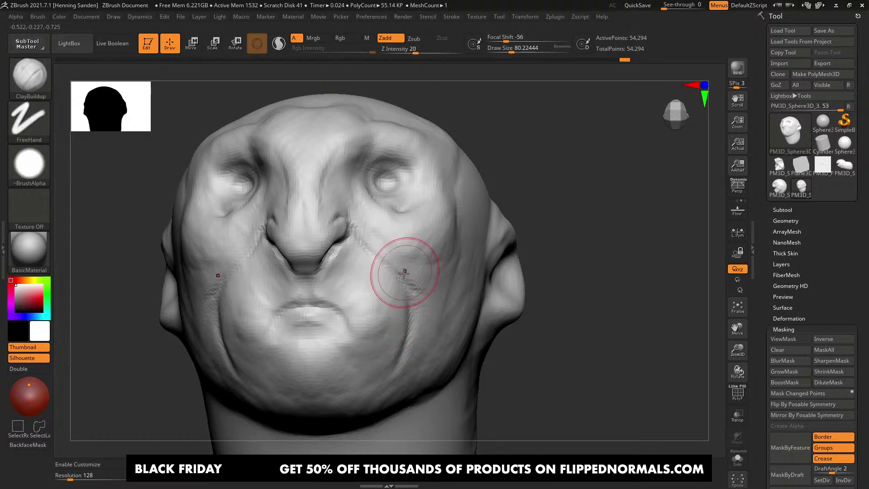
drag(399, 313, 398, 349)
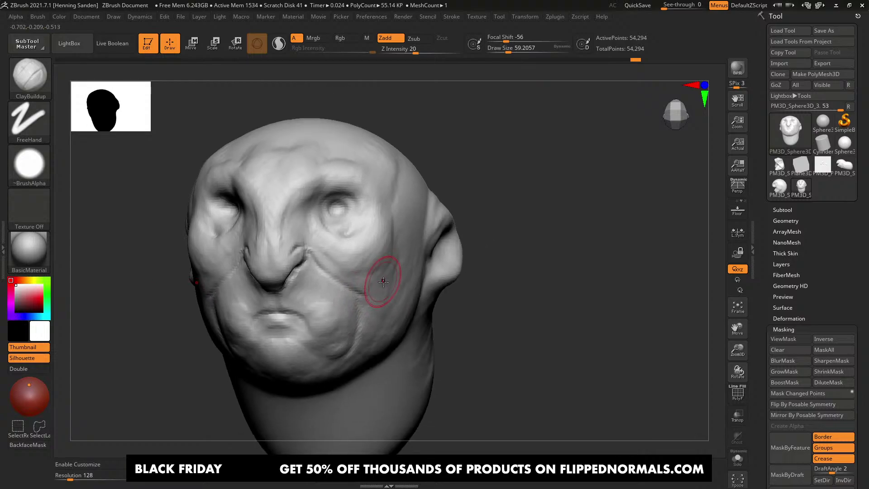
ctrl+right_drag(383, 282, 351, 314)
key(s)
drag(351, 313, 356, 314)
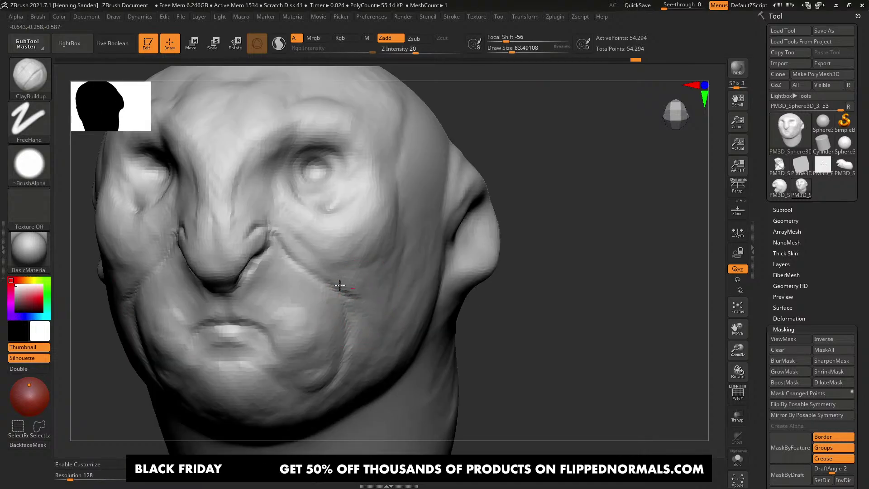
Step: Build up the cheek above the smile fold and the area beside the mouth with ClayBuildup, enlarging the draw size to about 97
right_drag(359, 286, 374, 270)
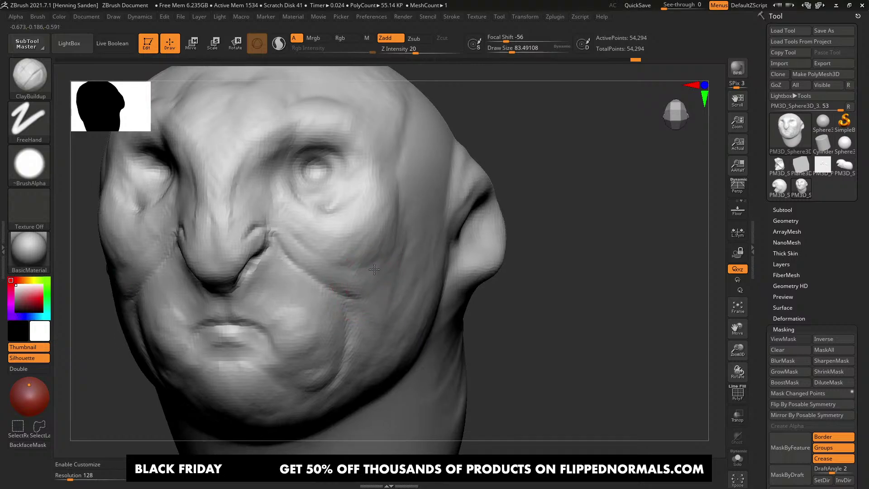
drag(349, 261, 289, 257)
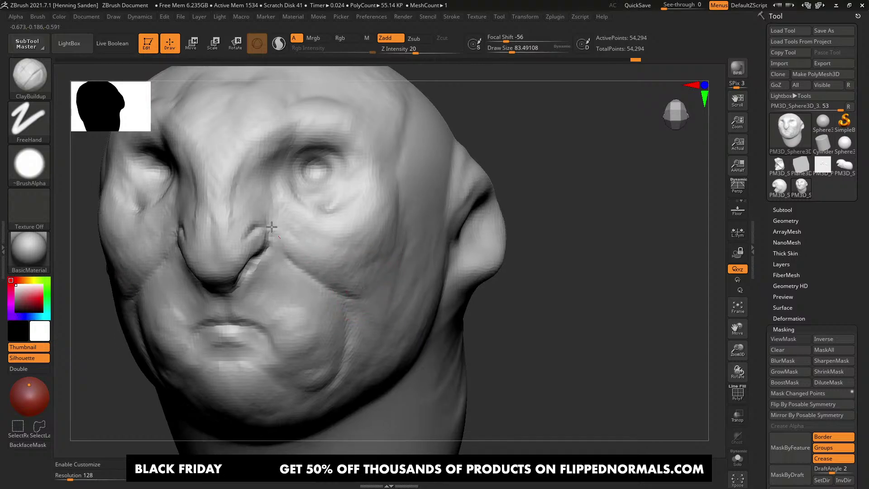
right_drag(345, 287, 347, 301)
key(s)
drag(345, 301, 351, 305)
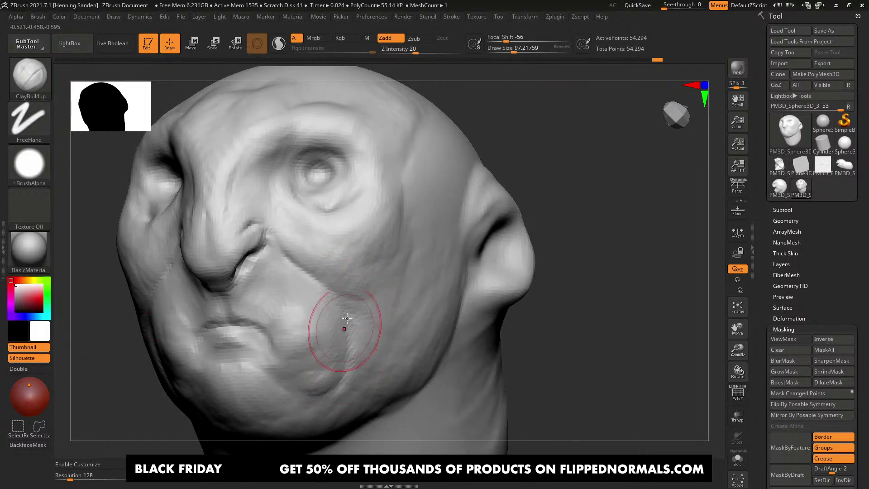
right_drag(316, 311, 329, 314)
key(s)
drag(326, 312, 297, 288)
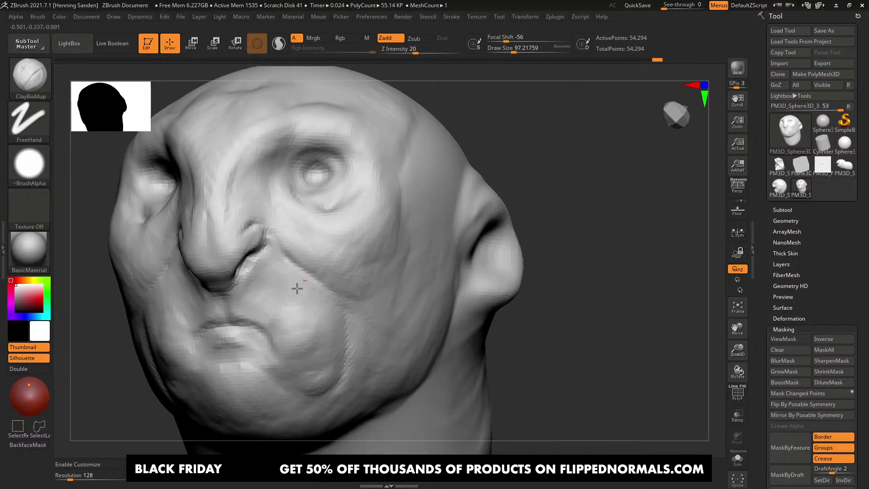
Step: Reshape the smile fold and the cheek beside the mouth with the Move brush, finishing at a draw size of about 177
right_drag(290, 294, 353, 290)
mouse_move(353, 290)
ctrl+right_down()
mouse_move(349, 235)
mouse_move(357, 290)
mouse_move(343, 283)
ctrl+right_up()
key(b)
key(m)
key(v)
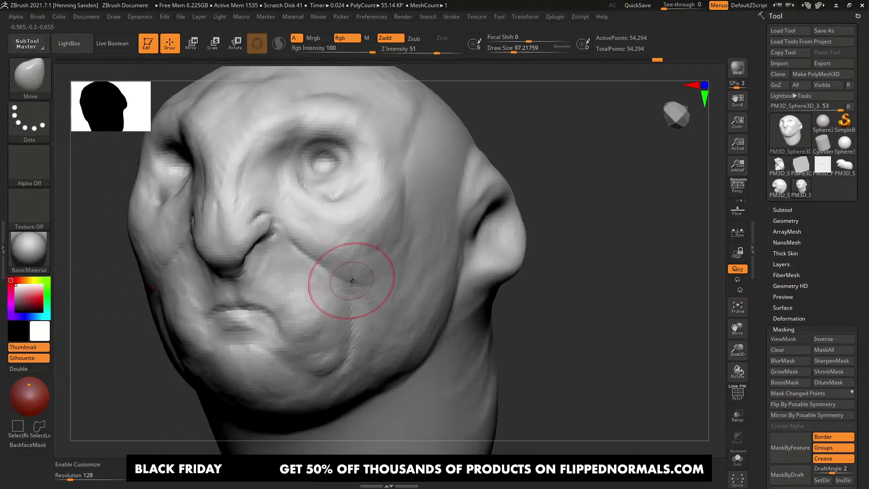
key(s)
mouse_move(351, 281)
mouse_down()
mouse_move(361, 281)
mouse_move(330, 273)
mouse_up()
right_drag(355, 276, 322, 287)
drag(322, 287, 305, 313)
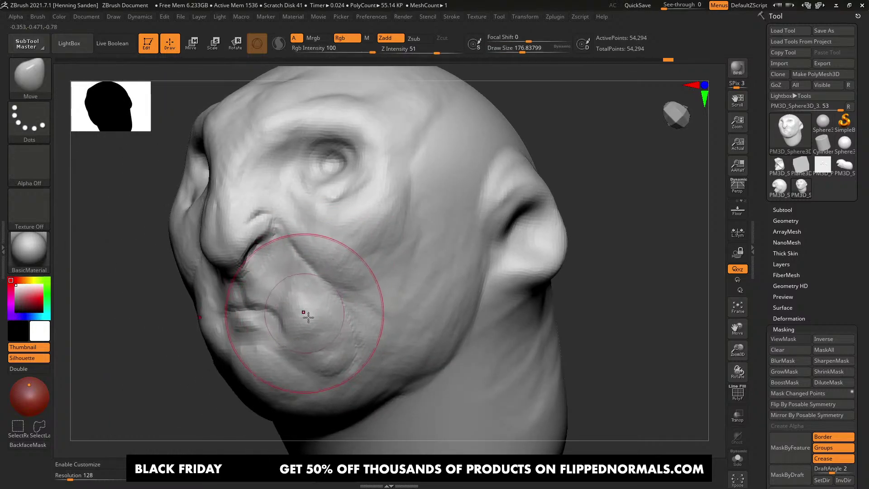
Step: Add volume to the lips, mouth corners and muzzle with ClayBuildup at a draw size of about 56
shift+right_drag(305, 312, 310, 301)
key(b)
key(c)
key(b)
key(s)
drag(310, 300, 299, 299)
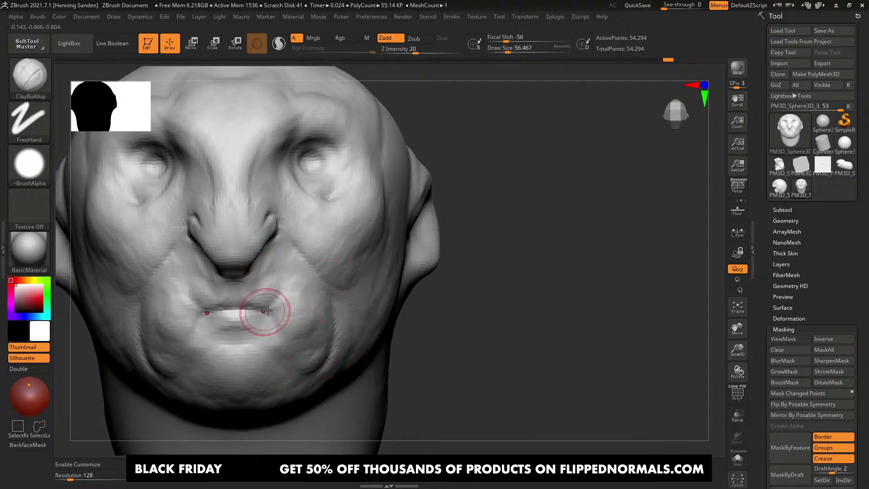
mouse_move(253, 318)
mouse_down()
mouse_move(237, 326)
mouse_move(256, 331)
mouse_up()
mouse_move(258, 328)
ctrl+right_down()
mouse_move(265, 291)
mouse_move(315, 273)
mouse_move(308, 279)
ctrl+right_up()
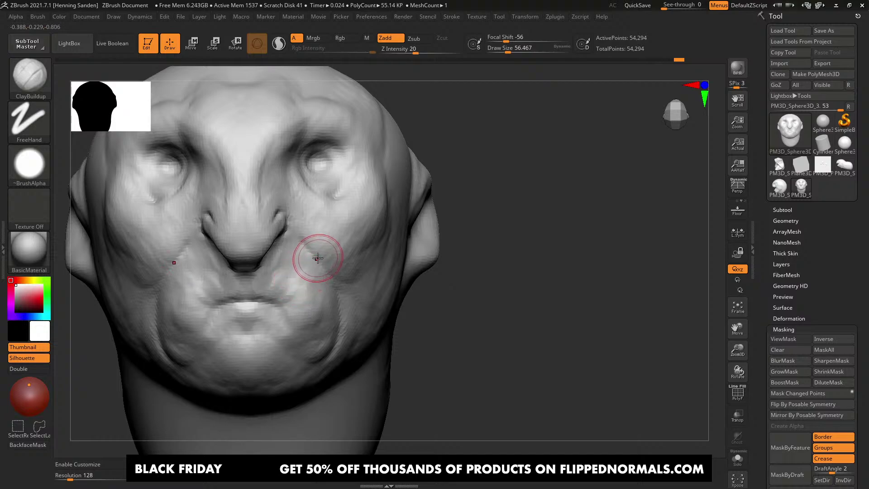
mouse_move(319, 246)
right_down()
mouse_move(333, 258)
mouse_move(343, 248)
right_up()
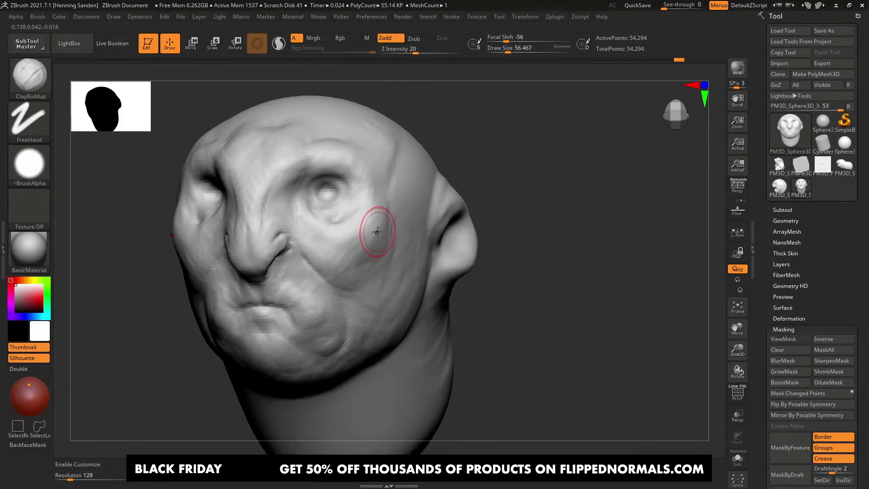
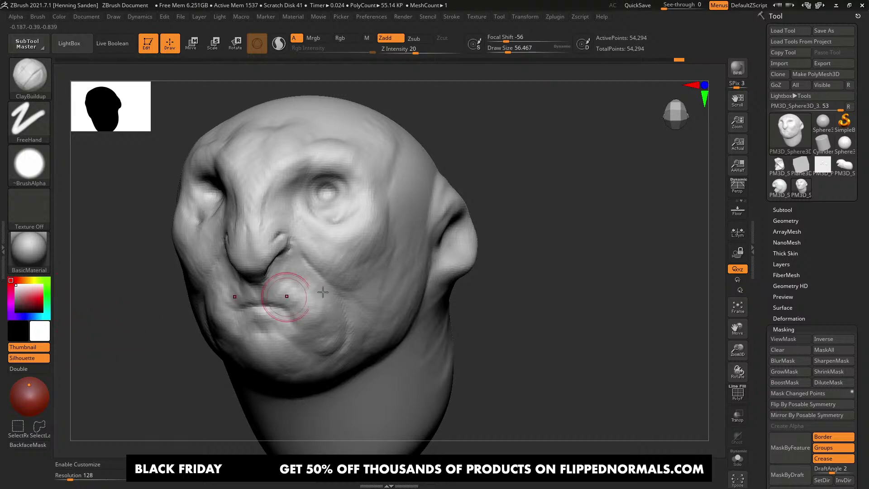
Step: Build up the cheekbone and the area below the eye with ClayBuildup at draw sizes of about 68 to 71
right_drag(529, 269, 528, 264)
shift+right_drag(383, 253, 407, 254)
mouse_move(328, 230)
alt+right_down()
mouse_move(370, 235)
mouse_move(216, 239)
alt+right_up()
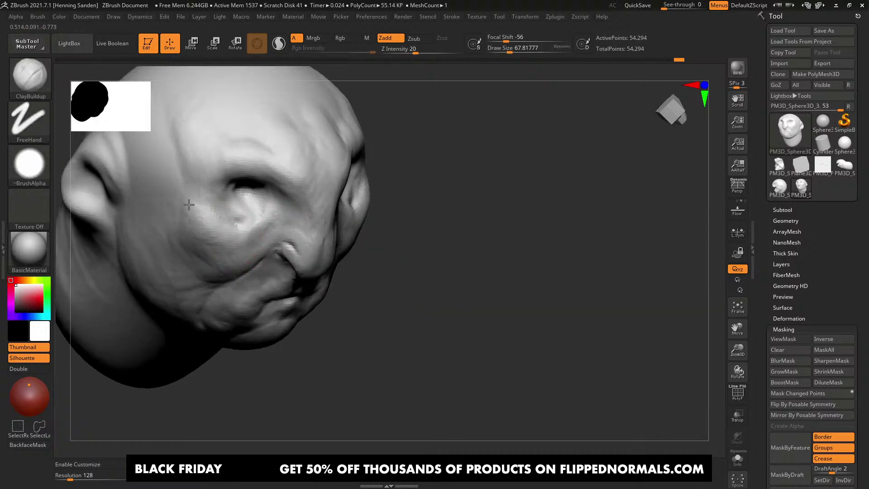
right_drag(193, 193, 194, 220)
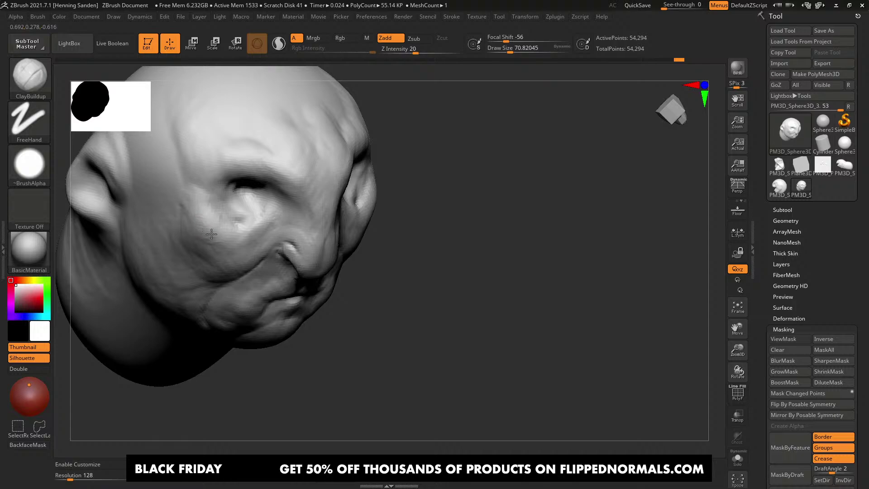
right_drag(228, 247, 265, 229)
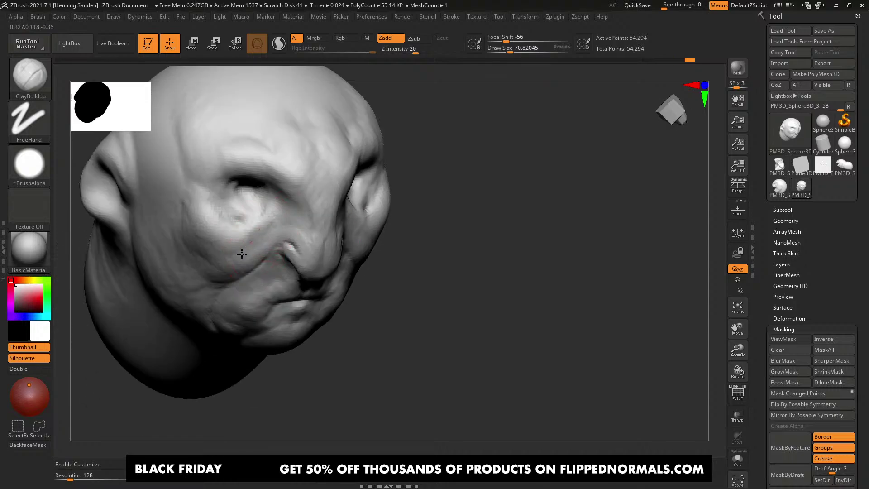
right_drag(209, 265, 232, 241)
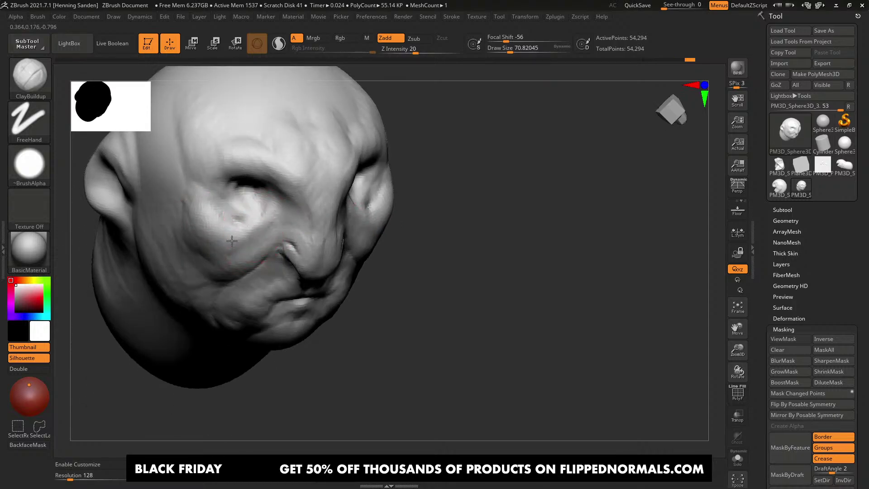
right_drag(193, 196, 411, 194)
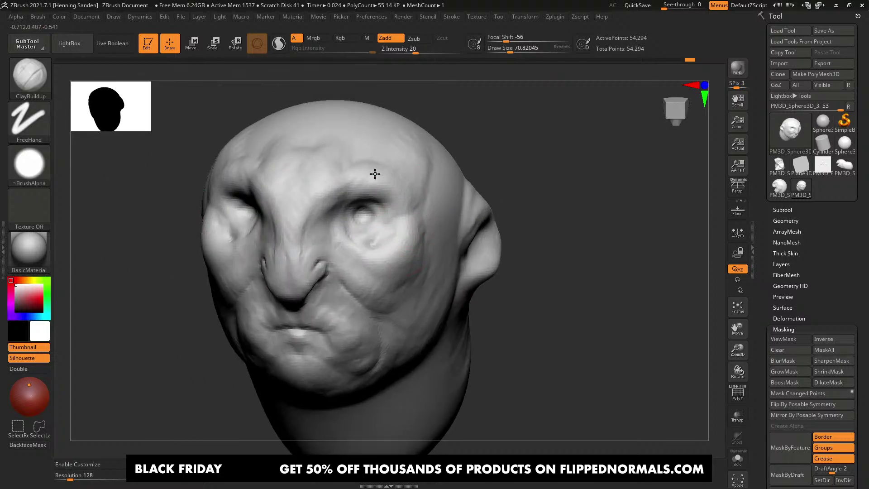
Step: Shape the bag under the eye with the Standard brush at a draw size of about 62
mouse_move(323, 215)
right_down()
mouse_move(359, 203)
mouse_move(291, 223)
mouse_move(303, 262)
mouse_move(326, 272)
mouse_move(364, 235)
mouse_move(369, 300)
mouse_move(386, 239)
right_up()
key(b)
key(s)
key(t)
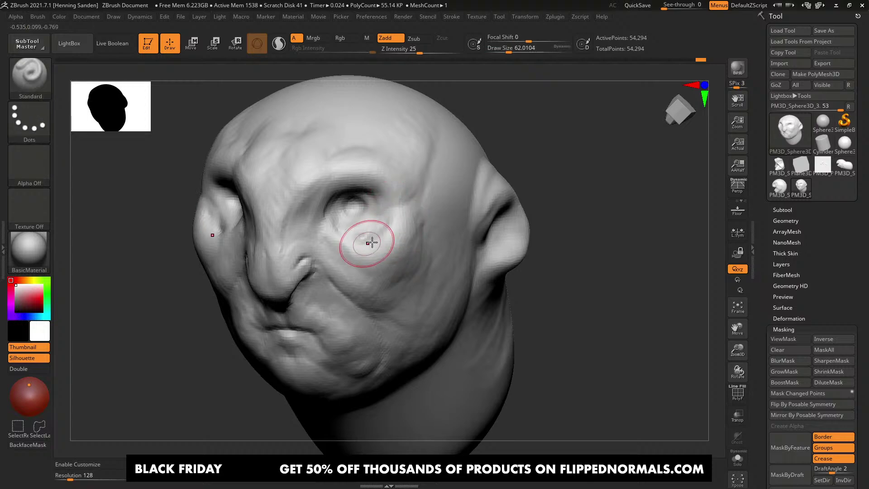
right_drag(334, 229, 327, 201)
right_drag(360, 241, 345, 233)
Step: Adjust the nose tip and mouth in profile with the Move brush at draw sizes of about 104 and 149
key(b)
key(m)
key(v)
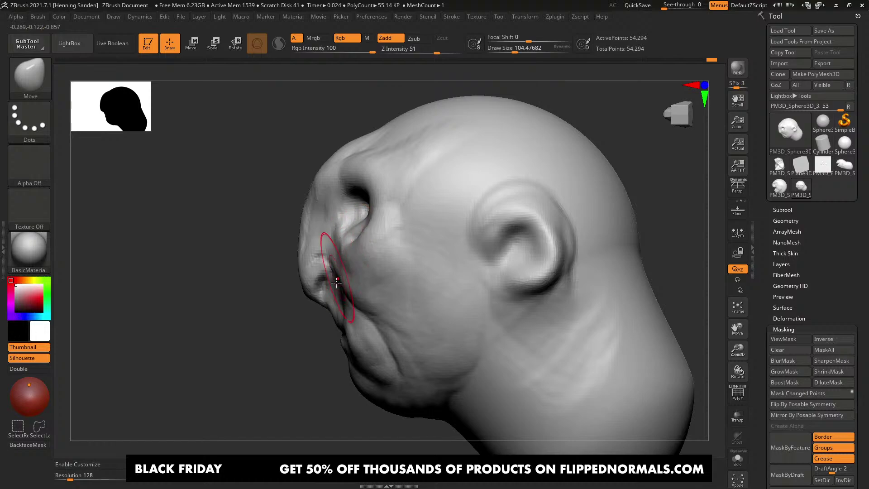
key(s)
drag(323, 304, 319, 298)
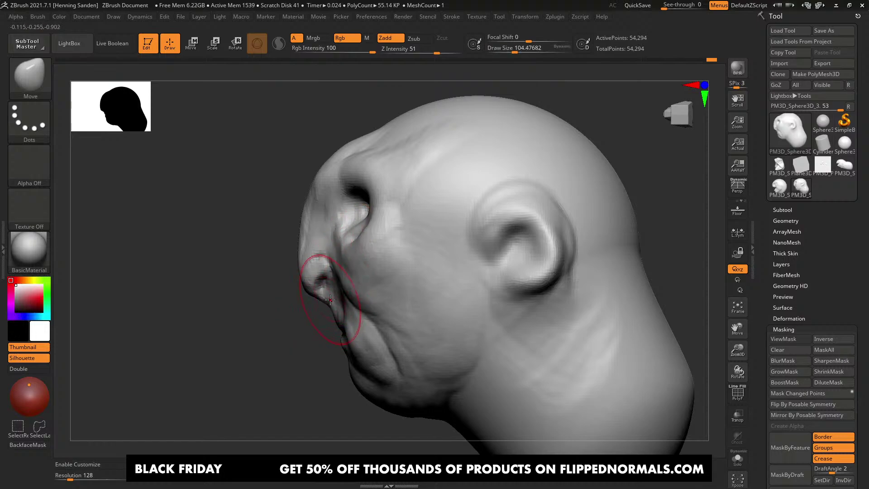
ctrl+right_drag(337, 305, 345, 312)
key(s)
drag(345, 312, 354, 312)
right_drag(339, 318, 352, 324)
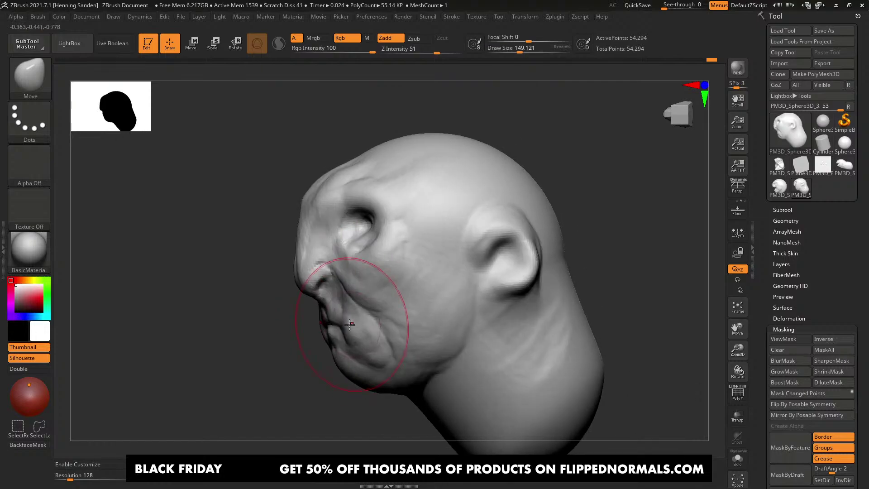
drag(351, 324, 342, 318)
mouse_move(340, 318)
right_down()
mouse_move(365, 324)
mouse_move(394, 294)
right_up()
Step: Sculpt eyelids around the eyeball with the Standard brush
mouse_move(376, 233)
ctrl+right_down()
mouse_move(375, 209)
mouse_move(358, 213)
ctrl+right_up()
key(b)
key(s)
key(t)
key(s)
drag(353, 227, 332, 231)
key(s)
mouse_move(375, 230)
right_down()
mouse_move(364, 221)
mouse_move(334, 240)
mouse_move(364, 262)
mouse_move(334, 249)
mouse_move(351, 242)
mouse_move(343, 226)
mouse_move(356, 231)
right_up()
ctrl+right_drag(356, 231, 357, 246)
Step: Reshape the eyelids and inner eye corner with the Move brush at a draw size of about 65
key(b)
key(m)
key(v)
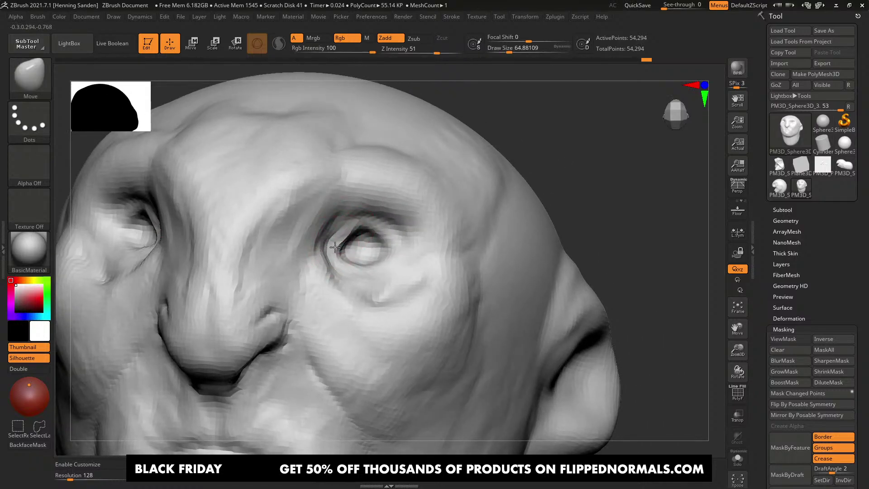
drag(344, 266, 371, 254)
key(bracketright)
Step: Push the nose back toward the face in profile with the Move brush at a draw size of about 305
mouse_move(403, 259)
right_down()
mouse_move(340, 251)
mouse_move(355, 249)
mouse_move(335, 233)
right_up()
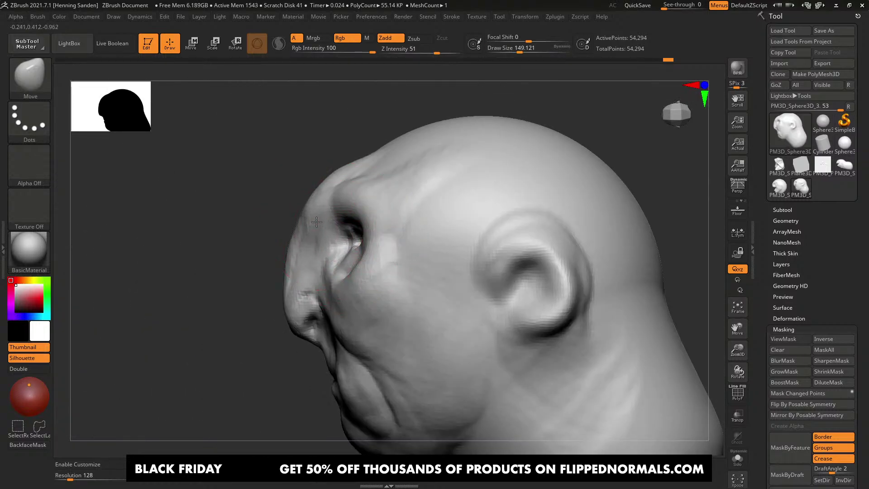
key(bracketright)
key(bracketright)
key(bracketright)
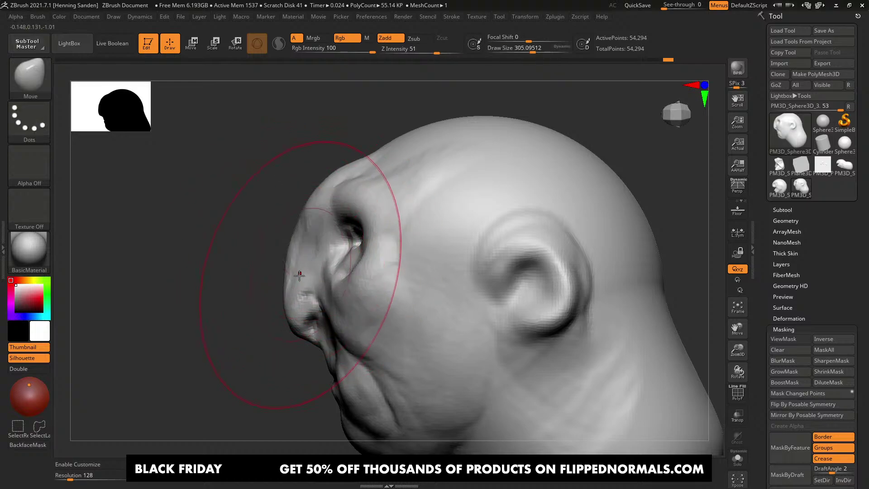
drag(300, 275, 320, 274)
shift+right_drag(320, 274, 362, 260)
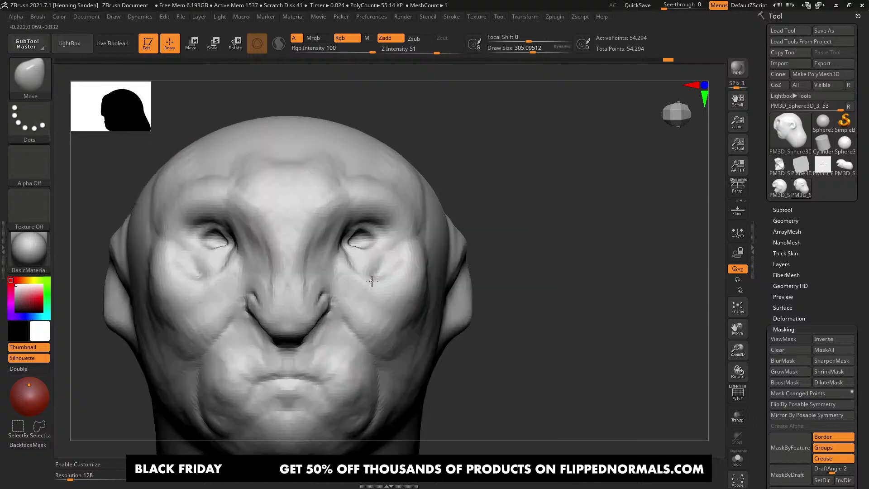
Step: Adjust the inner eye area, brow and nose profile with the Move brush at reduced draw sizes
key(bracketleft)
drag(346, 245, 340, 244)
key(bracketleft)
key(bracketleft)
mouse_move(374, 236)
ctrl+right_down()
mouse_move(363, 226)
mouse_move(430, 252)
mouse_move(456, 235)
ctrl+right_up()
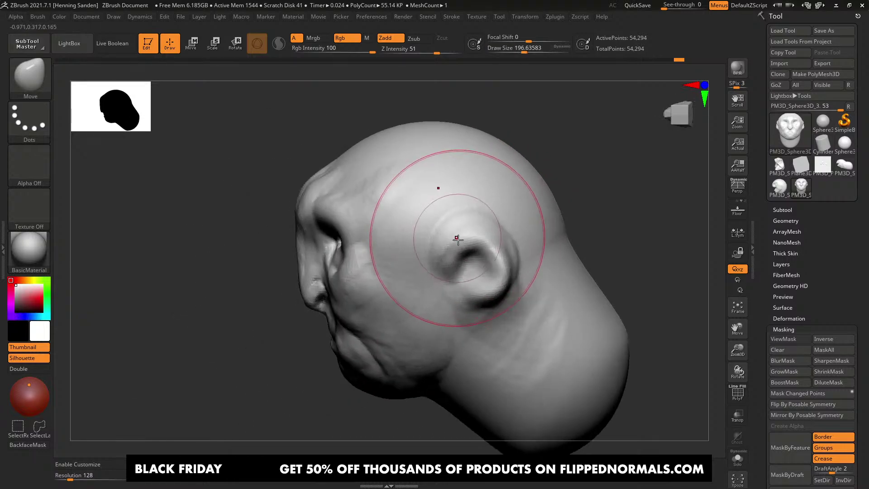
key(bracketright)
key(s)
drag(306, 203, 303, 203)
drag(319, 189, 325, 192)
key(s)
drag(310, 260, 305, 252)
key(s)
Step: Carve a crease around the top and back of the ear with DamStandard at a draw size of about 97
right_drag(462, 250, 502, 248)
key(b)
key(d)
key(s)
ctrl+right_drag(481, 221, 480, 240)
key(s)
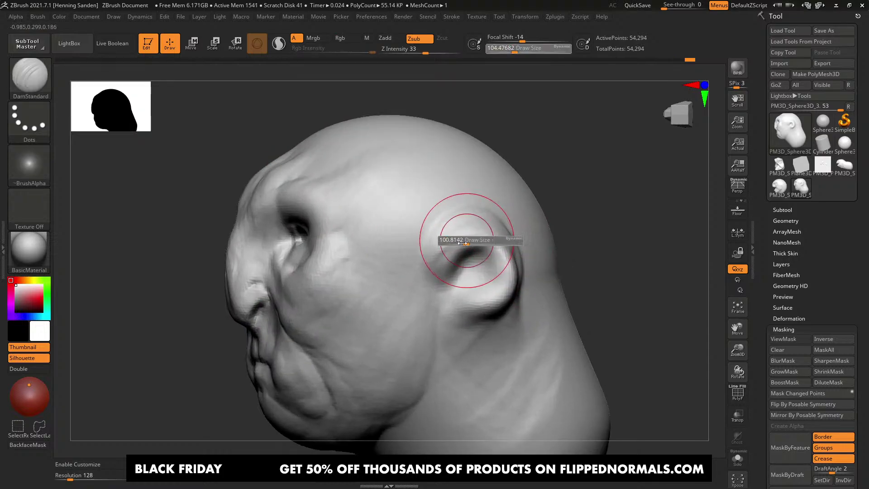
drag(479, 240, 478, 240)
mouse_move(434, 263)
mouse_down()
mouse_move(441, 239)
mouse_move(467, 229)
mouse_up()
right_drag(468, 229, 443, 252)
mouse_move(444, 253)
mouse_down()
mouse_move(488, 228)
mouse_move(528, 247)
mouse_up()
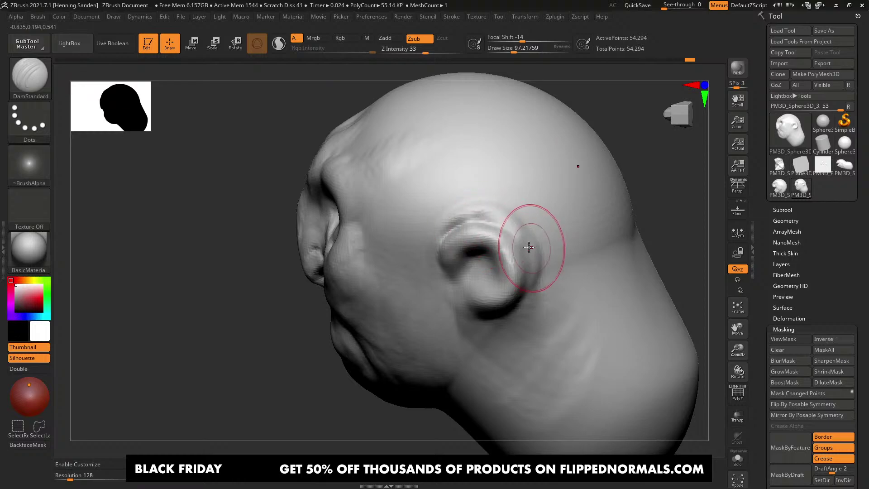
right_drag(530, 247, 495, 219)
drag(495, 219, 531, 265)
right_drag(503, 222, 484, 219)
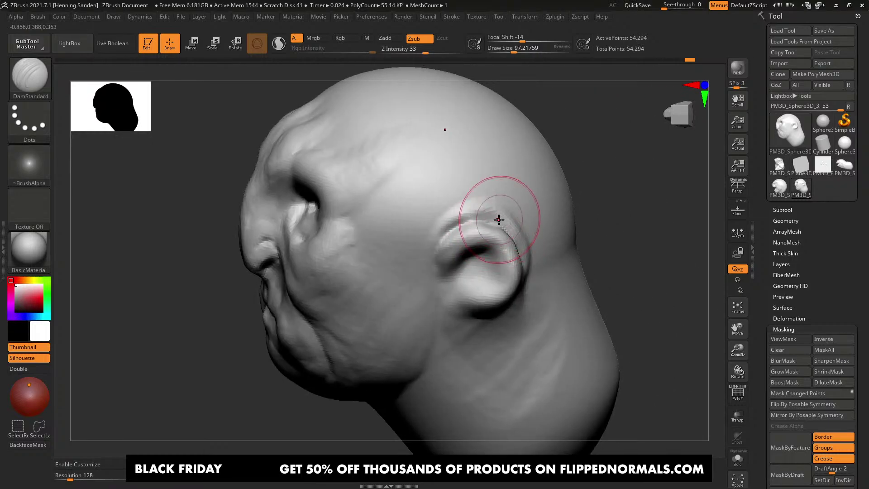
Step: Build up the skull just above and behind the ear with ClayBuildup at a draw size of about 62
key(b)
key(c)
key(b)
drag(470, 208, 492, 210)
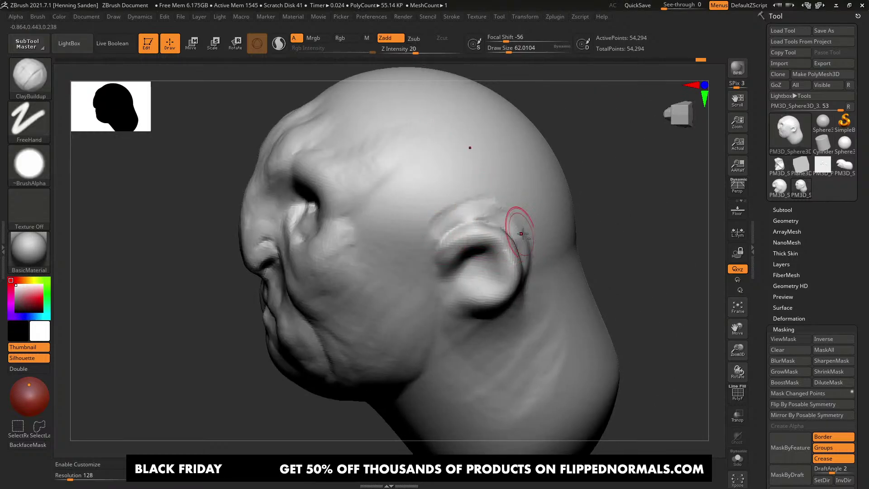
right_drag(522, 233, 517, 226)
mouse_move(517, 226)
mouse_down()
mouse_move(477, 212)
mouse_move(442, 217)
mouse_up()
key(bracketright)
right_drag(463, 209, 468, 199)
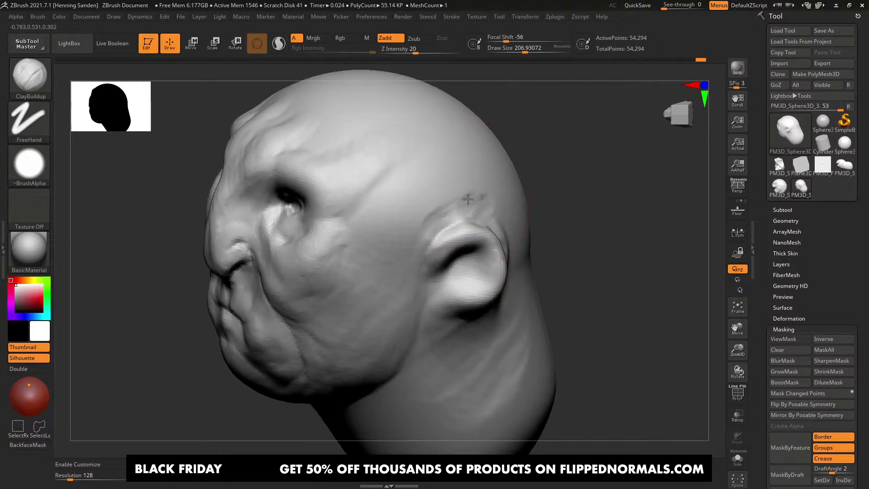
Step: Add broad volume to the temple and side of the head with ClayBuildup at draw sizes of about 167 and 145
right_drag(398, 196, 382, 187)
key(bracketleft)
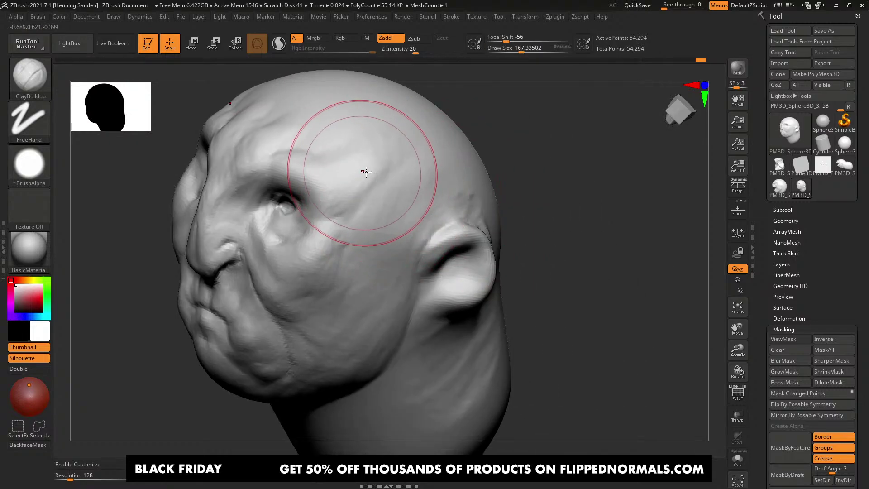
drag(356, 207, 366, 189)
key(bracketleft)
mouse_move(375, 188)
right_down()
mouse_move(349, 252)
mouse_move(392, 256)
right_up()
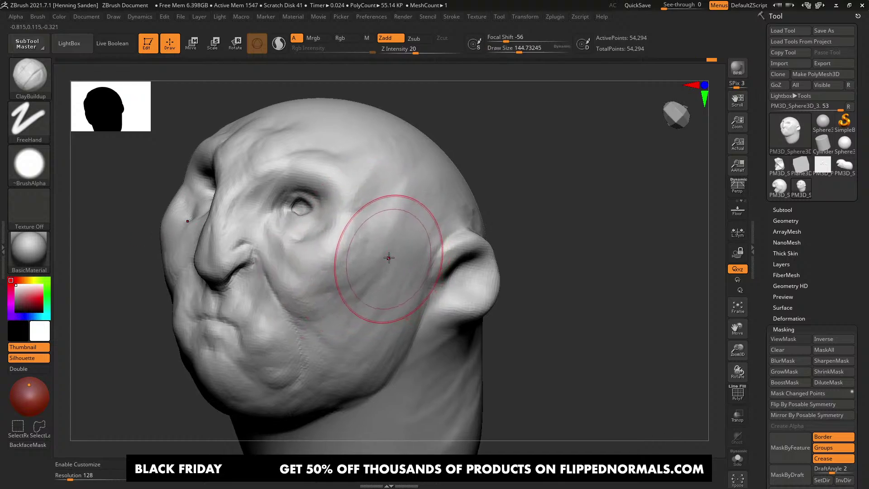
shift+right_drag(394, 248, 398, 248)
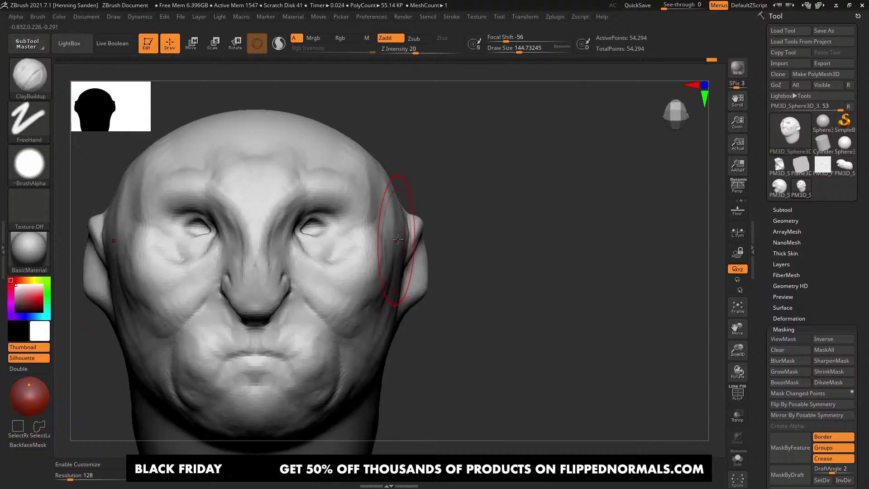
Step: Refine the lower eyelid crease with DamStandard at a draw size of about 68
right_drag(401, 238, 453, 255)
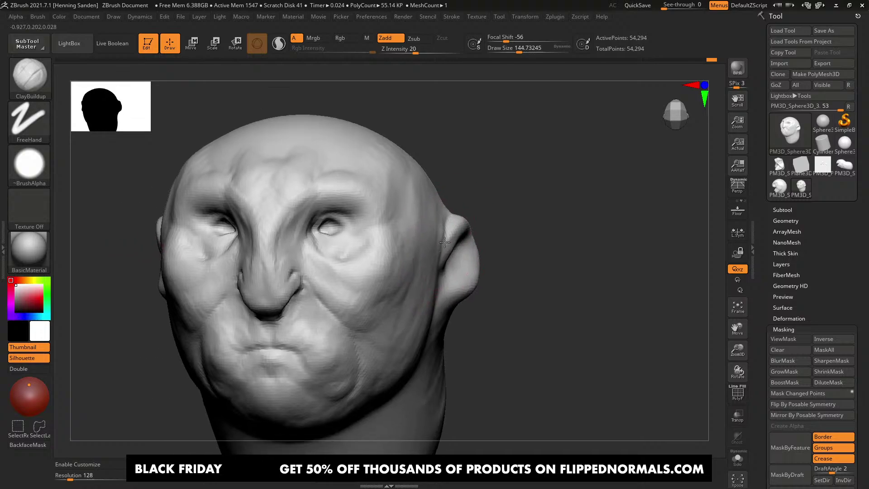
mouse_move(399, 264)
ctrl+right_down()
mouse_move(386, 272)
mouse_move(400, 260)
ctrl+right_up()
key(s)
drag(401, 260, 391, 259)
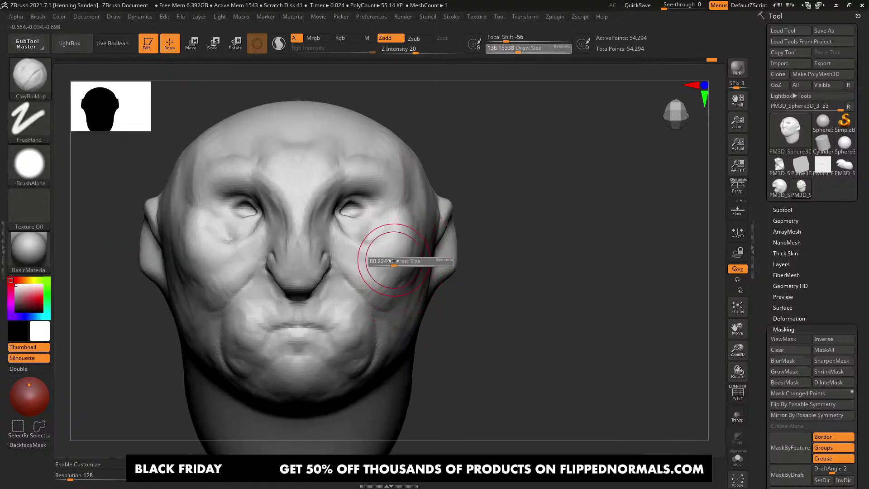
mouse_move(389, 232)
right_down()
mouse_move(359, 256)
mouse_move(376, 220)
right_up()
key(b)
key(d)
key(s)
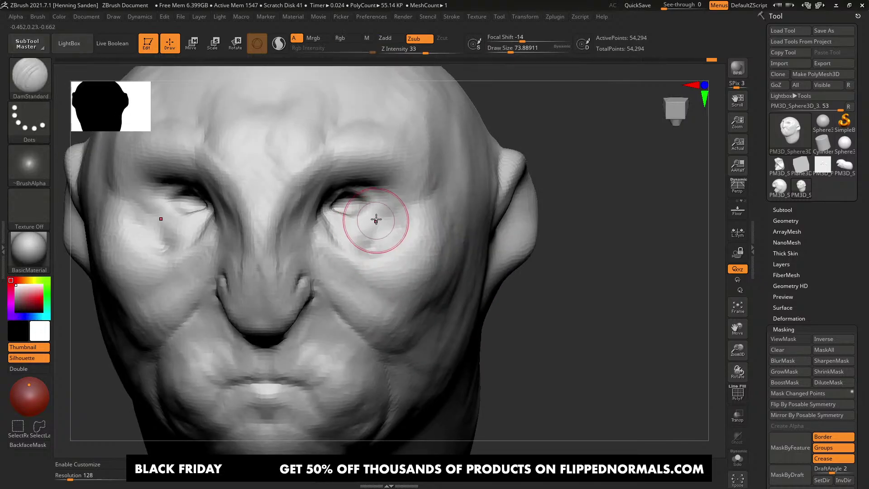
right_drag(347, 244, 331, 213)
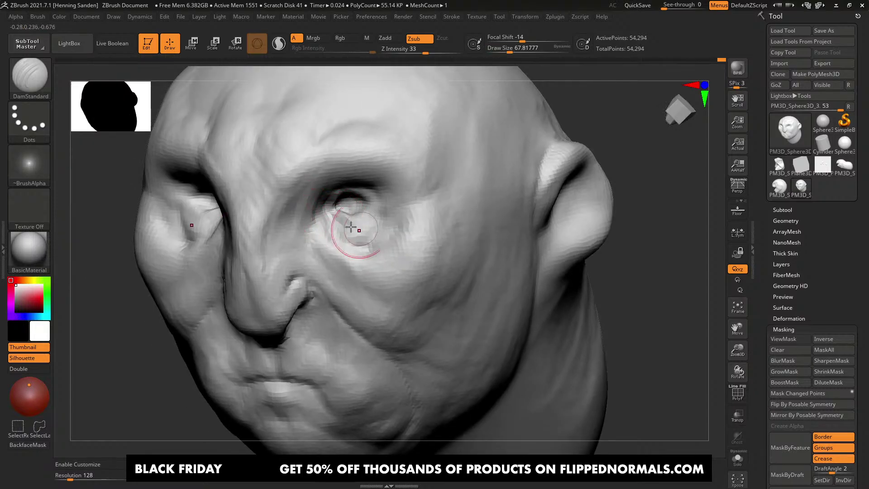
mouse_move(381, 198)
right_down()
mouse_move(376, 210)
mouse_move(326, 194)
mouse_move(349, 198)
mouse_move(332, 217)
mouse_move(341, 186)
mouse_move(334, 197)
right_up()
key(bracketleft)
Step: Adjust the eyelid's shape from the side with the Move brush at a draw size of about 83
key(b)
key(m)
key(v)
key(bracketright)
key(bracketright)
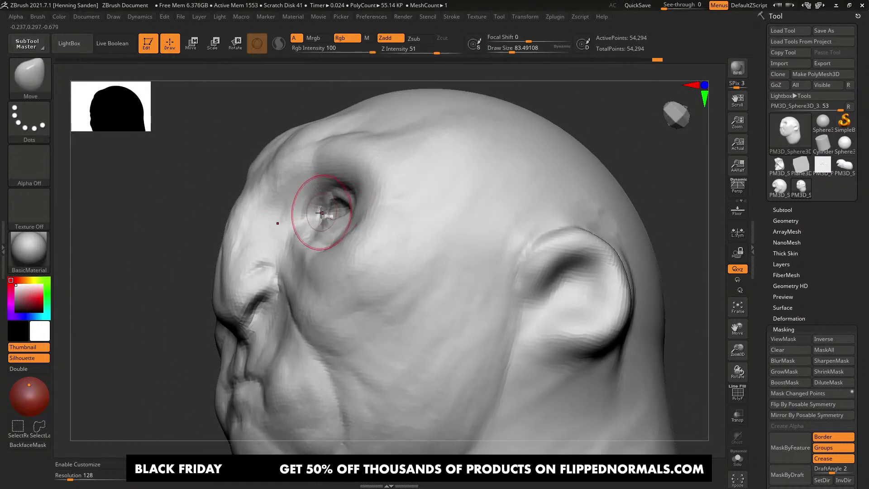
drag(324, 213, 328, 206)
mouse_move(328, 206)
right_down()
mouse_move(333, 186)
mouse_move(333, 219)
mouse_move(330, 205)
mouse_move(379, 198)
mouse_move(356, 160)
mouse_move(361, 116)
right_up()
Step: Reshape the cheek and jaw volume with the Move brush at draw sizes of about 163 and 217
ctrl+right_drag(378, 250, 394, 267)
drag(416, 283, 417, 285)
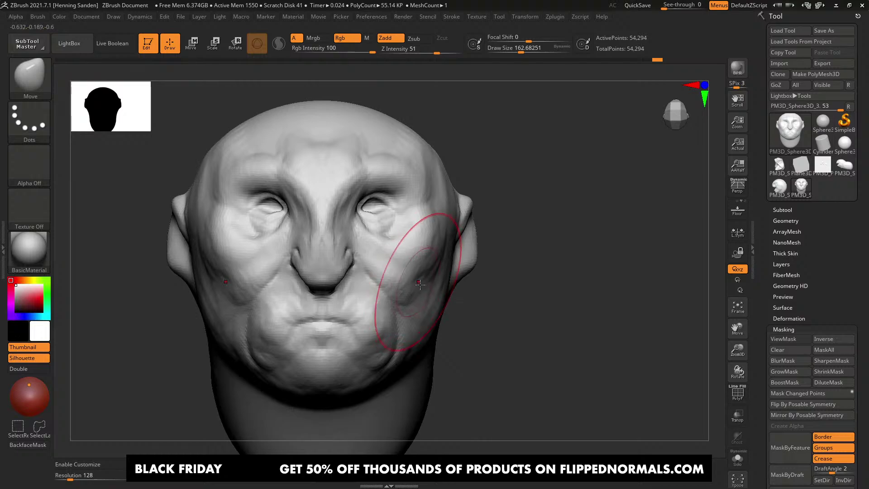
right_drag(418, 286, 385, 317)
key(s)
drag(421, 323, 408, 327)
right_drag(407, 324, 434, 290)
drag(428, 312, 434, 318)
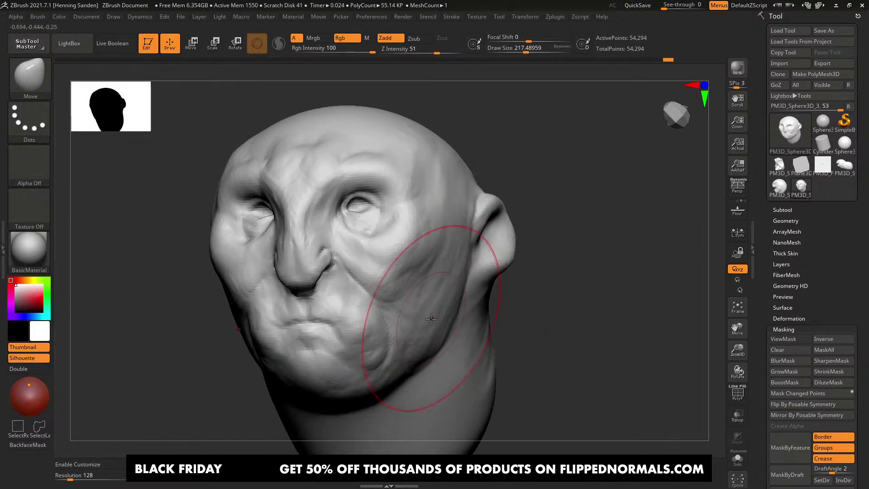
mouse_move(475, 308)
right_down()
mouse_move(448, 298)
mouse_move(453, 289)
right_up()
Step: Sharpen the smile fold between the nostril and cheek with DamStandard at a draw size of about 74
key(b)
key(d)
key(s)
mouse_move(453, 289)
right_down()
mouse_move(489, 296)
mouse_move(481, 299)
mouse_move(468, 268)
mouse_move(449, 280)
mouse_move(437, 276)
right_up()
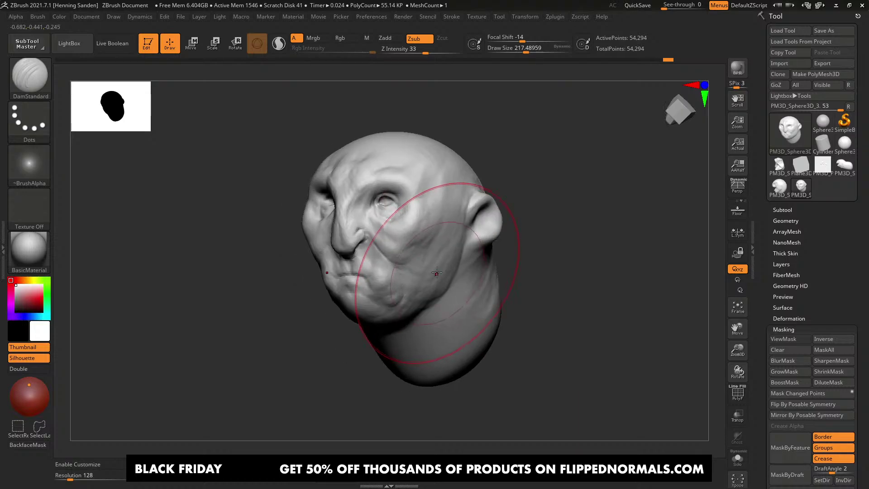
ctrl+right_drag(381, 248, 391, 254)
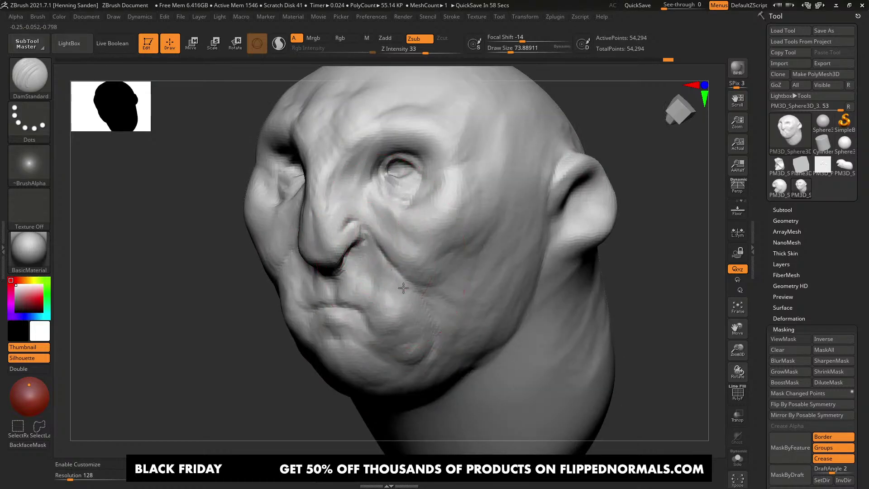
Step: Build up the skin beside the nostril along the smile fold with ClayBuildup at a draw size of about 41
key(b)
key(c)
key(b)
key(s)
drag(395, 267, 390, 267)
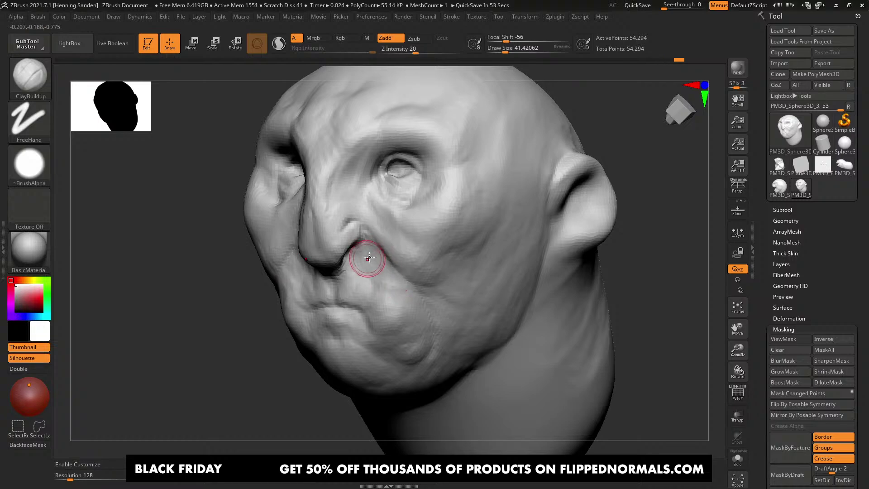
right_drag(369, 257, 386, 252)
Step: Fill out the lower end of the smile fold with ClayBuildup at a draw size of about 49
mouse_move(286, 259)
alt+right_down()
mouse_move(304, 256)
mouse_move(282, 258)
alt+right_up()
key(bracketright)
key(bracketright)
key(bracketleft)
drag(238, 289, 262, 286)
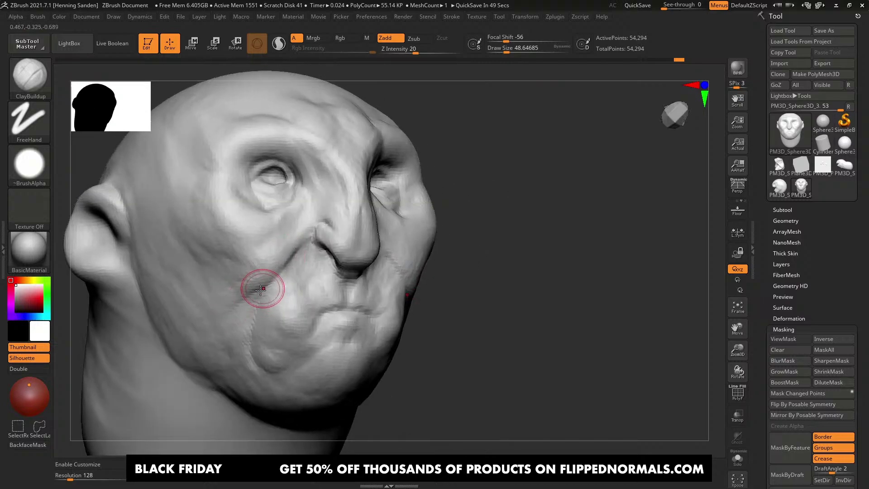
key(bracketright)
Step: Add volume beside the mouth corner and chin with ClayBuildup at draw sizes of about 62 and 68
right_drag(343, 334, 325, 339)
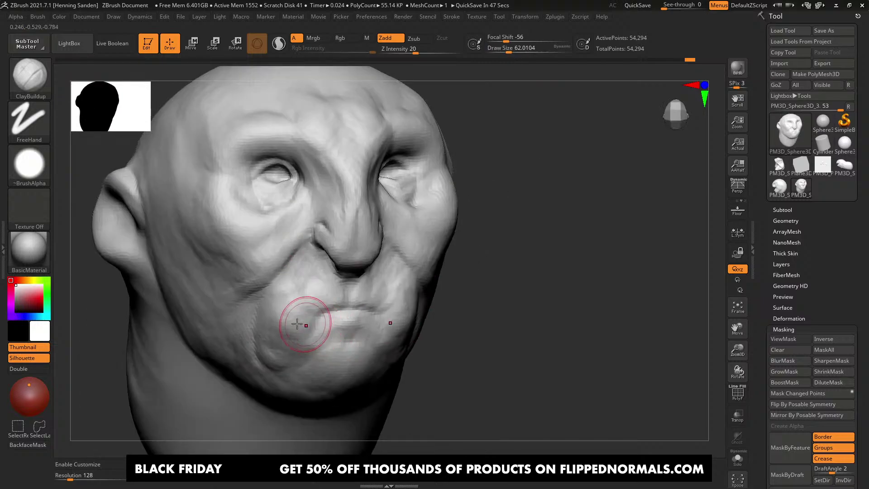
drag(306, 322, 296, 356)
right_drag(344, 342, 353, 344)
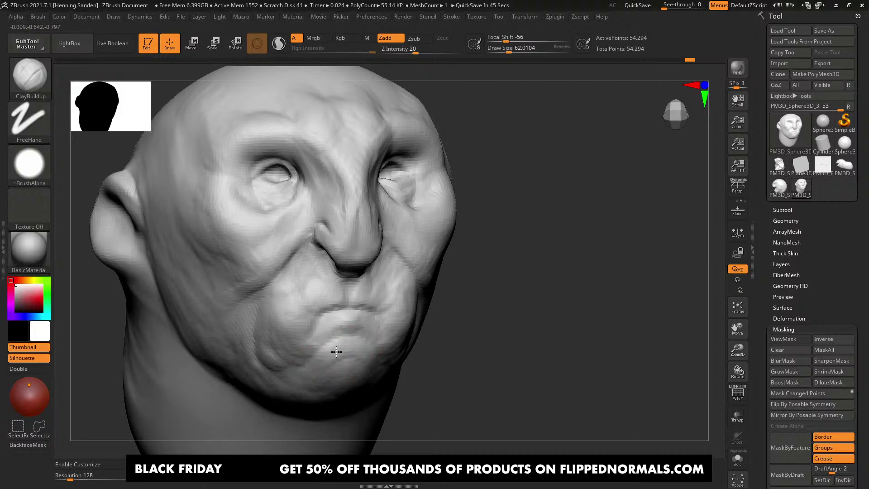
key(bracketright)
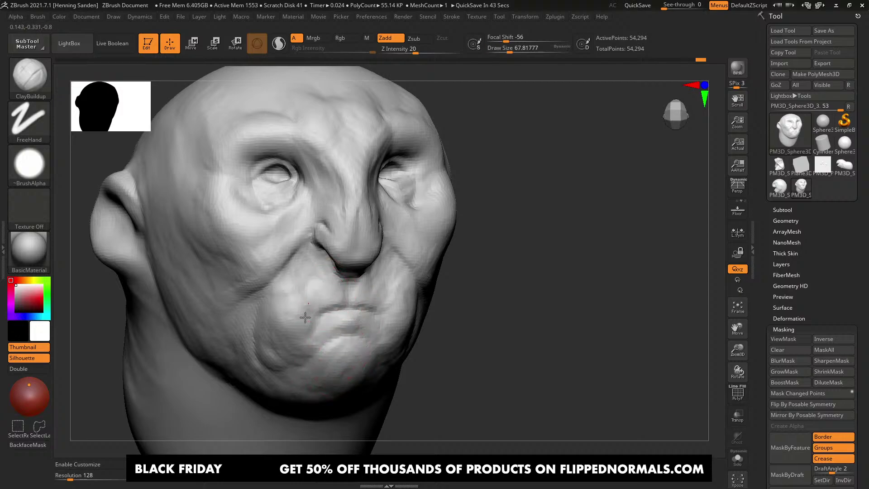
mouse_move(301, 313)
mouse_down()
mouse_move(299, 295)
mouse_move(287, 308)
mouse_move(300, 328)
mouse_move(285, 354)
mouse_move(301, 346)
mouse_up()
right_drag(327, 326, 326, 339)
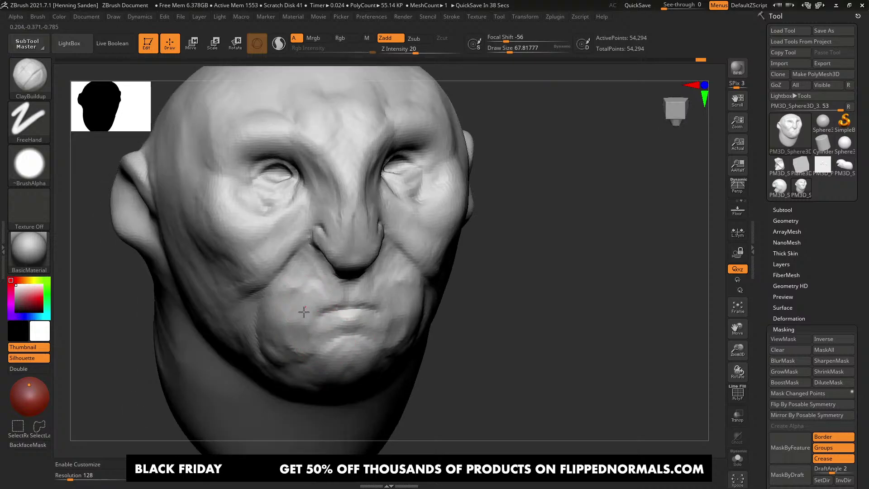
Step: Build up the upper lip and the area around the mouth with ClayBuildup, then reduce the draw size to about 37
mouse_move(304, 312)
mouse_down()
mouse_move(318, 291)
mouse_move(312, 328)
mouse_up()
mouse_move(312, 328)
ctrl+right_down()
mouse_move(382, 295)
mouse_move(358, 303)
ctrl+right_up()
ctrl+right_drag(358, 303, 368, 358)
mouse_move(368, 297)
mouse_down()
mouse_move(352, 276)
mouse_move(350, 286)
mouse_up()
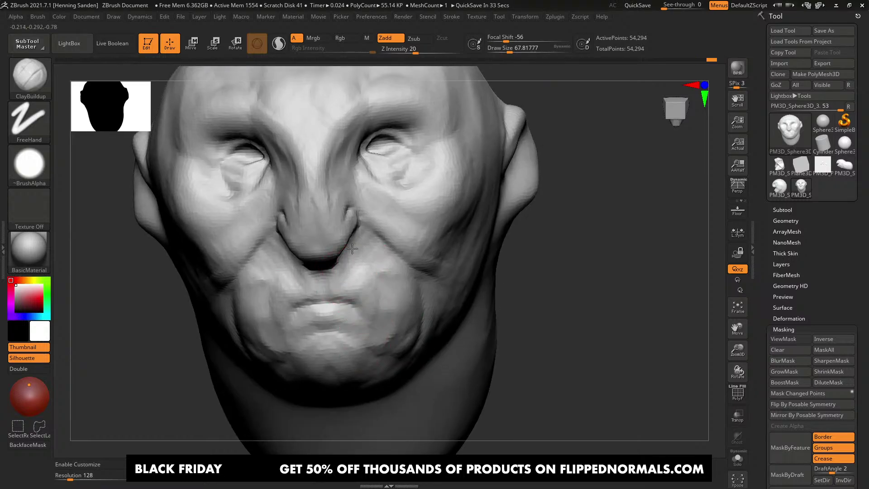
right_drag(388, 262, 362, 257)
key(s)
drag(371, 214, 398, 204)
key(s)
mouse_move(425, 240)
right_down()
mouse_move(440, 253)
mouse_move(413, 287)
mouse_move(466, 297)
mouse_move(464, 251)
right_up()
mouse_move(471, 263)
right_down()
mouse_move(435, 272)
mouse_move(442, 301)
mouse_move(431, 272)
mouse_move(440, 266)
mouse_move(413, 258)
right_up()
mouse_move(382, 254)
ctrl+mouse_down()
mouse_move(450, 240)
mouse_move(448, 224)
ctrl+mouse_up()
key(ctrl+z)
ctrl+drag(372, 244, 451, 237)
key(ctrl+z)
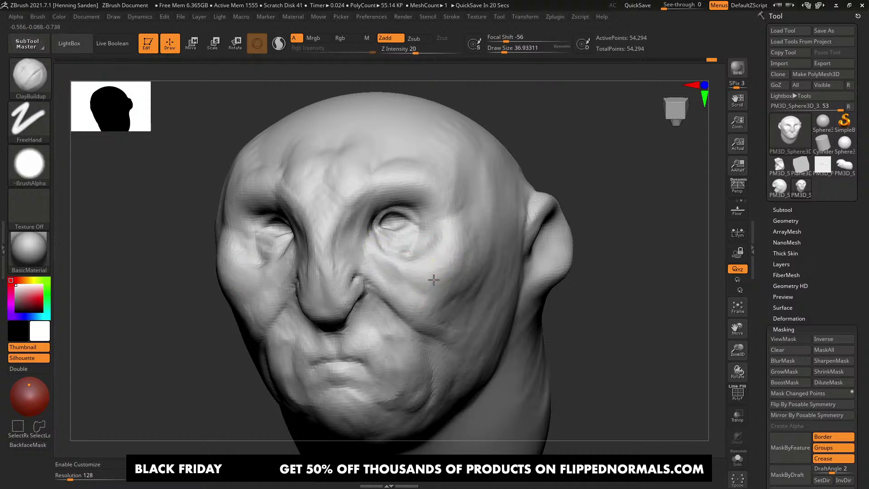
Step: Adjust the side of the head and the ear's shape with the Move brush at a draw size of about 80
ctrl+right_drag(432, 279, 438, 266)
shift+right_drag(438, 266, 460, 271)
key(s)
drag(470, 263, 482, 266)
mouse_move(483, 266)
right_down()
mouse_move(477, 238)
mouse_move(465, 240)
right_up()
key(s)
drag(463, 240, 447, 240)
right_drag(448, 239, 449, 213)
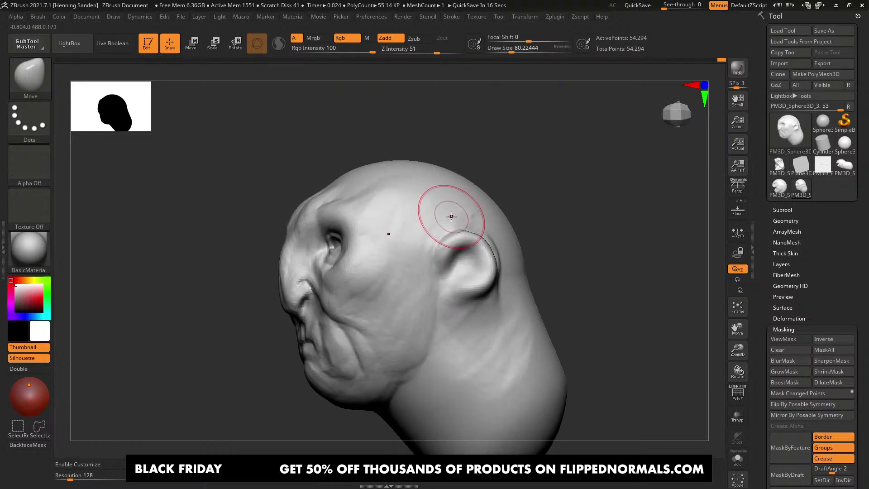
right_drag(453, 243, 485, 272)
drag(473, 283, 468, 281)
mouse_move(486, 273)
right_down()
mouse_move(458, 254)
mouse_move(458, 207)
mouse_move(469, 268)
right_up()
Step: Carve a crease along the inside of the ear's upper rim with DamStandard
key(b)
key(d)
key(s)
key(s)
drag(438, 240, 502, 236)
right_drag(514, 236, 504, 234)
Step: Sculpt the folds inside the ear with the Standard brush at draw sizes of about 71 and 62
mouse_move(428, 263)
right_down()
mouse_move(434, 249)
mouse_move(459, 279)
mouse_move(445, 303)
right_up()
key(b)
key(s)
key(t)
drag(451, 312, 445, 290)
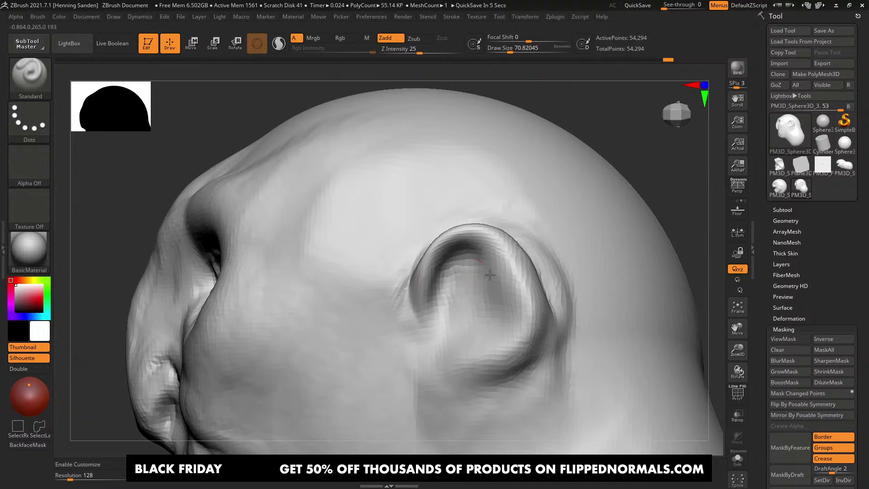
mouse_move(518, 315)
mouse_down()
mouse_move(461, 324)
mouse_move(471, 290)
mouse_up()
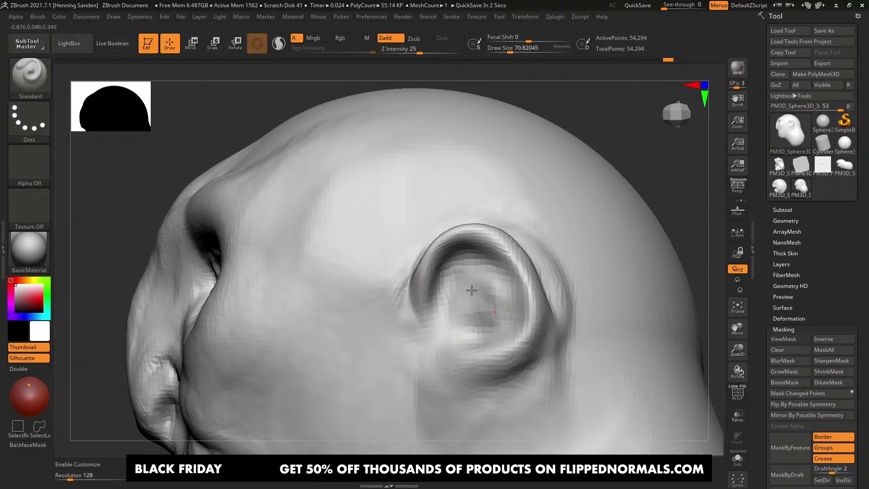
right_drag(456, 291, 479, 296)
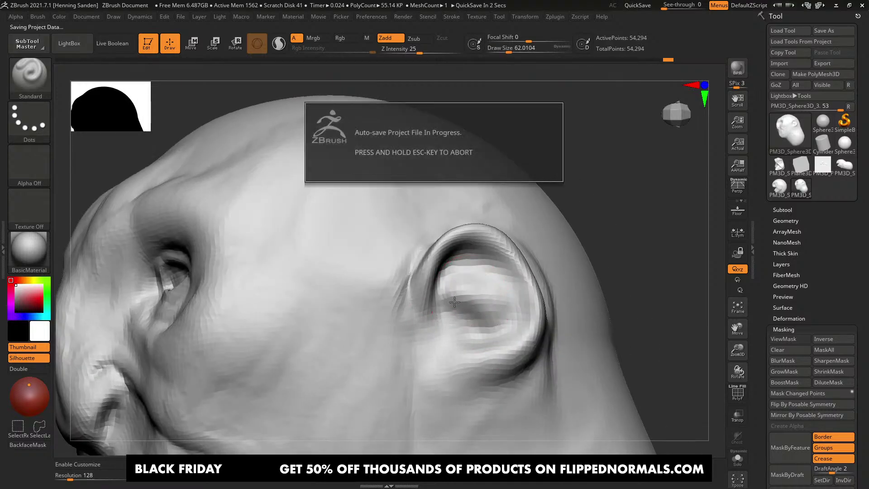
mouse_move(480, 292)
right_down()
mouse_move(475, 270)
mouse_move(475, 281)
right_up()
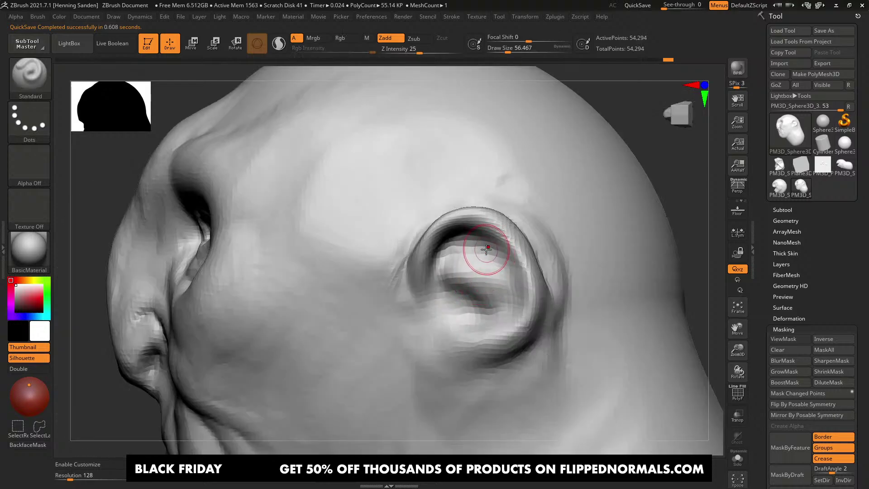
Step: Shape the tragus and lower inner ear with the Standard brush at a draw size of about 56
mouse_move(489, 254)
alt+right_down()
mouse_move(460, 272)
mouse_move(469, 312)
alt+right_up()
drag(466, 315, 431, 297)
right_drag(430, 297, 390, 279)
mouse_move(359, 322)
mouse_down()
mouse_move(386, 339)
mouse_move(374, 357)
mouse_move(377, 344)
mouse_up()
right_drag(398, 261, 409, 232)
mouse_move(410, 232)
alt+mouse_down()
mouse_move(409, 324)
mouse_move(362, 260)
mouse_move(364, 299)
alt+mouse_up()
Step: Deepen the hollow beneath the ear's upper rim by carving inward with the Standard brush
right_drag(402, 291, 403, 333)
mouse_move(386, 291)
mouse_down()
mouse_move(396, 315)
mouse_move(382, 291)
mouse_up()
right_drag(382, 291, 393, 267)
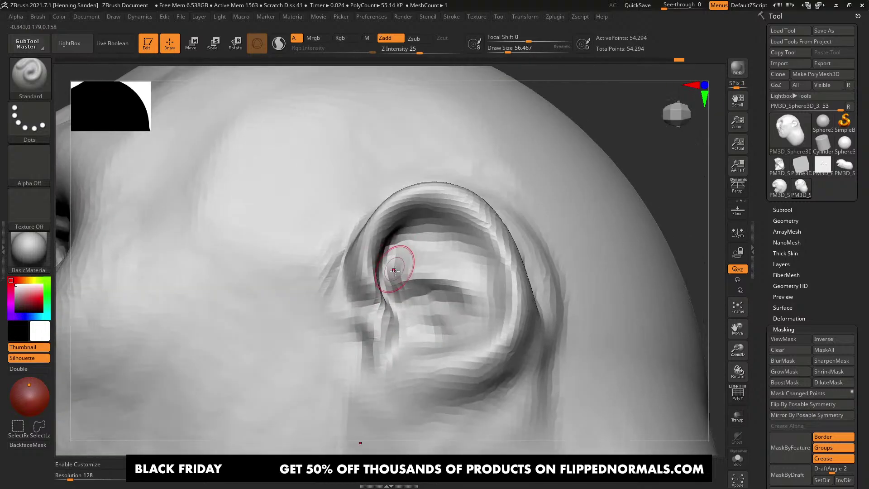
mouse_move(395, 266)
alt+mouse_down()
mouse_move(430, 238)
mouse_move(459, 234)
alt+mouse_up()
Step: Build up the skull directly behind the ear with ClayBuildup
right_drag(495, 307, 486, 334)
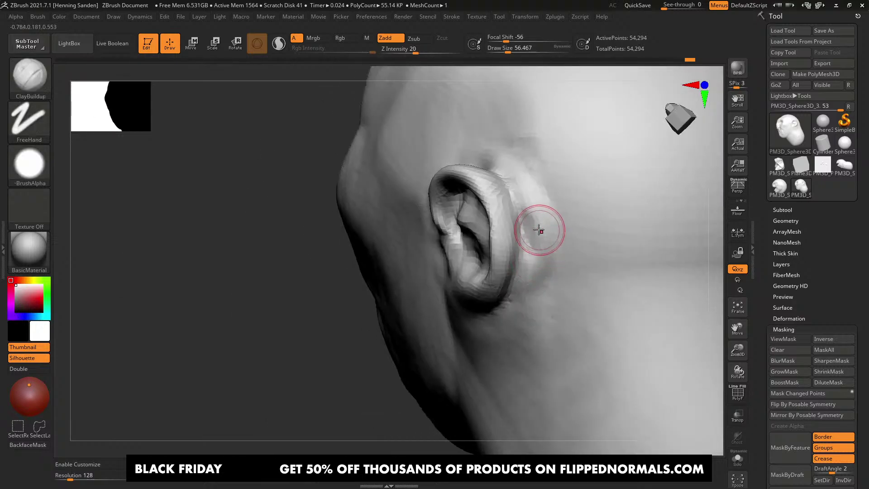
key(bracketright)
key(bracketright)
key(bracketright)
drag(539, 211, 532, 267)
mouse_move(530, 286)
right_down()
mouse_move(525, 278)
mouse_move(534, 284)
right_up()
drag(535, 284, 533, 261)
Step: Add broad volume to the skull above and behind the ear with ClayBuildup at a draw size of about 163
right_drag(511, 238, 527, 235)
key(bracketright)
key(bracketright)
key(bracketright)
drag(559, 199, 541, 155)
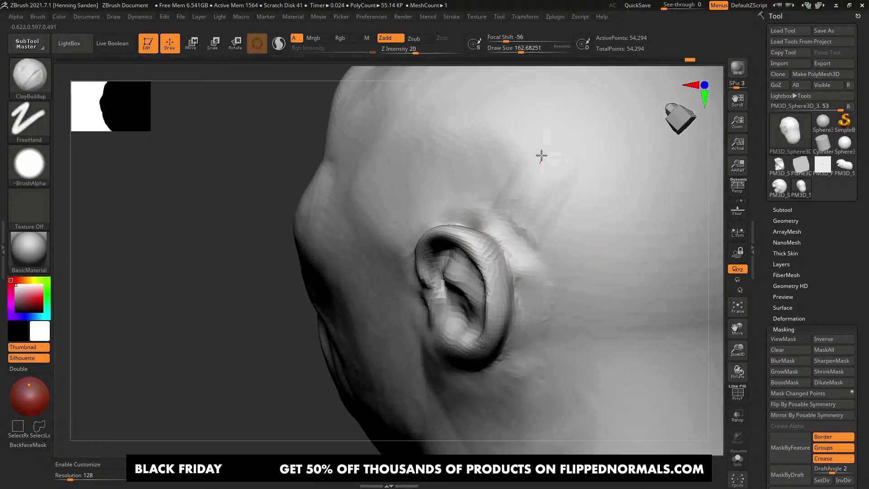
Step: Switch to the Move brush and turn on perspective for the view of the head
mouse_move(543, 194)
right_down()
mouse_move(516, 204)
mouse_move(502, 250)
mouse_move(452, 217)
mouse_move(481, 270)
mouse_move(466, 237)
mouse_move(471, 283)
mouse_move(470, 254)
mouse_move(454, 226)
right_up()
key(b)
key(m)
key(v)
key(p)
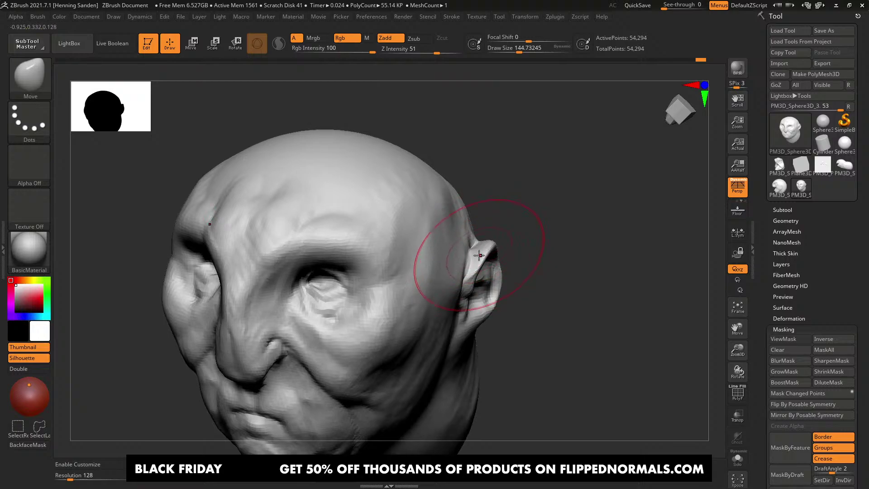
right_drag(480, 255, 471, 228)
Step: Reshape the upper part of the ear from the front with the Move brush at a draw size of about 94
key(s)
drag(488, 255, 499, 283)
key(s)
shift+right_drag(491, 284, 509, 286)
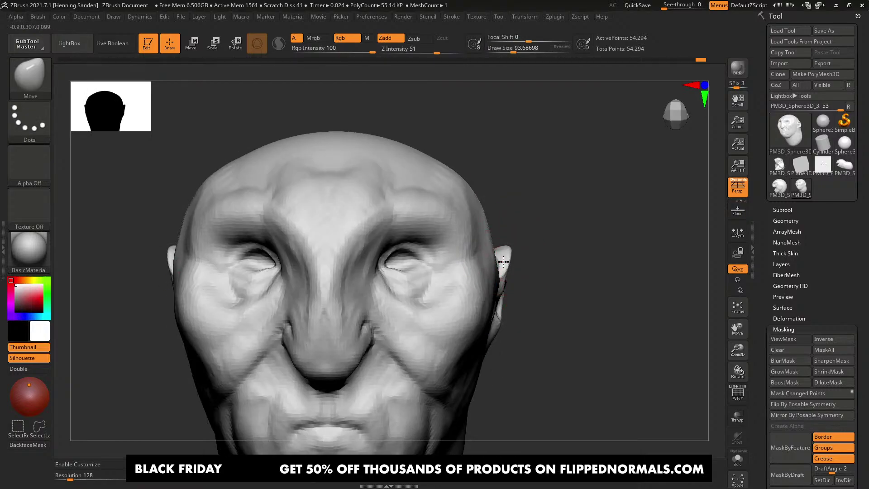
drag(510, 268, 503, 267)
Step: Adjust the front edge of the ear around the tragus with the Move brush at a draw size of about 74
mouse_move(504, 263)
right_down()
mouse_move(472, 232)
mouse_move(457, 242)
right_up()
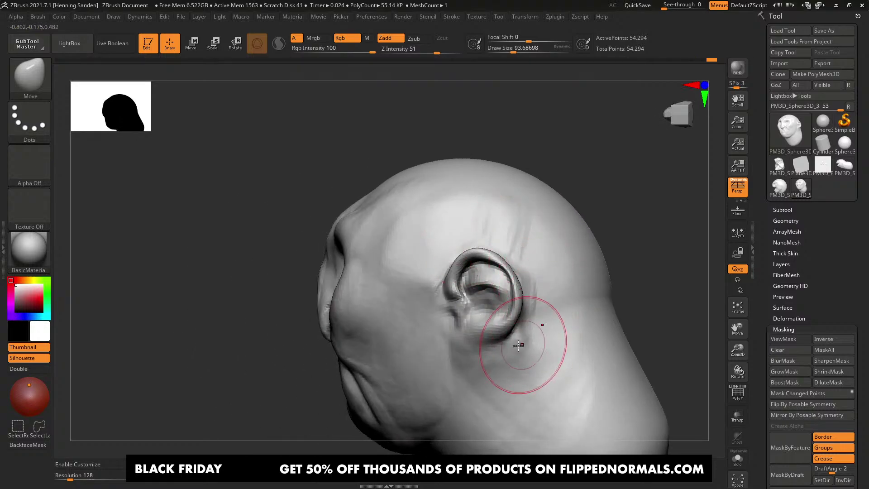
shift+right_drag(512, 342, 521, 327)
key(s)
drag(481, 281, 475, 280)
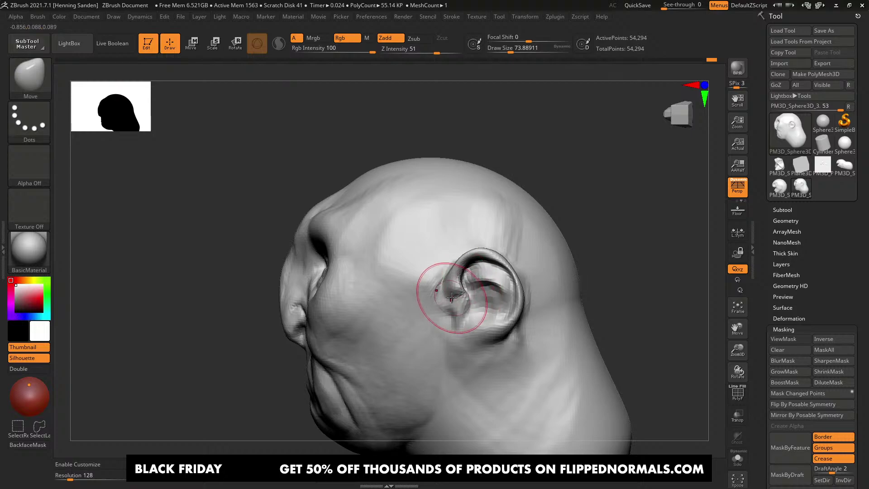
right_drag(449, 296, 456, 294)
alt+right_drag(289, 300, 319, 259)
key(s)
drag(299, 276, 312, 299)
key(ctrl+z)
Step: Refine the nose and facial profile with the Move brush
key(s)
mouse_move(312, 304)
right_down()
mouse_move(386, 287)
mouse_move(376, 287)
right_up()
key(s)
drag(374, 271, 365, 254)
key(s)
right_drag(372, 267, 320, 275)
ctrl+right_drag(320, 275, 332, 290)
Step: Adjust the proportions of the central face with the Move brush from several angles
key(s)
mouse_move(394, 267)
mouse_down()
mouse_move(383, 267)
mouse_move(392, 255)
mouse_up()
mouse_move(398, 228)
right_down()
mouse_move(421, 268)
mouse_move(432, 248)
right_up()
key(s)
mouse_move(424, 244)
mouse_down()
mouse_move(431, 244)
mouse_move(410, 244)
mouse_move(411, 260)
mouse_move(398, 243)
mouse_up()
Step: Pull the inner brows inward and upward with the Move brush at a draw size of about 90
key(s)
key(s)
right_drag(430, 211, 427, 221)
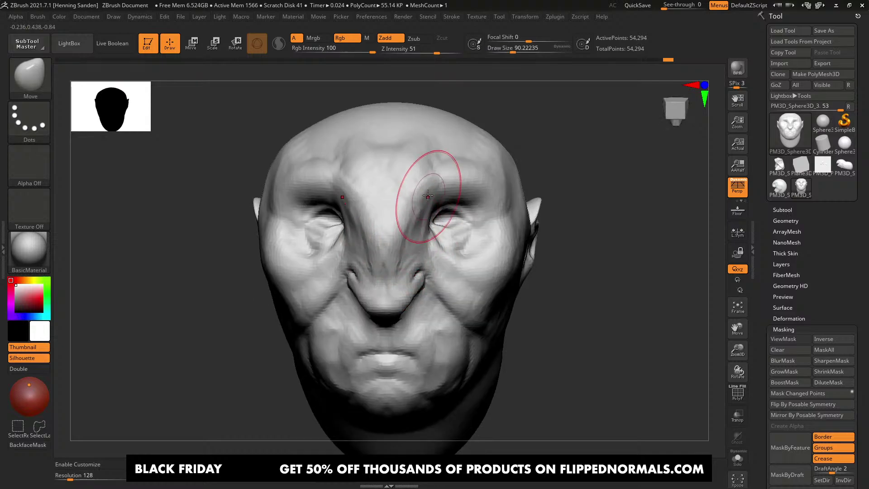
drag(430, 198, 421, 195)
ctrl+right_drag(436, 212, 433, 194)
drag(431, 199, 427, 192)
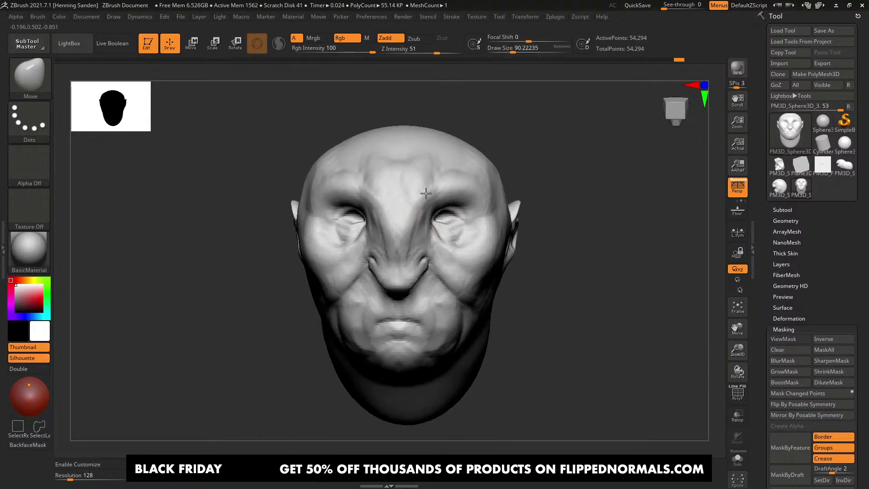
Step: Build up the brow ridges and forehead planes with the ClayBuildup brush at a draw size of about 44
right_drag(492, 192, 461, 199)
key(b)
key(c)
key(b)
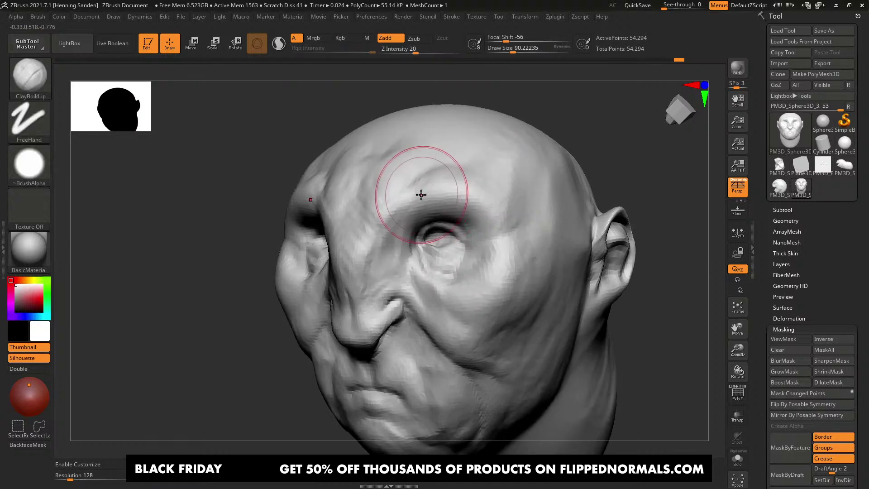
key(s)
drag(420, 191, 414, 192)
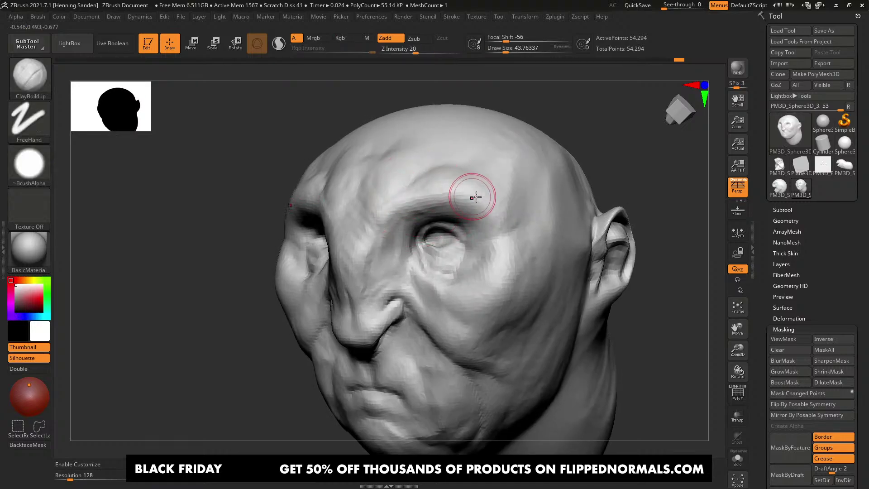
right_drag(475, 197, 475, 194)
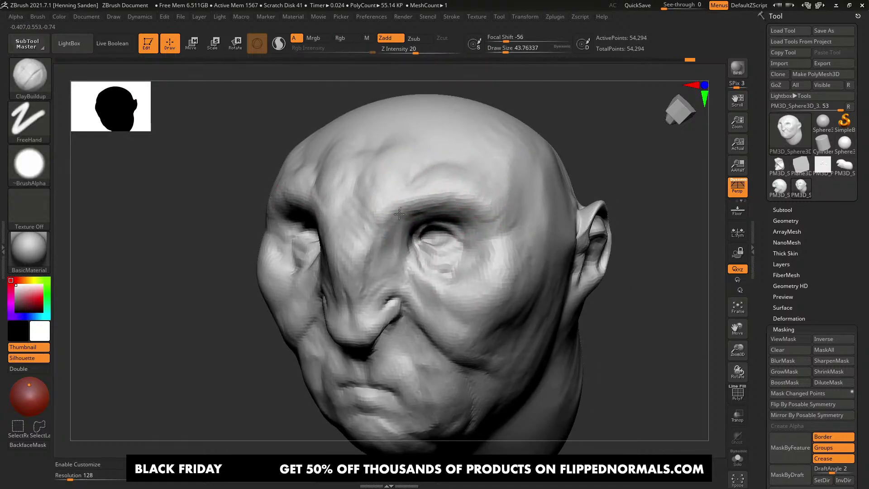
right_drag(399, 214, 407, 193)
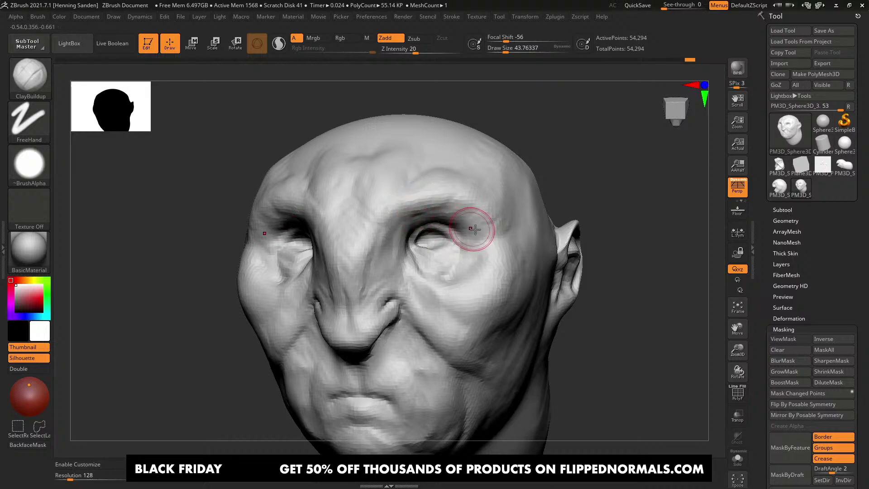
ctrl+right_drag(476, 229, 447, 222)
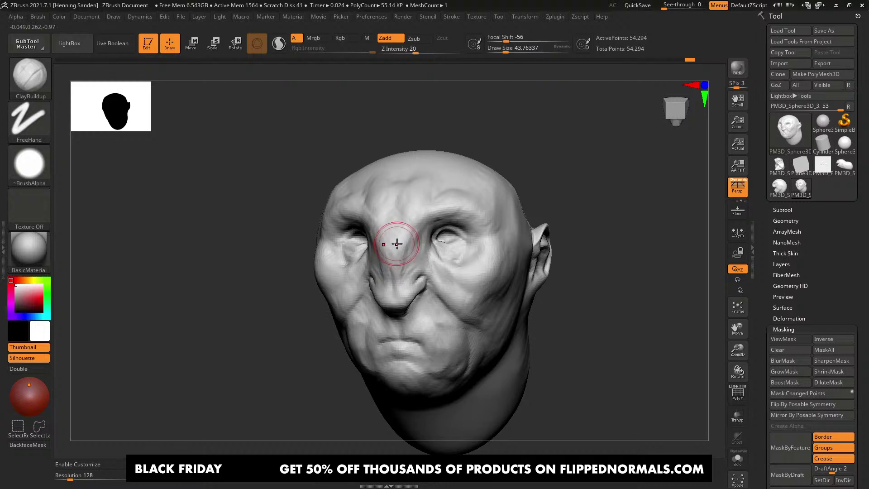
shift+right_drag(401, 242, 402, 248)
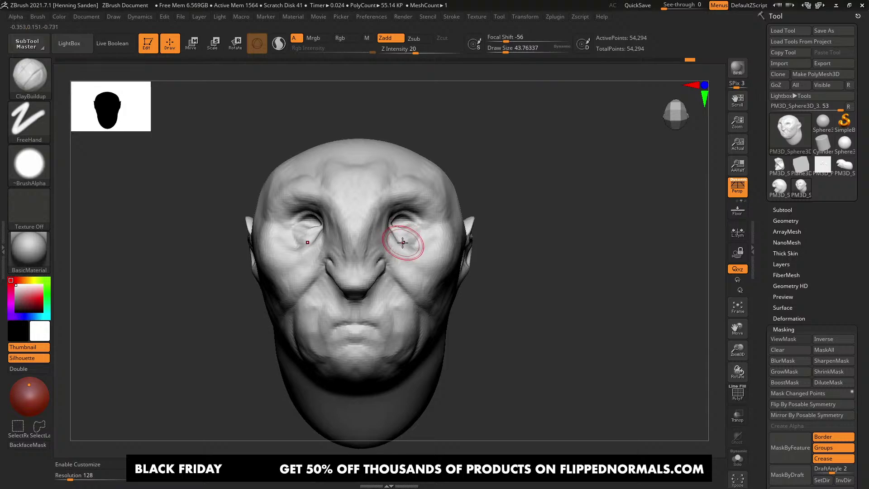
Step: Pull the inner brows toward the nose bridge with the Move brush at a draw size of about 136
mouse_move(403, 244)
ctrl+right_down()
mouse_move(403, 254)
mouse_move(391, 237)
ctrl+right_up()
ctrl+right_drag(392, 217, 396, 245)
key(b)
key(m)
key(v)
right_drag(371, 205, 393, 198)
key(bracketright)
key(bracketright)
key(bracketright)
key(bracketright)
key(bracketright)
key(bracketright)
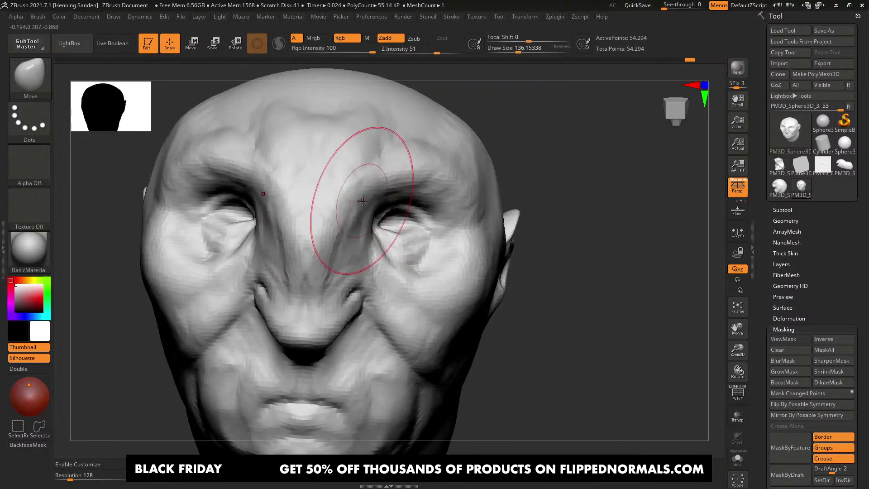
drag(361, 201, 351, 198)
Step: Adjust the nose profile and smooth the surrounding forms, reducing the draw size to about 90
right_drag(351, 198, 321, 196)
right_drag(335, 230, 334, 229)
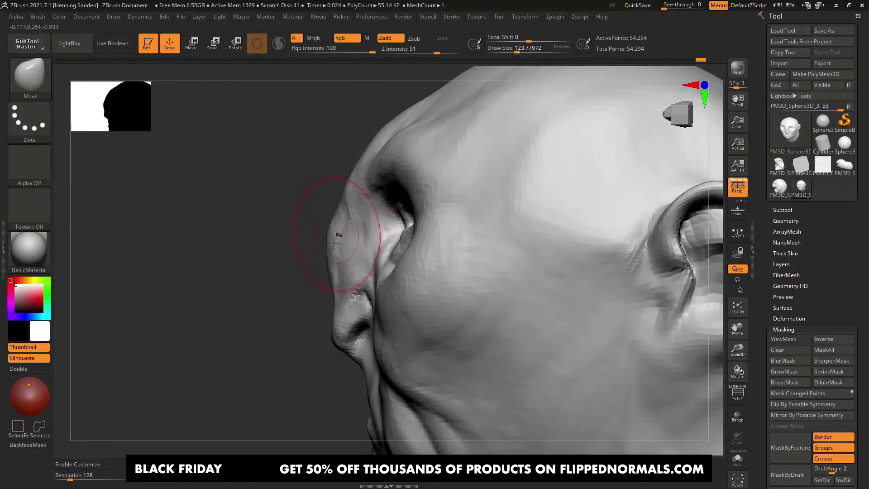
mouse_move(347, 305)
ctrl+right_down()
mouse_move(349, 275)
mouse_move(349, 287)
ctrl+right_up()
key(s)
drag(350, 286, 344, 287)
right_drag(344, 286, 377, 295)
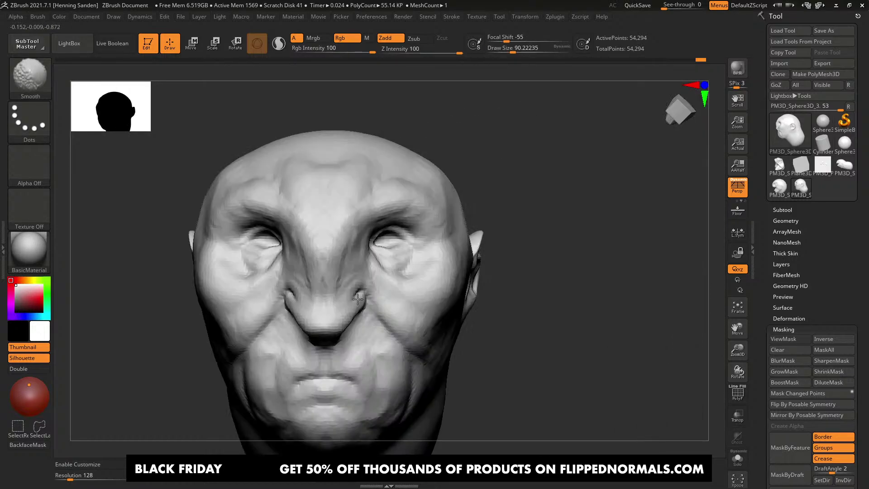
Step: Refine the nose and nostril shape from the front with the Move brush, setting the draw size to about 108
key(s)
drag(359, 299, 350, 311)
alt+right_drag(349, 310, 349, 290)
key(s)
drag(349, 291, 354, 291)
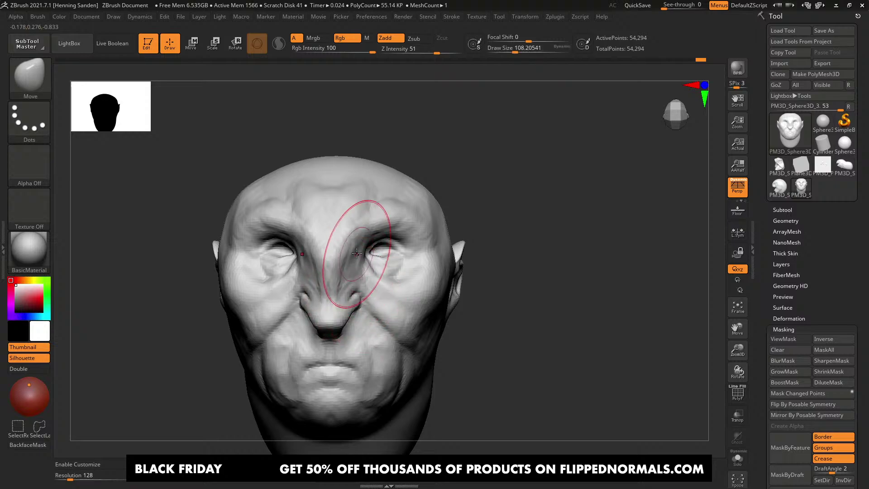
Step: Carve frown creases between the brows and along the nose bridge with the DamStandard brush at a draw size of about 56
key(b)
key(c)
key(b)
mouse_move(356, 253)
right_down()
mouse_move(376, 234)
mouse_move(376, 276)
right_up()
right_drag(377, 276, 348, 233)
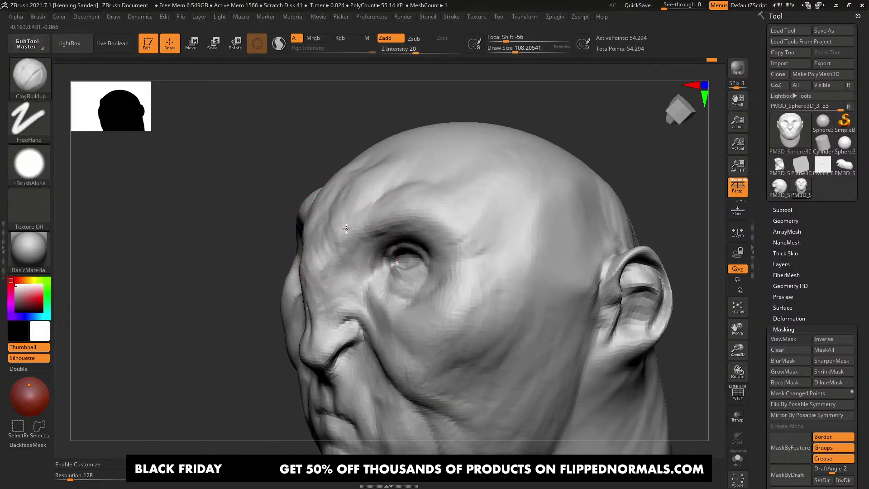
key(b)
key(d)
key(s)
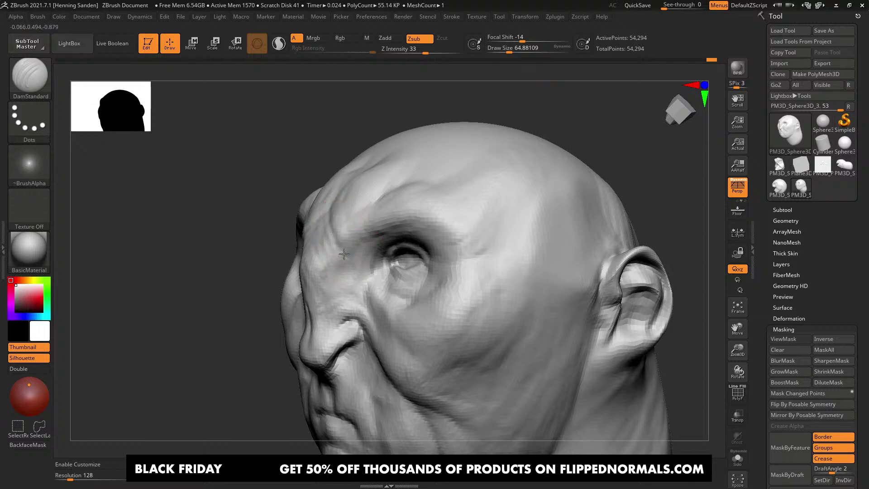
drag(335, 244, 332, 231)
right_drag(363, 253, 383, 233)
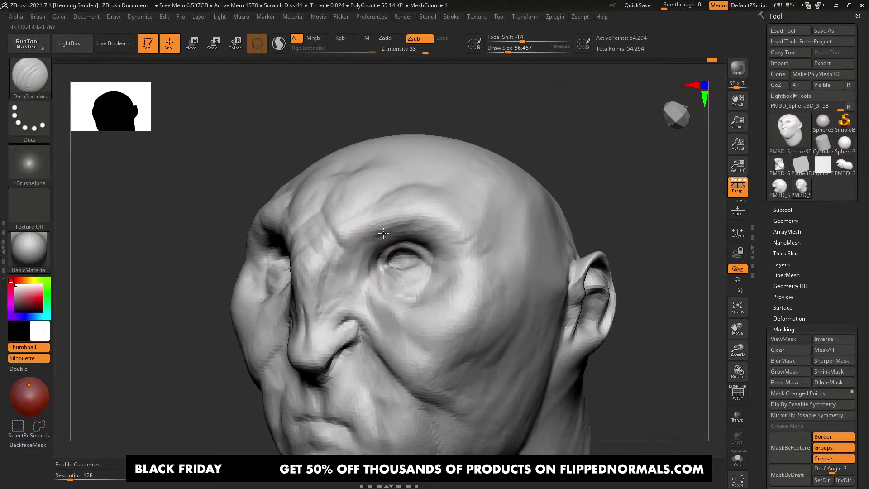
mouse_move(352, 272)
right_down()
mouse_move(372, 240)
mouse_move(356, 270)
mouse_move(388, 244)
right_up()
mouse_move(442, 262)
right_down()
mouse_move(422, 248)
mouse_move(461, 254)
mouse_move(423, 252)
mouse_move(431, 290)
mouse_move(383, 284)
right_up()
Step: Build up the brow and inner eye area with the ClayBuildup brush at a draw size of about 54
key(b)
key(c)
key(b)
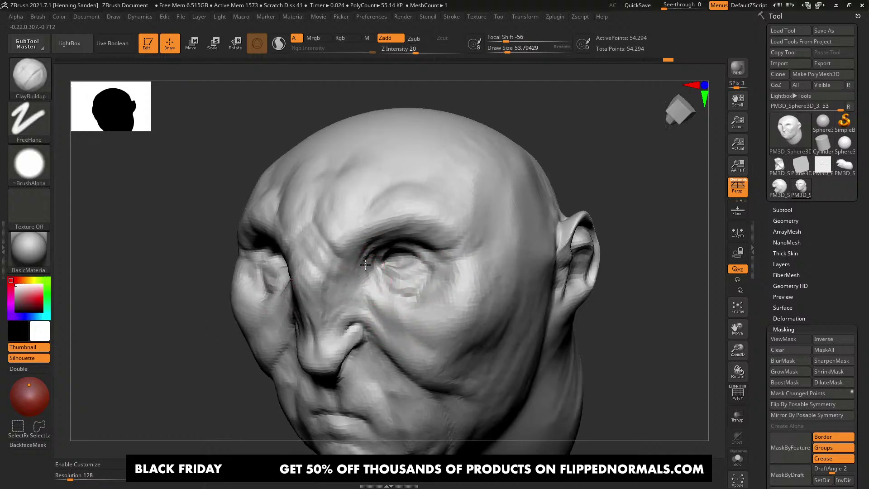
right_drag(341, 280, 393, 286)
ctrl+right_drag(393, 286, 397, 258)
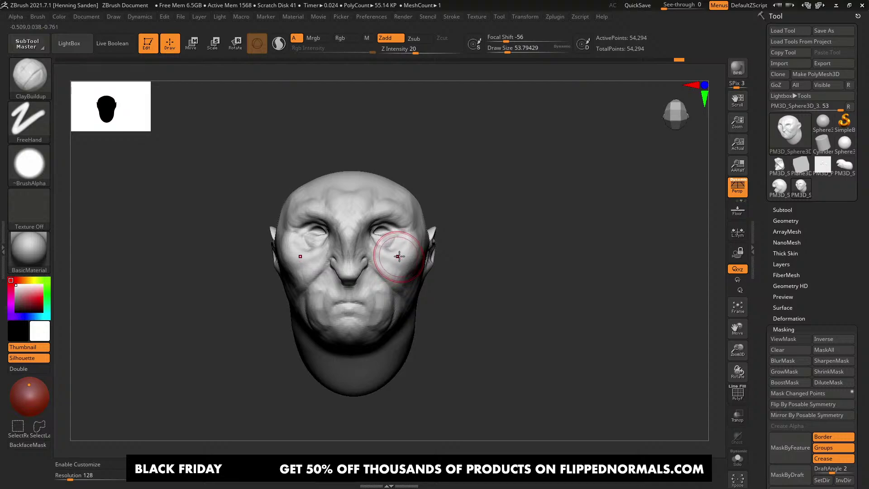
Step: Refine the cheekbones and outer eye areas with the ClayBuildup brush at a draw size of about 46
right_drag(406, 247, 395, 245)
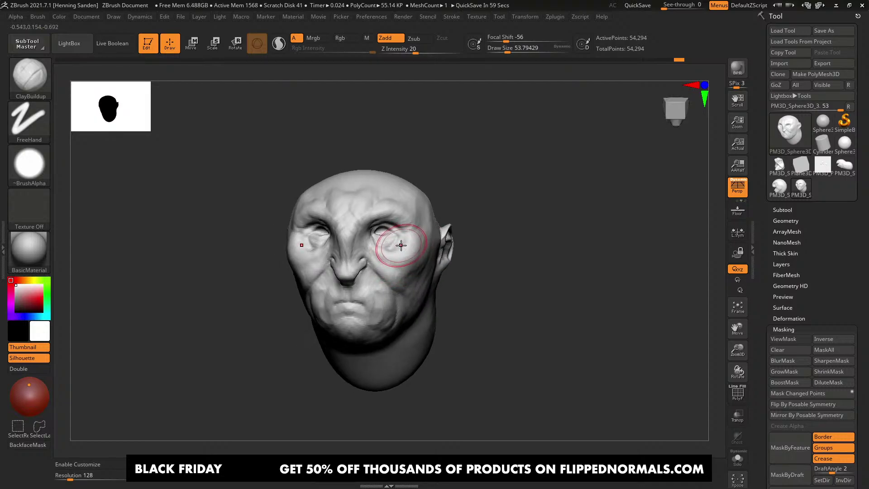
mouse_move(406, 245)
right_down()
mouse_move(420, 252)
mouse_move(415, 263)
mouse_move(430, 262)
right_up()
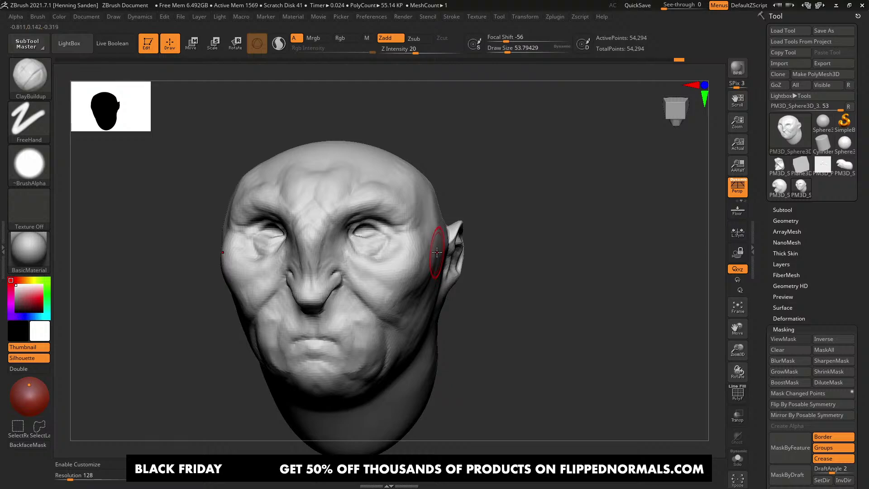
right_drag(439, 254, 437, 262)
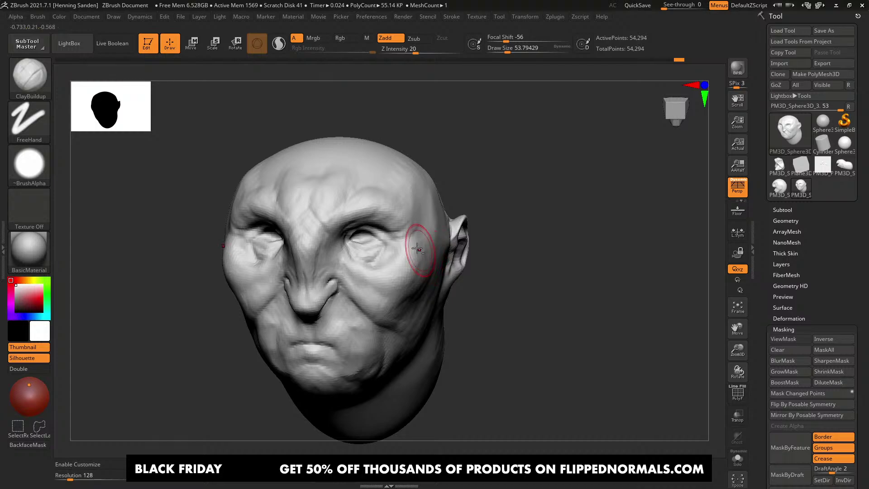
right_drag(417, 249, 400, 255)
mouse_move(441, 248)
right_down()
mouse_move(445, 267)
mouse_move(450, 252)
mouse_move(432, 257)
right_up()
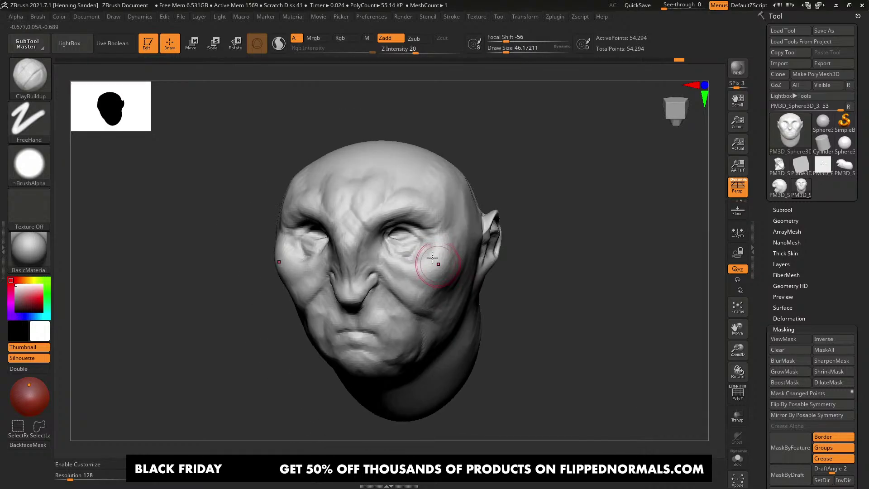
Step: Carve hollows into the temples with the ClayBuildup brush in subtract mode at a draw size of about 112
right_drag(433, 198, 472, 188)
key(bracketright)
key(bracketright)
key(bracketright)
key(bracketright)
key(bracketright)
key(bracketright)
alt+drag(492, 176, 487, 208)
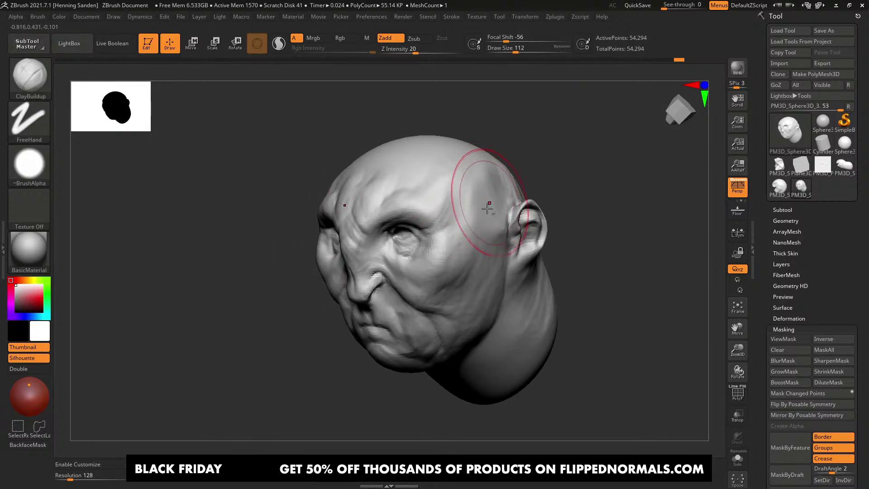
mouse_move(466, 232)
right_down()
mouse_move(495, 214)
mouse_move(471, 215)
mouse_move(481, 208)
mouse_move(502, 219)
mouse_move(459, 233)
mouse_move(469, 248)
right_up()
right_drag(430, 283, 440, 271)
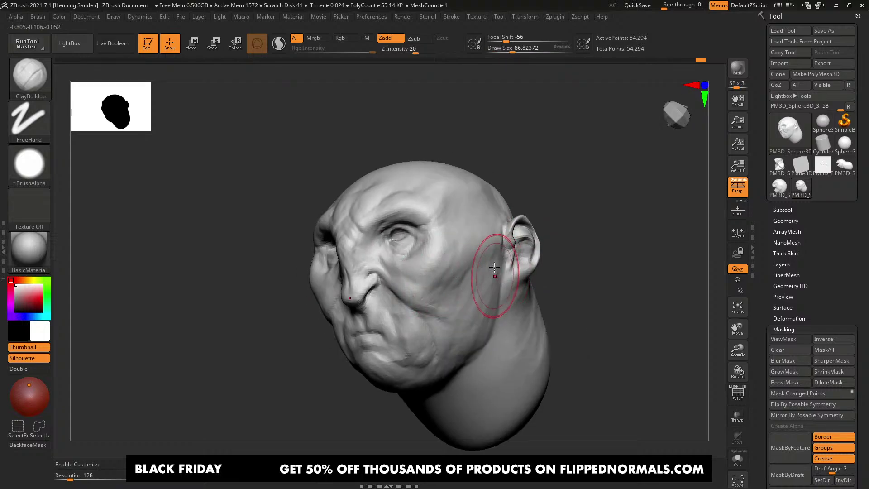
Step: Build up the rear jaw from the ear down to the jaw corner with ClayBuildup at draw sizes of about 87 to 104
right_drag(497, 275, 494, 261)
drag(494, 261, 472, 322)
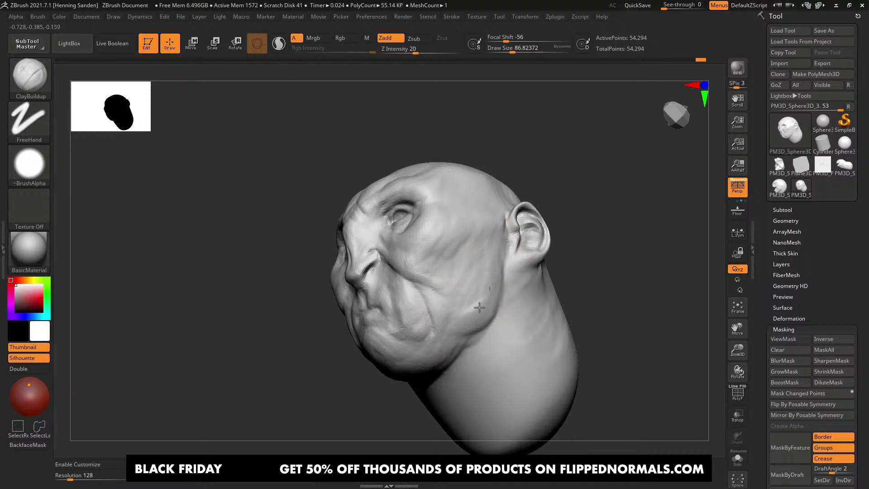
drag(482, 286, 484, 282)
right_drag(484, 277, 487, 281)
drag(496, 256, 467, 310)
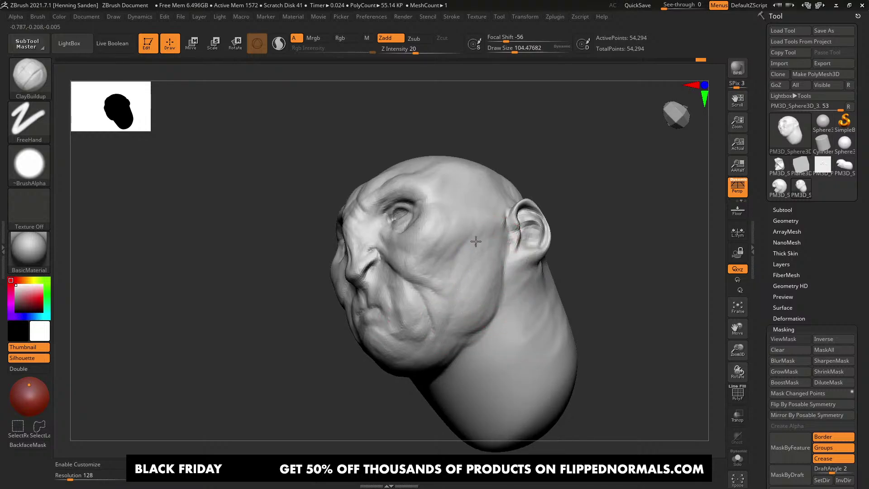
Step: Refine the chin and mouth area with the ClayBuildup brush at a draw size of about 54
mouse_move(476, 241)
right_down()
mouse_move(445, 259)
mouse_move(450, 272)
mouse_move(416, 219)
mouse_move(465, 300)
mouse_move(475, 242)
mouse_move(436, 277)
right_up()
key(s)
drag(408, 288, 404, 288)
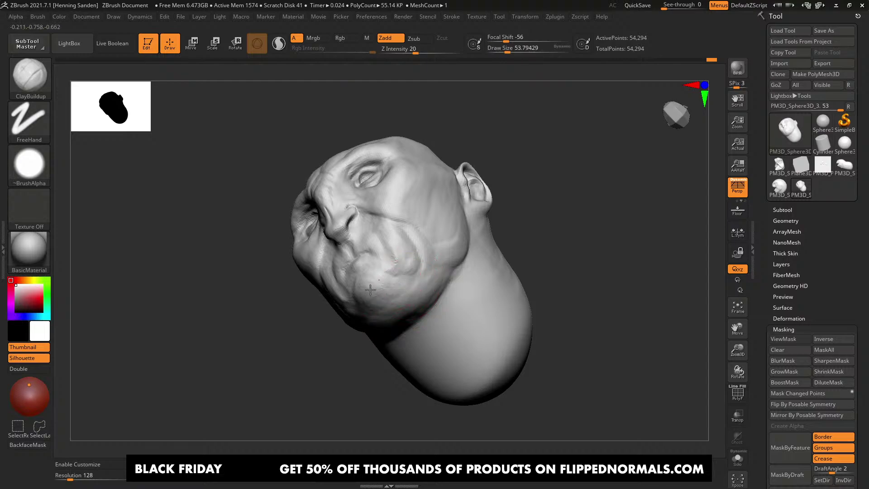
right_drag(384, 286, 384, 287)
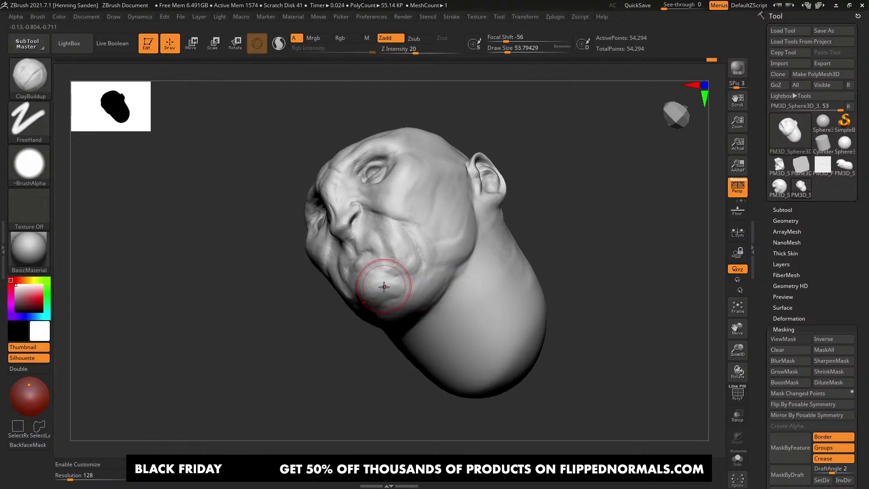
right_drag(414, 263, 384, 254)
mouse_move(384, 253)
right_down()
mouse_move(393, 248)
mouse_move(386, 254)
right_up()
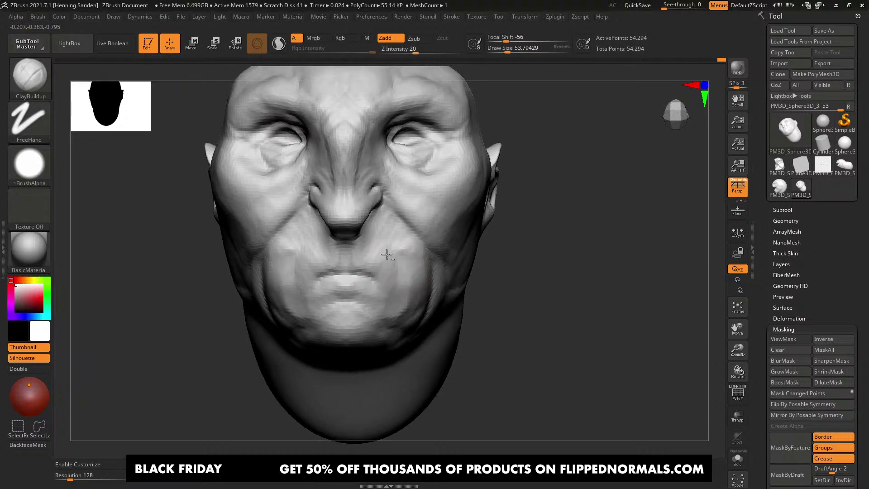
Step: Adjust the nostril wings with the Move brush
key(s)
drag(375, 271, 378, 271)
mouse_move(376, 225)
right_down()
mouse_move(388, 237)
mouse_move(365, 213)
mouse_move(357, 245)
mouse_move(347, 233)
mouse_move(400, 196)
right_up()
key(b)
key(m)
key(v)
drag(400, 196, 396, 188)
mouse_move(362, 194)
ctrl+right_down()
mouse_move(346, 217)
mouse_move(407, 219)
ctrl+right_up()
Step: Sharpen the creases around the nostrils and smile folds with the DamStandard brush at a draw size of about 51
key(b)
key(d)
key(s)
alt+right_drag(266, 223, 370, 210)
drag(372, 210, 393, 207)
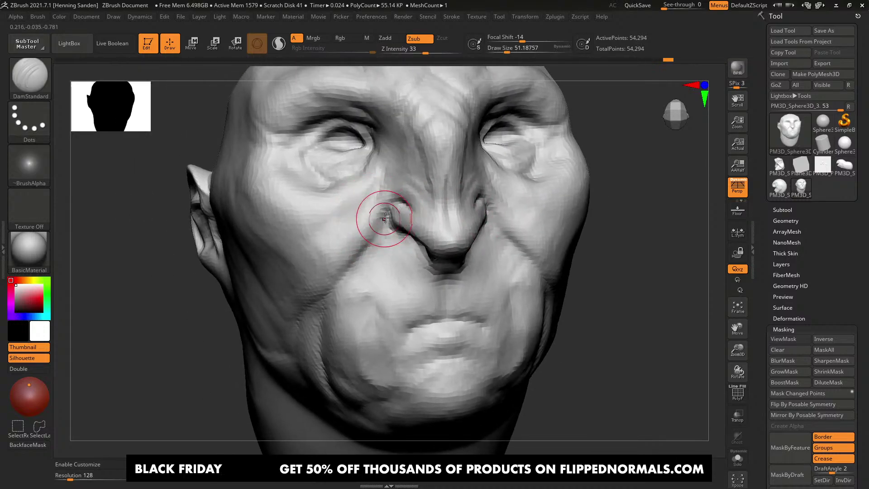
mouse_move(377, 231)
right_down()
mouse_move(352, 270)
mouse_move(349, 358)
mouse_move(349, 308)
mouse_move(388, 320)
mouse_move(404, 286)
right_up()
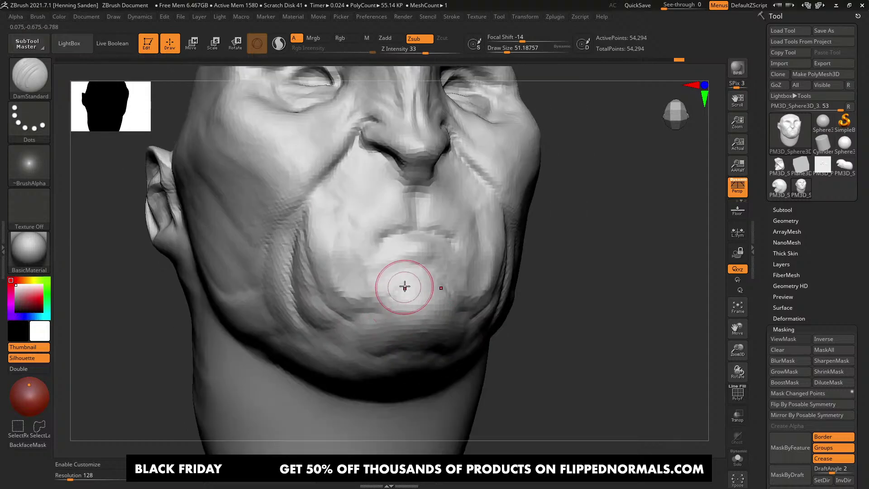
Step: Build up the chin, cheeks and smile folds with the ClayBuildup brush at a draw size of about 77
key(b)
key(c)
key(b)
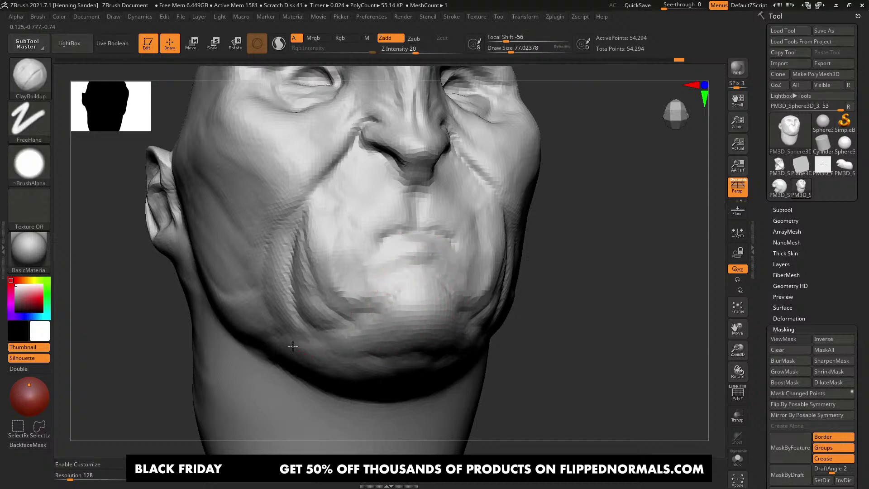
mouse_move(314, 351)
right_down()
mouse_move(295, 269)
mouse_move(300, 229)
mouse_move(335, 258)
right_up()
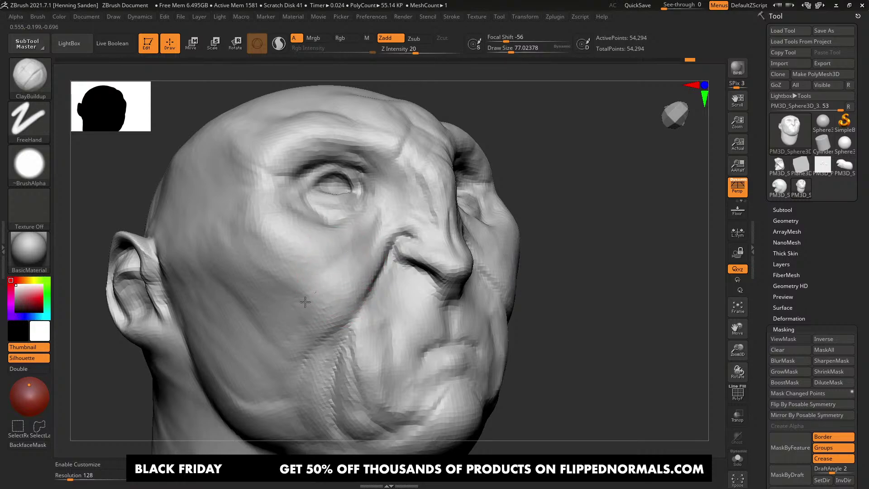
mouse_move(357, 292)
right_down()
mouse_move(324, 287)
mouse_move(385, 310)
right_up()
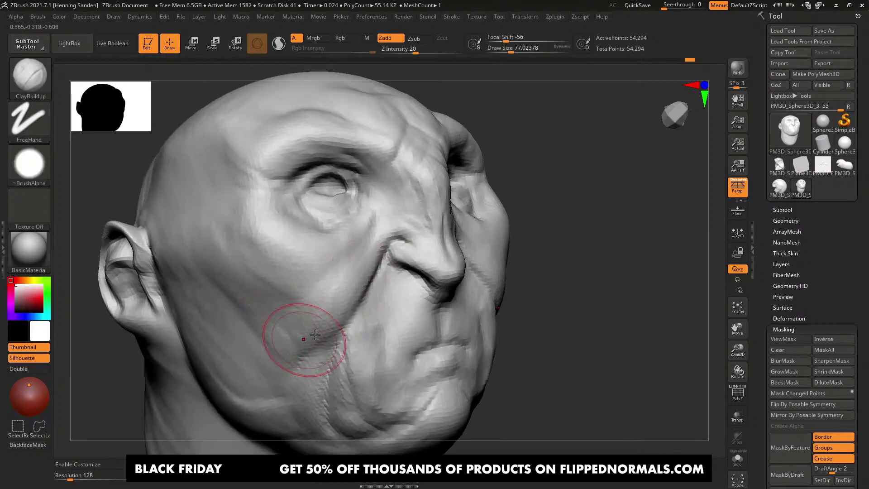
mouse_move(291, 343)
right_down()
mouse_move(316, 361)
mouse_move(335, 287)
right_up()
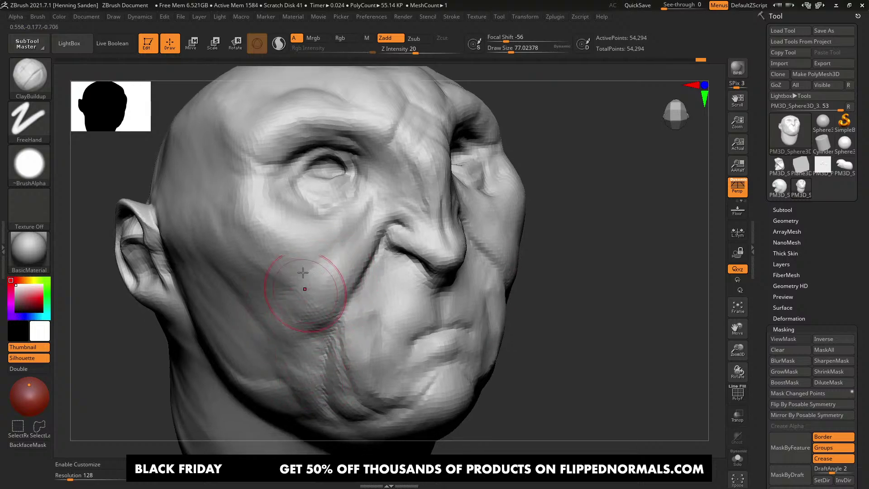
Step: Build up the sides and back of the skull with the ClayBuildup brush at a draw size of about 163
right_drag(310, 243, 273, 256)
mouse_move(273, 257)
mouse_down()
mouse_move(221, 250)
mouse_move(227, 268)
mouse_up()
key(])
mouse_move(227, 269)
ctrl+right_down()
mouse_move(329, 252)
mouse_move(382, 257)
mouse_move(382, 235)
mouse_move(434, 188)
mouse_move(423, 199)
ctrl+right_up()
mouse_move(423, 199)
ctrl+right_down()
mouse_move(416, 230)
mouse_move(428, 230)
mouse_move(405, 237)
mouse_move(536, 260)
ctrl+right_up()
key(])
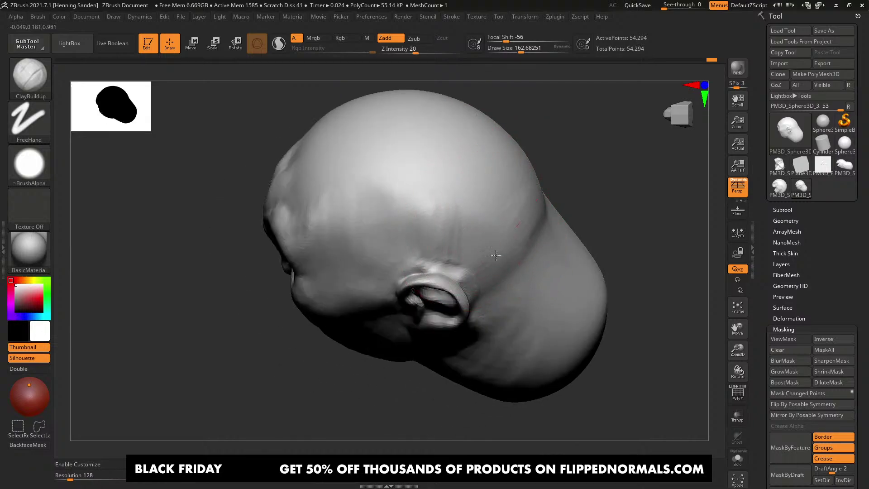
right_drag(500, 177, 463, 253)
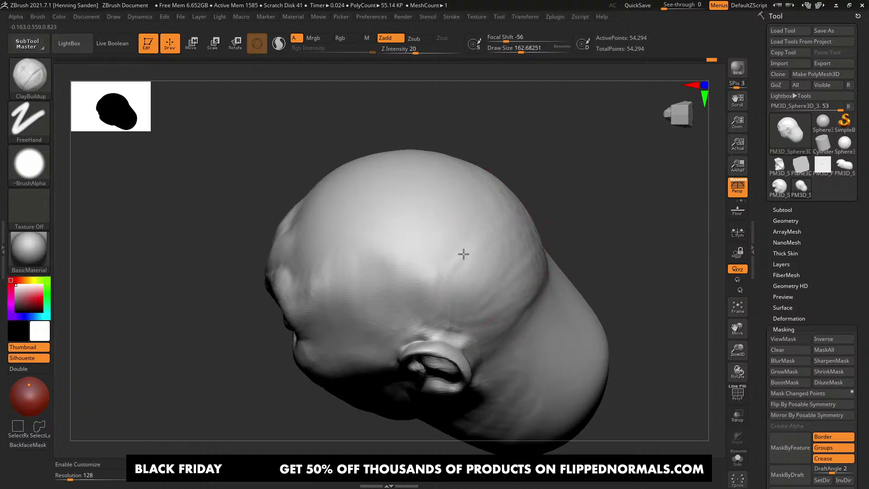
right_drag(339, 225, 362, 213)
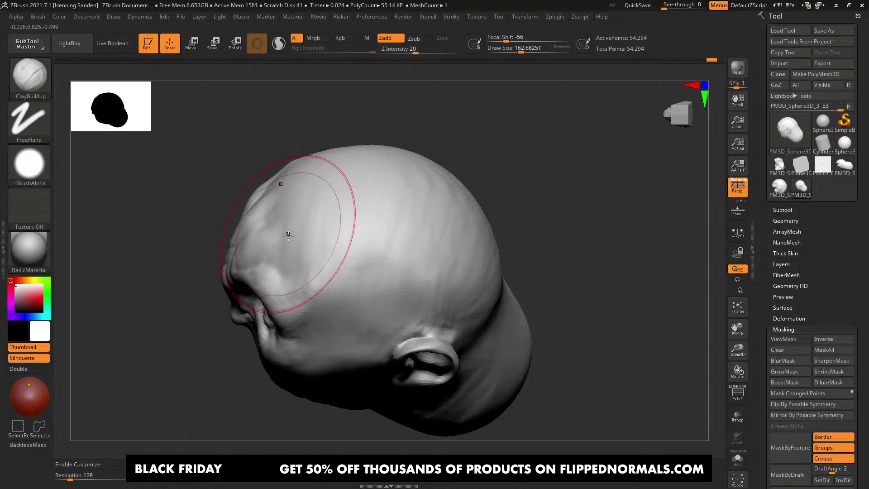
Step: Build up the forehead muscles above the brows with the ClayBuildup brush at a draw size of about 54
right_drag(289, 235, 303, 230)
key(s)
drag(303, 236, 295, 236)
mouse_move(236, 276)
right_down()
mouse_move(300, 269)
mouse_move(295, 307)
right_up()
key(s)
drag(274, 283, 267, 284)
right_drag(271, 301, 276, 289)
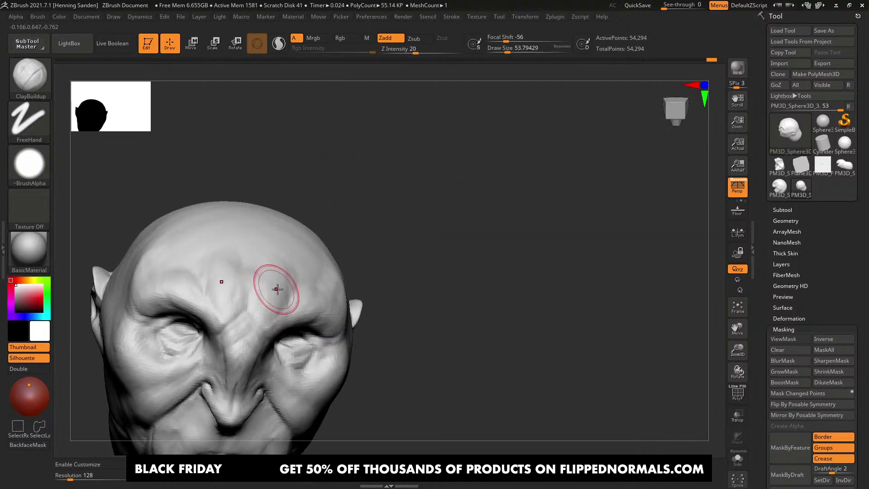
drag(283, 286, 276, 314)
mouse_move(250, 312)
right_down()
mouse_move(242, 304)
mouse_move(252, 297)
right_up()
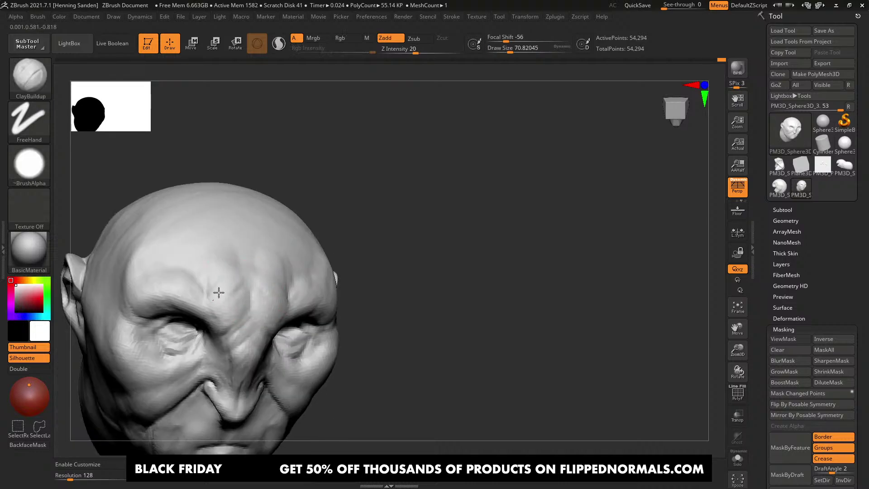
Step: Add volume to the upper forehead above the brows with the ClayBuildup brush at a draw size of about 83
right_drag(200, 280, 170, 276)
key(s)
drag(302, 275, 304, 276)
mouse_move(290, 271)
mouse_down()
mouse_move(285, 285)
mouse_move(300, 265)
mouse_up()
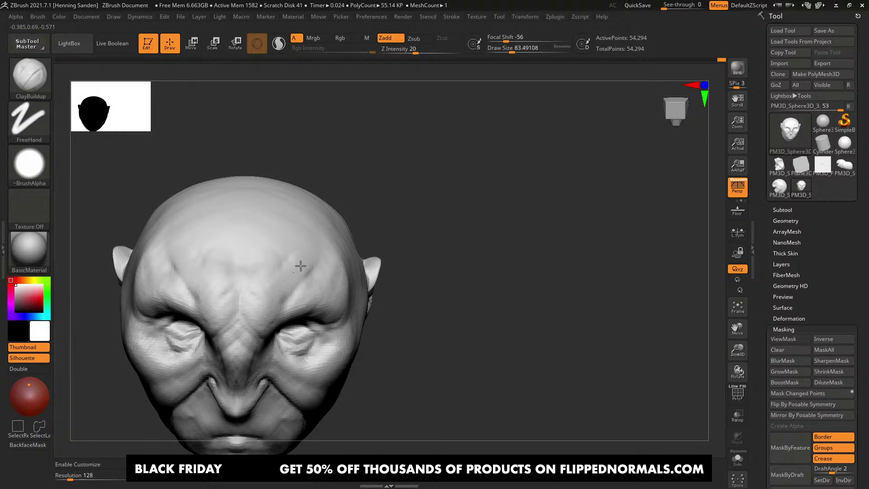
right_drag(263, 276, 334, 310)
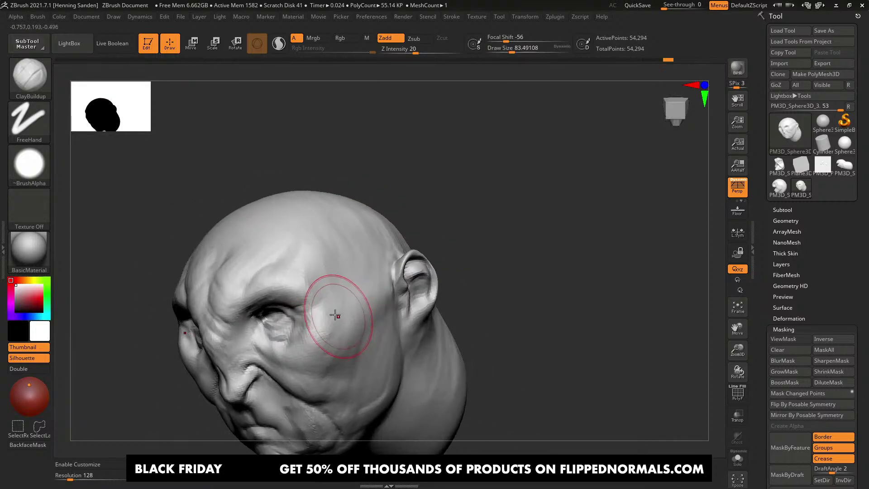
right_drag(330, 349, 339, 307)
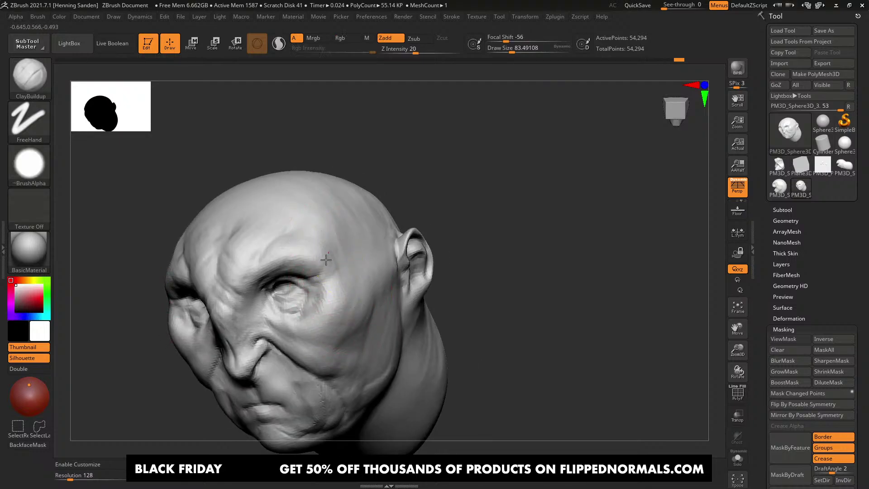
Step: Pull the mouth corners and surrounding cheeks into shape with the Move brush
shift+right_drag(331, 251, 398, 248)
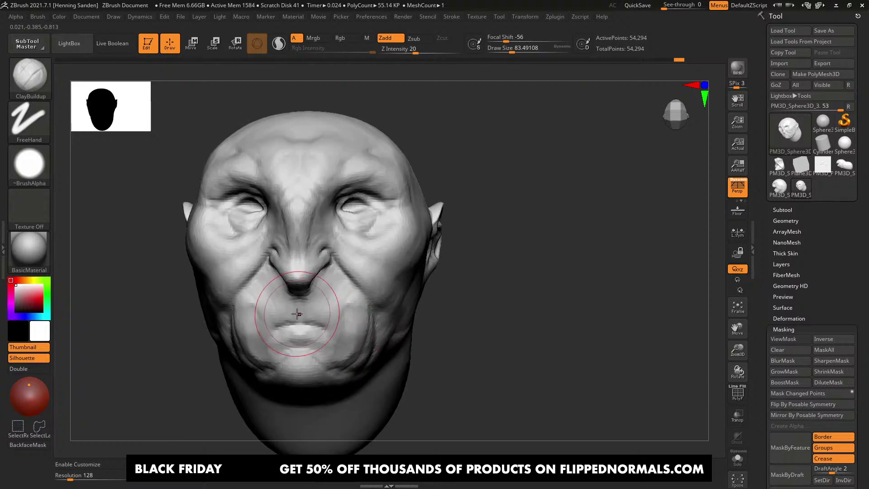
key(b)
key(m)
key(v)
key(bracketright)
drag(325, 327, 333, 332)
key(bracketleft)
key(bracketleft)
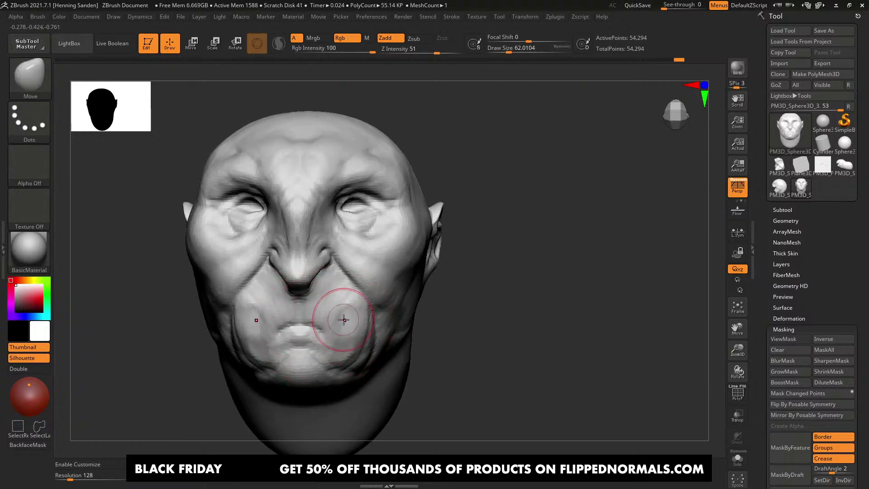
Step: Carve downturned creases at the mouth corners with the DamStandard brush at a draw size of about 56
alt+right_drag(314, 322, 349, 287)
key(b)
key(d)
key(s)
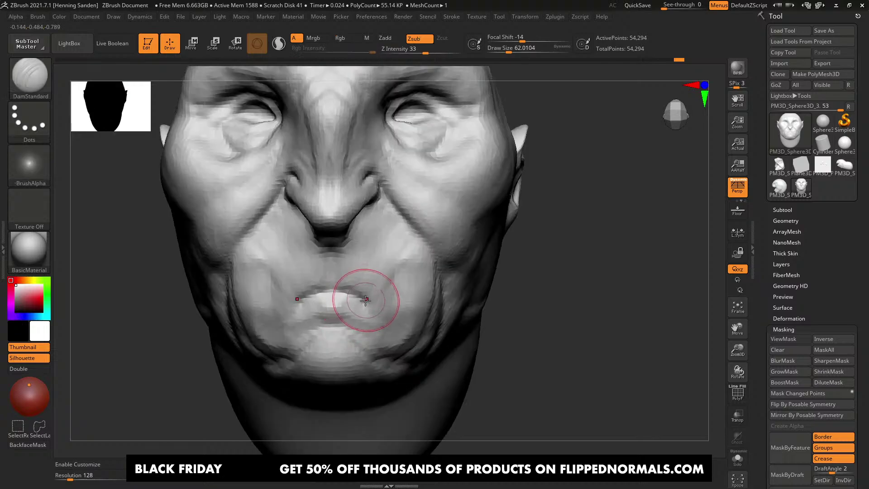
drag(379, 316, 378, 335)
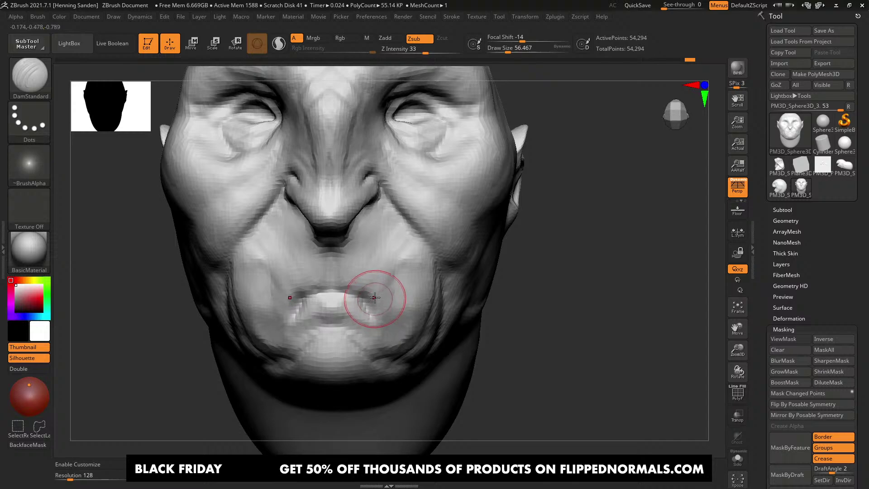
ctrl+right_drag(384, 279, 377, 263)
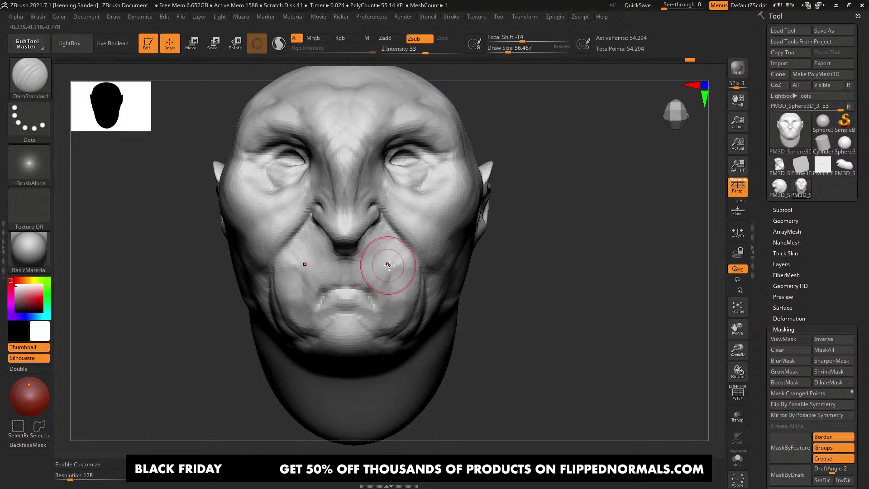
mouse_move(395, 260)
ctrl+right_down()
mouse_move(394, 245)
mouse_move(392, 274)
mouse_move(360, 323)
ctrl+right_up()
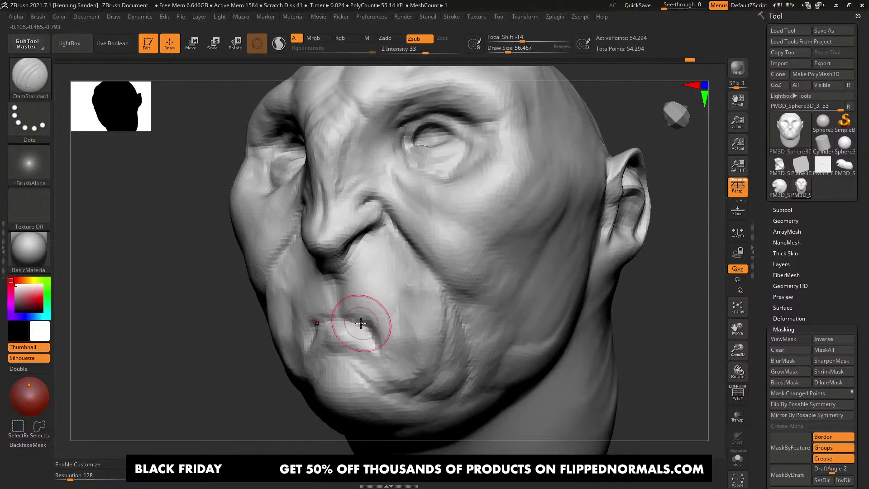
Step: Reshape the lips and mouth corners with the Move brush
key(b)
key(m)
key(v)
key(s)
drag(360, 316, 376, 316)
drag(376, 316, 389, 320)
mouse_move(390, 320)
ctrl+right_down()
mouse_move(386, 293)
mouse_move(391, 316)
ctrl+right_up()
key(s)
drag(392, 316, 377, 315)
mouse_move(377, 316)
right_down()
mouse_move(397, 320)
mouse_move(384, 295)
mouse_move(374, 294)
mouse_move(384, 313)
right_up()
Step: Adjust the chin and lower jaw with the Move brush, enlarging it to a draw size of about 120
key(])
key(])
key(])
key(])
mouse_move(385, 312)
ctrl+right_down()
mouse_move(384, 324)
mouse_move(382, 315)
mouse_move(413, 300)
mouse_move(413, 281)
ctrl+right_up()
drag(413, 324, 415, 319)
right_drag(416, 319, 422, 320)
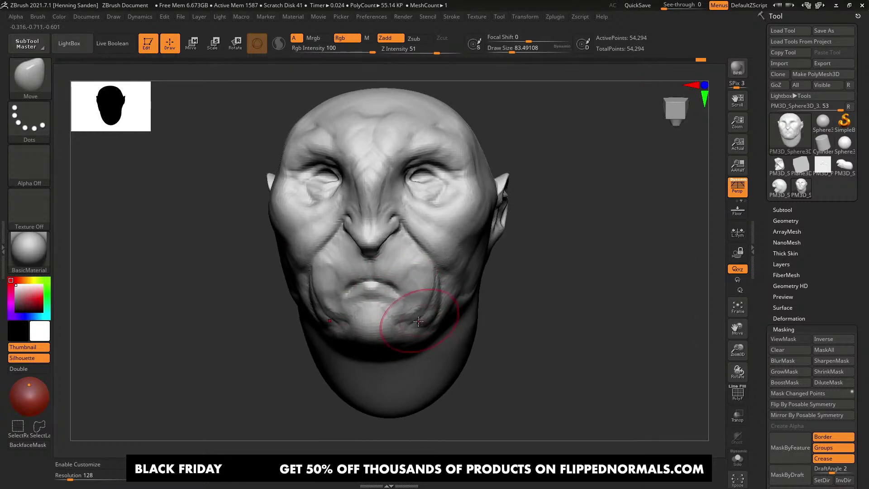
key(])
key(])
key(])
key(])
drag(421, 322, 416, 330)
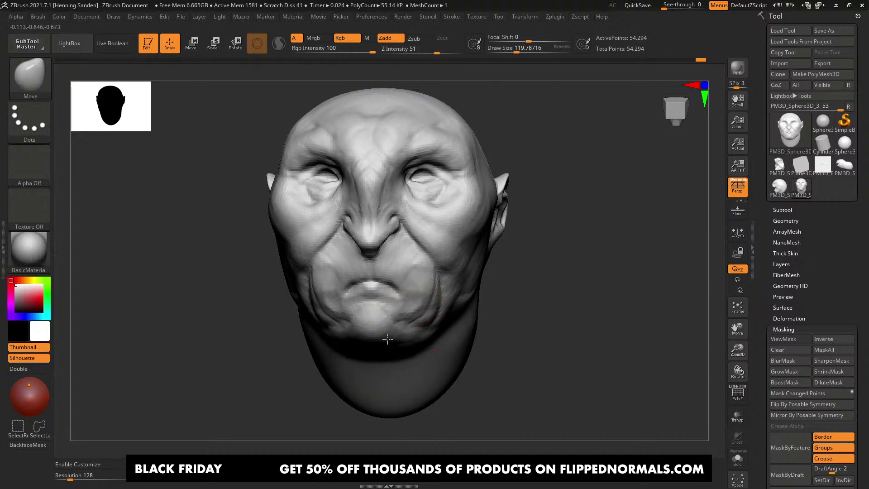
Step: Build up the jawline and the area below the ear with the ClayBuildup brush, using draw sizes up to about 101
mouse_move(388, 338)
right_down()
mouse_move(413, 329)
mouse_move(448, 337)
mouse_move(414, 342)
right_up()
key(b)
key(c)
key(b)
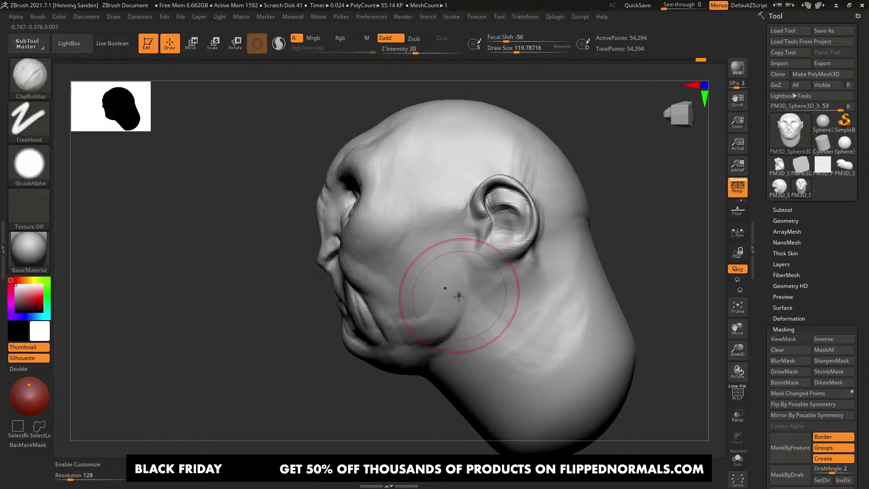
key(s)
drag(459, 296, 451, 294)
drag(443, 331, 472, 268)
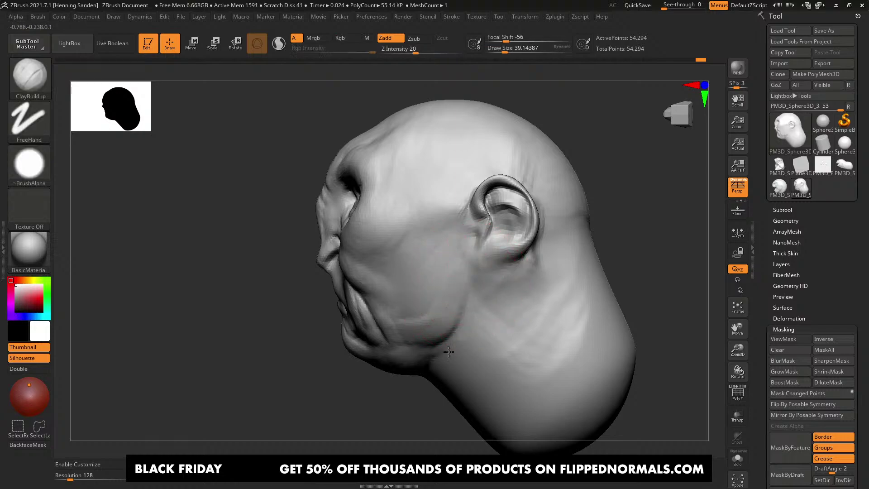
right_drag(448, 351, 466, 310)
drag(426, 310, 459, 286)
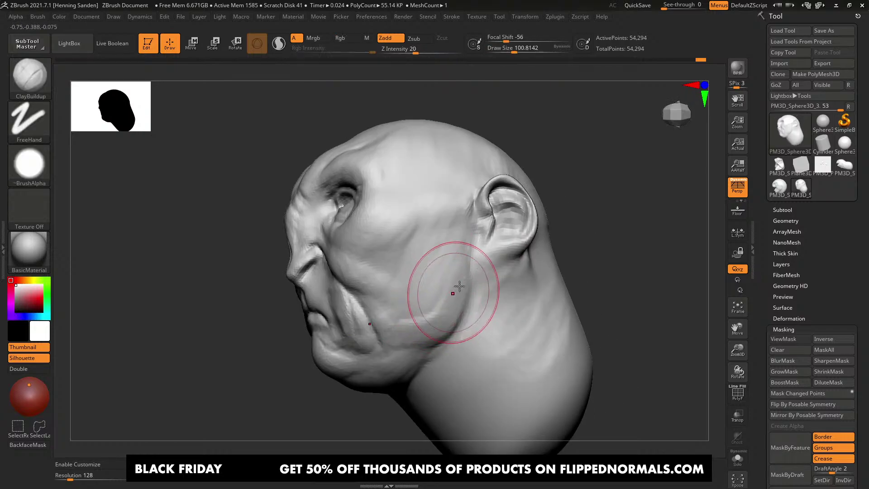
right_drag(402, 336, 399, 217)
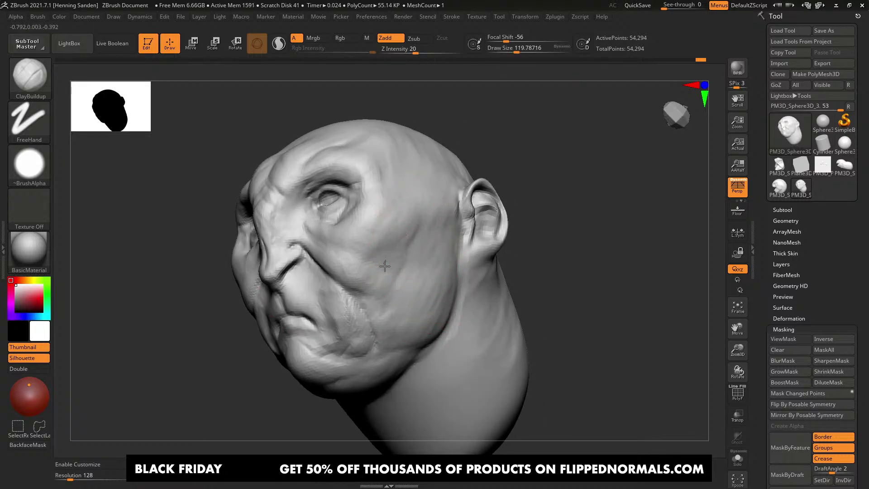
Step: Build up the outer brow ridge and forehead folds with the ClayBuildup brush at draw sizes of about 68 and 51
mouse_move(369, 259)
right_down()
mouse_move(386, 217)
mouse_move(409, 287)
right_up()
mouse_move(382, 224)
right_down()
mouse_move(378, 252)
mouse_move(365, 194)
mouse_move(394, 197)
mouse_move(384, 242)
mouse_move(381, 223)
mouse_move(403, 229)
right_up()
key(s)
mouse_move(403, 229)
right_down()
mouse_move(394, 231)
mouse_move(395, 216)
right_up()
key(s)
drag(395, 215, 385, 217)
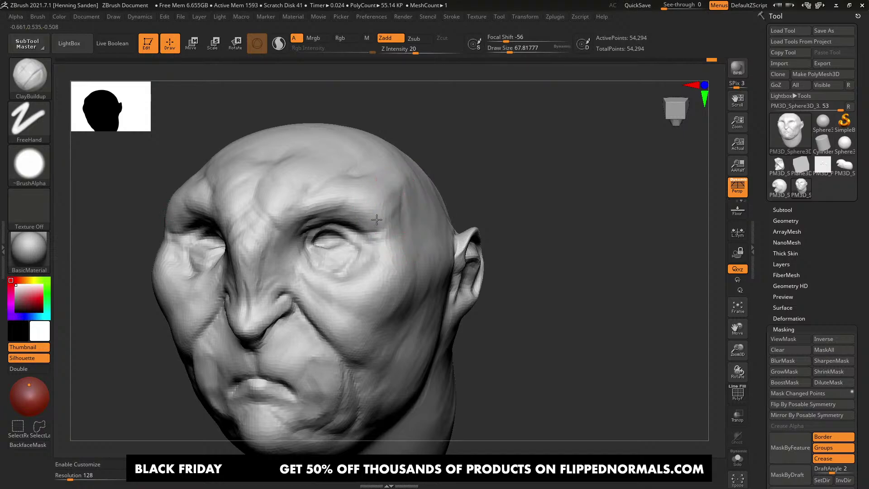
mouse_move(317, 205)
right_down()
mouse_move(357, 195)
mouse_move(337, 207)
mouse_move(388, 236)
mouse_move(464, 224)
right_up()
key([)
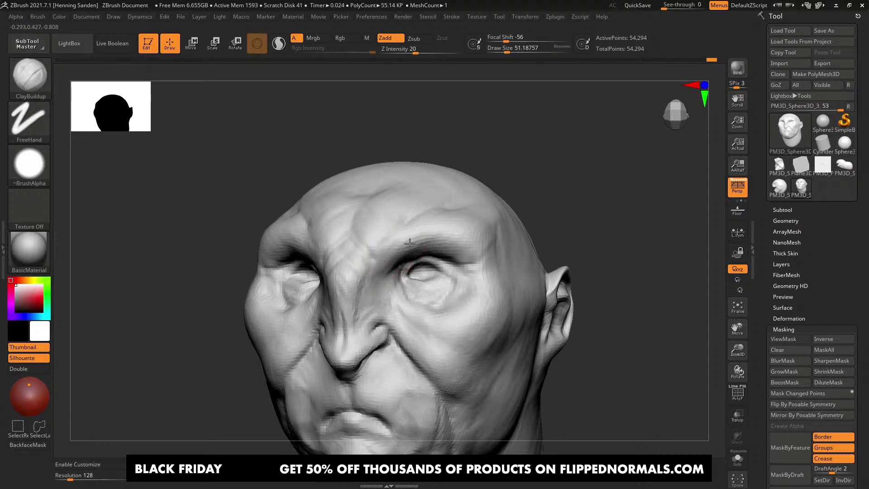
mouse_move(374, 276)
right_down()
mouse_move(402, 260)
mouse_move(341, 249)
mouse_move(387, 281)
right_up()
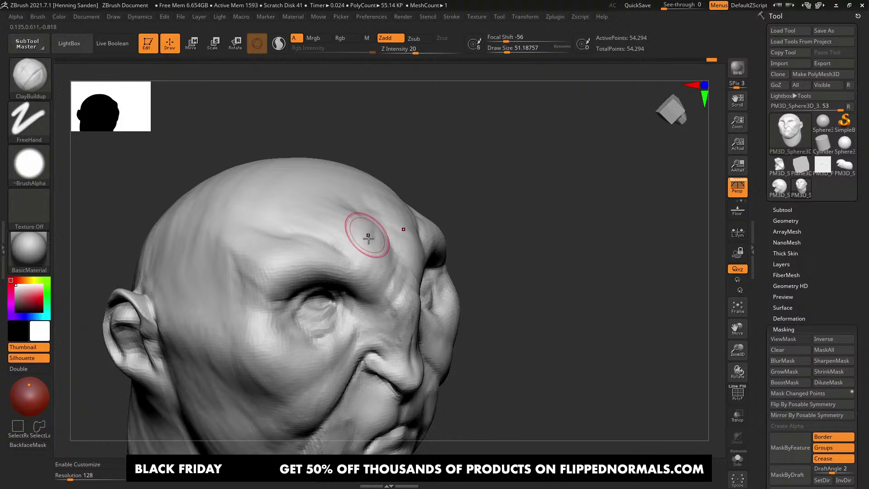
Step: Sharpen the forehead wrinkles and eyelid creases with the DamStandard brush at a draw size of about 54
mouse_move(368, 238)
right_down()
mouse_move(332, 239)
mouse_move(401, 254)
mouse_move(401, 287)
mouse_move(475, 263)
mouse_move(464, 255)
mouse_move(439, 264)
mouse_move(427, 245)
mouse_move(430, 254)
right_up()
key(b)
key(d)
key(s)
drag(433, 237, 430, 258)
right_drag(374, 249, 370, 248)
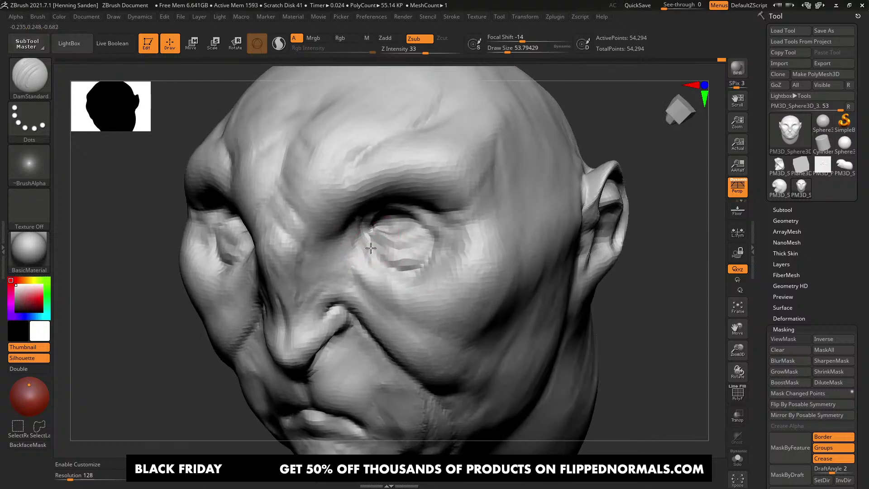
Step: Carve diagonal creases from beneath the eyes across the cheeks with the DamStandard brush
drag(406, 298, 447, 327)
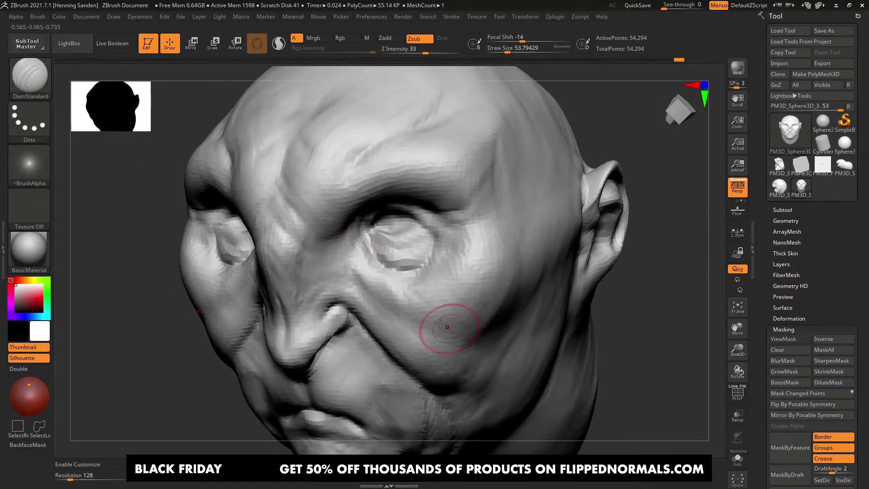
key(ctrl+z)
drag(387, 273, 455, 332)
right_drag(385, 280, 410, 278)
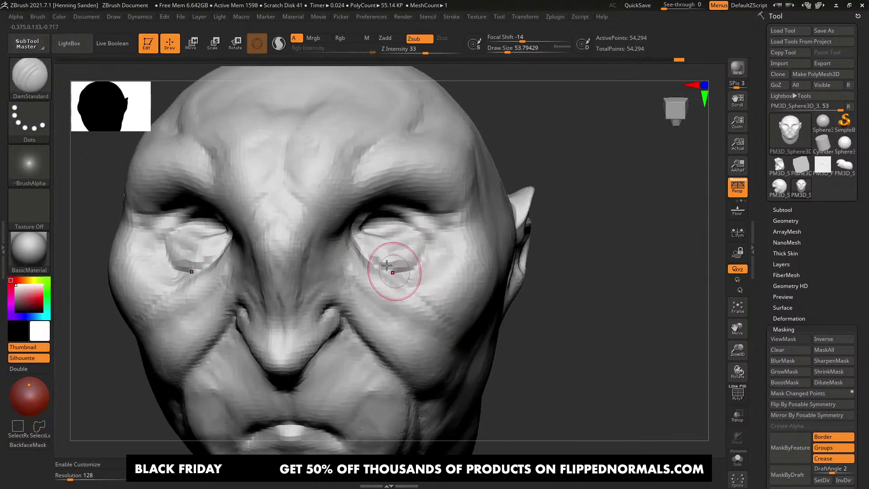
drag(393, 271, 432, 311)
Step: Fill out the temples beside the brows with the ClayBuildup brush at draw sizes of about 112 and 94
mouse_move(427, 312)
right_down()
mouse_move(385, 312)
mouse_move(371, 284)
mouse_move(379, 297)
mouse_move(360, 284)
mouse_move(357, 217)
right_up()
key(b)
key(c)
key(b)
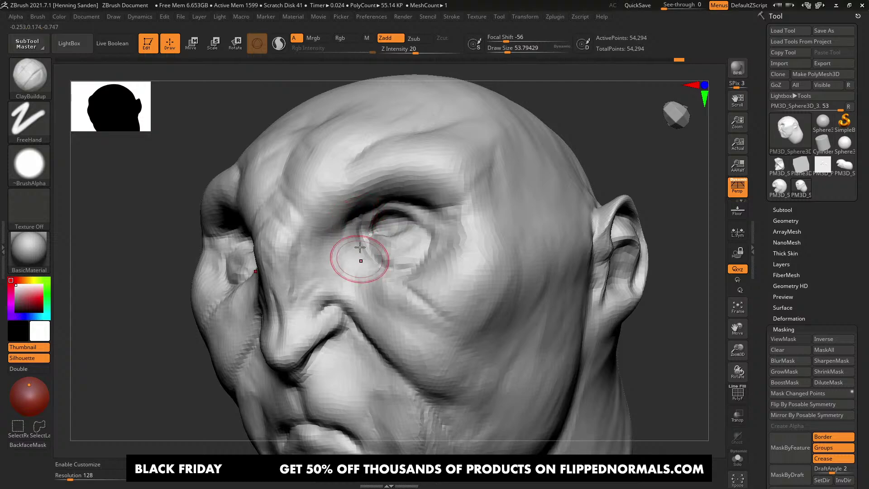
key(s)
click(301, 251)
mouse_move(296, 210)
mouse_down()
mouse_move(287, 301)
mouse_move(372, 293)
mouse_up()
mouse_move(372, 293)
right_down()
mouse_move(423, 267)
mouse_move(464, 217)
right_up()
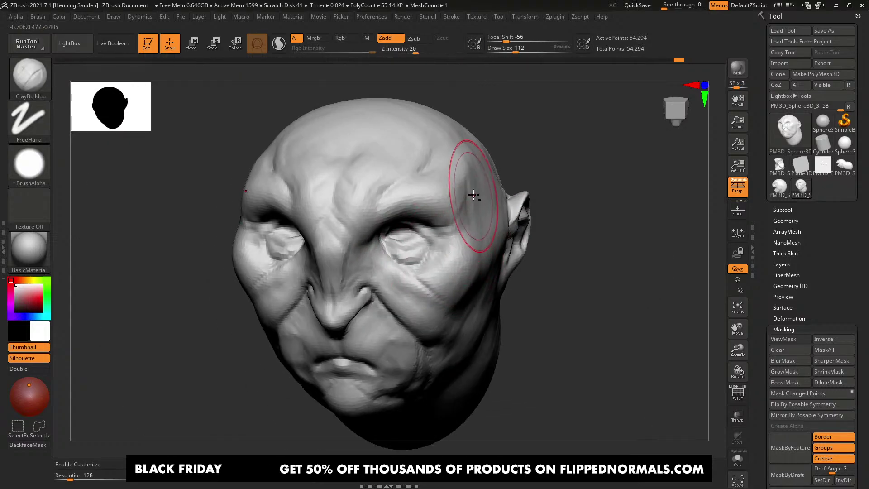
drag(450, 204, 452, 167)
key(bracketleft)
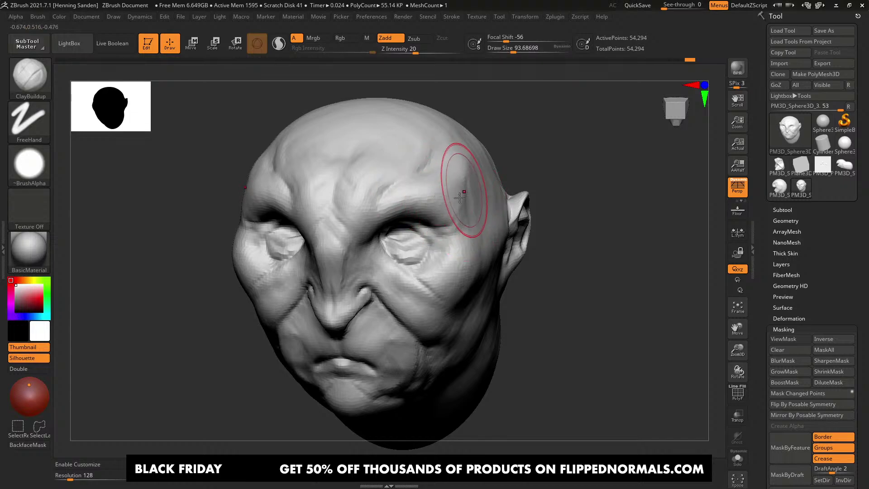
drag(457, 210, 472, 174)
alt+right_drag(454, 199, 459, 213)
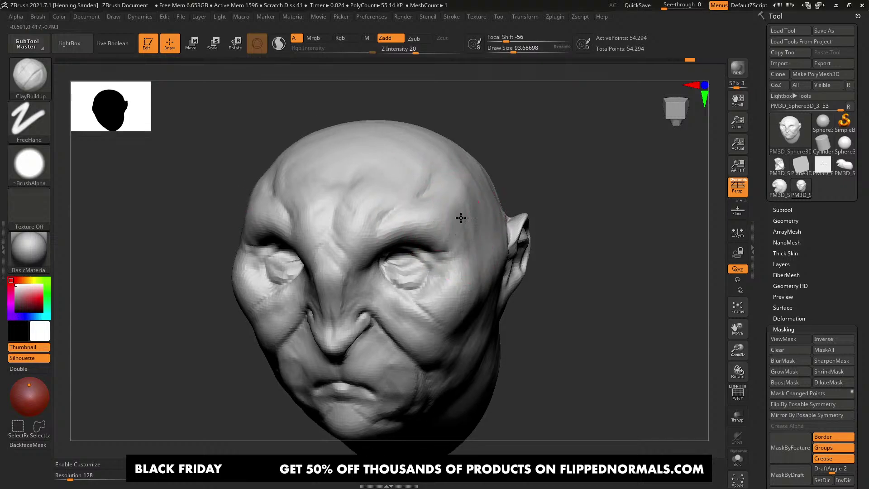
Step: Build up the outer ends of the brows with the ClayBuildup brush at draw sizes of about 87 and 65
right_drag(428, 239, 441, 229)
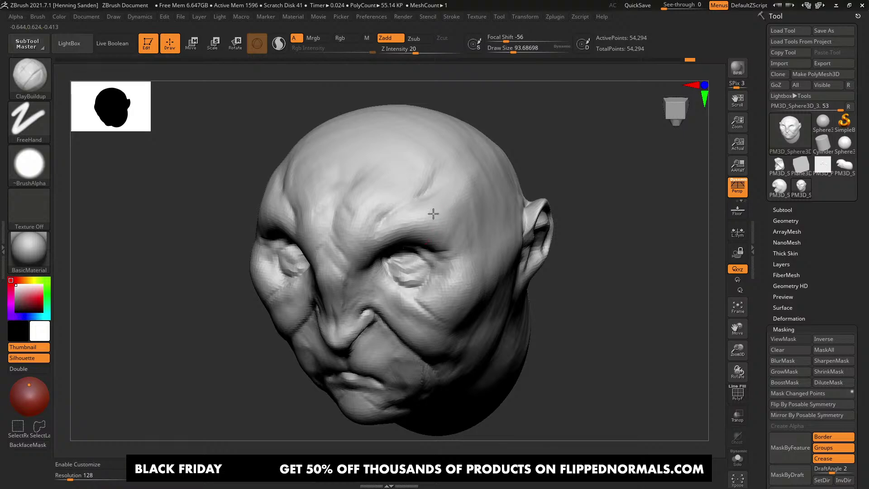
right_drag(427, 218, 425, 203)
ctrl+right_drag(425, 204, 418, 256)
key(s)
drag(414, 260, 409, 260)
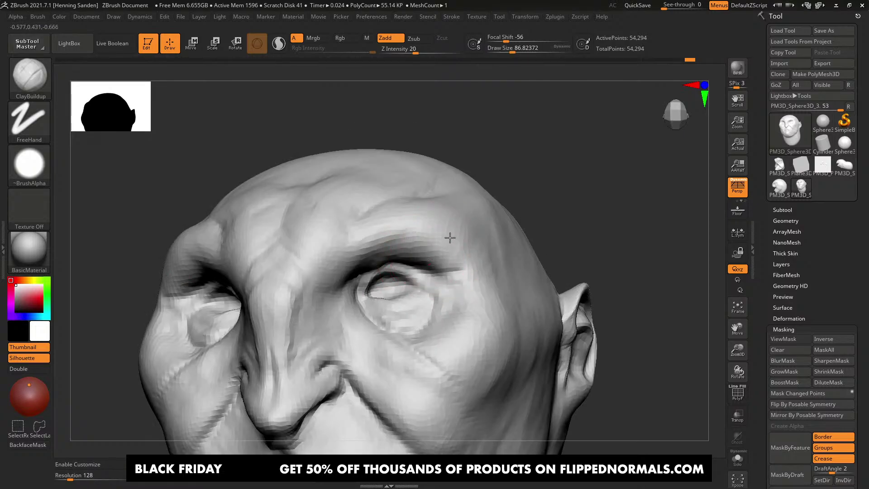
right_drag(450, 238, 441, 245)
key(s)
key(s)
drag(440, 245, 452, 229)
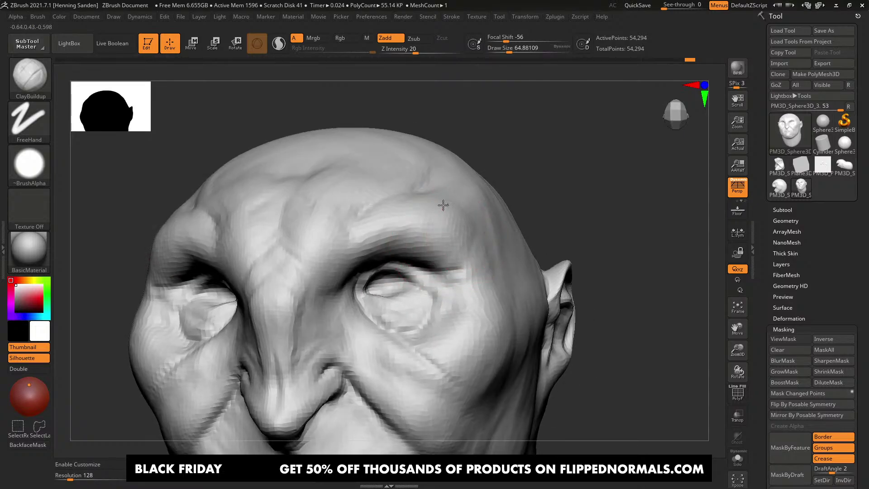
Step: Shape the skin folds over the outer eye corners with the ClayBuildup brush at a draw size of about 59
mouse_move(420, 212)
right_down()
mouse_move(477, 234)
mouse_move(460, 227)
mouse_move(453, 268)
mouse_move(459, 249)
right_up()
key(s)
drag(459, 249, 429, 247)
right_drag(428, 247, 442, 259)
drag(416, 251, 427, 262)
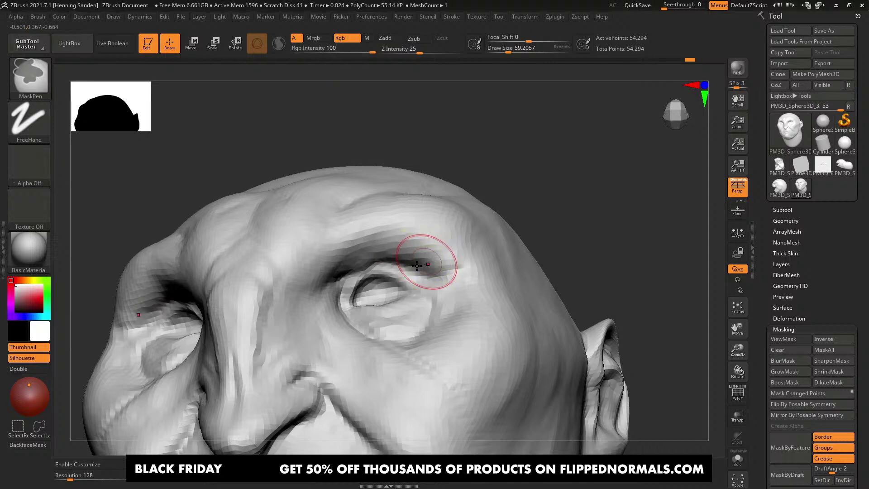
shift+right_drag(427, 262, 448, 290)
alt+right_drag(375, 297, 410, 276)
mouse_move(410, 276)
ctrl+right_down()
mouse_move(390, 273)
mouse_move(415, 263)
ctrl+right_up()
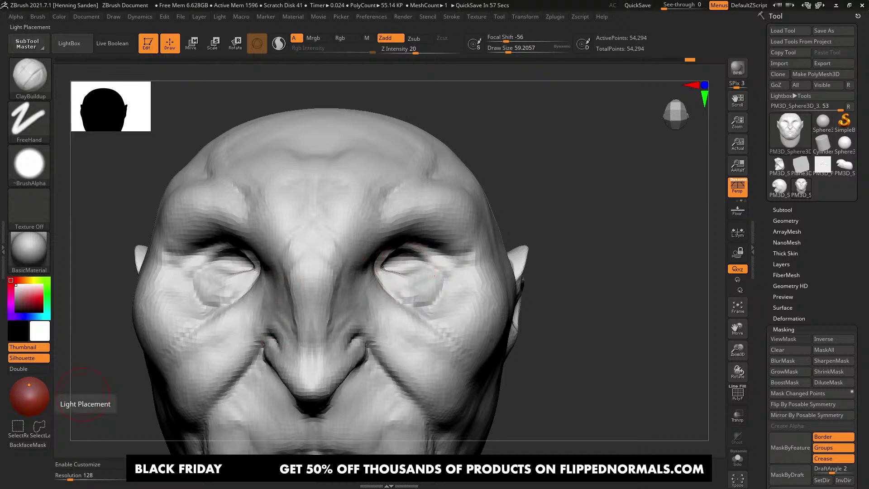
Step: Build up the cheeks beside the smile folds with the ClayBuildup brush at a draw size of about 71
mouse_move(379, 232)
right_down()
mouse_move(362, 258)
mouse_move(473, 274)
mouse_move(479, 290)
mouse_move(479, 252)
right_up()
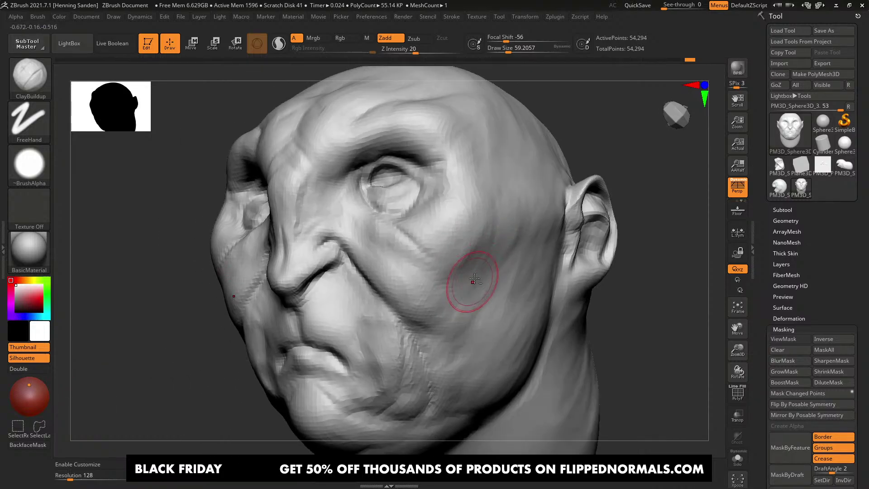
mouse_move(473, 281)
ctrl+right_down()
mouse_move(430, 248)
mouse_move(420, 264)
mouse_move(471, 240)
mouse_move(439, 259)
mouse_move(472, 267)
ctrl+right_up()
key(s)
drag(472, 259, 477, 259)
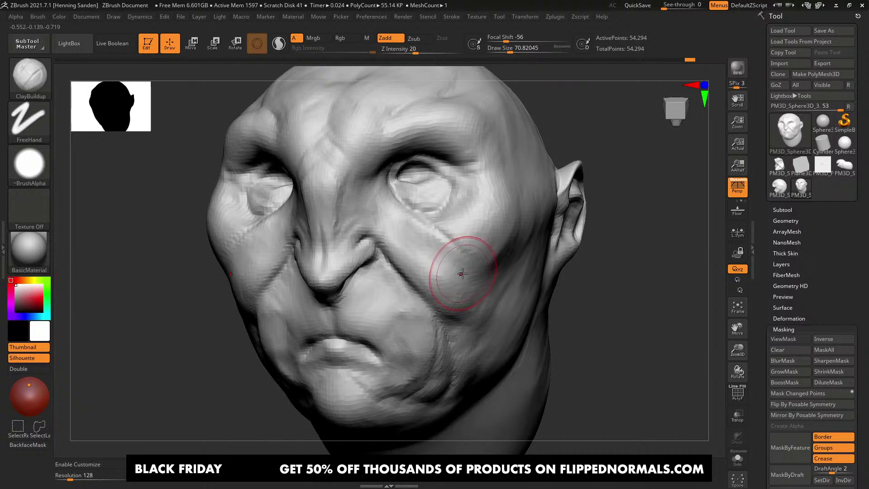
drag(462, 273, 455, 283)
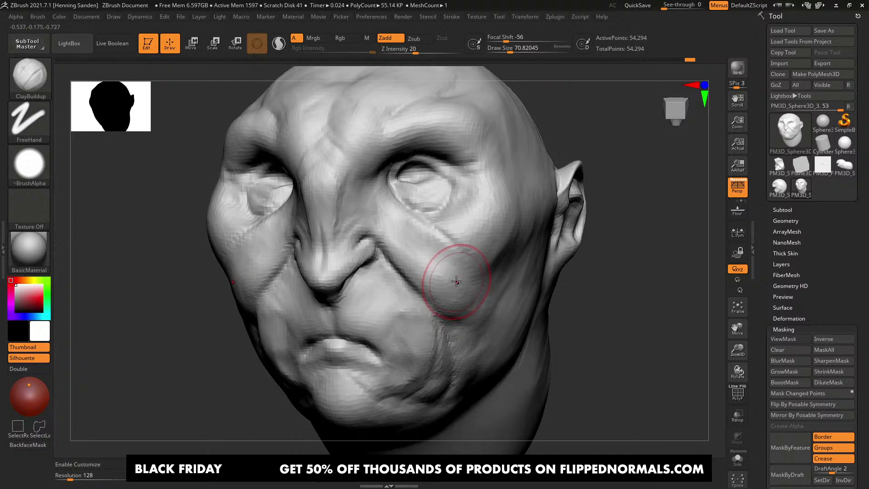
Step: Reshape the lower cheeks and jaw with the Move brush at draw sizes of about 145 and 202
mouse_move(460, 276)
shift+right_down()
mouse_move(458, 232)
mouse_move(479, 288)
mouse_move(483, 274)
mouse_move(484, 314)
shift+right_up()
key(b)
key(m)
key(v)
key(bracketright)
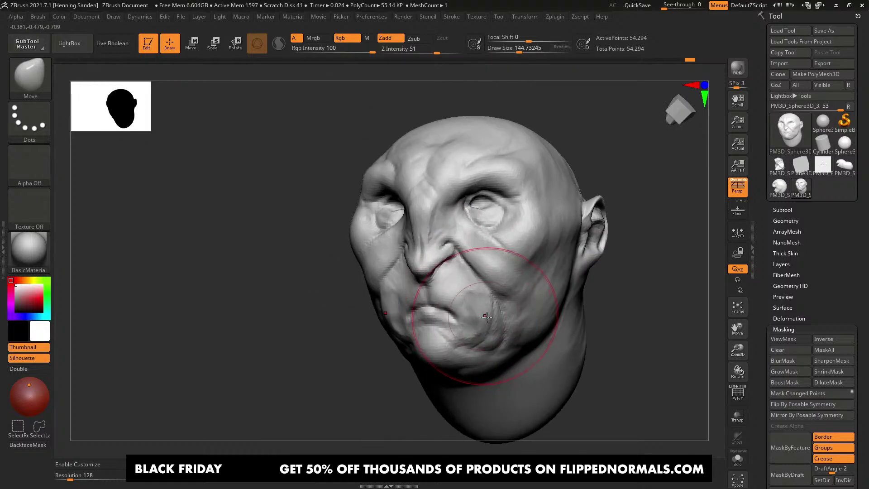
mouse_move(486, 317)
mouse_down()
mouse_move(500, 330)
mouse_move(485, 358)
mouse_up()
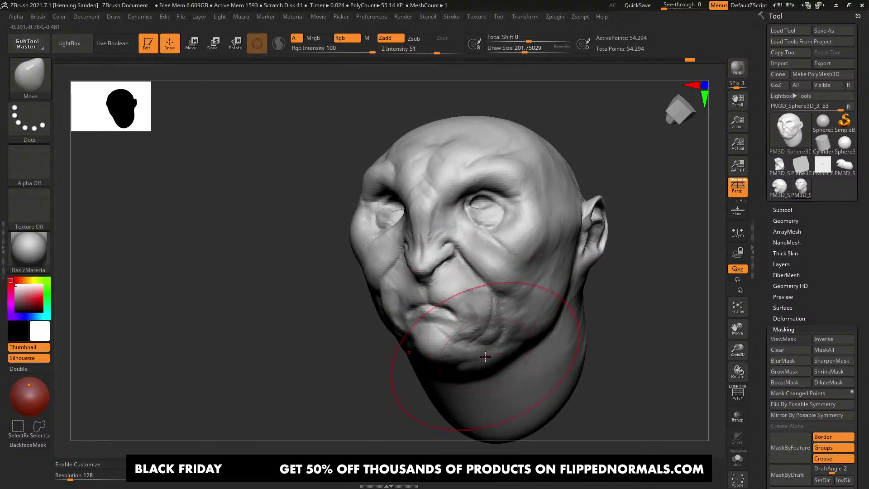
Step: Adjust the jawline and chin from several angles with the Move brush, ending at a draw size of about 108
right_drag(485, 359, 475, 342)
key(s)
drag(476, 342, 465, 343)
drag(473, 361, 479, 356)
right_drag(481, 355, 458, 350)
drag(459, 350, 459, 347)
shift+right_drag(459, 348, 453, 346)
key(bracketleft)
key(bracketleft)
drag(443, 344, 447, 342)
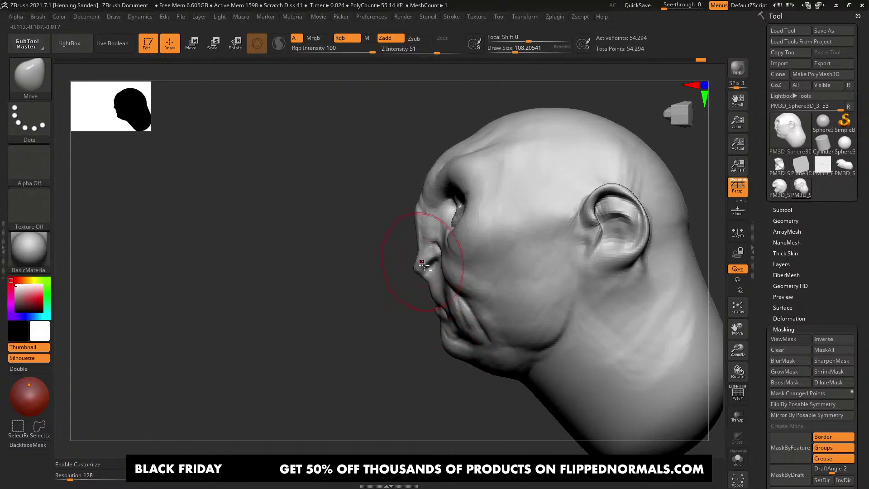
Step: Reshape the tip of the nose in profile with a smaller Move brush
key(bracketleft)
key(bracketleft)
key(bracketleft)
mouse_move(421, 259)
ctrl+right_down()
mouse_move(409, 274)
mouse_move(454, 256)
ctrl+right_up()
drag(451, 256, 454, 264)
right_drag(460, 262, 457, 256)
key(s)
drag(457, 256, 459, 263)
mouse_move(454, 274)
ctrl+right_down()
mouse_move(444, 195)
mouse_move(466, 269)
ctrl+right_up()
ctrl+right_drag(466, 269, 462, 318)
mouse_move(458, 254)
mouse_down()
mouse_move(451, 248)
mouse_move(447, 266)
mouse_up()
Step: Refine the nose tip and the base of the nose with the Move brush at a draw size of about 77
key(s)
shift+right_drag(447, 266, 419, 270)
key(s)
drag(427, 276, 424, 271)
key(s)
mouse_move(422, 268)
right_down()
mouse_move(436, 262)
mouse_move(430, 267)
right_up()
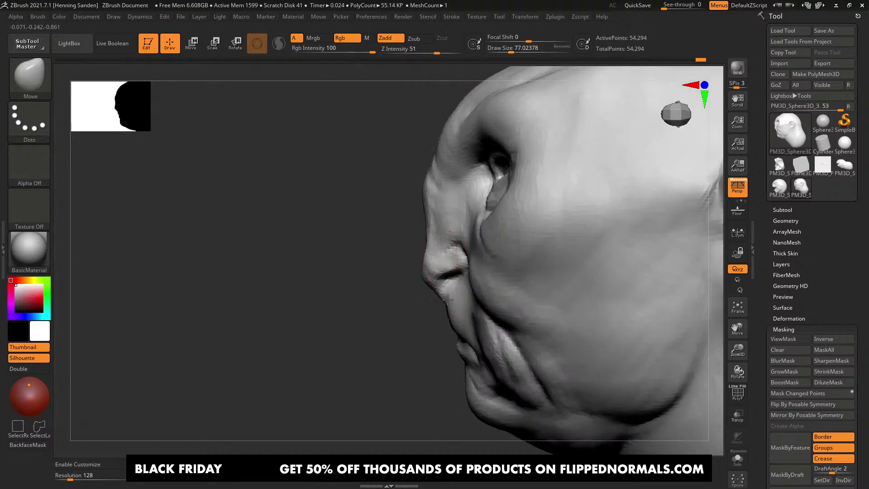
Step: Look at the camera's focal length and perspective settings
right_drag(453, 295, 402, 255)
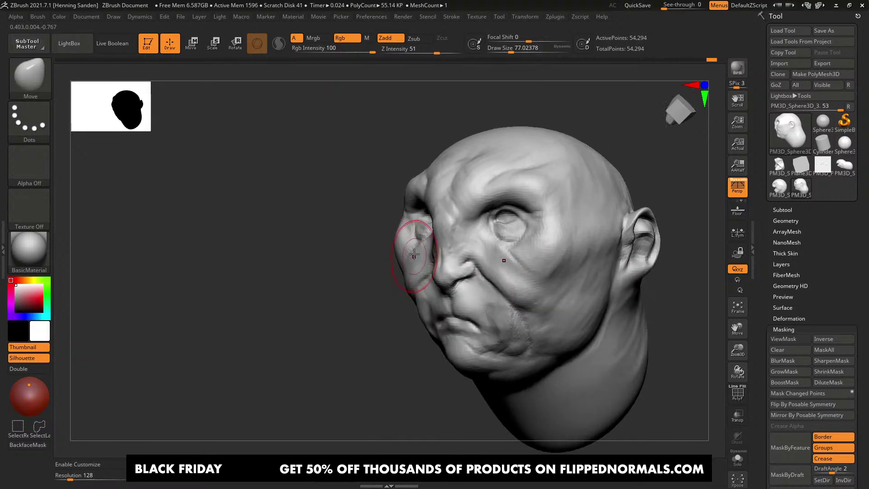
click(119, 17)
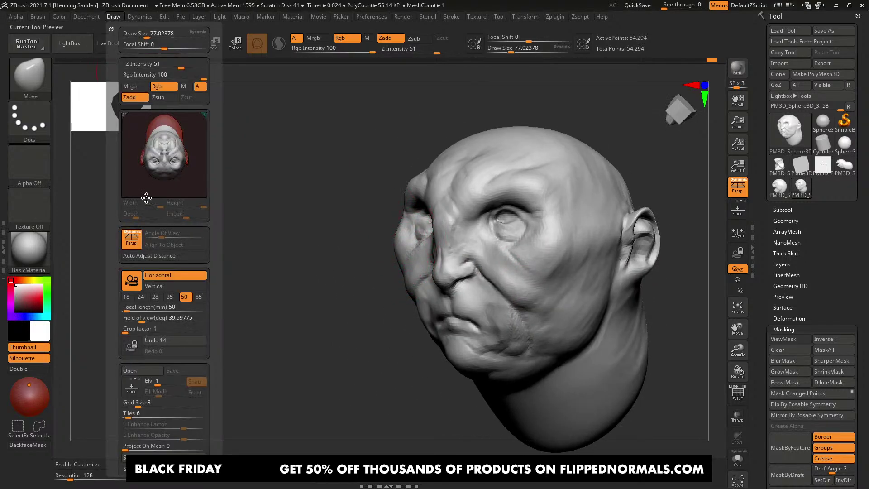
mouse_move(448, 268)
right_down()
mouse_move(531, 229)
mouse_move(512, 219)
mouse_move(525, 218)
right_up()
Step: Nudge the outer brows into shape with the Move brush, starting at a draw size of about 97
key(])
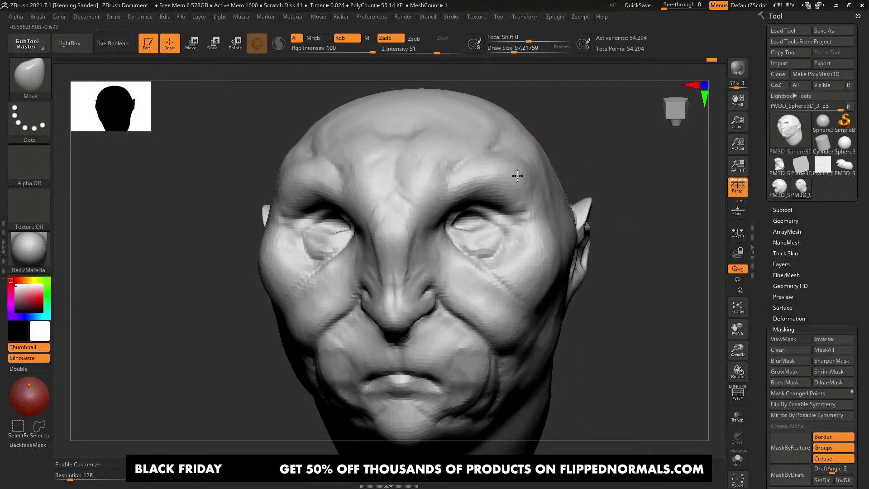
right_drag(517, 176, 509, 173)
drag(510, 174, 506, 178)
right_drag(506, 178, 508, 183)
key([)
drag(509, 182, 511, 182)
mouse_move(514, 174)
right_down()
mouse_move(486, 159)
mouse_move(505, 209)
mouse_move(487, 235)
right_up()
Step: Shift the lower cheeks and mouth area with the Move brush at draw sizes of about 182 and 177
key(])
key(])
key(])
key(])
key(])
drag(470, 271, 480, 272)
right_drag(493, 269, 469, 277)
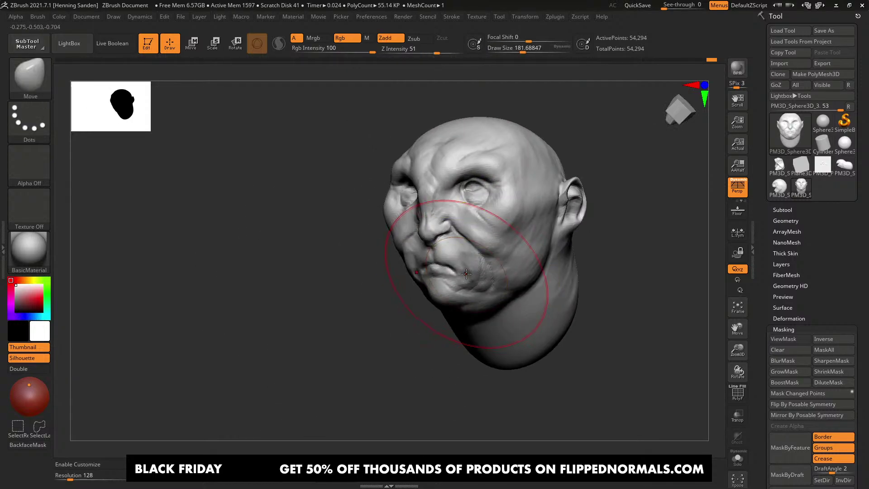
drag(469, 277, 475, 270)
mouse_move(475, 270)
right_down()
mouse_move(498, 250)
mouse_move(557, 295)
right_up()
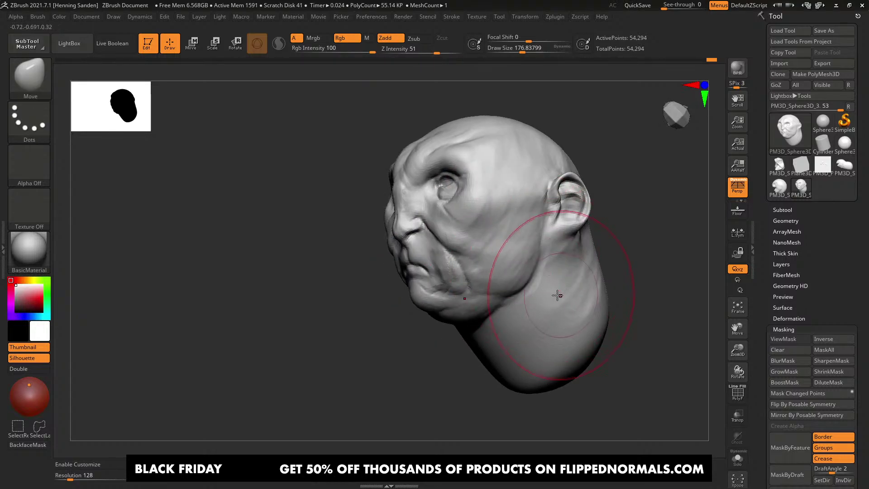
Step: Build up the neck and jawline with the ClayBuildup brush at draw sizes of about 108 and 87, and smooth the cheeks
key(b)
key(c)
key(b)
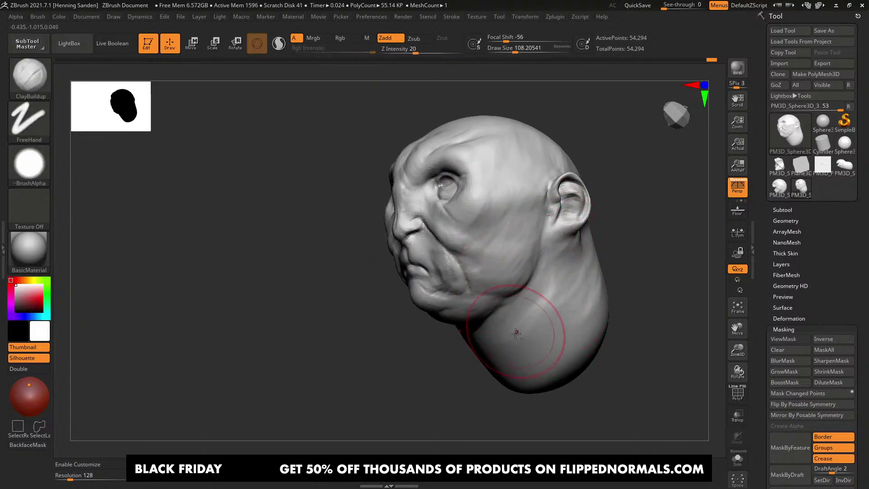
right_drag(516, 333, 526, 289)
mouse_move(461, 352)
mouse_down()
mouse_move(496, 333)
mouse_move(460, 334)
mouse_move(496, 344)
mouse_up()
drag(500, 305, 482, 307)
right_drag(481, 307, 533, 271)
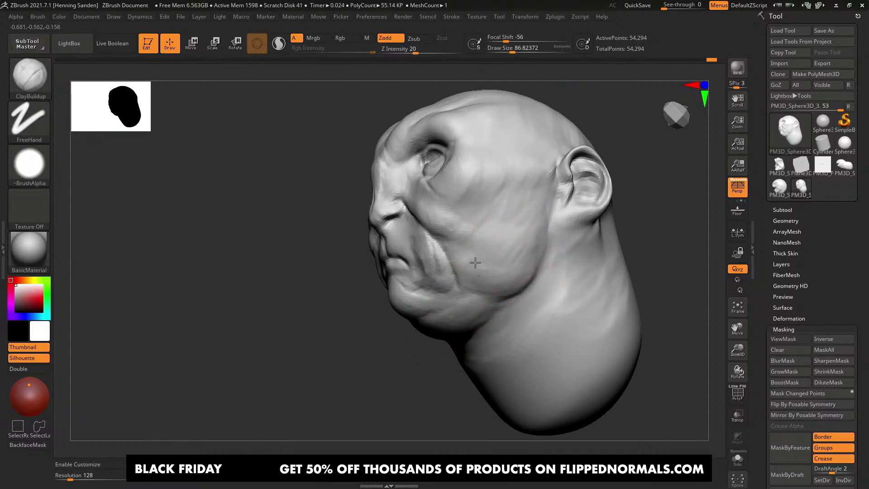
shift+drag(495, 250, 470, 220)
right_drag(455, 199, 517, 216)
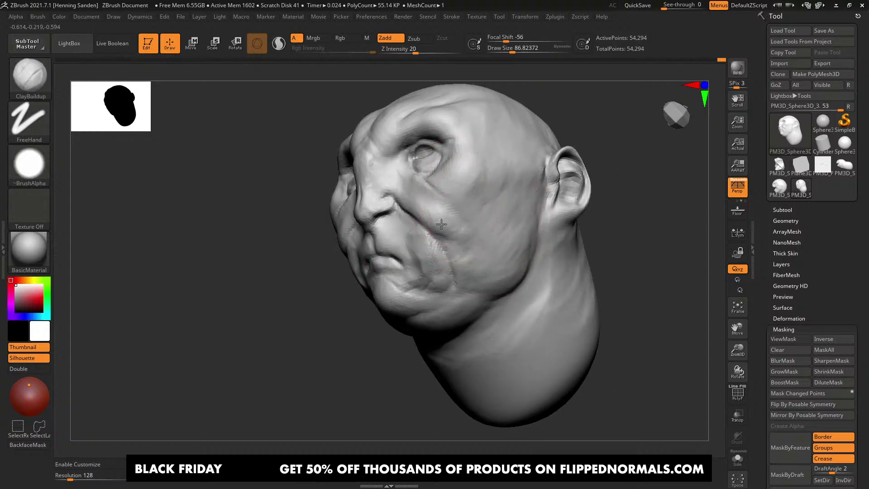
Step: Build up the cheekbones with the ClayBuildup brush at draw sizes of about 62 and 87, undoing the first stroke
mouse_move(429, 211)
mouse_down()
mouse_move(423, 200)
mouse_move(437, 198)
mouse_up()
key(ctrl+z)
key([)
mouse_move(423, 195)
right_down()
mouse_move(409, 204)
mouse_move(452, 199)
right_up()
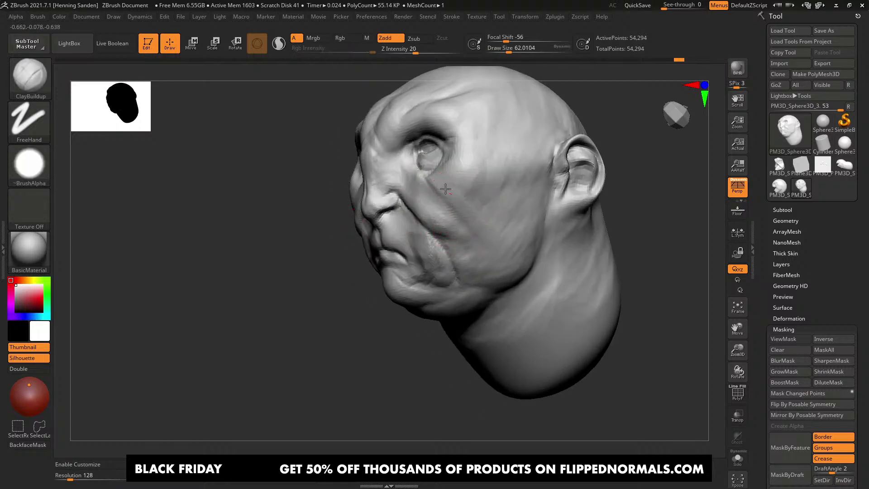
right_drag(500, 229, 521, 212)
key(])
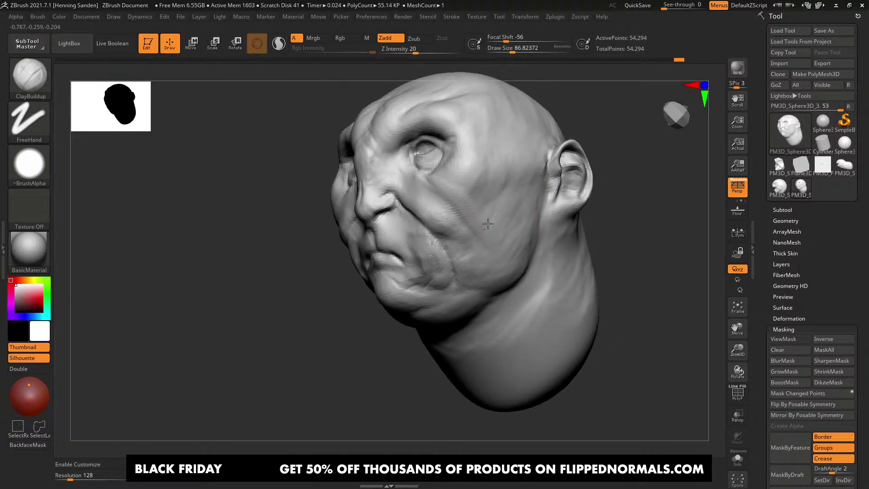
drag(488, 224, 476, 194)
mouse_move(475, 195)
right_down()
mouse_move(534, 217)
mouse_move(452, 244)
right_up()
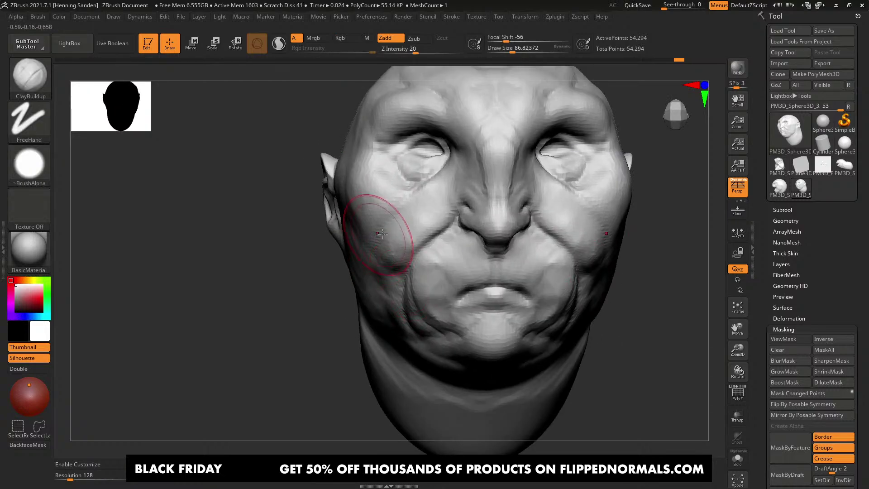
Step: Fill the cheeks above the smile folds with the ClayBuildup brush and smooth them at a draw size of about 120
right_drag(382, 233, 417, 210)
drag(415, 229, 401, 239)
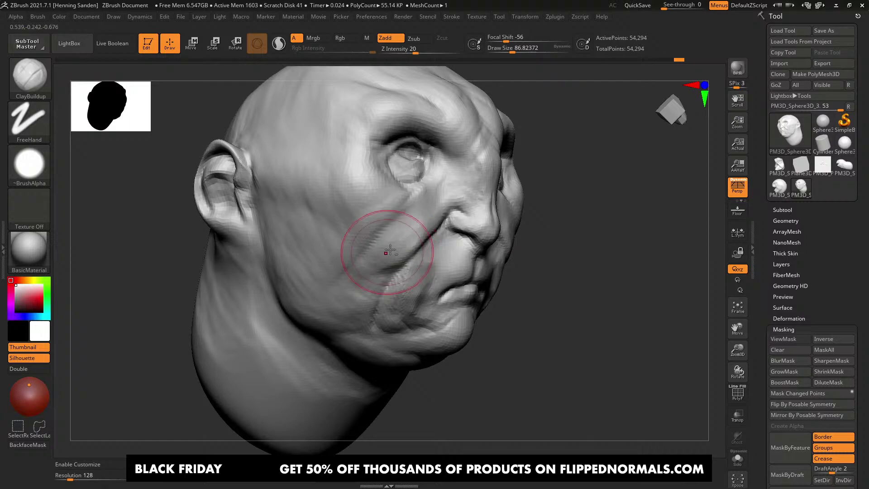
right_drag(390, 249, 409, 218)
shift+drag(372, 243, 368, 230)
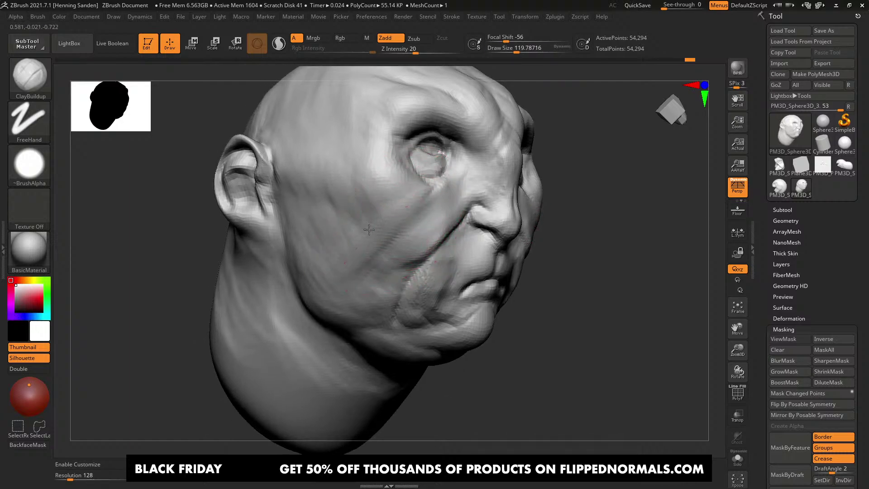
ctrl+right_drag(349, 249, 359, 198)
Step: Shape the areas under the eyes and beside the nose with the ClayBuildup brush at draw sizes of about 62 and 49
mouse_move(511, 217)
shift+right_down()
mouse_move(437, 240)
mouse_move(524, 255)
mouse_move(511, 229)
shift+right_up()
key(s)
drag(510, 229, 502, 229)
mouse_move(536, 203)
right_down()
mouse_move(508, 195)
mouse_move(494, 256)
mouse_move(495, 235)
right_up()
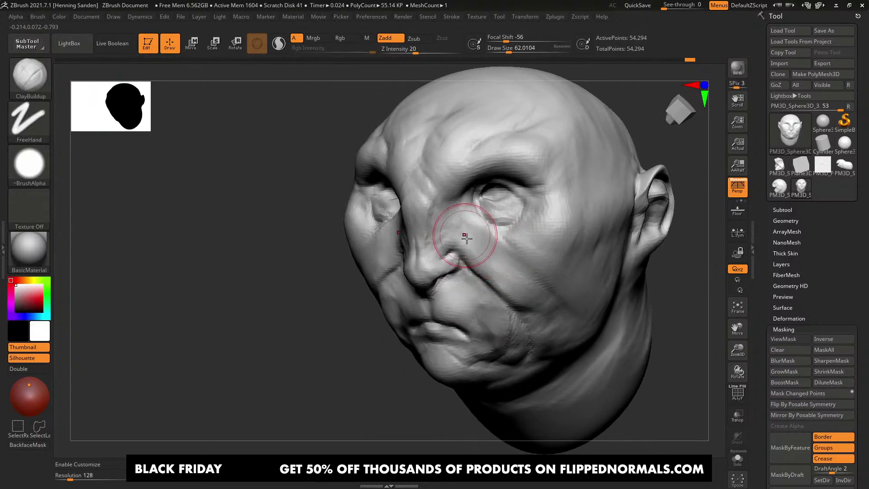
key(bracketleft)
drag(466, 235, 466, 232)
mouse_move(435, 231)
right_down()
mouse_move(450, 227)
mouse_move(514, 262)
mouse_move(506, 296)
mouse_move(447, 273)
right_up()
key([)
key(])
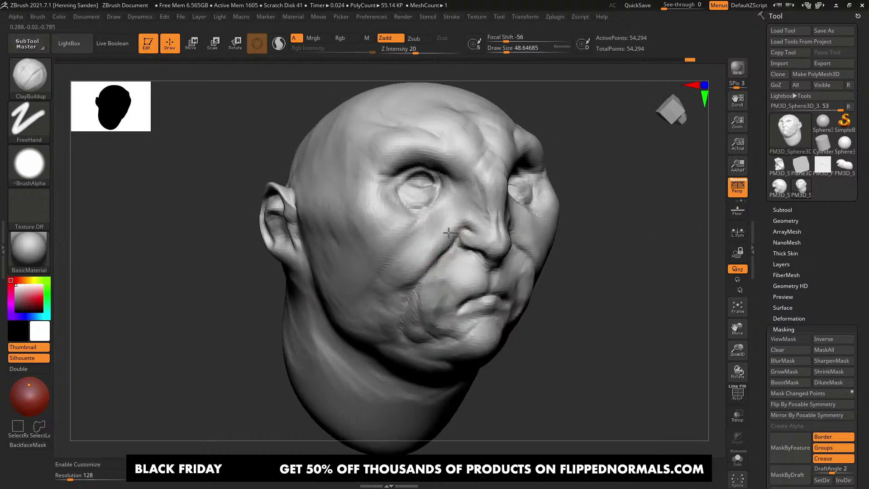
Step: Adjust the lips with the Move brush at a draw size of about 83
mouse_move(448, 233)
right_down()
mouse_move(436, 262)
mouse_move(414, 267)
mouse_move(430, 263)
mouse_move(456, 282)
mouse_move(446, 233)
mouse_move(454, 260)
right_up()
key(b)
key(m)
key(v)
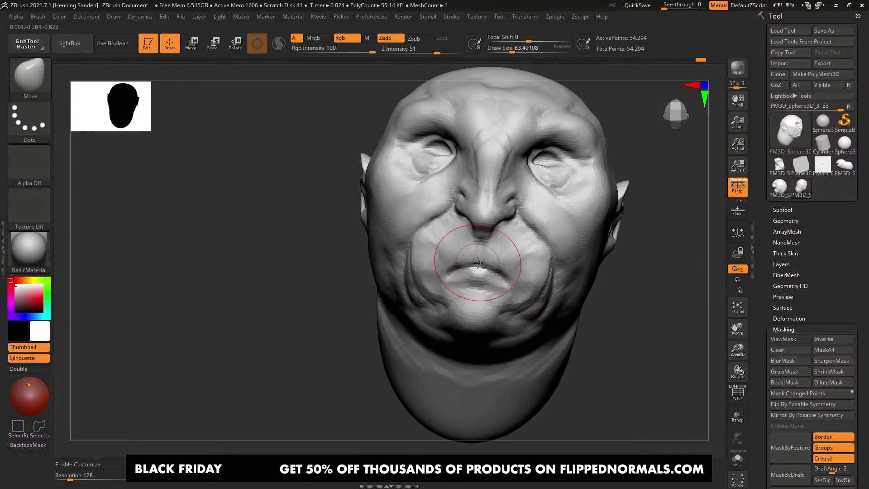
mouse_move(506, 258)
right_down()
mouse_move(478, 258)
mouse_move(500, 270)
mouse_move(499, 250)
mouse_move(502, 272)
right_up()
Step: Raise bags around the lower eye sockets with the Standard brush at a draw size of about 44
key(b)
key(s)
key(t)
key(bracketleft)
right_drag(480, 242, 502, 250)
key(bracketleft)
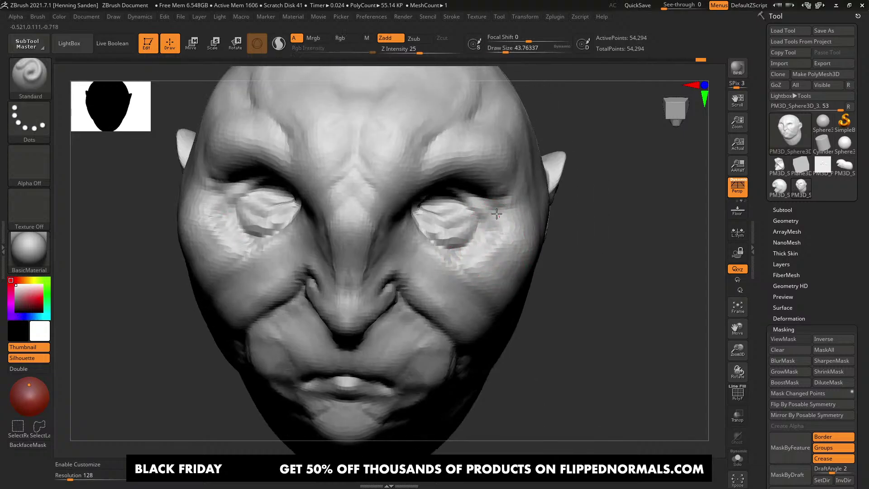
right_drag(496, 213, 506, 223)
mouse_move(518, 190)
right_down()
mouse_move(538, 188)
mouse_move(508, 218)
mouse_move(473, 191)
right_up()
Step: Build up the cheeks below the eye bags with the ClayBuildup brush at a draw size of about 65
key(b)
key(c)
key(b)
right_drag(477, 246, 496, 244)
right_drag(497, 243, 488, 244)
key(bracketleft)
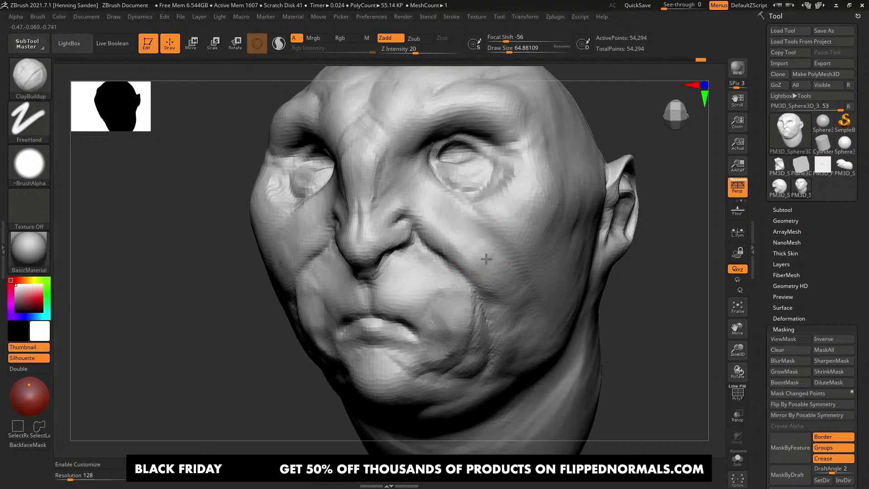
shift+right_drag(340, 252, 296, 232)
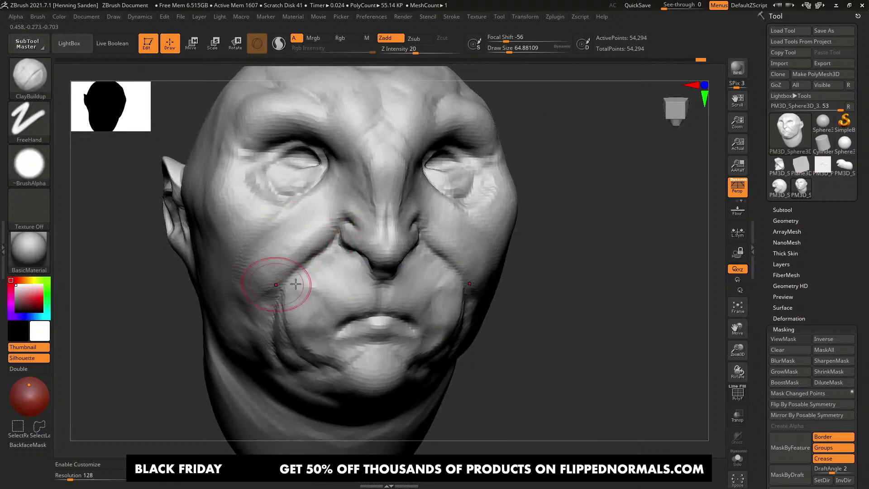
mouse_move(283, 248)
right_down()
mouse_move(454, 244)
mouse_move(447, 246)
right_up()
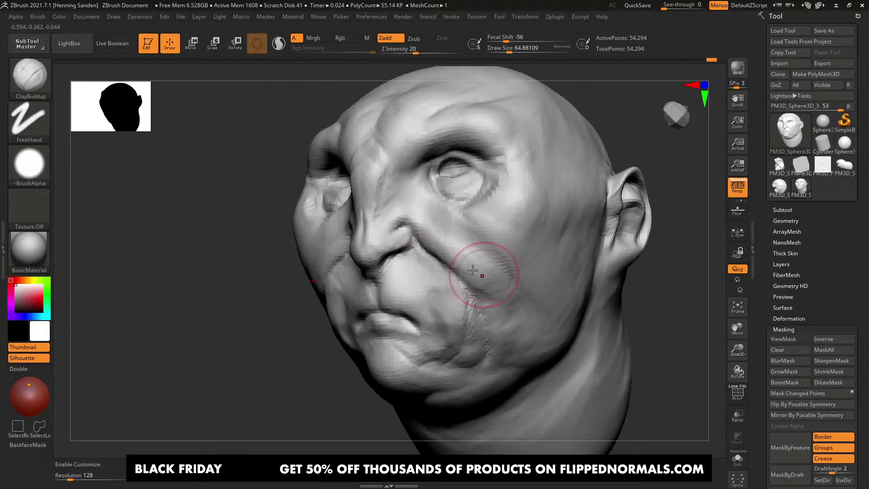
Step: Fill out the area between the smile folds and upper lip with the ClayBuildup brush at a draw size of about 104
drag(504, 319, 482, 308)
mouse_move(462, 294)
right_down()
mouse_move(481, 291)
mouse_move(473, 298)
mouse_move(469, 289)
right_up()
key(bracketright)
mouse_move(462, 286)
mouse_down()
mouse_move(451, 351)
mouse_move(454, 291)
mouse_move(413, 303)
mouse_up()
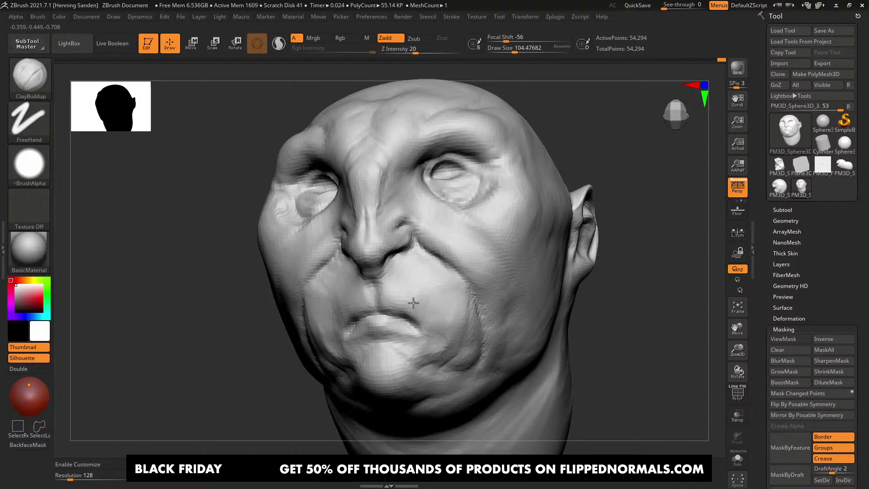
right_drag(436, 300, 462, 309)
Step: Build up the skin around the mouth corners and chin with the ClayBuildup brush at draw sizes of about 80 and 68
key(s)
drag(453, 297, 450, 298)
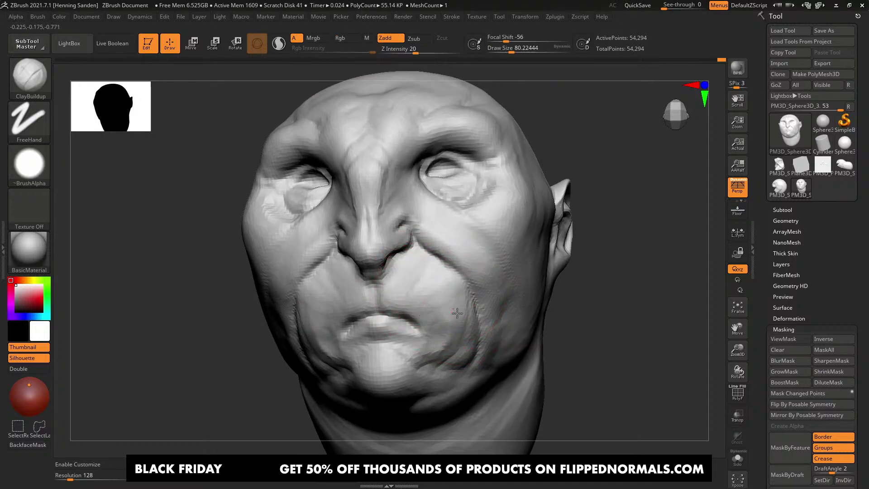
drag(457, 313, 461, 346)
right_drag(475, 323, 457, 314)
key(s)
drag(457, 314, 452, 315)
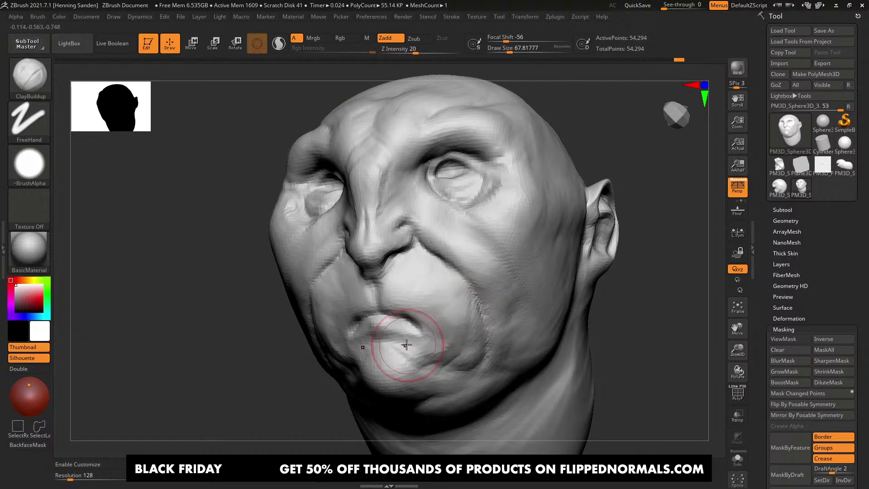
right_drag(401, 345, 415, 307)
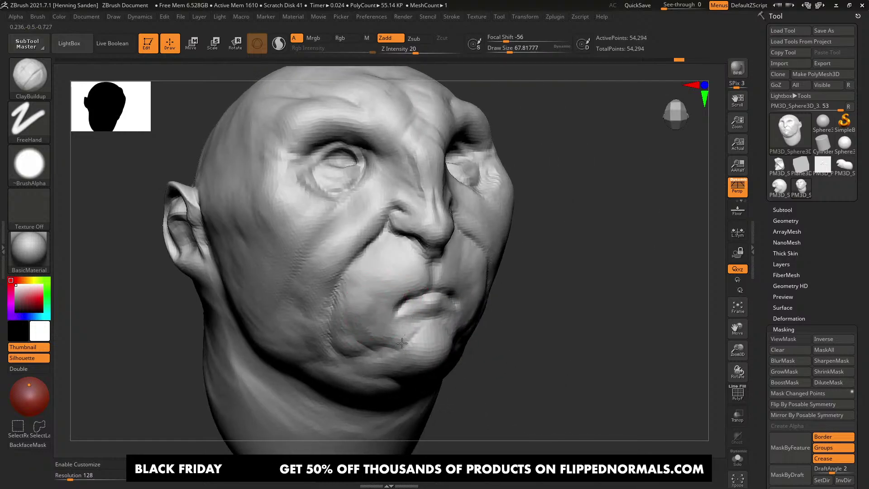
key(bracketright)
mouse_move(363, 330)
right_down()
mouse_move(498, 268)
mouse_move(447, 291)
mouse_move(465, 257)
right_up()
Step: Try to carve creases from the nostrils down around the mouth with the DamStandard brush at a draw size of about 62
key(b)
key(d)
key(s)
key(bracketleft)
key(bracketleft)
key(bracketleft)
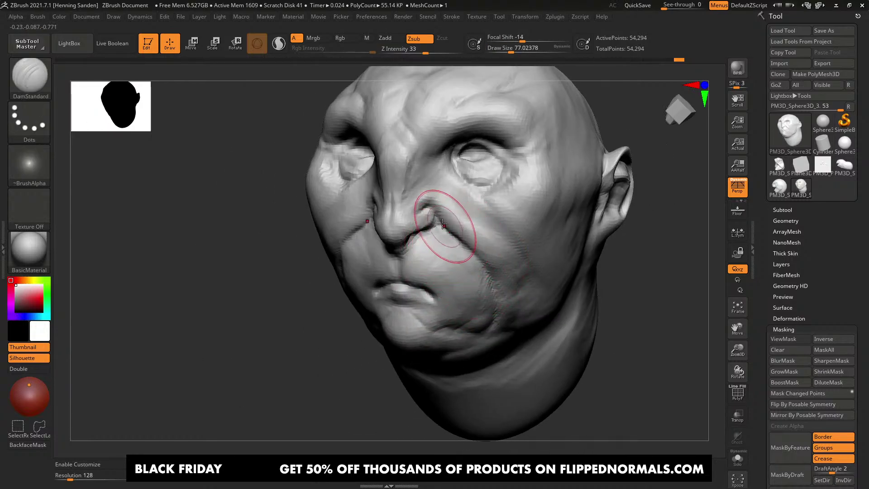
key(s)
drag(454, 244, 466, 296)
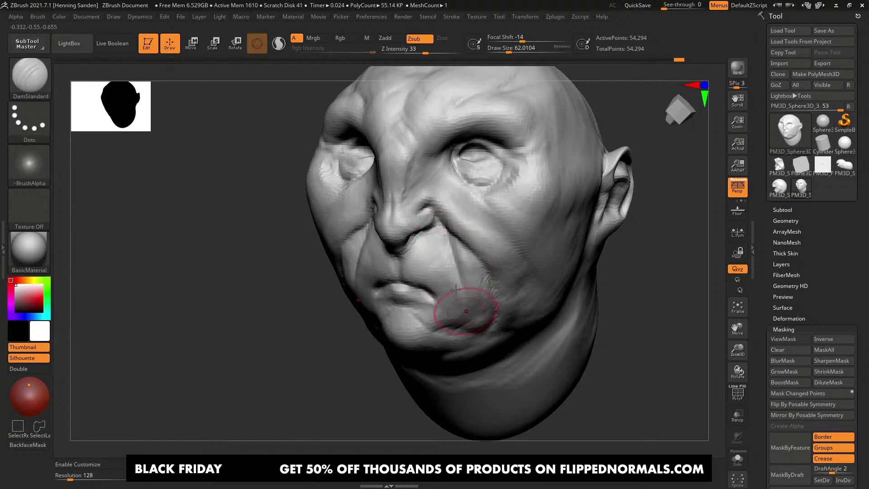
key(ctrl+z)
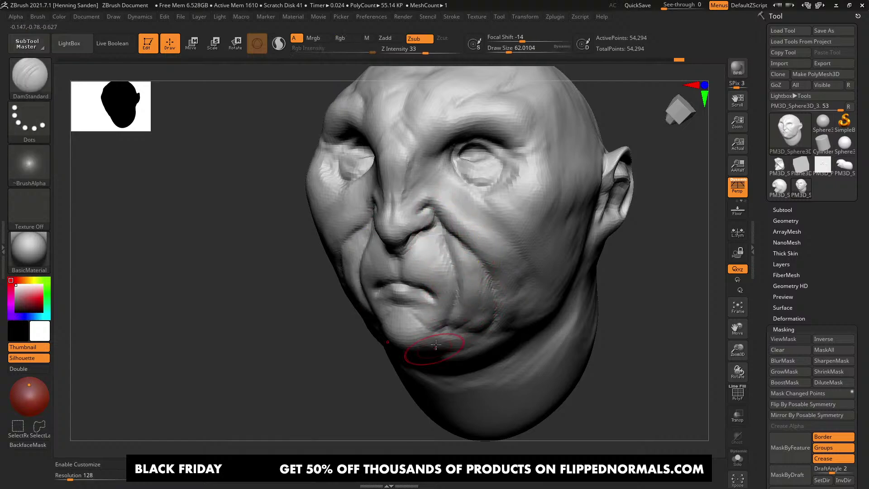
right_drag(436, 344, 468, 314)
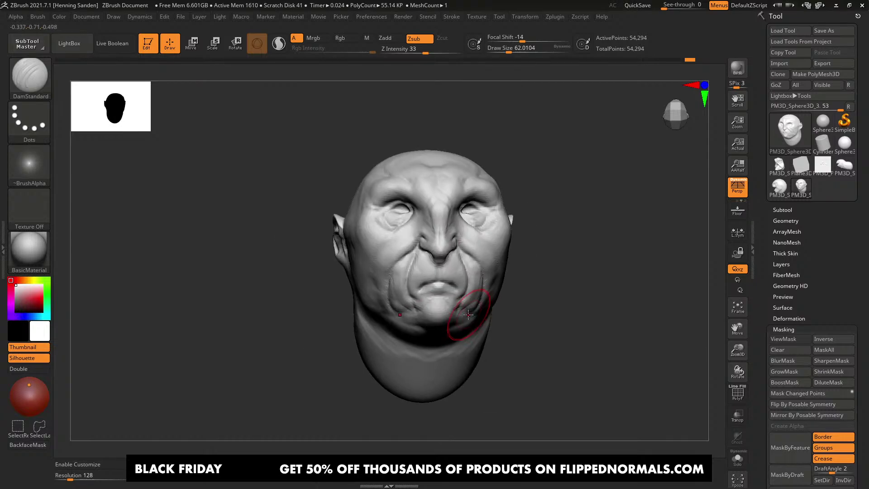
mouse_move(465, 280)
ctrl+right_down()
mouse_move(465, 271)
mouse_move(458, 291)
ctrl+right_up()
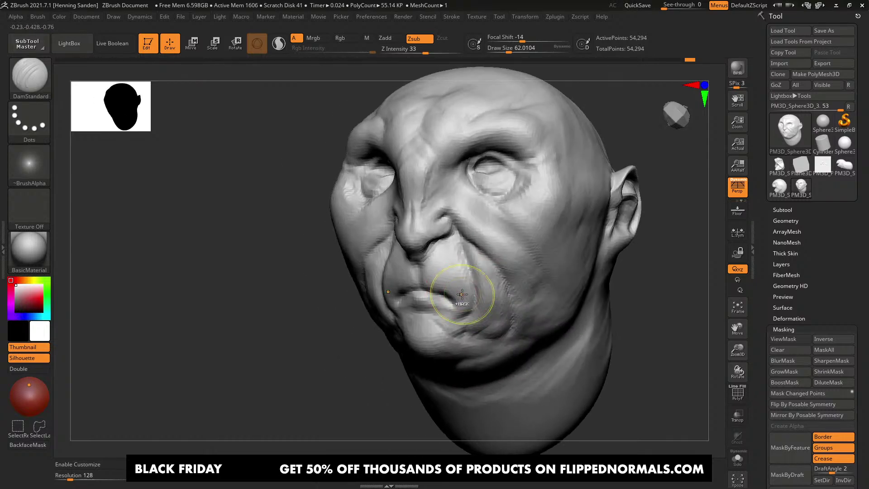
Step: Deepen the smile folds from the nostrils down past the mouth corners with the DamStandard brush at draw sizes of about 54 and 46
key(s)
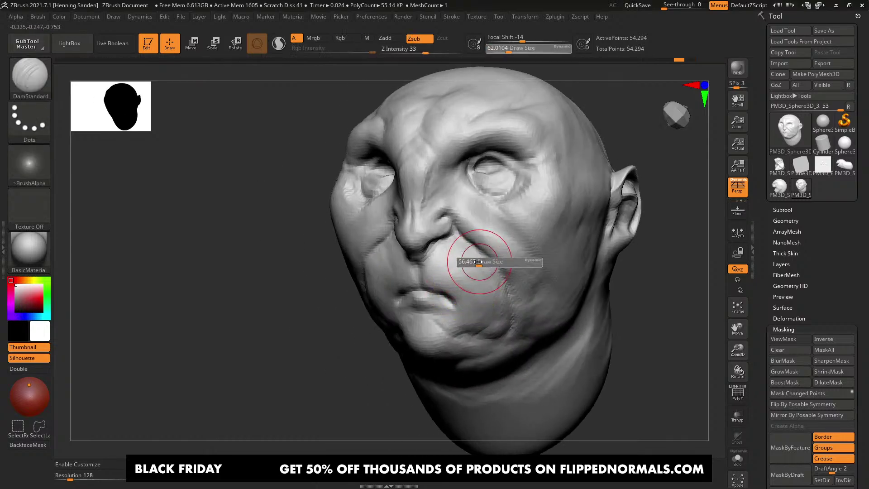
drag(478, 261, 476, 262)
right_drag(504, 278, 484, 249)
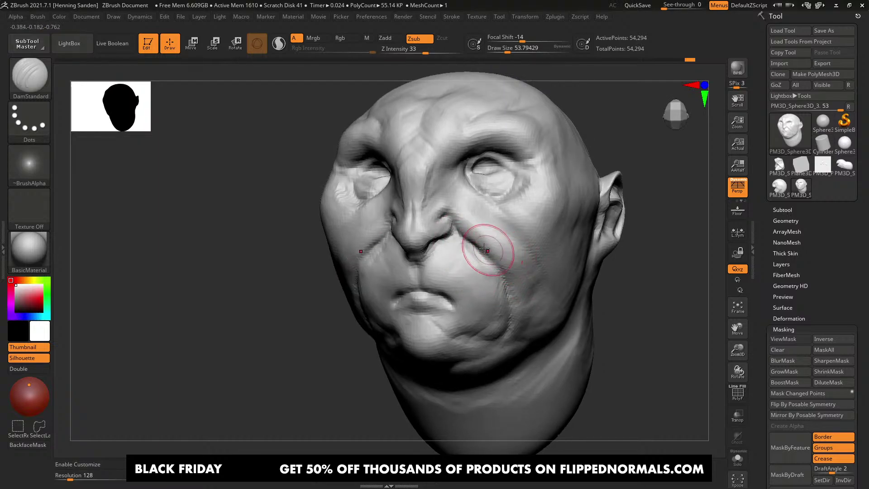
key(bracketleft)
right_drag(530, 351, 502, 274)
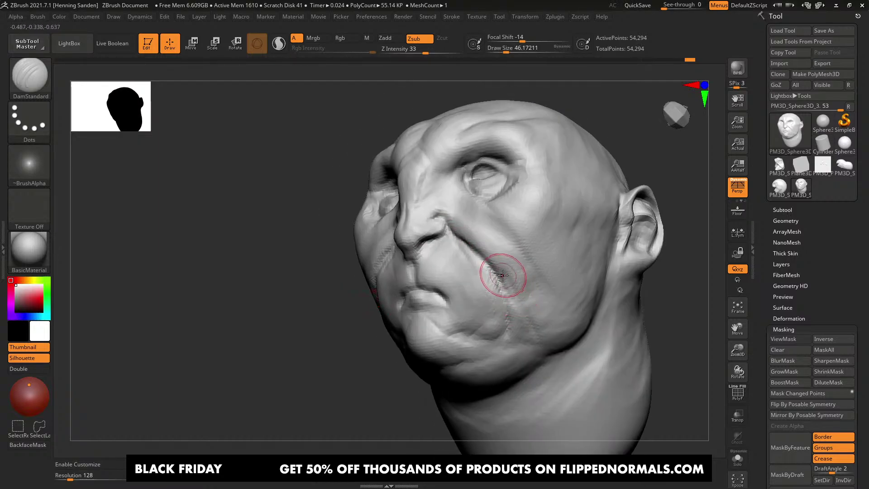
right_drag(512, 356, 509, 314)
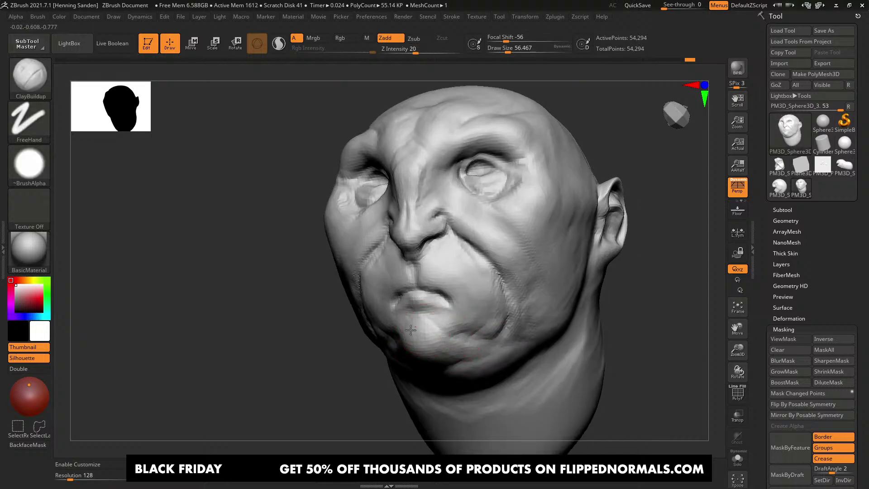
Step: Build up the chin and the area below the lower lip with the ClayBuildup brush at draw sizes of about 94 and 87
mouse_move(410, 330)
right_down()
mouse_move(419, 330)
mouse_move(411, 330)
right_up()
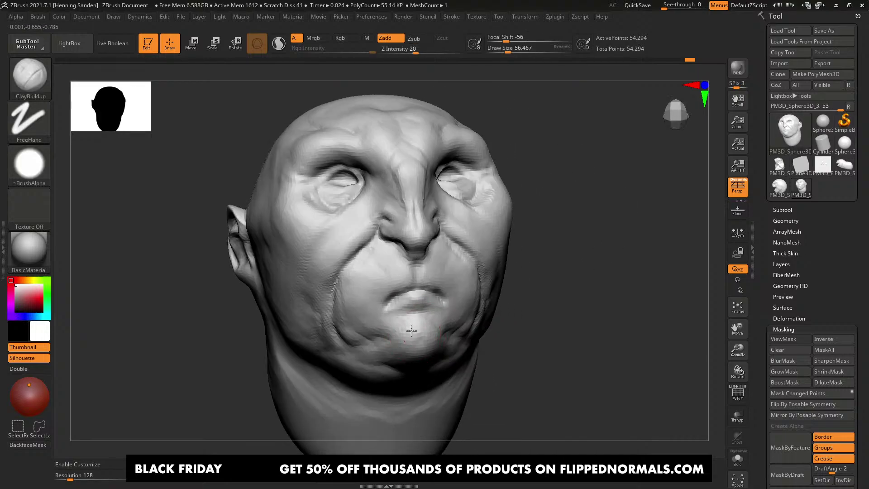
drag(416, 344, 411, 349)
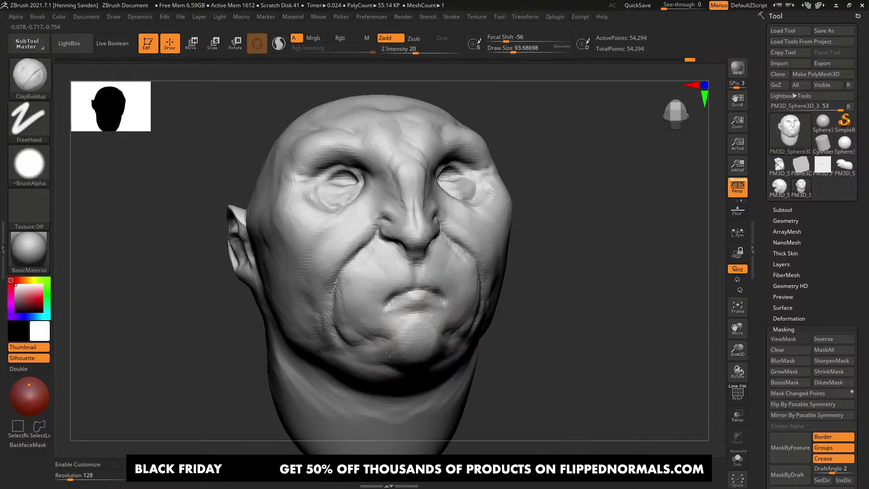
right_drag(390, 352, 446, 320)
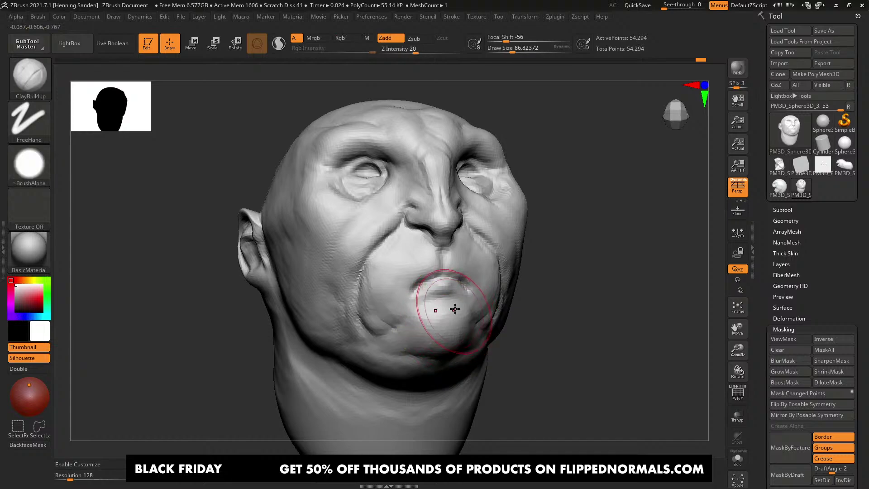
right_drag(450, 357, 444, 364)
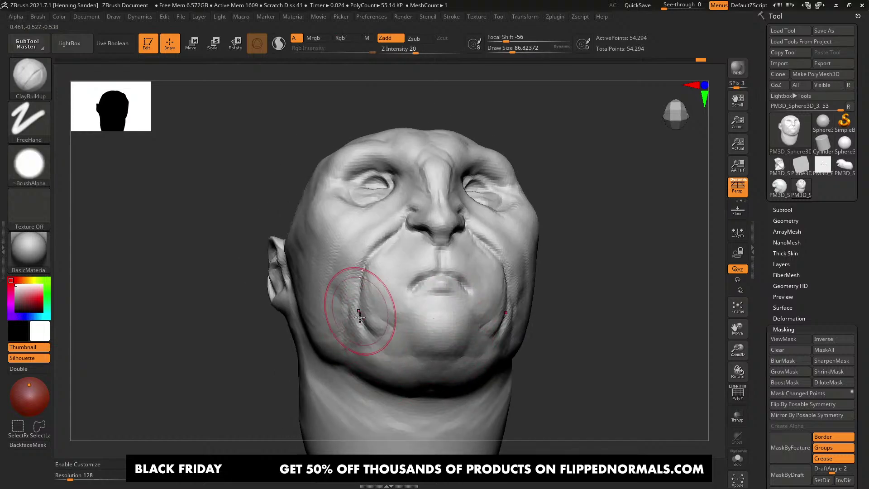
Step: Reshape the cheeks and the sides of the jaw with the Move brush at a draw size of about 202
right_drag(360, 318, 331, 258)
key(b)
key(m)
key(v)
key(s)
mouse_move(318, 272)
mouse_down()
mouse_move(330, 272)
mouse_move(327, 289)
mouse_up()
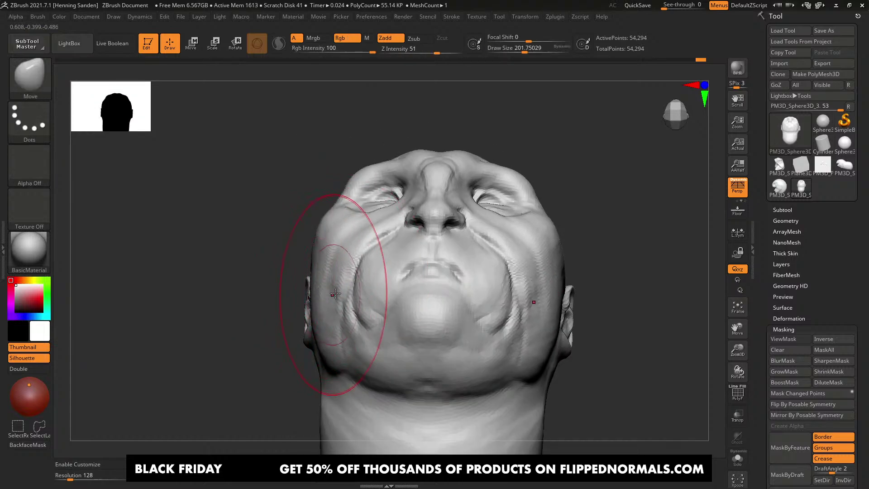
ctrl+right_drag(355, 288, 340, 271)
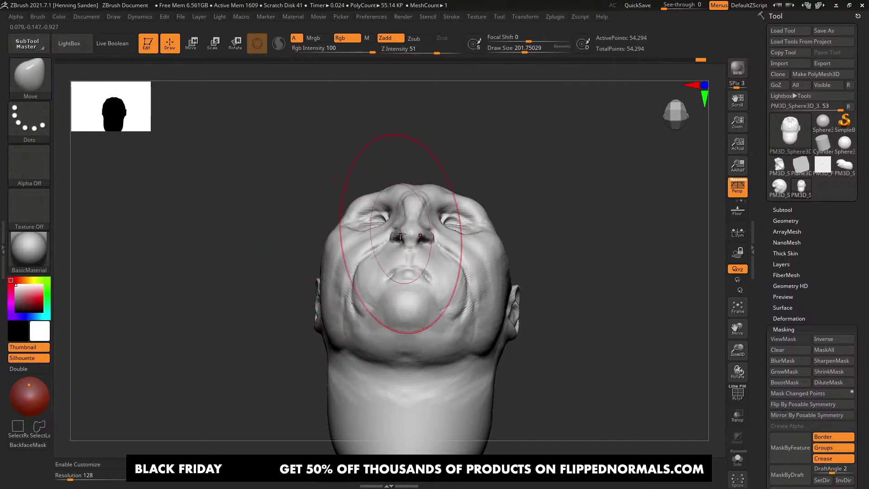
right_drag(398, 253, 353, 289)
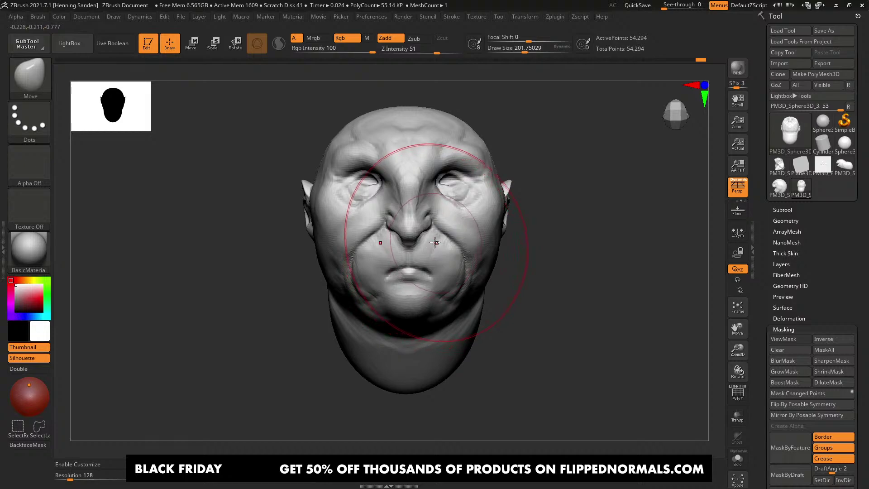
right_drag(421, 254, 421, 237)
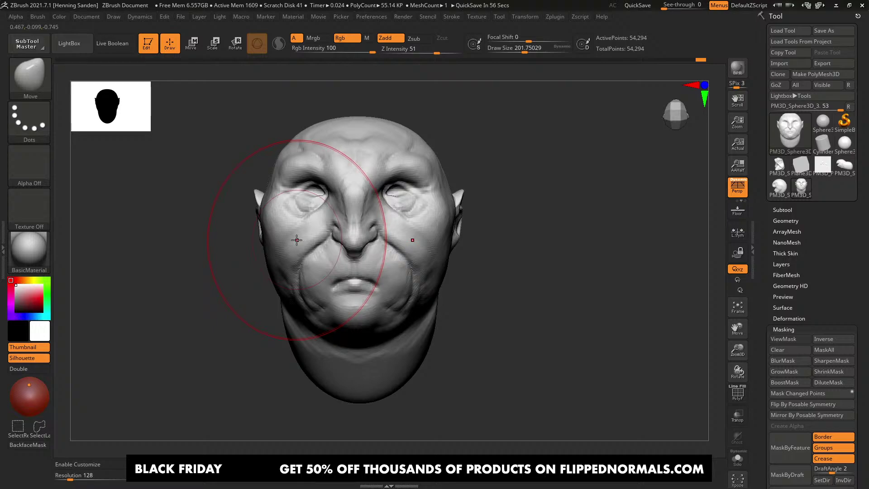
drag(258, 268, 222, 298)
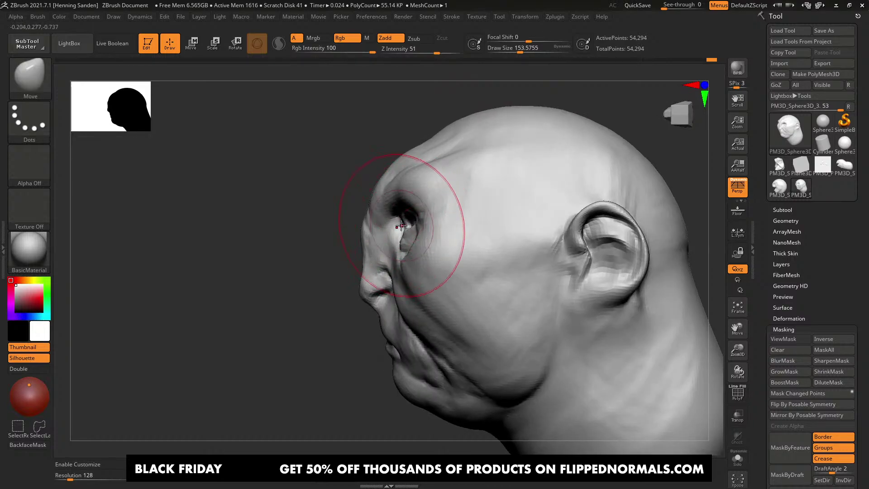
Step: Adjust the profile of the nose bridge with the Move brush at a draw size of about 65
key(s)
drag(393, 230, 378, 232)
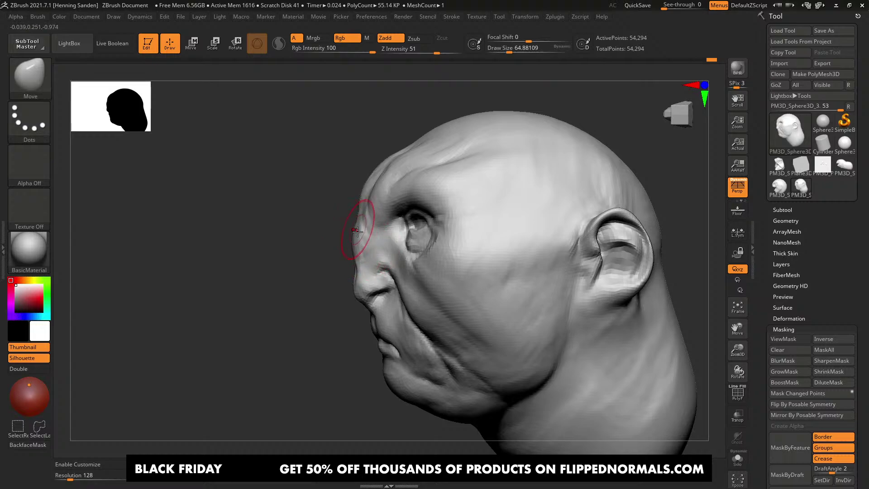
right_drag(358, 231, 444, 239)
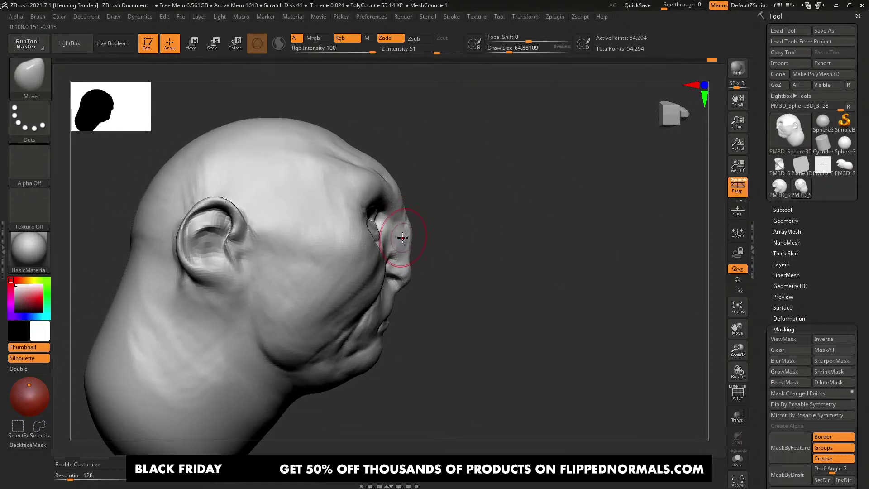
key(bracketright)
drag(402, 237, 405, 235)
ctrl+right_drag(402, 215, 318, 227)
ctrl+right_drag(318, 228, 362, 256)
Step: Reshape the back of the jaw below the ear with the Move brush at a draw size of about 251
right_drag(480, 256, 426, 276)
key(bracketright)
key(bracketright)
key(bracketright)
key(bracketright)
key(bracketright)
key(bracketright)
drag(500, 292, 483, 289)
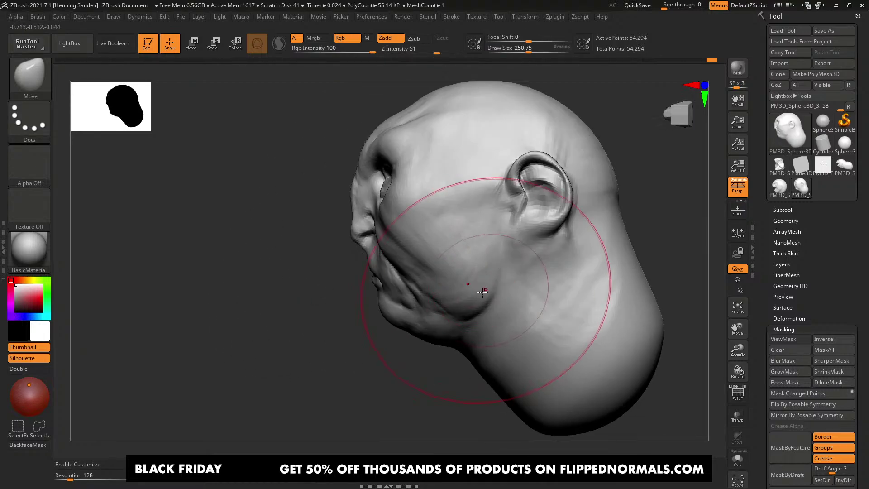
right_drag(441, 290, 472, 295)
drag(465, 294, 449, 294)
Step: Try to pull the chin forward and down with the Move brush
mouse_move(449, 294)
right_down()
mouse_move(494, 291)
mouse_move(354, 308)
mouse_move(372, 315)
right_up()
drag(372, 312, 360, 322)
key(ctrl+z)
Step: Adjust the jaw corner and the area around the ear with the Move brush at a draw size of about 172
right_drag(403, 317, 410, 329)
mouse_move(476, 322)
right_down()
mouse_move(448, 312)
mouse_move(548, 217)
mouse_move(489, 264)
right_up()
key(bracketleft)
drag(488, 250, 488, 240)
mouse_move(488, 239)
right_down()
mouse_move(527, 252)
mouse_move(536, 245)
mouse_move(511, 274)
right_up()
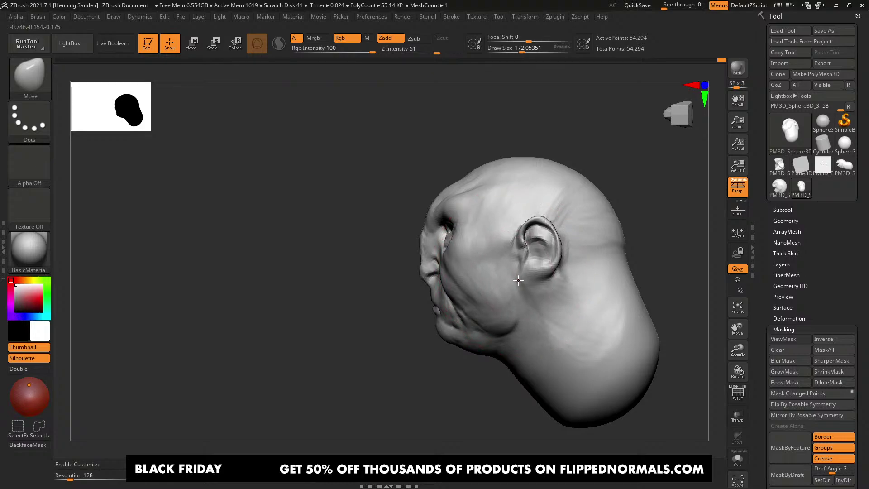
key(s)
drag(521, 323, 508, 314)
Step: Carve the jawline crease from below the ear toward the chin with the DamStandard brush at a draw size of about 62
key(b)
key(d)
key(s)
mouse_move(508, 313)
right_down()
mouse_move(517, 284)
mouse_move(521, 297)
mouse_move(521, 252)
right_up()
right_drag(510, 347, 523, 252)
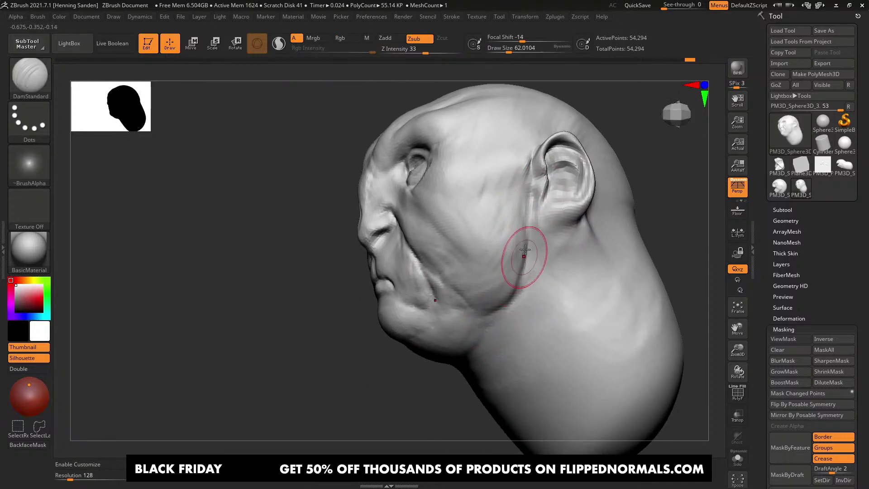
mouse_move(500, 336)
right_down()
mouse_move(500, 310)
mouse_move(470, 271)
right_up()
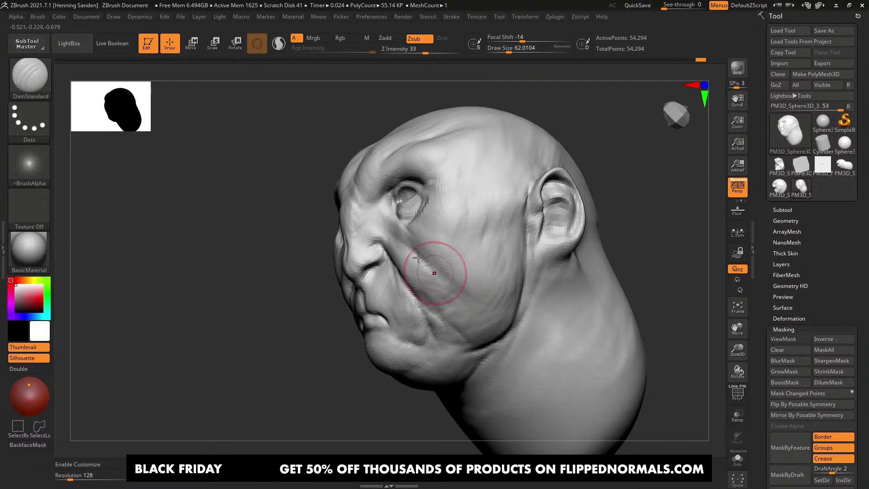
mouse_move(453, 272)
right_down()
mouse_move(472, 240)
mouse_move(453, 197)
right_up()
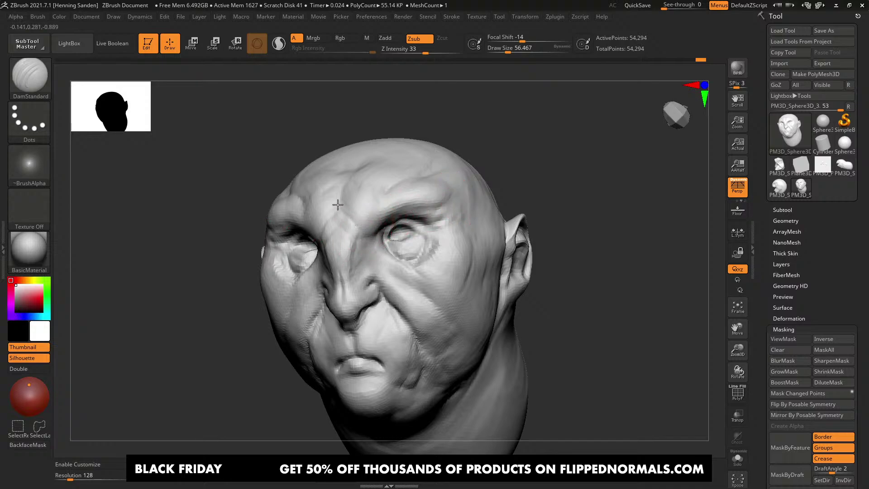
right_drag(357, 247, 534, 285)
right_drag(534, 285, 493, 272)
Step: Pull the lower cheeks into shape with the Move brush at a draw size of about 158
key(b)
key(m)
key(v)
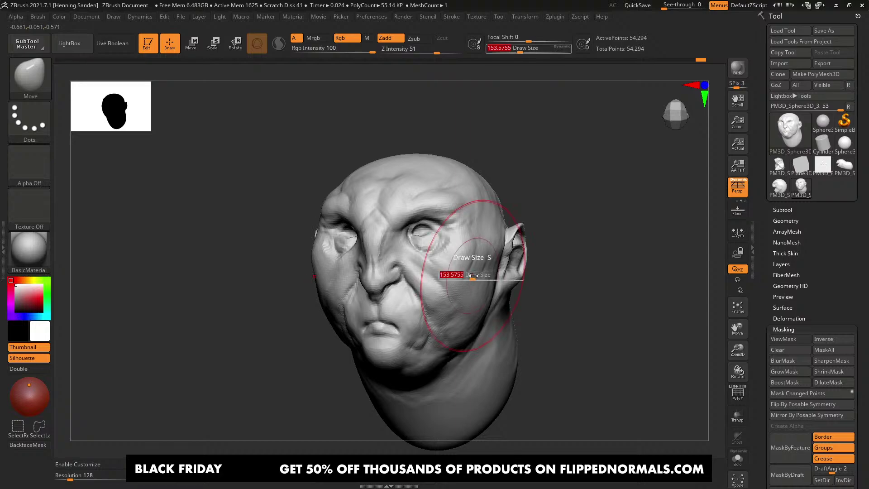
drag(474, 276, 480, 275)
drag(480, 275, 464, 286)
key(ctrl+z)
key(s)
drag(466, 290, 458, 297)
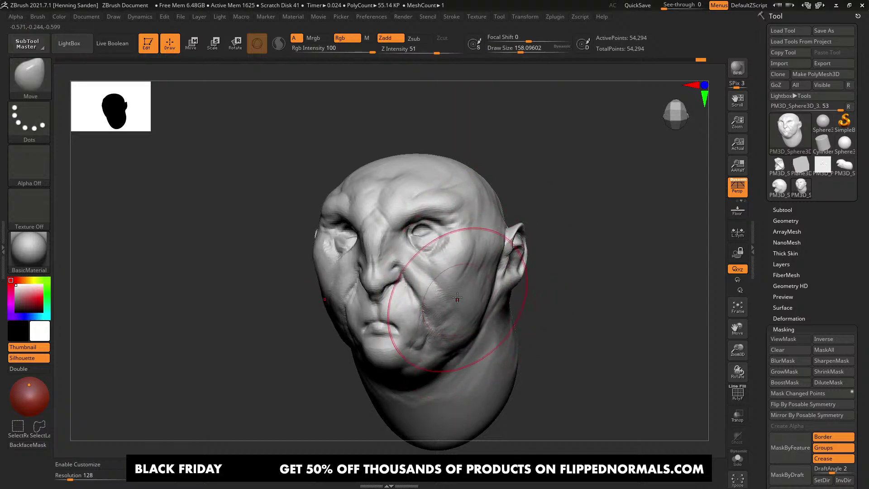
right_drag(457, 297, 450, 306)
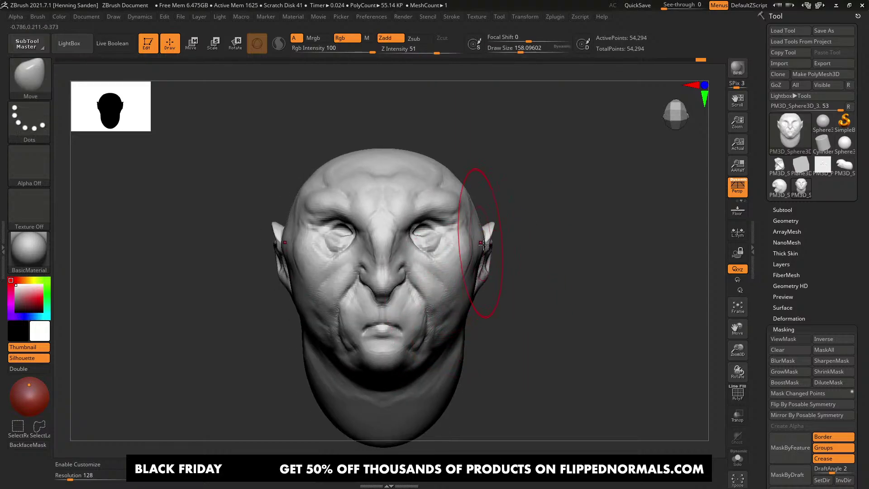
Step: Reposition the ears and the area in front of them with a smaller Move brush
mouse_move(484, 245)
right_down()
mouse_move(475, 240)
mouse_move(479, 254)
right_up()
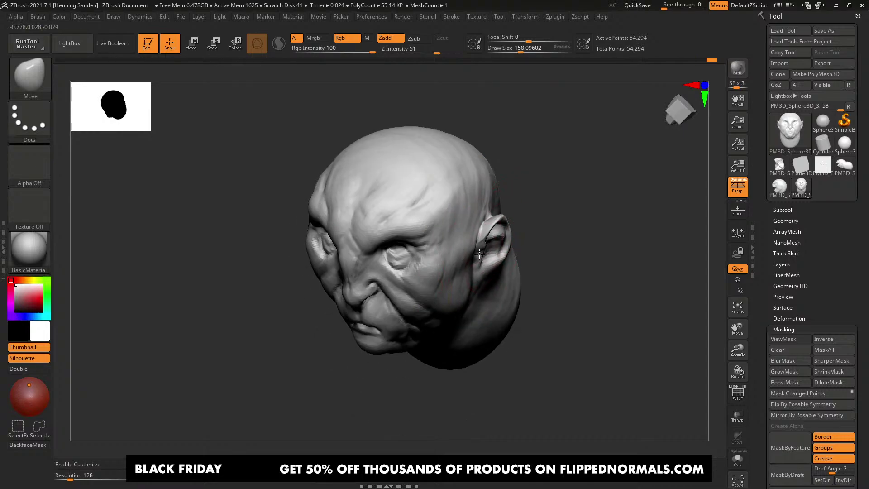
key(bracketleft)
right_drag(469, 305, 464, 280)
mouse_move(487, 249)
right_down()
mouse_move(430, 253)
mouse_move(469, 249)
mouse_move(466, 237)
right_up()
drag(477, 233, 480, 227)
Step: Build up the back of the skull above the neck with the ClayBuildup brush at draw sizes of about 120 and 112
key(b)
key(c)
key(b)
right_drag(537, 304, 593, 224)
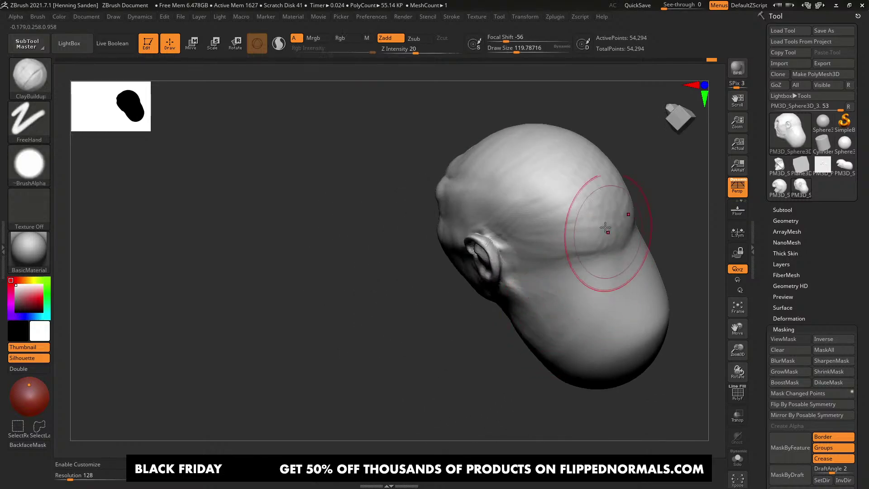
drag(626, 236, 607, 221)
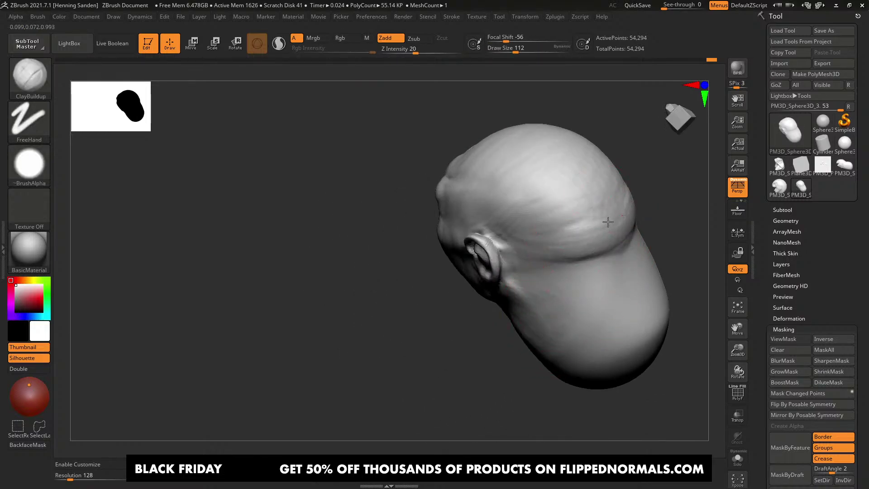
mouse_move(599, 258)
mouse_down()
mouse_move(612, 342)
mouse_move(597, 276)
mouse_move(604, 280)
mouse_up()
key(bracketright)
Step: Build up the side of the neck below the jaw with a smaller ClayBuildup brush
right_drag(619, 348, 679, 313)
right_drag(551, 347, 466, 272)
key(bracketleft)
key(bracketleft)
key(bracketleft)
key(s)
drag(463, 283, 467, 284)
mouse_move(471, 326)
mouse_down()
mouse_move(460, 270)
mouse_move(475, 317)
mouse_move(473, 290)
mouse_up()
Step: Add neck muscles running down from behind the ears with the ClayBuildup brush at a draw size of about 108
right_drag(491, 277, 509, 270)
key(bracketright)
drag(524, 229, 489, 395)
key(ctrl+z)
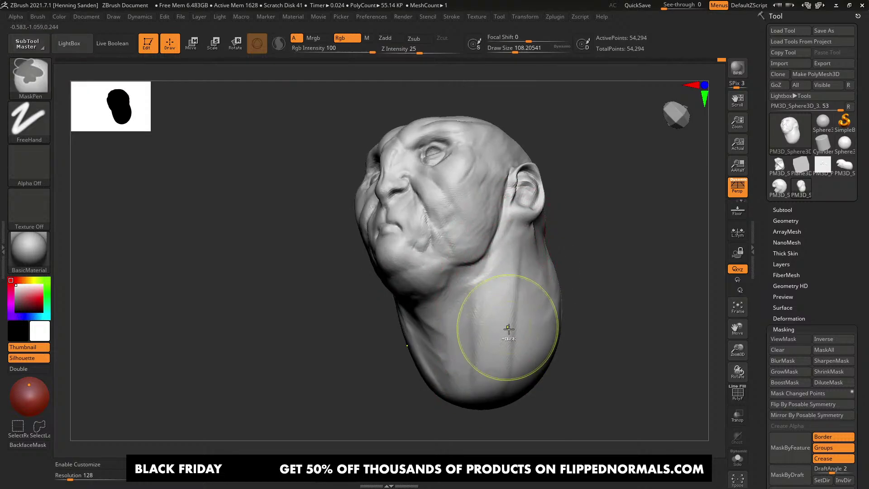
mouse_move(520, 258)
mouse_down()
mouse_move(514, 355)
mouse_move(485, 333)
mouse_up()
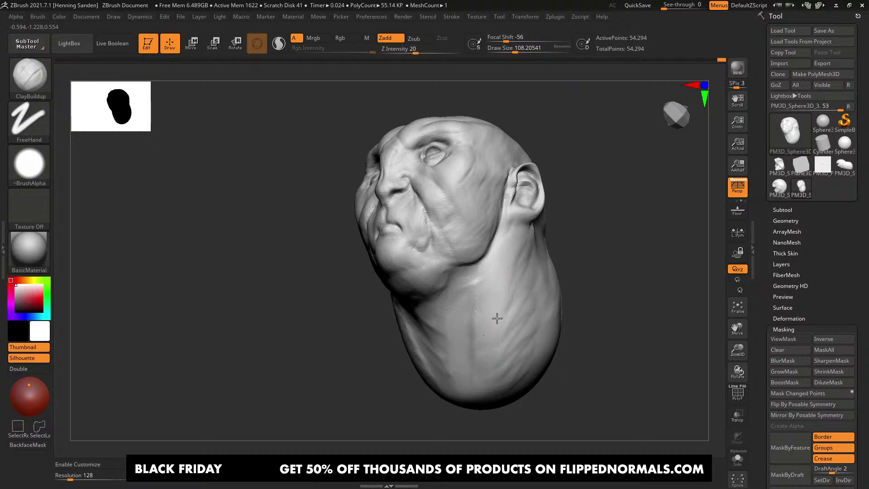
mouse_move(497, 318)
right_down()
mouse_move(481, 330)
mouse_move(476, 290)
right_up()
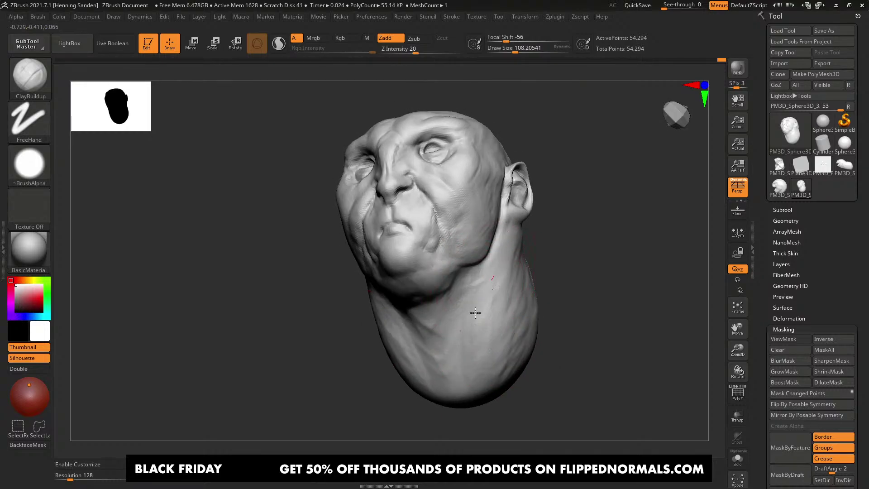
mouse_move(429, 334)
right_down()
mouse_move(439, 279)
mouse_move(458, 286)
right_up()
mouse_move(507, 250)
right_down()
mouse_move(488, 243)
mouse_move(470, 287)
mouse_move(470, 309)
mouse_move(485, 290)
right_up()
Step: Build up the nostril wings and the adjoining smile folds with the ClayBuildup brush at a draw size of about 49
key(bracketleft)
right_drag(437, 305, 430, 267)
ctrl+right_drag(430, 267, 448, 280)
key([)
drag(447, 280, 389, 243)
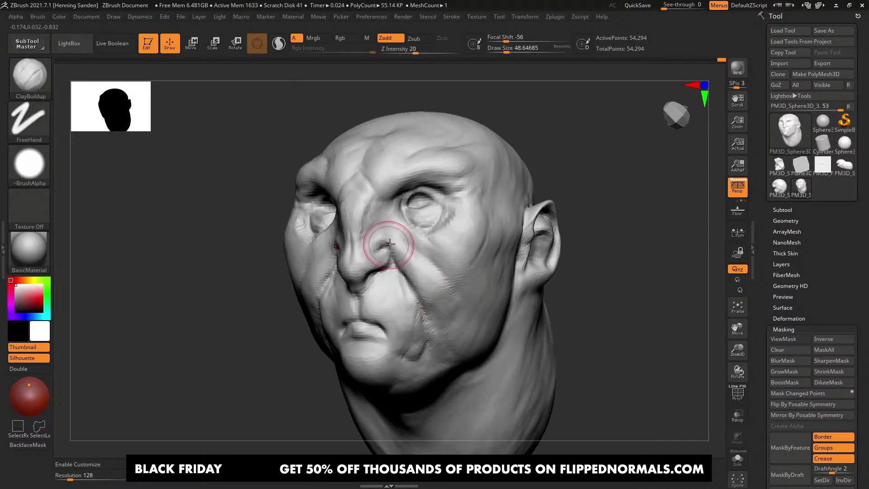
key(])
mouse_move(447, 307)
right_down()
mouse_move(427, 291)
mouse_move(436, 307)
mouse_move(427, 266)
right_up()
drag(427, 266, 421, 246)
alt+right_drag(420, 245, 449, 265)
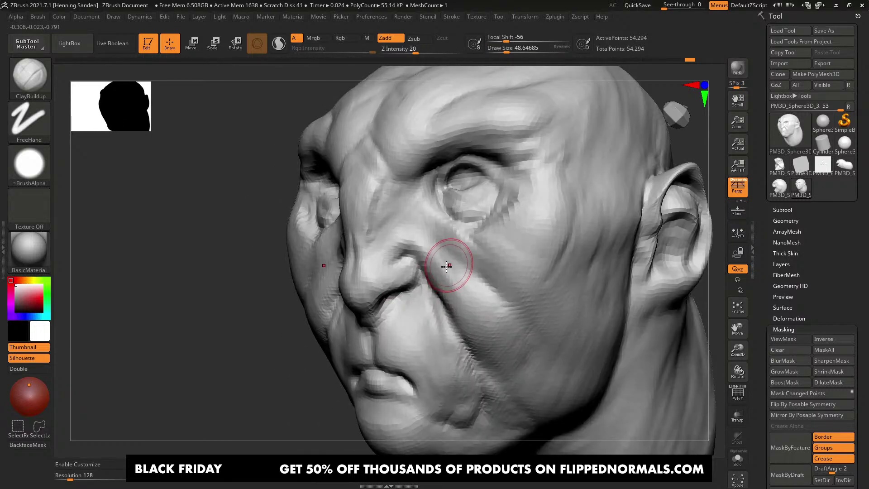
Step: Carve creases beside the nostrils and across the cheeks below the eye bags with the DamStandard brush at a draw size of about 54
key(b)
key(d)
key(s)
mouse_move(429, 248)
mouse_down()
mouse_move(389, 248)
mouse_move(501, 307)
mouse_up()
key(ctrl+z)
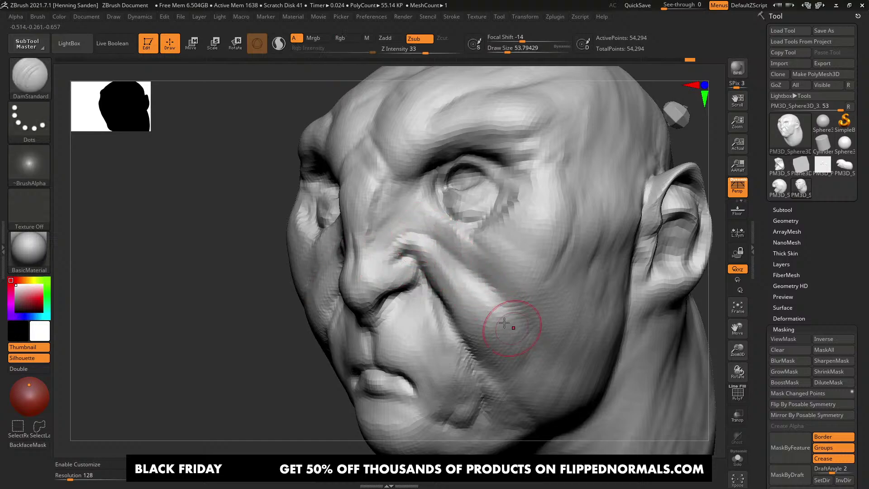
mouse_move(504, 322)
right_down()
mouse_move(504, 287)
mouse_move(422, 271)
mouse_move(413, 229)
mouse_move(420, 252)
mouse_move(393, 227)
right_up()
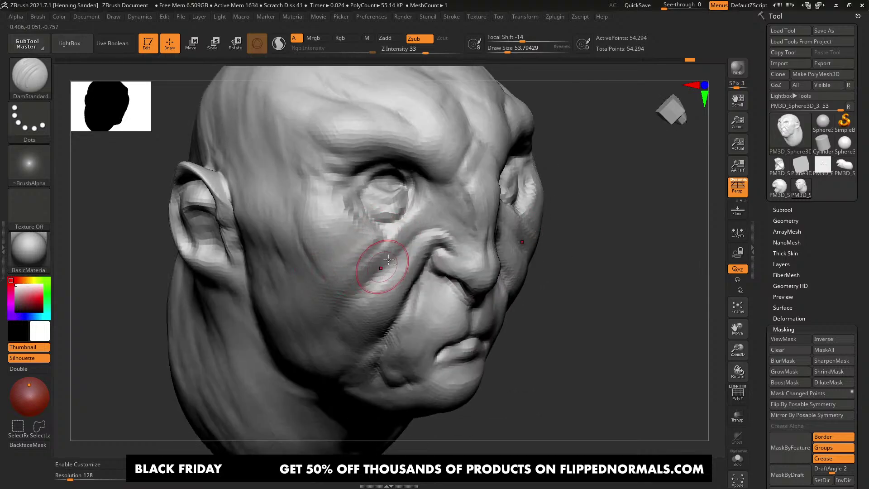
right_drag(389, 259, 404, 253)
mouse_move(508, 242)
alt+right_down()
mouse_move(491, 256)
mouse_move(496, 242)
mouse_move(502, 255)
mouse_move(485, 241)
mouse_move(477, 267)
mouse_move(469, 246)
mouse_move(469, 275)
mouse_move(460, 252)
alt+right_up()
Step: Build up the cheekbone and outer brow around the eye with the ClayBuildup brush at a draw size of about 41
key(b)
key(c)
key(b)
mouse_move(460, 253)
ctrl+right_down()
mouse_move(466, 281)
mouse_move(464, 266)
ctrl+right_up()
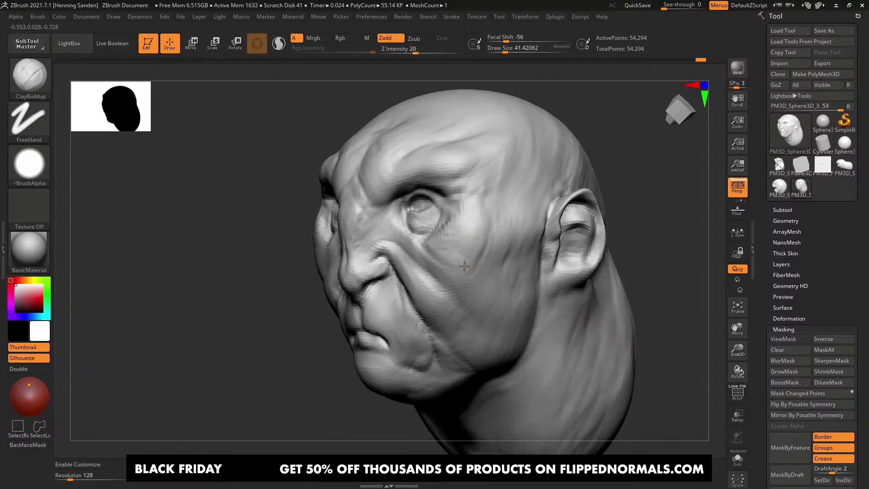
drag(473, 243, 473, 214)
right_drag(445, 192, 463, 184)
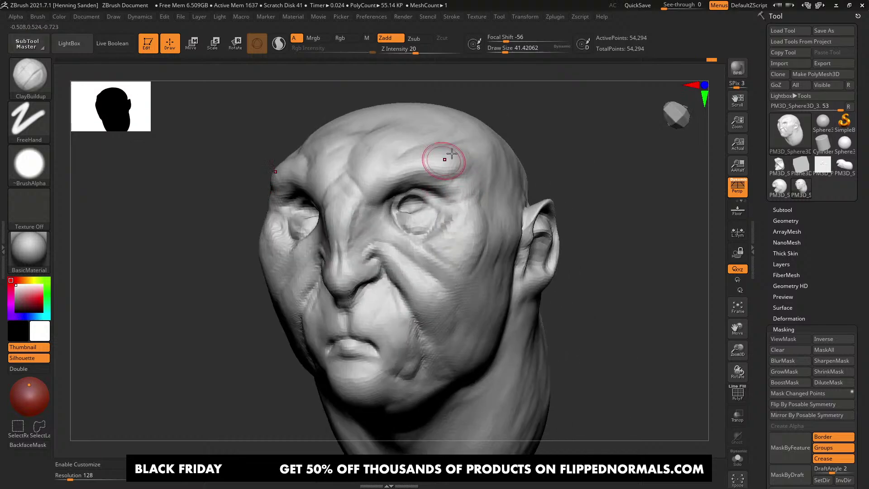
Step: Build up the brow ridge above the eye with the ClayBuildup brush at a draw size of about 74
key(])
mouse_move(452, 154)
mouse_down()
mouse_move(462, 172)
mouse_move(437, 172)
mouse_up()
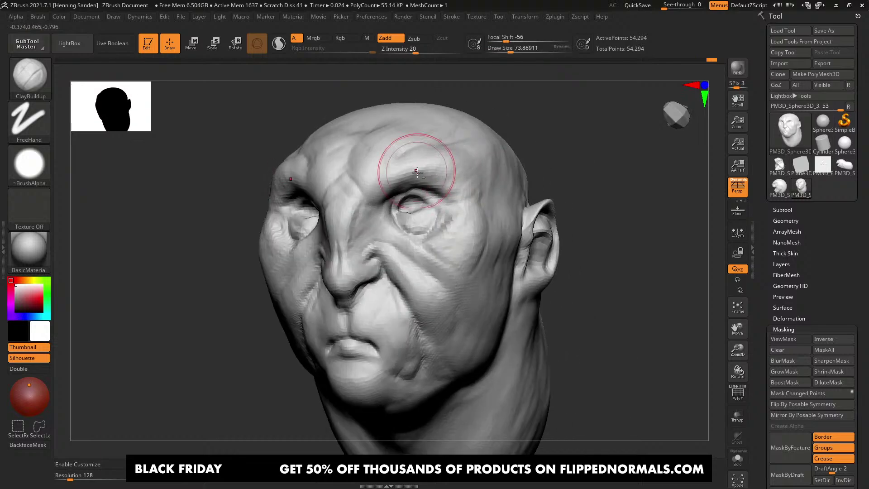
mouse_move(416, 171)
right_down()
mouse_move(471, 213)
mouse_move(408, 198)
mouse_move(385, 225)
right_up()
key([)
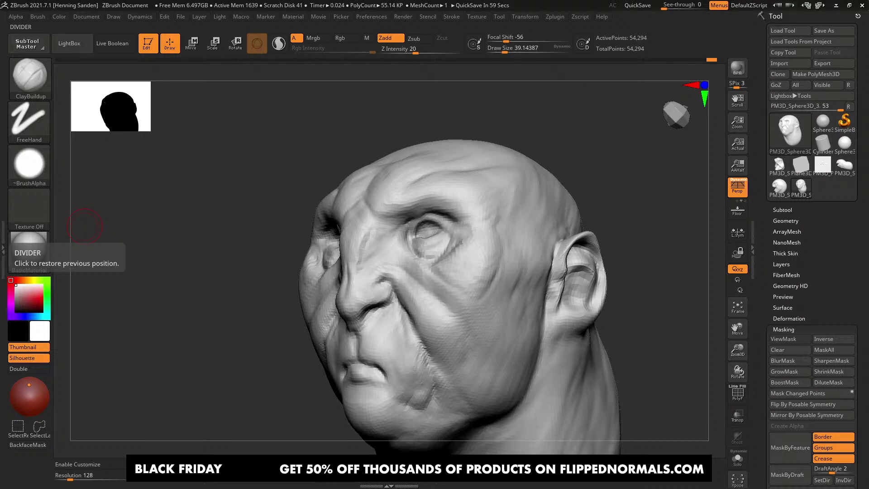
right_drag(431, 248, 386, 238)
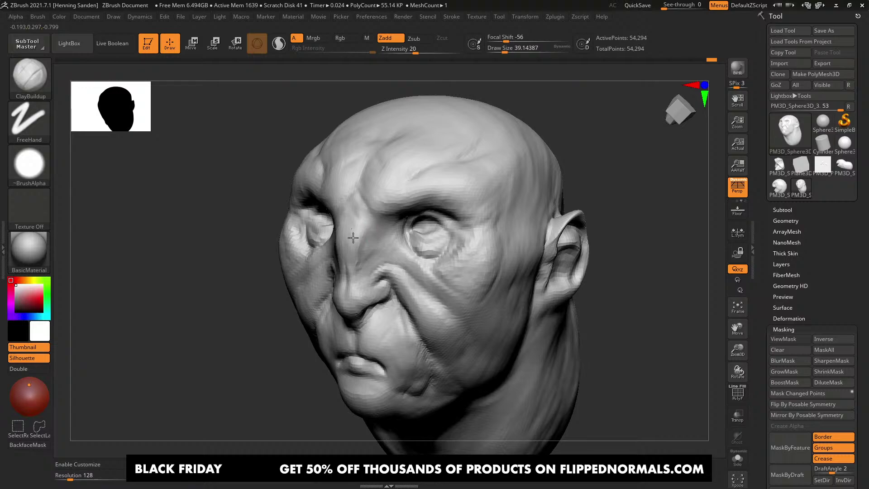
right_drag(352, 255, 375, 257)
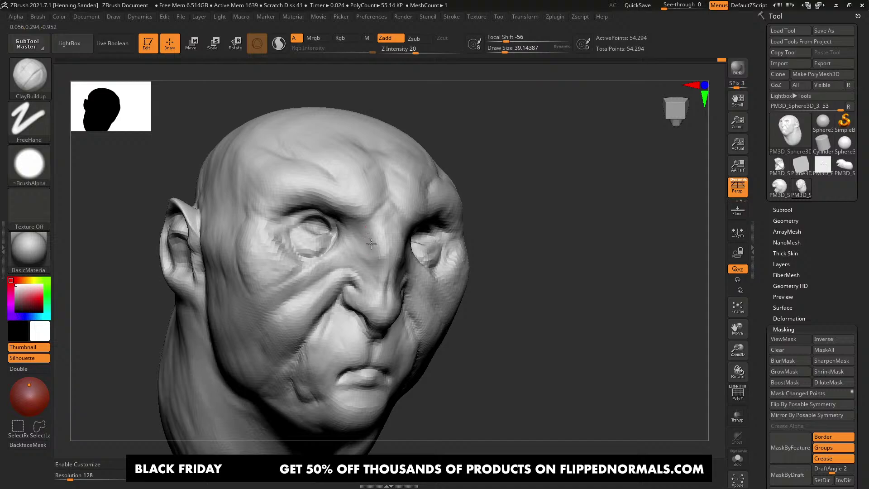
Step: Add volume to the eyeballs and lower eyelids with the ClayBuildup brush at a draw size of about 29, undoing the last stroke
key(])
right_drag(384, 253, 340, 244)
key([)
key([)
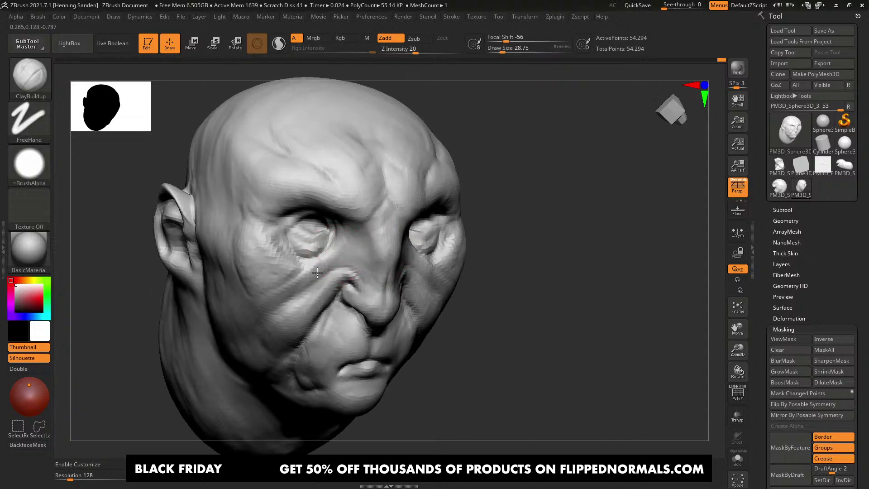
right_drag(295, 269, 275, 284)
key(])
key(ctrl+z)
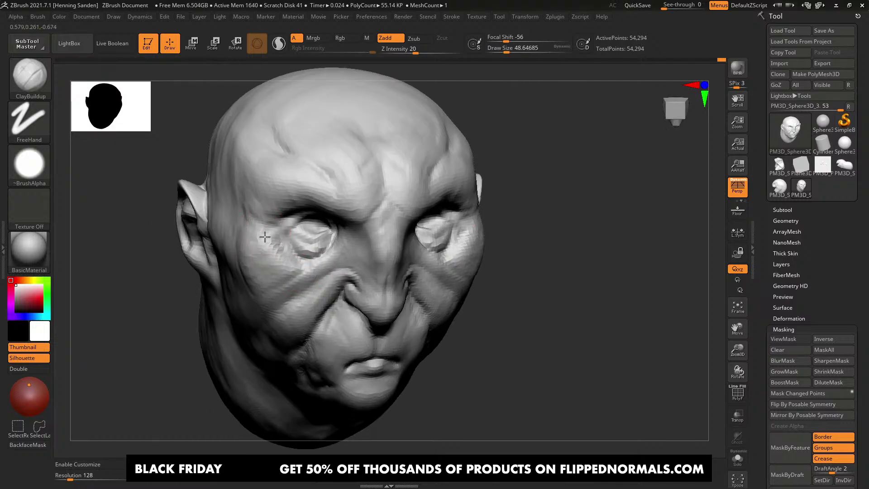
Step: Refine the outer eye corners and brow ends with the ClayBuildup brush at a draw size of about 31
alt+right_drag(265, 222, 270, 255)
key([)
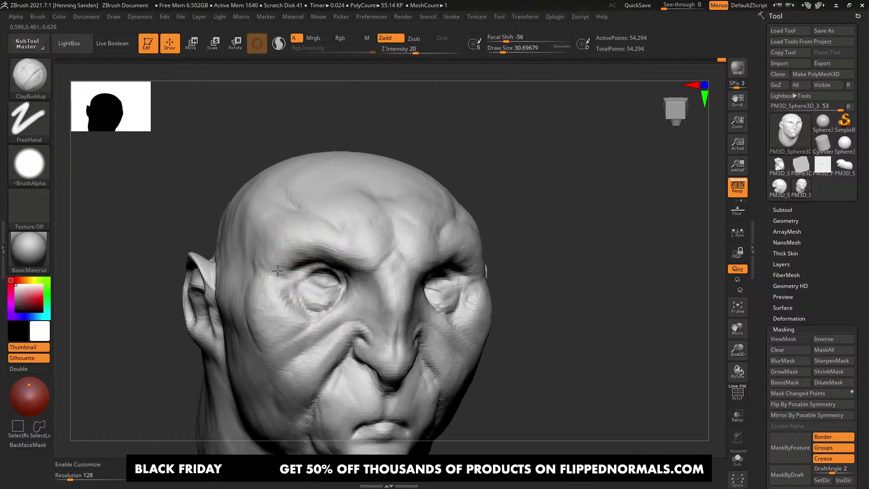
right_drag(387, 254, 346, 250)
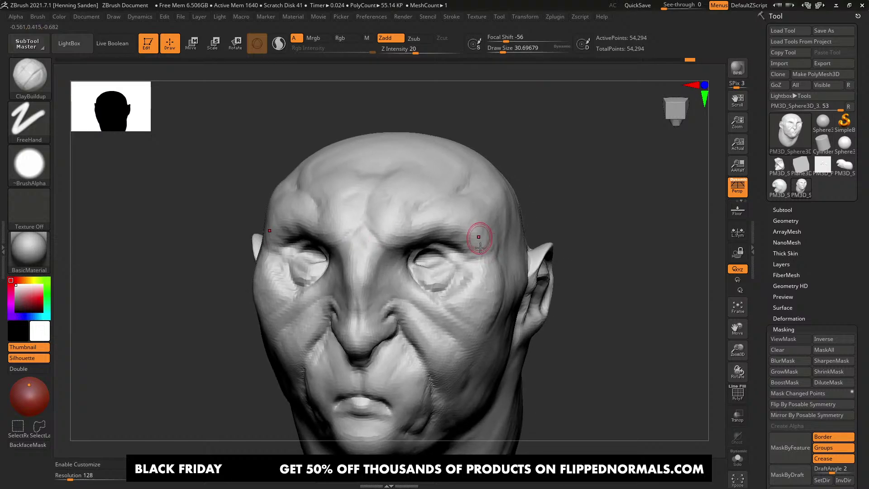
mouse_move(480, 237)
ctrl+right_down()
mouse_move(481, 250)
mouse_move(454, 252)
mouse_move(475, 255)
mouse_move(492, 233)
ctrl+right_up()
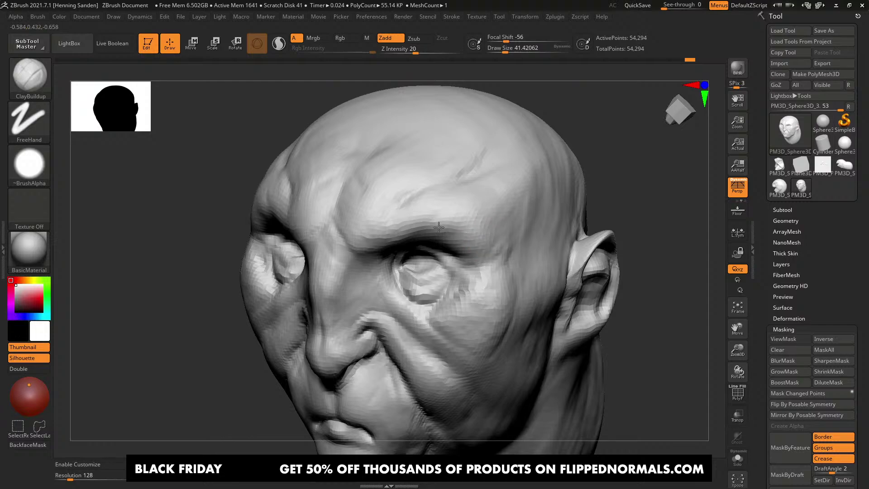
Step: Fill out the outer brow and temple with the ClayBuildup brush at draw sizes of about 54 and 77
key(bracketright)
mouse_move(436, 221)
right_down()
mouse_move(464, 221)
mouse_move(464, 207)
right_up()
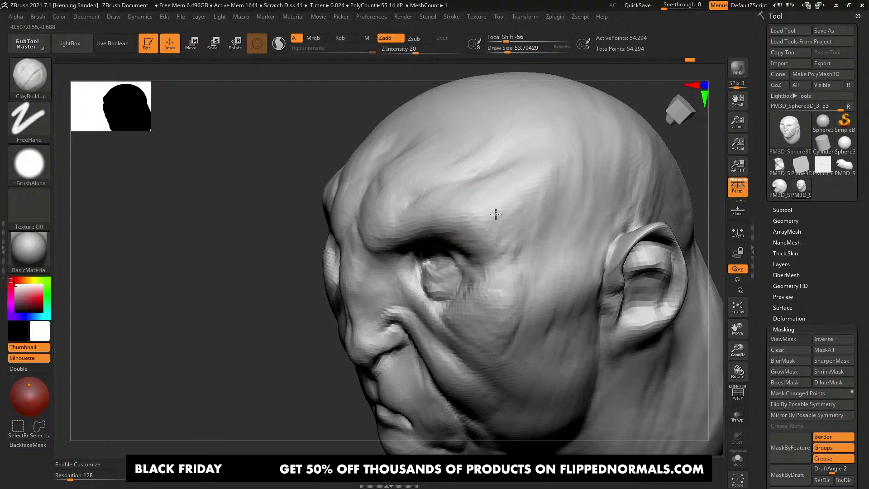
key(bracketright)
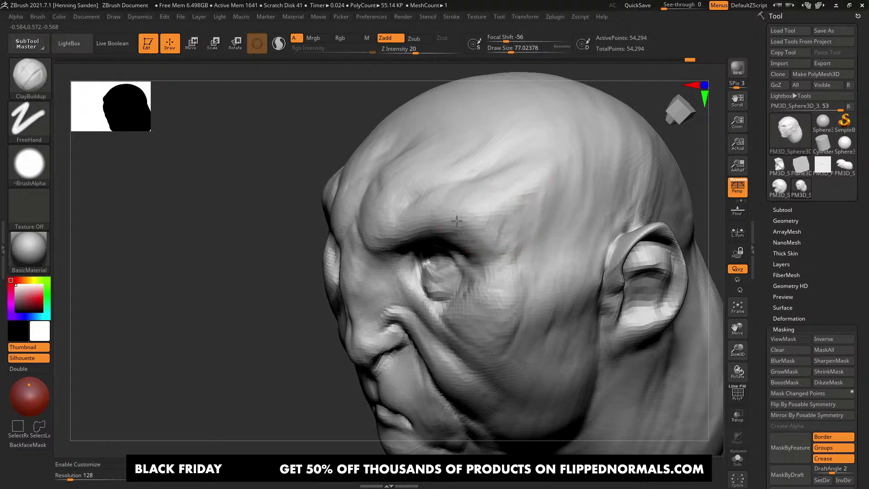
mouse_move(505, 197)
right_down()
mouse_move(475, 248)
mouse_move(465, 205)
mouse_move(512, 210)
mouse_move(475, 222)
right_up()
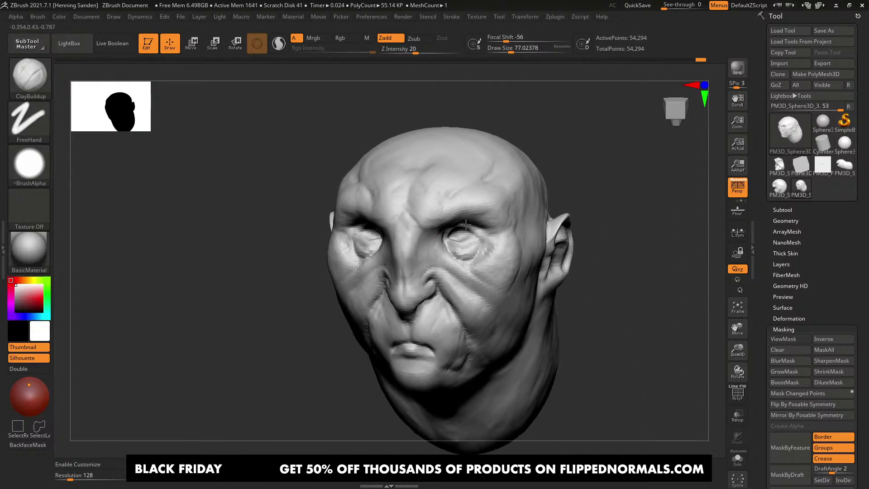
Step: Adjust the shape of the cheeks and lower face with an enlarged Move brush
mouse_move(362, 236)
ctrl+right_down()
mouse_move(356, 279)
mouse_move(344, 262)
mouse_move(364, 274)
ctrl+right_up()
key(b)
key(m)
key(v)
key(bracketright)
key(bracketright)
key(bracketright)
mouse_move(347, 281)
mouse_down()
mouse_move(355, 273)
mouse_move(358, 306)
mouse_up()
mouse_move(380, 321)
ctrl+right_down()
mouse_move(394, 281)
mouse_move(463, 257)
mouse_move(428, 270)
ctrl+right_up()
key(s)
drag(455, 299, 455, 296)
mouse_move(456, 294)
right_down()
mouse_move(425, 293)
mouse_move(478, 318)
mouse_move(461, 315)
mouse_move(494, 312)
right_up()
Step: Carve creases from beside the nostrils down the upper lip with the DamStandard brush at a draw size of about 44
ctrl+right_drag(410, 301, 411, 324)
key(b)
key(d)
key(s)
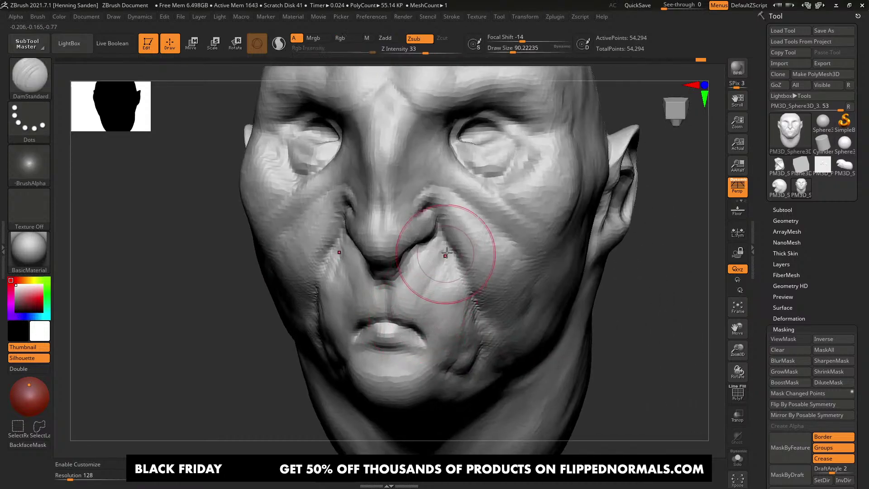
ctrl+right_drag(444, 247, 441, 260)
key(bracketleft)
key(bracketleft)
drag(441, 244, 425, 309)
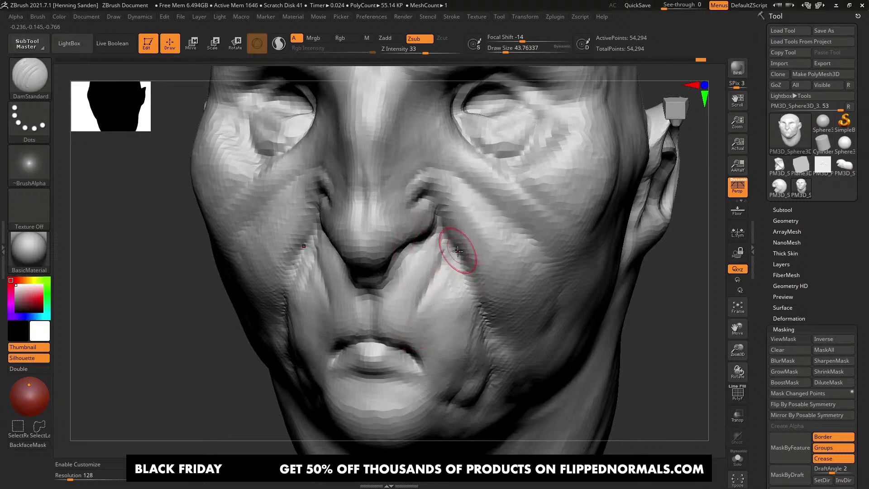
drag(448, 254, 433, 329)
right_drag(431, 336, 454, 299)
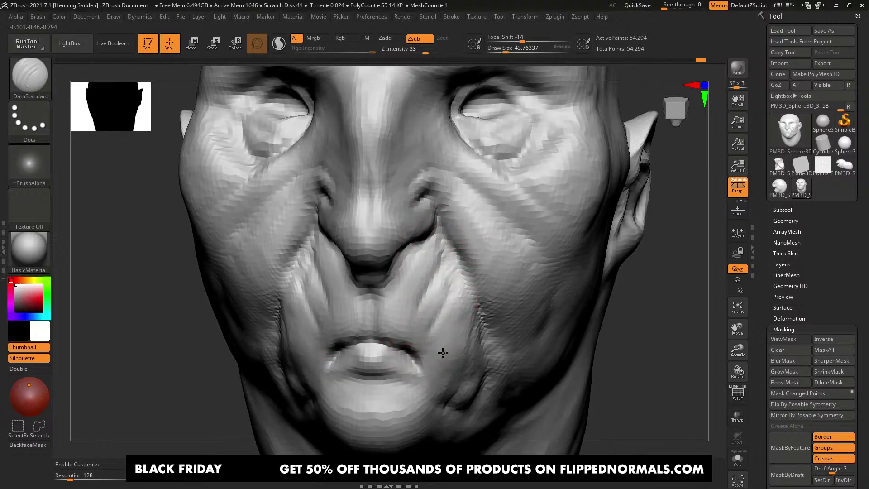
Step: Carve wrinkles radiating from the mouth corners with the DamStandard brush at a draw size of about 44
right_drag(413, 348, 337, 349)
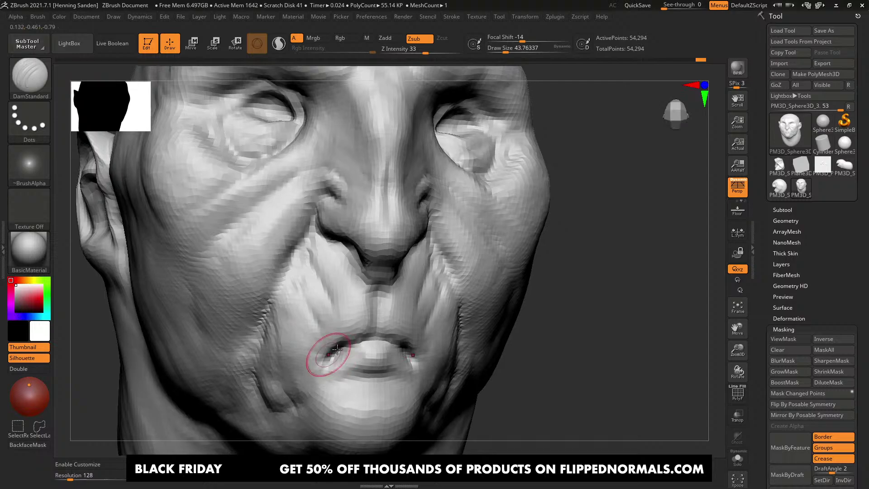
drag(337, 350, 308, 375)
right_drag(313, 374, 302, 371)
mouse_move(327, 361)
mouse_down()
mouse_move(316, 375)
mouse_move(297, 372)
mouse_up()
right_drag(330, 352, 340, 349)
mouse_move(339, 348)
mouse_down()
mouse_move(316, 347)
mouse_move(295, 320)
mouse_up()
right_drag(317, 340, 331, 340)
drag(347, 343, 325, 331)
ctrl+right_drag(336, 335, 358, 317)
mouse_move(358, 316)
shift+right_down()
mouse_move(353, 335)
mouse_move(372, 343)
shift+right_up()
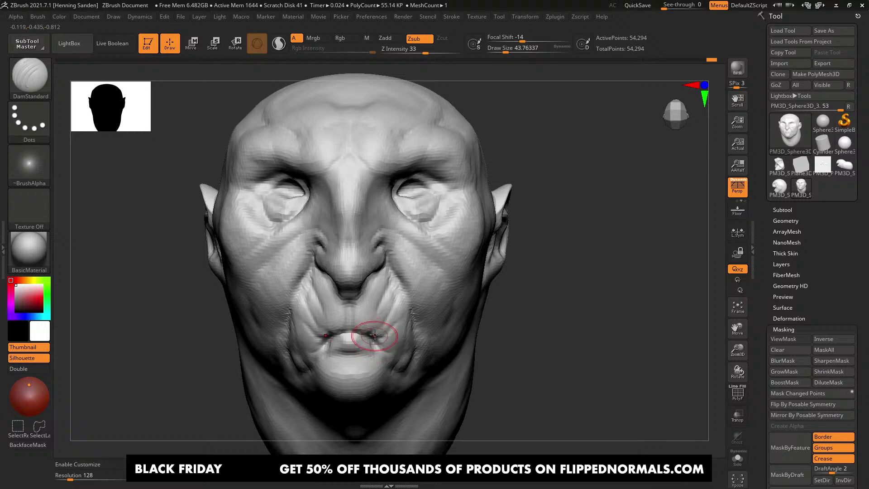
mouse_move(422, 256)
right_down()
mouse_move(413, 266)
mouse_move(416, 252)
right_up()
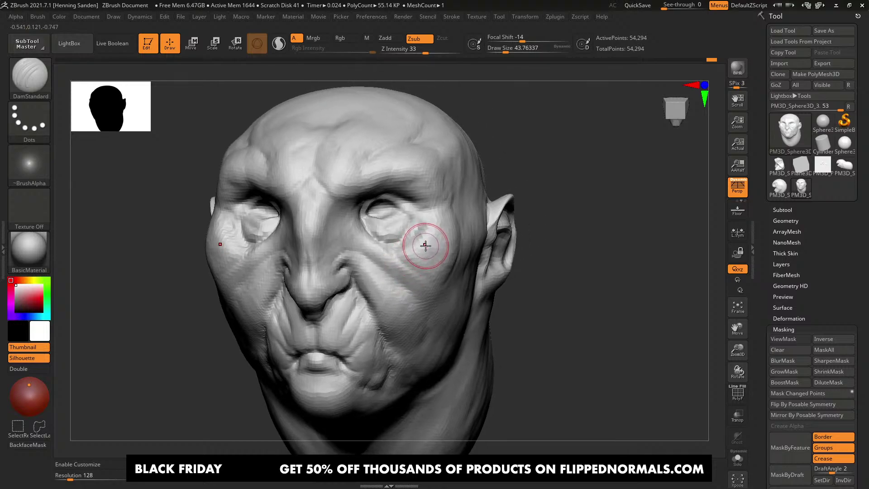
right_drag(425, 247, 394, 181)
Step: Switch to the Firefox window with the Introduction to Sculpting page, close its enlarged preview image and reposition the window
key(alt+Tab)
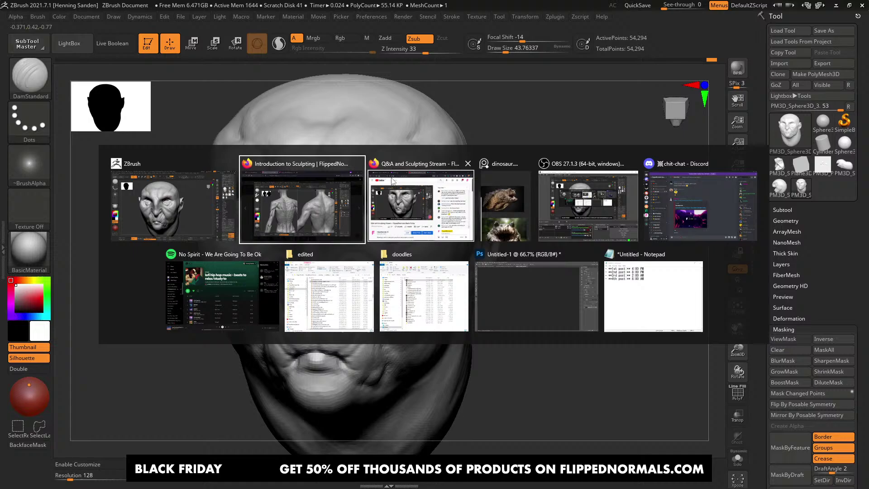
click(419, 202)
key(alt+Tab)
click(381, 204)
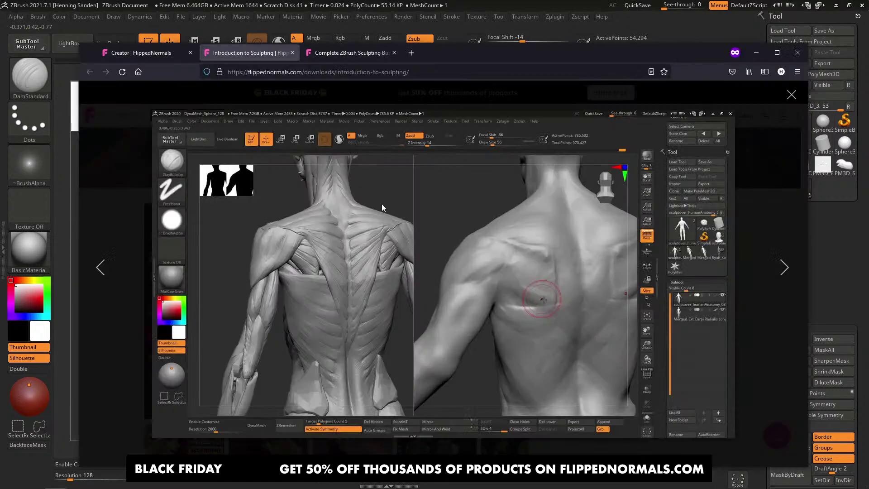
key(Escape)
drag(529, 54, 535, 39)
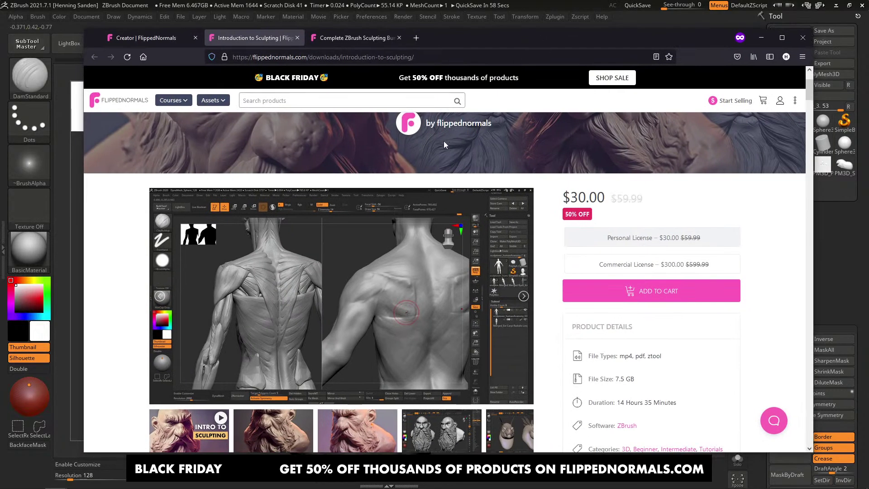
Step: Open the Introduction to Maya product page from the FlippedNormals creator store in a new tab
click(163, 40)
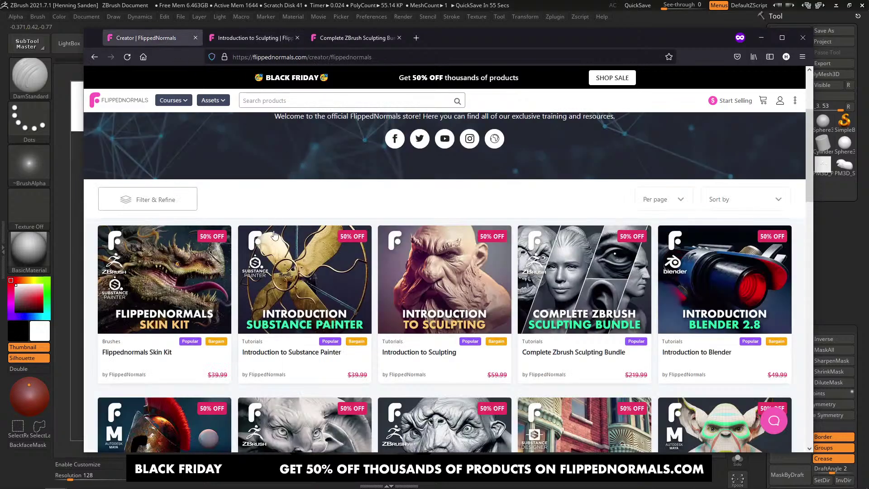
scroll(275, 235, down, 3)
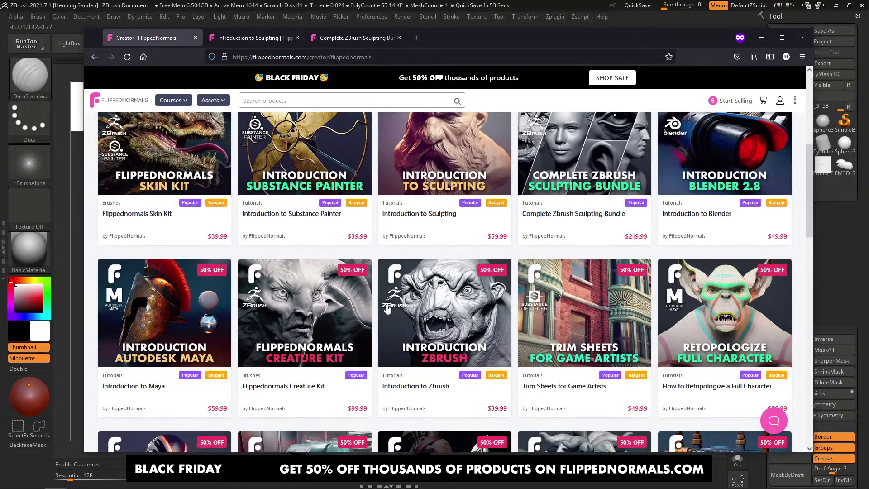
middle_click(206, 302)
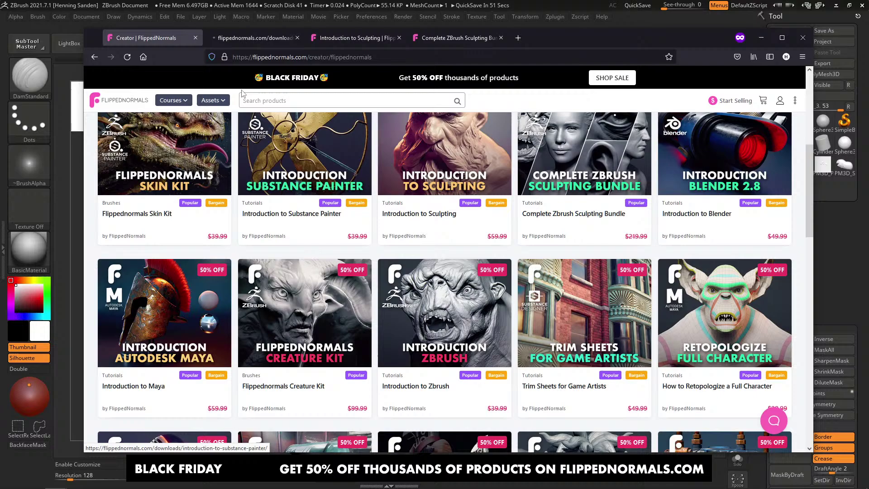
click(261, 39)
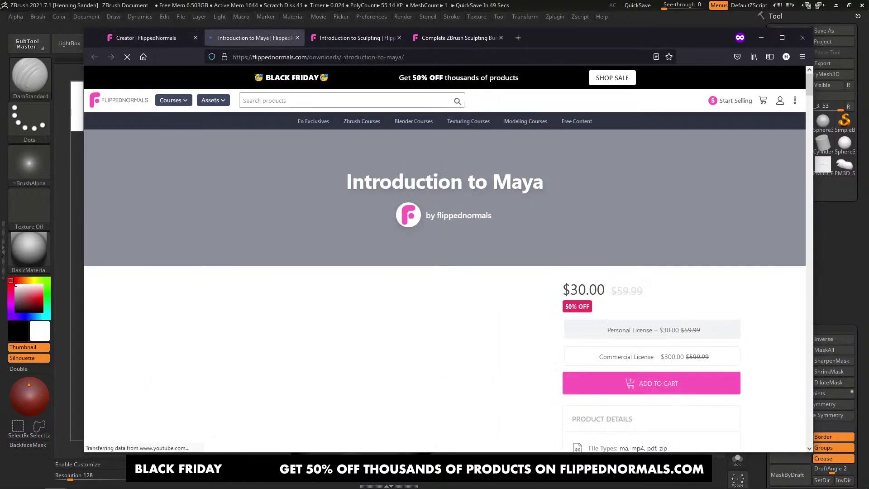
Step: Examine the Introduction to Maya page's description, skill level, contents, chapter list and price
triple_click(394, 177)
click(559, 177)
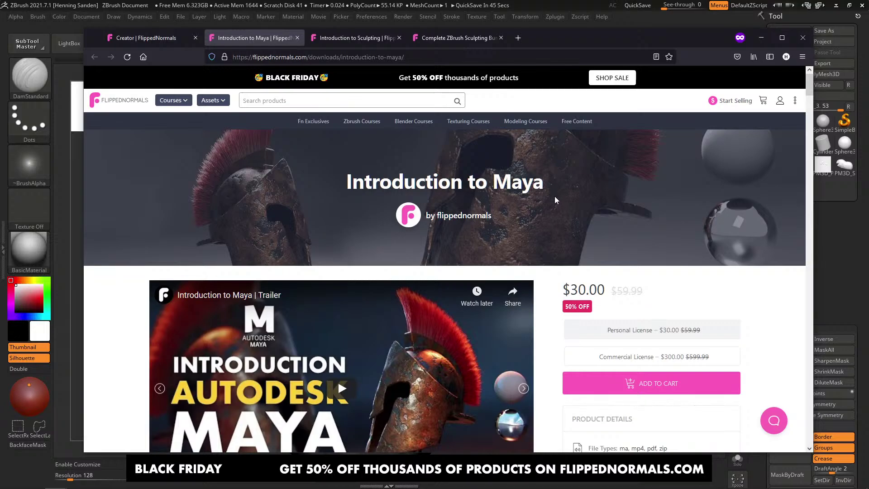
scroll(553, 197, down, 4)
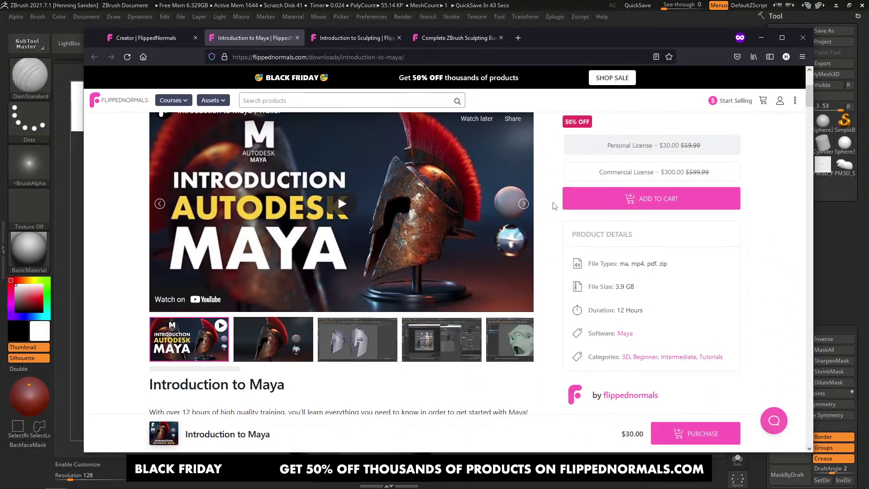
scroll(554, 206, up, 2)
scroll(552, 202, up, 2)
scroll(553, 202, down, 7)
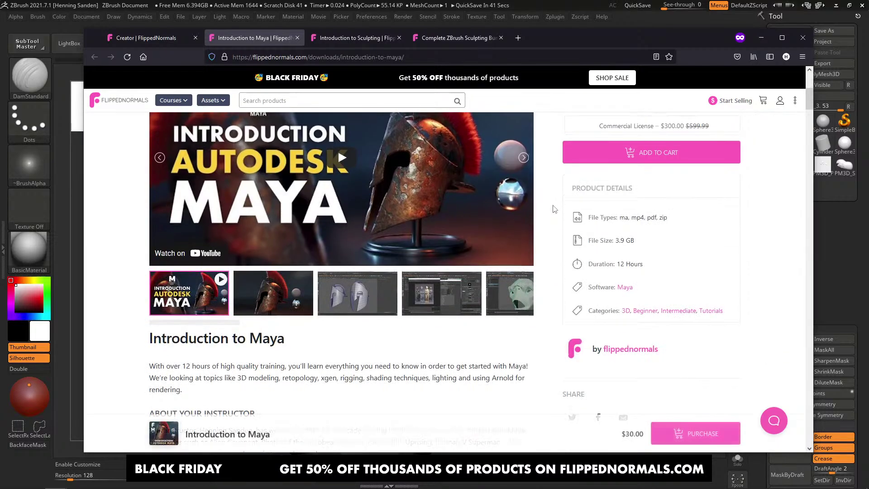
scroll(278, 251, up, 3)
scroll(319, 282, down, 10)
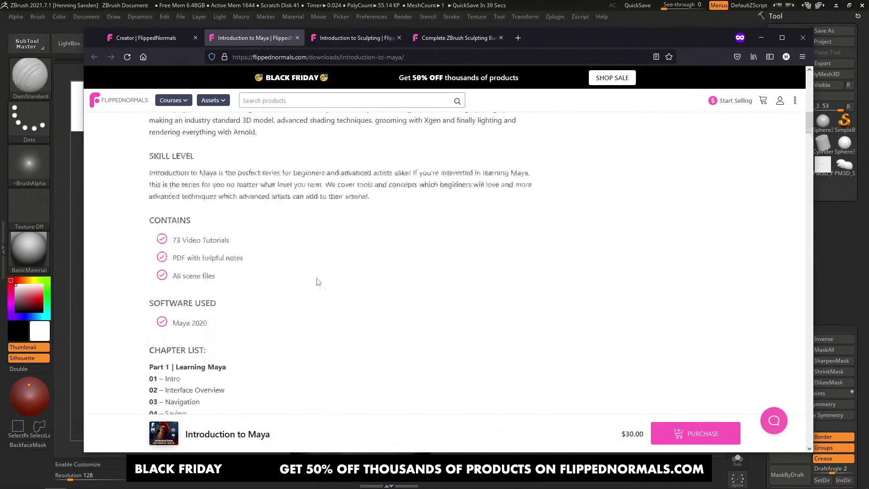
drag(138, 175, 256, 376)
click(265, 355)
scroll(299, 309, up, 15)
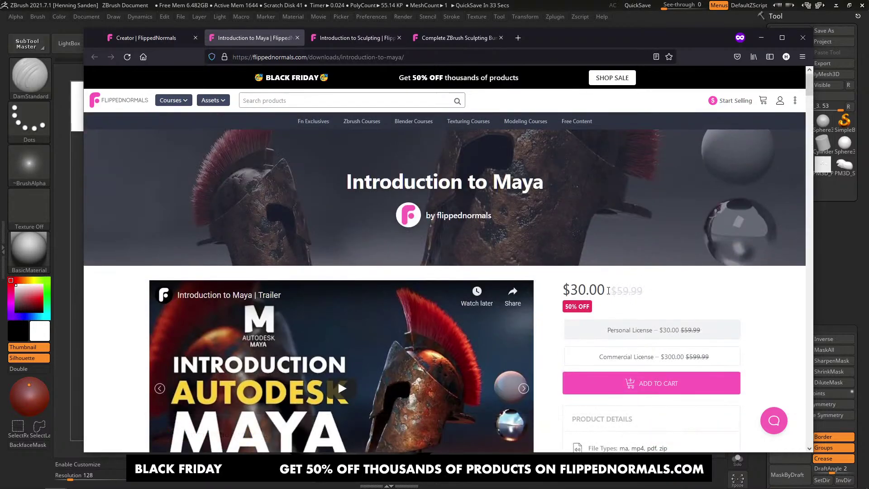
drag(609, 290, 568, 291)
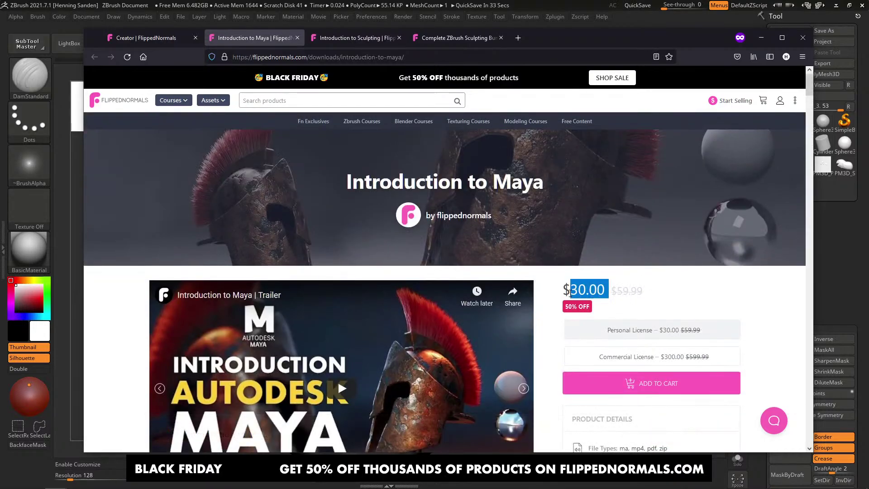
click(567, 293)
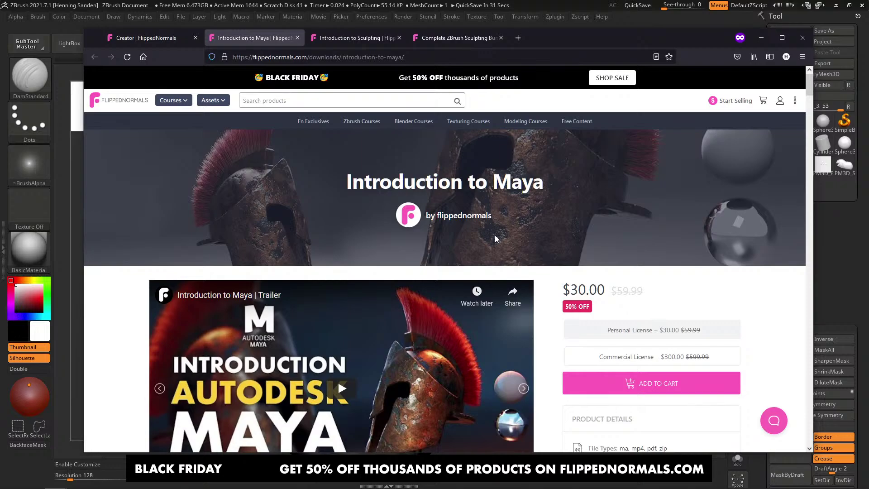
Step: Select the web address of the Introduction to Maya page
click(428, 62)
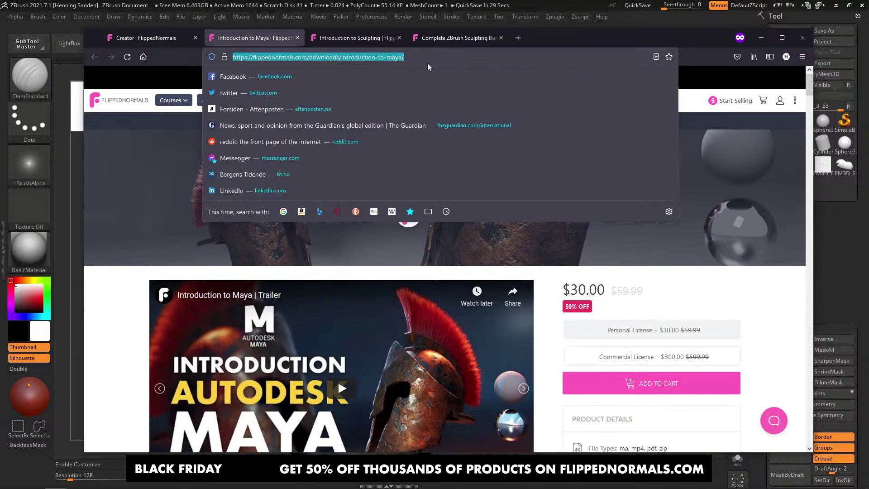
Step: Switch back to ZBrush and carve a crease beside the upper nose bridge with the DamStandard brush
key(alt+Tab)
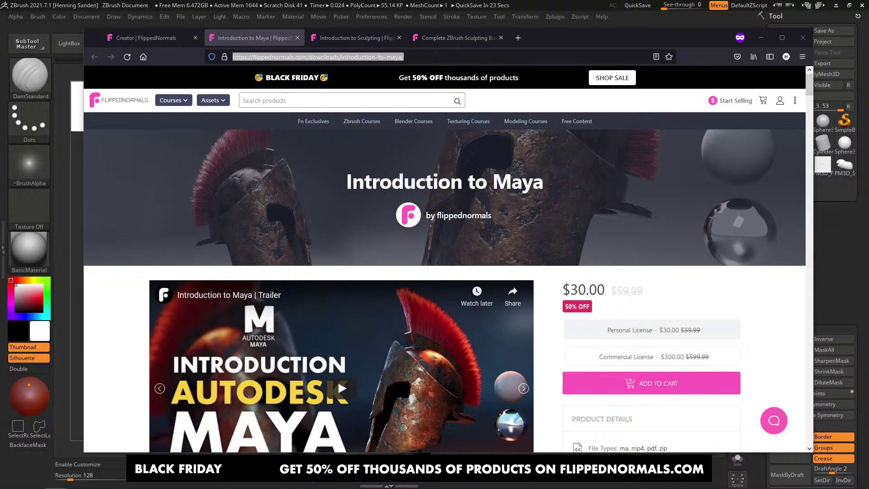
click(77, 322)
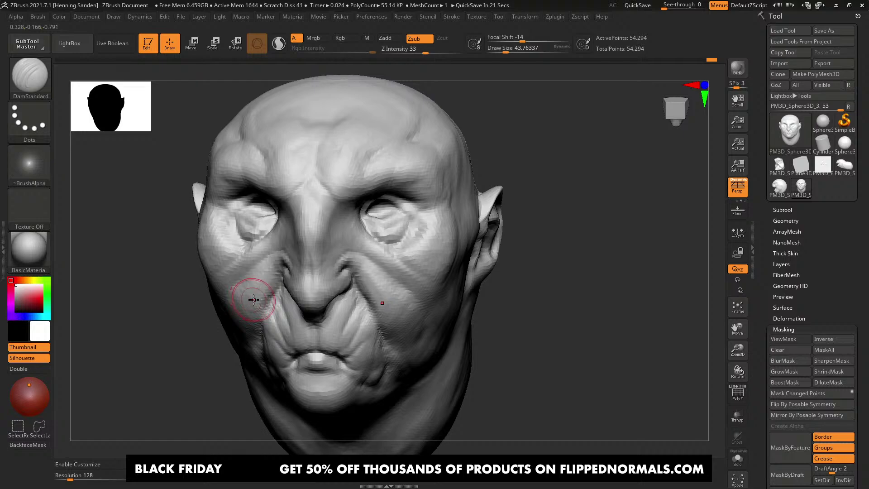
mouse_move(389, 250)
alt+right_down()
mouse_move(392, 219)
mouse_move(371, 184)
mouse_move(355, 258)
alt+right_up()
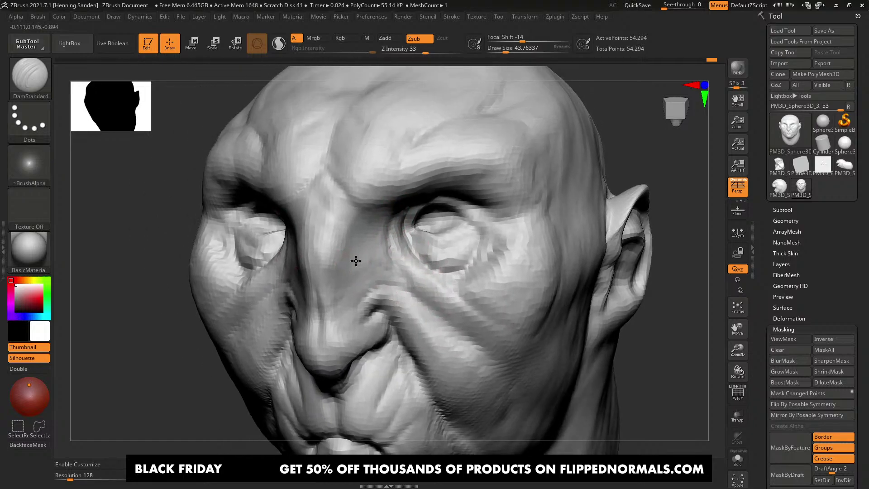
right_drag(308, 213, 338, 219)
drag(306, 171, 294, 213)
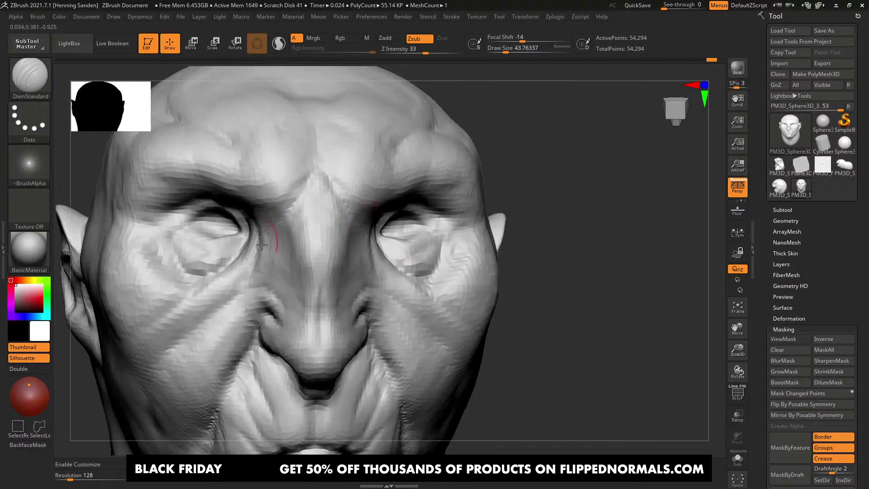
Step: Carve skin creases between the inner eye corners and the side of the nose
right_drag(277, 239, 326, 253)
drag(339, 241, 267, 246)
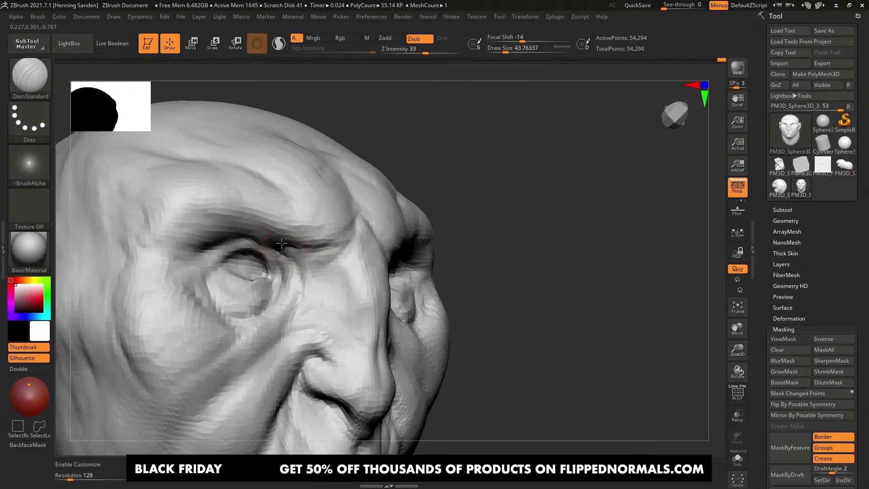
right_drag(304, 249, 272, 245)
mouse_move(342, 245)
mouse_down()
mouse_move(268, 241)
mouse_move(246, 231)
mouse_up()
right_drag(276, 235, 285, 265)
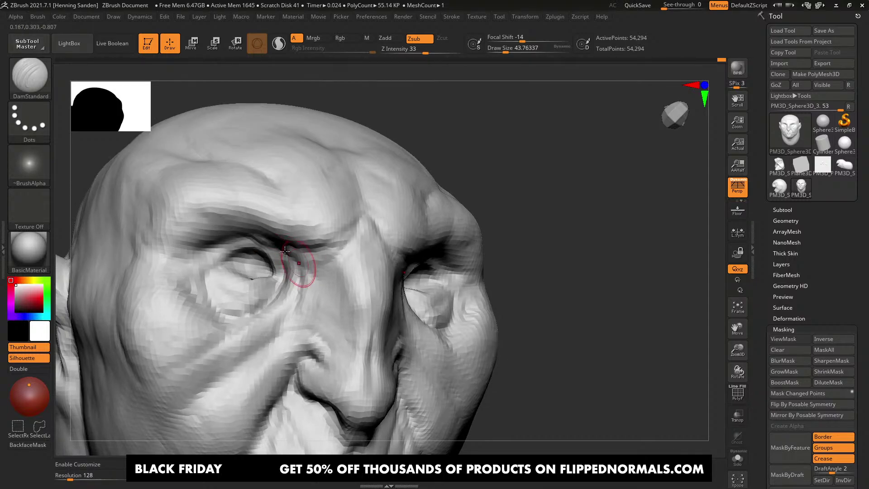
drag(331, 298, 341, 258)
Step: Deepen the wrinkles around the upper lip and mouth corners in front view
ctrl+right_drag(344, 258, 357, 222)
shift+right_drag(384, 281, 366, 289)
mouse_move(362, 321)
alt+right_down()
mouse_move(388, 305)
mouse_move(390, 360)
alt+right_up()
drag(412, 300, 406, 327)
alt+right_drag(384, 379, 402, 313)
drag(401, 313, 409, 289)
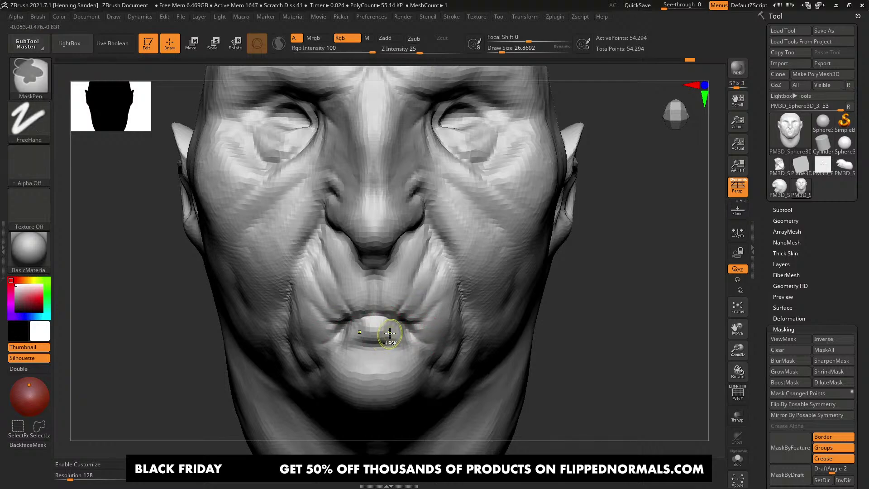
Step: Add clay strokes beside the lower lip with the ClayBuildup brush
right_drag(412, 331, 401, 337)
key(b)
key(c)
key(b)
drag(407, 335, 394, 335)
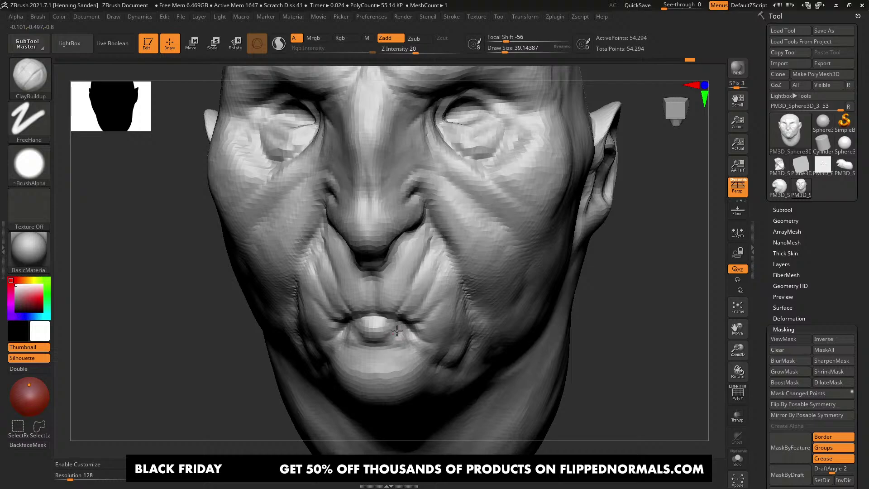
key(f)
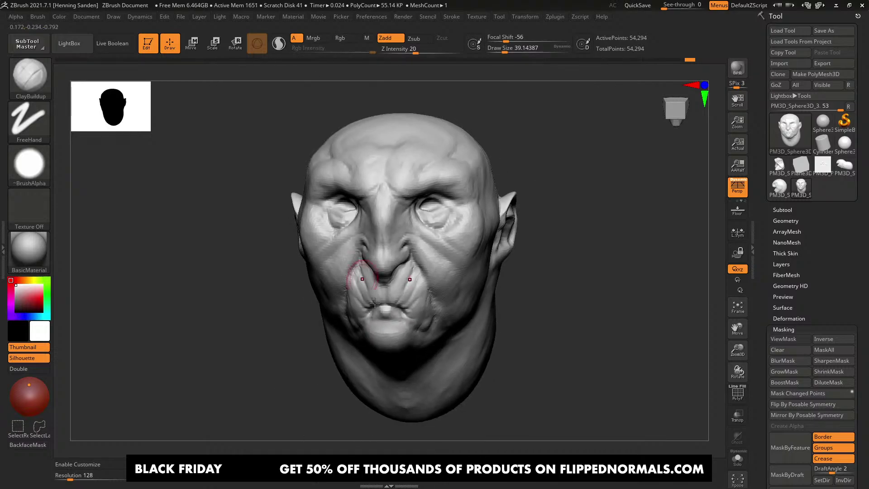
Step: Build up volume around the mouth and chin using a larger ClayBuildup brush
alt+right_drag(362, 279, 337, 284)
drag(311, 284, 321, 279)
mouse_move(322, 280)
alt+right_down()
mouse_move(314, 271)
mouse_move(339, 303)
alt+right_up()
key(bracketright)
key(bracketright)
drag(335, 330, 349, 328)
Step: Refine the folds running from the nose across the cheek with the DamStandard brush, enlarged to a draw size of about 54
mouse_move(360, 335)
right_down()
mouse_move(345, 306)
mouse_move(355, 320)
mouse_move(379, 320)
mouse_move(389, 294)
mouse_move(375, 324)
mouse_move(392, 287)
right_up()
key(b)
key(d)
key(s)
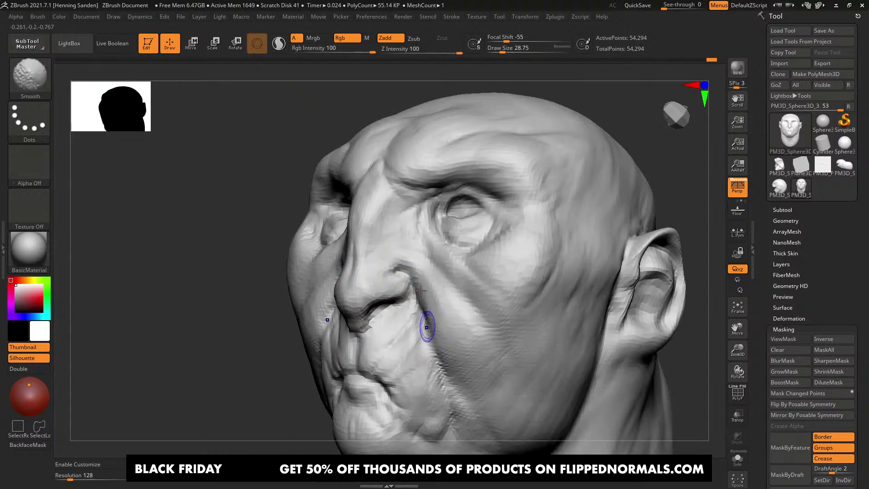
right_drag(479, 326, 450, 262)
alt+right_drag(468, 315, 463, 305)
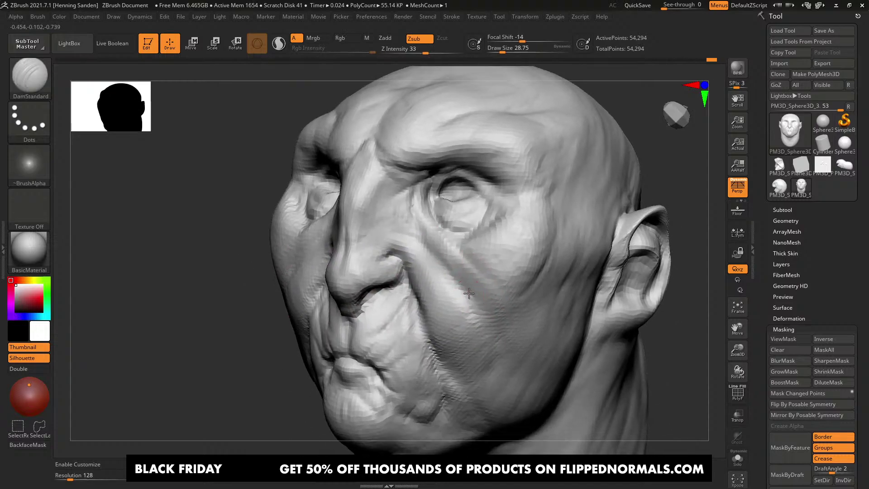
key(bracketright)
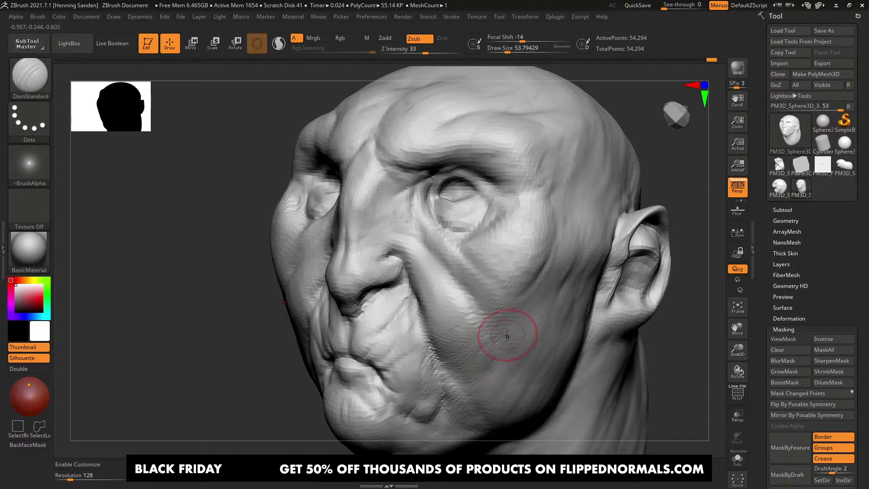
mouse_move(440, 278)
right_down()
mouse_move(429, 269)
mouse_move(452, 274)
right_up()
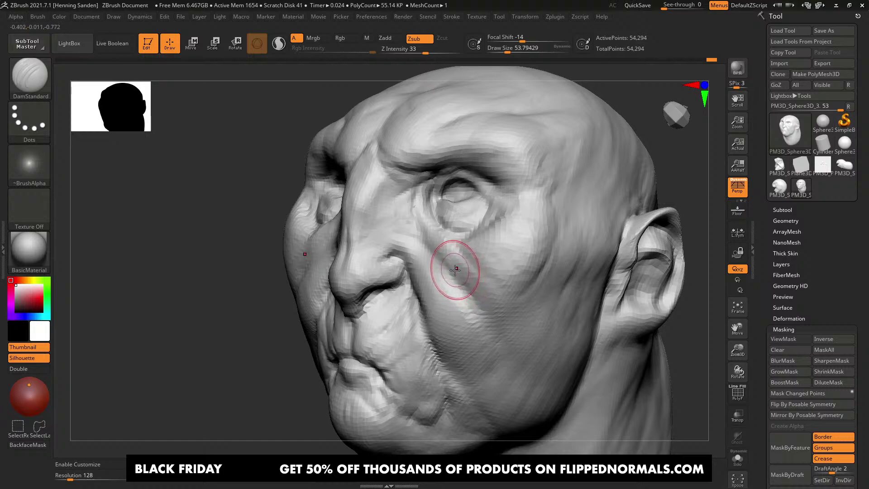
Step: Switch to the browser, search in a new tab for the artist's IMDb profile, accept the Google consent and open the profile
key(alt+Tab)
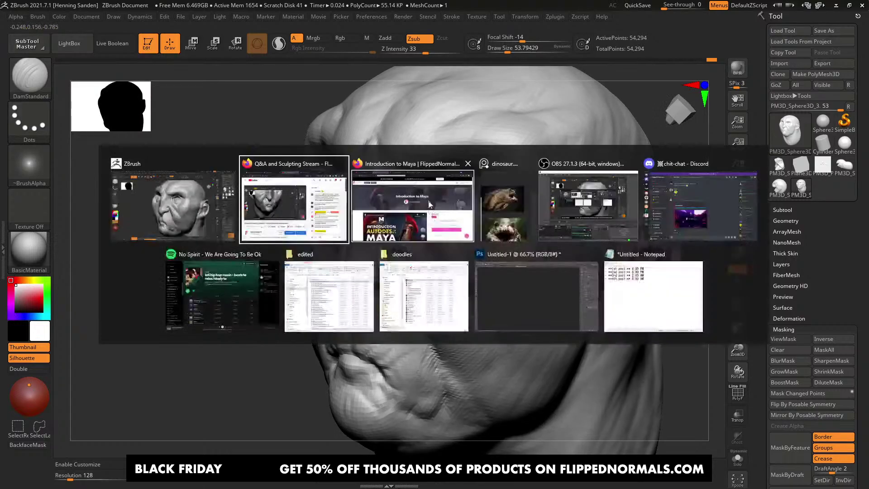
click(429, 205)
key(ctrl+t)
text(henni)
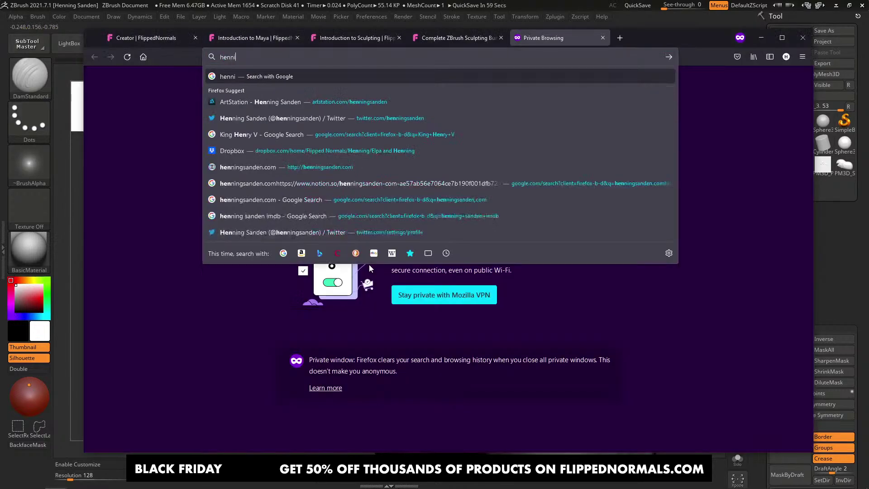
text(ng sanden imdb)
key(Return)
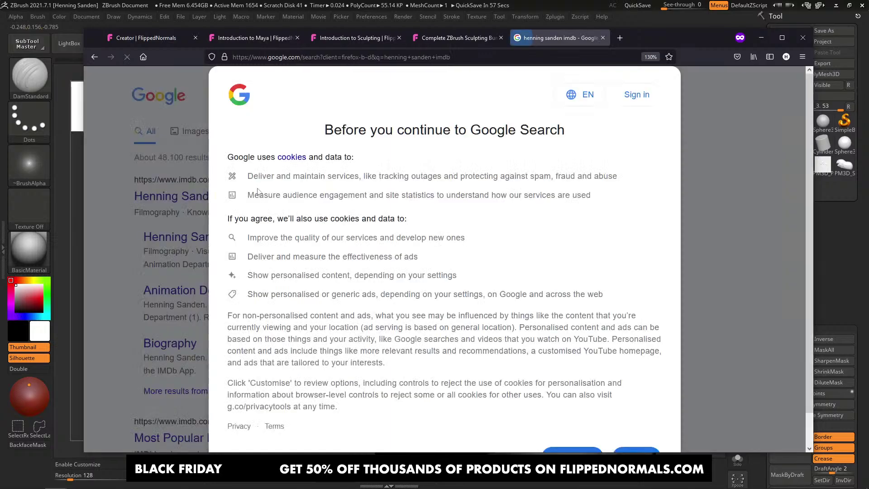
scroll(652, 408, down, 1)
click(640, 435)
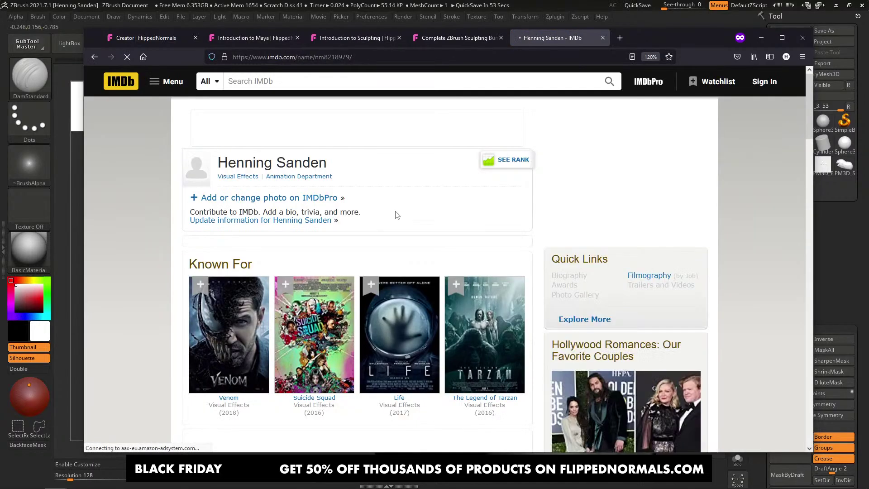
Step: Go through the profile's visual effects filmography and highlight the role listed for Pacific Rim: Uprising
scroll(396, 215, down, 5)
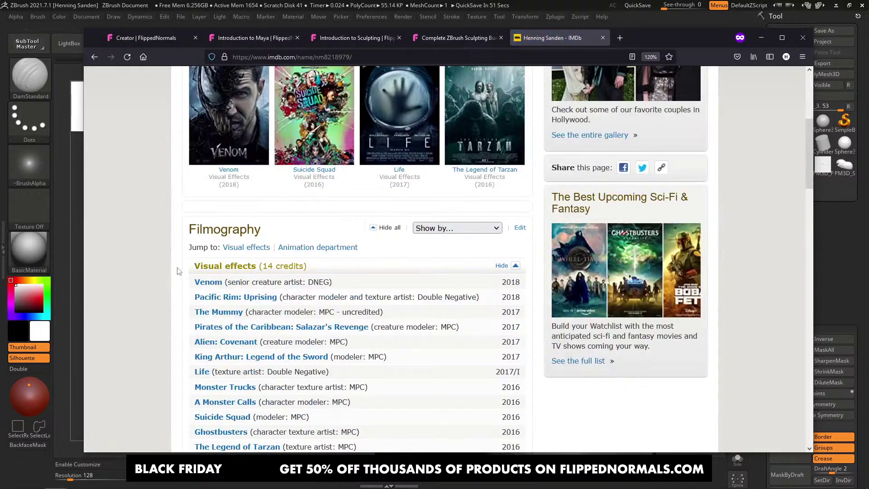
scroll(179, 271, down, 3)
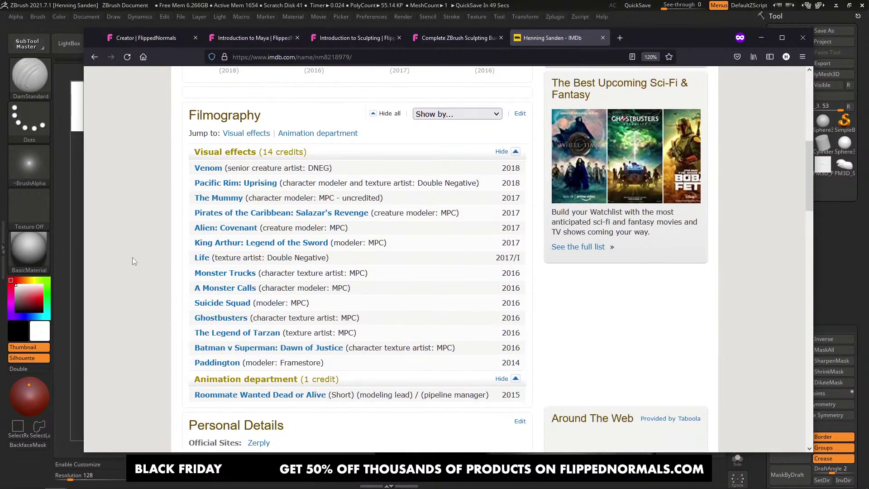
click(179, 181)
drag(190, 183, 466, 181)
click(449, 186)
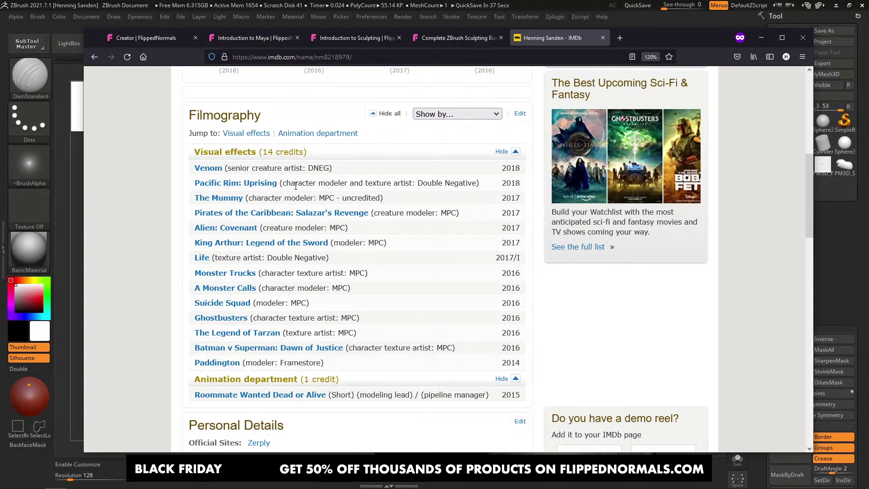
drag(282, 183, 479, 183)
click(471, 186)
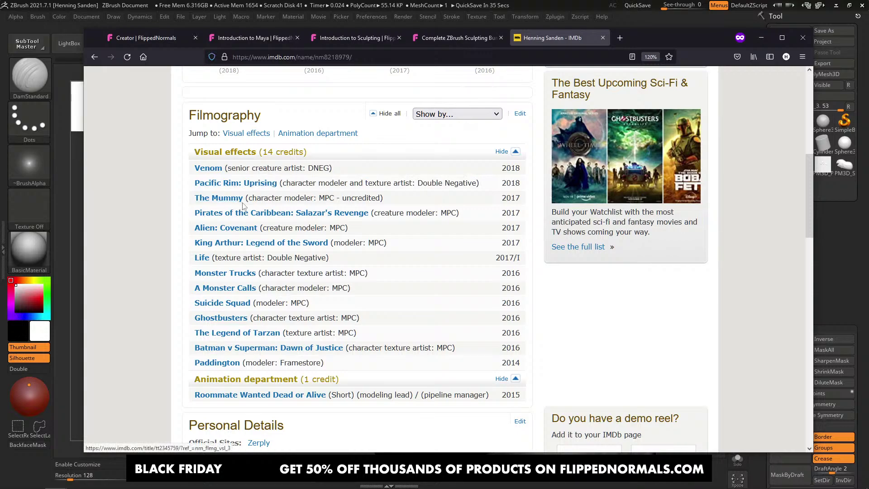
Step: Highlight the credits for Pirates of the Caribbean, Alien: Covenant, King Arthur and Life one after another
drag(244, 200, 456, 213)
click(181, 231)
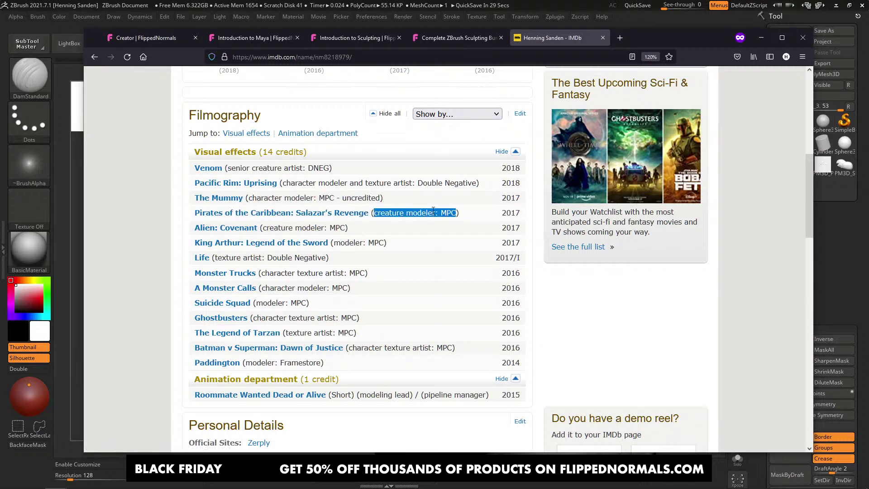
drag(262, 228, 345, 228)
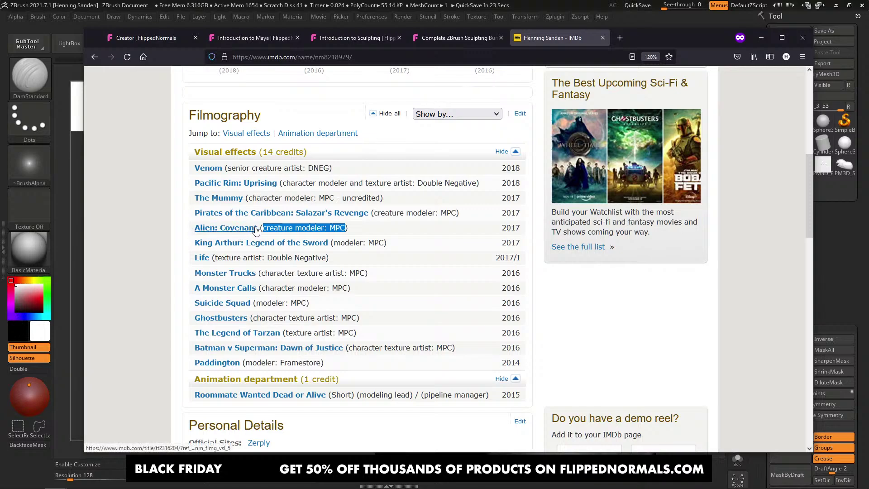
drag(392, 246, 342, 247)
click(354, 243)
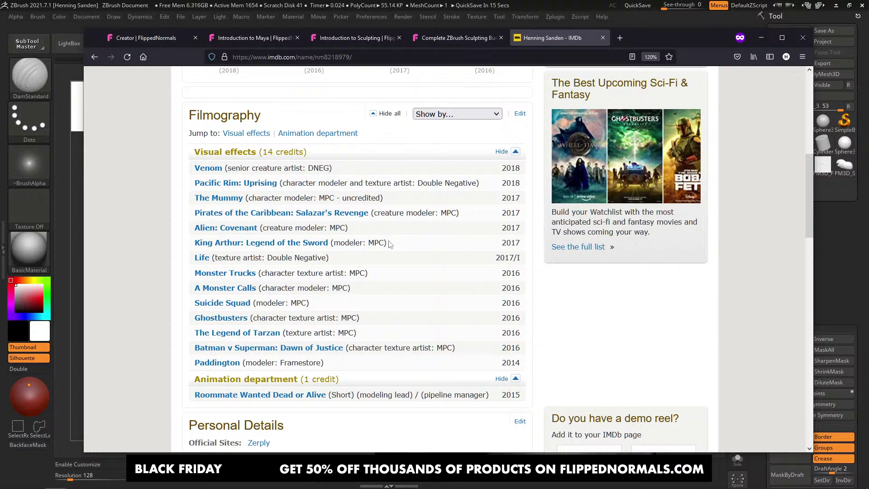
drag(343, 263, 195, 265)
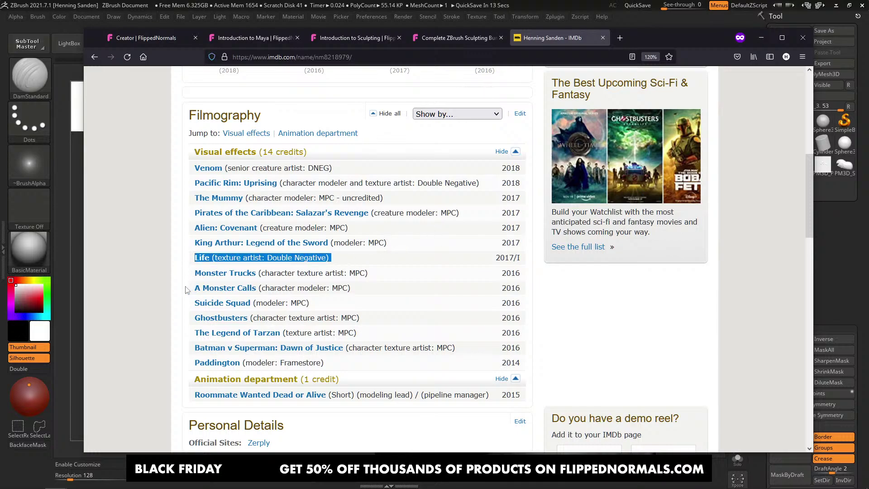
click(178, 275)
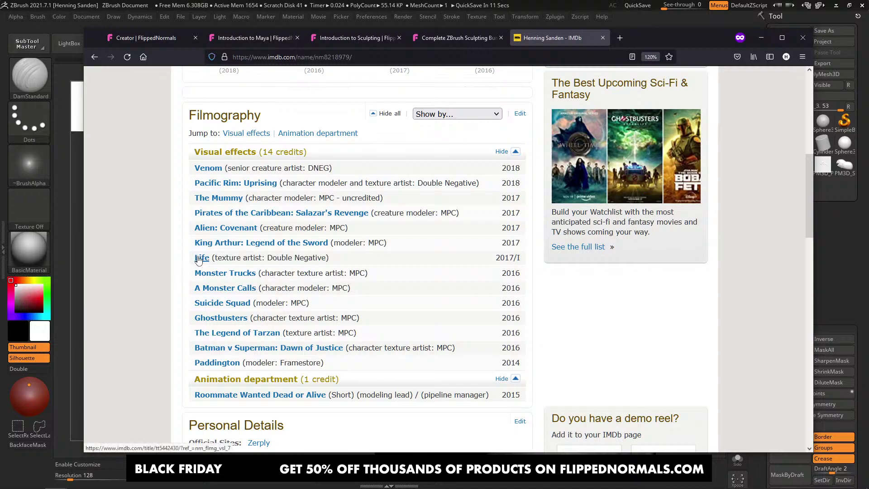
Step: Open the Monster Trucks film page in a new browser tab and look over its poster and summary
middle_click(225, 275)
key(ctrl+Tab)
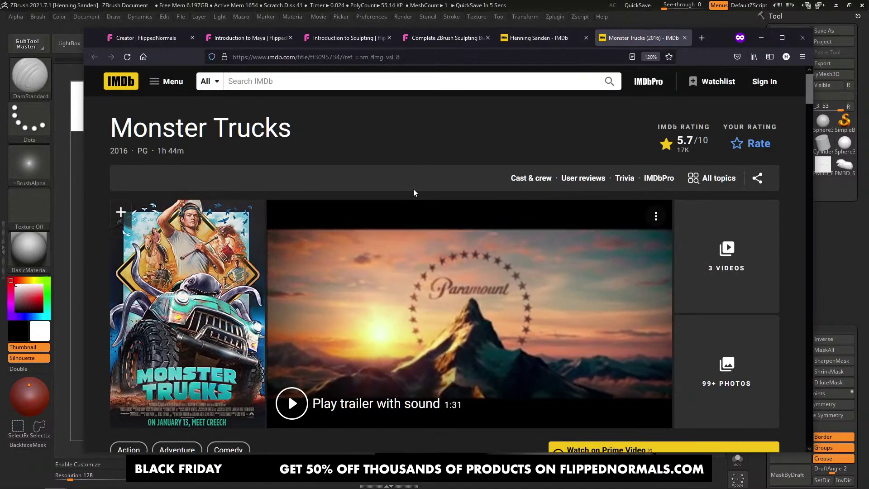
scroll(302, 262, down, 4)
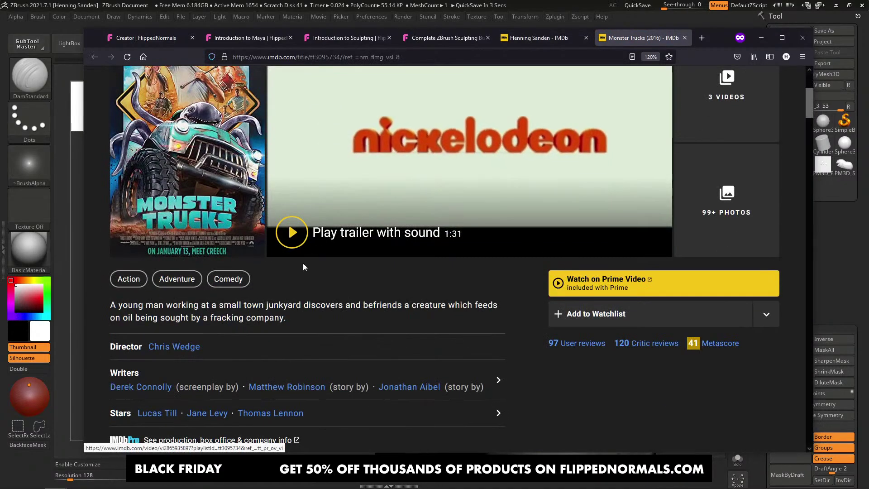
scroll(271, 258, up, 3)
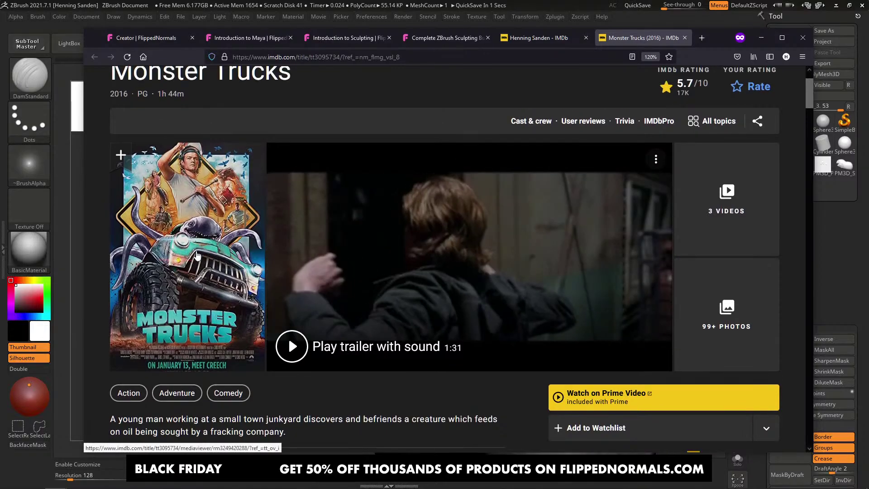
Step: Open the Monster Trucks photo gallery and view the still of the creature posing with the actor
scroll(206, 259, down, 10)
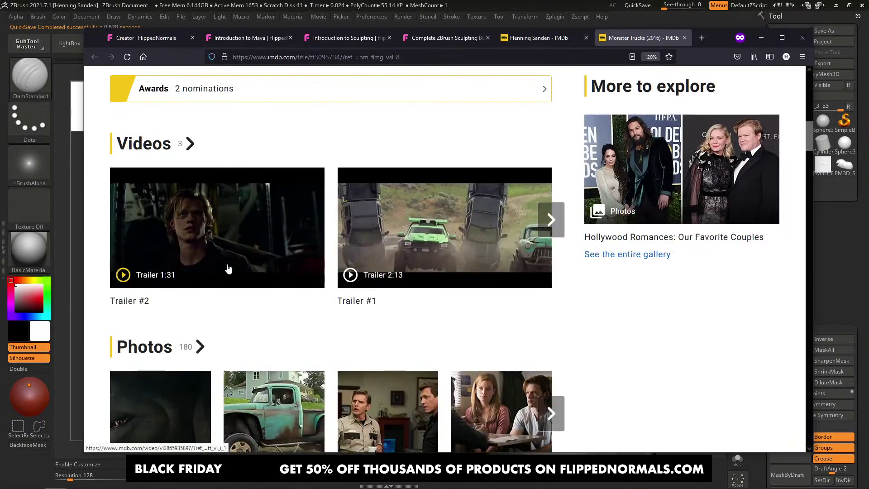
scroll(229, 268, down, 3)
click(161, 183)
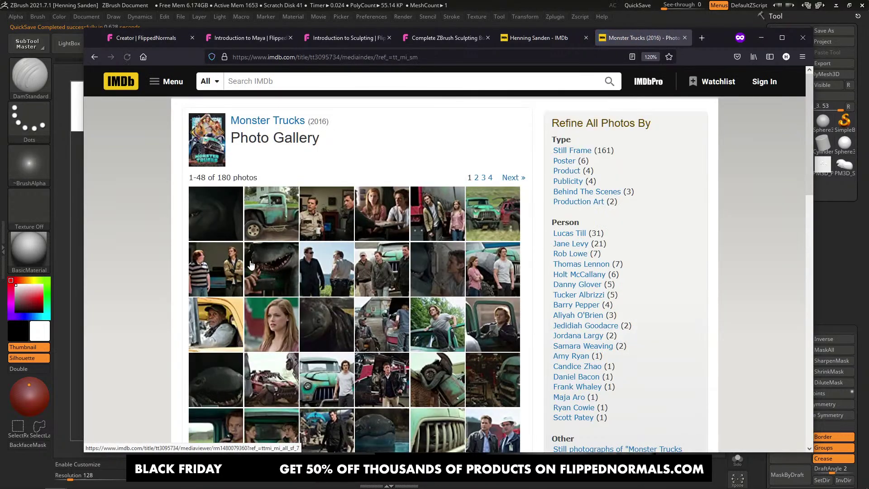
click(264, 270)
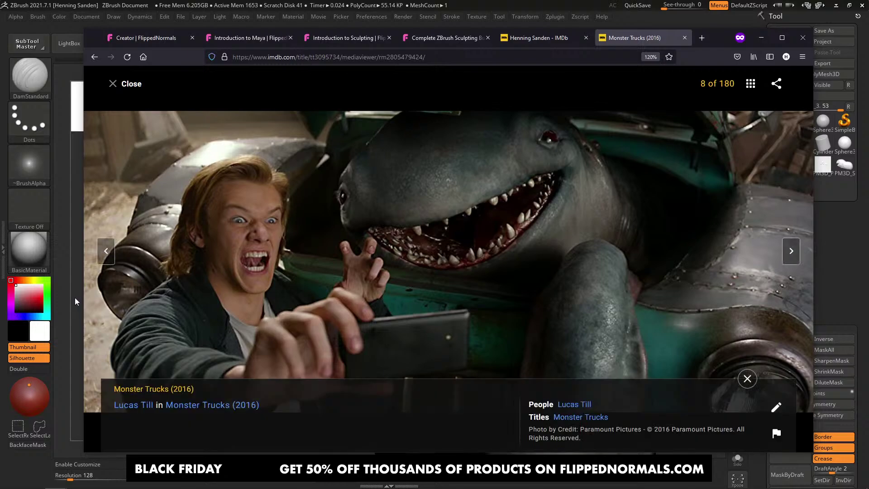
Step: Switch back to ZBrush and carve wrinkles into the upper lip above the mouth corner with DamStandard at draw size about 37
click(75, 298)
mouse_move(497, 261)
shift+right_down()
mouse_move(398, 290)
mouse_move(407, 244)
mouse_move(404, 269)
shift+right_up()
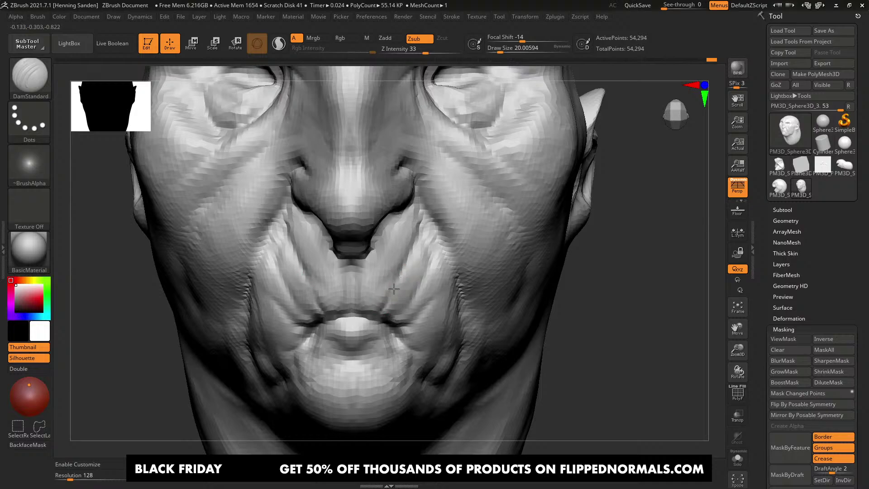
mouse_move(400, 277)
mouse_down()
mouse_move(392, 291)
mouse_move(389, 271)
mouse_up()
key(s)
drag(392, 271, 386, 284)
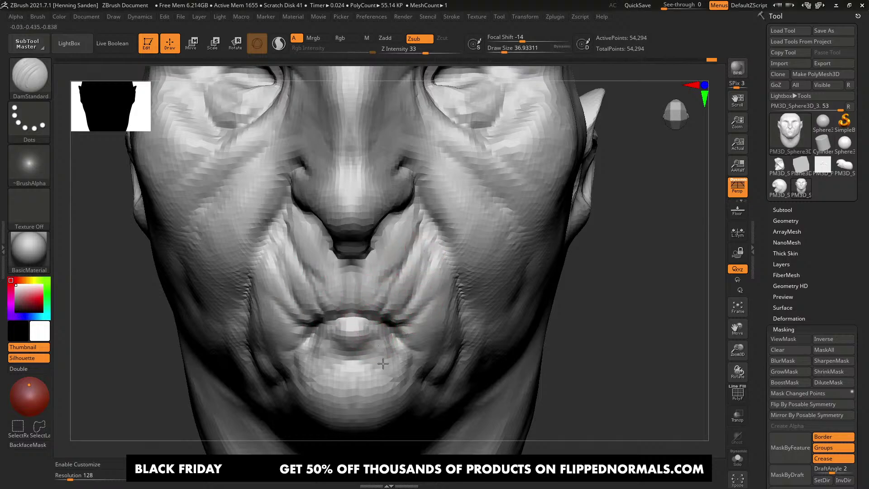
Step: Carve a crease running outward from the corner of the mouth towards the cheek
right_drag(393, 374, 355, 335)
right_drag(316, 382, 388, 333)
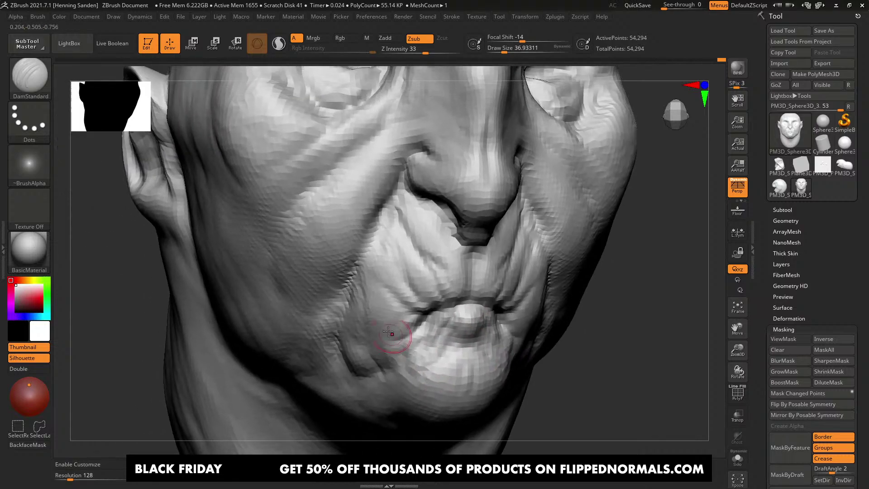
drag(413, 321, 370, 316)
mouse_move(370, 314)
right_down()
mouse_move(374, 288)
mouse_move(412, 307)
right_up()
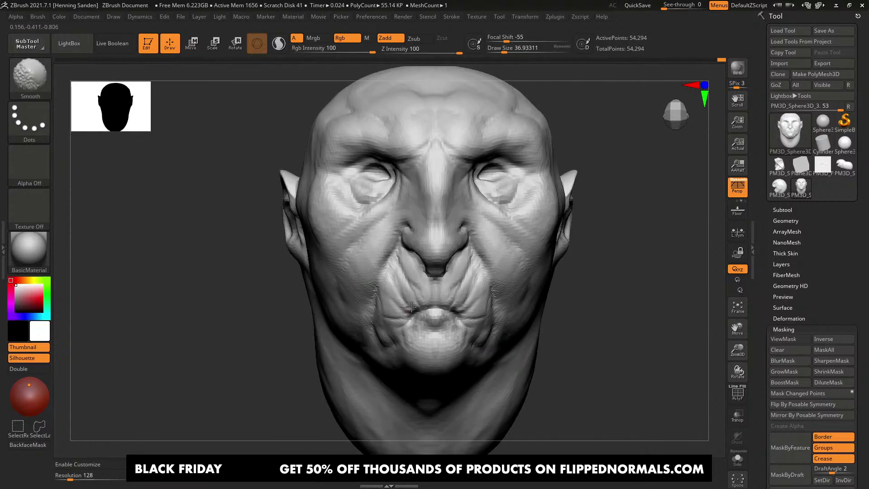
Step: Carve finer wrinkles into the upper lip between the nose, the cheek fold and the mouth at draw size about 29
mouse_move(466, 297)
alt+right_down()
mouse_move(430, 287)
mouse_move(449, 236)
mouse_move(422, 293)
alt+right_up()
key(s)
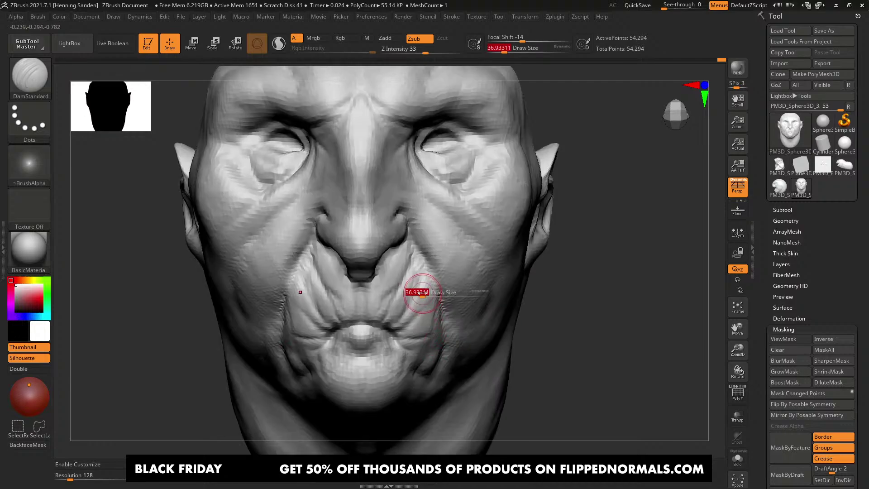
drag(423, 293, 420, 294)
drag(425, 287, 400, 313)
drag(404, 273, 402, 305)
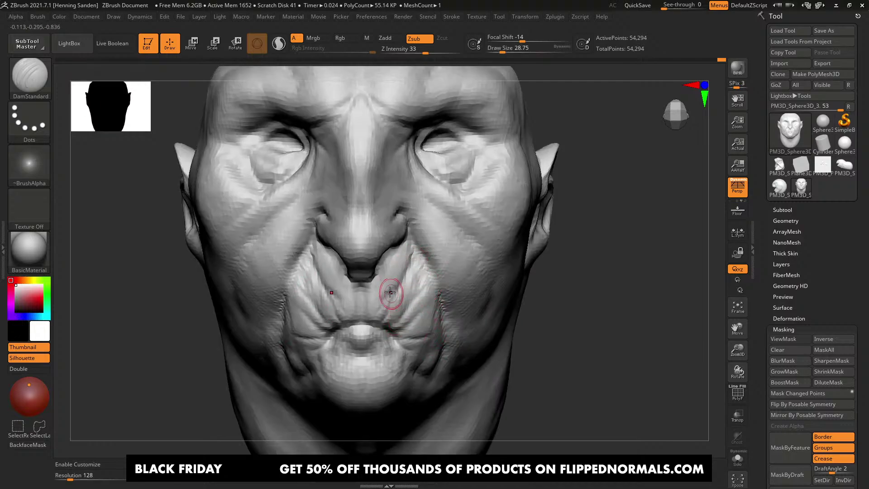
drag(390, 254, 373, 296)
right_drag(372, 294, 322, 275)
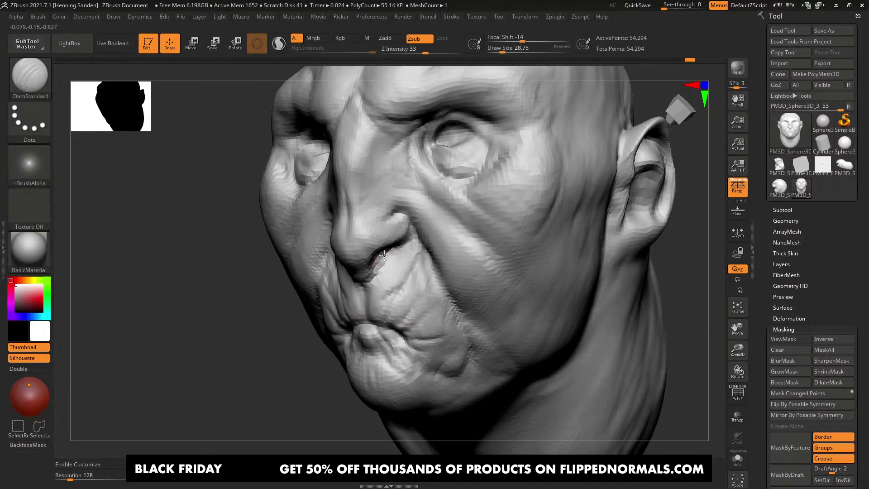
mouse_move(384, 256)
right_down()
mouse_move(373, 276)
mouse_move(419, 281)
right_up()
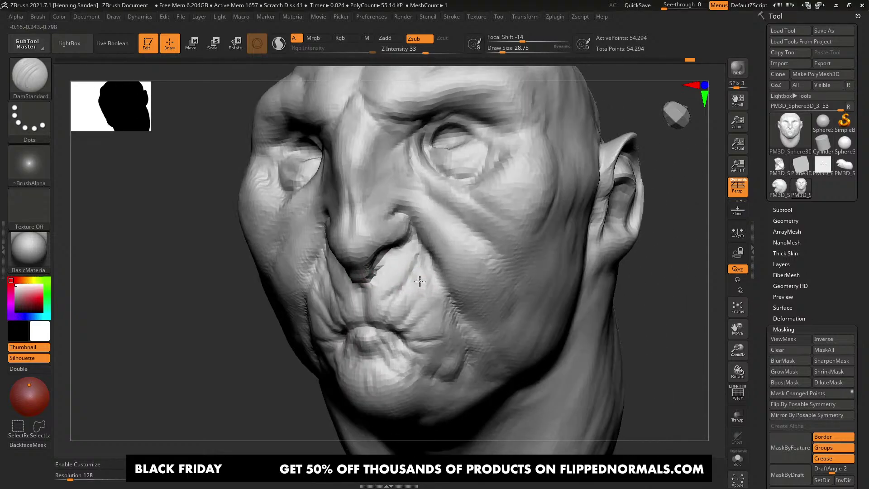
drag(414, 252, 392, 290)
Step: Deepen the nasolabial fold from beside the nostril down past the mouth at draw size about 49
right_drag(467, 256, 472, 268)
key(bracketright)
drag(425, 243, 444, 271)
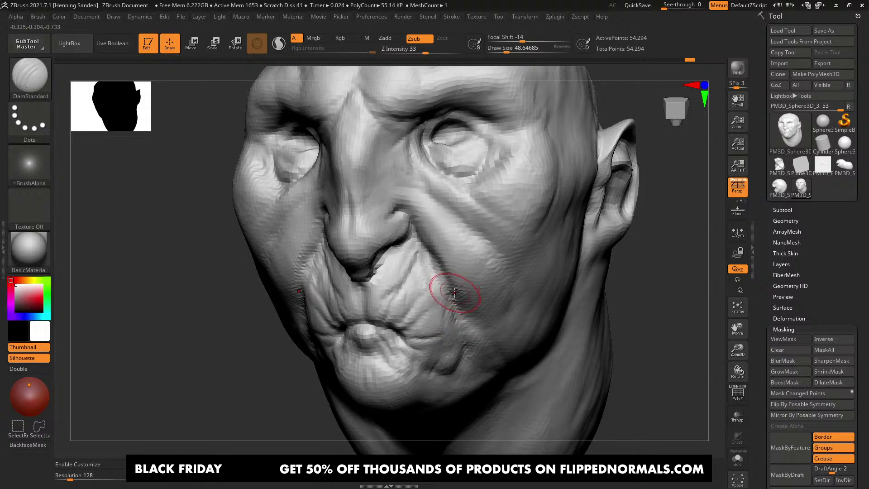
mouse_move(454, 293)
mouse_down()
mouse_move(385, 264)
mouse_move(408, 247)
mouse_up()
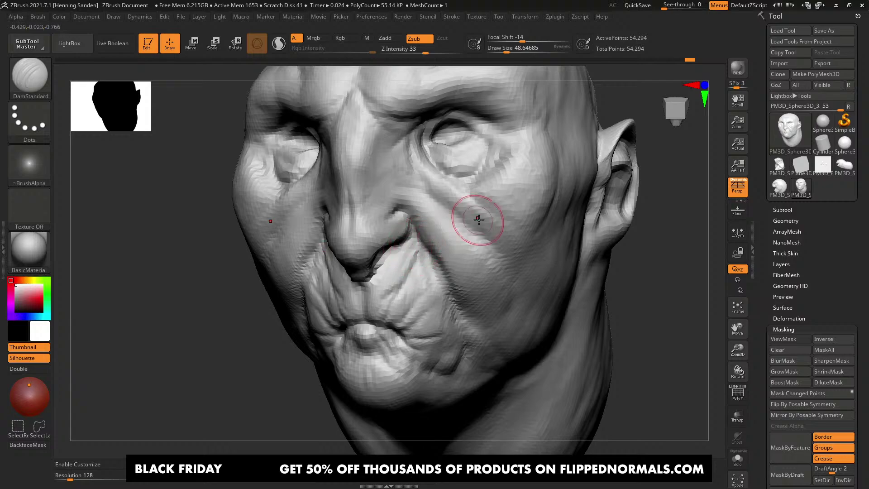
Step: Smooth the upper cheek fold and the side of the nose around the nostril wing at draw size about 33
mouse_move(465, 230)
right_down()
mouse_move(502, 235)
mouse_move(459, 243)
mouse_move(475, 251)
right_up()
ctrl+right_drag(475, 252, 441, 216)
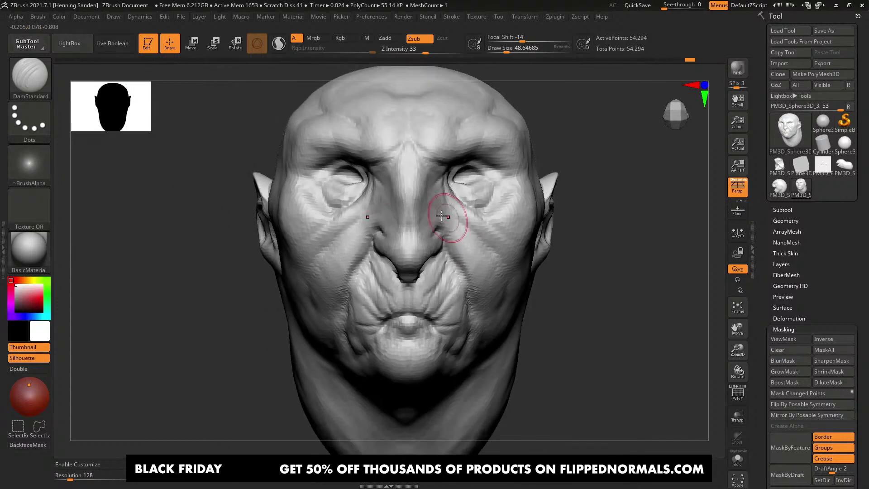
alt+right_drag(383, 259, 337, 249)
key(shift)
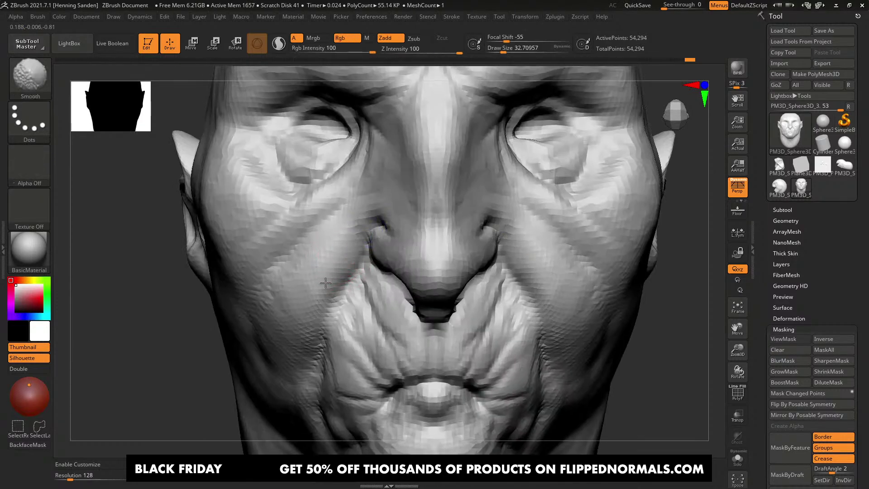
right_drag(325, 283, 359, 237)
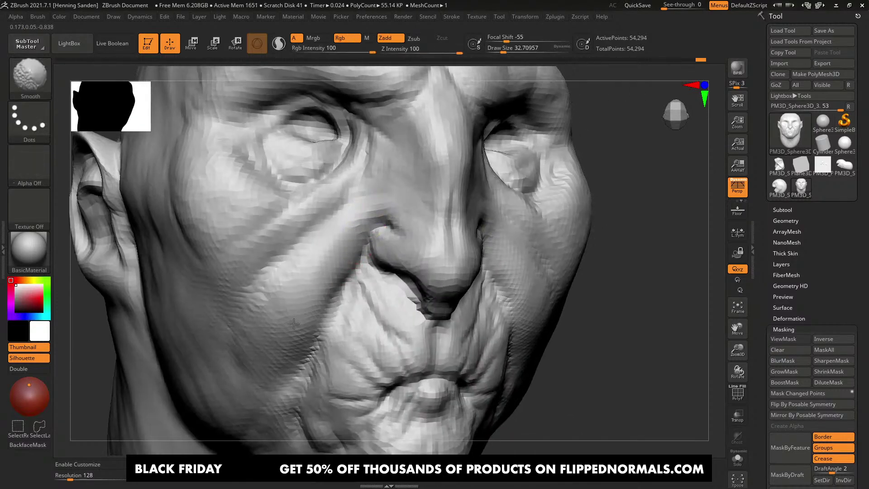
shift+drag(288, 275, 296, 247)
ctrl+right_drag(268, 268, 301, 240)
mouse_move(443, 258)
right_down()
mouse_move(371, 258)
mouse_move(405, 245)
right_up()
key(shift)
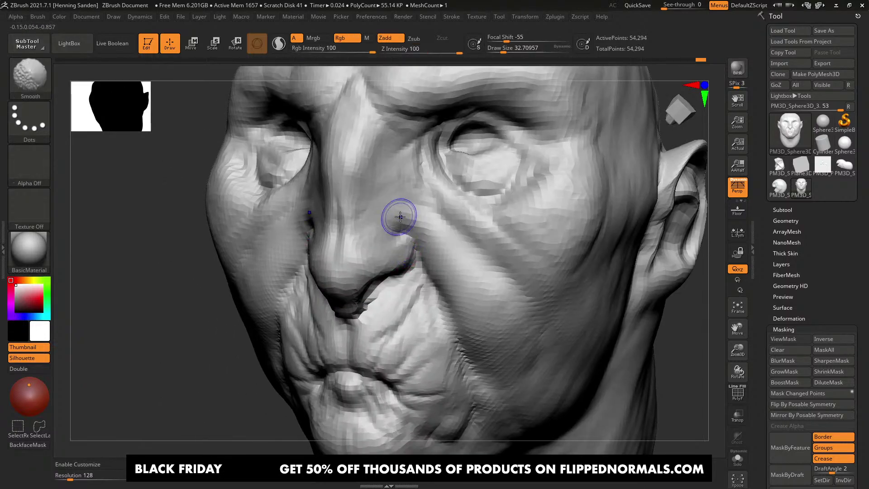
mouse_move(400, 217)
shift+mouse_down()
mouse_move(406, 235)
mouse_move(382, 269)
shift+mouse_up()
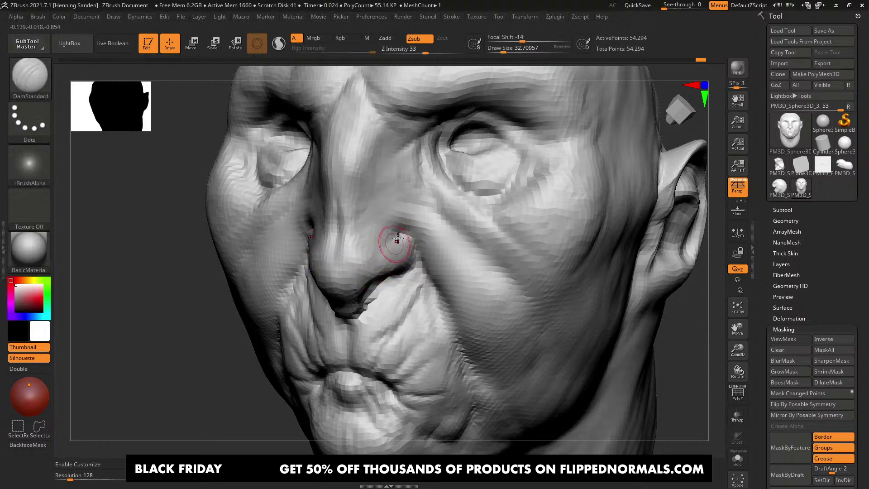
Step: Push the lower cheeks and jaw inward with the Move brush at draw size about 132
mouse_move(398, 238)
alt+right_down()
mouse_move(390, 226)
mouse_move(419, 235)
mouse_move(456, 274)
alt+right_up()
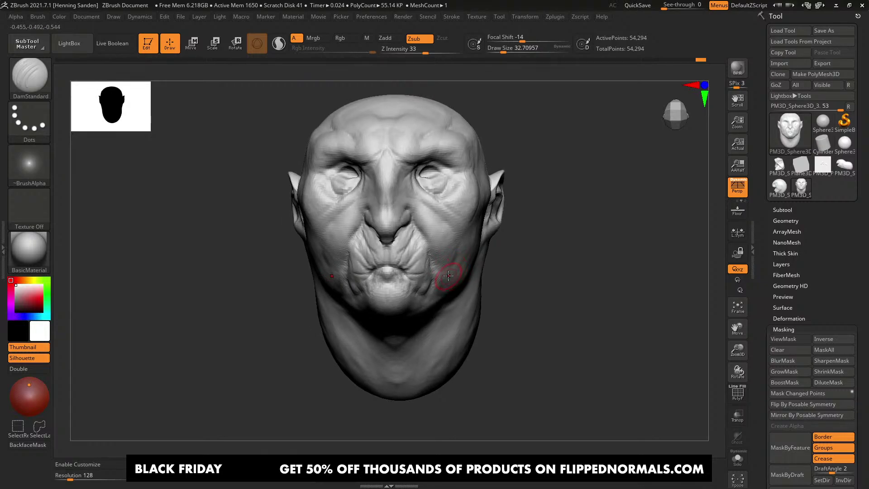
key(b)
key(m)
key(v)
key(s)
drag(450, 273, 462, 271)
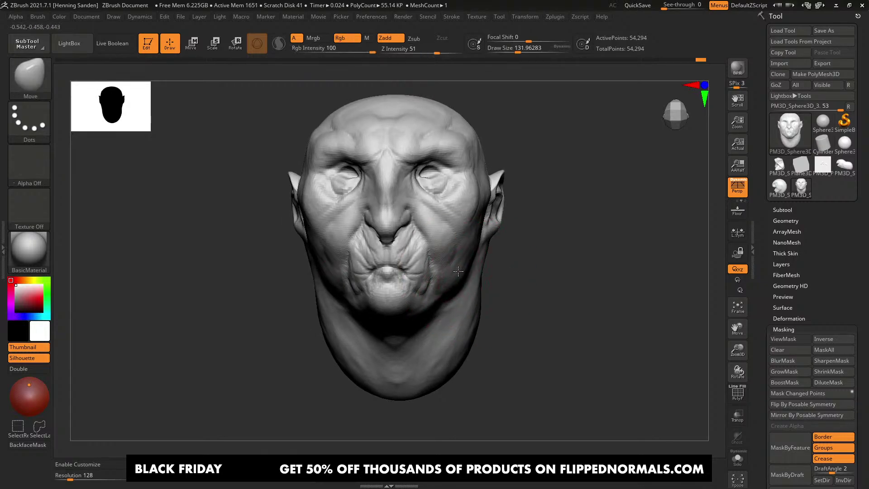
right_drag(473, 281, 459, 274)
drag(465, 284, 455, 282)
right_drag(455, 283, 464, 285)
drag(463, 286, 455, 281)
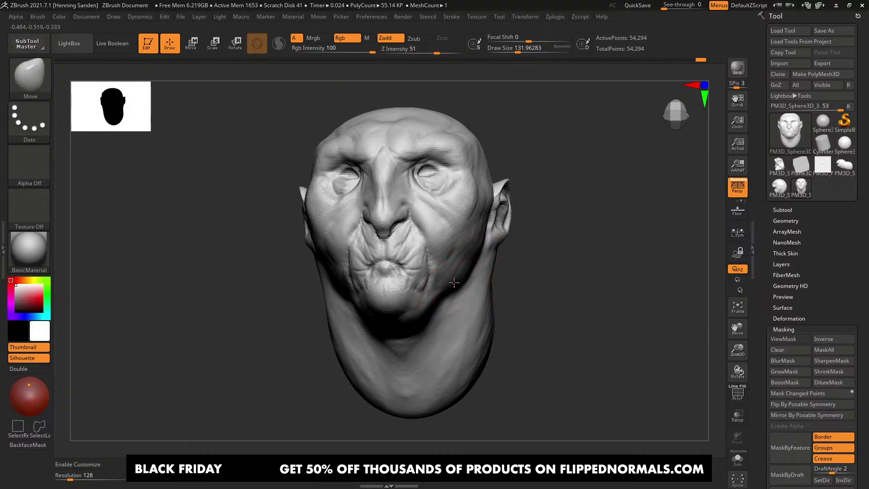
right_drag(454, 281, 460, 277)
drag(461, 277, 454, 272)
Step: Resize the Move brush and push the side of the neck inward just below the jaw
right_drag(454, 272, 452, 261)
key(s)
drag(464, 305, 472, 305)
drag(489, 301, 470, 315)
Step: Carve the crease along the back of the jawline below the ear with DamStandard at draw size about 68
mouse_move(452, 345)
right_down()
mouse_move(497, 335)
mouse_move(441, 281)
mouse_move(435, 243)
right_up()
key(b)
key(d)
key(s)
key(s)
mouse_move(436, 238)
mouse_down()
mouse_move(421, 240)
mouse_move(428, 270)
mouse_up()
right_drag(432, 269, 402, 302)
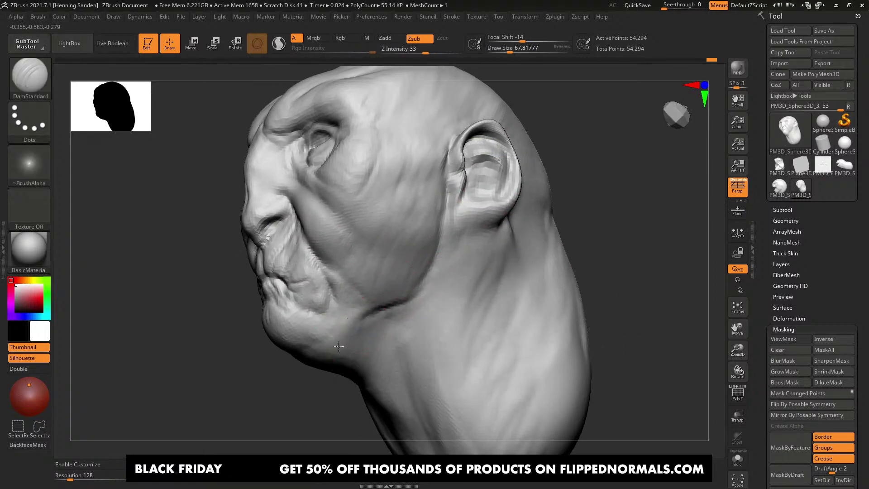
Step: Carve the fold beside the mouth corner and deepen the diagonal cheek creases at draw size about 49
right_drag(333, 365, 320, 259)
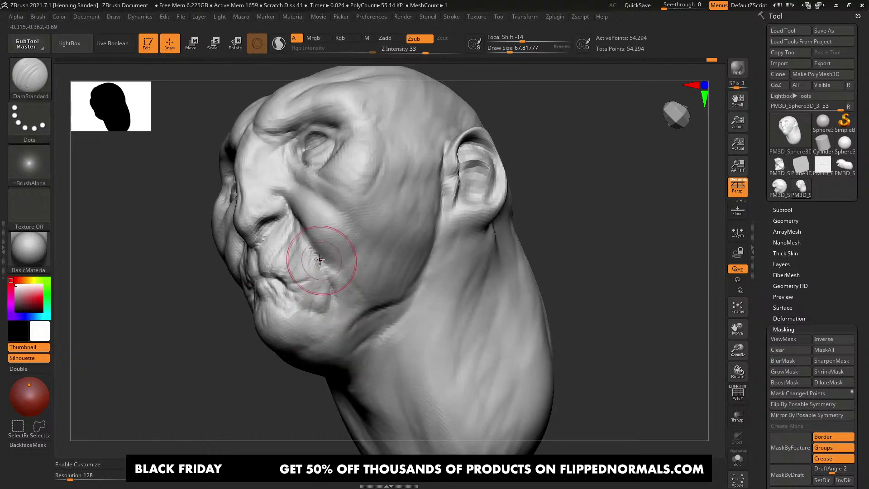
drag(325, 294, 308, 320)
mouse_move(308, 320)
right_down()
mouse_move(345, 296)
mouse_move(331, 281)
right_up()
key(s)
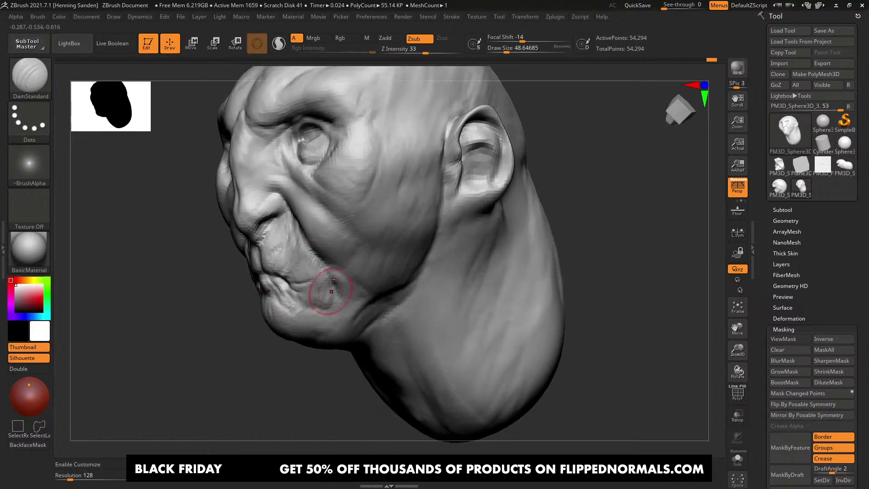
drag(311, 248, 358, 289)
drag(301, 234, 392, 276)
Step: Build up the area between the inner eye corner and the brow with ClayBuildup, starting at draw size about 29
mouse_move(355, 247)
right_down()
mouse_move(378, 265)
mouse_move(395, 243)
mouse_move(388, 253)
mouse_move(369, 235)
mouse_move(378, 239)
right_up()
key(s)
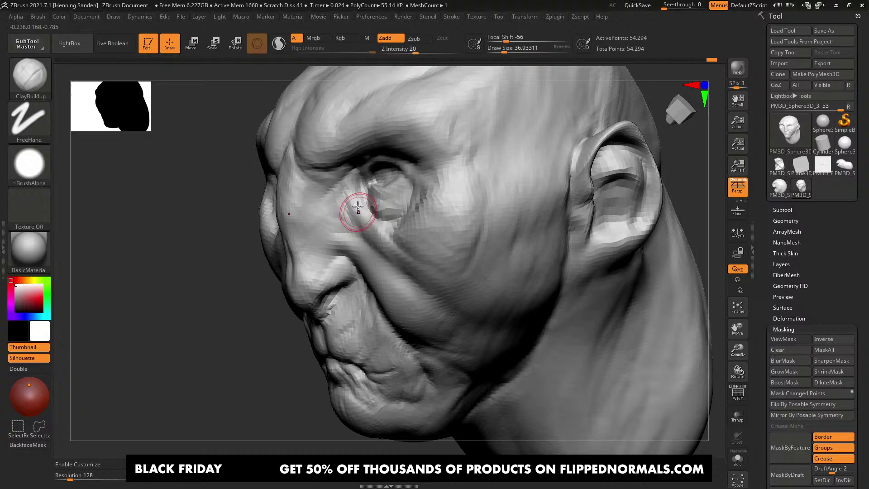
key(bracketleft)
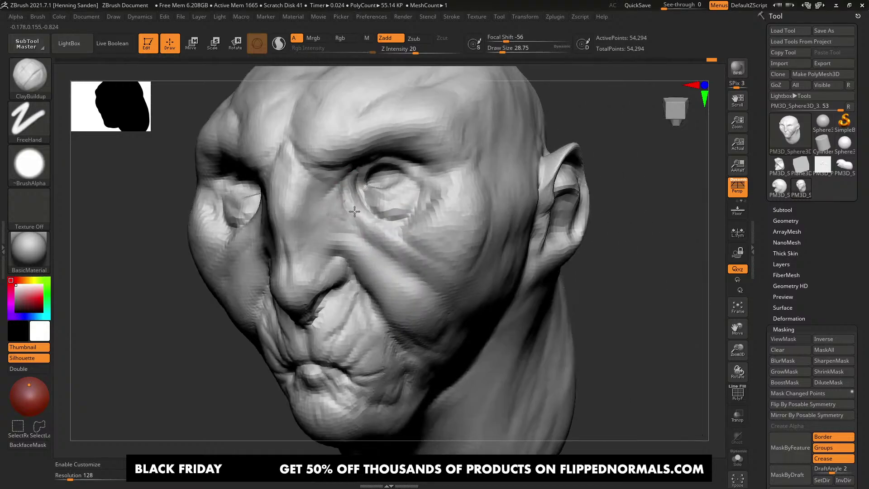
mouse_move(318, 181)
right_down()
mouse_move(398, 223)
mouse_move(416, 164)
mouse_move(399, 179)
mouse_move(350, 174)
right_up()
mouse_move(346, 164)
mouse_down()
mouse_move(387, 149)
mouse_move(395, 159)
mouse_up()
key(f)
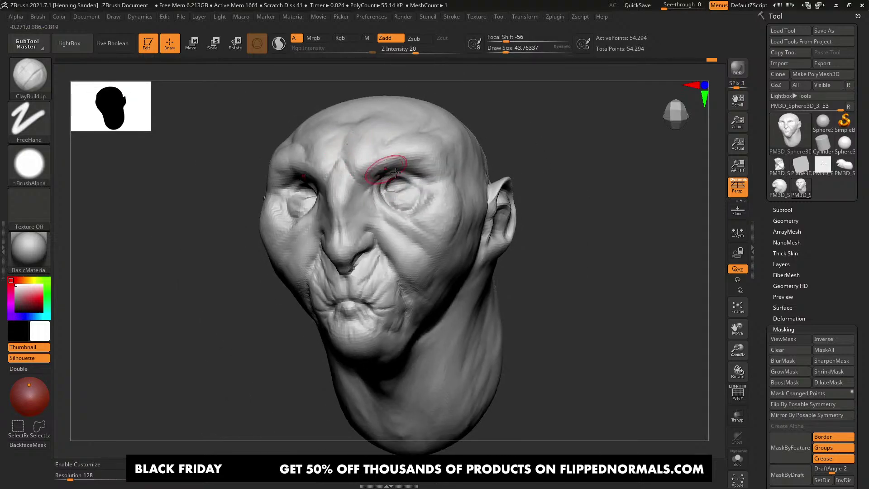
Step: Try a ClayBuildup stroke along the back of the cheek from the ear down to the jaw
mouse_move(396, 173)
right_down()
mouse_move(427, 213)
mouse_move(468, 224)
mouse_move(473, 207)
mouse_move(475, 252)
right_up()
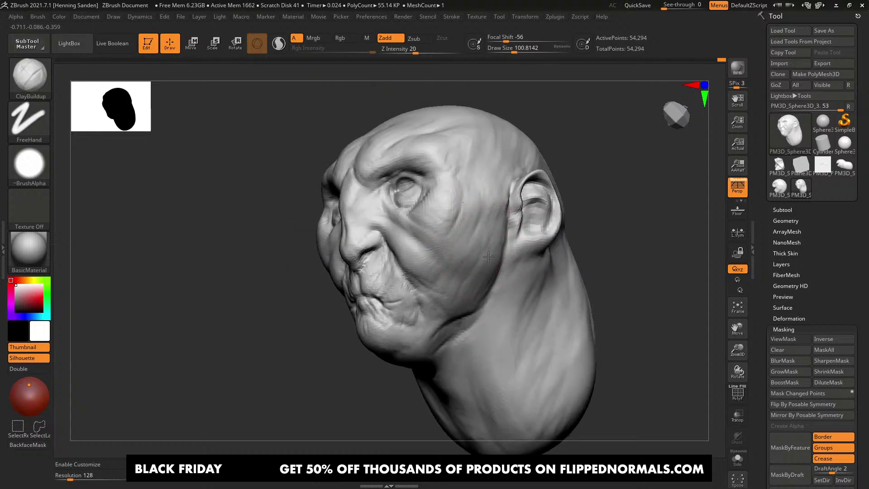
key(bracketleft)
key(bracketleft)
key(bracketleft)
key(bracketleft)
key(bracketleft)
mouse_move(498, 220)
mouse_down()
mouse_move(481, 295)
mouse_move(460, 317)
mouse_move(465, 310)
mouse_up()
key(ctrl+z)
key(bracketright)
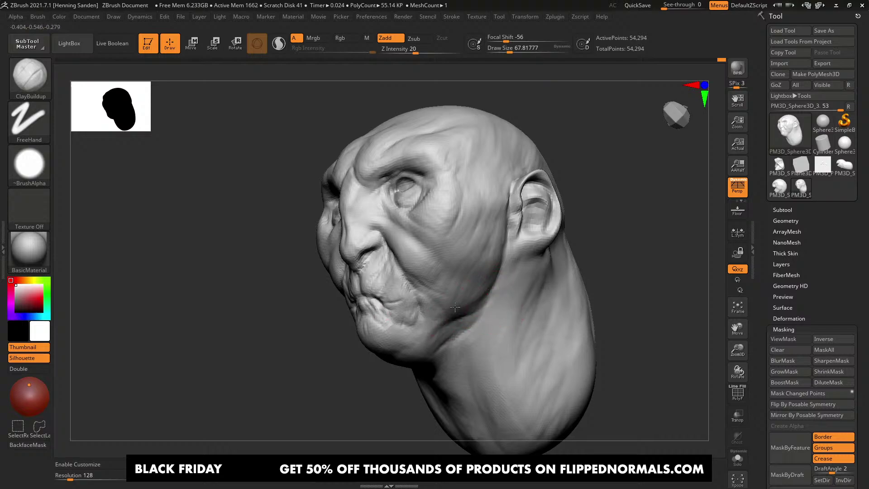
Step: Narrow the jaw and lower cheeks with the Move brush at draw size about 108
mouse_move(455, 307)
right_down()
mouse_move(467, 300)
mouse_move(473, 313)
mouse_move(328, 280)
right_up()
key(b)
key(m)
key(v)
key(bracketright)
key(bracketright)
key(bracketright)
key(bracketright)
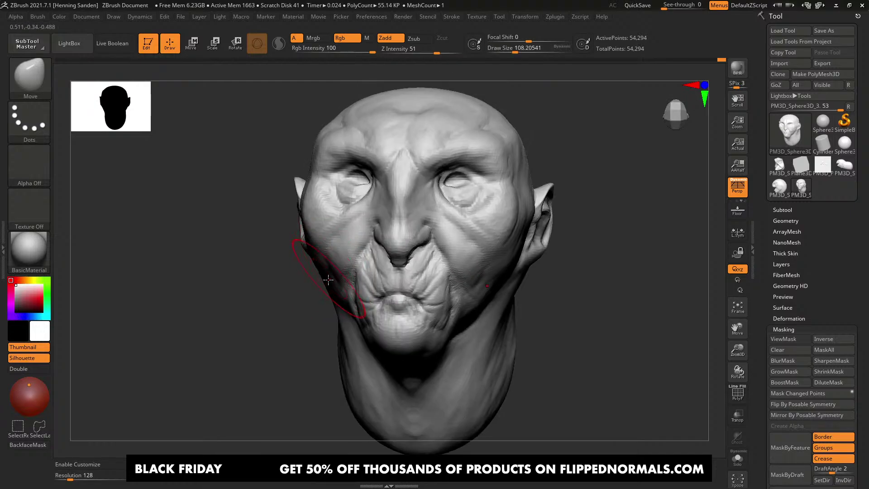
Step: Switch to the DamStandard brush and reduce its draw size to about 25
mouse_move(442, 282)
shift+right_down()
mouse_move(454, 281)
mouse_move(451, 273)
shift+right_up()
key(b)
key(d)
key(s)
key(bracketleft)
key(bracketleft)
key(bracketleft)
key(bracketleft)
key(bracketleft)
key(bracketleft)
key(bracketleft)
key(bracketleft)
key(bracketleft)
key(bracketleft)
key(bracketleft)
key(bracketleft)
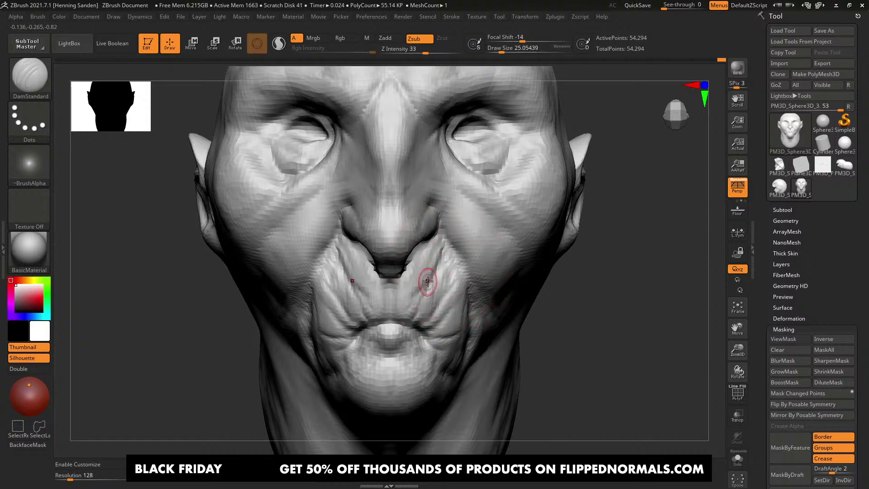
Step: Try to pull the nostril wings inward and down with an enlarged Move brush
right_drag(420, 245, 408, 262)
key(b)
key(m)
key(v)
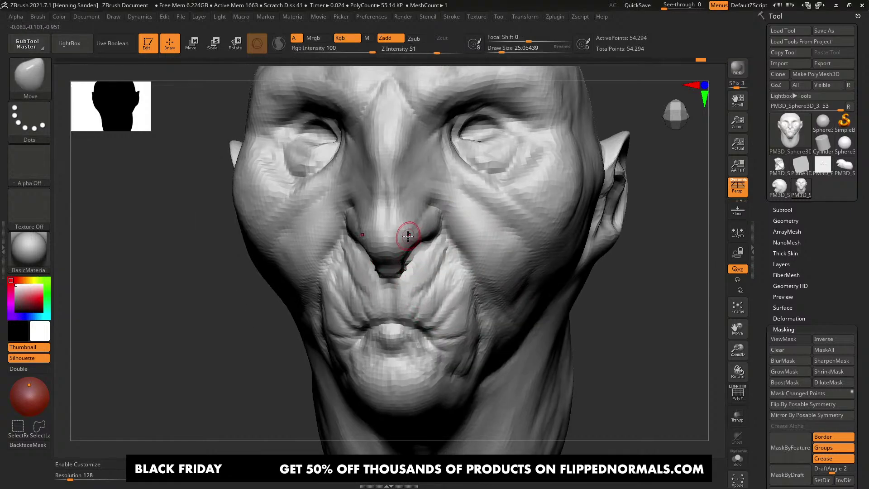
key(bracketright)
key(bracketright)
key(bracketright)
key(bracketright)
key(bracketright)
key(bracketright)
key(bracketright)
key(bracketright)
mouse_move(433, 228)
mouse_down()
mouse_move(429, 218)
mouse_move(413, 242)
mouse_up()
key(ctrl+z)
Step: Nudge the cheekbones beside the outer eye corners inward using the Move brush at draw size about 83
key(bracketright)
key(bracketright)
key(bracketright)
right_drag(413, 242, 431, 240)
mouse_move(431, 240)
ctrl+right_down()
mouse_move(430, 225)
mouse_move(437, 246)
ctrl+right_up()
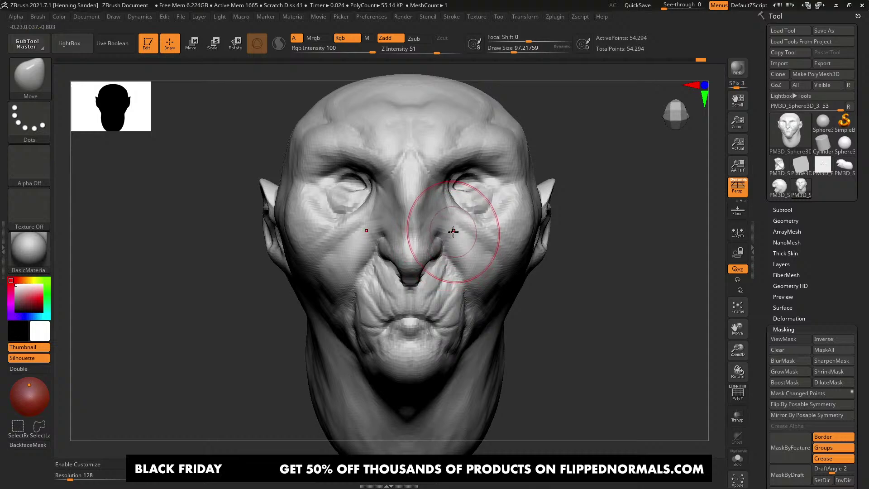
mouse_move(475, 219)
ctrl+right_down()
mouse_move(511, 208)
mouse_move(511, 216)
ctrl+right_up()
key(bracketleft)
drag(523, 189, 519, 186)
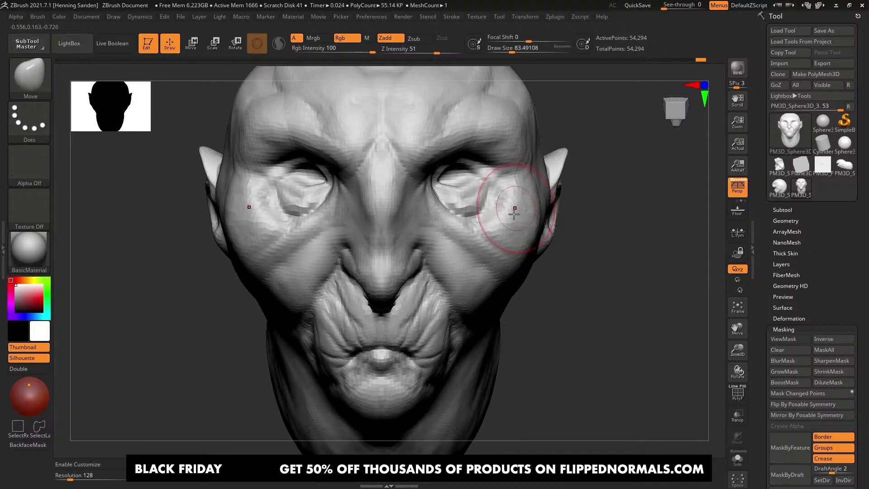
Step: Switch to the ClayBuildup brush and smooth the area between the eyebrows
ctrl+right_drag(503, 224, 472, 252)
key(b)
key(c)
key(b)
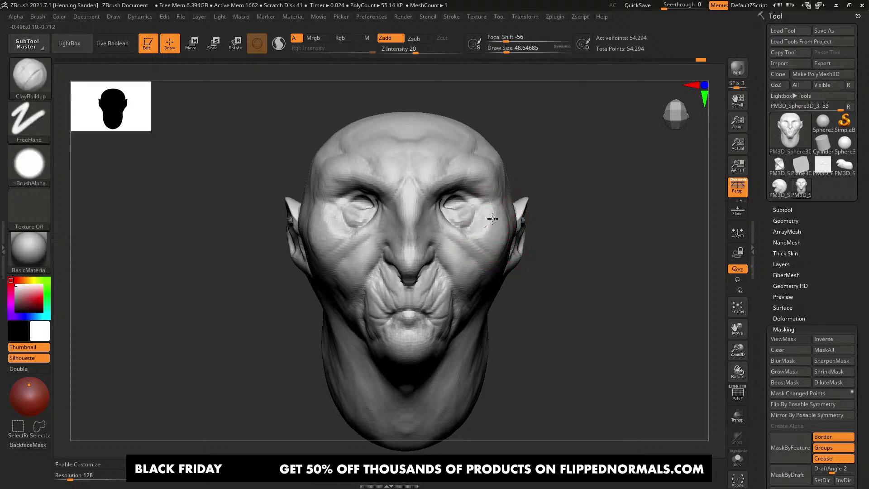
right_drag(493, 219, 479, 241)
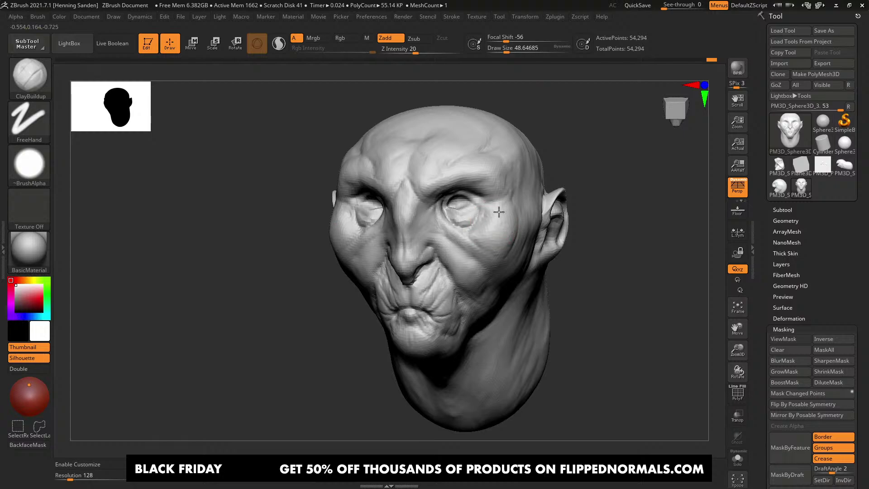
right_drag(435, 191, 463, 234)
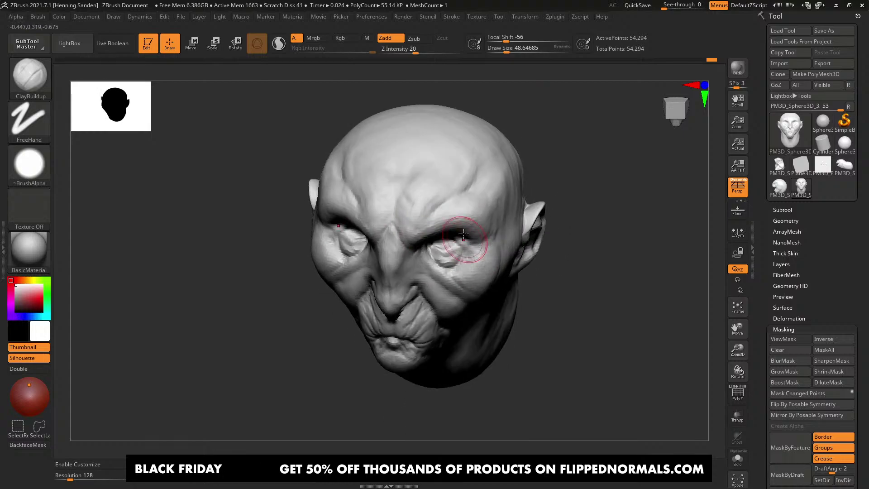
right_drag(448, 188, 446, 189)
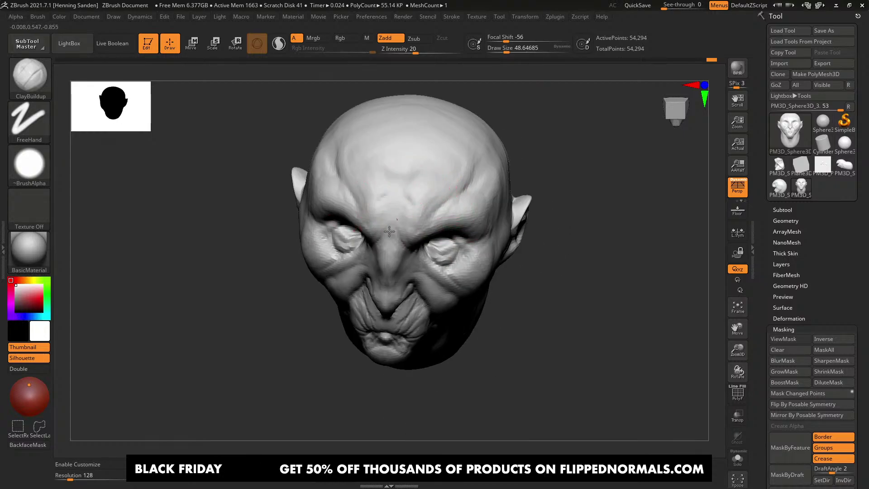
shift+drag(381, 229, 404, 227)
shift+right_drag(399, 235, 396, 204)
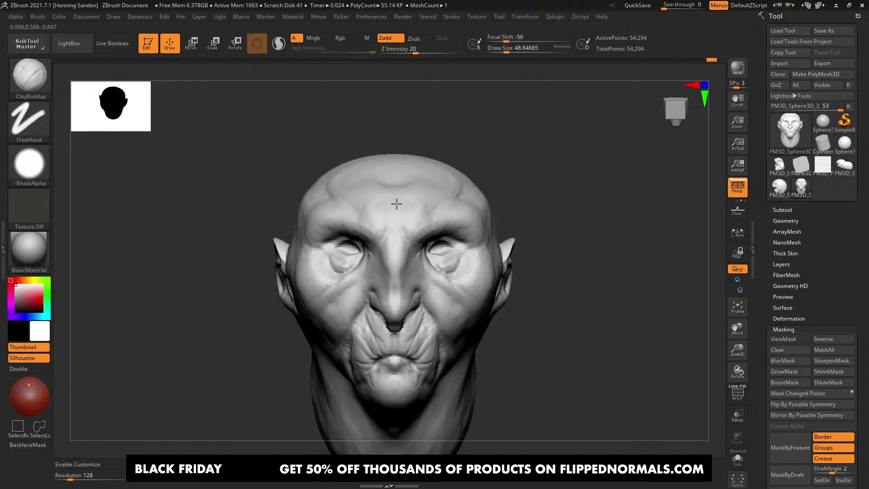
Step: Brush over the side of the face between eye and ear with ClayBuildup at draw size about 90
mouse_move(431, 234)
right_down()
mouse_move(465, 190)
mouse_move(510, 179)
mouse_move(506, 206)
mouse_move(507, 198)
right_up()
key(bracketright)
drag(518, 186, 465, 246)
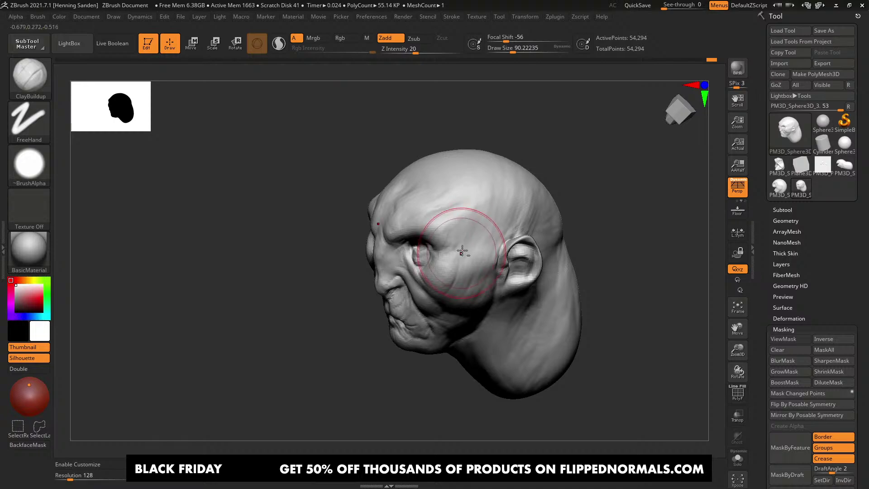
mouse_move(462, 251)
right_down()
mouse_move(447, 242)
mouse_move(448, 222)
mouse_move(417, 248)
mouse_move(388, 229)
mouse_move(410, 255)
right_up()
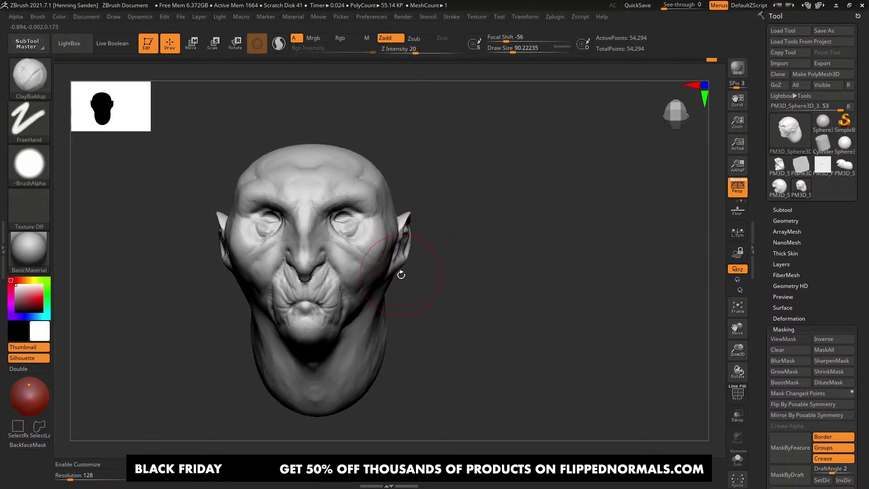
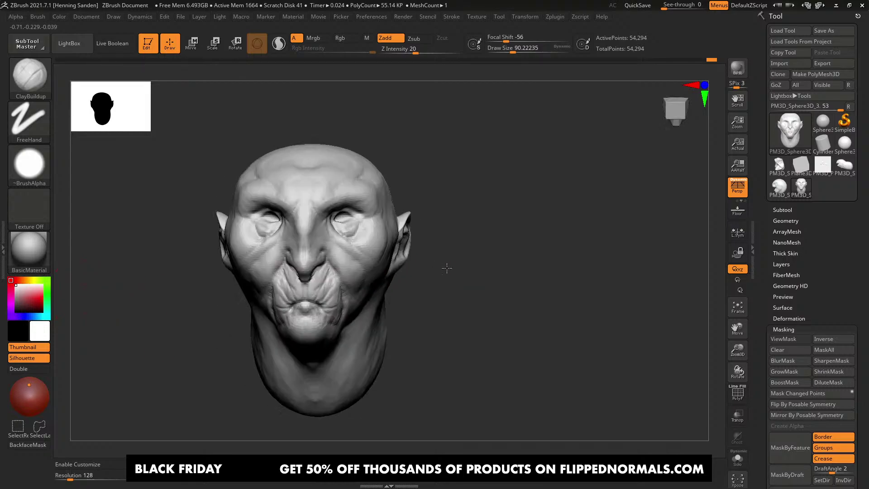
mouse_move(363, 246)
alt+right_down()
mouse_move(407, 248)
mouse_move(416, 235)
mouse_move(427, 254)
alt+right_up()
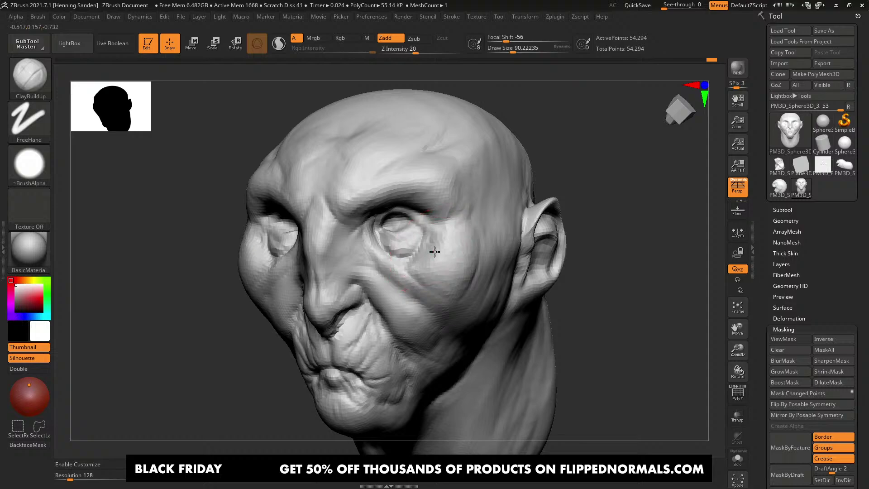
shift+right_drag(435, 251, 439, 254)
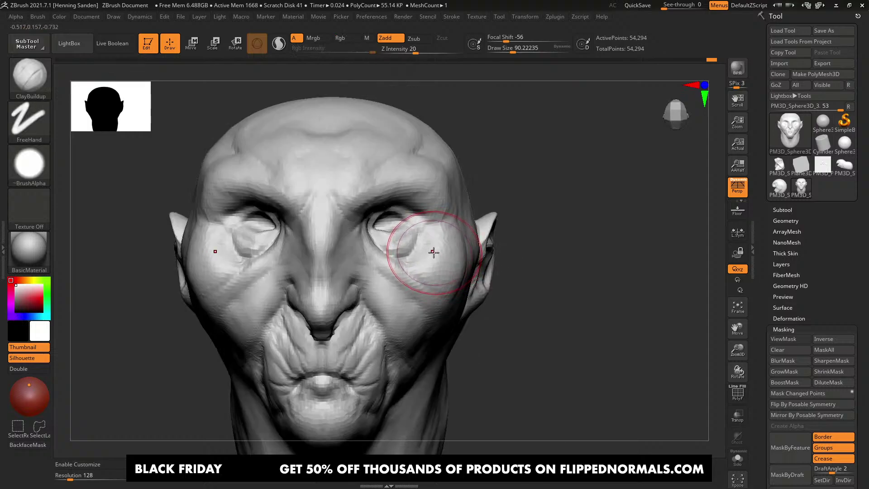
Step: Push the temples and upper sides of the forehead inward with the Move brush at draw size about 149
mouse_move(439, 246)
right_down()
mouse_move(423, 217)
mouse_move(479, 238)
mouse_move(506, 195)
mouse_move(514, 152)
right_up()
key(b)
key(m)
key(v)
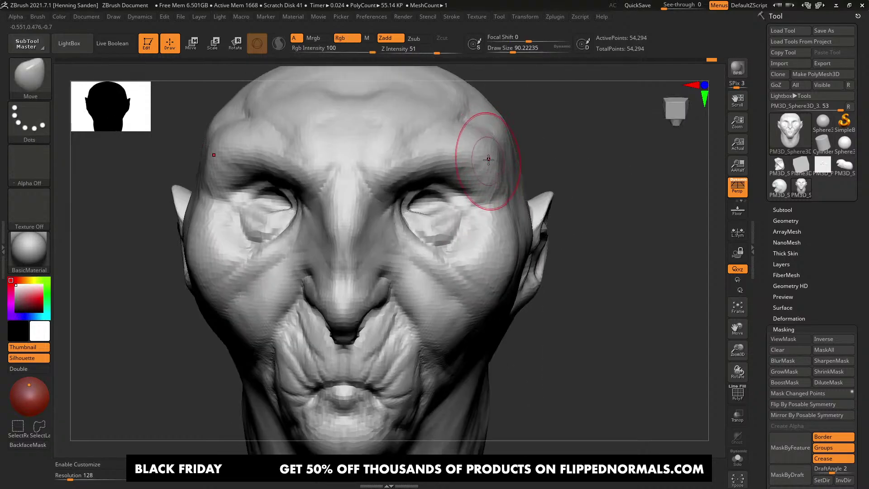
key(s)
drag(486, 154, 492, 154)
right_drag(482, 146, 480, 148)
key(s)
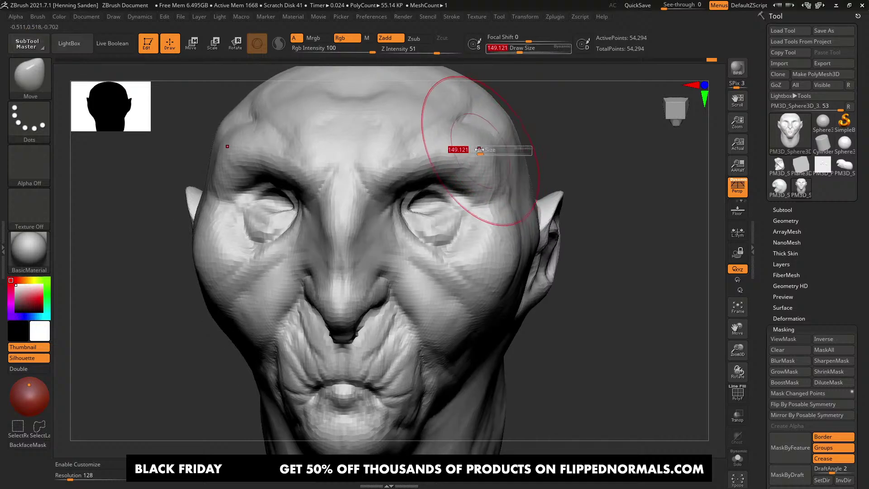
drag(480, 148, 477, 148)
right_drag(478, 150, 469, 150)
drag(470, 150, 459, 153)
mouse_move(484, 149)
right_down()
mouse_move(452, 161)
mouse_move(485, 170)
mouse_move(469, 157)
right_up()
drag(469, 156, 461, 154)
right_drag(460, 153, 474, 143)
drag(475, 142, 473, 144)
Step: Nudge the upper sides of the skull inward with the Move brush at draw size about 87
alt+right_drag(473, 148, 488, 165)
key(s)
drag(488, 166, 481, 166)
right_drag(482, 166, 485, 163)
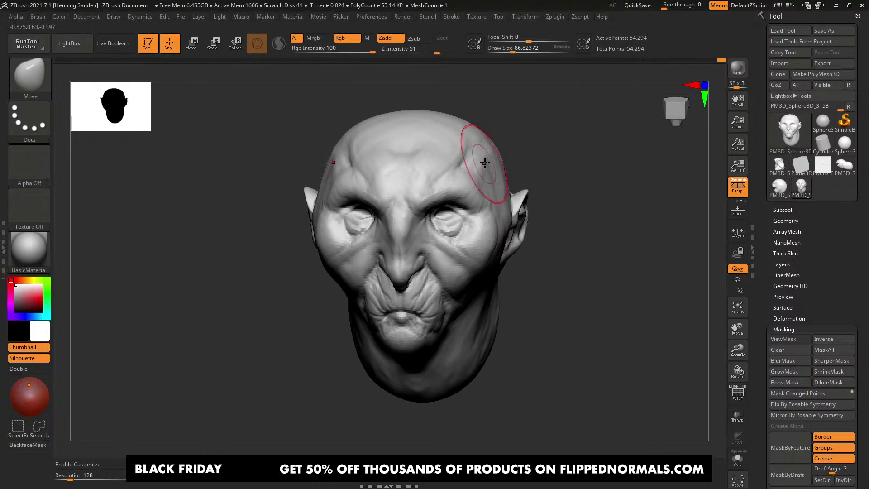
drag(484, 163, 480, 163)
mouse_move(480, 163)
right_down()
mouse_move(455, 159)
mouse_move(489, 187)
mouse_move(500, 159)
mouse_move(465, 208)
mouse_move(471, 219)
mouse_move(476, 169)
mouse_move(450, 155)
mouse_move(489, 172)
right_up()
Step: Build up the middle of the forehead above the nose bridge with the ClayBuildup brush
key(b)
key(c)
key(b)
key(s)
drag(431, 172, 435, 172)
mouse_move(386, 204)
mouse_down()
mouse_move(419, 176)
mouse_move(382, 208)
mouse_up()
mouse_move(396, 216)
right_down()
mouse_move(432, 172)
mouse_move(367, 209)
mouse_move(398, 213)
right_up()
key(s)
click(399, 214)
Step: Fill out the top and back of the skull with ClayBuildup at draw size about 207
alt+right_drag(369, 169, 437, 221)
key(s)
drag(438, 223, 446, 223)
drag(328, 167, 298, 176)
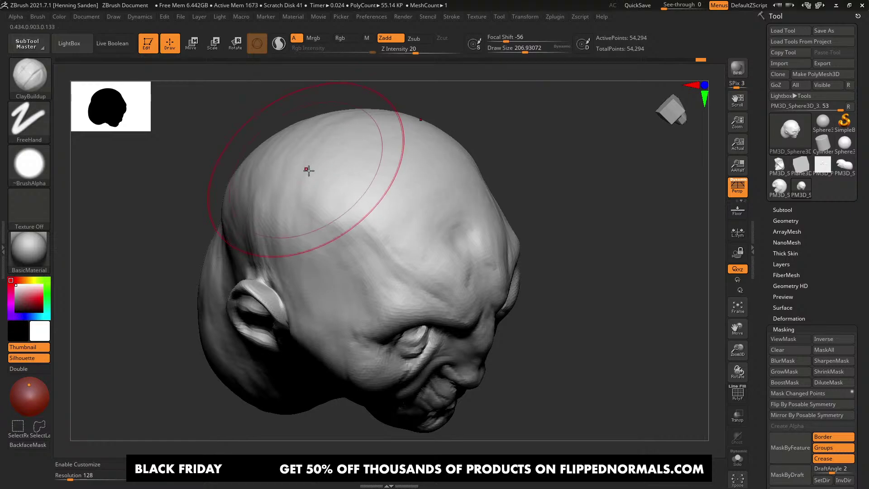
right_drag(306, 171, 313, 173)
mouse_move(313, 173)
mouse_down()
mouse_move(271, 199)
mouse_move(255, 235)
mouse_up()
mouse_move(267, 238)
right_down()
mouse_move(339, 244)
mouse_move(243, 210)
right_up()
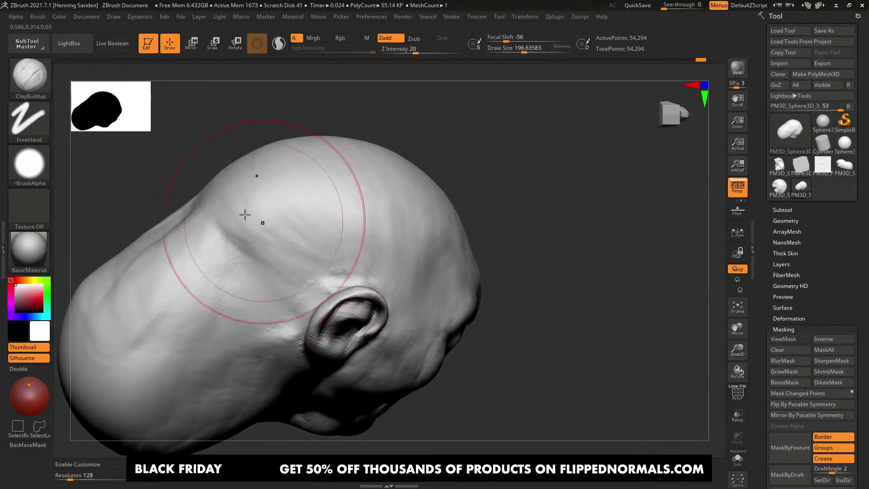
Step: Reshape the ear's outer rim and lobe with the Move brush at draw size about 90
mouse_move(225, 299)
right_down()
mouse_move(398, 252)
mouse_move(462, 218)
mouse_move(414, 229)
mouse_move(457, 271)
right_up()
key(b)
key(m)
key(v)
key(s)
mouse_move(512, 239)
mouse_down()
mouse_move(504, 239)
mouse_move(520, 240)
mouse_up()
mouse_move(525, 247)
mouse_down()
mouse_move(538, 249)
mouse_move(512, 291)
mouse_up()
key(s)
right_drag(547, 292, 494, 297)
key(s)
drag(495, 297, 487, 334)
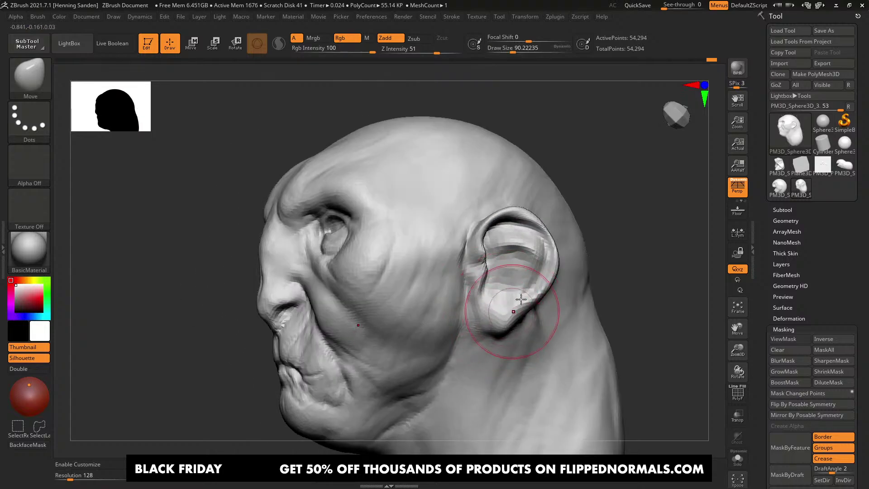
Step: Set the DynaMesh resolution to 232 and remesh the head
key([)
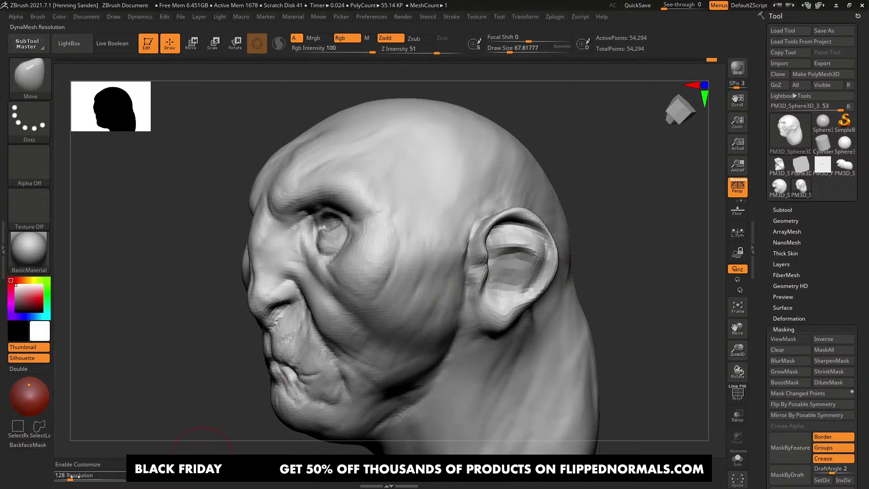
drag(73, 476, 76, 475)
ctrl+drag(240, 297, 247, 314)
mouse_move(392, 283)
right_down()
mouse_move(435, 264)
mouse_move(454, 271)
mouse_move(485, 243)
mouse_move(487, 258)
right_up()
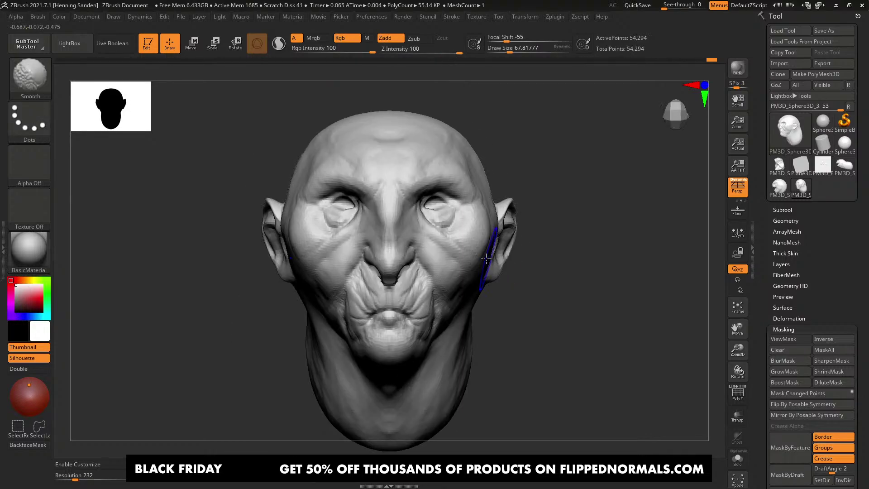
mouse_move(485, 258)
ctrl+right_down()
mouse_move(414, 259)
mouse_move(530, 268)
mouse_move(484, 268)
ctrl+right_up()
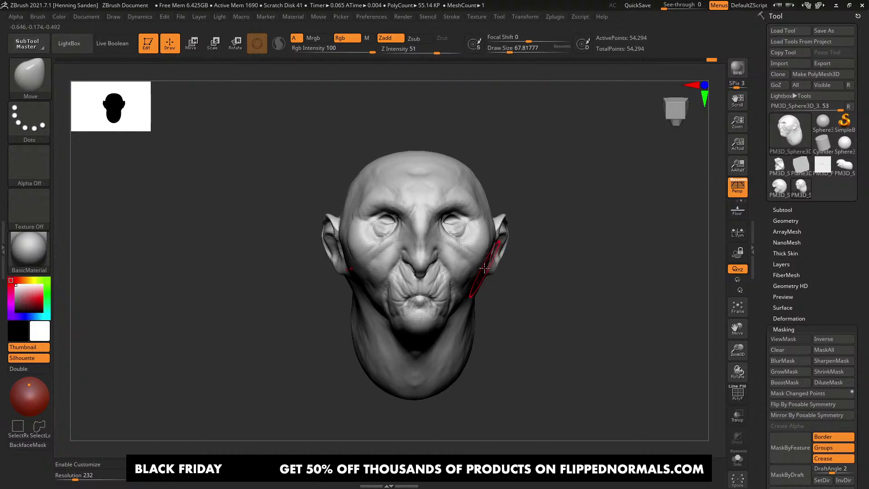
mouse_move(536, 244)
ctrl+right_down()
mouse_move(491, 267)
mouse_move(471, 240)
ctrl+right_up()
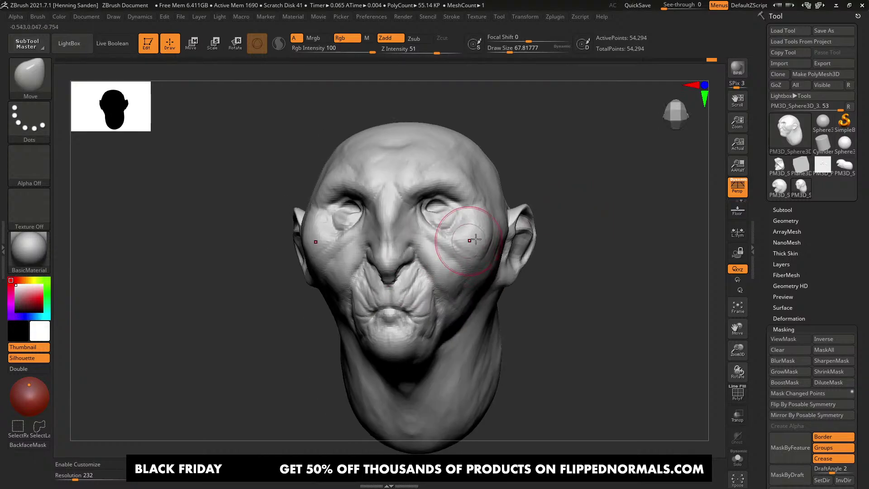
ctrl+drag(610, 183, 575, 220)
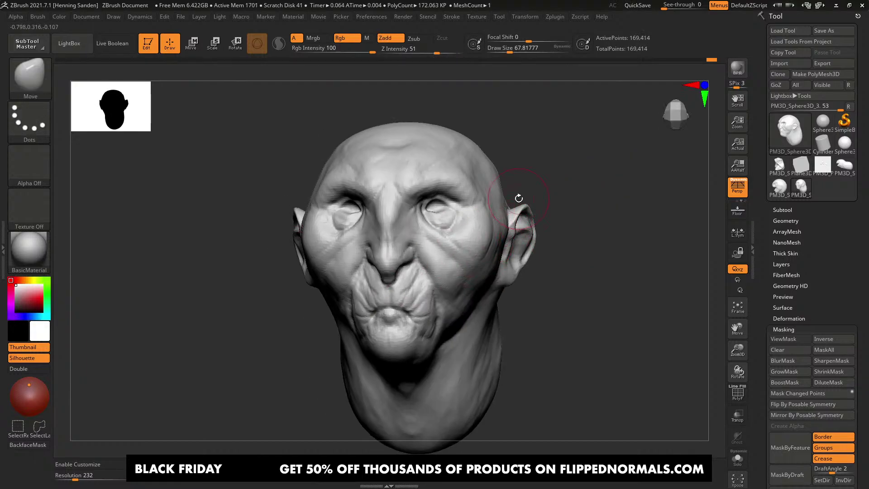
Step: Carve a curved crease beneath the eye with the DamStandard brush at draw size about 54
ctrl+right_drag(457, 199, 468, 252)
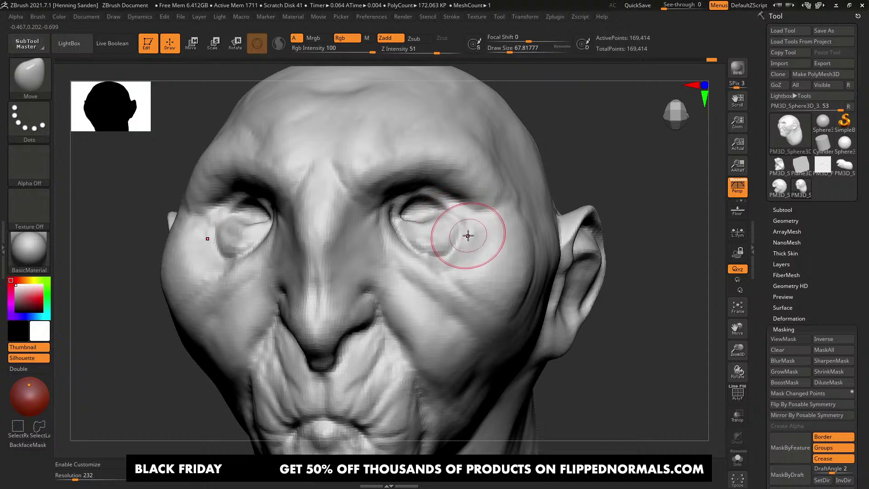
mouse_move(468, 235)
ctrl+right_down()
mouse_move(457, 219)
mouse_move(442, 226)
ctrl+right_up()
key(b)
key(d)
key(s)
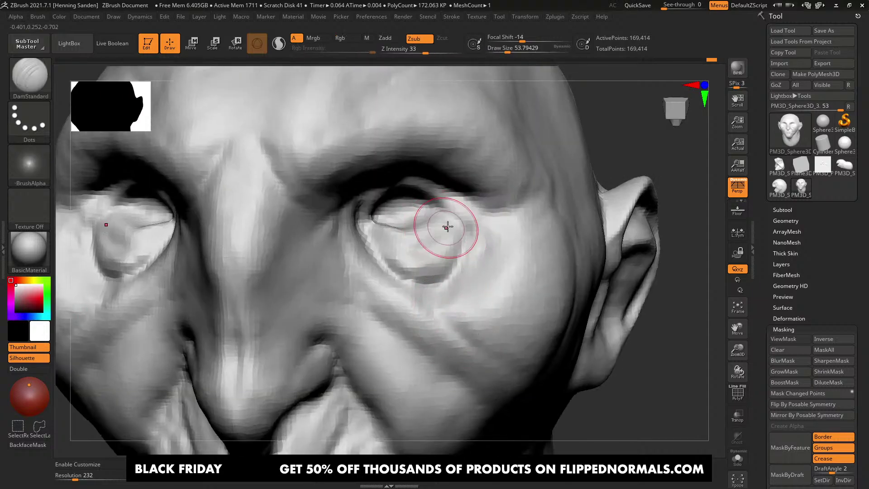
mouse_move(459, 209)
mouse_down()
mouse_move(410, 258)
mouse_move(401, 256)
mouse_up()
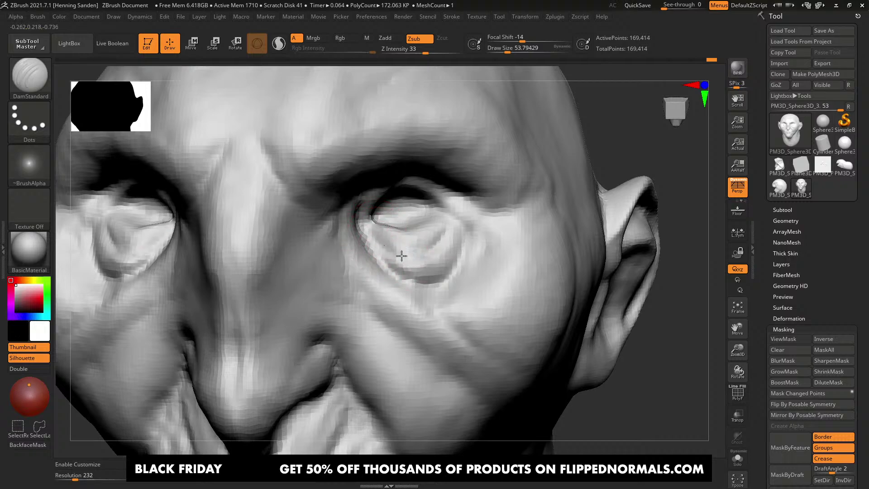
Step: Pull the inner corner of the eye toward the nose with the Move brush at draw size about 29
mouse_move(436, 251)
right_down()
mouse_move(365, 223)
mouse_move(385, 221)
right_up()
key(b)
key(m)
key(v)
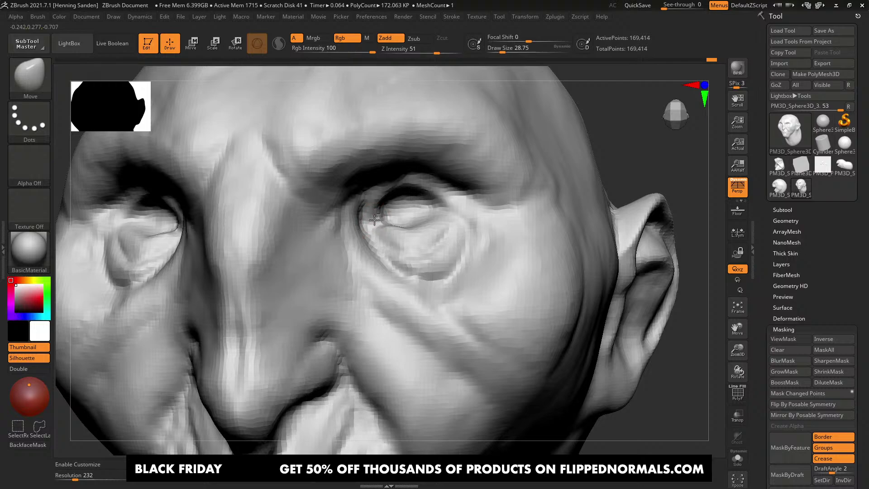
drag(374, 220, 369, 221)
right_drag(418, 220, 368, 219)
drag(368, 219, 364, 221)
mouse_move(380, 212)
right_down()
mouse_move(462, 192)
mouse_move(400, 202)
mouse_move(398, 218)
right_up()
Step: Reshape the upper ears using the Move brush enlarged to a draw size of about 124
key(b)
key(d)
key(s)
key(b)
key(m)
key(v)
key(s)
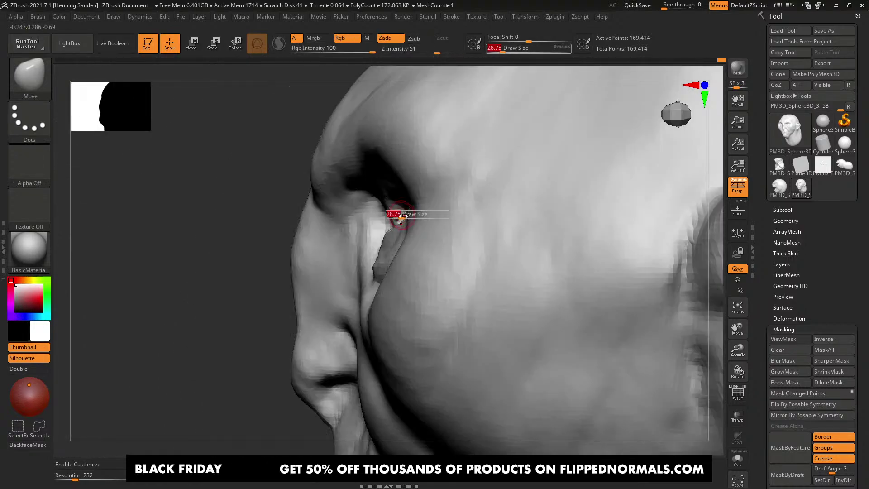
drag(397, 217, 407, 217)
mouse_move(408, 217)
right_down()
mouse_move(395, 224)
mouse_move(400, 251)
mouse_move(434, 264)
mouse_move(431, 256)
right_up()
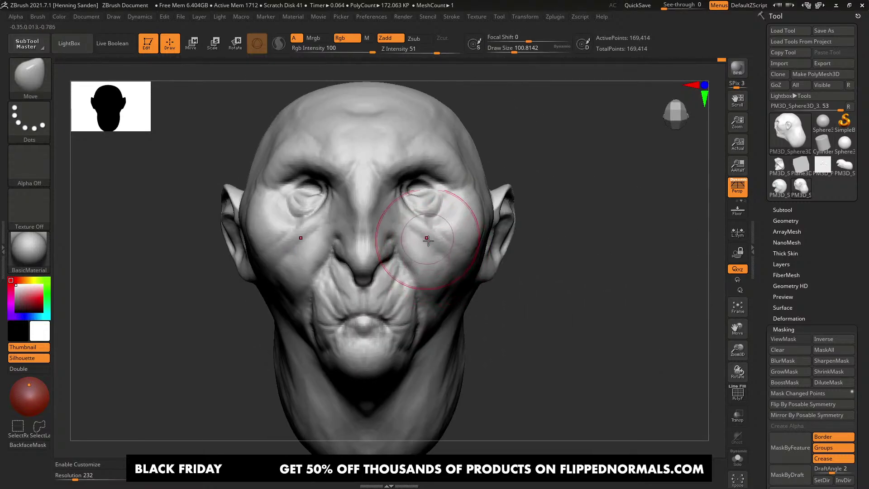
key(s)
drag(512, 204, 515, 205)
drag(511, 197, 503, 190)
right_drag(530, 199, 503, 206)
drag(520, 210, 530, 205)
mouse_move(536, 204)
right_down()
mouse_move(518, 203)
mouse_move(516, 233)
right_up()
Step: Sculpt the inner folds of the ear bowl with ClayBuildup, reducing the draw size to about 33
key(b)
key(c)
key(b)
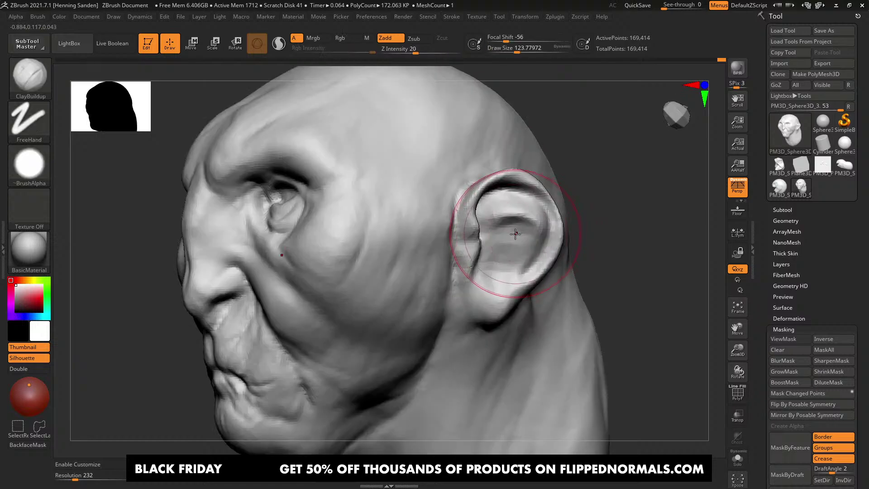
drag(495, 249, 527, 233)
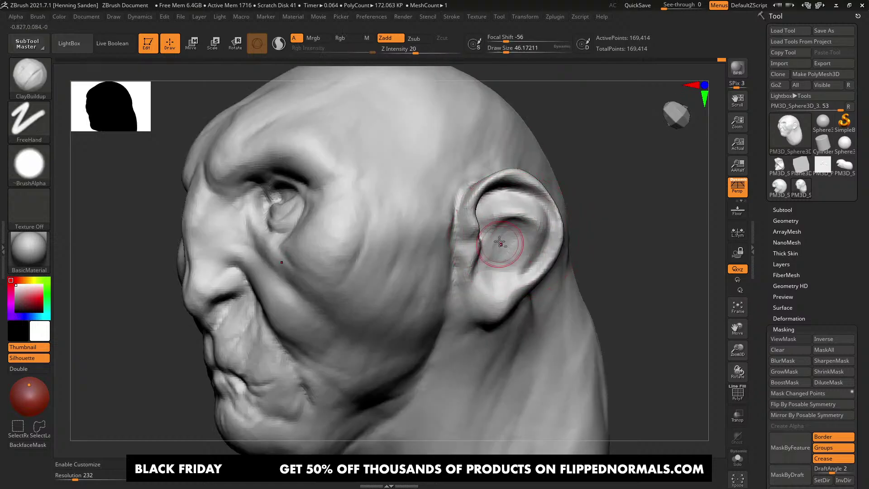
right_drag(499, 241, 481, 244)
key([)
drag(477, 241, 496, 255)
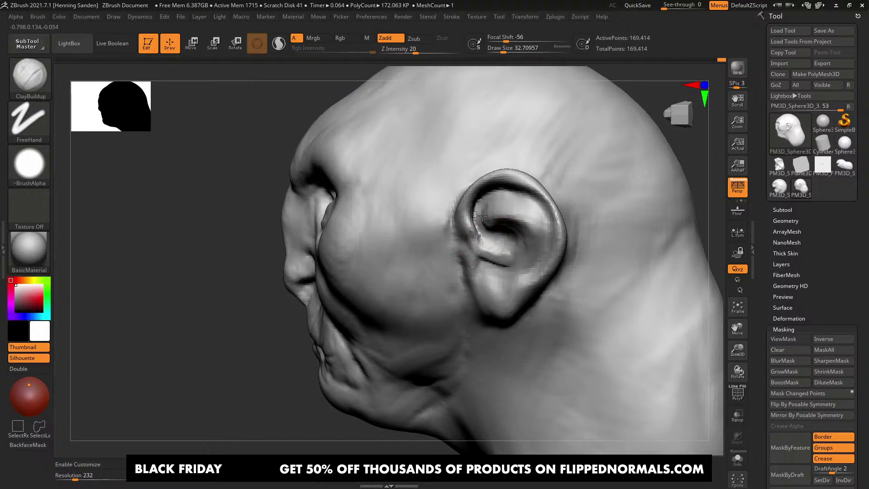
Step: Build up the upper inner fold of the ear with ClayBuildup, then enlarge the brush for the earlobe
right_drag(500, 198, 525, 199)
key(])
drag(526, 198, 488, 205)
mouse_move(511, 231)
right_down()
mouse_move(521, 232)
mouse_move(493, 277)
mouse_move(500, 287)
mouse_move(470, 318)
right_up()
key(s)
drag(476, 305, 481, 305)
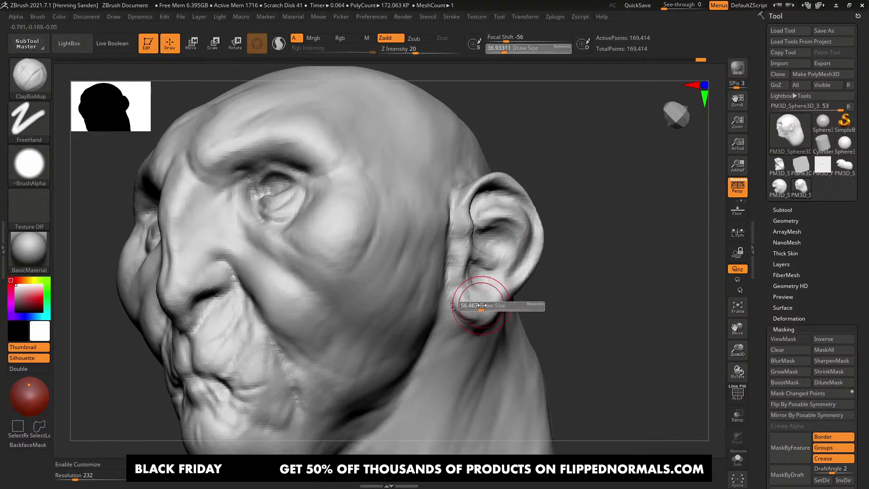
Step: Smooth the inner ear folds and the front edge of the ear at draw size about 65
mouse_move(483, 287)
right_down()
mouse_move(485, 268)
mouse_move(420, 230)
mouse_move(485, 247)
mouse_move(488, 260)
mouse_move(476, 244)
mouse_move(493, 236)
mouse_move(448, 240)
right_up()
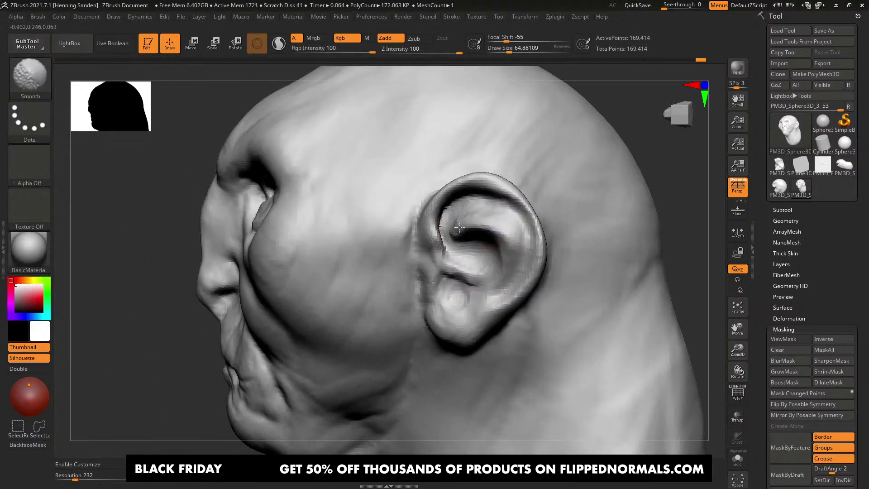
shift+drag(450, 238, 476, 227)
right_drag(448, 208, 474, 206)
shift+drag(440, 221, 438, 243)
Step: Switch to the Firefox window showing the Monster Trucks (2016) still on IMDb
key(alt+Tab)
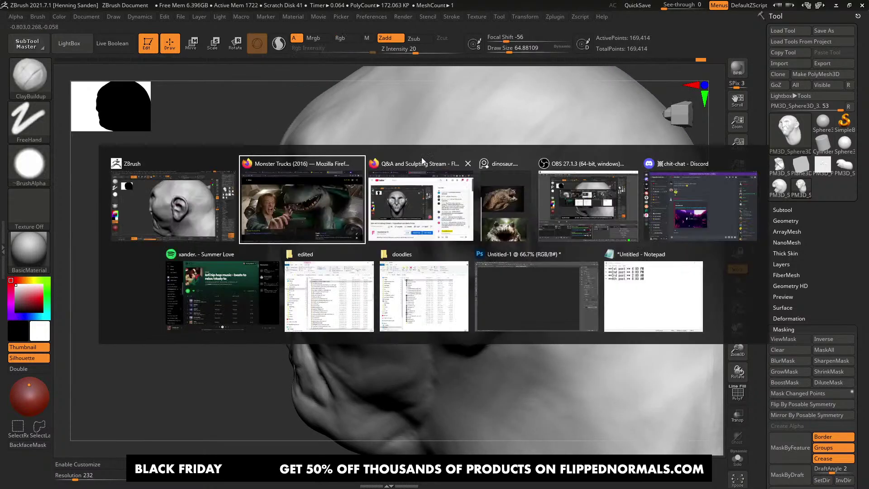
key(alt+Tab)
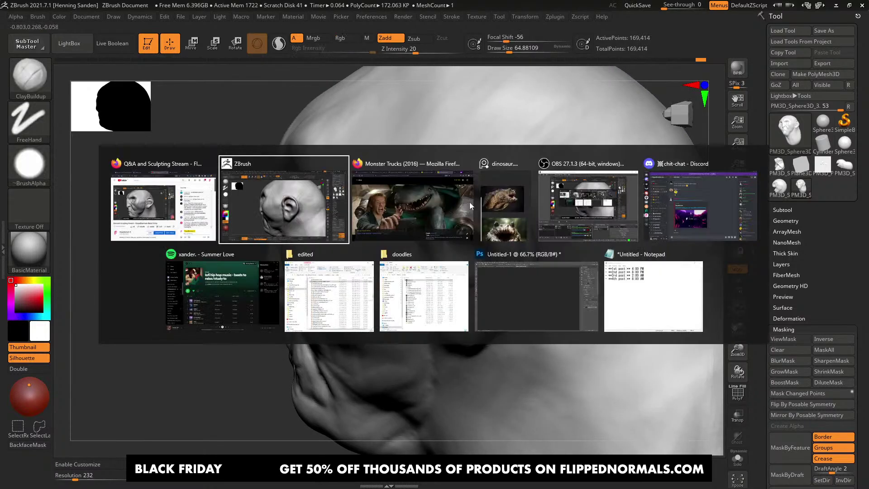
click(370, 204)
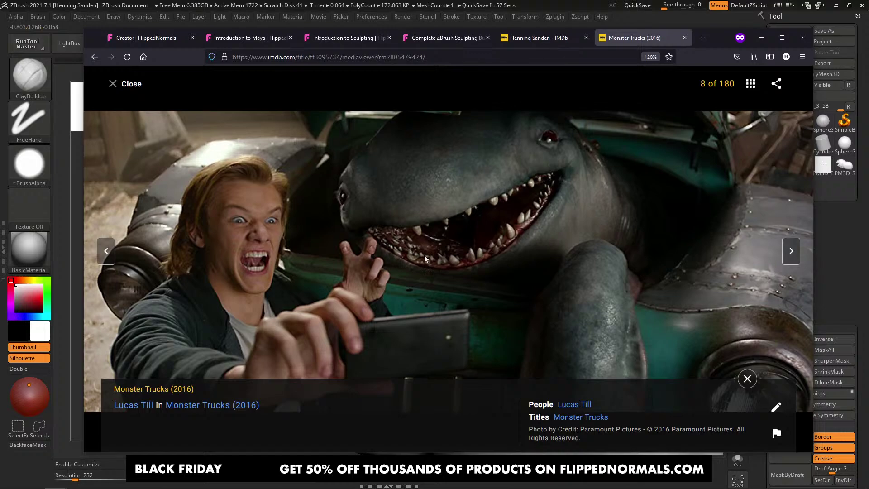
Step: Close the Monster Trucks still and open the How to Retopologize a Full Character product from the FlippedNormals creator page
key(ctrl+w)
click(454, 40)
click(353, 39)
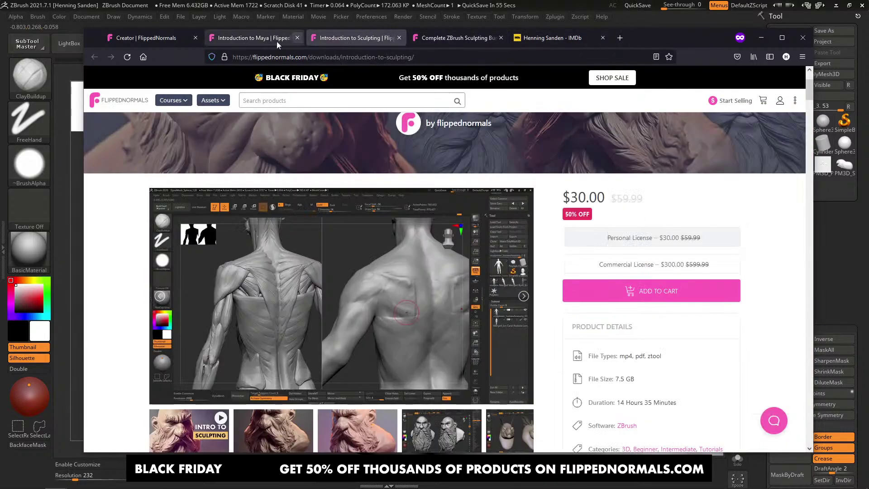
click(267, 40)
click(187, 39)
middle_click(724, 312)
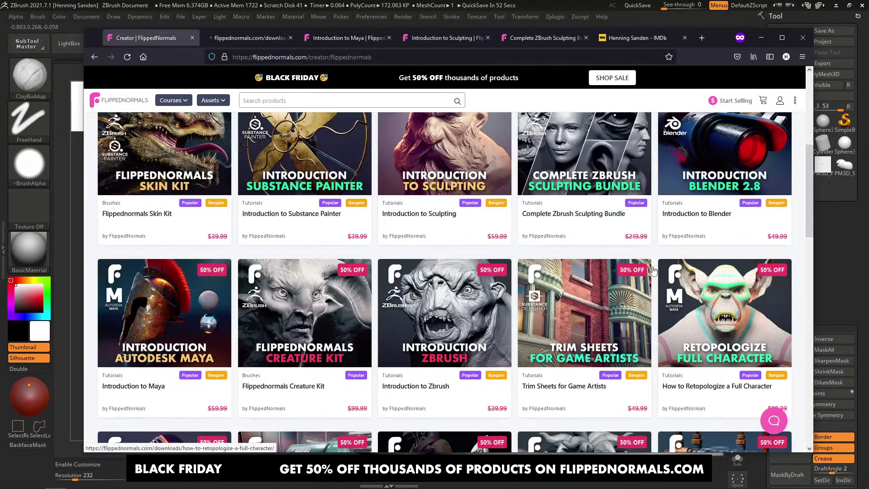
click(248, 38)
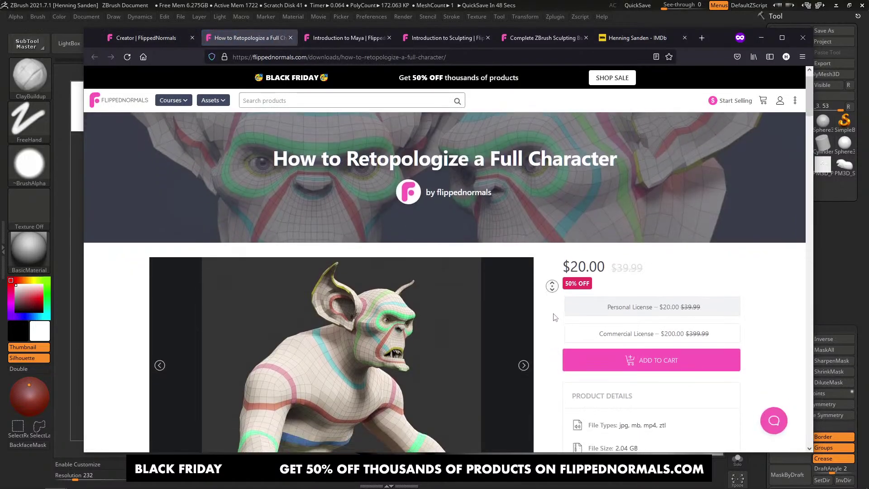
Step: Browse the enlarged gallery images of the retopologized creature, covering the head topology, full body and UV layout
middle_drag(554, 317, 550, 296)
click(491, 298)
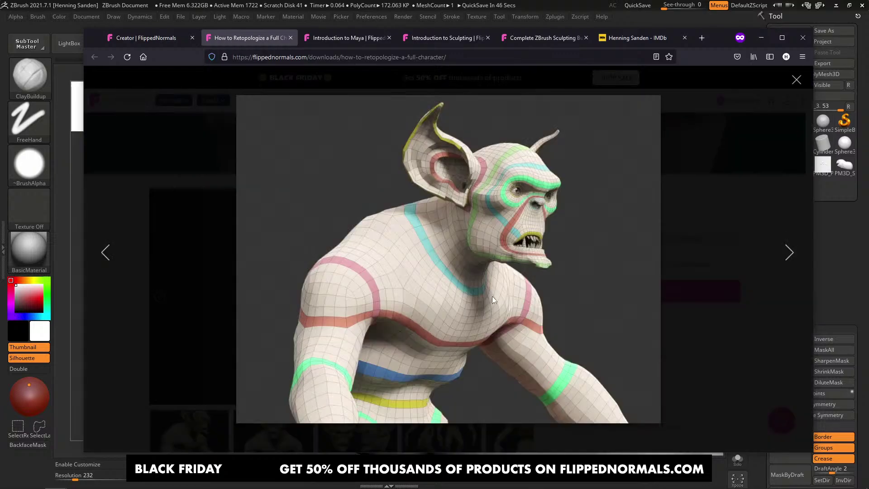
click(487, 297)
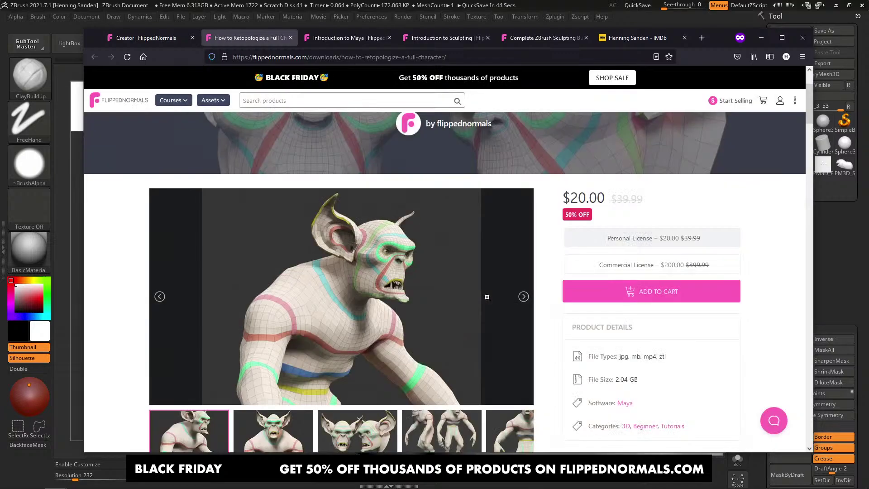
click(426, 272)
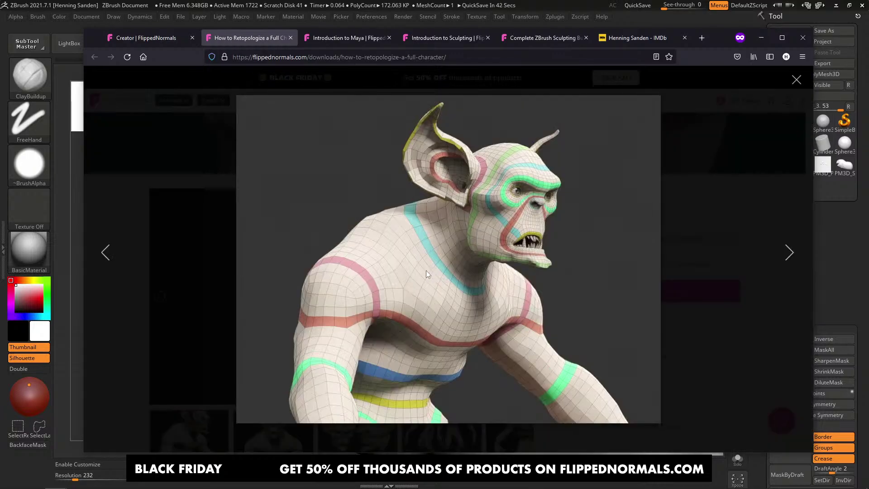
key(Right)
key(Right)
key(Right)
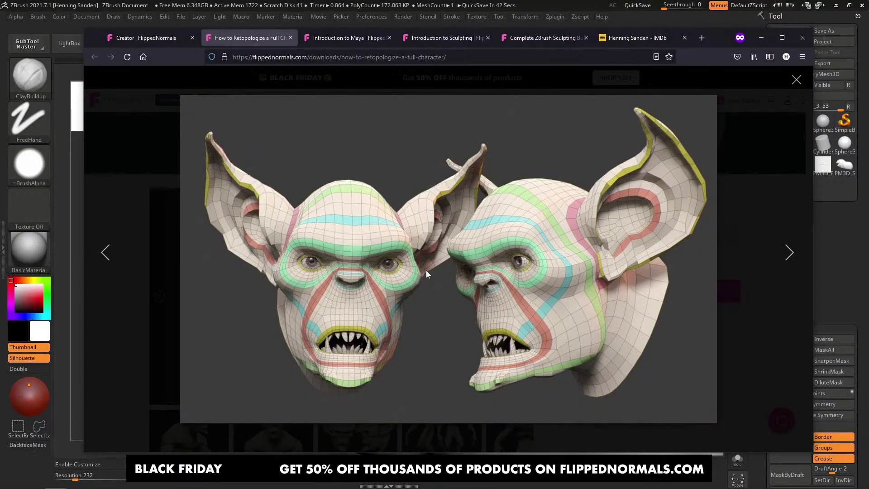
key(Right)
key(Right)
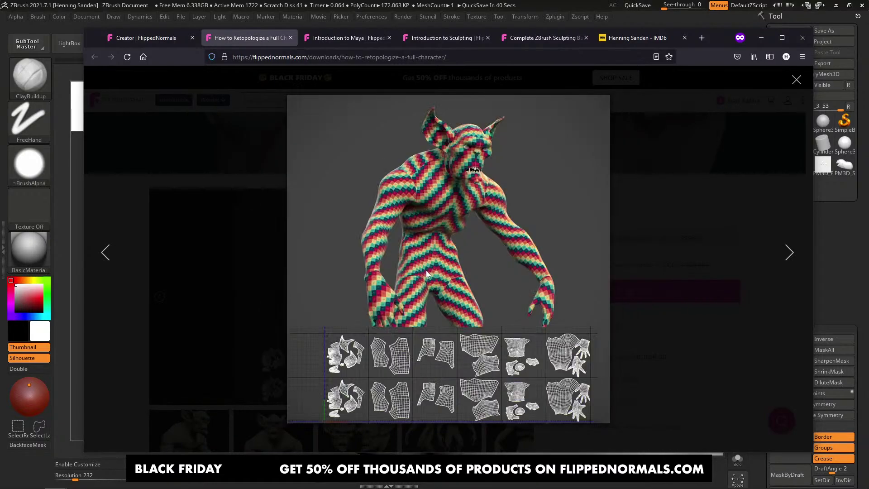
key(Left)
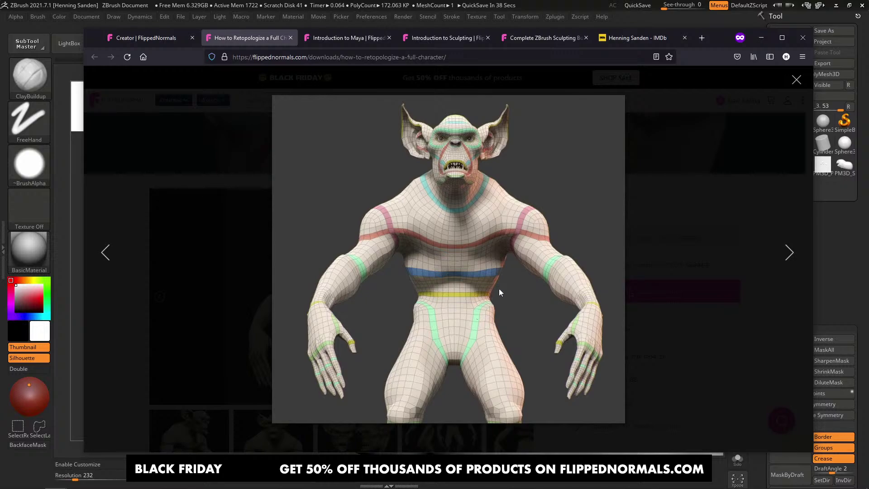
Step: Switch back to ZBrush and set the ClayBuildup draw size to about 46 for the face
key(alt+Tab)
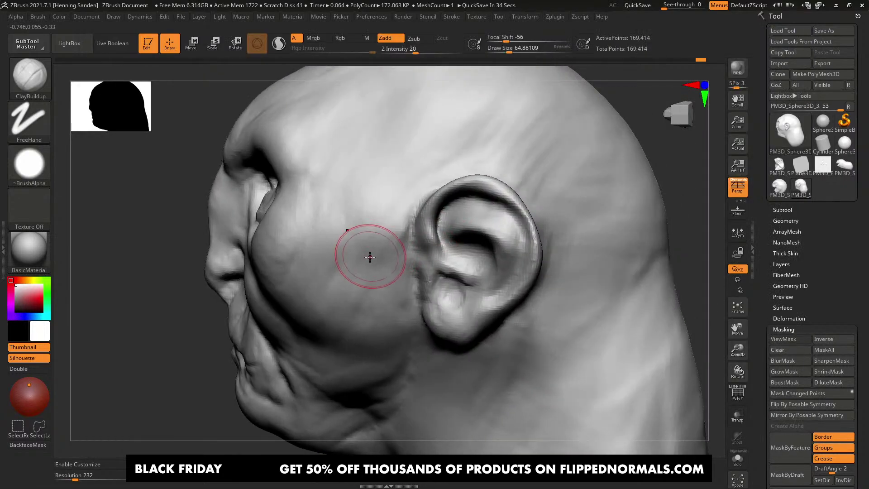
mouse_move(369, 261)
right_down()
mouse_move(429, 263)
mouse_move(402, 267)
right_up()
key(s)
drag(402, 267, 404, 267)
right_drag(362, 259, 394, 254)
key(s)
drag(344, 246, 320, 241)
mouse_move(349, 213)
right_down()
mouse_move(420, 254)
mouse_move(429, 227)
mouse_move(398, 226)
mouse_move(401, 236)
mouse_move(379, 226)
mouse_move(423, 224)
right_up()
key(s)
key(s)
drag(422, 224, 426, 224)
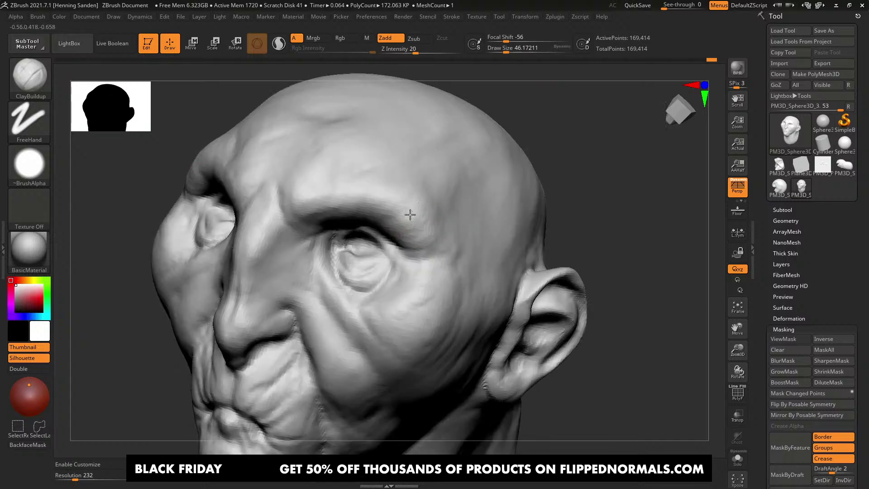
Step: Reduce the ClayBuildup draw size to about 23 for the cheek area beside and below the eye
mouse_move(381, 196)
shift+right_down()
mouse_move(413, 181)
mouse_move(436, 256)
shift+right_up()
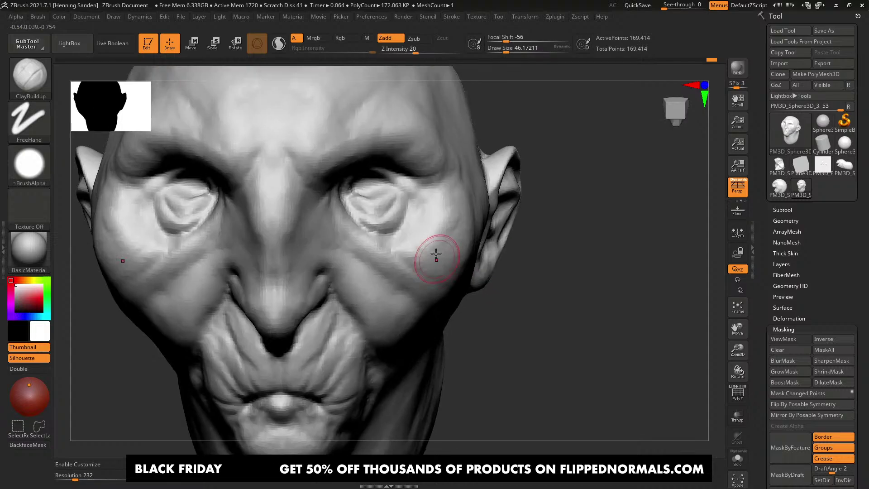
key(s)
drag(425, 240, 415, 240)
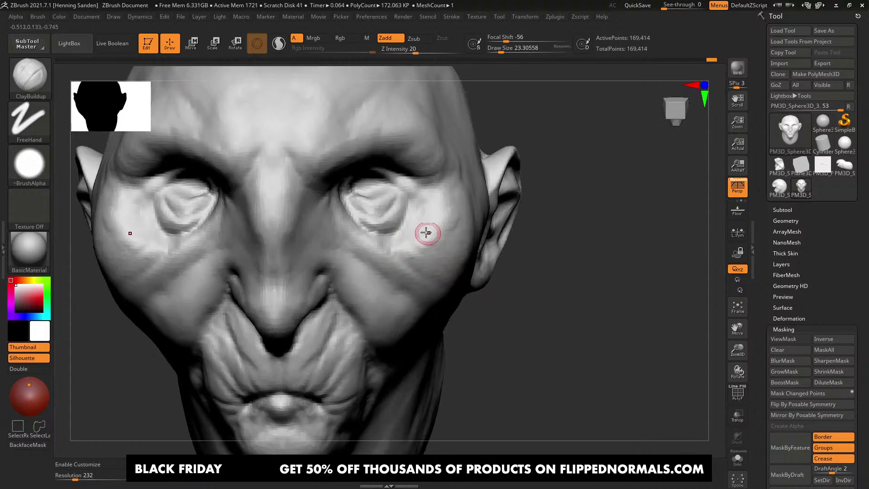
right_drag(438, 230, 428, 234)
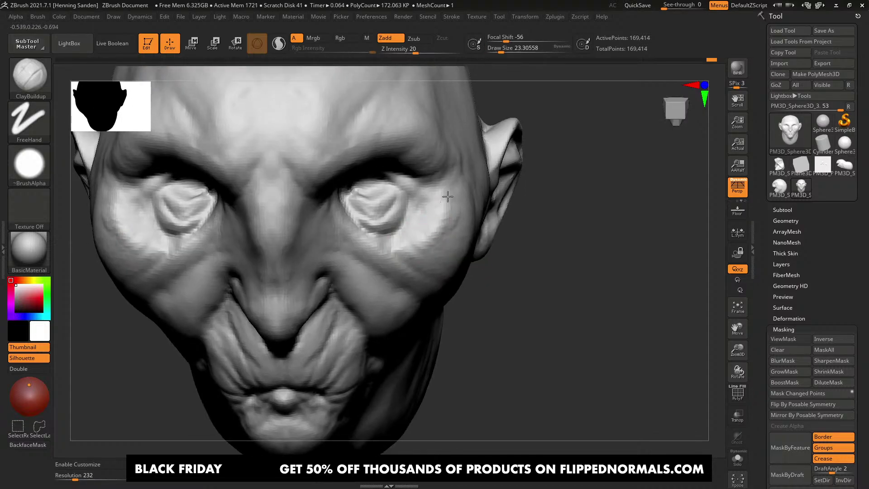
key(f)
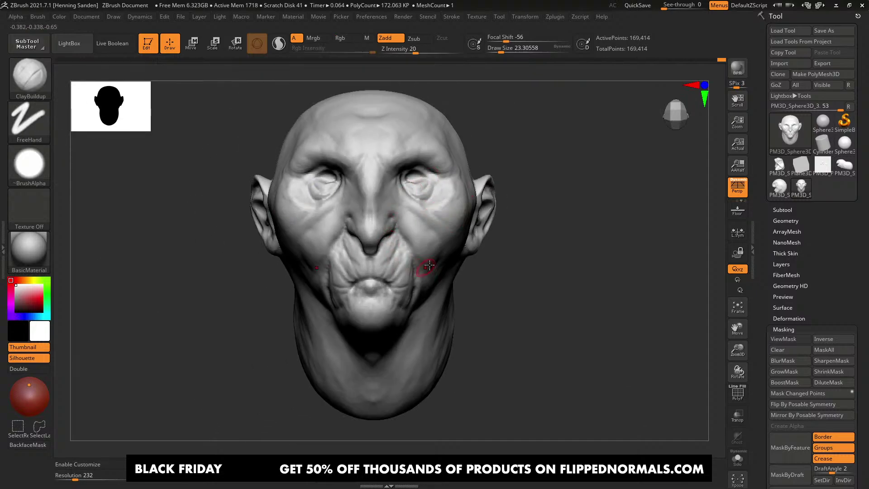
Step: Set the ClayBuildup draw size to about 41 for the broad cheek area
mouse_move(460, 227)
right_down()
mouse_move(448, 235)
mouse_move(444, 212)
mouse_move(458, 229)
mouse_move(429, 213)
mouse_move(426, 229)
mouse_move(452, 188)
right_up()
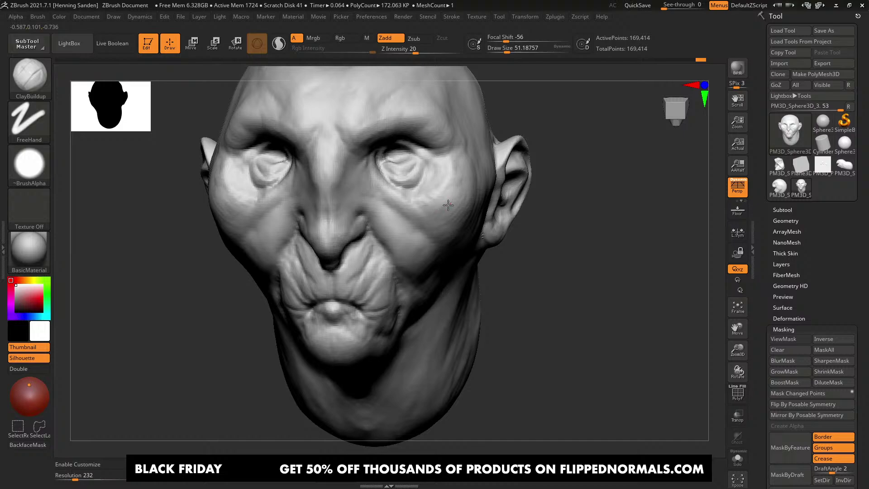
mouse_move(470, 211)
right_down()
mouse_move(462, 208)
mouse_move(465, 246)
mouse_move(497, 240)
mouse_move(487, 229)
mouse_move(468, 237)
right_up()
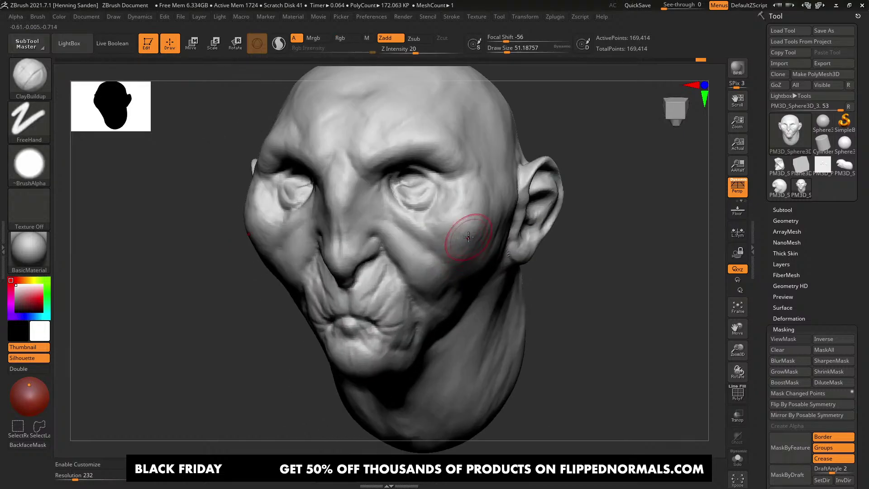
key(bracketleft)
key(bracketleft)
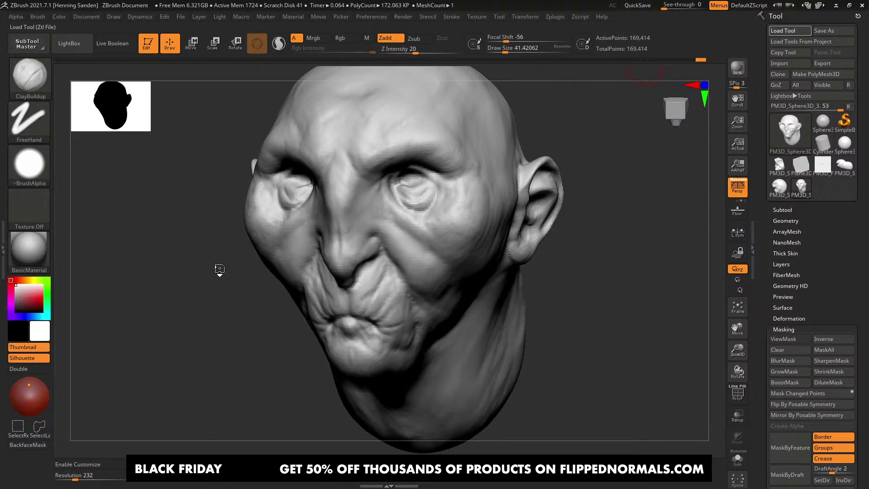
Step: Load the nosferatu tool file and switch back to the old creature's head sculpt
mouse_move(212, 286)
mouse_down()
mouse_move(190, 146)
mouse_move(291, 349)
mouse_move(319, 346)
mouse_up()
drag(581, 244, 568, 272)
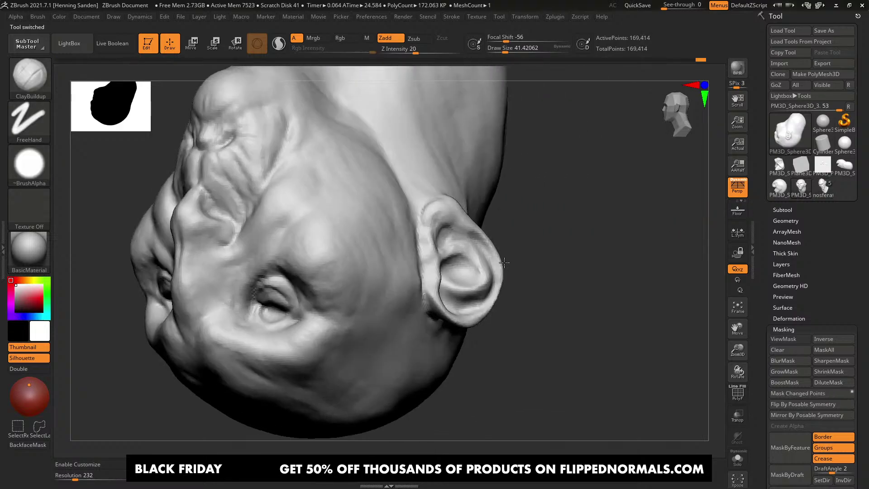
drag(471, 135, 413, 270)
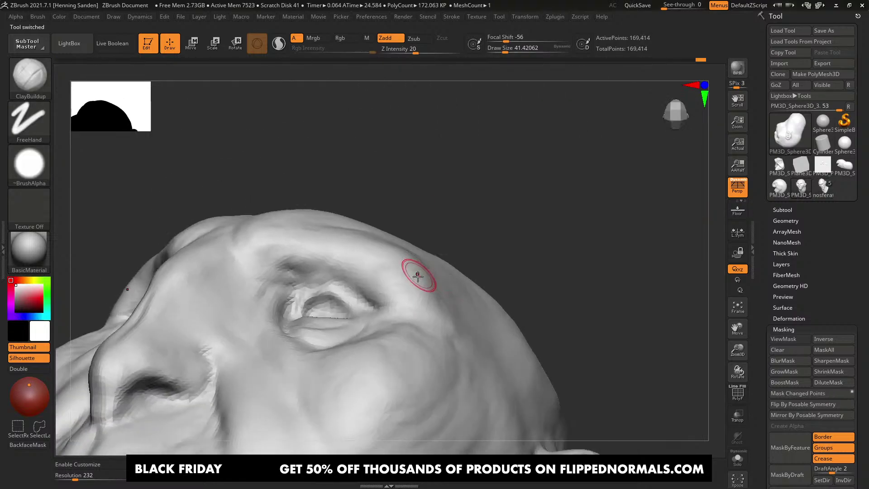
mouse_move(421, 289)
right_down()
mouse_move(447, 288)
mouse_move(444, 296)
mouse_move(440, 285)
mouse_move(407, 281)
mouse_move(457, 273)
mouse_move(433, 271)
mouse_move(444, 271)
right_up()
Step: Compare the head's side profile with perspective turned on and off
key(p)
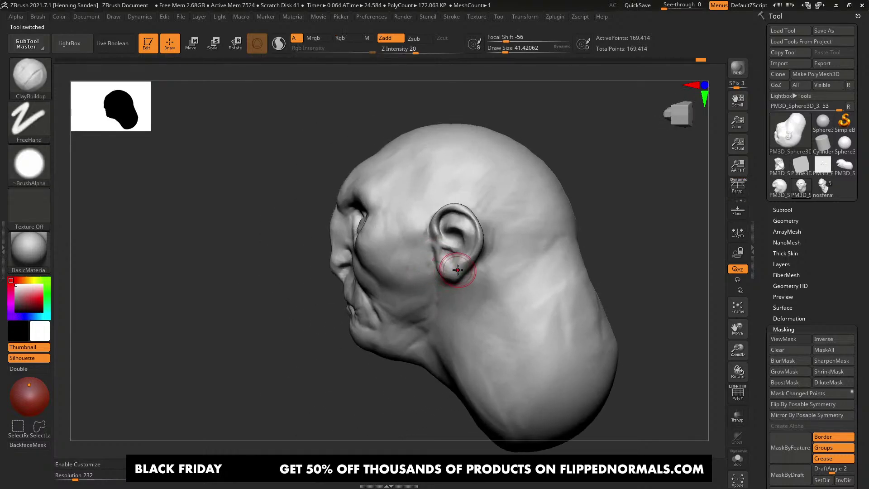
key(p)
key(p)
key(p)
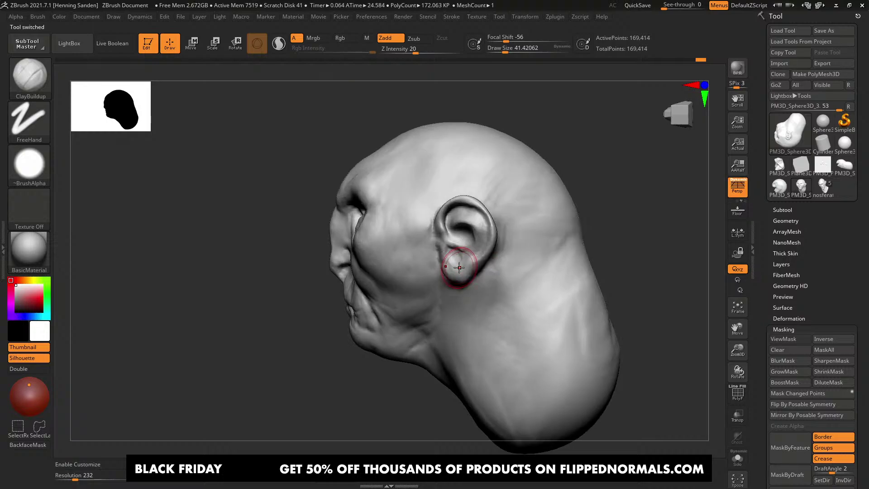
key(p)
key(p)
key(p)
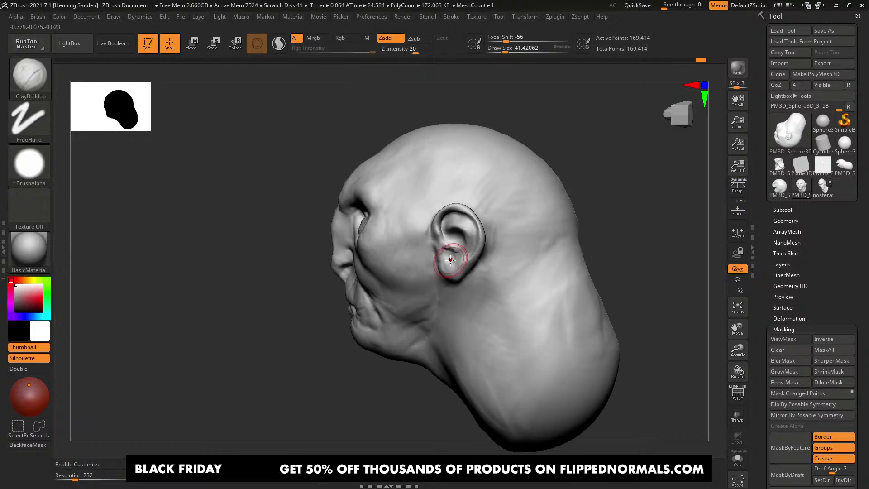
Step: Compare the face from the front with perspective turned on and off
right_drag(451, 259, 486, 268)
key(p)
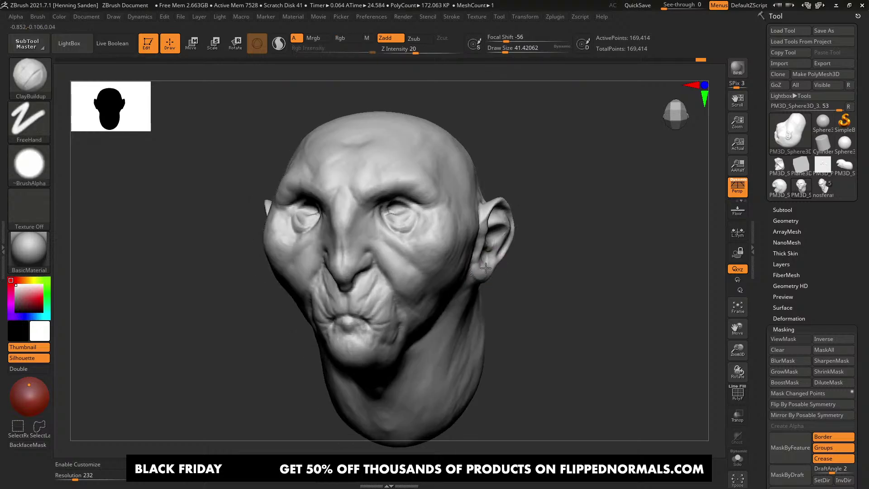
click(744, 193)
click(743, 193)
shift+drag(562, 242, 677, 205)
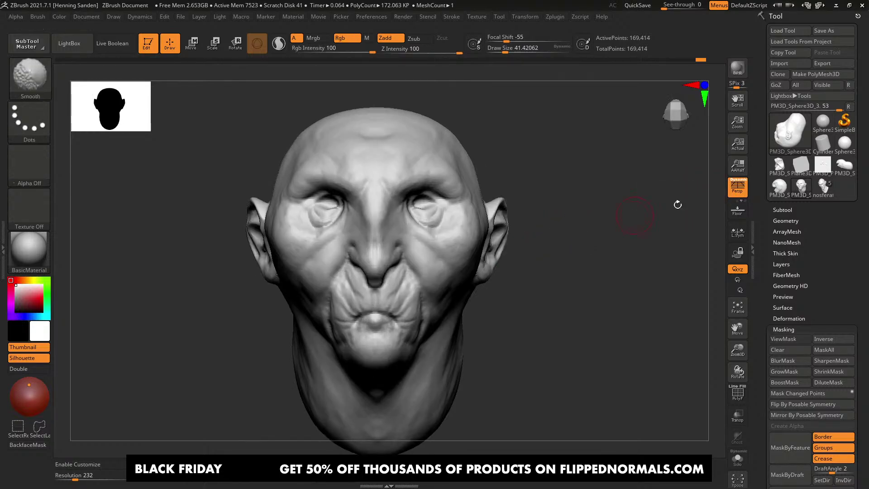
click(739, 188)
Step: Examine the perspective distortion on the head in profile and three-quarter view, leaving perspective turned on
right_drag(666, 236, 511, 234)
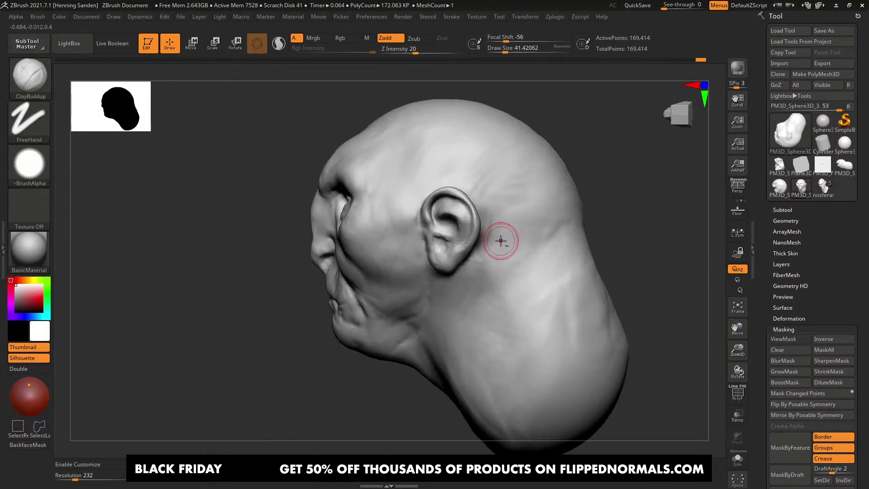
drag(501, 241, 503, 238)
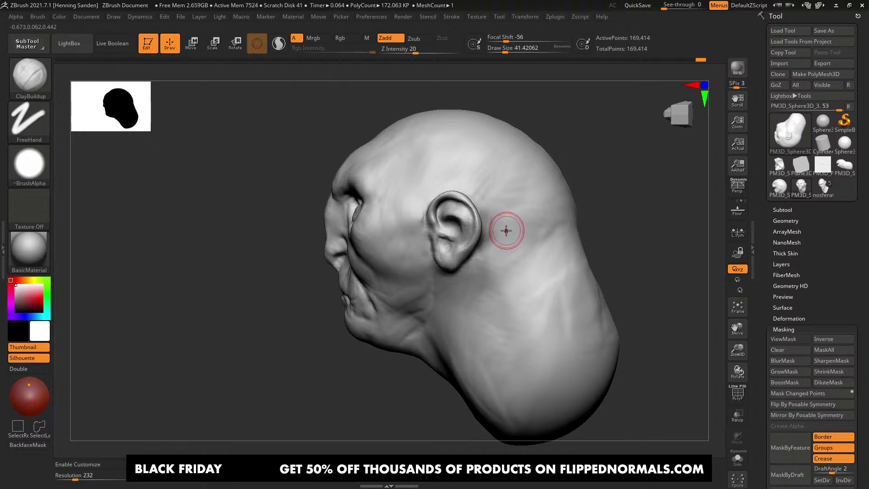
mouse_move(506, 231)
right_down()
mouse_move(527, 252)
mouse_move(480, 238)
mouse_move(490, 225)
right_up()
key(p)
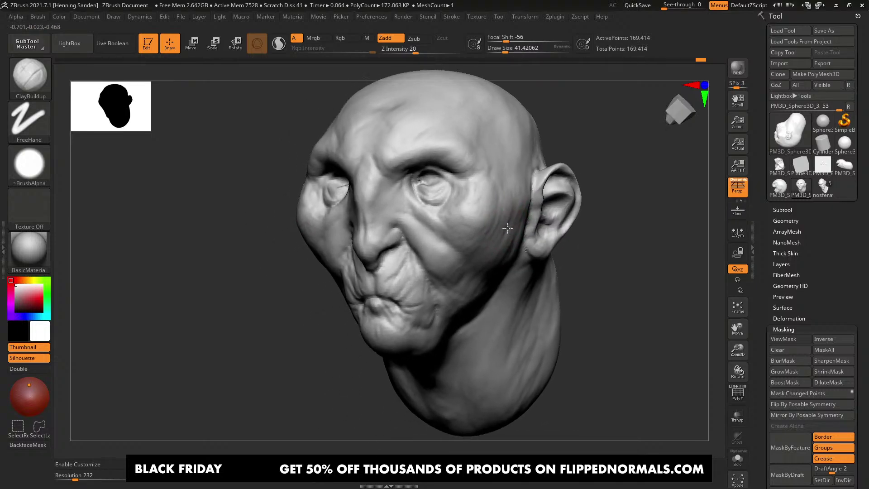
key(p)
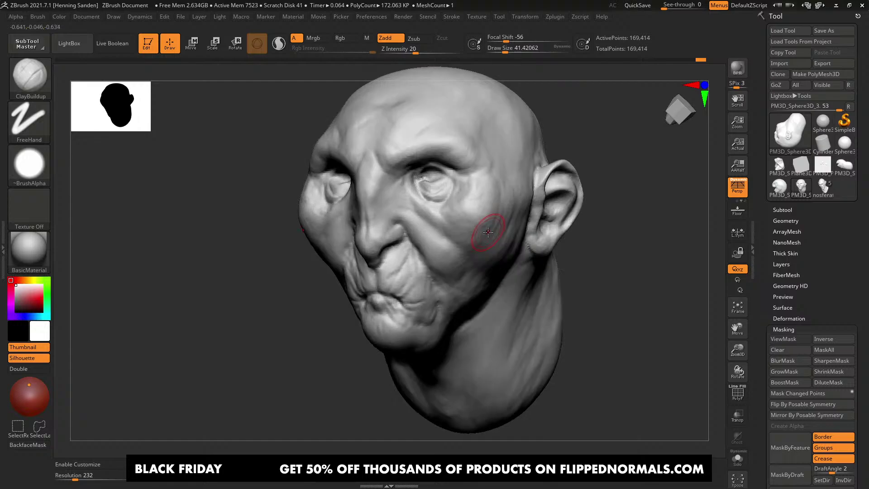
key(p)
key(p)
key(p)
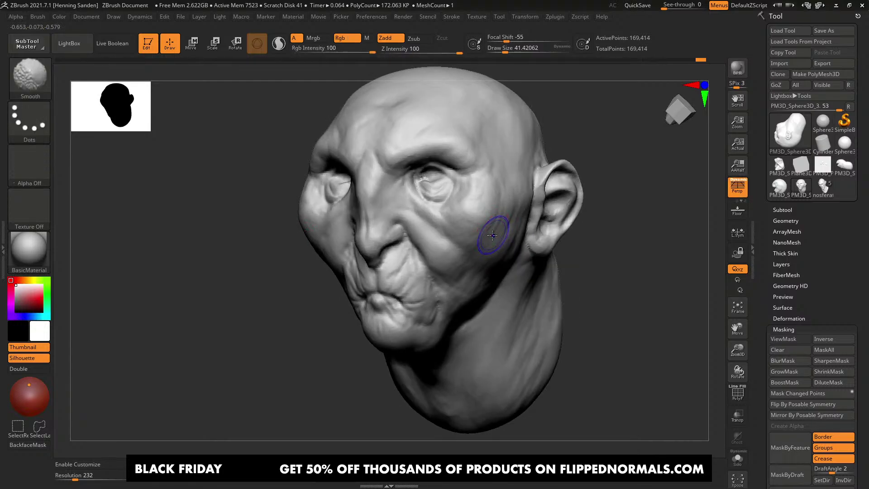
mouse_move(496, 234)
shift+right_down()
mouse_move(484, 223)
mouse_move(481, 233)
shift+right_up()
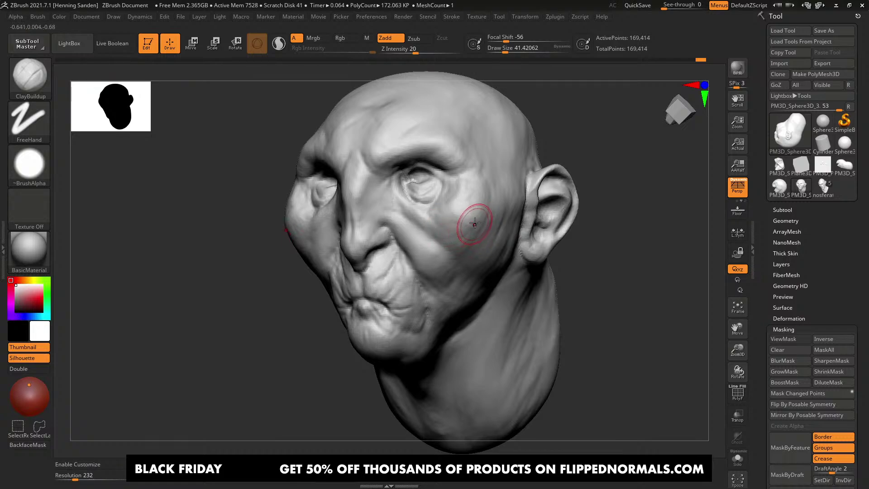
Step: Switch to the nosferatu08_finePores tool and examine the fine skin detail around its mouth and nose, with draw size about 20
right_drag(481, 220, 430, 254)
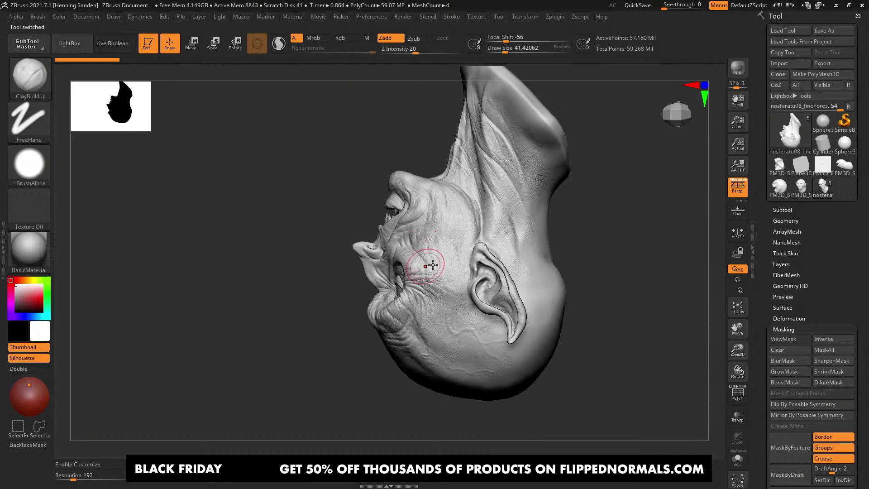
right_drag(431, 269, 388, 359)
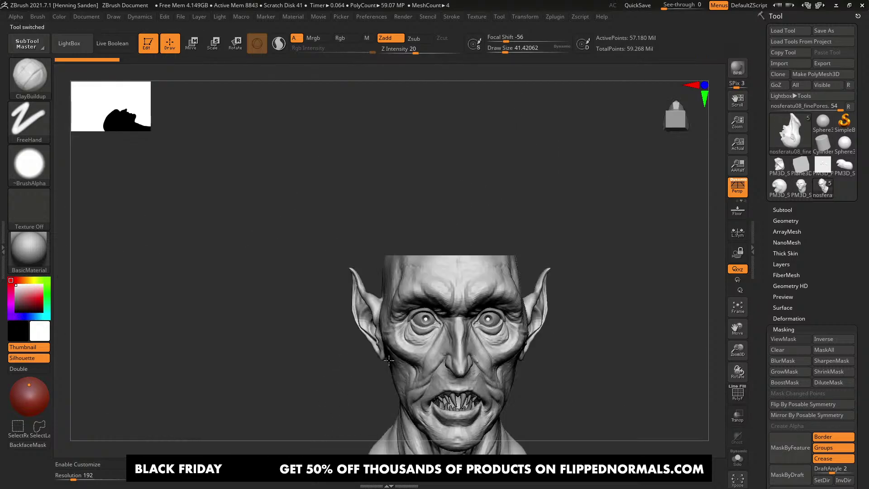
key(f)
alt+right_drag(421, 254, 433, 323)
mouse_move(433, 324)
ctrl+right_down()
mouse_move(493, 246)
mouse_move(462, 202)
mouse_move(499, 251)
mouse_move(452, 247)
mouse_move(450, 270)
mouse_move(446, 250)
ctrl+right_up()
key(bracketleft)
key(bracketleft)
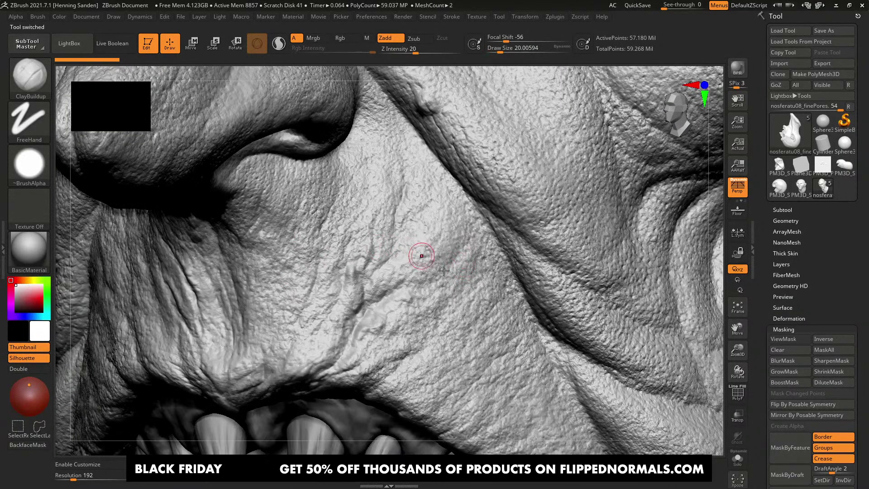
alt+right_drag(312, 138, 460, 325)
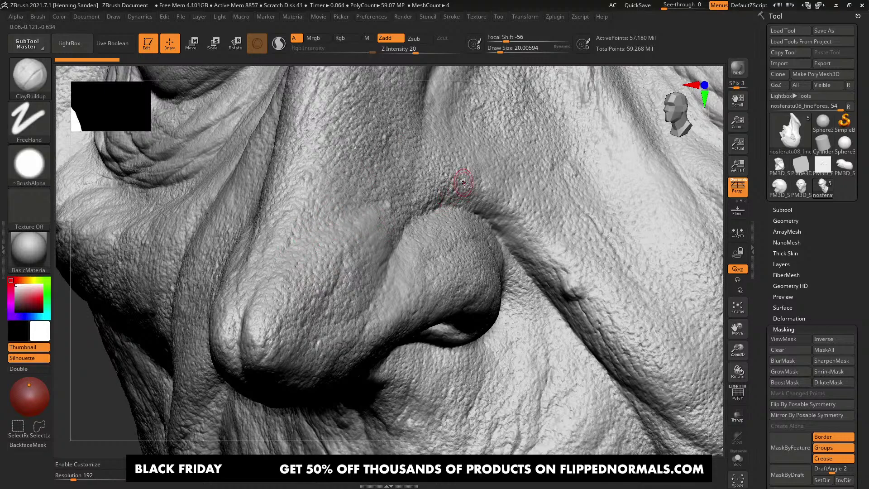
Step: Display the polyframe over the Nosferatu head and lower the mesh by six subdivision levels
mouse_move(464, 182)
ctrl+right_down()
mouse_move(436, 229)
mouse_move(477, 274)
mouse_move(479, 260)
mouse_move(396, 187)
mouse_move(497, 262)
ctrl+right_up()
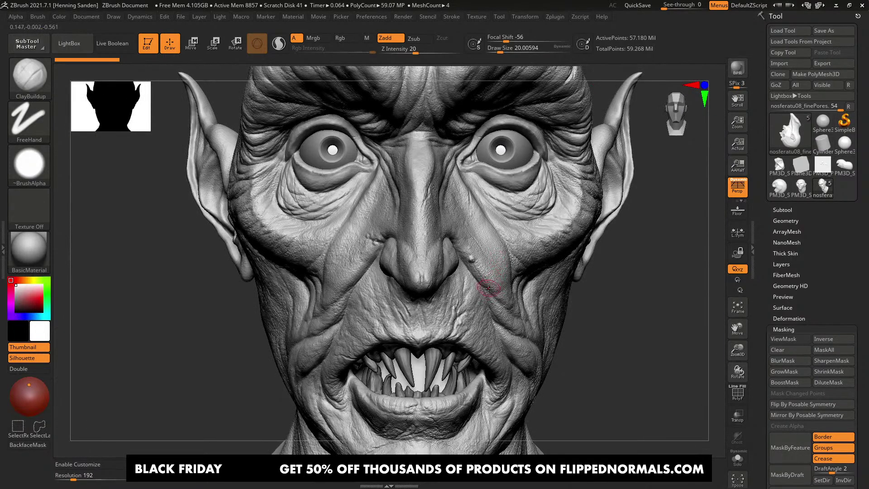
key(shift+f)
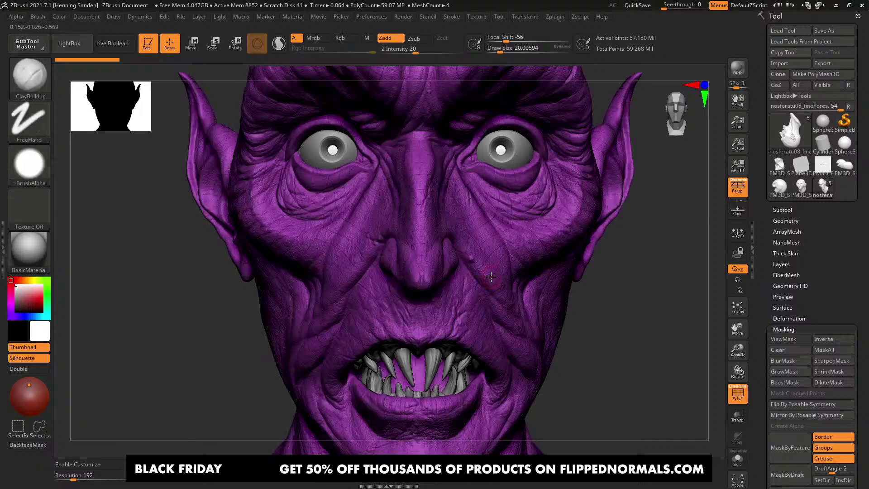
key(shift)
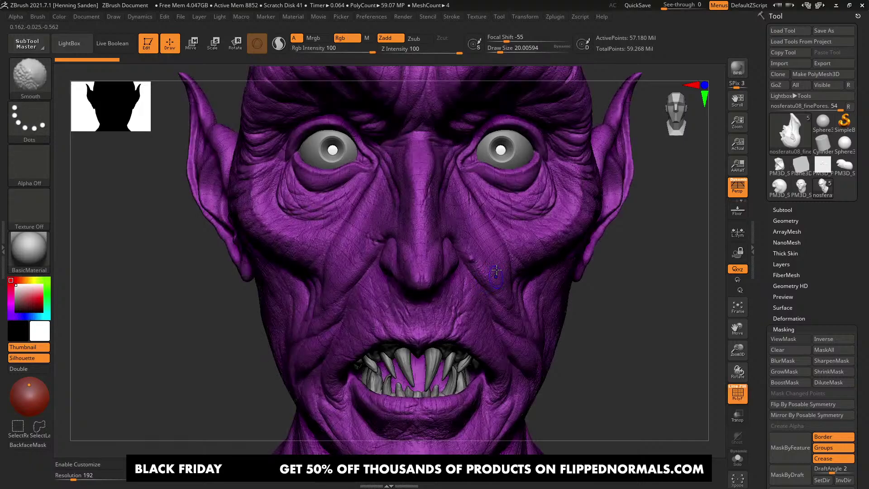
key(shift+d)
key(shift+d)
key(shift+d)
key(shift+d)
key(shift+d)
key(shift+d)
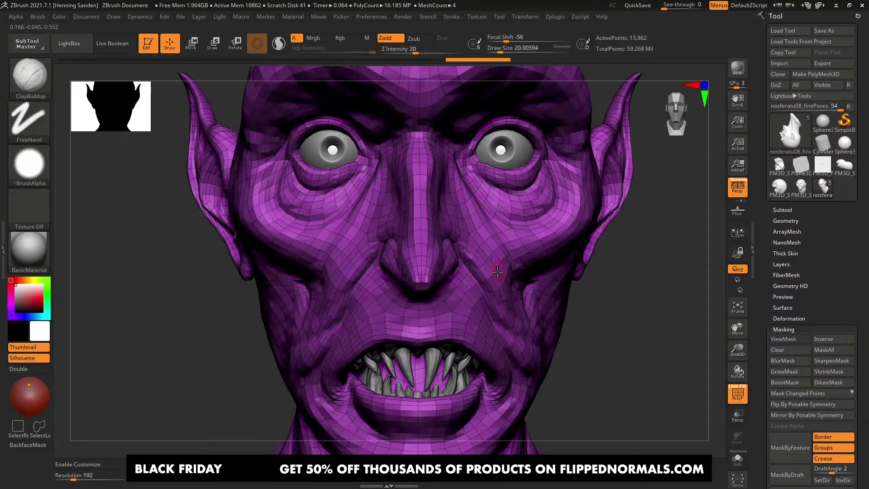
Step: Remove the polyframe's coloured fill, examine the low-resolution edge flow in three-quarter view, and hide the polyframe
mouse_move(497, 271)
right_down()
mouse_move(481, 248)
mouse_move(483, 309)
mouse_move(501, 267)
mouse_move(677, 332)
right_up()
key(shift+f)
key(shift+f)
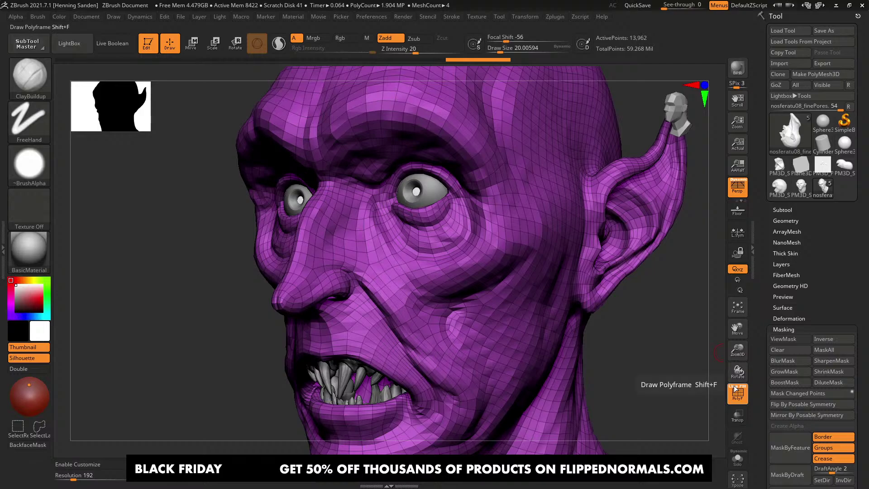
click(737, 386)
right_drag(686, 367, 484, 284)
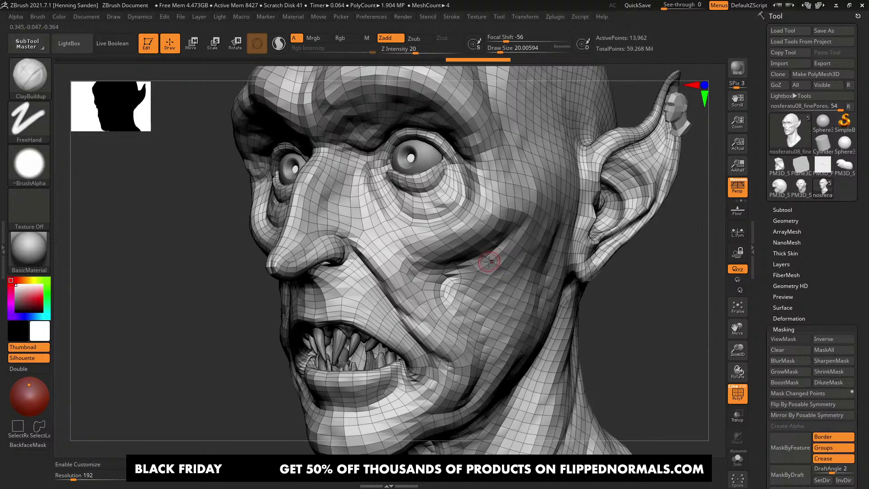
alt+right_drag(490, 270, 487, 262)
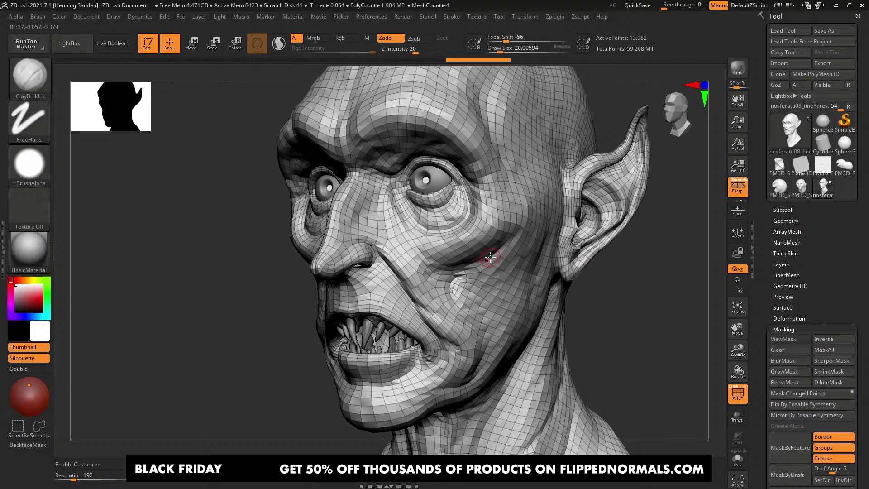
right_drag(511, 239, 512, 226)
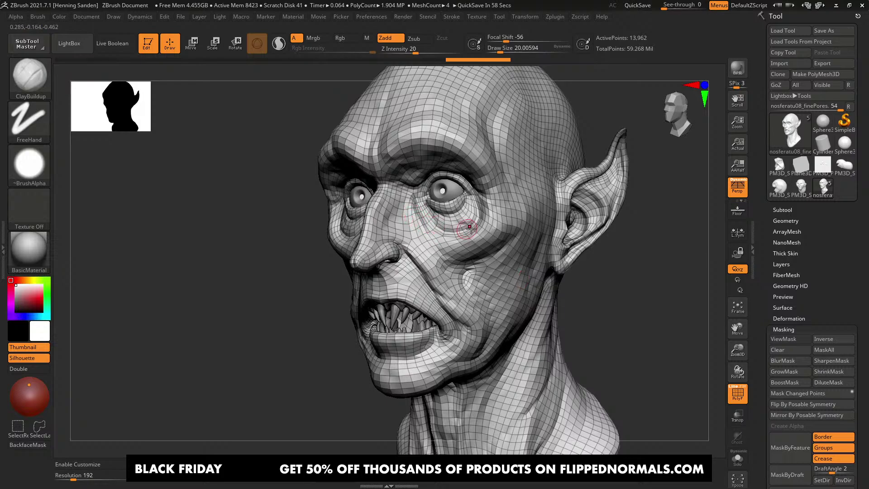
right_drag(494, 229, 506, 237)
key(shift+f)
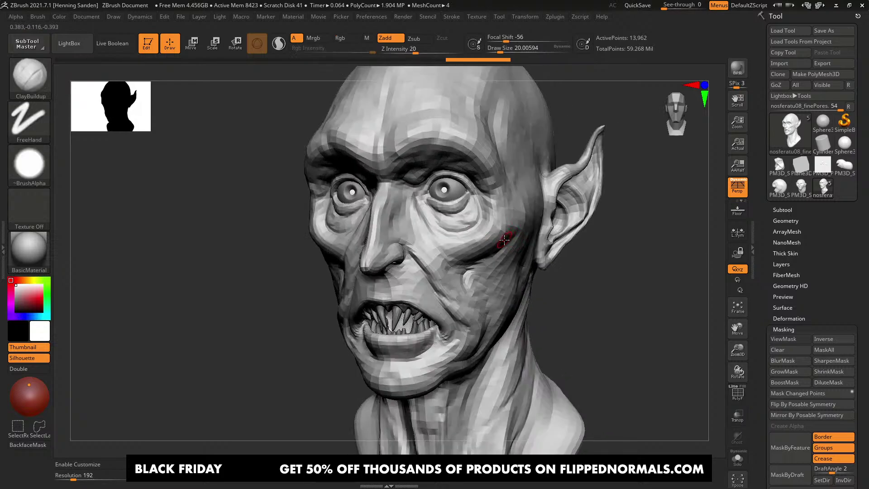
Step: Raise the Nosferatu head by five subdivision levels to bring back its wrinkles and skin detail
key(d)
key(d)
key(d)
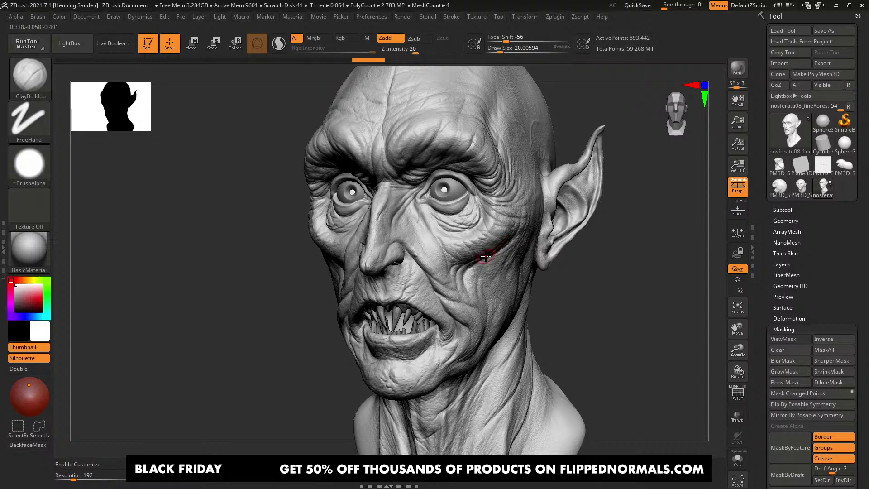
alt+right_drag(486, 259, 490, 236)
ctrl+right_drag(490, 235, 464, 270)
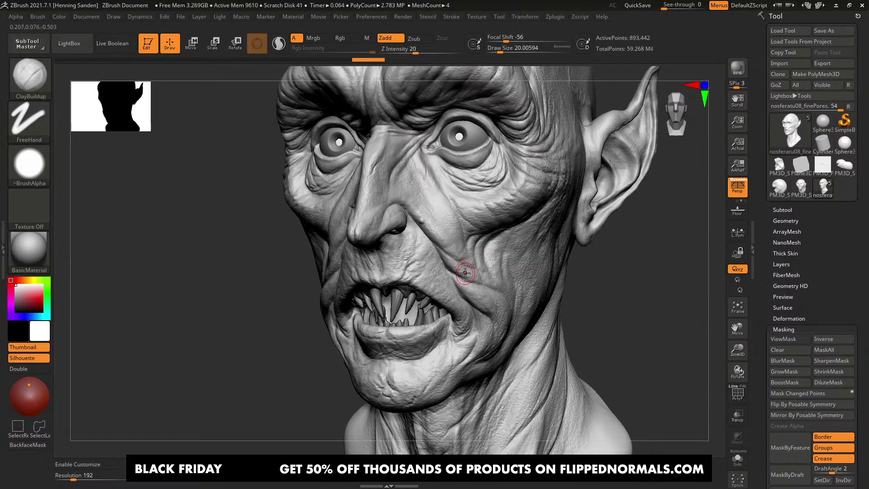
key(d)
key(d)
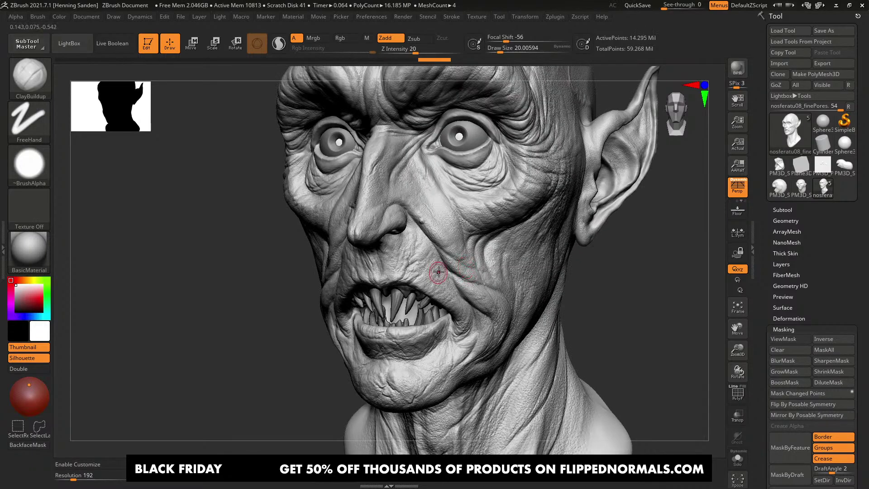
Step: Examine the skin detail around the mouth and across the whole face of the Nosferatu sculpt from the front
key(shift)
mouse_move(436, 229)
ctrl+right_down()
mouse_move(440, 278)
mouse_move(442, 248)
mouse_move(458, 244)
mouse_move(426, 266)
ctrl+right_up()
key(shift+f)
key(shift+f)
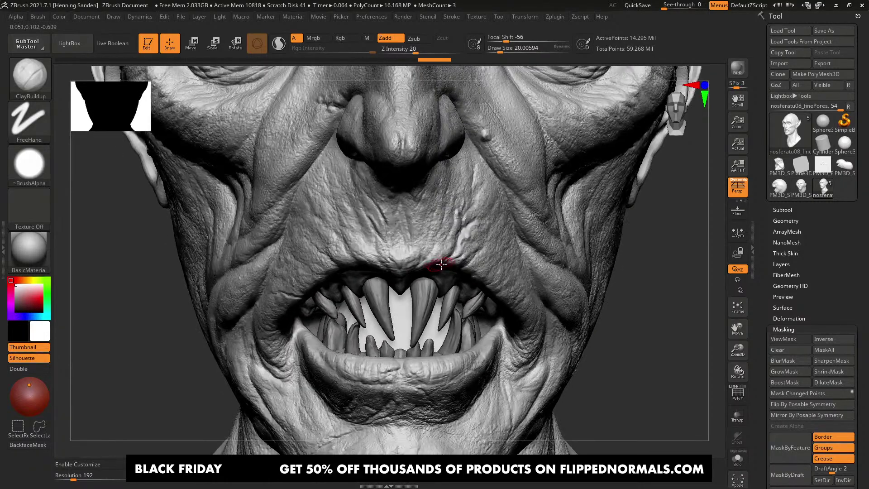
ctrl+right_drag(403, 294, 466, 234)
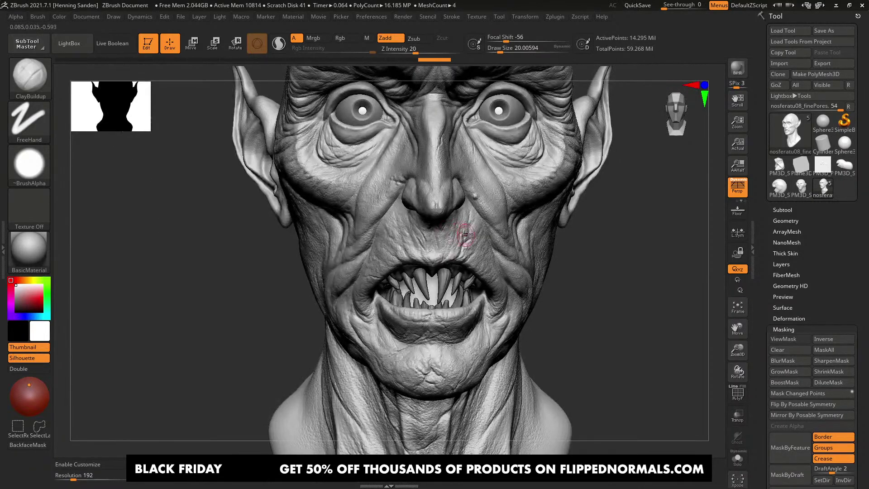
drag(468, 233, 471, 222)
alt+right_drag(474, 218, 448, 237)
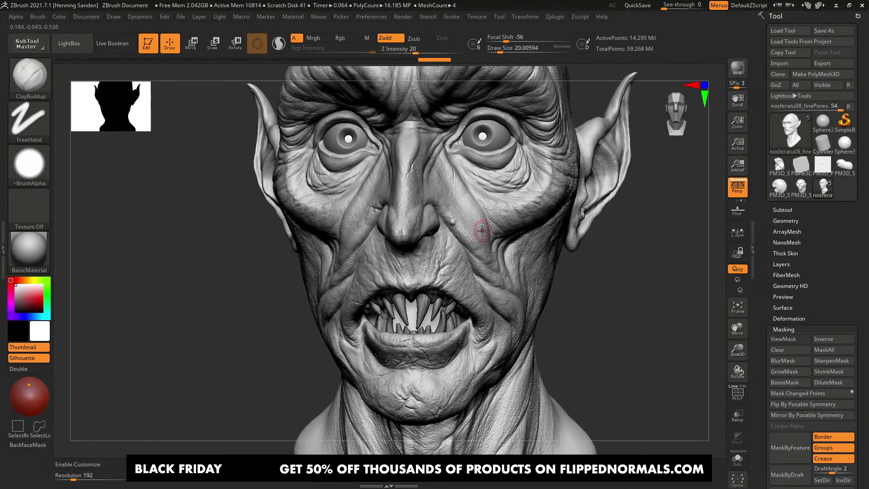
key(shift+f)
key(shift+f)
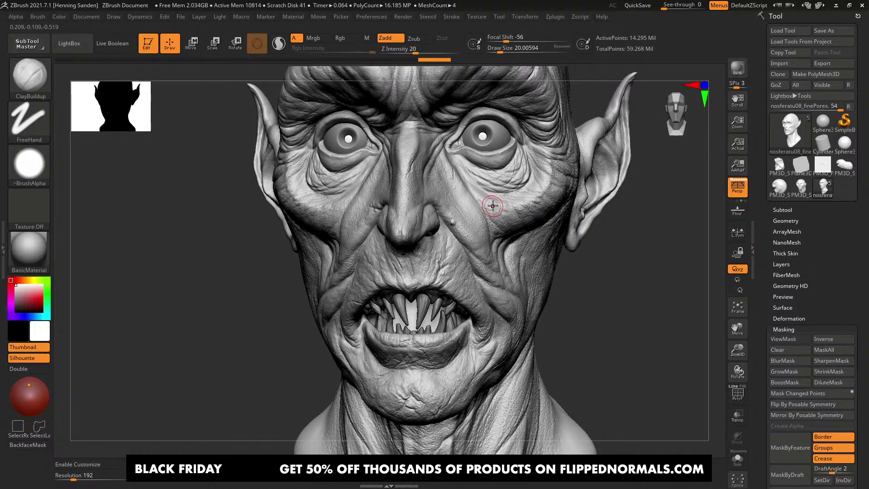
Step: Switch to the PM3D_Sphere3D_3 head, rotate it upright, and move it up to the centre of the view
click(800, 187)
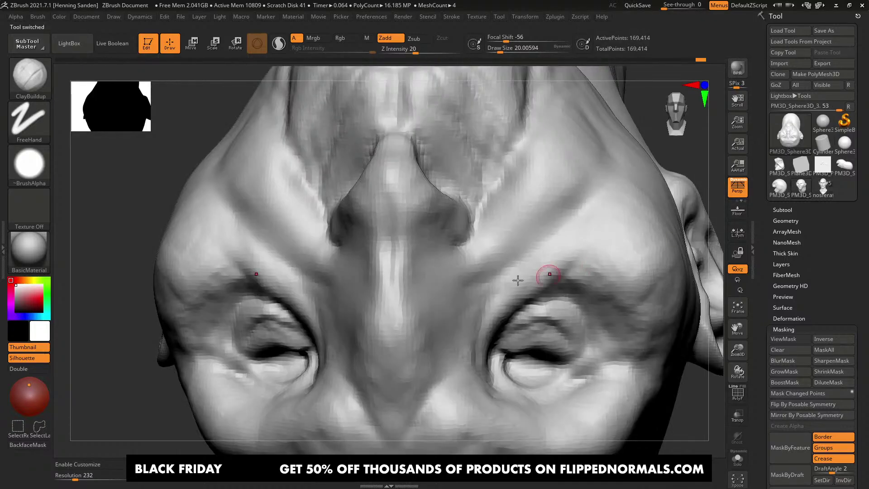
ctrl+right_drag(517, 280, 507, 195)
mouse_move(507, 194)
right_down()
mouse_move(479, 223)
mouse_move(475, 395)
mouse_move(456, 297)
mouse_move(460, 334)
right_up()
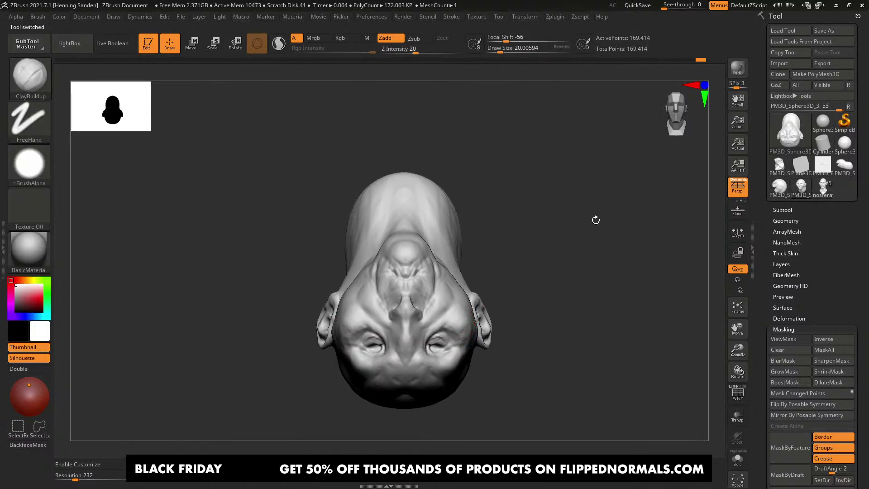
click(683, 118)
key(e)
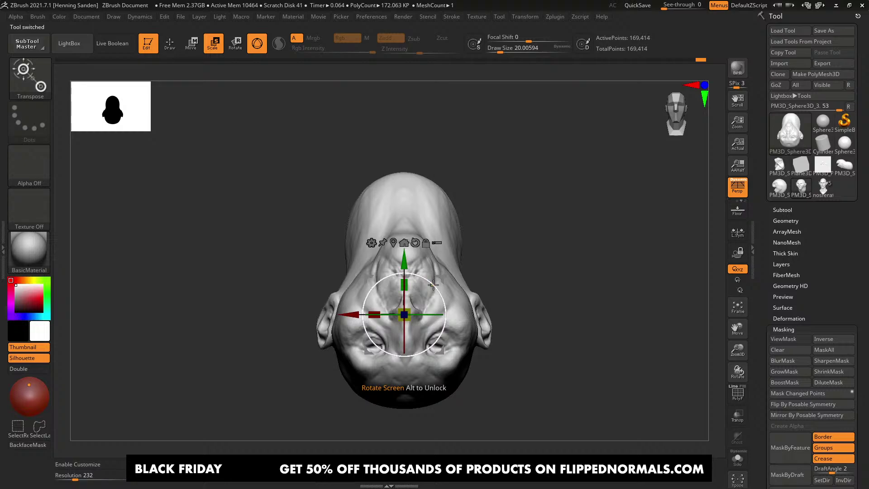
drag(433, 285, 352, 357)
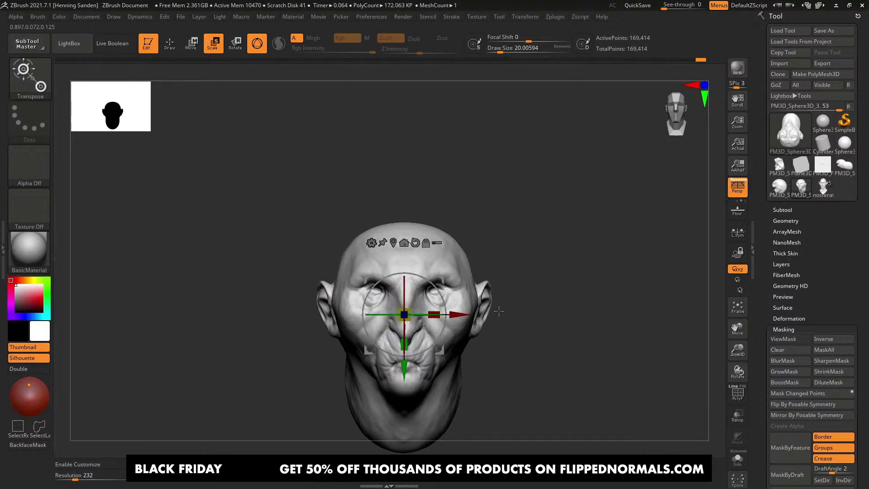
key(w)
drag(404, 369, 404, 313)
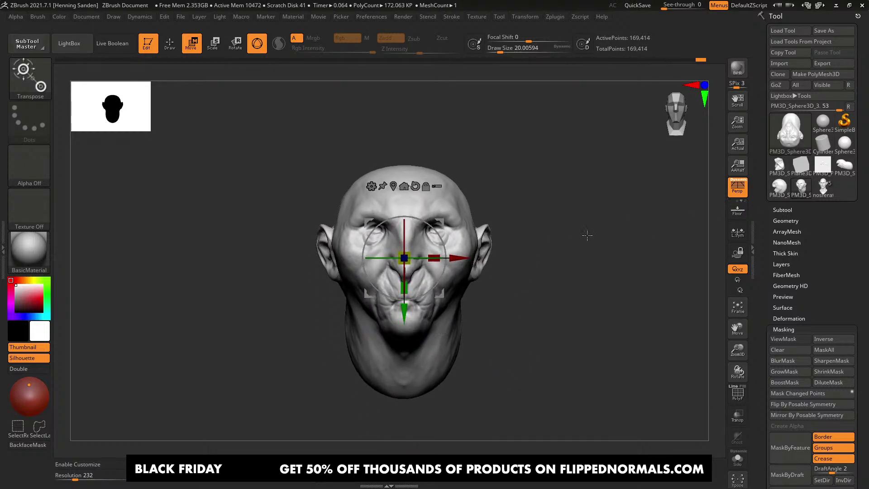
key(q)
Step: Examine the old creature's head in profile, three-quarter and front views
right_drag(514, 234, 406, 256)
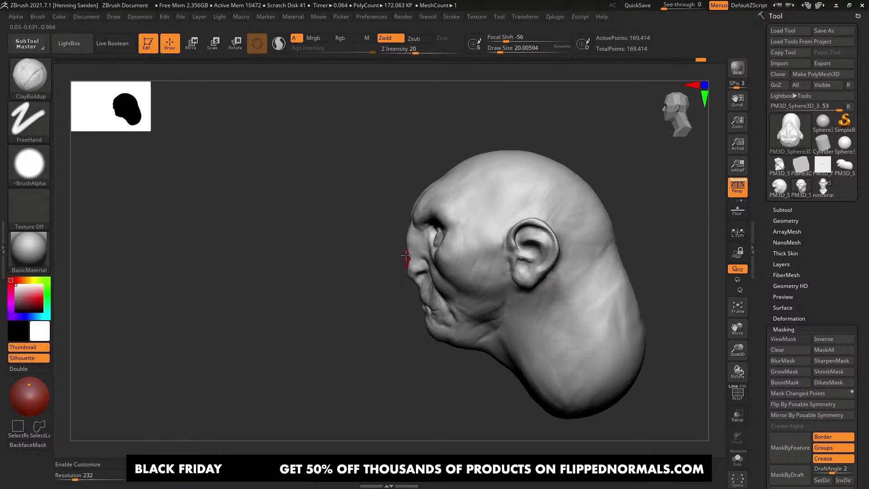
drag(405, 254, 469, 256)
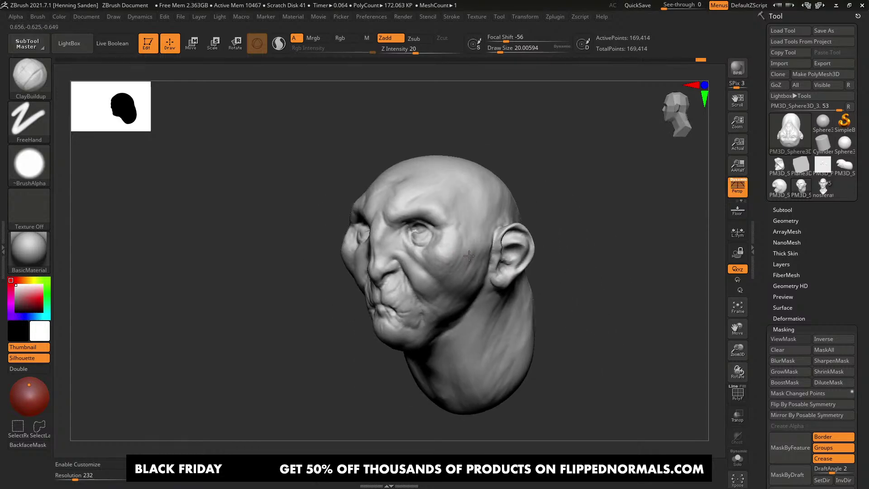
right_drag(469, 255, 476, 259)
mouse_move(398, 267)
shift+right_down()
mouse_move(441, 265)
mouse_move(412, 257)
shift+right_up()
ctrl+right_drag(412, 258, 444, 251)
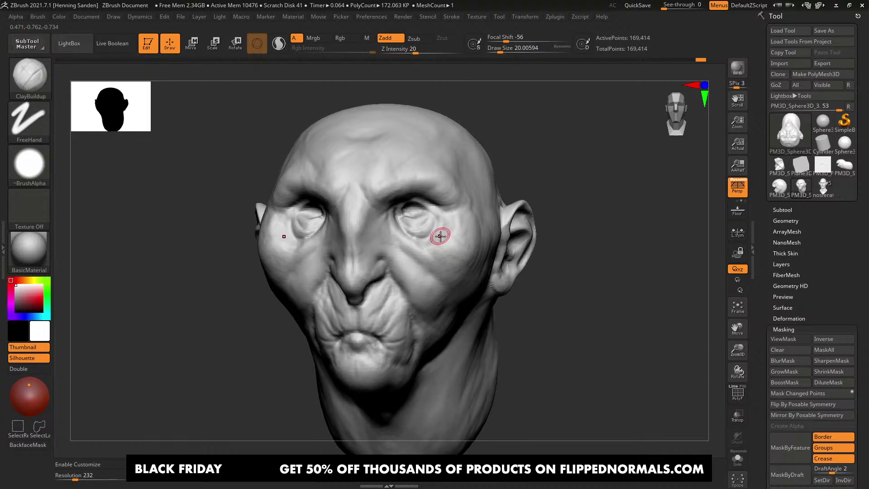
ctrl+right_drag(434, 241, 436, 240)
mouse_move(436, 240)
ctrl+right_down()
mouse_move(440, 256)
mouse_move(436, 237)
ctrl+right_up()
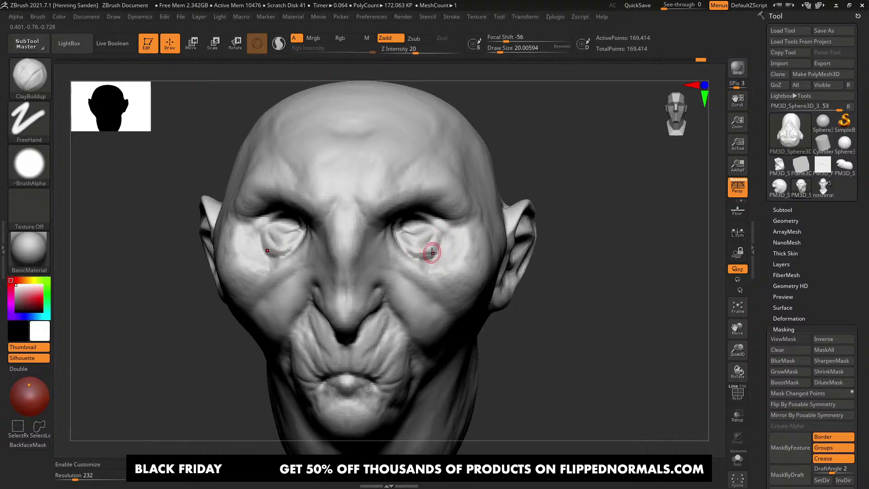
ctrl+right_drag(430, 252, 428, 230)
ctrl+right_drag(428, 230, 429, 242)
Step: Select the Move brush and set its draw size to about 187 for reshaping the old creature's face
key(b)
key(m)
key(v)
key(s)
drag(285, 258, 259, 266)
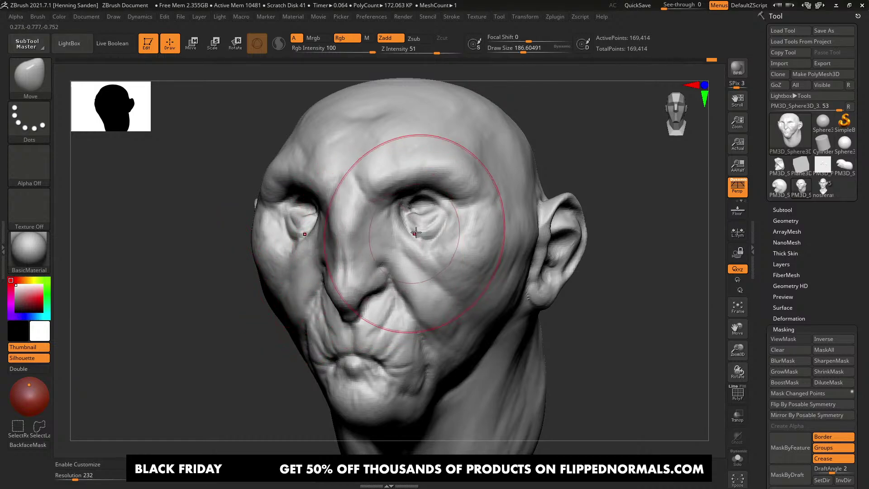
ctrl+right_drag(466, 222, 425, 217)
right_drag(320, 248, 357, 251)
Step: Reshape the cheeks and jaw sides with the Move brush, reducing its draw size to about 136
key(s)
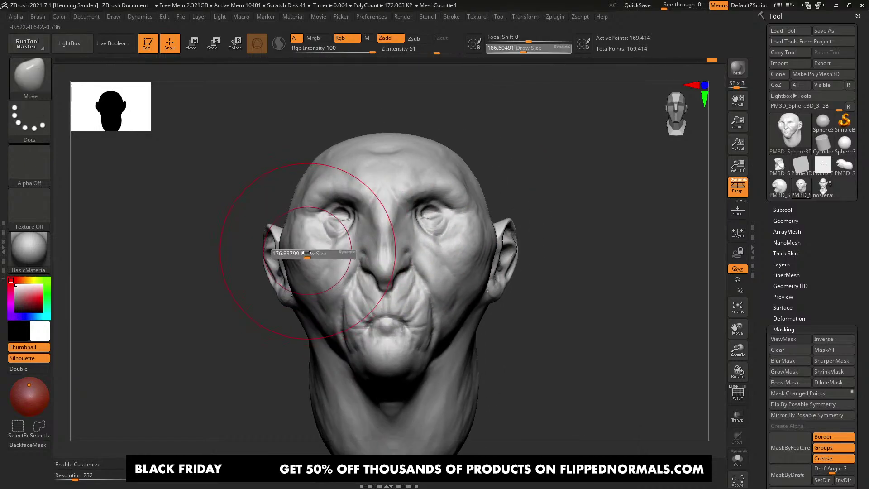
drag(312, 254, 294, 256)
right_drag(333, 256, 346, 272)
key(s)
drag(351, 270, 347, 269)
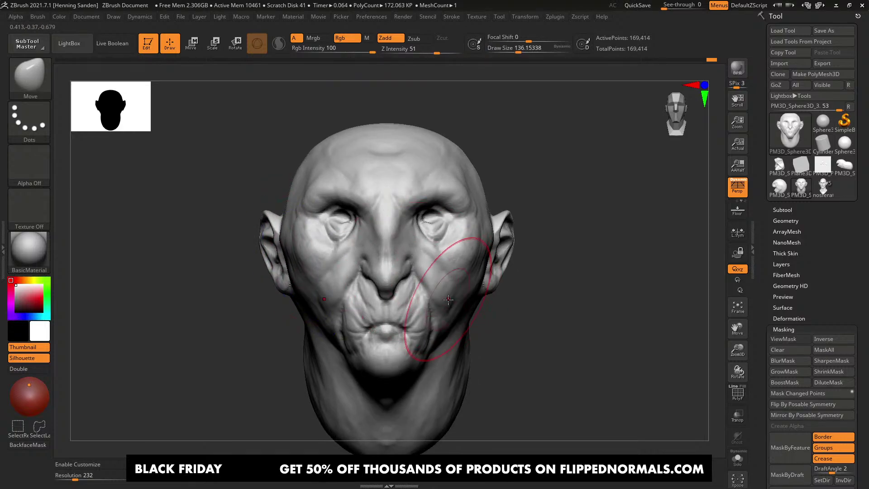
drag(457, 298, 460, 279)
Step: Adjust the sides of the face towards the ears with the Move brush, varying the draw size between about 120 and 239
key(s)
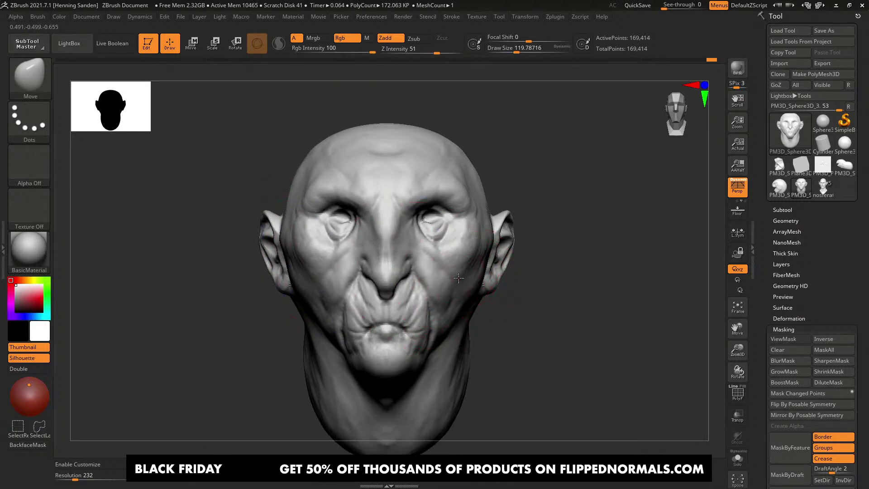
right_drag(458, 278, 407, 276)
key(s)
drag(470, 278, 462, 276)
right_drag(462, 281, 500, 281)
key(s)
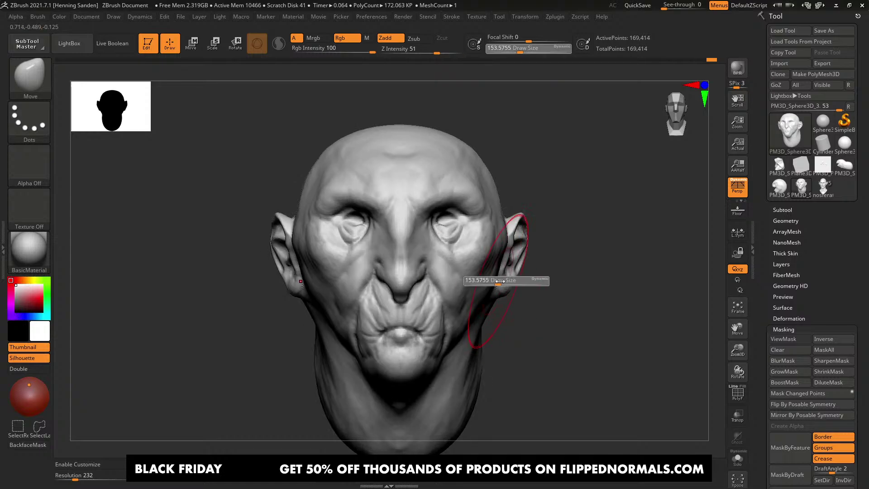
drag(499, 281, 504, 282)
right_drag(522, 248, 475, 254)
key(s)
key(s)
drag(473, 258, 471, 258)
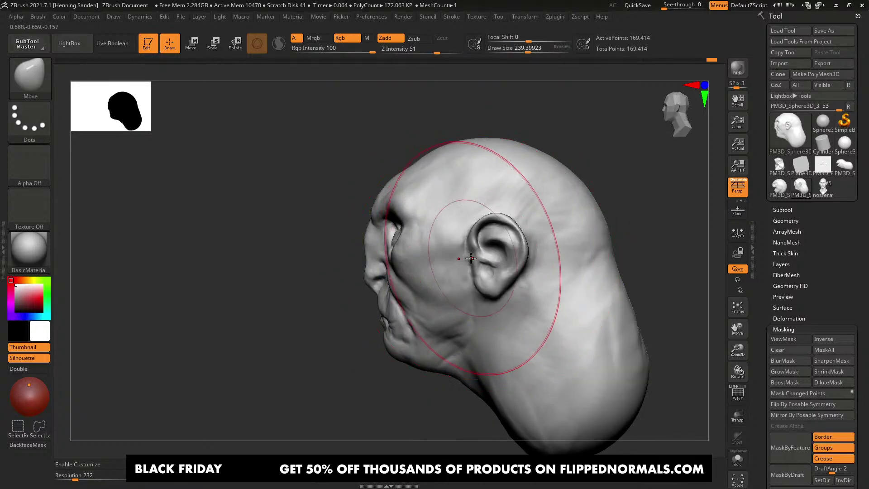
Step: Refine the jawline beside the chin with the Move brush, using draw sizes of about 145 and 112
right_drag(471, 258, 497, 272)
ctrl+right_drag(452, 305, 434, 334)
key(s)
drag(433, 334, 426, 334)
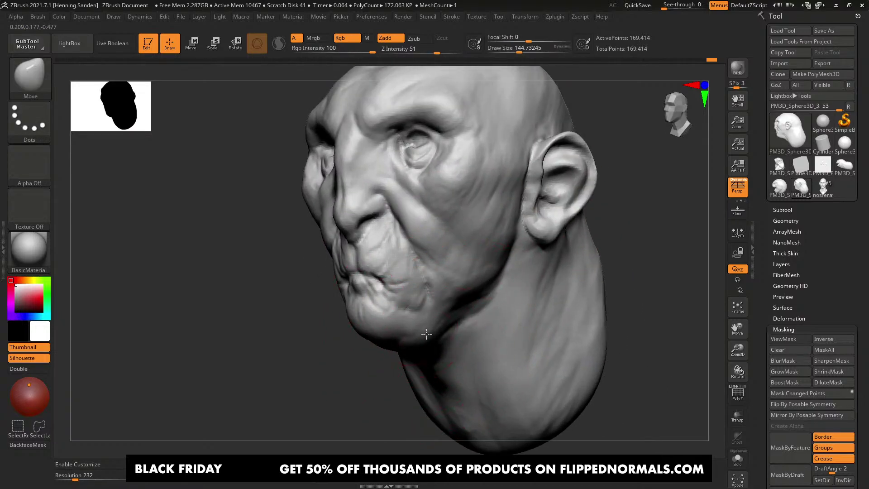
right_drag(424, 333, 426, 319)
drag(427, 335, 419, 328)
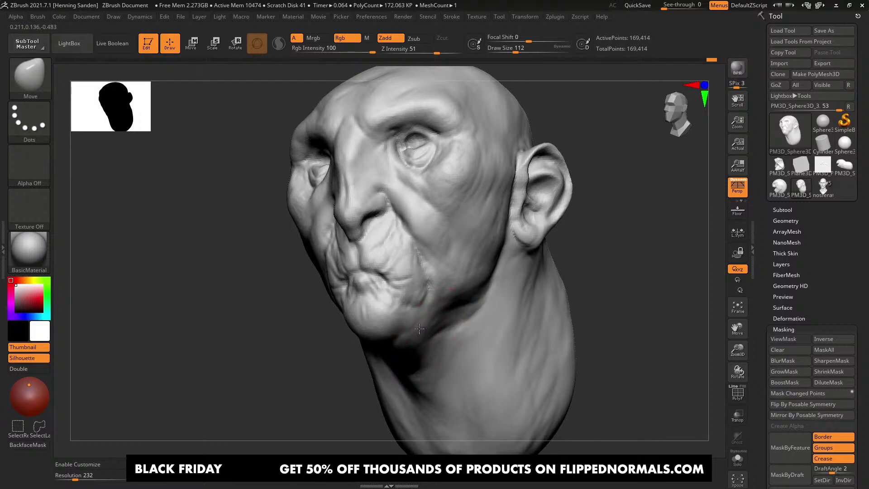
key(])
mouse_move(432, 325)
ctrl+right_down()
mouse_move(436, 292)
mouse_move(449, 292)
ctrl+right_up()
Step: Frame the head from the front and nudge the jaw corners below the ears with draw size about 74
key(f)
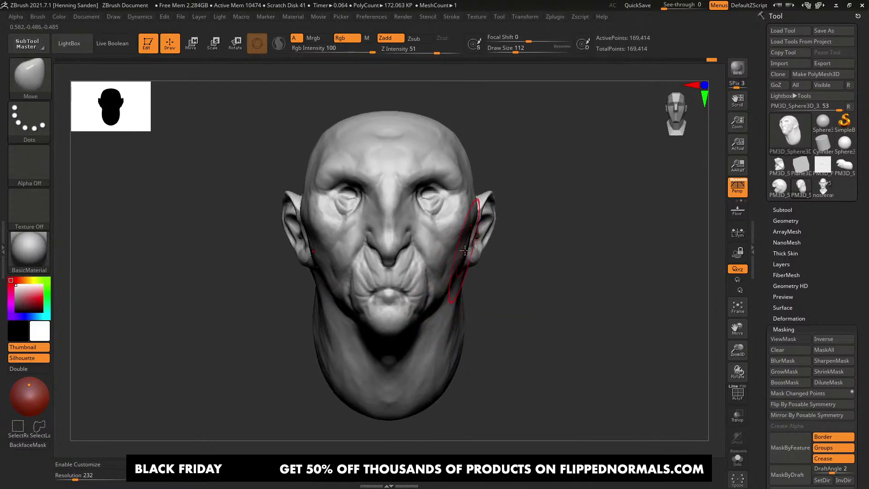
key(s)
drag(482, 249, 475, 247)
drag(468, 269, 466, 265)
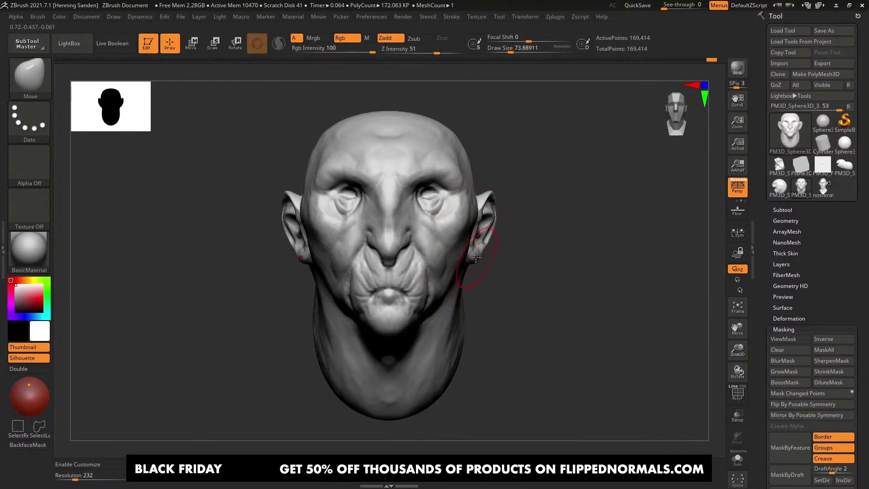
Step: Nudge the upper ear with the Move brush at draw size about 74 and smooth the ear's inner bowl
drag(485, 207, 483, 201)
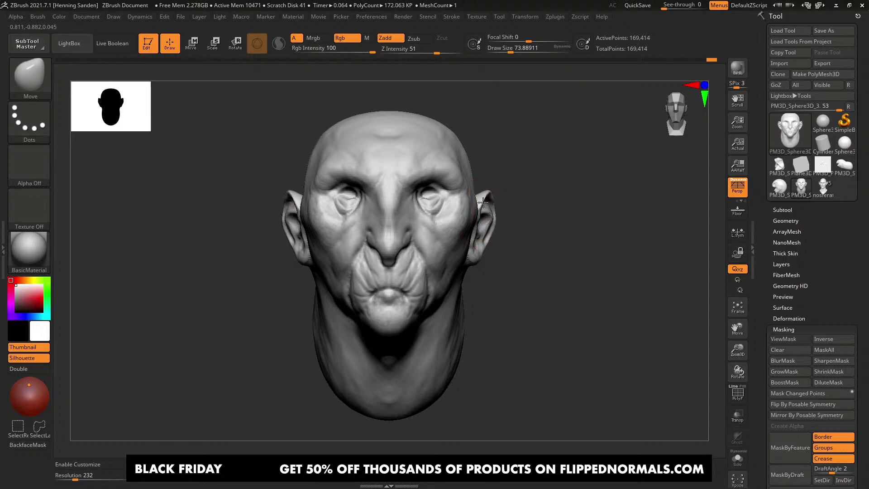
right_drag(489, 203, 469, 207)
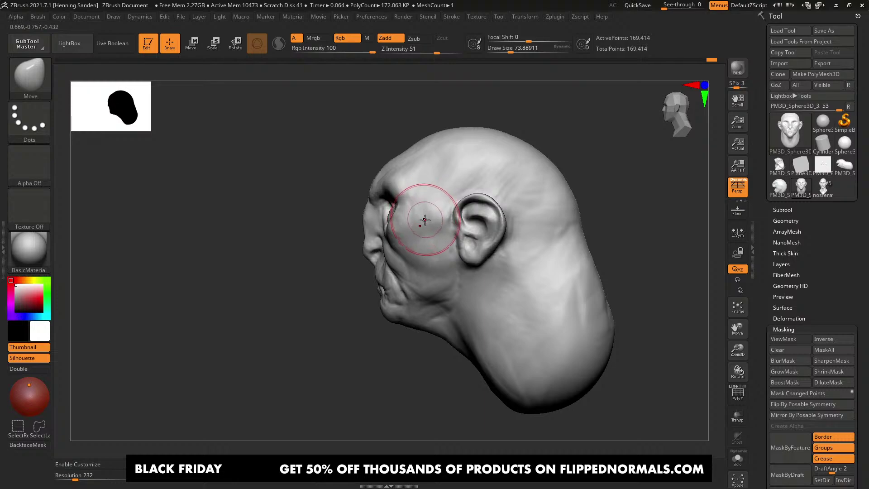
right_drag(441, 228, 473, 236)
ctrl+right_drag(473, 235, 487, 256)
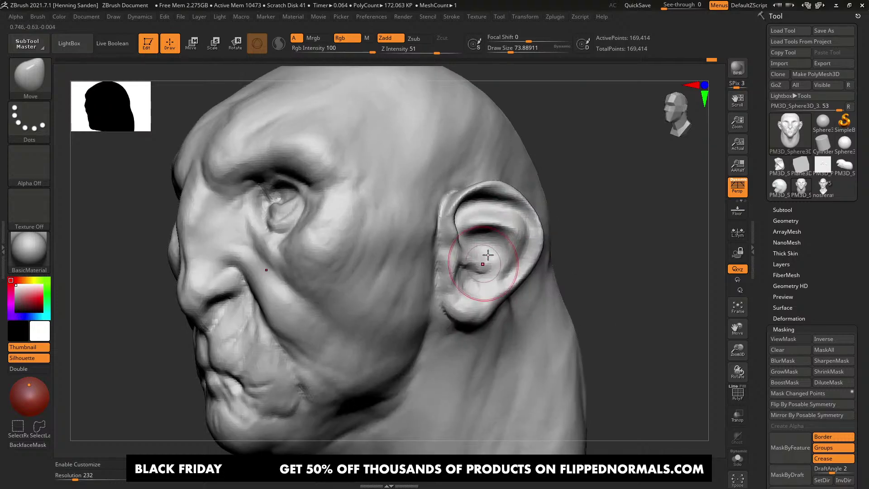
shift+drag(462, 260, 478, 267)
Step: Carve the creases in front of the ear and inside its rim with DamStandard at draw size about 74
right_drag(468, 249, 457, 271)
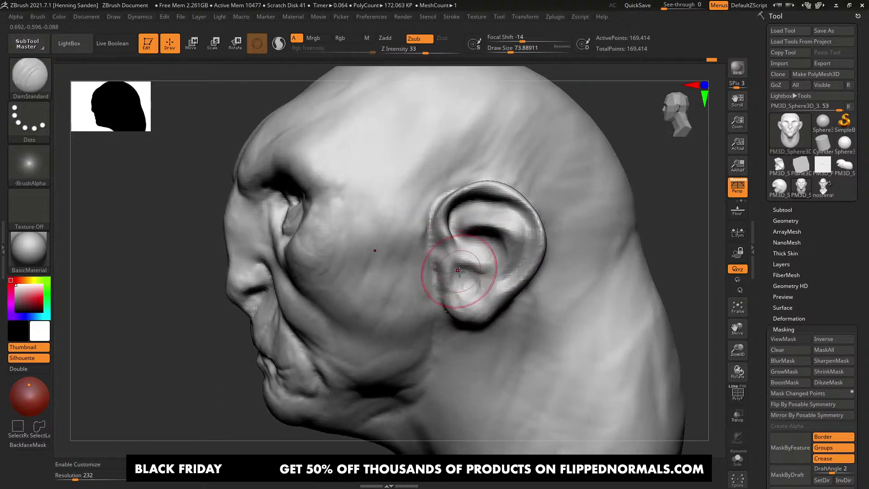
drag(460, 274, 454, 242)
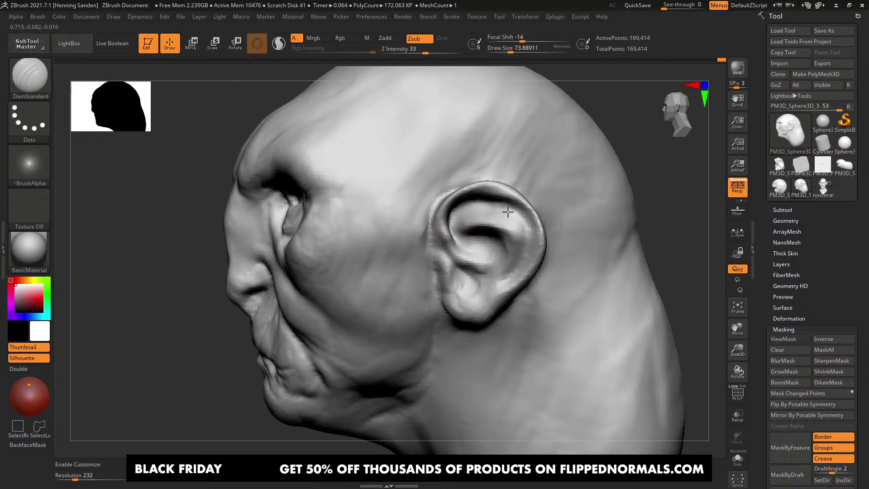
drag(508, 212, 525, 236)
drag(515, 212, 524, 237)
Step: Build up the inner ear folds with the Standard brush, starting at draw size about 11 and increasing it gradually
key(b)
key(s)
key(t)
right_drag(498, 233, 509, 229)
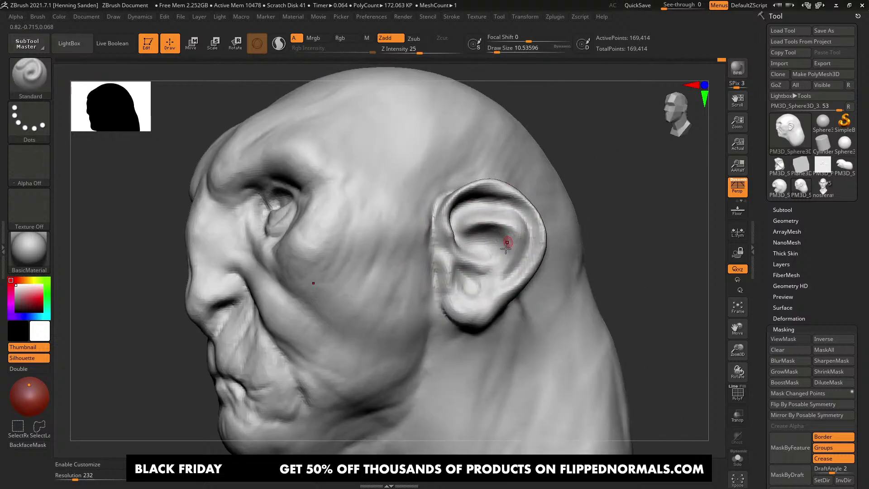
key(bracketright)
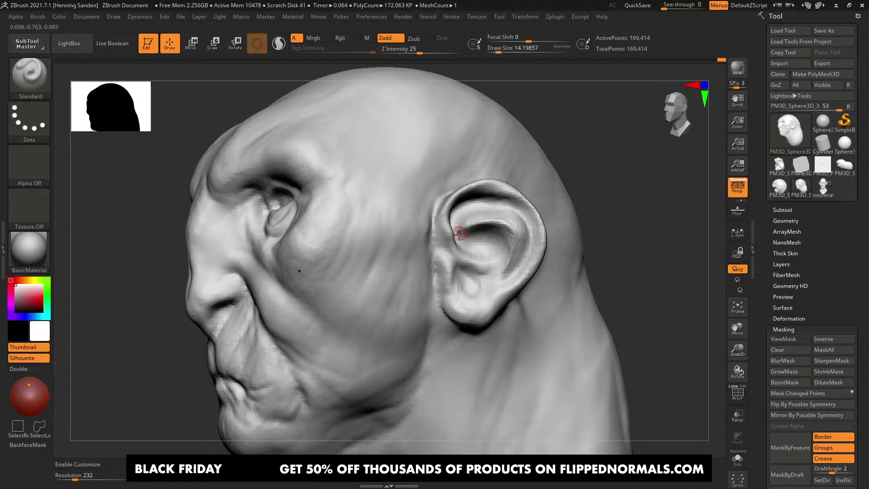
key(bracketright)
key(bracketright)
mouse_move(493, 258)
right_down()
mouse_move(470, 276)
mouse_move(486, 280)
right_up()
drag(485, 280, 468, 283)
key(bracketleft)
Step: Smooth the inner ear folds and refine the outer rim with the Standard brush at draw size about 31
mouse_move(467, 283)
right_down()
mouse_move(451, 263)
mouse_move(458, 276)
mouse_move(508, 287)
mouse_move(513, 276)
right_up()
right_drag(518, 244, 518, 237)
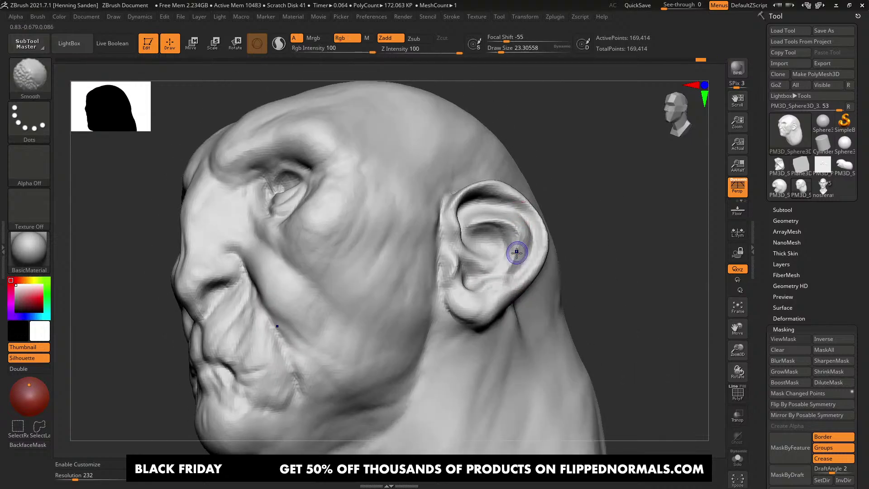
shift+drag(511, 232, 488, 224)
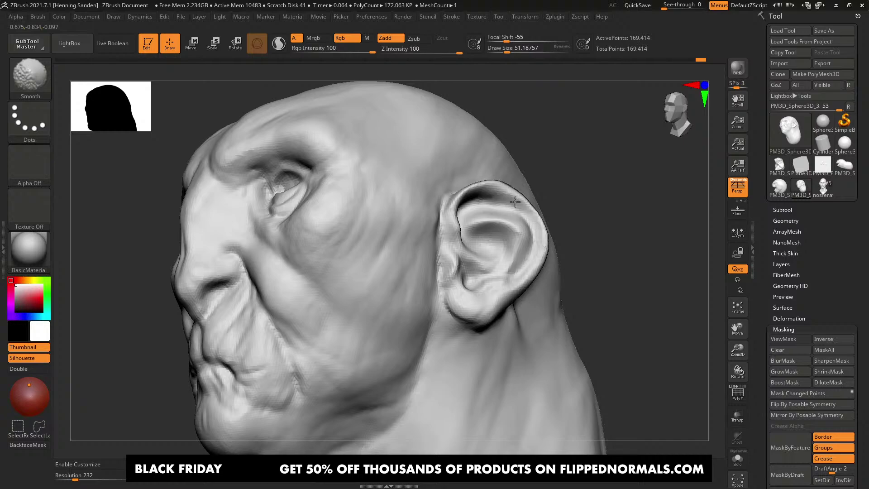
right_drag(515, 202, 534, 236)
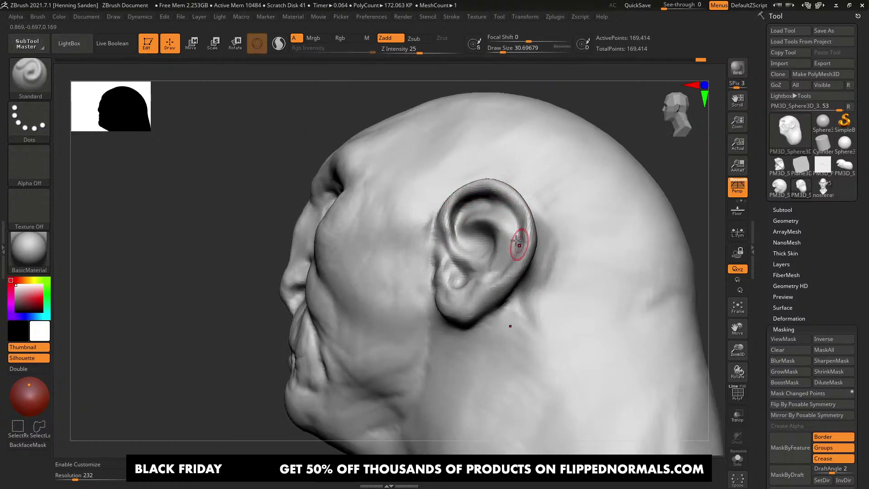
right_drag(520, 243, 519, 259)
right_drag(468, 307, 497, 302)
Step: Carve the crease behind the earlobe where the ear meets the neck, using DamStandard at draw size about 56
key(b)
key(d)
key(s)
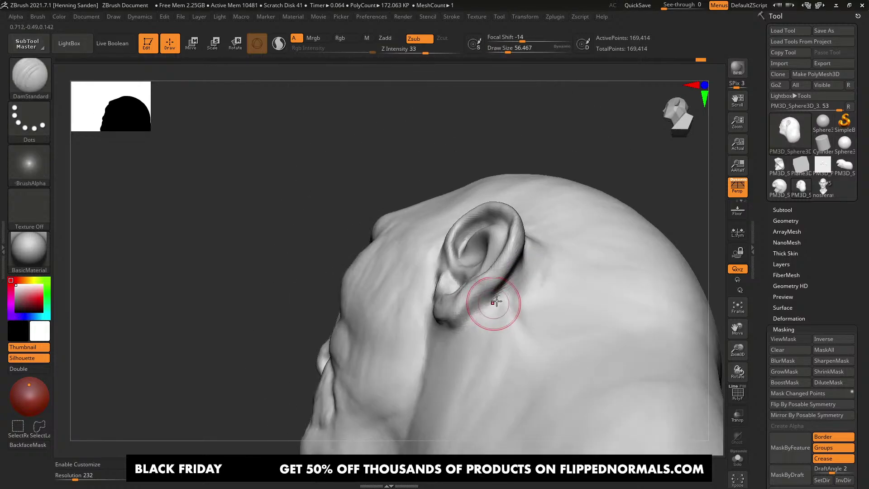
drag(504, 297, 471, 315)
right_drag(491, 304, 476, 311)
mouse_move(477, 311)
mouse_down()
mouse_move(434, 329)
mouse_move(446, 326)
mouse_up()
right_drag(447, 322, 484, 292)
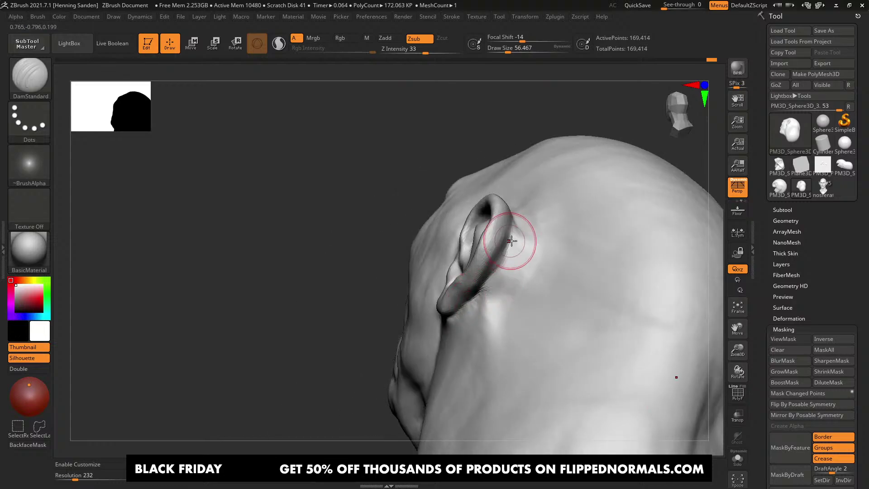
Step: Define the ear's inner ridges and lower bowl with the Standard brush at draw size about 22
mouse_move(501, 243)
right_down()
mouse_move(500, 291)
mouse_move(512, 237)
mouse_move(493, 315)
mouse_move(490, 244)
right_up()
right_drag(490, 244, 524, 245)
mouse_move(525, 245)
ctrl+right_down()
mouse_move(485, 277)
mouse_move(471, 272)
ctrl+right_up()
key(b)
key(s)
key(t)
drag(458, 258, 430, 294)
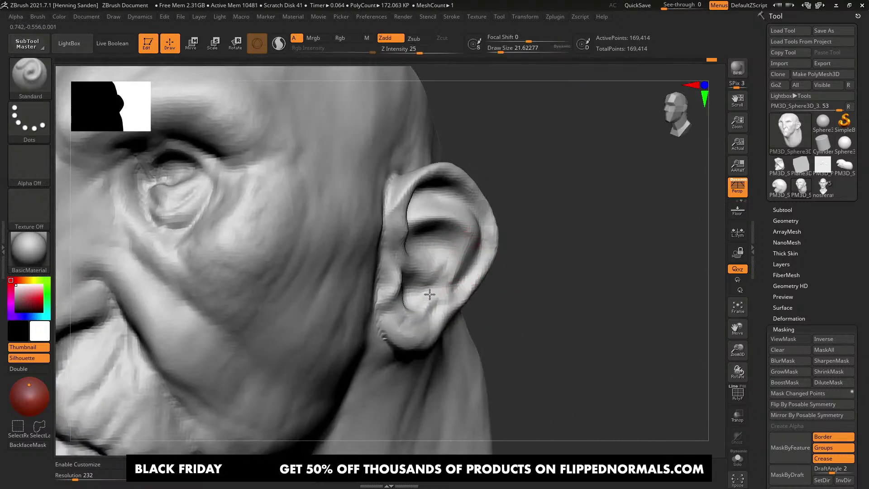
right_drag(441, 220, 432, 215)
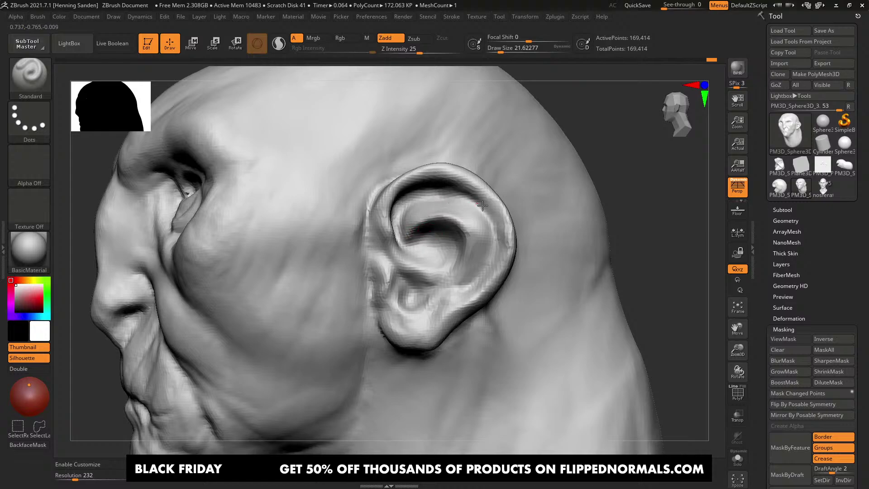
mouse_move(415, 310)
right_down()
mouse_move(447, 272)
mouse_move(537, 246)
mouse_move(545, 233)
mouse_move(505, 239)
mouse_move(476, 289)
mouse_move(498, 294)
right_up()
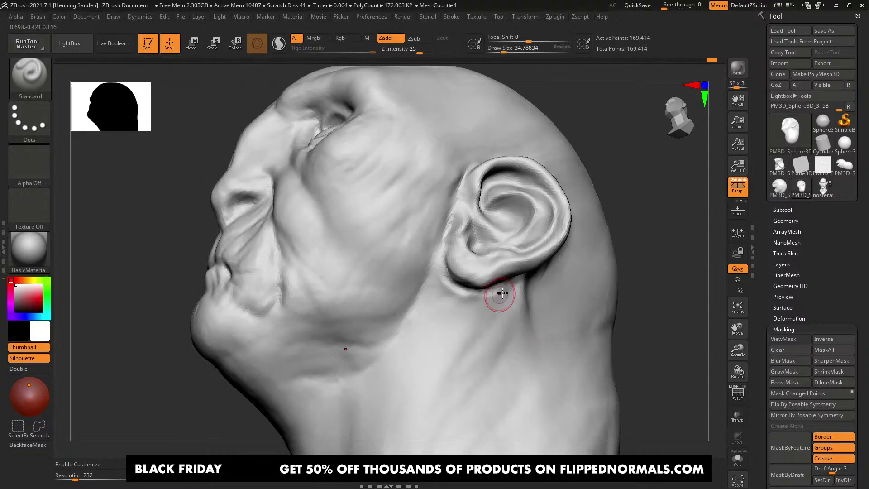
Step: Smooth beneath the earlobe and carve its attachment crease with DamStandard at draw sizes of about 35 and 59
shift+drag(499, 295, 469, 299)
mouse_move(454, 296)
right_down()
mouse_move(453, 276)
mouse_move(500, 281)
mouse_move(480, 295)
right_up()
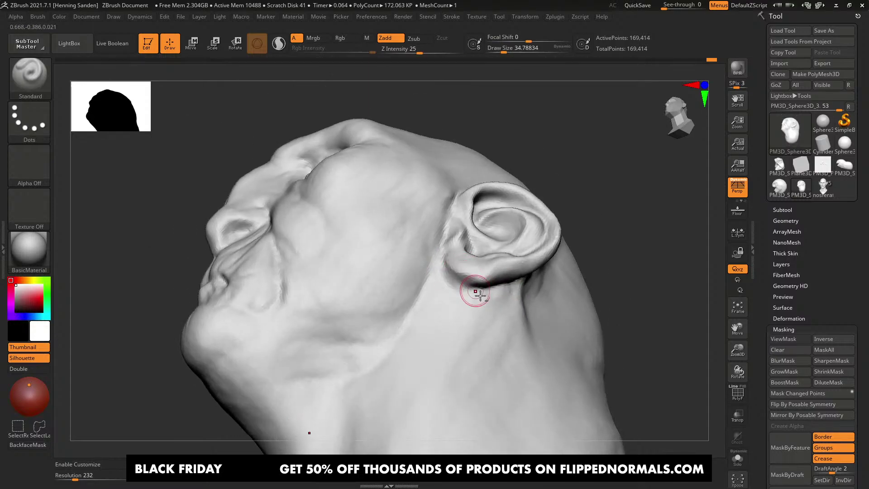
key(b)
key(d)
key(s)
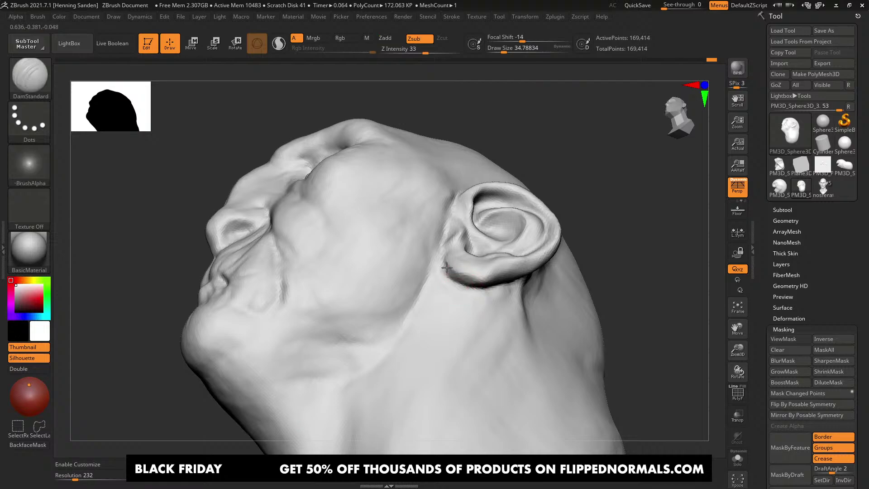
right_drag(454, 276, 452, 277)
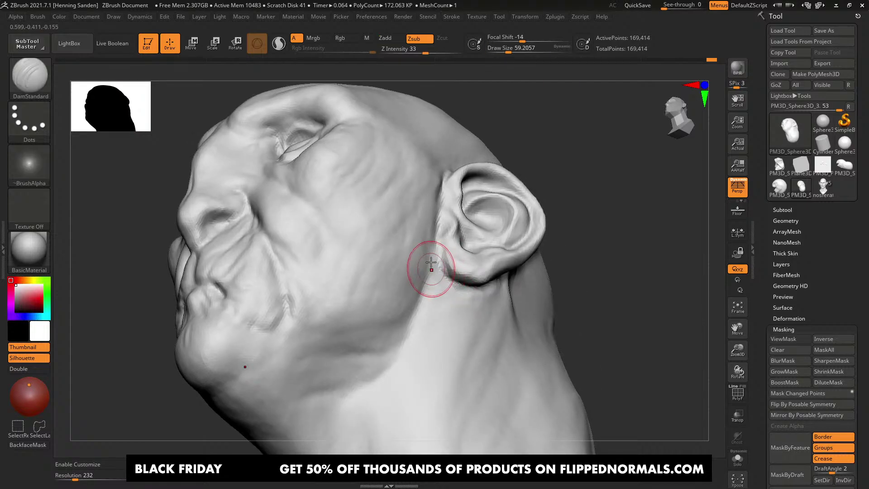
right_drag(424, 289, 429, 313)
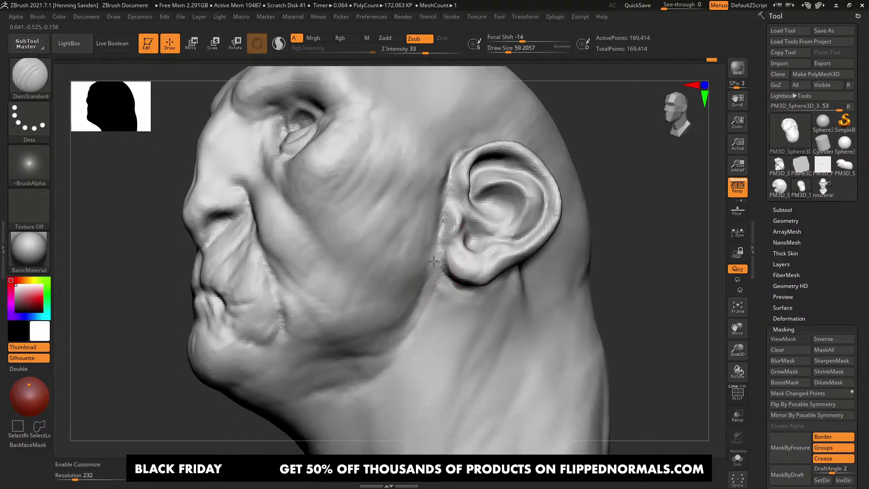
Step: Cut creases along the back of the jaw and in front of the earlobe with DamStandard at draw size about 59
drag(437, 289, 370, 363)
alt+right_drag(433, 316, 483, 290)
mouse_move(483, 291)
right_down()
mouse_move(485, 269)
mouse_move(493, 289)
mouse_move(475, 281)
right_up()
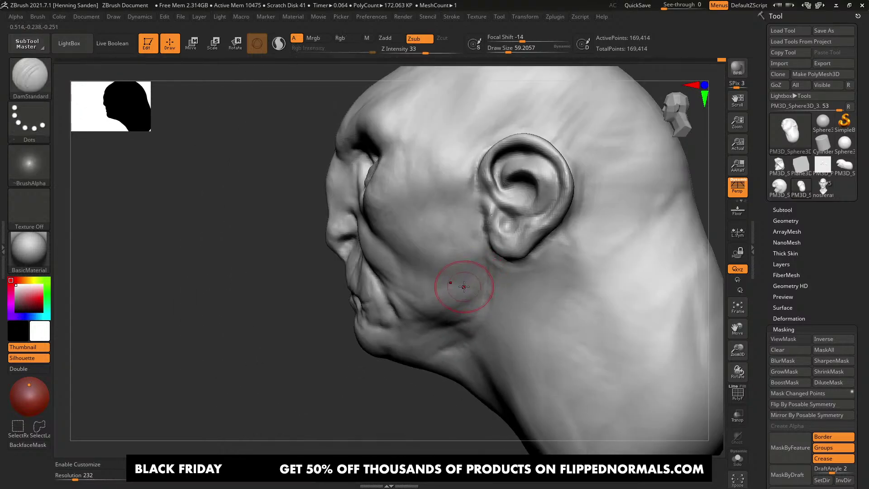
mouse_move(464, 283)
right_down()
mouse_move(432, 285)
mouse_move(442, 277)
right_up()
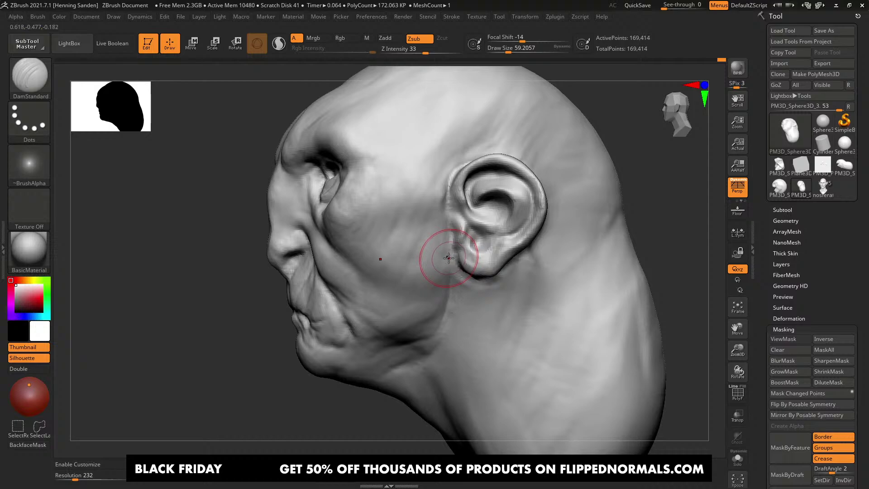
mouse_move(442, 252)
right_down()
mouse_move(450, 252)
mouse_move(429, 248)
mouse_move(423, 284)
right_up()
Step: Carve creases around the inner eye corner and beside the nose with DamStandard at draw size about 39
drag(348, 220, 390, 263)
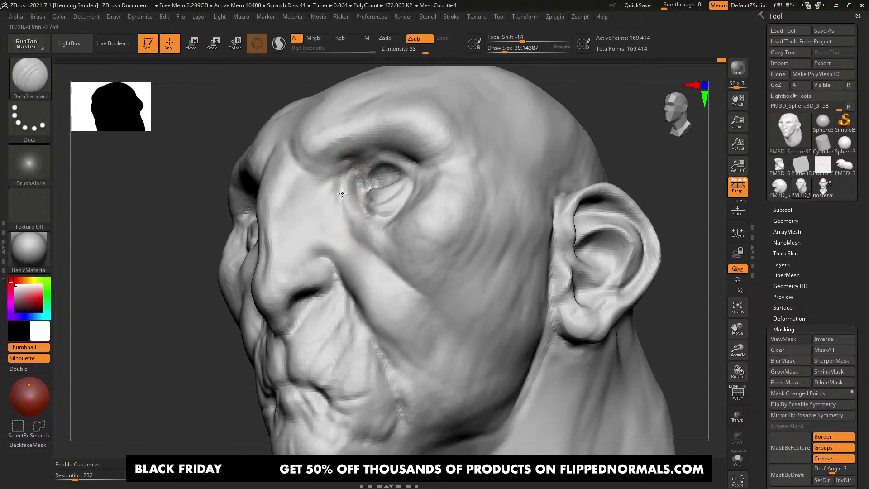
right_drag(348, 192, 347, 179)
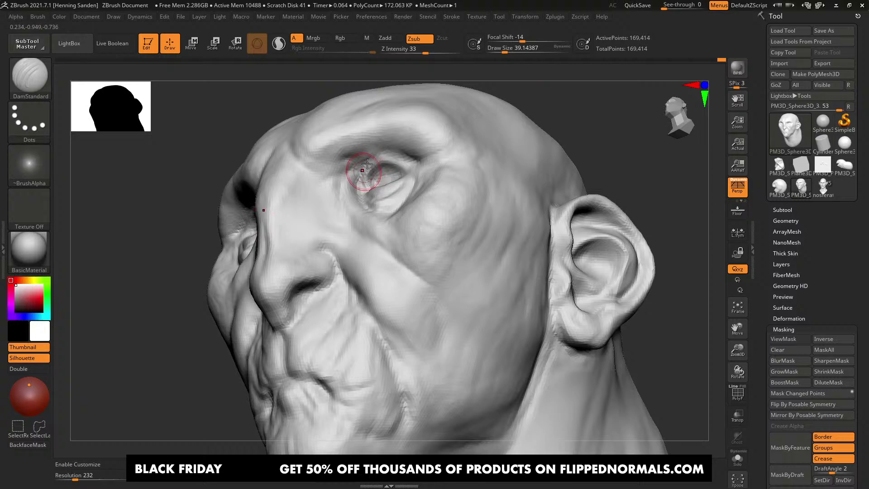
right_drag(389, 159, 399, 157)
right_drag(357, 177, 349, 195)
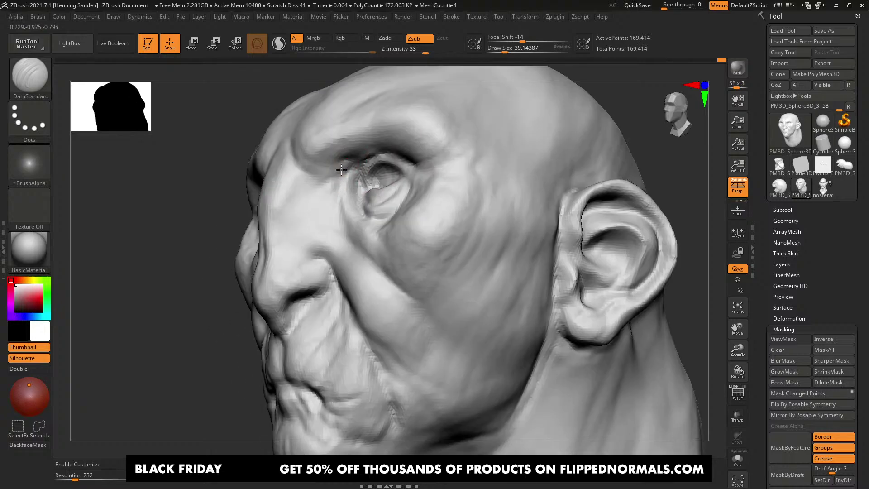
right_drag(345, 225, 344, 211)
right_drag(350, 249, 355, 270)
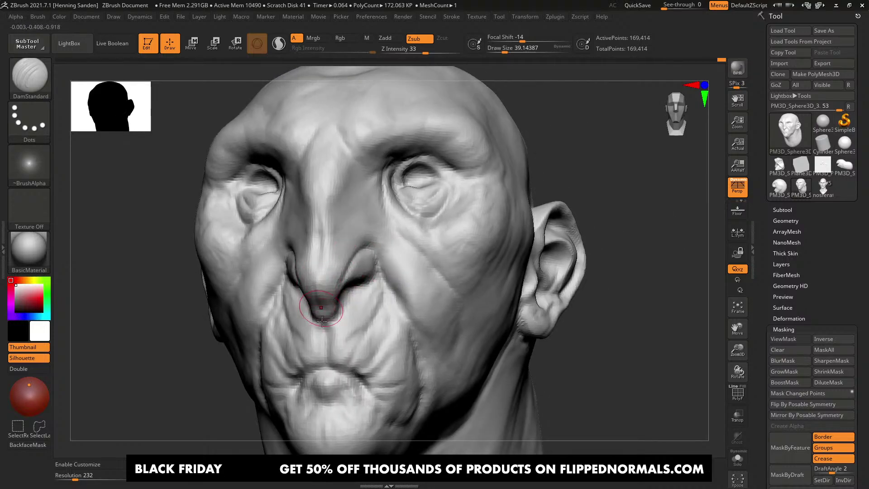
Step: Carve a groove down the nose tip with DamStandard, smooth the nose, and nudge its tip with the Move brush
drag(319, 263, 320, 299)
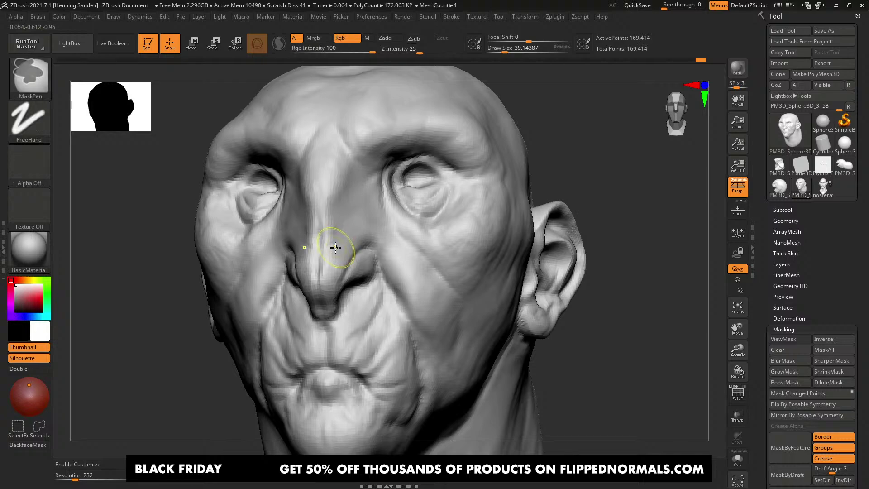
shift+drag(333, 246, 350, 252)
right_drag(314, 254, 336, 315)
key(b)
key(m)
key(v)
drag(335, 315, 332, 314)
mouse_move(333, 314)
right_down()
mouse_move(357, 311)
mouse_move(330, 262)
mouse_move(407, 272)
mouse_move(382, 268)
right_up()
Step: Build up the nose tip with the ClayBuildup brush at draw size about 59
key(b)
key(c)
key(b)
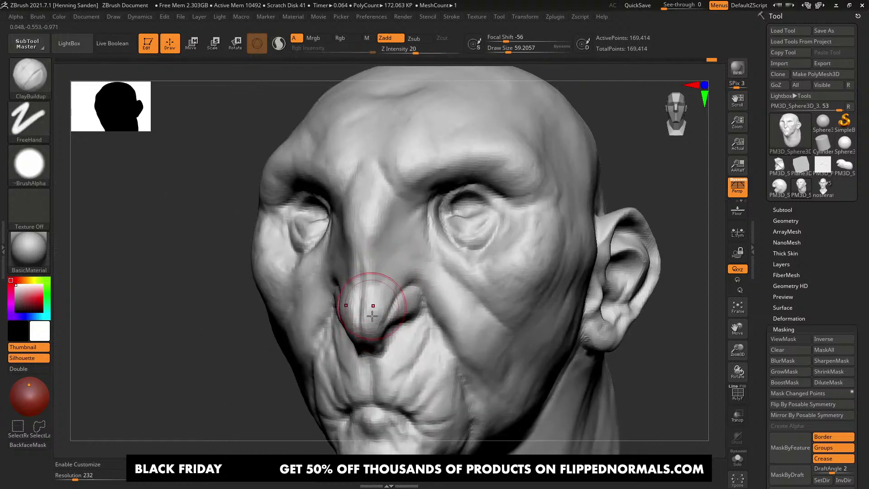
right_drag(369, 300, 411, 311)
drag(395, 319, 387, 307)
mouse_move(387, 307)
right_down()
mouse_move(390, 285)
mouse_move(418, 276)
right_up()
Step: Build up and smooth the nostril edge with the ClayBuildup brush at draw size about 18
mouse_move(419, 276)
ctrl+right_down()
mouse_move(417, 258)
mouse_move(399, 260)
ctrl+right_up()
mouse_move(398, 260)
ctrl+right_down()
mouse_move(402, 286)
mouse_move(388, 316)
mouse_move(428, 306)
mouse_move(416, 267)
ctrl+right_up()
key(s)
drag(407, 331, 389, 341)
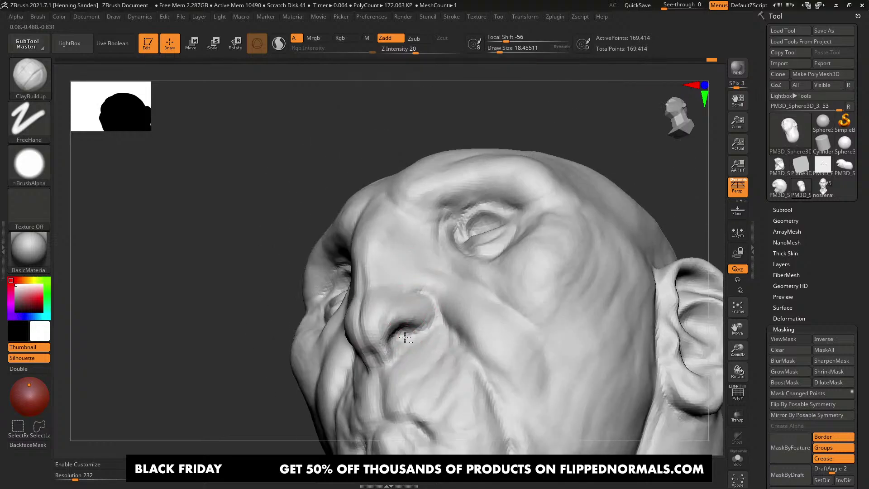
mouse_move(405, 337)
right_down()
mouse_move(388, 354)
mouse_move(407, 362)
mouse_move(417, 289)
right_up()
key(shift)
right_drag(417, 290, 409, 371)
ctrl+right_drag(415, 328, 412, 308)
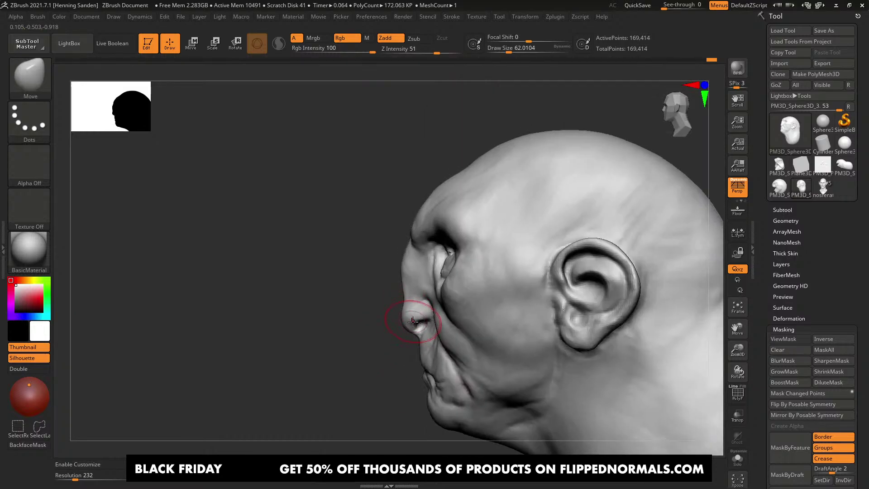
Step: Reshape the nose's profile and bridge with the Move brush, adjusting its draw size up to about 71
key(s)
drag(411, 320, 418, 320)
mouse_move(403, 281)
right_down()
mouse_move(438, 294)
mouse_move(453, 289)
right_up()
key(s)
drag(430, 266, 416, 272)
right_drag(415, 273, 455, 285)
drag(423, 271, 416, 275)
key(s)
drag(422, 301, 419, 304)
mouse_move(419, 303)
right_down()
mouse_move(413, 296)
mouse_move(408, 304)
right_up()
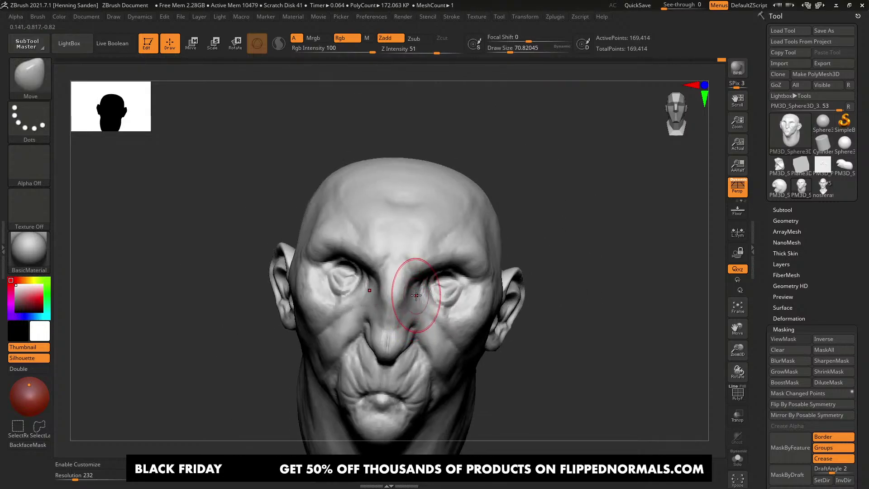
Step: Adjust the upper nose bridge and the area between the brows with the Move brush at draw size about 68
shift+right_drag(415, 287, 409, 303)
key(s)
drag(402, 264, 401, 263)
right_drag(403, 256, 400, 255)
key(s)
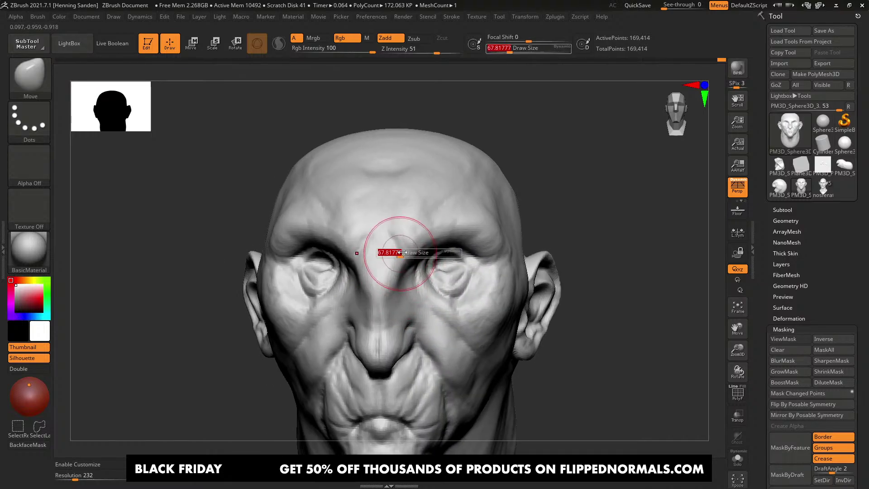
drag(400, 254, 404, 254)
drag(404, 257, 407, 254)
right_drag(408, 255, 401, 260)
key(s)
drag(398, 267, 395, 268)
mouse_move(388, 281)
shift+right_down()
mouse_move(396, 295)
mouse_move(395, 272)
shift+right_up()
Step: Build up the nose bridge and inner brow with the ClayBuildup brush at draw size about 44
key(s)
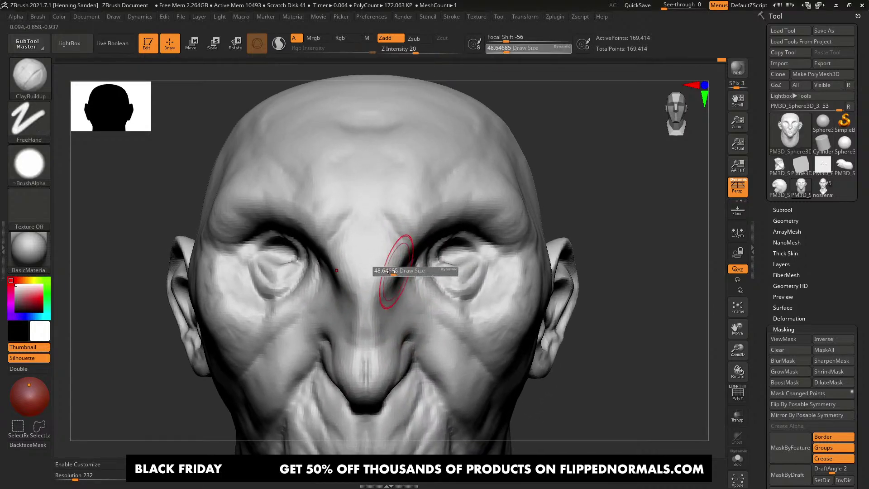
drag(394, 271, 384, 272)
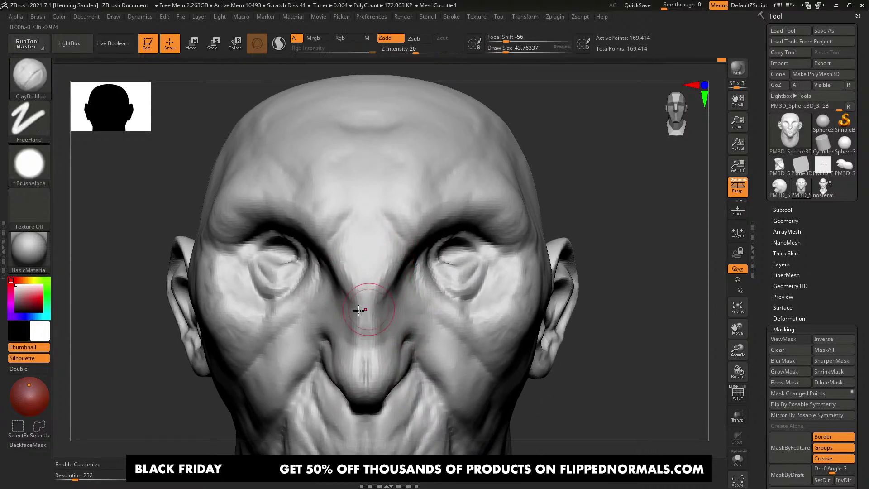
mouse_move(359, 309)
right_down()
mouse_move(372, 272)
mouse_move(350, 260)
mouse_move(386, 295)
mouse_move(384, 267)
right_up()
right_drag(335, 301, 350, 270)
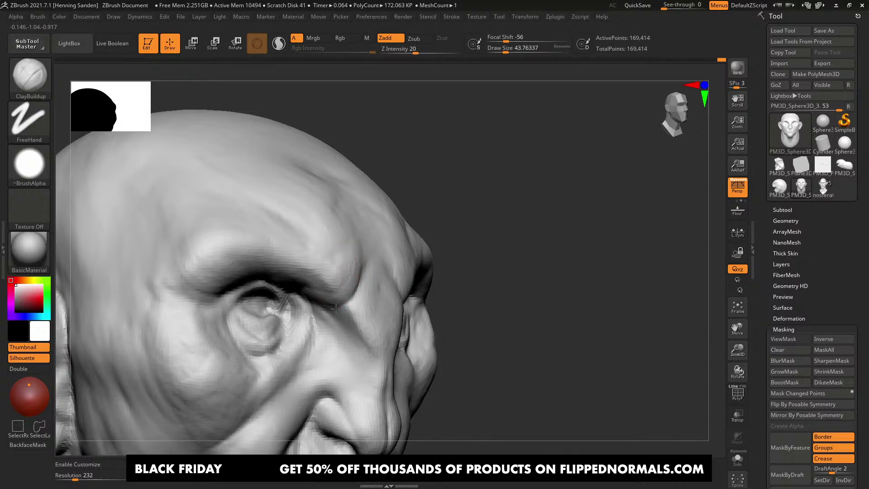
right_drag(335, 309, 337, 303)
Step: Build up the inner brow and lower forehead with the ClayBuildup brush, adjusting its draw size up to about 68
key(s)
drag(352, 266, 357, 265)
mouse_move(355, 258)
right_down()
mouse_move(310, 211)
mouse_move(318, 217)
right_up()
ctrl+right_drag(319, 217, 324, 181)
mouse_move(378, 248)
right_down()
mouse_move(346, 244)
mouse_move(346, 272)
right_up()
ctrl+right_drag(421, 256, 411, 329)
key(s)
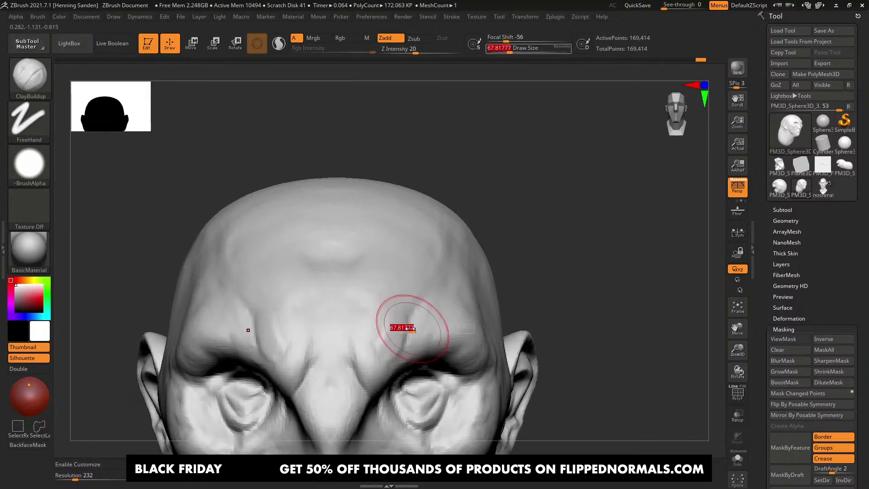
drag(410, 328, 407, 328)
drag(408, 313, 398, 346)
mouse_move(410, 337)
right_down()
mouse_move(417, 299)
mouse_move(371, 297)
right_up()
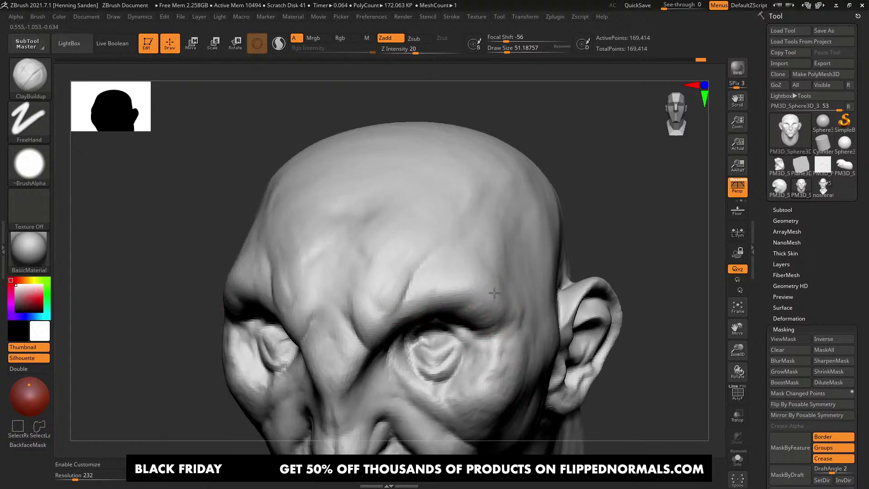
Step: Refine the outer brow ridge above the eye with the ClayBuildup brush at draw size about 41
key(s)
drag(494, 293, 493, 293)
right_drag(450, 295, 504, 309)
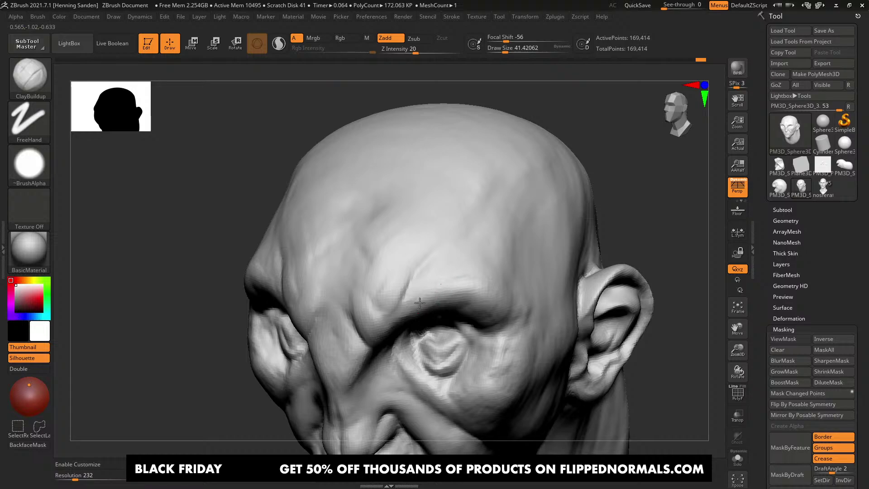
mouse_move(419, 303)
right_down()
mouse_move(434, 307)
mouse_move(420, 319)
right_up()
mouse_move(362, 341)
alt+right_down()
mouse_move(362, 316)
mouse_move(398, 304)
alt+right_up()
Step: Build up the forehead above the brows with the ClayBuildup brush, enlarging its draw size from about 77 to 128
key(s)
drag(346, 199, 352, 199)
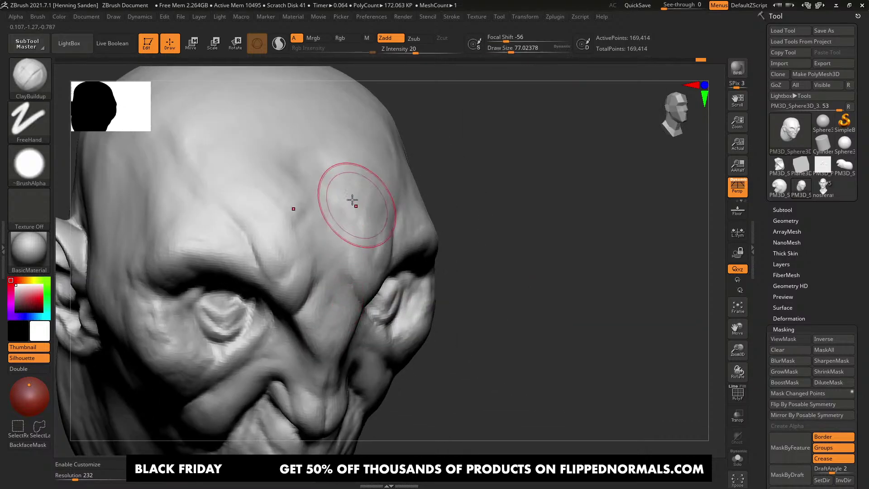
ctrl+right_drag(313, 175, 306, 178)
key(s)
drag(307, 179, 314, 180)
mouse_move(318, 192)
right_down()
mouse_move(346, 222)
mouse_move(396, 227)
right_up()
drag(379, 207, 363, 216)
shift+right_drag(384, 243, 381, 242)
alt+right_drag(392, 285, 365, 237)
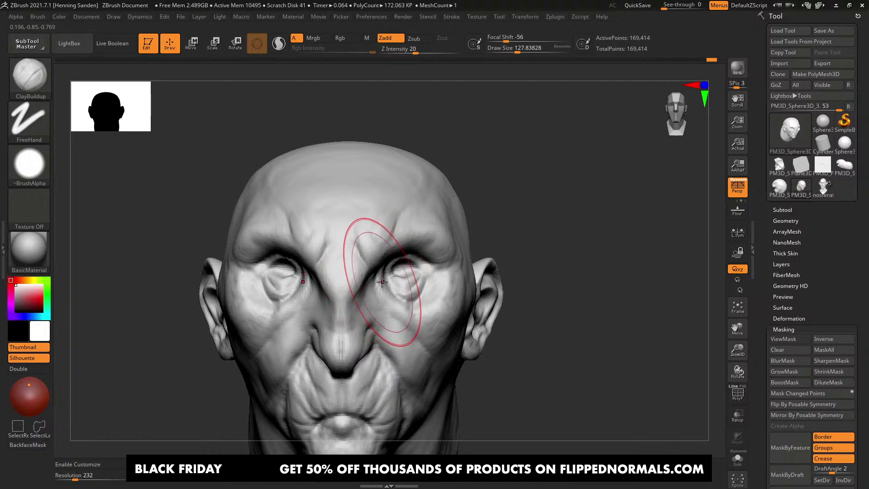
mouse_move(381, 284)
alt+right_down()
mouse_move(388, 242)
mouse_move(393, 256)
mouse_move(383, 228)
mouse_move(358, 257)
alt+right_up()
ctrl+right_drag(358, 257, 373, 259)
key(s)
drag(373, 260, 366, 261)
mouse_move(395, 278)
ctrl+right_down()
mouse_move(421, 277)
mouse_move(431, 241)
ctrl+right_up()
key(s)
drag(432, 217, 437, 215)
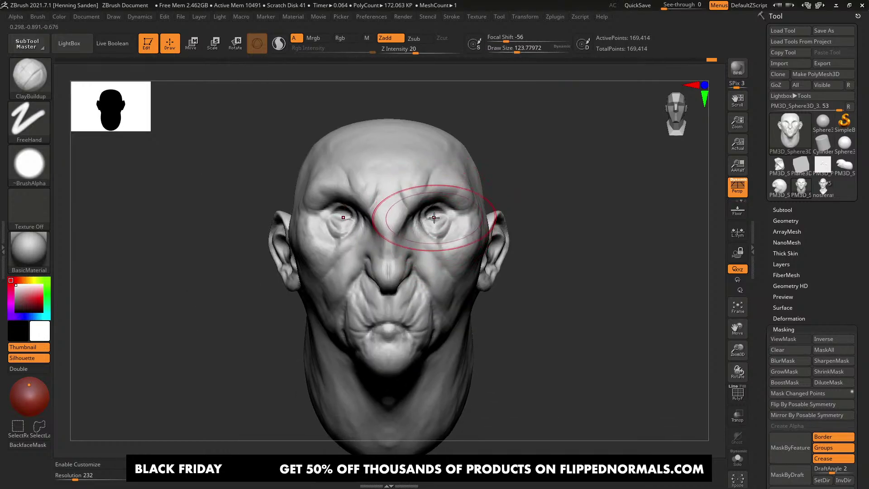
Step: Reshape the eye area and outer cheekbones with the Move brush at draw size about 124
key(b)
key(m)
key(v)
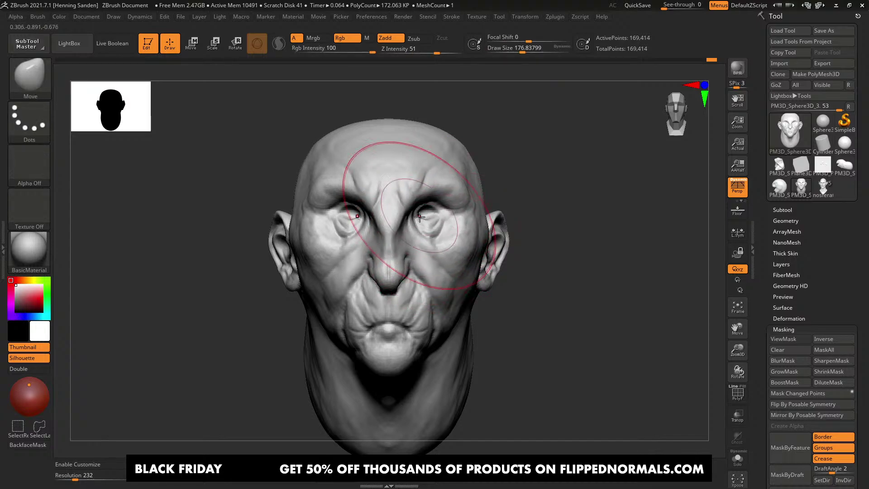
mouse_move(437, 221)
mouse_down()
mouse_move(448, 219)
mouse_move(433, 216)
mouse_up()
key(ctrl+z)
key(s)
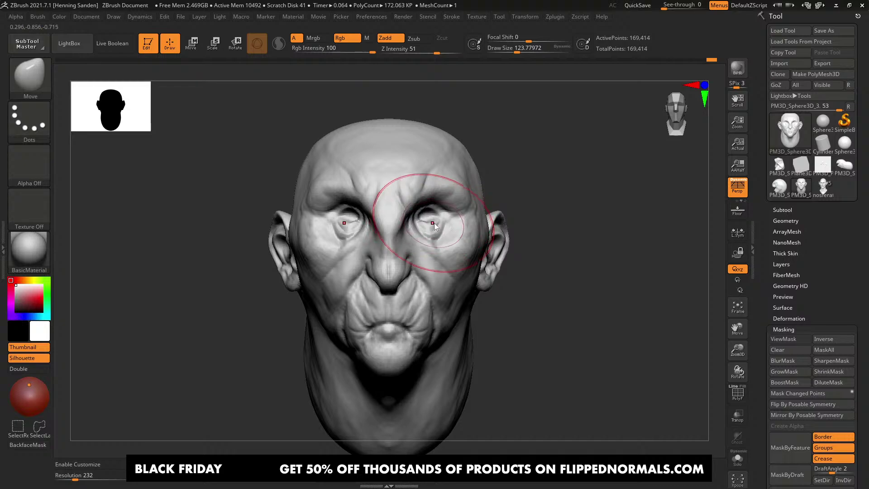
right_drag(434, 225, 432, 235)
drag(475, 238, 472, 237)
mouse_move(467, 245)
right_down()
mouse_move(453, 278)
mouse_move(447, 245)
mouse_move(431, 244)
right_up()
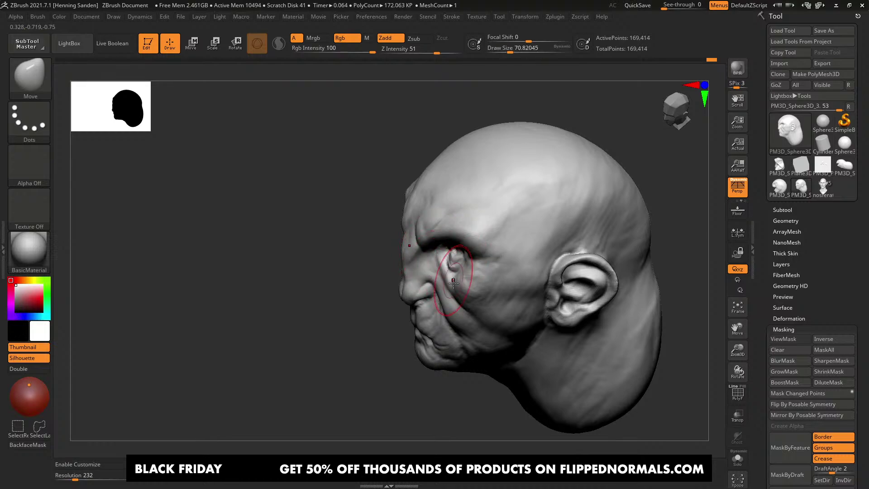
Step: Pull in the side of the face in front of the ear with the Move brush at draw size about 83
mouse_move(453, 283)
ctrl+right_down()
mouse_move(451, 249)
mouse_move(451, 260)
ctrl+right_up()
key([)
key([)
key([)
mouse_move(454, 257)
right_down()
mouse_move(485, 244)
mouse_move(457, 256)
mouse_move(471, 217)
mouse_move(493, 199)
mouse_move(487, 229)
right_up()
key(s)
drag(487, 230, 497, 230)
ctrl+right_drag(487, 224, 464, 218)
right_drag(464, 218, 475, 227)
key(s)
drag(480, 234, 489, 234)
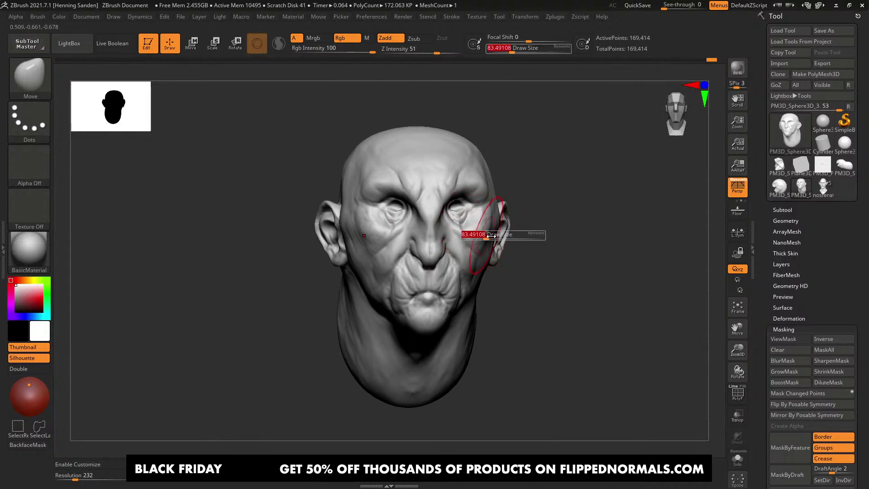
mouse_move(491, 233)
right_down()
mouse_move(469, 233)
mouse_move(488, 231)
right_up()
drag(502, 230, 497, 229)
Step: Narrow the rear cheek and jaw beside the ear with the Move brush at draw size about 94
right_drag(497, 230, 483, 230)
key(s)
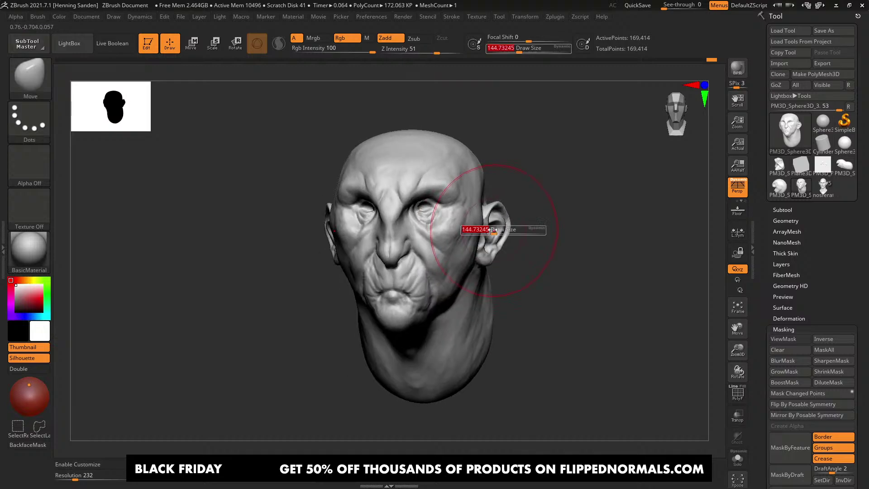
drag(485, 229, 478, 229)
drag(482, 227, 479, 226)
right_drag(481, 226, 476, 224)
drag(477, 224, 472, 226)
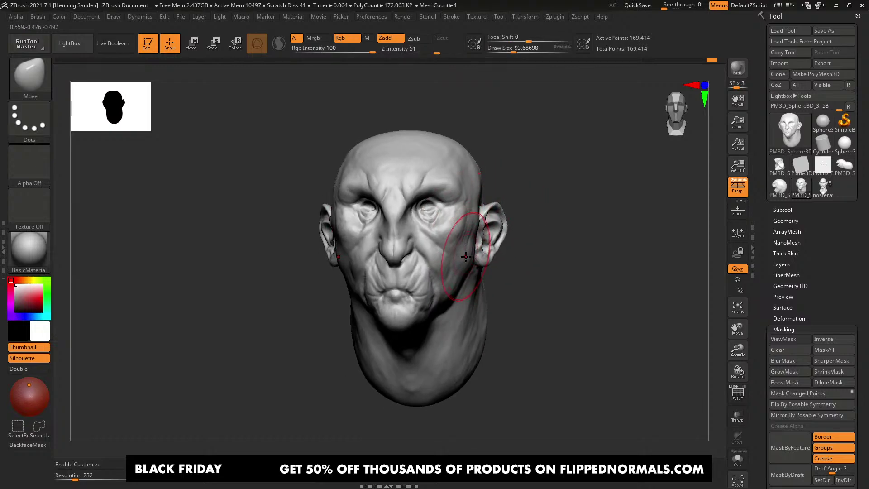
drag(462, 256, 457, 254)
right_drag(470, 253, 454, 257)
Step: Build up the side of the cheek near the ear with the ClayBuildup brush at draw size about 97
ctrl+right_drag(454, 257, 472, 266)
key(b)
key(c)
key(b)
key(s)
drag(474, 265, 476, 267)
key(s)
drag(479, 267, 483, 266)
drag(484, 244, 476, 256)
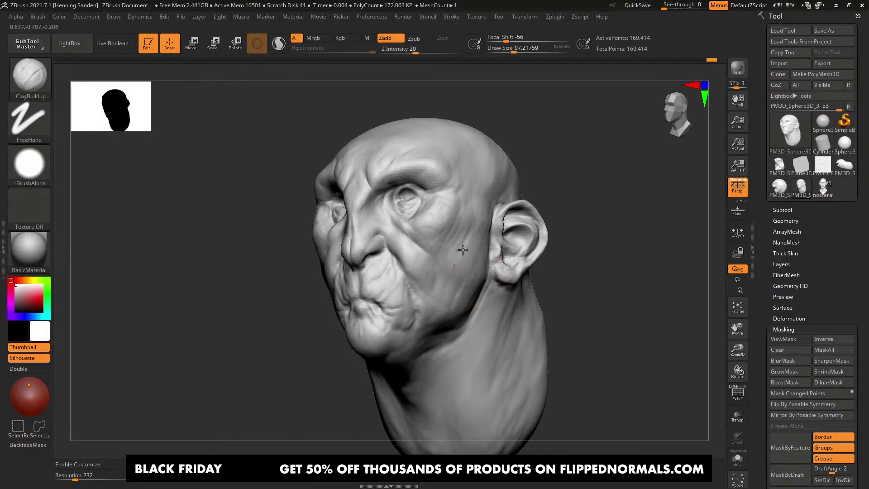
Step: Refine the temple and the area beside the outer eye with the ClayBuildup brush at draw size about 56
right_drag(458, 229, 465, 224)
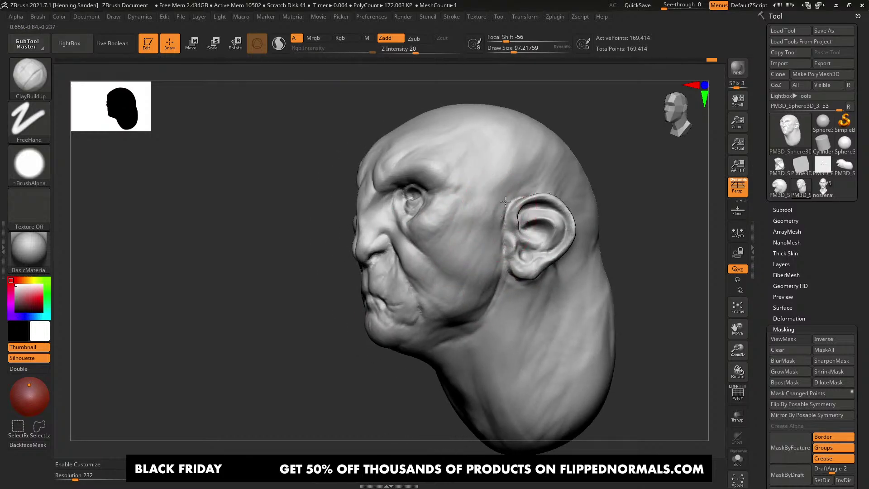
mouse_move(505, 201)
right_down()
mouse_move(484, 245)
mouse_move(481, 226)
right_up()
key(s)
drag(488, 216, 481, 215)
right_drag(479, 207, 477, 208)
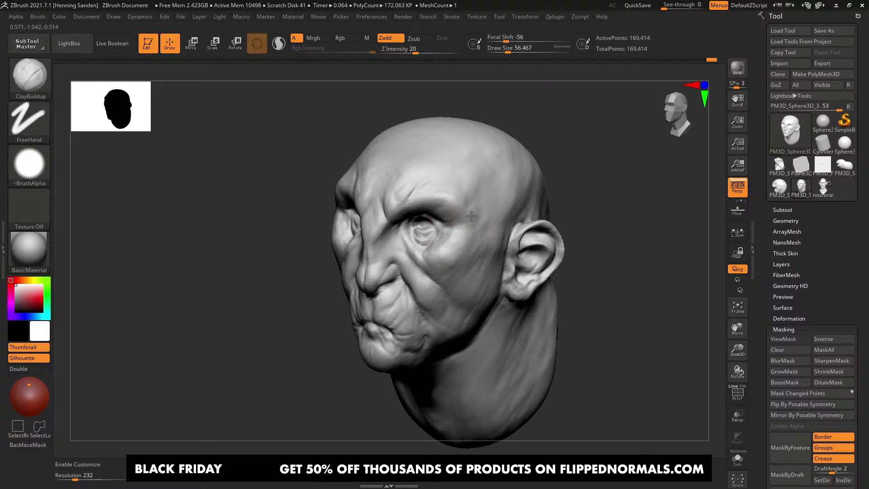
mouse_move(458, 214)
right_down()
mouse_move(486, 247)
mouse_move(502, 238)
mouse_move(493, 265)
mouse_move(493, 217)
mouse_move(484, 242)
mouse_move(508, 229)
mouse_move(510, 252)
mouse_move(500, 231)
mouse_move(484, 232)
right_up()
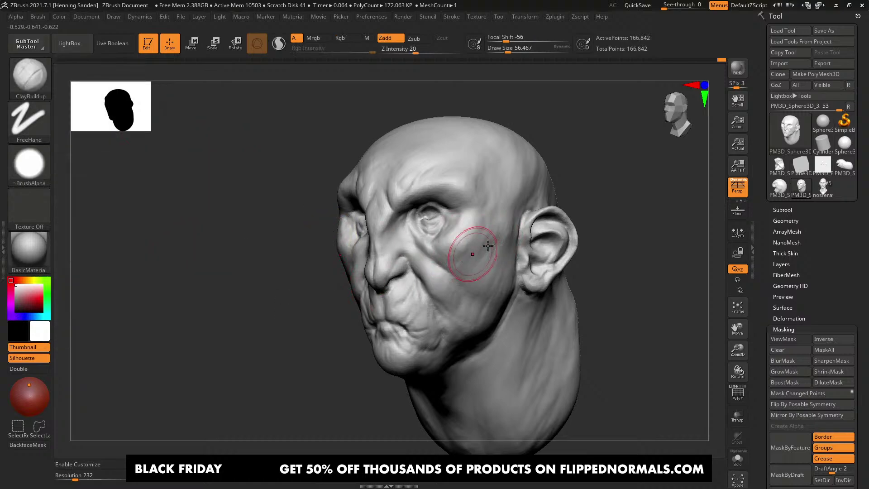
Step: Build up the cheekbone below the outer eye with the ClayBuildup brush at draw size about 71
alt+right_drag(476, 229, 475, 245)
drag(473, 247, 444, 245)
right_drag(441, 245, 457, 240)
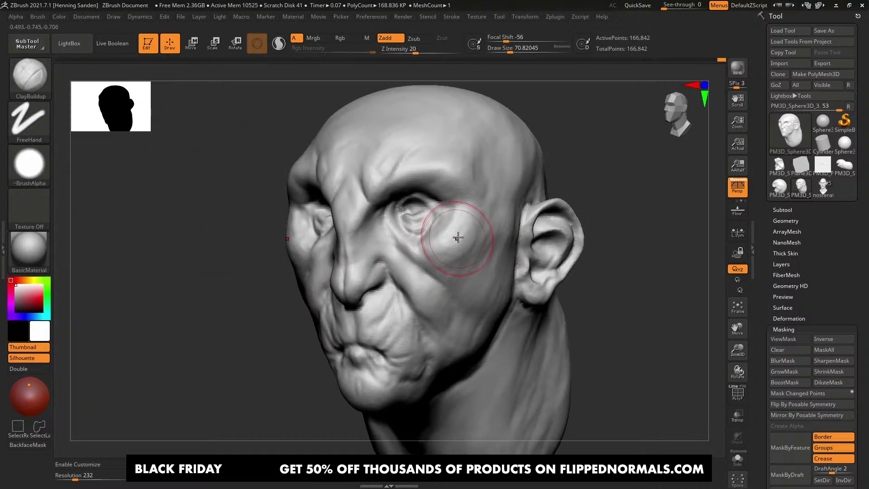
drag(454, 223, 448, 238)
mouse_move(448, 238)
right_down()
mouse_move(455, 206)
mouse_move(423, 204)
right_up()
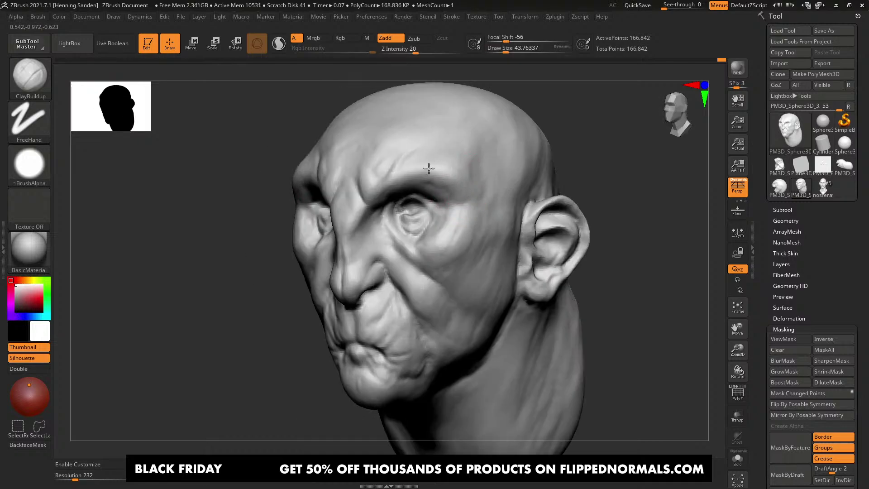
Step: Sculpt the fold around the eye bag and upper cheek with the ClayBuildup brush at draw size about 33 to 37
right_drag(466, 185, 457, 219)
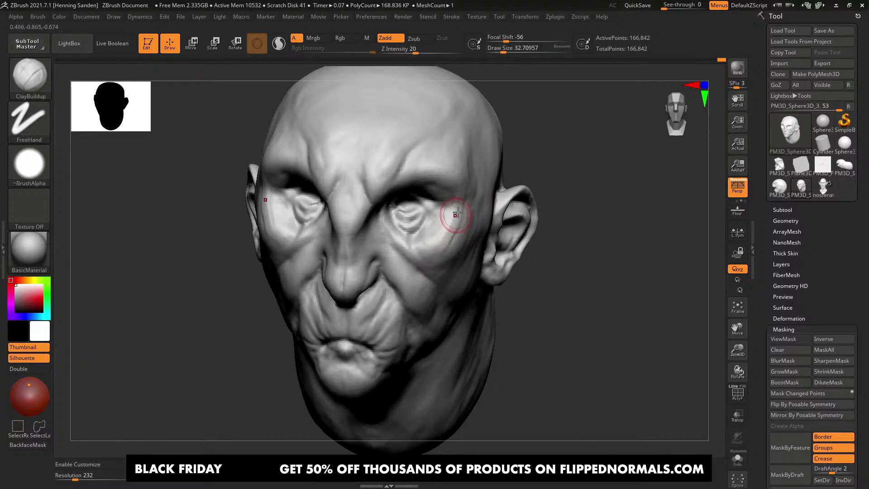
key(s)
drag(447, 231, 451, 232)
mouse_move(432, 234)
mouse_down()
mouse_move(421, 243)
mouse_move(440, 233)
mouse_up()
key(s)
drag(434, 236, 426, 243)
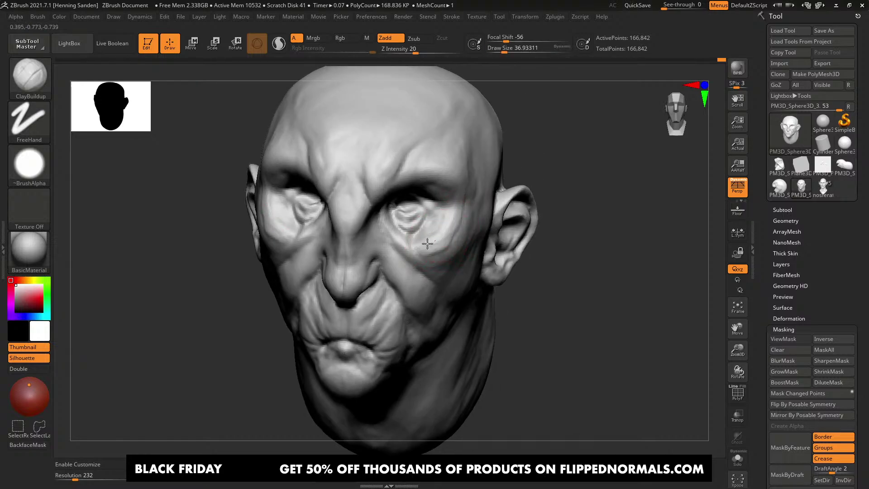
Step: Blend the cheekbone and outer eye area with the ClayBuildup brush at draw size about 54
right_drag(445, 265, 448, 246)
key(s)
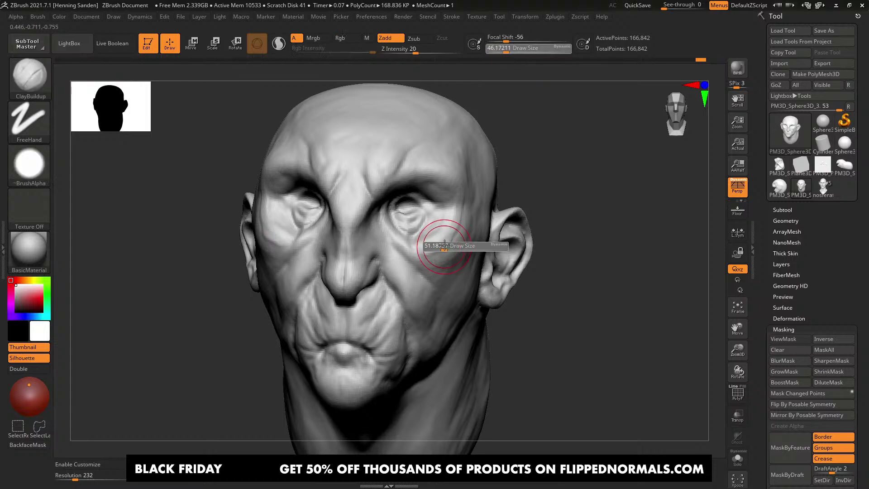
drag(442, 247, 440, 242)
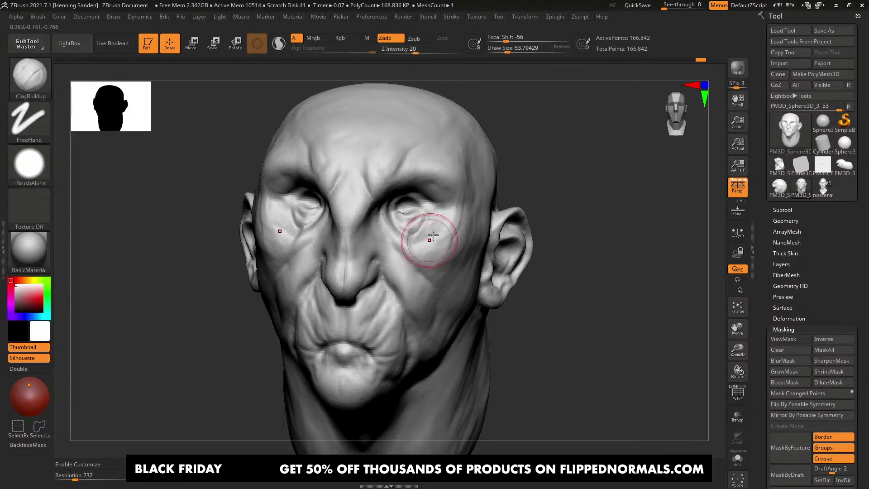
right_drag(433, 235, 428, 235)
right_drag(470, 204, 460, 236)
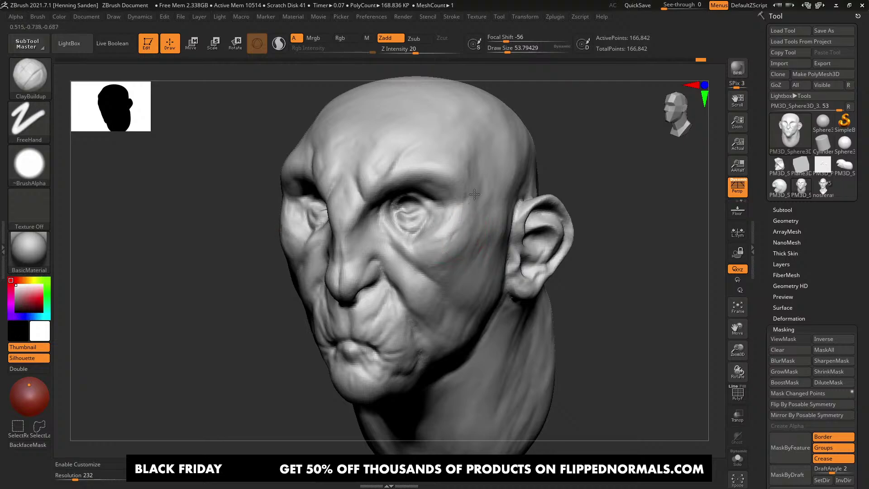
mouse_move(457, 165)
mouse_down()
mouse_move(469, 204)
mouse_move(447, 237)
mouse_up()
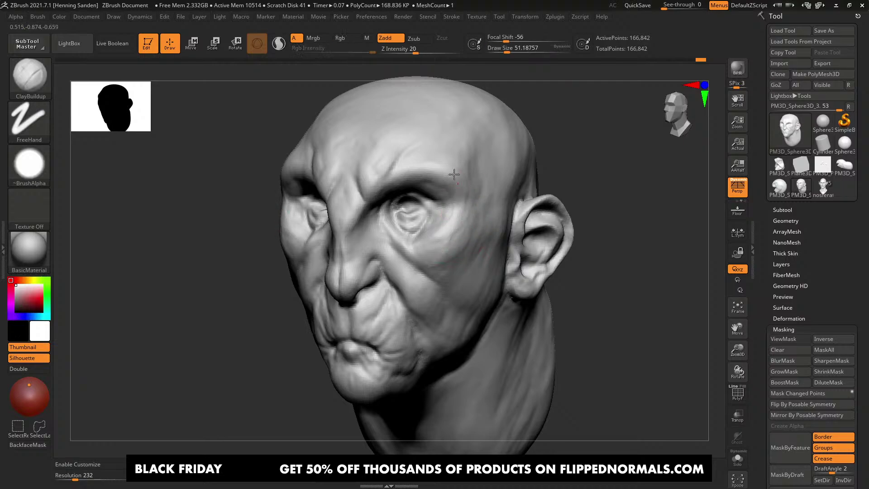
Step: Build up the temple and side of the forehead with the ClayBuildup brush, enlarging its draw size to about 192
mouse_move(453, 174)
right_down()
mouse_move(463, 162)
mouse_move(466, 204)
mouse_move(436, 220)
mouse_move(457, 227)
right_up()
key(s)
drag(464, 231, 470, 231)
key(s)
drag(475, 196, 480, 195)
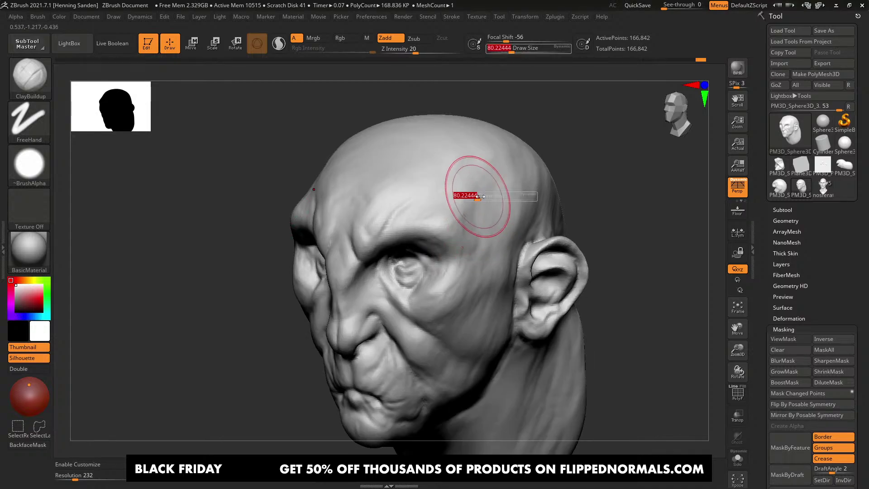
right_drag(505, 232, 524, 218)
mouse_move(527, 213)
mouse_down()
mouse_move(537, 194)
mouse_move(533, 221)
mouse_move(530, 206)
mouse_move(540, 219)
mouse_move(549, 174)
mouse_move(504, 190)
mouse_up()
key(s)
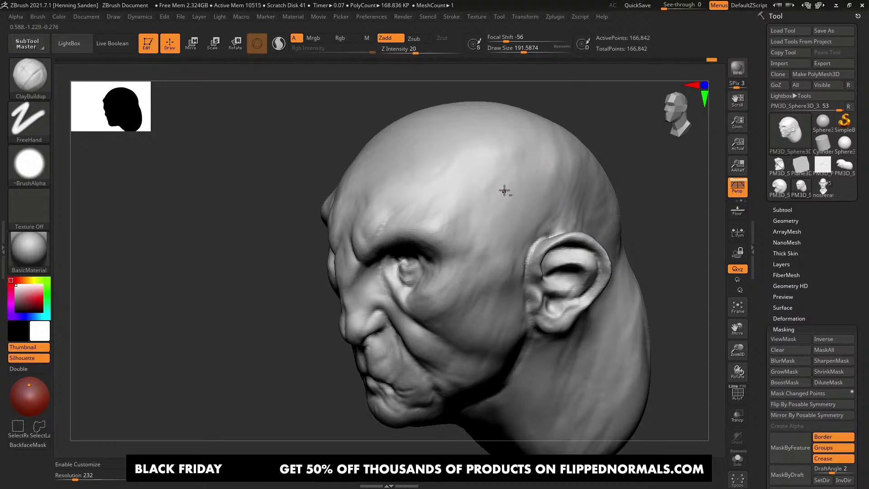
mouse_move(504, 190)
right_down()
mouse_move(514, 213)
mouse_move(497, 265)
mouse_move(494, 243)
right_up()
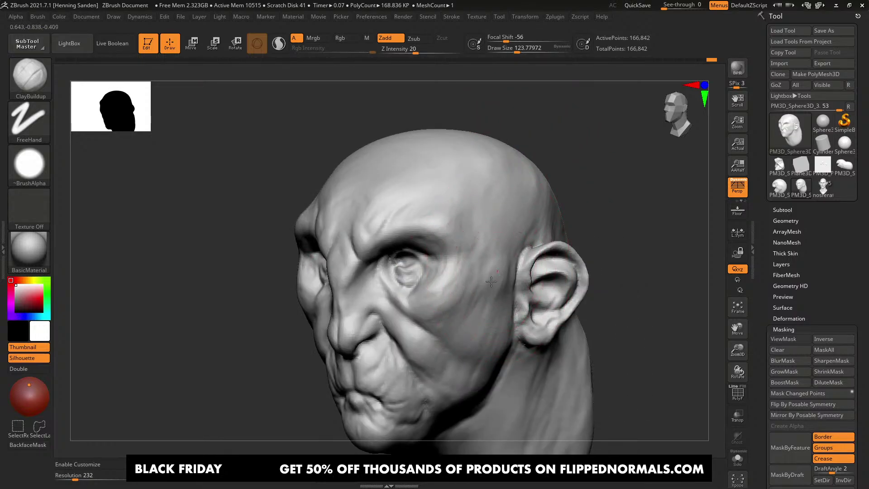
Step: Fill out the cheek between the eye and ear with the ClayBuildup brush at draw size about 124 to 132
drag(463, 302, 455, 309)
right_drag(489, 301, 491, 283)
drag(503, 289, 471, 299)
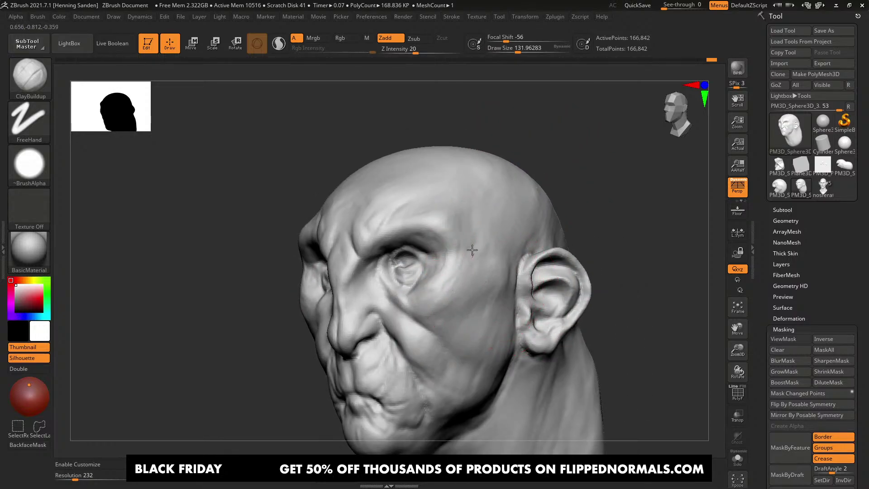
right_drag(459, 245, 470, 234)
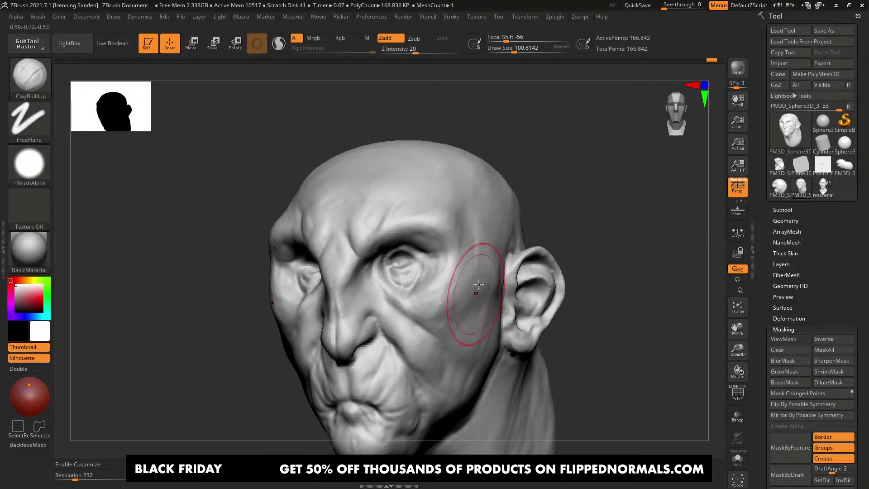
Step: Refine the cheekbone and side of the face with the ClayBuildup brush at draw size about 56 to 80
mouse_move(478, 283)
right_down()
mouse_move(453, 280)
mouse_move(462, 256)
right_up()
key(s)
key(s)
drag(462, 256, 456, 255)
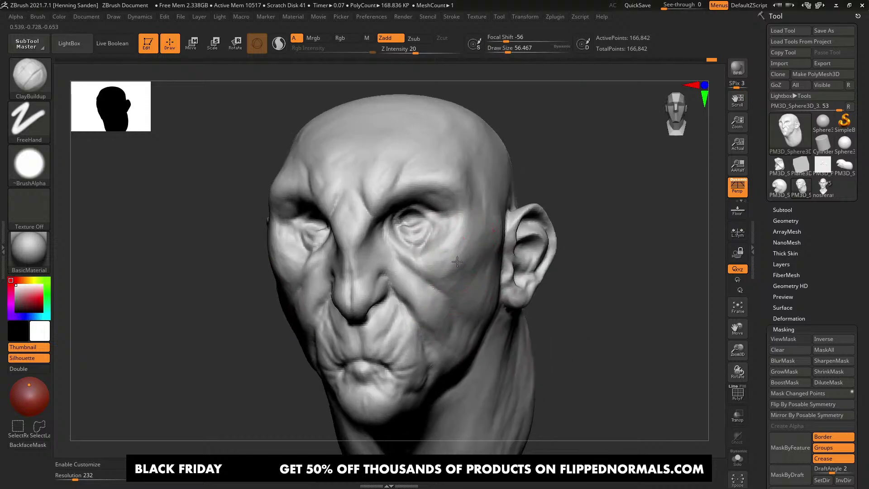
mouse_move(457, 261)
right_down()
mouse_move(466, 250)
mouse_move(473, 268)
mouse_move(479, 235)
right_up()
key(s)
drag(479, 235, 483, 234)
ctrl+right_drag(475, 210, 468, 201)
shift+right_drag(468, 202, 435, 219)
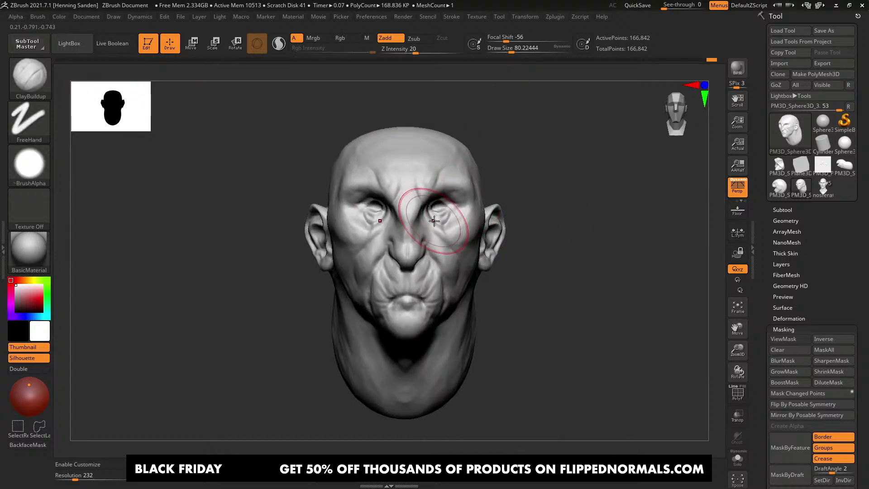
Step: Push in the upper sides of the skull with the Move brush at draw size about 136 to 149
key(b)
key(m)
key(v)
key(bracketright)
right_drag(479, 175, 469, 182)
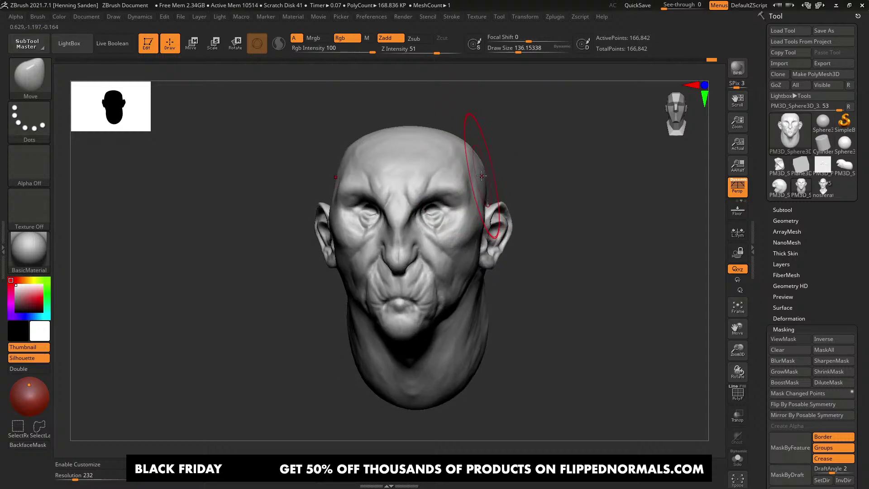
drag(481, 171, 476, 165)
key(bracketright)
right_drag(468, 158, 466, 154)
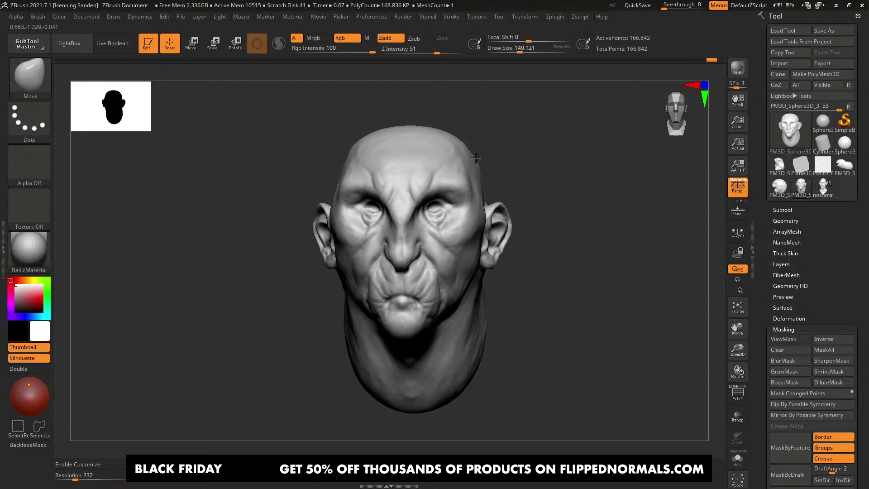
drag(467, 154, 463, 154)
shift+right_drag(460, 210, 456, 230)
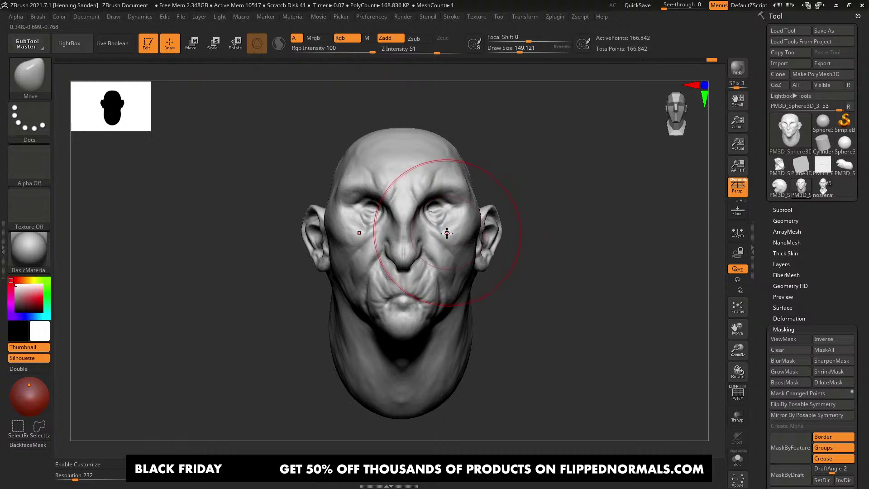
mouse_move(443, 235)
right_down()
mouse_move(426, 245)
mouse_move(437, 245)
right_up()
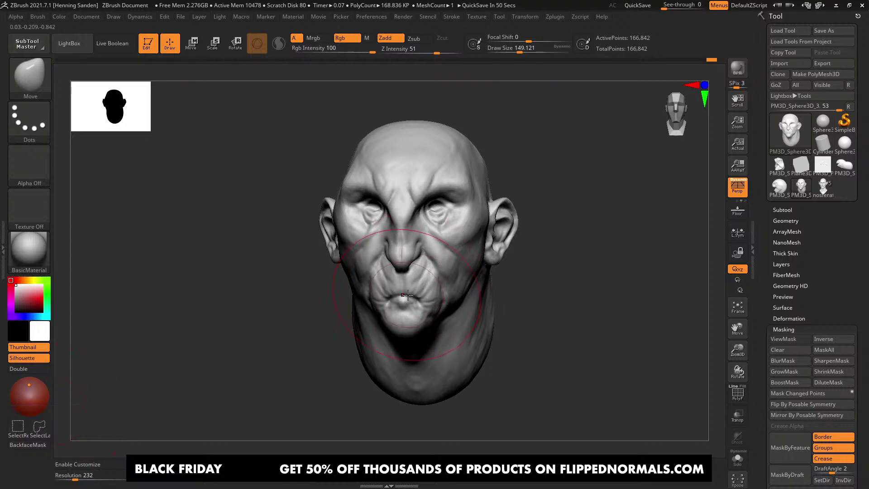
Step: Carve the crease beside the nostril and down the nasolabial fold with the DamStandard brush at draw size about 51
mouse_move(413, 294)
right_down()
mouse_move(433, 277)
mouse_move(426, 284)
mouse_move(442, 252)
mouse_move(471, 243)
mouse_move(390, 222)
right_up()
key(b)
key(d)
key(s)
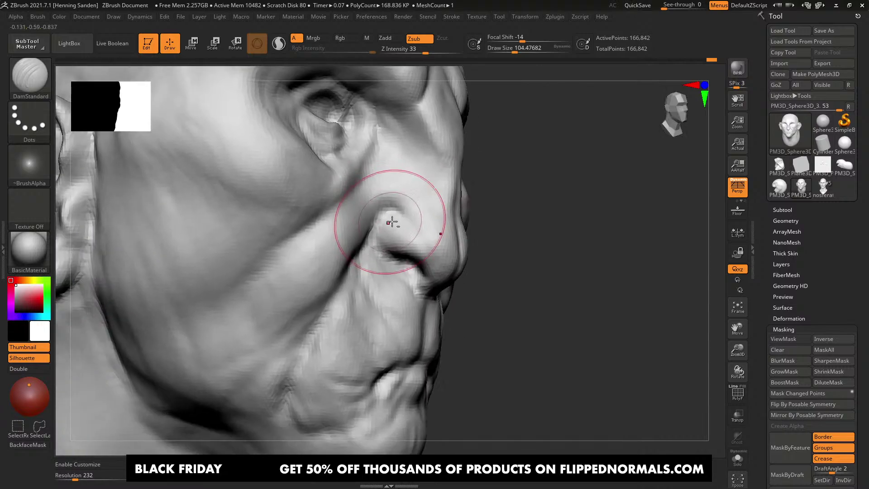
key(s)
drag(390, 222, 384, 222)
mouse_move(383, 221)
right_down()
mouse_move(394, 208)
mouse_move(359, 237)
right_up()
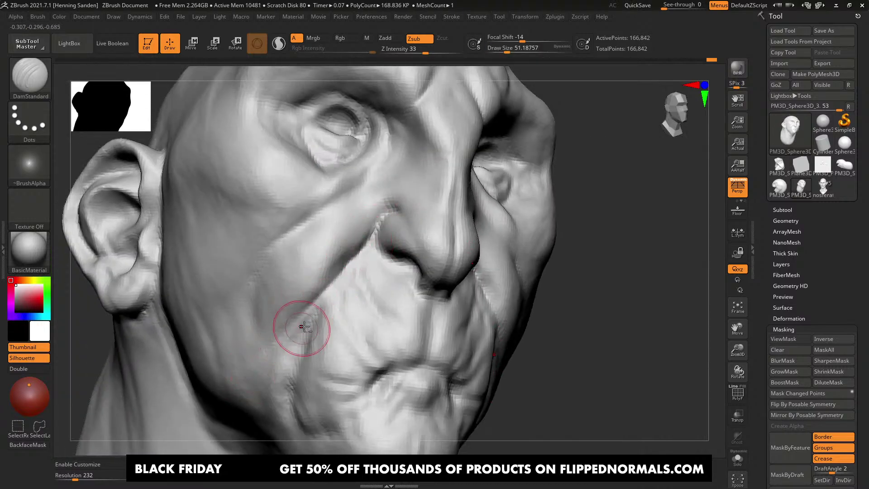
Step: Build up the cheek fold running from the nose past the mouth corner with the ClayBuildup brush at draw size about 80
right_drag(300, 330, 398, 229)
key(b)
key(c)
key(b)
key(s)
drag(397, 204, 401, 203)
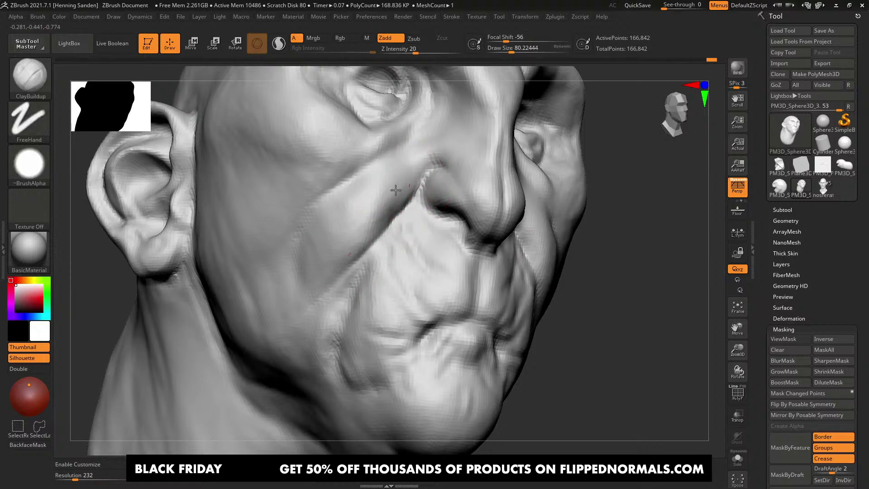
right_drag(359, 187, 401, 199)
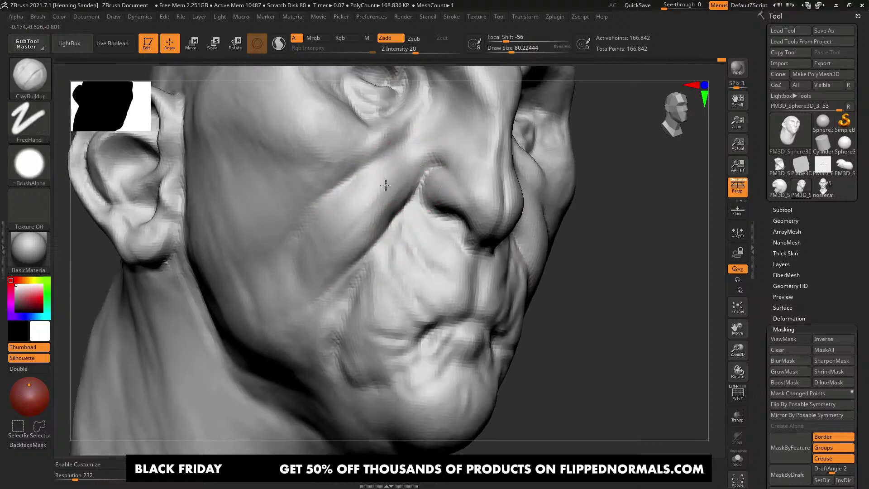
right_drag(323, 243, 402, 179)
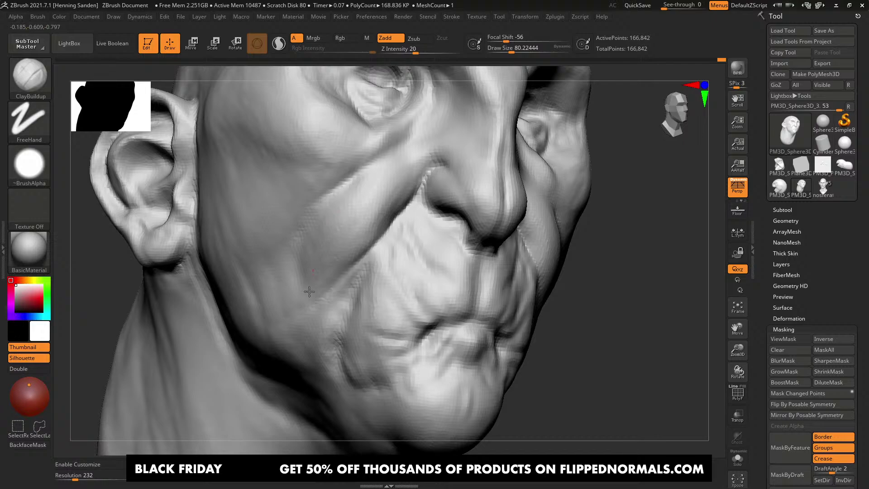
right_drag(305, 257, 317, 225)
mouse_move(330, 291)
right_down()
mouse_move(324, 379)
mouse_move(343, 305)
mouse_move(330, 267)
right_up()
drag(330, 266, 328, 358)
right_drag(328, 357, 343, 354)
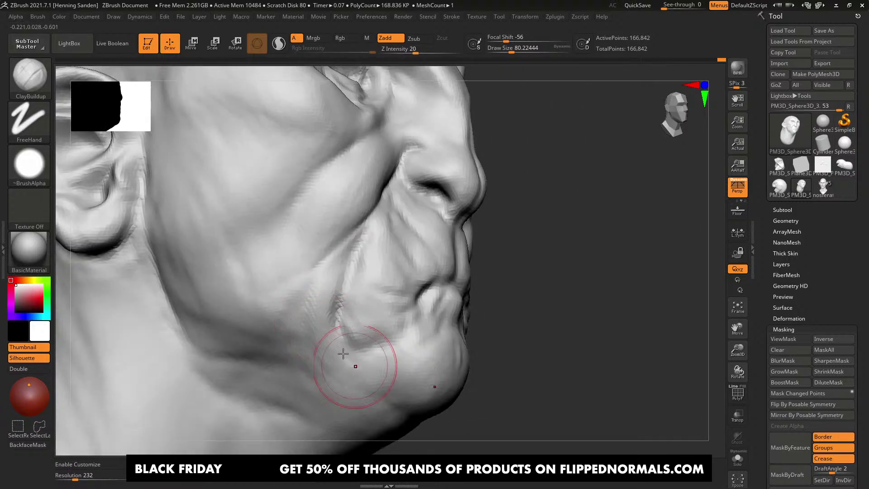
Step: Fill out the jowl and side of the chin with the ClayBuildup brush at draw size about 90 to 104
drag(360, 370, 316, 351)
key(bracketright)
key(bracketright)
key(bracketright)
key(bracketright)
drag(333, 300, 322, 311)
mouse_move(370, 367)
mouse_down()
mouse_move(319, 360)
mouse_move(330, 378)
mouse_up()
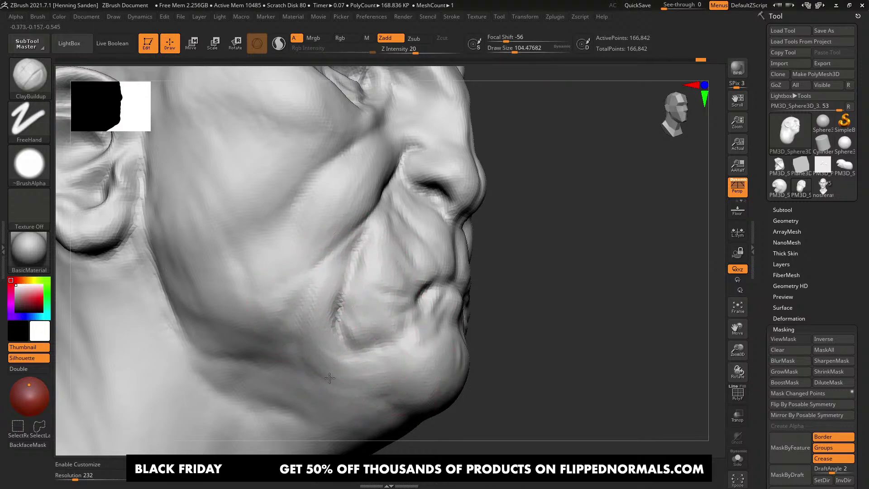
mouse_move(357, 375)
right_down()
mouse_move(378, 363)
mouse_move(389, 327)
right_up()
key(bracketleft)
mouse_move(389, 341)
mouse_down()
mouse_move(354, 333)
mouse_move(349, 310)
mouse_move(371, 317)
mouse_up()
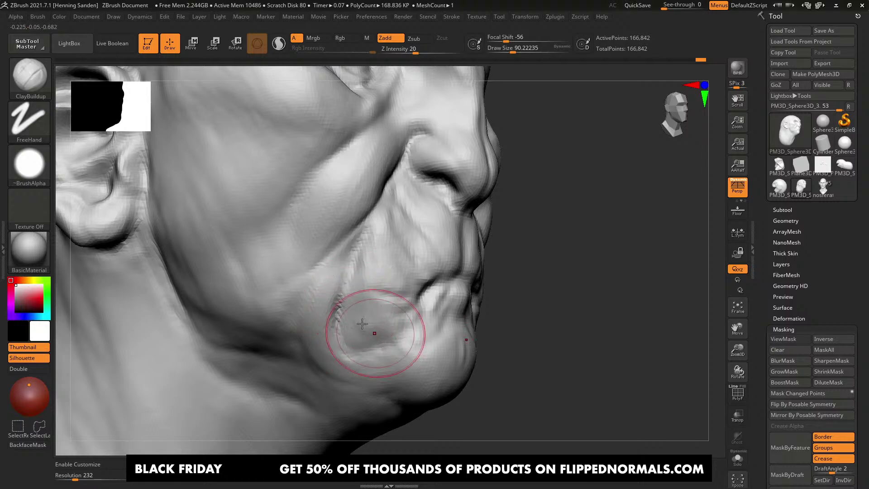
mouse_move(412, 334)
right_down()
mouse_move(404, 336)
mouse_move(382, 305)
right_up()
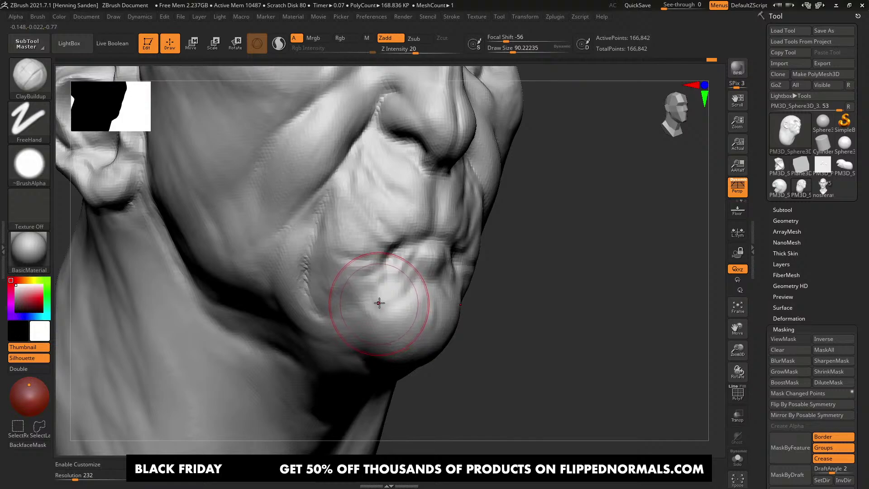
Step: Reshape the nostrils and nose tip with the Move brush, adjusting its draw size from about 97
mouse_move(395, 302)
right_down()
mouse_move(397, 286)
mouse_move(411, 291)
mouse_move(382, 290)
mouse_move(417, 278)
mouse_move(386, 291)
mouse_move(402, 237)
mouse_move(411, 268)
mouse_move(412, 214)
mouse_move(398, 252)
right_up()
key(b)
key(m)
key(v)
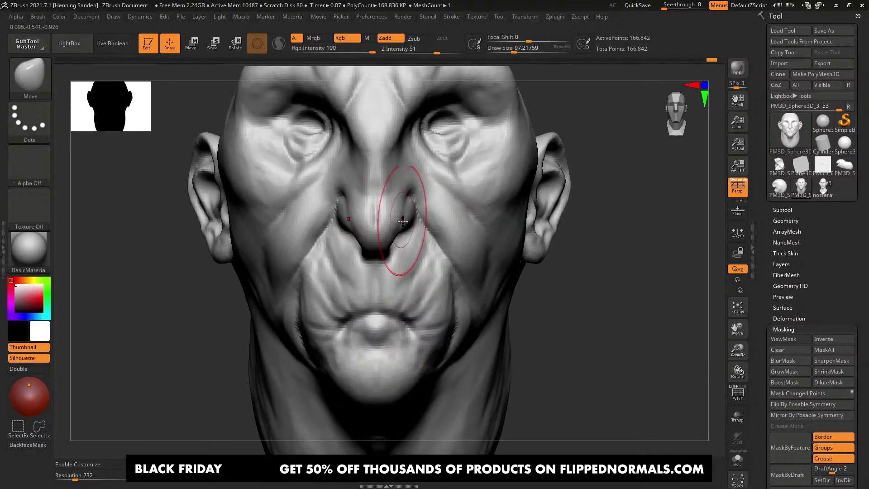
drag(402, 221, 400, 226)
key([)
drag(382, 255, 380, 251)
right_drag(405, 252, 380, 234)
drag(407, 229, 403, 233)
key([)
mouse_move(424, 236)
right_down()
mouse_move(412, 238)
mouse_move(402, 258)
right_up()
key(s)
mouse_move(401, 268)
mouse_down()
mouse_move(416, 277)
mouse_move(399, 255)
mouse_up()
mouse_move(408, 264)
ctrl+right_down()
mouse_move(412, 248)
mouse_move(413, 260)
ctrl+right_up()
right_drag(412, 260, 419, 256)
key(s)
drag(419, 256, 409, 256)
Step: Sharpen the crease around and beneath the nostril wing with the DamStandard brush at draw size about 44
right_drag(411, 254, 439, 229)
key(b)
key(d)
key(s)
alt+right_drag(452, 196, 439, 259)
right_drag(441, 302, 452, 355)
right_drag(452, 355, 441, 290)
drag(440, 283, 404, 319)
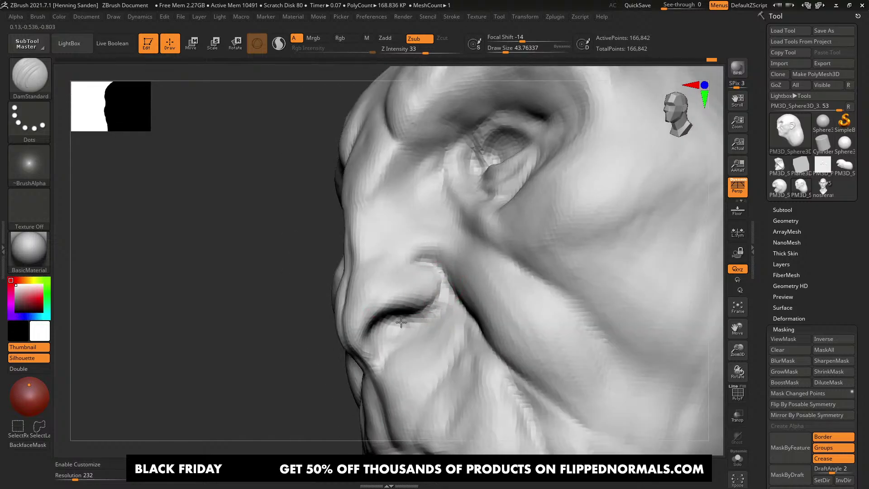
Step: Carve wrinkles into the upper lip around the mouth with the DamStandard brush at draw size about 39, undoing one stroke
mouse_move(406, 345)
right_down()
mouse_move(413, 314)
mouse_move(390, 316)
mouse_move(417, 291)
mouse_move(405, 223)
mouse_move(465, 276)
mouse_move(453, 340)
mouse_move(440, 296)
mouse_move(460, 281)
right_up()
key(b)
key(s)
key(t)
key(b)
key(d)
key(s)
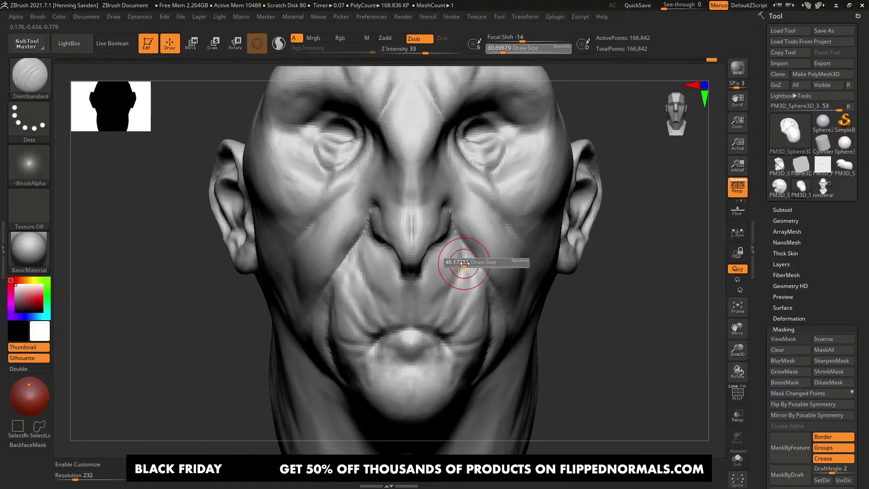
mouse_move(432, 320)
right_down()
mouse_move(442, 306)
mouse_move(428, 331)
right_up()
key(ctrl+z)
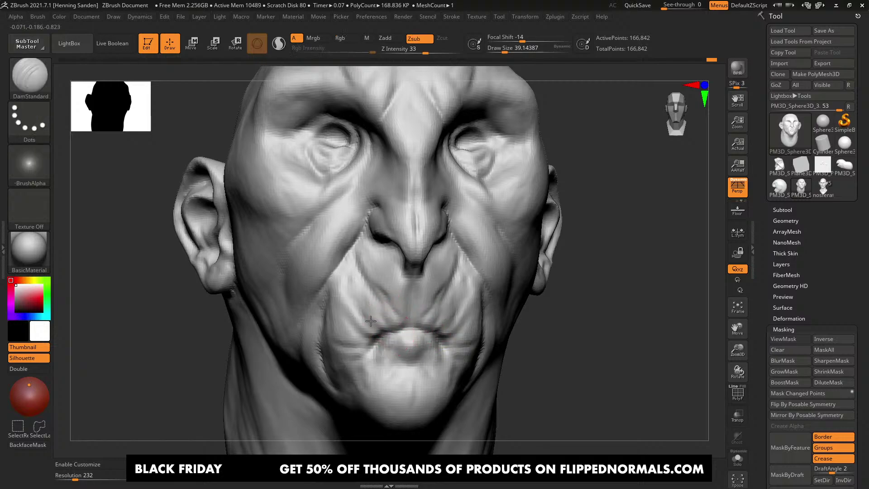
right_drag(360, 312, 406, 304)
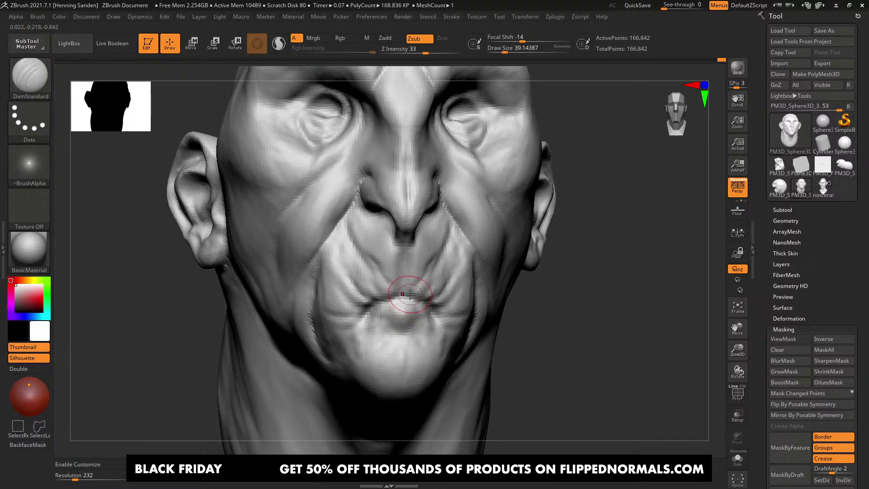
mouse_move(411, 293)
right_down()
mouse_move(422, 268)
mouse_move(409, 281)
mouse_move(428, 272)
mouse_move(423, 282)
mouse_move(455, 256)
mouse_move(443, 245)
mouse_move(419, 250)
right_up()
ctrl+right_drag(419, 250, 408, 267)
drag(374, 272, 358, 261)
Step: Cut a crease beneath the cheekbone with the DamStandard brush at draw size about 83
key(s)
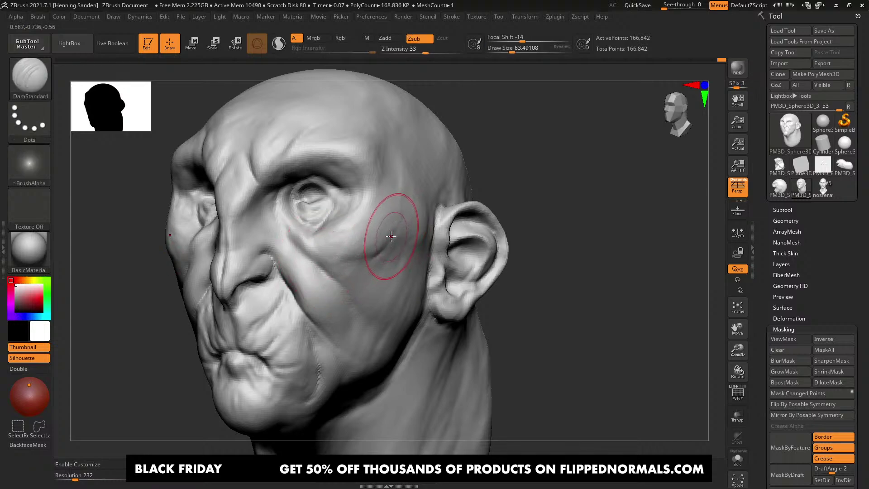
right_drag(349, 265, 352, 264)
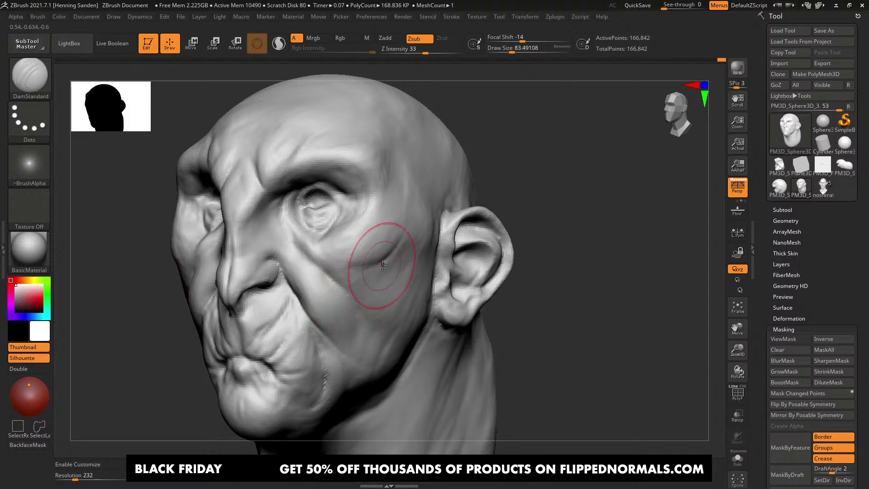
mouse_move(376, 264)
alt+right_down()
mouse_move(387, 254)
mouse_move(470, 258)
mouse_move(357, 256)
alt+right_up()
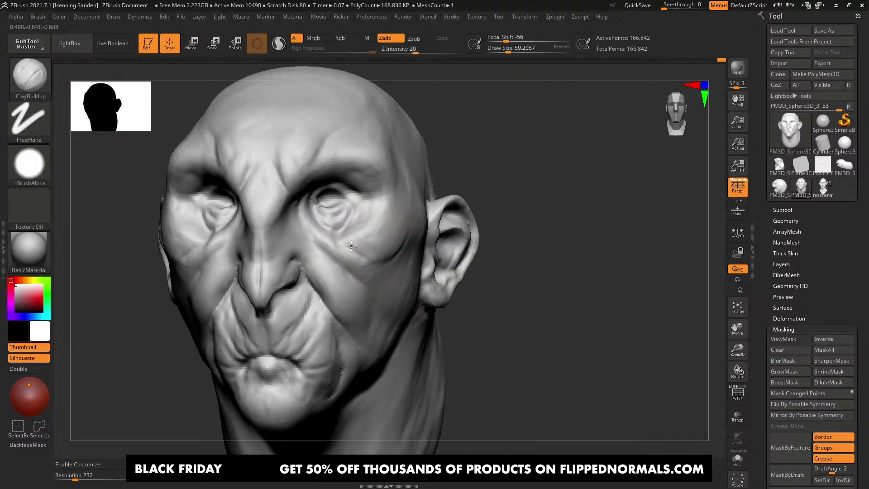
Step: Build up the cheek below the eye with the ClayBuildup brush, starting at draw size about 59
right_drag(360, 234, 375, 248)
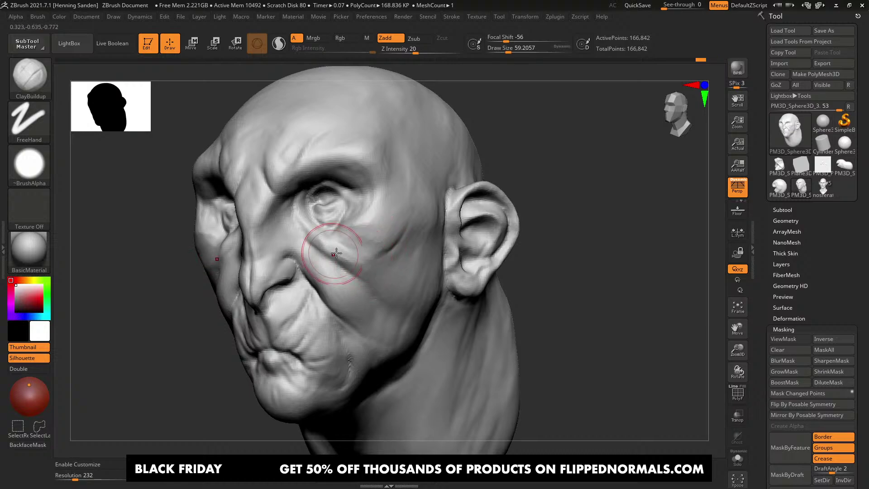
right_drag(336, 253, 342, 253)
mouse_move(279, 226)
right_down()
mouse_move(353, 259)
mouse_move(340, 245)
mouse_move(315, 241)
mouse_move(383, 271)
right_up()
key(s)
drag(384, 272, 387, 271)
key(s)
mouse_move(388, 272)
right_down()
mouse_move(425, 268)
mouse_move(368, 250)
right_up()
key(s)
drag(369, 251, 366, 251)
mouse_move(366, 251)
right_down()
mouse_move(382, 242)
mouse_move(351, 235)
mouse_move(390, 232)
mouse_move(395, 249)
right_up()
Step: Add volume to the cheekbone beside the eye with the ClayBuildup brush at draw size about 74
key(s)
drag(385, 234, 379, 210)
right_drag(378, 210, 382, 221)
drag(384, 197, 371, 243)
alt+right_drag(370, 242, 367, 247)
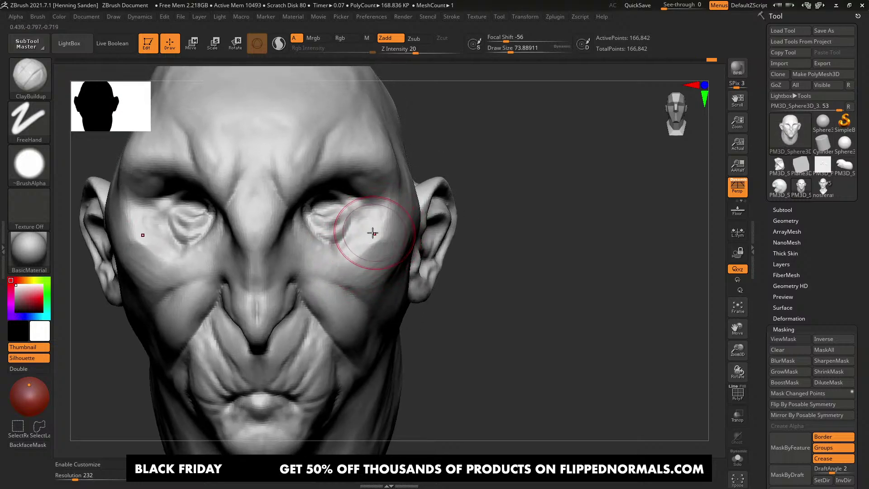
drag(372, 233, 350, 259)
drag(382, 225, 352, 239)
mouse_move(375, 246)
ctrl+right_down()
mouse_move(379, 232)
mouse_move(349, 247)
ctrl+right_up()
Step: Fill the hollow of the cheek between the cheekbone and jaw with the ClayBuildup brush at draw size about 74 to 124
key(s)
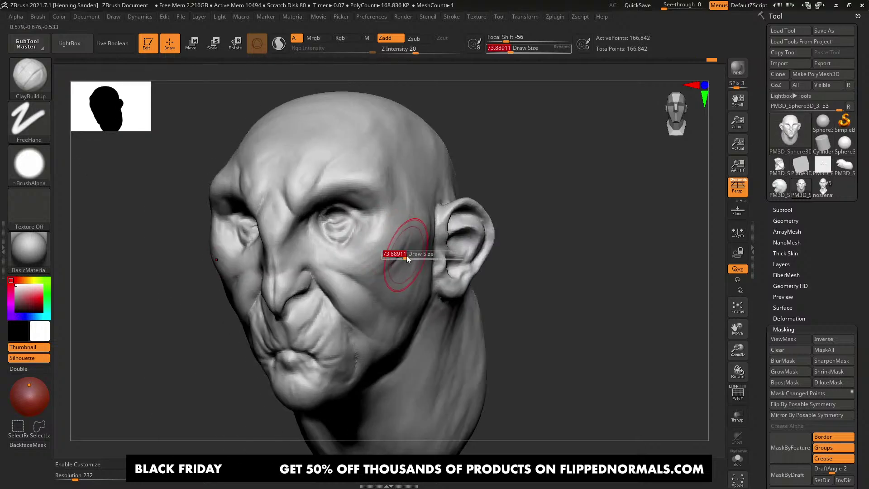
drag(406, 256, 407, 256)
drag(405, 232, 383, 259)
mouse_move(381, 259)
alt+right_down()
mouse_move(392, 264)
mouse_move(403, 313)
mouse_move(379, 310)
alt+right_up()
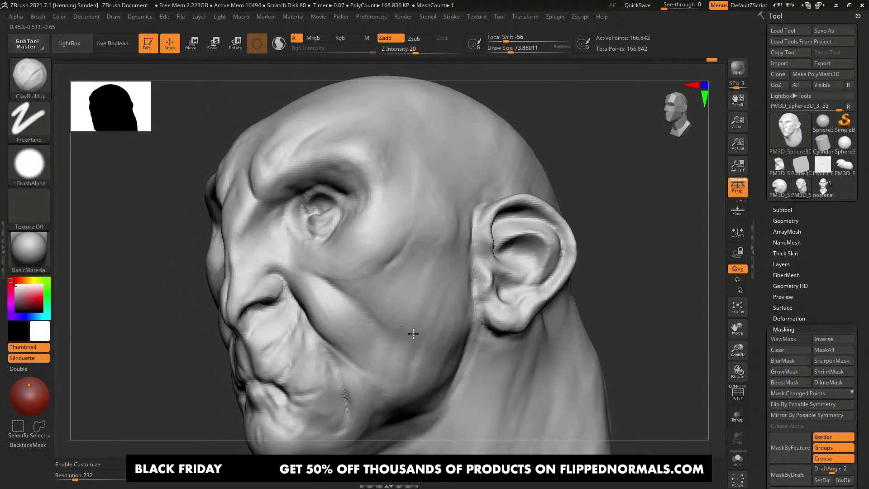
alt+right_drag(453, 320, 442, 297)
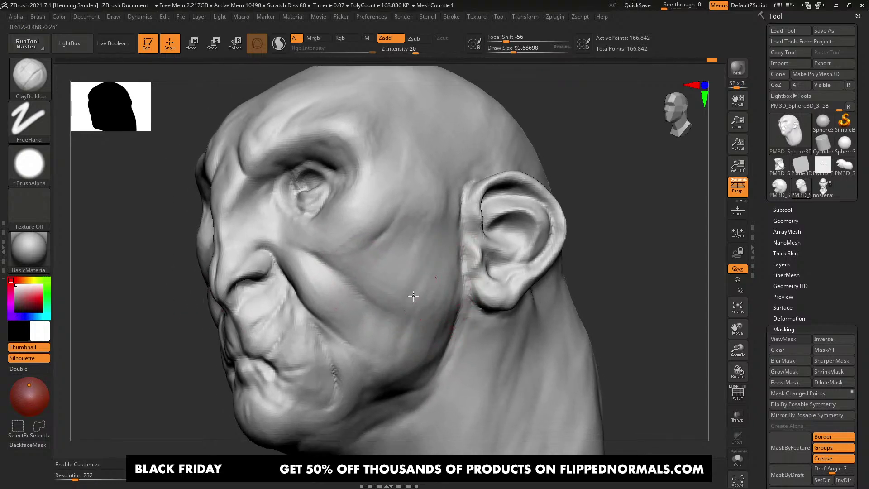
drag(354, 271, 364, 290)
right_drag(364, 296, 384, 294)
drag(353, 272, 386, 323)
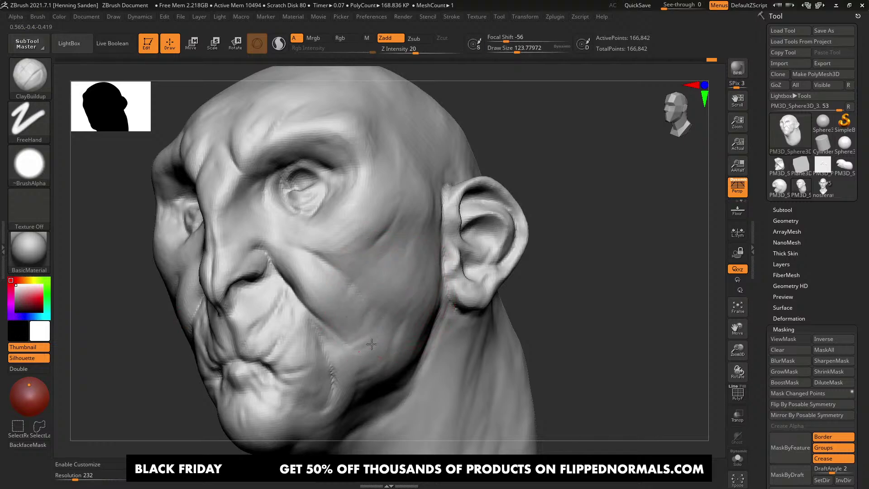
Step: Deepen the wrinkles between the nose and mouth with the DamStandard brush at draw size about 44
mouse_move(371, 344)
right_down()
mouse_move(320, 330)
mouse_move(323, 317)
right_up()
key(s)
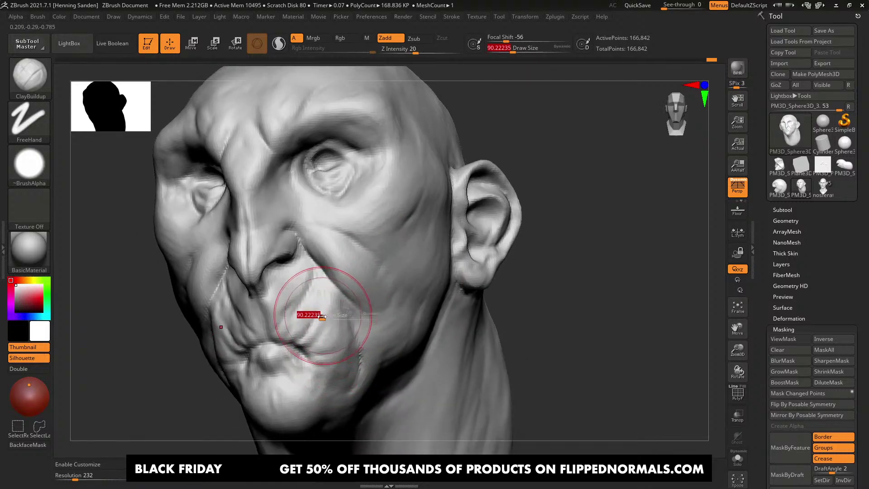
drag(323, 317, 309, 317)
key(b)
key(d)
key(s)
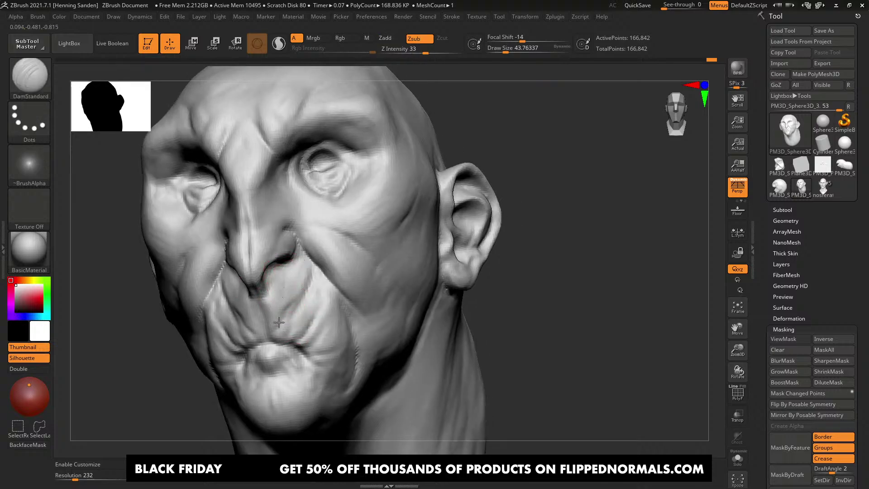
right_drag(284, 290, 292, 231)
right_drag(291, 245, 363, 261)
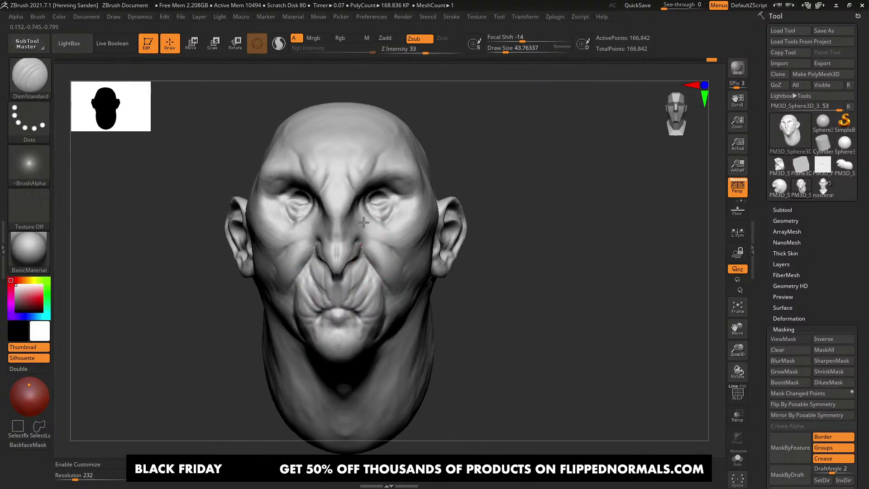
Step: Define the eyelid creases around the eye with the DamStandard brush at draw size about 33
ctrl+right_drag(363, 222, 369, 183)
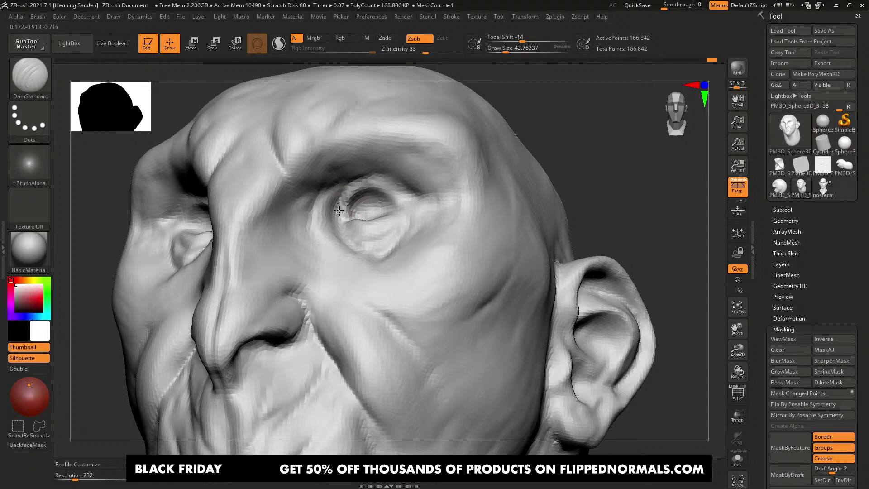
key(s)
drag(389, 186, 387, 186)
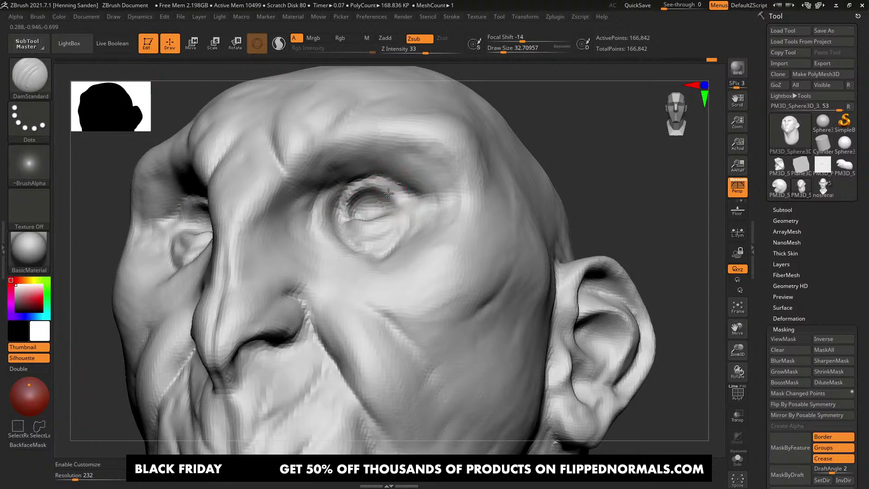
mouse_move(406, 202)
alt+right_down()
mouse_move(396, 194)
mouse_move(393, 207)
alt+right_up()
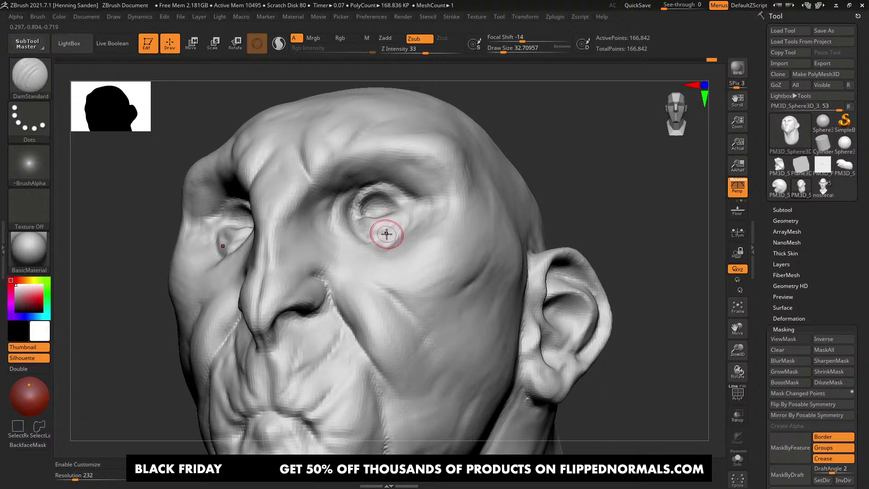
mouse_move(386, 235)
right_down()
mouse_move(382, 270)
mouse_move(362, 278)
mouse_move(367, 263)
right_up()
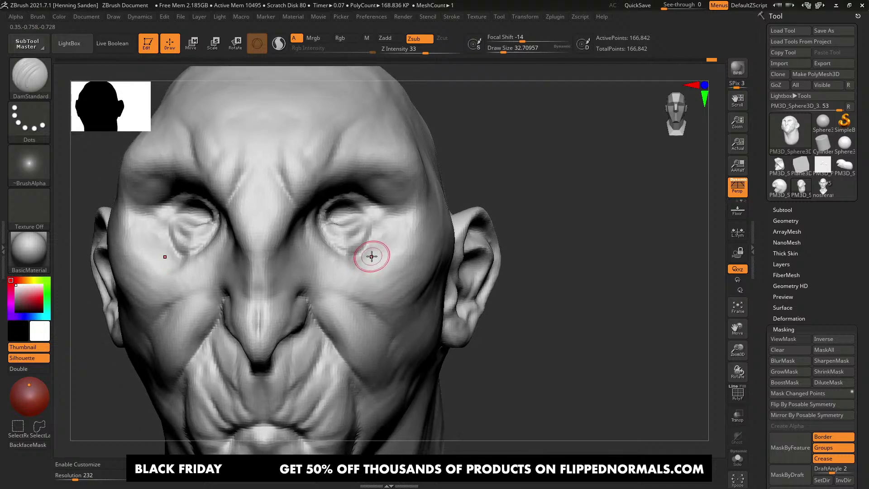
Step: Deepen the inner eye socket below the brow with the DamStandard brush at draw size about 49 to 97
mouse_move(371, 257)
alt+right_down()
mouse_move(401, 254)
mouse_move(384, 236)
mouse_move(372, 196)
mouse_move(335, 233)
alt+right_up()
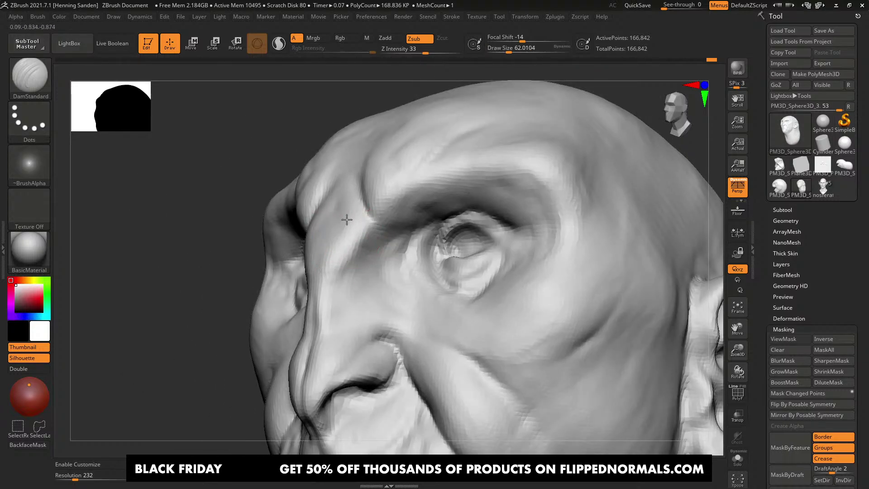
right_drag(376, 254, 389, 251)
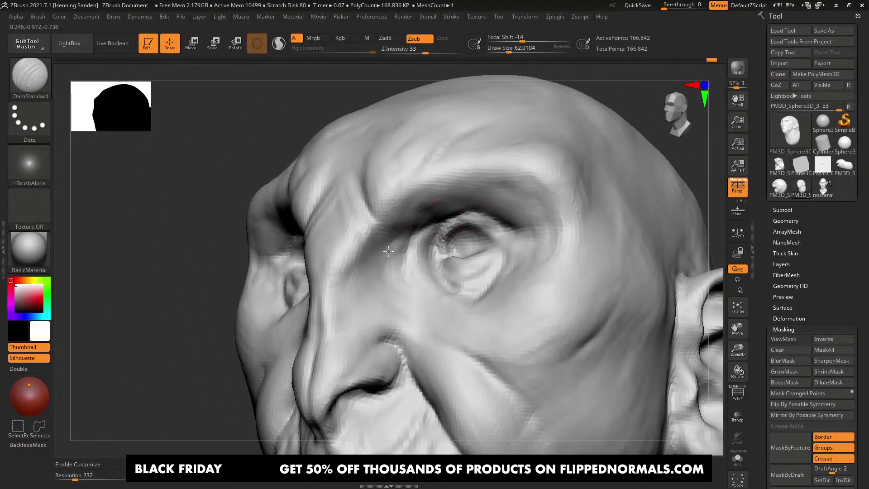
mouse_move(451, 218)
right_down()
mouse_move(437, 214)
mouse_move(433, 224)
right_up()
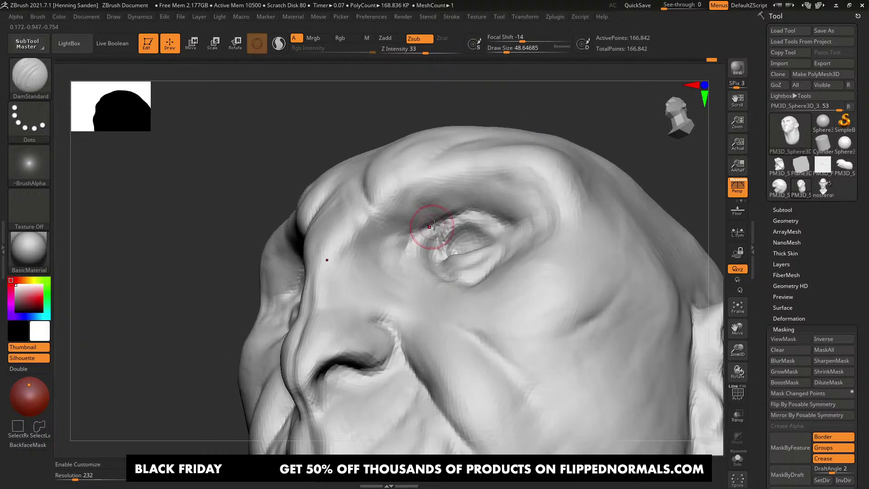
right_drag(407, 263, 423, 233)
right_drag(413, 298, 409, 264)
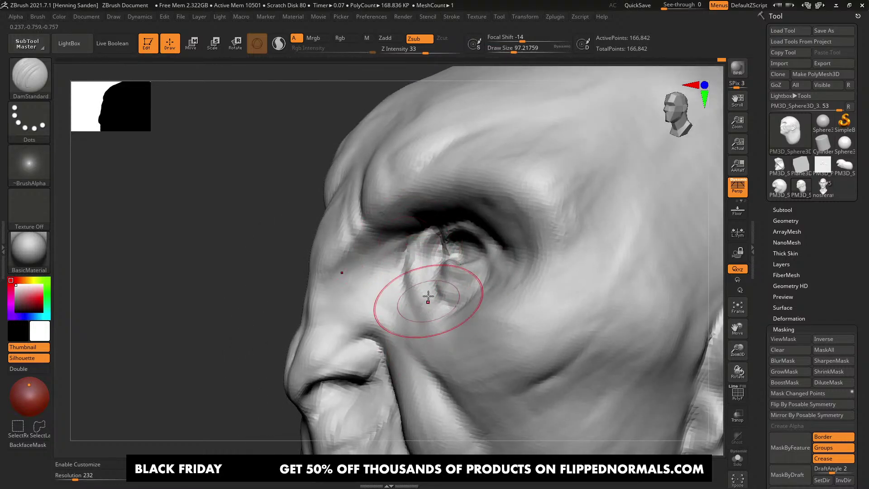
mouse_move(426, 295)
right_down()
mouse_move(417, 261)
mouse_move(411, 281)
right_up()
Step: Build up the inner eye bag beside the nose with the ClayBuildup brush at draw size about 46 and smooth it
key(b)
key(c)
key(b)
drag(397, 275, 411, 316)
right_drag(412, 321, 425, 297)
shift+drag(457, 309, 422, 308)
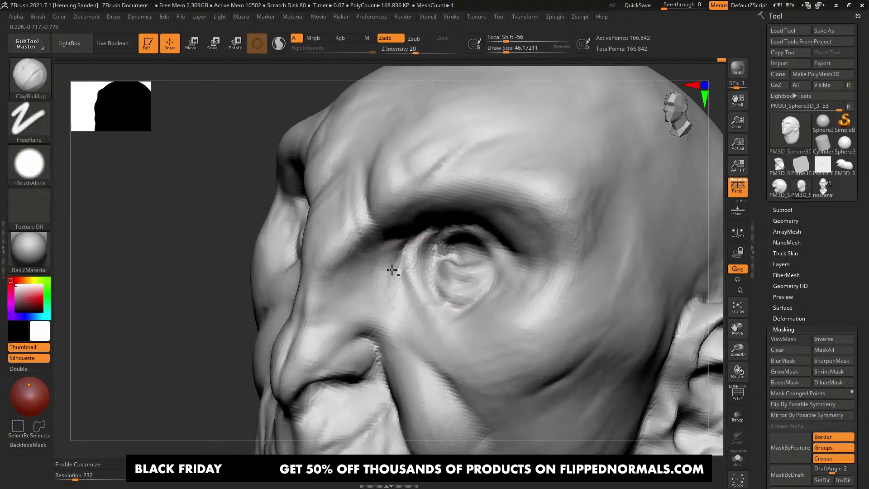
Step: Build up the eye bag and the area beneath the eye with the ClayBuildup brush at draw size about 46 to 65
right_drag(392, 269, 397, 255)
drag(397, 253, 442, 322)
right_drag(442, 322, 409, 267)
drag(409, 267, 436, 317)
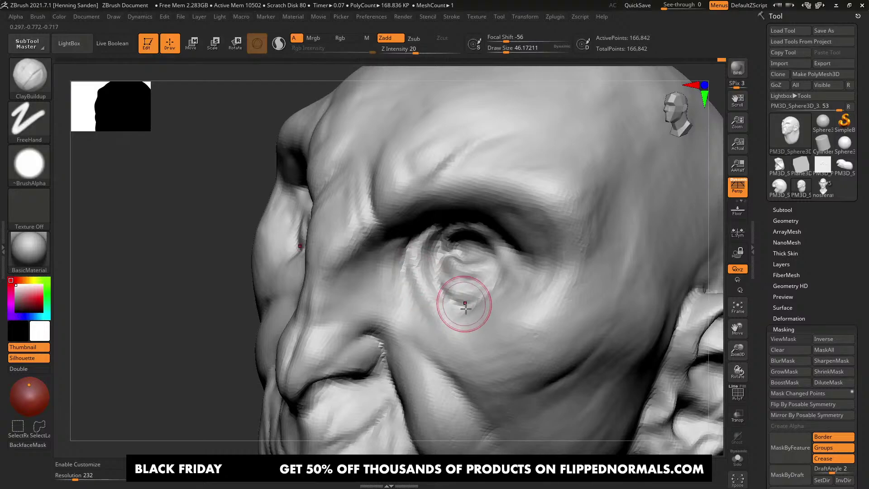
key(s)
mouse_move(466, 309)
right_down()
mouse_move(514, 302)
mouse_move(470, 323)
mouse_move(520, 316)
right_up()
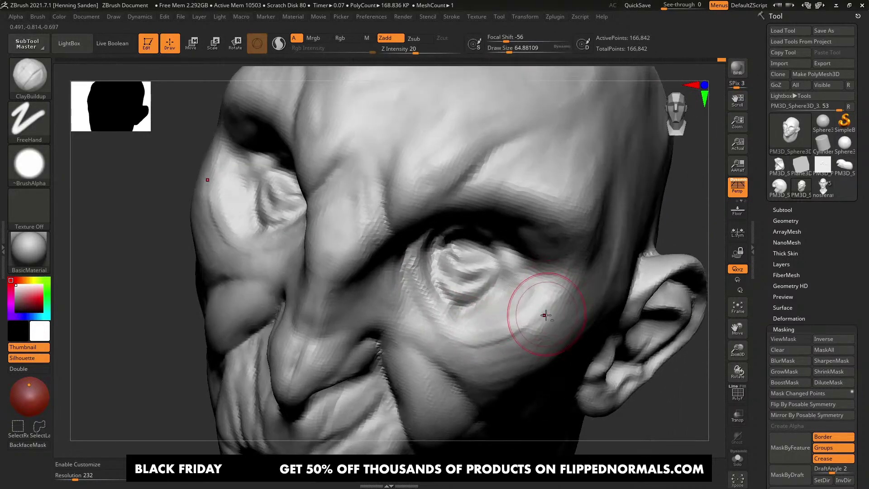
right_drag(461, 342, 535, 321)
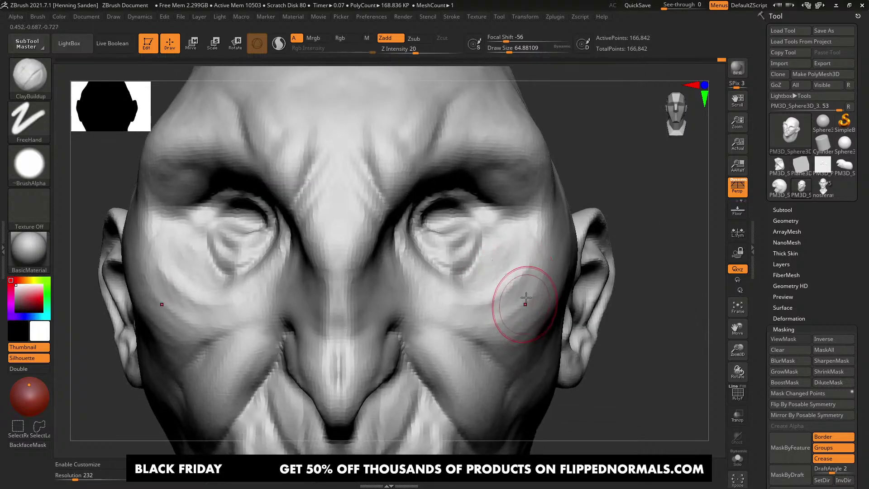
Step: Pull in the outer brow and temple contours with the Move brush at draw size about 149 to 136
drag(553, 209, 544, 204)
mouse_move(544, 221)
ctrl+right_down()
mouse_move(535, 194)
mouse_move(524, 213)
ctrl+right_up()
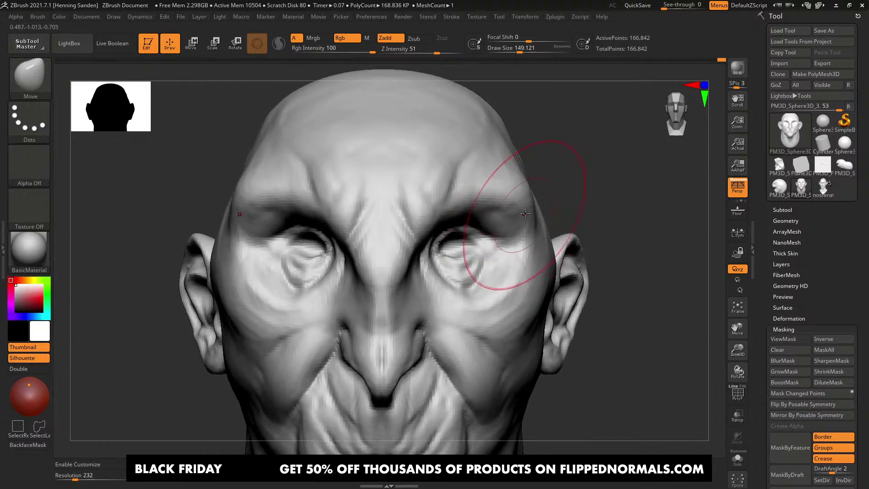
drag(529, 201, 515, 197)
key(s)
click(524, 217)
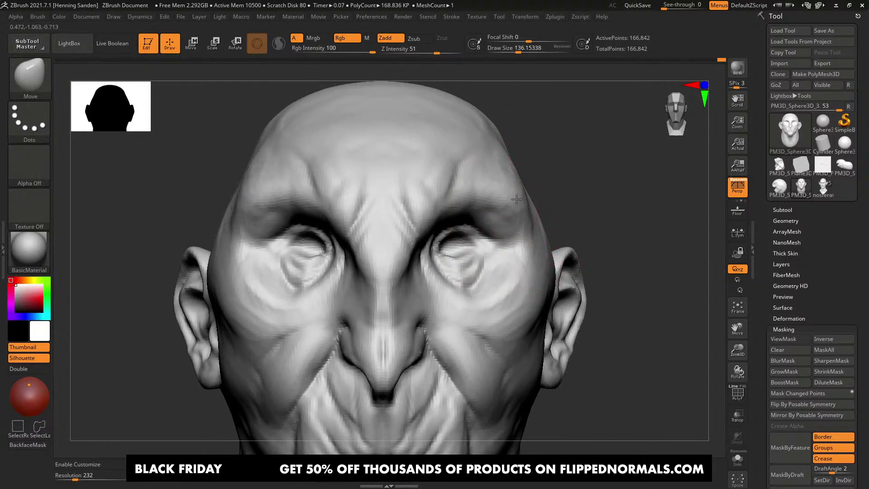
right_drag(536, 279, 528, 290)
drag(537, 297, 534, 297)
Step: Adjust the outer eye and upper cheek shapes from the front with the Move brush, reducing the draw size to about 39
right_drag(516, 307, 519, 256)
key(s)
drag(516, 257, 514, 257)
right_drag(466, 254, 482, 252)
drag(481, 251, 477, 247)
right_drag(460, 248, 473, 250)
key(s)
drag(474, 250, 464, 255)
key(s)
mouse_move(448, 260)
right_down()
mouse_move(440, 248)
mouse_move(481, 258)
mouse_move(496, 241)
right_up()
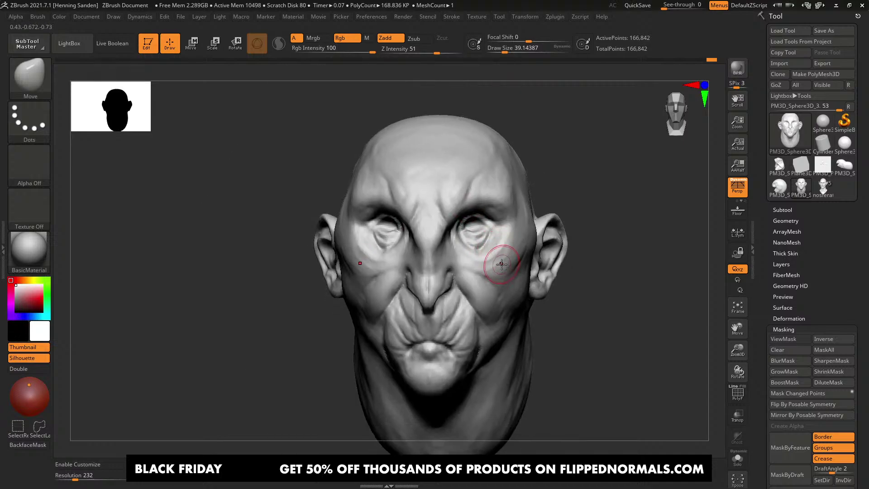
Step: Reshape the nose tip and the area above the mouth with the Move brush at draw size about 65
right_drag(442, 311, 446, 326)
key(s)
mouse_move(446, 327)
mouse_down()
mouse_move(467, 328)
mouse_move(443, 353)
mouse_up()
key(s)
drag(441, 311, 433, 305)
mouse_move(443, 307)
right_down()
mouse_move(362, 309)
mouse_move(447, 304)
right_up()
key(s)
drag(448, 304, 418, 304)
mouse_move(418, 304)
right_down()
mouse_move(405, 304)
mouse_move(448, 302)
right_up()
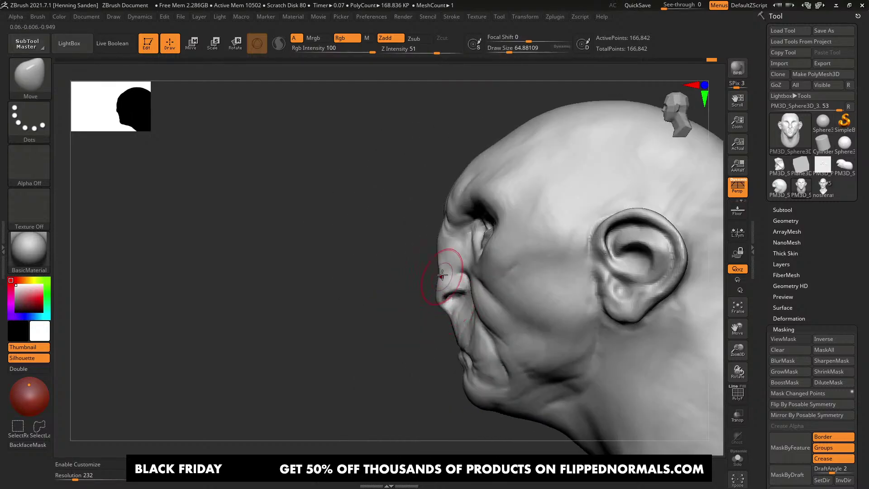
Step: Refine the nose profile and its underside from the side with the Move brush at draw size about 65
key(s)
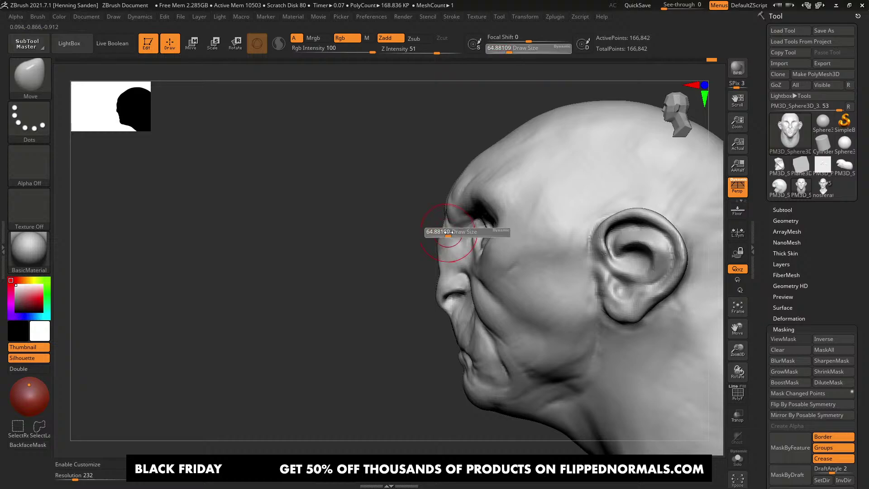
mouse_move(448, 233)
mouse_down()
mouse_move(432, 295)
mouse_move(439, 309)
mouse_move(441, 301)
mouse_move(504, 297)
mouse_up()
key(s)
key(s)
key(s)
key(s)
drag(337, 298, 290, 299)
alt+drag(299, 294, 290, 334)
key(s)
drag(457, 290, 449, 290)
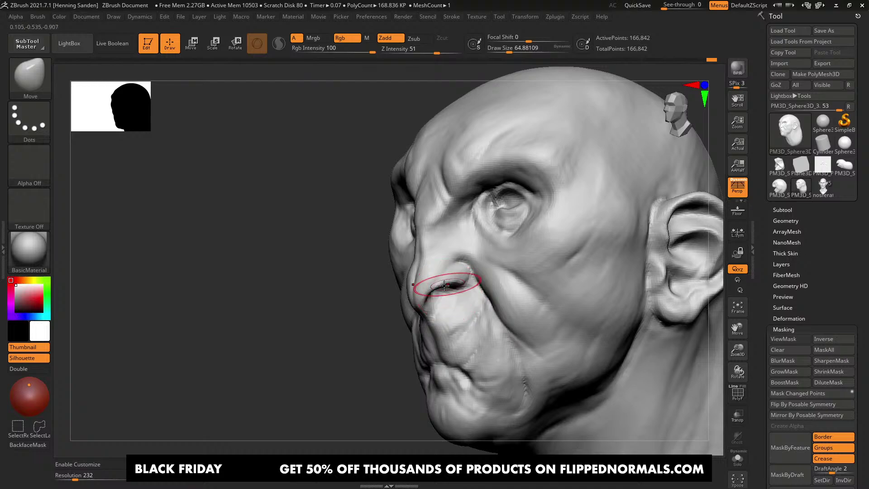
drag(385, 289, 350, 291)
mouse_move(438, 295)
mouse_down()
mouse_move(433, 287)
mouse_move(373, 295)
mouse_up()
Step: Adjust the nostril wing and the side of the nose with the Move brush
key(s)
mouse_move(433, 272)
mouse_down()
mouse_move(441, 307)
mouse_move(425, 306)
mouse_up()
key(s)
mouse_move(432, 296)
right_down()
mouse_move(477, 295)
mouse_move(448, 298)
mouse_move(458, 294)
right_up()
key(s)
drag(452, 264, 461, 256)
Step: Build up the cheekbone and the outer area under the eyes with the ClayBuildup brush at draw size about 51 to 35
right_drag(498, 269, 512, 267)
key(b)
key(c)
key(b)
ctrl+right_drag(505, 235, 501, 241)
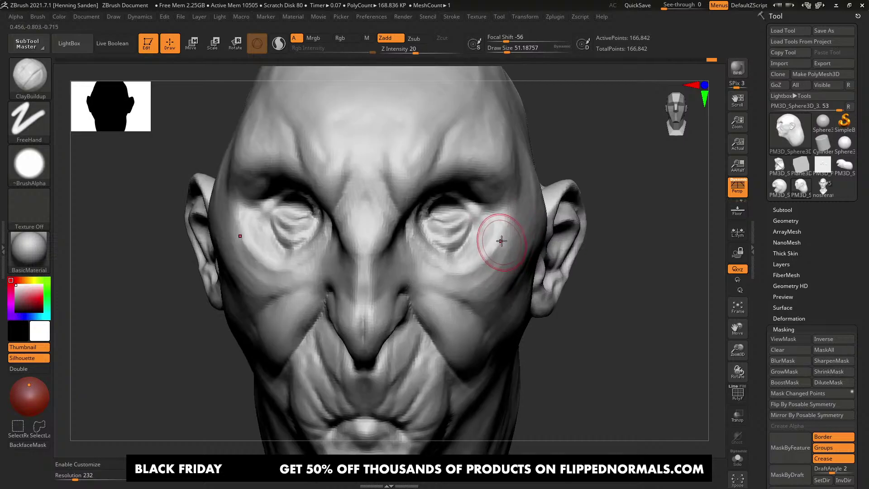
drag(502, 240, 506, 231)
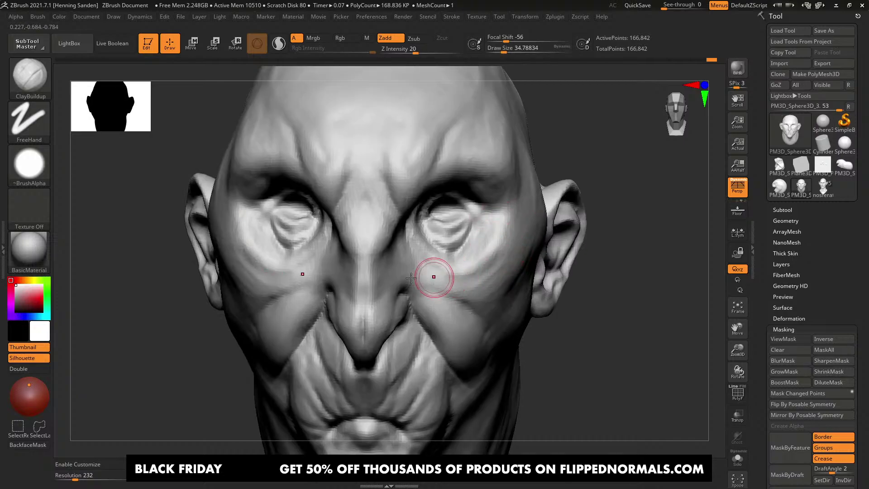
right_drag(434, 277, 333, 280)
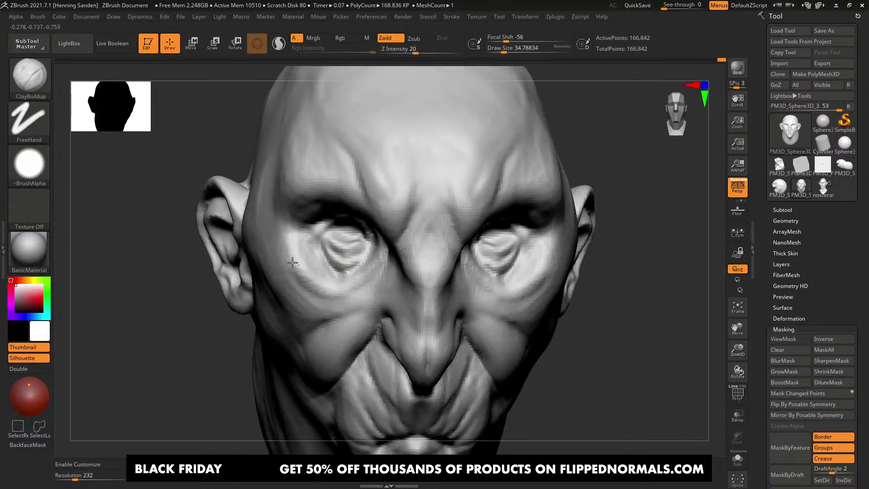
mouse_move(300, 247)
right_down()
mouse_move(294, 308)
mouse_move(291, 300)
right_up()
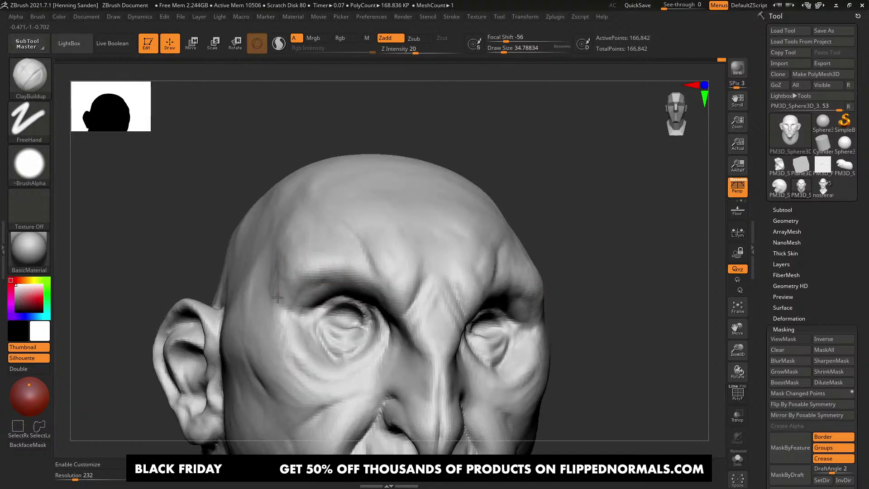
right_drag(277, 297, 285, 308)
mouse_move(290, 340)
right_down()
mouse_move(363, 276)
mouse_move(498, 292)
mouse_move(457, 325)
right_up()
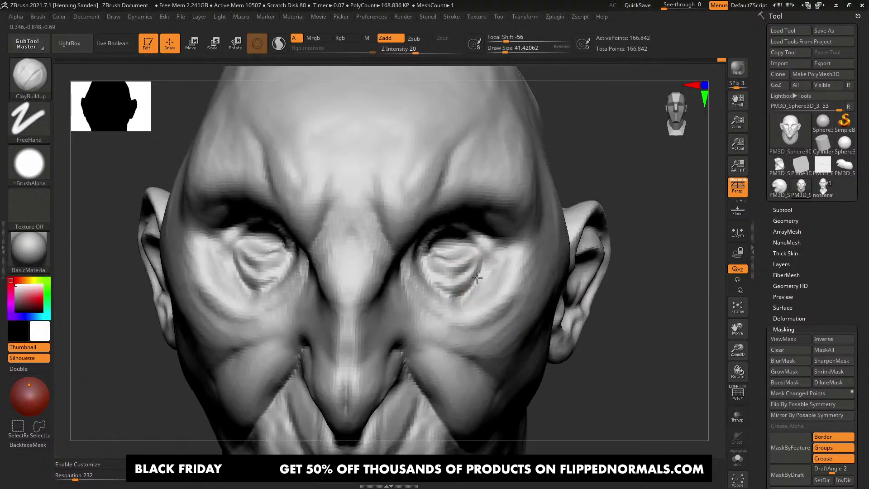
Step: Fill in the fold below the lower eyelid with the ClayBuildup brush at draw size about 41
drag(483, 264, 452, 289)
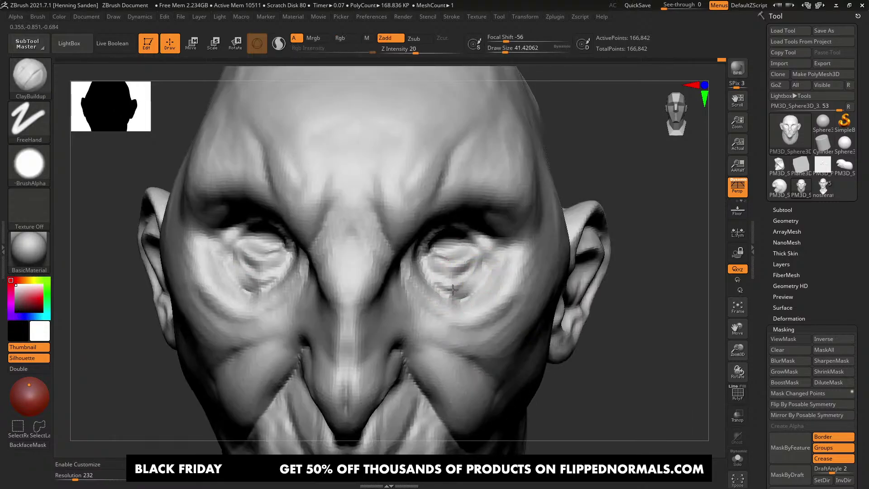
mouse_move(482, 262)
mouse_down()
mouse_move(446, 291)
mouse_move(466, 274)
mouse_up()
key(s)
Step: Carve creases around the lower eyelid and eye bag with the DamStandard brush at draw size about 51 to 29
key(b)
key(d)
key(s)
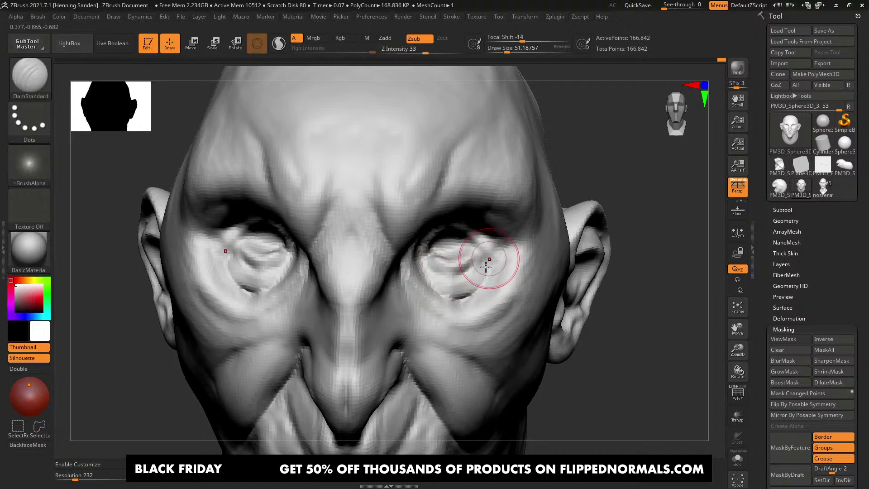
mouse_move(440, 303)
right_down()
mouse_move(414, 296)
mouse_move(422, 266)
mouse_move(438, 289)
mouse_move(478, 270)
right_up()
drag(465, 279, 452, 269)
mouse_move(450, 267)
ctrl+right_down()
mouse_move(458, 277)
mouse_move(468, 256)
ctrl+right_up()
drag(428, 259, 412, 252)
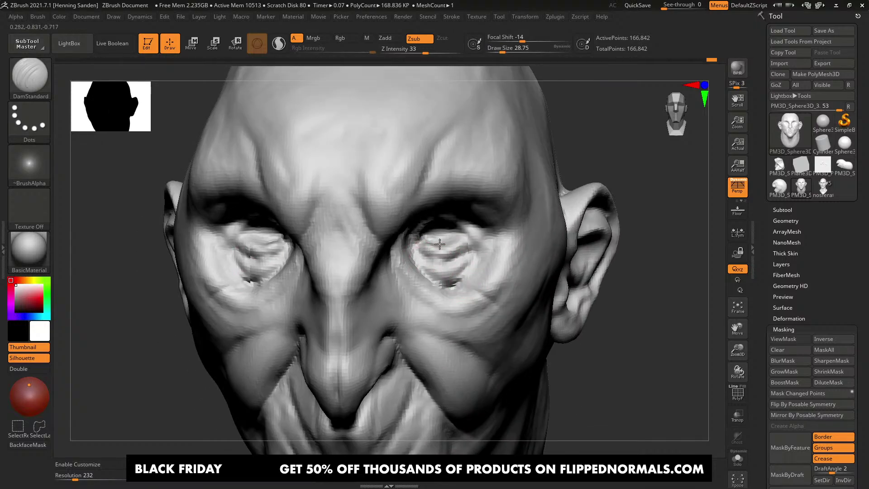
Step: Adjust the nose bridge profile below the brow with the Move brush at draw size about 87
mouse_move(435, 258)
ctrl+right_down()
mouse_move(461, 271)
mouse_move(448, 234)
mouse_move(453, 247)
ctrl+right_up()
mouse_move(454, 246)
right_down()
mouse_move(476, 253)
mouse_move(466, 262)
mouse_move(456, 251)
mouse_move(470, 266)
mouse_move(435, 294)
mouse_move(401, 304)
right_up()
key(b)
key(m)
key(v)
key(s)
click(458, 253)
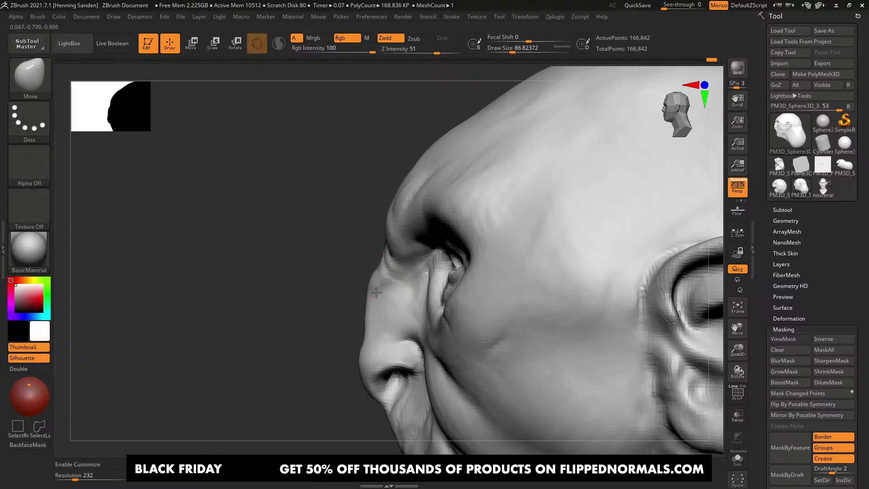
right_drag(386, 298, 373, 320)
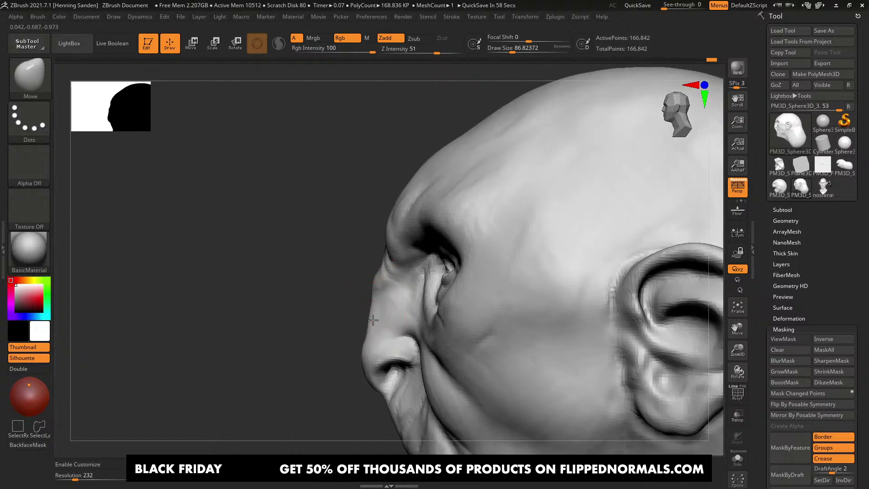
mouse_move(370, 288)
right_down()
mouse_move(379, 292)
mouse_move(385, 277)
right_up()
mouse_move(385, 276)
right_down()
mouse_move(453, 300)
mouse_move(400, 312)
mouse_move(374, 304)
mouse_move(369, 262)
mouse_move(465, 291)
mouse_move(442, 243)
mouse_move(488, 277)
mouse_move(473, 271)
mouse_move(487, 257)
mouse_move(477, 265)
right_up()
Step: Build up the cheekbone and the side of the face in front of the ear with ClayBuildup at draw size about 65 to 101
key(b)
key(c)
key(b)
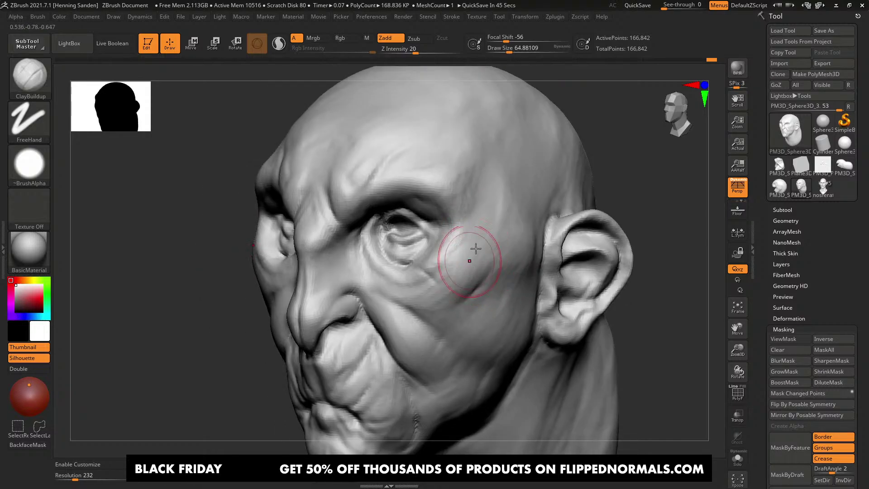
right_drag(527, 275, 542, 248)
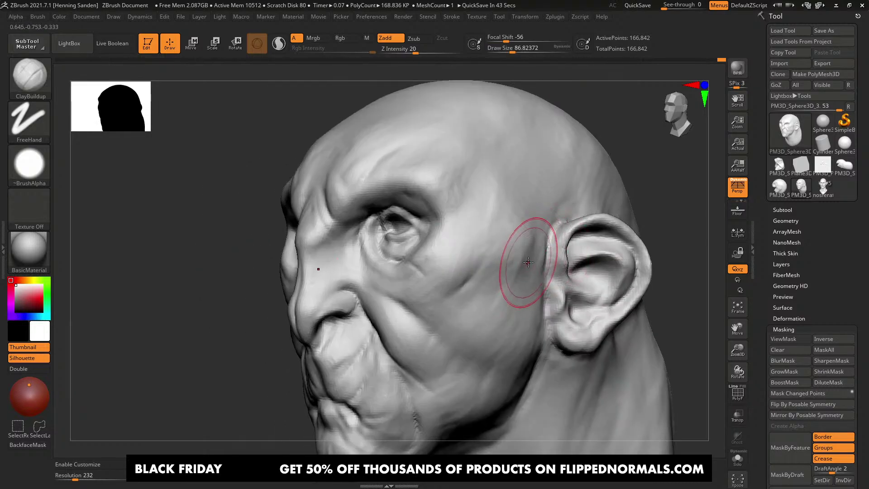
drag(528, 262, 532, 253)
mouse_move(516, 272)
right_down()
mouse_move(523, 265)
mouse_move(529, 286)
right_up()
mouse_move(519, 224)
mouse_down()
mouse_move(522, 260)
mouse_move(536, 254)
mouse_move(527, 289)
mouse_up()
right_drag(517, 260, 523, 261)
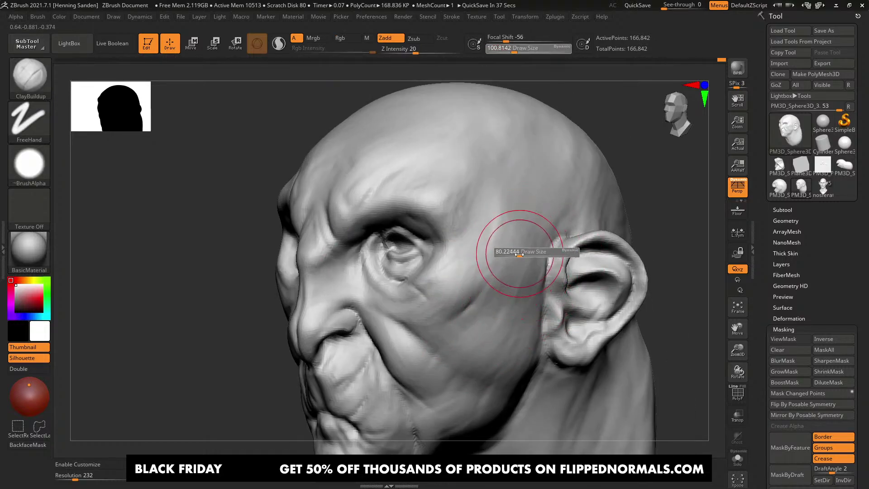
right_drag(451, 265, 464, 215)
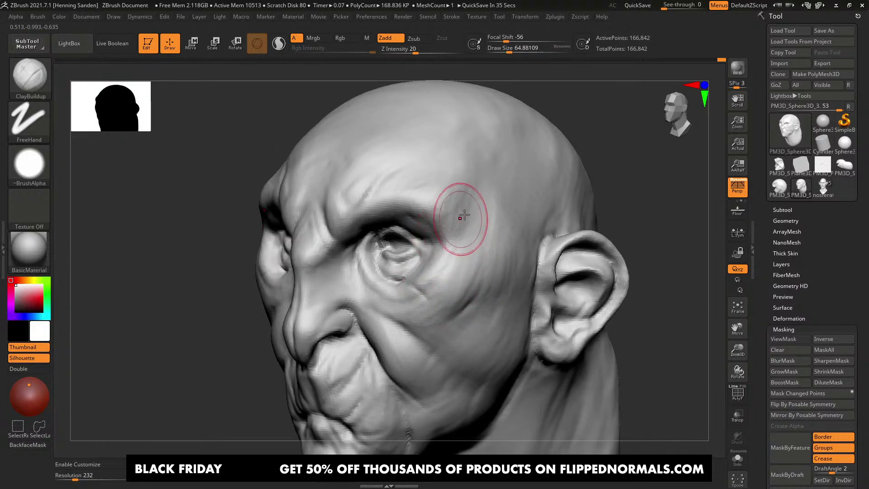
Step: Sculpt the outer end of the brow and the eye's outer corner with the ClayBuildup brush at draw size about 65 to 54
right_drag(421, 192, 435, 198)
key(s)
drag(436, 199, 432, 199)
mouse_move(427, 203)
right_down()
mouse_move(433, 181)
mouse_move(420, 197)
right_up()
drag(432, 238, 415, 213)
right_drag(414, 195, 453, 199)
mouse_move(452, 199)
ctrl+right_down()
mouse_move(407, 210)
mouse_move(477, 232)
mouse_move(471, 245)
mouse_move(481, 239)
ctrl+right_up()
Step: Build up the outer eyelid fold beneath the brow with ClayBuildup at draw size about 54 to 68, dismissing the undo history note
drag(469, 244, 482, 232)
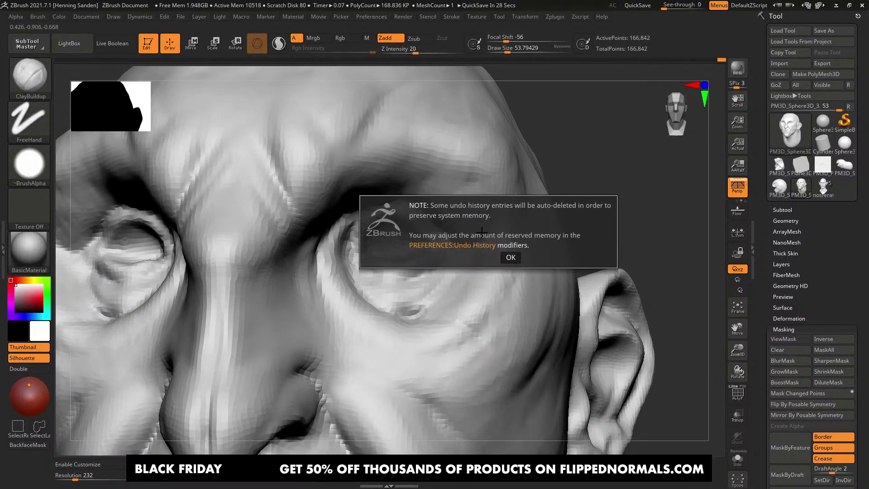
click(518, 259)
key(])
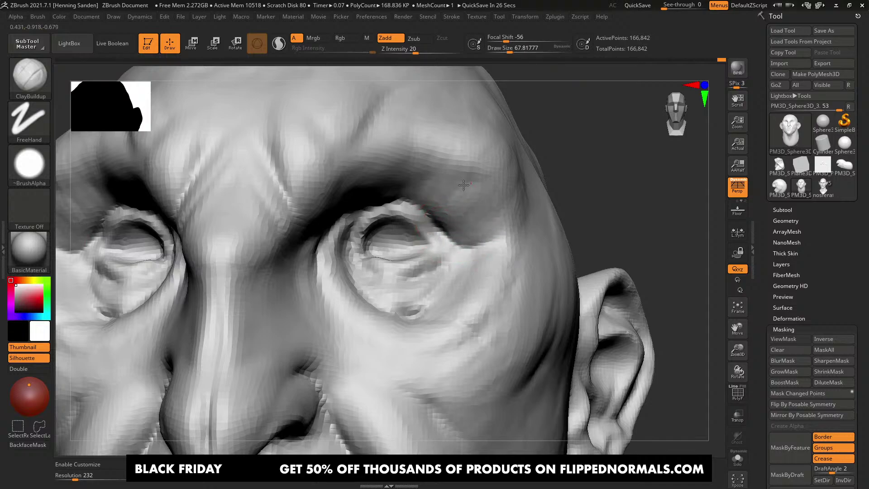
alt+right_drag(464, 185, 462, 272)
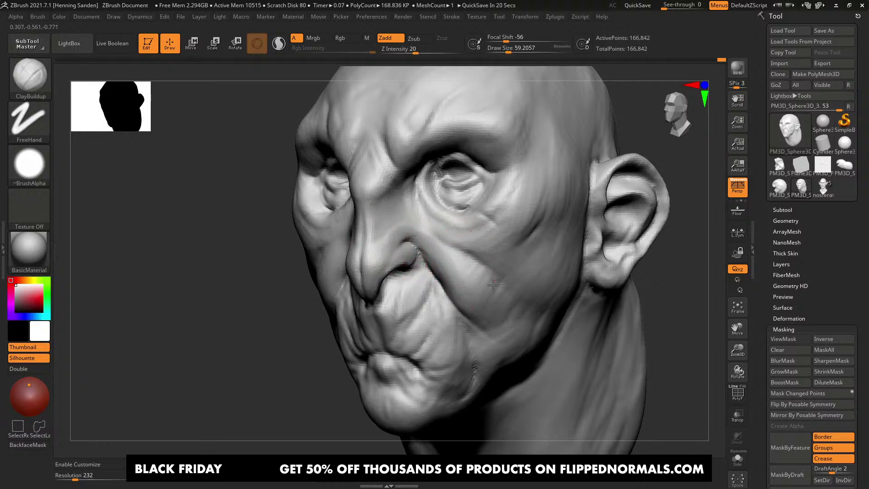
Step: Build up the cheek fold and the area beside the mouth with the ClayBuildup brush at draw size about 59 to 74
right_drag(497, 289, 503, 294)
right_drag(500, 330, 499, 307)
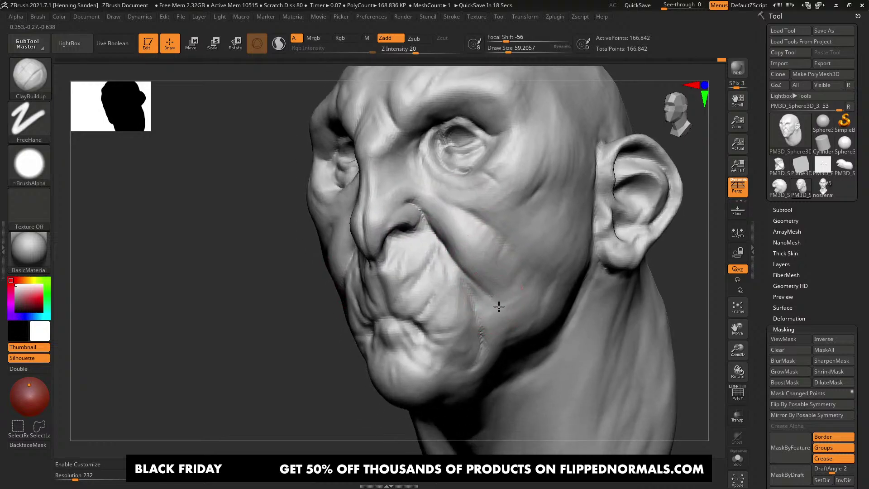
drag(503, 309, 481, 294)
mouse_move(490, 350)
right_down()
mouse_move(481, 355)
mouse_move(477, 306)
mouse_move(461, 335)
right_up()
key(s)
drag(462, 335, 466, 335)
mouse_move(466, 305)
mouse_down()
mouse_move(454, 308)
mouse_move(443, 256)
mouse_move(427, 258)
mouse_up()
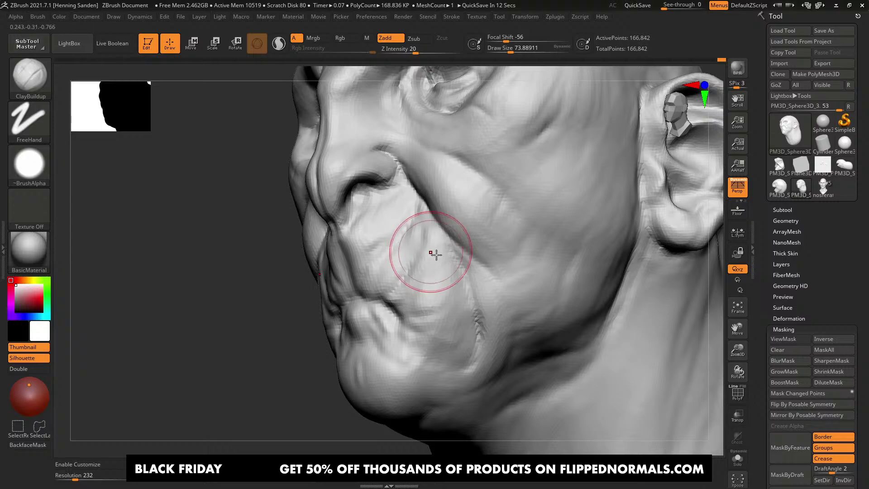
Step: Sculpt smaller wrinkles beside the mouth and down toward the chin with the ClayBuildup brush at draw size about 39
right_drag(434, 254, 462, 256)
key(s)
drag(462, 257, 455, 257)
drag(458, 261, 435, 235)
right_drag(454, 262, 466, 287)
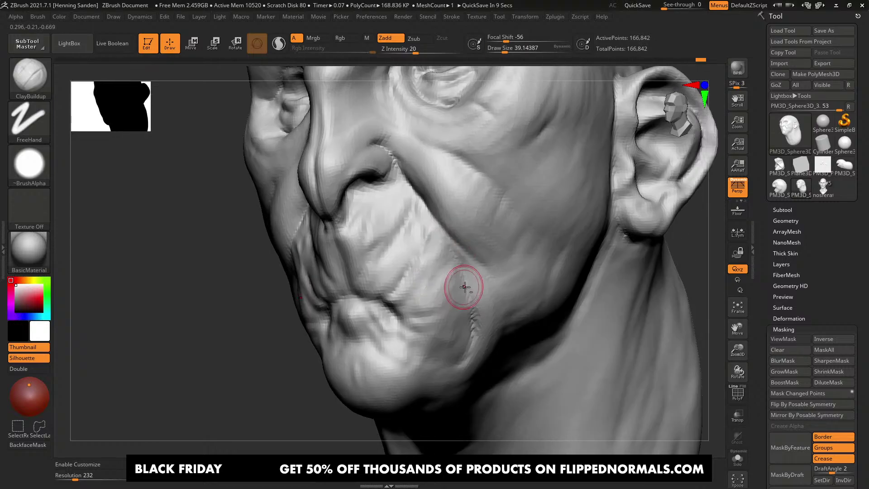
drag(466, 338, 447, 352)
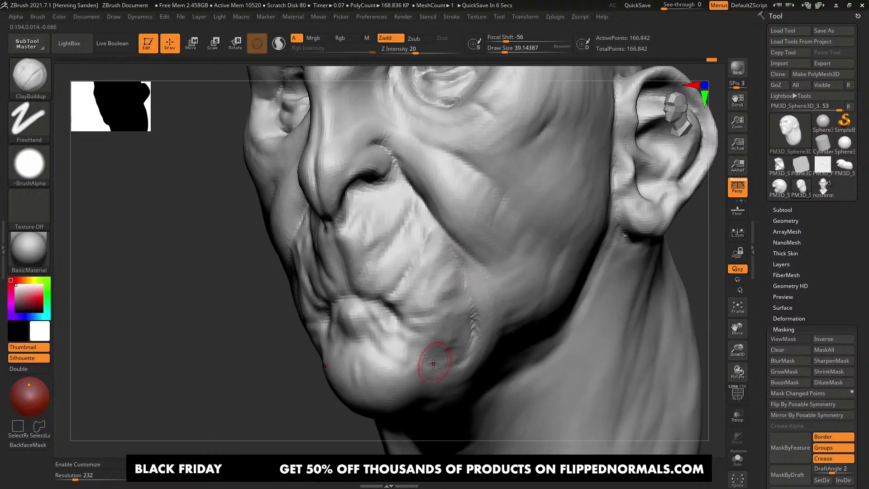
Step: Build up the fold between mouth corner and jowl with ClayBuildup at draw size about 56 to 71, aborting the project auto-save
alt+right_drag(443, 355, 463, 324)
key(s)
mouse_move(462, 324)
mouse_down()
mouse_move(445, 330)
mouse_move(411, 309)
mouse_up()
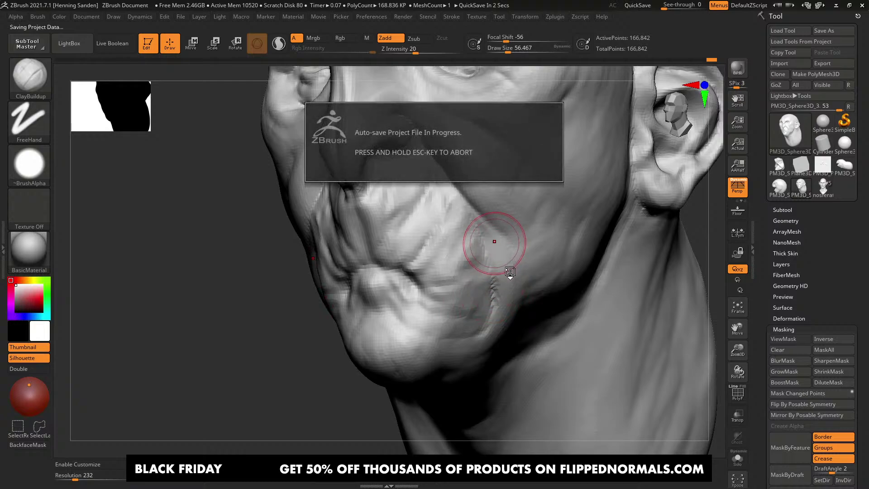
key(Escape)
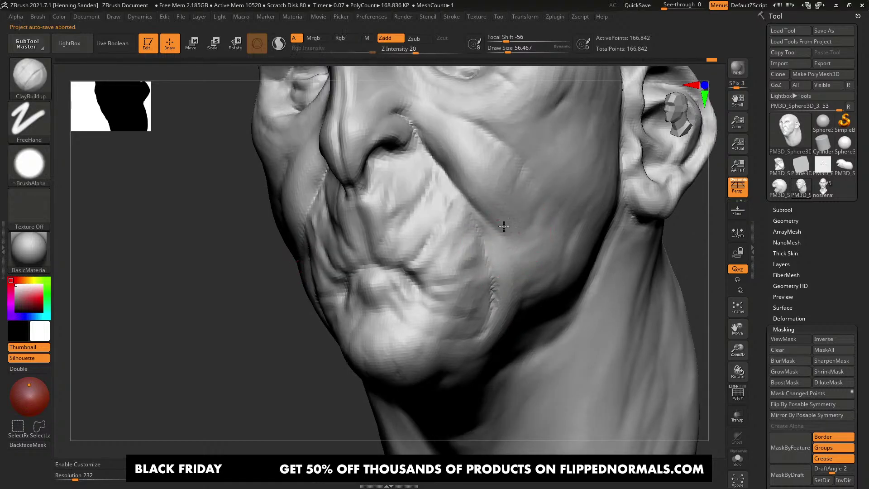
right_drag(531, 244, 501, 265)
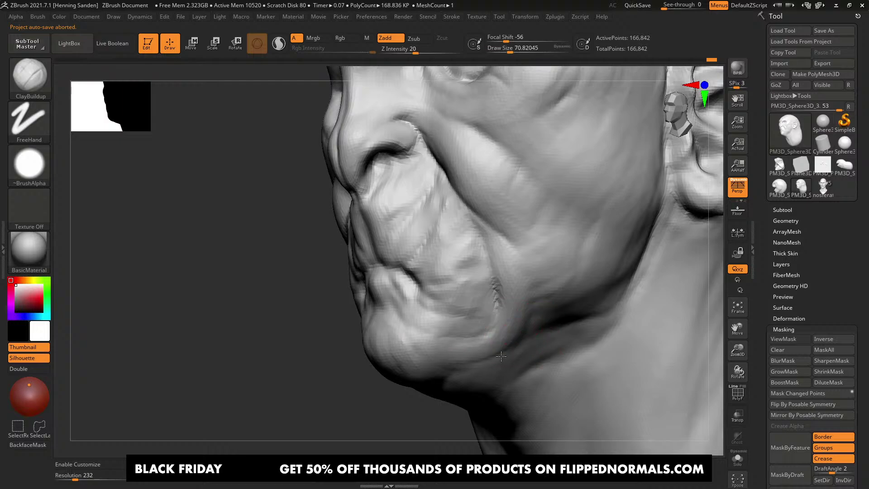
mouse_move(479, 350)
right_down()
mouse_move(465, 294)
mouse_move(466, 311)
mouse_move(488, 299)
mouse_move(411, 291)
right_up()
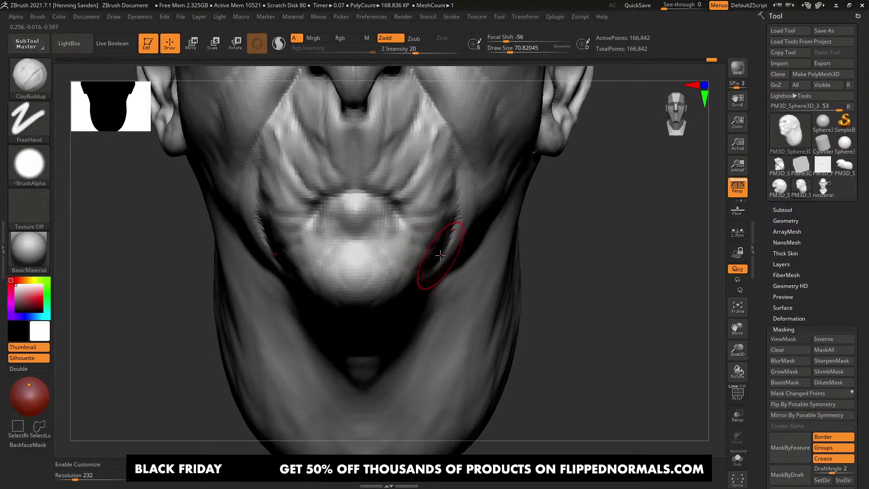
alt+right_drag(441, 250, 424, 261)
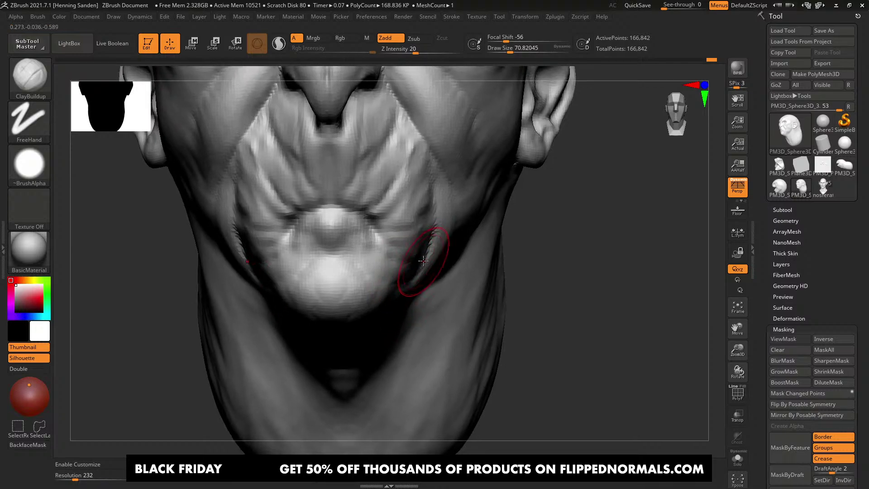
Step: Build up the skin beneath the chin and down the front of the neck with ClayBuildup at draw size about 49
alt+right_drag(410, 222, 400, 250)
key(s)
drag(394, 255, 391, 256)
right_drag(386, 262, 387, 242)
mouse_move(388, 242)
alt+right_down()
mouse_move(403, 246)
mouse_move(398, 226)
alt+right_up()
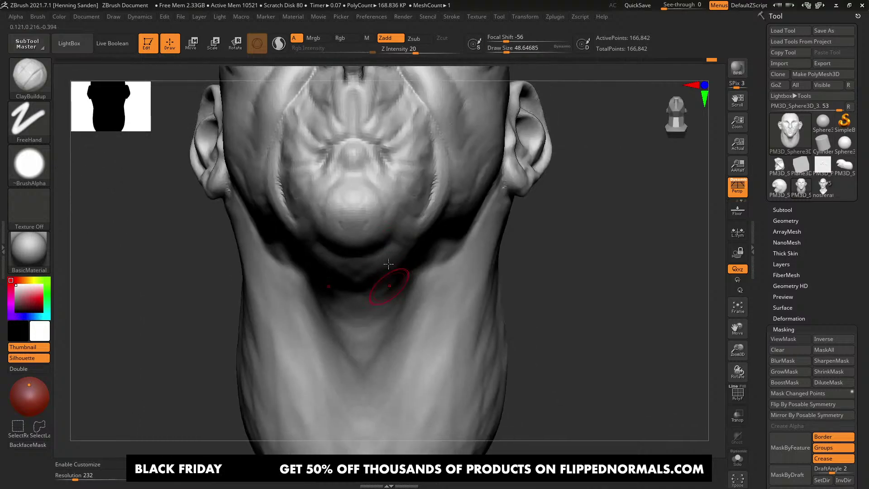
right_drag(390, 264, 396, 244)
drag(397, 286, 392, 346)
mouse_move(426, 245)
mouse_down()
mouse_move(398, 421)
mouse_move(404, 254)
mouse_move(391, 252)
mouse_move(362, 330)
mouse_move(356, 278)
mouse_up()
Step: Build up the underside of the jaw and jowl between chin and ear with ClayBuildup at draw size about 112
key(s)
right_drag(479, 281, 445, 275)
key(s)
drag(483, 254, 428, 263)
right_drag(453, 248, 461, 243)
key(s)
drag(459, 244, 466, 244)
drag(402, 238, 435, 243)
right_drag(436, 244, 470, 241)
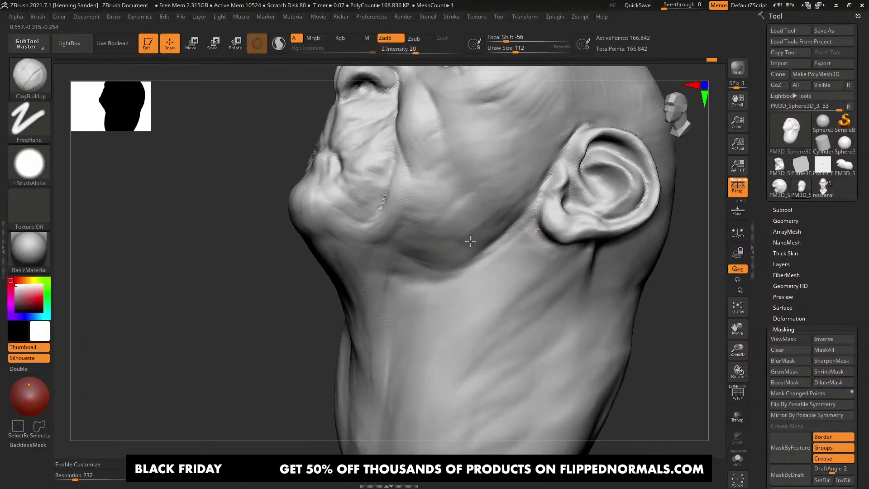
drag(454, 219, 429, 223)
right_drag(446, 238, 417, 220)
drag(405, 233, 355, 219)
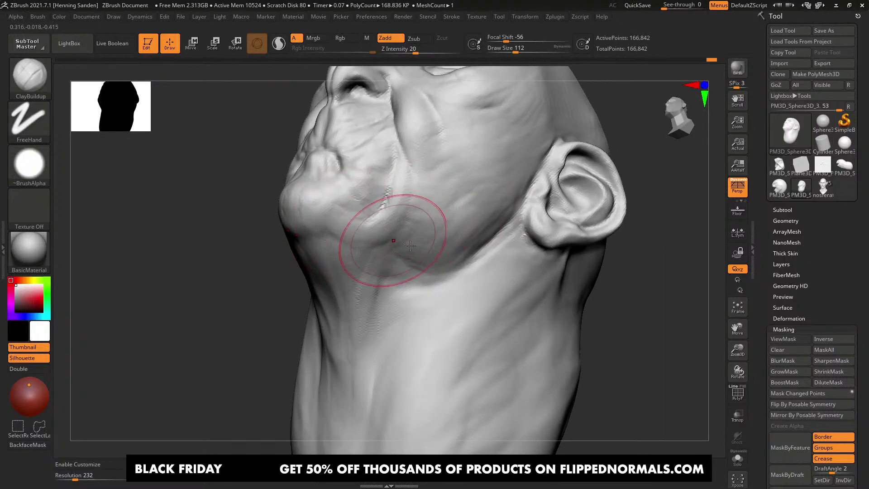
Step: Refine the rear jawline just below the earlobe with ClayBuildup at draw size about 97 to 104
mouse_move(434, 249)
right_down()
mouse_move(430, 239)
mouse_move(461, 291)
mouse_move(466, 266)
right_up()
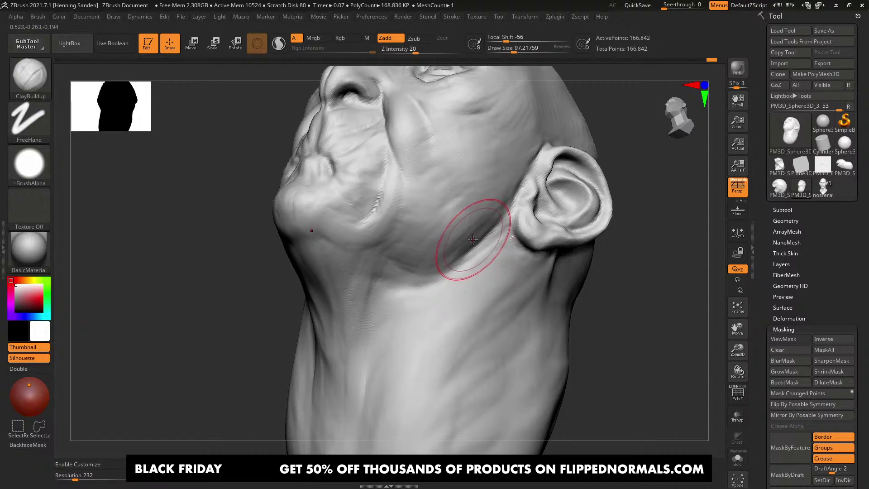
right_drag(478, 241, 475, 246)
right_drag(496, 203, 485, 198)
drag(473, 245, 489, 232)
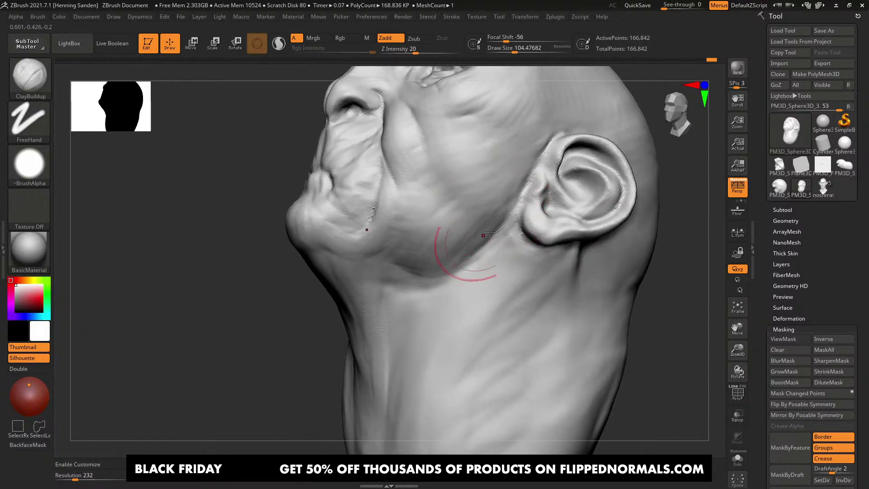
right_drag(403, 266, 442, 272)
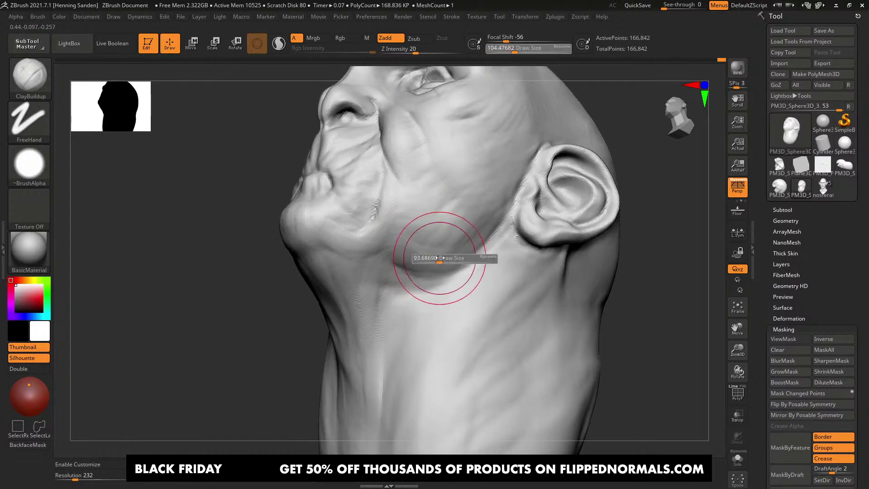
mouse_move(401, 244)
right_down()
mouse_move(371, 250)
mouse_move(323, 218)
mouse_move(375, 252)
mouse_move(383, 233)
mouse_move(380, 195)
mouse_move(385, 224)
right_up()
Step: Push the sides of the face and the ears inward with the Move brush at draw size about 192 to 251, undoing unwanted strokes
key(b)
key(m)
key(v)
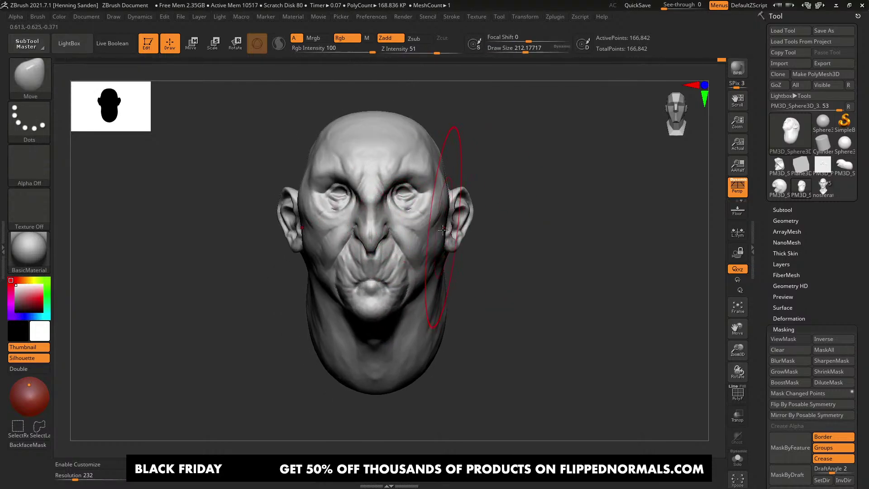
drag(443, 236, 441, 223)
key(s)
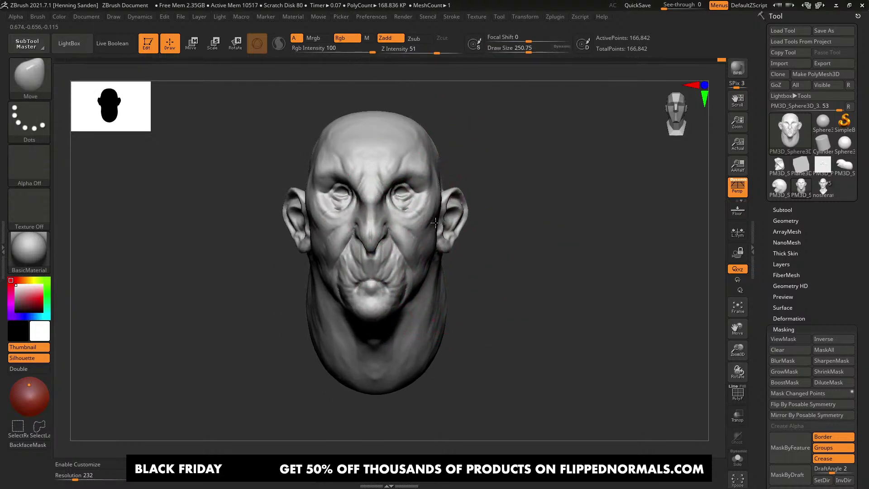
key(ctrl+z)
key(ctrl+z)
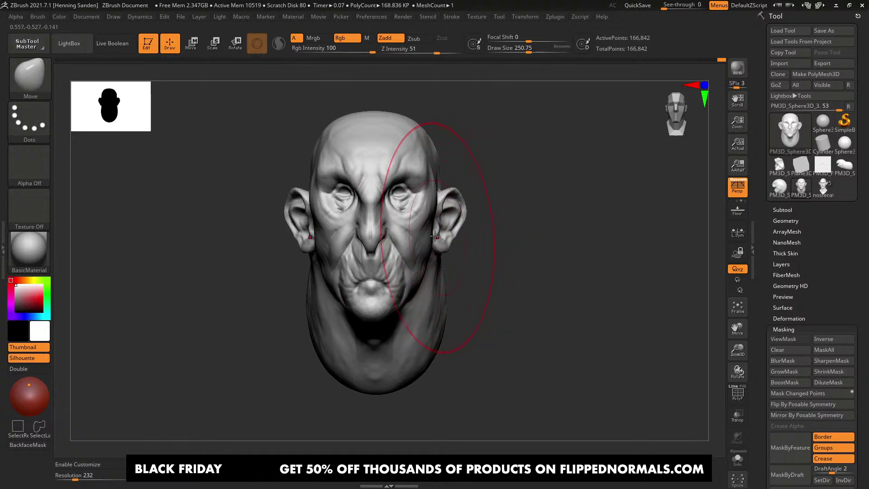
mouse_move(443, 219)
right_down()
mouse_move(453, 224)
mouse_move(438, 230)
right_up()
drag(439, 230, 426, 232)
key(s)
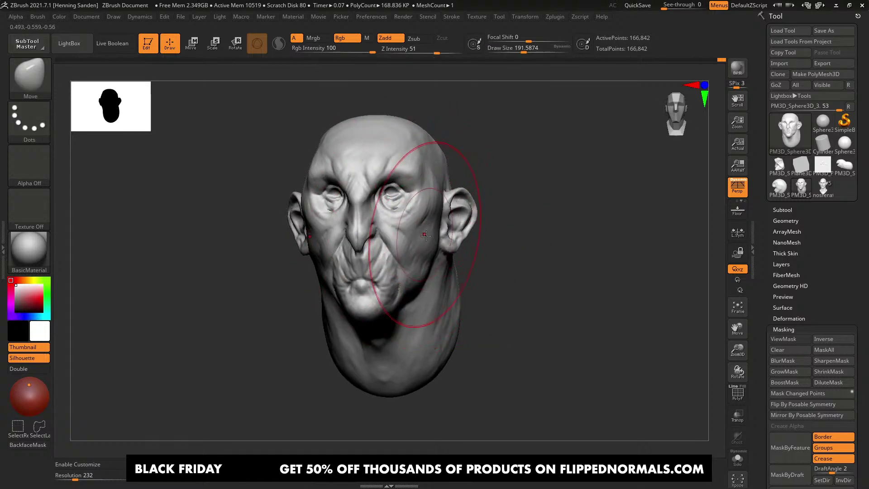
right_drag(436, 227, 439, 225)
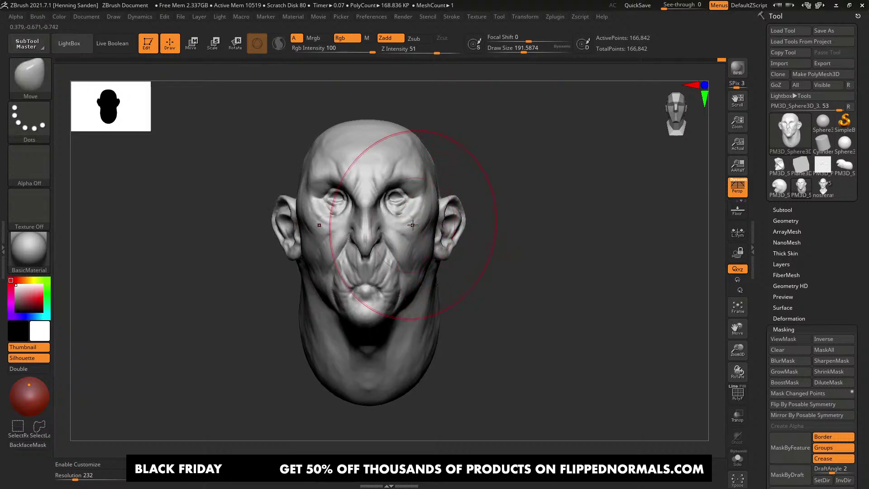
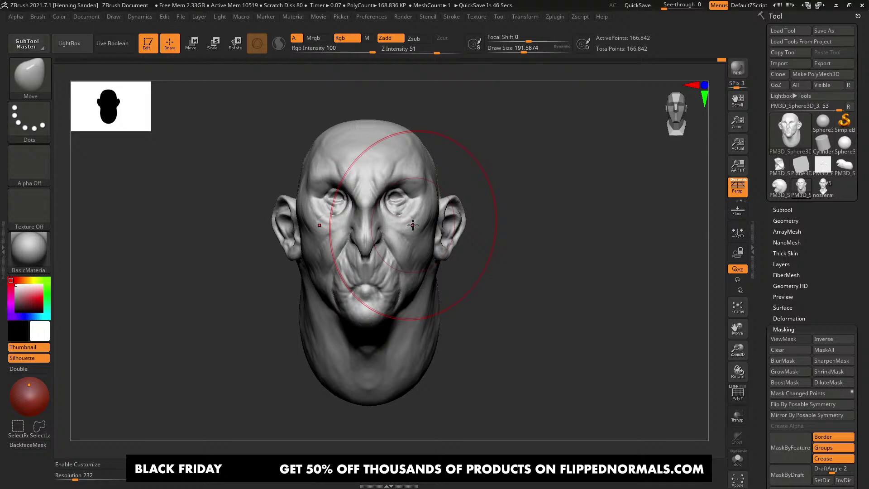
Step: Pull the base of the neck downward with the Move brush at draw size about 197
mouse_move(416, 340)
right_down()
mouse_move(436, 378)
mouse_move(438, 312)
right_up()
key(s)
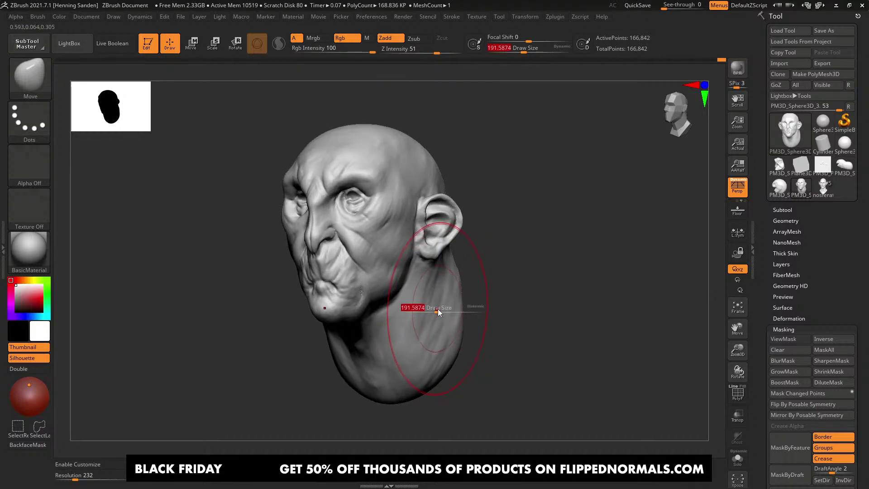
drag(439, 311, 439, 312)
right_drag(442, 306, 432, 333)
drag(392, 364, 394, 387)
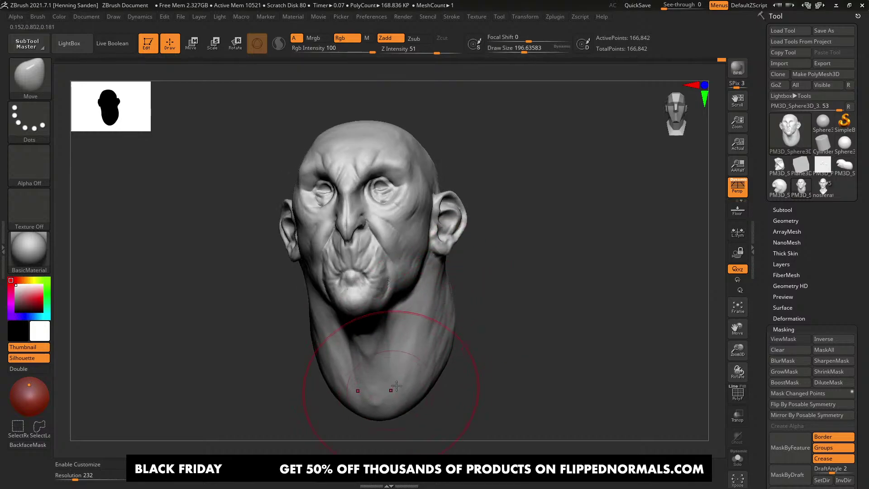
right_drag(398, 385, 416, 379)
Step: Reshape the side and lower front of the neck with the Move brush at draw size about 245
right_drag(446, 350, 433, 342)
key(s)
drag(437, 341, 444, 337)
mouse_move(444, 338)
ctrl+right_down()
mouse_move(444, 311)
mouse_move(446, 333)
ctrl+right_up()
key(s)
drag(444, 330, 430, 329)
right_drag(516, 317, 424, 297)
drag(371, 365, 380, 354)
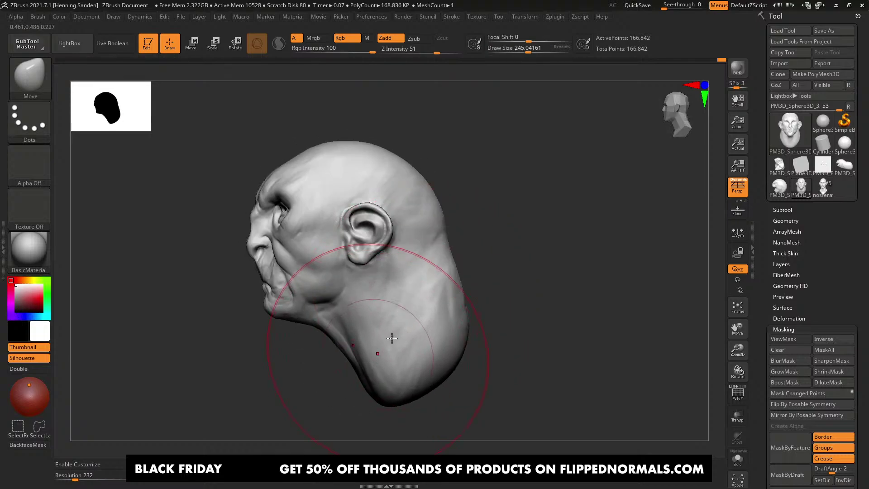
Step: Push in the back of the neck beneath the skull with the Move brush
right_drag(408, 322, 392, 319)
drag(457, 284, 440, 259)
key(s)
key(s)
drag(475, 318, 471, 318)
mouse_move(398, 346)
right_down()
mouse_move(438, 343)
mouse_move(434, 354)
mouse_move(432, 344)
right_up()
right_drag(423, 313, 384, 301)
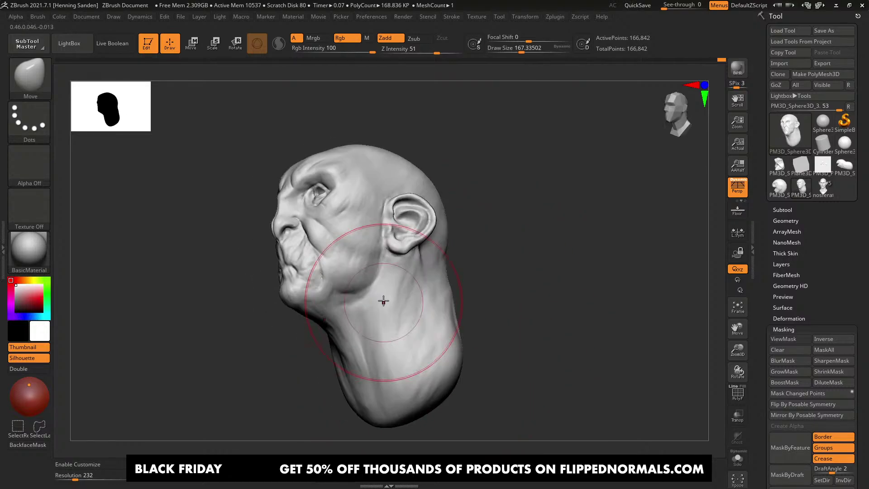
Step: Build up the neck muscle running down from behind the ear with ClayBuildup at draw size about 136, undoing one stroke
key(b)
key(c)
key(b)
alt+right_drag(411, 268, 412, 273)
key(s)
mouse_move(411, 273)
mouse_down()
mouse_move(403, 271)
mouse_move(382, 362)
mouse_up()
alt+right_drag(377, 330, 426, 244)
key(ctrl+z)
drag(440, 169, 413, 346)
key(s)
drag(430, 189, 435, 187)
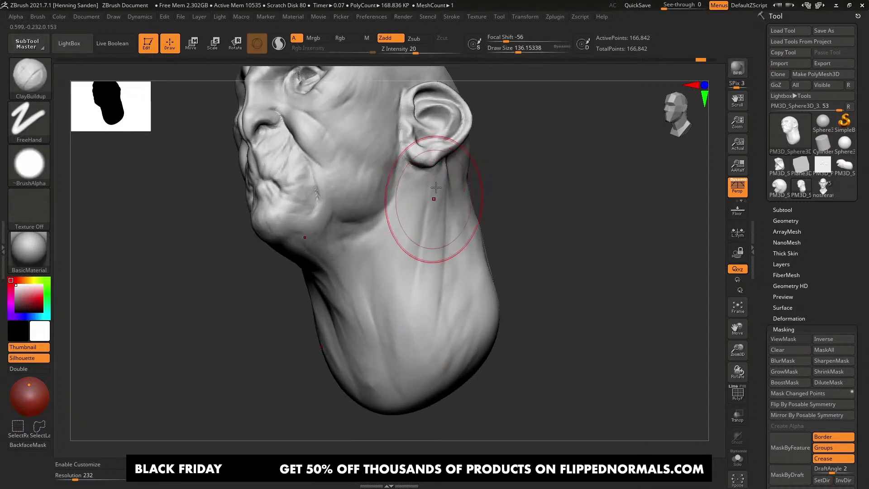
mouse_move(417, 193)
right_down()
mouse_move(417, 324)
mouse_move(391, 304)
right_up()
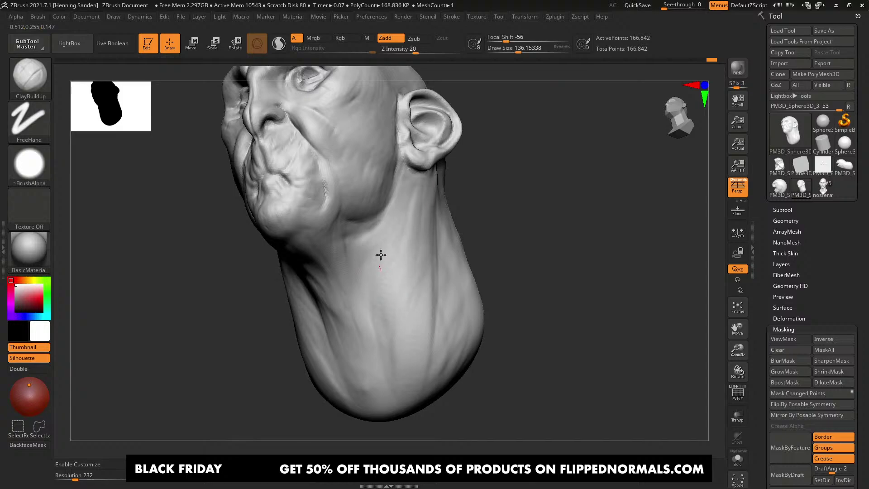
Step: Define the jaw edge and the jaw corner in front of the earlobe with ClayBuildup at draw size about 49 to 65
alt+right_drag(381, 254, 383, 297)
mouse_move(383, 296)
right_down()
mouse_move(394, 269)
mouse_move(393, 230)
right_up()
key(s)
drag(393, 230, 385, 229)
alt+right_drag(384, 228, 393, 213)
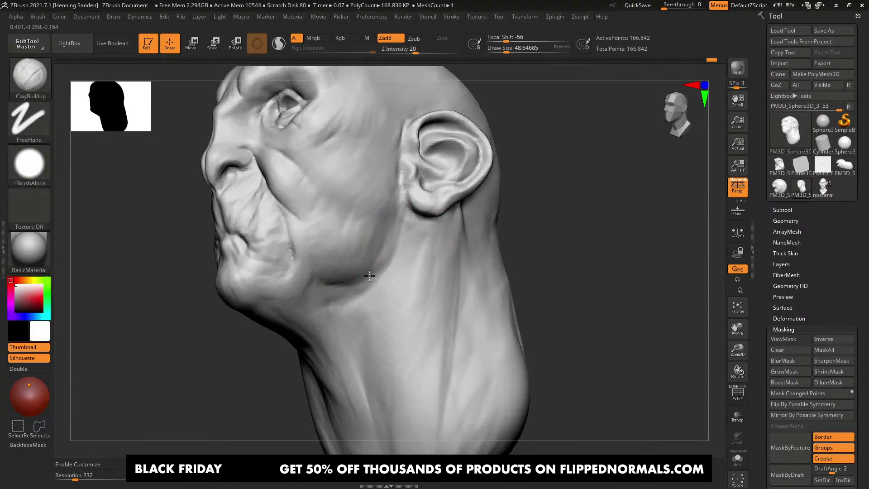
alt+right_drag(367, 273, 398, 264)
key(s)
mouse_move(398, 262)
mouse_down()
mouse_move(405, 262)
mouse_move(373, 285)
mouse_up()
mouse_move(387, 253)
alt+right_down()
mouse_move(393, 206)
mouse_move(413, 257)
alt+right_up()
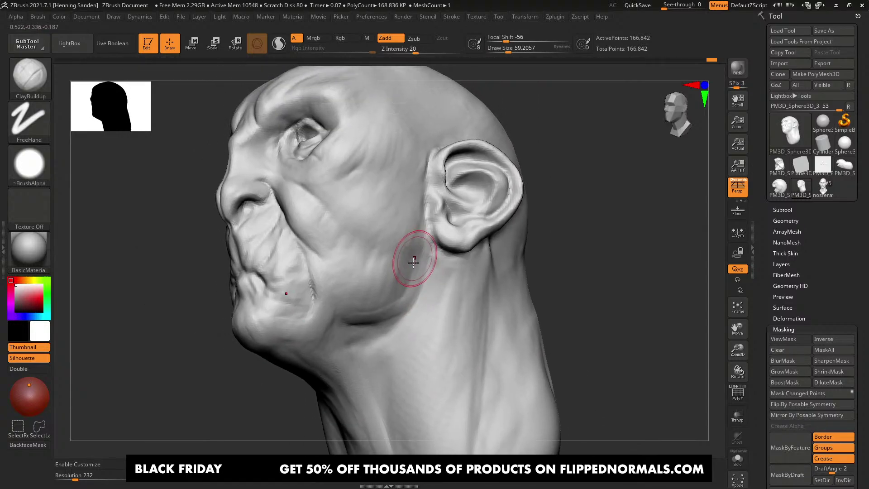
drag(423, 233, 391, 286)
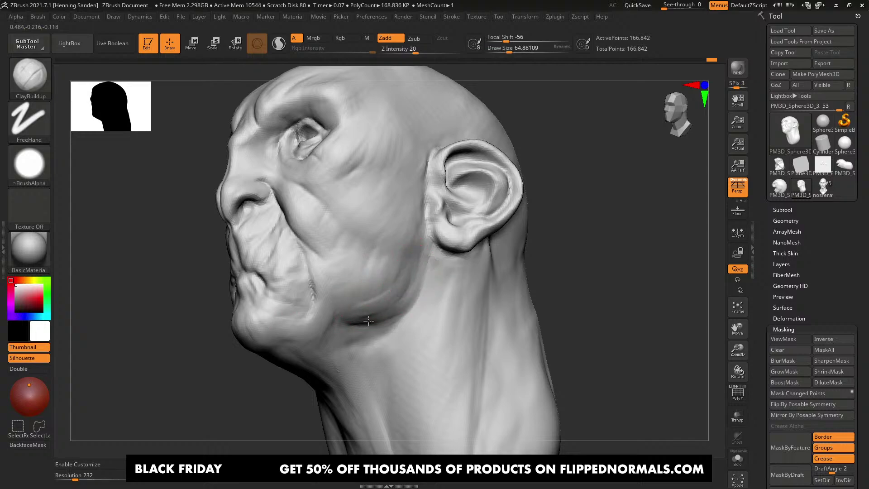
mouse_move(359, 317)
right_down()
mouse_move(370, 284)
mouse_move(360, 305)
mouse_move(359, 297)
right_up()
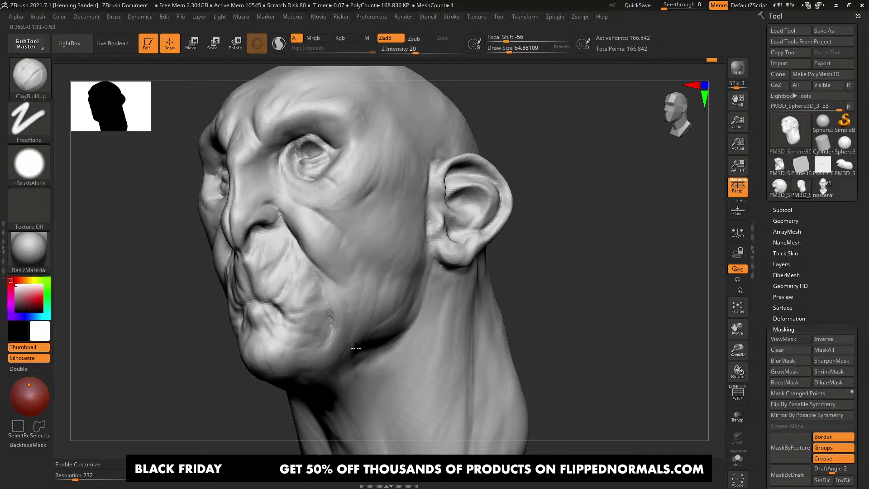
Step: Fill in the crease between mouth corner and jowl and smooth out the cheek fold with ClayBuildup at draw size about 65
right_drag(355, 348, 333, 349)
drag(326, 253, 338, 288)
right_drag(330, 345, 336, 319)
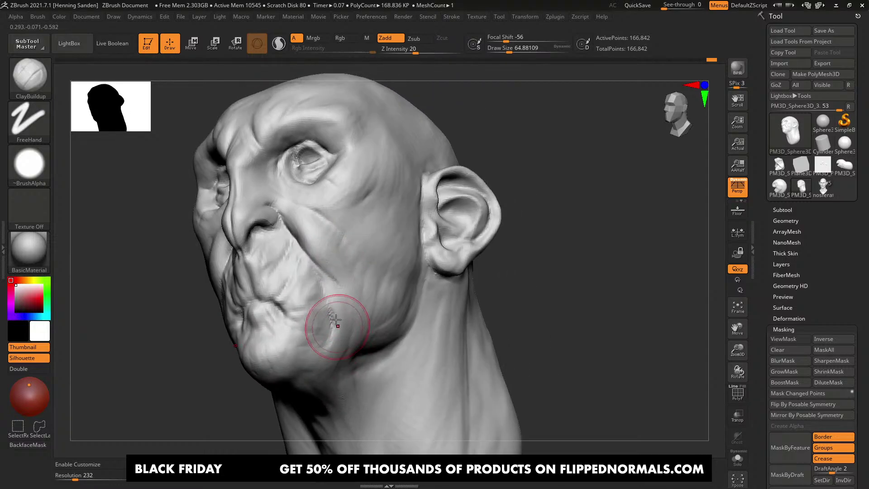
drag(331, 286, 332, 339)
drag(320, 300, 322, 332)
drag(306, 276, 303, 319)
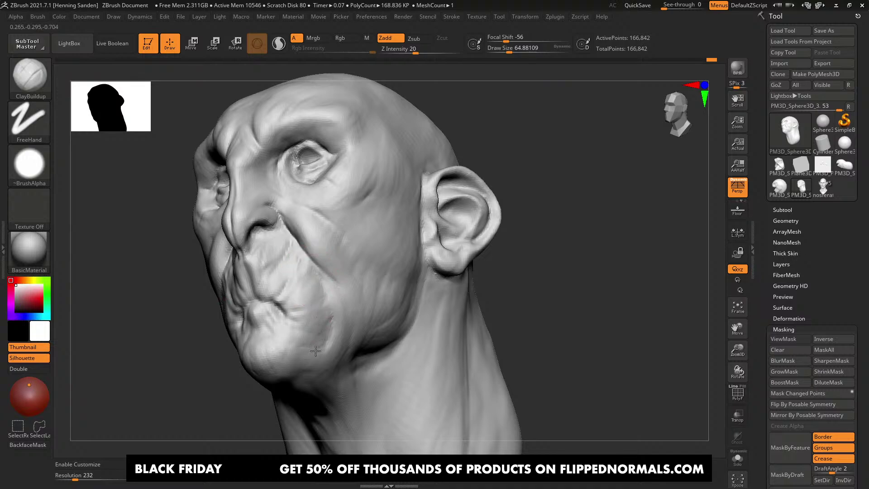
mouse_move(316, 351)
right_down()
mouse_move(409, 287)
mouse_move(388, 312)
right_up()
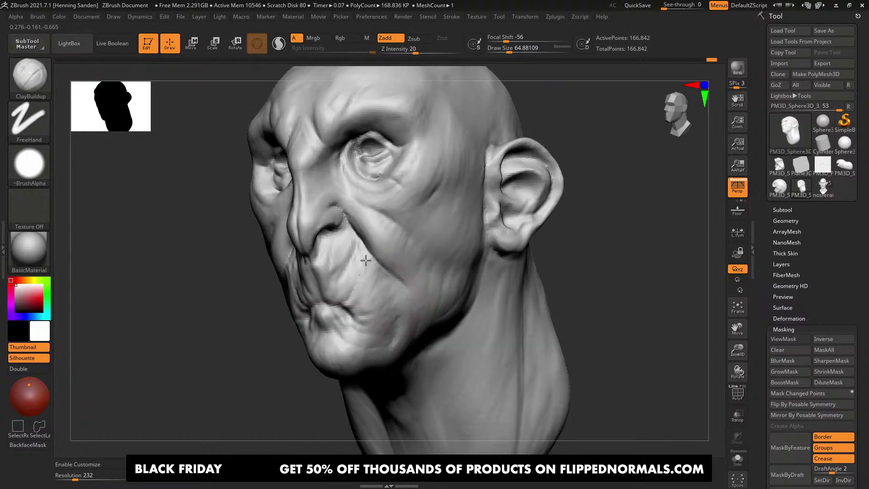
Step: Sculpt finer wrinkles on the upper lip and beside the mouth with ClayBuildup at draw size about 41
right_drag(352, 252, 310, 252)
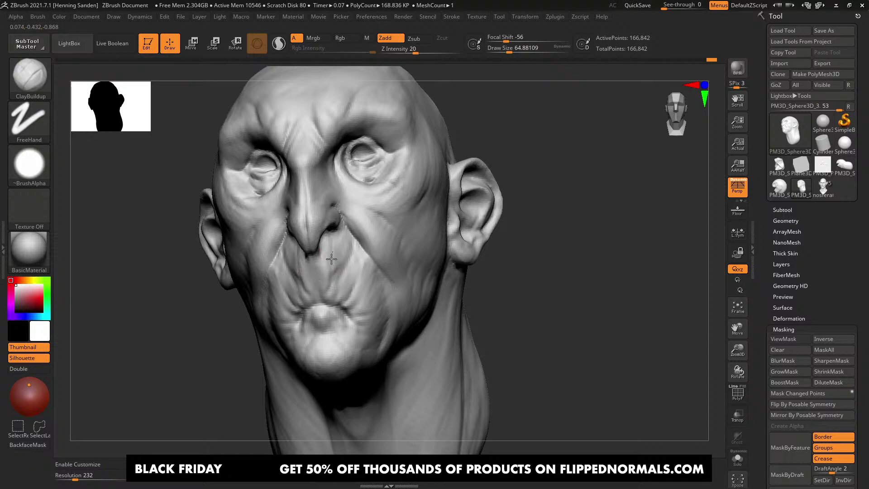
key(bracketleft)
key(bracketright)
mouse_move(341, 259)
right_down()
mouse_move(353, 273)
mouse_move(320, 235)
mouse_move(380, 272)
mouse_move(407, 249)
mouse_move(398, 258)
mouse_move(421, 296)
right_up()
key(bracketright)
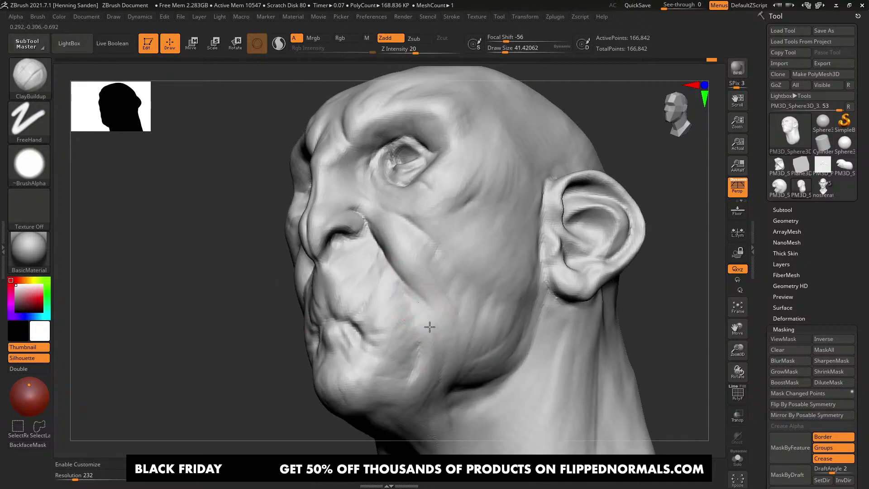
mouse_move(423, 354)
right_down()
mouse_move(404, 323)
mouse_move(395, 254)
mouse_move(392, 268)
right_up()
key(bracketleft)
Step: Carve creases into the upper lip and around the mouth corners with DamStandard at draw size about 54 to 65
key(b)
key(d)
key(s)
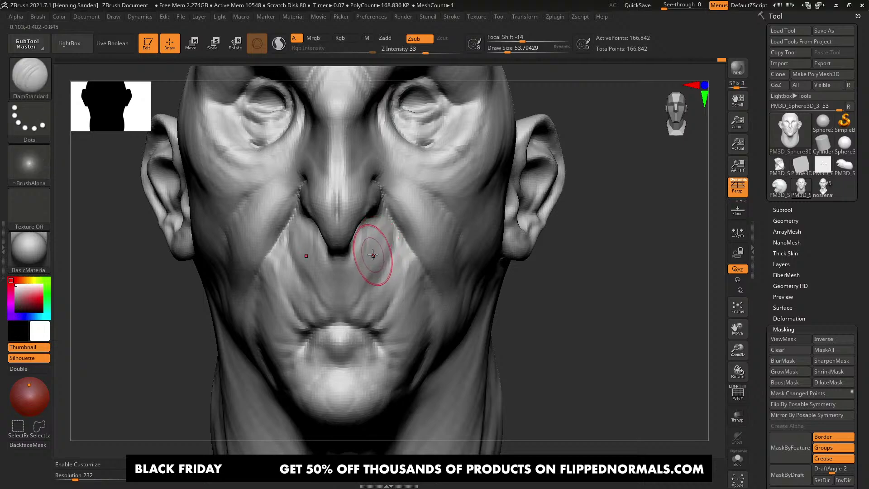
right_drag(362, 270, 365, 269)
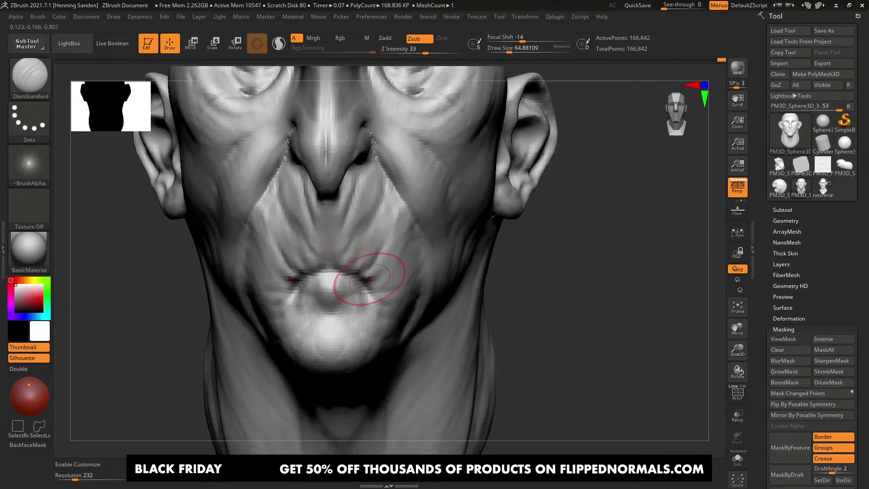
mouse_move(322, 218)
right_down()
mouse_move(326, 257)
mouse_move(330, 248)
mouse_move(351, 264)
mouse_move(403, 256)
mouse_move(372, 235)
mouse_move(322, 244)
mouse_move(364, 254)
right_up()
ctrl+right_drag(364, 253, 382, 306)
Step: Nudge the centre of the lower lip upward with the Move brush at draw size about 56
key(b)
key(m)
key(v)
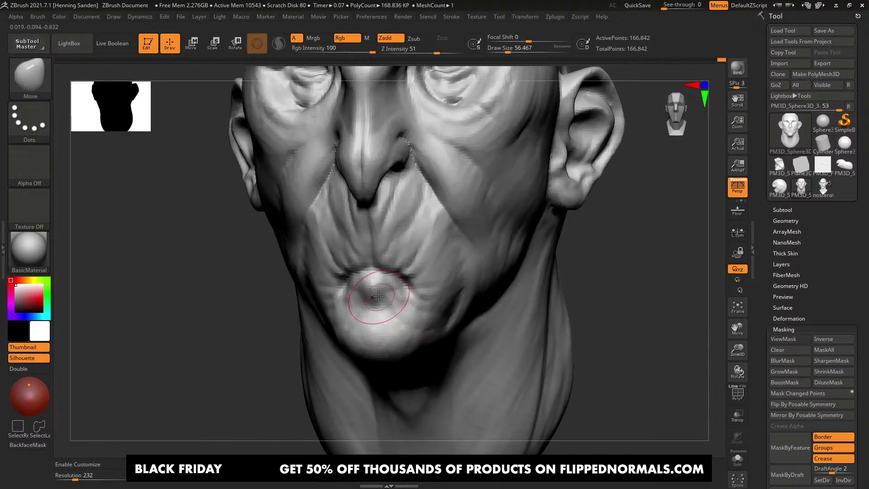
drag(378, 296, 379, 288)
key(bracketleft)
mouse_move(380, 289)
right_down()
mouse_move(432, 291)
mouse_move(405, 288)
mouse_move(395, 253)
mouse_move(394, 293)
mouse_move(398, 260)
right_up()
Step: Push the ears closer to the head with the Move brush at draw size about 120 to 239
key(bracketright)
key(bracketright)
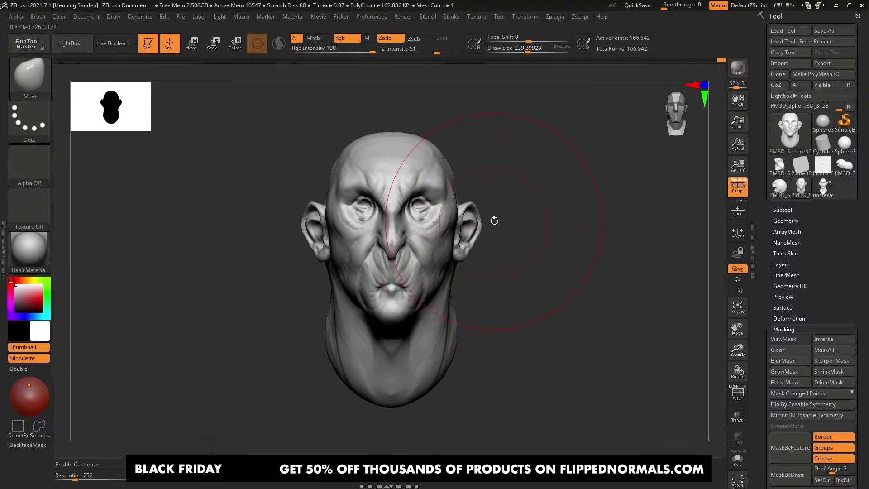
drag(480, 224, 471, 229)
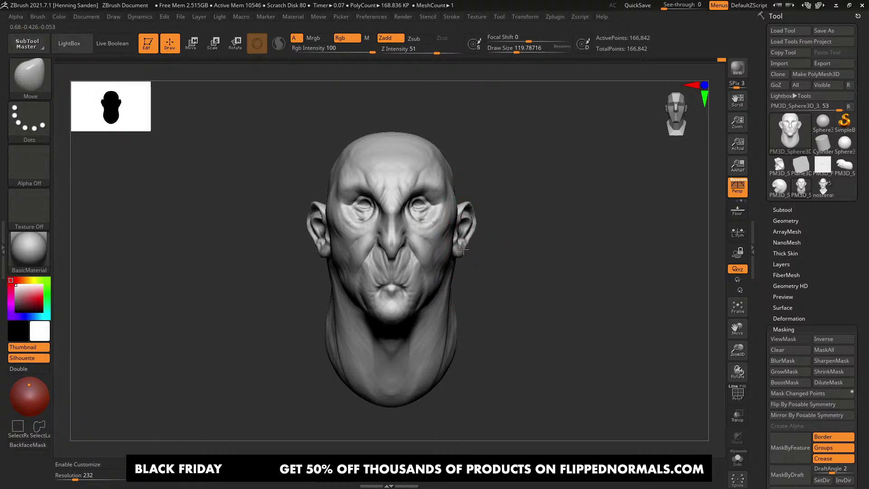
right_drag(469, 237, 441, 242)
ctrl+right_drag(441, 242, 445, 250)
Step: Adjust the ear's outer rim and lower contour with the Move brush at draw size about 77 to 136
key(s)
mouse_move(446, 250)
mouse_down()
mouse_move(457, 250)
mouse_move(454, 228)
mouse_up()
key(s)
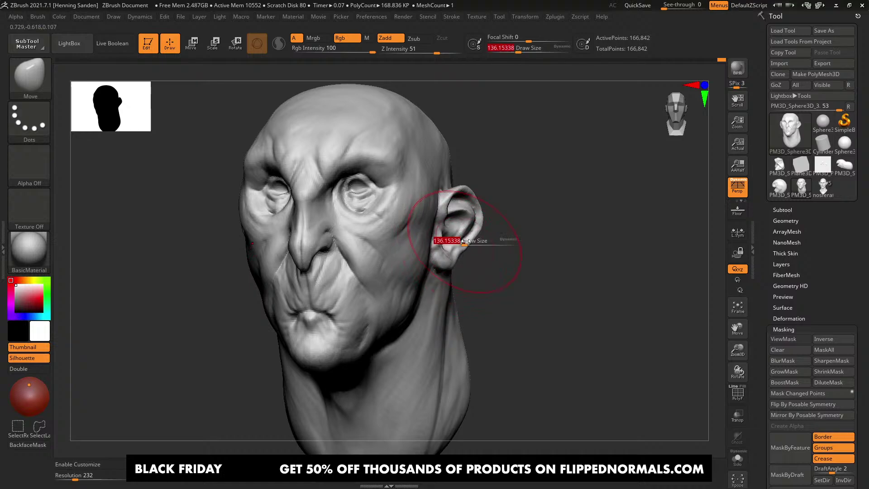
right_drag(471, 228, 443, 254)
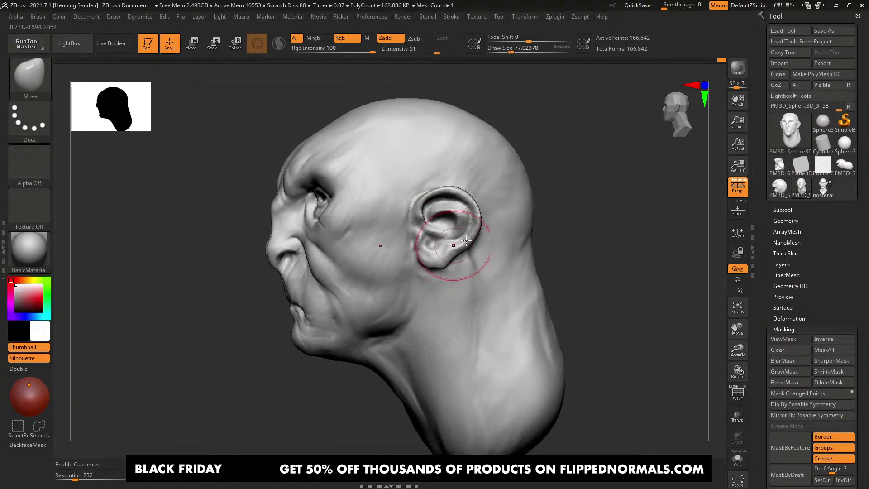
drag(466, 240, 460, 226)
mouse_move(463, 209)
right_down()
mouse_move(442, 193)
mouse_move(444, 217)
right_up()
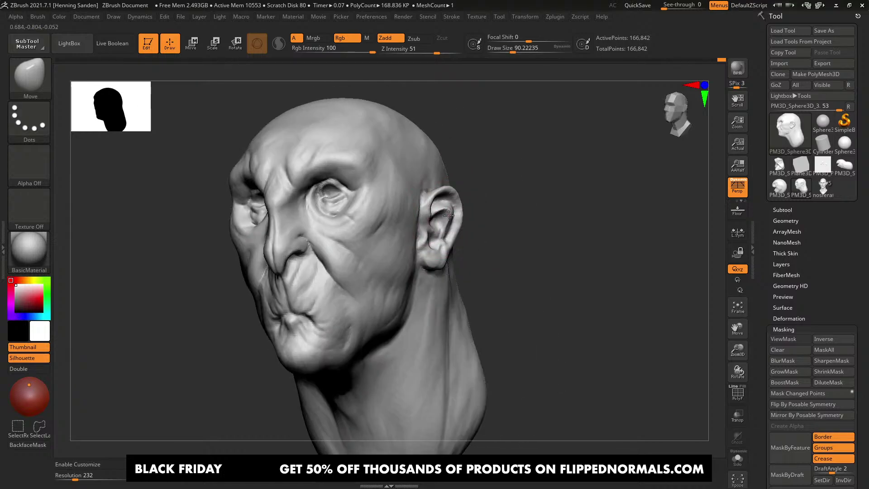
Step: Adjust the inner contour of the ear with the Move brush at draw size about 71 to 90
drag(444, 223, 451, 229)
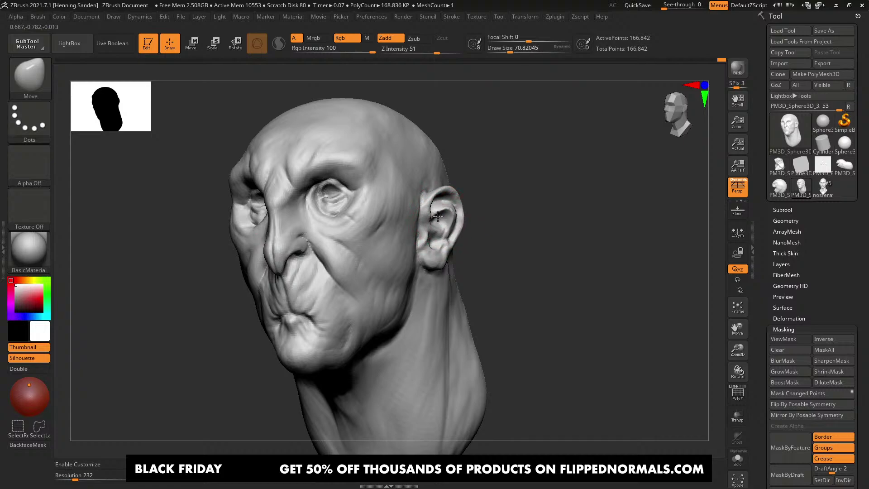
mouse_move(437, 217)
right_down()
mouse_move(448, 235)
mouse_move(403, 238)
mouse_move(398, 271)
right_up()
key(shift)
key(s)
drag(308, 282, 304, 289)
right_drag(362, 289, 362, 253)
mouse_move(362, 253)
ctrl+right_down()
mouse_move(407, 273)
mouse_move(409, 301)
mouse_move(398, 285)
mouse_move(403, 266)
ctrl+right_up()
Step: Define the back edge of the jaw below the earlobe with DamStandard at draw size about 29 to 49
key(b)
key(d)
key(s)
key([)
key([)
key([)
key([)
key([)
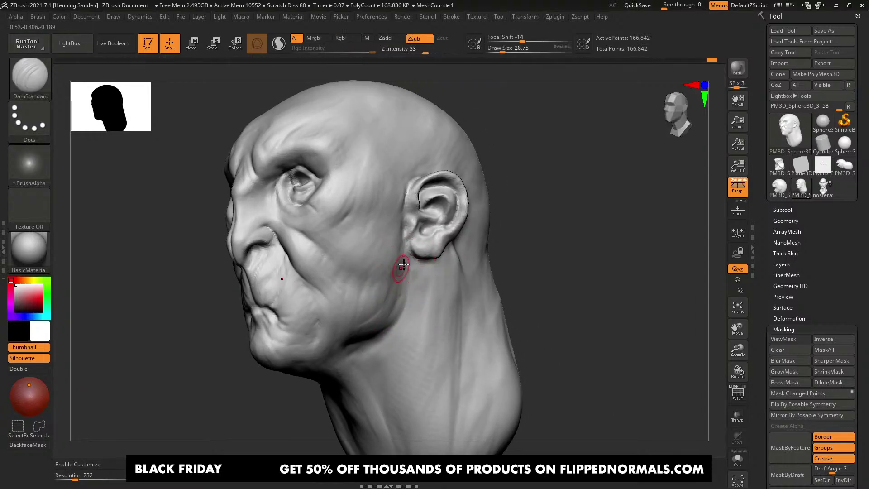
right_drag(395, 308, 401, 281)
key(])
key(])
key(])
key(shift)
drag(405, 274, 399, 310)
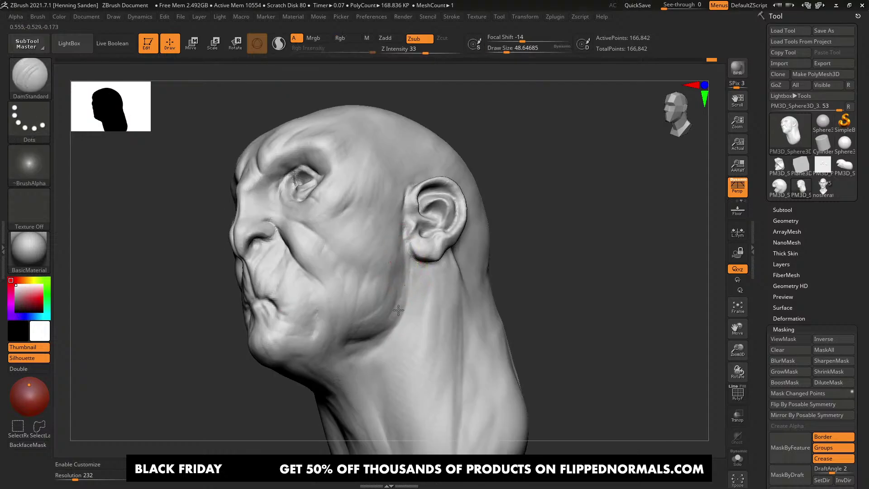
Step: Carve creases into the jowl and along the cheek beside the nose with DamStandard at draw size about 49
right_drag(358, 349, 369, 281)
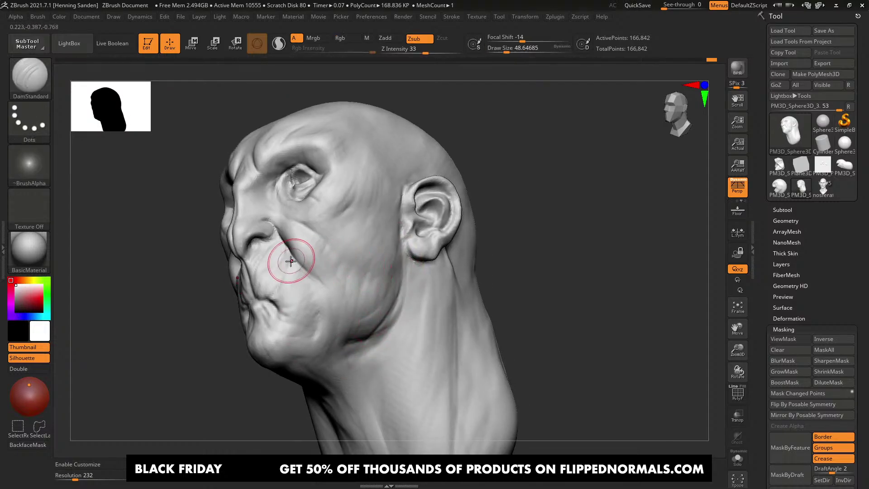
drag(316, 335, 314, 338)
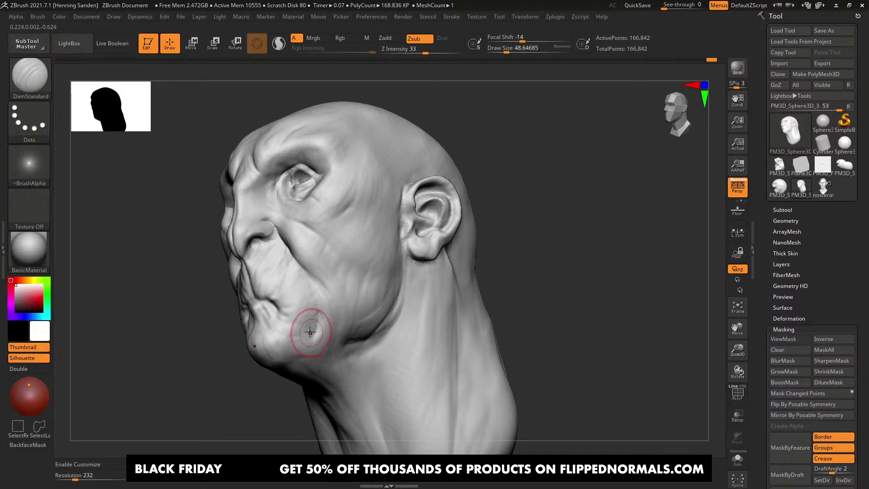
right_drag(327, 281, 324, 292)
drag(293, 227, 349, 276)
Step: Deepen the folds of the outer cheek below the eye with DamStandard at draw size about 39 to 77
mouse_move(350, 270)
right_down()
mouse_move(372, 240)
mouse_move(375, 275)
right_up()
key(s)
drag(374, 275, 379, 274)
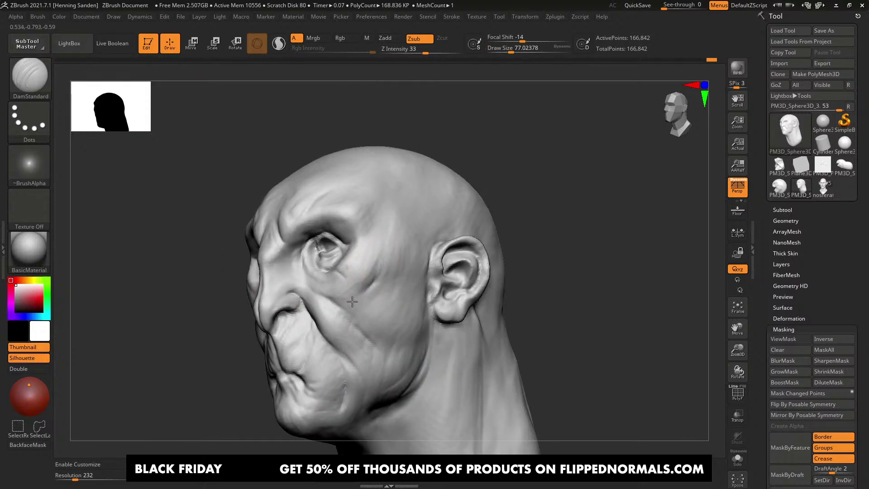
mouse_move(346, 284)
right_down()
mouse_move(373, 278)
mouse_move(375, 259)
right_up()
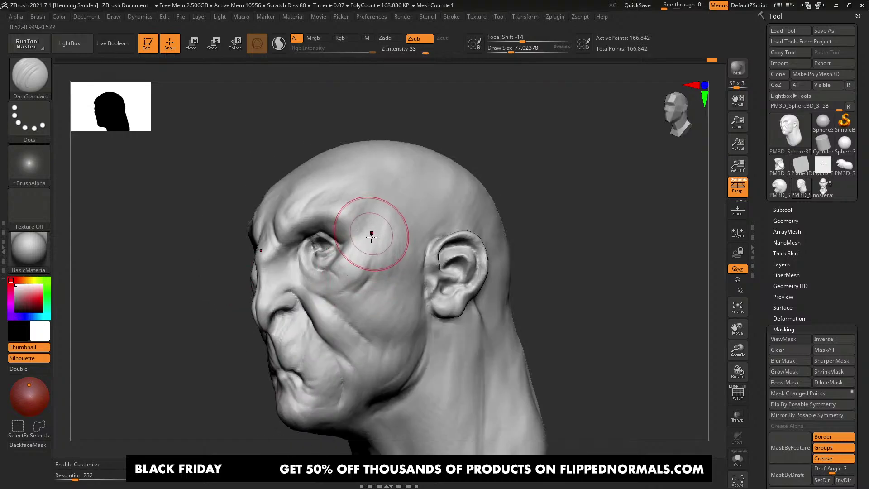
key(bracketleft)
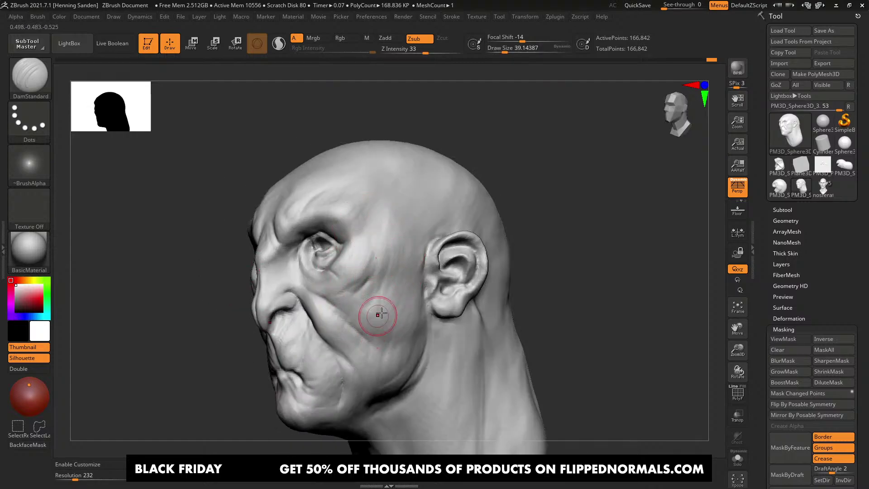
Step: Adjust the nose bridge from the front with the Move brush at draw size about 44 to 62
right_drag(381, 313, 359, 291)
key(b)
key(m)
key(v)
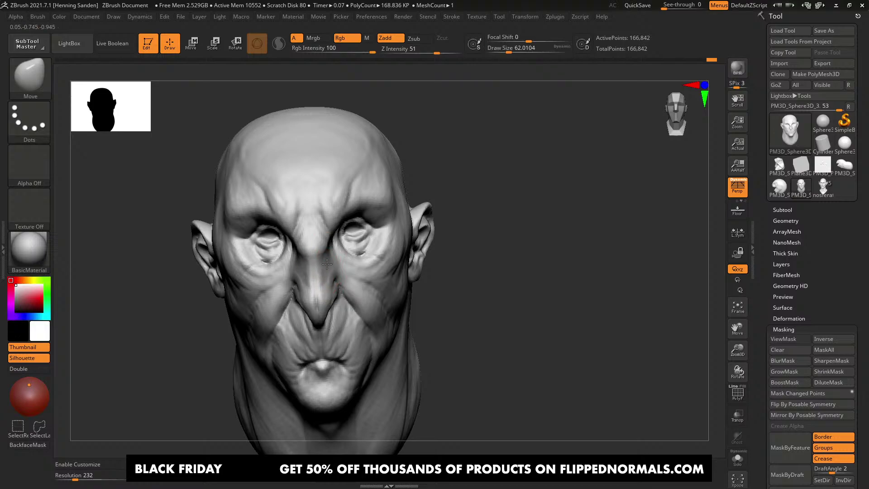
key(bracketleft)
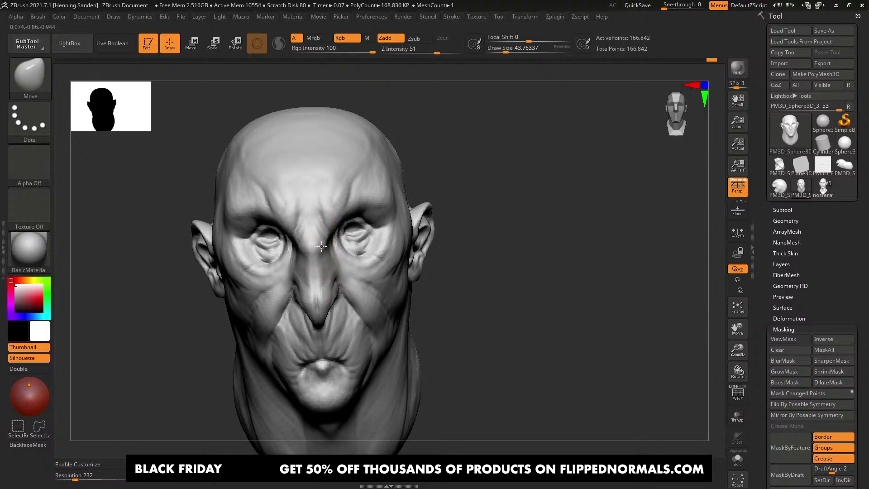
mouse_move(312, 243)
right_down()
mouse_move(301, 234)
mouse_move(314, 259)
mouse_move(359, 252)
mouse_move(357, 243)
mouse_move(311, 243)
right_up()
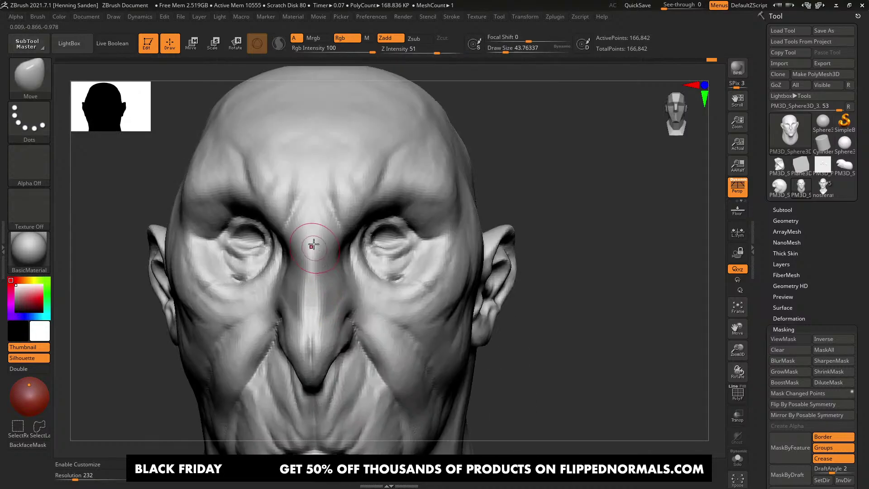
Step: Build up the ridge of the nose with ClayBuildup at draw size about 31 to 39
key(b)
key(c)
key(b)
mouse_move(309, 327)
mouse_down()
mouse_move(312, 246)
mouse_move(317, 252)
mouse_up()
key([)
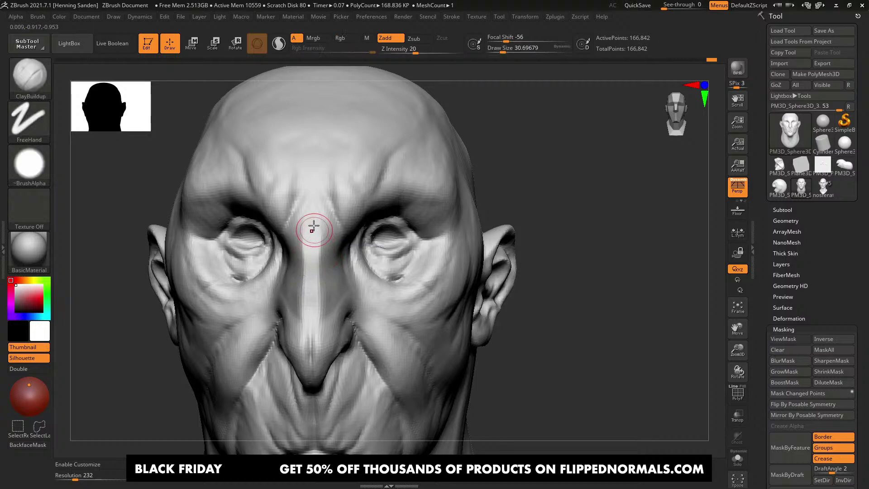
ctrl+right_drag(316, 317, 319, 280)
key(])
drag(330, 289, 318, 266)
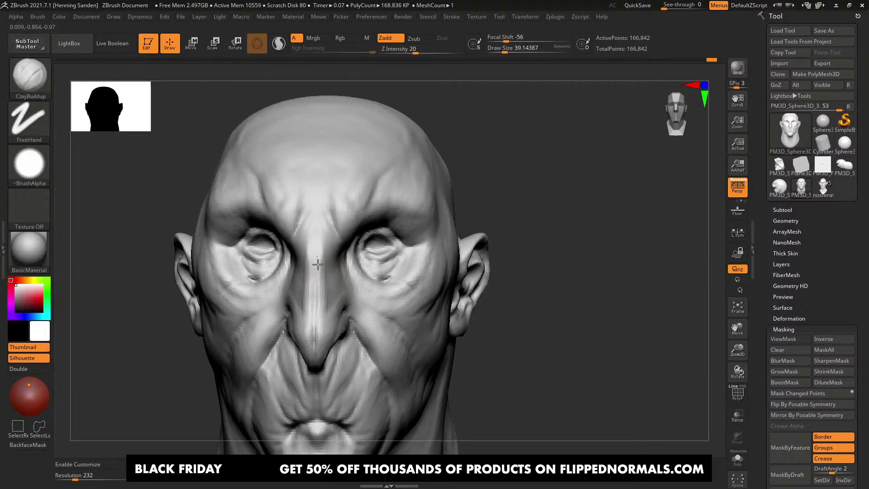
right_drag(315, 309, 318, 269)
Step: Build up the inner brow and the sides of the nose with ClayBuildup at draw size about 39 to 77
right_drag(330, 239, 333, 218)
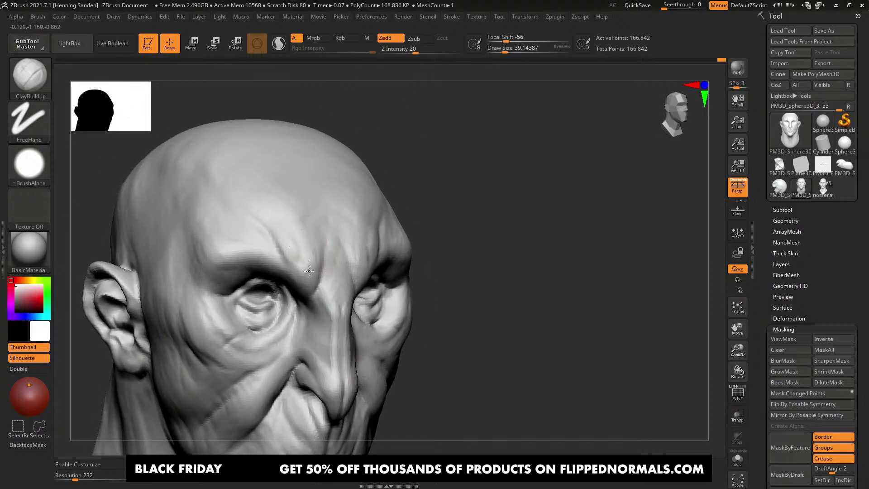
mouse_move(315, 276)
right_down()
mouse_move(290, 294)
mouse_move(293, 278)
mouse_move(304, 285)
mouse_move(291, 293)
mouse_move(330, 221)
mouse_move(368, 252)
mouse_move(387, 202)
mouse_move(414, 225)
mouse_move(398, 246)
mouse_move(362, 199)
mouse_move(359, 228)
right_up()
key(bracketright)
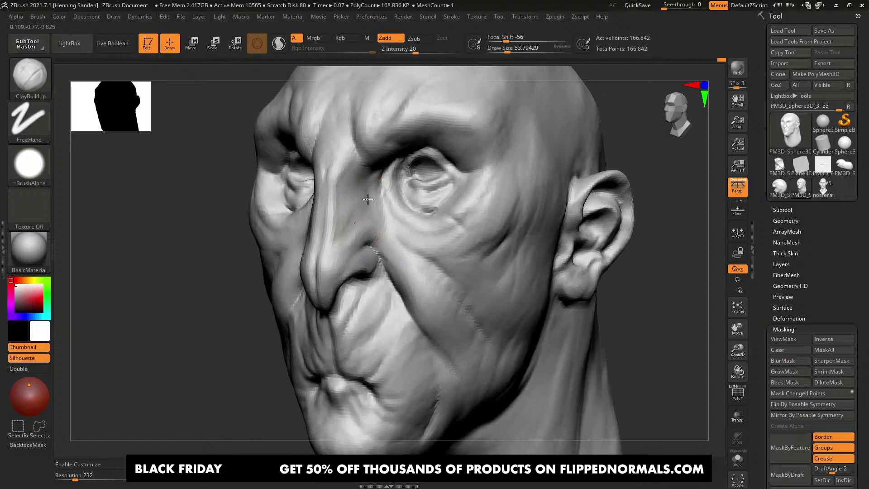
mouse_move(343, 199)
right_down()
mouse_move(389, 280)
mouse_move(432, 309)
right_up()
key(bracketright)
key(bracketright)
right_drag(398, 333, 420, 333)
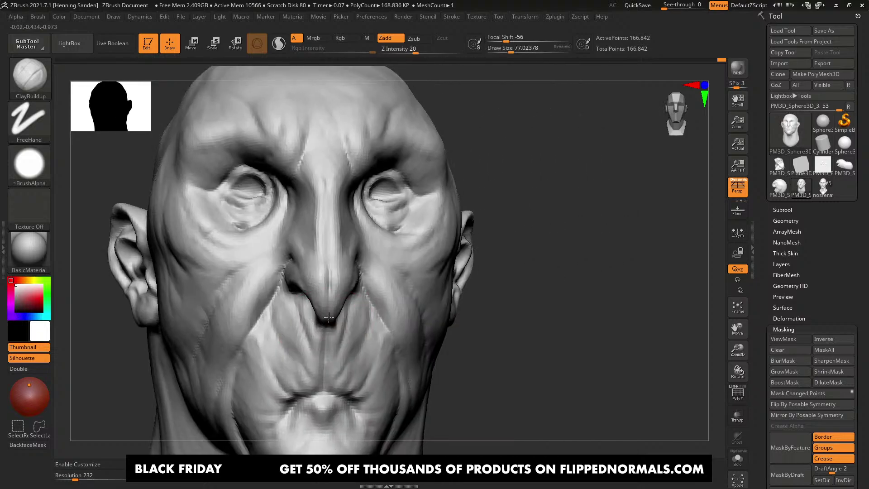
Step: Carve long creases down the cheek and jowl with DamStandard at draw size about 54 to 59
mouse_move(263, 316)
alt+right_down()
mouse_move(306, 309)
mouse_move(313, 296)
alt+right_up()
key(b)
key(d)
key(s)
key(bracketleft)
key(bracketleft)
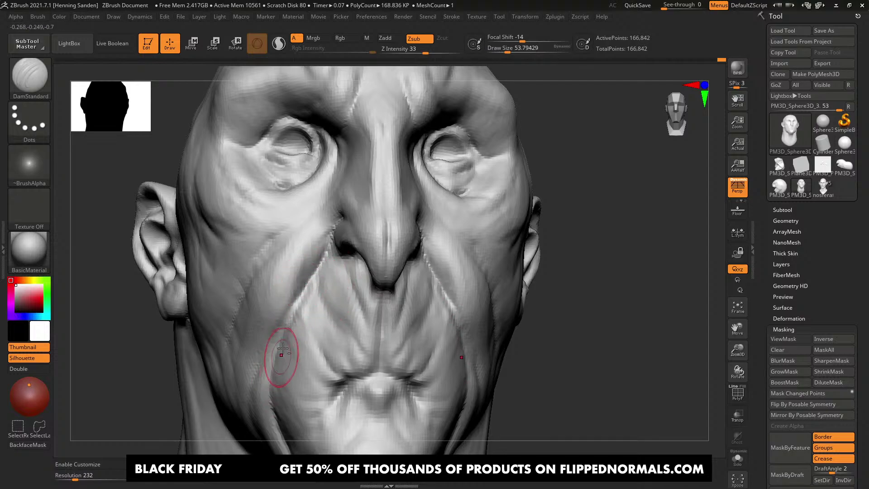
alt+right_drag(282, 348, 308, 280)
key(bracketright)
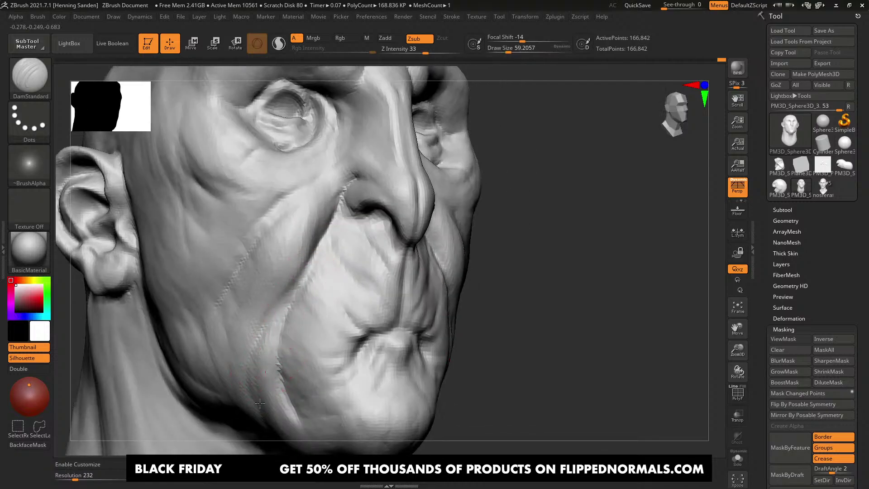
Step: Carve wrinkles around the mouth corners and across the upper lip with DamStandard at draw size about 41
mouse_move(260, 403)
right_down()
mouse_move(310, 306)
mouse_move(365, 291)
right_up()
key(bracketleft)
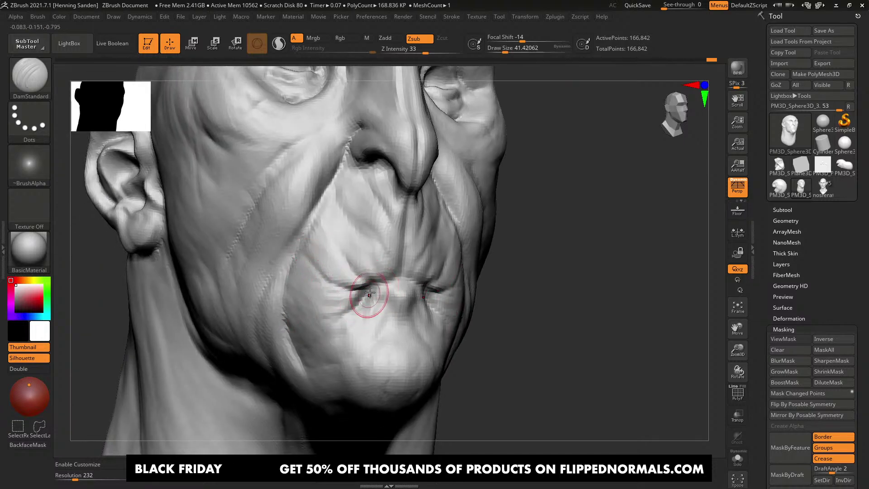
mouse_move(353, 295)
right_down()
mouse_move(368, 311)
mouse_move(406, 290)
mouse_move(390, 269)
right_up()
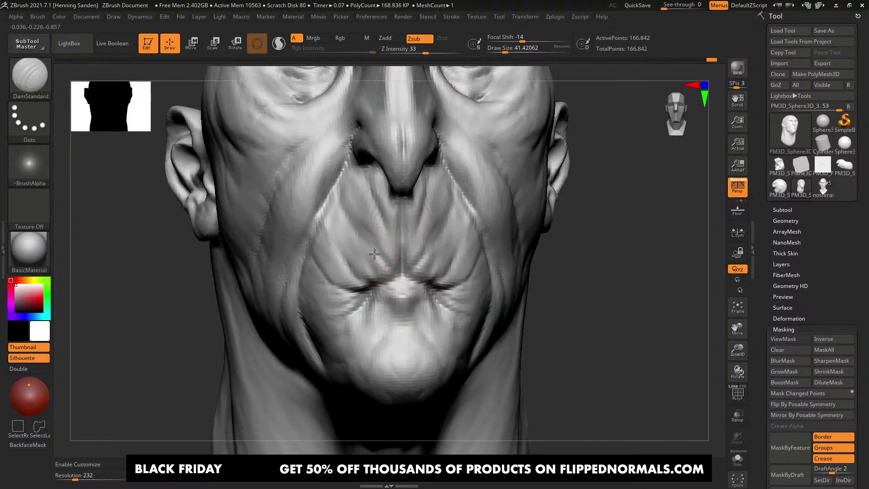
ctrl+right_drag(337, 222, 340, 209)
shift+right_drag(381, 235, 416, 246)
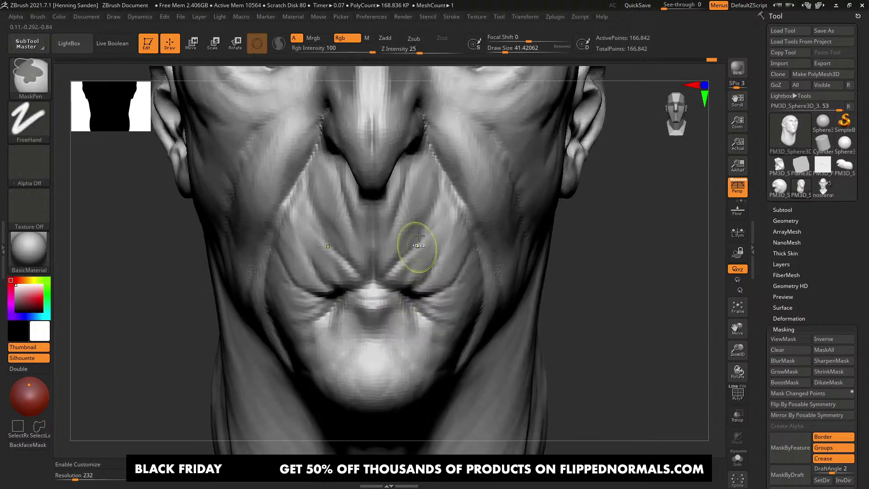
drag(443, 200, 426, 273)
mouse_move(418, 260)
ctrl+right_down()
mouse_move(407, 236)
mouse_move(384, 254)
ctrl+right_up()
mouse_move(385, 254)
ctrl+right_down()
mouse_move(383, 242)
mouse_move(333, 268)
mouse_move(400, 273)
ctrl+right_up()
Step: Refine the creases at the centre of the upper lip with DamStandard at draw size about 23
alt+right_drag(395, 314, 409, 384)
key(bracketleft)
key(bracketleft)
shift+drag(407, 283, 399, 293)
ctrl+right_drag(396, 297, 389, 288)
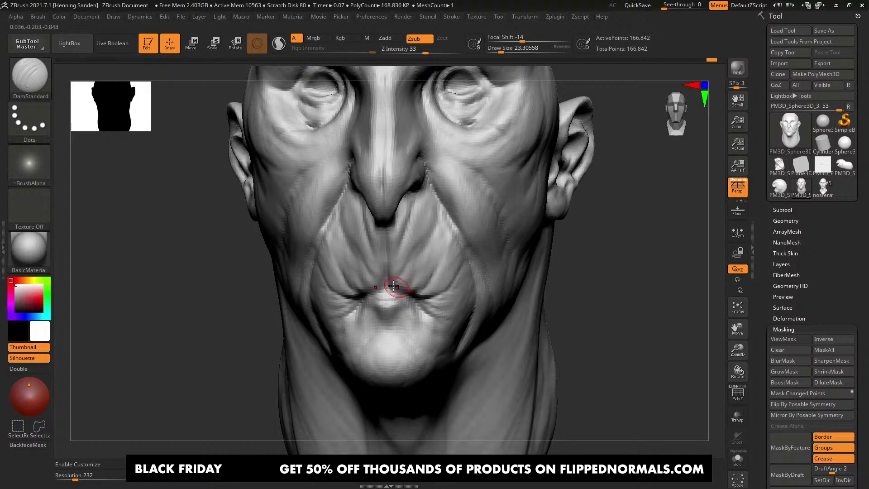
Step: Add volume at the centre of the lip line with the Standard brush at draw size about 31
mouse_move(369, 298)
ctrl+right_down()
mouse_move(375, 274)
mouse_move(362, 312)
ctrl+right_up()
key(b)
key(s)
key(t)
key(bracketleft)
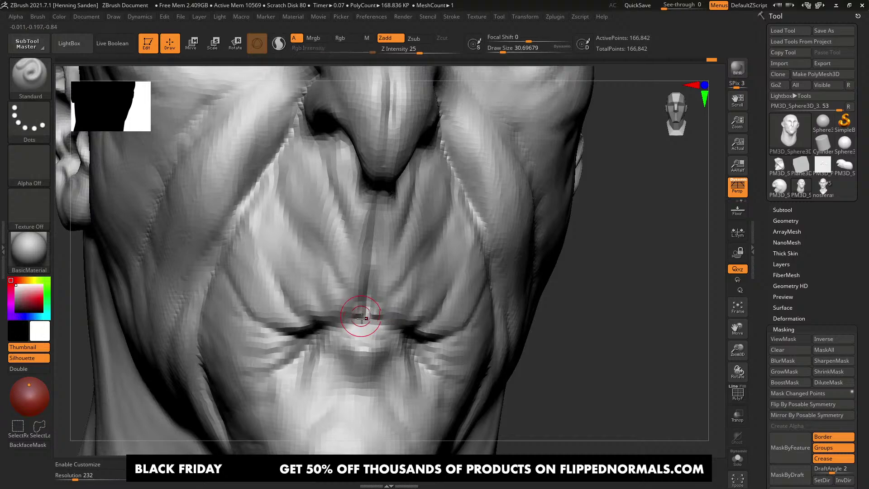
Step: Build up the upper lip below the nose with ClayBuildup at draw size about 31
ctrl+right_drag(336, 314, 330, 217)
mouse_move(330, 217)
shift+right_down()
mouse_move(340, 227)
mouse_move(344, 204)
shift+right_up()
mouse_move(344, 204)
ctrl+right_down()
mouse_move(348, 309)
mouse_move(364, 348)
mouse_move(374, 324)
ctrl+right_up()
key(b)
key(c)
key(b)
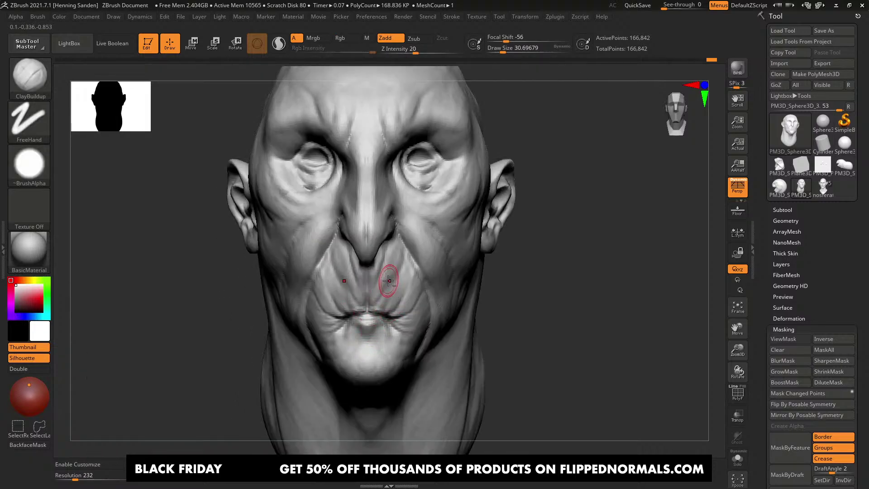
mouse_move(388, 280)
alt+right_down()
mouse_move(409, 316)
mouse_move(374, 314)
mouse_move(390, 291)
alt+right_up()
Step: Reshape the underside of the nose and upper lip in profile with the Move brush at draw size about 83 to 90
key(b)
key(m)
key(v)
key(s)
drag(390, 290, 391, 289)
drag(385, 293, 389, 292)
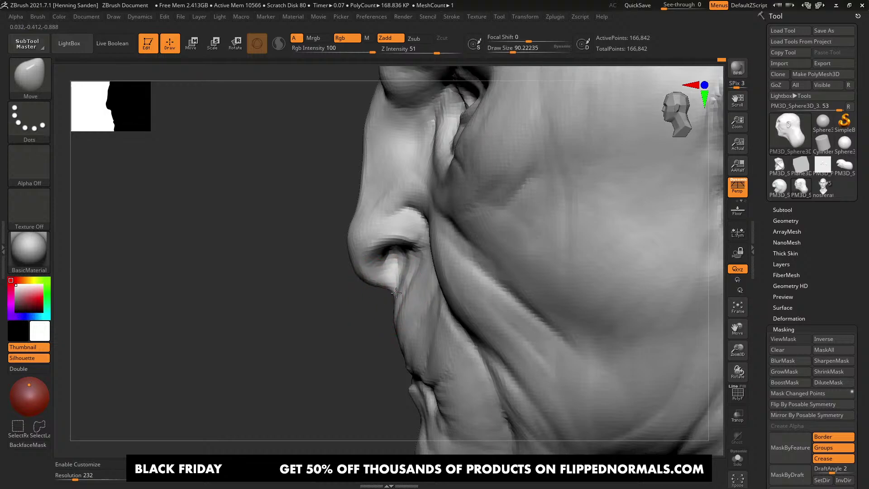
key(s)
mouse_move(391, 288)
mouse_down()
mouse_move(367, 271)
mouse_move(365, 279)
mouse_up()
key(s)
ctrl+right_drag(366, 278, 347, 248)
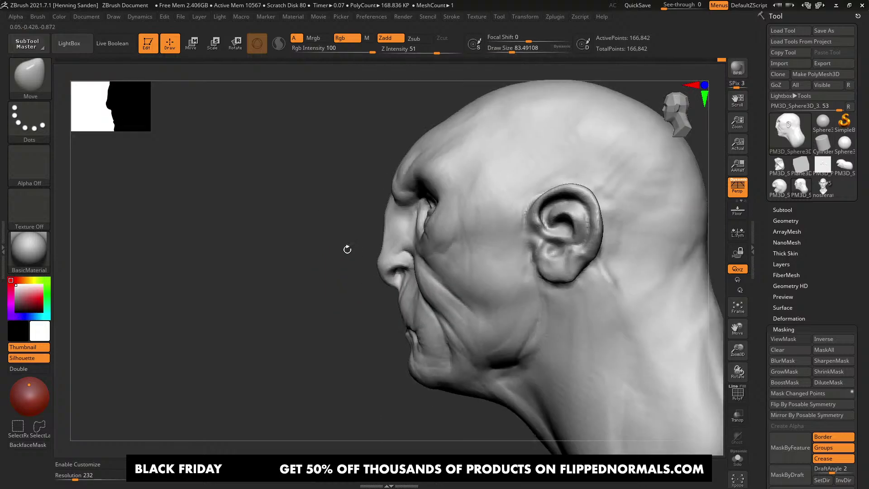
mouse_move(374, 281)
right_down()
mouse_move(445, 288)
mouse_move(433, 268)
right_up()
alt+right_drag(433, 268, 455, 265)
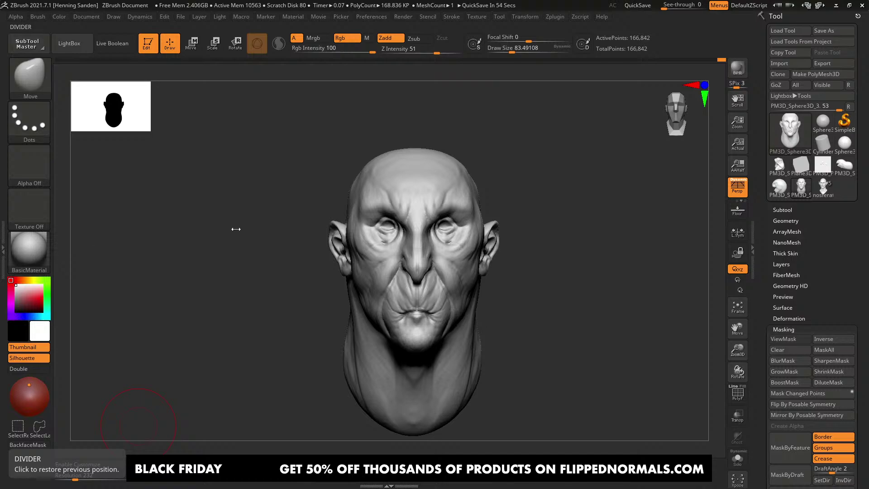
Step: Switch to the web browser and browse the products on the FlippedNormals creator page
key(alt+Tab)
key(Escape)
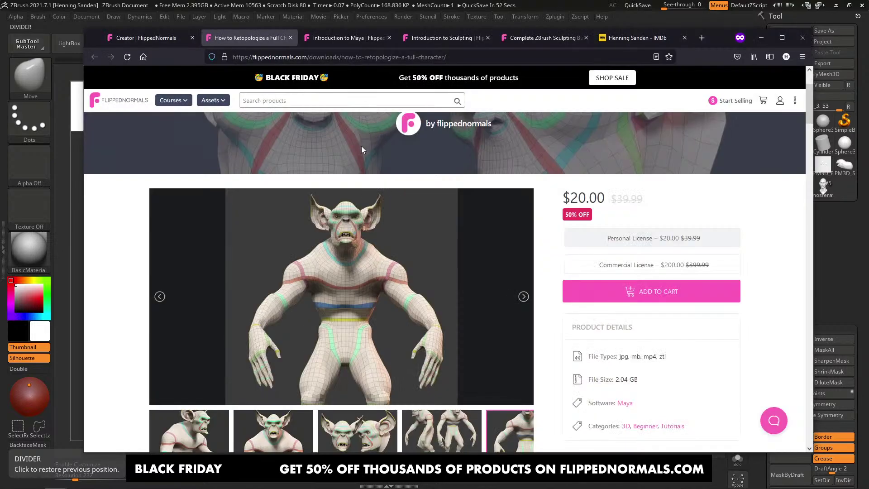
click(457, 127)
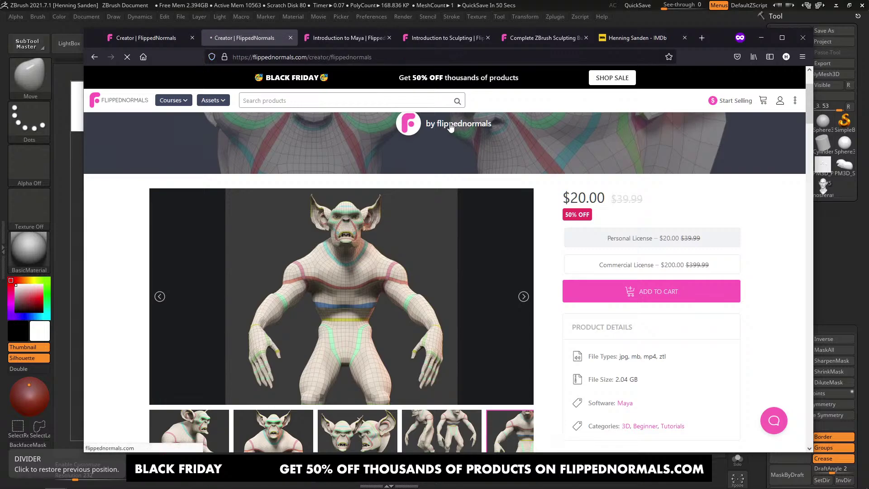
scroll(388, 316, down, 3)
scroll(388, 316, down, 12)
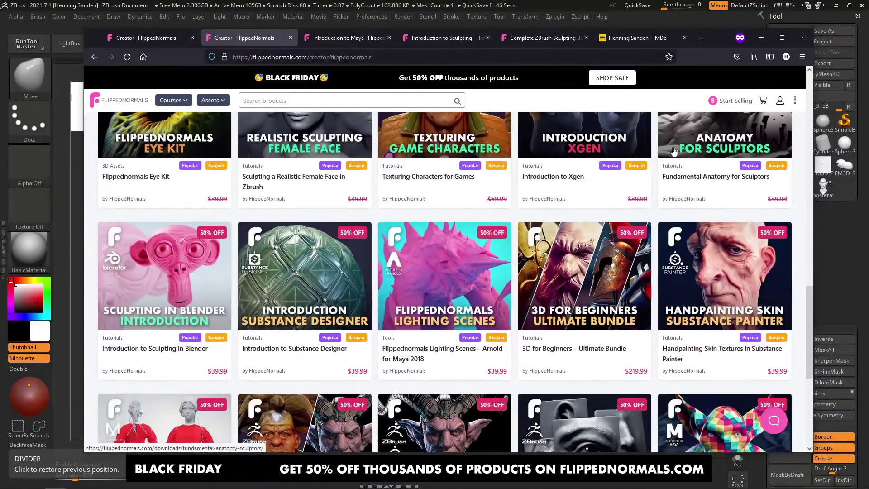
Step: View the Fundamental Anatomy for Sculptors product page and return to ZBrush
click(697, 145)
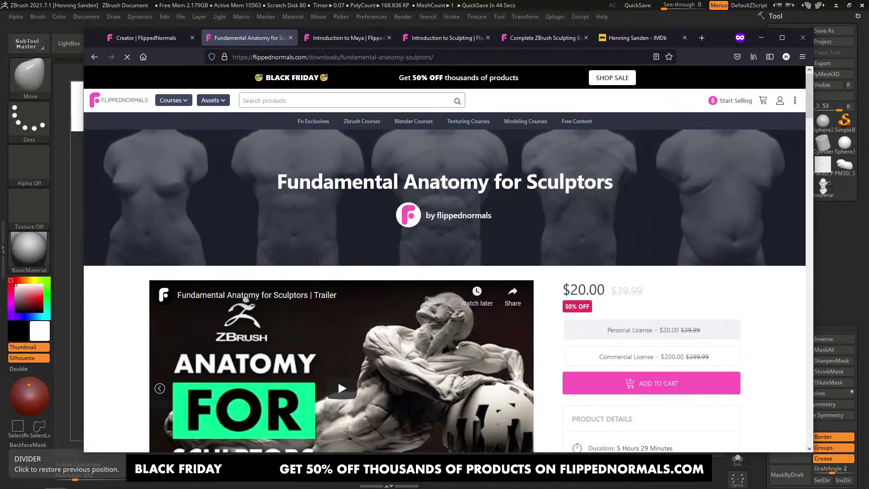
click(414, 54)
key(alt+Tab)
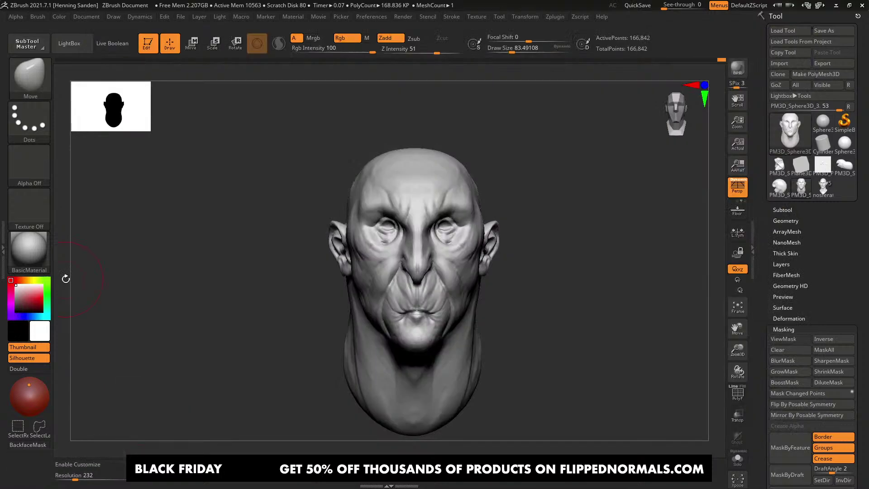
Step: Build up the temple between the eye and the ear with the ClayBuildup brush at a draw size of about 116
mouse_move(478, 285)
right_down()
mouse_move(461, 291)
mouse_move(463, 309)
right_up()
right_drag(529, 209, 498, 208)
key(s)
drag(498, 207, 500, 208)
key(b)
key(c)
key(b)
mouse_move(509, 205)
right_down()
mouse_move(490, 202)
mouse_move(512, 176)
mouse_move(520, 192)
right_up()
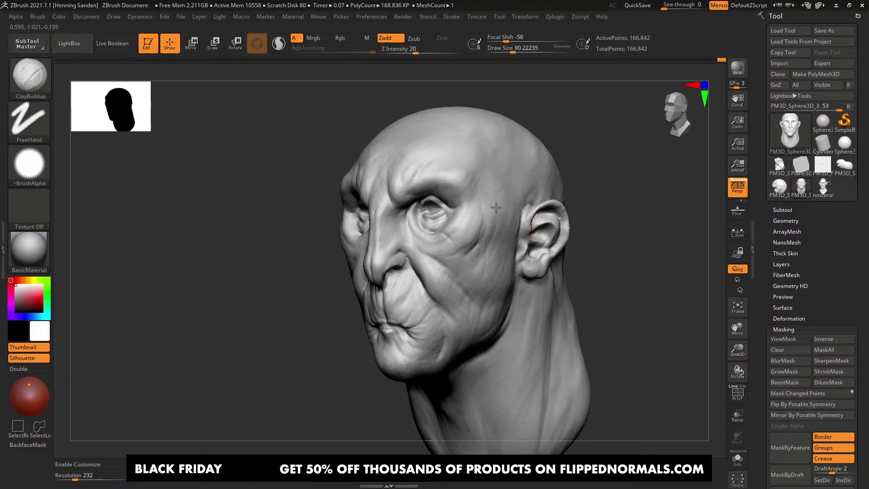
drag(496, 207, 496, 202)
key(s)
mouse_move(511, 195)
mouse_down()
mouse_move(519, 192)
mouse_move(496, 218)
mouse_up()
Step: Add volume to the cheekbone beside the outer eye corner with ClayBuildup, reducing the draw size to about 59
right_drag(495, 179, 488, 171)
key(s)
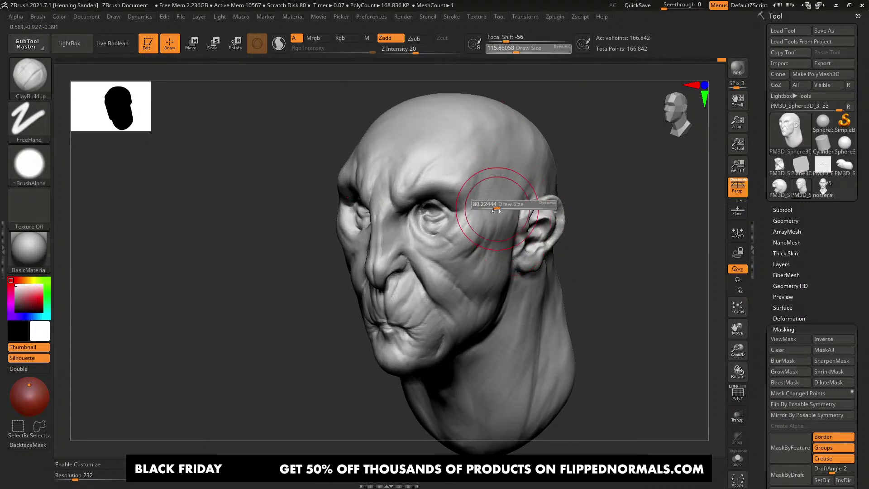
drag(499, 206, 490, 205)
mouse_move(479, 247)
mouse_down()
mouse_move(483, 235)
mouse_move(464, 248)
mouse_up()
key(s)
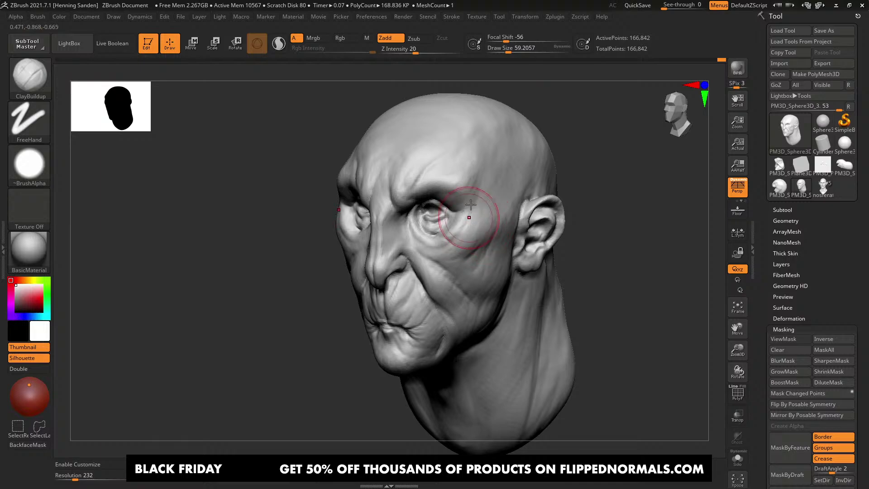
mouse_move(470, 204)
right_down()
mouse_move(506, 246)
mouse_move(496, 227)
mouse_move(504, 227)
mouse_move(491, 222)
right_up()
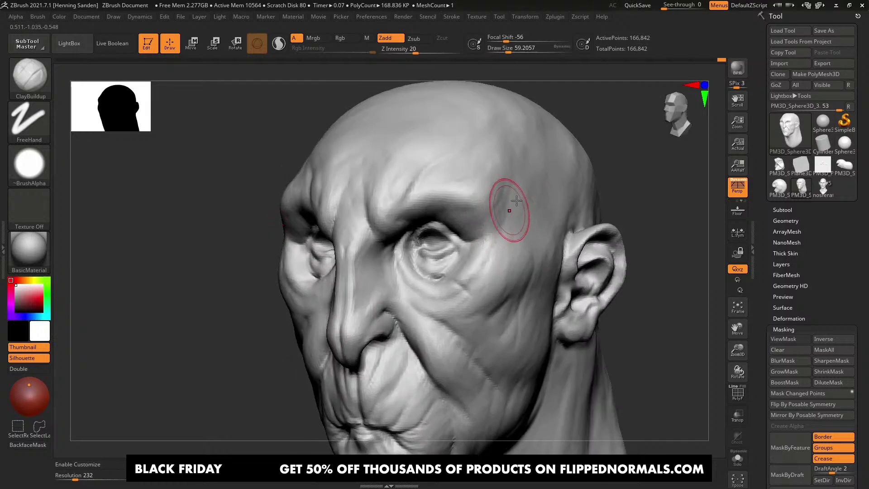
Step: Sculpt the hooded skin fold between the brow and outer eye corner with ClayBuildup at a draw size of about 51
mouse_move(500, 151)
right_down()
mouse_move(498, 143)
mouse_move(502, 231)
mouse_move(487, 201)
mouse_move(428, 163)
mouse_move(426, 152)
mouse_move(448, 249)
mouse_move(455, 201)
mouse_move(465, 204)
mouse_move(475, 188)
mouse_move(468, 186)
mouse_move(447, 217)
mouse_move(457, 222)
mouse_move(437, 215)
right_up()
drag(450, 217, 420, 229)
right_drag(450, 221, 461, 213)
ctrl+right_drag(461, 213, 470, 262)
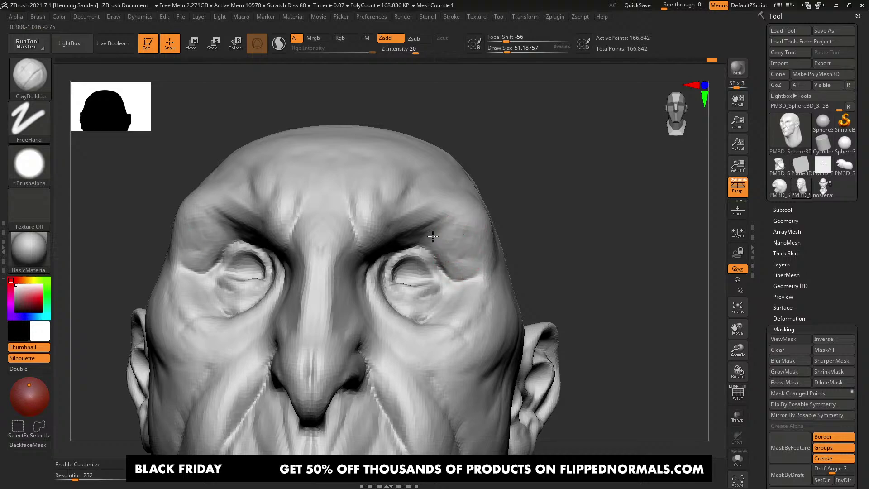
mouse_move(456, 233)
ctrl+right_down()
mouse_move(442, 191)
mouse_move(455, 271)
mouse_move(435, 236)
mouse_move(478, 258)
ctrl+right_up()
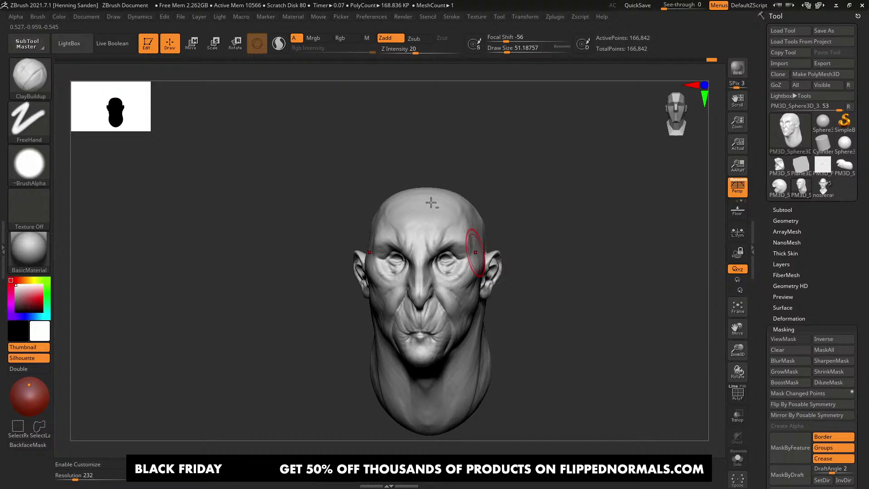
Step: Switch to the browser, look over the Fundamental Anatomy for Sculptors course page, and return to ZBrush
key(alt+Tab)
click(550, 345)
scroll(550, 345, down, 3)
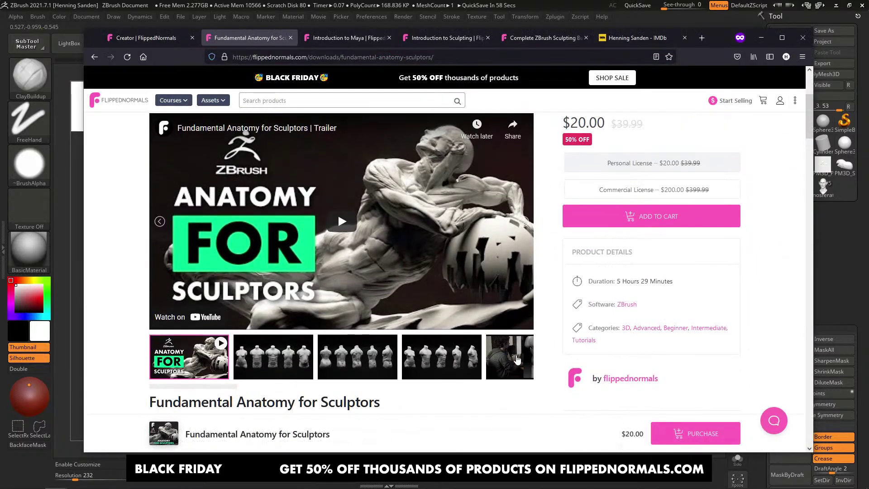
scroll(545, 272, up, 2)
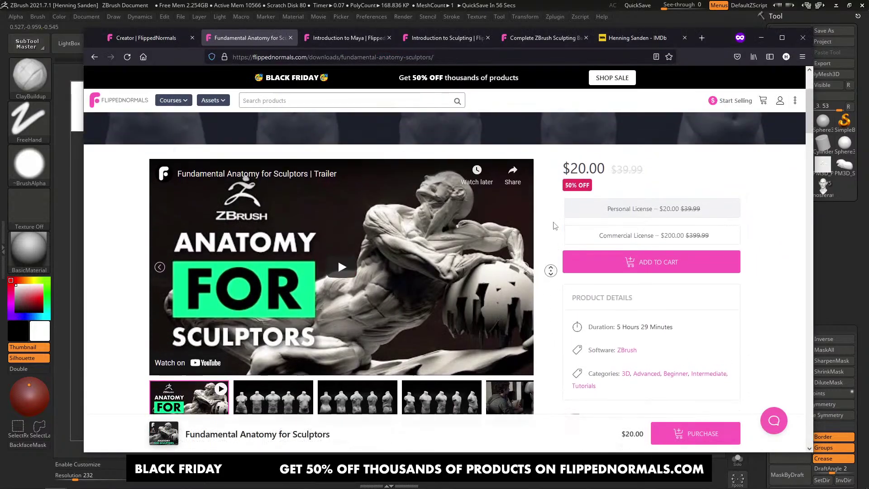
key(alt+Tab)
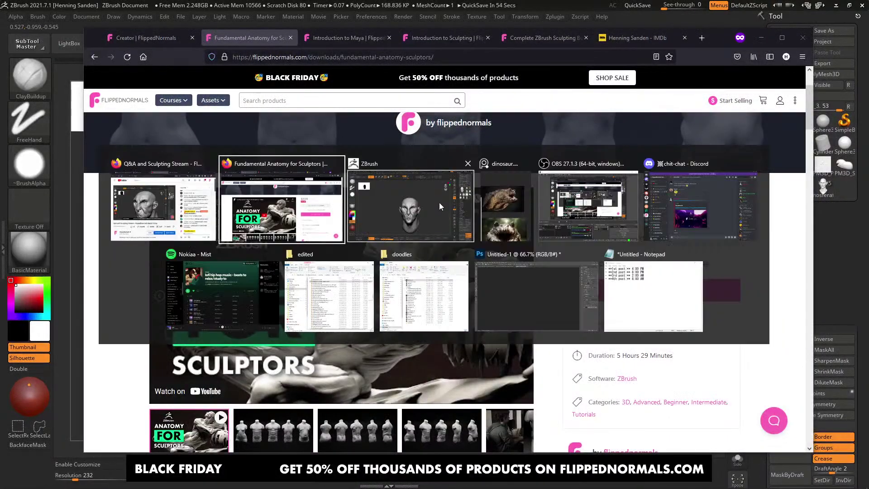
Step: Push the back of the skull inward in profile with the Move brush at a draw size of about 234
mouse_move(468, 252)
right_down()
mouse_move(446, 247)
mouse_move(492, 204)
right_up()
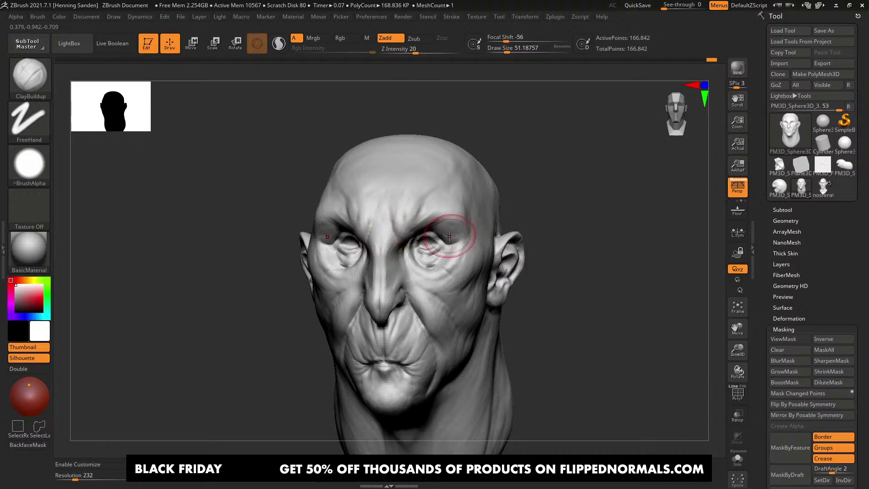
right_drag(444, 235, 390, 230)
mouse_move(458, 229)
alt+right_down()
mouse_move(447, 224)
mouse_move(460, 202)
mouse_move(388, 206)
alt+right_up()
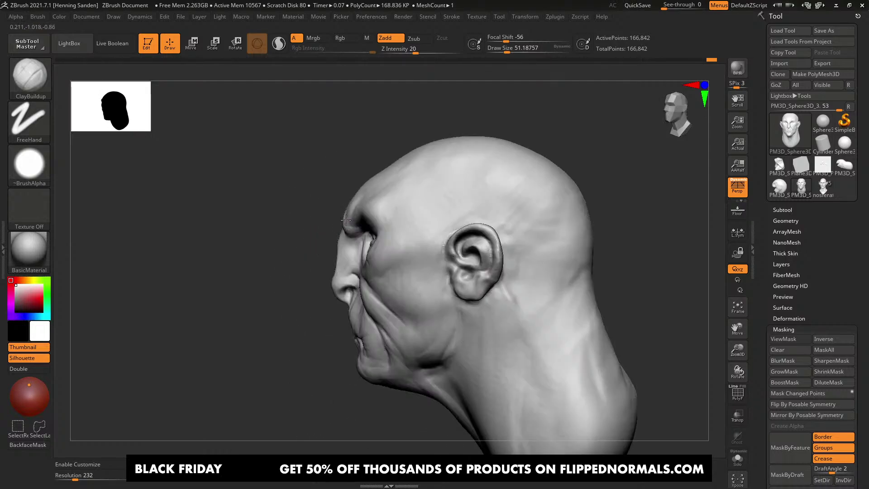
key(])
key(])
key(])
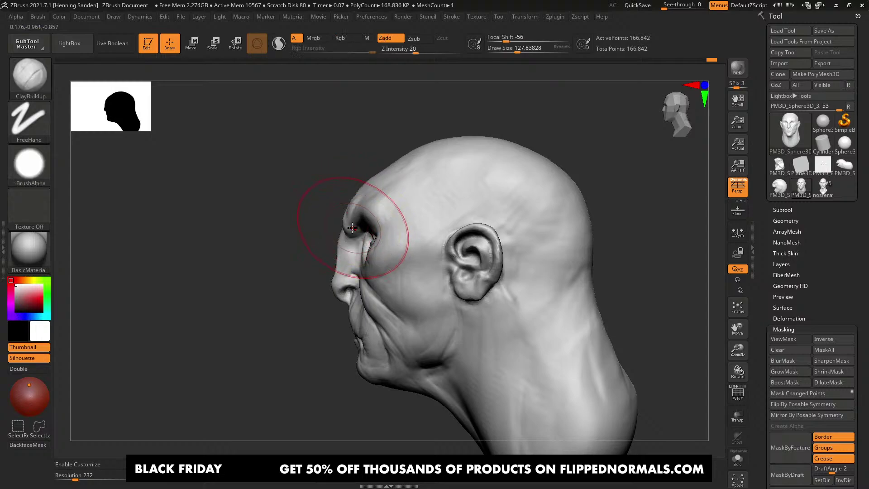
key(b)
key(m)
key(v)
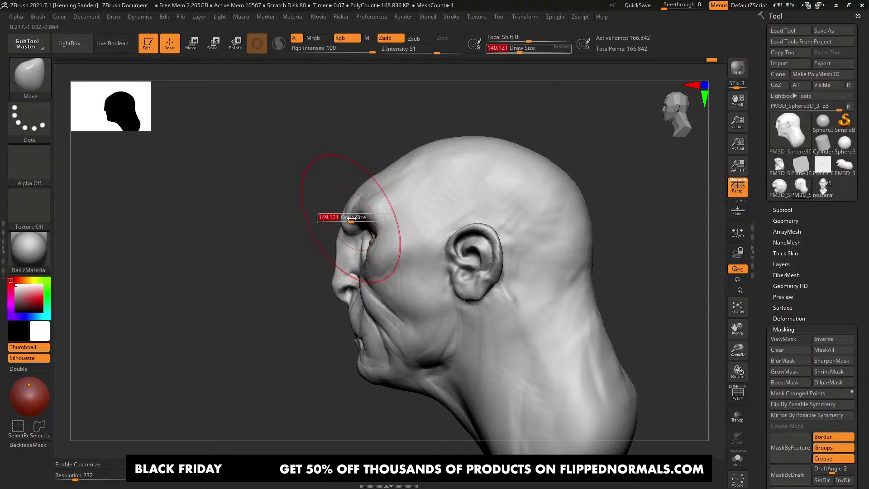
ctrl+right_drag(527, 252, 536, 241)
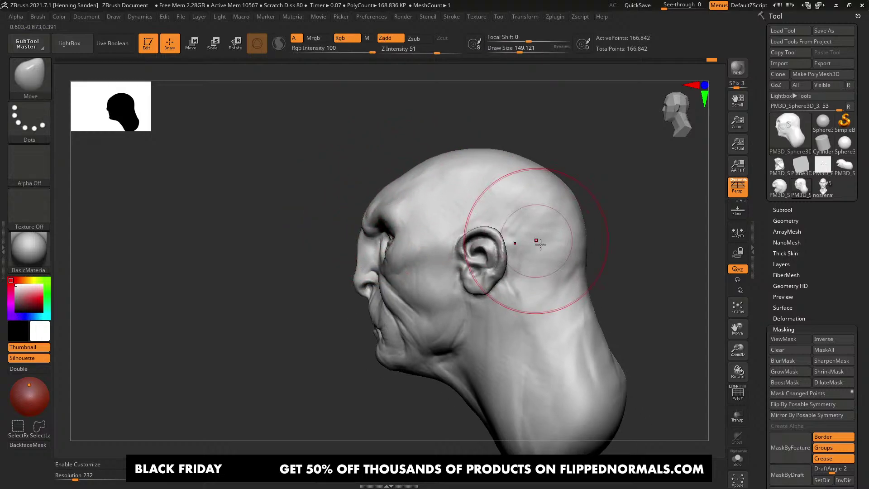
key(])
key(])
key(])
drag(573, 251, 555, 260)
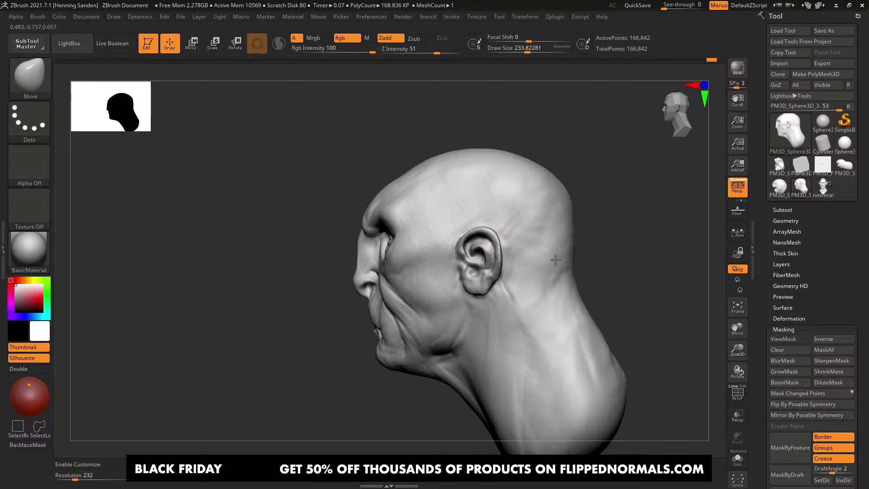
drag(554, 216, 545, 219)
Step: Shift the ear's overall position and shape with the Move brush at a draw size of about 202
drag(492, 253, 497, 254)
right_drag(498, 253, 536, 257)
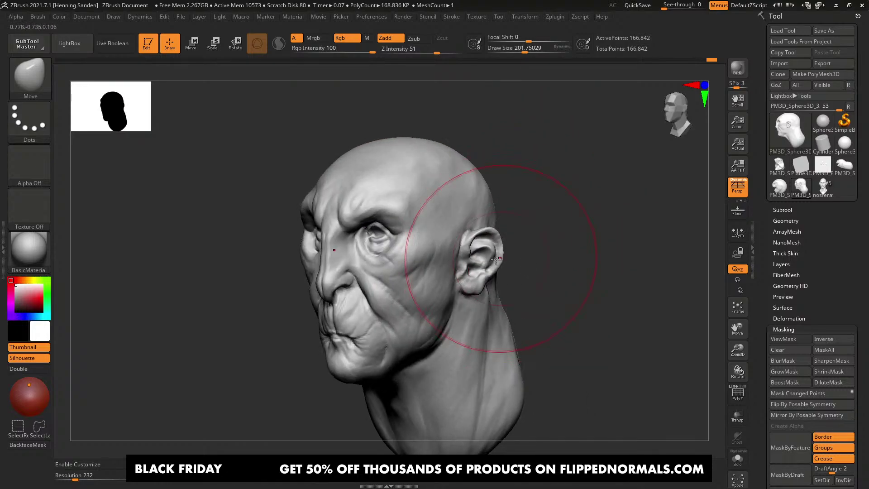
drag(500, 257, 495, 251)
Step: Pull the upper part of the ears closer to the head with the Move brush at a draw size of about 90
right_drag(495, 251, 465, 248)
key([)
key([)
key([)
key([)
key([)
drag(498, 244, 493, 246)
shift+right_drag(469, 258, 492, 233)
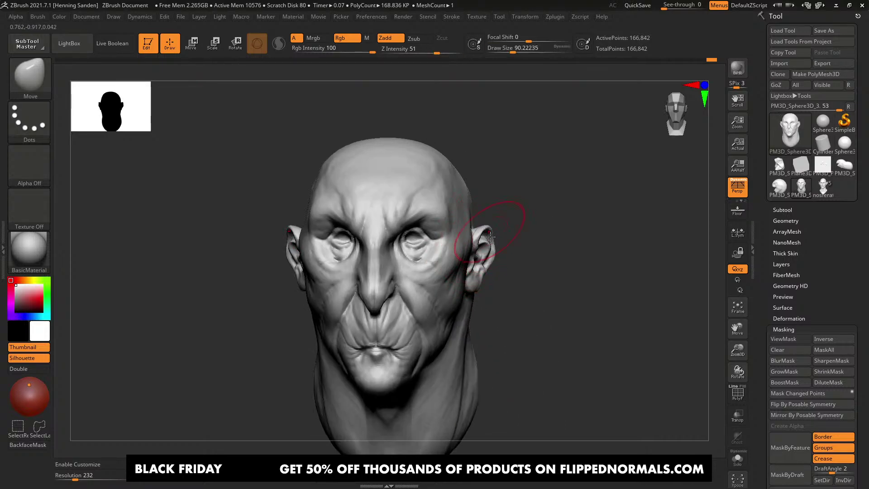
drag(494, 232, 489, 236)
Step: Refine the outer rim of the ears with the Move brush at a draw size of about 65
ctrl+right_drag(489, 236, 486, 251)
key([)
key([)
key([)
drag(485, 249, 481, 251)
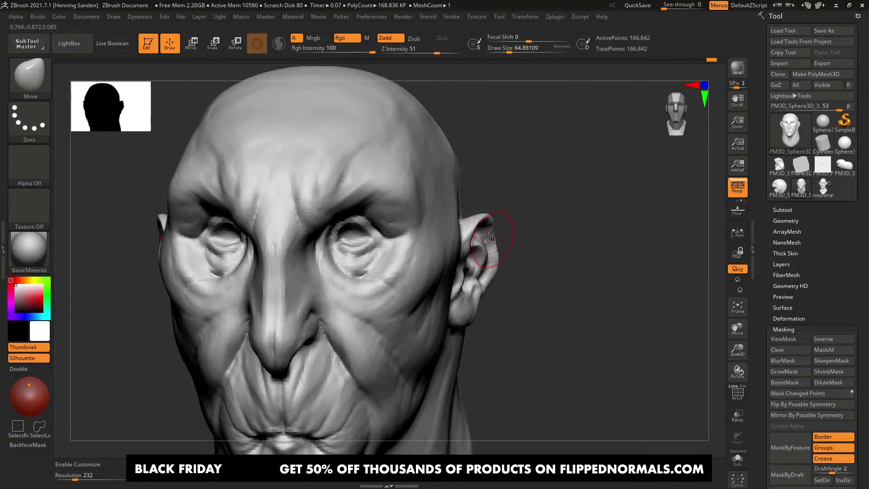
mouse_move(501, 229)
right_down()
mouse_move(480, 233)
mouse_move(478, 249)
right_up()
drag(480, 256, 459, 254)
Step: Reshape the nape and lower back of the head in profile with the Move brush at a draw size of about 187
ctrl+right_drag(461, 260, 466, 244)
right_drag(481, 247, 467, 248)
key(])
key(])
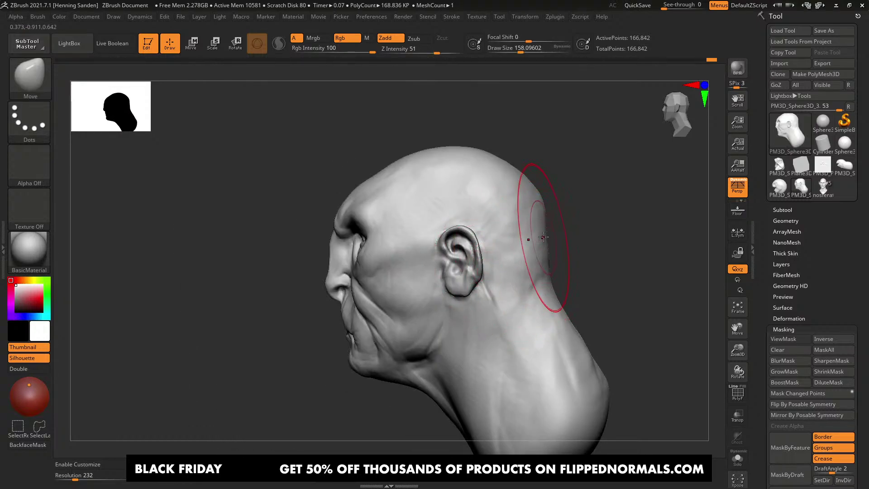
alt+right_drag(530, 240, 510, 232)
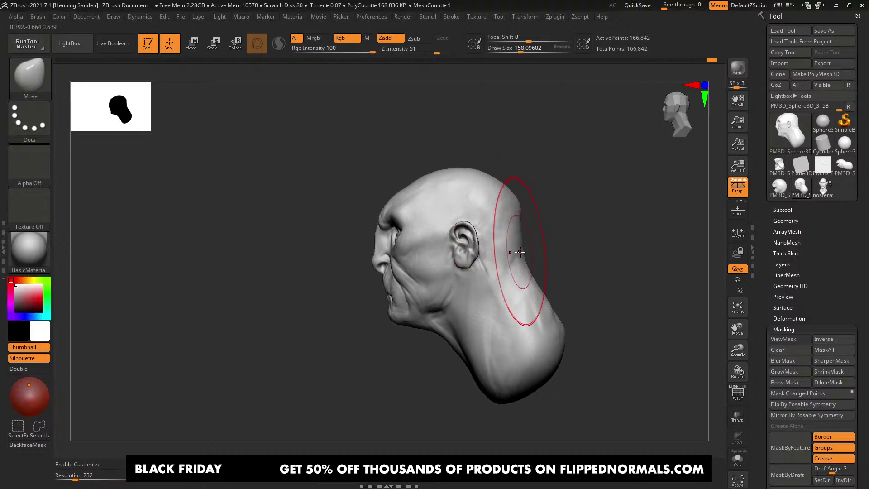
key(s)
drag(517, 253, 519, 253)
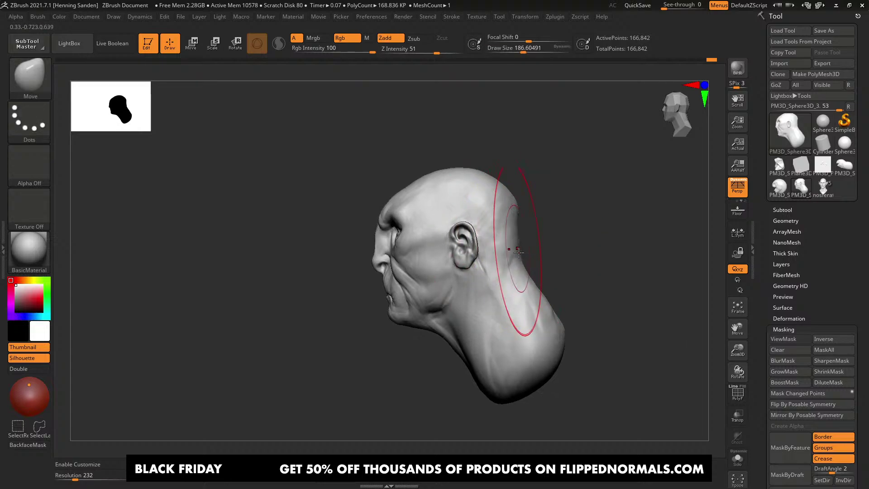
Step: Sculpt the tendons running down the front of the neck below the chin with the Standard brush at a draw size of about 77
mouse_move(517, 240)
right_down()
mouse_move(553, 296)
mouse_move(502, 326)
mouse_move(483, 322)
mouse_move(467, 290)
mouse_move(468, 301)
right_up()
key(b)
key(s)
key(t)
key(s)
drag(468, 300, 455, 300)
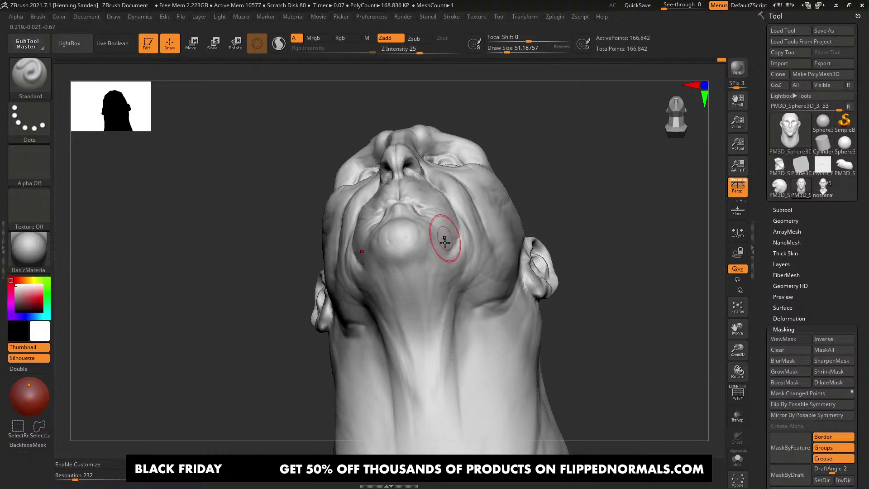
mouse_move(444, 242)
right_down()
mouse_move(449, 277)
mouse_move(449, 256)
mouse_move(438, 272)
mouse_move(442, 261)
mouse_move(415, 227)
mouse_move(425, 283)
mouse_move(465, 237)
mouse_move(449, 239)
mouse_move(475, 258)
right_up()
key(bracketleft)
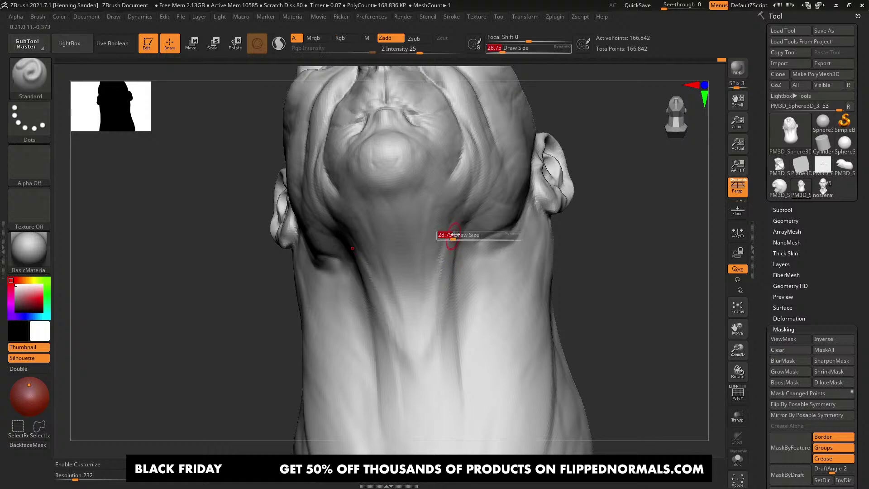
key(ctrl)
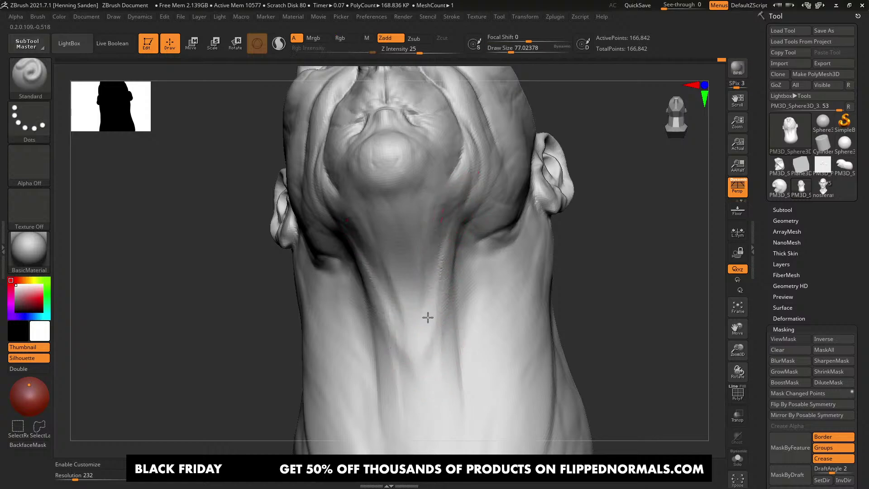
drag(422, 387, 444, 432)
right_drag(444, 433, 390, 414)
key(bracketleft)
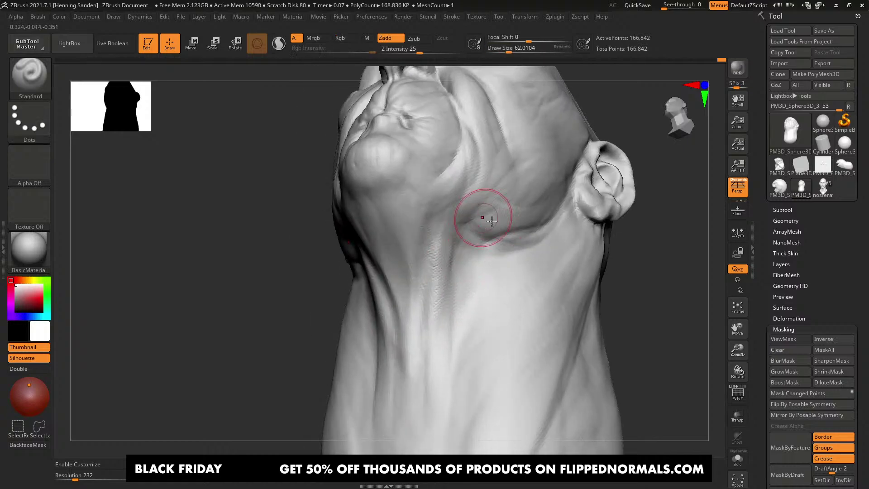
Step: Build up muscle and skin forms on the side of the neck below the jaw with ClayBuildup at a draw size of about 77
key(b)
key(c)
key(b)
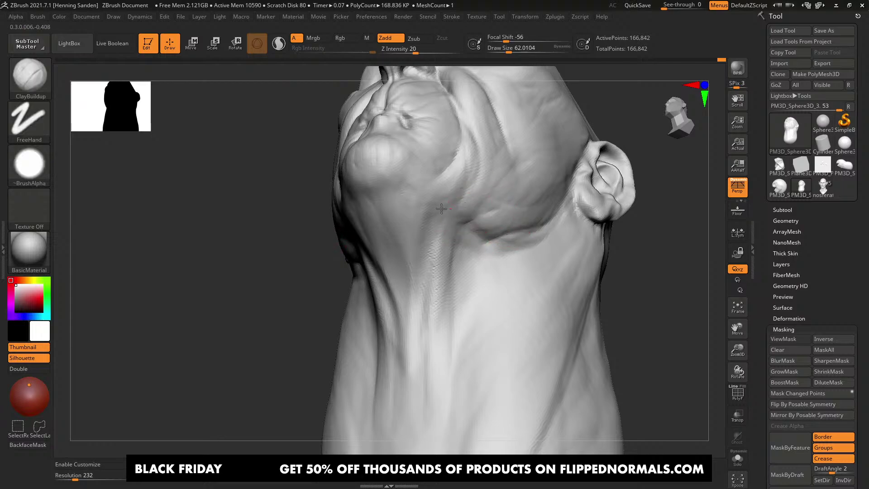
mouse_move(441, 208)
right_down()
mouse_move(426, 251)
mouse_move(459, 250)
mouse_move(460, 360)
right_up()
mouse_move(457, 294)
alt+right_down()
mouse_move(493, 211)
mouse_move(528, 175)
alt+right_up()
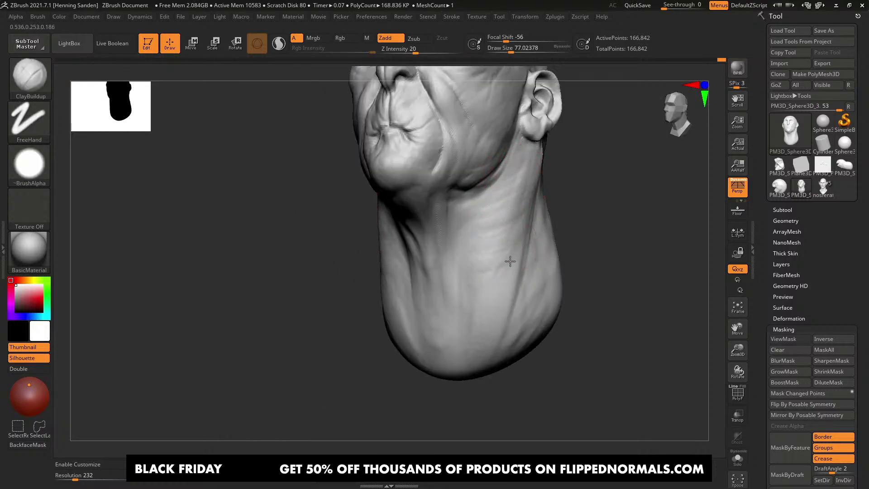
Step: Carve the rounded underside of the neck into a flatter base with ClayBuildup at a draw size of about 132
right_drag(485, 314, 498, 333)
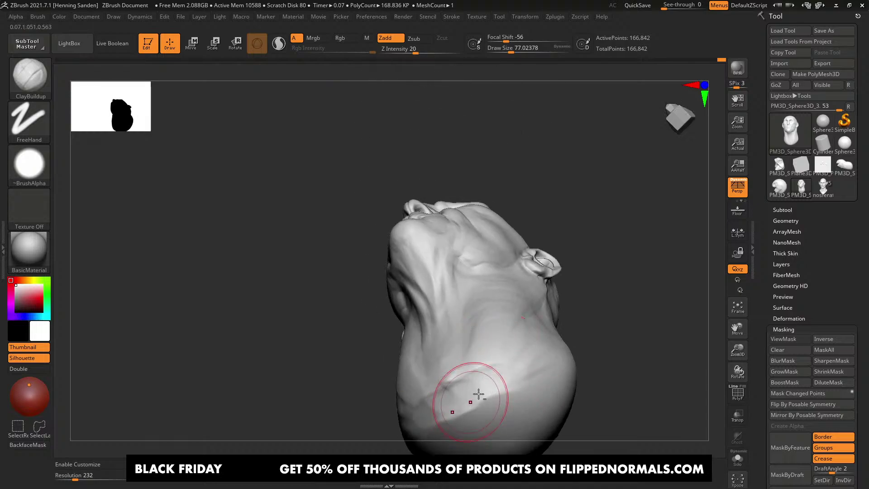
alt+right_drag(479, 394, 488, 336)
key(s)
mouse_move(550, 332)
mouse_down()
mouse_move(557, 331)
mouse_move(479, 311)
mouse_move(474, 345)
mouse_up()
right_drag(527, 340, 572, 326)
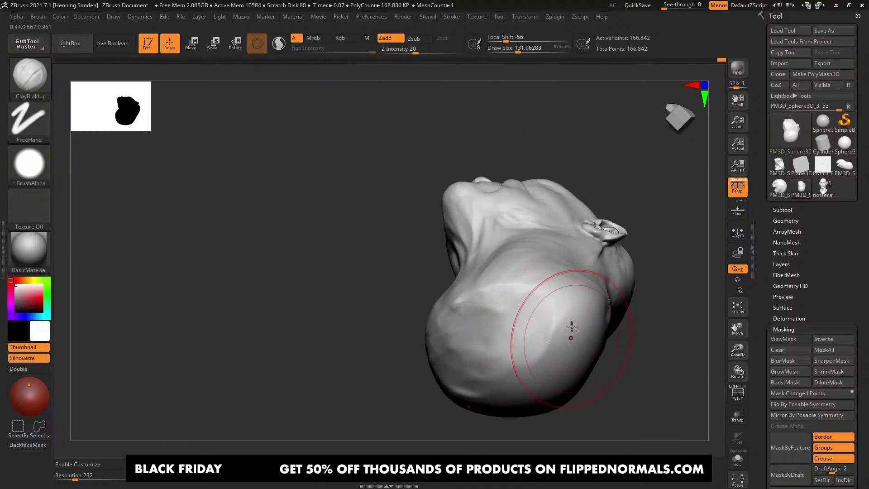
mouse_move(571, 326)
alt+mouse_down()
mouse_move(549, 369)
mouse_move(488, 326)
alt+mouse_up()
mouse_move(543, 330)
mouse_down()
mouse_move(506, 301)
mouse_move(531, 347)
mouse_up()
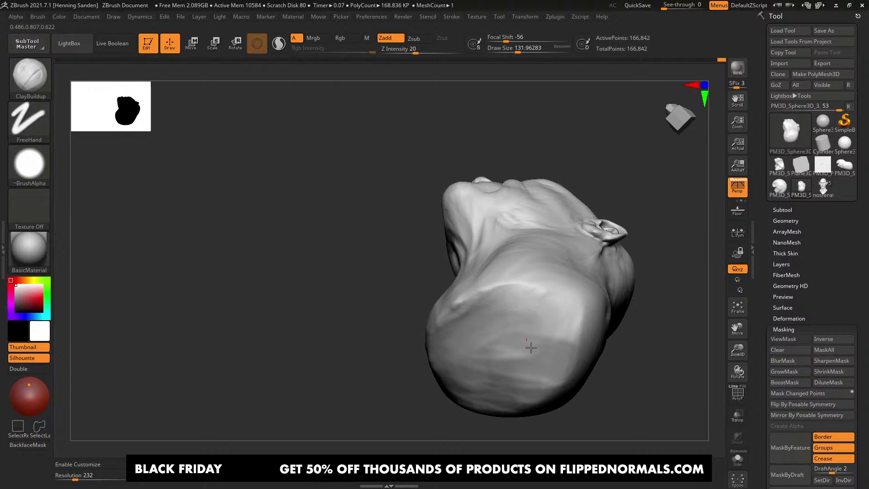
right_drag(530, 348, 549, 272)
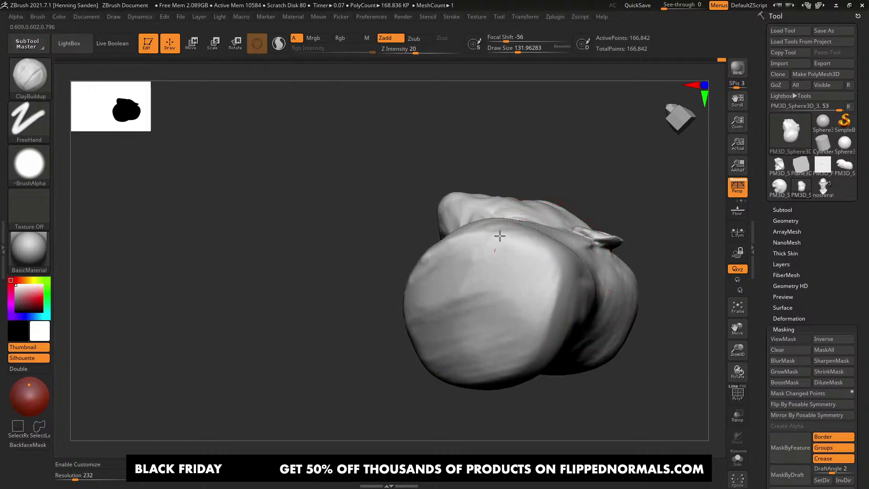
drag(499, 235, 475, 307)
Step: Define the front and side edges of the flattened neck base with ClayBuildup at a draw size of about 77
mouse_move(475, 308)
right_down()
mouse_move(493, 347)
mouse_move(523, 264)
right_up()
key(s)
drag(524, 263, 516, 264)
mouse_move(574, 285)
right_down()
mouse_move(550, 266)
mouse_move(538, 280)
mouse_move(560, 292)
right_up()
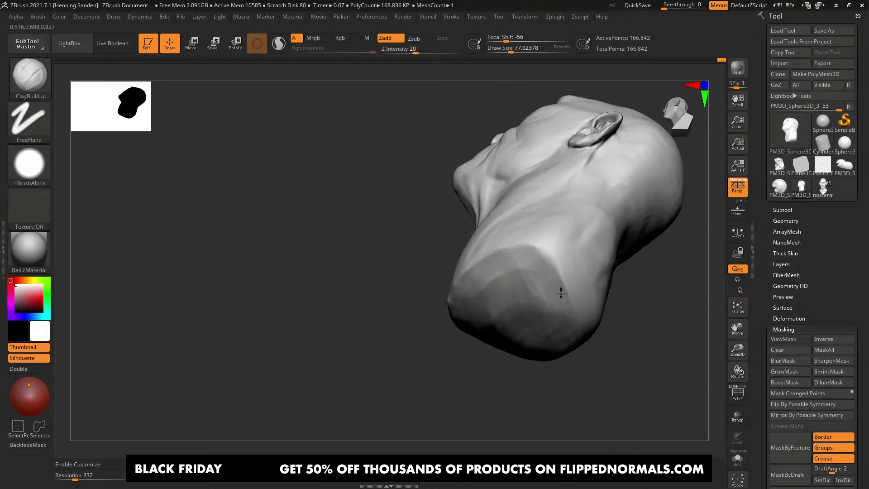
right_drag(493, 288, 500, 268)
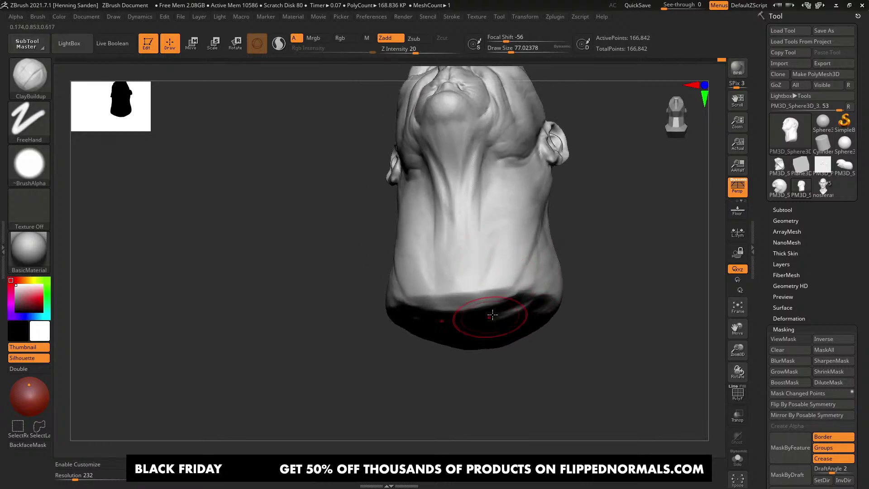
right_drag(475, 320, 477, 292)
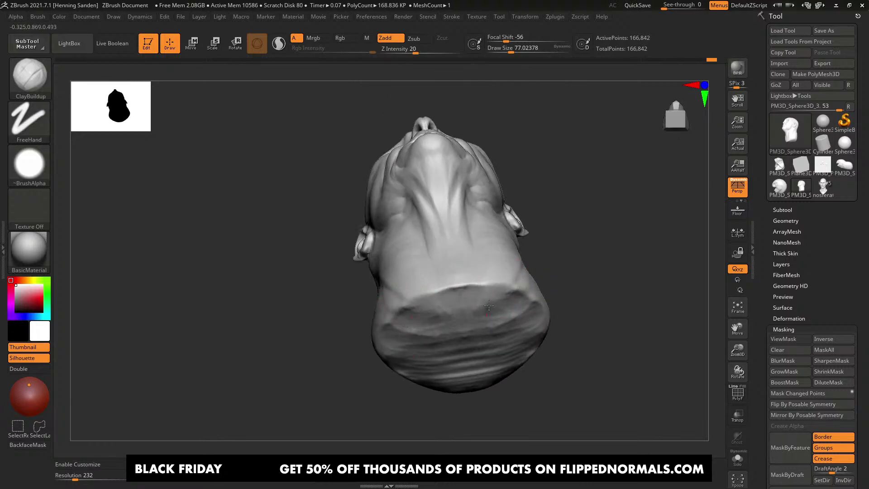
Step: Build up the side of the neck from below the ear towards the front with ClayBuildup at a draw size of about 104
mouse_move(417, 320)
right_down()
mouse_move(411, 305)
mouse_move(466, 296)
mouse_move(475, 388)
mouse_move(485, 281)
mouse_move(498, 258)
mouse_move(501, 286)
right_up()
mouse_move(508, 251)
right_down()
mouse_move(524, 229)
mouse_move(511, 249)
right_up()
key(s)
drag(511, 250, 514, 249)
drag(524, 209, 496, 262)
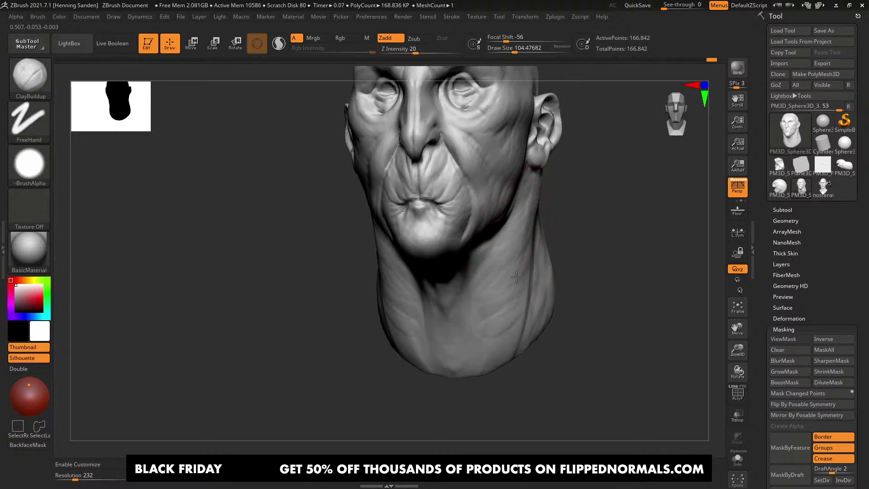
Step: Build up the side of the neck from the earlobe downward with ClayBuildup at a draw size of 112
mouse_move(515, 276)
right_down()
mouse_move(489, 240)
mouse_move(492, 301)
mouse_move(552, 216)
mouse_move(552, 239)
mouse_move(549, 229)
right_up()
key([)
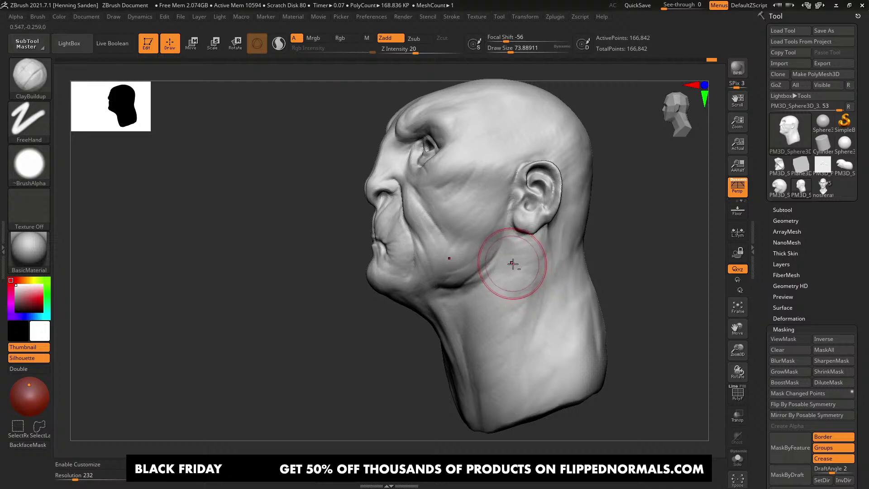
mouse_move(520, 256)
right_down()
mouse_move(545, 263)
mouse_move(561, 204)
mouse_move(536, 262)
right_up()
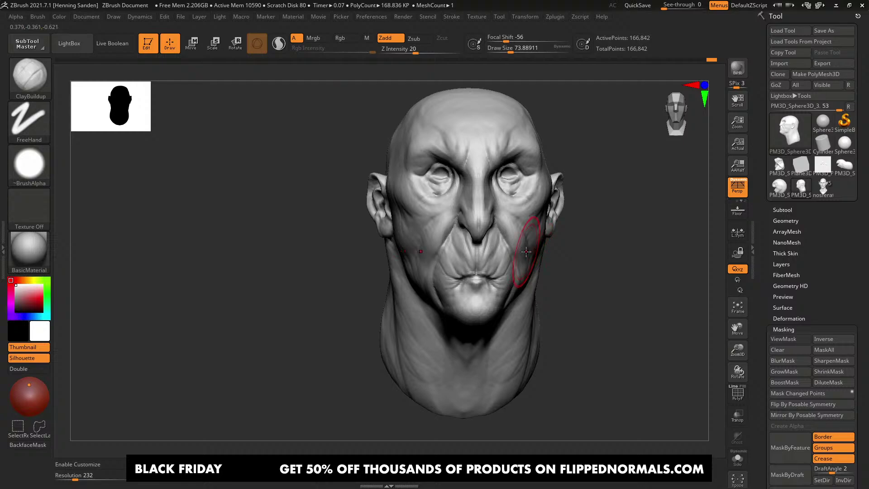
right_drag(508, 250, 568, 171)
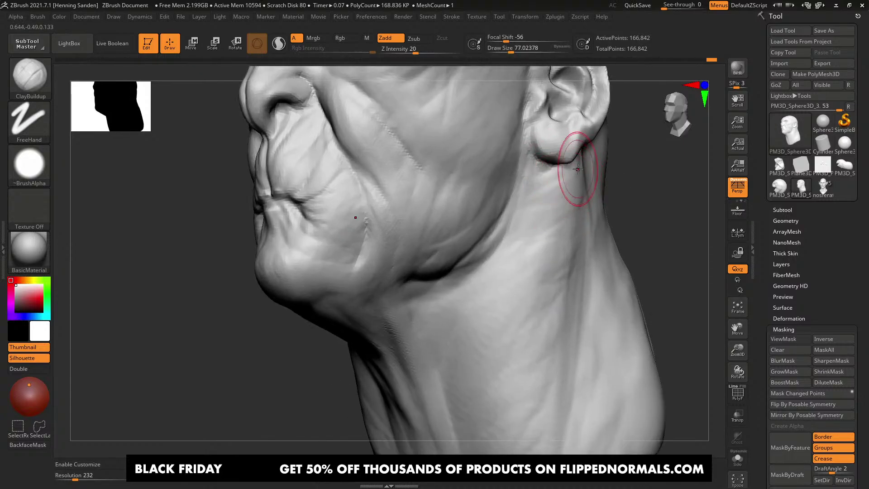
text(112)
key(Return)
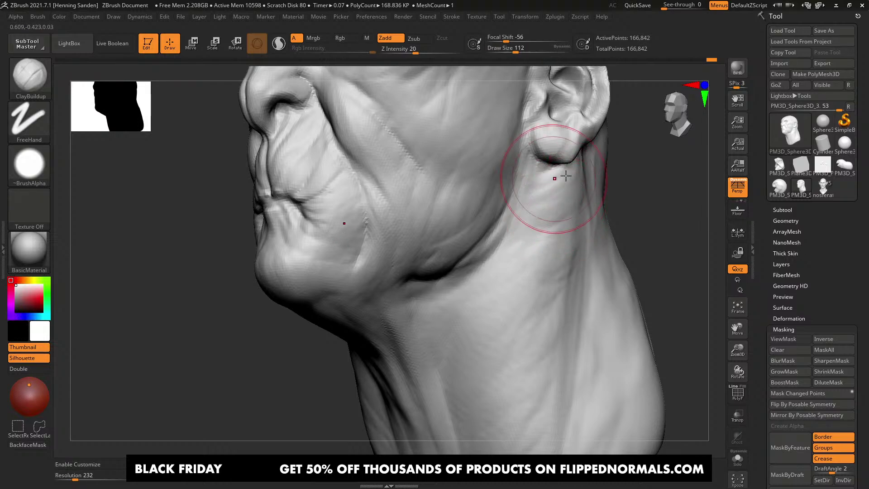
drag(557, 170, 563, 201)
drag(555, 239, 543, 283)
ctrl+right_drag(543, 283, 553, 242)
drag(555, 244, 554, 269)
mouse_move(550, 319)
right_down()
mouse_move(527, 271)
mouse_move(477, 250)
right_up()
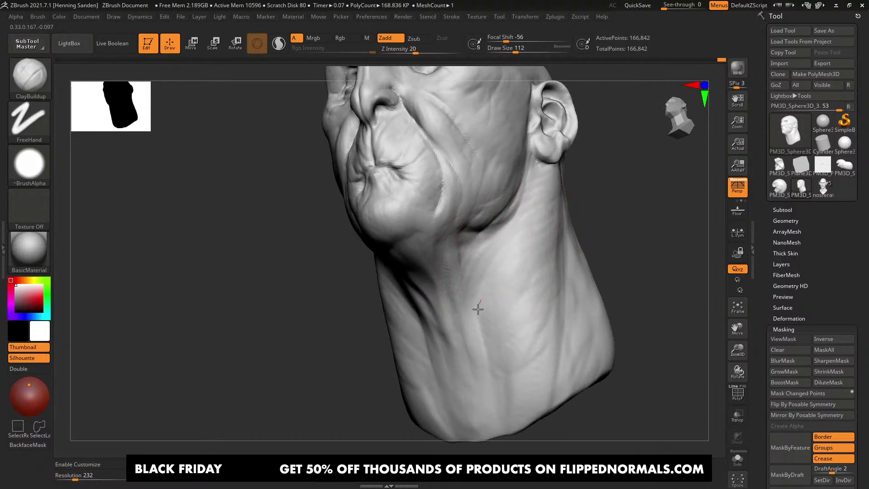
Step: Refine the front side of the neck below the jaw with ClayBuildup at a draw size of 112
drag(478, 309, 497, 307)
right_drag(498, 307, 513, 270)
key(s)
drag(513, 269, 507, 268)
mouse_move(496, 331)
ctrl+right_down()
mouse_move(508, 272)
mouse_move(513, 277)
ctrl+right_up()
Step: Adjust the neck's outline below the ear and near its base with the Move brush at a draw size of about 136
key(b)
key(m)
key(v)
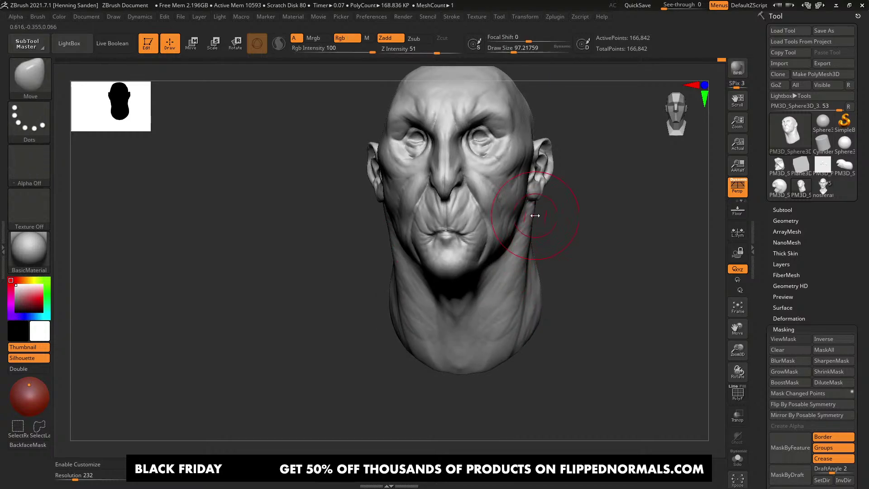
key(s)
drag(529, 245, 531, 245)
key(ctrl+z)
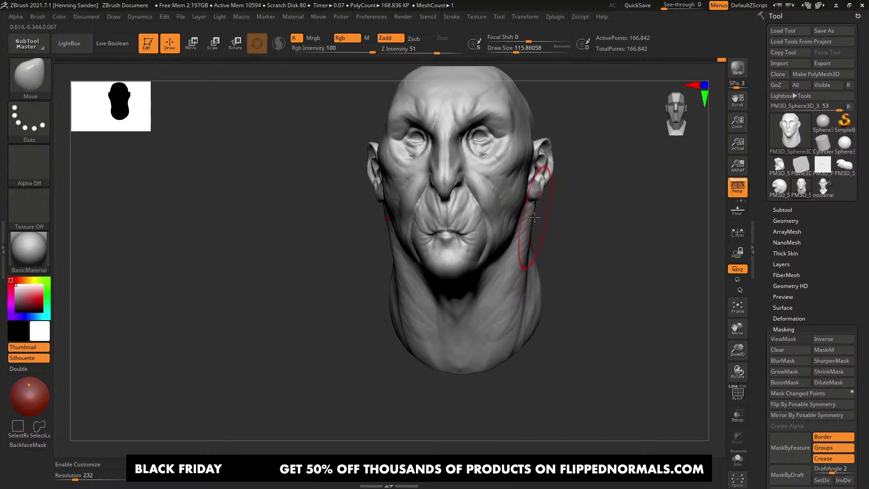
key(s)
drag(530, 212, 533, 211)
right_drag(522, 277, 521, 292)
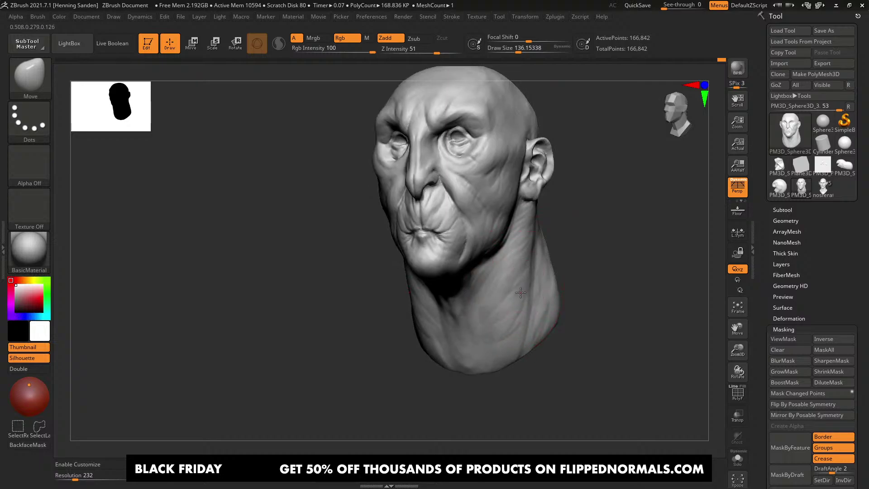
drag(516, 339, 519, 317)
mouse_move(575, 281)
right_down()
mouse_move(522, 283)
mouse_move(519, 268)
right_up()
Step: Shape the rear side of the neck behind the ear with ClayBuildup at a draw size of about 128
key(b)
key(c)
key(b)
key(s)
drag(558, 235, 548, 235)
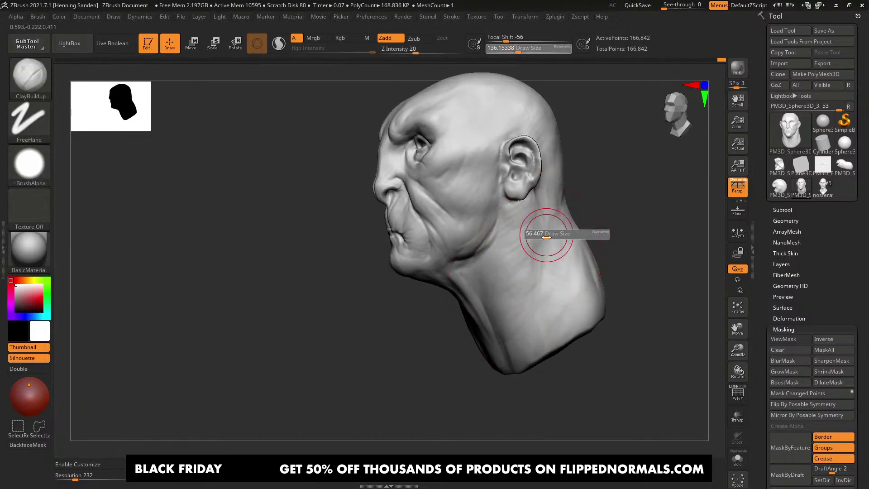
right_drag(611, 229, 581, 223)
key(s)
drag(581, 221, 587, 220)
right_drag(591, 260, 578, 278)
Step: Define the nape where the neck meets the skull with ClayBuildup at draw sizes of about 140 and 101
key(s)
drag(600, 203, 605, 203)
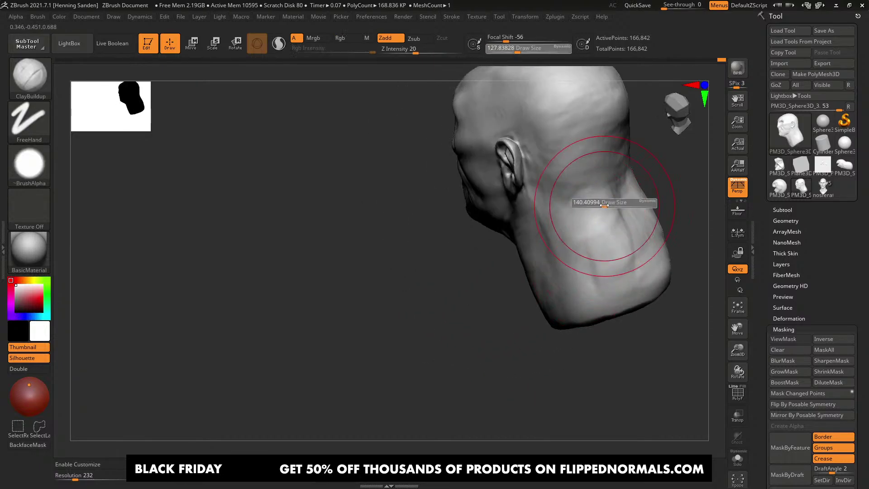
right_drag(593, 196, 620, 272)
right_drag(636, 204, 574, 217)
alt+right_drag(604, 163, 605, 196)
key(s)
drag(626, 203, 621, 203)
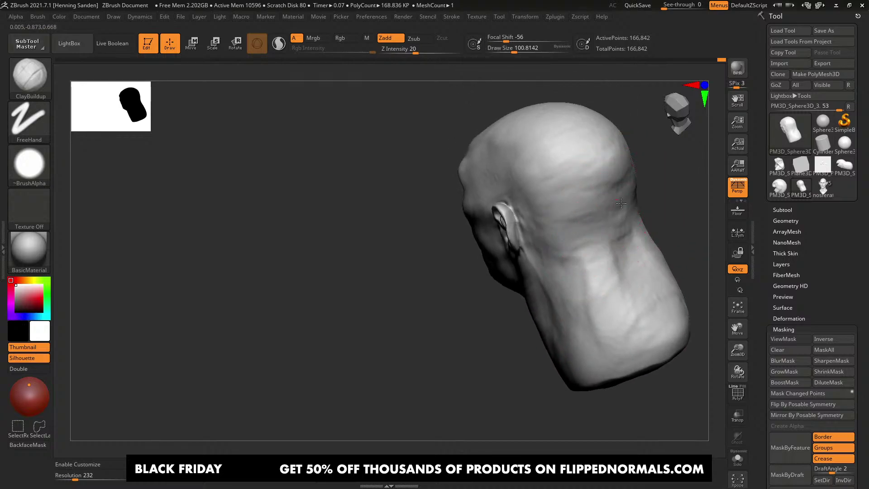
mouse_move(586, 228)
right_down()
mouse_move(582, 213)
mouse_move(560, 201)
right_up()
Step: Round out the back and side of the skull above the ear with ClayBuildup at draw sizes from about 101 to 149
key(bracketright)
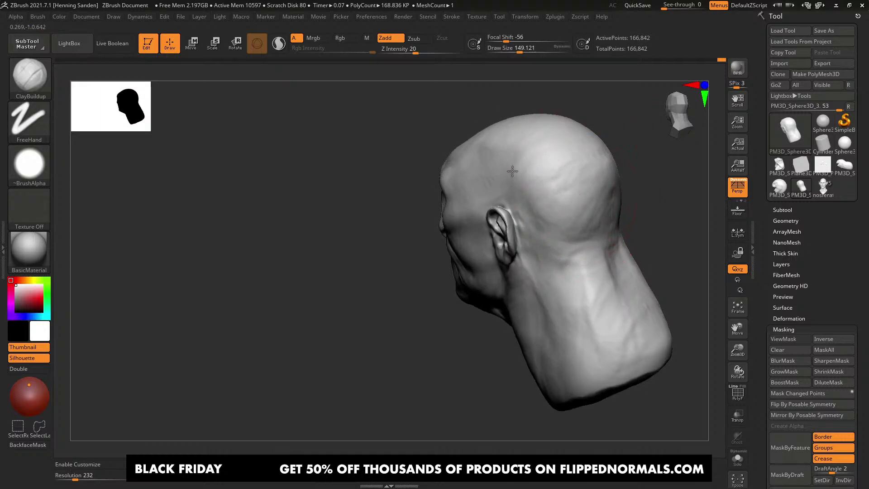
right_drag(513, 171, 550, 177)
drag(550, 177, 514, 173)
right_drag(546, 182, 513, 178)
key(bracketleft)
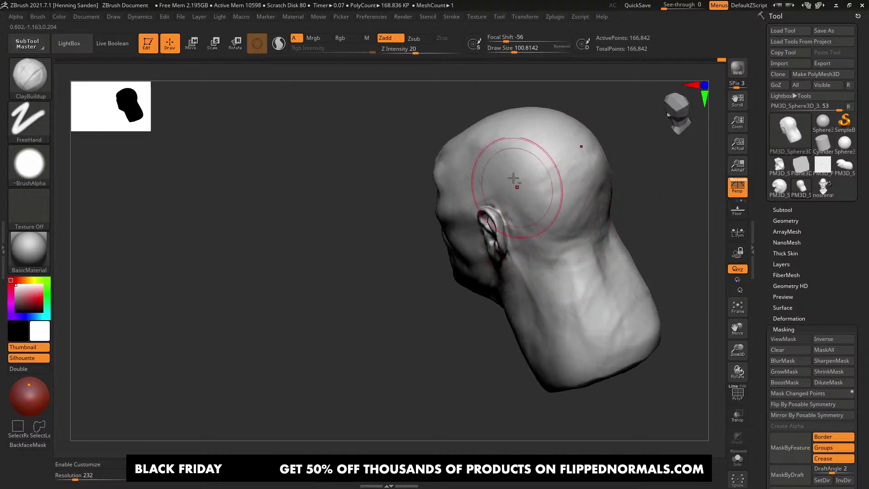
mouse_move(548, 219)
right_down()
mouse_move(533, 171)
mouse_move(556, 209)
right_up()
key(bracketright)
mouse_move(502, 167)
right_down()
mouse_move(503, 151)
mouse_move(517, 200)
right_up()
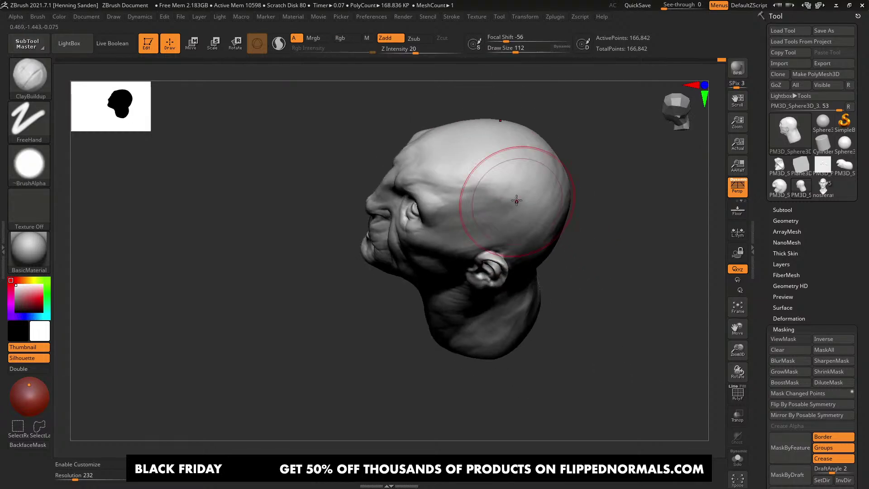
Step: Refine the area around the outer brow and temple with ClayBuildup at a draw size of about 56
mouse_move(447, 201)
right_down()
mouse_move(460, 204)
mouse_move(455, 215)
mouse_move(448, 226)
mouse_move(434, 221)
right_up()
key(bracketleft)
key(bracketleft)
key(bracketleft)
key(bracketleft)
key(bracketleft)
key(bracketleft)
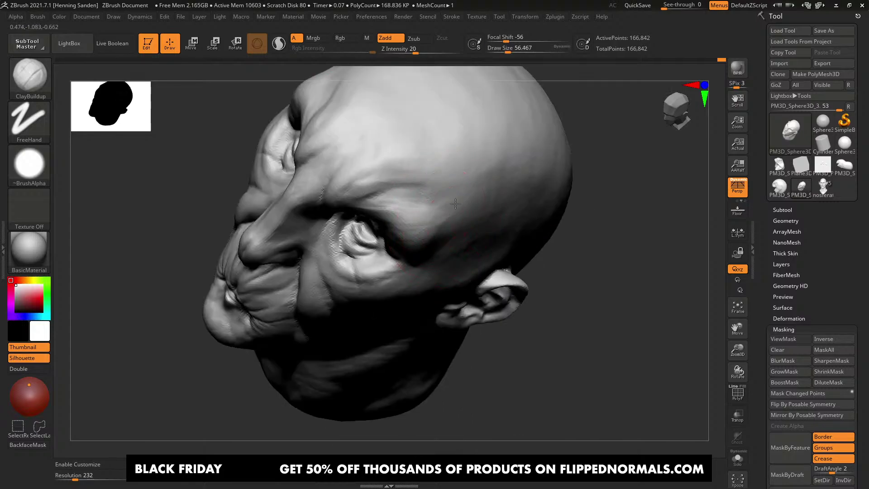
key(bracketright)
key(bracketright)
key(bracketright)
key(bracketright)
mouse_move(482, 162)
mouse_down()
mouse_move(468, 181)
mouse_move(440, 193)
mouse_up()
key(ctrl+z)
Step: Shape the temple plane behind the outer brow with ClayBuildup at a draw size of about 108
right_drag(405, 225, 462, 199)
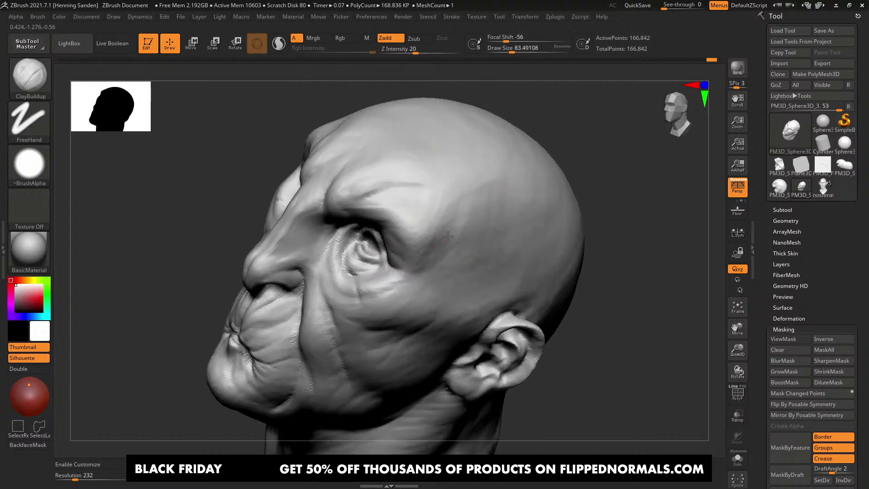
key(bracketright)
key(bracketright)
key(bracketright)
right_drag(459, 234, 516, 189)
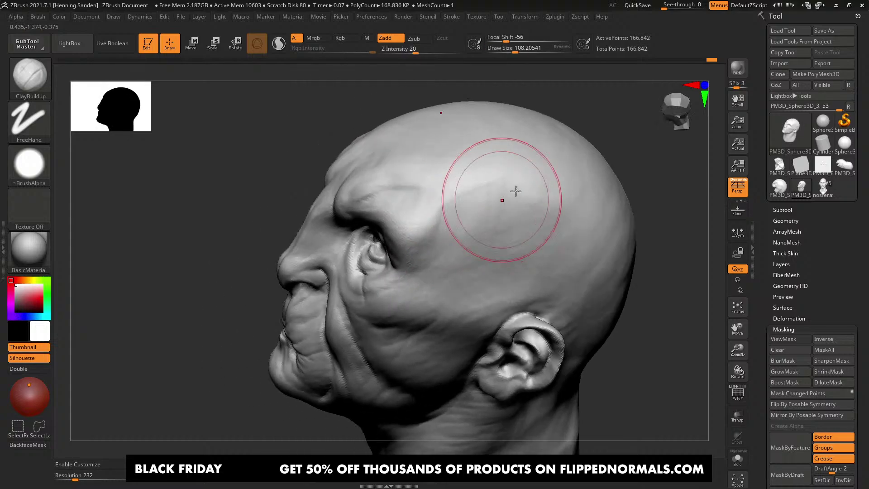
drag(431, 232, 421, 252)
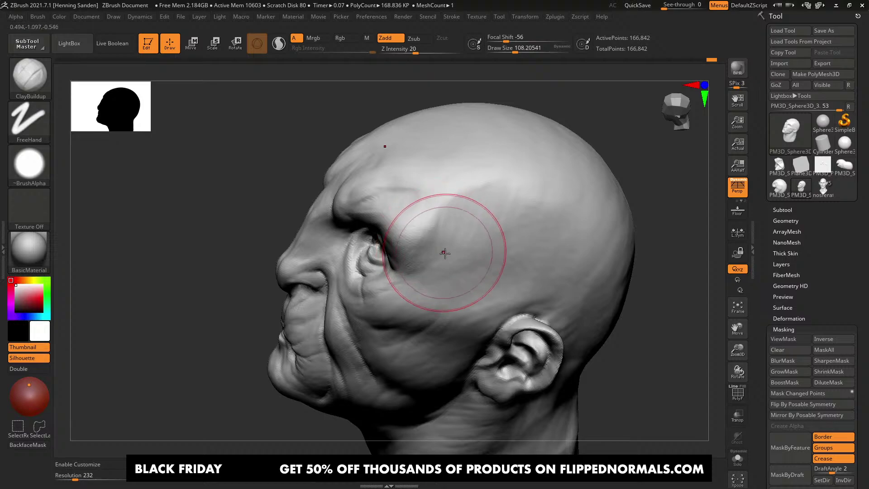
right_drag(444, 252, 448, 223)
drag(435, 225, 430, 254)
drag(456, 203, 484, 194)
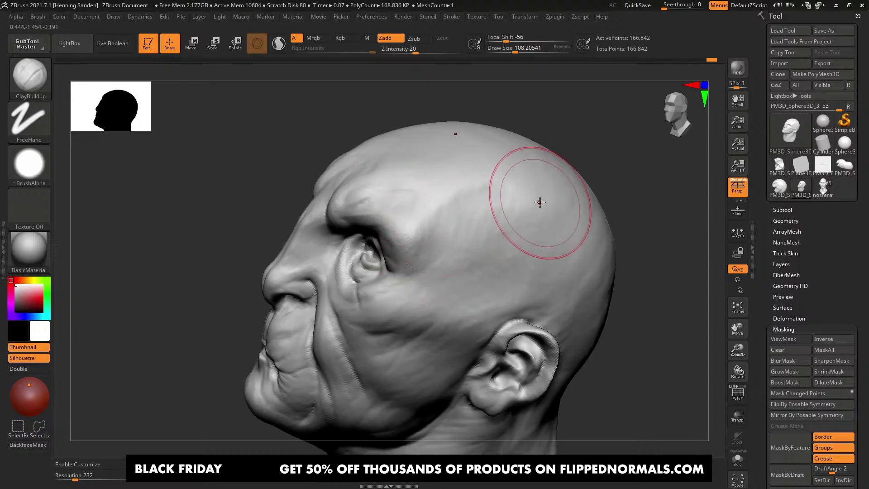
Step: Flatten the side of the skull between the brow and the ear with ClayBuildup at a draw size of about 124
right_drag(539, 202, 522, 215)
key(bracketright)
mouse_move(446, 229)
mouse_down()
mouse_move(503, 195)
mouse_move(529, 206)
mouse_up()
drag(571, 252, 538, 246)
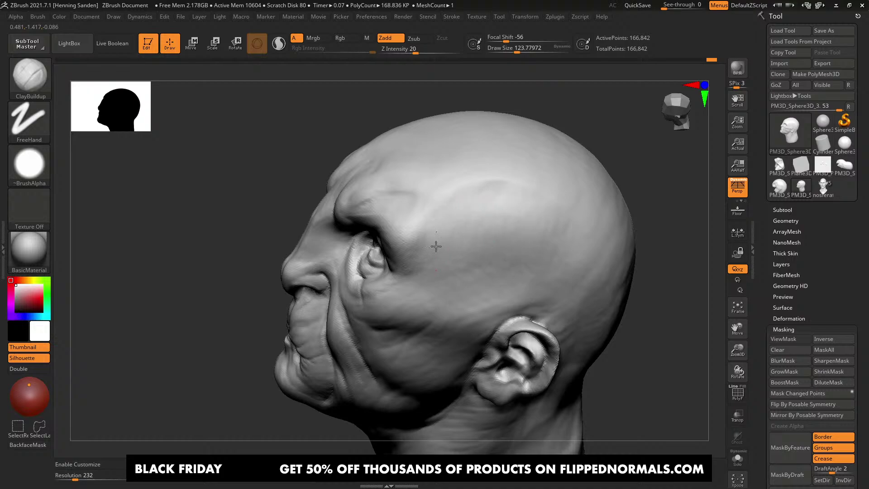
drag(436, 246, 436, 271)
right_drag(471, 267, 507, 223)
Step: Define the curved temporal line arching from the brow over the side of the skull with ClayBuildup at draw sizes of about 65 to 87
key(s)
drag(513, 220, 456, 228)
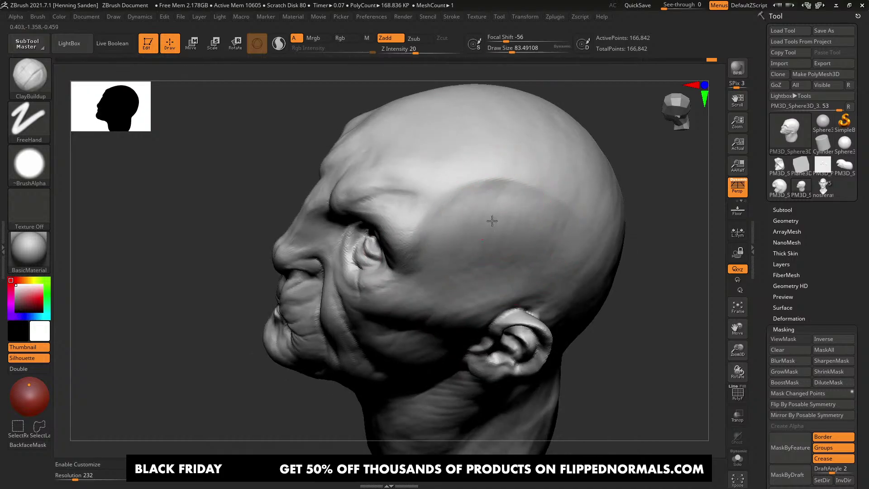
right_drag(558, 242, 515, 199)
key(bracketleft)
key(bracketleft)
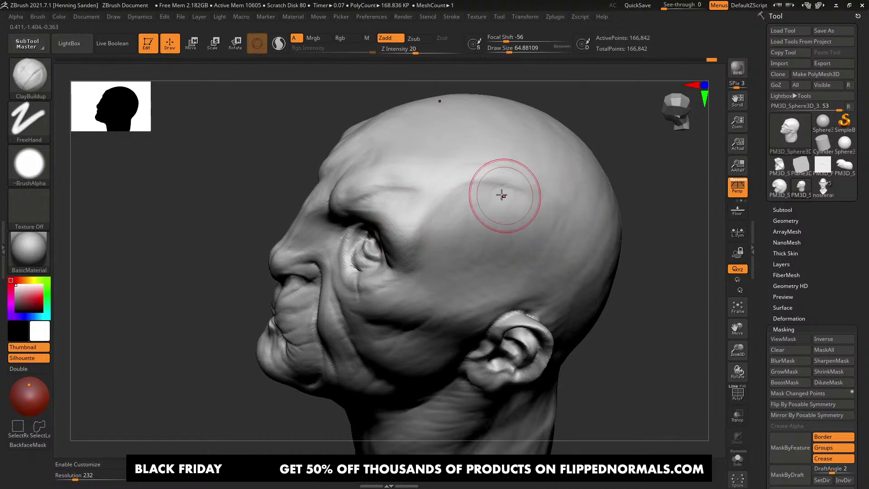
right_drag(501, 195, 543, 178)
key(bracketright)
key(bracketright)
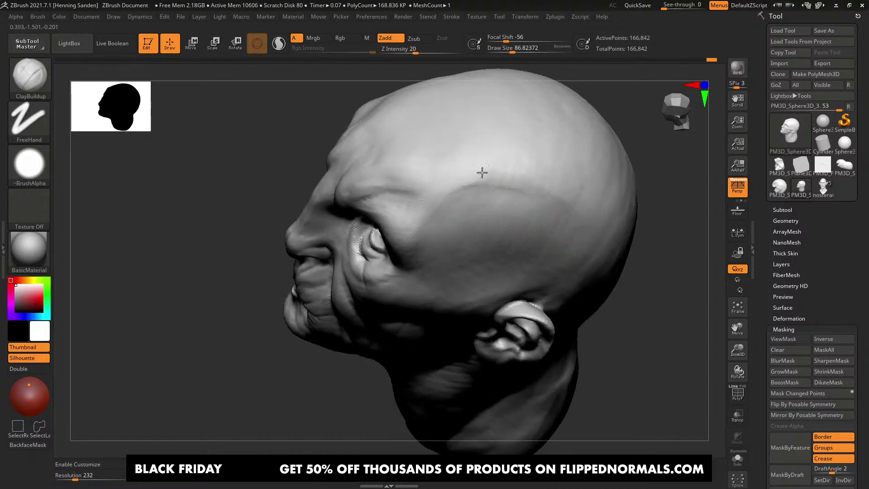
right_drag(474, 219, 449, 231)
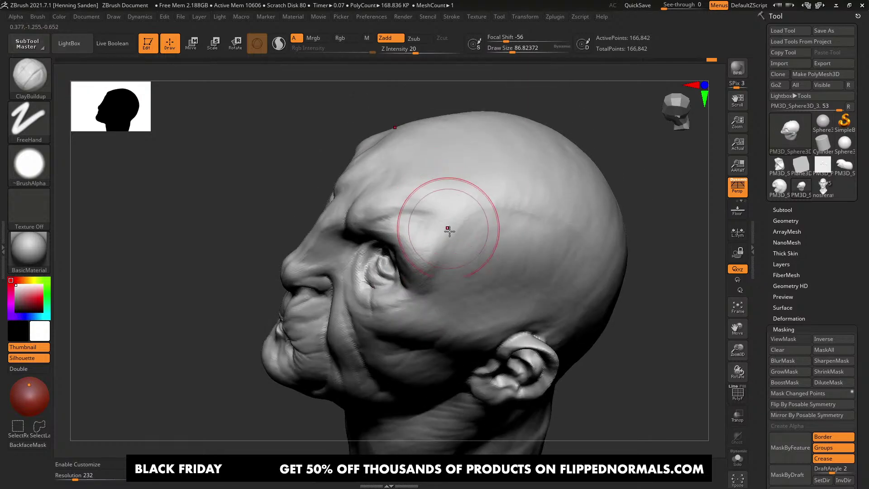
Step: Blend the temporal area into the side of the skull and forehead with ClayBuildup at a draw size of about 120
mouse_move(569, 238)
right_down()
mouse_move(552, 189)
mouse_move(534, 249)
mouse_move(549, 205)
mouse_move(535, 179)
mouse_move(498, 222)
mouse_move(531, 238)
right_up()
key(bracketright)
key(bracketright)
key(bracketright)
drag(538, 233, 522, 256)
right_drag(522, 256, 499, 259)
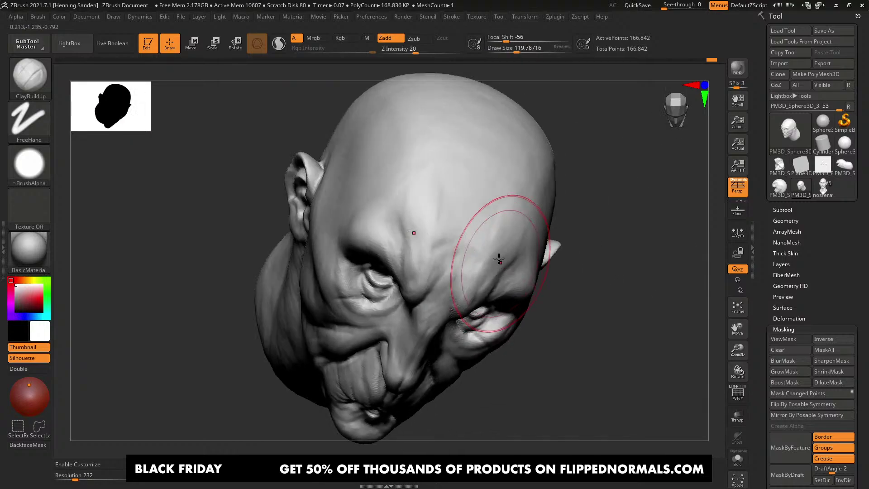
Step: Even out the forehead and top of the skull with ClayBuildup at draw sizes of about 94 to 120
right_drag(465, 224, 496, 254)
key(bracketleft)
key(bracketleft)
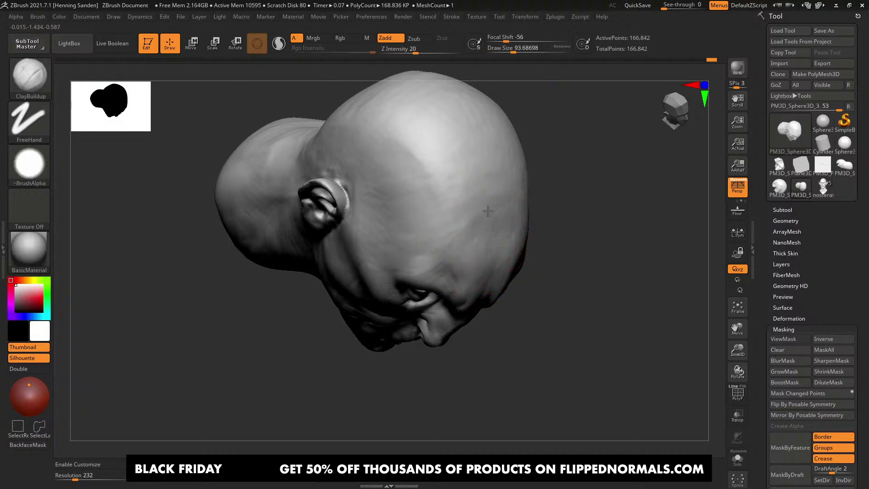
right_drag(464, 208, 442, 219)
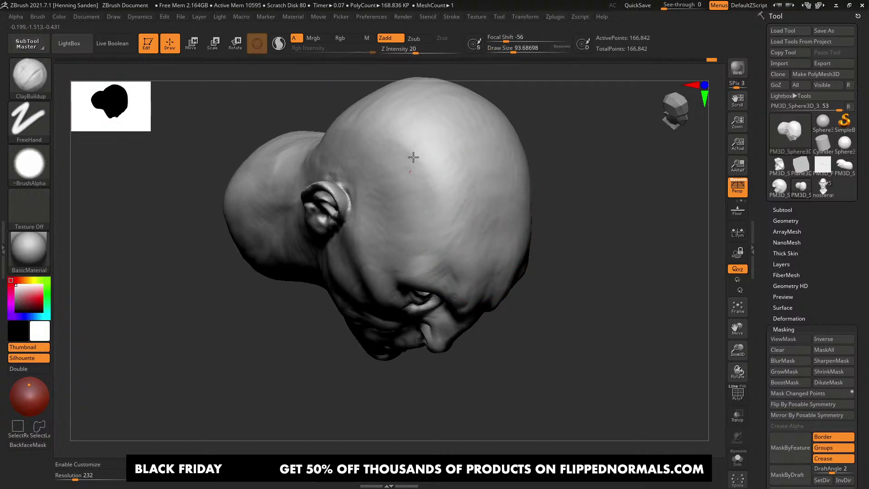
right_drag(413, 157, 449, 223)
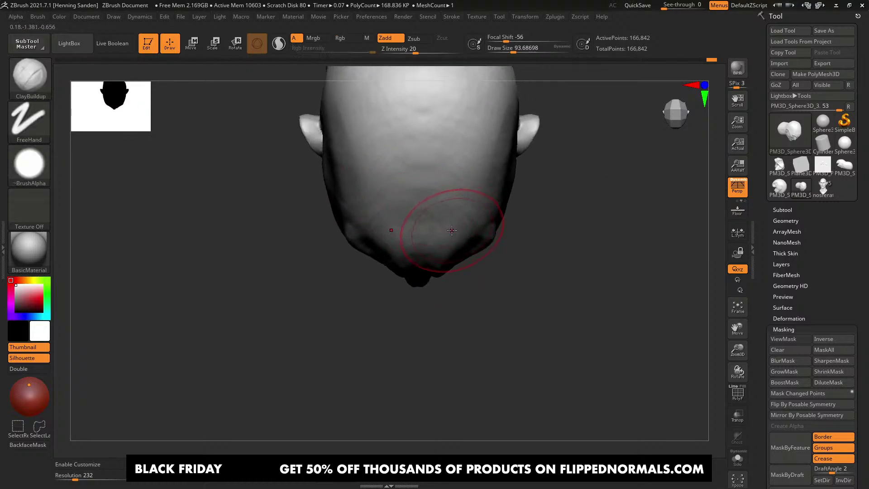
mouse_move(451, 241)
right_down()
mouse_move(450, 189)
mouse_move(452, 244)
mouse_move(476, 183)
right_up()
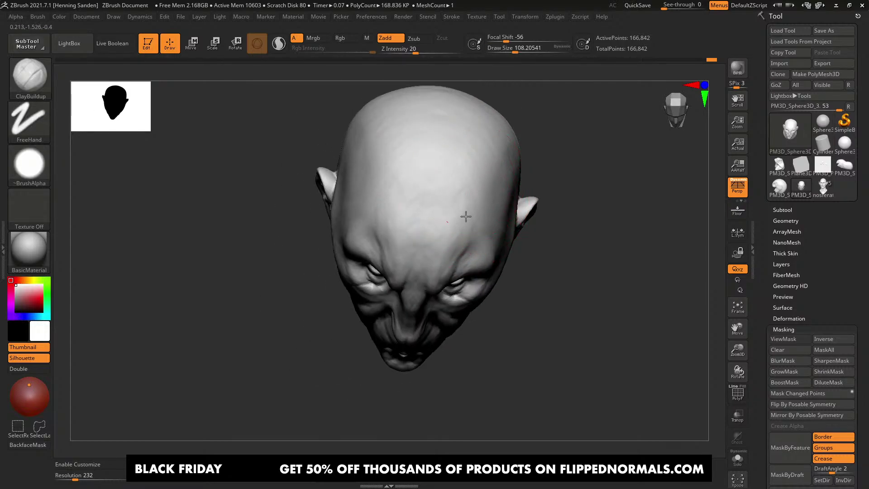
mouse_move(466, 217)
right_down()
mouse_move(482, 186)
mouse_move(472, 212)
mouse_move(470, 204)
mouse_move(457, 214)
mouse_move(458, 190)
mouse_move(465, 237)
right_up()
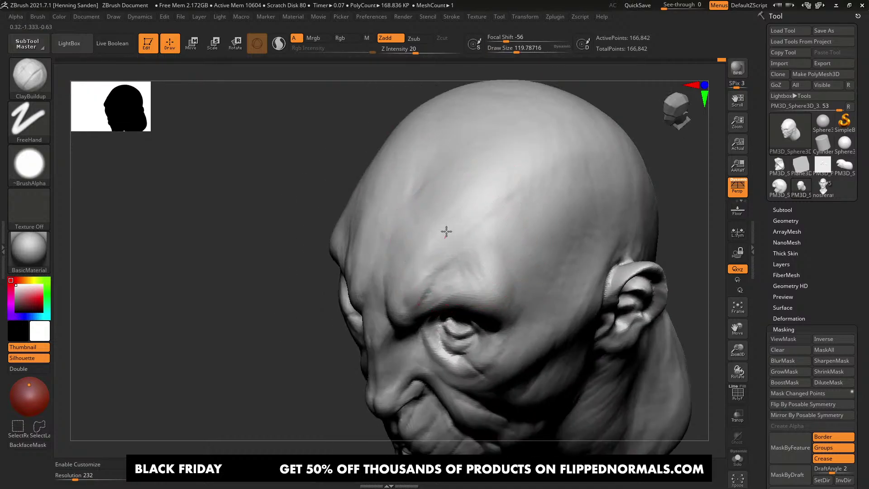
Step: Build up the lower forehead just above the brow ridge with ClayBuildup at a draw size of about 104
right_drag(398, 275, 418, 288)
right_drag(391, 259, 428, 302)
key(s)
drag(419, 296, 417, 296)
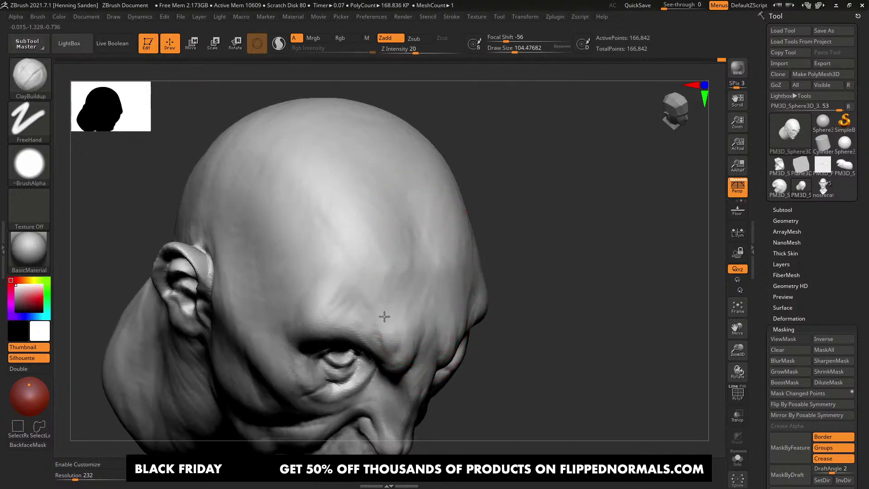
right_drag(359, 304, 355, 278)
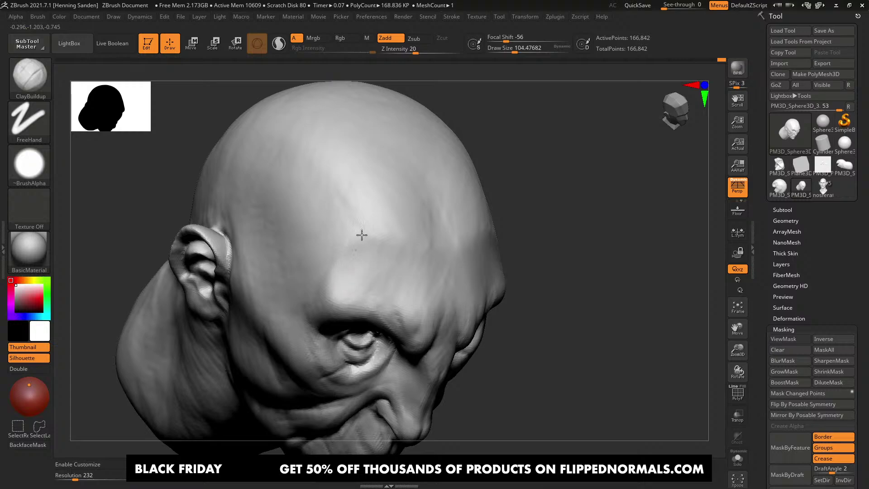
alt+right_drag(329, 240, 326, 195)
mouse_move(389, 211)
right_down()
mouse_move(395, 246)
mouse_move(383, 235)
mouse_move(406, 190)
right_up()
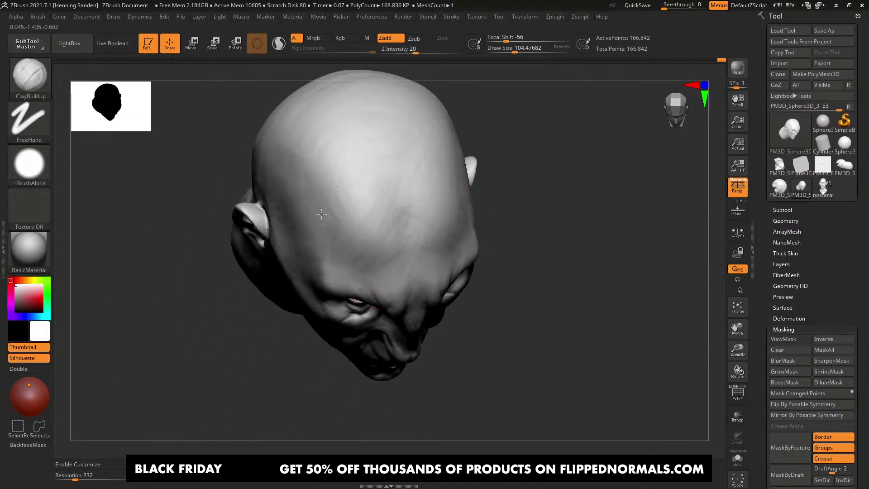
Step: Sharpen the transition from forehead to temple above the outer brow with ClayBuildup at a draw size of about 94
mouse_move(321, 213)
right_down()
mouse_move(393, 239)
mouse_move(351, 198)
mouse_move(438, 252)
mouse_move(434, 219)
mouse_move(468, 236)
mouse_move(435, 228)
right_up()
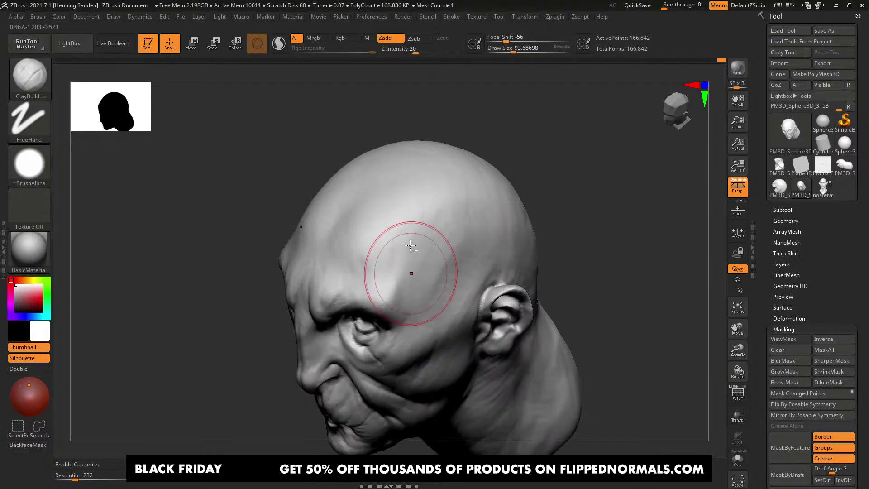
right_drag(378, 264, 406, 204)
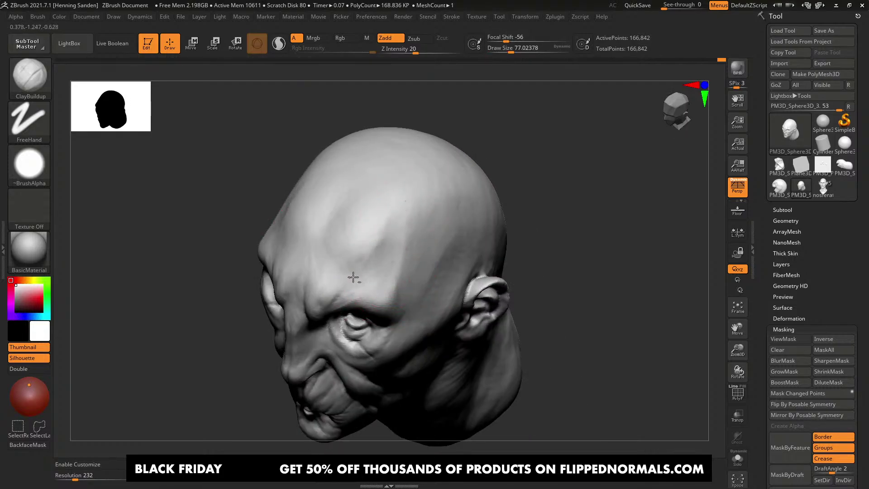
Step: Shape the side of the forehead above the outer eye with ClayBuildup, reducing the draw size to about 62
mouse_move(353, 277)
right_down()
mouse_move(406, 227)
mouse_move(430, 217)
mouse_move(465, 235)
right_up()
key(s)
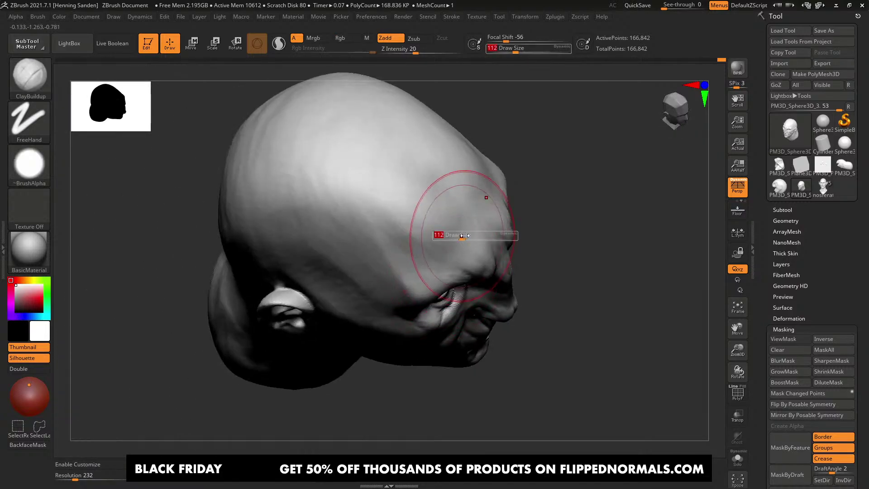
click(465, 235)
key(s)
drag(418, 244, 409, 245)
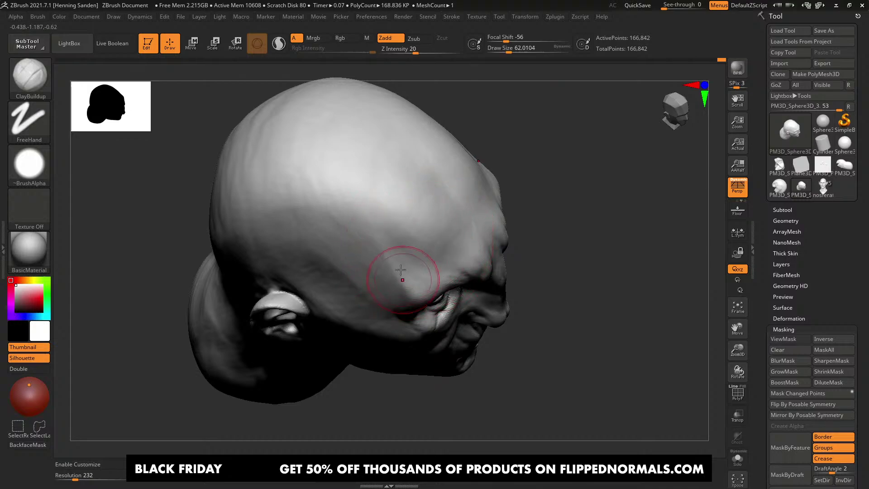
Step: Fill out the temple between the outer brow and the ear with ClayBuildup at draw sizes of about 74 to 87
right_drag(380, 247, 388, 281)
key(s)
drag(386, 281, 388, 281)
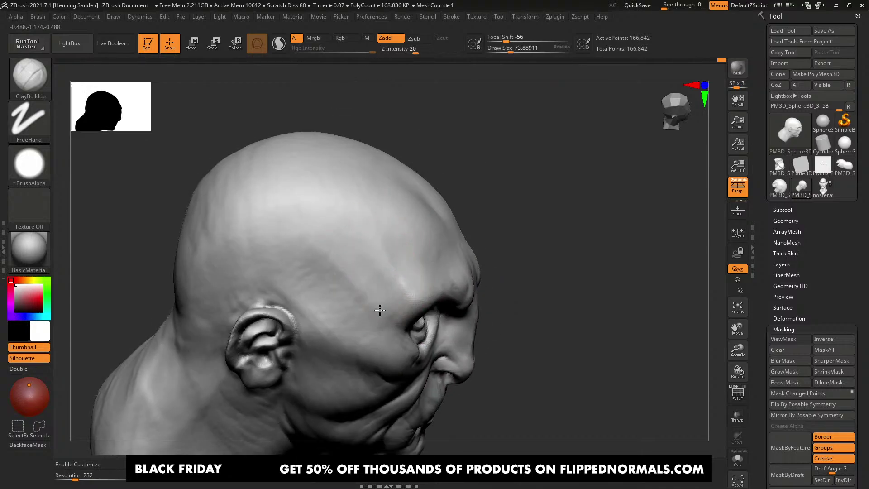
mouse_move(358, 258)
right_down()
mouse_move(368, 291)
mouse_move(398, 275)
right_up()
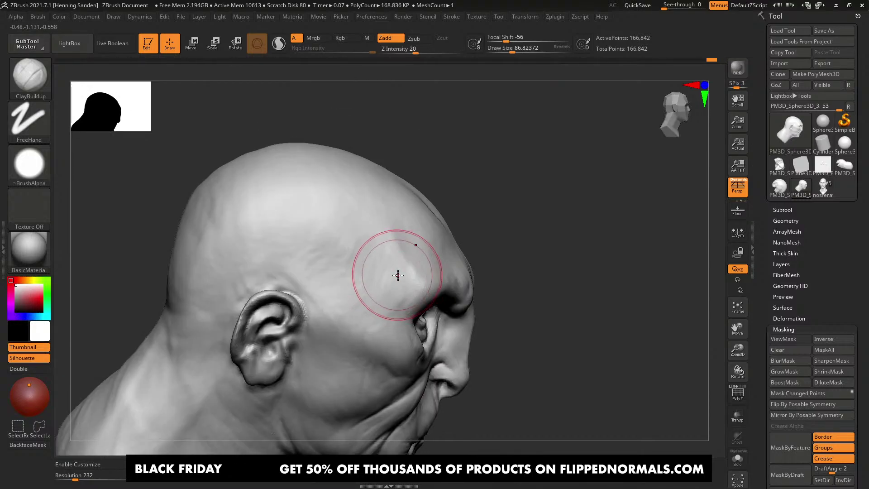
drag(338, 240, 331, 258)
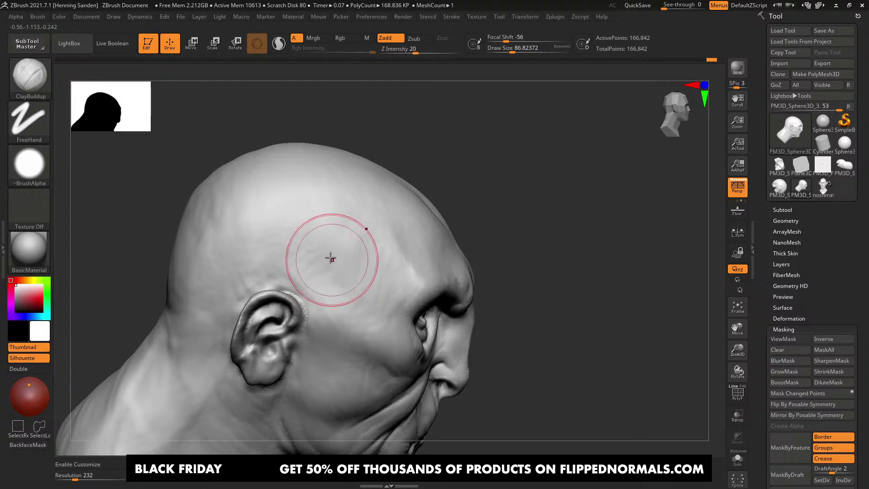
Step: Smooth the temple's transition into the side of the forehead with ClayBuildup at a draw size of about 101
right_drag(331, 258, 378, 276)
key(s)
drag(378, 276, 365, 273)
mouse_move(355, 225)
alt+right_down()
mouse_move(365, 240)
mouse_move(363, 268)
alt+right_up()
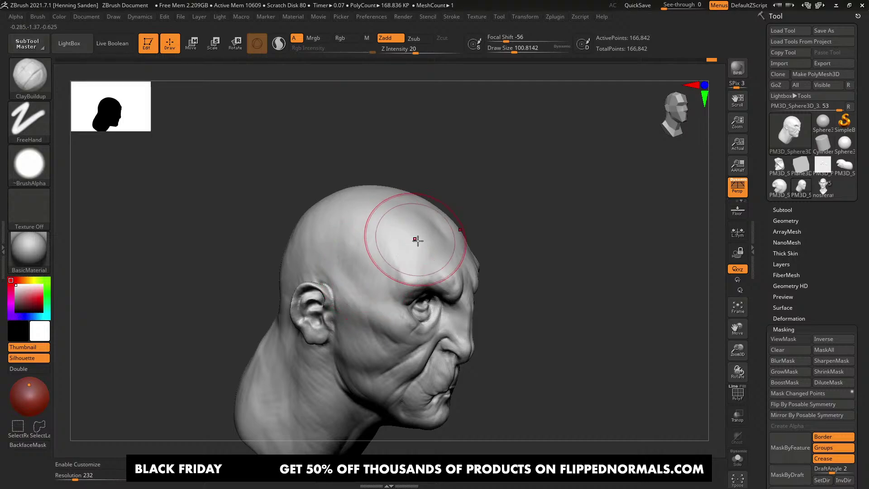
right_drag(446, 259, 393, 268)
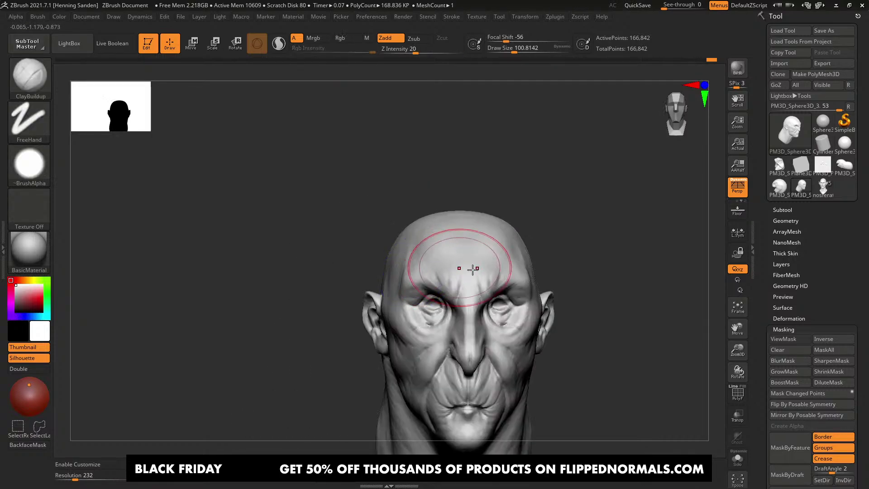
Step: Define the temporal edge behind the brow on the opposite side with ClayBuildup at a draw size of about 87
alt+right_drag(473, 270, 386, 238)
mouse_move(482, 248)
right_down()
mouse_move(434, 244)
mouse_move(428, 257)
right_up()
key(bracketleft)
drag(426, 259, 416, 276)
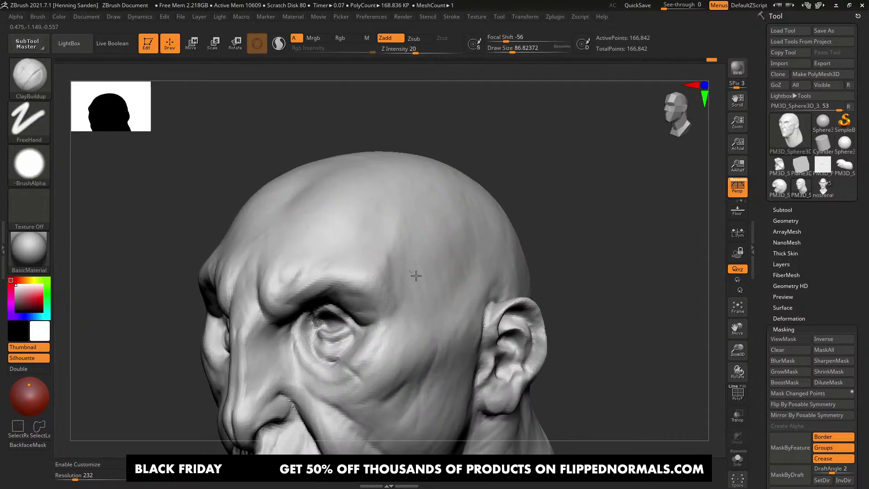
drag(413, 234, 437, 238)
Step: Build up the side of the skull above the temple with broad ClayBuildup strokes, raising the draw size to about 132
right_drag(462, 237, 436, 241)
key(bracketright)
key(bracketright)
drag(433, 238, 439, 223)
drag(443, 219, 465, 217)
right_drag(461, 194, 446, 208)
drag(446, 208, 412, 257)
mouse_move(409, 259)
mouse_down()
mouse_move(402, 292)
mouse_move(434, 246)
mouse_up()
key(bracketright)
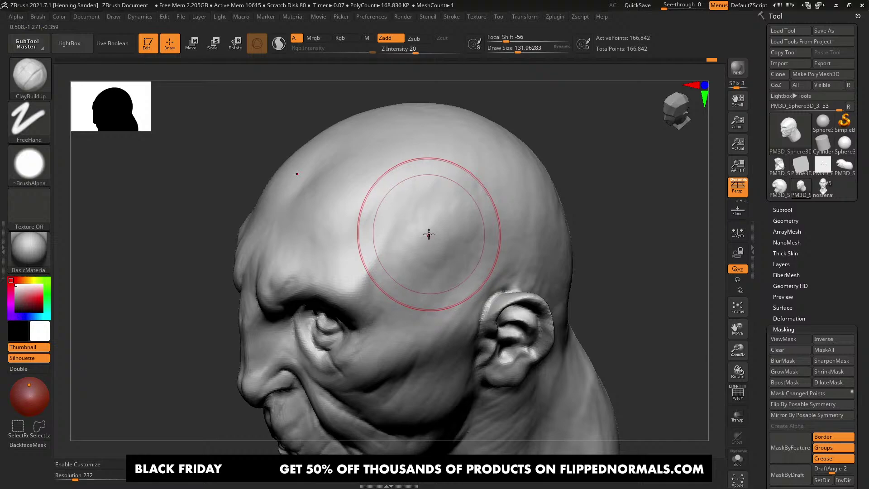
Step: Refine the temporal ridge above the outer brow with ClayBuildup at draw sizes of about 87 down to 59
mouse_move(429, 234)
right_down()
mouse_move(436, 231)
mouse_move(428, 216)
mouse_move(413, 244)
right_up()
key(bracketleft)
drag(413, 223, 398, 244)
right_drag(365, 311, 420, 215)
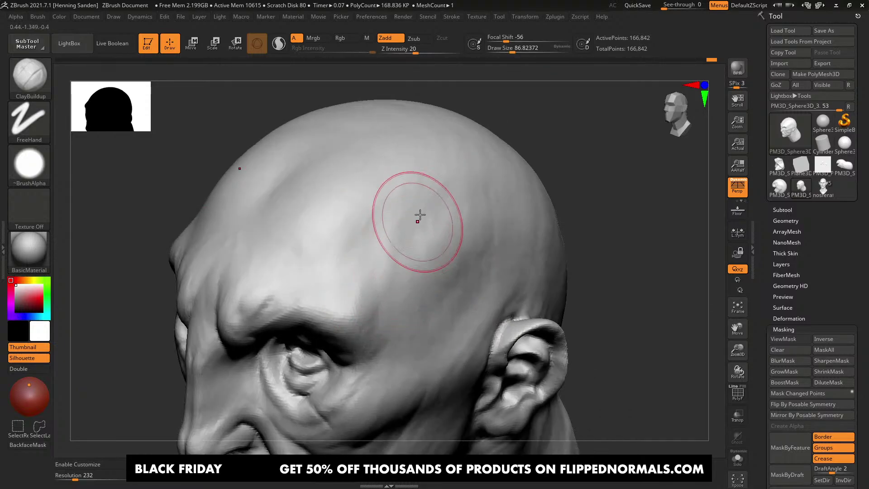
key(bracketleft)
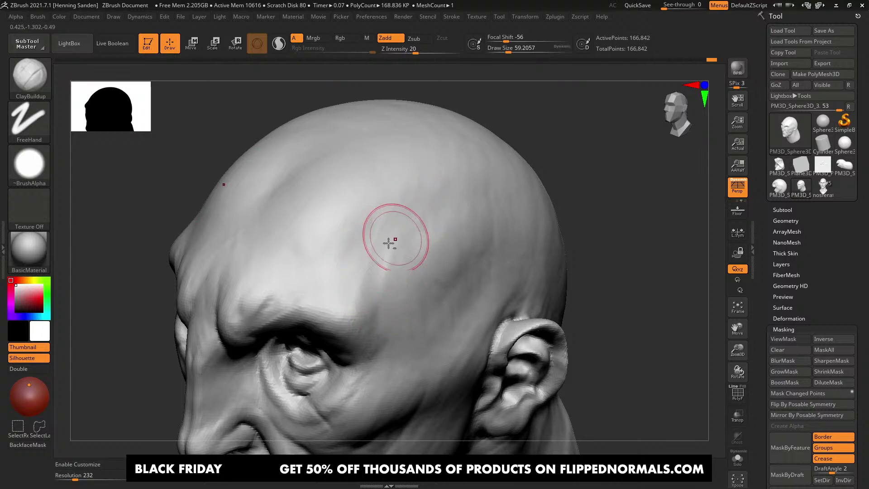
right_drag(390, 243, 383, 293)
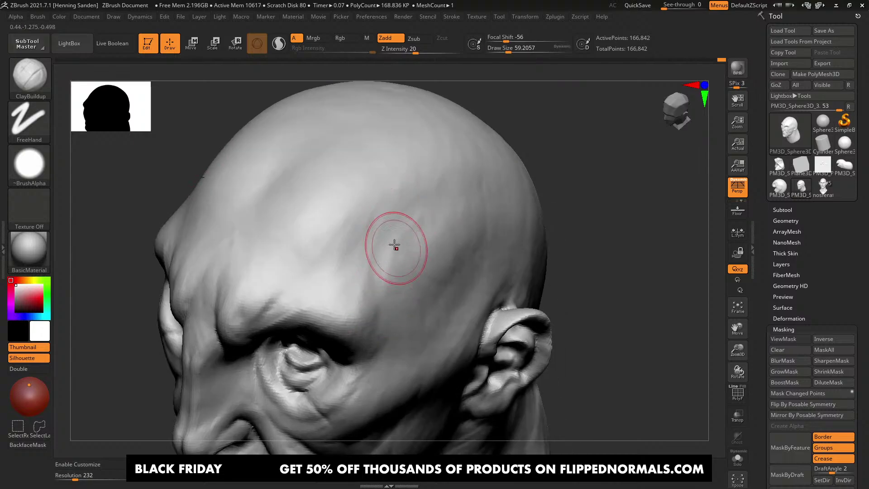
Step: Extend the temporal ridge back over the side of the skull with ClayBuildup at a draw size of about 80
key(bracketright)
drag(446, 217, 455, 213)
right_drag(459, 211, 448, 206)
drag(471, 198, 483, 203)
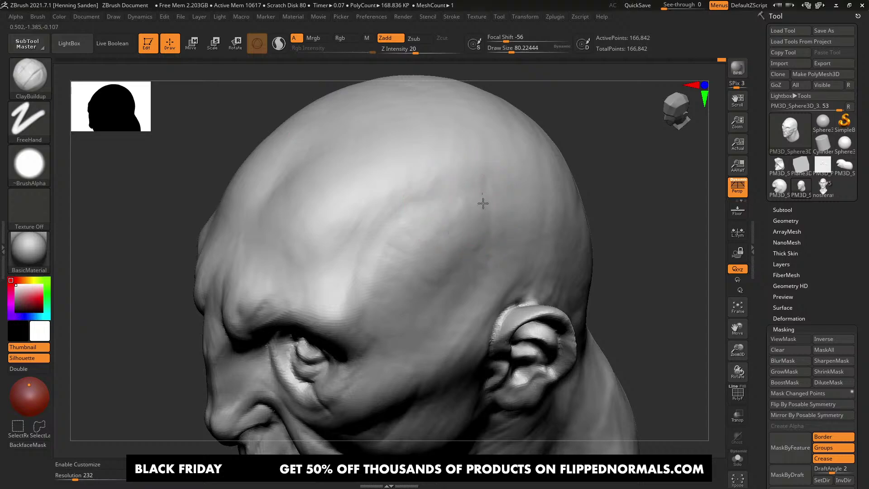
right_drag(368, 277, 378, 291)
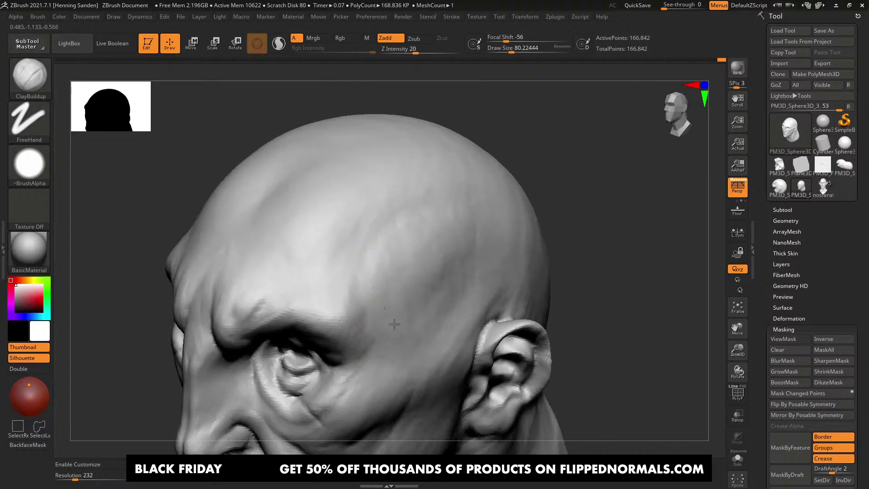
Step: Blend the upper forehead into the temples with ClayBuildup at a draw size of about 112
key(bracketright)
alt+right_drag(446, 219, 398, 181)
mouse_move(398, 181)
right_down()
mouse_move(446, 214)
mouse_move(445, 285)
right_up()
key(bracketleft)
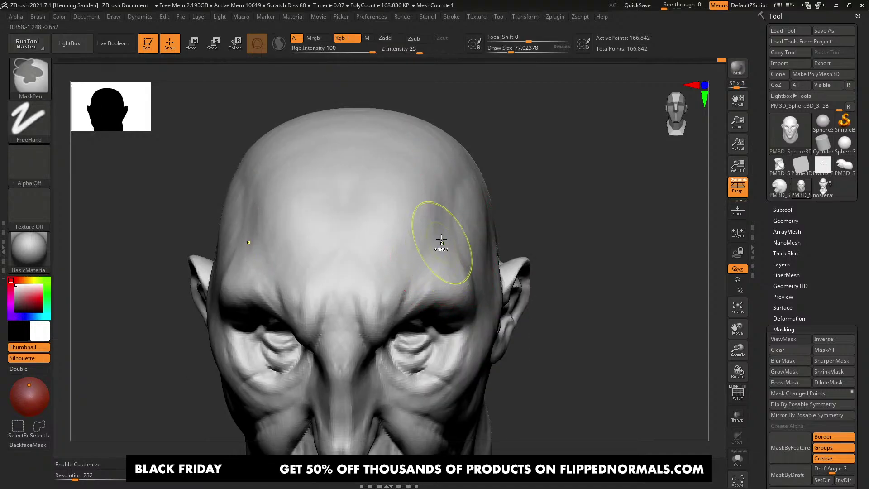
mouse_move(403, 262)
right_down()
mouse_move(476, 312)
mouse_move(464, 297)
right_up()
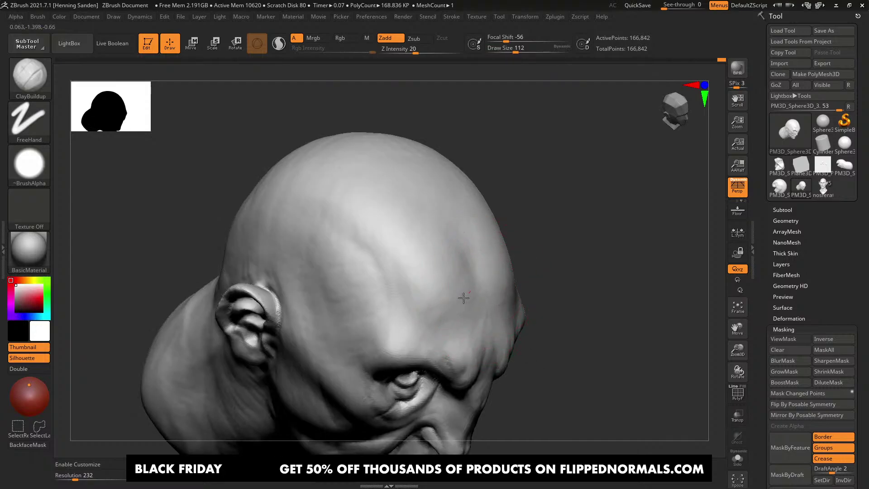
right_drag(456, 223, 455, 254)
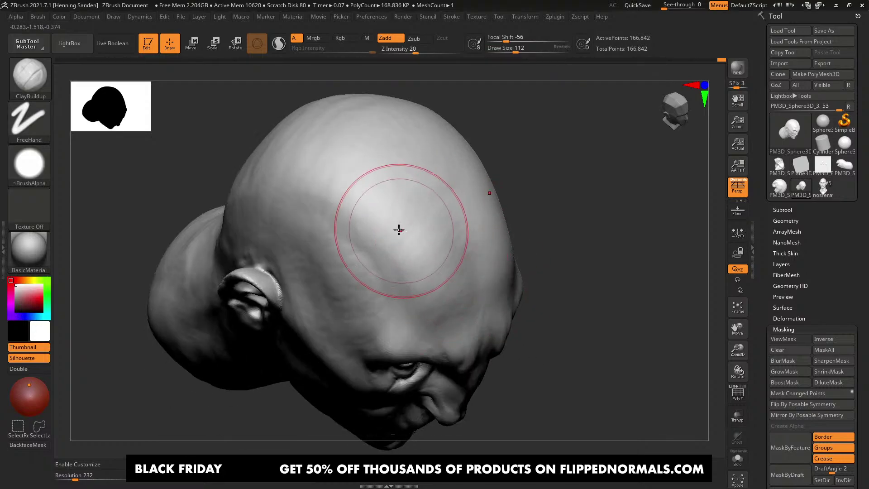
Step: Rework the transition from the back of the skull into the neck with ClayBuildup, starting at a draw size of about 149
mouse_move(398, 229)
right_down()
mouse_move(329, 175)
mouse_move(312, 225)
mouse_move(443, 234)
right_up()
key(bracketright)
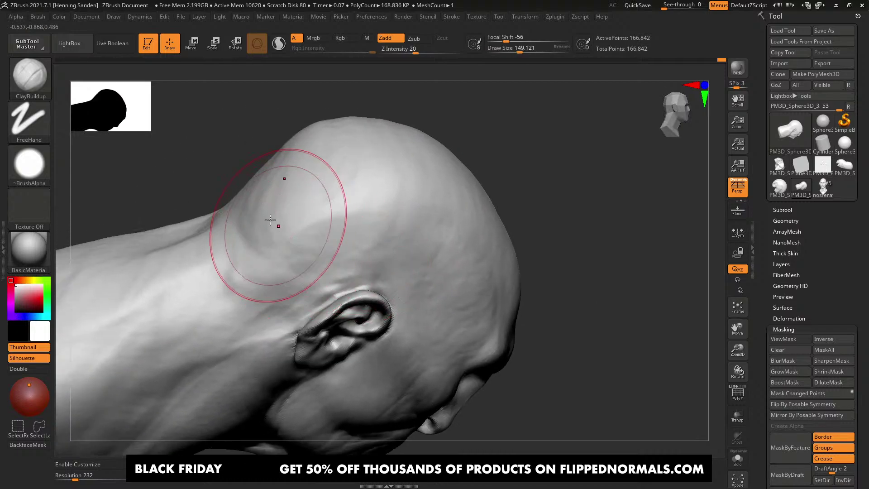
mouse_move(207, 152)
alt+right_down()
mouse_move(231, 219)
mouse_move(253, 211)
alt+right_up()
right_drag(300, 268, 315, 334)
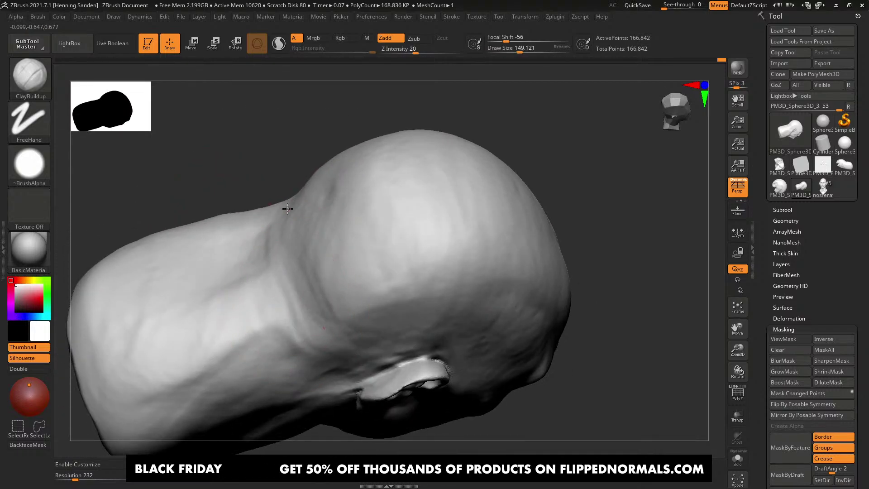
alt+drag(351, 341, 344, 341)
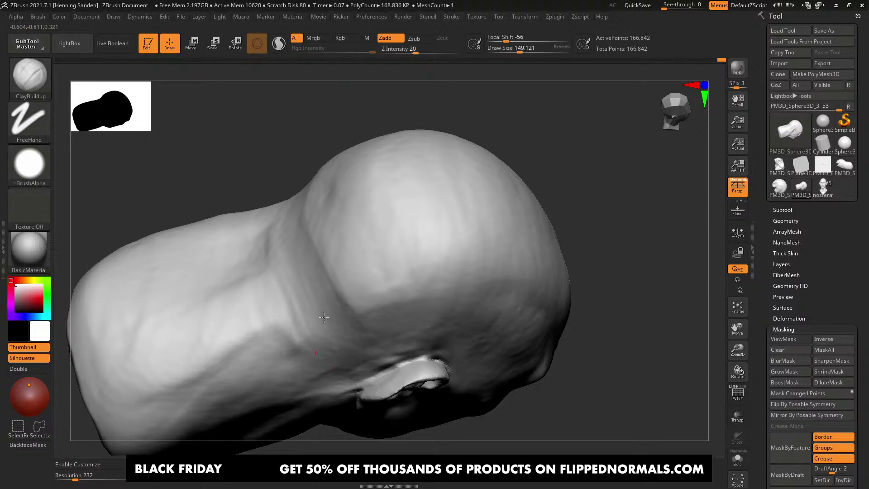
drag(277, 354, 281, 230)
right_drag(268, 298, 299, 305)
key(bracketright)
mouse_move(297, 304)
mouse_down()
mouse_move(211, 322)
mouse_move(179, 355)
mouse_move(266, 318)
mouse_move(158, 387)
mouse_up()
Step: Refine the cheekbone beside the outer corner of the eye with ClayBuildup at a draw size of about 51
mouse_move(174, 364)
ctrl+right_down()
mouse_move(214, 303)
mouse_move(235, 217)
mouse_move(394, 252)
mouse_move(420, 291)
mouse_move(398, 271)
mouse_move(408, 282)
mouse_move(416, 262)
ctrl+right_up()
mouse_move(416, 263)
ctrl+right_down()
mouse_move(401, 248)
mouse_move(432, 246)
mouse_move(428, 281)
mouse_move(437, 258)
ctrl+right_up()
key(s)
drag(444, 256, 428, 254)
right_drag(428, 252, 444, 227)
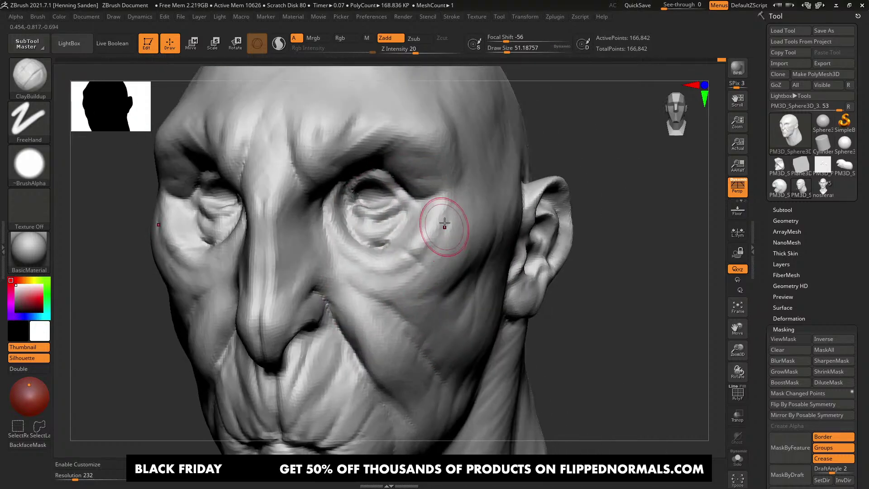
drag(444, 226, 443, 230)
right_drag(445, 197, 442, 229)
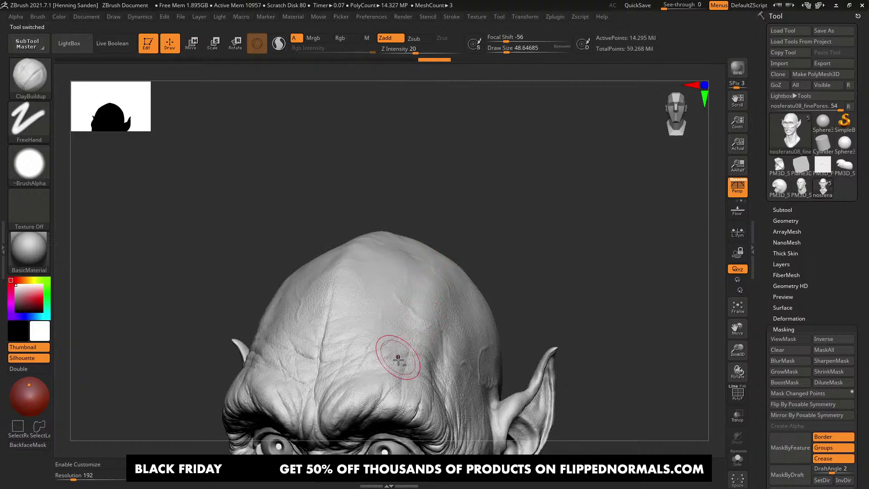
Step: Examine the skin detail on the forehead, nose and cheeks of the nosferatu08_finePores model
alt+right_drag(399, 360, 496, 237)
mouse_move(435, 232)
right_down()
mouse_move(463, 285)
mouse_move(466, 303)
mouse_move(454, 313)
mouse_move(461, 287)
mouse_move(452, 213)
right_up()
key(bracketleft)
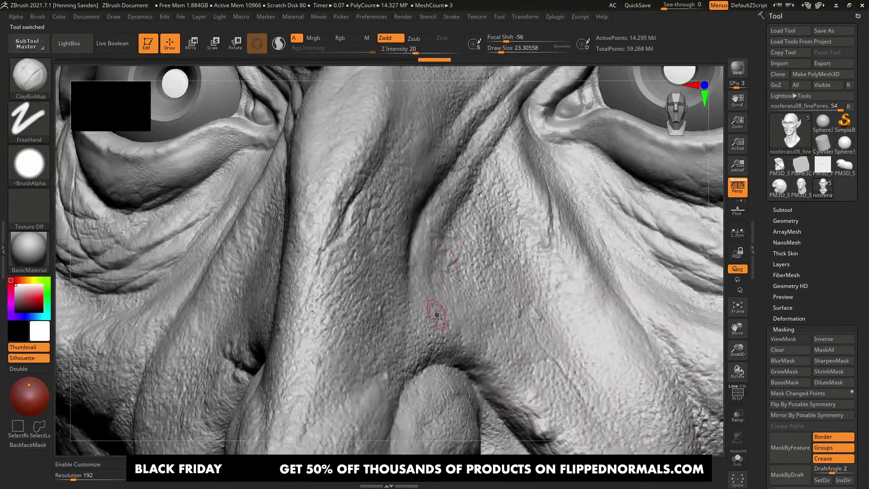
right_drag(436, 312, 442, 257)
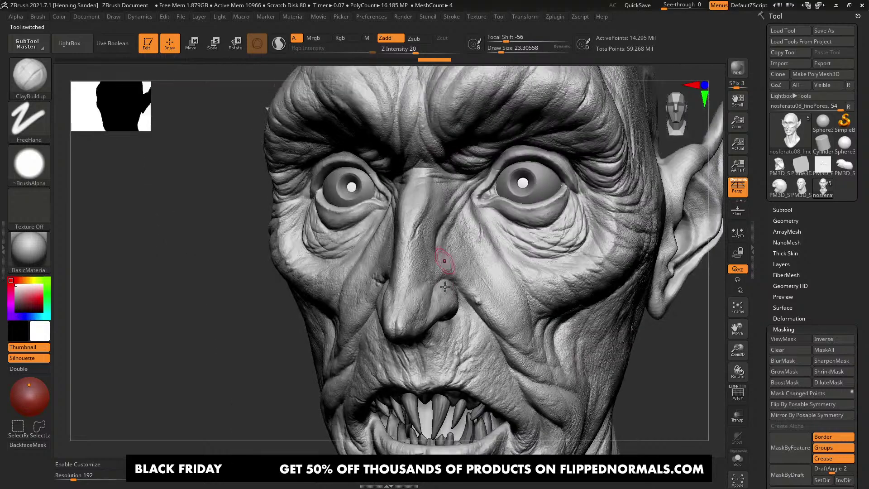
mouse_move(441, 338)
alt+right_down()
mouse_move(454, 252)
mouse_move(471, 247)
mouse_move(474, 274)
alt+right_up()
Step: Try smoothing the skin detail above the upper lip at a draw size of about 90, and undo it
key(s)
mouse_move(475, 260)
mouse_down()
mouse_move(486, 259)
mouse_move(485, 269)
mouse_up()
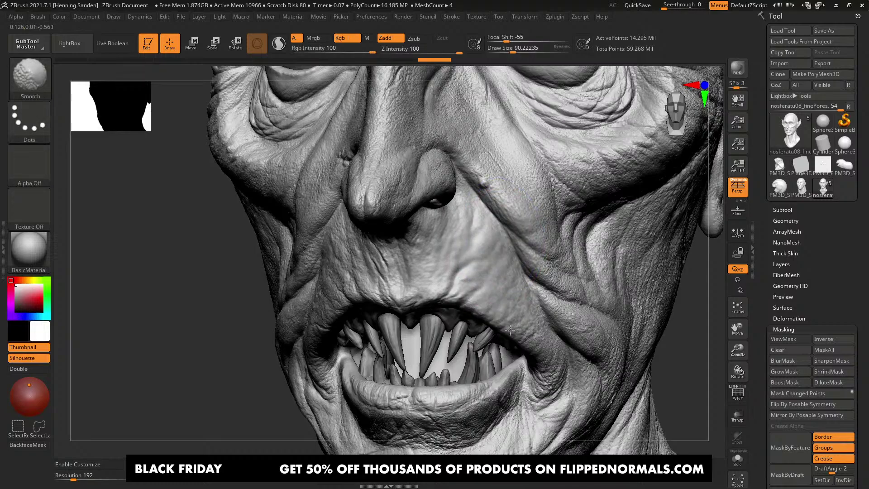
shift+drag(510, 330, 527, 336)
key(ctrl)
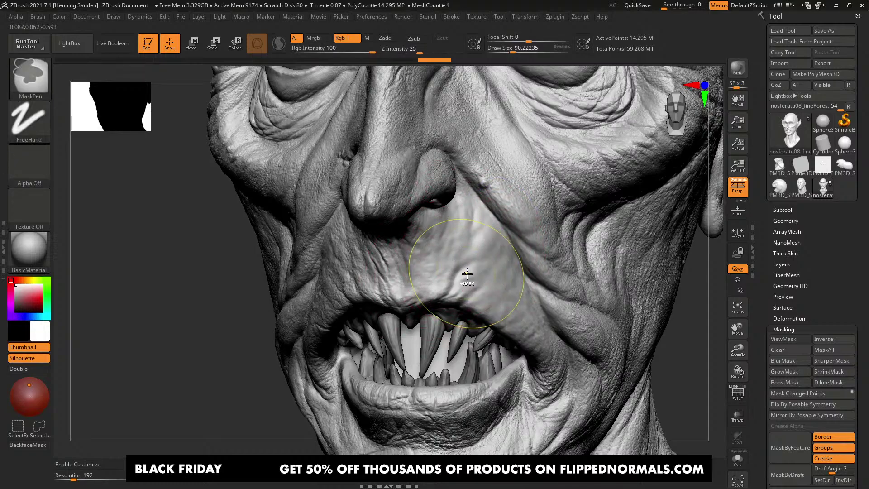
key(ctrl+z)
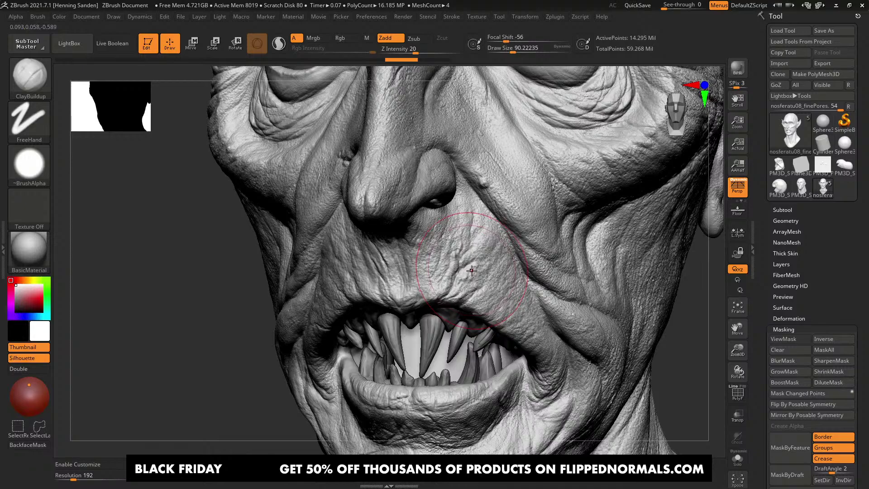
Step: Switch back to the PM3D_Sphere3D_3 head and set the draw size to about 35 for the mouth area
click(820, 194)
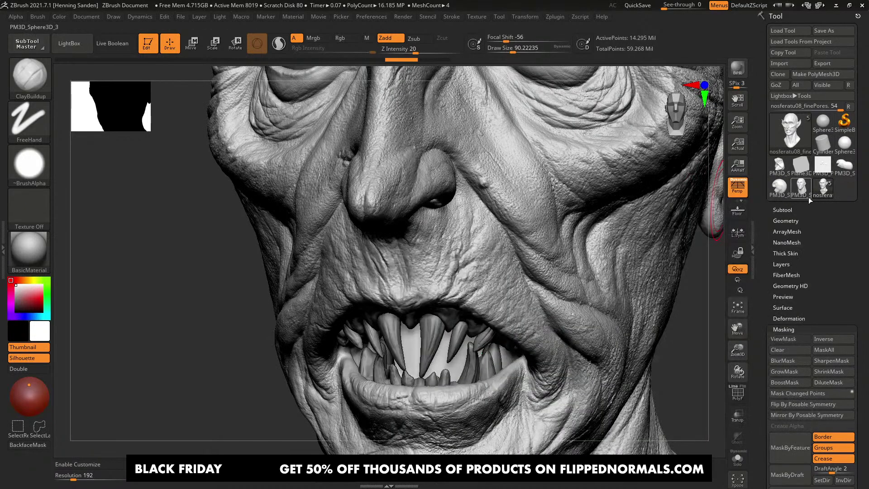
alt+right_drag(530, 192, 533, 254)
key(s)
drag(533, 256, 526, 257)
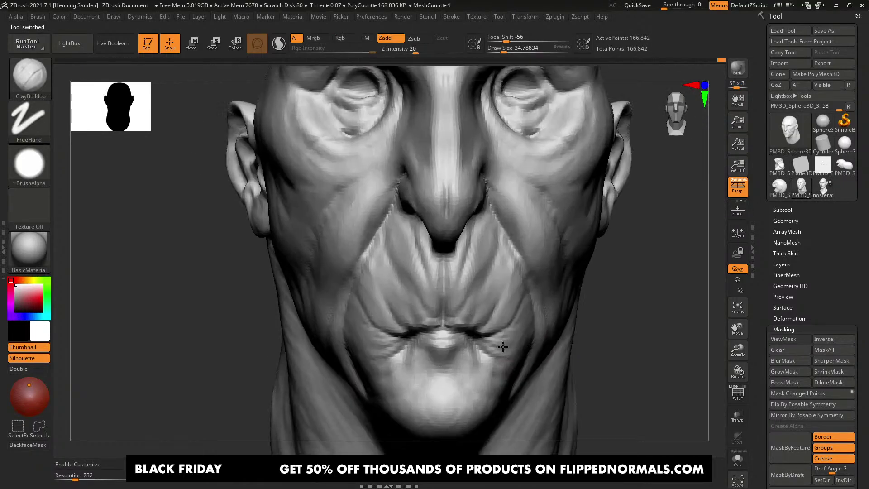
Step: Carve vertical wrinkles between the nose and upper lip with DamStandard at draw sizes of about 35 to 46, undoing the last stroke
key(b)
key(d)
key(s)
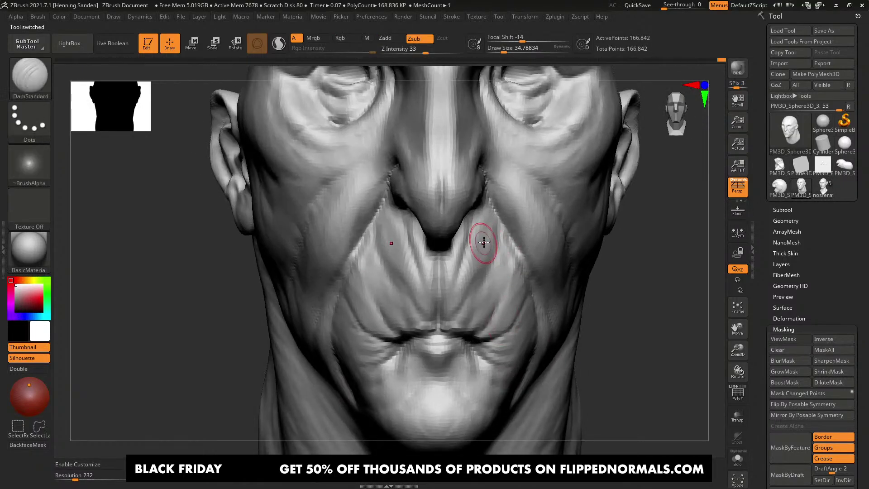
key(bracketright)
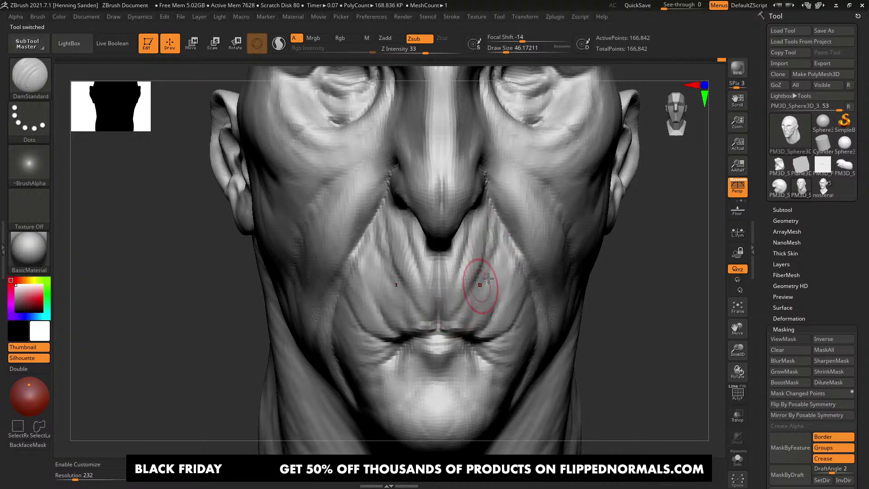
key(bracketleft)
shift+drag(495, 270, 505, 252)
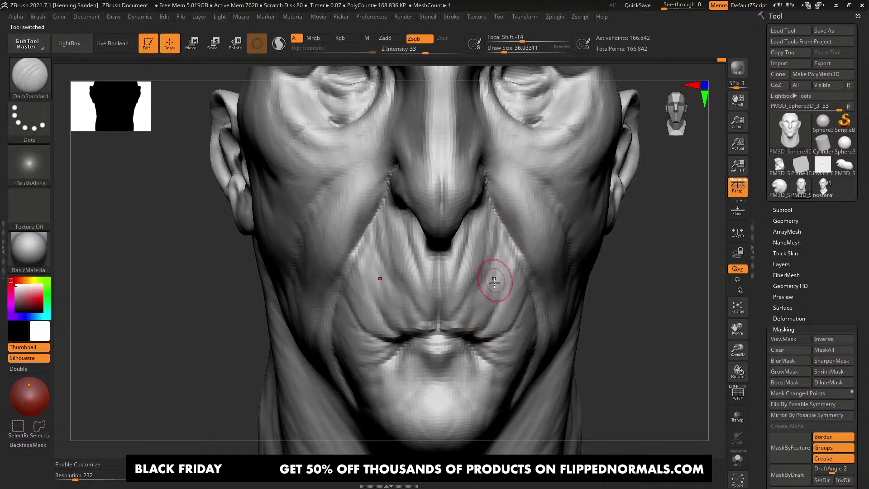
drag(494, 282, 488, 334)
key(ctrl+z)
Step: Carve creases around the mouth corners and below the lower lip with DamStandard at a draw size of about 37
right_drag(493, 307, 476, 281)
drag(491, 312, 475, 349)
right_drag(475, 349, 466, 330)
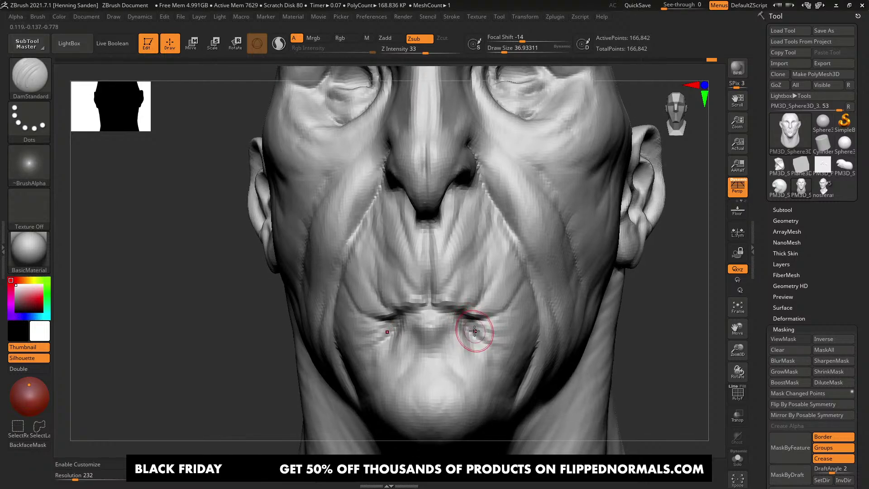
drag(474, 331, 455, 330)
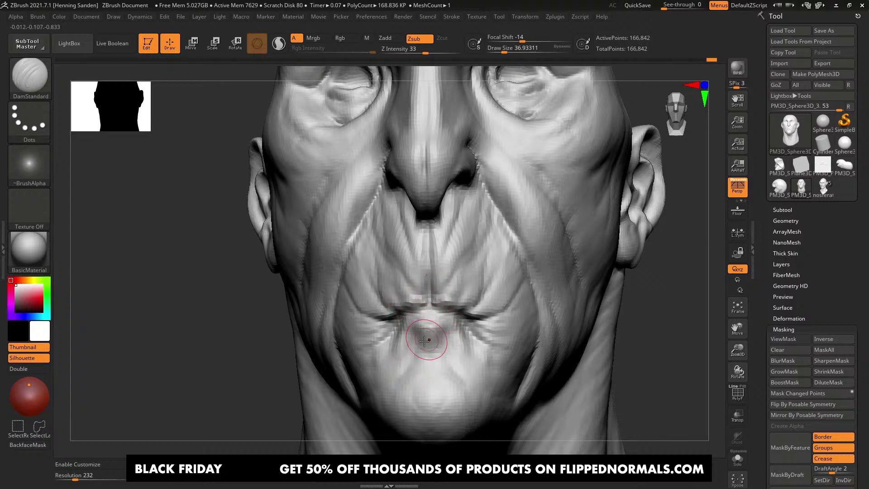
right_drag(425, 349, 411, 335)
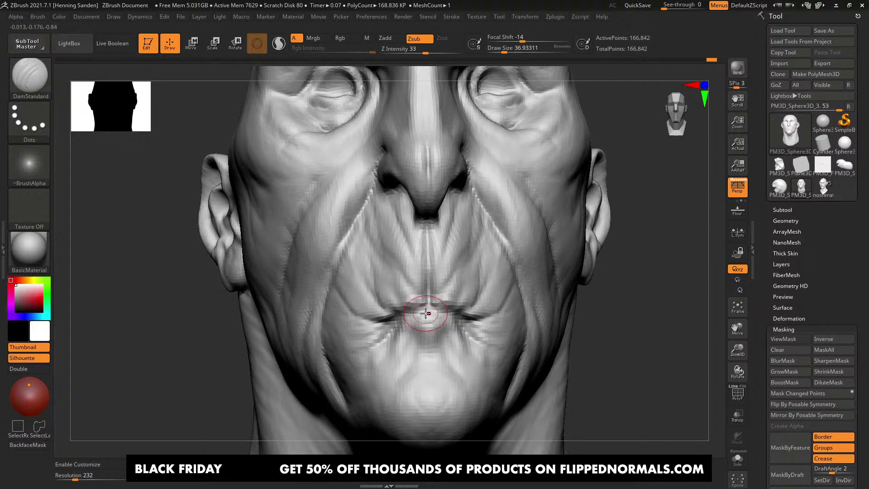
Step: Deepen the nasolabial fold beside the nostril with DamStandard at a draw size of about 44
mouse_move(446, 284)
shift+right_down()
mouse_move(460, 249)
mouse_move(469, 256)
shift+right_up()
key(s)
drag(468, 256, 469, 252)
key(s)
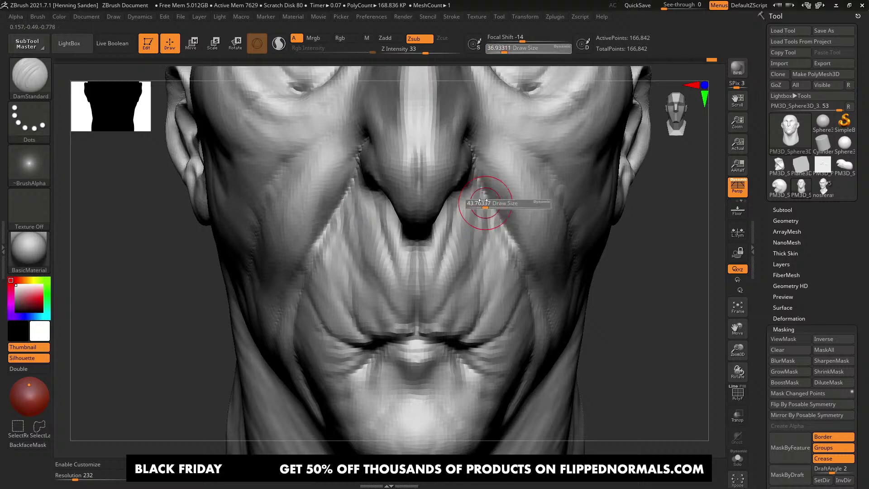
drag(475, 184, 471, 217)
Step: Reshape the cheeks and nasolabial folds beside the nose with the Move brush, reducing the draw size from about 90 to 65
ctrl+right_drag(444, 243, 398, 186)
mouse_move(476, 223)
right_down()
mouse_move(466, 241)
mouse_move(381, 259)
mouse_move(385, 248)
right_up()
key(s)
drag(388, 244, 394, 245)
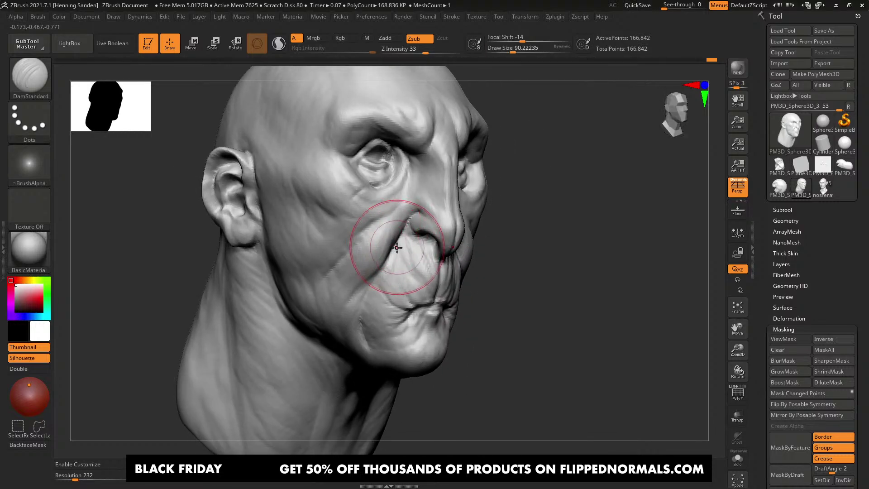
right_drag(399, 246, 378, 238)
key(b)
key(m)
key(v)
drag(388, 240, 400, 254)
right_drag(413, 259, 394, 261)
drag(488, 264, 481, 259)
right_drag(482, 260, 441, 262)
key(s)
drag(487, 263, 485, 256)
shift+right_drag(485, 256, 495, 249)
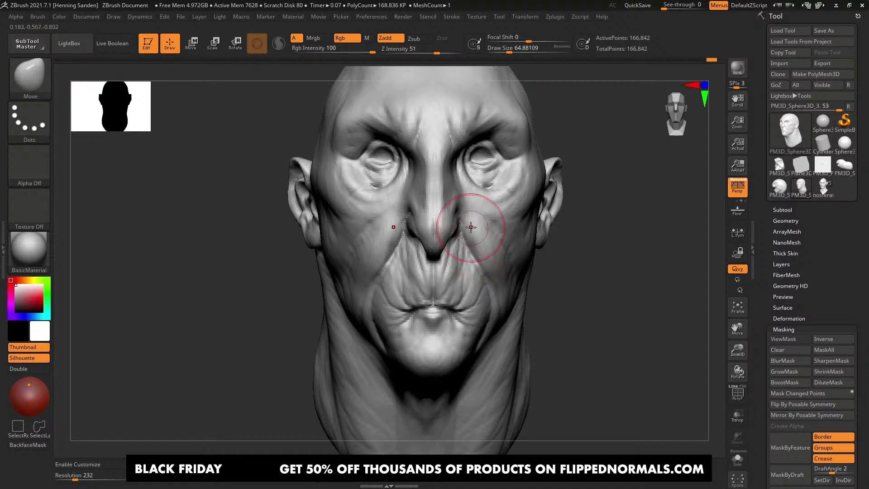
Step: Switch to the browser, search the FlippedNormals store for the course creator's name, and open Alive! Animation Course in Blender
key(alt+Tab)
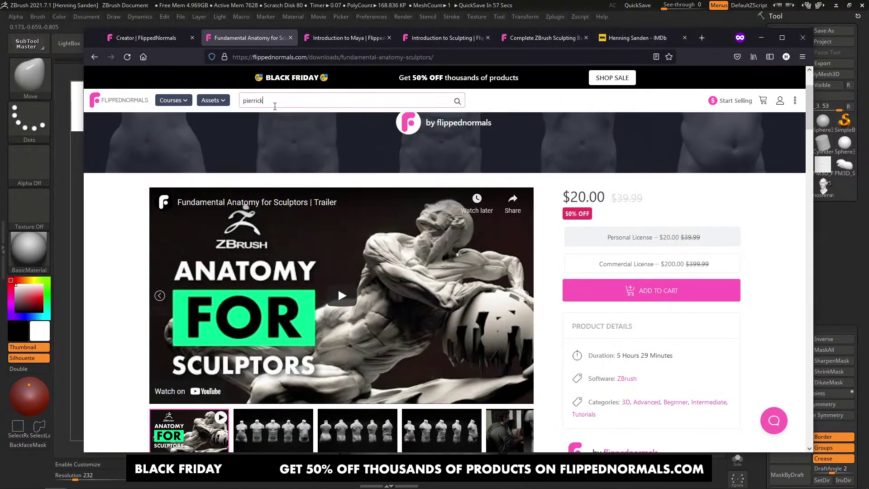
click(274, 107)
text(pierrick)
key(Return)
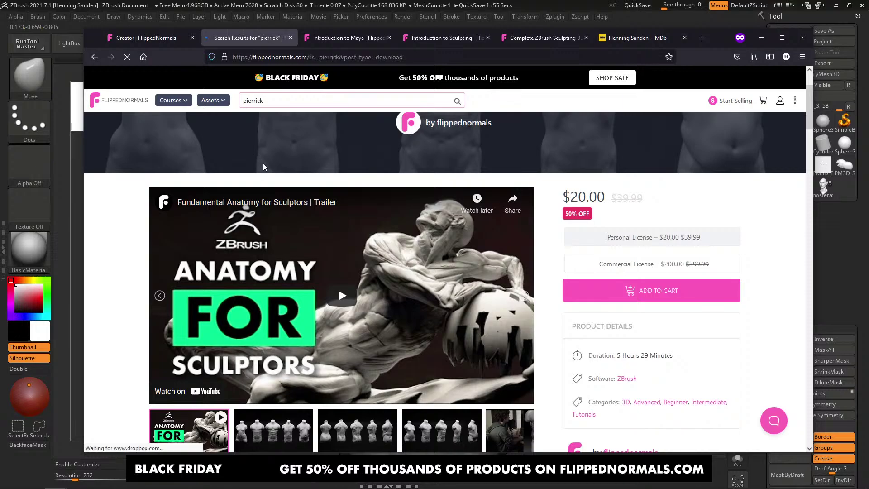
scroll(267, 236, down, 2)
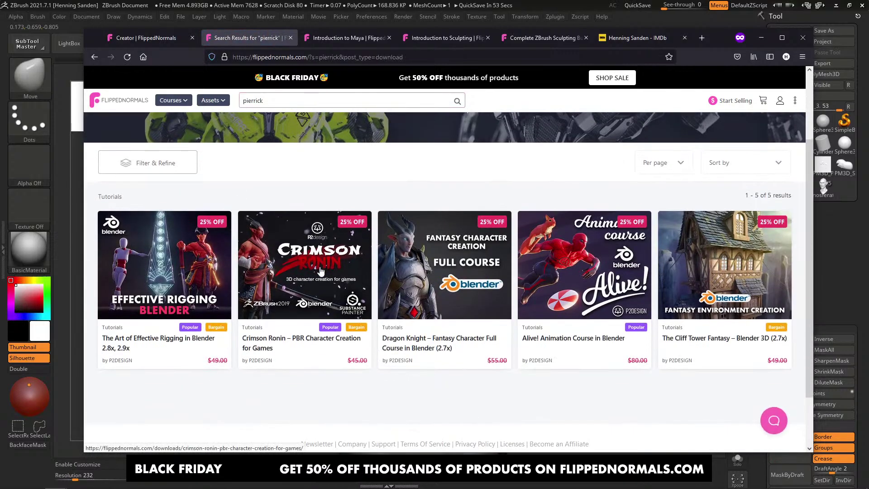
click(611, 337)
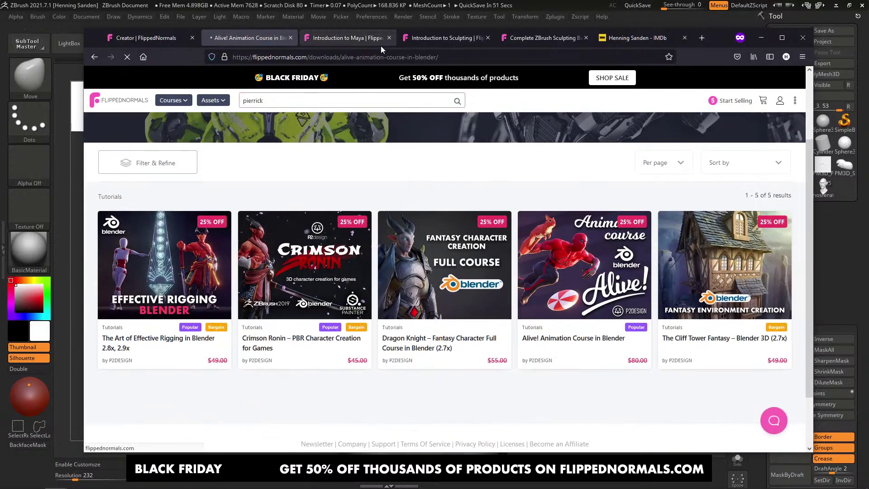
Step: Select the web address of the Alive! Animation Course page, and return to ZBrush
click(381, 57)
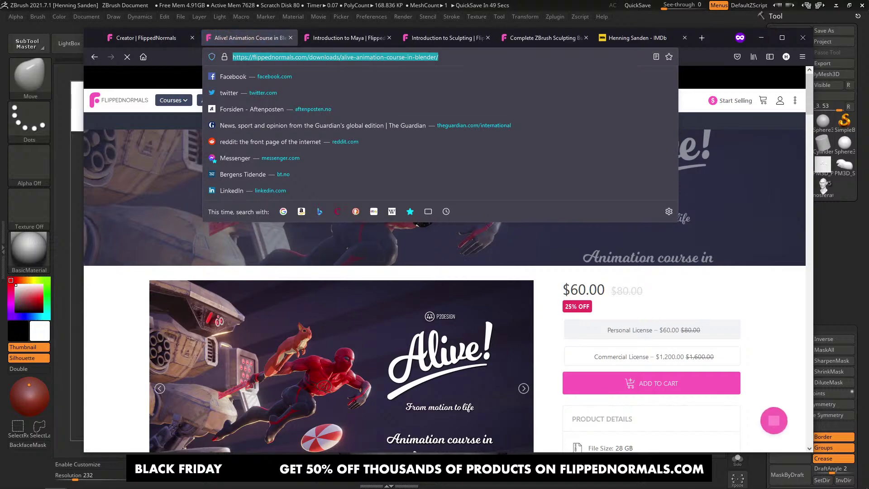
key(alt+Tab)
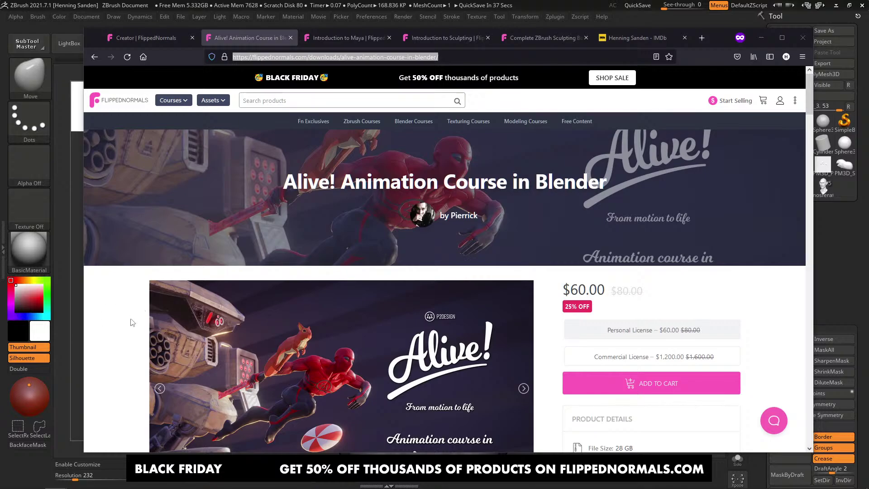
click(257, 322)
drag(446, 281, 322, 276)
key(Escape)
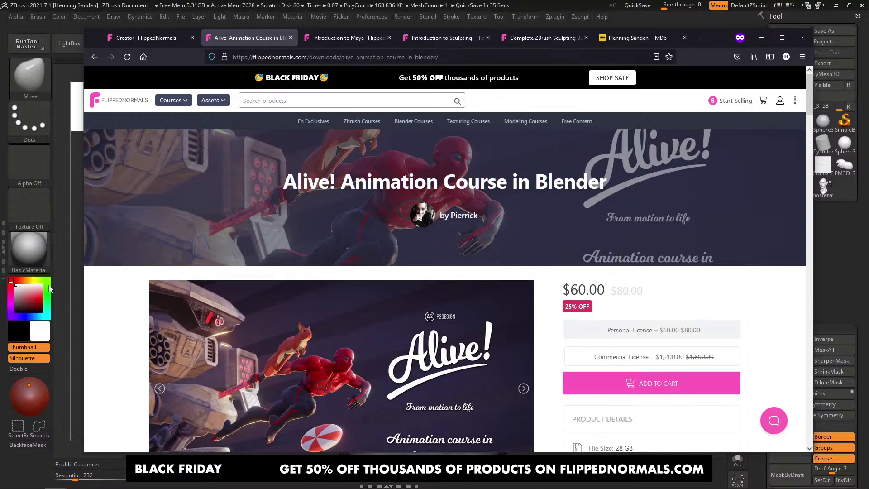
click(76, 279)
Step: Nudge the upper cheek beside the nose with the Move brush at a draw size of about 71
mouse_move(321, 259)
right_down()
mouse_move(486, 234)
mouse_move(520, 243)
right_up()
key(s)
drag(521, 243, 524, 243)
right_drag(524, 243, 488, 226)
drag(489, 227, 480, 209)
Step: Build up the bridge of the nose with ClayBuildup at a draw size of about 56
key(b)
key(c)
key(b)
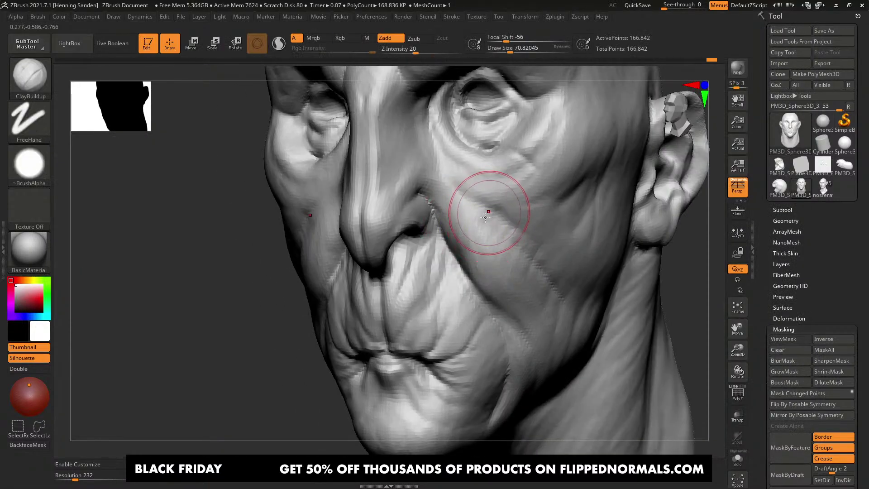
right_drag(418, 166, 450, 256)
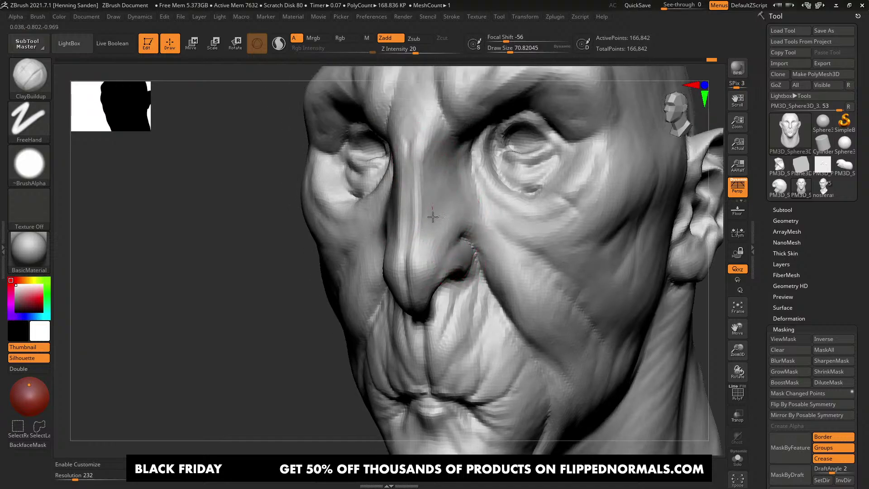
drag(411, 165, 408, 246)
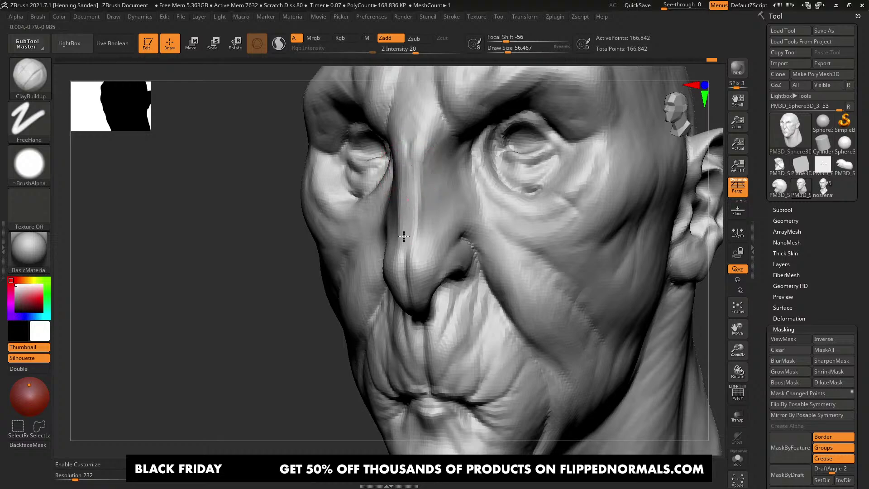
mouse_move(407, 260)
ctrl+right_down()
mouse_move(423, 236)
mouse_move(443, 237)
mouse_move(421, 211)
ctrl+right_up()
ctrl+right_drag(421, 211, 433, 217)
drag(433, 217, 426, 226)
right_drag(426, 226, 440, 234)
Step: Add volume to the cheekbone below the outer eye with ClayBuildup, reducing the draw size from about 77 to 44
key(])
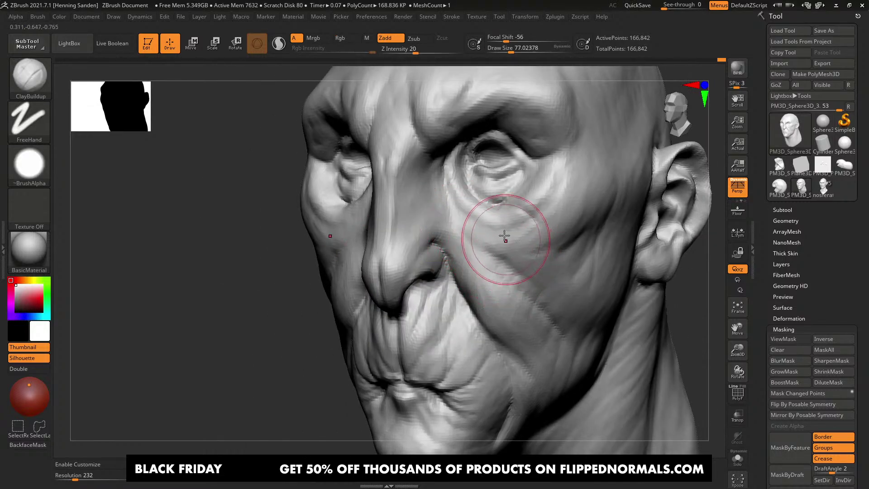
key(s)
right_drag(506, 237, 525, 232)
key(s)
drag(536, 229, 526, 247)
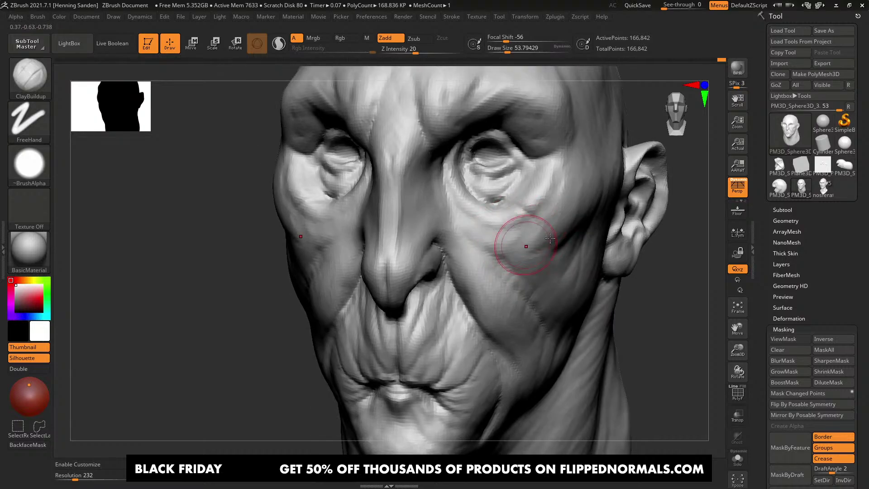
right_drag(525, 246, 508, 240)
drag(565, 195, 534, 213)
right_drag(535, 211, 553, 202)
key(s)
drag(557, 186, 533, 202)
key(s)
mouse_move(559, 170)
mouse_down()
mouse_move(528, 216)
mouse_move(475, 224)
mouse_up()
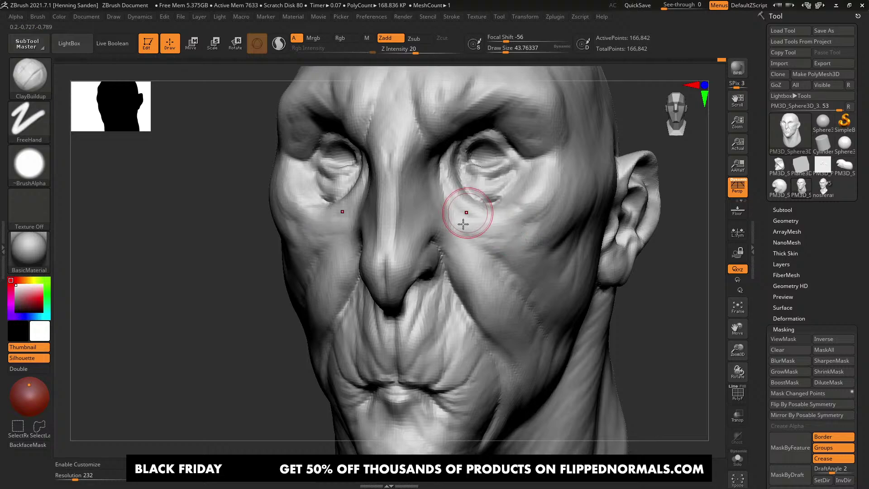
Step: Build up the skin between the lower eyelid and the side of the nose with small ClayBuildup strokes
right_drag(465, 222, 441, 208)
drag(446, 199, 481, 219)
right_drag(491, 230, 512, 222)
mouse_move(490, 221)
mouse_down()
mouse_move(470, 206)
mouse_move(461, 217)
mouse_up()
right_drag(462, 196, 440, 195)
key(bracketleft)
drag(454, 164, 455, 189)
mouse_move(460, 198)
right_down()
mouse_move(548, 195)
mouse_move(475, 226)
mouse_move(547, 217)
right_up()
Step: Refine the outer cheekbone and brow ridge with ClayBuildup at draw sizes of about 74 and 44
key(bracketright)
key(bracketright)
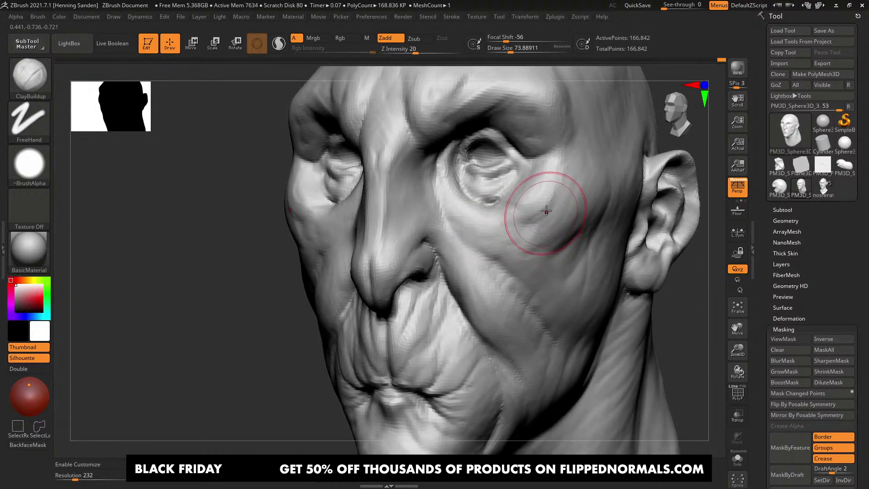
mouse_move(585, 175)
right_down()
mouse_move(566, 227)
mouse_move(574, 228)
right_up()
key(bracketleft)
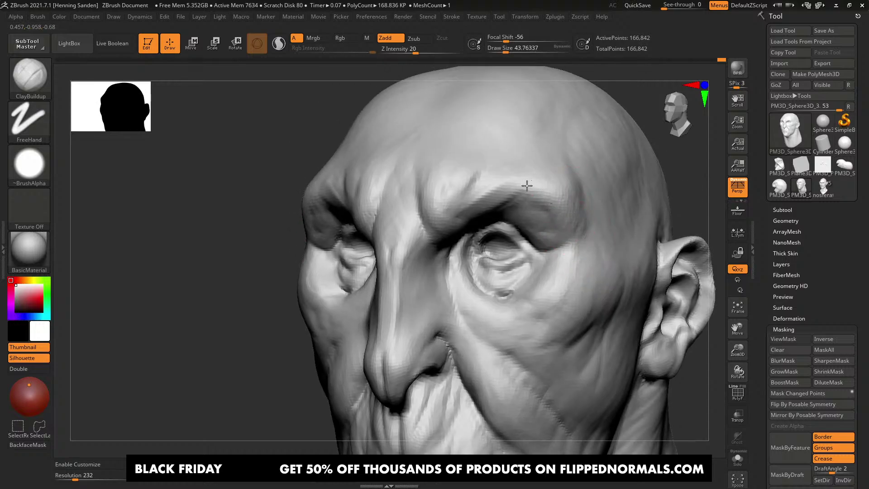
right_drag(527, 185, 553, 204)
key(bracketright)
Step: Fill out the side of the cheek with ClayBuildup at draw sizes of about 83 to 104
mouse_move(539, 155)
right_down()
mouse_move(582, 194)
mouse_move(530, 247)
mouse_move(551, 225)
mouse_move(558, 232)
mouse_move(504, 246)
right_up()
key(bracketright)
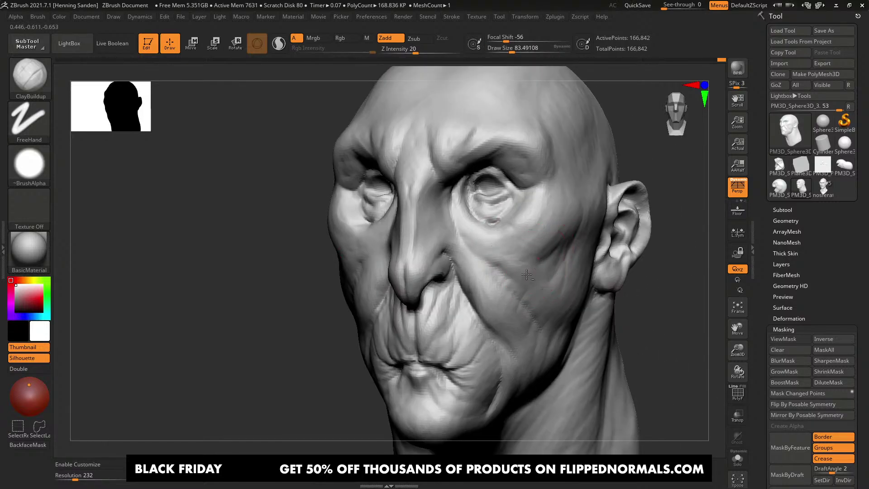
right_drag(527, 275, 529, 278)
key(bracketright)
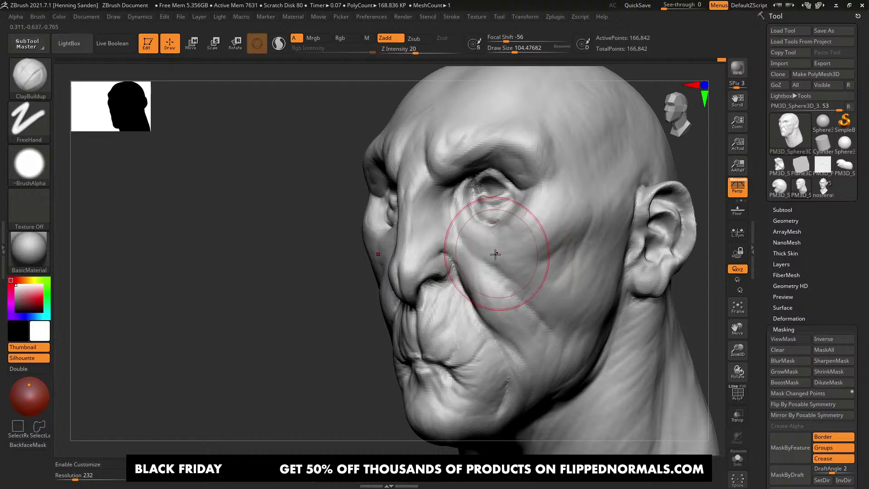
right_drag(548, 310, 602, 297)
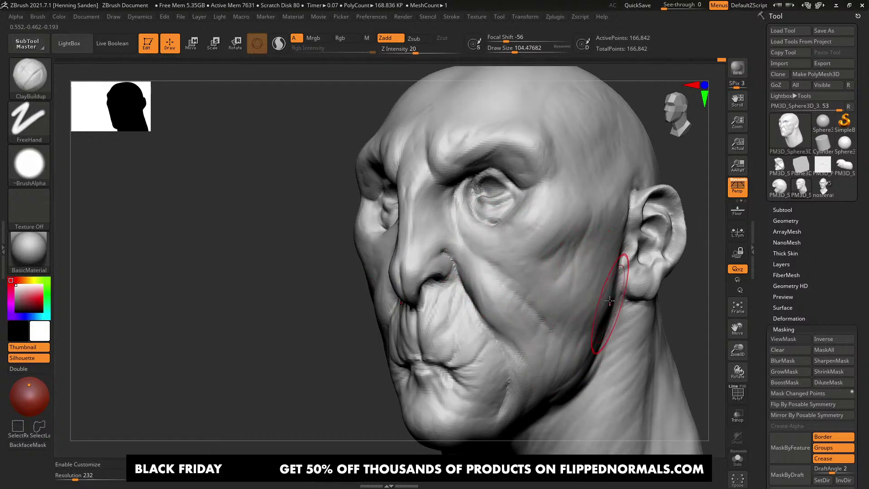
mouse_move(544, 347)
right_down()
mouse_move(550, 254)
mouse_move(600, 258)
mouse_move(549, 263)
right_up()
Step: Adjust the cheek and cheekbone contour with the Move brush at draw sizes of about 90 and 80
key(b)
key(m)
key(v)
mouse_move(550, 262)
ctrl+right_down()
mouse_move(545, 241)
mouse_move(549, 255)
mouse_move(541, 251)
ctrl+right_up()
key(s)
key(s)
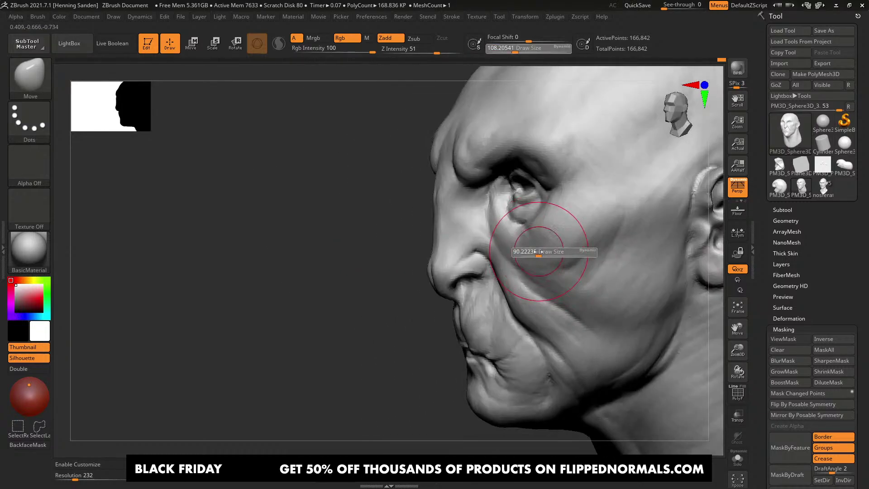
drag(540, 252, 537, 252)
mouse_move(537, 252)
ctrl+right_down()
mouse_move(571, 256)
mouse_move(551, 256)
ctrl+right_up()
key(s)
drag(557, 256, 560, 265)
key(s)
right_drag(541, 259, 561, 257)
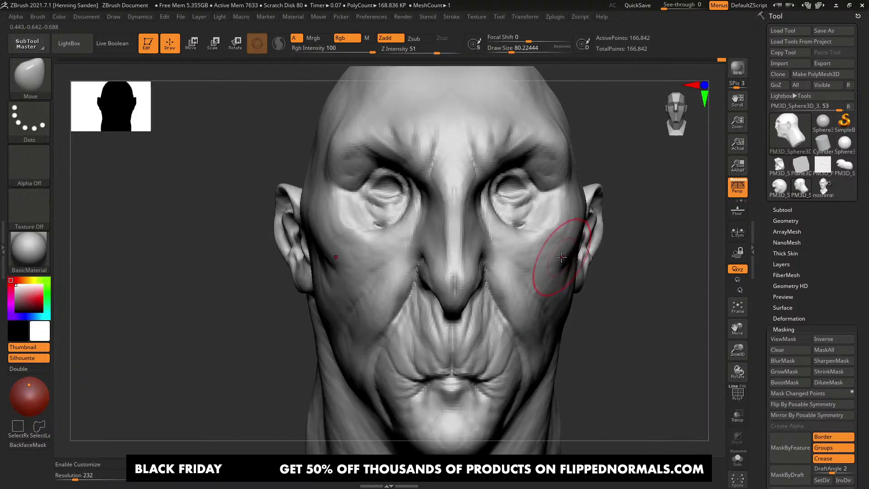
drag(561, 257, 559, 258)
Step: Fill the hollow below the cheekbone with ClayBuildup at a draw size of about 90
right_drag(557, 257, 566, 263)
key(b)
key(c)
key(b)
key(s)
mouse_move(564, 267)
mouse_down()
mouse_move(558, 309)
mouse_move(574, 299)
mouse_up()
right_drag(558, 278, 560, 281)
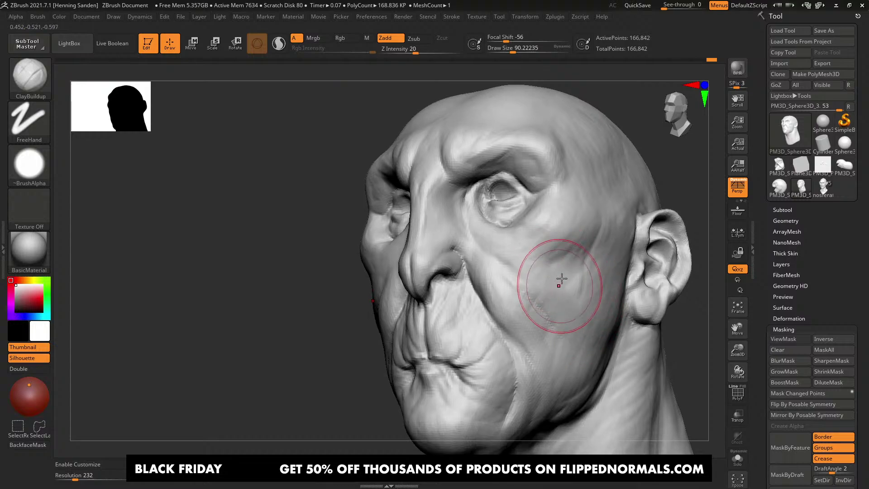
drag(560, 281, 549, 287)
Step: Fill the lower cheek from the nasolabial fold to the jaw with ClayBuildup at a draw size of 112
right_drag(545, 273, 550, 281)
key(s)
drag(549, 280, 553, 280)
mouse_move(531, 309)
mouse_down()
mouse_move(543, 292)
mouse_move(543, 333)
mouse_move(561, 332)
mouse_move(528, 331)
mouse_up()
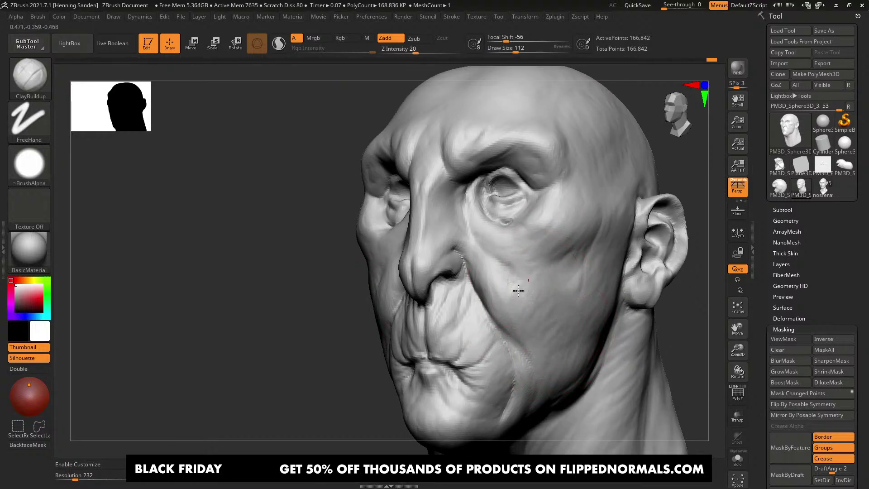
mouse_move(518, 290)
mouse_down()
mouse_move(482, 263)
mouse_move(525, 300)
mouse_move(553, 347)
mouse_up()
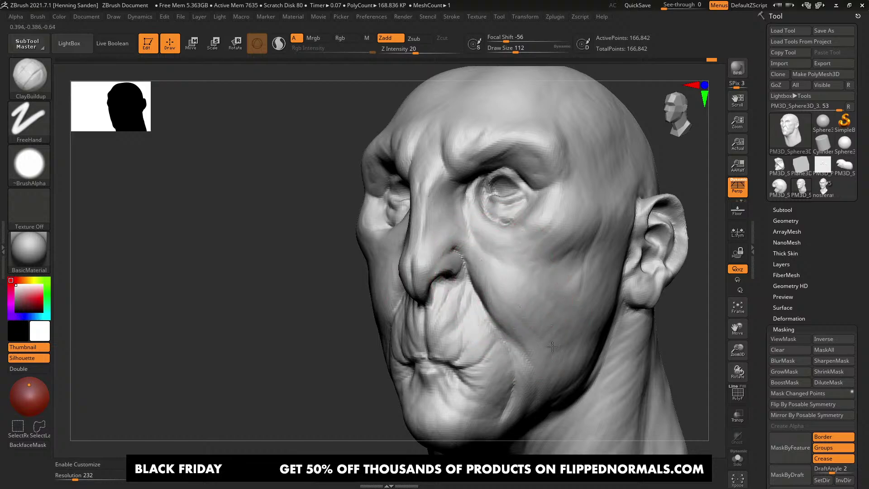
right_drag(549, 333, 562, 286)
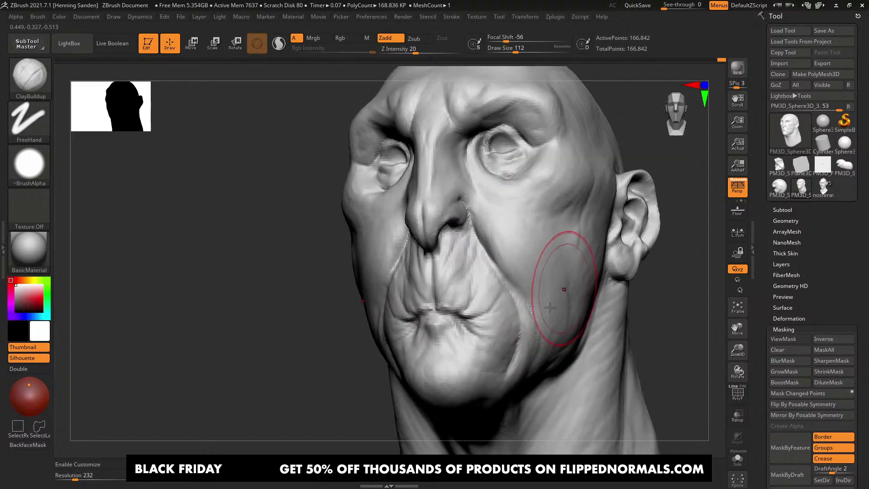
mouse_move(543, 327)
mouse_down()
mouse_move(560, 315)
mouse_move(541, 284)
mouse_up()
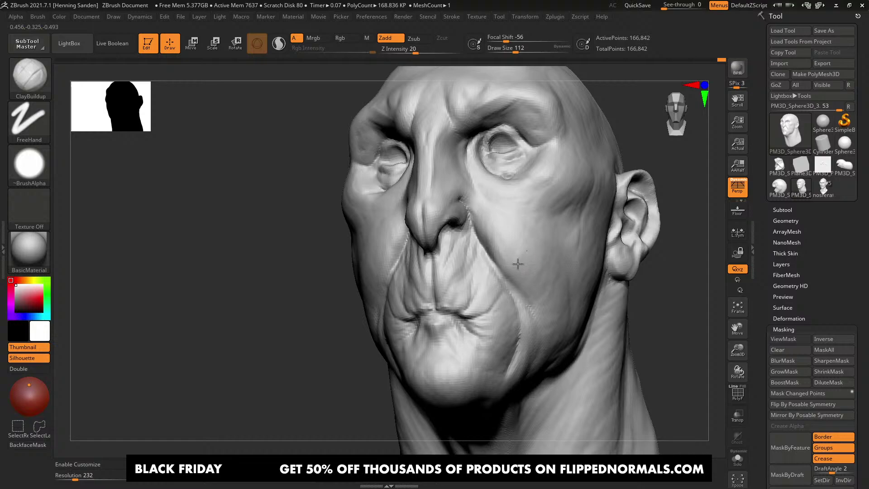
Step: Smooth the upper cheek and build up the area below the eye with ClayBuildup at a draw size of about 54
right_drag(524, 253, 497, 272)
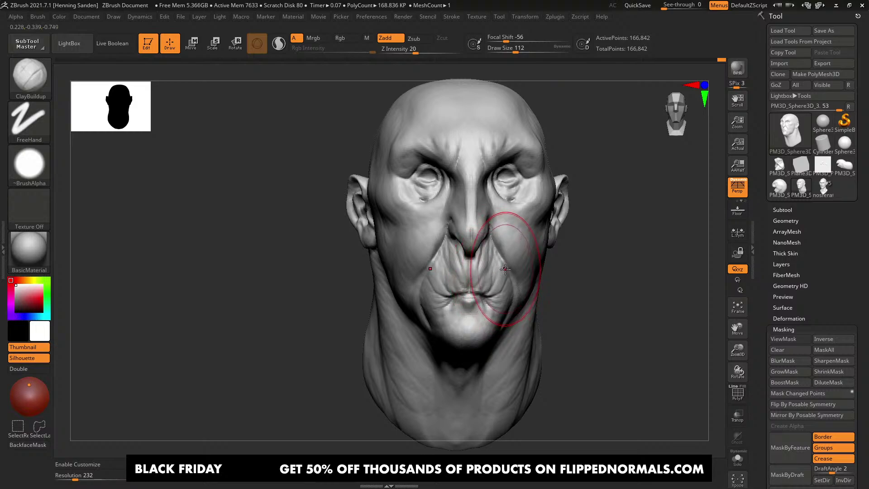
mouse_move(513, 250)
alt+right_down()
mouse_move(521, 221)
mouse_move(461, 235)
mouse_move(521, 269)
mouse_move(547, 203)
mouse_move(549, 217)
alt+right_up()
key(bracketleft)
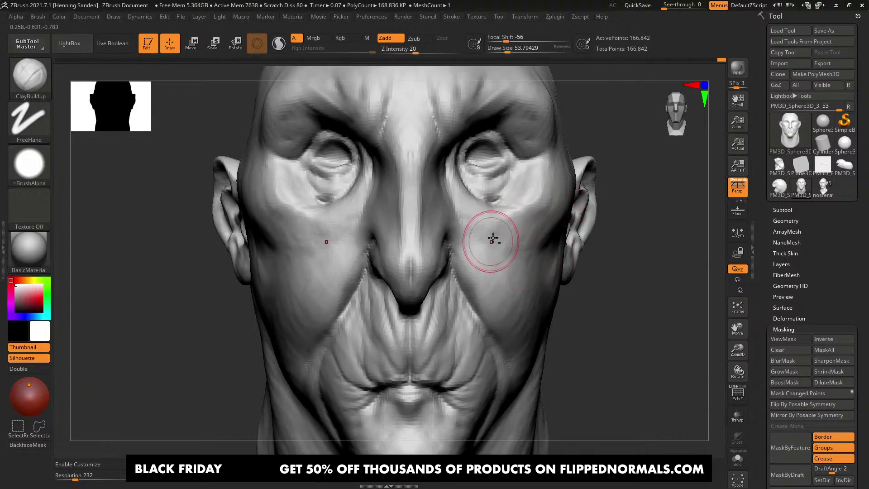
right_drag(492, 240, 533, 237)
shift+drag(533, 237, 531, 247)
mouse_move(531, 247)
alt+right_down()
mouse_move(504, 242)
mouse_move(510, 249)
alt+right_up()
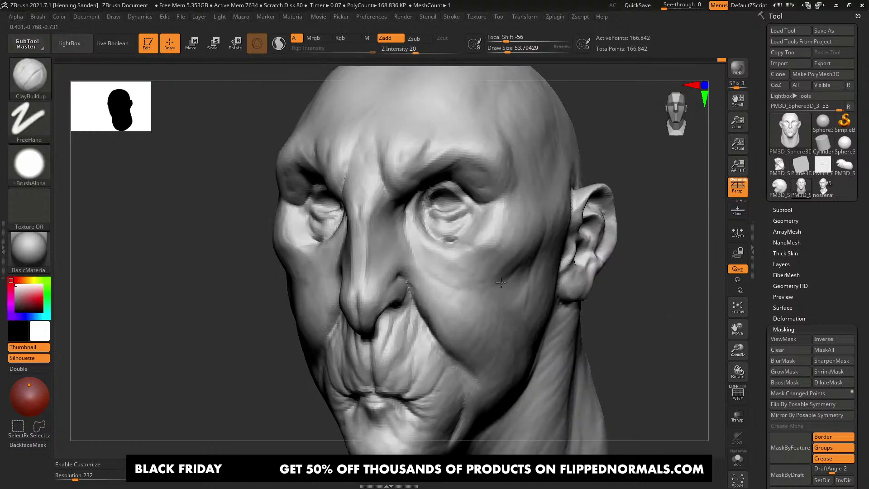
drag(406, 231, 492, 262)
Step: Shape the outer part of the eye bags with ClayBuildup at draw sizes of about 33 to 44
key(s)
right_drag(503, 248, 515, 233)
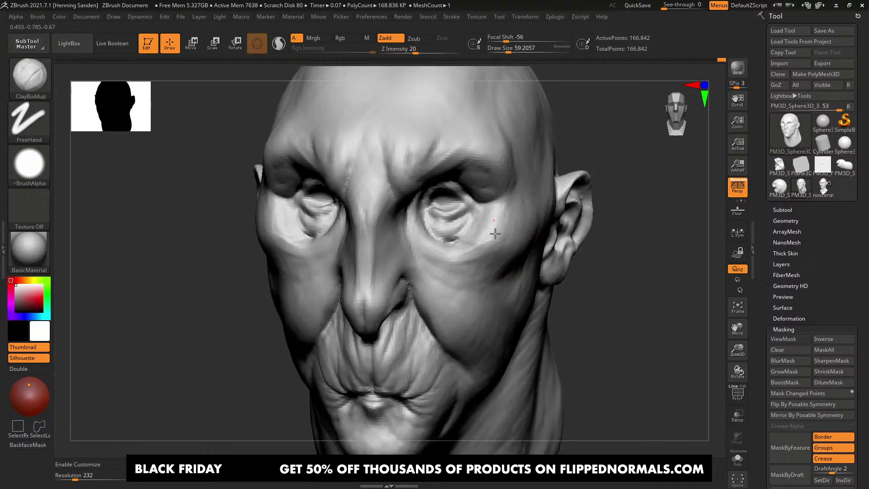
key(bracketleft)
key(bracketleft)
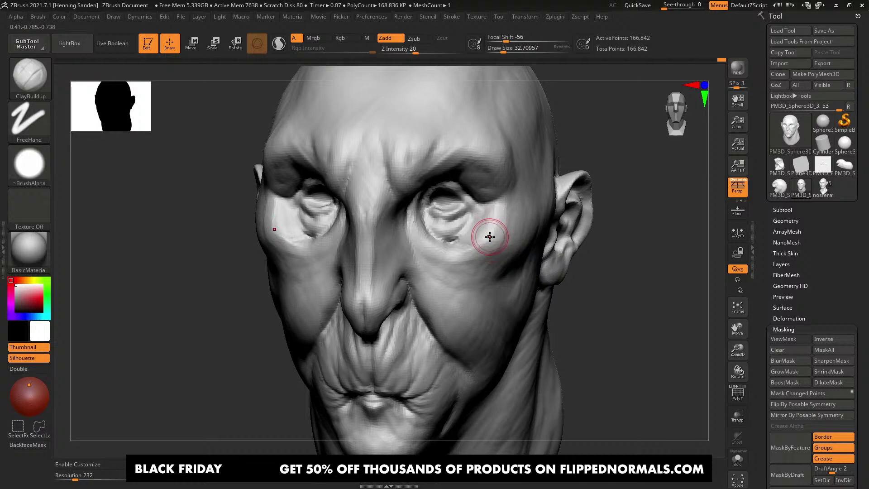
alt+right_drag(489, 244, 479, 195)
key(bracketright)
right_drag(479, 195, 504, 249)
drag(504, 249, 495, 269)
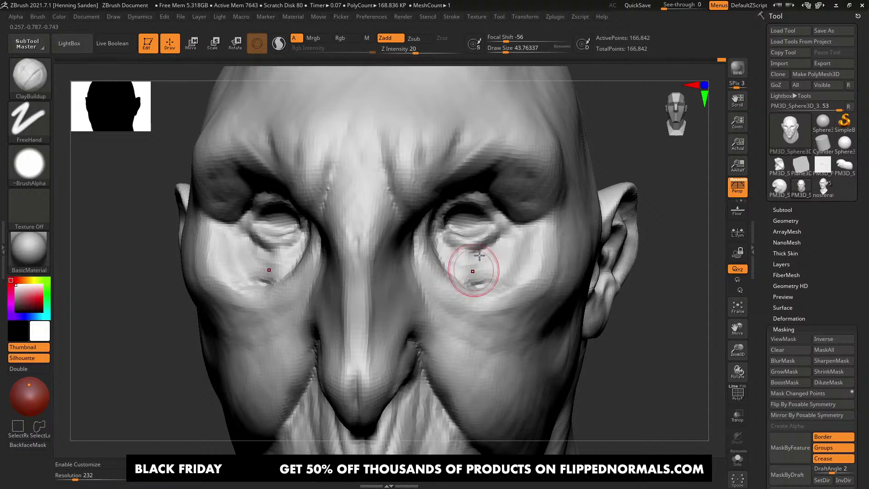
Step: Carve a curved crease through the eye bag with DamStandard, undoing and redrawing the first stroke
right_drag(451, 264, 502, 257)
key(b)
key(d)
key(s)
mouse_move(509, 237)
mouse_down()
mouse_move(500, 267)
mouse_move(457, 275)
mouse_up()
key(ctrl+z)
mouse_move(508, 238)
mouse_down()
mouse_move(463, 271)
mouse_move(480, 290)
mouse_move(458, 272)
mouse_up()
right_drag(491, 269, 468, 268)
Step: Cut further folds below the lower eyelid with DamStandard at a draw size of about 49
key(s)
drag(469, 268, 465, 268)
drag(457, 267, 530, 275)
mouse_move(513, 273)
right_down()
mouse_move(521, 267)
mouse_move(515, 279)
mouse_move(480, 260)
right_up()
mouse_move(457, 246)
mouse_down()
mouse_move(469, 258)
mouse_move(481, 254)
mouse_up()
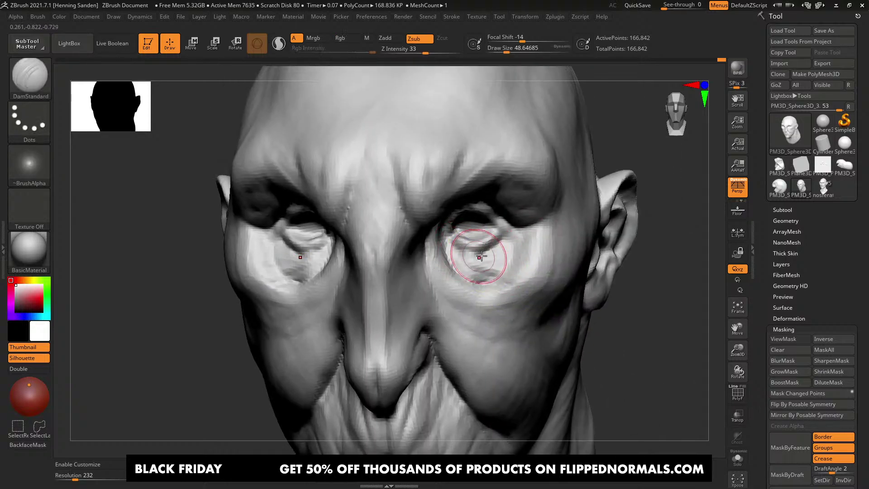
Step: Switch to the web browser and open the first production photo of Monster Trucks (2016) from the artist's IMDb filmography
mouse_move(520, 253)
ctrl+right_down()
mouse_move(508, 231)
mouse_move(529, 260)
mouse_move(511, 223)
ctrl+right_up()
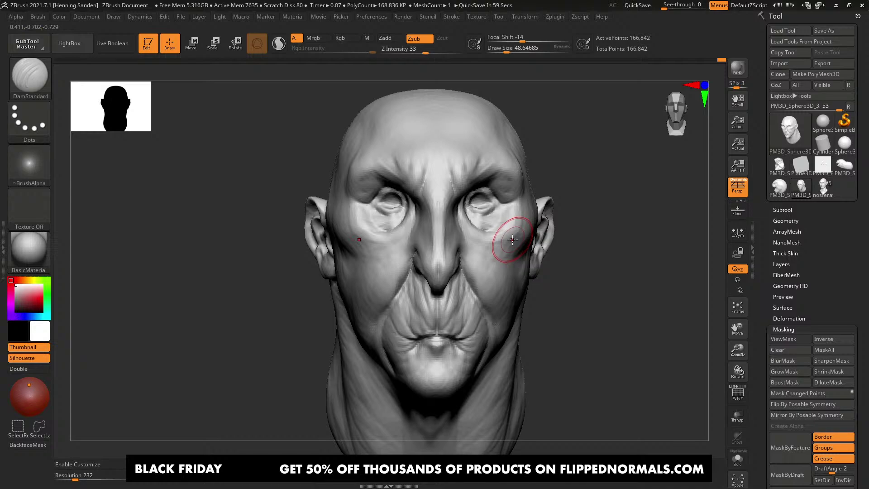
key(alt+Tab)
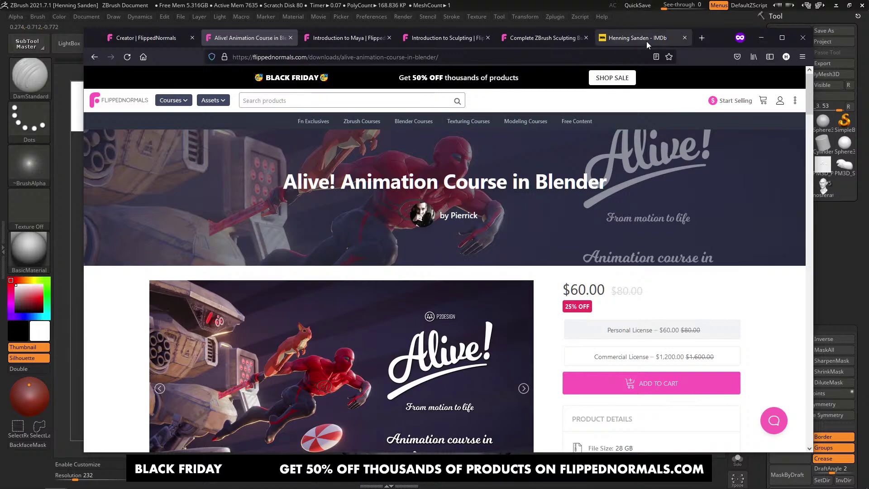
click(646, 38)
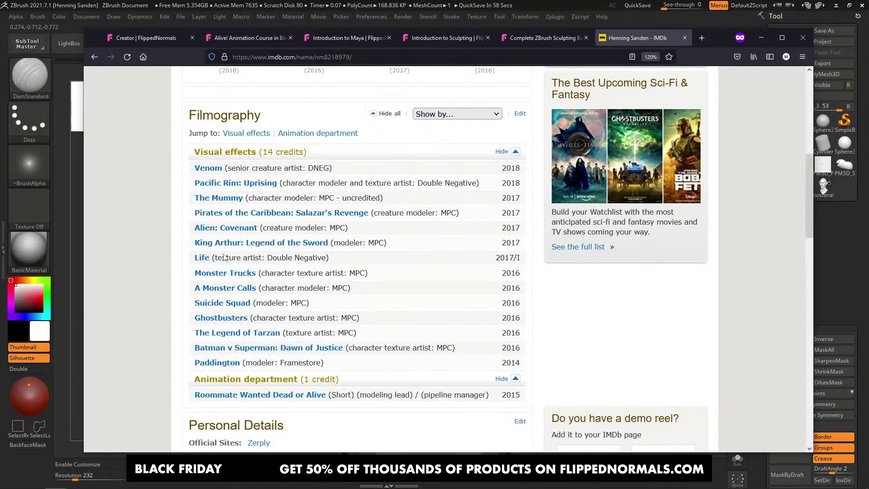
click(214, 290)
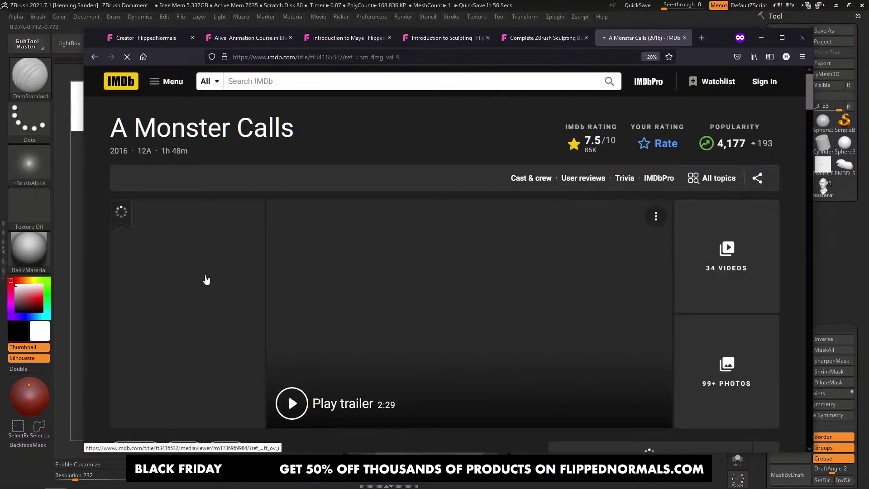
click(95, 57)
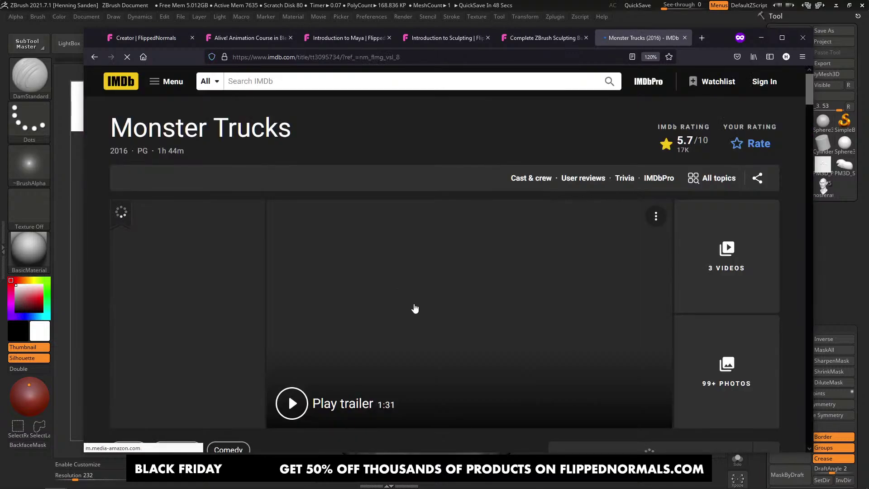
scroll(509, 295, down, 7)
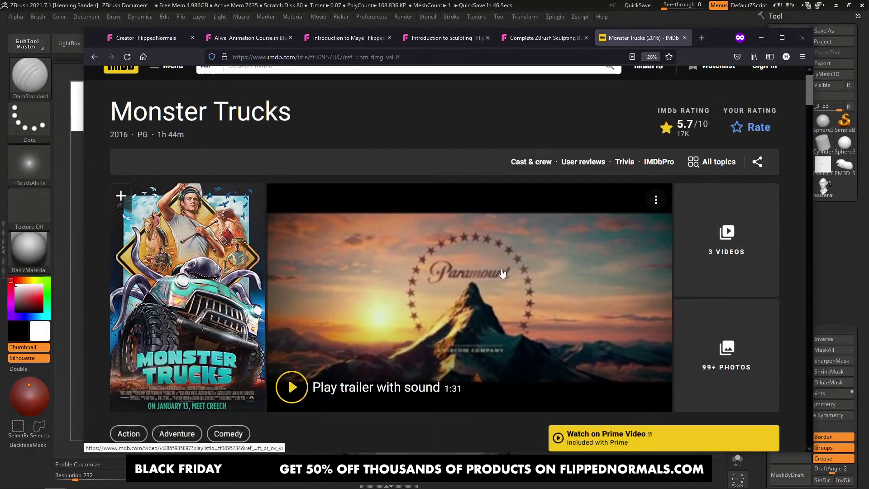
scroll(408, 316, down, 8)
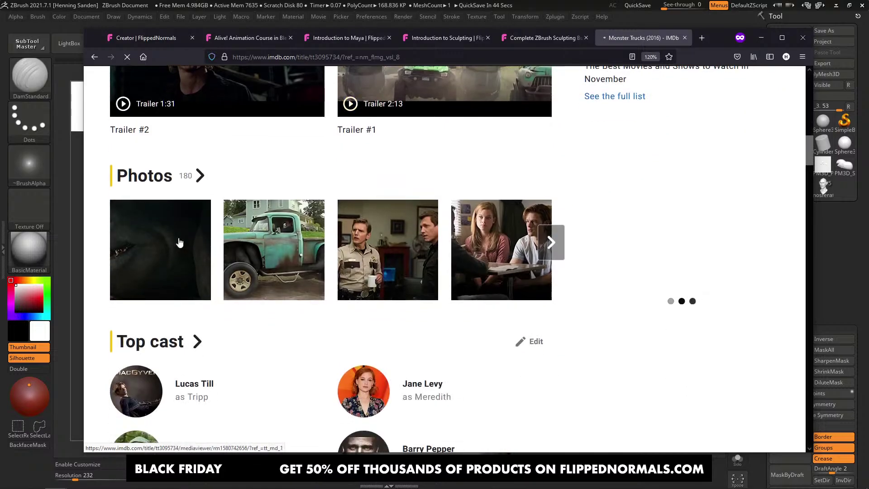
click(179, 242)
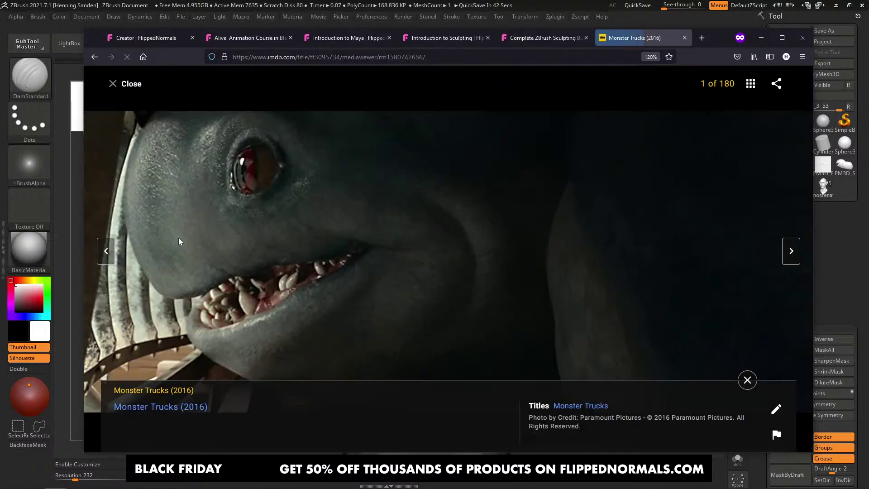
Step: Examine the Monster Trucks photo gallery on IMDb for creature shots, and return to ZBrush
key(Right)
key(Right)
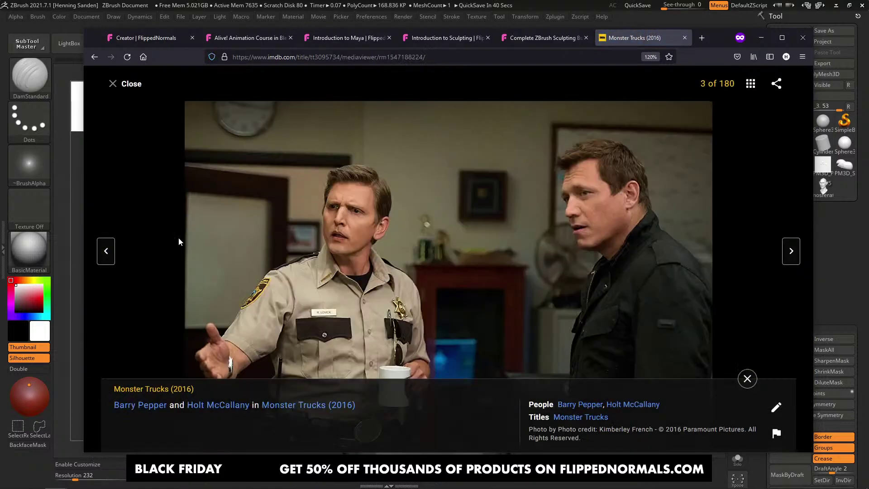
key(Left)
key(Left)
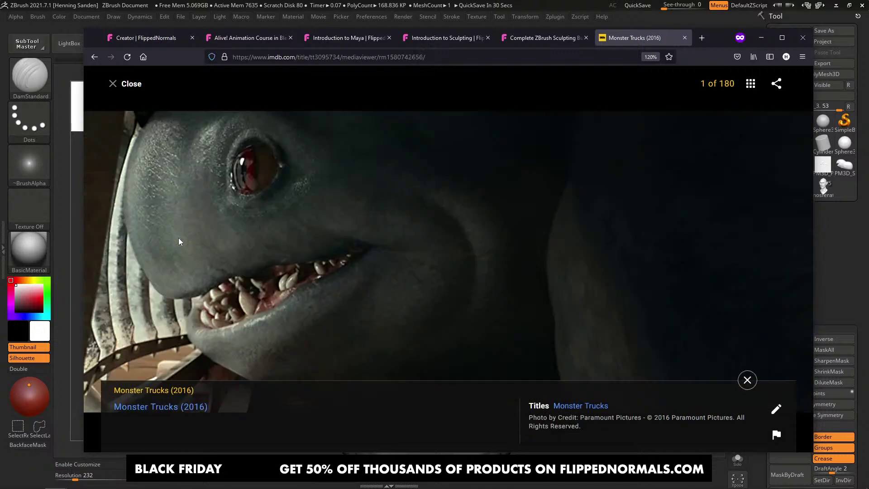
key(Right)
key(Right)
key(Right)
key(Right)
key(Right)
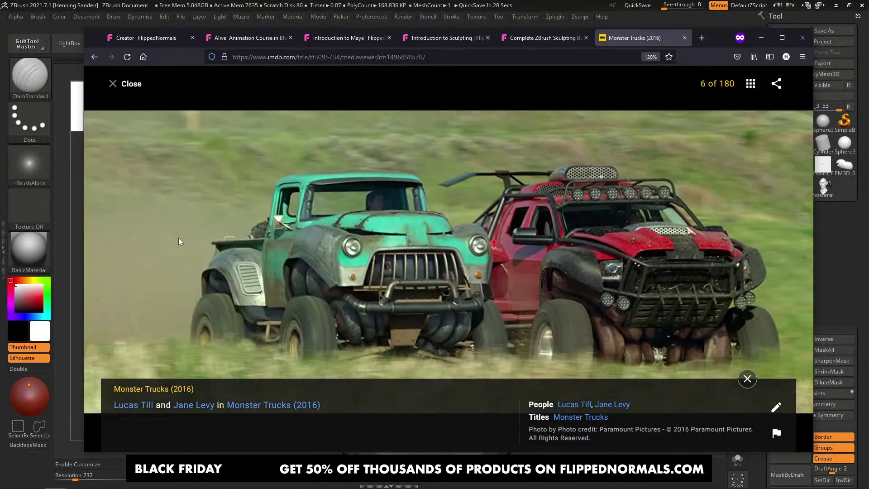
key(Right)
key(Right)
key(Right)
key(Left)
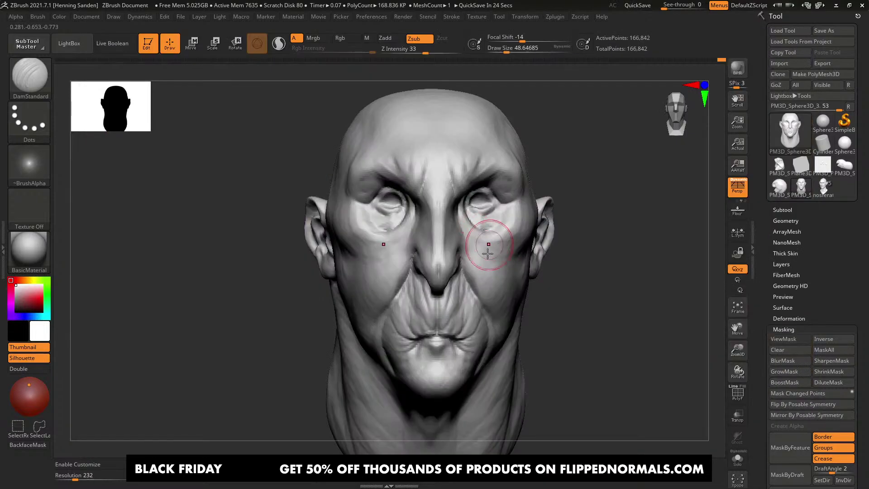
Step: Build up the brow ridge above the eye and the outer eye bag with ClayBuildup at a draw size of about 33
mouse_move(491, 252)
right_down()
mouse_move(499, 282)
mouse_move(552, 232)
right_up()
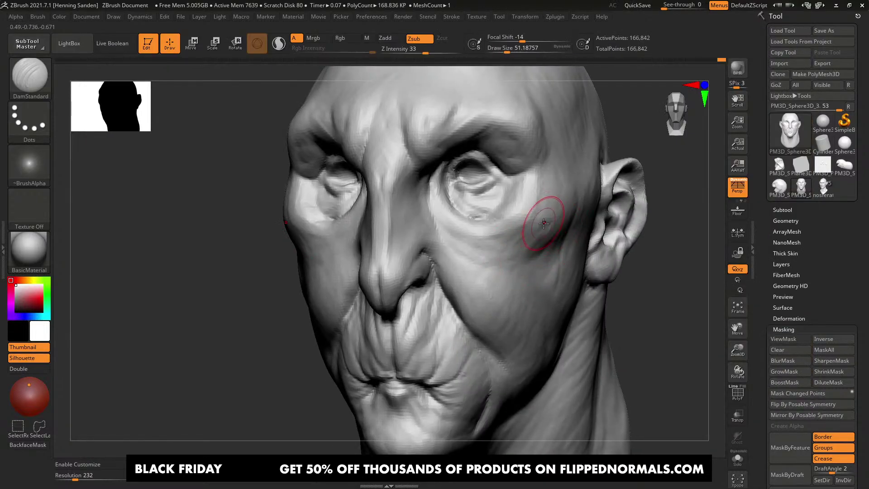
key(ctrl)
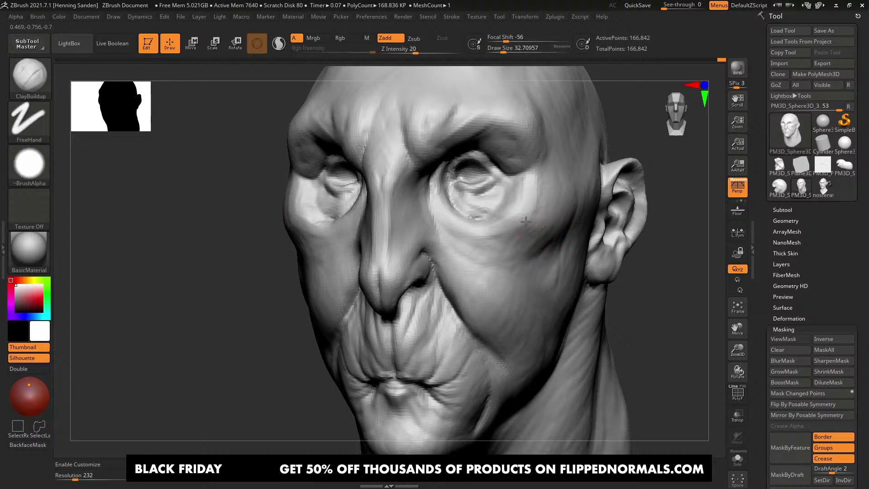
mouse_move(538, 215)
right_down()
mouse_move(543, 232)
mouse_move(540, 218)
right_up()
ctrl+click(541, 208)
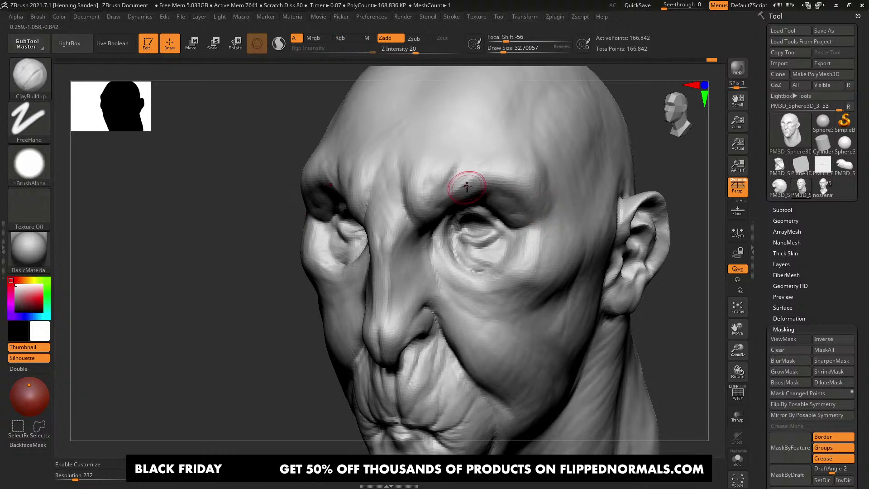
right_drag(500, 194, 497, 160)
drag(509, 192, 484, 193)
right_drag(492, 194, 497, 212)
drag(522, 197, 496, 196)
mouse_move(532, 208)
right_down()
mouse_move(515, 222)
mouse_move(515, 246)
right_up()
drag(508, 245, 491, 270)
right_drag(501, 242, 508, 248)
Step: Carve a fold through the eye bag below the lower eyelid with DamStandard at a draw size of about 41
key(b)
key(d)
key(s)
key(])
mouse_move(509, 243)
mouse_down()
mouse_move(469, 276)
mouse_move(453, 245)
mouse_up()
mouse_move(453, 246)
ctrl+right_down()
mouse_move(475, 267)
mouse_move(466, 269)
ctrl+right_up()
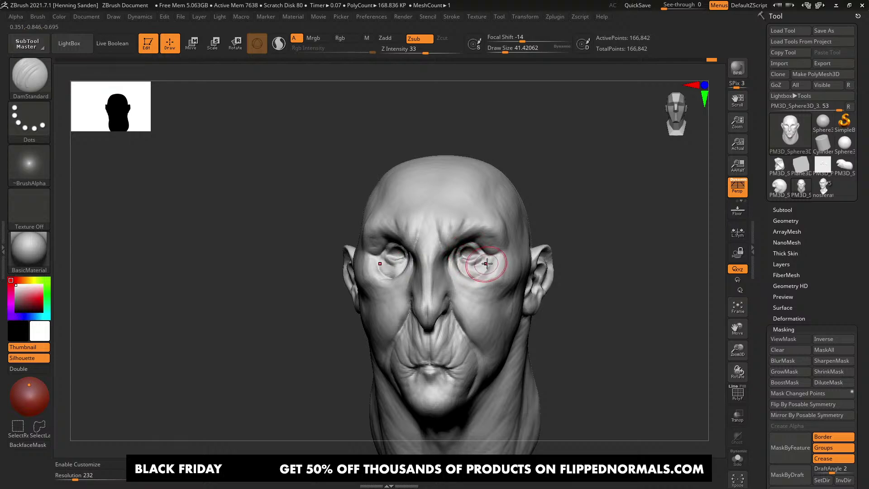
Step: Reshape the sides of the cheeks from the front with the Move brush at a draw size of about 74
alt+right_drag(542, 262, 541, 246)
mouse_move(493, 259)
right_down()
mouse_move(471, 289)
mouse_move(473, 248)
right_up()
right_drag(473, 248, 511, 271)
key(b)
key(m)
key(v)
key(s)
key(bracketright)
key(bracketright)
key(bracketright)
right_drag(520, 280, 520, 270)
drag(516, 271, 512, 268)
key(s)
drag(511, 267, 506, 267)
drag(507, 266, 509, 263)
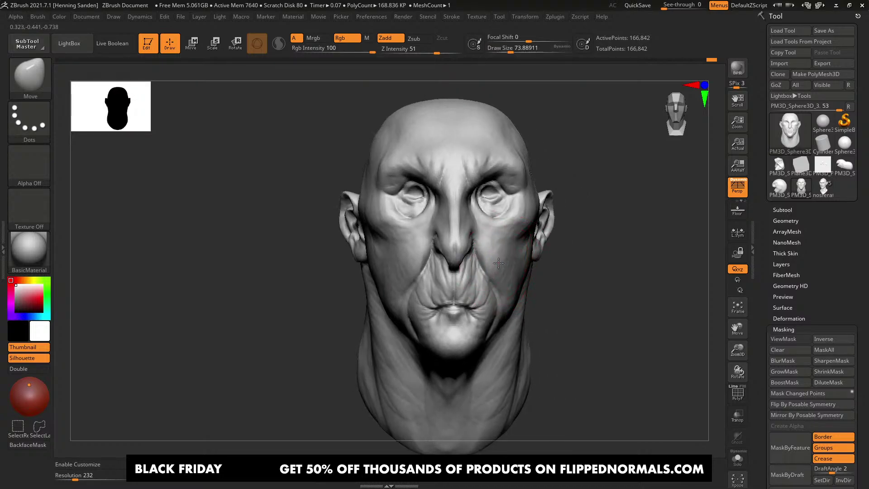
Step: Refine the cheek contour below the cheekbone with the Move brush at a draw size of about 65, smoothing between strokes
right_drag(510, 261, 501, 258)
key(s)
drag(502, 258, 504, 258)
right_drag(515, 254, 501, 240)
shift+drag(501, 240, 507, 248)
right_drag(507, 248, 504, 256)
key(s)
drag(504, 256, 502, 256)
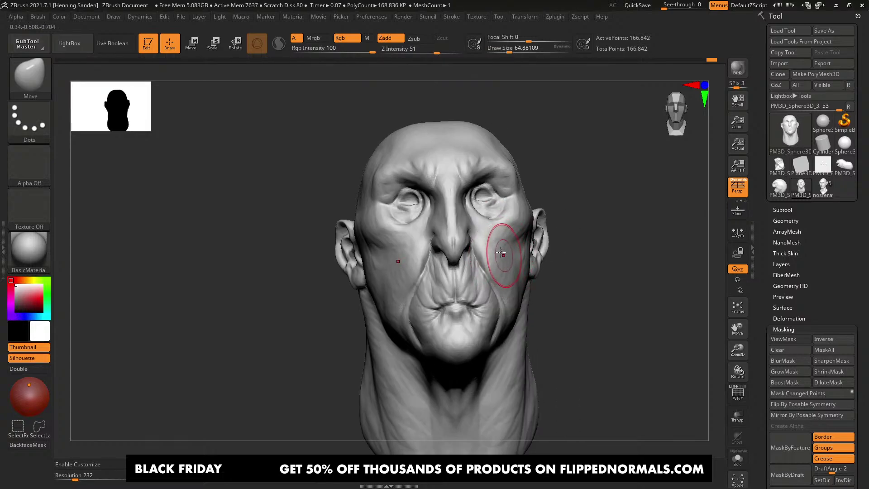
Step: Shift the broad cheek volume with the Move brush at a draw size of about 104 and smooth the cheek surface
right_drag(510, 252, 493, 261)
key(s)
drag(493, 261, 498, 262)
mouse_move(498, 262)
right_down()
mouse_move(512, 263)
mouse_move(508, 255)
right_up()
key(s)
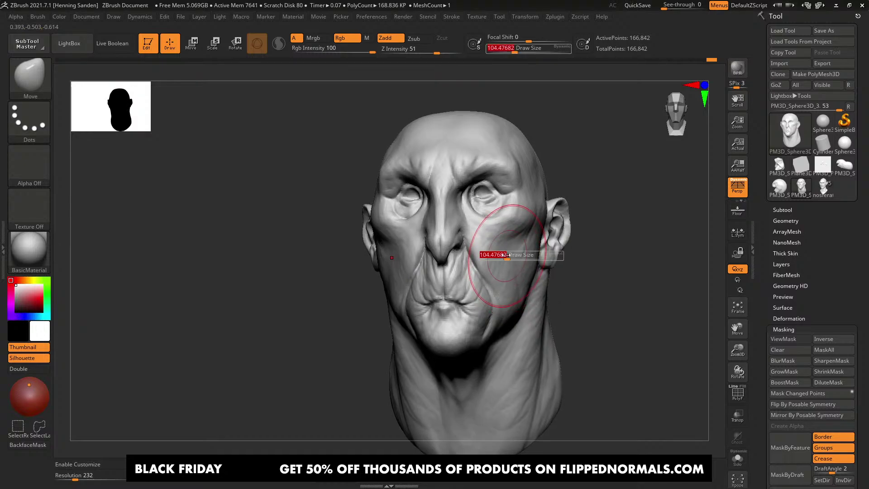
drag(507, 255, 505, 255)
drag(505, 254, 510, 257)
right_drag(511, 258, 508, 260)
shift+drag(508, 260, 512, 252)
Step: Adjust the lower cheek toward the mouth corner and jaw with the Move brush at draw sizes of about 90 to 104
right_drag(511, 251, 489, 257)
mouse_move(489, 257)
ctrl+right_down()
mouse_move(481, 233)
mouse_move(498, 231)
mouse_move(488, 261)
ctrl+right_up()
key(s)
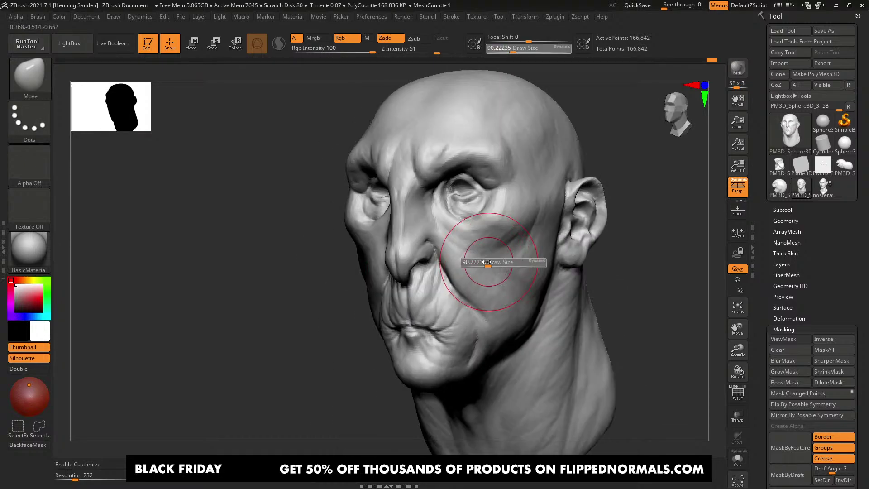
drag(488, 261, 486, 261)
mouse_move(476, 259)
right_down()
mouse_move(459, 266)
mouse_move(462, 277)
mouse_move(493, 289)
mouse_move(485, 291)
right_up()
key(bracketright)
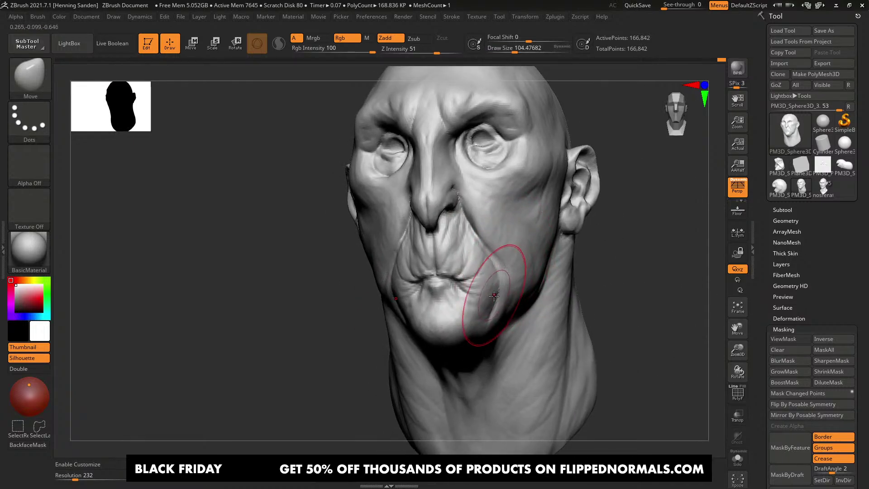
Step: Build up the area between the mouth corner and chin with ClayBuildup at draw sizes of about 49 to 56
key(b)
key(c)
key(b)
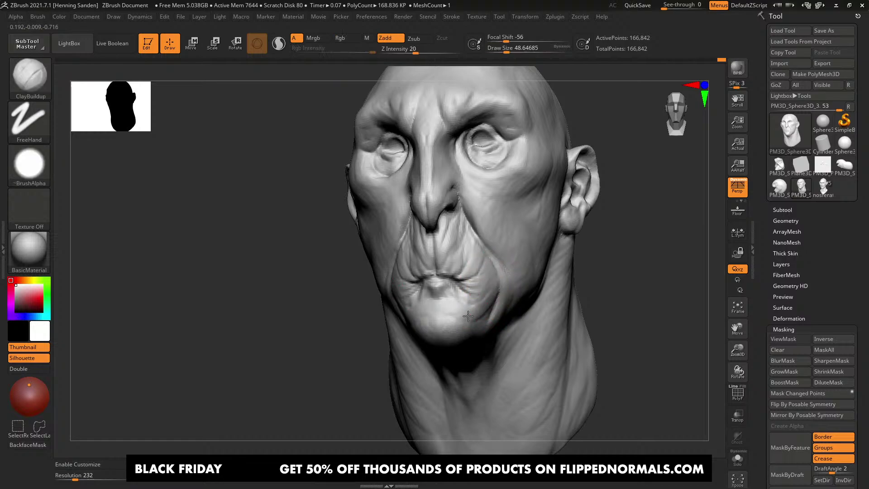
drag(477, 313, 458, 300)
mouse_move(463, 317)
right_down()
mouse_move(495, 312)
mouse_move(506, 277)
right_up()
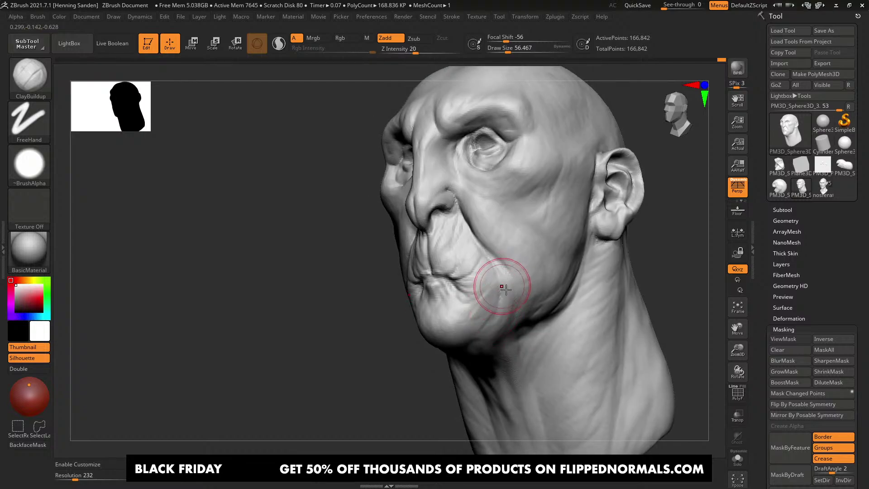
Step: Cut a crease beside the mouth corner with DamStandard at a draw size of about 56
key(b)
key(d)
key(s)
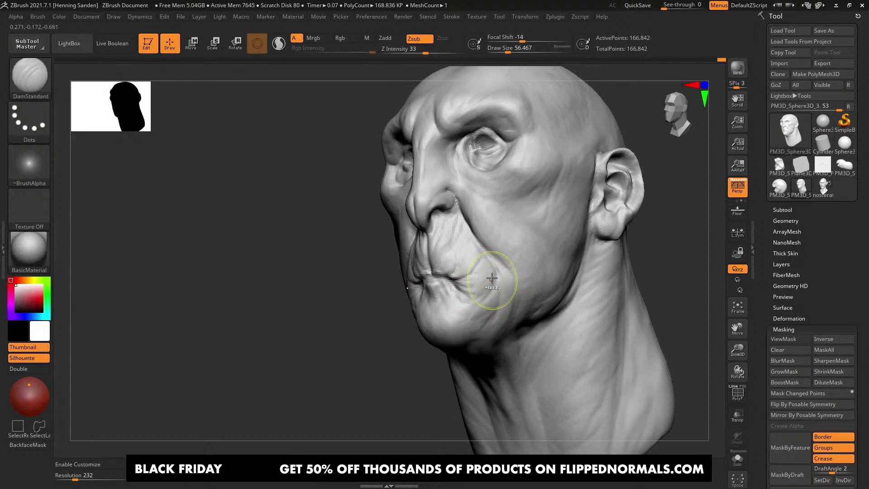
drag(492, 278, 490, 292)
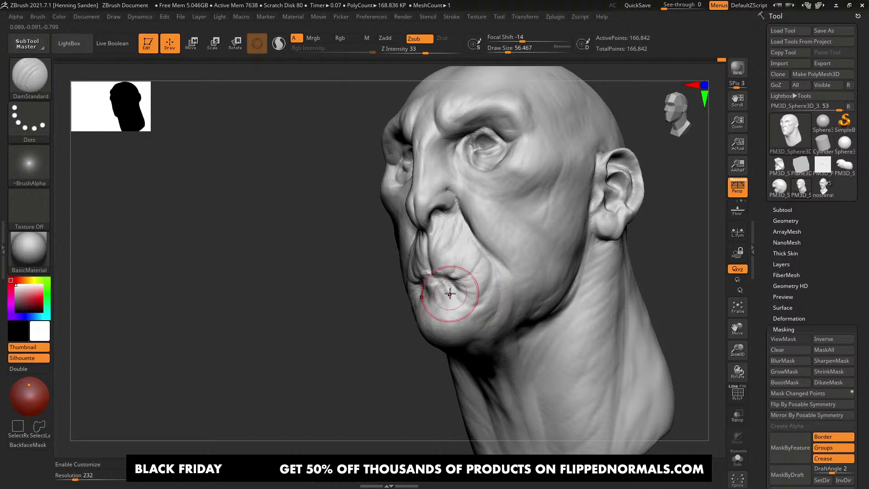
Step: Carve a long diagonal crease down the cheek below the cheekbone with DamStandard at a draw size of about 83
ctrl+right_drag(476, 302, 437, 257)
right_drag(437, 257, 608, 249)
mouse_move(609, 249)
right_down()
mouse_move(552, 232)
mouse_move(586, 213)
right_up()
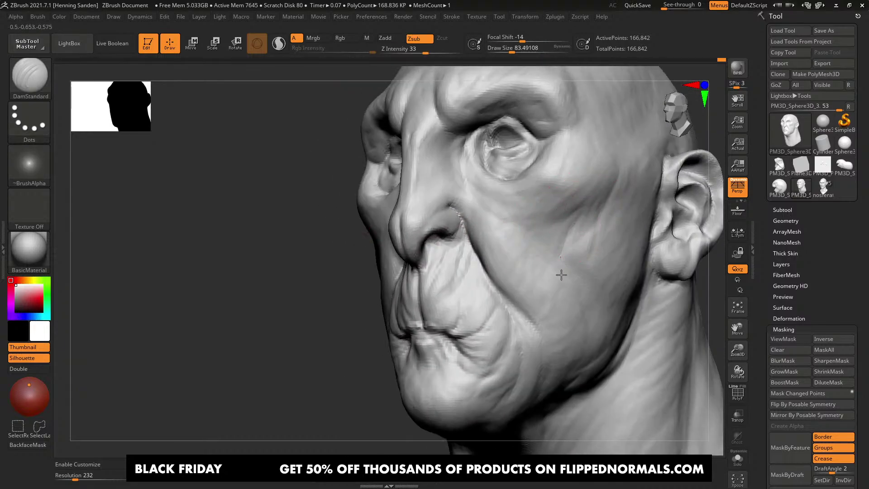
key(ctrl)
mouse_move(588, 210)
mouse_down()
mouse_move(562, 246)
mouse_move(561, 270)
mouse_up()
Step: Build up the cheek along the nasolabial fold and down to the jaw with ClayBuildup at a draw size of about 65
alt+right_drag(549, 266, 496, 281)
key(b)
key(c)
key(b)
mouse_move(439, 233)
right_down()
mouse_move(464, 262)
mouse_move(448, 259)
right_up()
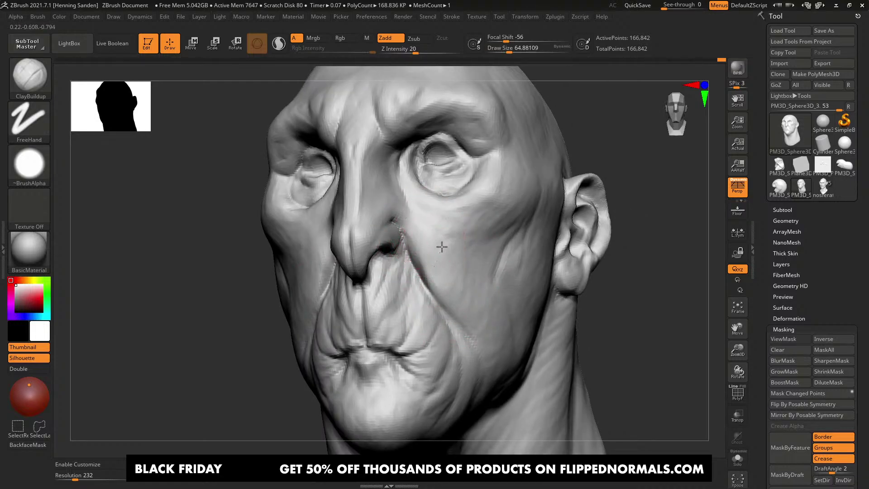
right_drag(474, 319, 496, 344)
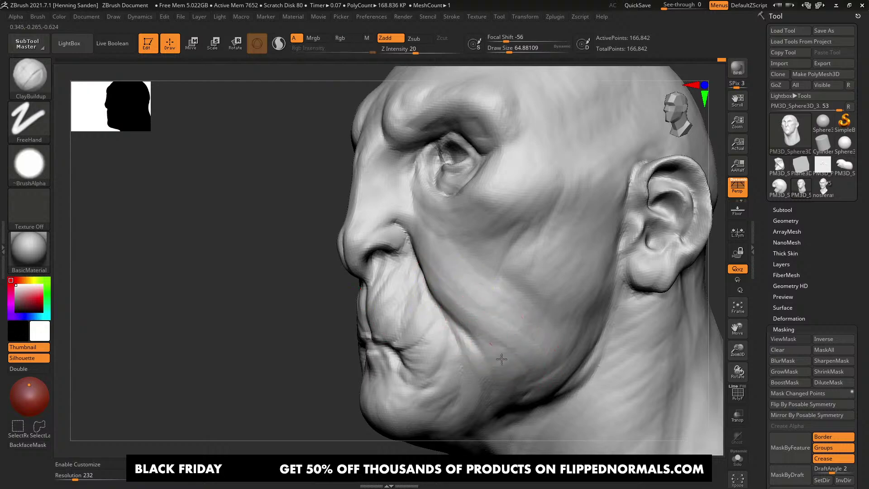
right_drag(487, 365, 479, 319)
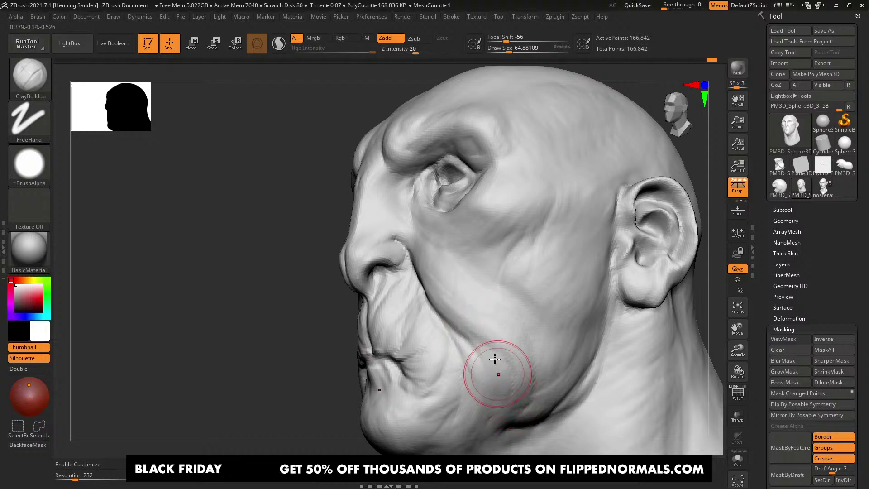
right_drag(504, 353, 479, 284)
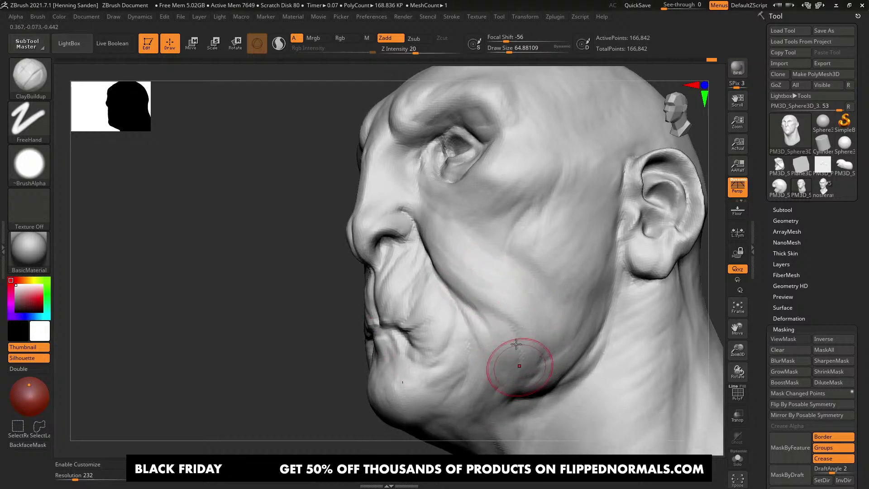
Step: Adjust the shape of the lower face in side view with the Move brush
mouse_move(501, 359)
right_down()
mouse_move(462, 262)
mouse_move(430, 291)
mouse_move(453, 294)
mouse_move(424, 291)
mouse_move(436, 275)
mouse_move(454, 277)
mouse_move(466, 267)
mouse_move(484, 276)
right_up()
key(b)
key(m)
key(v)
key(s)
click(425, 290)
ctrl+right_drag(484, 276, 496, 308)
Step: Cut creases from beside the nostril across the cheek to the jaw with DamStandard at a draw size of about 62
right_drag(371, 273, 408, 265)
key(b)
key(d)
key(s)
mouse_move(403, 229)
alt+right_down()
mouse_move(405, 258)
mouse_move(430, 257)
alt+right_up()
key(s)
click(427, 247)
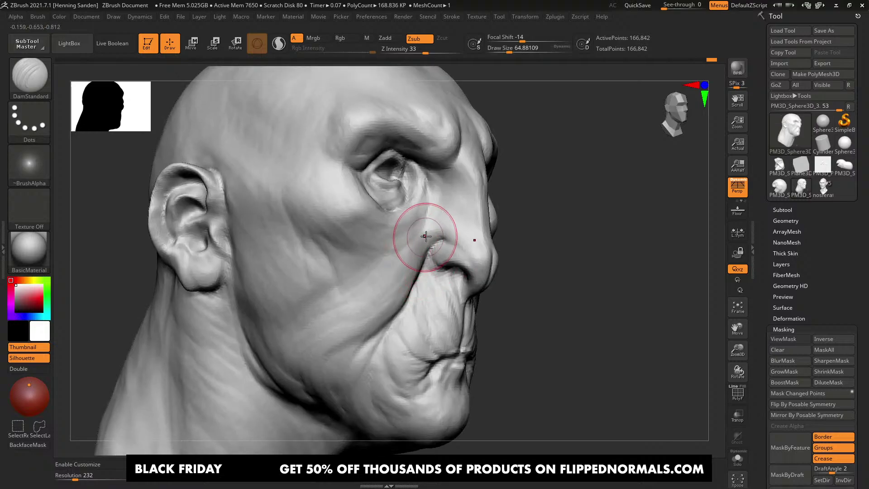
drag(430, 231, 357, 304)
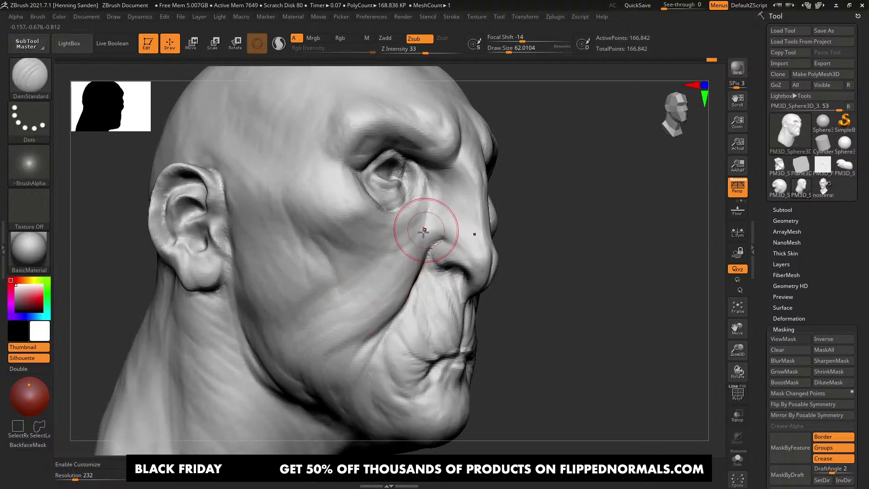
mouse_move(419, 230)
mouse_down()
mouse_move(324, 319)
mouse_move(301, 364)
mouse_up()
drag(326, 319, 305, 366)
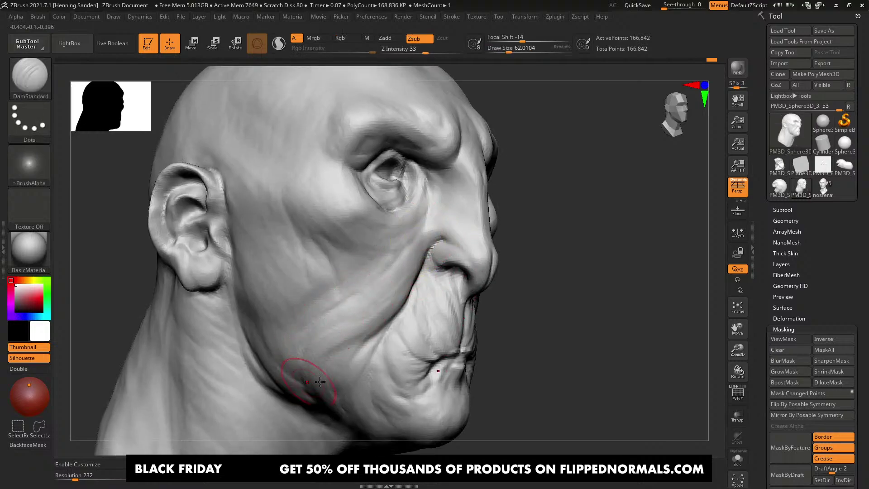
Step: Build up the lower cheek beside the mouth with ClayBuildup at draw sizes of about 62 to 90, undoing a stroke
mouse_move(304, 366)
right_down()
mouse_move(390, 327)
mouse_move(380, 331)
mouse_move(388, 359)
right_up()
key(b)
key(c)
key(b)
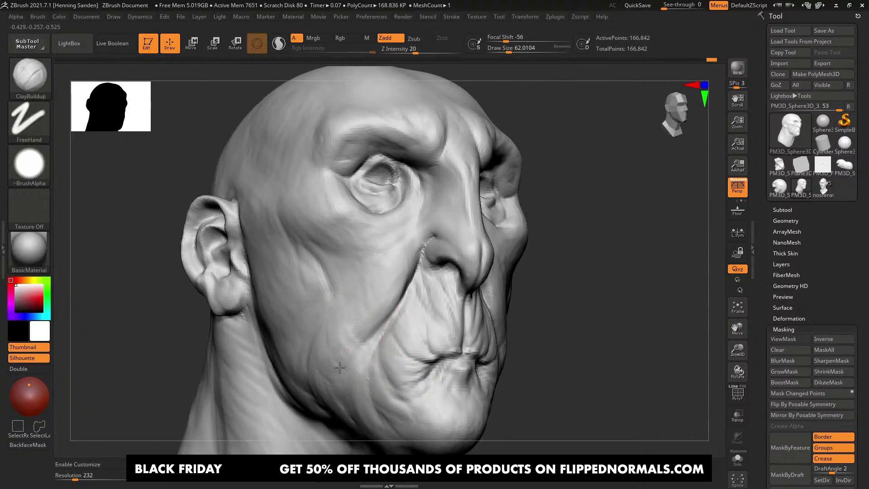
key(ctrl)
key(ctrl+z)
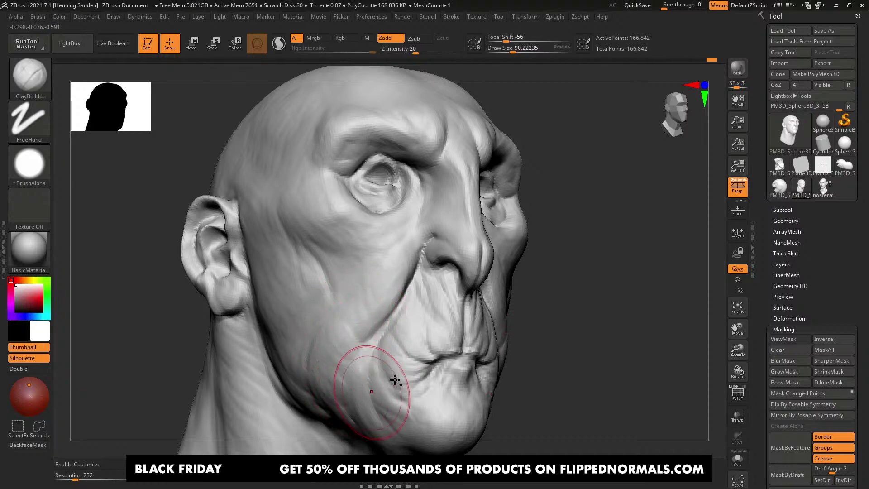
right_drag(368, 368, 506, 353)
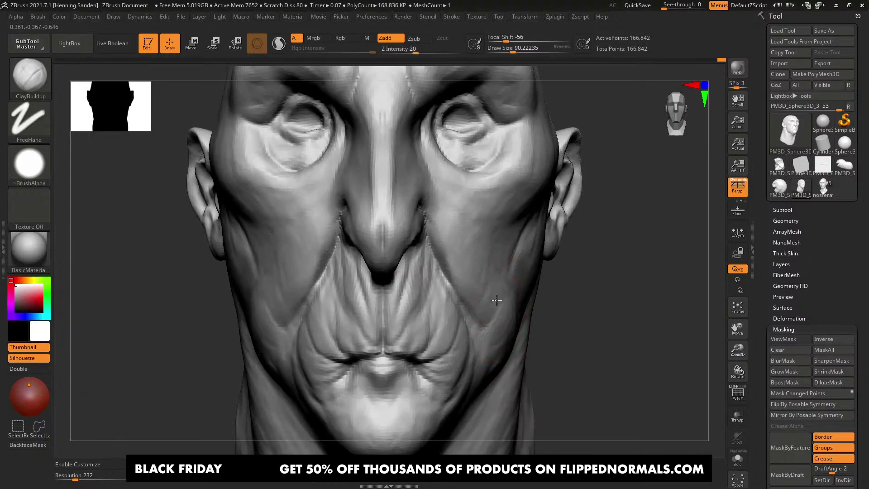
key([)
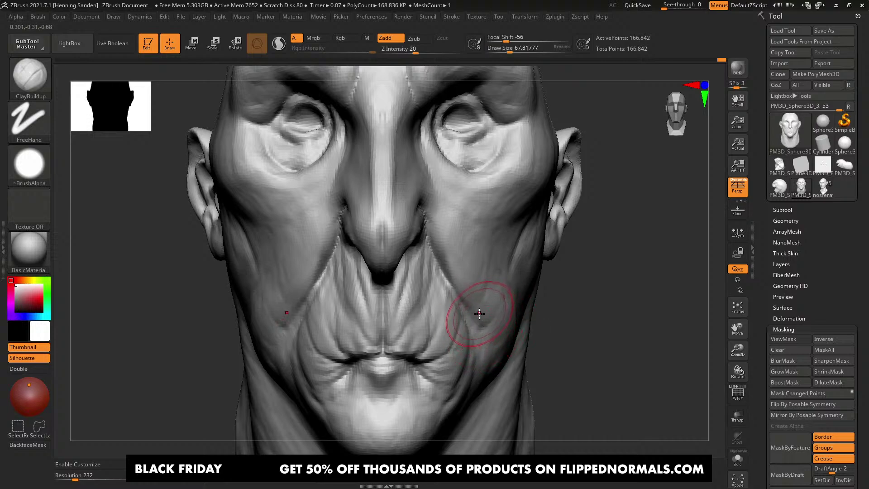
scroll(483, 307, down, 2)
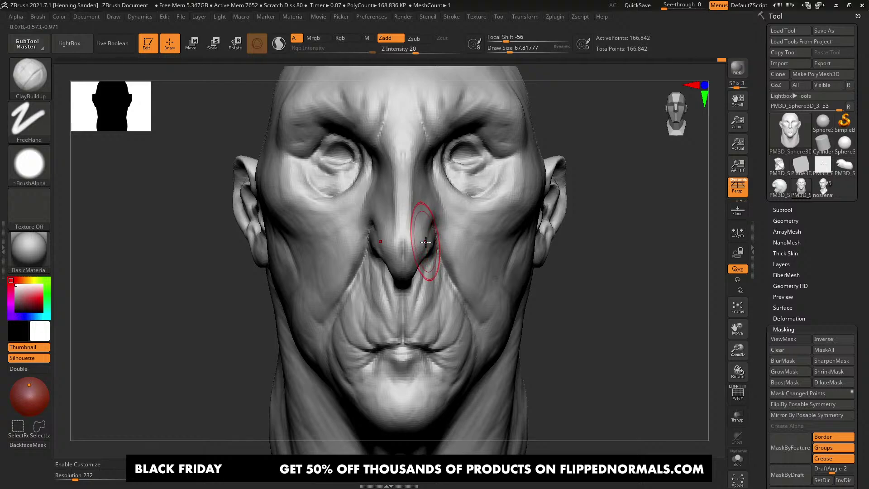
right_drag(427, 242, 458, 240)
mouse_move(457, 240)
ctrl+right_down()
mouse_move(463, 212)
mouse_move(467, 276)
ctrl+right_up()
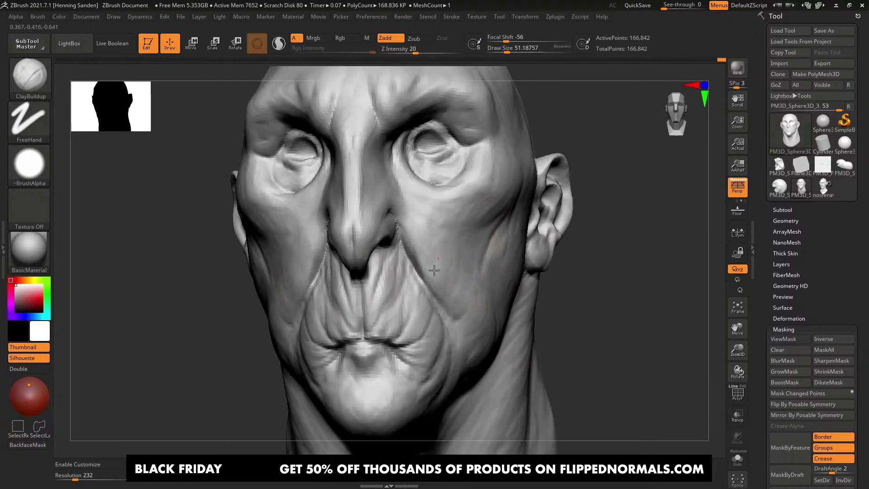
Step: Switch to the Firefox browser and search Google Images for "a monster calls"
key(alt+Tab)
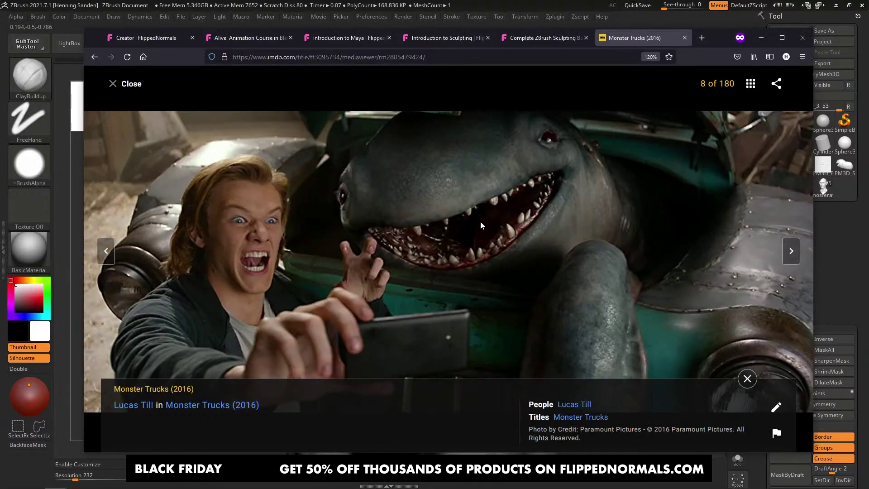
click(122, 83)
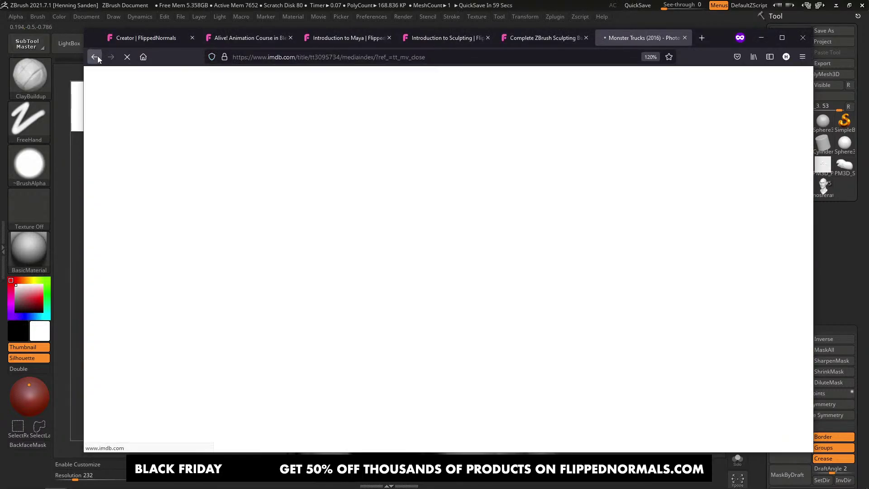
key(ctrl+t)
text(a monster calls)
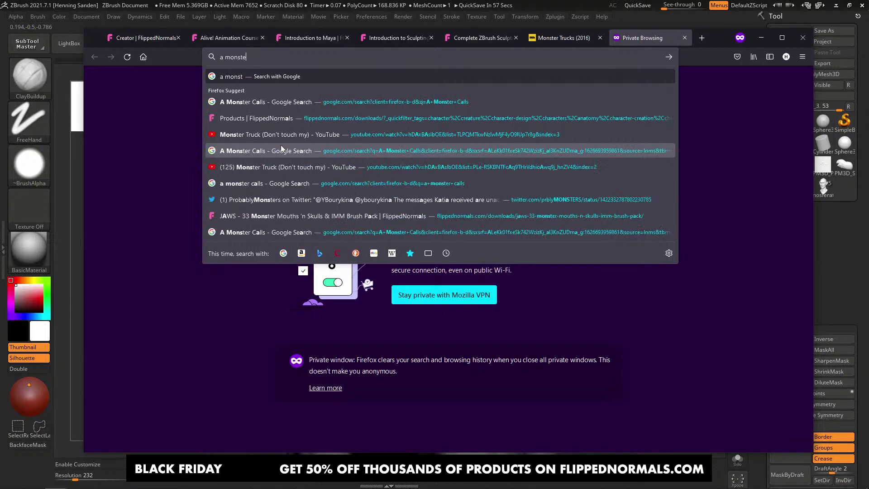
key(Return)
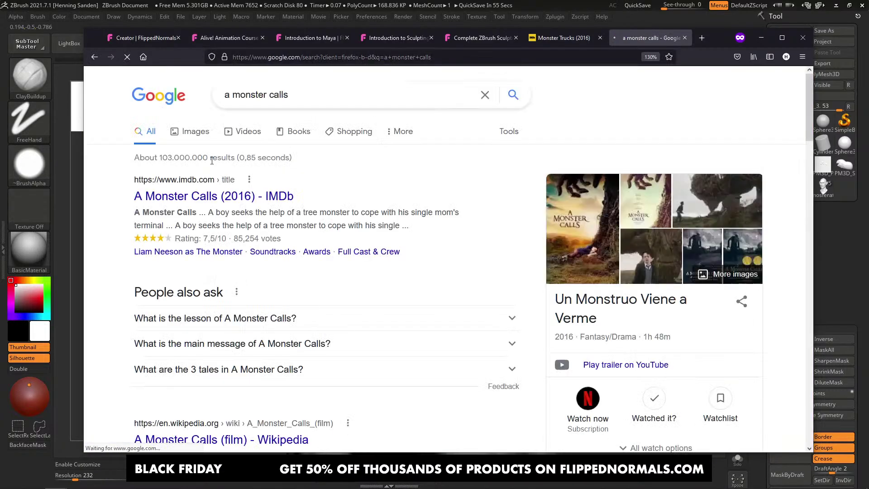
click(196, 132)
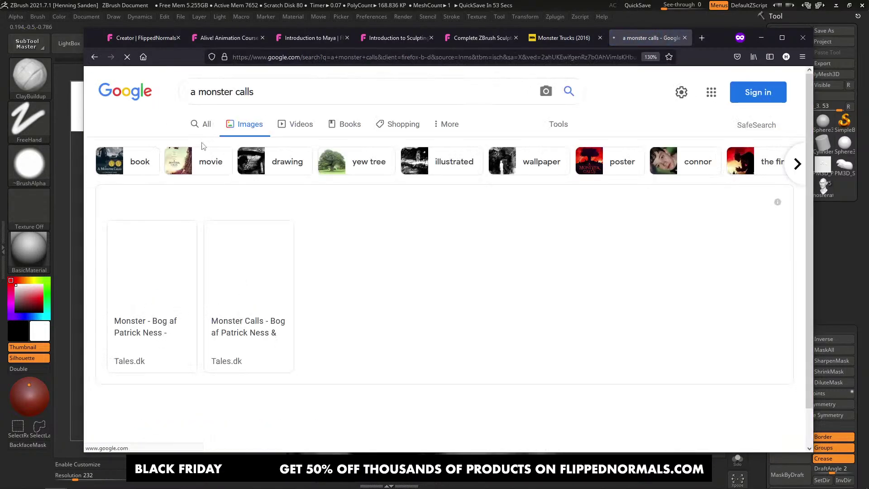
scroll(362, 202, down, 3)
scroll(453, 253, down, 3)
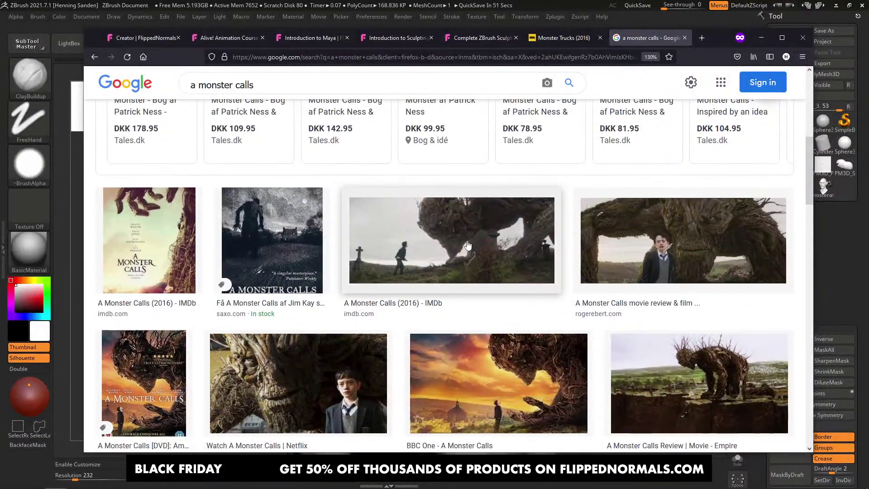
Step: Examine the tree monster's face in the Netflix and Paréntesis stills from the image results
click(312, 362)
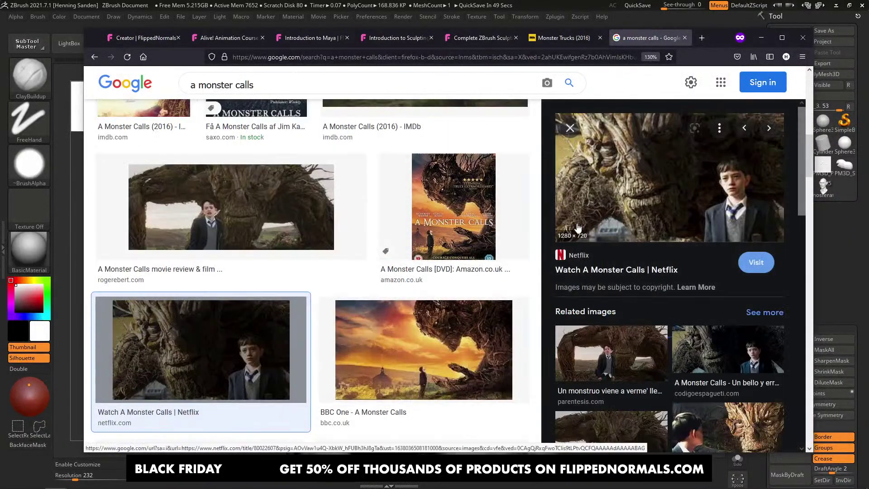
click(649, 205)
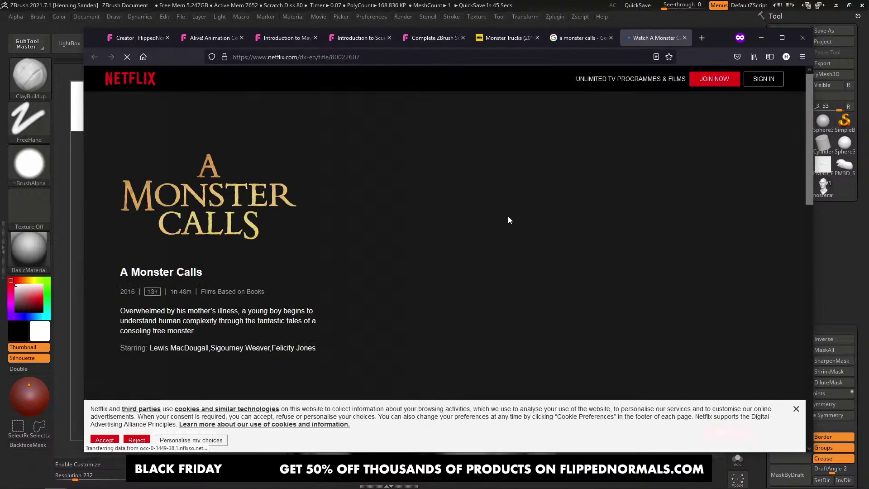
key(ctrl+w)
scroll(498, 254, down, 2)
scroll(527, 248, up, 1)
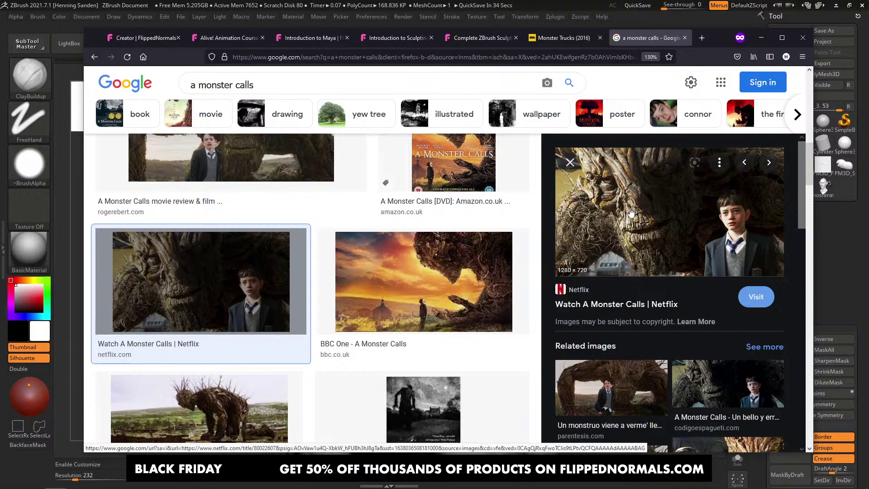
click(599, 394)
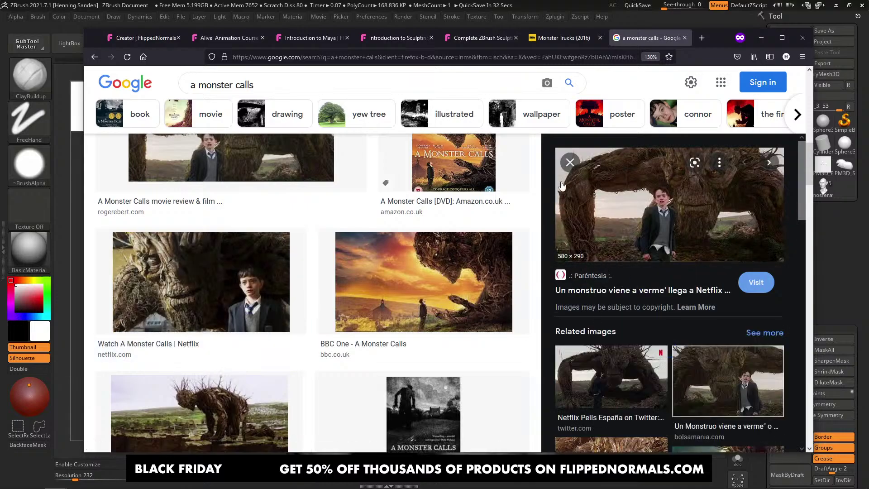
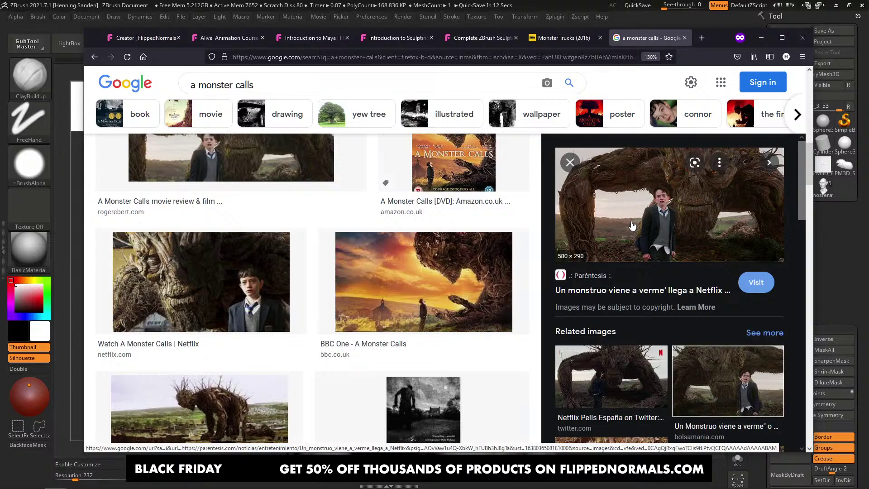
Step: Return to ZBrush and refine the cheek folds toward the jaw with ClayBuildup at draw sizes of about 44 to 65
key(alt+Tab)
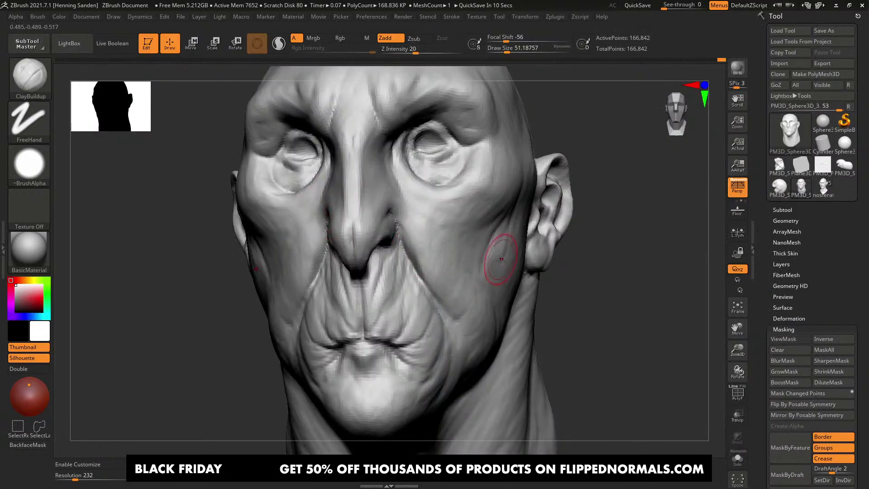
right_drag(491, 247, 430, 239)
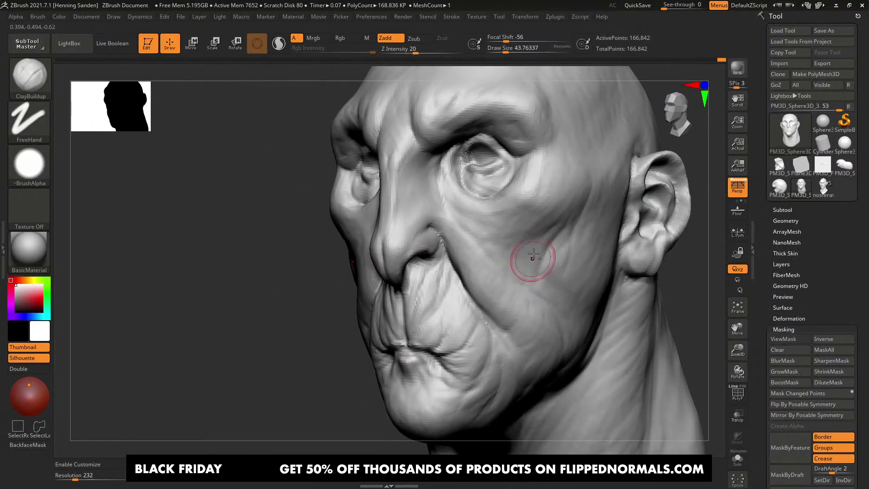
mouse_move(534, 244)
mouse_down()
mouse_move(518, 264)
mouse_move(539, 263)
mouse_move(510, 285)
mouse_up()
key(s)
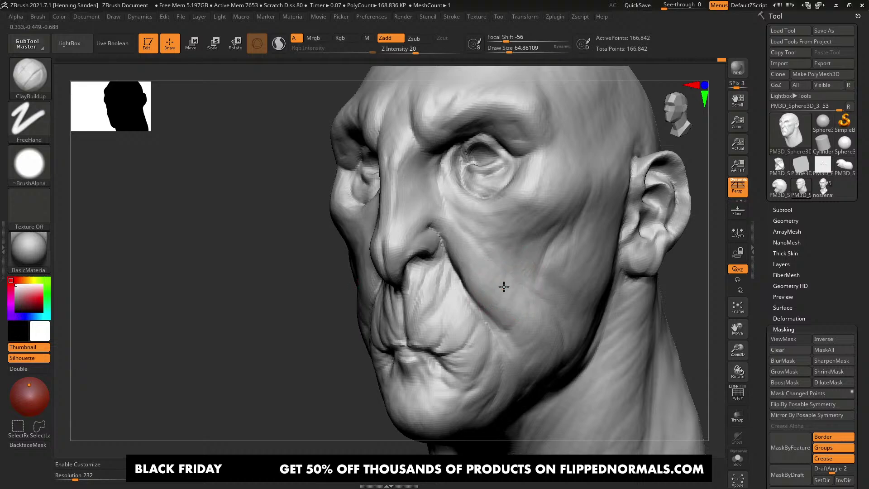
mouse_move(485, 276)
right_down()
mouse_move(505, 298)
mouse_move(503, 317)
mouse_move(508, 310)
right_up()
key([)
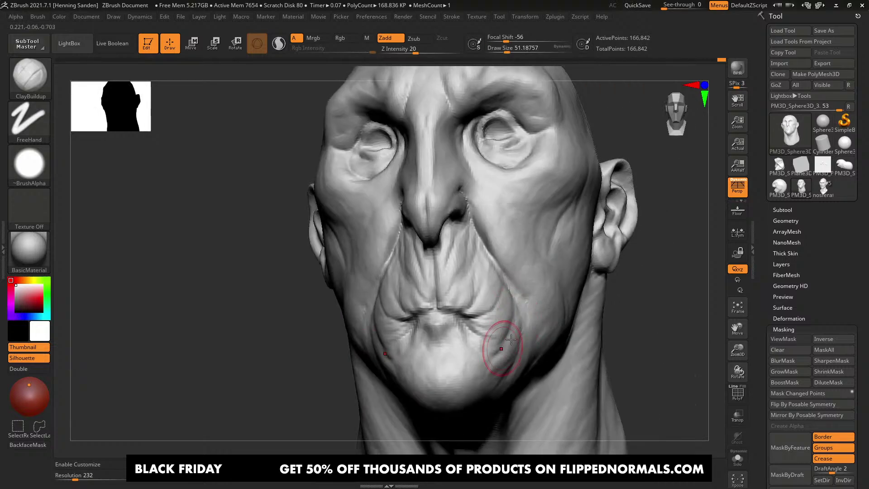
mouse_move(466, 364)
right_down()
mouse_move(421, 368)
mouse_move(510, 325)
right_up()
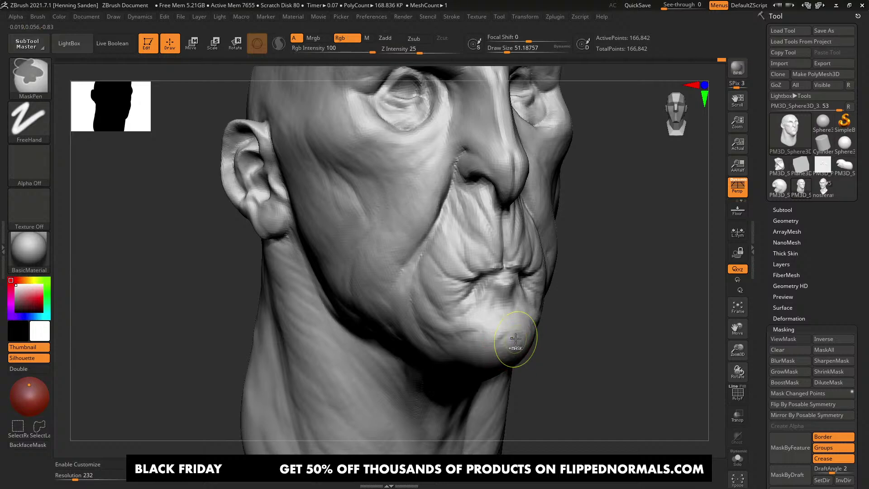
mouse_move(502, 344)
right_down()
mouse_move(487, 361)
mouse_move(514, 316)
mouse_move(497, 334)
right_up()
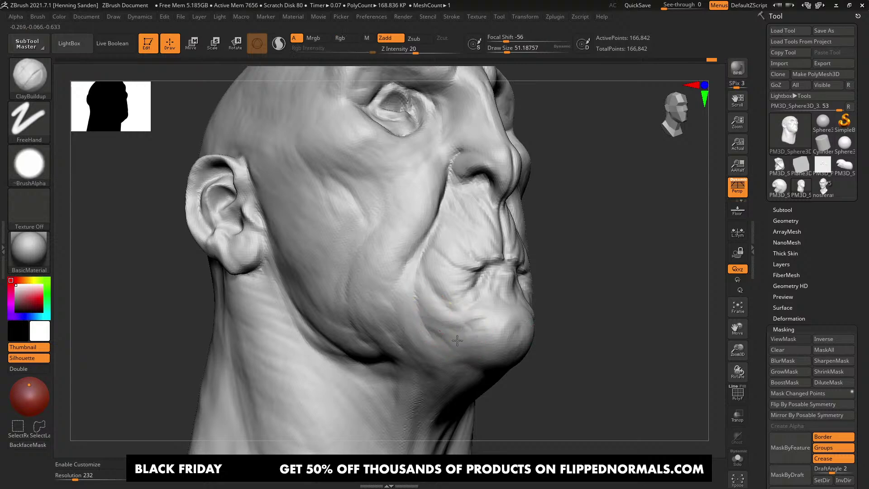
mouse_move(465, 330)
right_down()
mouse_move(467, 297)
mouse_move(528, 302)
right_up()
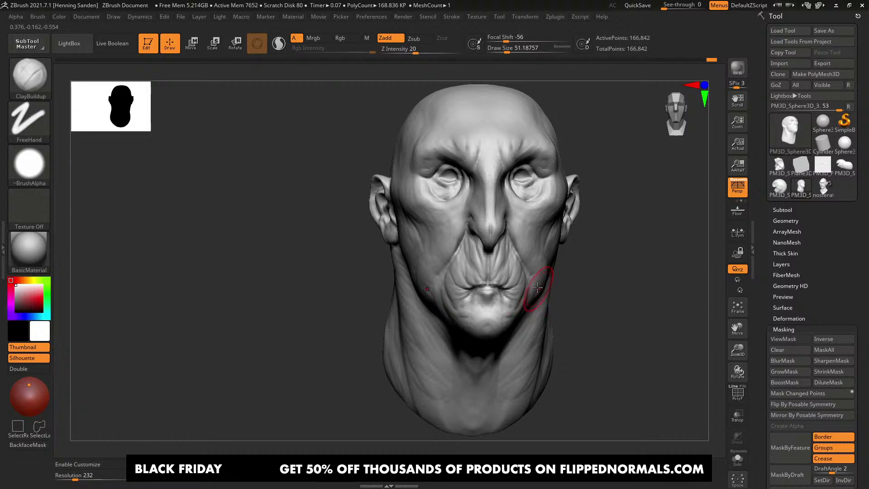
Step: Build up the cheek below the eye bag with ClayBuildup at a draw size of about 68
mouse_move(533, 248)
right_down()
mouse_move(543, 237)
mouse_move(565, 253)
right_up()
key(s)
click(577, 194)
right_drag(557, 194, 557, 233)
key(s)
click(553, 234)
key(s)
click(552, 260)
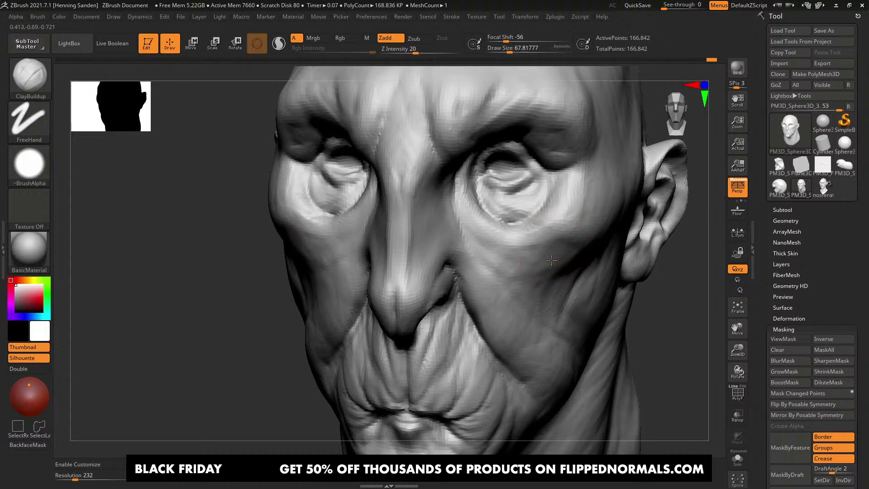
Step: Add a small fold at the root of the nose below the brow with ClayBuildup at draw sizes of about 20 to 27
right_drag(477, 234, 471, 188)
alt+right_drag(464, 239, 463, 300)
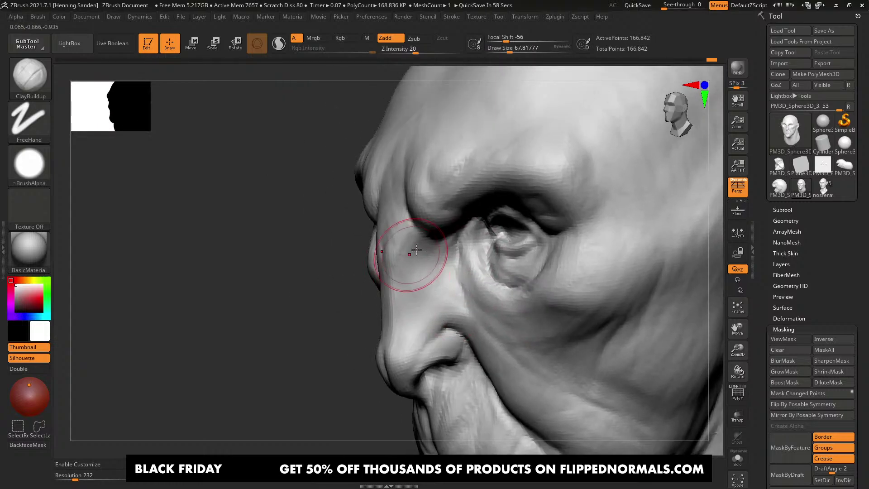
key(s)
mouse_move(422, 242)
mouse_down()
mouse_move(437, 222)
mouse_move(433, 245)
mouse_up()
key(s)
right_drag(433, 245, 453, 232)
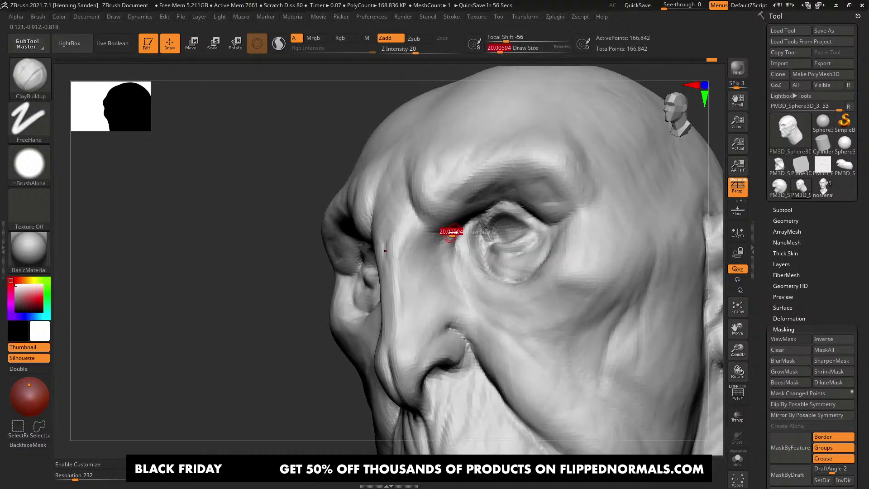
drag(433, 240, 404, 225)
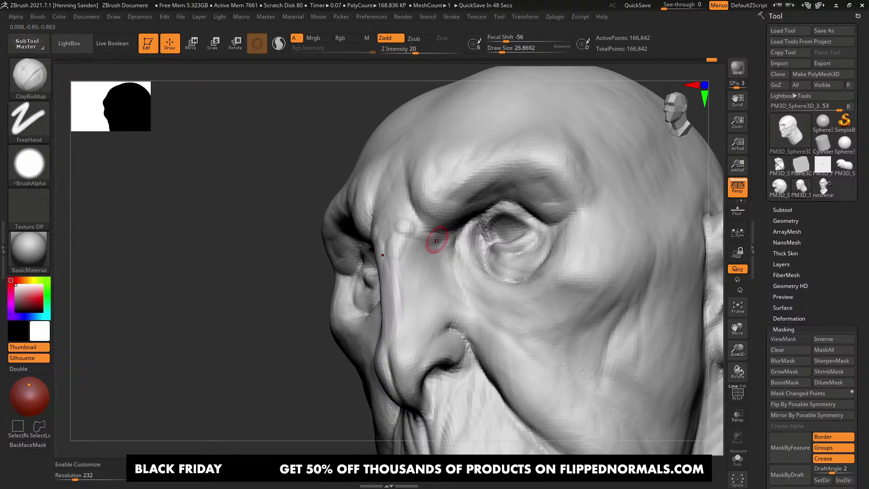
Step: Build up the nose bridge toward the inner eye corner with ClayBuildup, enlarging the draw size to about 46
key(bracketright)
mouse_move(427, 230)
mouse_down()
mouse_move(413, 227)
mouse_move(448, 226)
mouse_up()
key(bracketright)
right_drag(446, 239, 444, 255)
mouse_move(444, 254)
mouse_down()
mouse_move(422, 252)
mouse_move(413, 264)
mouse_up()
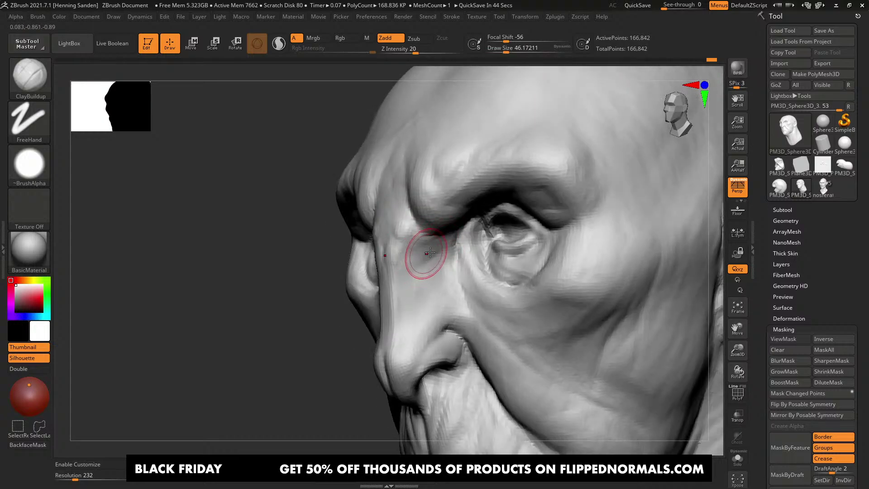
key(bracketleft)
key(bracketleft)
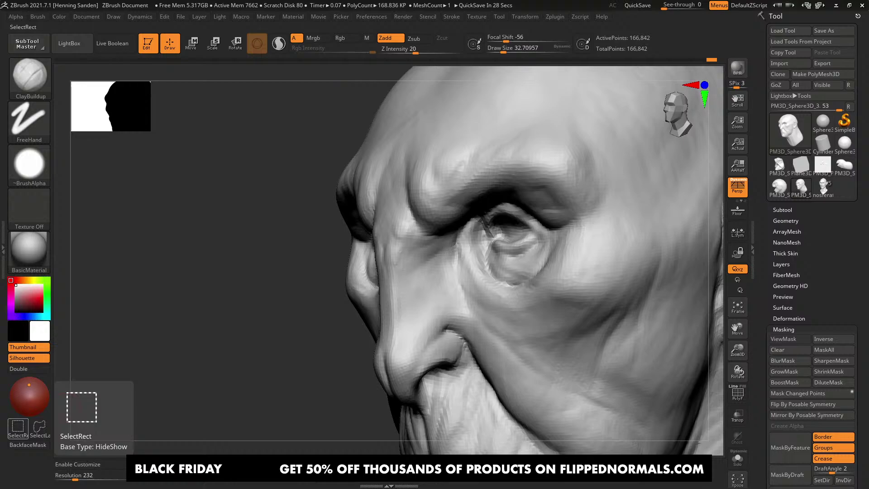
Step: Carve into the side of the nose bridge with inverted ClayBuildup at a draw size of about 62
right_drag(407, 289, 475, 249)
mouse_move(475, 249)
ctrl+right_down()
mouse_move(451, 305)
mouse_move(415, 252)
ctrl+right_up()
key(])
key(])
key(])
mouse_move(420, 246)
alt+mouse_down()
mouse_move(407, 231)
mouse_move(409, 249)
alt+mouse_up()
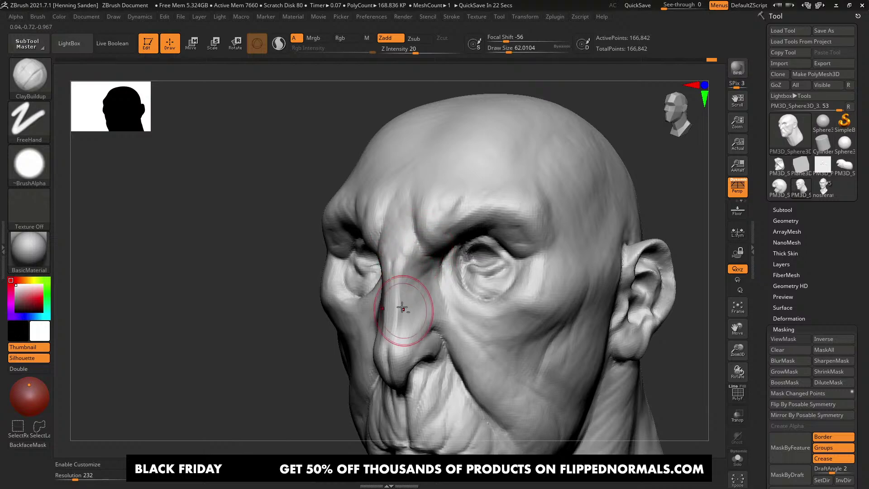
Step: Shape the side of the nose beside the inner eye with ClayBuildup strokes at a draw size of about 62
right_drag(402, 308, 418, 240)
mouse_move(419, 240)
ctrl+right_down()
mouse_move(440, 251)
mouse_move(427, 248)
mouse_move(446, 225)
ctrl+right_up()
drag(438, 291, 437, 266)
right_drag(475, 277, 466, 276)
mouse_move(465, 276)
mouse_down()
mouse_move(465, 257)
mouse_move(441, 285)
mouse_up()
right_drag(442, 285, 464, 261)
ctrl+right_drag(427, 312, 528, 250)
Step: Switch to the nosferatu08_finePores tool and examine the folds around its cheeks and mouth
key(bracketleft)
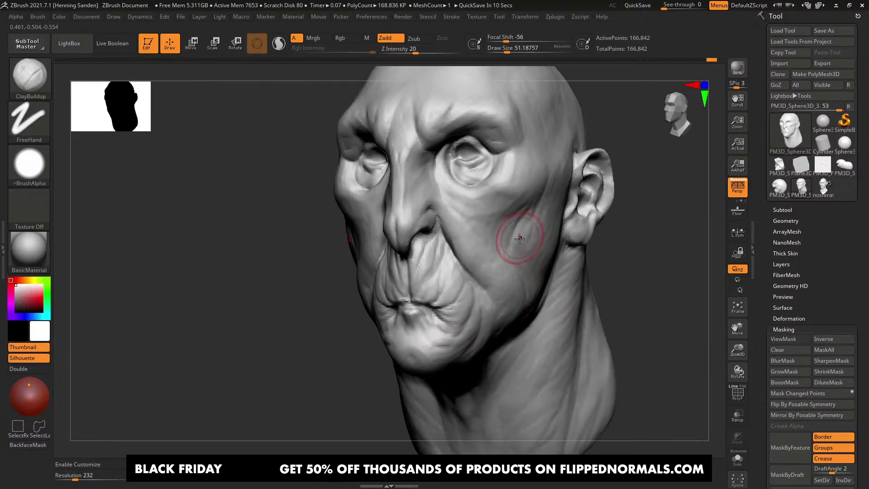
right_drag(516, 245, 524, 249)
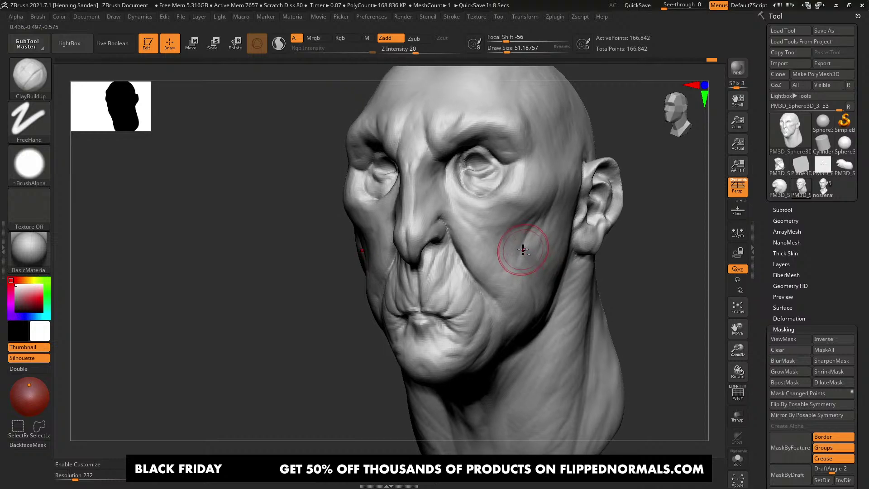
right_drag(520, 216, 506, 206)
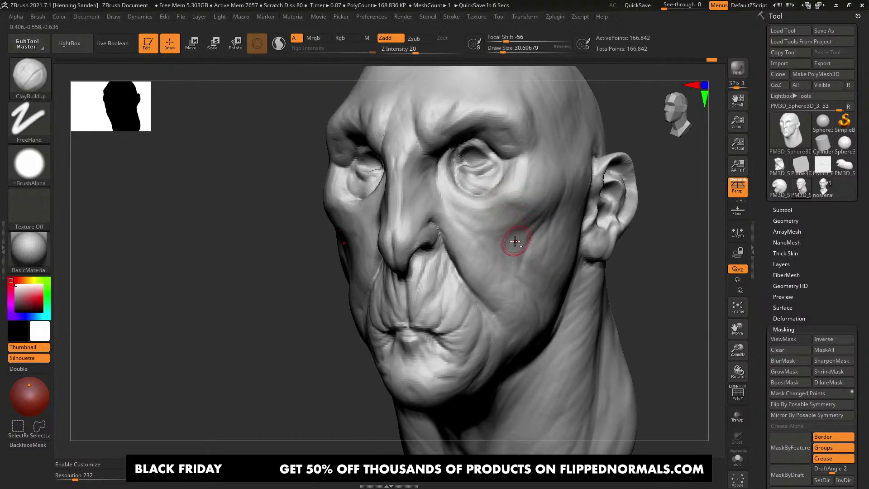
ctrl+right_drag(515, 241, 521, 203)
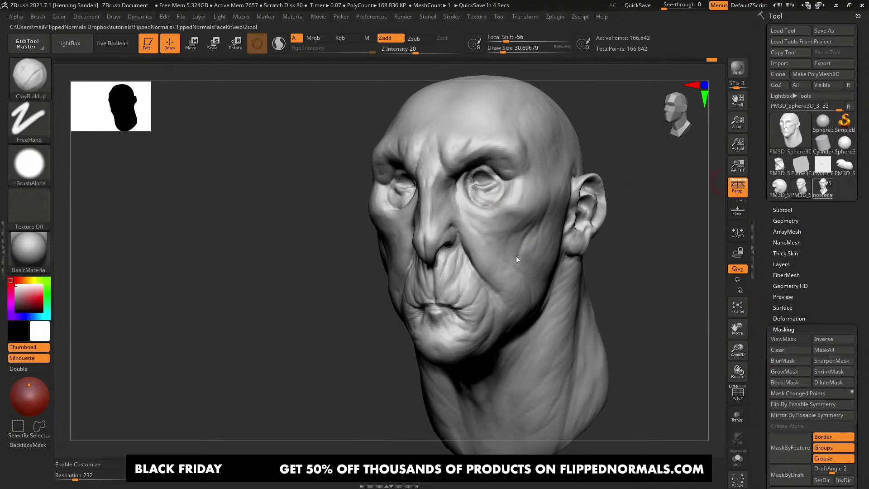
right_drag(486, 309, 509, 308)
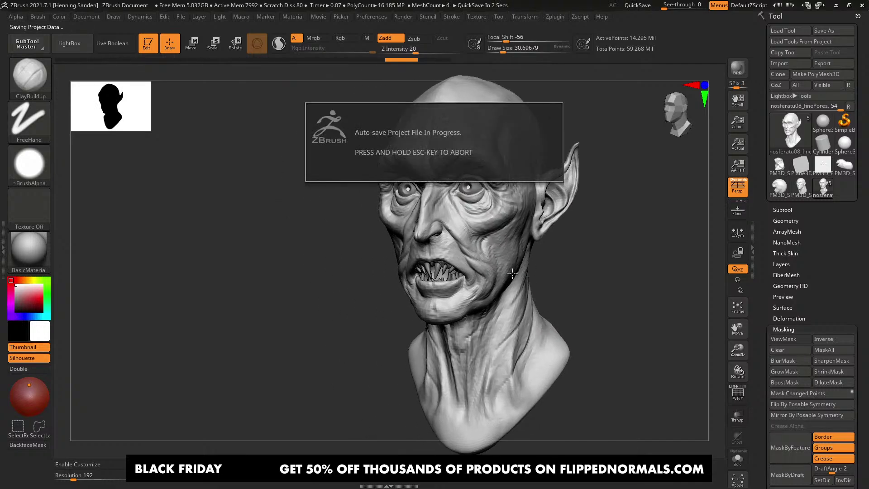
right_drag(512, 272, 480, 240)
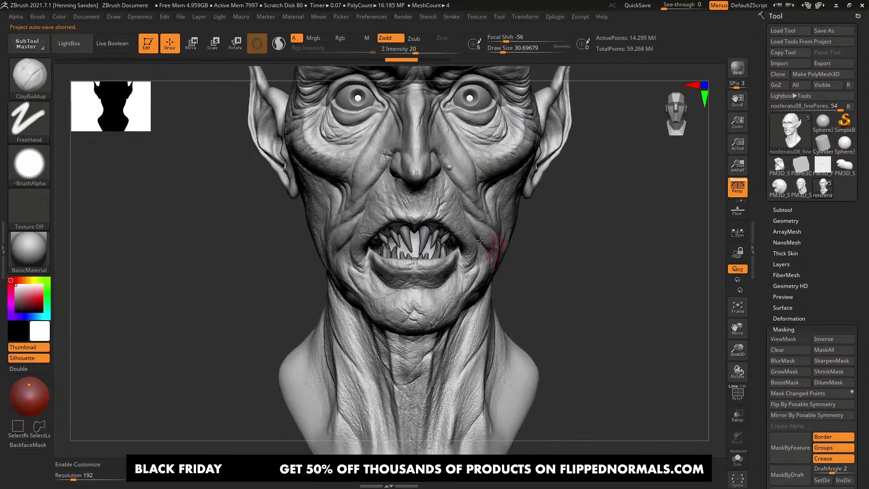
Step: Examine the cheek folds, nasolabial creases and skin texture of the nosferatu08_finePores head from the front and three-quarter views
alt+right_drag(454, 177, 497, 259)
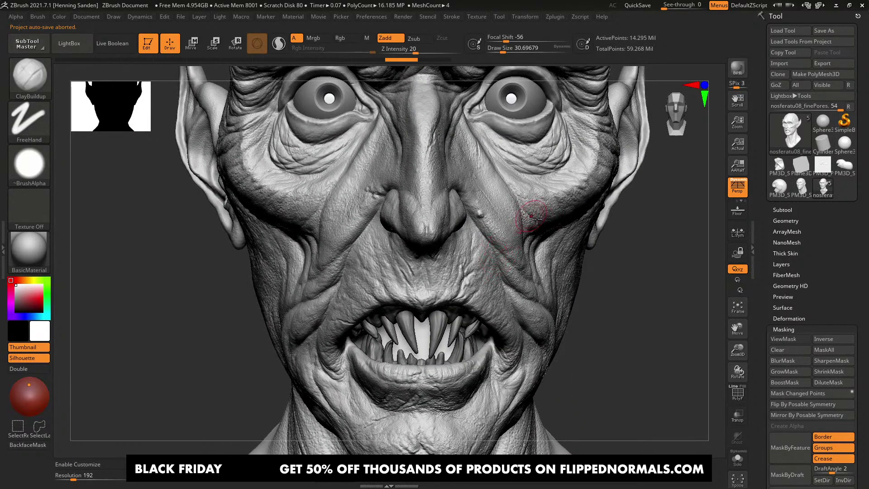
right_drag(534, 218, 484, 258)
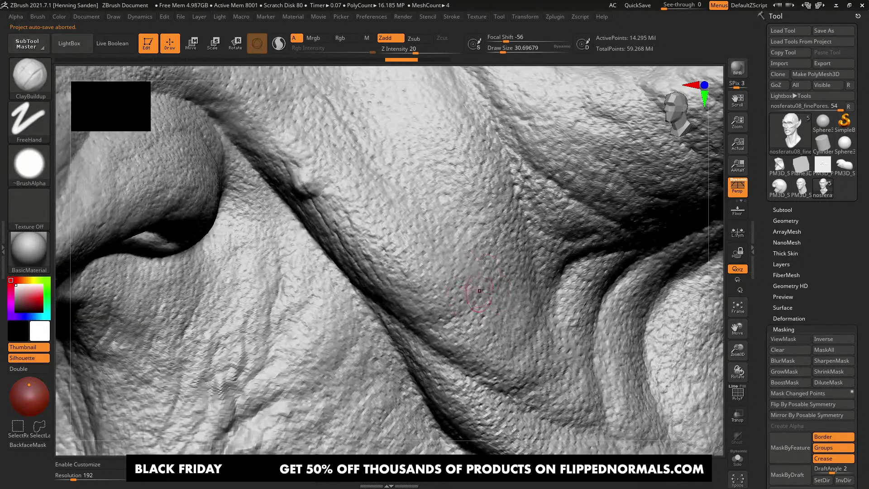
ctrl+right_drag(501, 315, 449, 211)
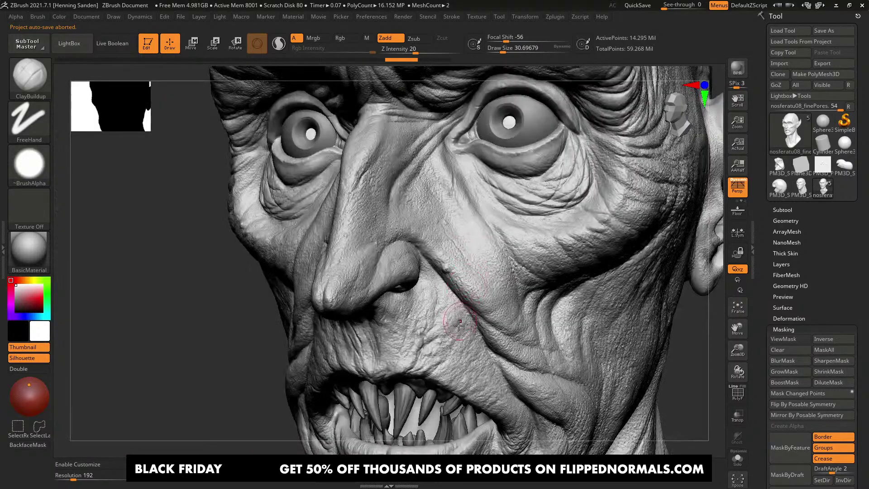
mouse_move(456, 335)
alt+right_down()
mouse_move(470, 280)
mouse_move(475, 291)
mouse_move(474, 268)
alt+right_up()
alt+right_drag(498, 229, 474, 266)
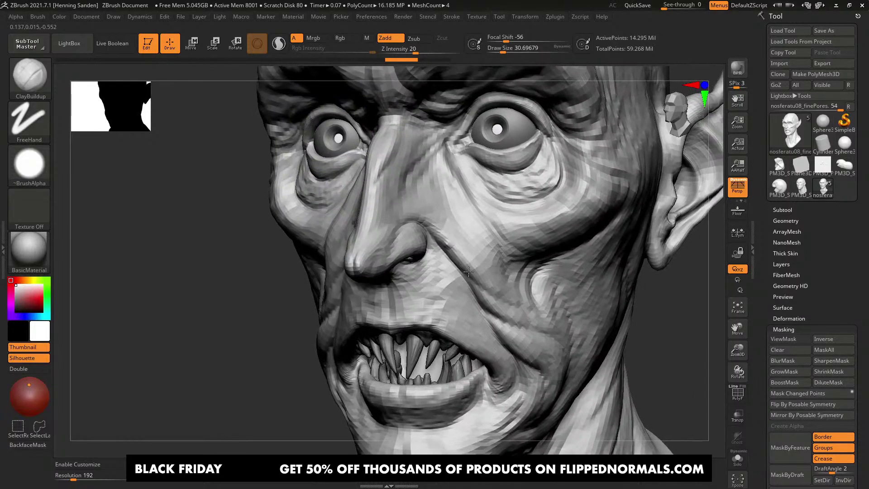
right_drag(489, 305, 573, 238)
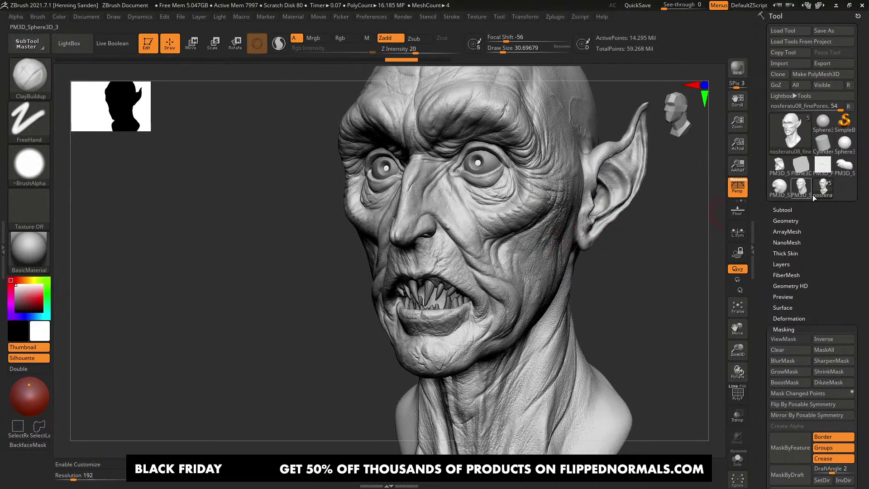
Step: Switch back to the PM3D_Sphere3D_3 head and build up the cheek below the cheekbone with ClayBuildup, enlarging the draw size to about 46
click(800, 188)
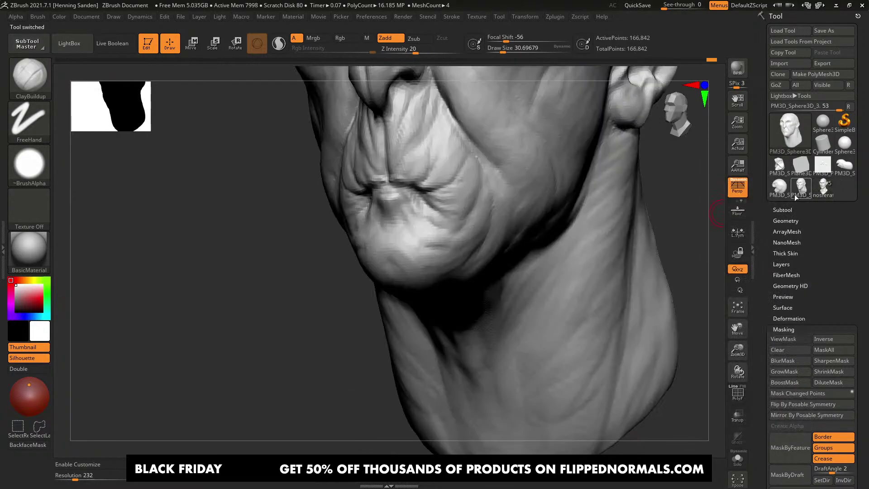
key(f)
alt+right_drag(530, 273, 568, 299)
ctrl+right_drag(467, 225, 466, 275)
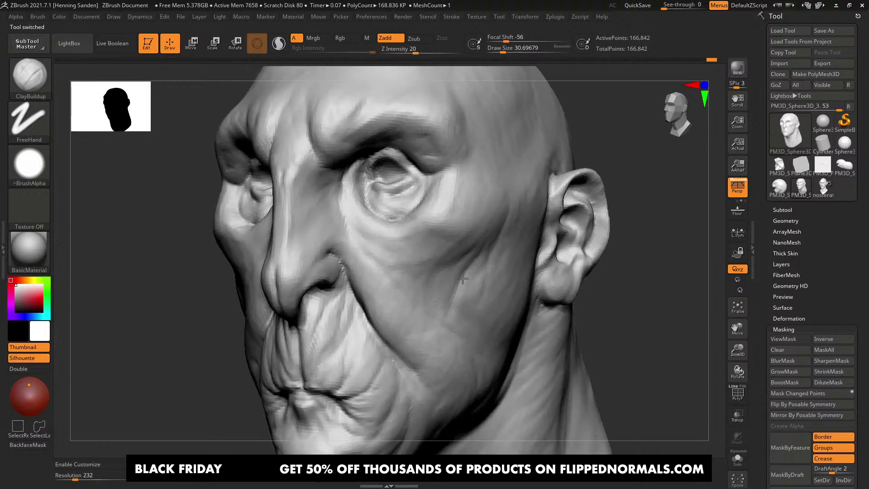
key(s)
click(472, 256)
drag(442, 305, 466, 267)
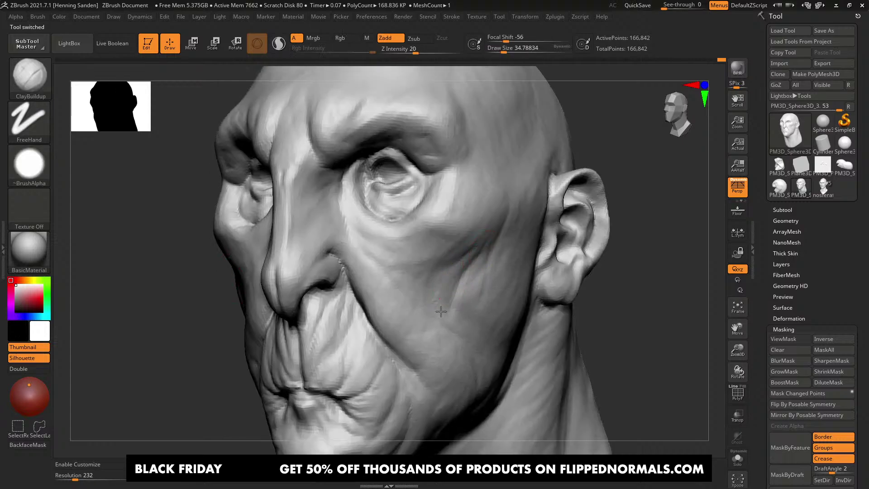
right_drag(407, 264, 388, 290)
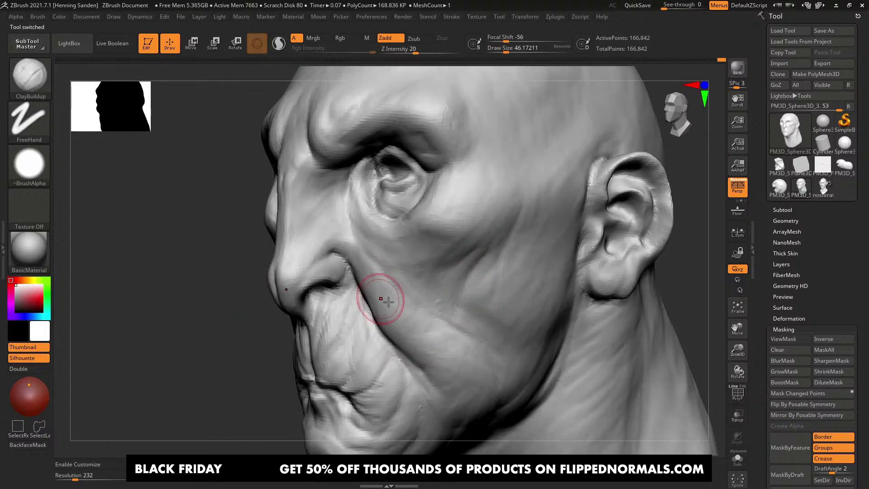
alt+right_drag(415, 345, 435, 290)
drag(434, 304, 450, 328)
mouse_move(418, 316)
right_down()
mouse_move(442, 288)
mouse_move(413, 272)
mouse_move(436, 311)
mouse_move(402, 295)
right_up()
Step: Carve the folds between the nasolabial crease and the mouth corner with DamStandard, using a draw size of up to about 44
key(b)
key(m)
key(v)
key(b)
key(d)
key(s)
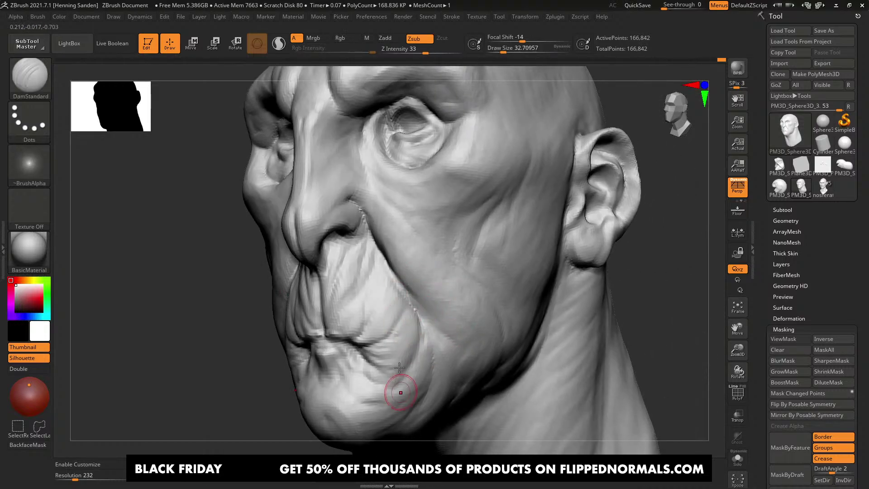
right_drag(400, 409, 417, 329)
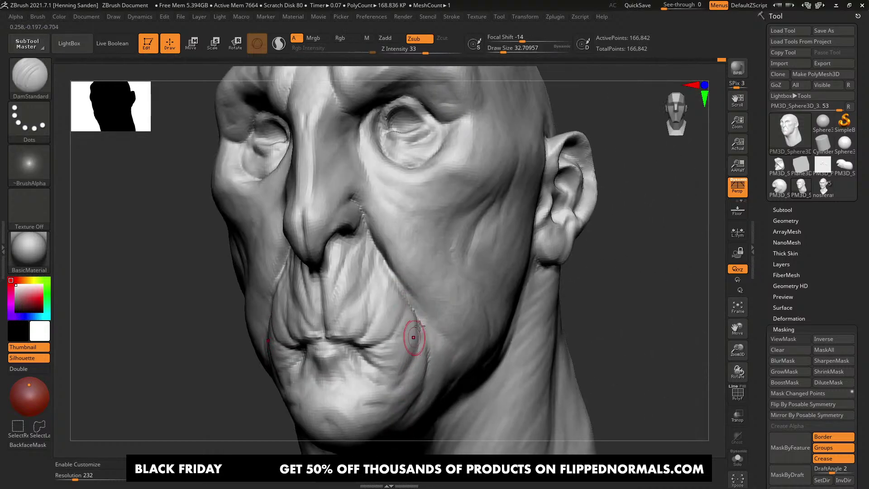
drag(413, 312, 408, 335)
drag(395, 301, 390, 322)
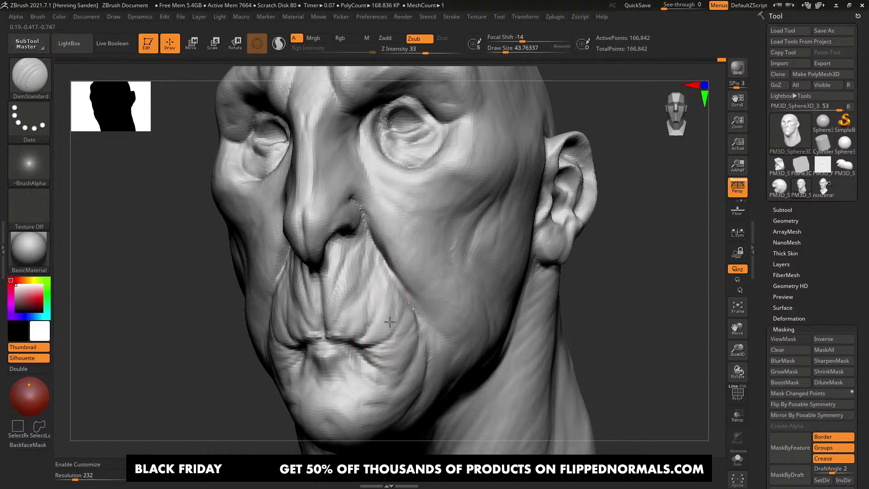
right_drag(404, 320, 415, 296)
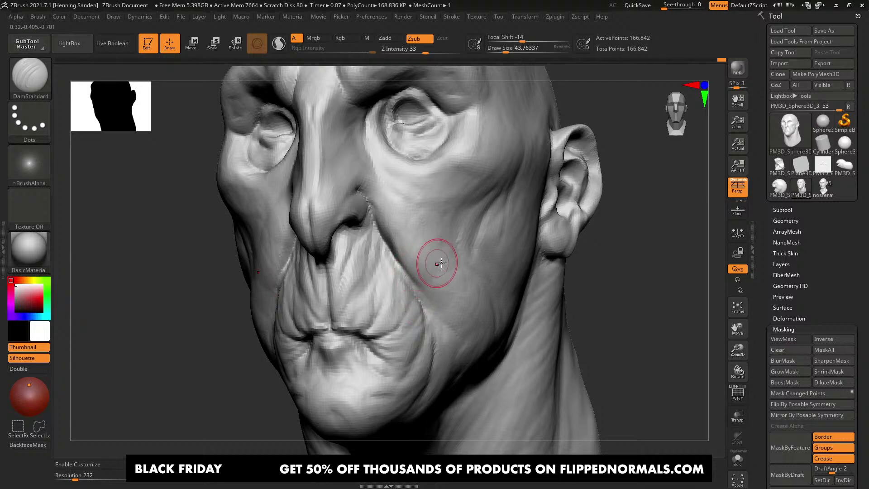
Step: Carve a fold from above the nostril wing down across the cheek with DamStandard at a draw size of about 68
mouse_move(438, 257)
right_down()
mouse_move(422, 239)
mouse_move(384, 230)
mouse_move(416, 226)
right_up()
ctrl+right_drag(416, 226, 366, 231)
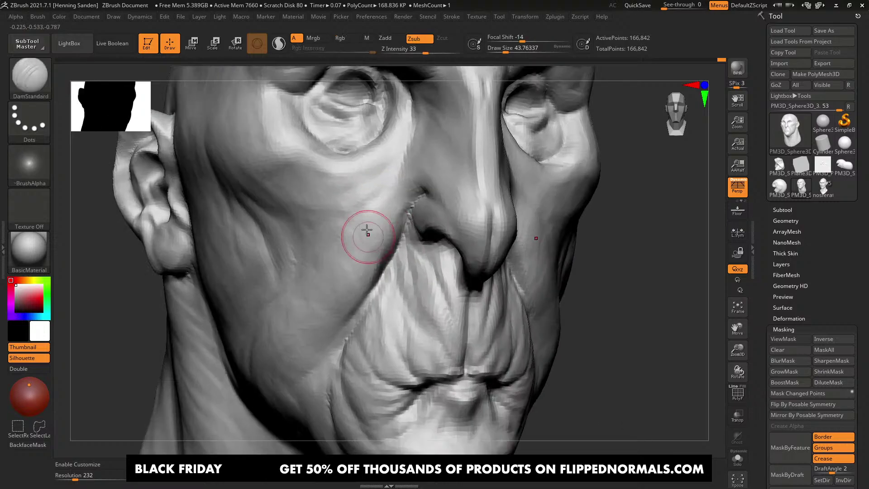
key(])
key(ctrl)
right_drag(385, 183, 400, 185)
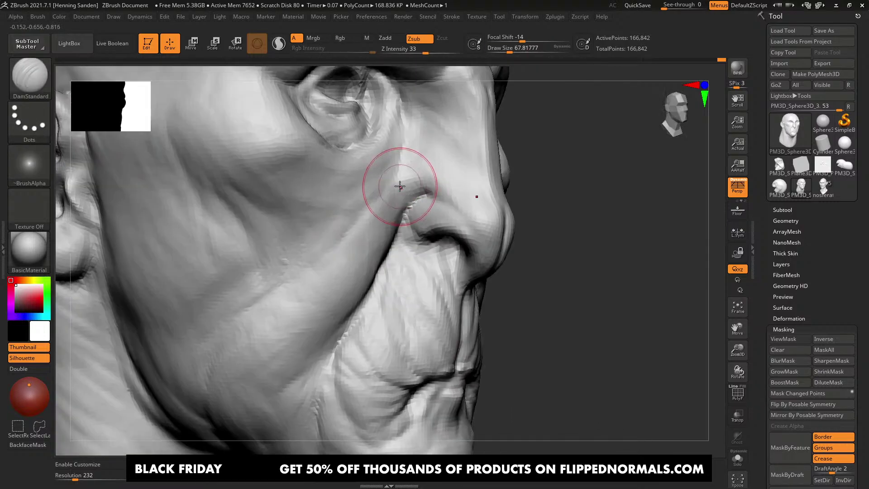
drag(420, 181, 321, 266)
alt+right_drag(343, 246, 373, 257)
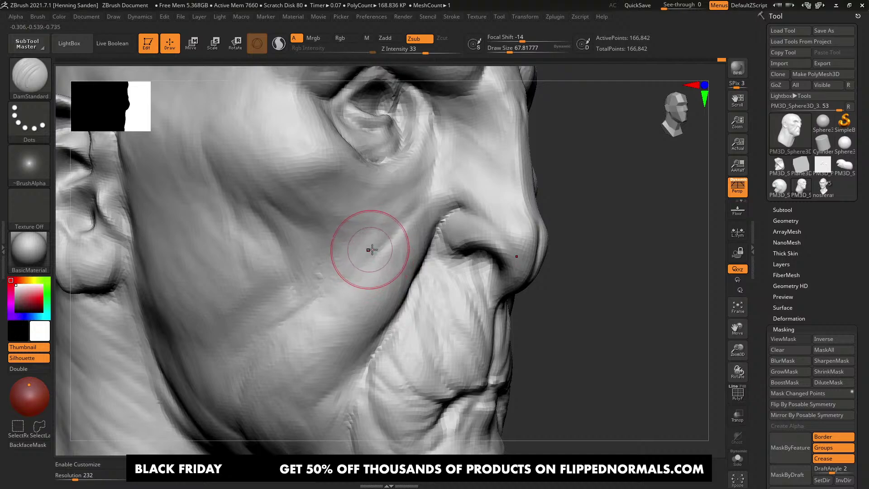
Step: Switch to the Move brush and adjust the ear's outer shape from the front at a draw size of about 140
mouse_move(368, 252)
right_down()
mouse_move(355, 218)
mouse_move(438, 249)
mouse_move(467, 250)
mouse_move(485, 239)
mouse_move(438, 226)
mouse_move(448, 233)
mouse_move(450, 224)
right_up()
key(b)
key(c)
key(b)
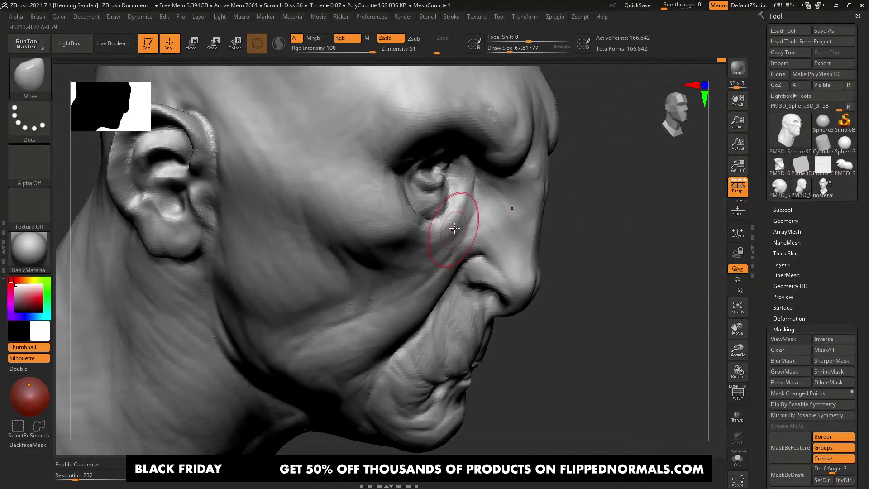
key(b)
key(m)
key(v)
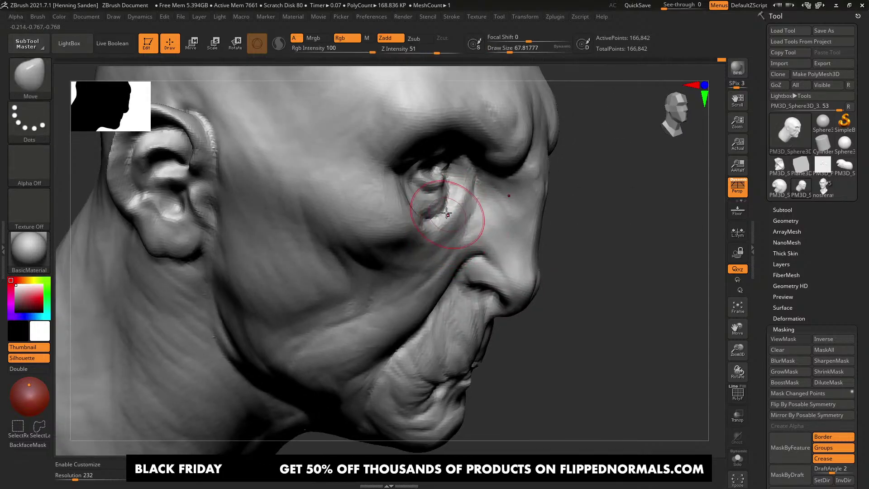
mouse_move(442, 212)
right_down()
mouse_move(443, 231)
mouse_move(444, 204)
mouse_move(453, 211)
right_up()
ctrl+right_drag(453, 211, 474, 246)
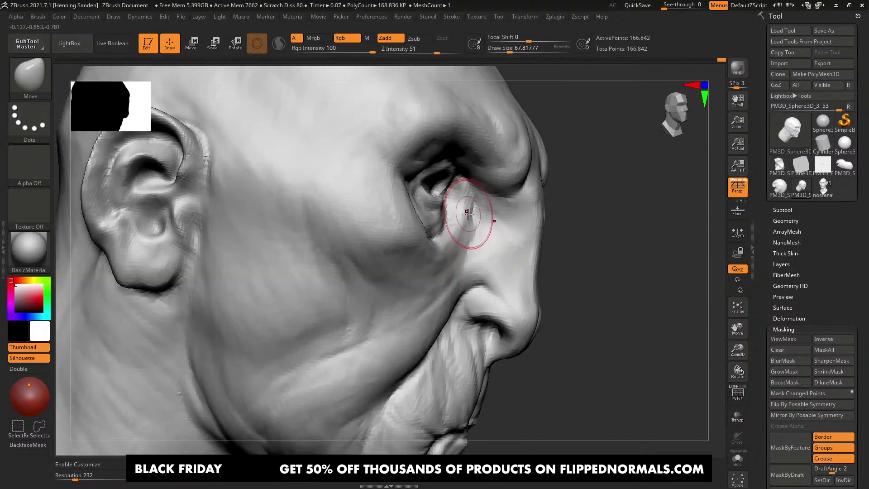
key(s)
drag(469, 211, 473, 211)
mouse_move(473, 211)
right_down()
mouse_move(461, 190)
mouse_move(447, 224)
mouse_move(397, 223)
mouse_move(523, 272)
mouse_move(509, 242)
mouse_move(484, 227)
right_up()
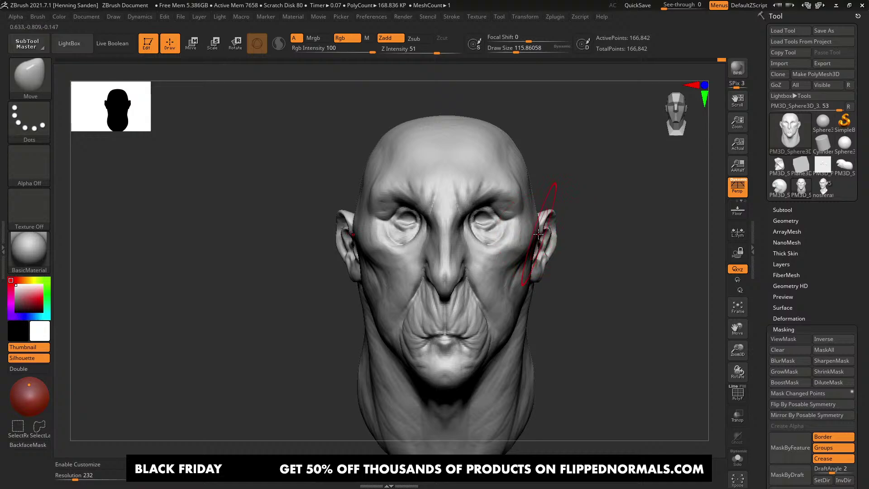
mouse_move(524, 226)
alt+right_down()
mouse_move(518, 211)
mouse_move(552, 223)
alt+right_up()
key(s)
click(556, 228)
drag(555, 226, 552, 225)
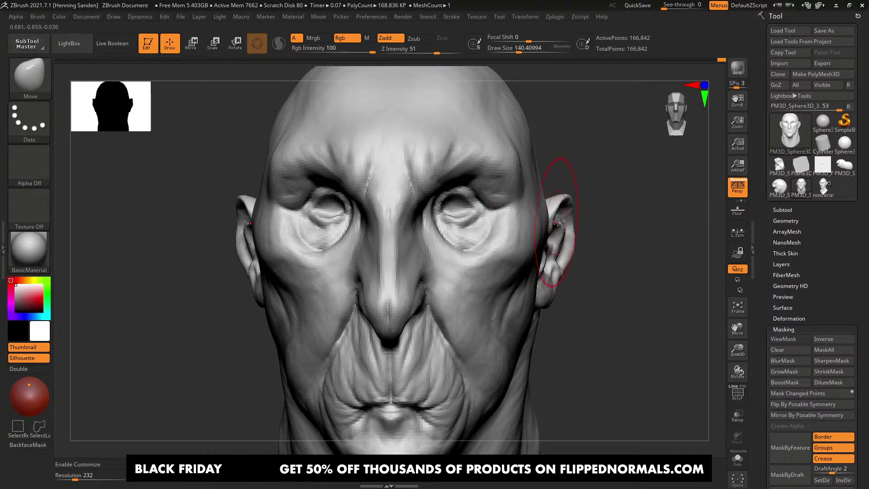
Step: Reshape the ear in side view with the Move brush at a reduced draw size of about 71
right_drag(566, 212, 539, 208)
key(s)
click(558, 208)
right_drag(593, 215, 561, 235)
mouse_move(548, 244)
mouse_down()
mouse_move(557, 233)
mouse_move(536, 213)
mouse_up()
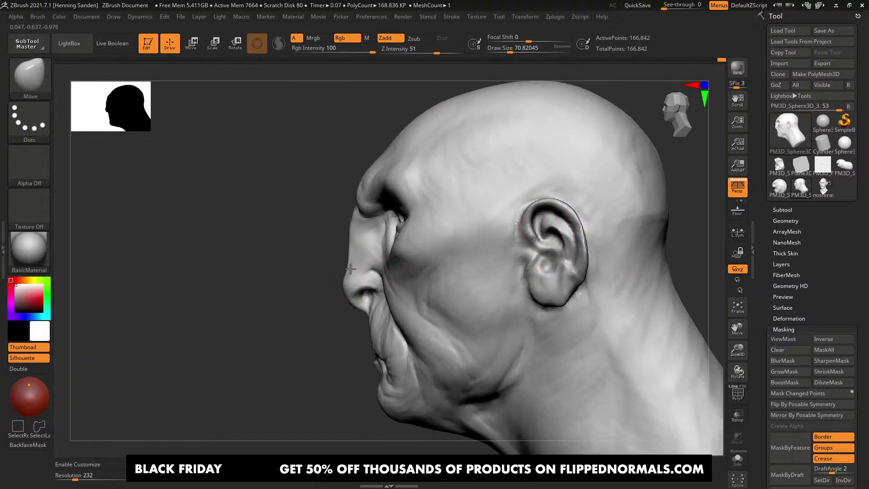
Step: Adjust the profile of the nose bridge above the tip with the Move brush
key(s)
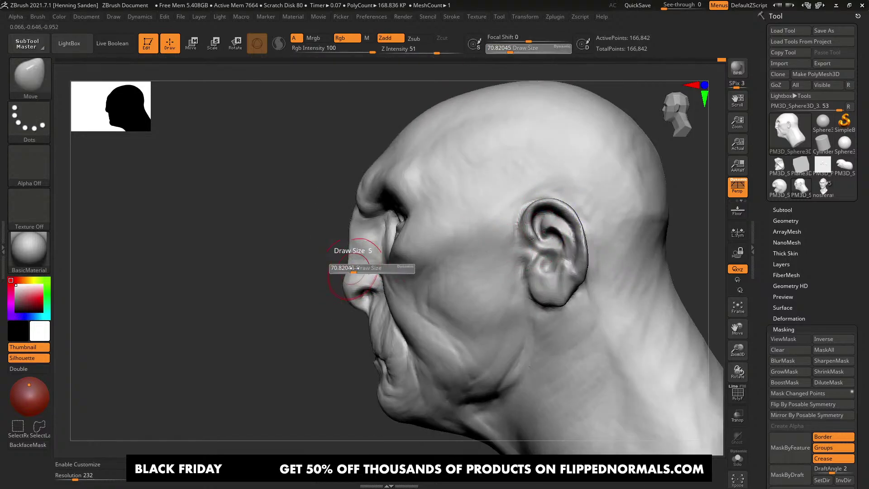
drag(356, 267, 358, 268)
drag(351, 265, 345, 279)
Step: Push the middle of the ear inward from the front view with the Move brush at a draw size of about 94
key(s)
mouse_move(355, 285)
right_down()
mouse_move(475, 253)
mouse_move(512, 225)
mouse_move(511, 240)
right_up()
key(s)
drag(512, 239, 516, 239)
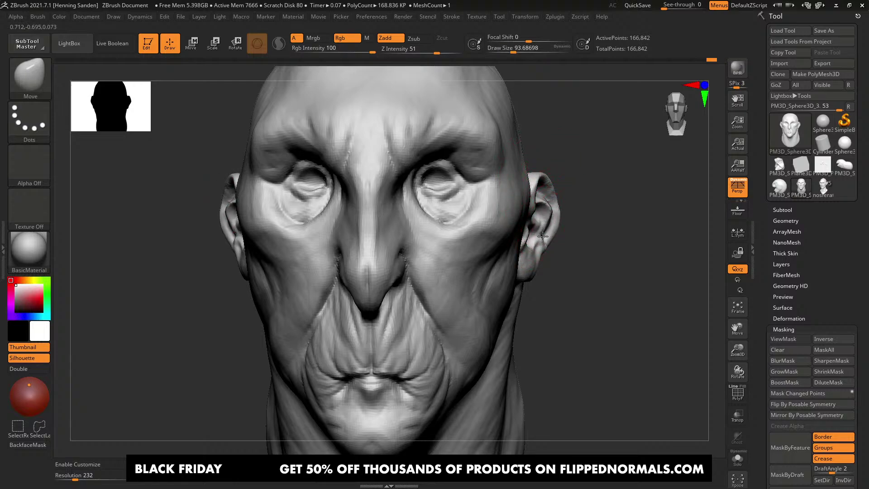
drag(543, 236, 538, 240)
right_drag(541, 240, 496, 231)
Step: Refine the ear's rim and inner folds from three-quarter angles with the Move brush at a draw size of about 71
key(s)
drag(541, 224, 538, 224)
right_drag(538, 224, 503, 231)
mouse_move(502, 231)
ctrl+right_down()
mouse_move(520, 254)
mouse_move(559, 260)
ctrl+right_up()
drag(559, 243, 543, 251)
right_drag(543, 252, 532, 247)
drag(528, 235, 530, 238)
right_drag(532, 267, 542, 249)
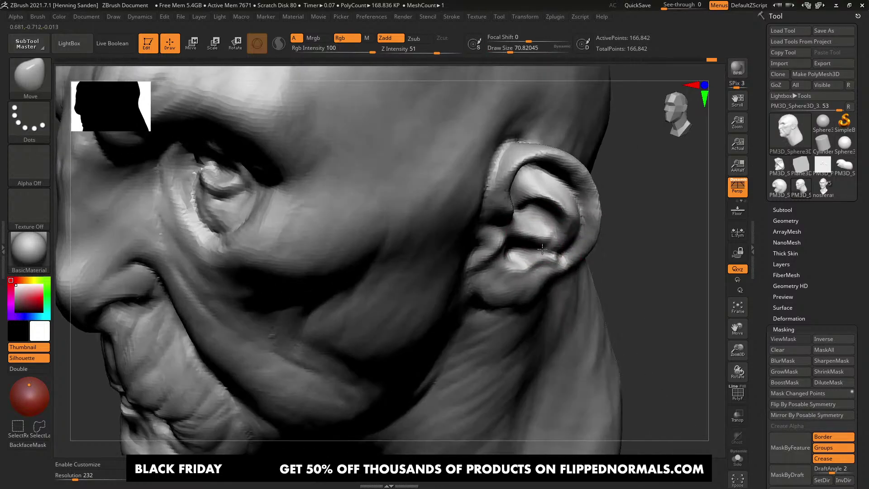
Step: Shape the inner ridge and front of the ear with the Move brush, reducing the draw size to about 54
key(s)
drag(545, 230, 537, 226)
right_drag(537, 226, 539, 235)
drag(539, 235, 530, 219)
right_drag(533, 223, 511, 223)
key(s)
drag(511, 223, 508, 223)
drag(503, 218, 500, 212)
right_drag(500, 203, 503, 220)
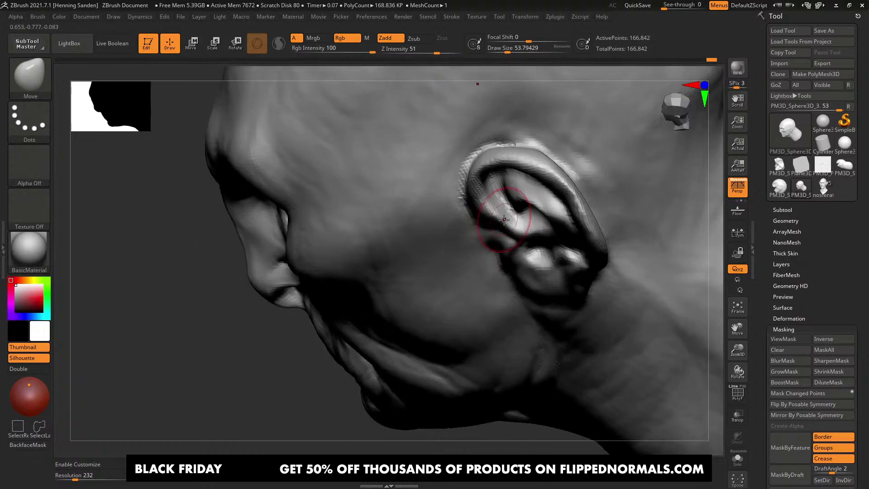
Step: Pull the front edge of the upper ear into shape with the Move brush and smooth the inner ear surface
drag(504, 220, 506, 216)
right_drag(505, 220, 491, 209)
drag(490, 209, 487, 204)
mouse_move(491, 194)
right_down()
mouse_move(514, 212)
mouse_move(519, 196)
right_up()
shift+drag(552, 196, 523, 196)
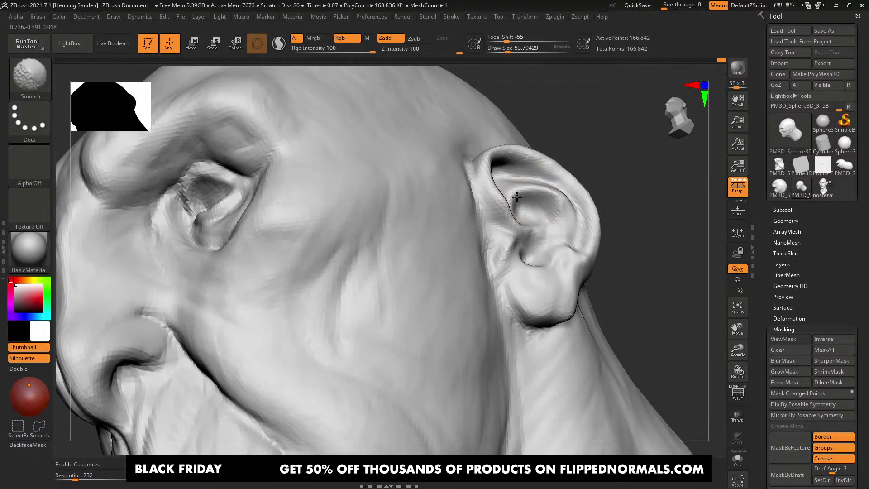
right_drag(523, 196, 518, 221)
drag(504, 216, 493, 211)
mouse_move(493, 211)
right_down()
mouse_move(502, 204)
mouse_move(538, 235)
right_up()
Step: Carve the hollow of the ear toward the ear canal with DamStandard, enlarging the draw size to about 74
key(b)
key(d)
key(s)
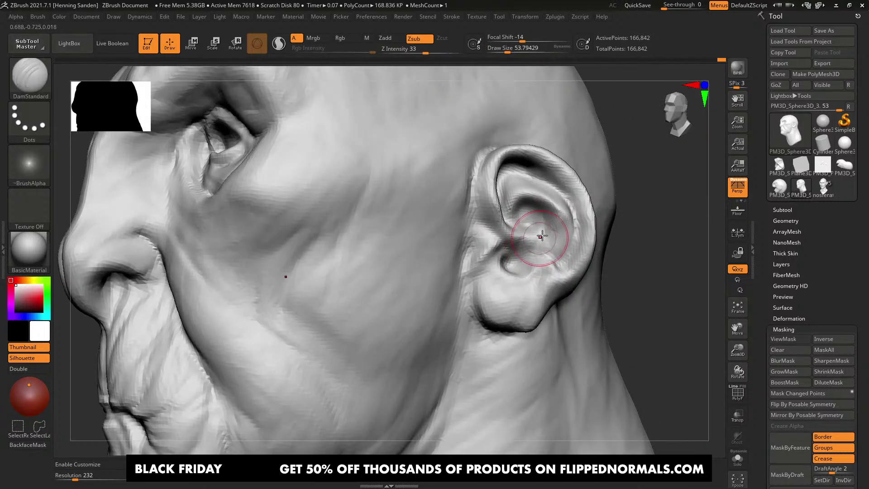
mouse_move(541, 236)
mouse_down()
mouse_move(498, 260)
mouse_move(527, 250)
mouse_up()
key(s)
right_drag(540, 234, 541, 242)
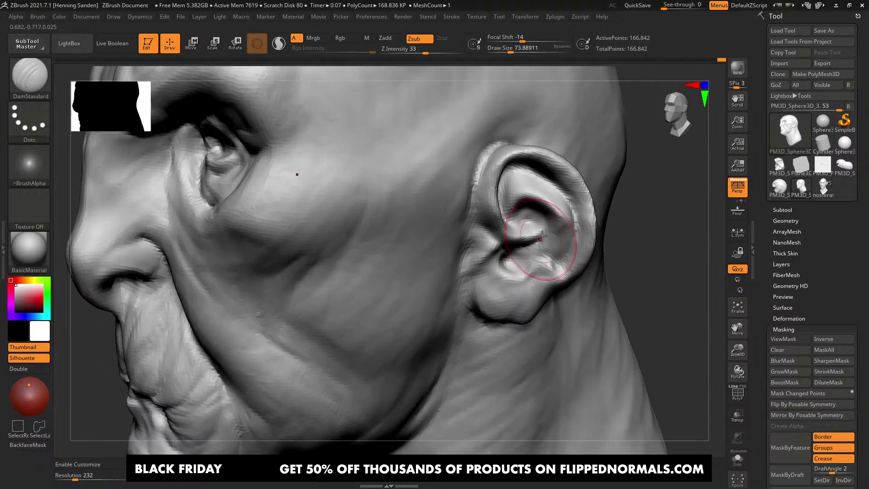
drag(540, 240, 505, 247)
right_drag(503, 241, 485, 230)
key([)
right_drag(479, 273, 490, 268)
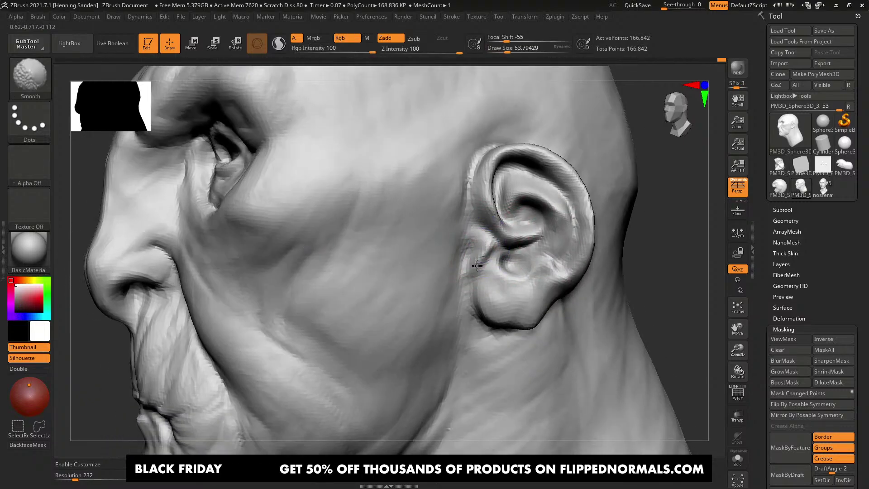
Step: Refine the crease where the front of the ear meets the cheek with strokes at a draw size of about 54
drag(490, 246, 470, 267)
right_drag(469, 236, 482, 227)
drag(467, 192, 463, 301)
alt+right_drag(456, 340, 491, 181)
drag(493, 159, 477, 306)
drag(485, 210, 478, 333)
Step: Carve the crease from the front of the ear down the rear edge of the jaw with DamStandard, undoing and redrawing one stroke
right_drag(477, 304, 489, 263)
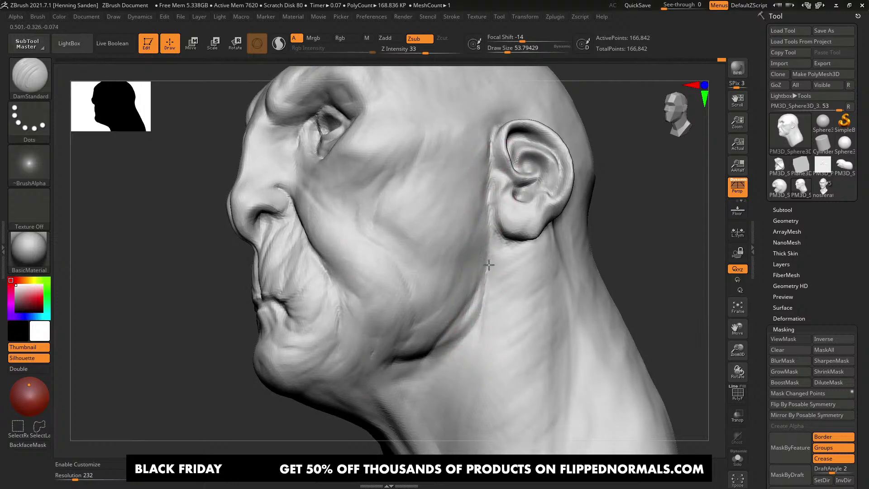
drag(491, 228, 460, 379)
right_drag(496, 295, 510, 229)
drag(509, 228, 472, 386)
right_drag(472, 386, 482, 289)
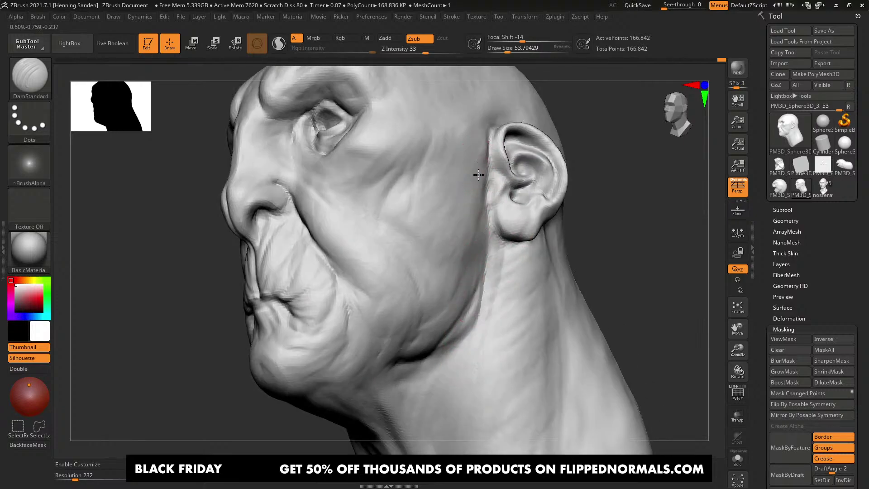
key(ctrl+z)
drag(483, 190, 452, 355)
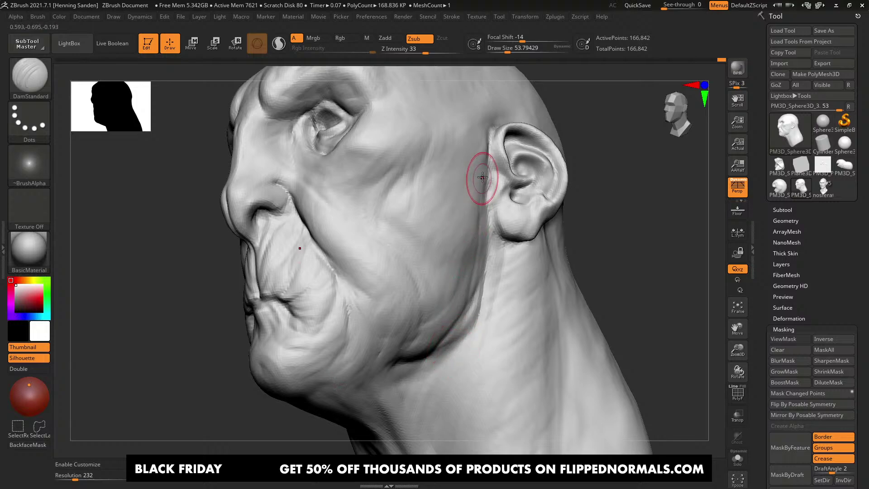
ctrl+right_drag(449, 312, 426, 286)
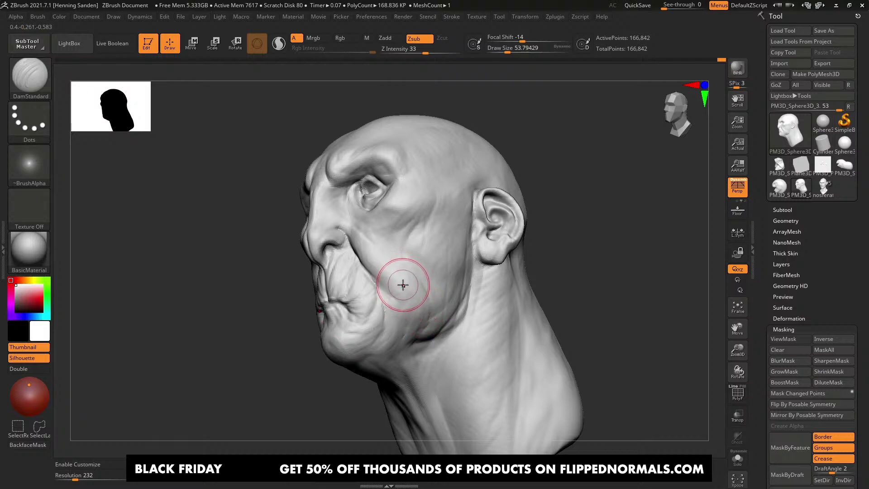
mouse_move(414, 261)
shift+right_down()
mouse_move(464, 254)
mouse_move(449, 255)
shift+right_up()
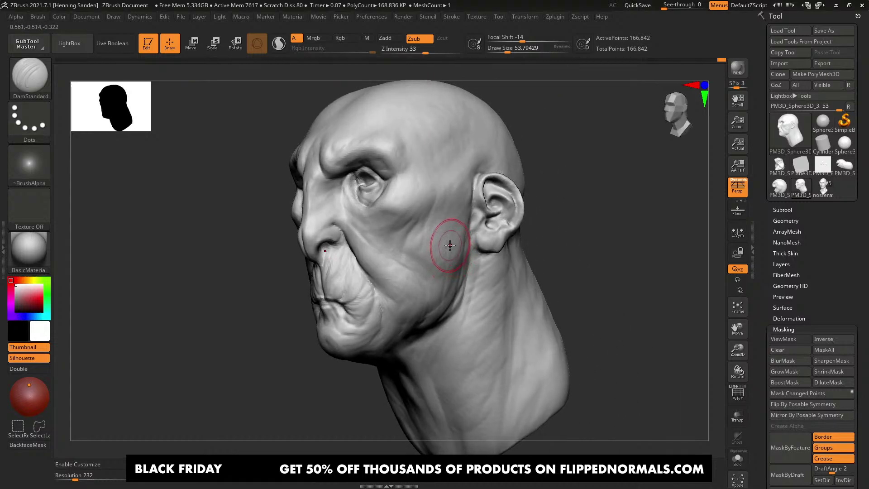
Step: Switch to Firefox and load the website 80.lv in a new tab
right_drag(448, 232, 414, 269)
key(alt+Tab)
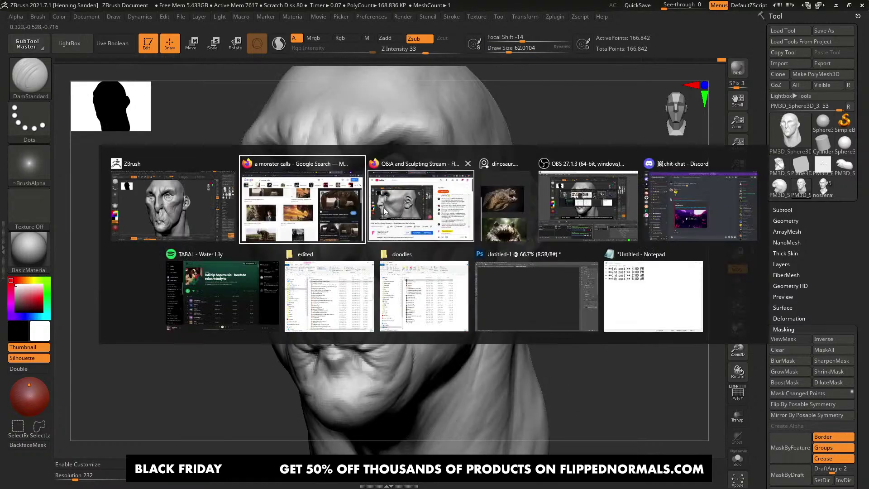
click(309, 221)
key(ctrl+shift+p)
text(8)
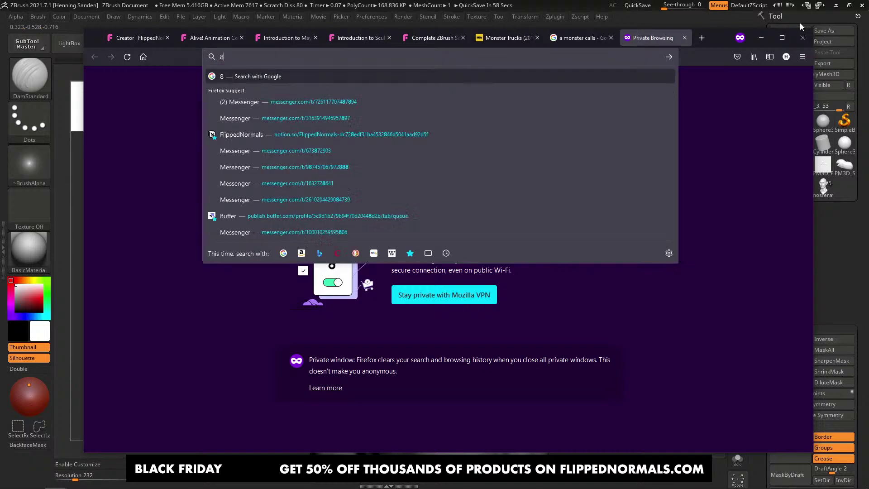
text(0)
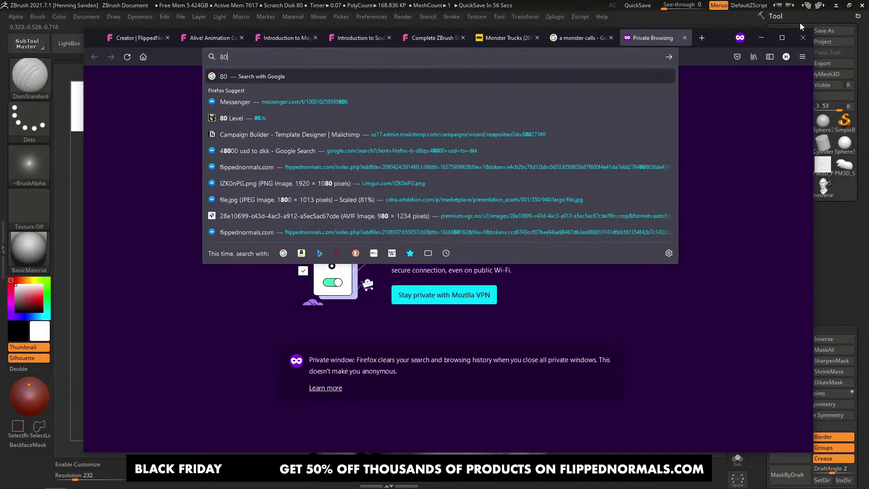
text(.;v)
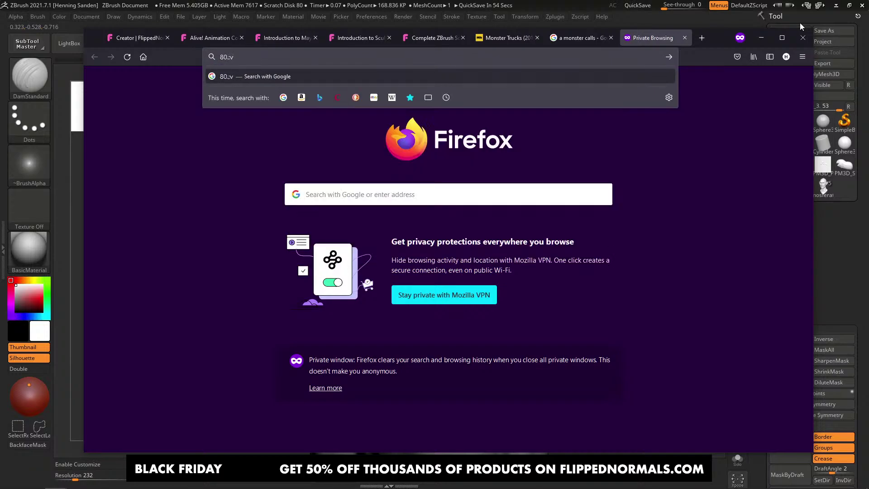
key(BackSpace)
key(BackSpace)
text(lv)
key(Return)
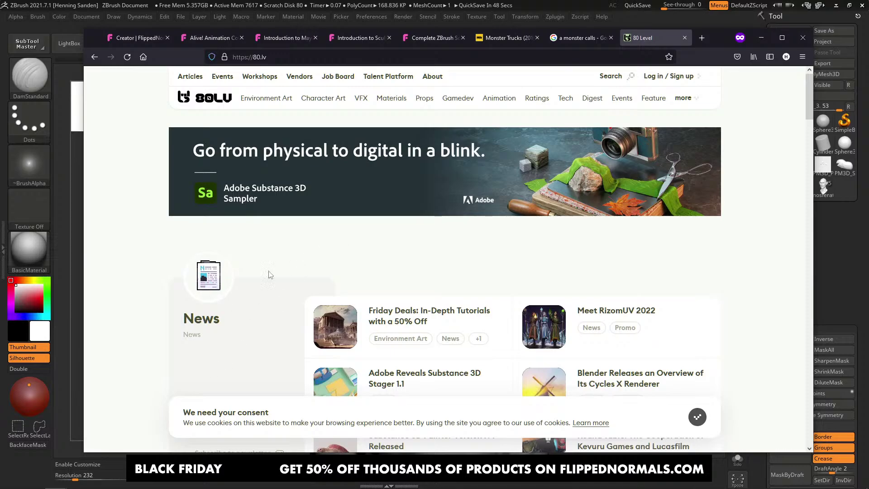
Step: Browse the 80 Level homepage through its news, popular and latest articles down to the footer, and return to its beginning
scroll(362, 261, down, 10)
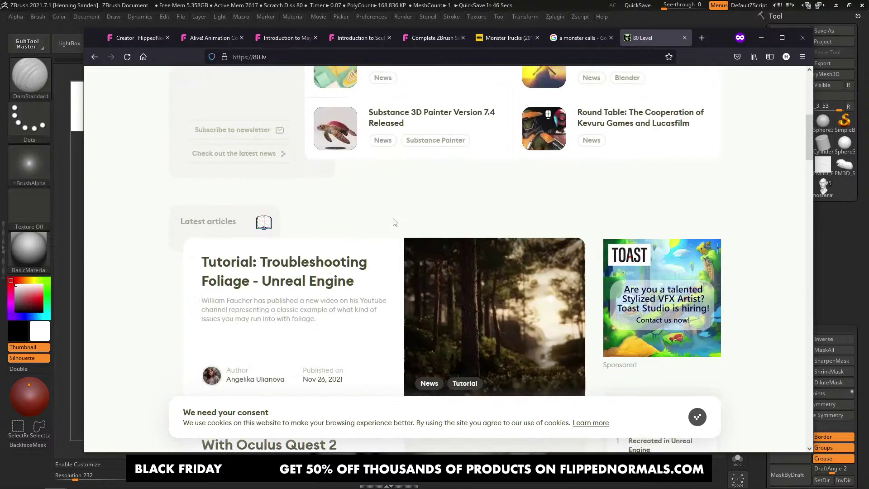
scroll(380, 225, down, 10)
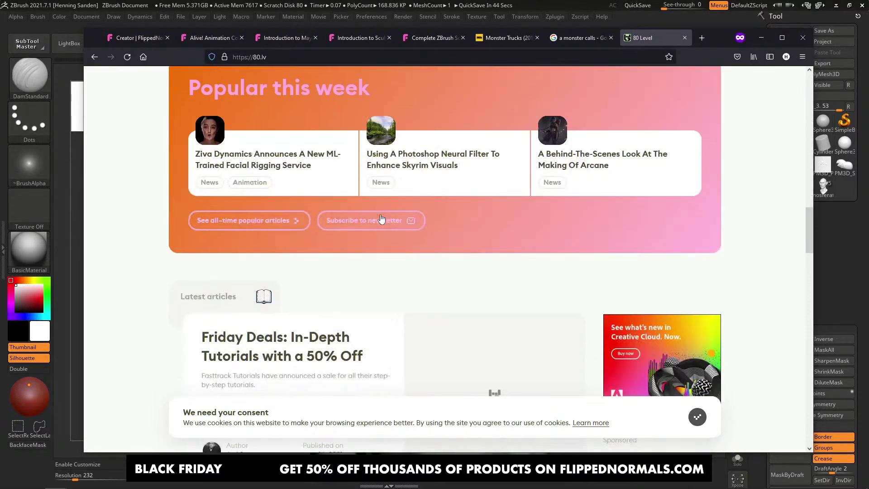
scroll(380, 219, down, 10)
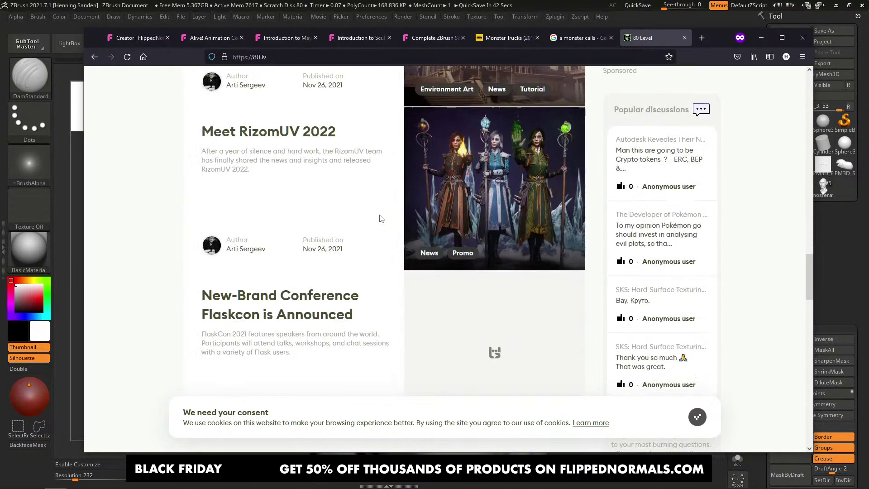
scroll(380, 219, down, 10)
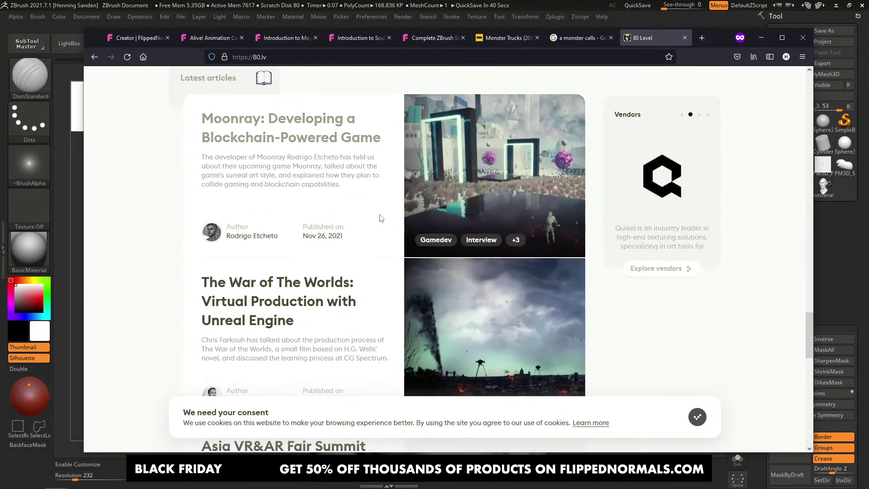
scroll(381, 215, down, 4)
scroll(383, 218, down, 4)
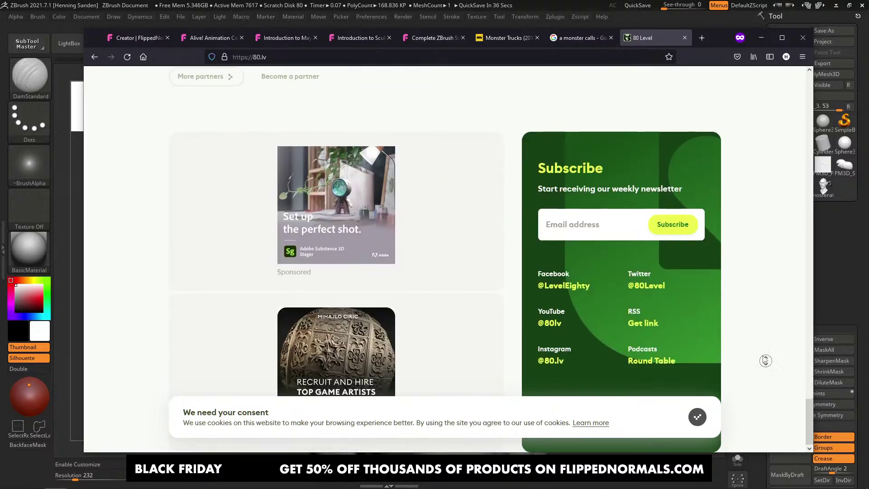
middle_drag(765, 360, 727, 132)
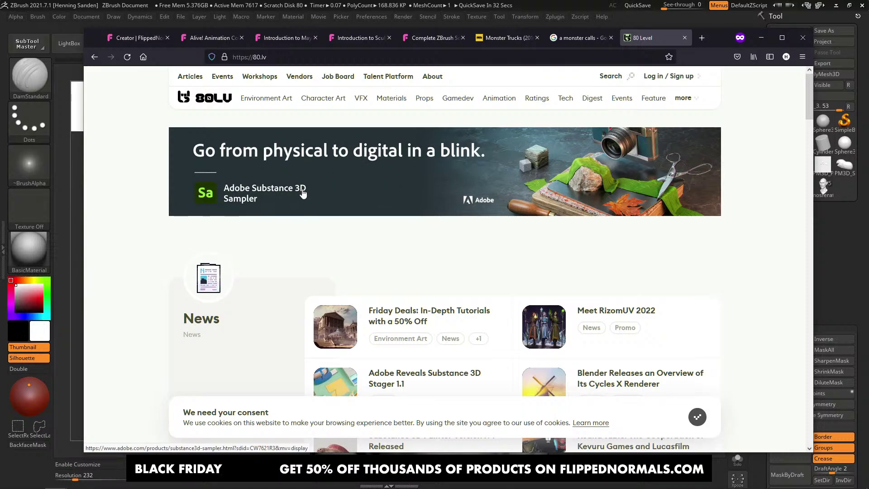
Step: Go from the FlippedNormals creator page to the store's homepage and view its Staff Picks products
click(164, 41)
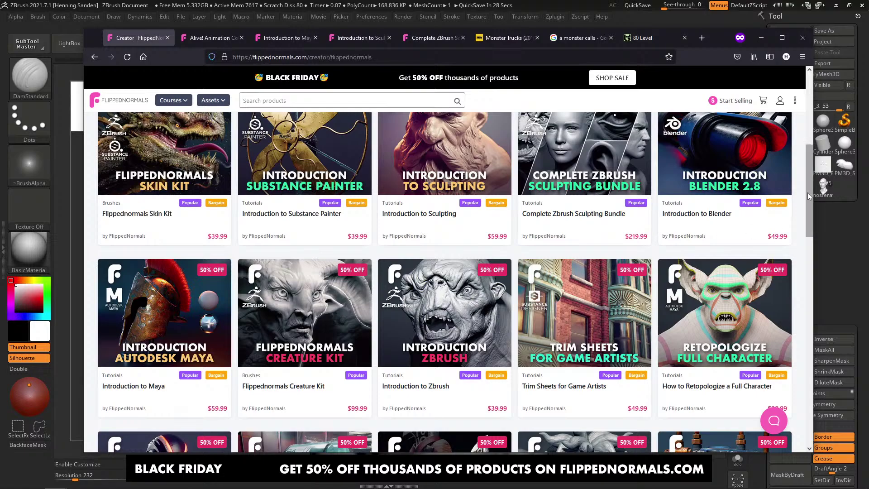
drag(809, 196, 804, 118)
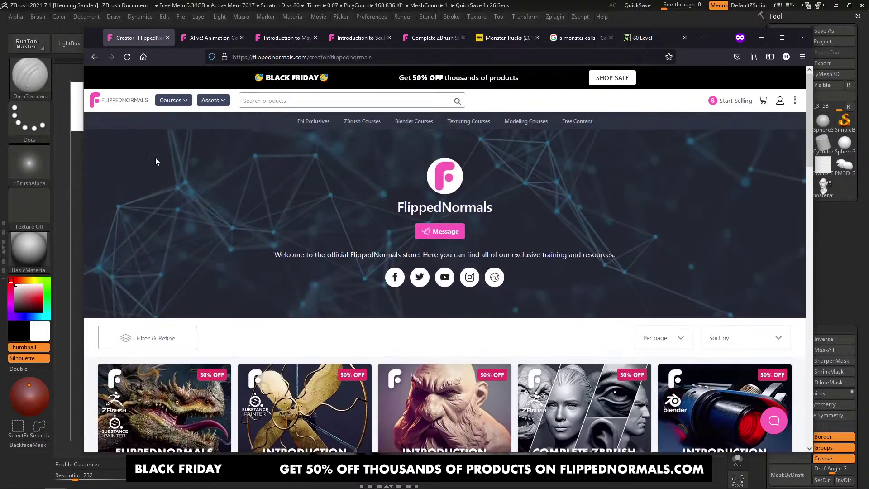
click(119, 101)
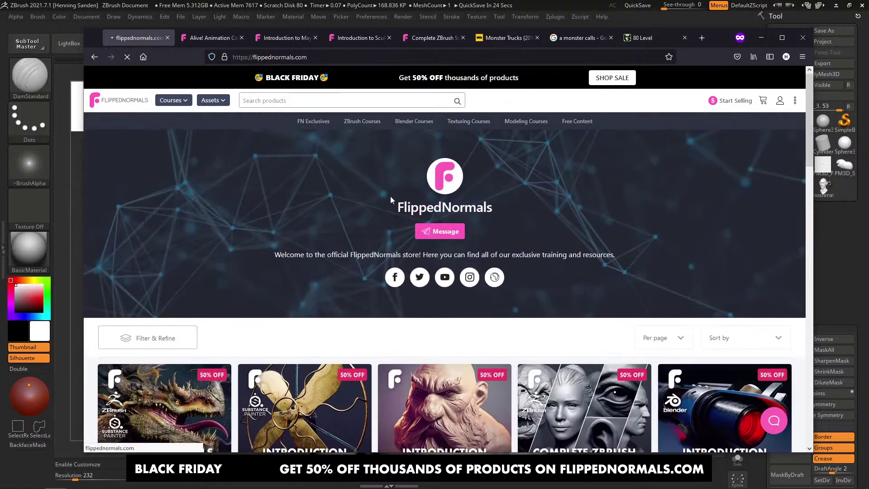
scroll(433, 231, down, 4)
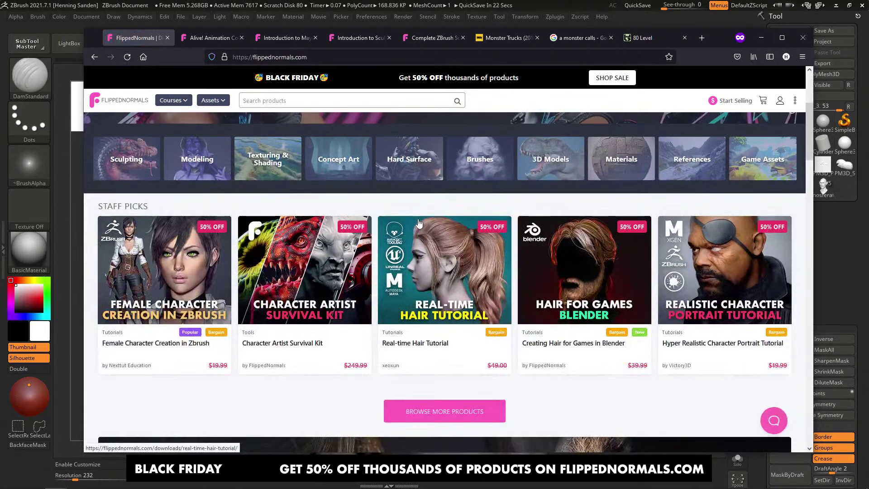
scroll(344, 235, down, 1)
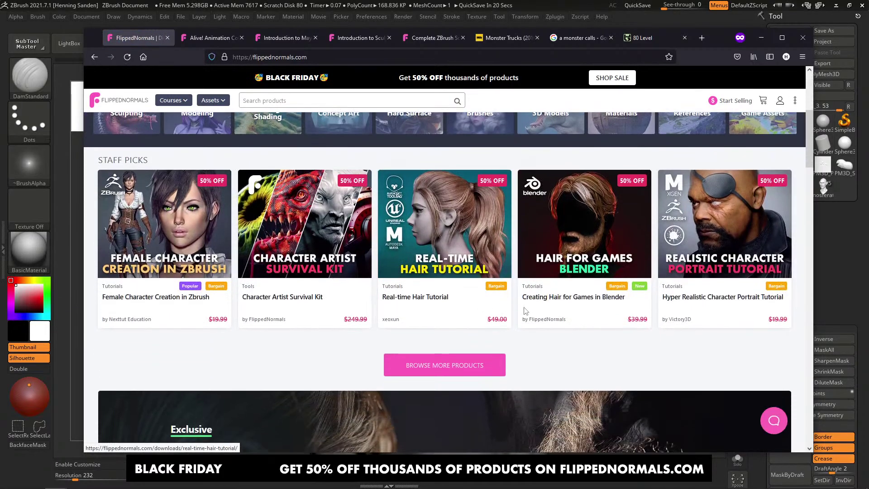
Step: Open the Creating Hair for Games in Blender product page separately, view its hair images enlarged, and close the page
middle_click(584, 190)
key(ctrl+Tab)
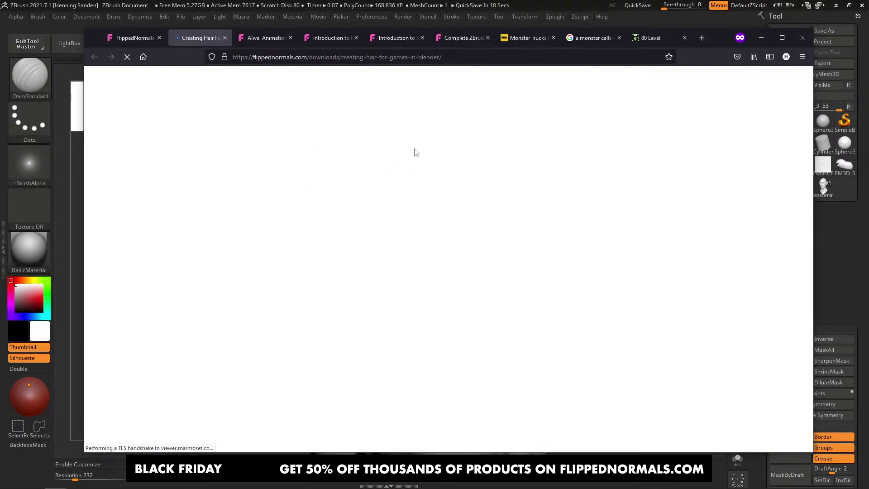
scroll(337, 241, down, 3)
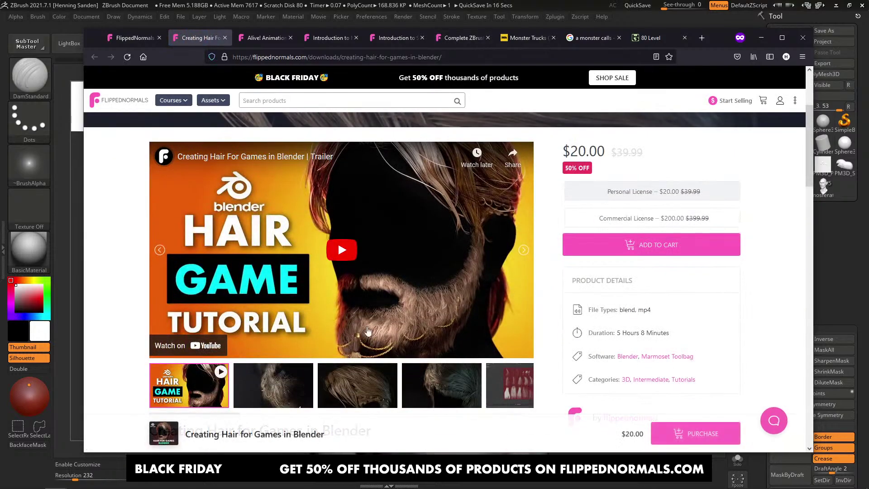
click(271, 385)
click(345, 384)
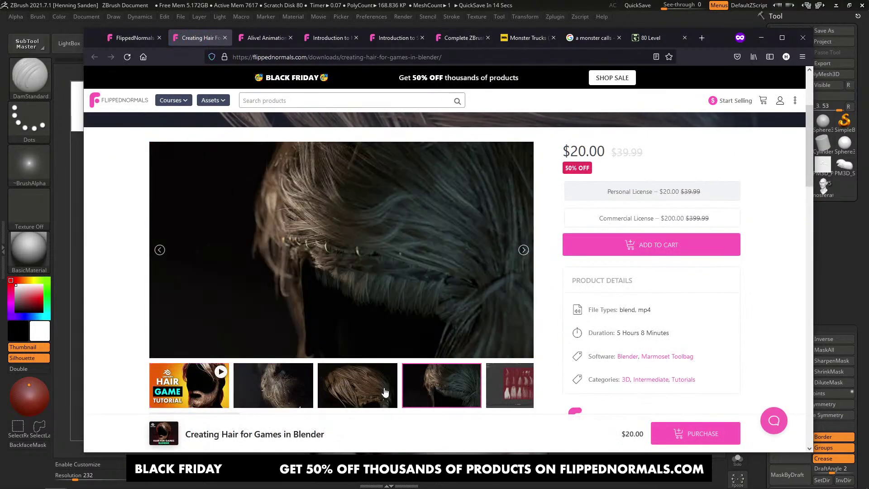
click(411, 282)
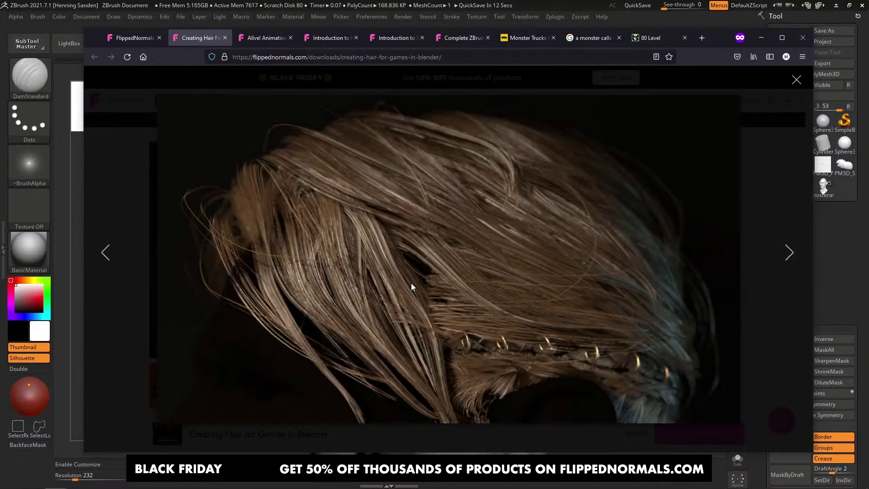
key(ctrl+w)
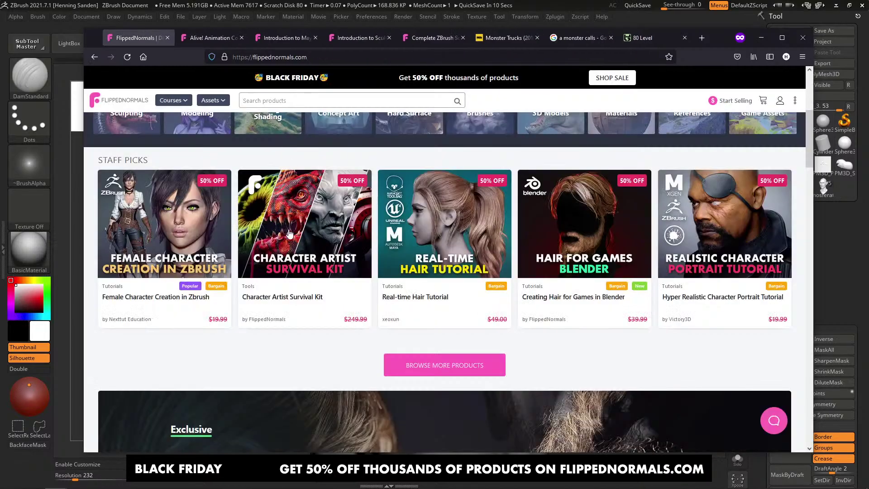
Step: Return to ZBrush and examine the face, cheeks and mouth folds from front and three-quarter views
key(alt+Tab)
mouse_move(425, 276)
right_down()
mouse_move(453, 278)
mouse_move(431, 284)
mouse_move(442, 285)
right_up()
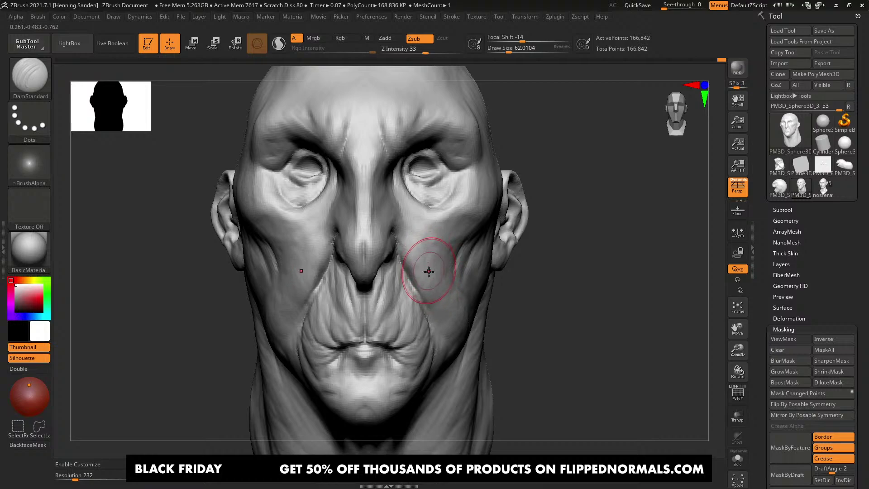
right_drag(429, 271, 439, 270)
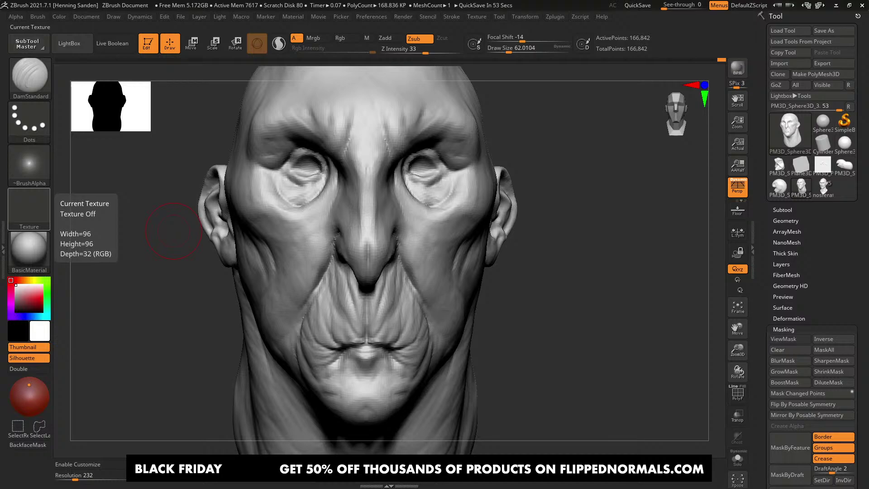
shift+right_drag(174, 231, 432, 277)
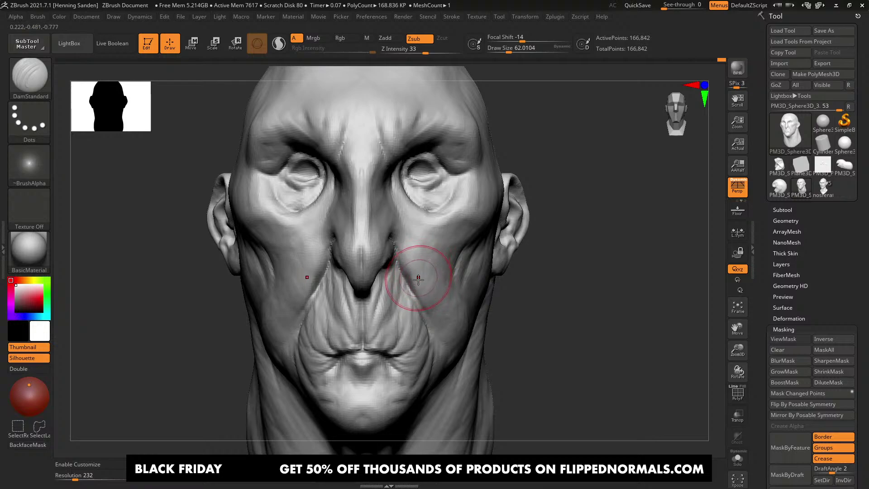
mouse_move(421, 277)
ctrl+right_down()
mouse_move(412, 270)
mouse_move(417, 278)
ctrl+right_up()
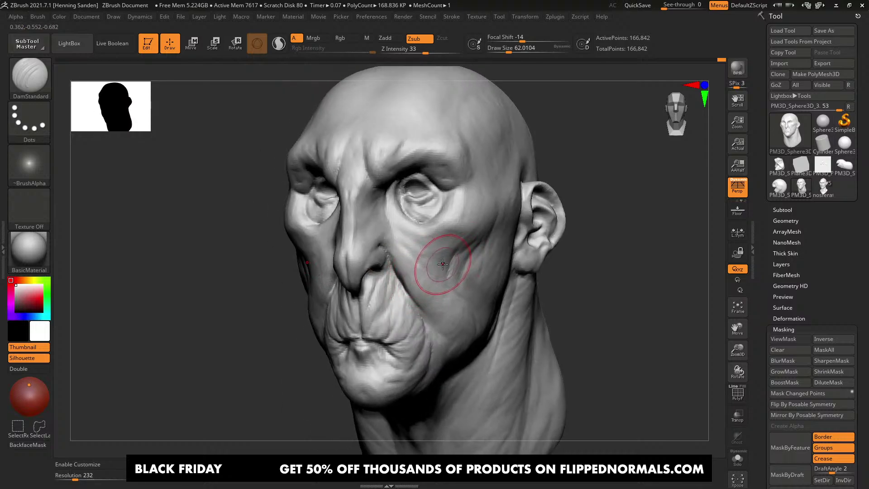
mouse_move(443, 260)
shift+right_down()
mouse_move(445, 253)
mouse_move(456, 333)
shift+right_up()
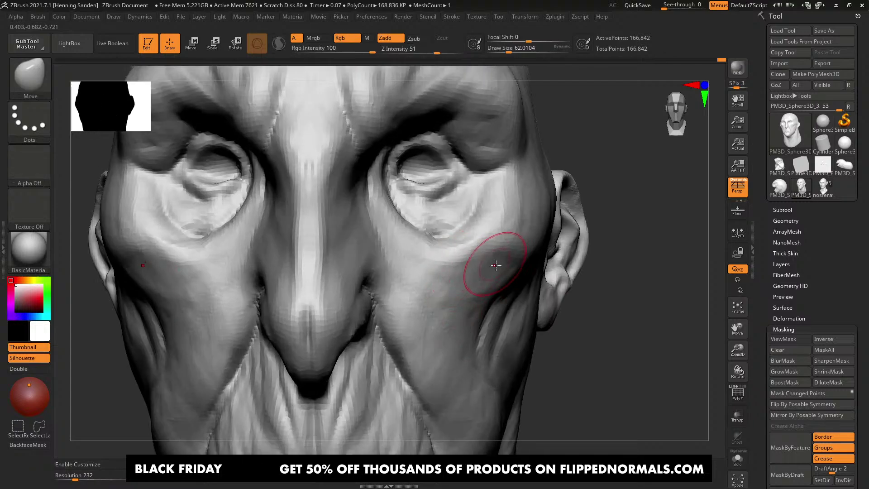
ctrl+right_drag(498, 263, 500, 203)
alt+right_drag(501, 301, 510, 237)
ctrl+right_drag(510, 236, 493, 217)
Step: Pull in the sides of the neck below the ears with the Move brush at a draw size of about 172
key(b)
key(m)
key(v)
key(s)
drag(494, 219, 524, 247)
key(ctrl+z)
right_drag(527, 251, 515, 244)
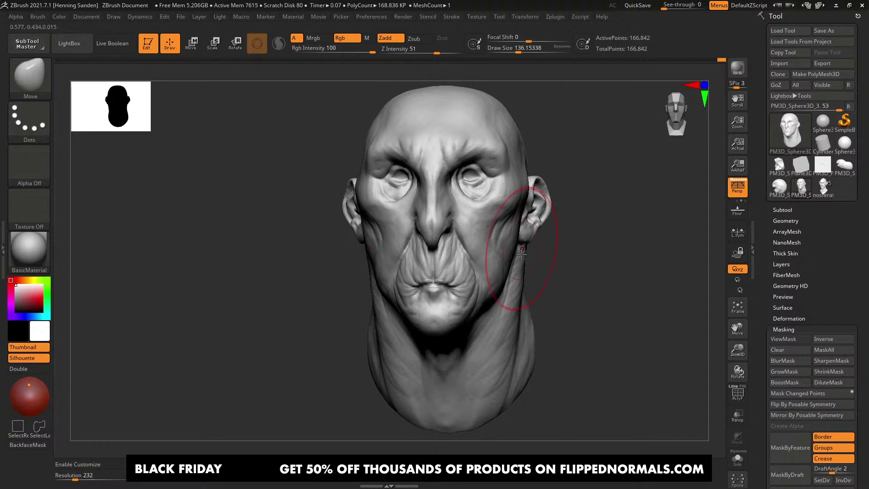
key(])
drag(525, 258, 520, 258)
drag(521, 312, 516, 312)
drag(521, 349, 517, 349)
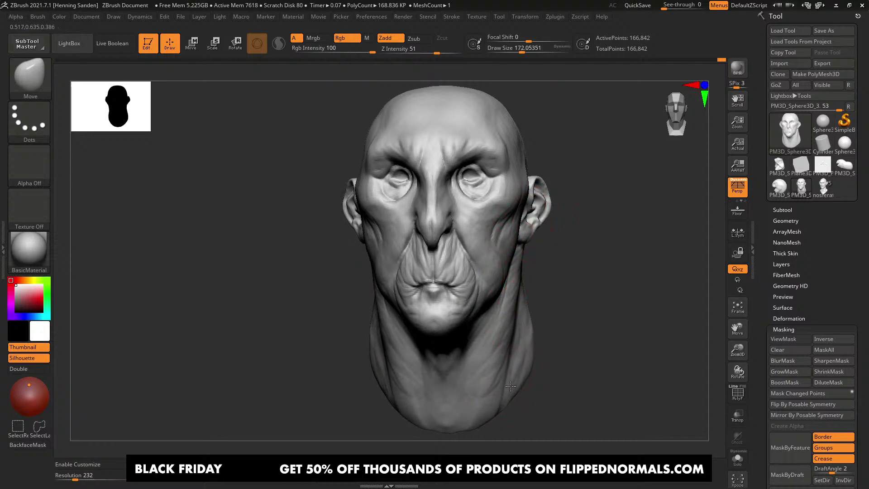
Step: Reshape the side contours of the neck with the Move brush, enlarging the draw size to about 286 and then reducing it
right_drag(537, 353, 481, 299)
key(])
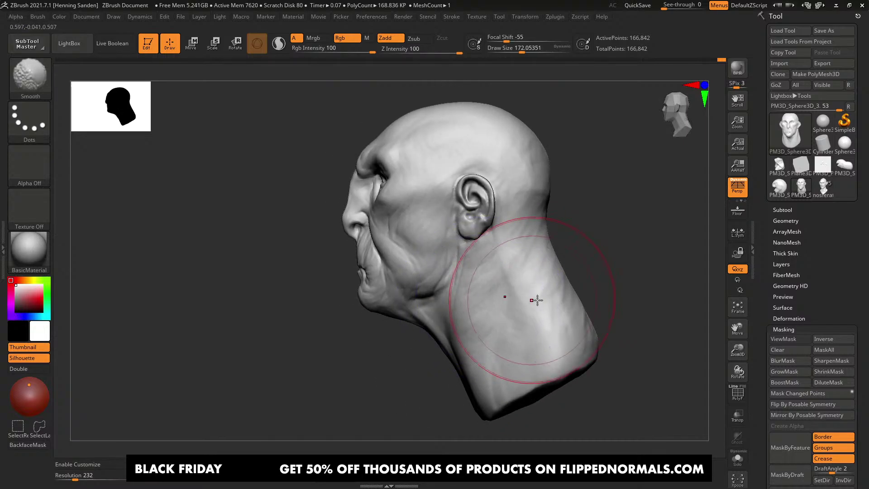
key(])
right_drag(534, 316, 572, 365)
drag(572, 364, 573, 372)
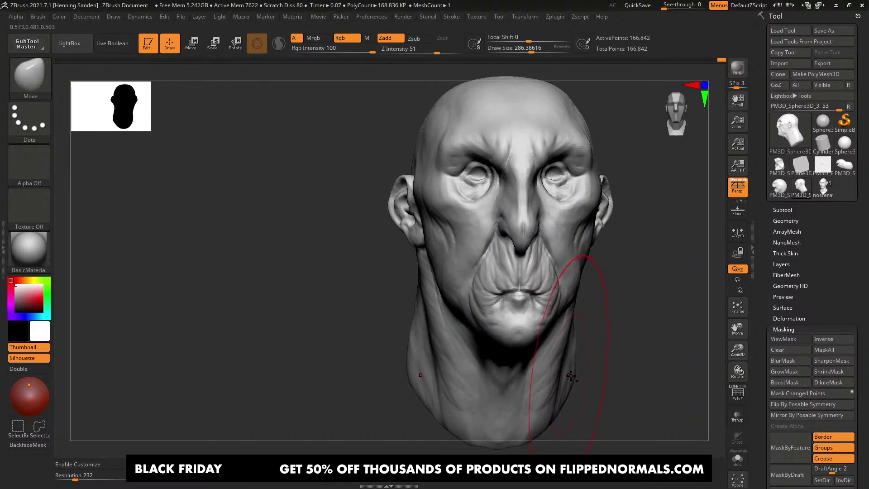
right_drag(573, 372, 534, 313)
key([)
key([)
drag(533, 294, 530, 300)
Step: Build up the front of the neck below the jaw with ClayBuildup, reducing the draw size to about 44
mouse_move(539, 343)
right_down()
mouse_move(514, 359)
mouse_move(525, 381)
mouse_move(549, 316)
mouse_move(537, 291)
mouse_move(555, 311)
right_up()
key(b)
key(c)
key(b)
key([)
key([)
key([)
key(bracketright)
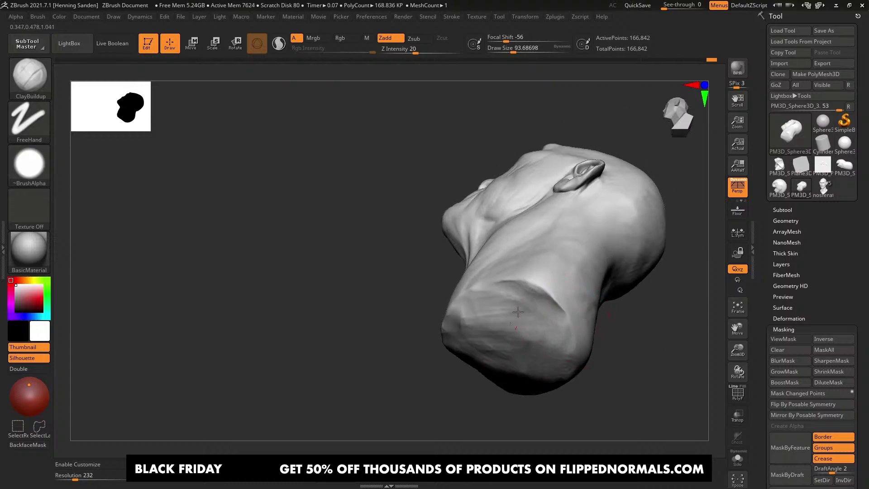
right_drag(517, 342, 524, 339)
key(bracketleft)
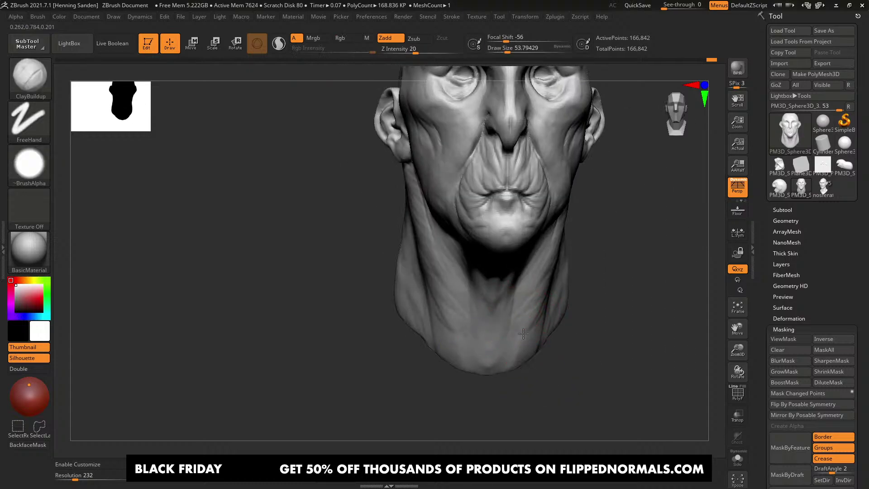
key(bracketright)
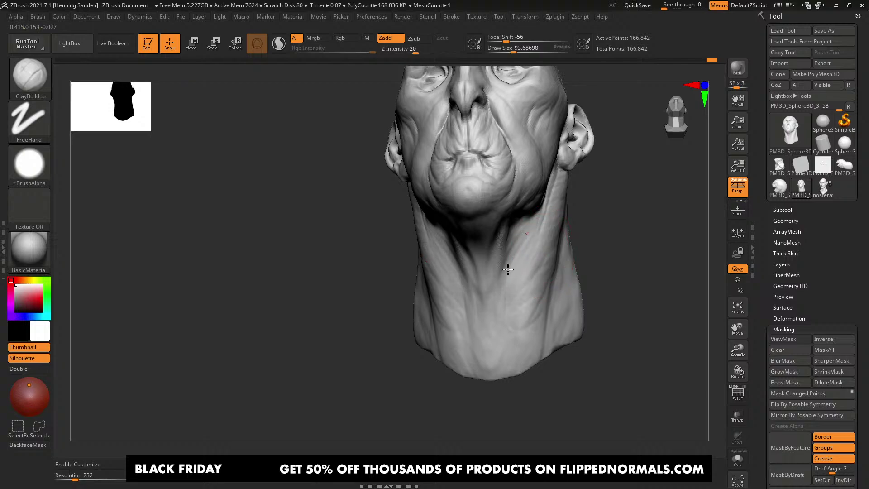
mouse_move(452, 272)
right_down()
mouse_move(509, 312)
mouse_move(505, 330)
mouse_move(504, 243)
mouse_move(531, 224)
mouse_move(513, 232)
mouse_move(521, 262)
right_up()
key(bracketleft)
key(bracketright)
key(bracketleft)
drag(520, 247, 495, 257)
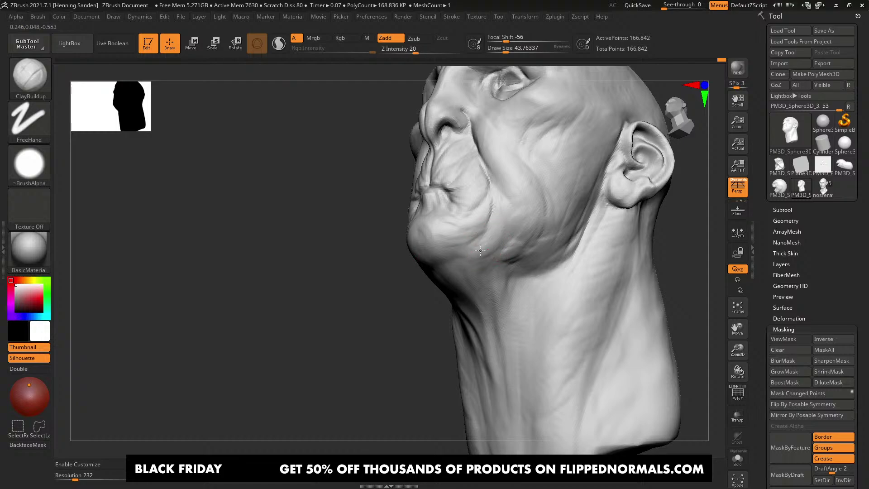
Step: Build up the lower cheek and jawline with ClayBuildup at a draw size of about 77, reducing it to about 68
key(s)
drag(561, 240, 566, 240)
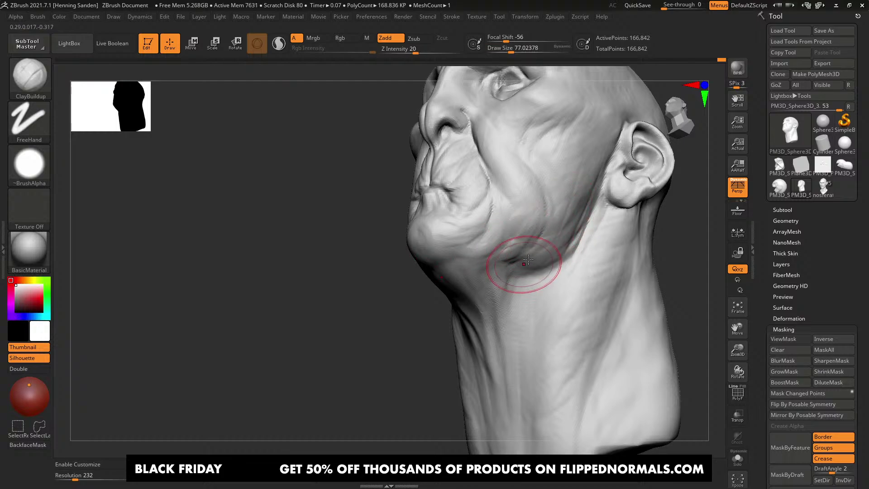
alt+right_drag(528, 259, 537, 282)
key(s)
click(547, 265)
right_drag(530, 253, 541, 287)
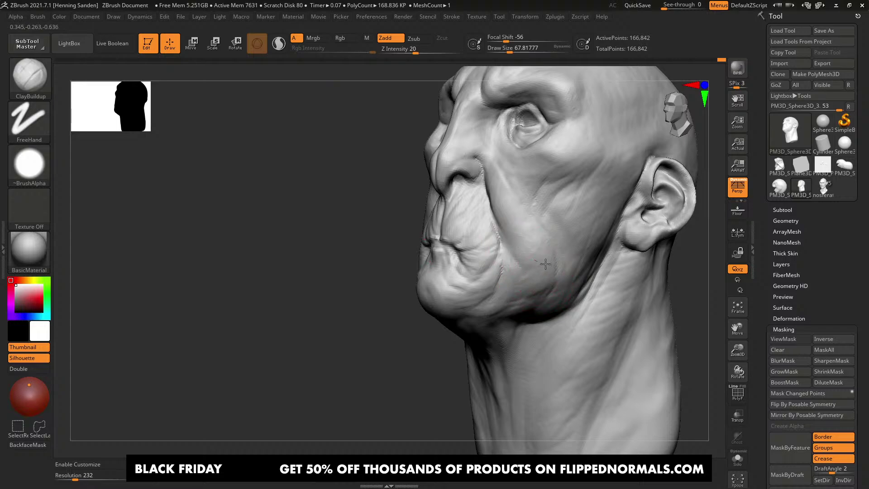
right_drag(533, 246, 496, 205)
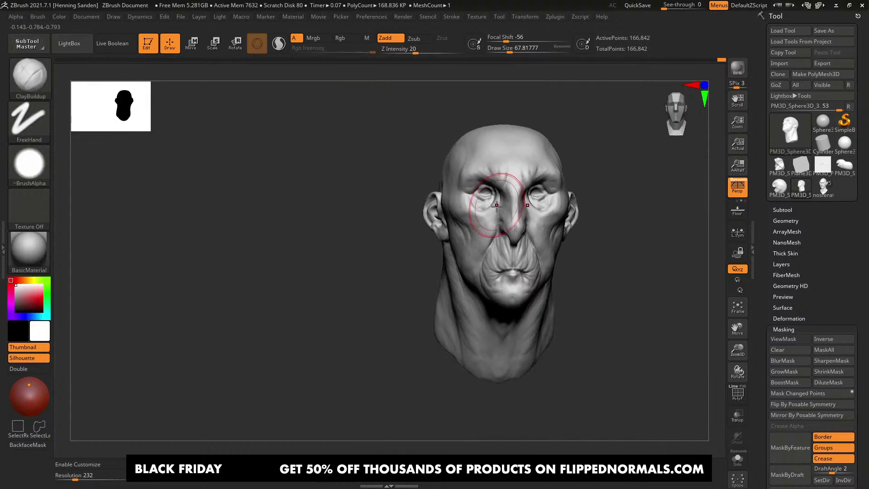
Step: Build up the cheekbone below the outer eye corner with ClayBuildup, reducing the draw size to about 27
mouse_move(552, 258)
ctrl+right_down()
mouse_move(563, 203)
mouse_move(527, 229)
mouse_move(556, 252)
mouse_move(525, 252)
ctrl+right_up()
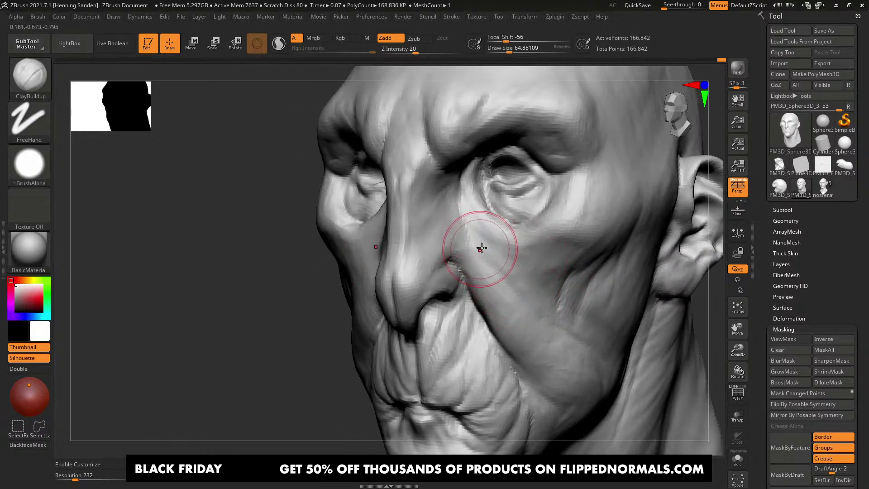
mouse_move(528, 287)
right_down()
mouse_move(458, 232)
mouse_move(452, 208)
mouse_move(452, 237)
mouse_move(483, 252)
mouse_move(593, 254)
right_up()
drag(627, 256, 564, 281)
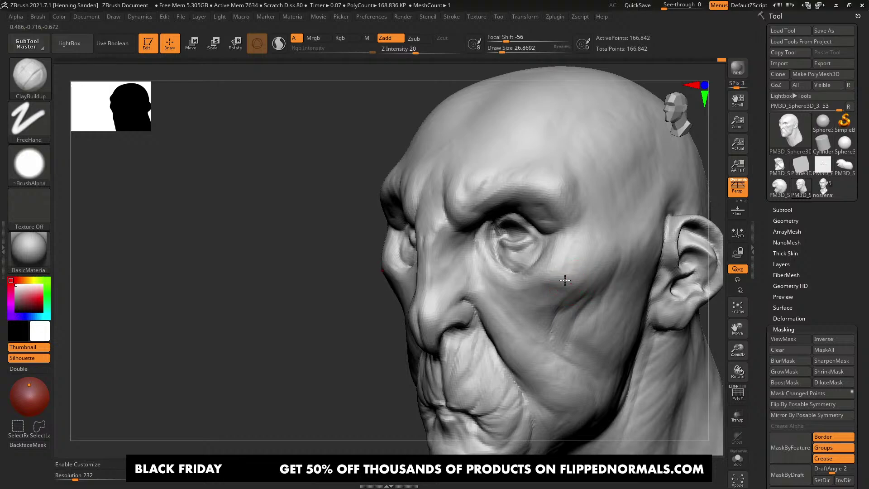
mouse_move(519, 283)
right_down()
mouse_move(562, 272)
mouse_move(572, 231)
right_up()
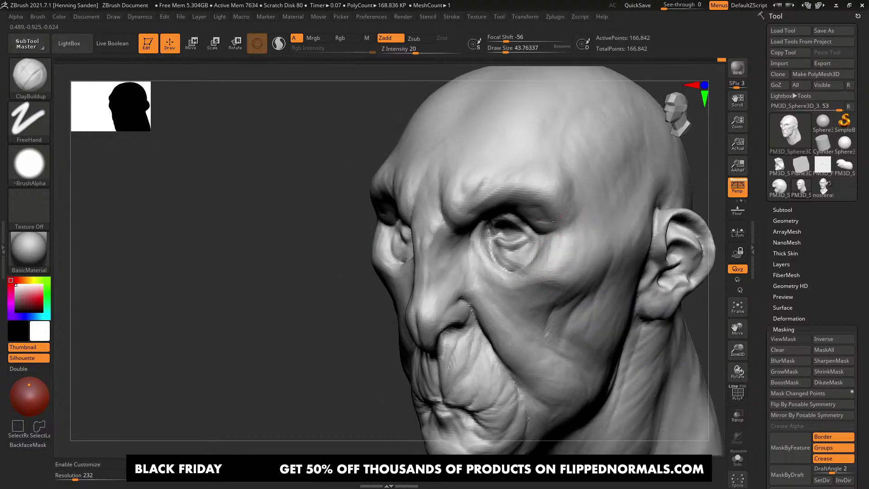
Step: Sculpt the outer brow and temple with ClayBuildup at a draw size of about 74
mouse_move(555, 196)
right_down()
mouse_move(566, 231)
mouse_move(545, 197)
mouse_move(566, 213)
mouse_move(578, 208)
mouse_move(587, 229)
right_up()
right_drag(582, 274, 559, 207)
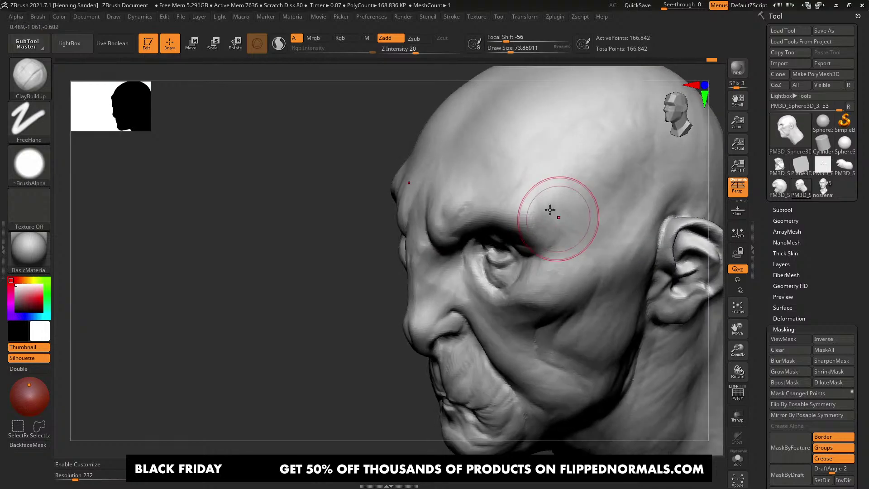
right_drag(543, 245, 574, 208)
mouse_move(521, 253)
right_down()
mouse_move(546, 261)
mouse_move(538, 263)
mouse_move(550, 273)
mouse_move(528, 253)
right_up()
mouse_move(529, 254)
ctrl+right_down()
mouse_move(522, 262)
mouse_move(478, 230)
ctrl+right_up()
Step: Carve the fold running from the nostril across the cheek with DamStandard at a draw size of about 54
key(b)
key(d)
key(s)
key(bracketleft)
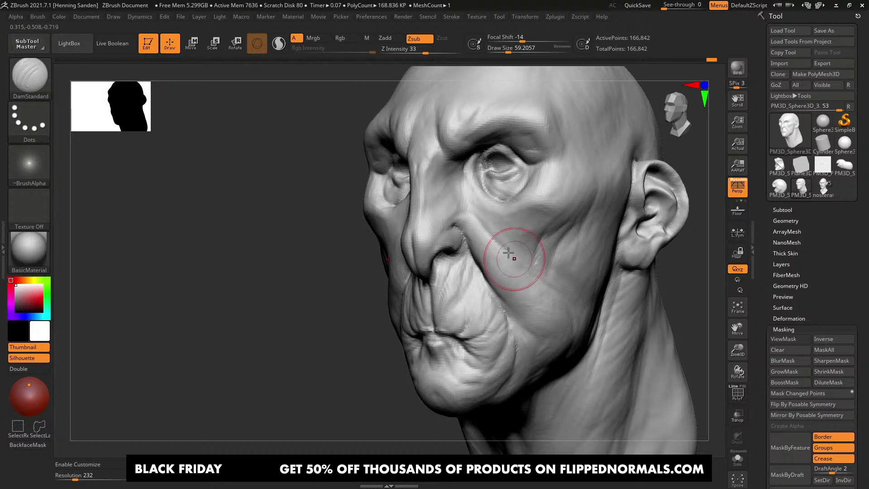
key(bracketleft)
drag(490, 230, 502, 248)
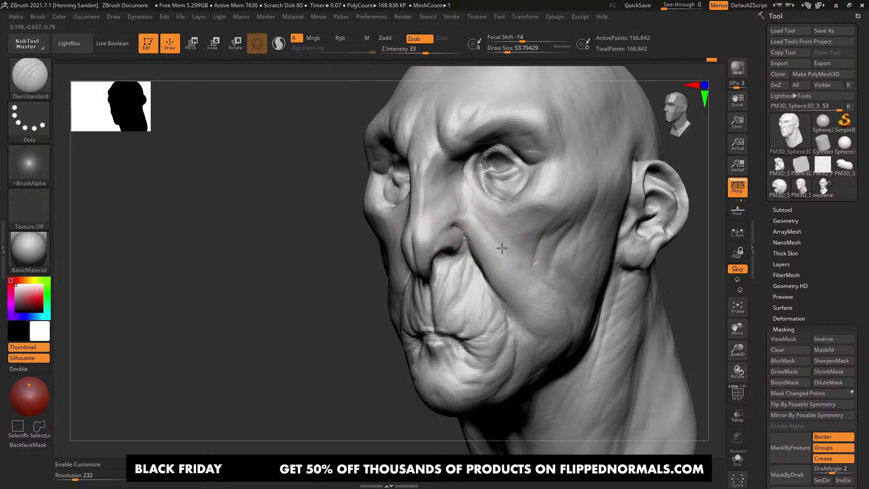
right_drag(533, 267, 541, 272)
right_drag(566, 297, 557, 262)
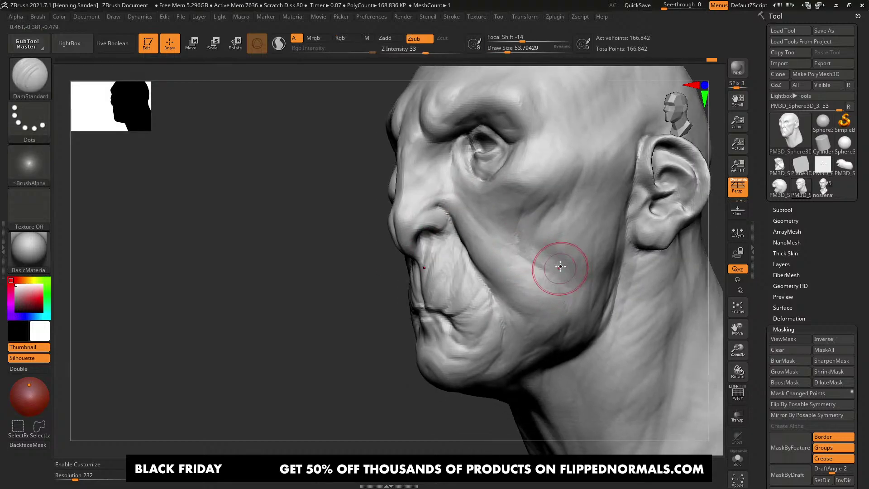
Step: Deepen the creases on the lower cheek with DamStandard at a draw size of about 49
key(bracketleft)
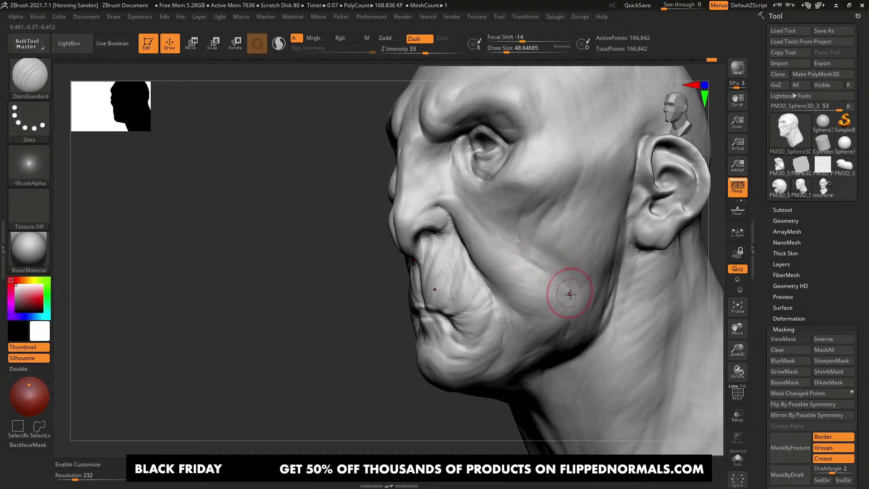
mouse_move(570, 294)
ctrl+right_down()
mouse_move(545, 256)
mouse_move(534, 317)
ctrl+right_up()
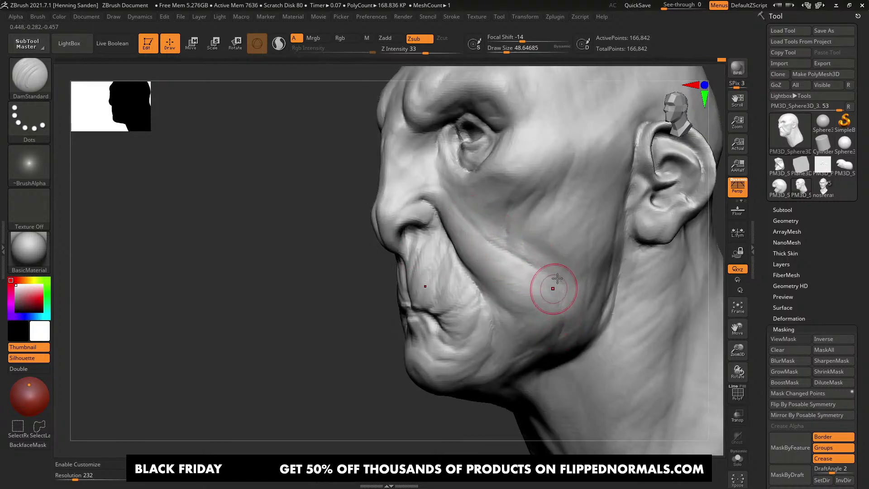
right_drag(557, 278, 564, 330)
right_drag(514, 310, 472, 274)
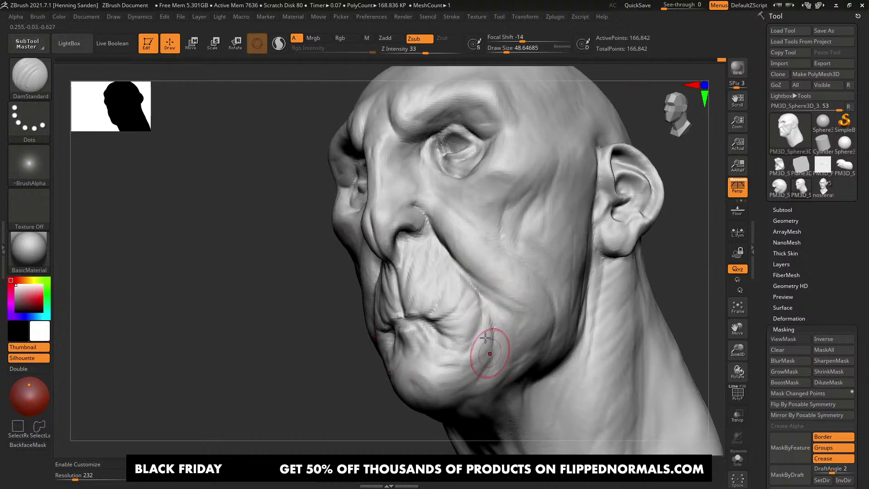
Step: Refine the creases beside the mouth corner and chin with DamStandard at a draw size of about 33
right_drag(489, 351, 483, 294)
key(bracketleft)
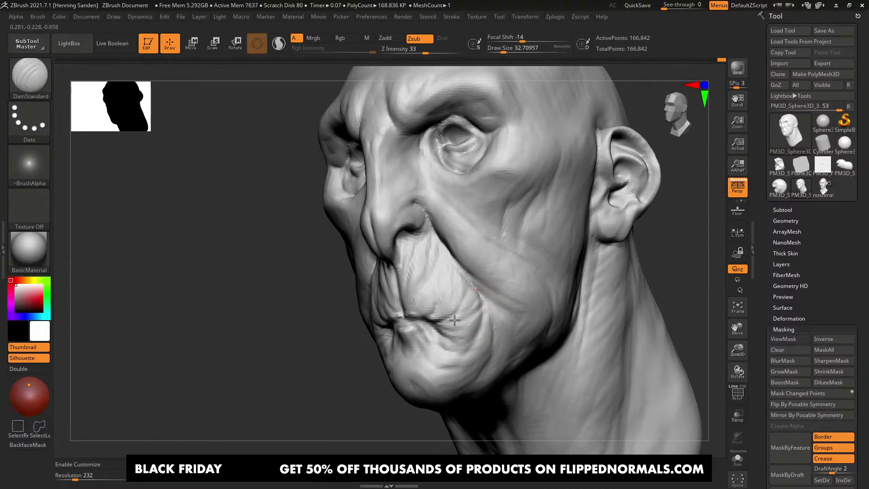
right_drag(483, 325, 500, 268)
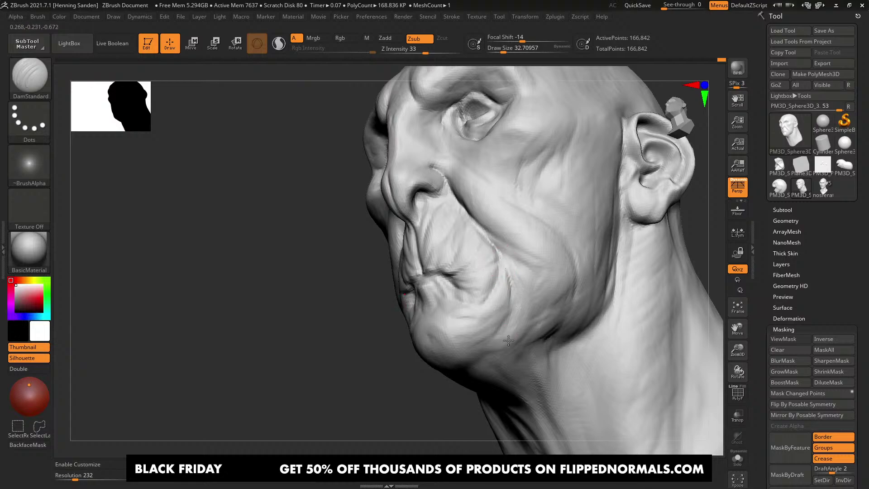
right_drag(509, 340, 506, 317)
Step: Carve broader creases between the mouth fold and jaw with DamStandard at a draw size of about 59
key(s)
drag(506, 316, 512, 316)
right_drag(560, 300, 567, 282)
drag(566, 285, 525, 326)
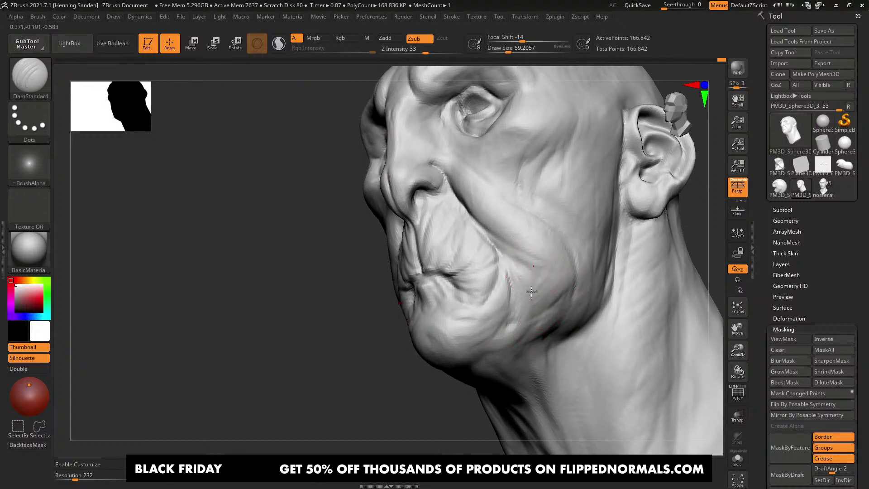
Step: Adjust the shape around the nostril wing with the Move brush at a draw size of about 68
mouse_move(535, 322)
right_down()
mouse_move(529, 262)
mouse_move(526, 273)
mouse_move(516, 262)
mouse_move(479, 277)
mouse_move(465, 249)
mouse_move(499, 259)
mouse_move(475, 229)
right_up()
key(b)
key(m)
key(v)
key(s)
drag(475, 228, 471, 226)
right_drag(491, 230, 474, 231)
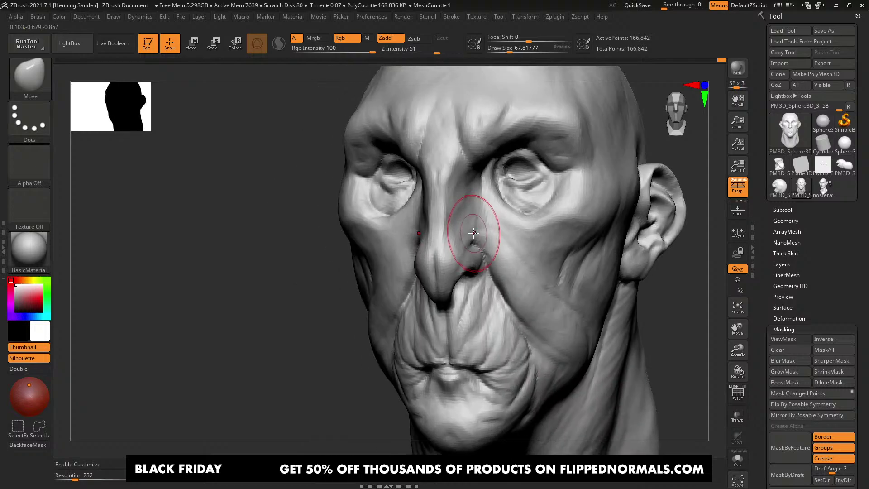
Step: Sculpt the side of the nose and its root between the brows with ClayBuildup at a draw size of about 59
key(b)
key(c)
key(b)
key(bracketleft)
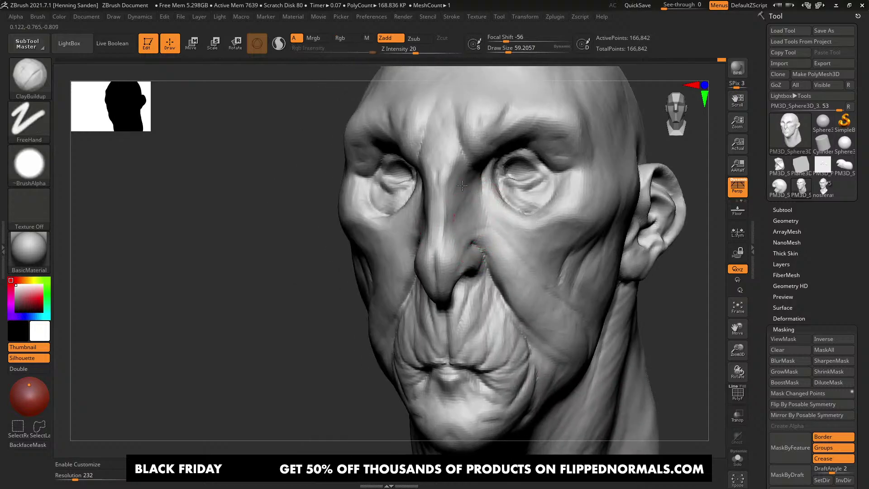
alt+right_drag(457, 165, 473, 242)
right_drag(473, 242, 501, 246)
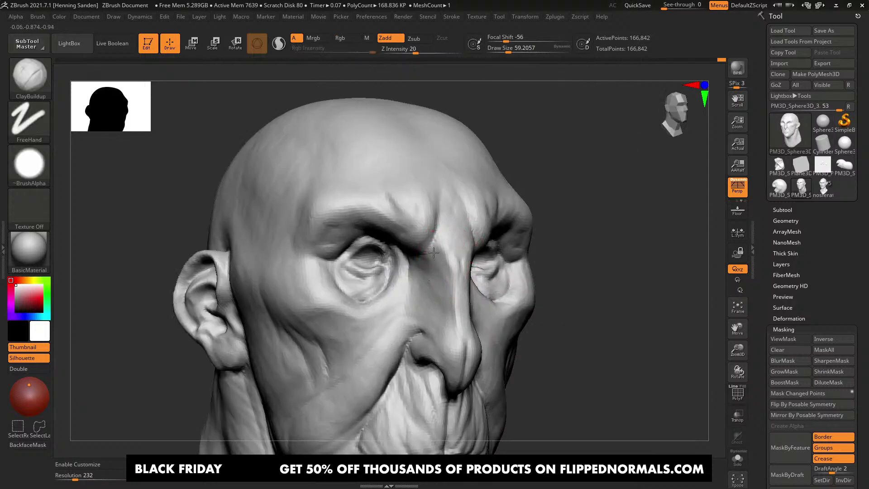
mouse_move(434, 252)
right_down()
mouse_move(418, 310)
mouse_move(399, 241)
right_up()
Step: Build up the area around the eye socket and upper cheek with ClayBuildup at a draw size of about 51
key(bracketright)
key(bracketright)
key(bracketright)
key(bracketright)
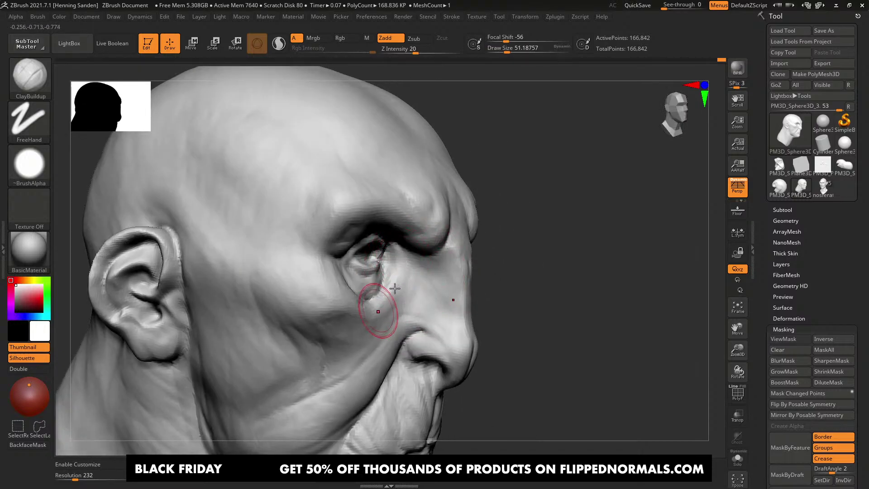
right_drag(394, 288, 333, 312)
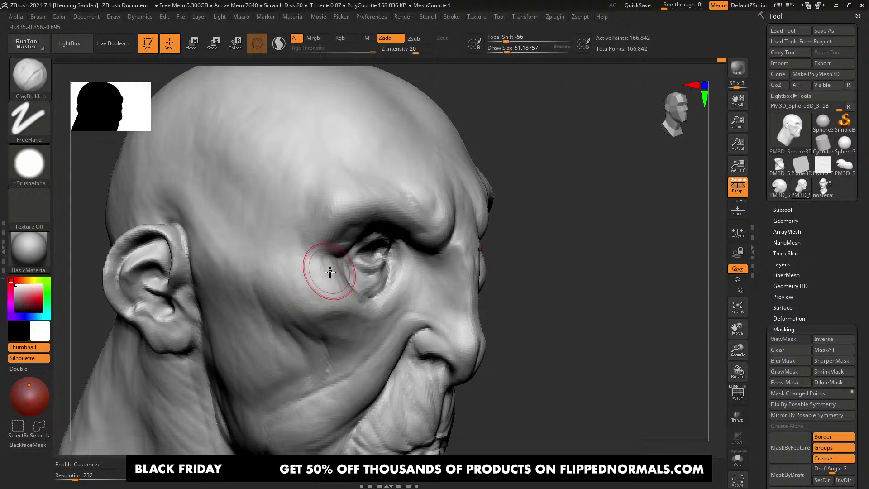
alt+right_drag(330, 271, 402, 259)
Step: Fill out the cheekbone beside the eye with ClayBuildup at a draw size of about 104
key(s)
drag(390, 269, 399, 255)
ctrl+right_drag(398, 260, 425, 233)
right_drag(425, 233, 383, 248)
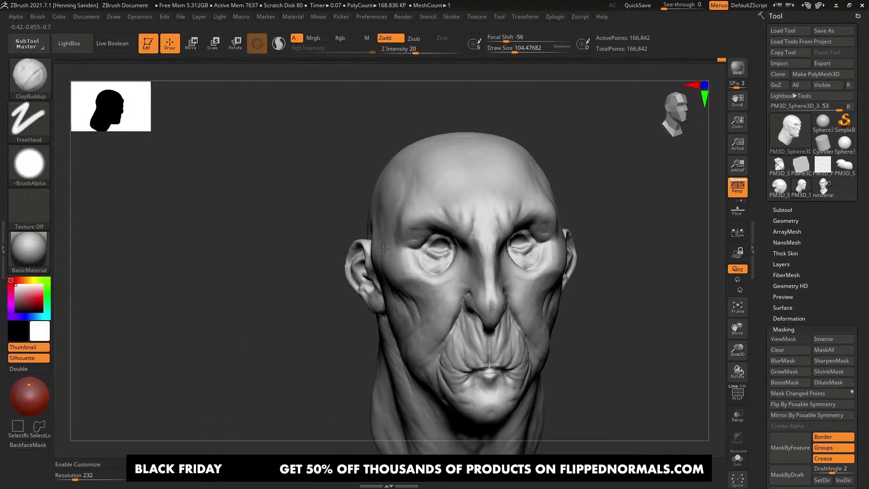
mouse_move(602, 252)
ctrl+right_down()
mouse_move(519, 271)
mouse_move(476, 267)
ctrl+right_up()
Step: Refine the area below the eye bags with ClayBuildup at a draw size of about 31, enlarging it to about 44
key(s)
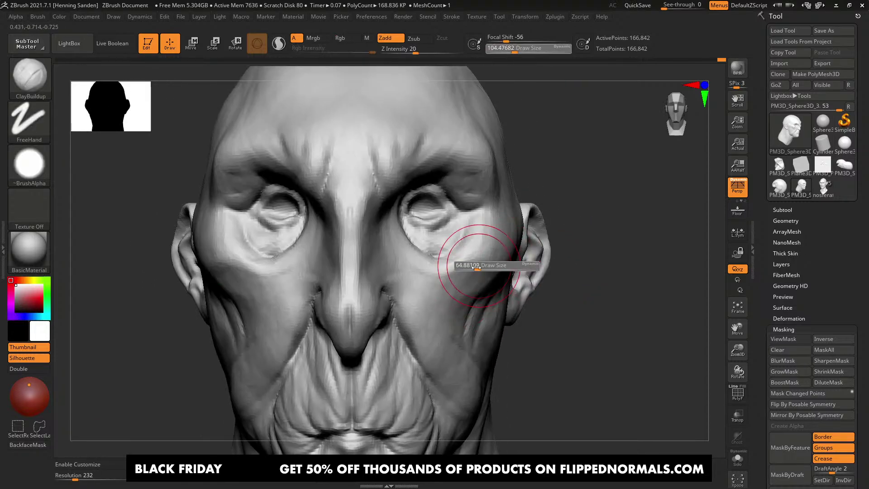
drag(476, 267, 459, 273)
key(s)
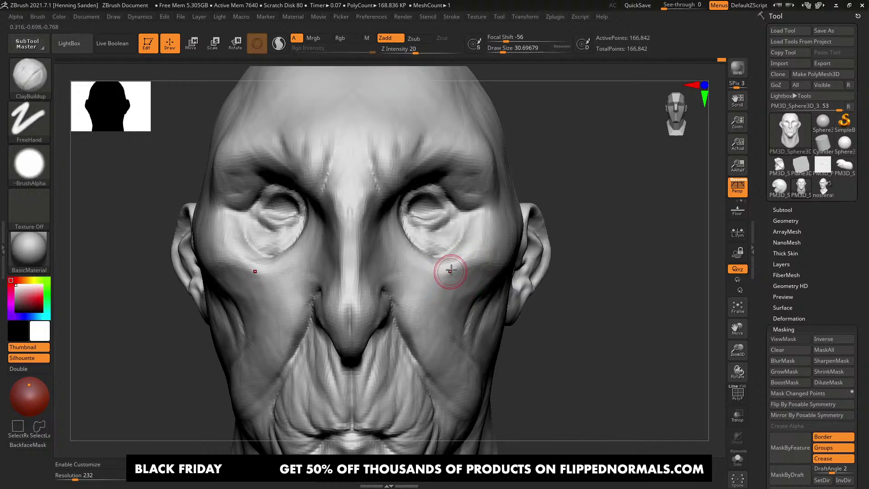
right_drag(451, 271, 417, 264)
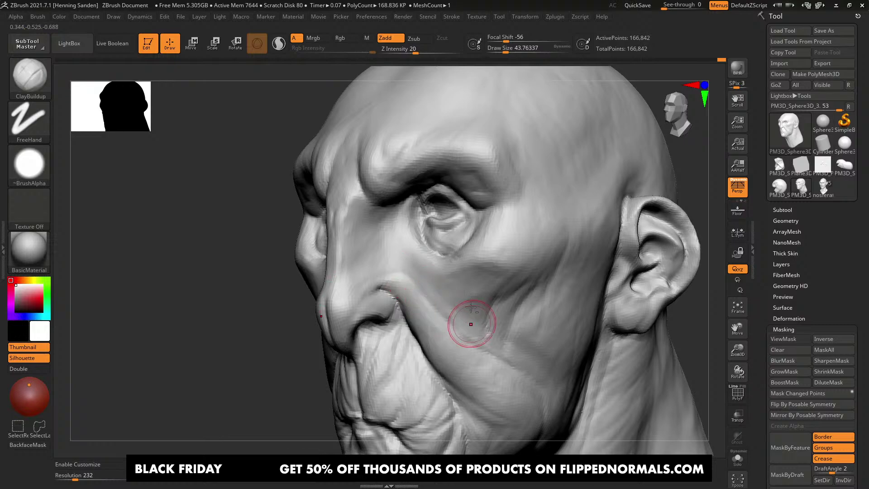
Step: Build up the sunken cheek with ClayBuildup at a draw size of about 94 and undo the last stroke
right_drag(470, 307, 404, 253)
right_drag(463, 295, 501, 301)
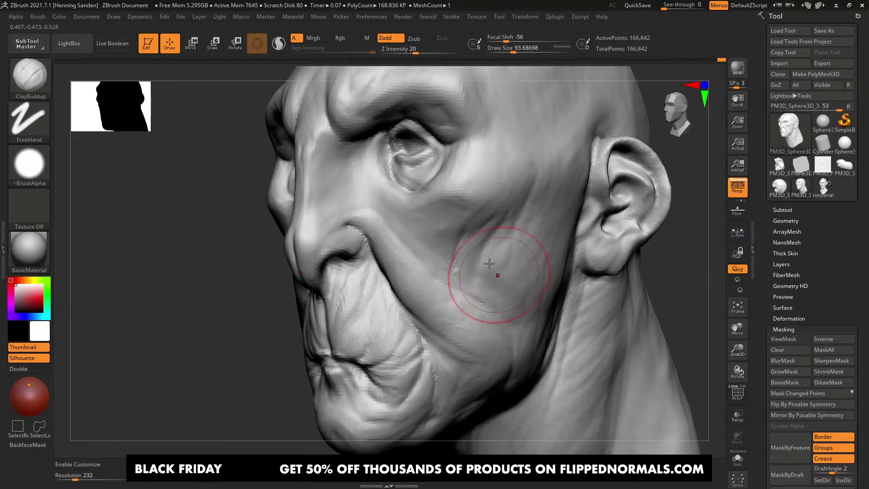
mouse_move(490, 263)
right_down()
mouse_move(512, 301)
mouse_move(500, 272)
mouse_move(475, 256)
mouse_move(484, 274)
mouse_move(502, 260)
right_up()
key(ctrl+z)
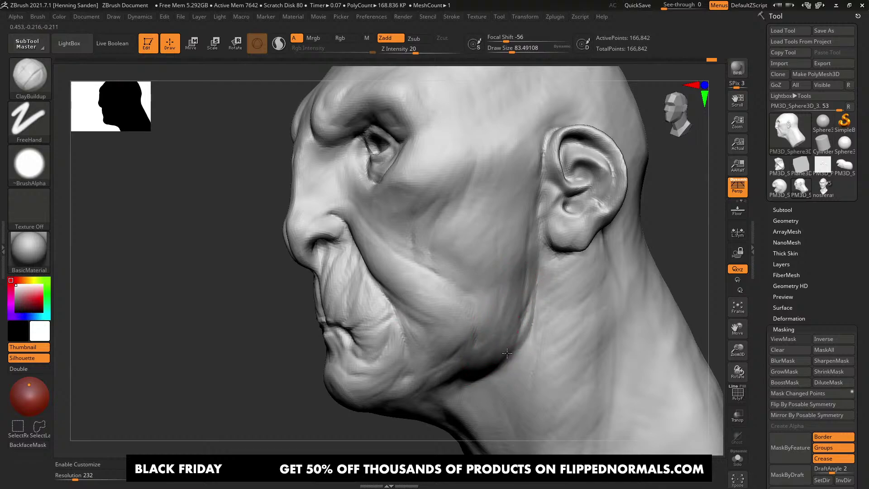
Step: Sculpt the jaw corner below the ear with ClayBuildup at a draw size of about 83
alt+right_drag(509, 350, 491, 310)
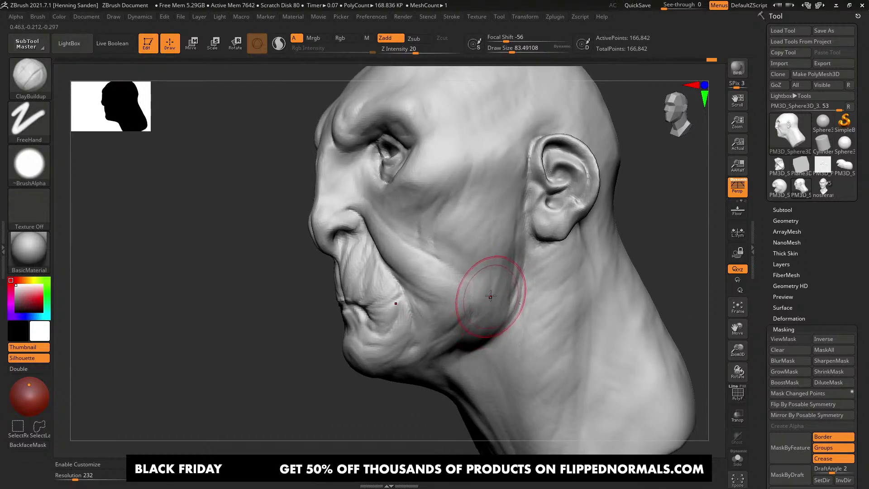
mouse_move(490, 296)
shift+right_down()
mouse_move(490, 266)
mouse_move(524, 272)
mouse_move(508, 233)
mouse_move(514, 213)
mouse_move(466, 209)
mouse_move(508, 261)
shift+right_up()
key(])
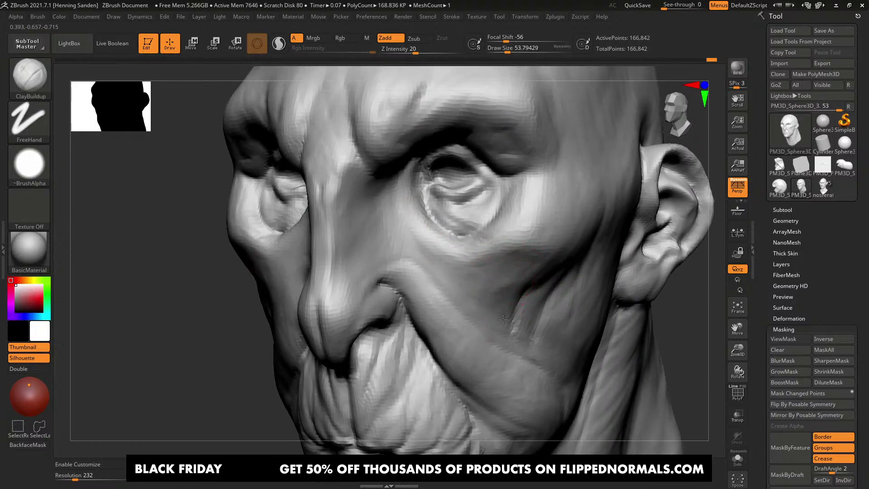
Step: Rework the cheek hollow and the nose bridge between the brows with ClayBuildup, enlarging the draw size to about 97
key(s)
drag(498, 317, 505, 316)
mouse_move(346, 261)
mouse_down()
mouse_move(335, 186)
mouse_move(335, 258)
mouse_up()
mouse_move(377, 249)
alt+right_down()
mouse_move(392, 260)
mouse_move(394, 224)
alt+right_up()
mouse_move(355, 212)
right_down()
mouse_move(391, 199)
mouse_move(437, 235)
mouse_move(434, 265)
right_up()
right_drag(367, 248, 411, 242)
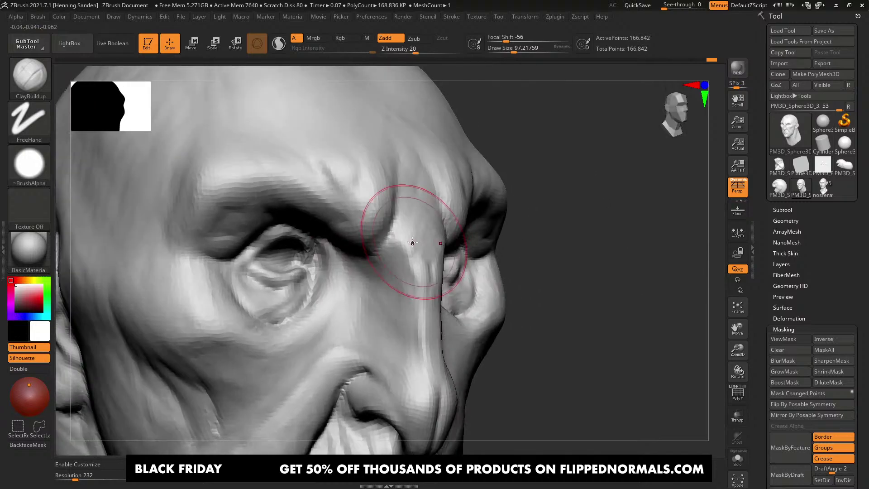
mouse_move(411, 243)
mouse_down()
mouse_move(400, 230)
mouse_move(382, 273)
mouse_up()
Step: Refine the inner end of the brow ridge with ClayBuildup at a draw size of about 39
alt+right_drag(380, 270, 479, 312)
key(s)
drag(452, 248, 446, 249)
drag(476, 270, 451, 263)
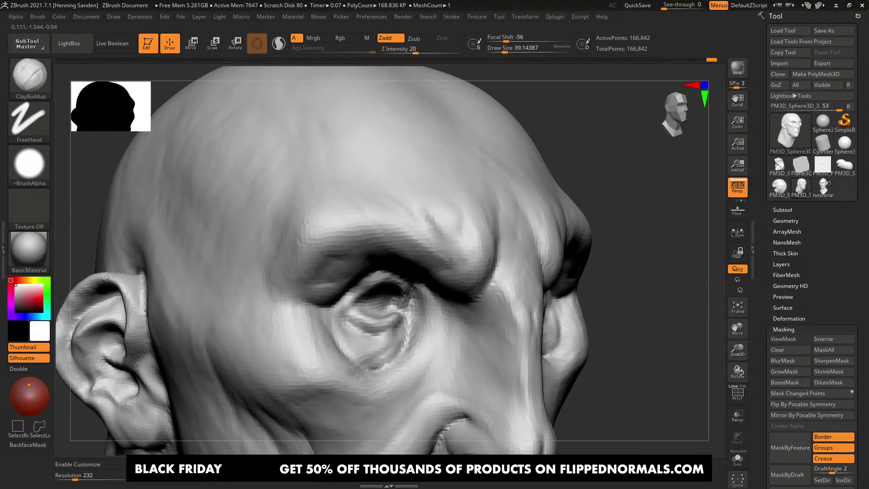
Step: Sculpt the outer brow and temple edge with ClayBuildup at a draw size of about 51 and smooth the transition
mouse_move(358, 209)
right_down()
mouse_move(314, 217)
mouse_move(380, 227)
right_up()
ctrl+right_drag(380, 227, 378, 267)
key(s)
drag(384, 226, 387, 226)
mouse_move(355, 193)
right_down()
mouse_move(355, 171)
mouse_move(358, 203)
right_up()
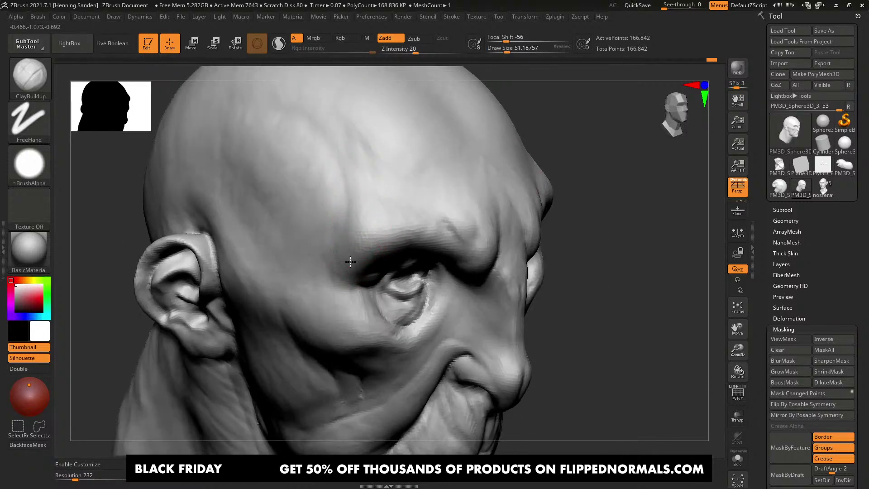
drag(350, 262, 347, 270)
right_drag(338, 254, 294, 259)
mouse_move(348, 263)
shift+mouse_down()
mouse_move(340, 258)
mouse_move(350, 285)
shift+mouse_up()
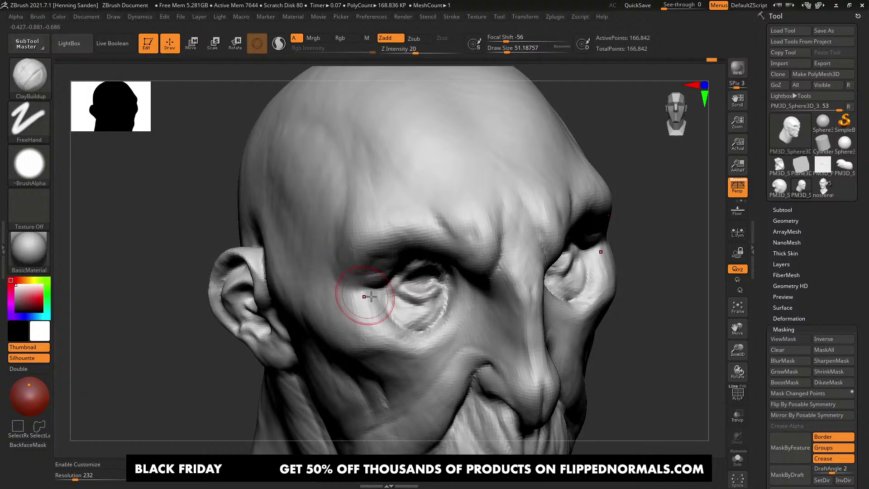
Step: Build up the temple between the brow and ear with ClayBuildup at a draw size of about 94
ctrl+right_drag(371, 296, 342, 260)
right_drag(575, 285, 518, 295)
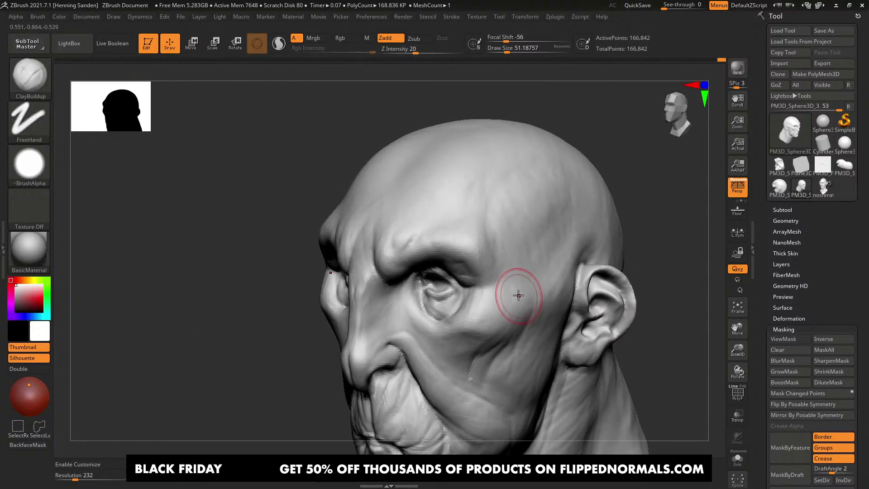
key(s)
drag(518, 295, 525, 291)
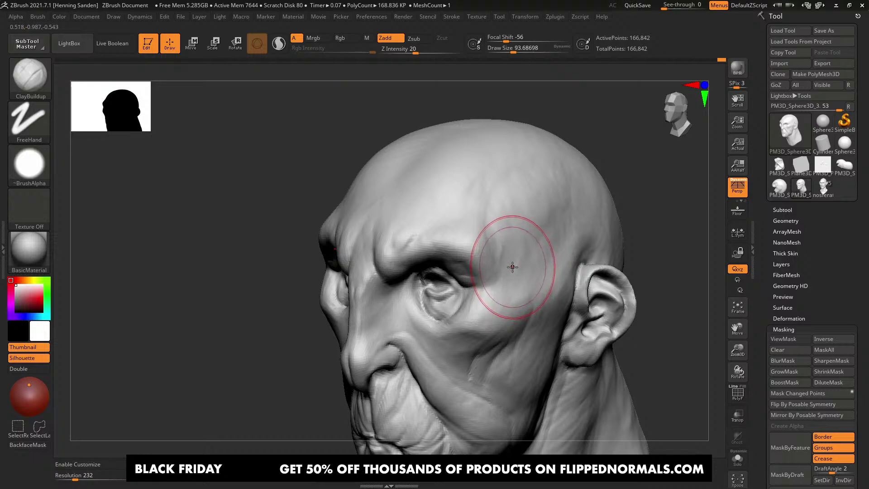
Step: Refine the temple and the side of the forehead with ClayBuildup at a draw size of about 68
right_drag(514, 257, 523, 254)
mouse_move(534, 253)
alt+mouse_down()
mouse_move(515, 289)
mouse_move(505, 253)
alt+mouse_up()
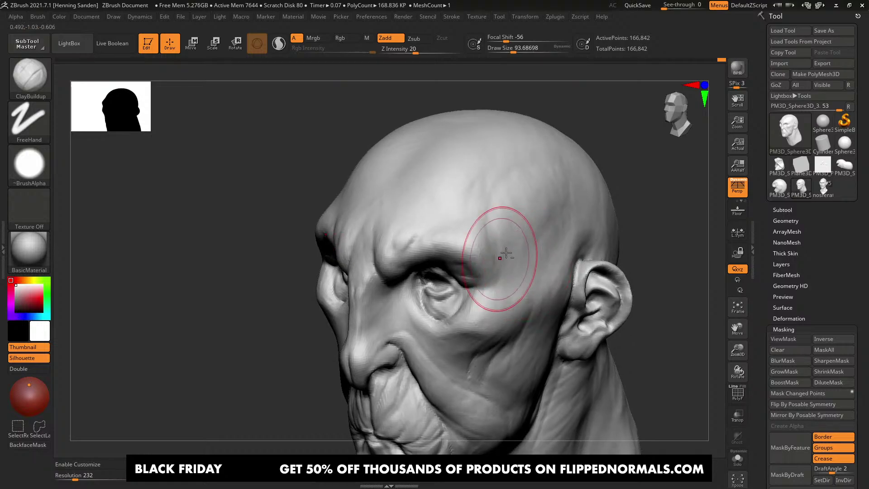
mouse_move(506, 253)
right_down()
mouse_move(506, 234)
mouse_move(476, 244)
right_up()
key(bracketleft)
key(bracketleft)
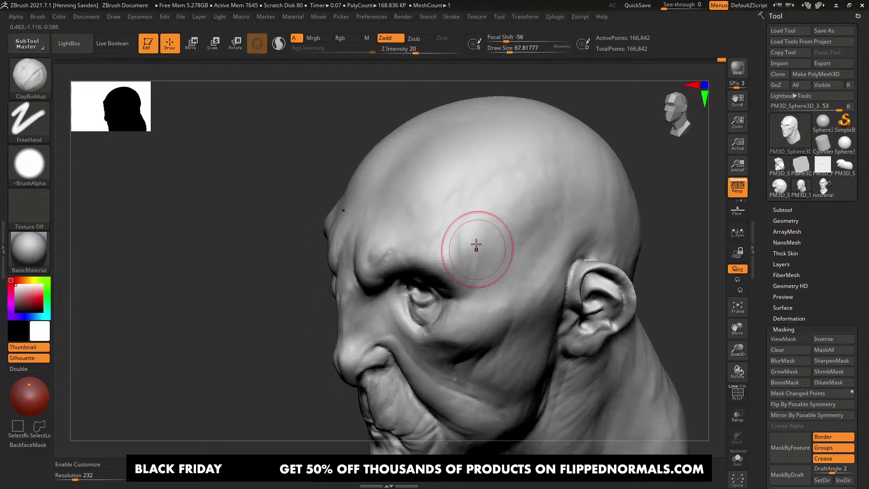
right_drag(517, 189, 532, 201)
right_drag(457, 226, 434, 252)
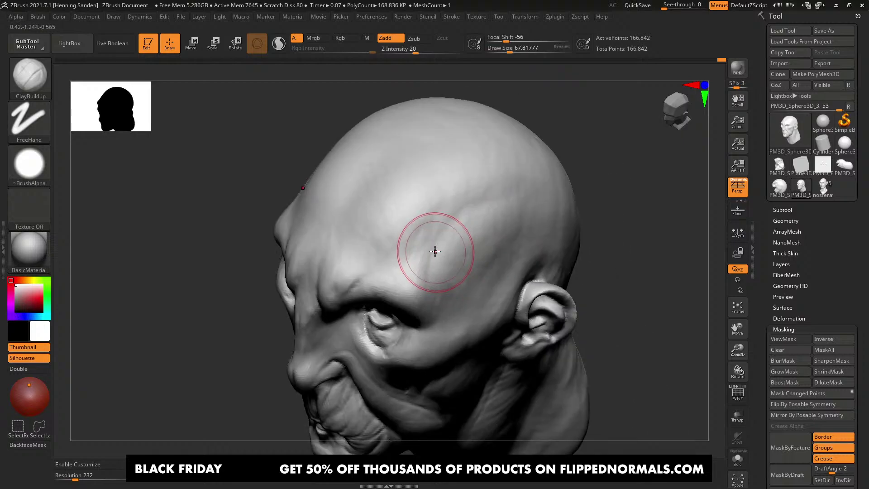
mouse_move(414, 283)
right_down()
mouse_move(417, 260)
mouse_move(465, 250)
mouse_move(466, 236)
mouse_move(418, 231)
right_up()
alt+right_drag(417, 304, 426, 262)
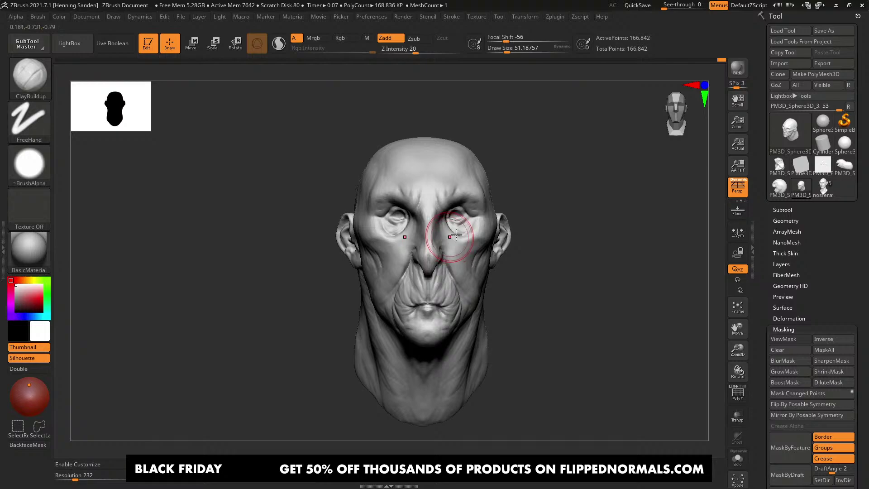
Step: Work over the cheek below the eye and beside the nose with ClayBuildup, enlarging the draw size to about 101
mouse_move(480, 233)
ctrl+right_down()
mouse_move(491, 255)
mouse_move(496, 238)
mouse_move(489, 260)
ctrl+right_up()
key(s)
click(490, 260)
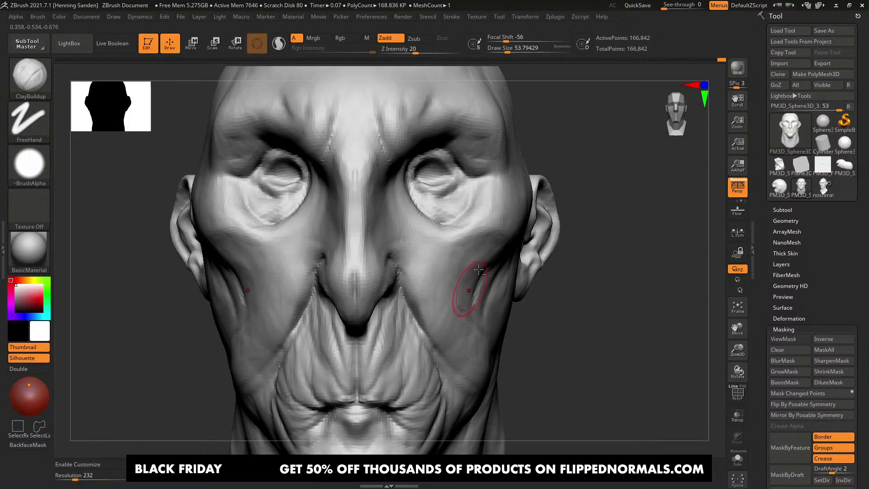
key(s)
click(426, 266)
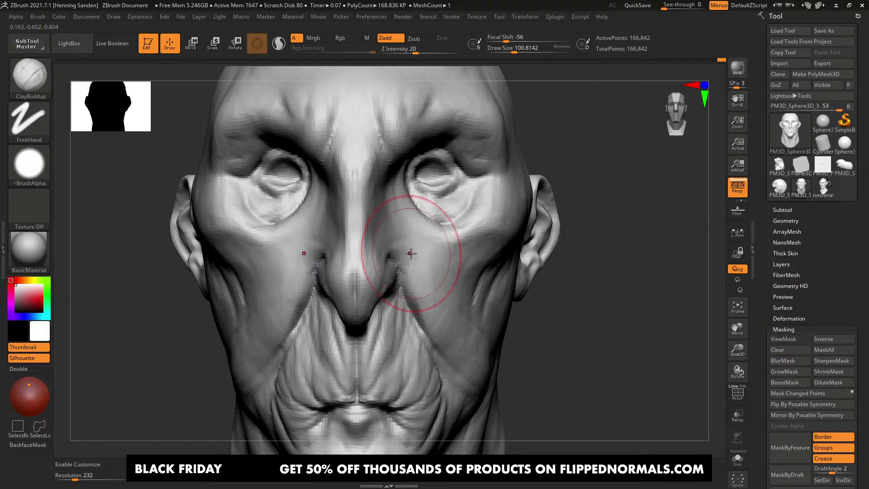
Step: Rework the fold between nostril and cheek with ClayBuildup at a draw size of about 74 and smooth it
ctrl+right_drag(434, 277, 368, 279)
key(s)
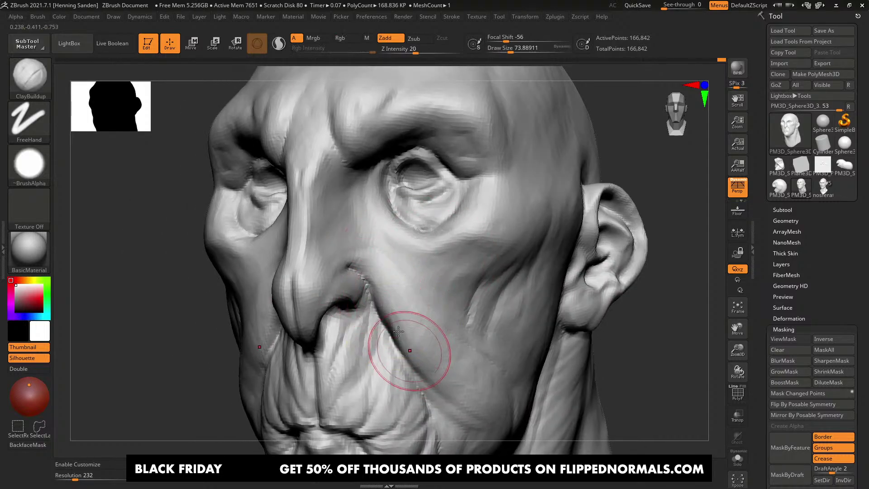
mouse_move(404, 346)
right_down()
mouse_move(430, 343)
mouse_move(412, 347)
mouse_move(394, 308)
right_up()
shift+drag(387, 302, 380, 290)
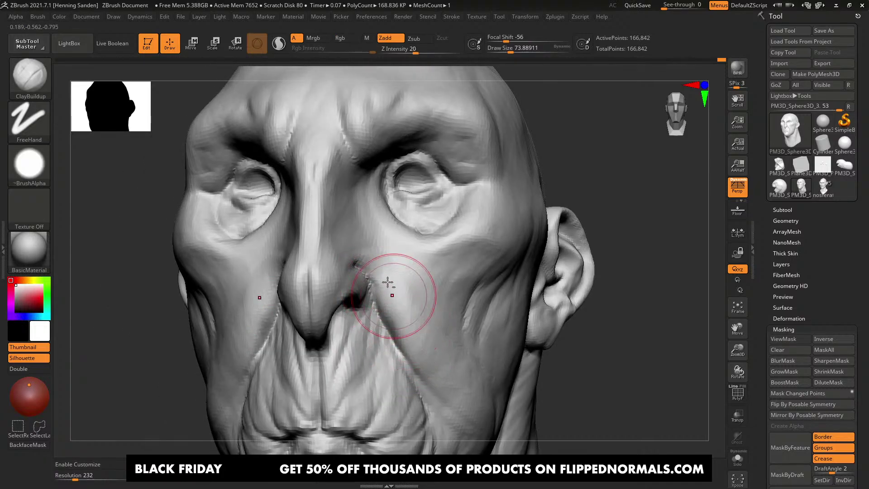
Step: Refine the side of the nose and the nostril wing with ClayBuildup at a draw size of about 33
mouse_move(385, 277)
alt+right_down()
mouse_move(430, 276)
mouse_move(410, 253)
alt+right_up()
key(s)
drag(410, 254, 404, 252)
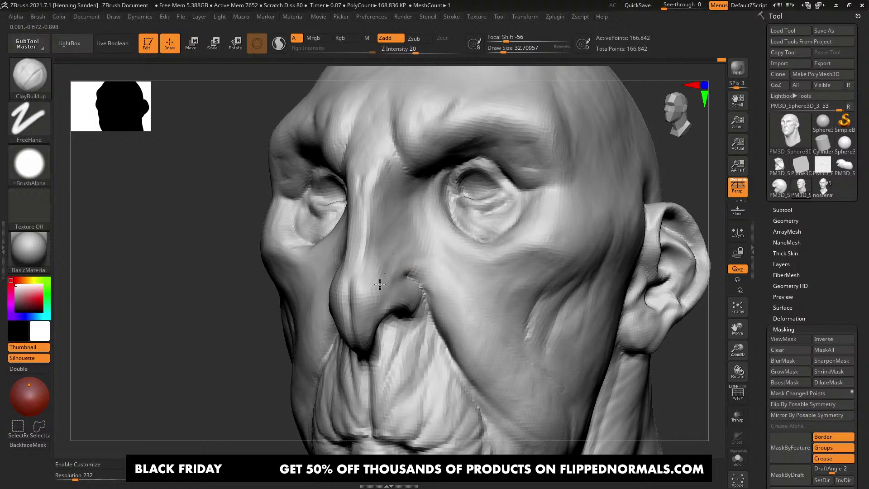
mouse_move(380, 284)
ctrl+right_down()
mouse_move(369, 230)
mouse_move(428, 240)
mouse_move(457, 276)
mouse_move(460, 242)
mouse_move(473, 254)
mouse_move(465, 247)
mouse_move(491, 246)
mouse_move(465, 280)
ctrl+right_up()
Step: Sculpt the hollow below the cheekbone with ClayBuildup at draw sizes of about 87 and 68 and smooth the cheek
right_drag(453, 228, 481, 243)
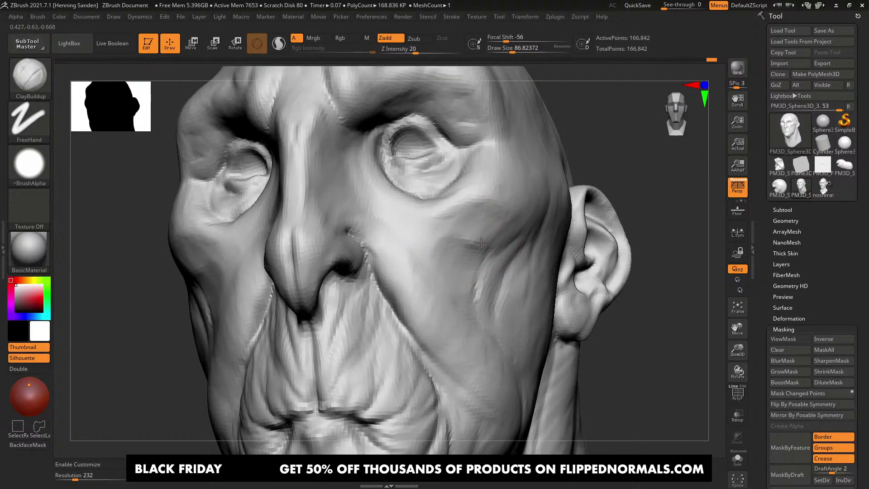
mouse_move(458, 270)
right_down()
mouse_move(420, 253)
mouse_move(479, 265)
mouse_move(484, 276)
right_up()
mouse_move(484, 276)
ctrl+right_down()
mouse_move(475, 245)
mouse_move(457, 286)
ctrl+right_up()
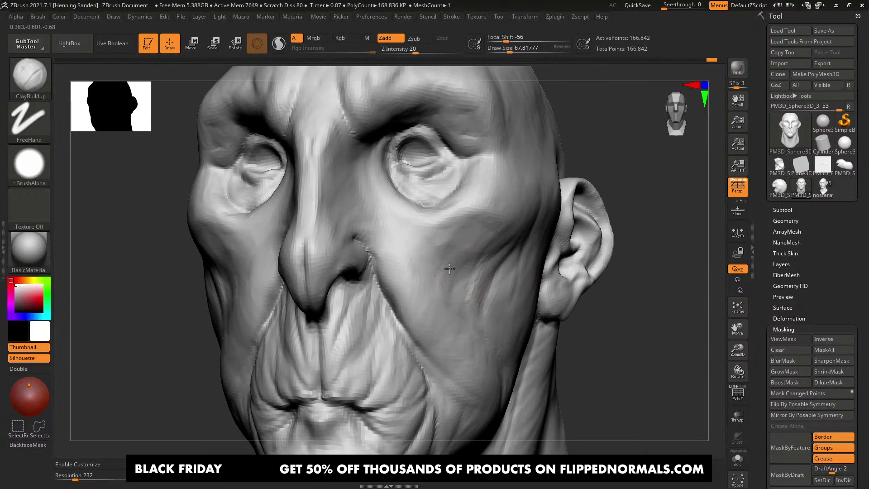
shift+drag(455, 300, 456, 271)
Step: Build up the lower cheek along the nasolabial fold with ClayBuildup at draw sizes of about 94 and 87
key(s)
drag(453, 263, 457, 267)
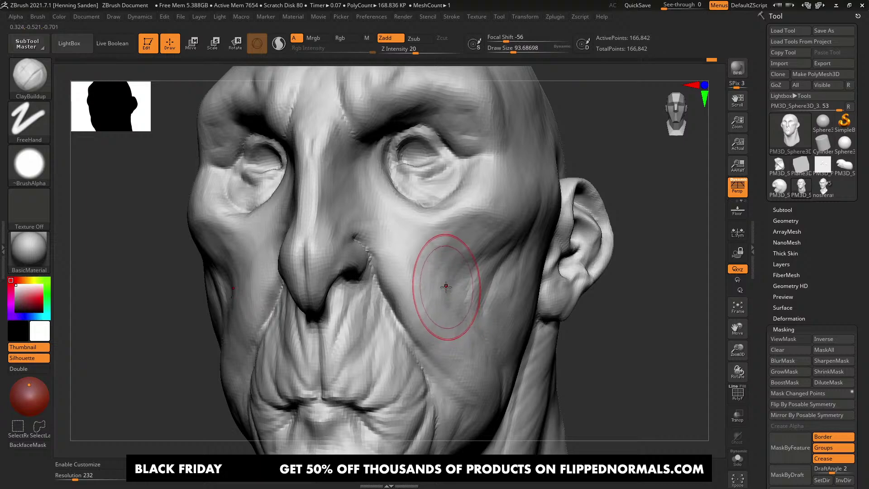
right_drag(445, 287, 458, 270)
alt+right_drag(414, 288, 426, 268)
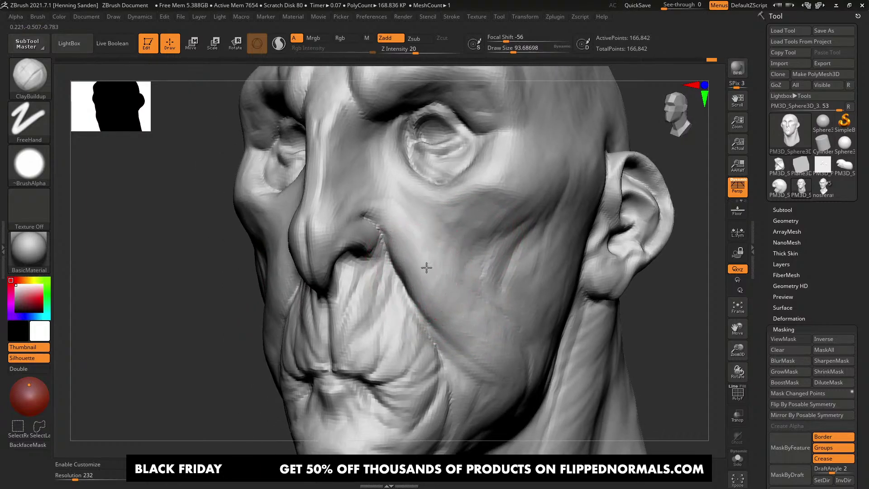
alt+right_drag(452, 293, 458, 272)
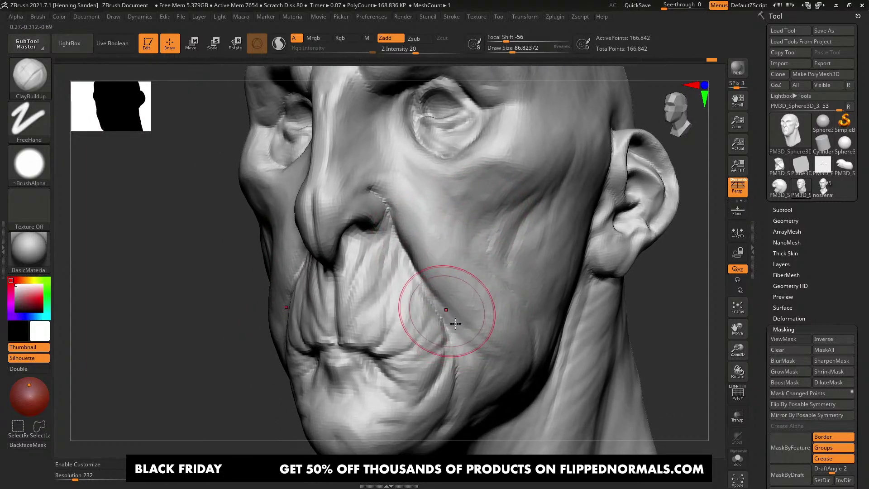
right_drag(461, 385, 464, 364)
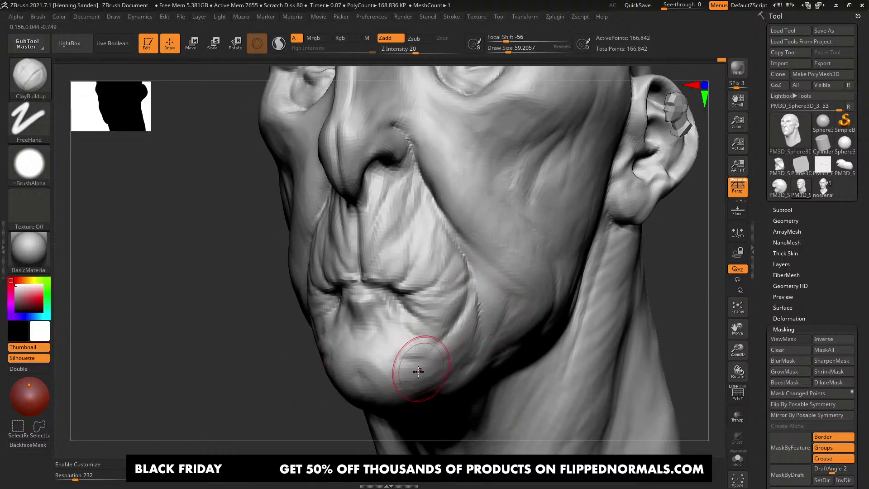
Step: Refine the forehead and the brow ridge above the eyes with ClayBuildup at a draw size of about 56
key(f)
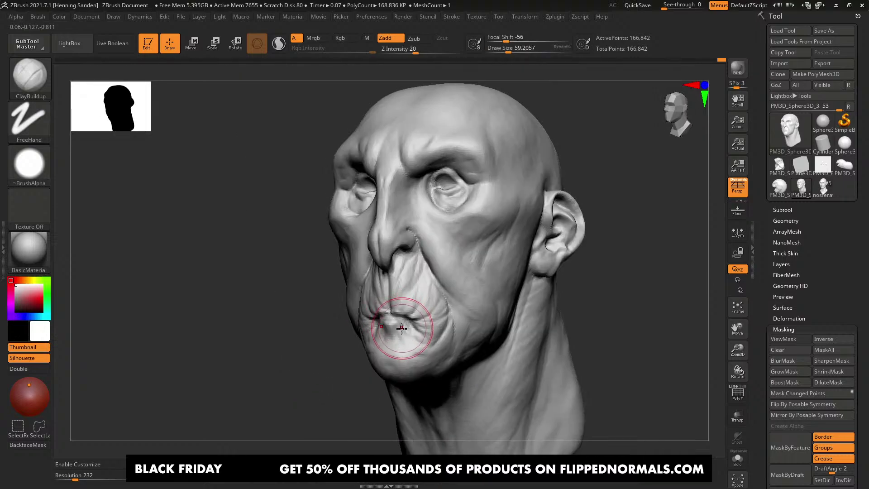
mouse_move(467, 265)
right_down()
mouse_move(494, 224)
mouse_move(491, 240)
right_up()
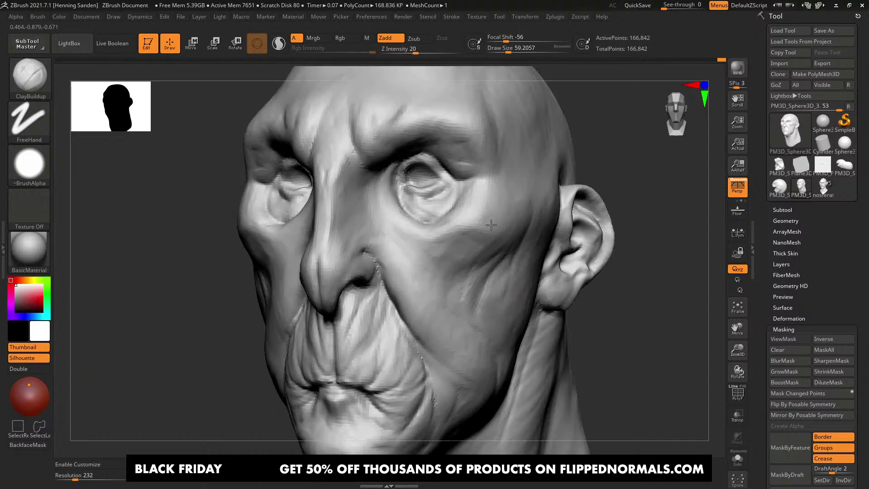
mouse_move(434, 199)
right_down()
mouse_move(468, 212)
mouse_move(481, 277)
mouse_move(484, 233)
mouse_move(469, 236)
right_up()
mouse_move(446, 186)
right_down()
mouse_move(453, 194)
mouse_move(459, 180)
mouse_move(537, 238)
mouse_move(545, 235)
mouse_move(508, 268)
right_up()
right_drag(459, 292, 459, 288)
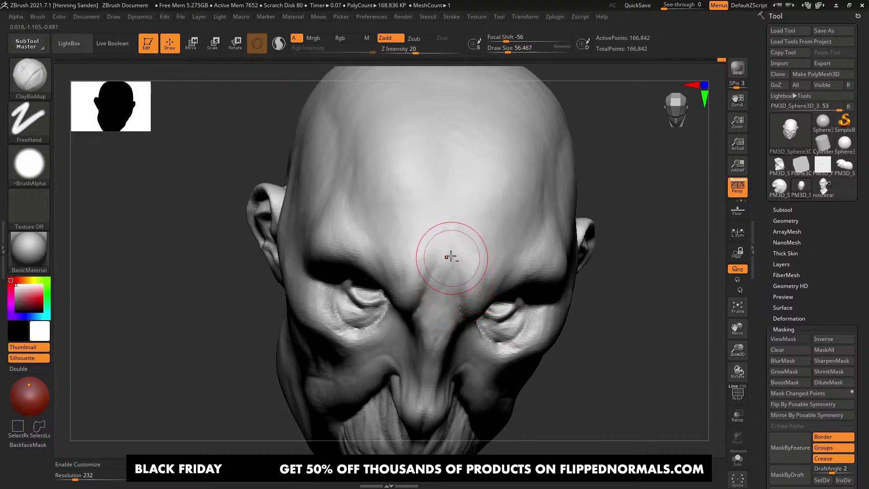
ctrl+right_drag(451, 256, 469, 238)
mouse_move(503, 213)
right_down()
mouse_move(503, 198)
mouse_move(491, 229)
mouse_move(499, 251)
right_up()
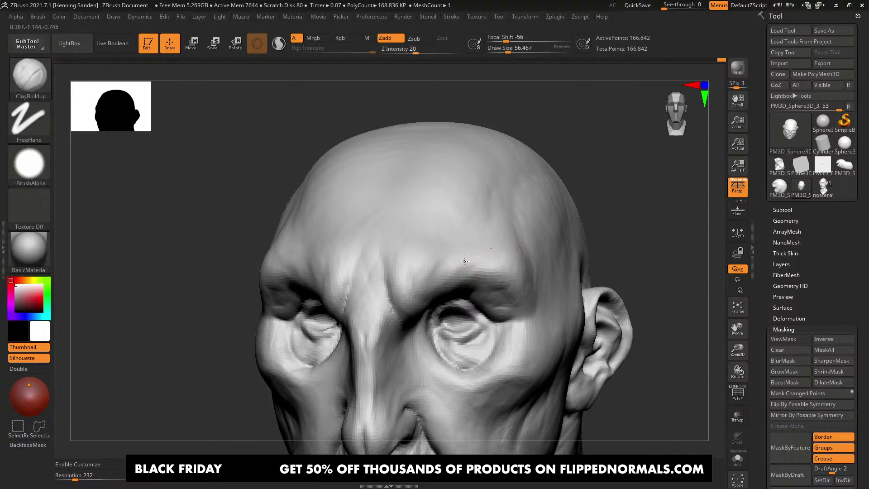
right_drag(459, 273, 491, 247)
shift+right_drag(491, 247, 489, 243)
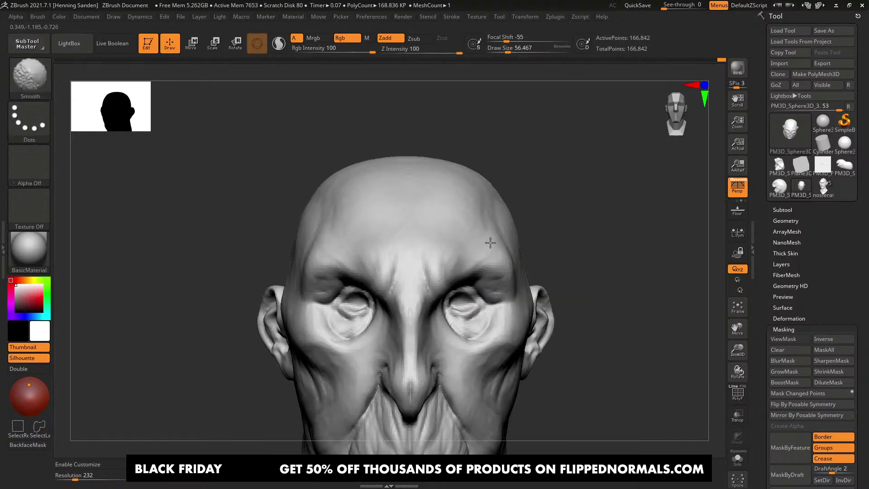
Step: Adjust the outer brow contour with the Move brush at a draw size of about 97
key(b)
key(m)
key(v)
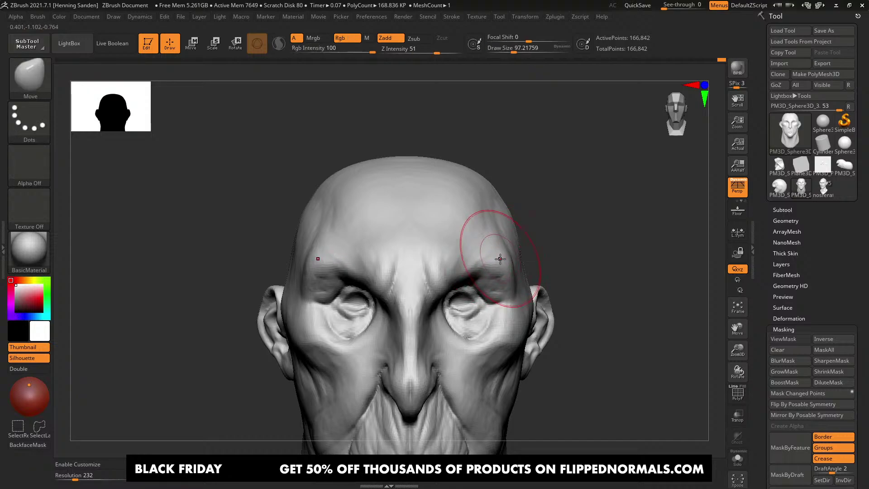
Step: Build up the brow ridge above the eye with ClayBuildup, reducing the draw size from about 77 to 59
key(b)
key(c)
key(b)
mouse_move(489, 248)
alt+right_down()
mouse_move(475, 281)
mouse_move(480, 256)
alt+right_up()
right_drag(438, 281, 481, 258)
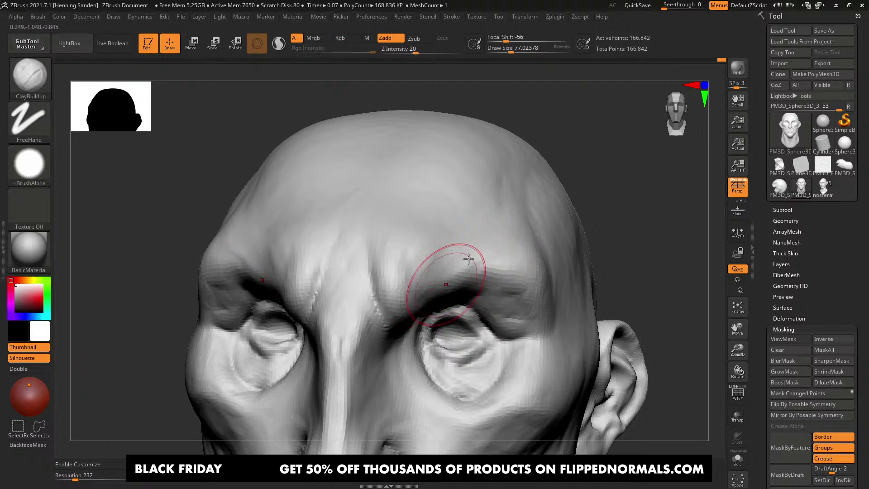
mouse_move(415, 290)
ctrl+right_down()
mouse_move(423, 265)
mouse_move(448, 271)
ctrl+right_up()
alt+right_drag(448, 271, 457, 317)
right_drag(500, 286, 489, 277)
key(bracketleft)
key(bracketleft)
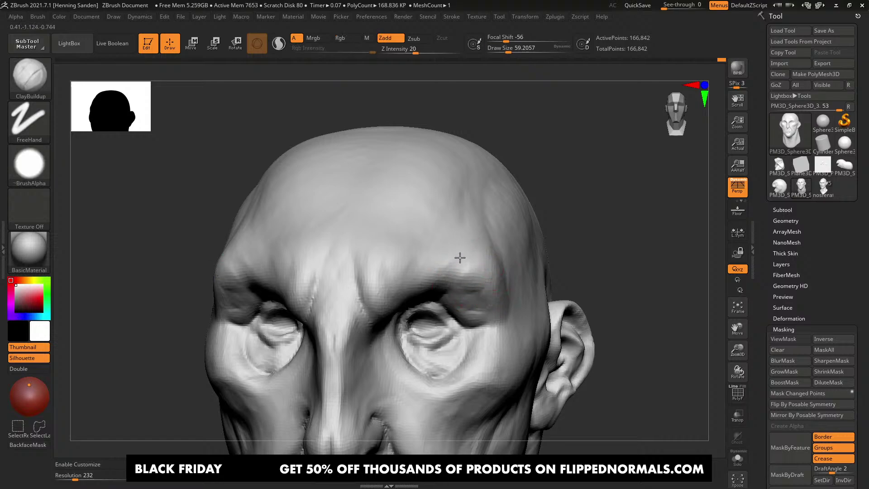
Step: Sculpt the inner brow and the area between the brows with ClayBuildup at a draw size of about 56
right_drag(460, 257, 491, 254)
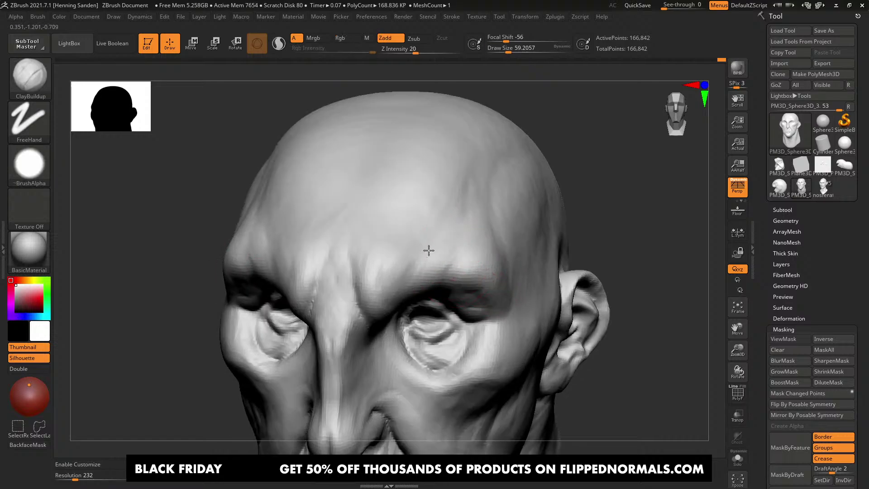
right_drag(429, 250, 453, 273)
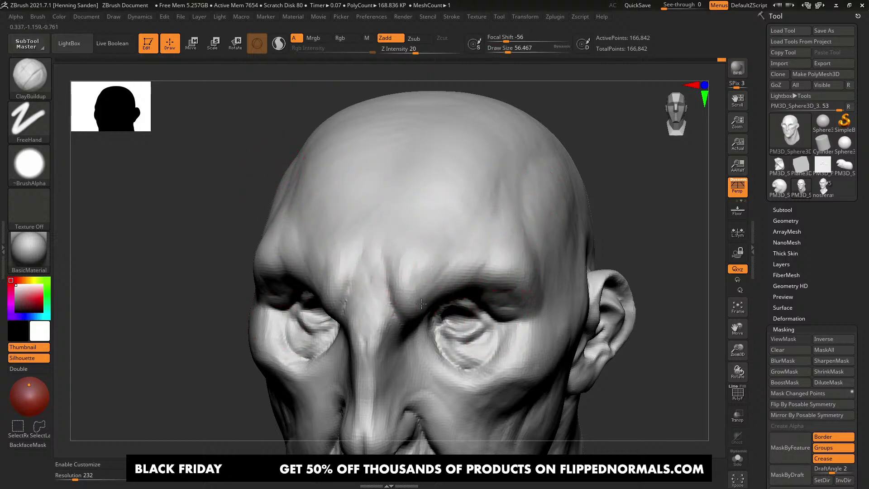
right_drag(423, 295, 435, 285)
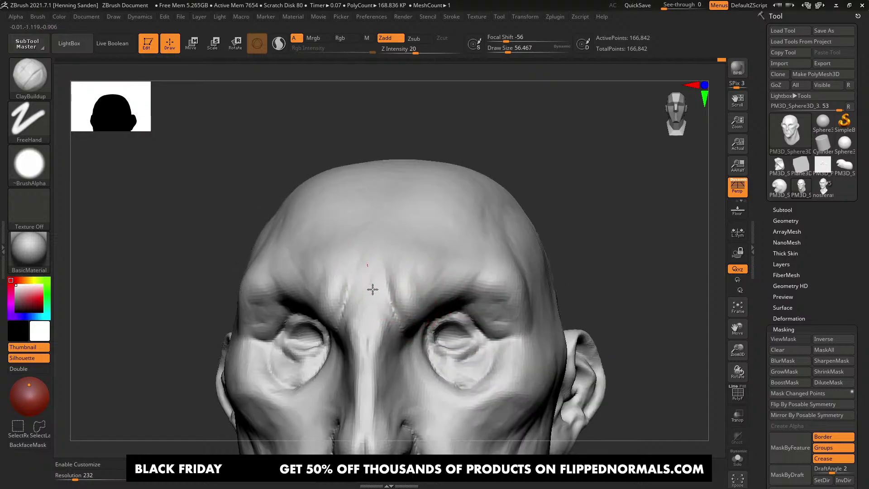
right_drag(366, 316, 438, 278)
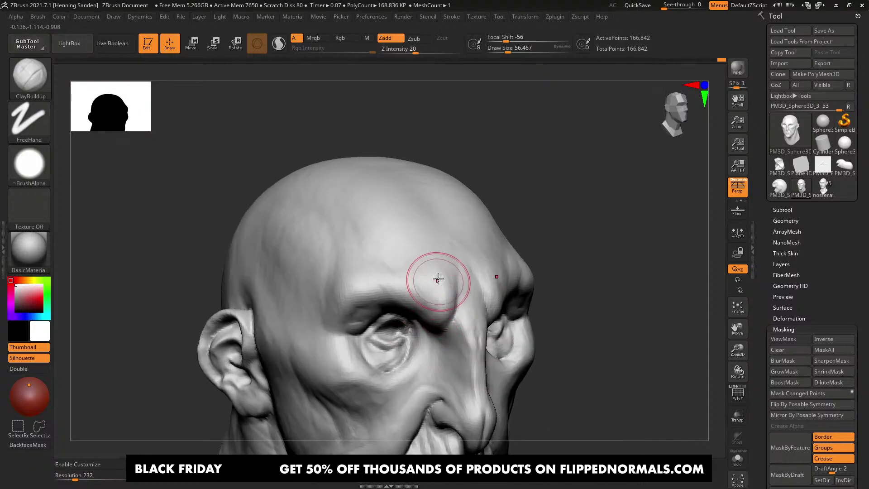
Step: Build up the side of the head above the ear with ClayBuildup, enlarging the draw size to about 104
alt+right_drag(417, 388, 378, 306)
alt+right_drag(521, 308, 497, 204)
ctrl+right_drag(497, 204, 497, 236)
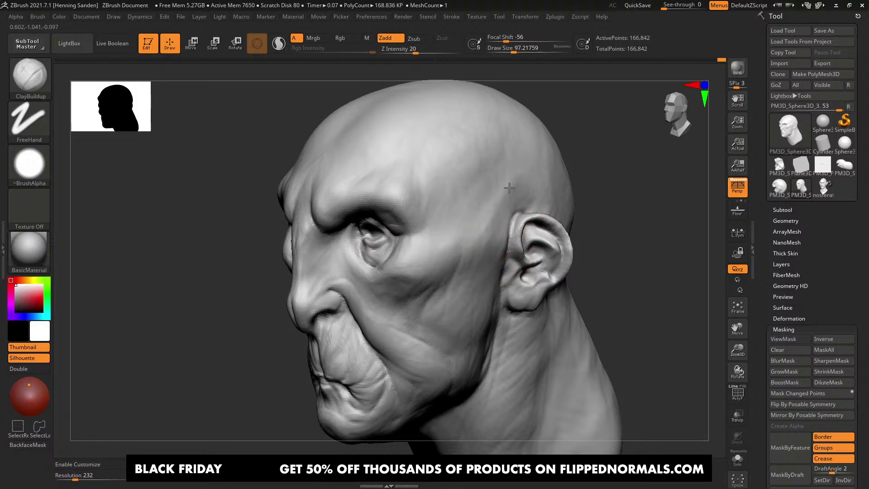
drag(510, 188, 483, 217)
drag(519, 187, 476, 233)
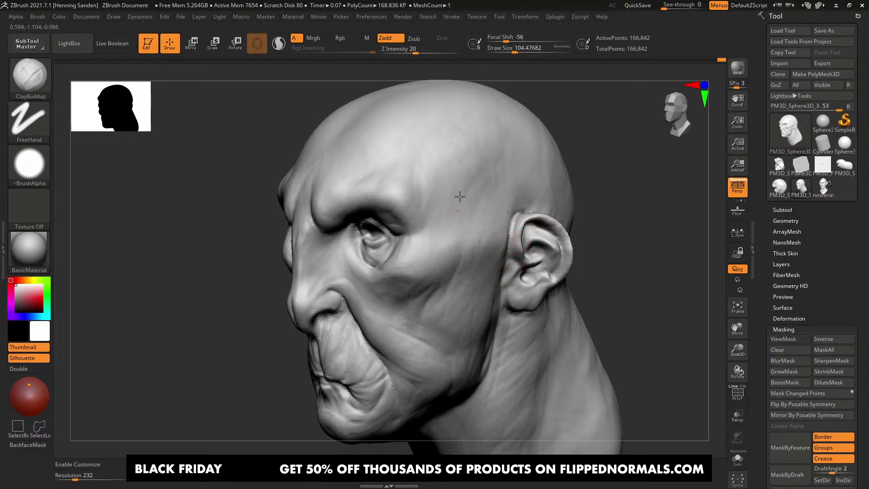
Step: Refine the area between the cheekbone and the ear with ClayBuildup, reducing the draw size to about 62
key(bracketleft)
key(bracketleft)
key(bracketleft)
right_drag(446, 264, 435, 283)
mouse_move(435, 241)
right_down()
mouse_move(467, 252)
mouse_move(436, 242)
right_up()
key(bracketright)
drag(468, 235, 476, 264)
key(bracketleft)
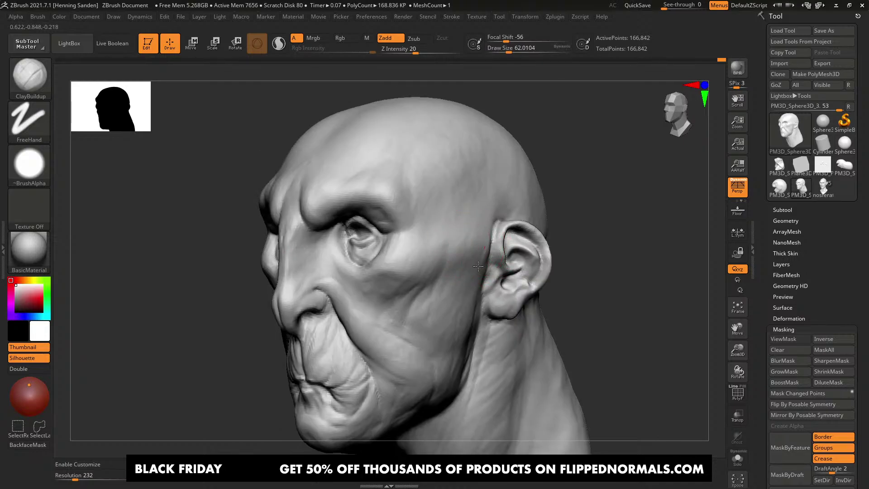
Step: Rework the upper eyelid area below the brow with ClayBuildup at a draw size of about 33
mouse_move(444, 249)
right_down()
mouse_move(414, 237)
mouse_move(442, 277)
mouse_move(421, 232)
mouse_move(444, 234)
mouse_move(436, 249)
mouse_move(466, 261)
right_up()
key(bracketleft)
key(bracketleft)
key(bracketleft)
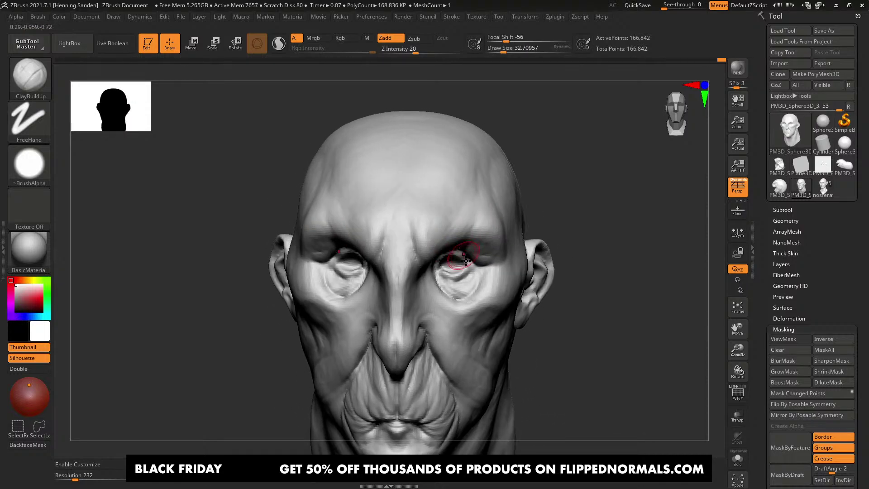
Step: Reshape the inner end of the brow ridge with the Move brush, enlarging the draw size to about 124
key(b)
key(m)
key(v)
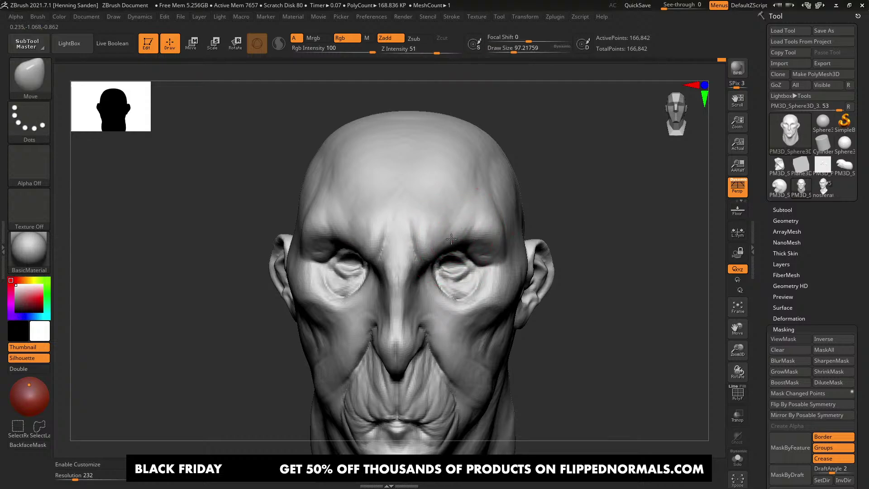
shift+right_drag(454, 248, 442, 250)
drag(440, 251, 434, 254)
key(bracketright)
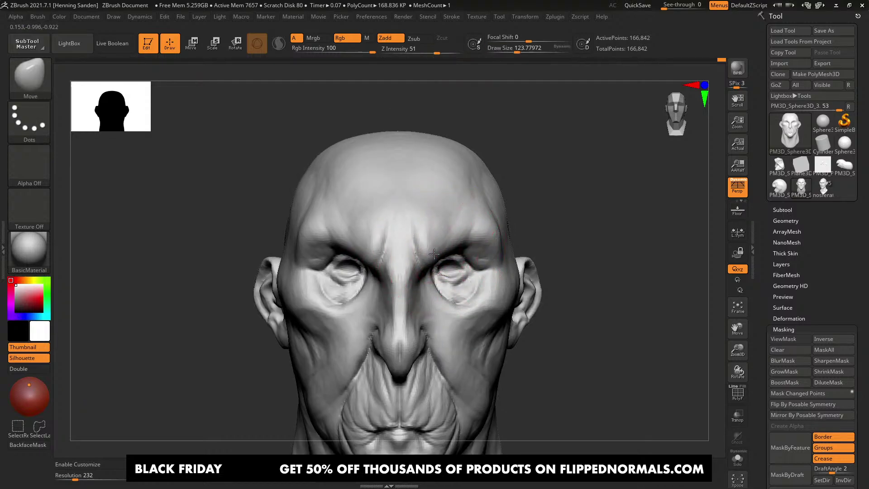
Step: Adjust the inner eye corner beside the nose bridge with the Move brush
mouse_move(434, 253)
ctrl+right_down()
mouse_move(433, 237)
mouse_move(457, 291)
ctrl+right_up()
key(s)
drag(457, 291, 436, 275)
drag(439, 274, 433, 270)
mouse_move(459, 282)
ctrl+right_down()
mouse_move(452, 238)
mouse_move(466, 262)
ctrl+right_up()
right_drag(465, 261, 460, 273)
Step: Sculpt the bag below the eye with ClayBuildup at a draw size of about 54
key(b)
key(c)
key(b)
key(s)
mouse_move(461, 236)
mouse_down()
mouse_move(446, 246)
mouse_move(452, 251)
mouse_up()
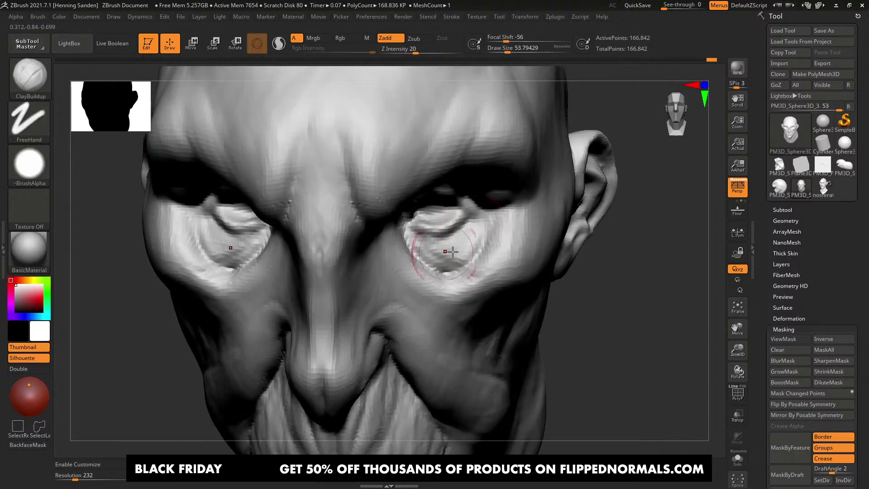
ctrl+right_drag(453, 251, 457, 238)
mouse_move(457, 238)
right_down()
mouse_move(469, 260)
mouse_move(468, 238)
right_up()
mouse_move(460, 301)
alt+right_down()
mouse_move(461, 259)
mouse_move(478, 255)
mouse_move(477, 246)
mouse_move(471, 252)
alt+right_up()
Step: Reshape the lower jaw contour with the Move brush at a draw size of about 149
key(b)
key(m)
key(v)
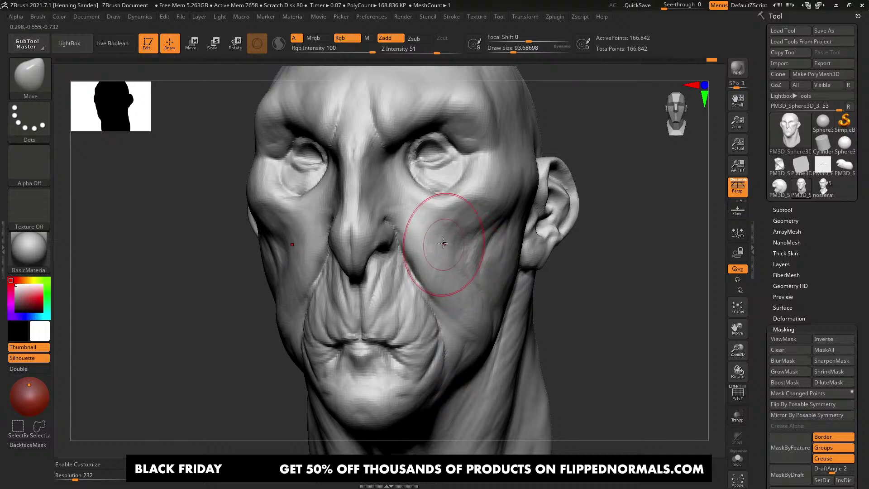
mouse_move(444, 243)
right_down()
mouse_move(430, 246)
mouse_move(483, 269)
mouse_move(493, 303)
right_up()
key(])
drag(506, 371, 511, 379)
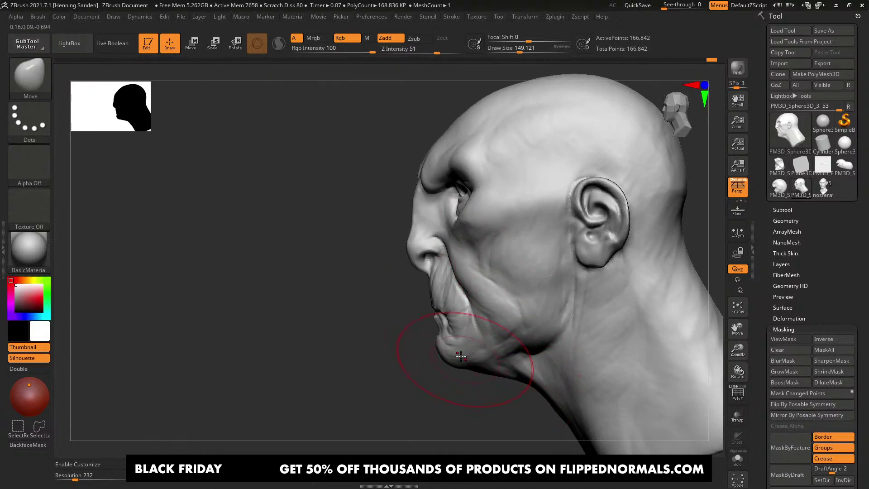
Step: Refine the chin's profile with the Move brush, reducing the draw size to about 77
right_drag(465, 362, 458, 352)
key(s)
drag(458, 351, 449, 352)
ctrl+right_drag(438, 346, 445, 340)
key(s)
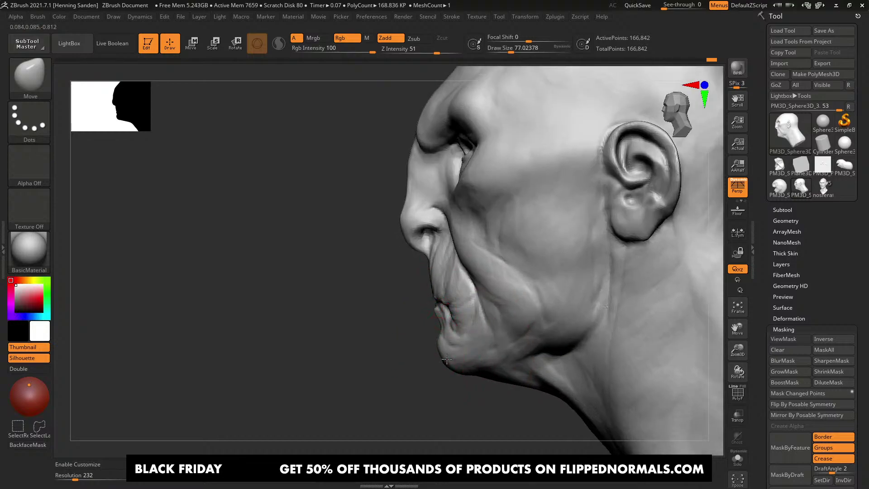
drag(445, 360, 444, 359)
Step: Adjust the underside of the nose tip in profile with the Move brush at a draw size of about 71
alt+right_drag(482, 256, 489, 323)
ctrl+right_drag(489, 322, 480, 344)
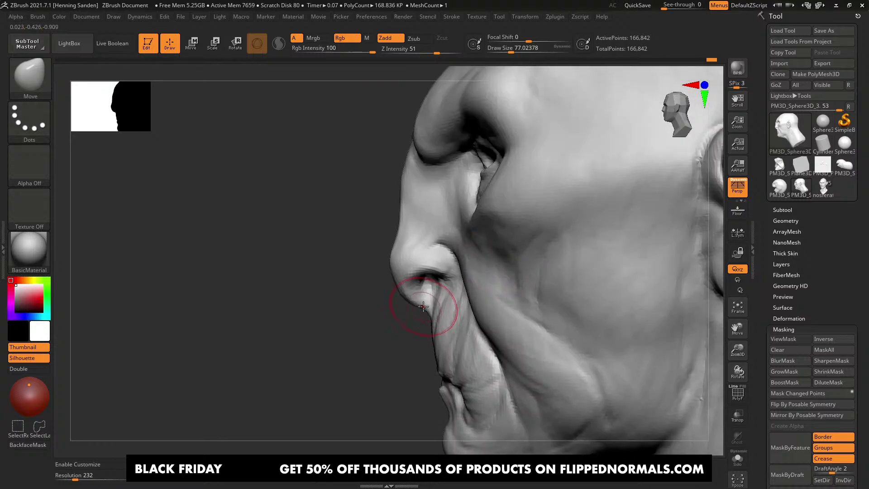
key(s)
drag(421, 300, 420, 300)
drag(419, 299, 413, 295)
Step: Reshape the side of the cranium above the ear with the Move brush at a draw size of about 145
mouse_move(413, 299)
ctrl+right_down()
mouse_move(417, 283)
mouse_move(470, 286)
ctrl+right_up()
ctrl+right_drag(485, 243, 456, 200)
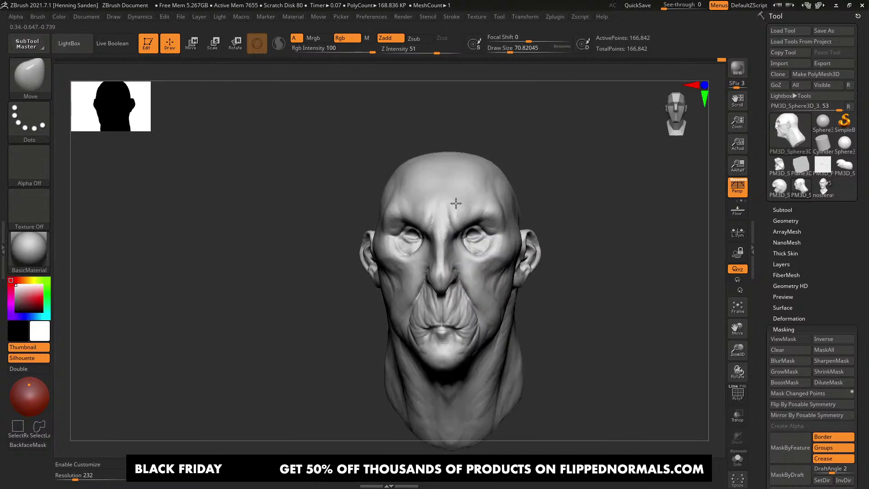
alt+right_drag(463, 275, 458, 241)
alt+right_drag(497, 159, 491, 202)
key(s)
drag(491, 207, 500, 202)
right_drag(515, 212, 490, 220)
drag(521, 209, 516, 212)
right_drag(542, 218, 521, 222)
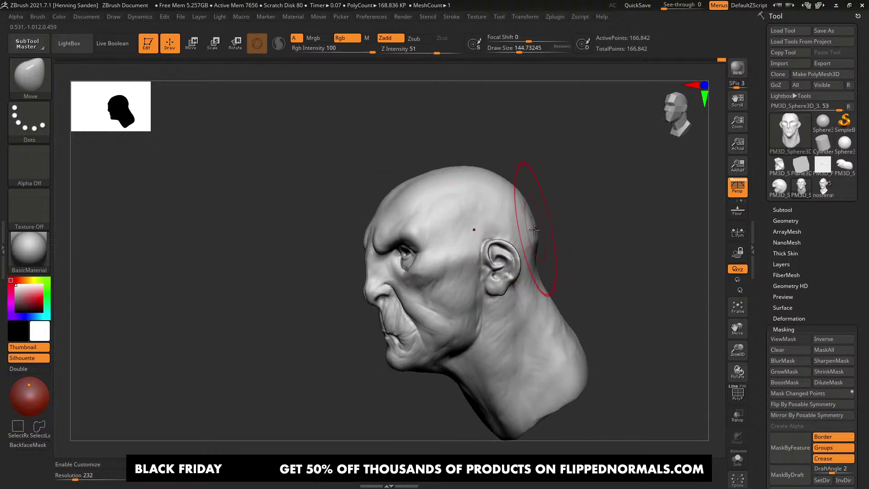
Step: Adjust the contour of the back of the skull behind the ear with the Move brush
drag(537, 226, 532, 228)
mouse_move(558, 235)
right_down()
mouse_move(538, 243)
mouse_move(562, 229)
mouse_move(520, 243)
mouse_move(527, 242)
right_up()
key(s)
drag(536, 239, 529, 239)
right_drag(529, 227, 549, 217)
Step: Smooth and build up the lower back of the skull with ClayBuildup at a draw size of about 62
key(b)
key(c)
key(b)
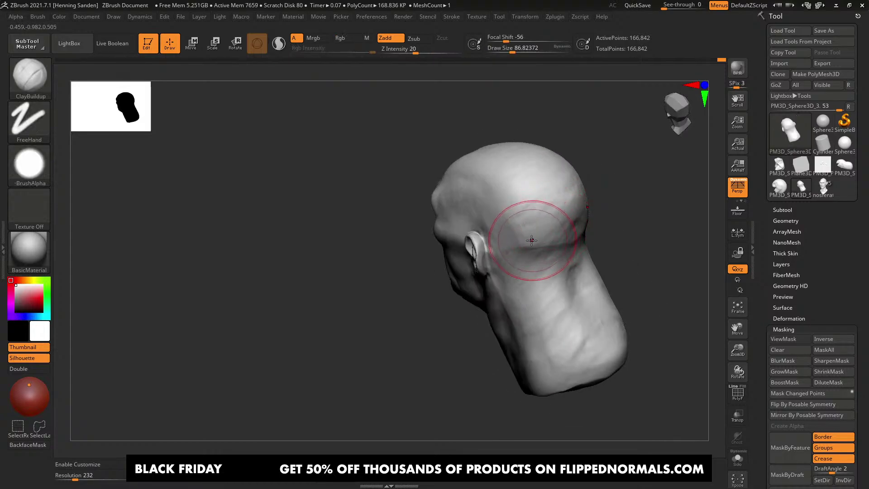
shift+drag(531, 240, 526, 236)
ctrl+right_drag(524, 235, 525, 244)
key(s)
drag(526, 244, 521, 245)
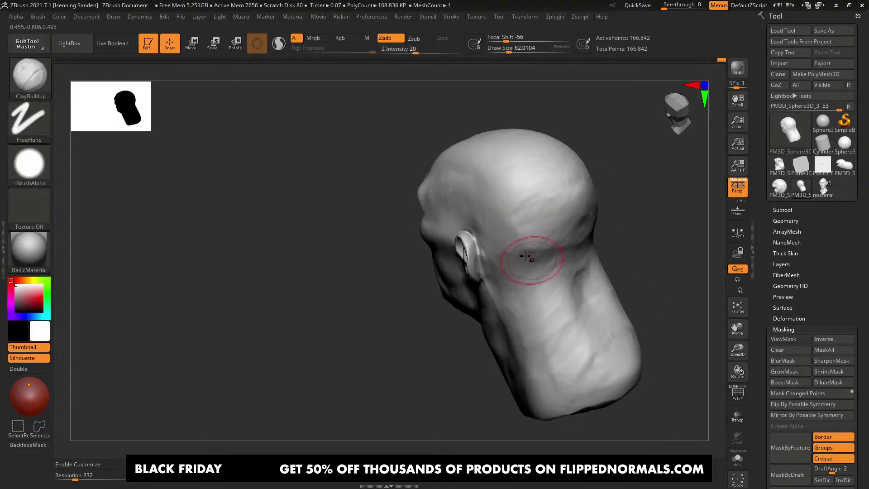
Step: Sculpt the transition from the skull base into the back of the neck with ClayBuildup, enlarging the draw size to about 104
mouse_move(528, 258)
alt+right_down()
mouse_move(559, 295)
mouse_move(602, 284)
alt+right_up()
key(s)
drag(602, 284, 569, 242)
right_drag(569, 243, 587, 268)
key(s)
mouse_move(590, 268)
mouse_down()
mouse_move(587, 249)
mouse_move(552, 275)
mouse_up()
mouse_move(552, 275)
right_down()
mouse_move(563, 275)
mouse_move(561, 288)
right_up()
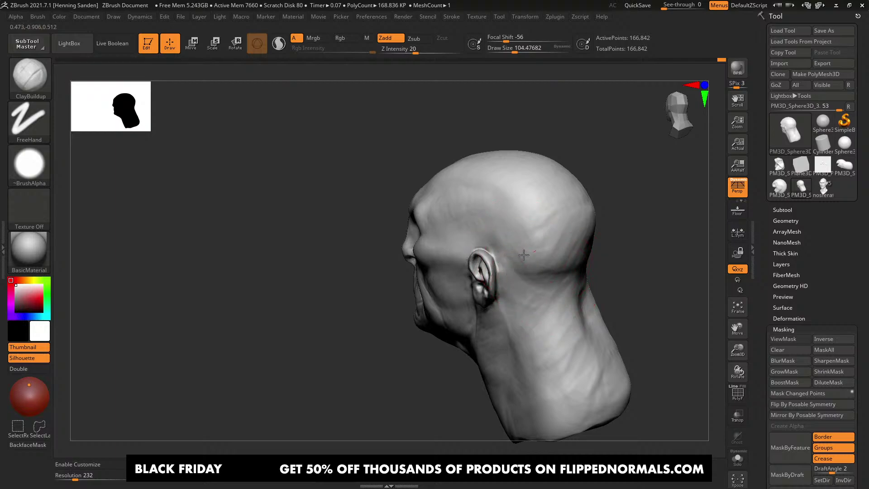
right_drag(539, 232, 516, 228)
right_drag(513, 172, 507, 190)
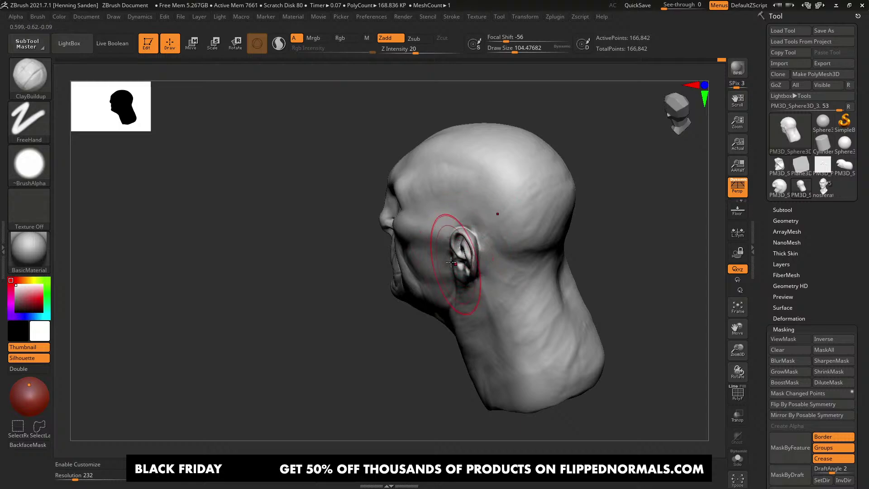
right_drag(468, 251, 478, 236)
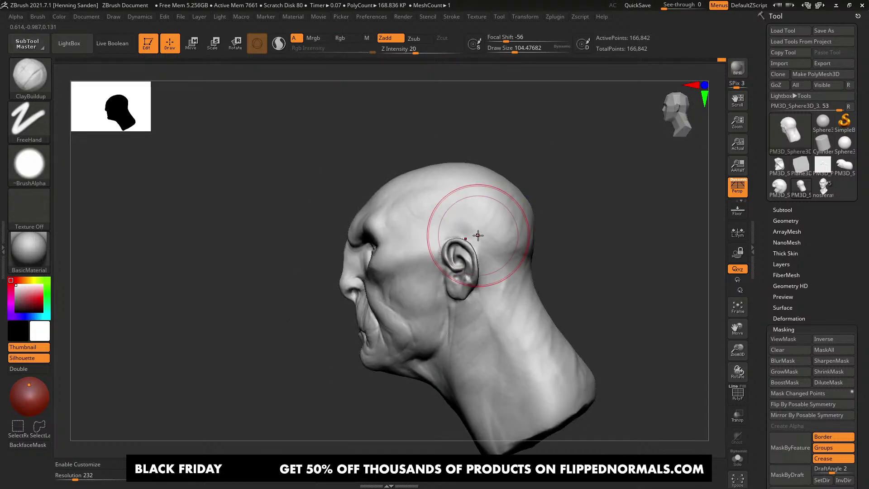
key(alt+Tab)
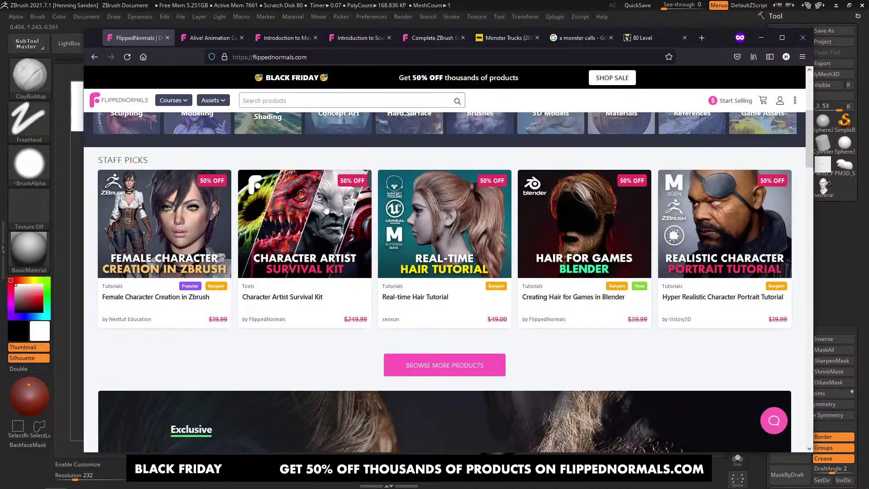
key(ctrl+t)
text(doki)
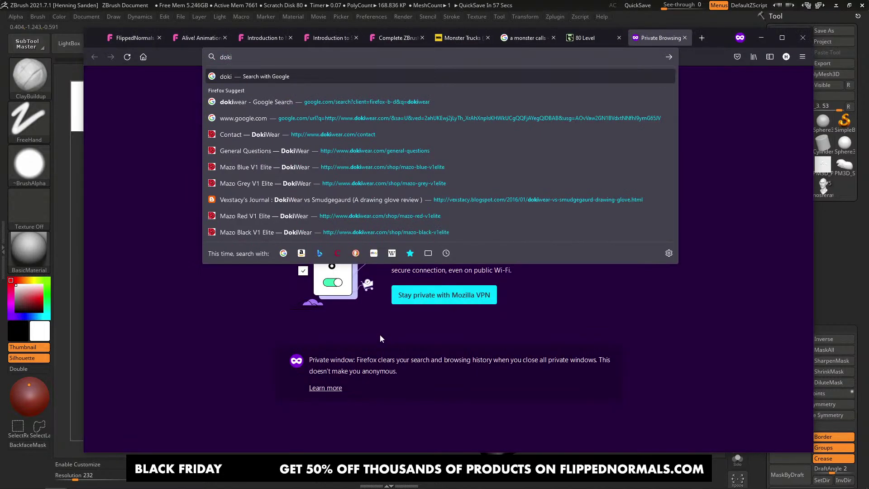
key(Down)
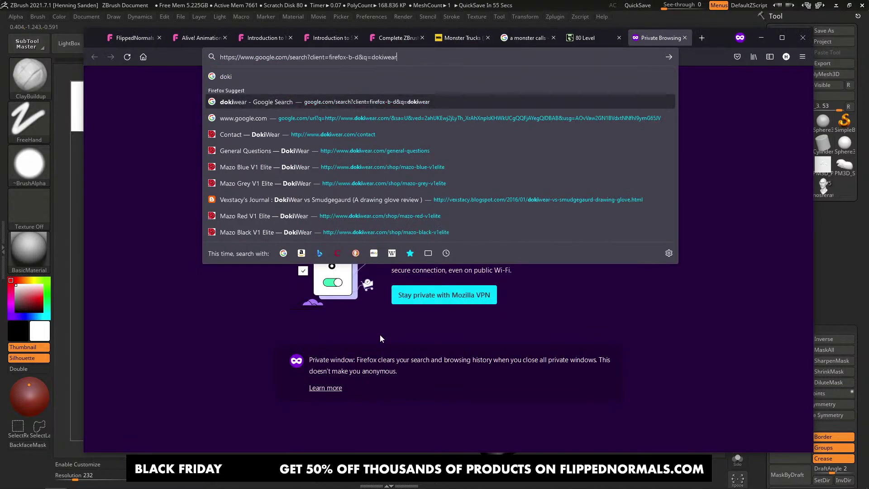
key(Down)
key(Down)
key(Down)
key(ctrl+BackSpace)
key(ctrl+BackSpace)
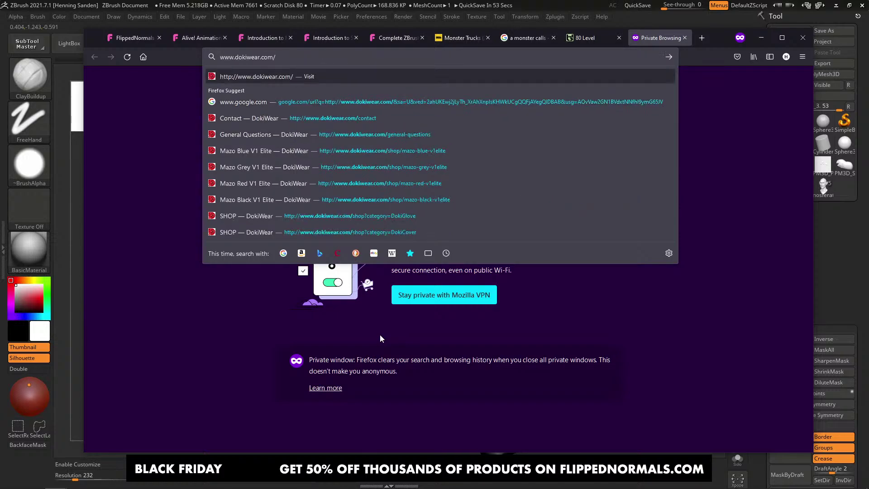
key(Return)
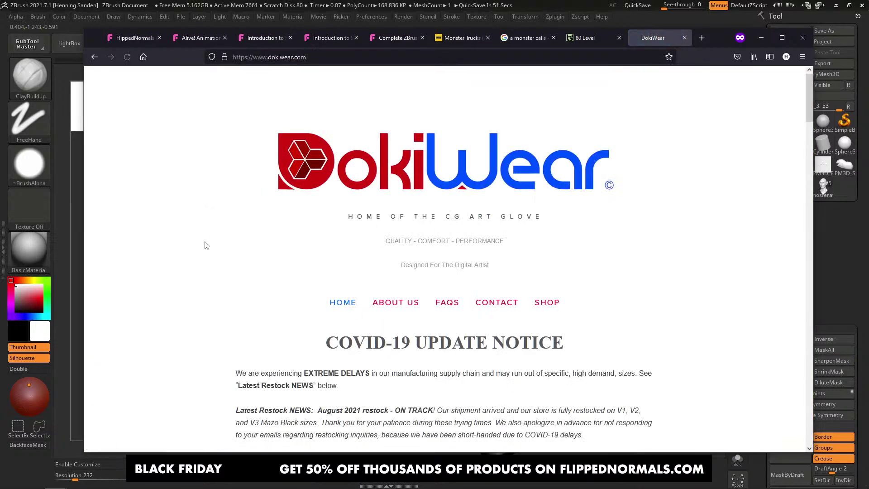
Step: Examine the CG Art Glove photos, Mazo V3 information and glove feature diagram on the DokiWear home page, and return to ZBrush
middle_drag(182, 248, 180, 280)
middle_drag(204, 266, 211, 312)
middle_drag(232, 223, 222, 294)
middle_drag(349, 270, 361, 250)
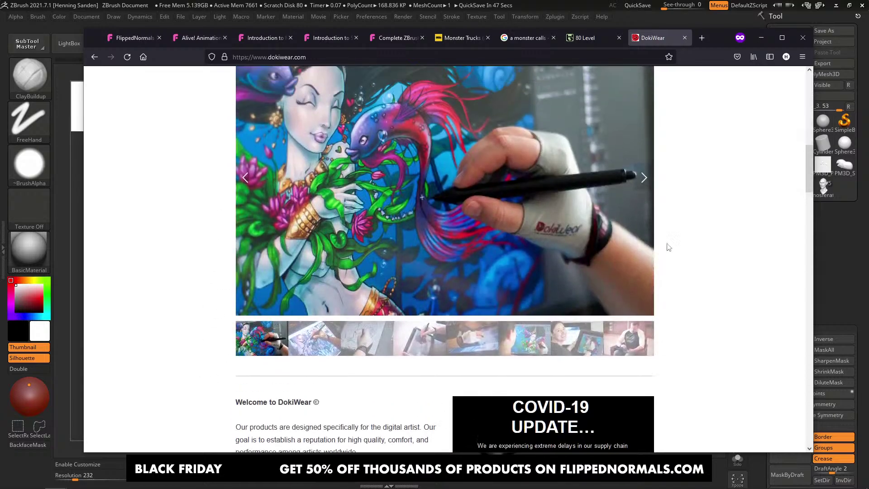
scroll(668, 247, up, 1)
scroll(621, 211, up, 1)
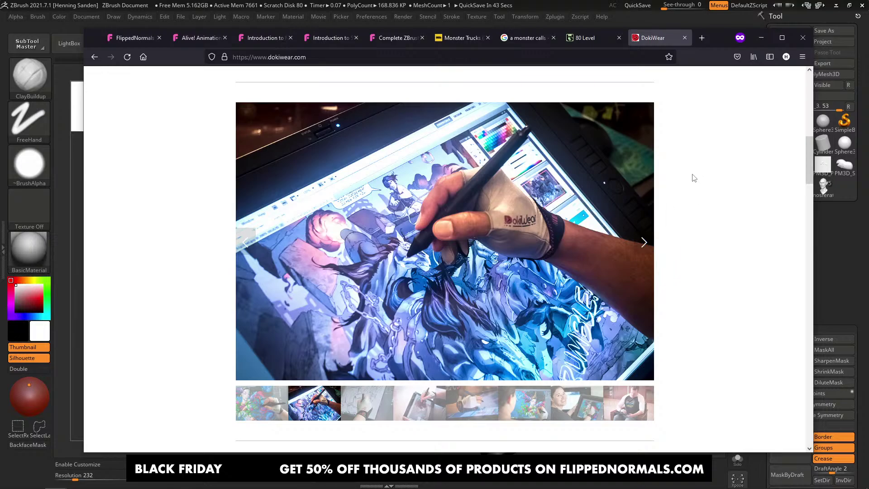
mouse_move(696, 175)
middle_down()
mouse_move(688, 214)
mouse_move(694, 243)
mouse_move(701, 241)
middle_up()
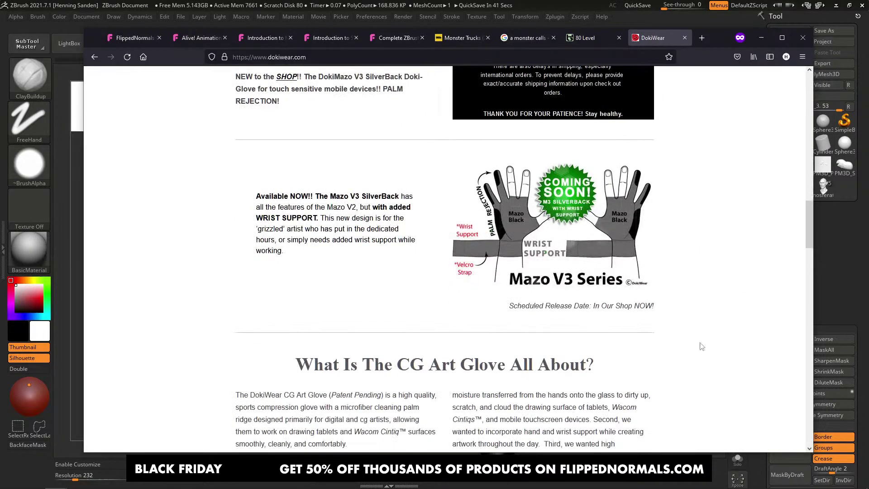
scroll(647, 380, down, 8)
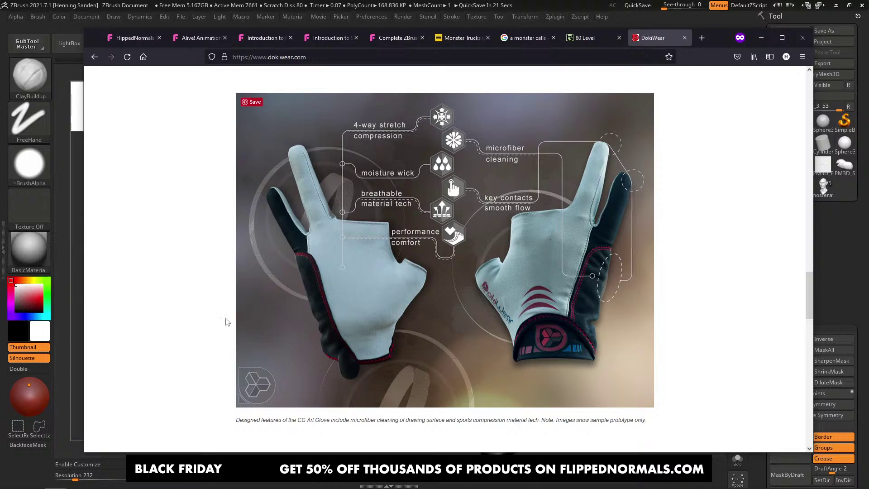
middle_drag(205, 312, 203, 365)
middle_drag(203, 365, 204, 339)
middle_drag(211, 302, 211, 329)
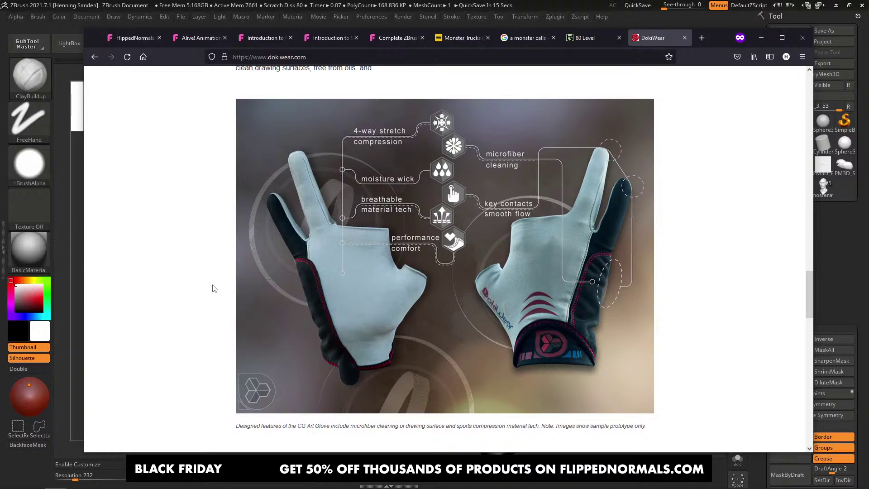
click(77, 374)
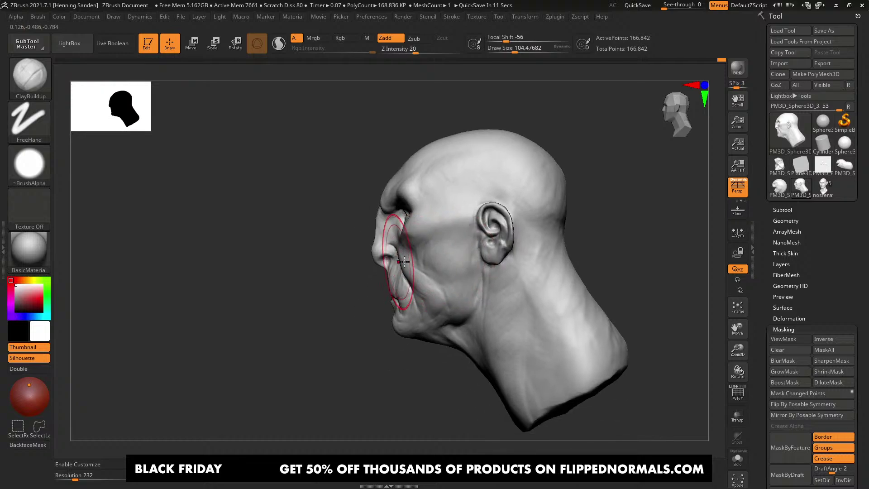
Step: Reshape the nose tip and nostril area with the Move brush at a draw size of about 128
key(b)
key(m)
key(v)
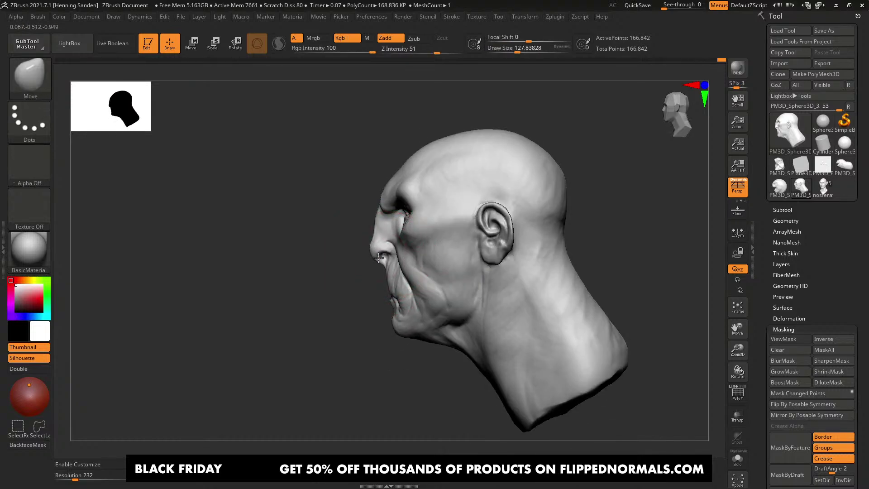
drag(378, 257, 384, 266)
shift+right_drag(385, 267, 394, 268)
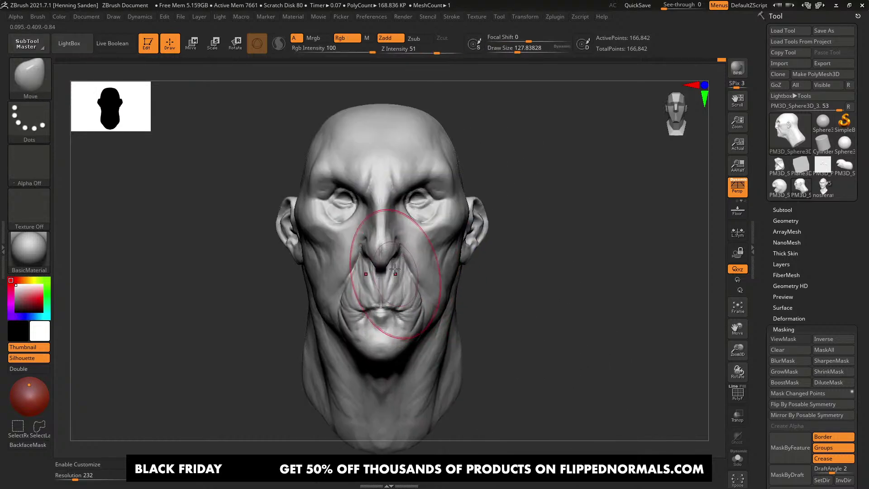
drag(394, 269, 393, 264)
right_drag(394, 264, 379, 265)
drag(394, 262, 393, 256)
right_drag(398, 255, 389, 264)
Step: Refine the nostril wing and the nose's profile with the Move brush, reducing the draw size to about 74
key(s)
drag(382, 261, 385, 262)
shift+right_drag(393, 264, 385, 266)
key([)
drag(380, 263, 379, 258)
key([)
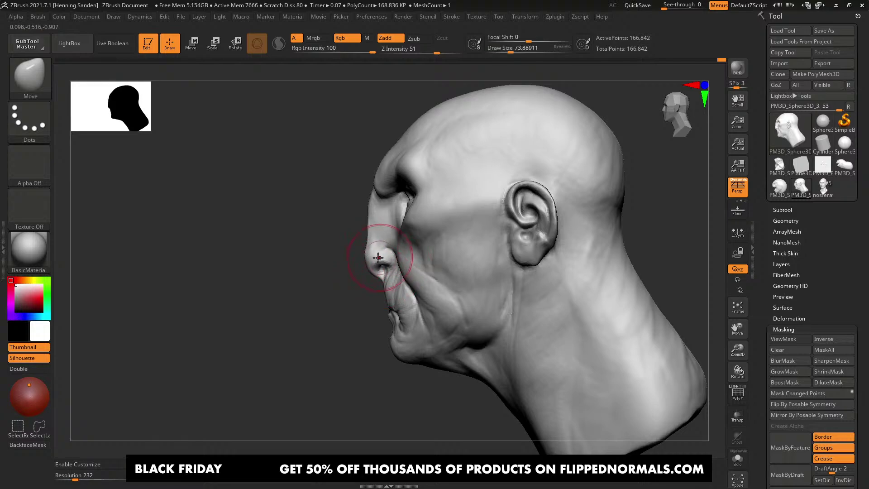
Step: Reshape the nose tip with the Move brush in profile and from the front, reducing the draw size to about 59
right_drag(380, 258, 393, 260)
drag(368, 245, 372, 240)
mouse_move(377, 249)
right_down()
mouse_move(412, 248)
mouse_move(407, 240)
right_up()
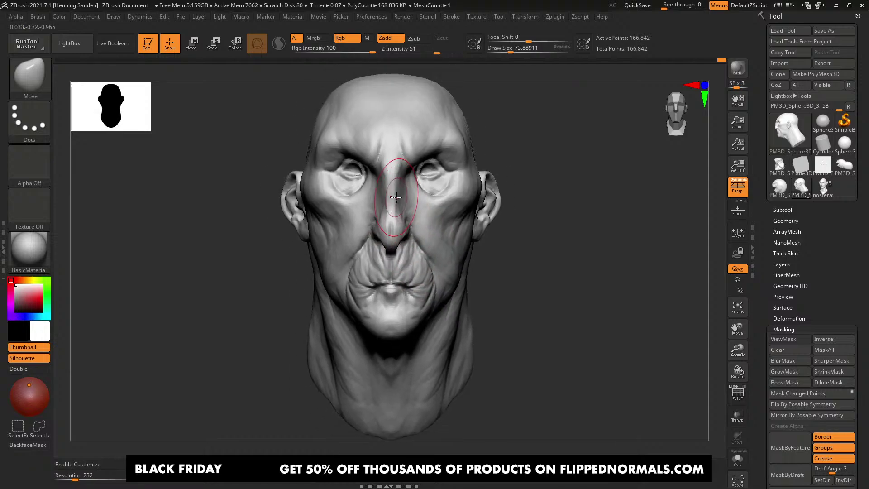
key([)
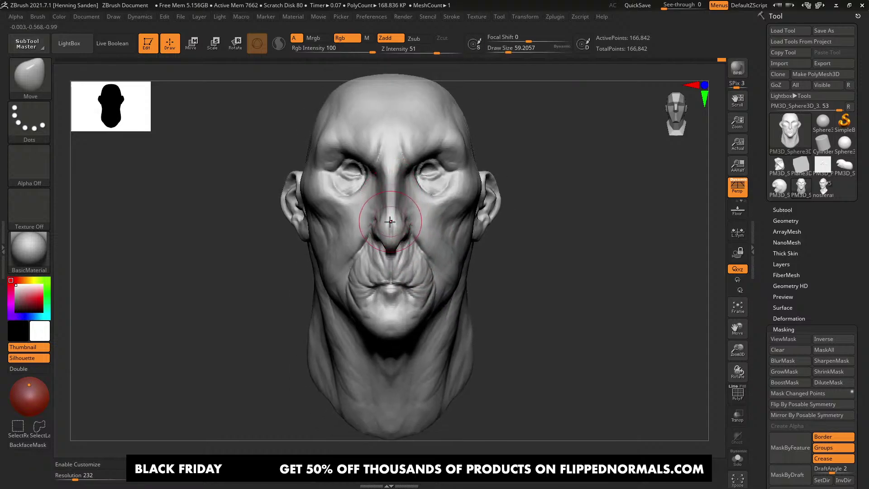
drag(389, 221, 386, 234)
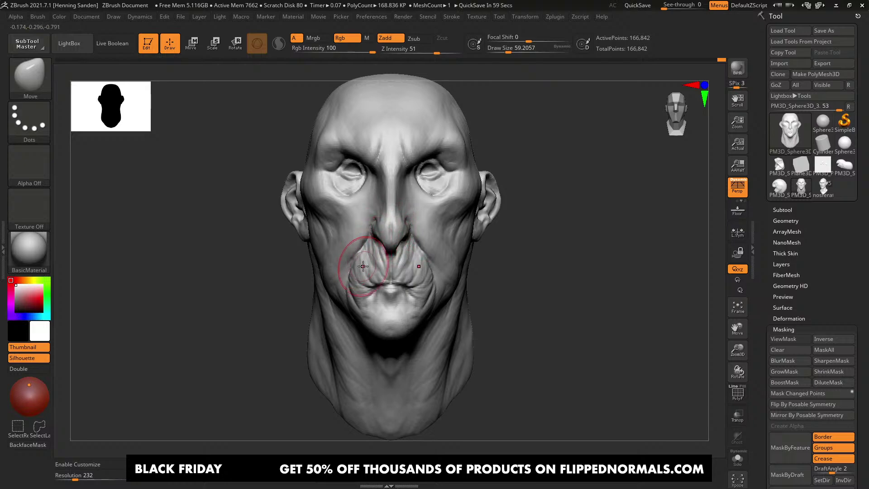
Step: Adjust the sides of the nose and the nostril wings with the Move brush, enlarging the draw size to about 74
key(shift)
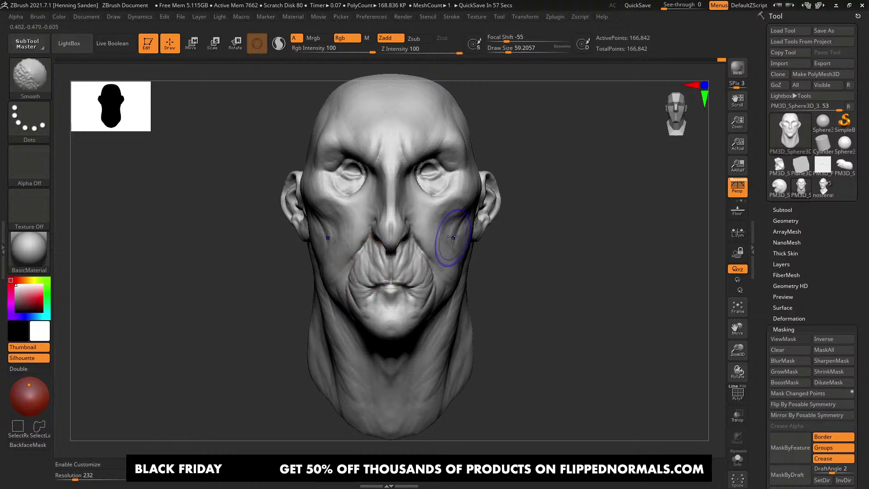
ctrl+right_drag(447, 228, 430, 227)
key(s)
drag(406, 226, 402, 226)
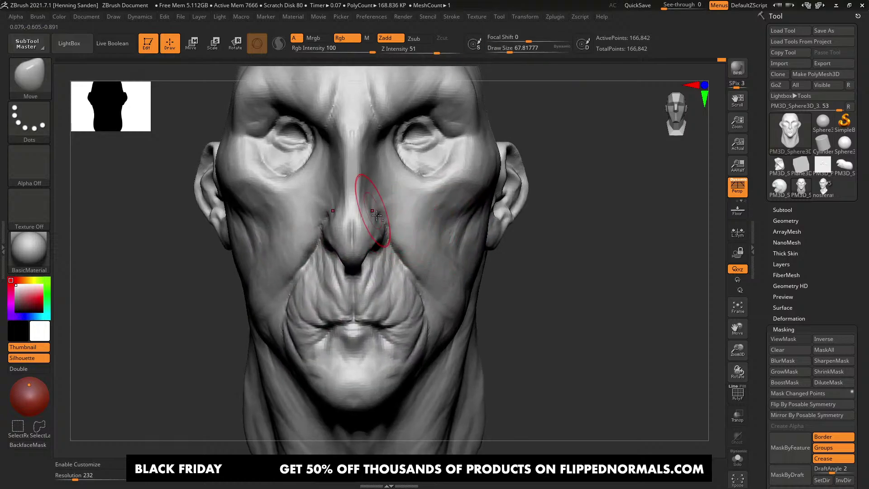
alt+right_drag(368, 206, 408, 249)
key(s)
drag(394, 248, 399, 249)
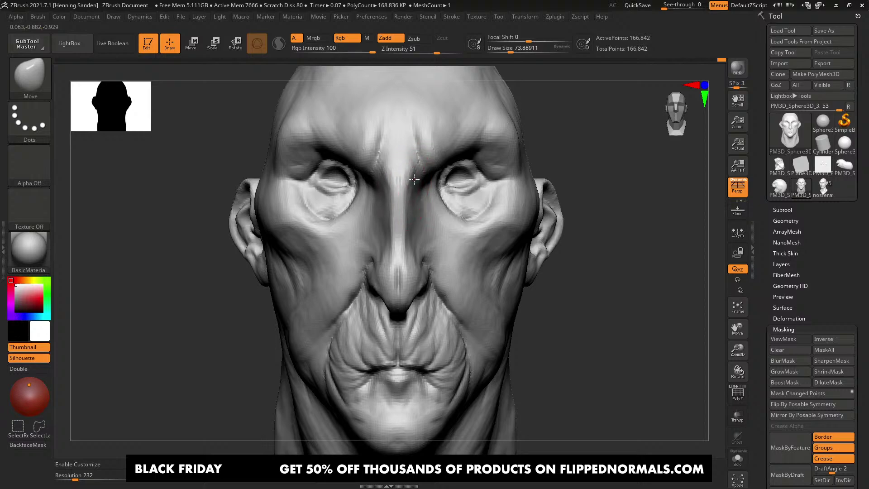
Step: Refine the shape of the nose bridge with the Move brush at a draw size of about 56
mouse_move(428, 204)
right_down()
mouse_move(399, 211)
mouse_move(429, 213)
right_up()
key(s)
drag(398, 216, 394, 216)
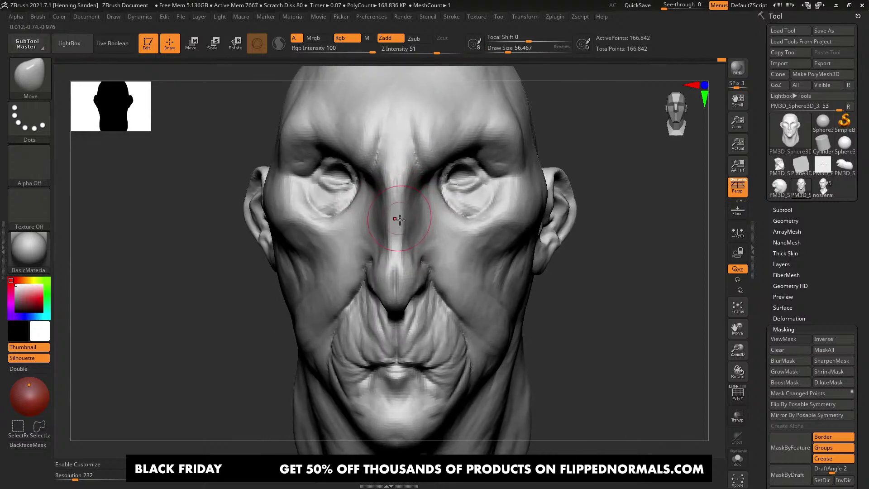
right_drag(425, 176, 401, 186)
drag(403, 183, 410, 179)
right_drag(410, 180, 413, 181)
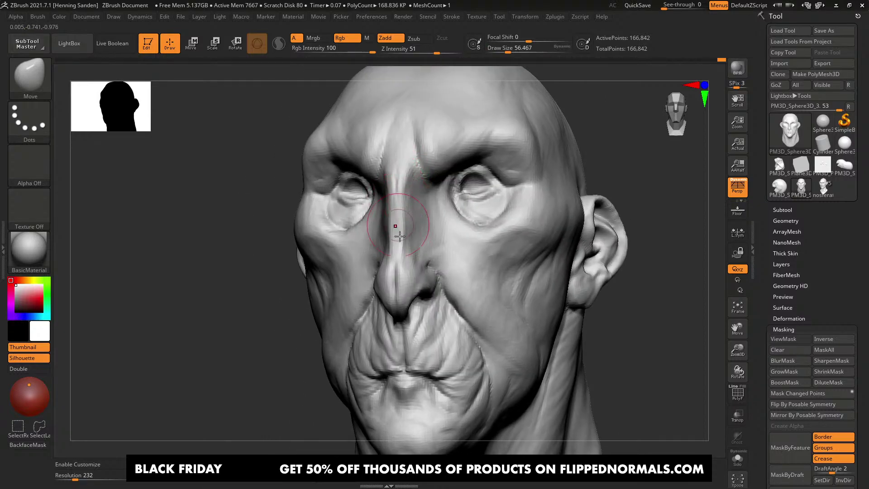
Step: Switch to the ClayBuildup brush and smooth the upper nose bridge
right_drag(400, 235, 408, 242)
key(b)
key(c)
key(b)
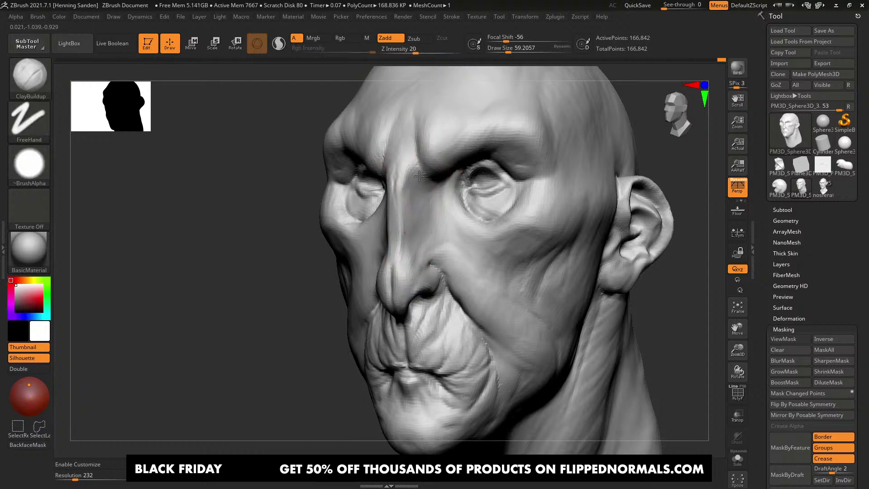
right_drag(419, 176, 430, 204)
right_drag(420, 256, 416, 220)
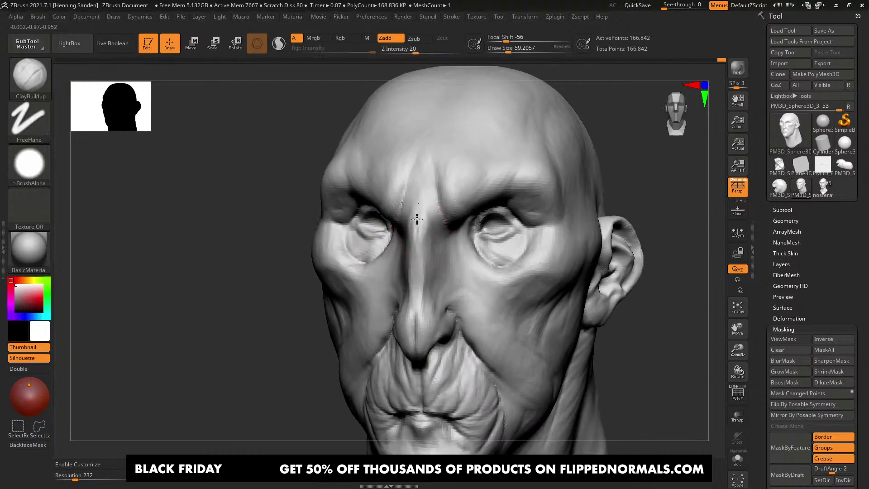
alt+right_drag(428, 249, 431, 208)
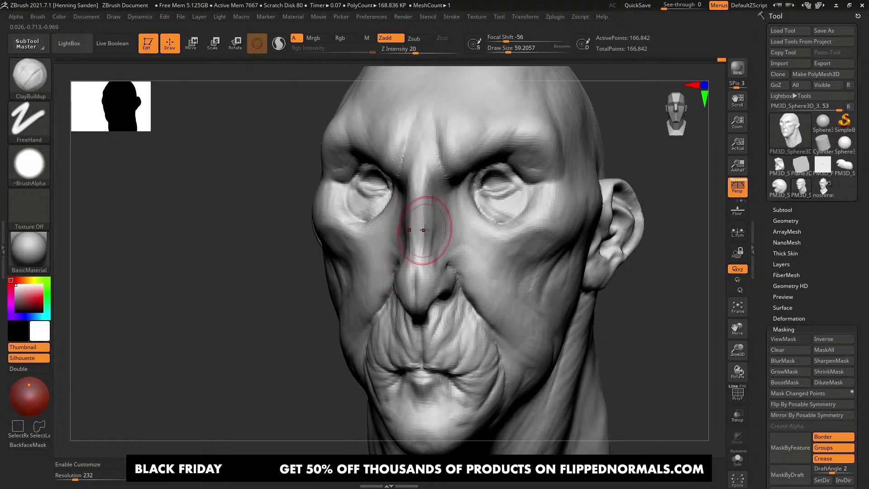
shift+drag(425, 230, 423, 192)
Step: Build up the lower bridge and tip of the nose with ClayBuildup at a draw size of about 44
key(s)
drag(428, 249, 426, 271)
right_drag(439, 264, 402, 235)
ctrl+right_drag(434, 221, 442, 241)
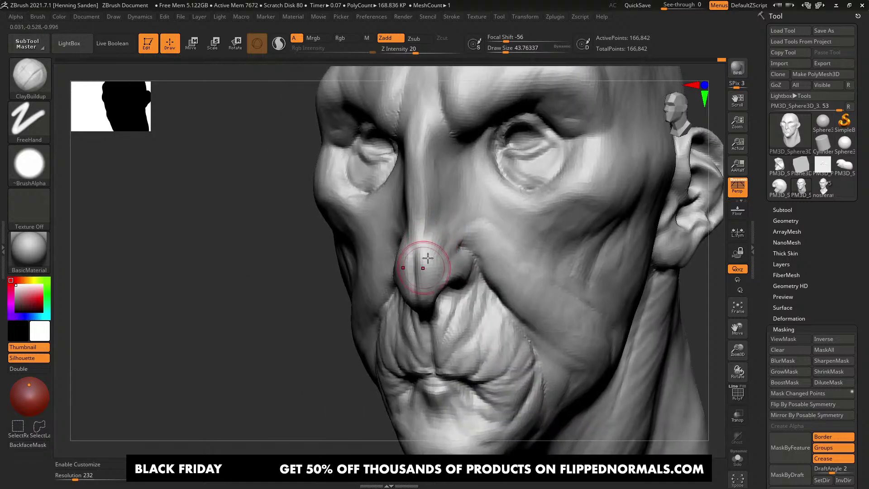
key(b)
key(d)
key(s)
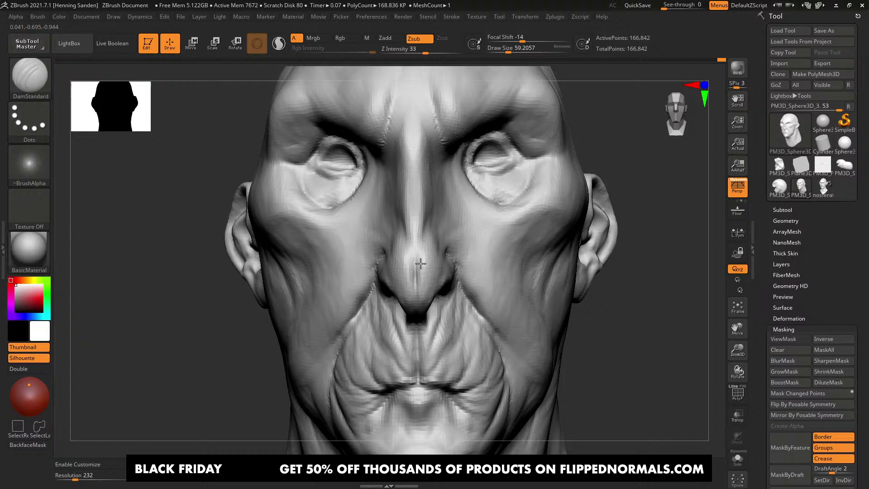
right_drag(421, 263, 423, 250)
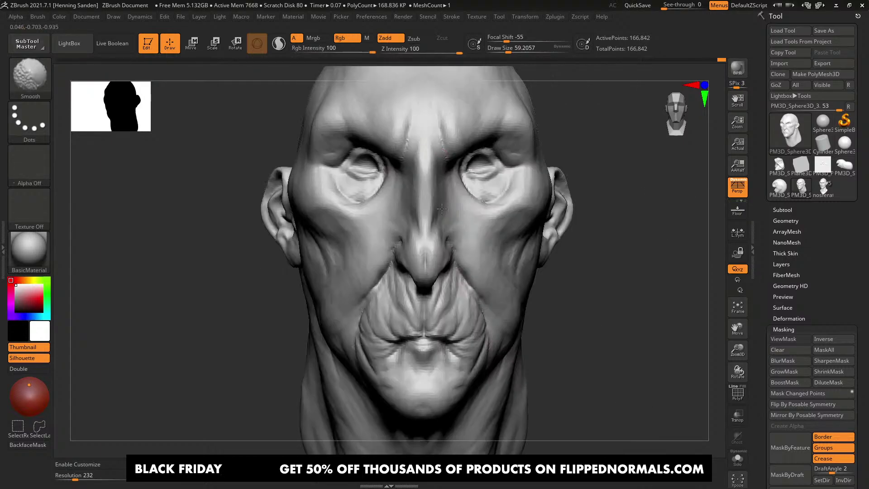
Step: Return to the ClayBuildup brush and smooth the side of the nose bridge between the eyes
key(b)
key(c)
key(b)
mouse_move(417, 203)
right_down()
mouse_move(407, 217)
mouse_move(440, 233)
right_up()
key(shift)
shift+drag(437, 193, 436, 170)
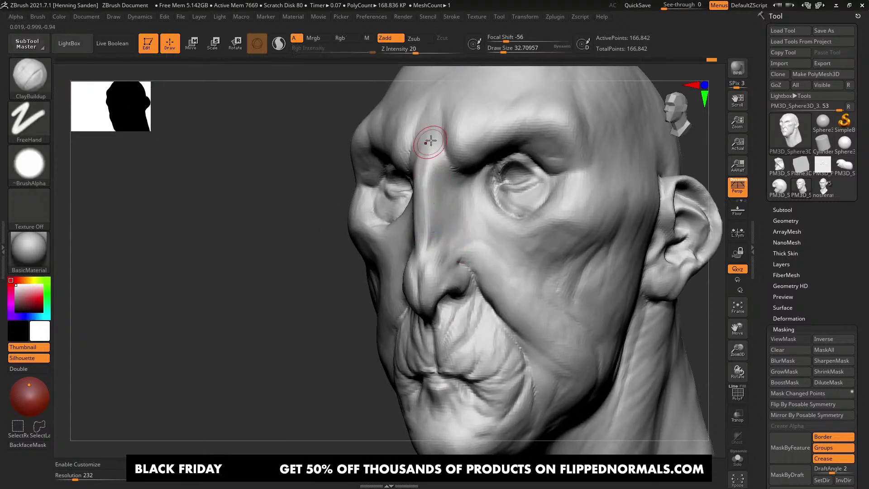
Step: Reshape the nose bridge and its profile with the Move brush, enlarging the draw size to about 101
mouse_move(439, 183)
alt+right_down()
mouse_move(440, 221)
mouse_move(466, 212)
mouse_move(445, 237)
alt+right_up()
key(b)
key(m)
key(v)
key(s)
mouse_move(423, 245)
mouse_down()
mouse_move(433, 228)
mouse_move(424, 243)
mouse_up()
key(s)
key(s)
mouse_move(427, 243)
ctrl+right_down()
mouse_move(452, 270)
mouse_move(411, 212)
ctrl+right_up()
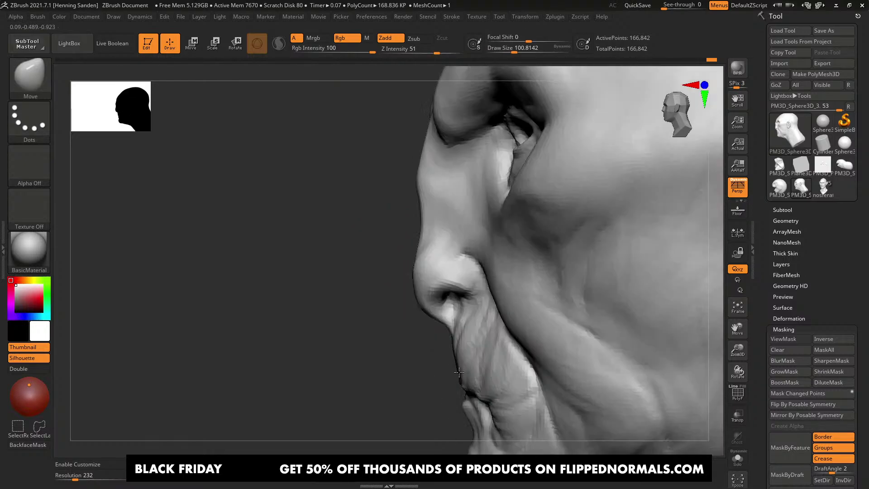
Step: Push the underside and tip of the nose into shape in side view with the Move brush at a draw size of about 116
key(s)
drag(442, 320, 439, 319)
mouse_move(427, 208)
ctrl+right_down()
mouse_move(438, 233)
mouse_move(426, 213)
ctrl+right_up()
right_drag(461, 320, 448, 322)
key(s)
drag(448, 323, 440, 331)
mouse_move(440, 332)
ctrl+right_down()
mouse_move(405, 315)
mouse_move(419, 277)
mouse_move(448, 267)
ctrl+right_up()
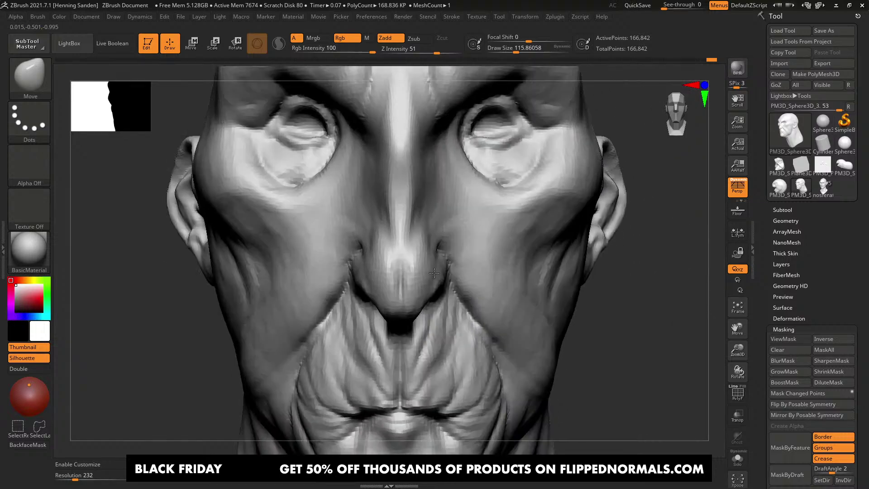
Step: Adjust the nostril wings from the front with the Move brush at a draw size of about 71
key(s)
mouse_move(446, 253)
mouse_down()
mouse_move(435, 244)
mouse_move(421, 253)
mouse_up()
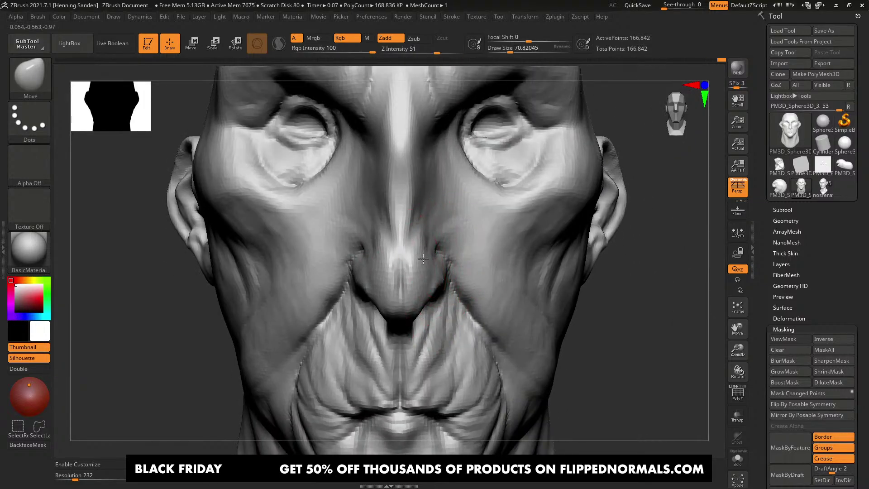
mouse_move(420, 262)
ctrl+right_down()
mouse_move(421, 246)
mouse_move(430, 267)
ctrl+right_up()
right_drag(435, 218, 409, 213)
ctrl+right_drag(410, 213, 427, 202)
Step: Build up the nose root and inner brow with the ClayBuildup brush at a draw size of about 54
key(b)
key(c)
key(b)
key(s)
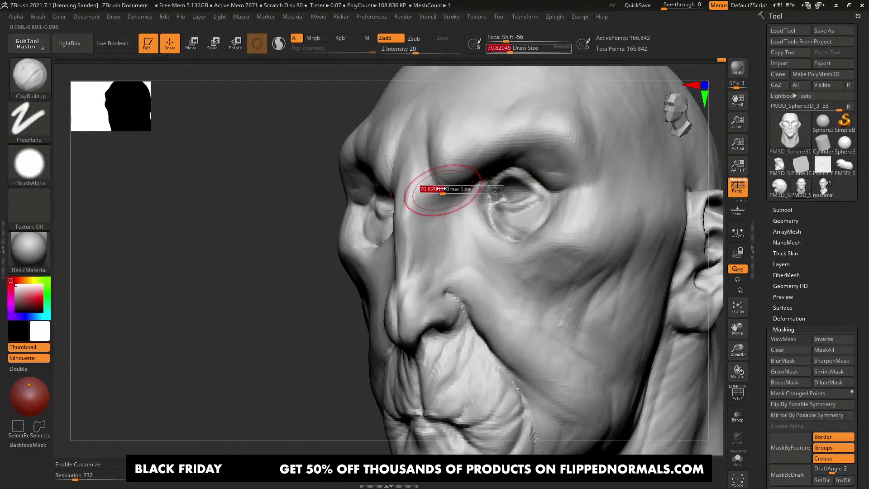
drag(443, 190, 438, 190)
mouse_move(436, 172)
mouse_down()
mouse_move(442, 190)
mouse_move(441, 167)
mouse_up()
mouse_move(445, 129)
right_down()
mouse_move(433, 207)
mouse_move(450, 232)
mouse_move(487, 203)
mouse_move(510, 236)
mouse_move(502, 267)
right_up()
mouse_move(502, 267)
alt+right_down()
mouse_move(505, 304)
mouse_move(498, 226)
alt+right_up()
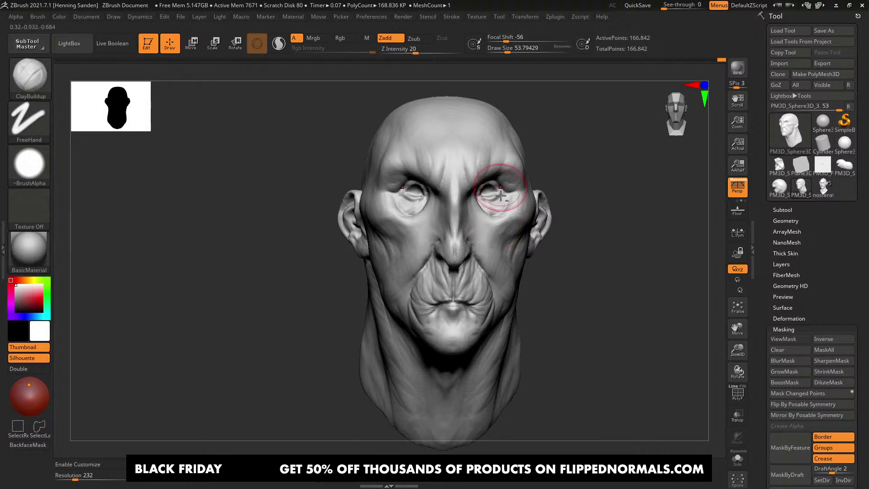
Step: Shift the broad forms around the eyes with the Move brush at a draw size of about 132
ctrl+right_drag(499, 188, 485, 199)
key(b)
key(m)
key(v)
key(s)
mouse_move(487, 198)
mouse_down()
mouse_move(496, 198)
mouse_move(487, 197)
mouse_up()
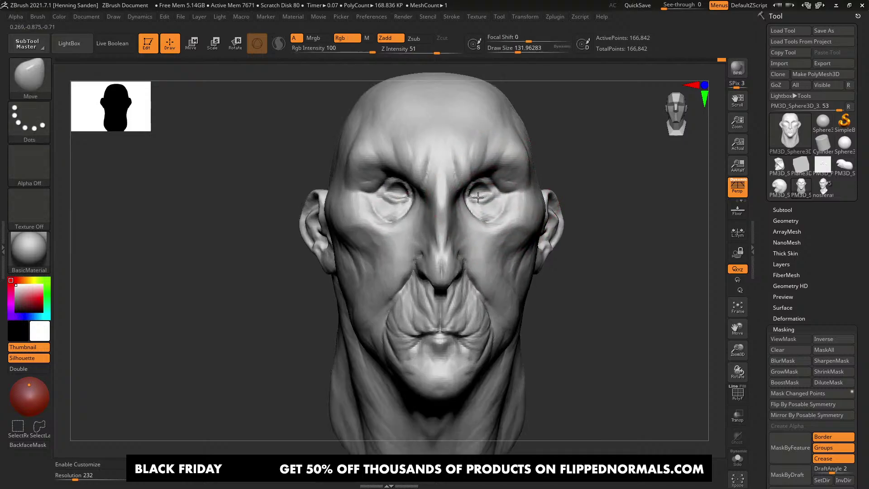
mouse_move(490, 200)
right_down()
mouse_move(485, 192)
mouse_move(473, 199)
right_up()
ctrl+right_drag(473, 199, 497, 235)
drag(488, 203, 489, 200)
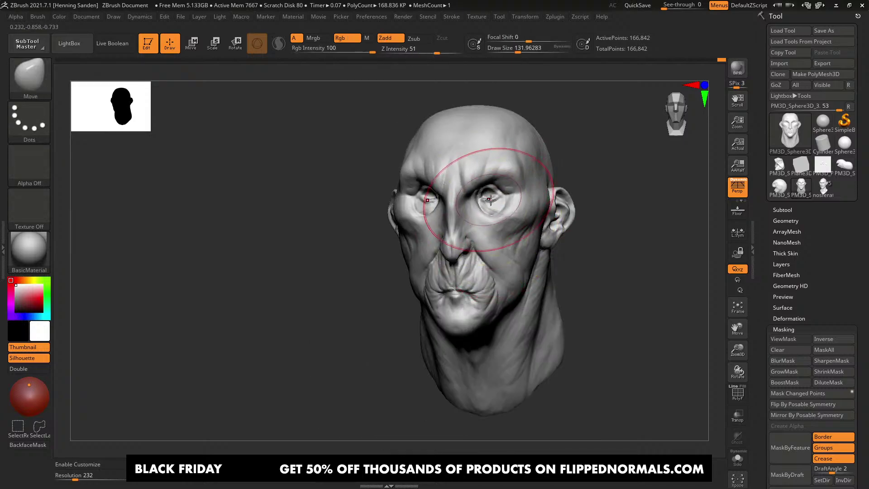
shift+right_drag(489, 200, 509, 206)
Step: Open the subtool list and save the sculpt under the name man
click(789, 209)
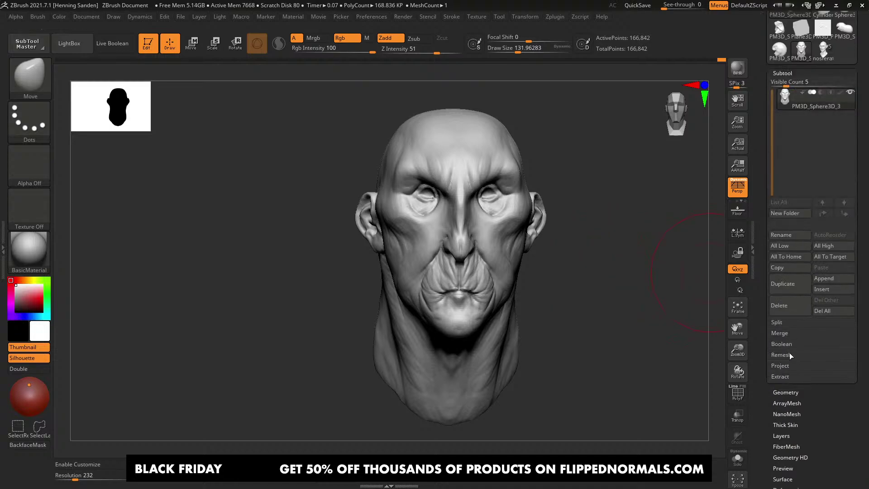
right_drag(537, 252, 515, 248)
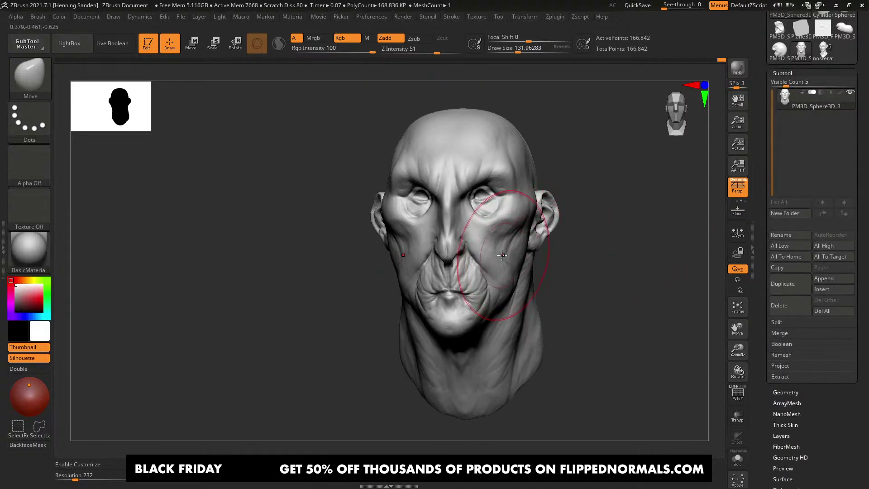
right_drag(426, 257, 420, 254)
key(ctrl)
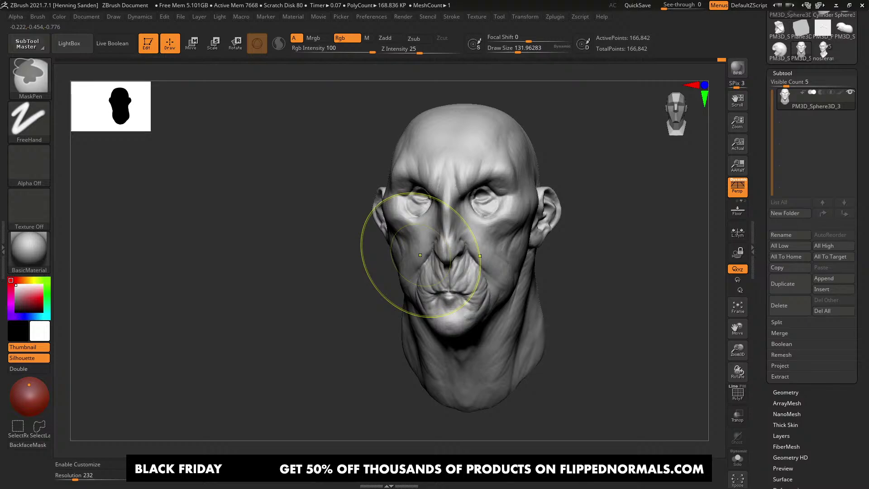
key(ctrl+s)
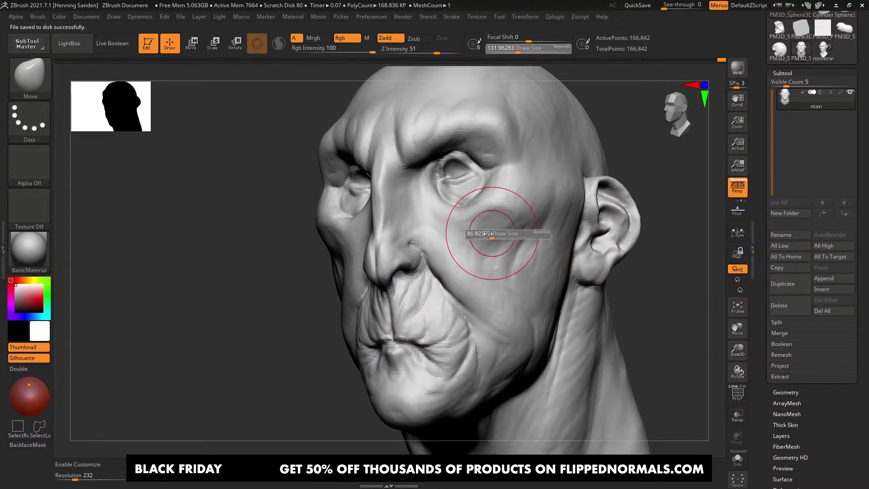
Step: Refine the cheek beside the nose with the Move brush at a draw size of about 59
key(s)
key(s)
drag(494, 247, 498, 248)
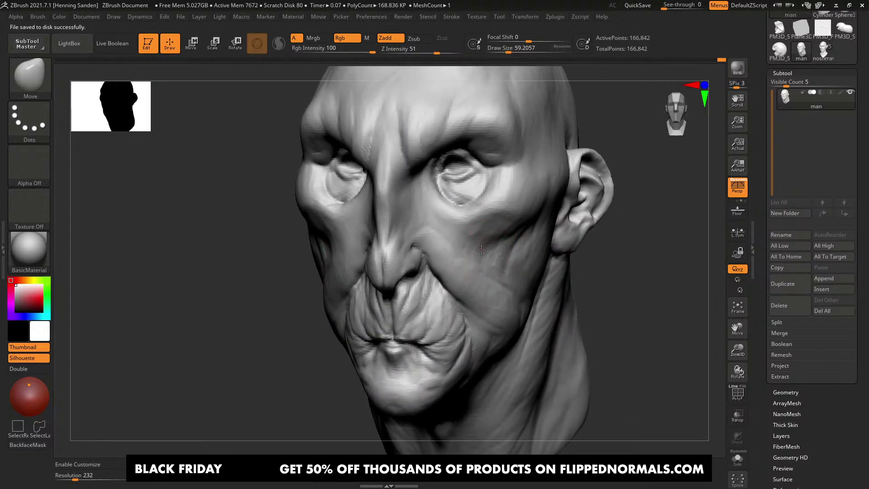
mouse_move(492, 260)
shift+right_down()
mouse_move(518, 260)
mouse_move(471, 233)
mouse_move(471, 251)
shift+right_up()
mouse_move(471, 252)
ctrl+right_down()
mouse_move(500, 267)
mouse_move(491, 259)
mouse_move(510, 232)
ctrl+right_up()
Step: Adjust the outer cheekbones and sides of the face with the Move brush at a draw size of about 80
key(s)
drag(510, 232, 525, 221)
key(s)
drag(524, 221, 517, 221)
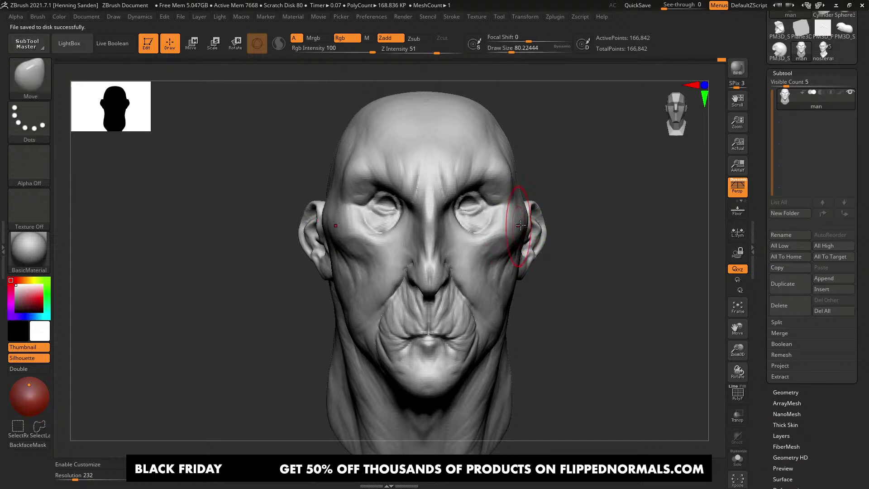
mouse_move(523, 221)
right_down()
mouse_move(466, 201)
mouse_move(502, 237)
right_up()
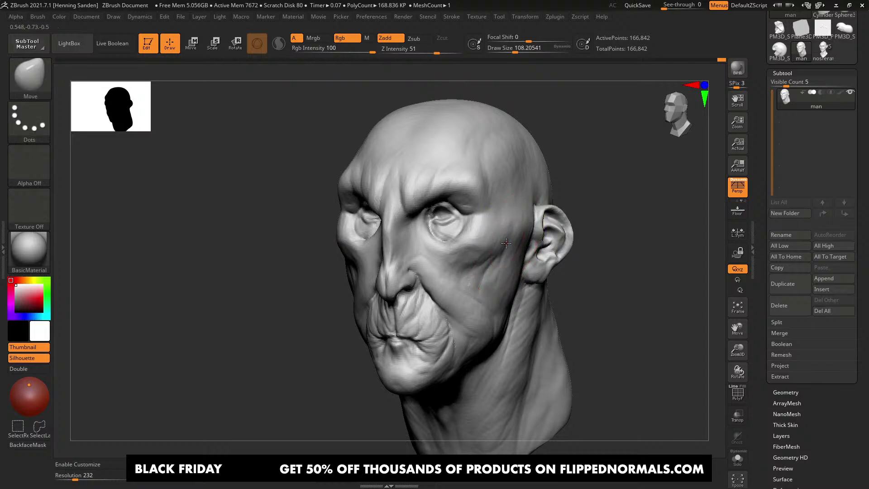
right_drag(466, 247, 490, 236)
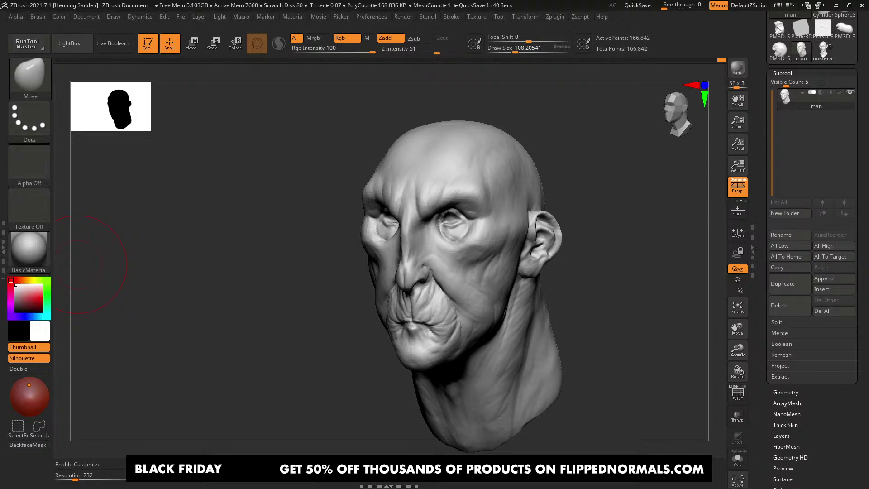
mouse_move(77, 264)
mouse_down()
mouse_move(158, 264)
mouse_move(143, 260)
mouse_move(143, 226)
mouse_up()
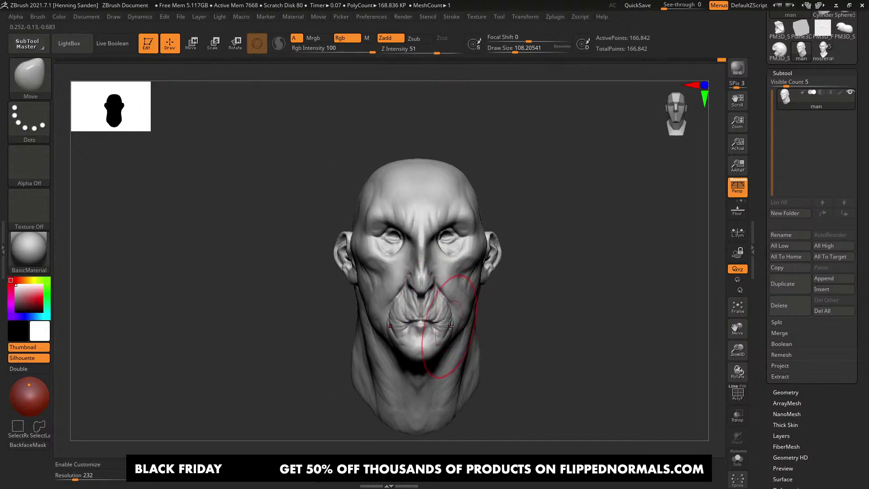
Step: Switch to Firefox, close the DokiWear tab and search the FlippedNormals marketplace for "animation maya"
key(alt+Tab)
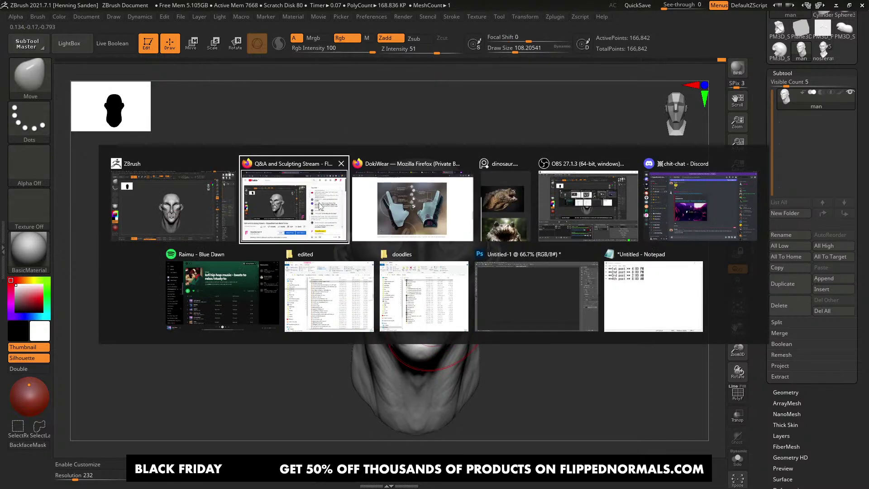
key(ctrl+w)
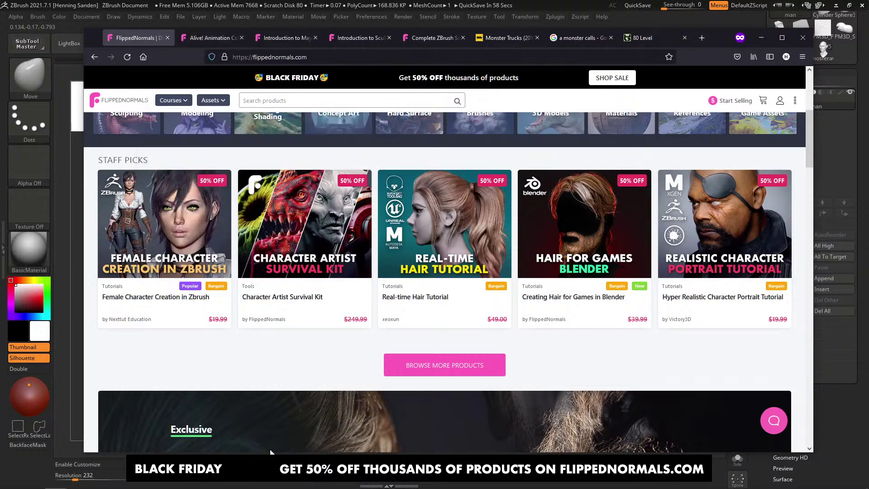
scroll(285, 262, up, 5)
click(334, 95)
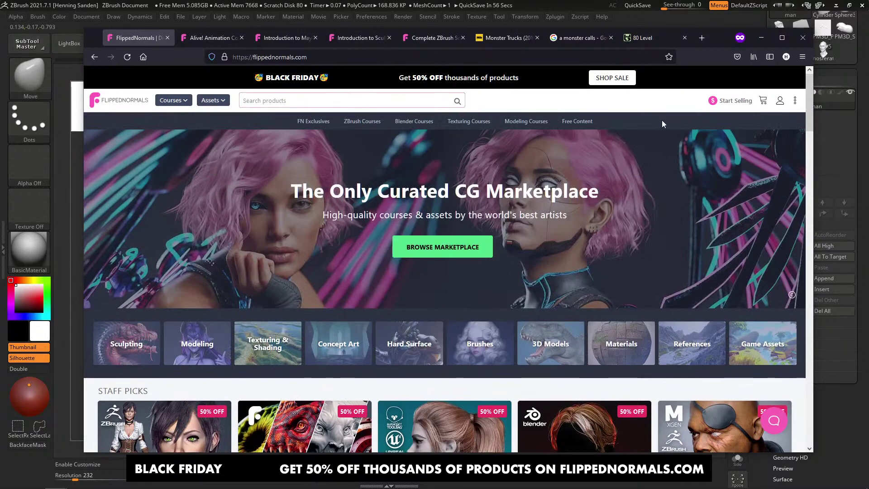
text(animation maya)
key(Return)
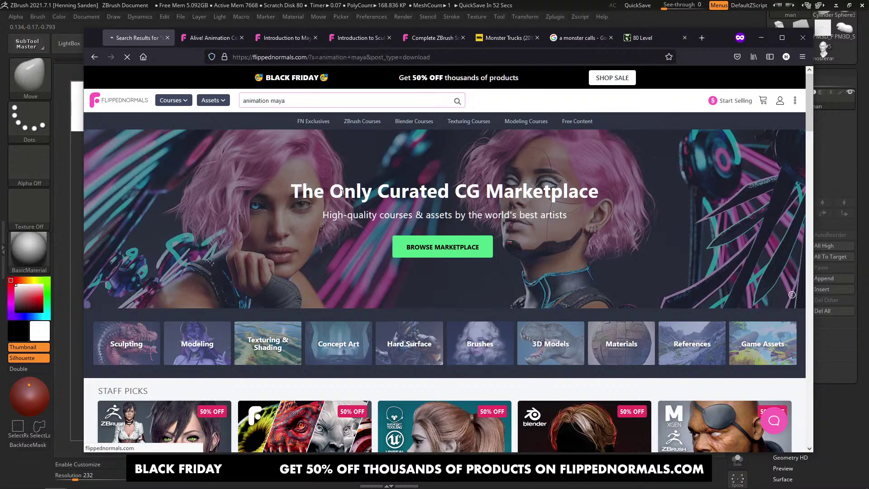
Step: Open the Digital Creator School creator page from the search results and look over its Maya courses
scroll(189, 305, down, 1)
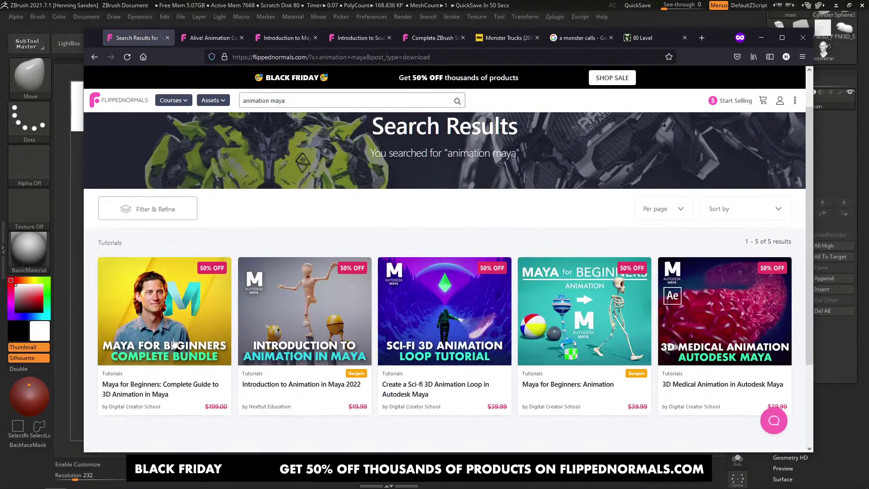
middle_click(154, 409)
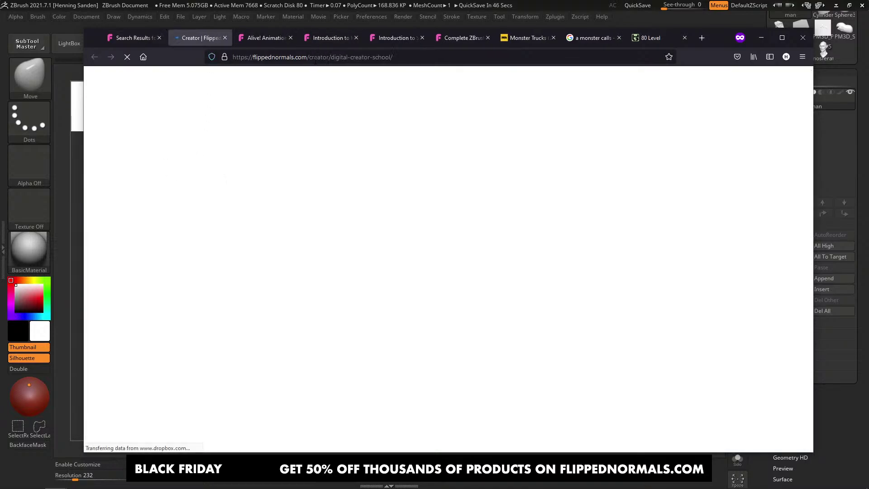
click(213, 54)
key(Escape)
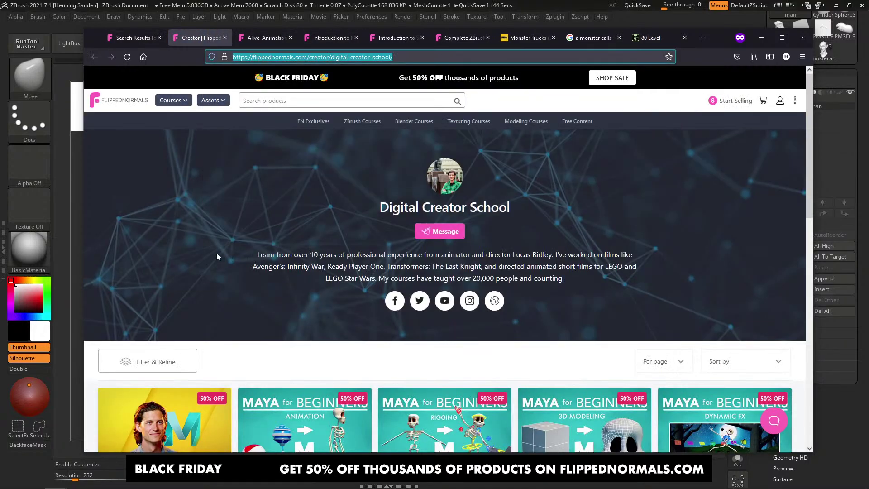
scroll(153, 238, down, 2)
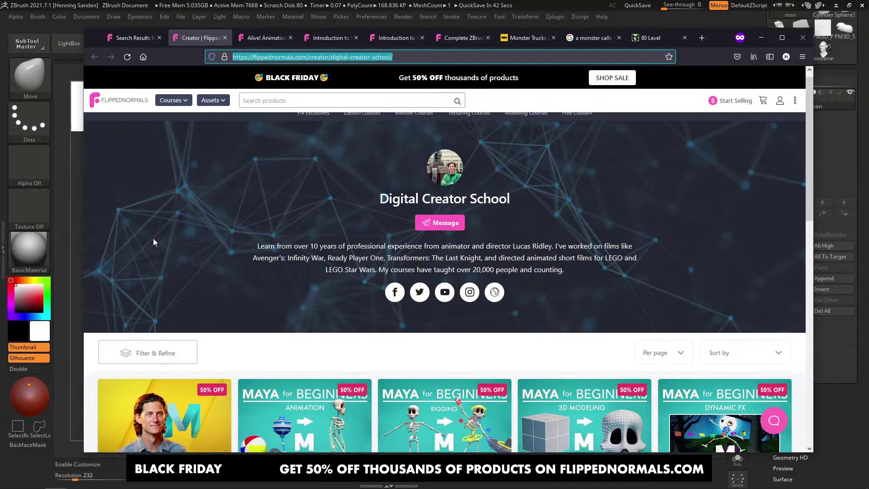
key(alt+Tab)
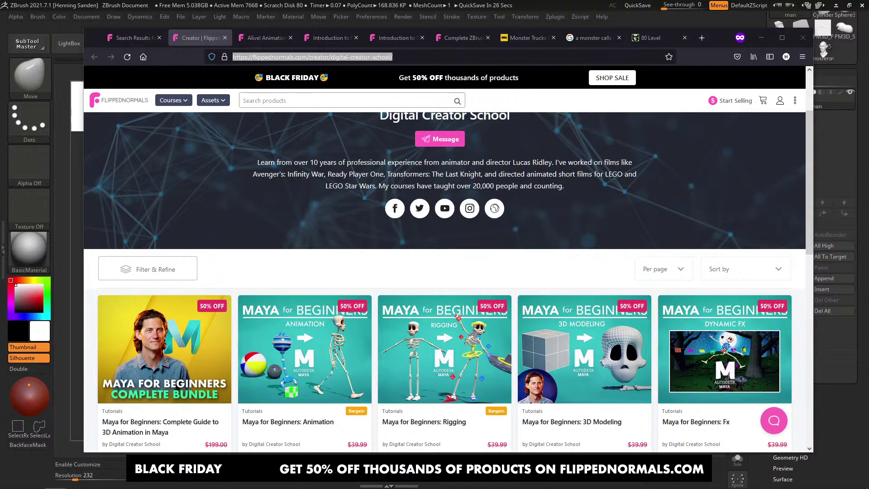
Step: Bring up the Introduction to Maya course page and highlight its title for the viewers
click(328, 38)
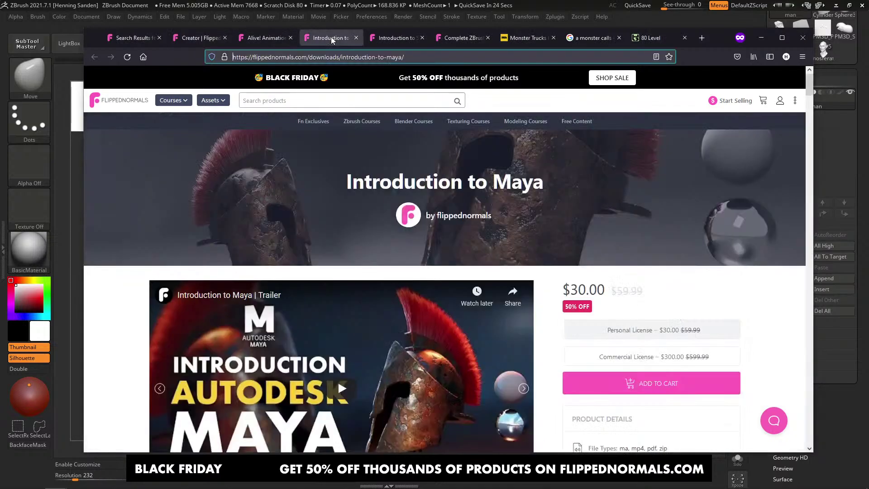
drag(366, 189, 531, 186)
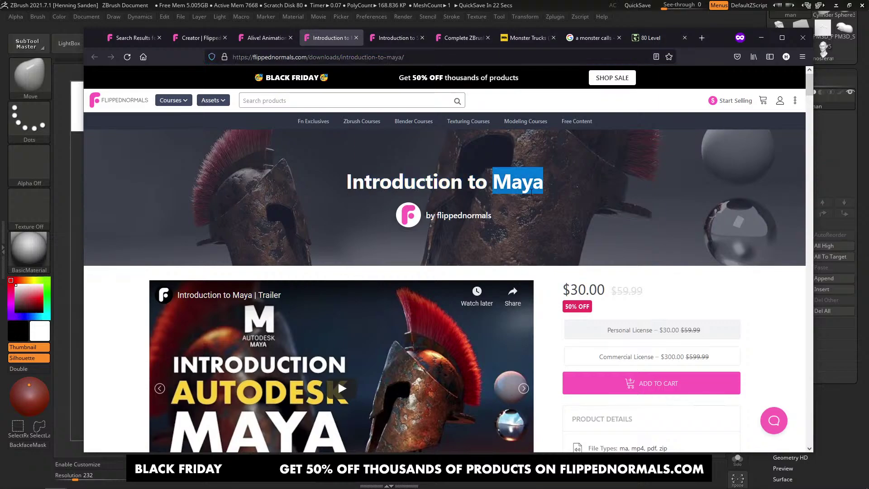
triple_click(530, 186)
click(388, 185)
drag(387, 185, 569, 189)
click(331, 177)
click(333, 101)
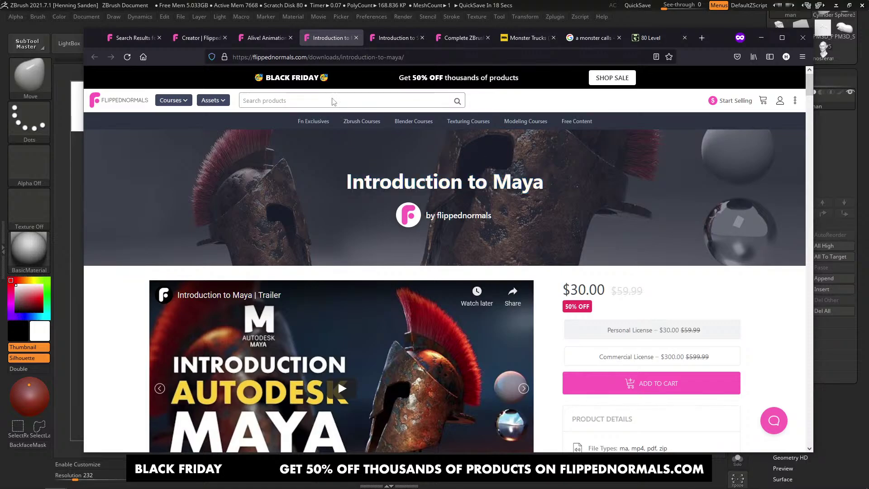
Step: Return to the Digital Creator School page and browse its list of Maya for Beginners courses
click(265, 37)
click(194, 38)
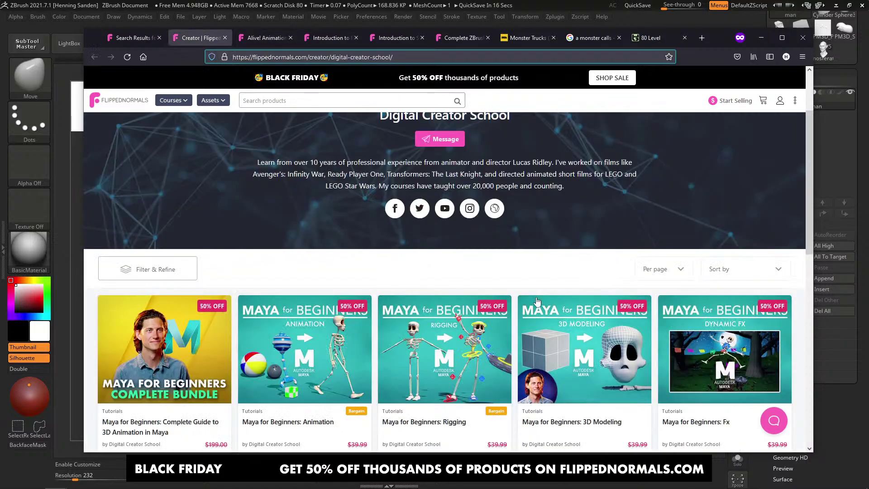
scroll(451, 333, down, 2)
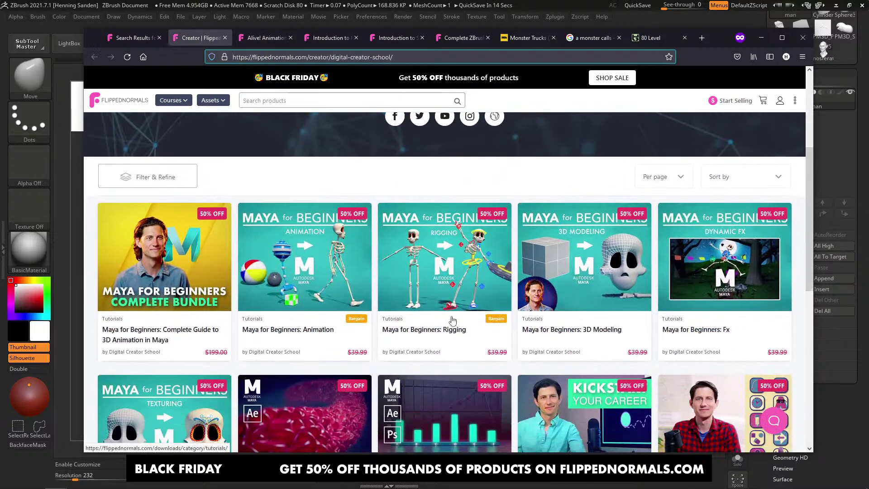
scroll(453, 321, up, 2)
click(269, 38)
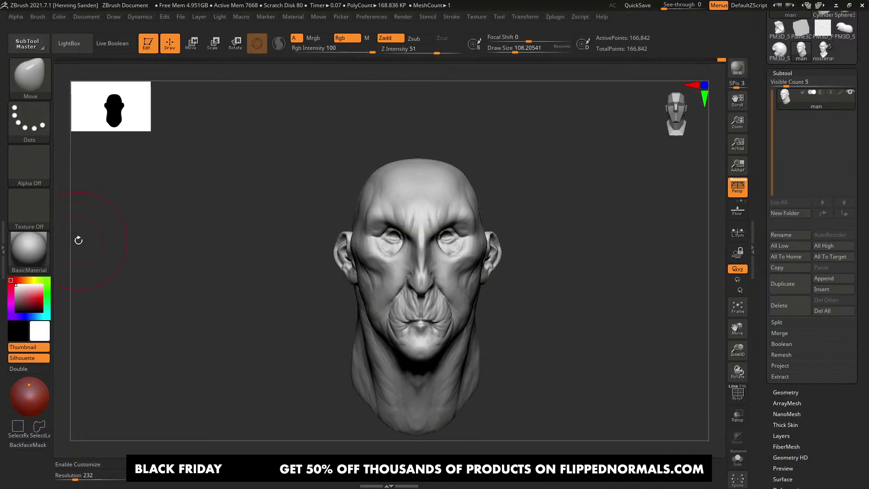
Step: Switch back to ZBrush and reshape the outer cheeks with the Move brush at a draw size of about 112
mouse_move(485, 259)
right_down()
mouse_move(461, 269)
mouse_move(470, 272)
right_up()
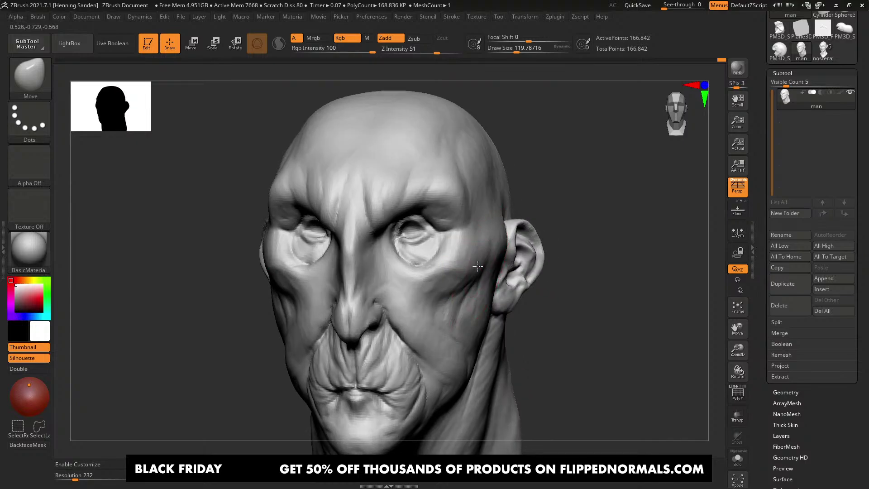
key(s)
drag(468, 272, 467, 273)
right_drag(465, 273, 474, 277)
key(s)
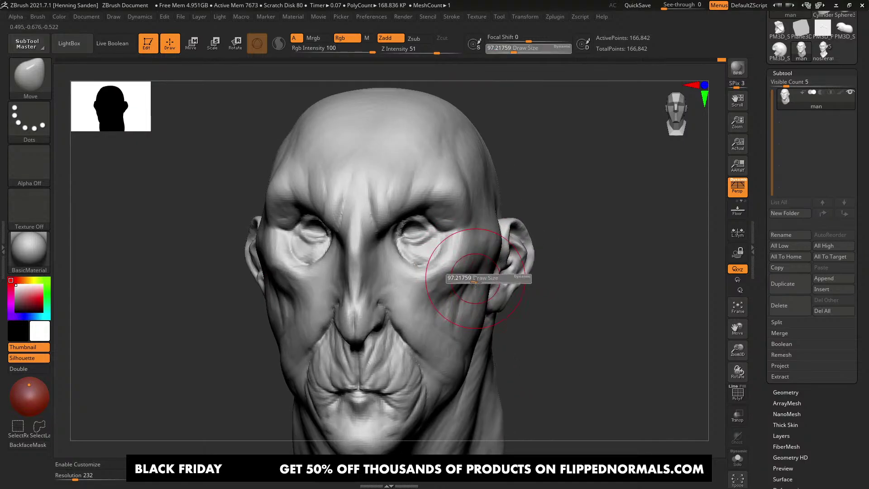
drag(474, 277, 476, 278)
drag(482, 309, 476, 310)
mouse_move(476, 310)
ctrl+right_down()
mouse_move(468, 323)
mouse_move(477, 299)
ctrl+right_up()
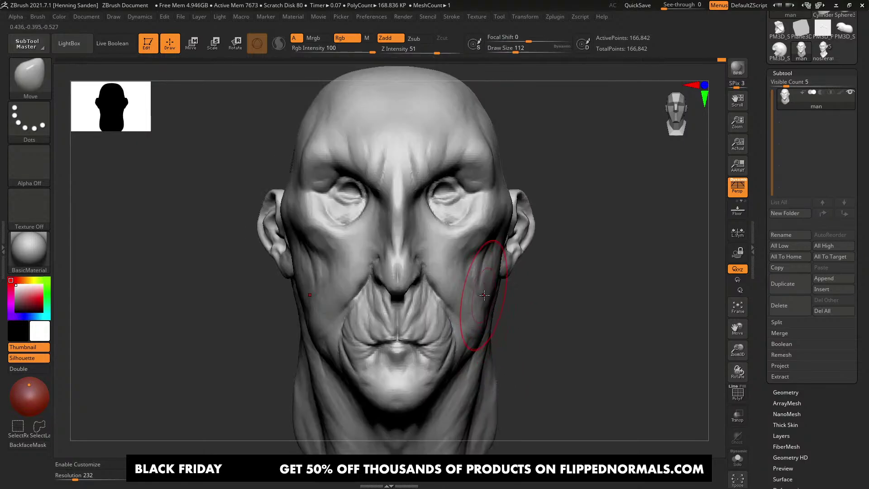
Step: Adjust the side of the jaw and pull the ears closer to the head with the Move brush, ending at a draw size of about 80
key(s)
mouse_move(476, 300)
mouse_down()
mouse_move(485, 301)
mouse_move(488, 320)
mouse_up()
mouse_move(514, 265)
mouse_down()
mouse_move(508, 260)
mouse_move(518, 247)
mouse_up()
key(s)
key(s)
mouse_move(528, 225)
mouse_down()
mouse_move(520, 225)
mouse_move(524, 214)
mouse_up()
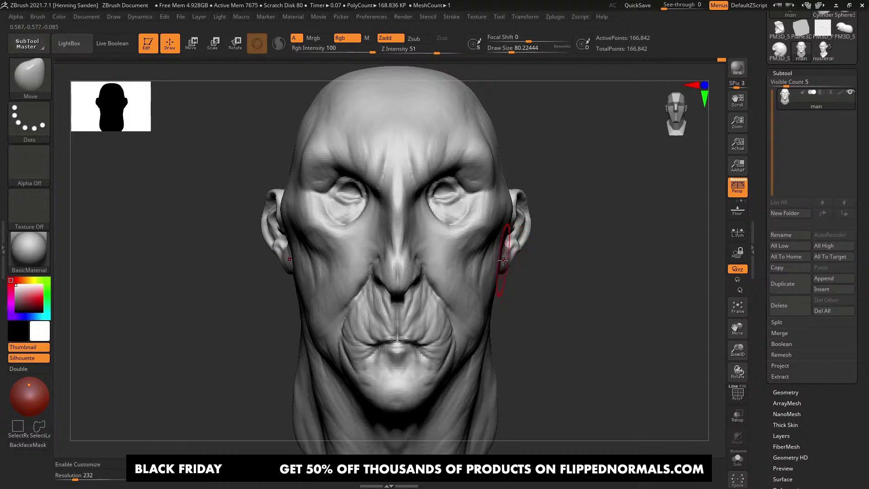
Step: Refine the ear's outline from the side with the Move brush at a draw size of about 87
ctrl+right_drag(480, 254, 437, 259)
ctrl+right_drag(524, 292, 526, 266)
key(s)
drag(527, 265, 535, 245)
right_drag(531, 244, 539, 243)
key(s)
drag(539, 243, 540, 243)
drag(538, 236, 534, 235)
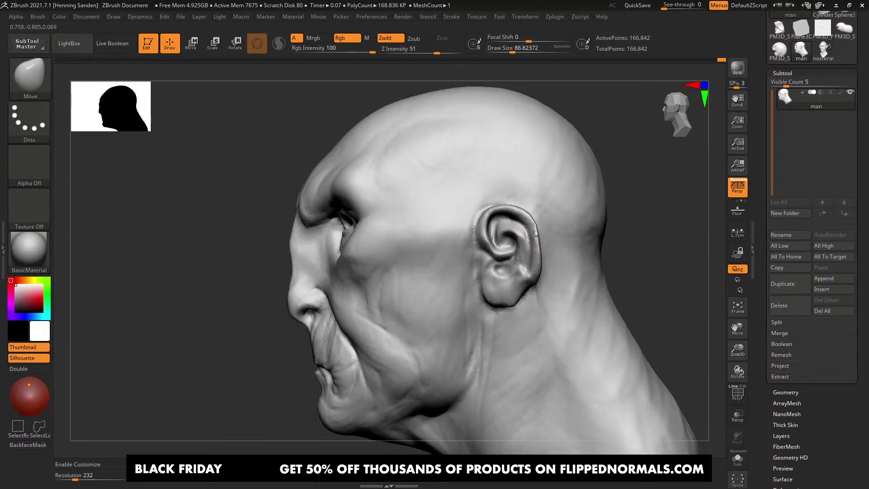
Step: Build up the area in front of and above the ear with the ClayBuildup brush at draw sizes of about 68 to 87
mouse_move(494, 221)
right_down()
mouse_move(534, 232)
mouse_move(496, 203)
mouse_move(474, 228)
right_up()
key(b)
key(c)
key(b)
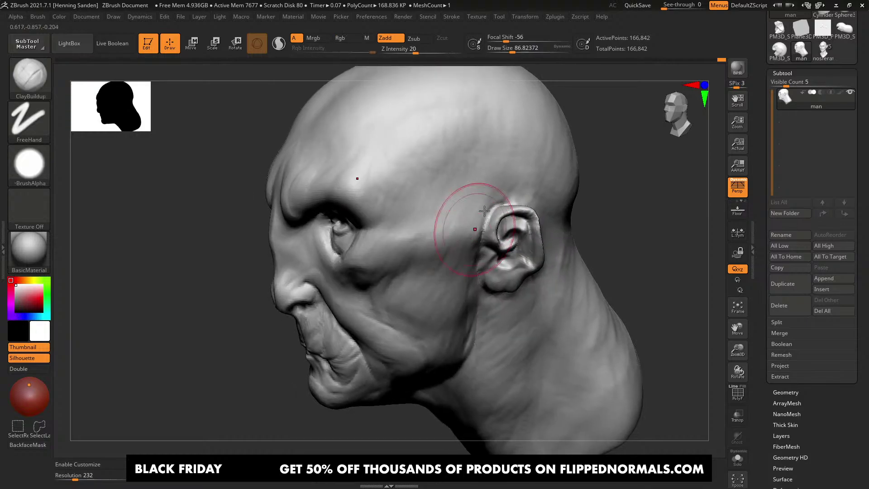
drag(480, 228, 501, 195)
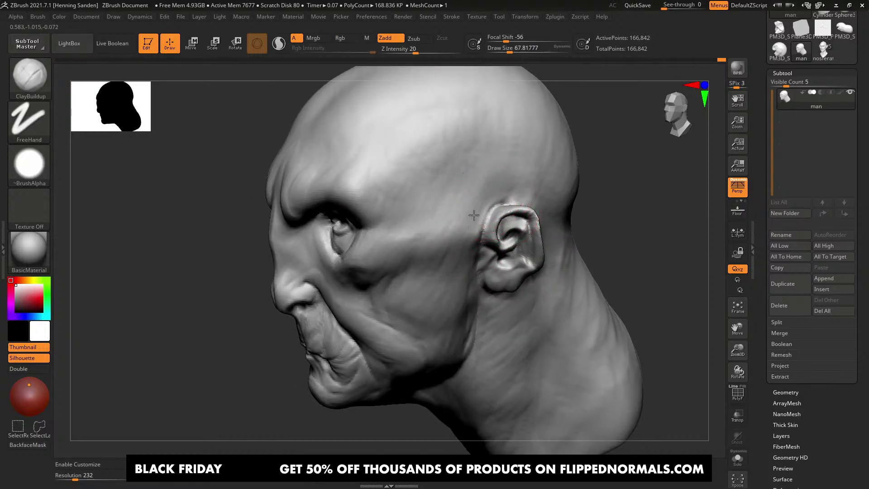
right_drag(473, 216, 496, 197)
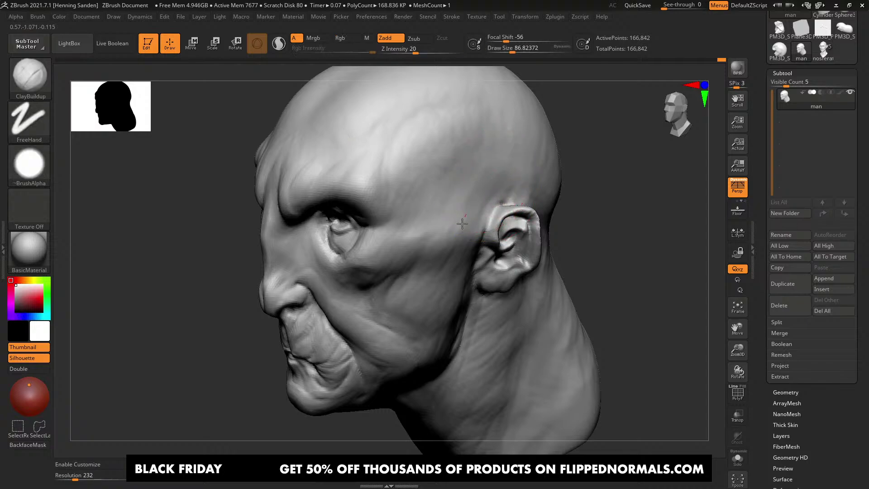
Step: Build up the temple and side of the skull with the ClayBuildup brush at draw sizes of about 87 to 112
right_drag(462, 224, 497, 222)
right_drag(436, 213, 433, 199)
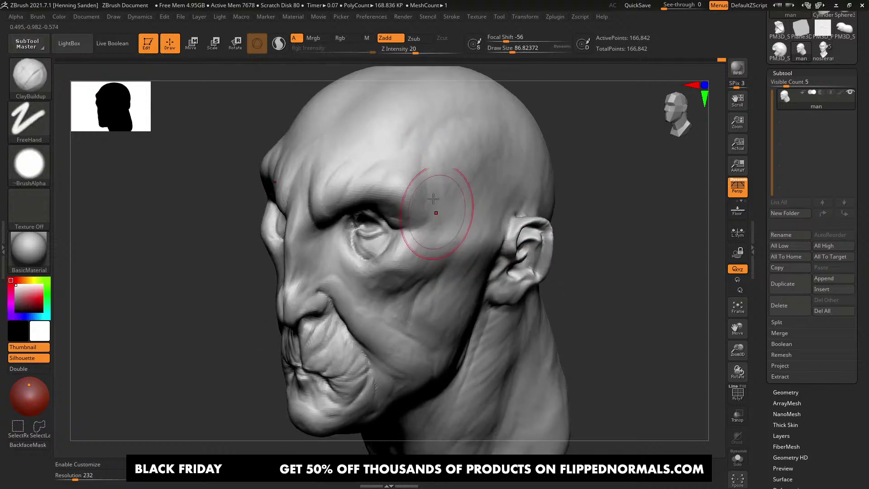
mouse_move(407, 170)
right_down()
mouse_move(461, 213)
mouse_move(464, 178)
mouse_move(491, 216)
mouse_move(482, 217)
right_up()
right_drag(498, 163, 541, 171)
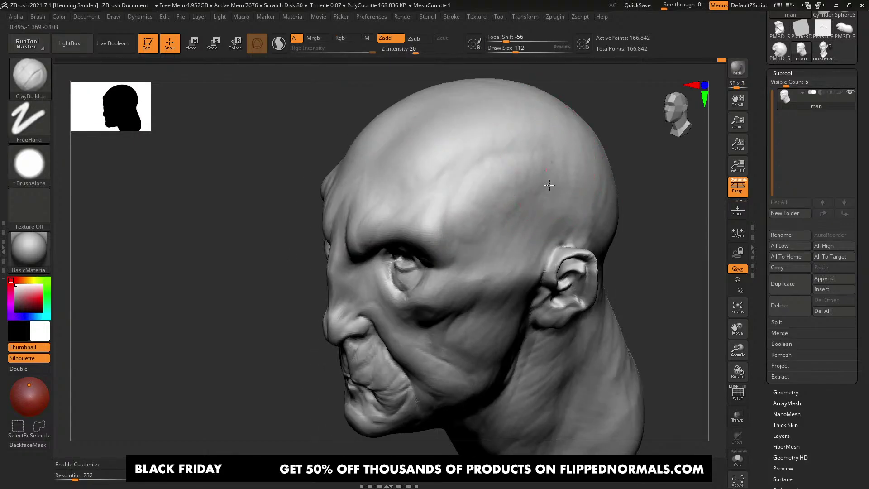
mouse_move(474, 251)
right_down()
mouse_move(466, 220)
mouse_move(382, 294)
mouse_move(478, 326)
right_up()
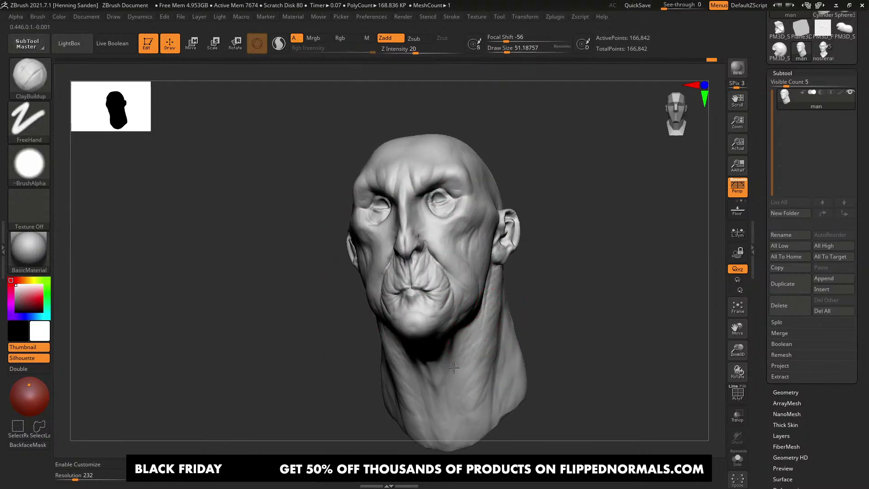
Step: Shape the back and side of the neck below the skull with the ClayBuildup brush at a draw size of about 97
mouse_move(460, 382)
right_down()
mouse_move(500, 293)
mouse_move(588, 303)
mouse_move(561, 257)
right_up()
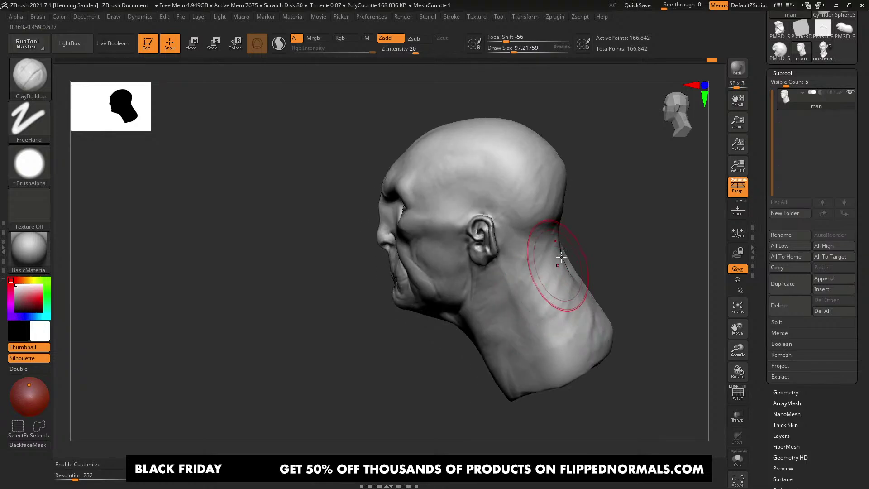
right_drag(557, 310, 566, 229)
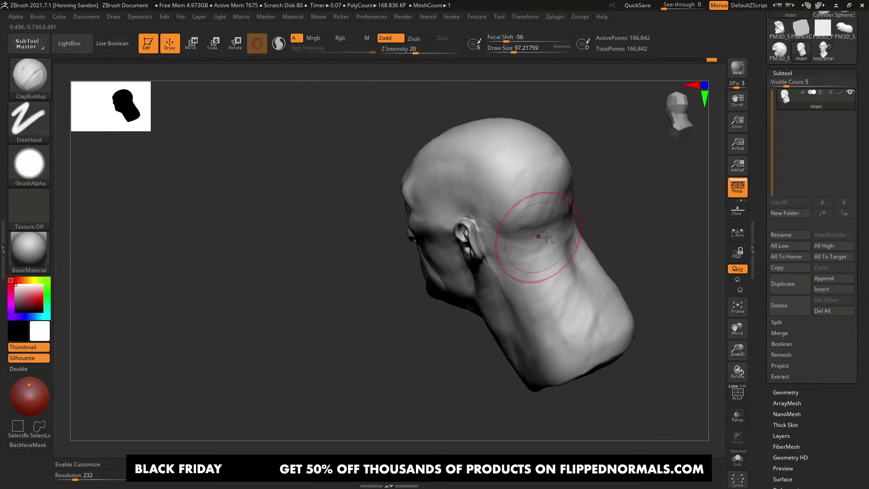
right_drag(527, 270, 508, 256)
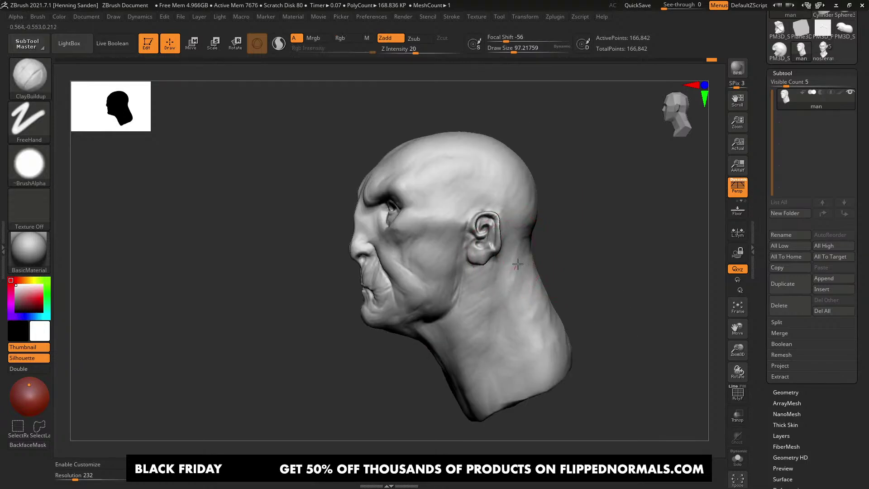
mouse_move(505, 333)
right_down()
mouse_move(566, 301)
mouse_move(499, 320)
right_up()
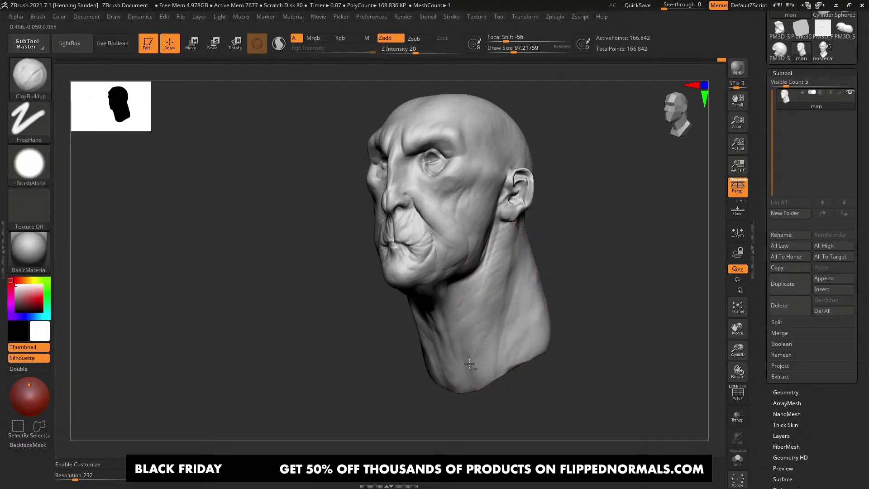
right_drag(470, 363, 482, 355)
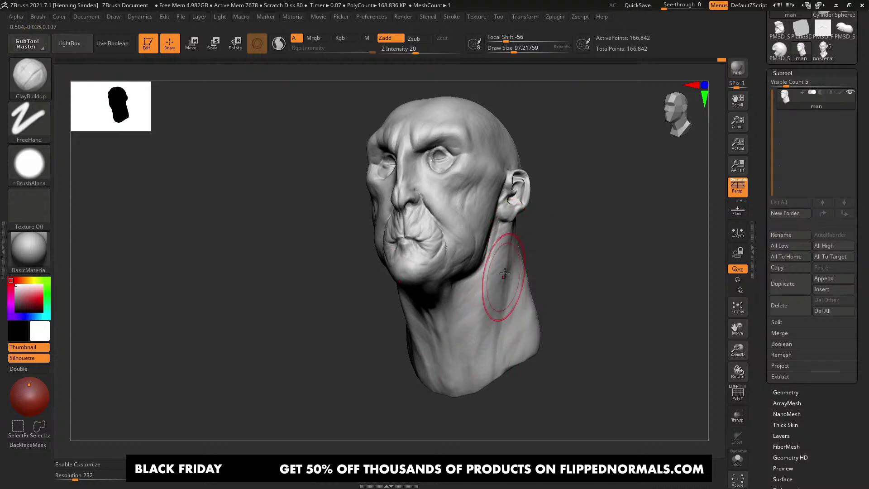
Step: Define the long muscle from behind the ear down the front of the neck with the ClayBuildup brush at a draw size of about 83
key(ctrl)
key(ctrl)
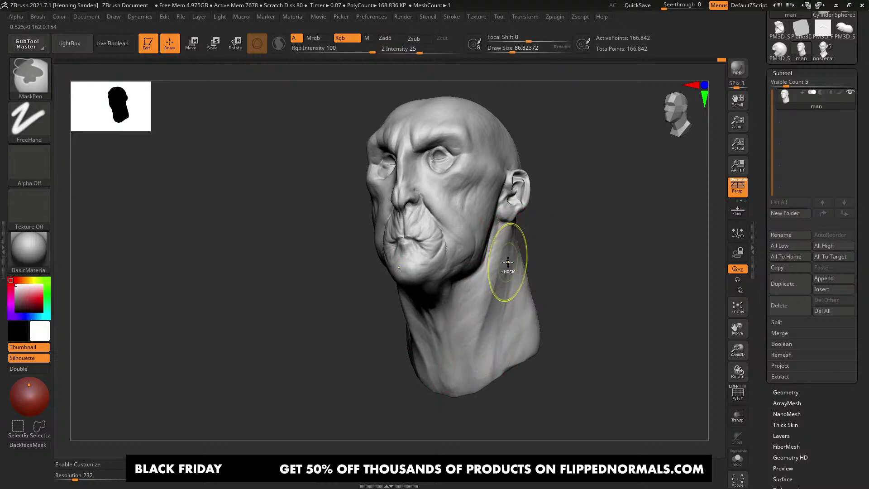
mouse_move(502, 290)
right_down()
mouse_move(486, 302)
mouse_move(498, 326)
mouse_move(489, 290)
right_up()
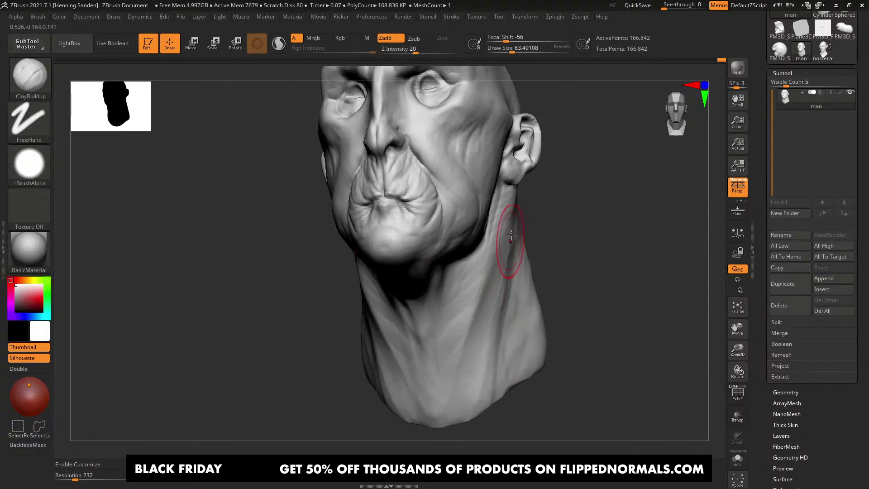
drag(507, 224, 484, 326)
drag(497, 295, 474, 382)
right_drag(525, 245, 473, 334)
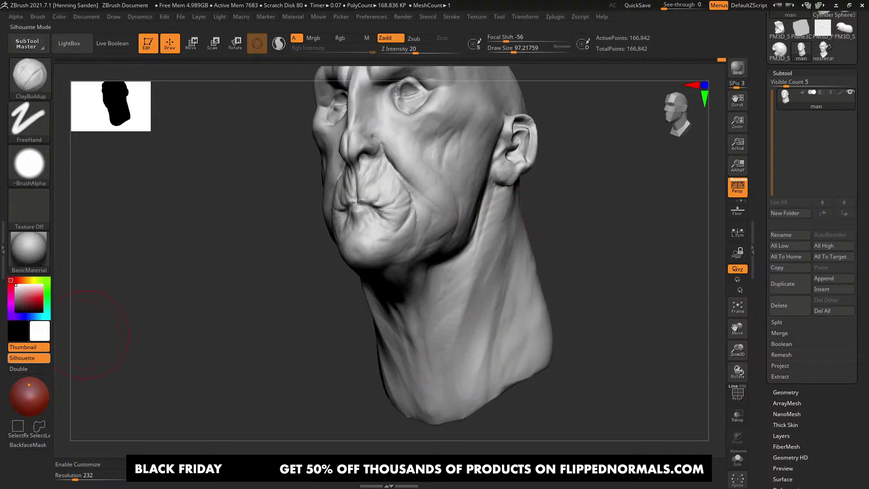
key(alt+Tab)
key(Escape)
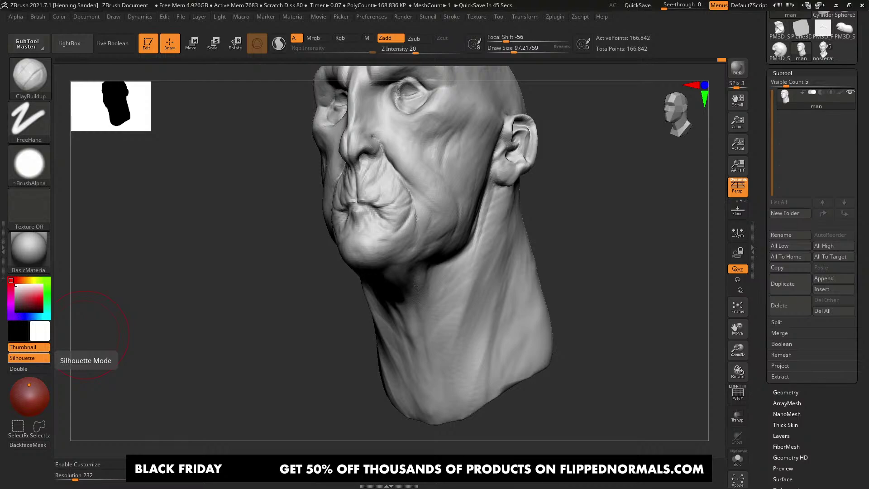
key(alt+Tab)
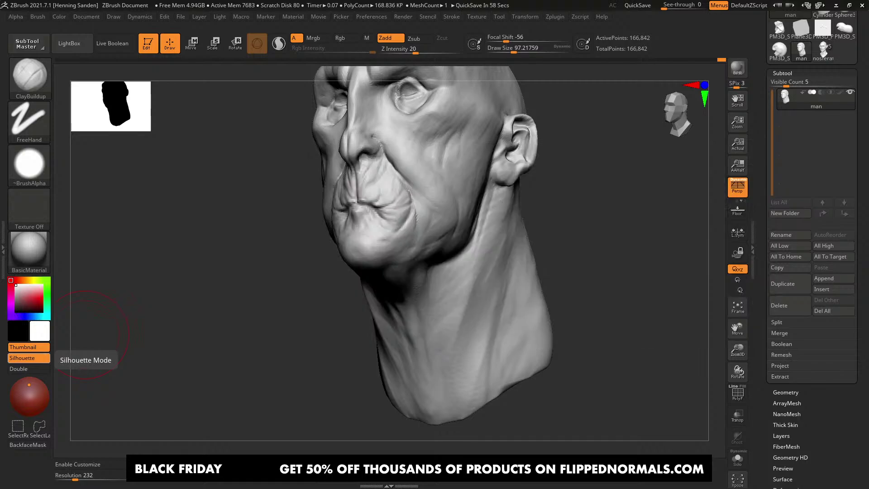
Step: Adjust the sides of the cheeks and jaw with the Move brush at a draw size of about 136
shift+drag(163, 370, 171, 362)
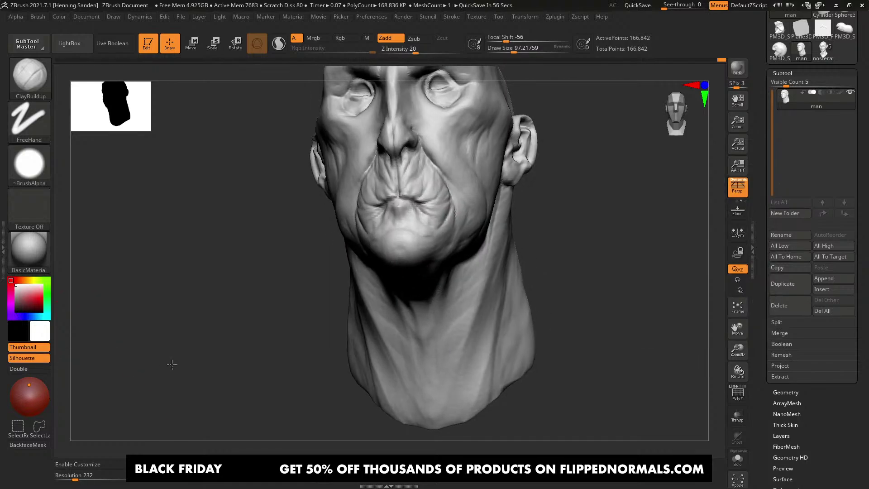
key(f)
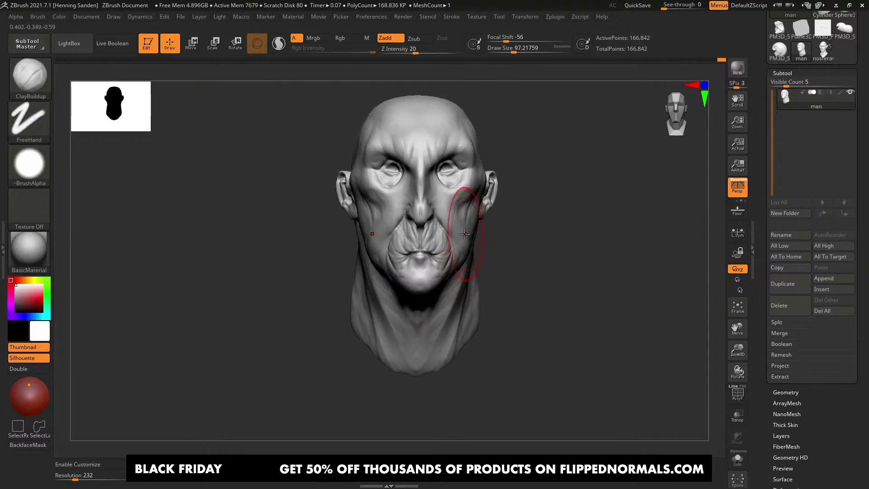
mouse_move(462, 239)
right_down()
mouse_move(426, 240)
mouse_move(457, 240)
mouse_move(457, 268)
mouse_move(456, 226)
mouse_move(464, 247)
mouse_move(494, 247)
right_up()
key(b)
key(m)
key(v)
key(bracketright)
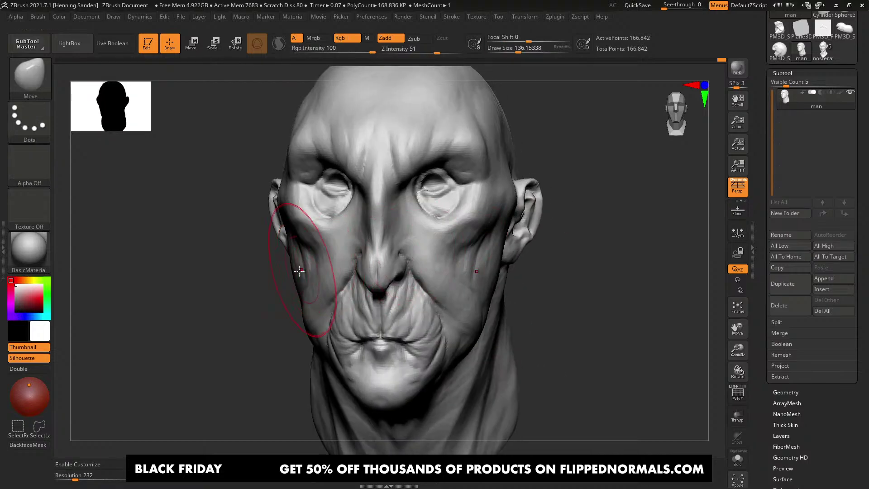
right_drag(305, 268, 339, 268)
right_drag(303, 329, 281, 311)
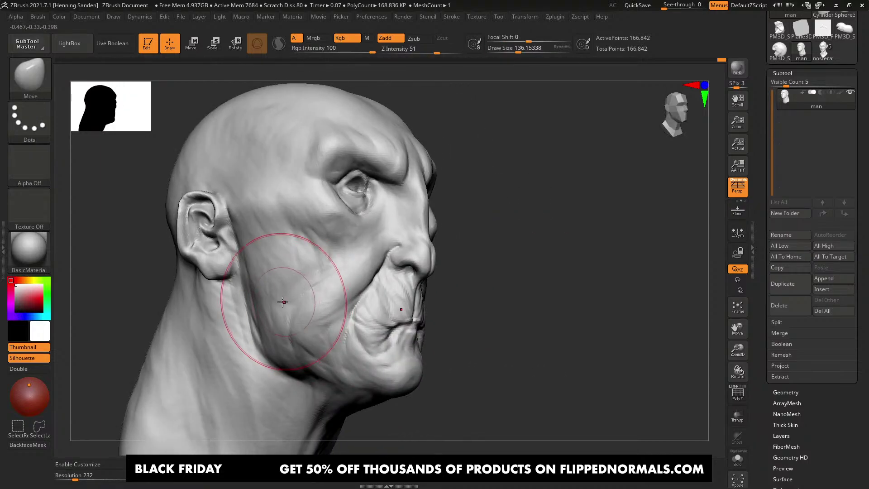
Step: Carve the crease along the jawline below the ear with the DamStandard brush at draw sizes of about 68 to 74
key(b)
key(d)
key(s)
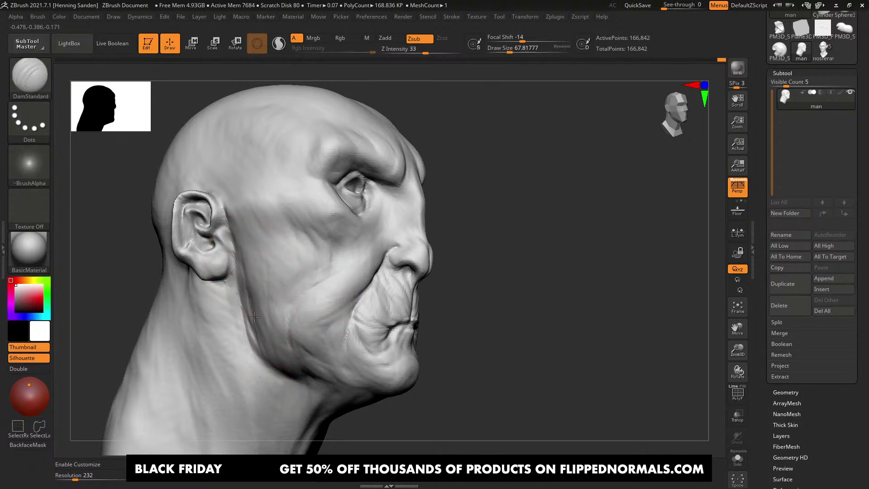
alt+right_drag(257, 354, 278, 294)
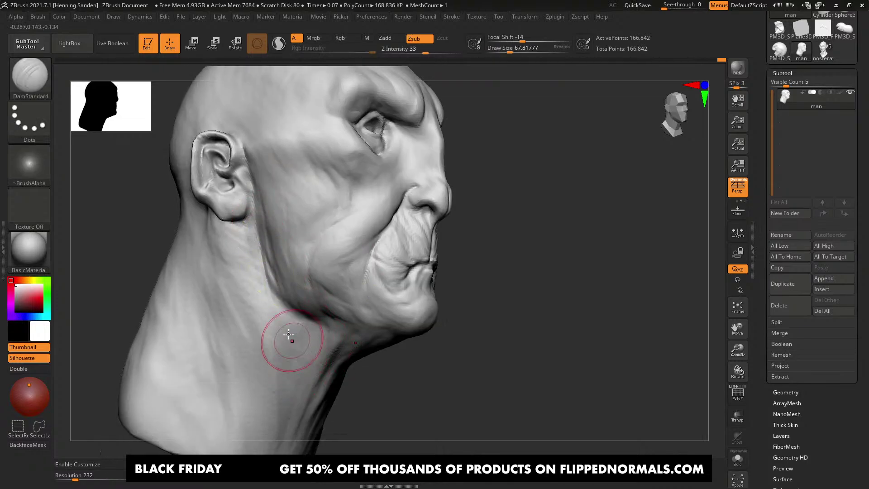
mouse_move(286, 340)
right_down()
mouse_move(284, 332)
mouse_move(455, 295)
mouse_move(435, 249)
right_up()
drag(442, 194, 351, 237)
mouse_move(423, 226)
shift+right_down()
mouse_move(440, 271)
mouse_move(453, 272)
shift+right_up()
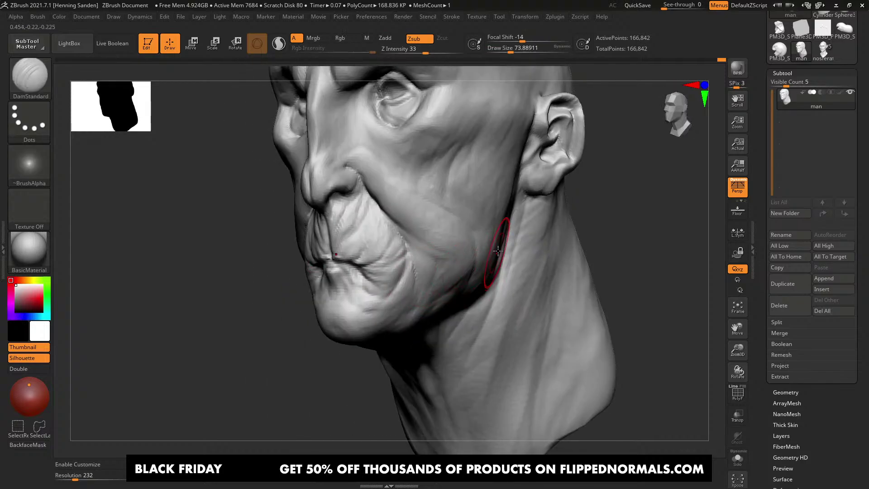
mouse_move(475, 330)
right_down()
mouse_move(520, 224)
mouse_move(518, 284)
mouse_move(489, 276)
right_up()
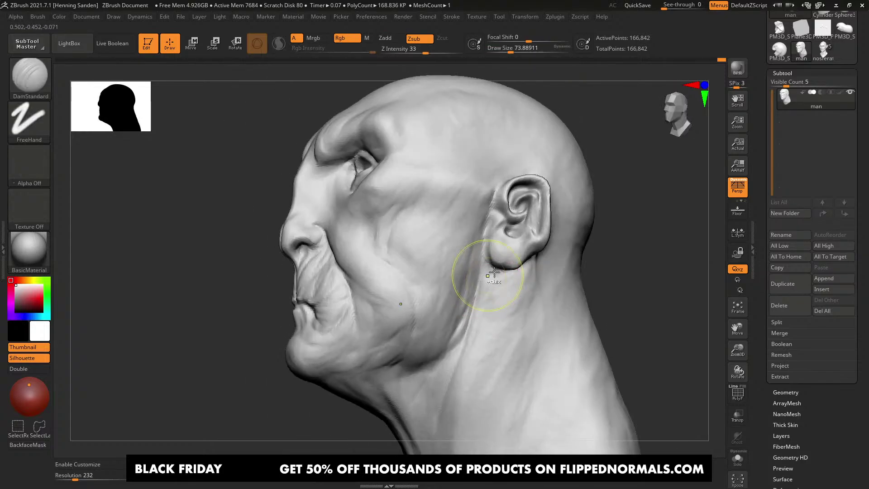
Step: Carve skin folds running from below the earlobe down the side of the neck with the DamStandard brush at a draw size of about 74
drag(539, 265, 466, 326)
right_drag(504, 300, 517, 304)
drag(508, 295, 459, 357)
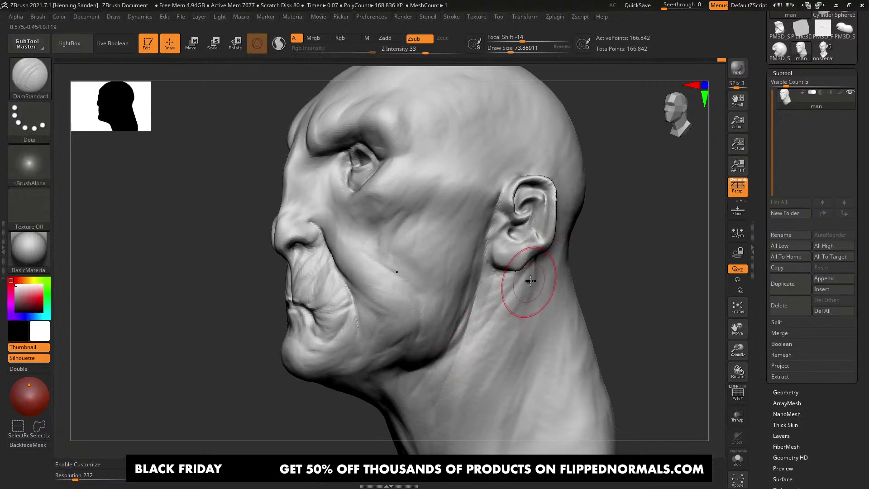
drag(528, 281, 495, 332)
Step: Cut creases into the hollow of the cheek with the DamStandard brush at draw sizes of about 51 to 62
key([)
right_drag(426, 223, 439, 221)
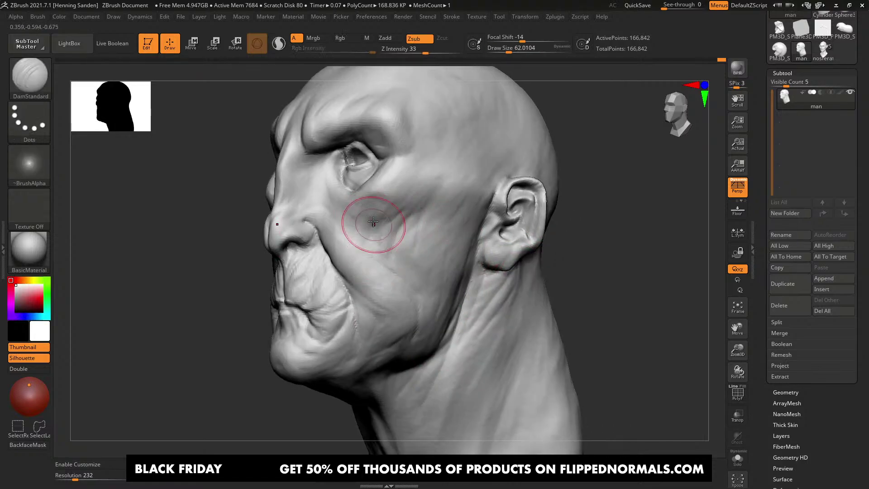
right_drag(378, 249, 451, 267)
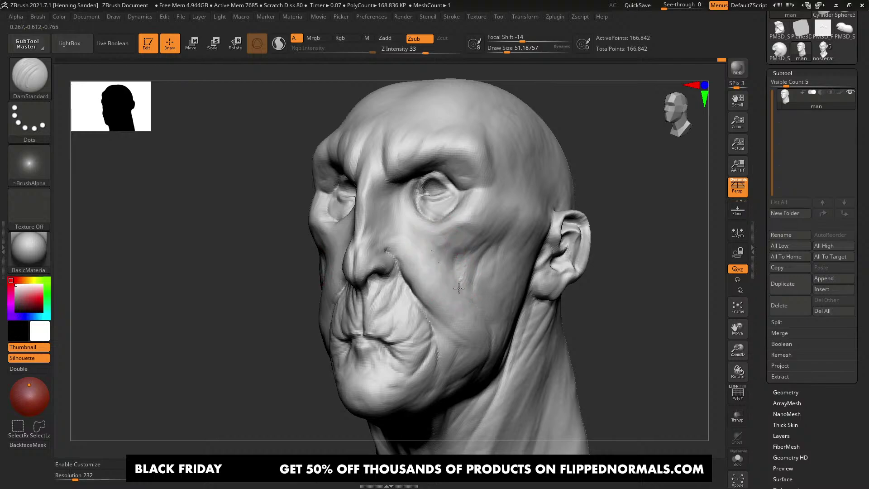
Step: Adjust the side of the face in front of the ear with the Move brush at a draw size of about 120
mouse_move(458, 288)
right_down()
mouse_move(452, 246)
mouse_move(423, 237)
mouse_move(442, 228)
mouse_move(444, 247)
mouse_move(474, 239)
mouse_move(471, 247)
mouse_move(495, 194)
mouse_move(513, 199)
mouse_move(501, 166)
mouse_move(471, 247)
mouse_move(522, 230)
right_up()
key(b)
key(m)
key(v)
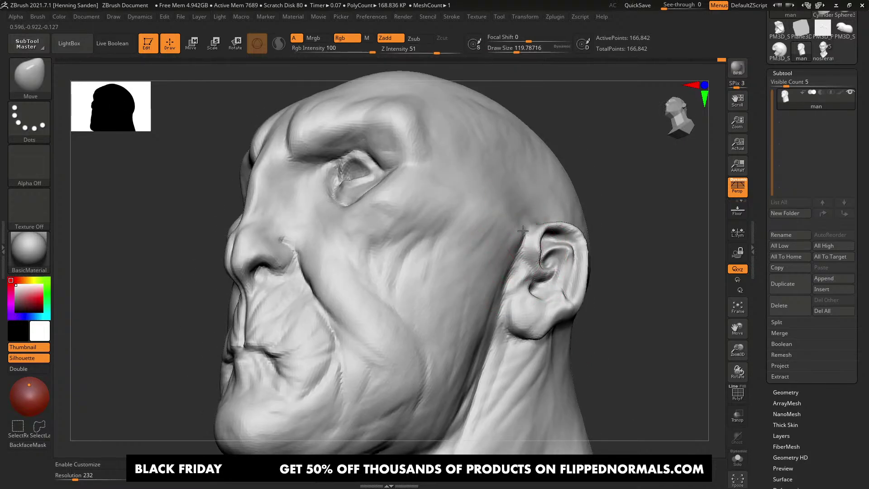
Step: Build up the temple and the area in front of the ear with the ClayBuildup brush at a draw size of about 120
key(b)
key(c)
key(b)
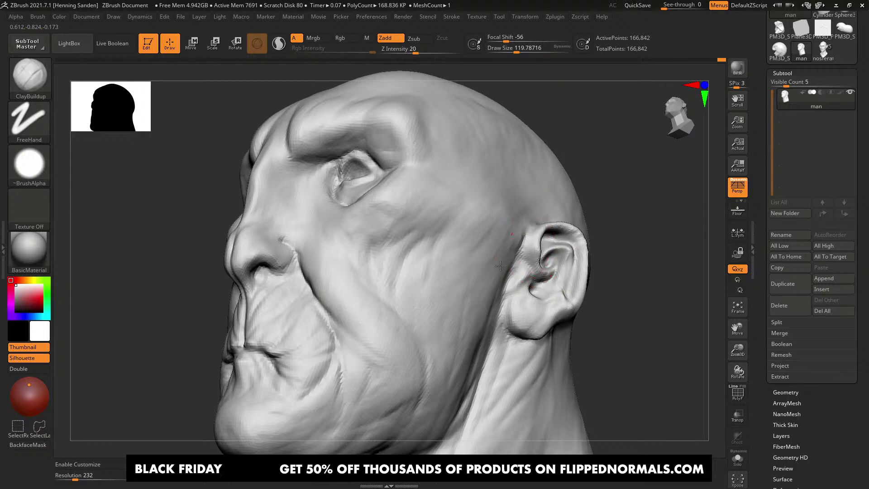
right_drag(476, 233, 490, 244)
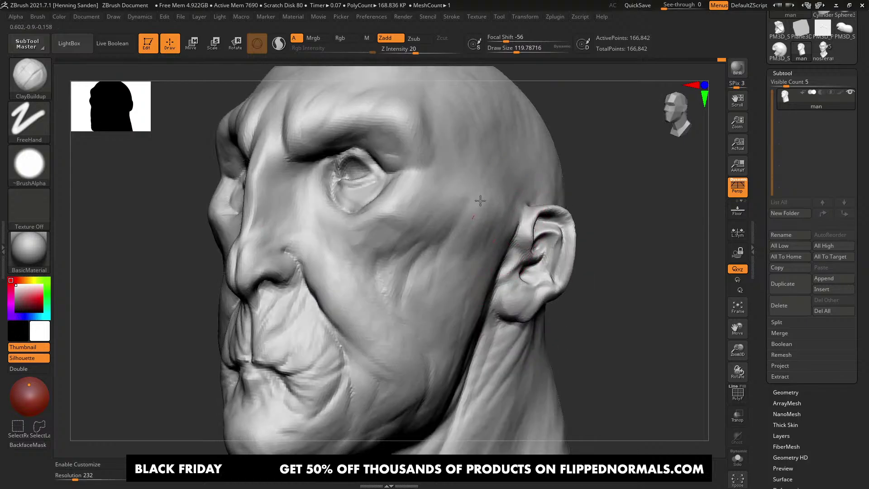
mouse_move(480, 200)
right_down()
mouse_move(485, 223)
mouse_move(512, 226)
mouse_move(519, 263)
right_up()
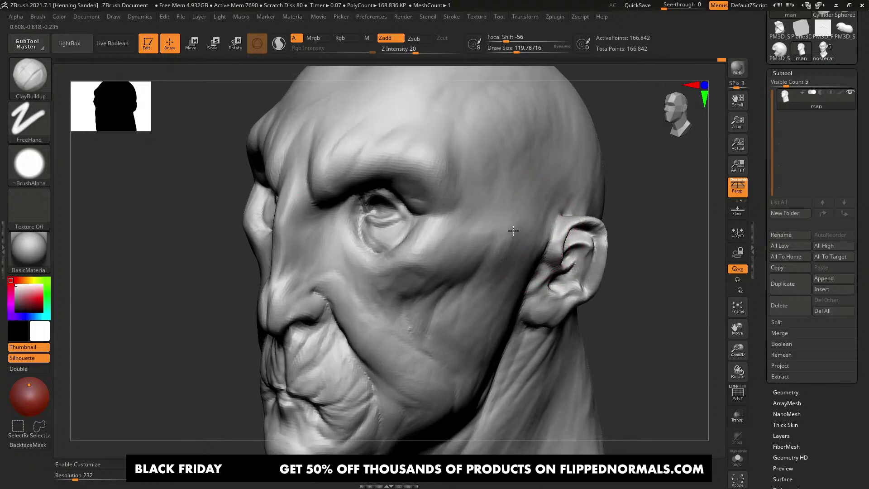
right_drag(514, 230, 515, 224)
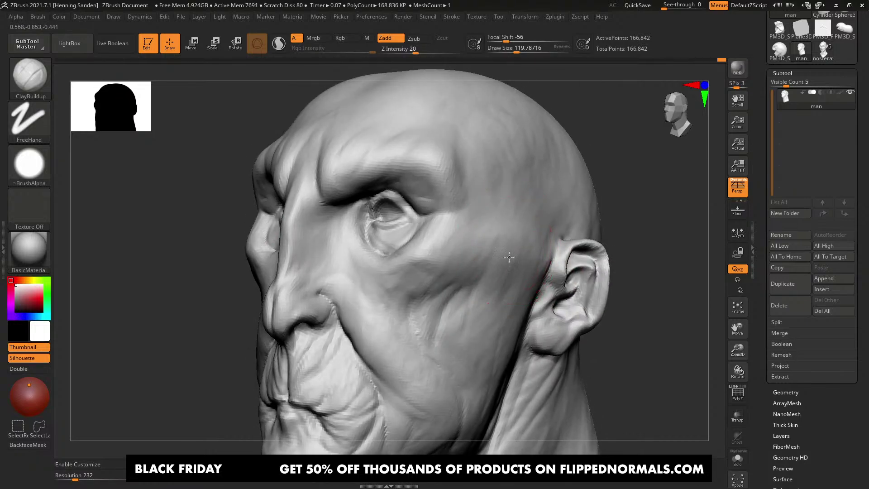
Step: Build up the cheek from the ear towards the nose with the ClayBuildup brush at draw sizes of about 74 to 97
drag(509, 257, 457, 352)
key(ctrl+z)
key([)
drag(503, 259, 489, 314)
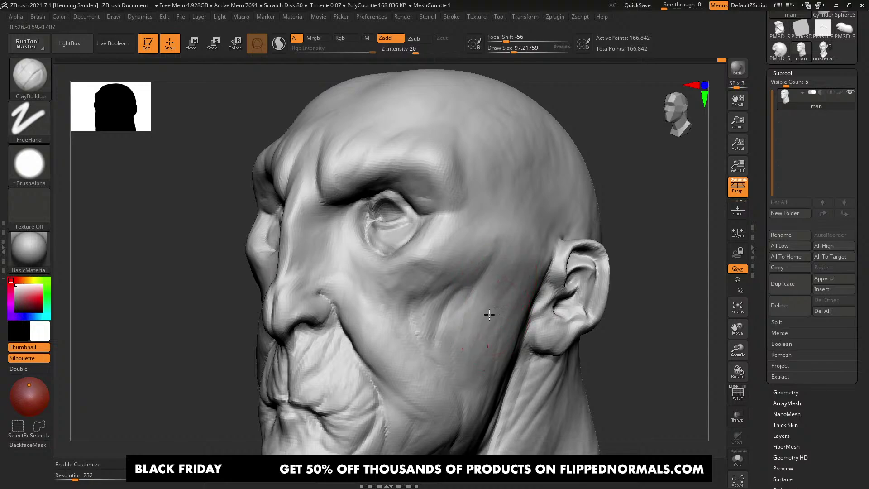
right_drag(489, 314, 413, 254)
key([)
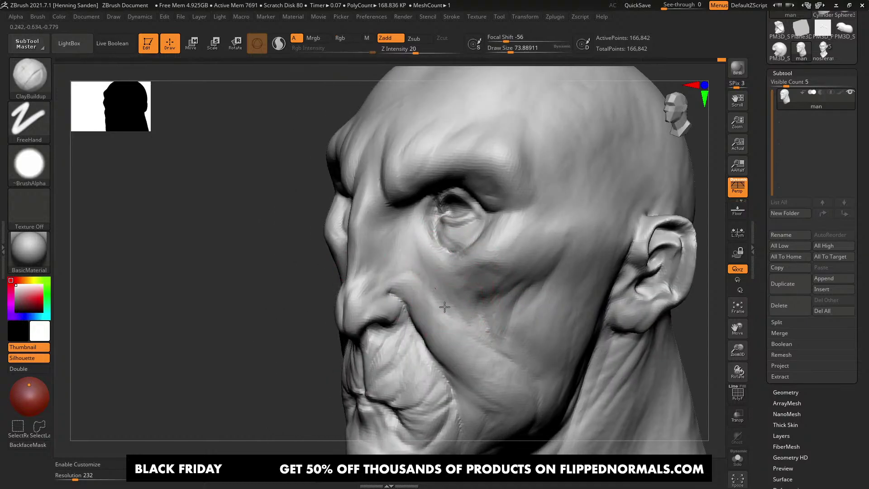
right_drag(444, 307, 407, 285)
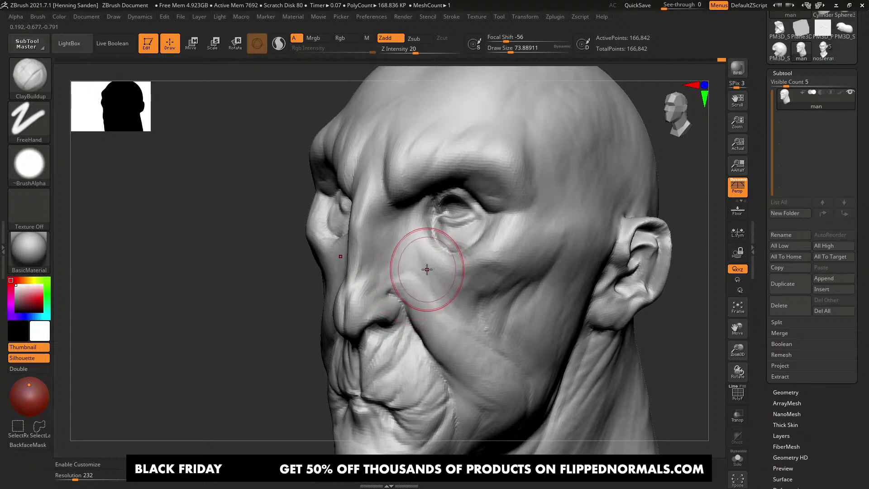
Step: Switch to the browser, look through the Maya and sculpting course pages, and select the Complete Zbrush Sculpting Bundle page's address
key(alt+Tab)
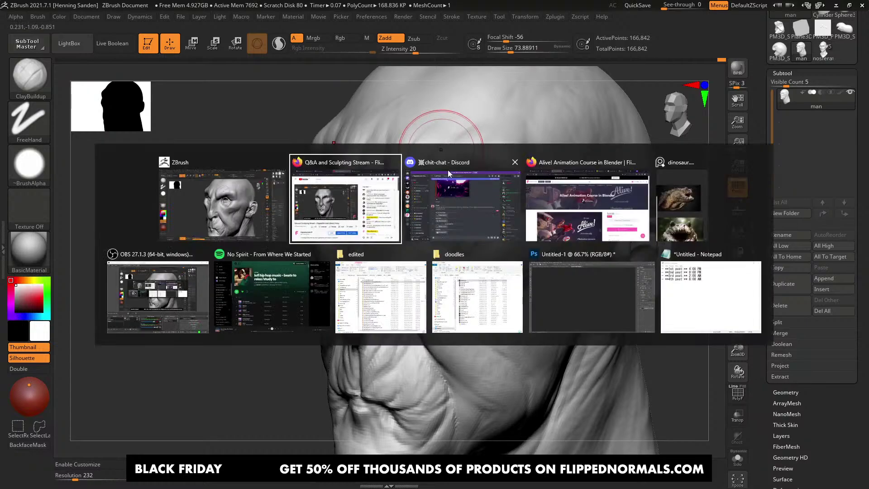
click(608, 205)
click(328, 38)
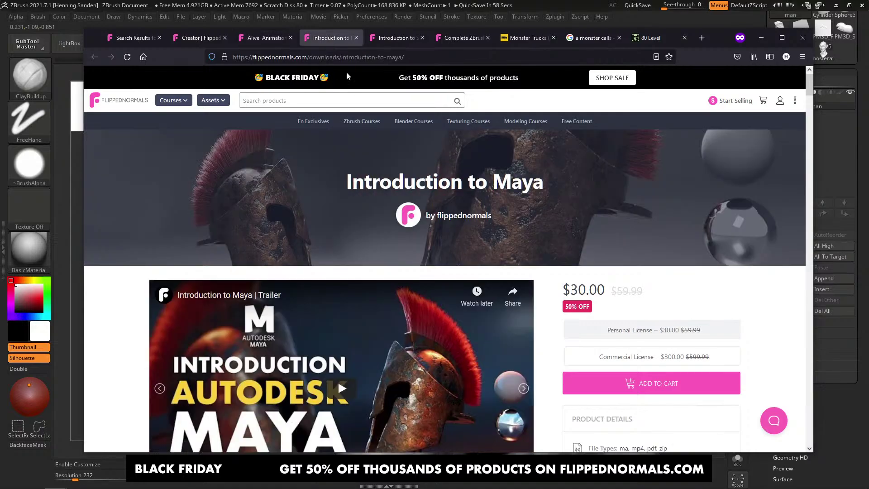
click(392, 38)
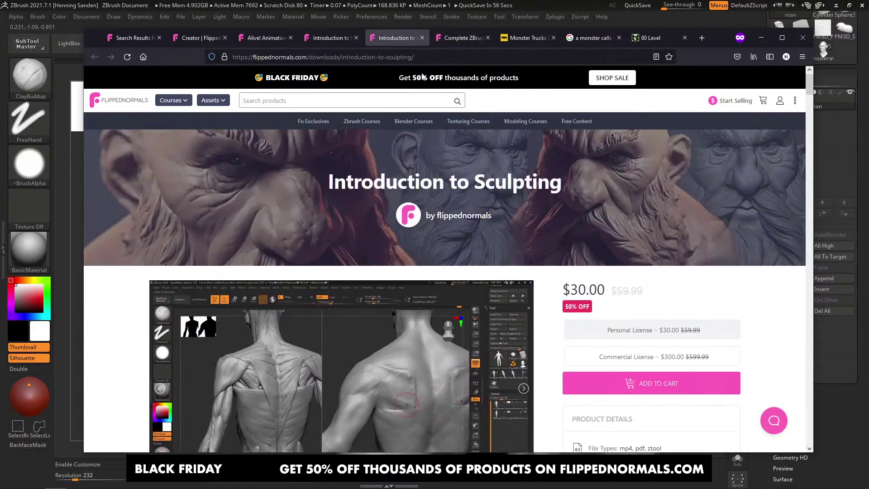
click(429, 52)
click(442, 36)
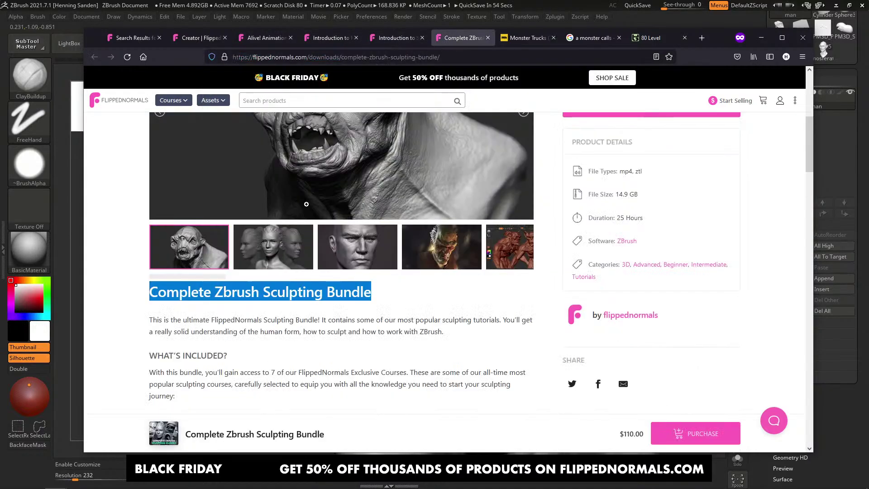
click(336, 59)
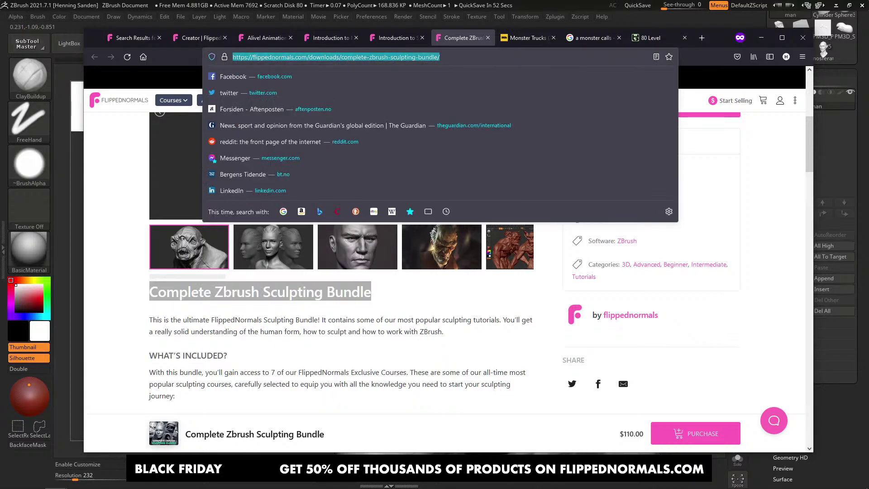
key(alt+Tab)
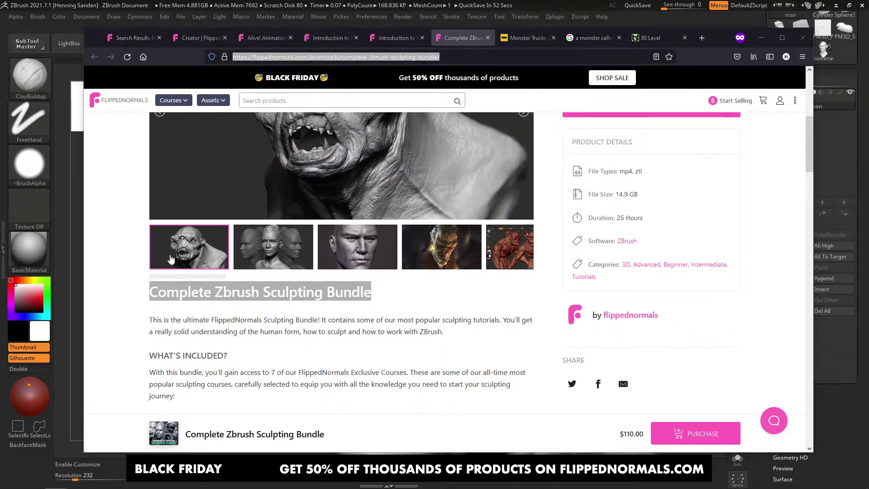
Step: Open the Introduction to ZBrush course from the bundle's course list, select its page address, and switch back to ZBrush
scroll(170, 258, down, 7)
scroll(267, 255, up, 3)
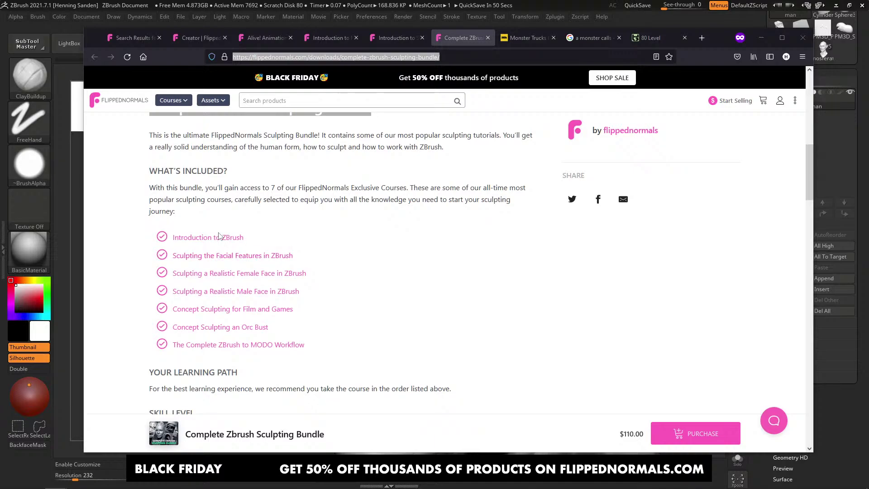
click(219, 235)
click(318, 58)
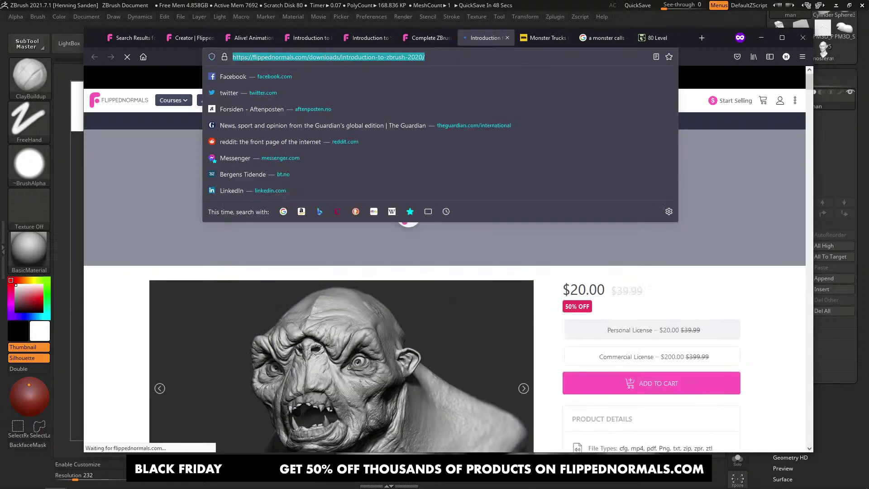
key(alt+Tab)
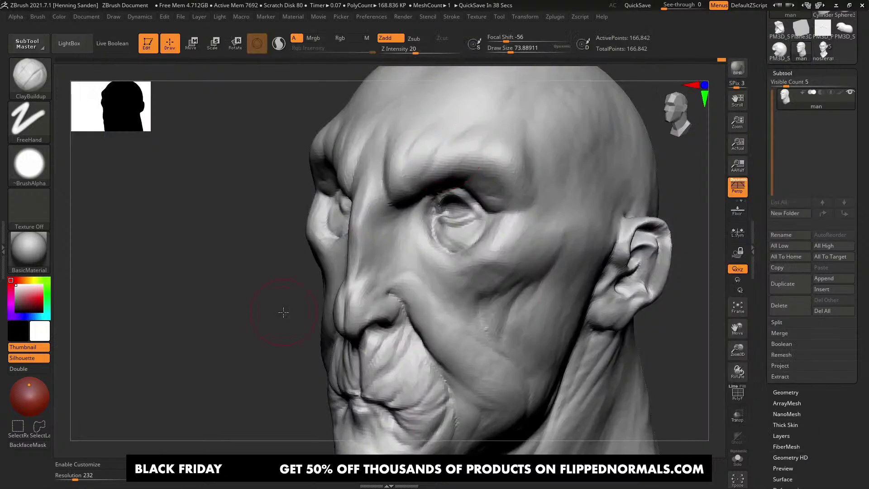
Step: Build up the area around and below the eyes with the ClayBuildup brush at a draw size of about 74
mouse_move(430, 234)
right_down()
mouse_move(437, 239)
mouse_move(417, 240)
mouse_move(428, 250)
right_up()
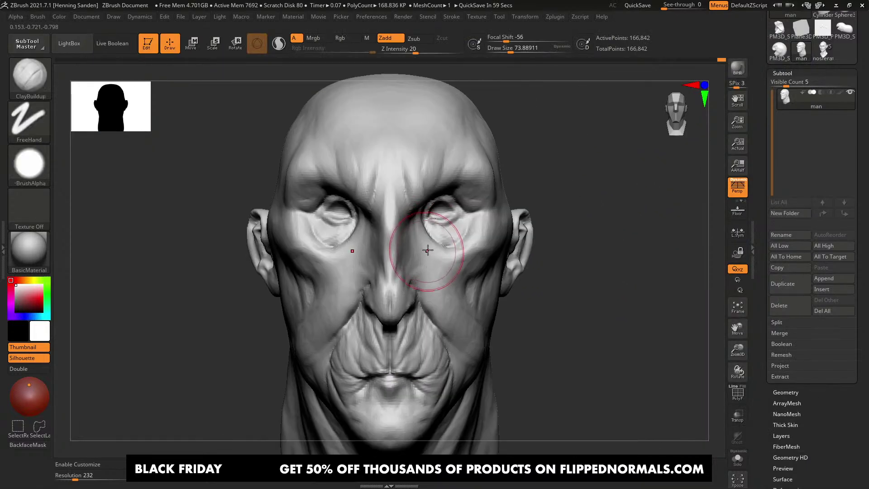
alt+right_drag(455, 225, 413, 246)
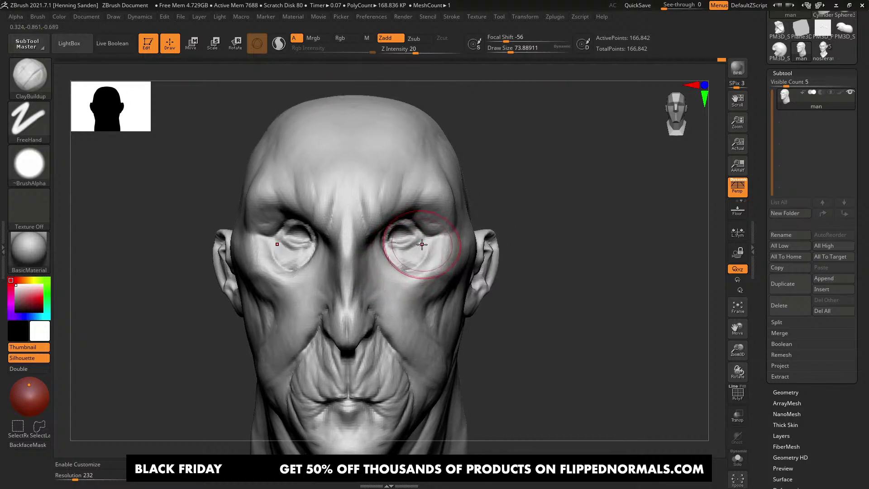
drag(423, 243, 424, 242)
right_drag(424, 244, 409, 239)
drag(410, 239, 448, 231)
Step: Reshape the inner lower eye area beside the nose with the Move brush at a draw size of about 74
mouse_move(448, 231)
ctrl+right_down()
mouse_move(428, 223)
mouse_move(452, 242)
ctrl+right_up()
mouse_move(453, 242)
right_down()
mouse_move(430, 250)
mouse_move(430, 223)
mouse_move(442, 219)
right_up()
key(b)
key(m)
key(v)
drag(444, 219, 439, 219)
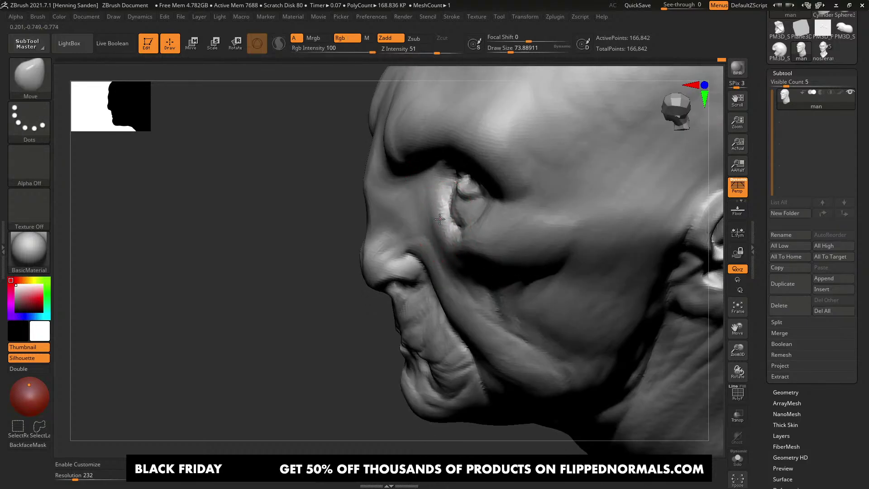
mouse_move(439, 207)
right_down()
mouse_move(444, 219)
mouse_move(467, 221)
mouse_move(404, 257)
mouse_move(397, 283)
right_up()
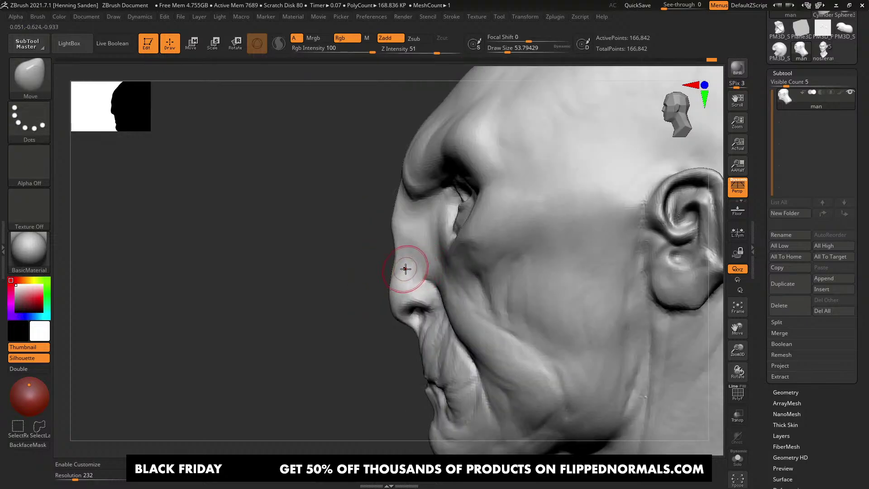
Step: Adjust the nose bridge's profile with the Move brush at a draw size of about 62
key(s)
drag(396, 267, 398, 267)
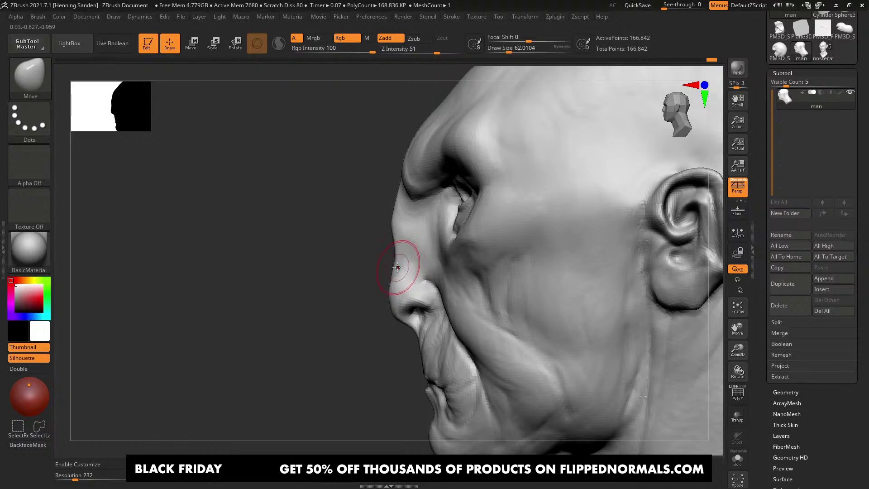
ctrl+right_drag(428, 275, 407, 260)
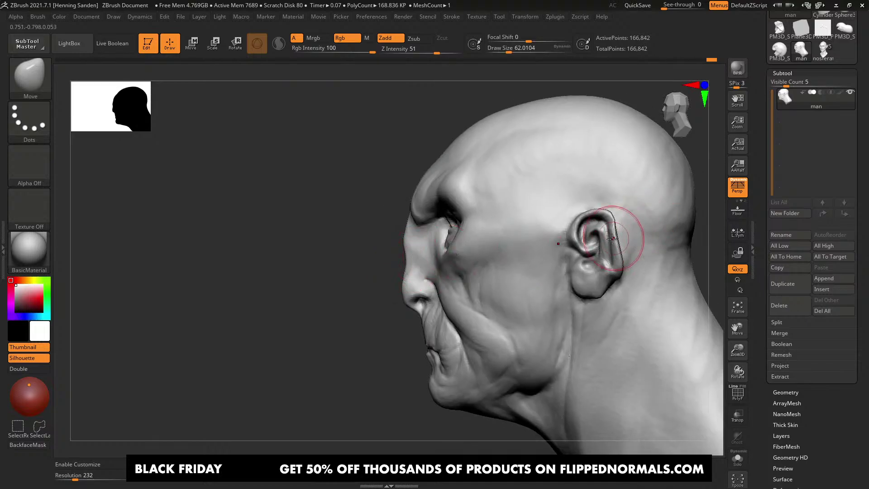
right_drag(612, 235, 588, 239)
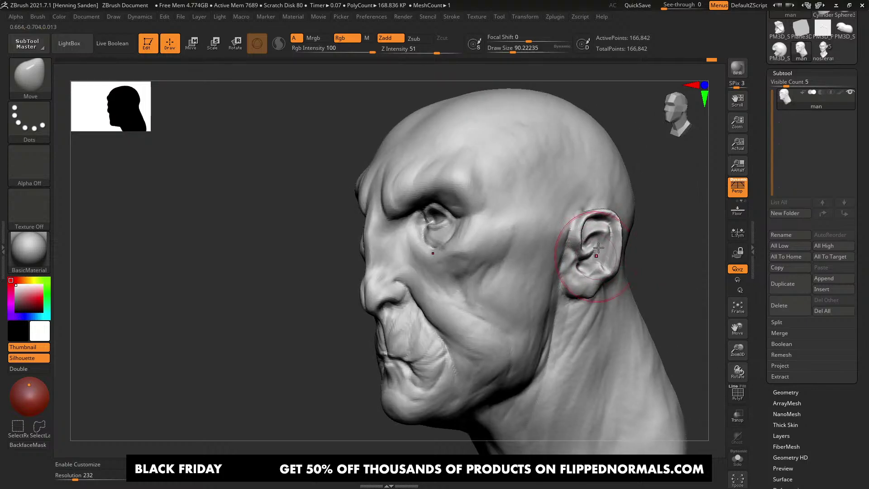
Step: Carve the inner creases of the ear with the DamStandard brush at a draw size of about 51
key(s)
drag(600, 235, 598, 235)
mouse_move(591, 234)
right_down()
mouse_move(606, 233)
mouse_move(596, 250)
mouse_move(607, 235)
mouse_move(590, 234)
mouse_move(597, 265)
mouse_move(607, 261)
right_up()
key(b)
key(d)
key(s)
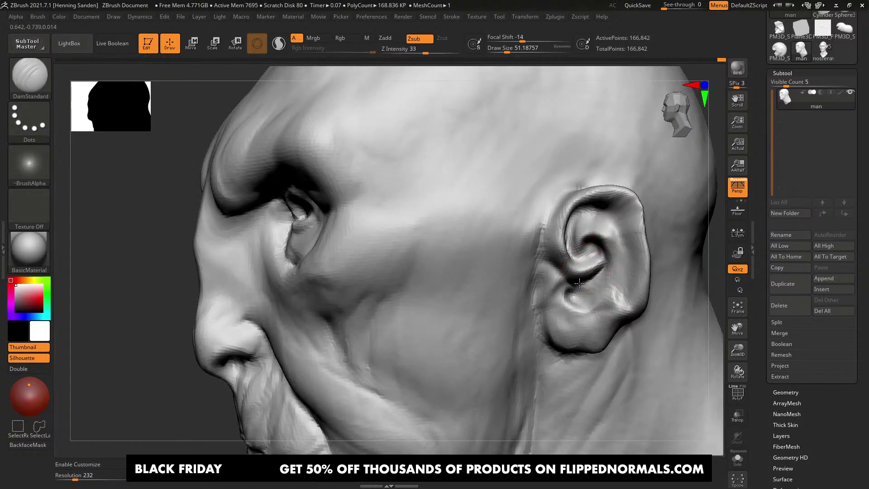
mouse_move(582, 307)
right_down()
mouse_move(611, 256)
mouse_move(609, 267)
mouse_move(625, 250)
right_up()
Step: Reshape the ear and adjust the surrounding forms with the Move brush, starting at a draw size of about 87
key(b)
key(s)
key(t)
key(b)
key(m)
key(v)
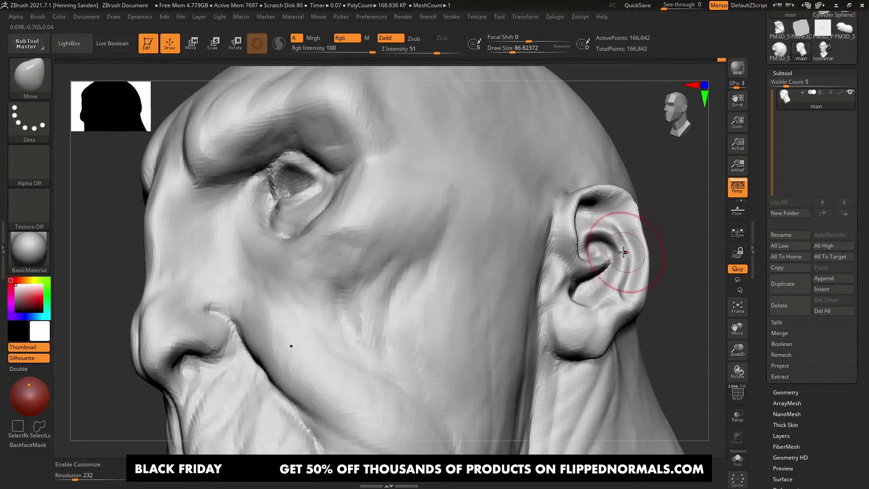
key(f)
mouse_move(563, 253)
right_down()
mouse_move(477, 244)
mouse_move(466, 273)
mouse_move(475, 244)
mouse_move(450, 243)
mouse_move(516, 237)
mouse_move(407, 229)
mouse_move(449, 244)
right_up()
key(s)
drag(449, 244, 444, 244)
mouse_move(444, 253)
right_down()
mouse_move(427, 267)
mouse_move(433, 310)
mouse_move(430, 289)
right_up()
key(s)
drag(429, 290, 426, 289)
mouse_move(422, 286)
right_down()
mouse_move(432, 288)
mouse_move(417, 259)
mouse_move(421, 285)
mouse_move(455, 265)
mouse_move(436, 293)
mouse_move(409, 238)
right_up()
Step: Deepen the fold running from the nose across the cheek with the DamStandard brush at a draw size of about 74
key(b)
key(d)
key(s)
key(s)
drag(414, 245, 417, 246)
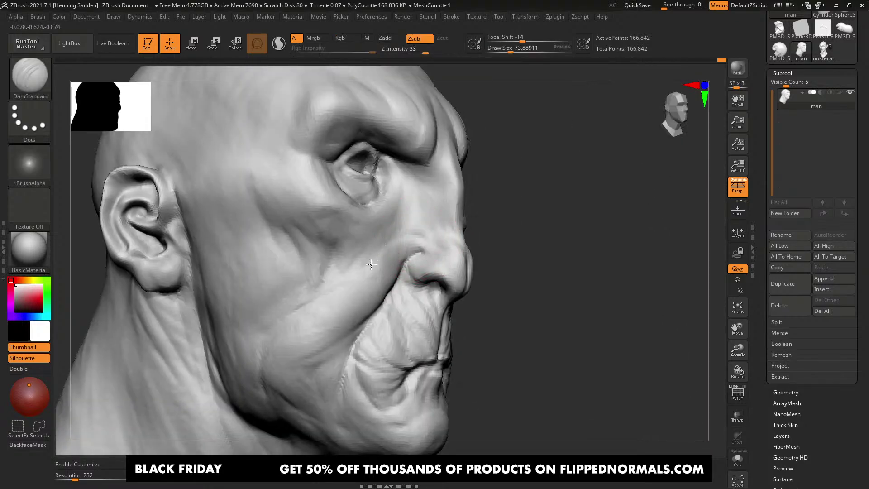
mouse_move(373, 274)
right_down()
mouse_move(396, 269)
mouse_move(416, 243)
right_up()
key(bracketleft)
right_drag(311, 304, 417, 275)
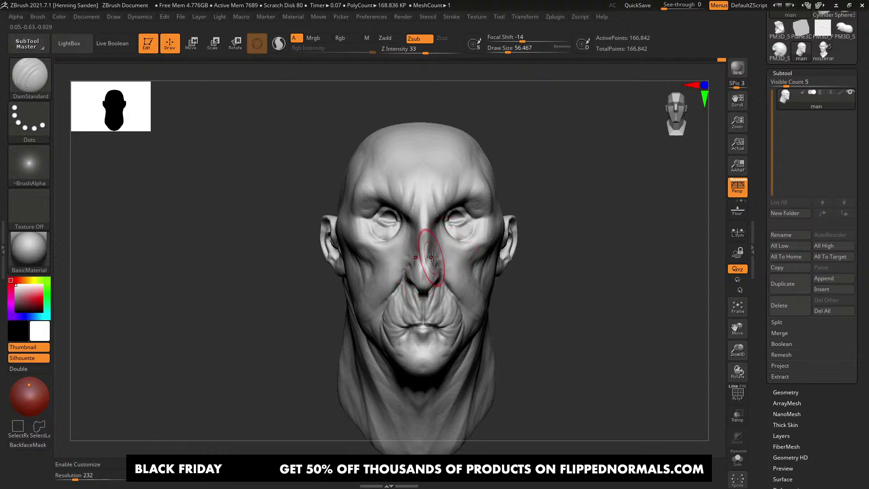
alt+right_drag(433, 257, 402, 269)
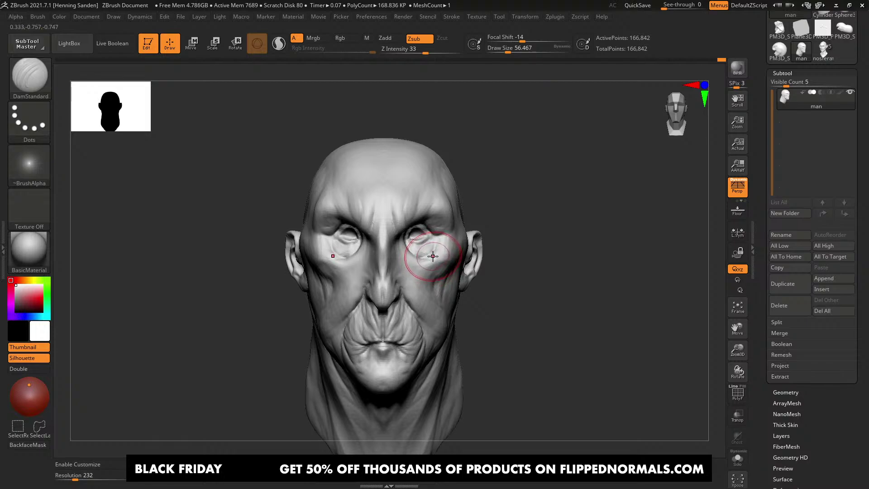
mouse_move(440, 279)
ctrl+right_down()
mouse_move(441, 255)
mouse_move(440, 299)
ctrl+right_up()
right_drag(440, 299, 422, 294)
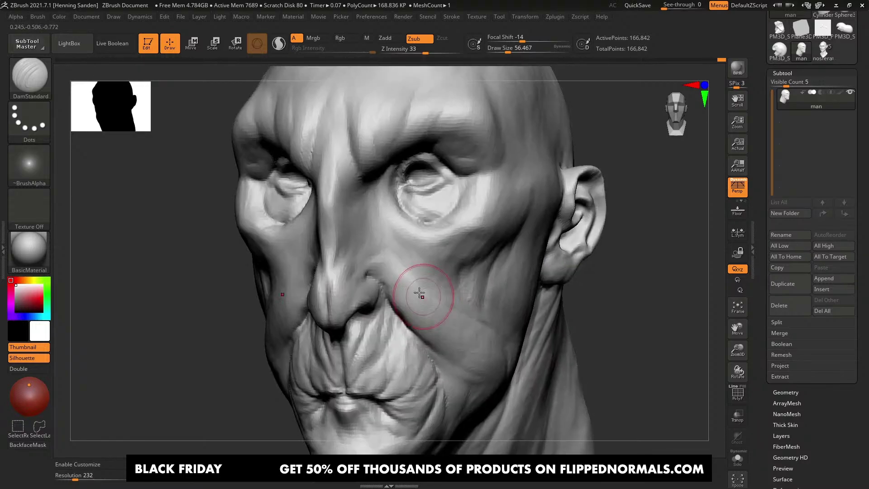
Step: Define the crease above the nostril wing with the DamStandard brush, starting at a draw size of about 74
key(])
key(])
drag(379, 282, 356, 278)
right_drag(371, 258, 374, 259)
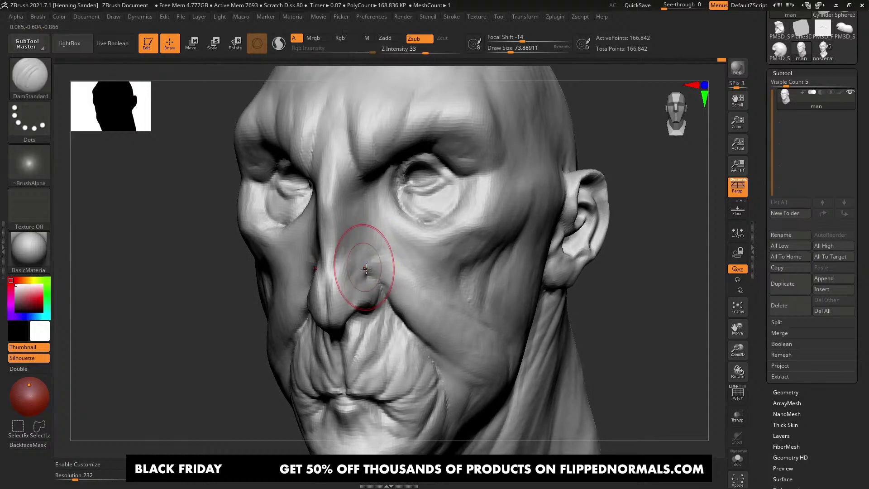
key([)
key([)
drag(364, 273, 378, 284)
Step: Build up the nostril wing and cheek with the ClayBuildup brush at draw sizes of about 37 to 71, undoing the last stroke
mouse_move(351, 272)
right_down()
mouse_move(372, 274)
mouse_move(362, 258)
mouse_move(400, 265)
mouse_move(392, 254)
mouse_move(405, 280)
mouse_move(415, 269)
right_up()
key(b)
key(c)
key(b)
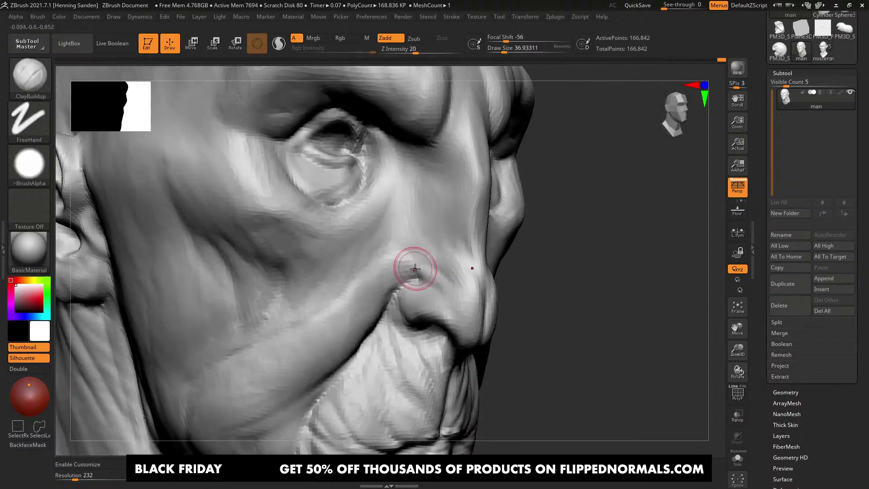
mouse_move(370, 292)
ctrl+right_down()
mouse_move(354, 291)
mouse_move(493, 258)
mouse_move(479, 271)
mouse_move(497, 259)
ctrl+right_up()
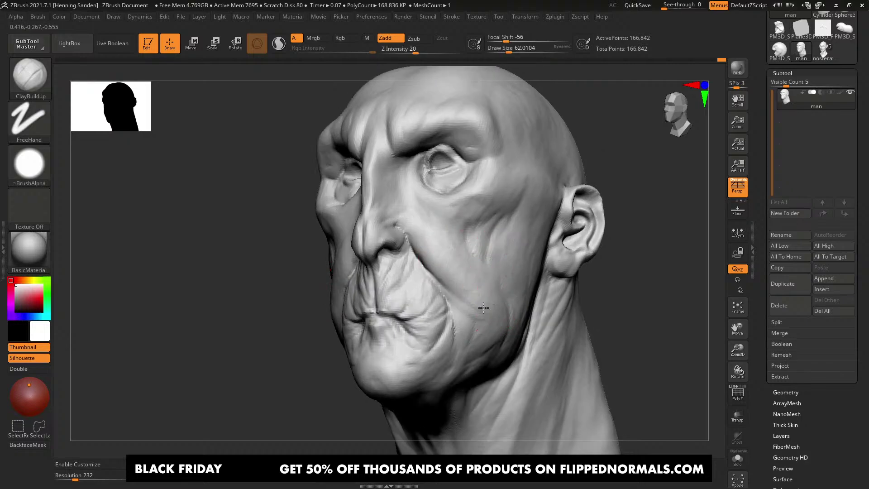
key(ctrl+z)
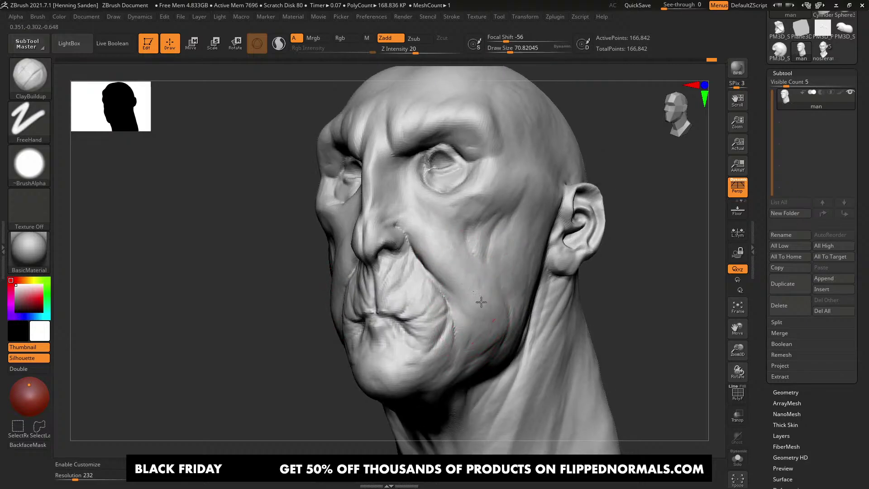
Step: Build up the side of the nose and the nostril area with the ClayBuildup brush at a draw size of about 49
mouse_move(481, 302)
right_down()
mouse_move(463, 286)
mouse_move(491, 283)
mouse_move(481, 281)
right_up()
key(s)
drag(481, 281, 473, 281)
mouse_move(473, 281)
right_down()
mouse_move(473, 268)
mouse_move(483, 283)
mouse_move(487, 224)
mouse_move(510, 250)
mouse_move(562, 262)
mouse_move(518, 256)
mouse_move(508, 283)
right_up()
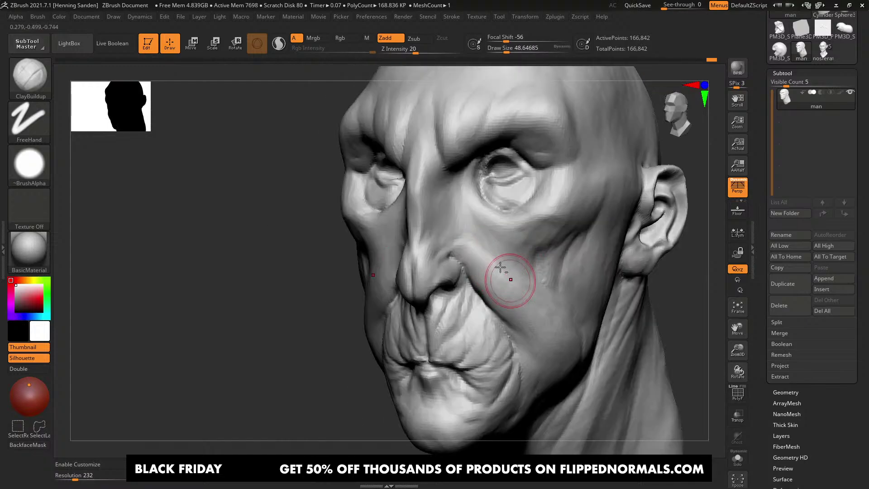
right_drag(452, 246, 462, 257)
drag(463, 259, 448, 279)
right_drag(454, 284, 451, 284)
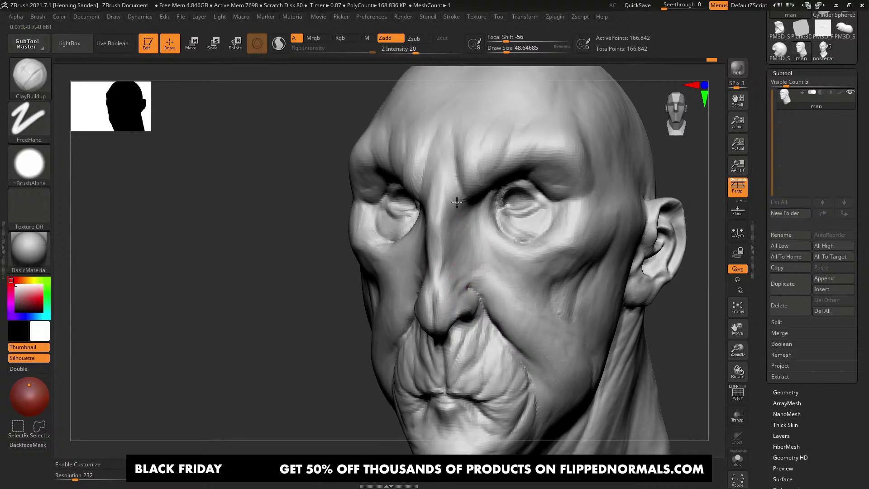
Step: Add volume to the cheek below the eye with the ClayBuildup brush at a draw size of about 68
mouse_move(457, 209)
right_down()
mouse_move(474, 206)
mouse_move(527, 246)
right_up()
key(s)
drag(529, 254, 534, 255)
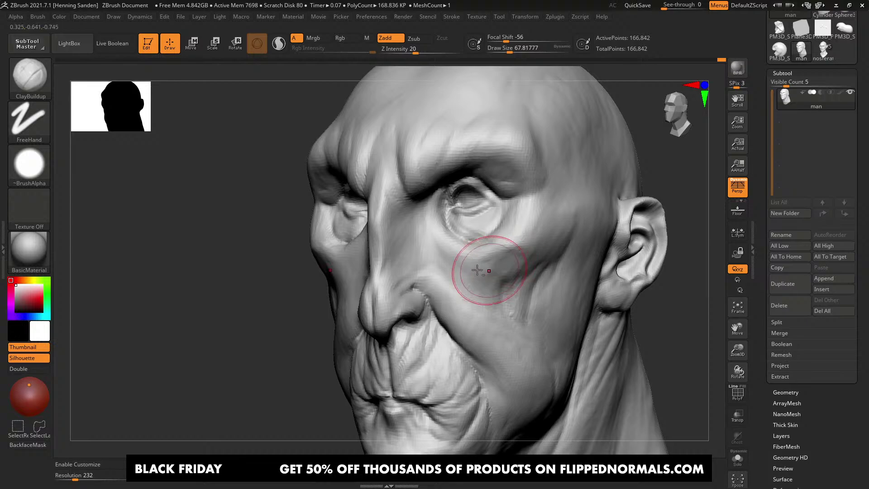
right_drag(488, 271, 460, 267)
ctrl+right_drag(459, 267, 452, 235)
Step: Set the DynaMesh resolution to 416 and remesh the head
drag(79, 477, 85, 477)
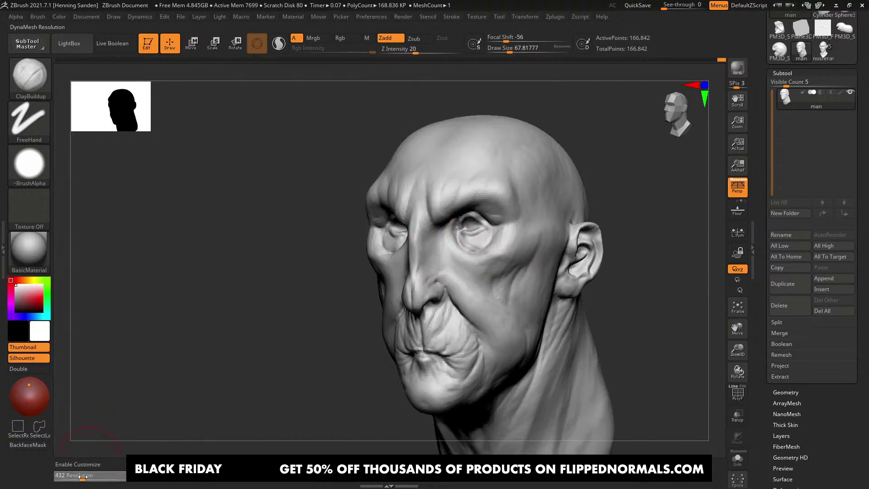
ctrl+drag(305, 297, 330, 314)
alt+right_drag(494, 298, 500, 349)
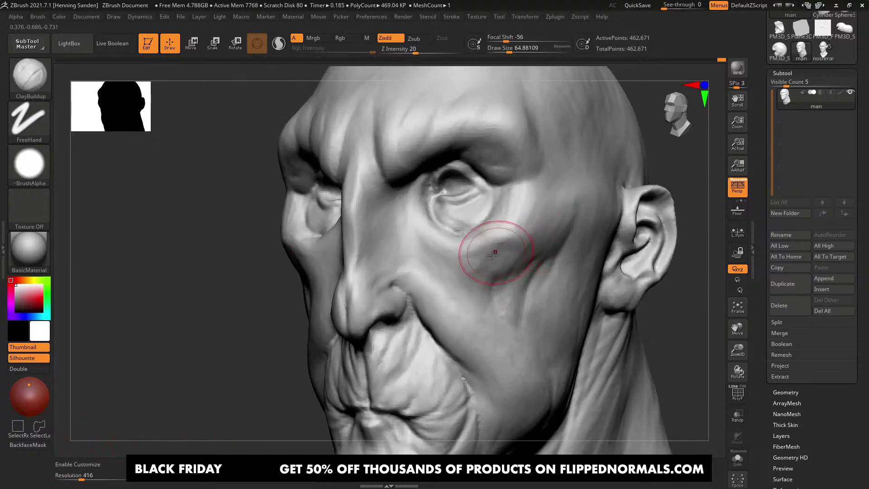
right_drag(494, 252, 505, 250)
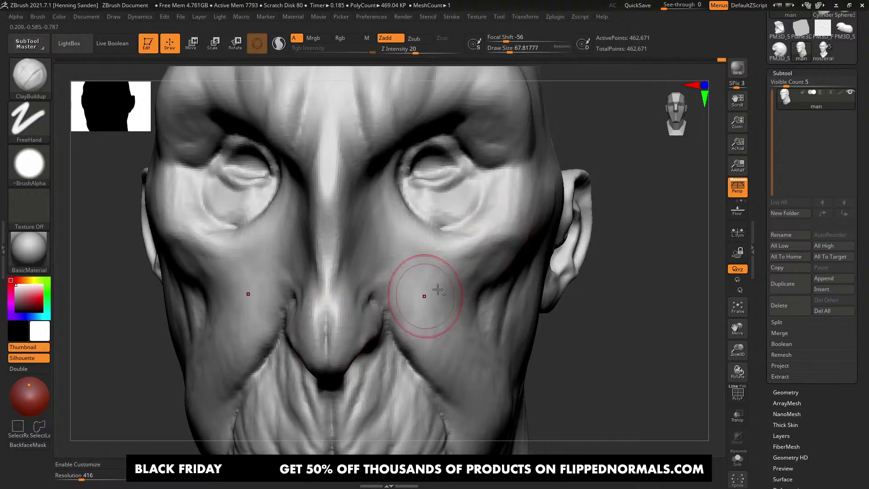
ctrl+right_drag(424, 296, 440, 270)
drag(83, 475, 92, 475)
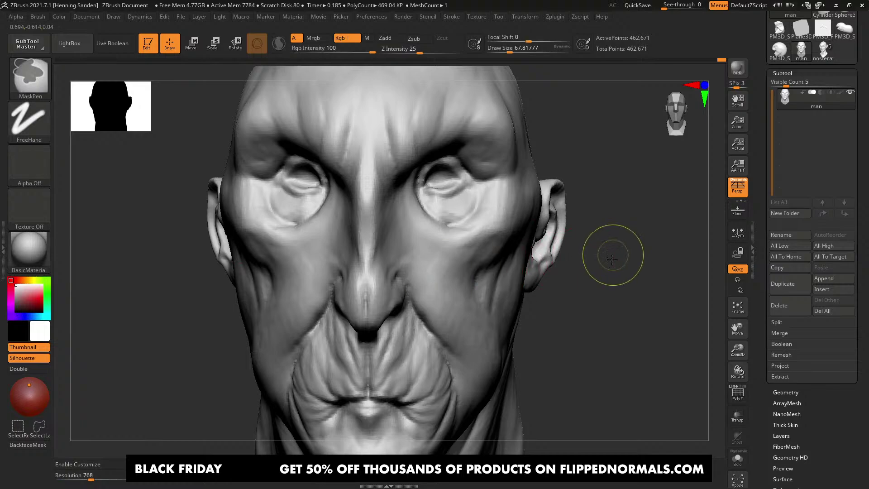
ctrl+drag(611, 257, 602, 277)
right_drag(479, 304, 460, 288)
key(ctrl+z)
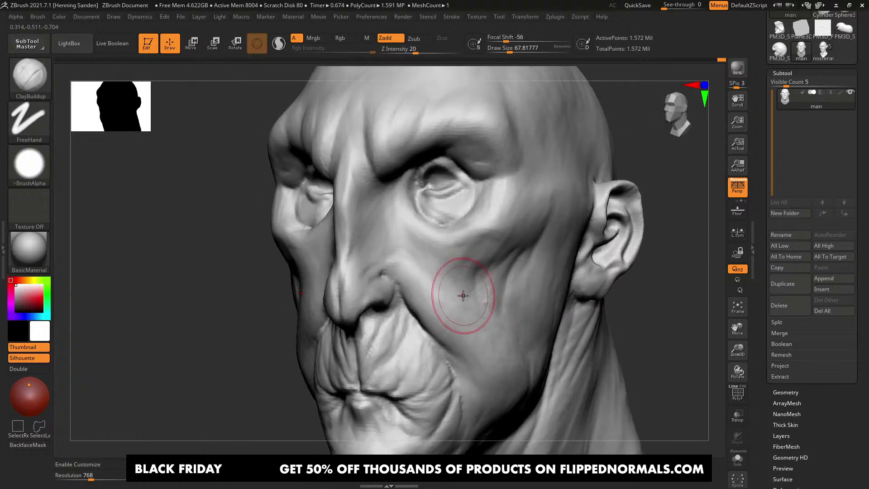
key(shift+f)
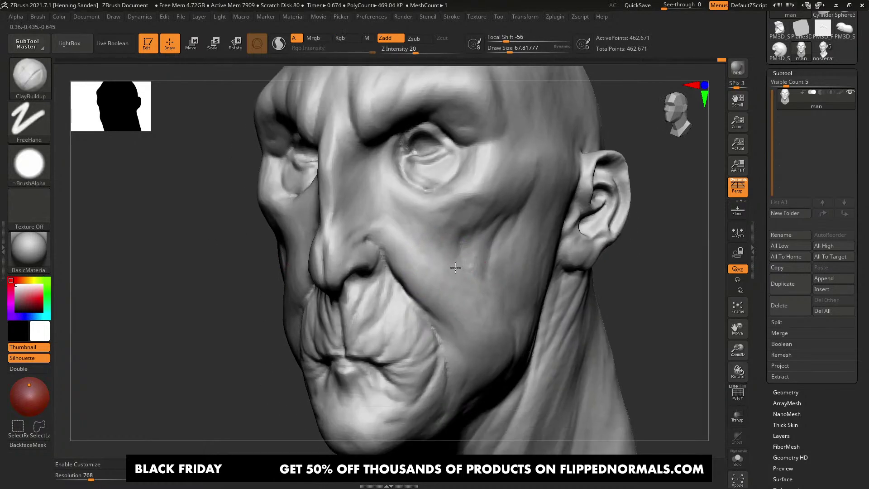
Step: Subdivide the head mesh once and undo the test stroke on the cheek
alt+right_drag(452, 304, 466, 290)
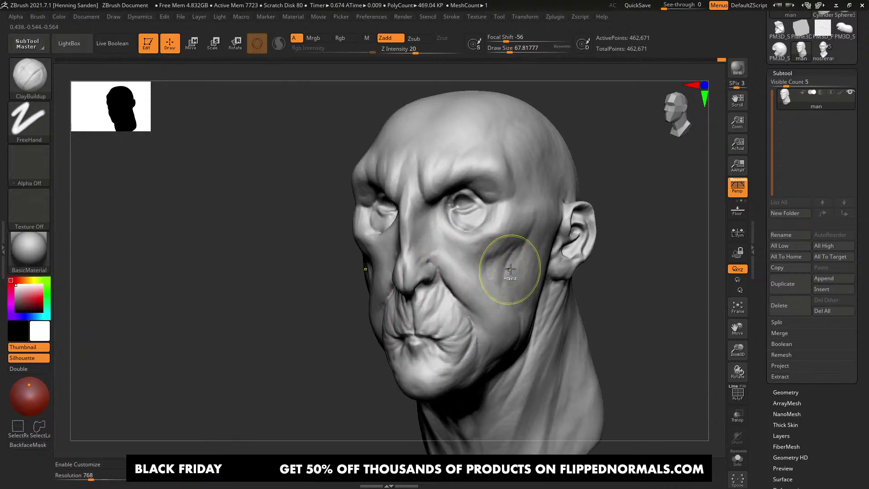
key(ctrl+d)
ctrl+right_drag(493, 226, 506, 262)
mouse_move(527, 240)
mouse_down()
mouse_move(494, 252)
mouse_move(514, 248)
mouse_up()
key(ctrl+z)
Step: Fill out the outer area below the eye with the ClayBuildup brush at a draw size of about 77
right_drag(500, 231, 479, 229)
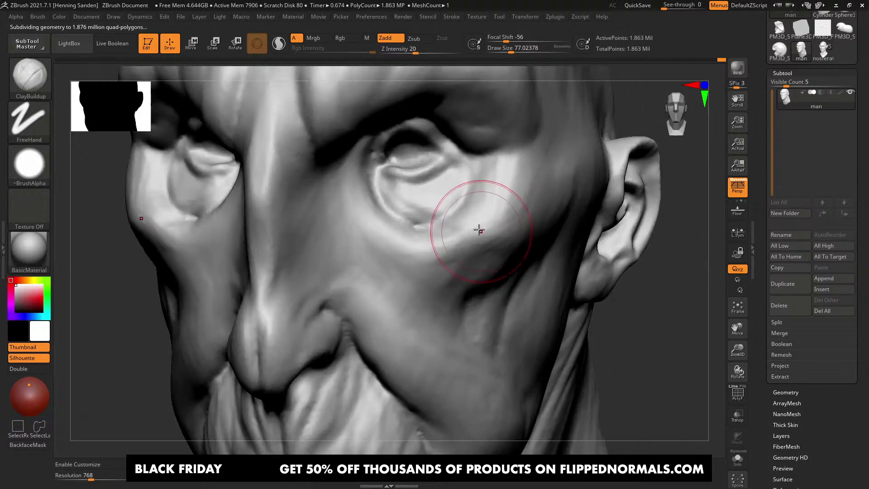
drag(479, 229, 464, 240)
mouse_move(402, 250)
right_down()
mouse_move(468, 264)
mouse_move(449, 271)
right_up()
key(bracketleft)
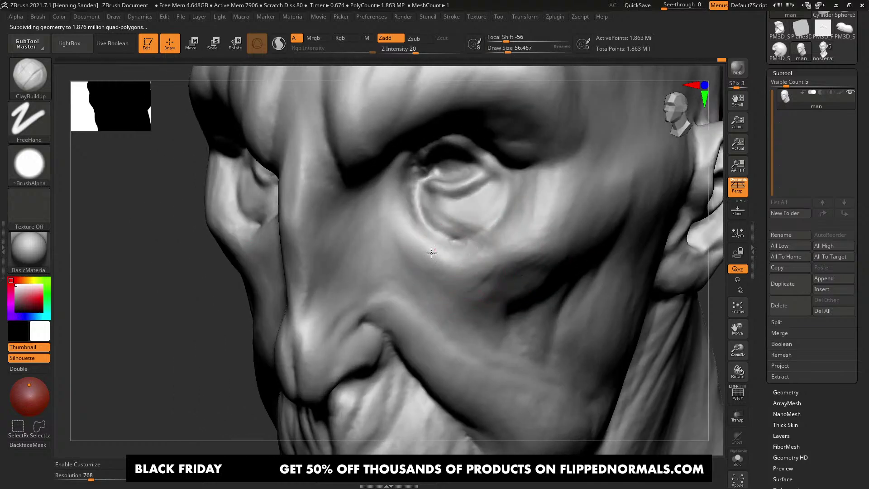
Step: Build up the broad cheekbone form with the ClayBuildup brush at a draw size of about 112
mouse_move(408, 237)
right_down()
mouse_move(417, 231)
mouse_move(398, 152)
mouse_move(444, 246)
mouse_move(507, 265)
right_up()
key(s)
drag(507, 265, 515, 263)
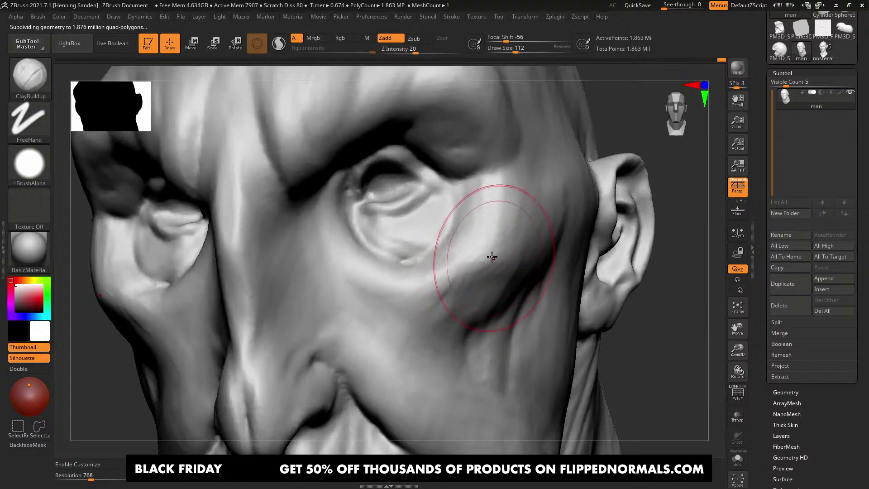
mouse_move(452, 301)
mouse_down()
mouse_move(447, 291)
mouse_move(466, 288)
mouse_up()
mouse_move(473, 289)
right_down()
mouse_move(496, 258)
mouse_move(514, 264)
mouse_move(504, 239)
right_up()
Step: Build up the outer eye socket down to the cheekbone with the ClayBuildup brush at draw sizes of about 74 and 68
key(bracketleft)
right_drag(495, 212, 489, 273)
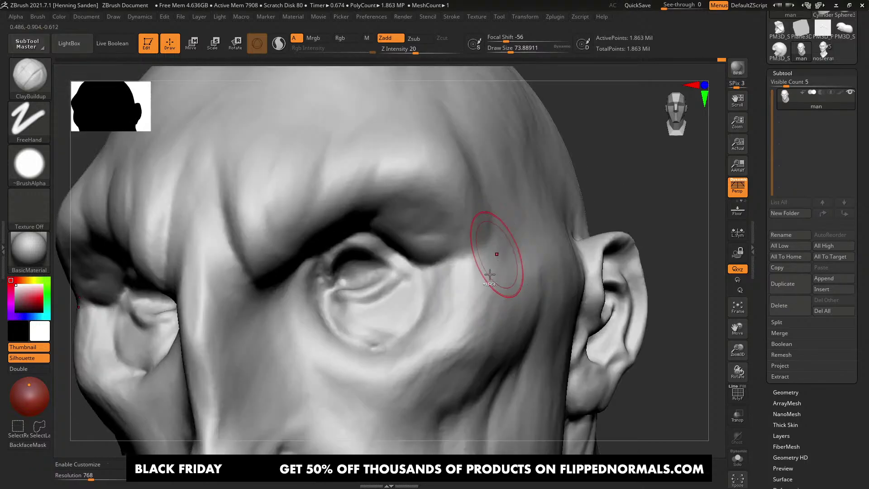
drag(483, 283, 442, 345)
right_drag(442, 346, 457, 310)
drag(456, 310, 426, 357)
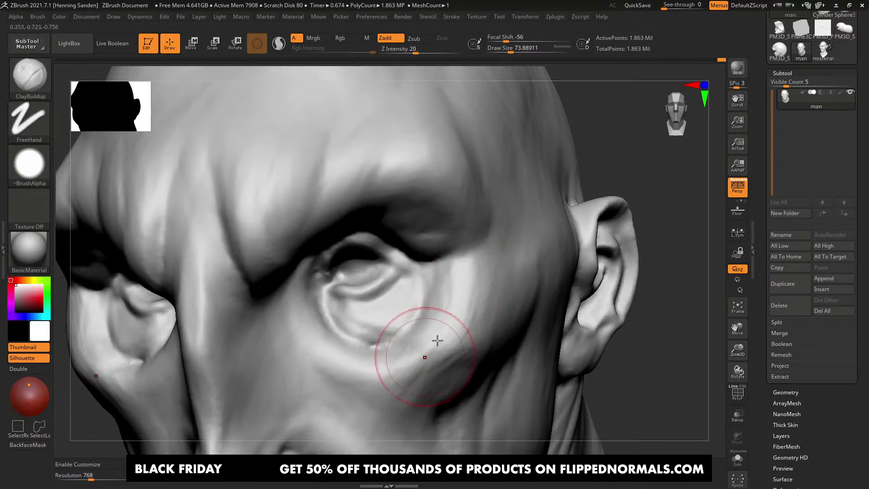
right_drag(508, 234, 486, 236)
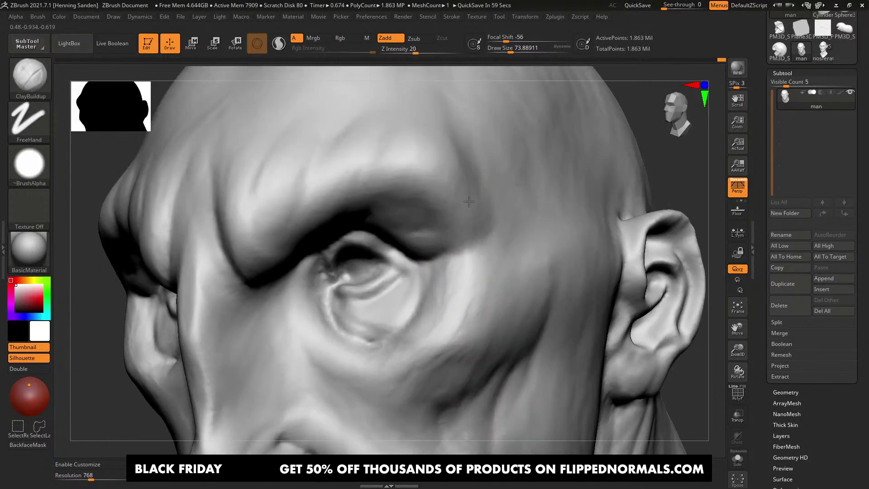
mouse_move(395, 168)
right_down()
mouse_move(452, 194)
mouse_move(470, 176)
right_up()
mouse_move(496, 269)
right_down()
mouse_move(481, 279)
mouse_move(493, 294)
mouse_move(509, 291)
right_up()
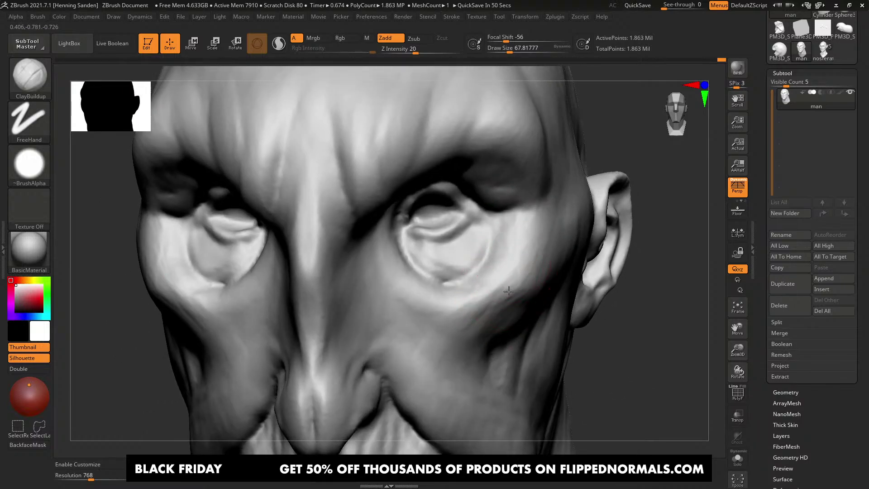
mouse_move(460, 308)
right_down()
mouse_move(460, 297)
mouse_move(480, 294)
right_up()
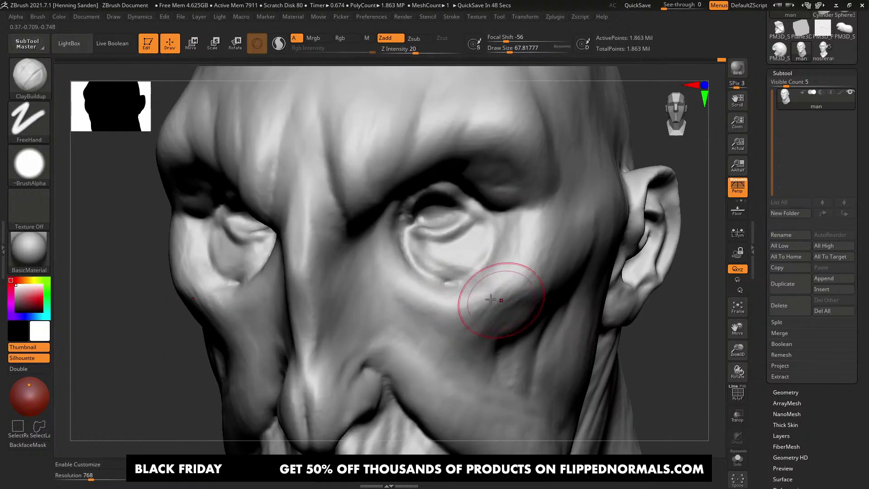
Step: Turn off the ClayBuildup brush's alpha and refine the rim below the eye at a draw size of about 33
click(37, 172)
click(88, 209)
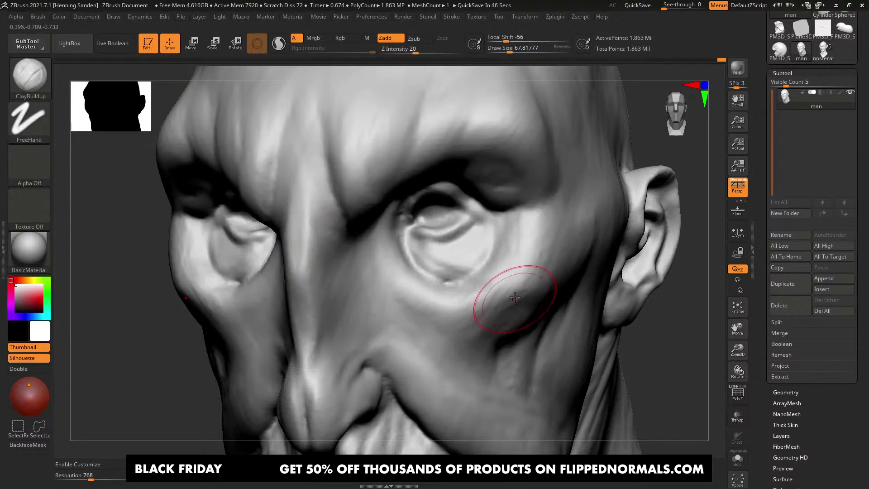
key(s)
right_drag(513, 267, 524, 285)
key(s)
drag(524, 285, 517, 285)
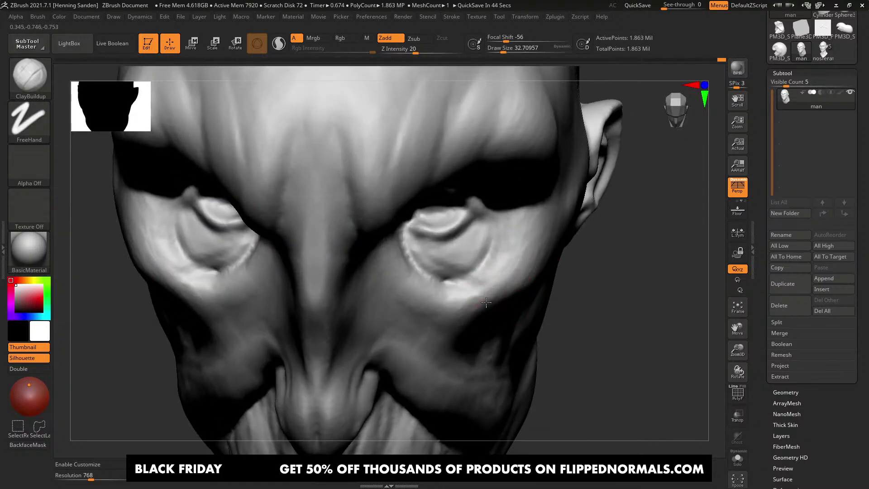
right_drag(445, 292, 441, 286)
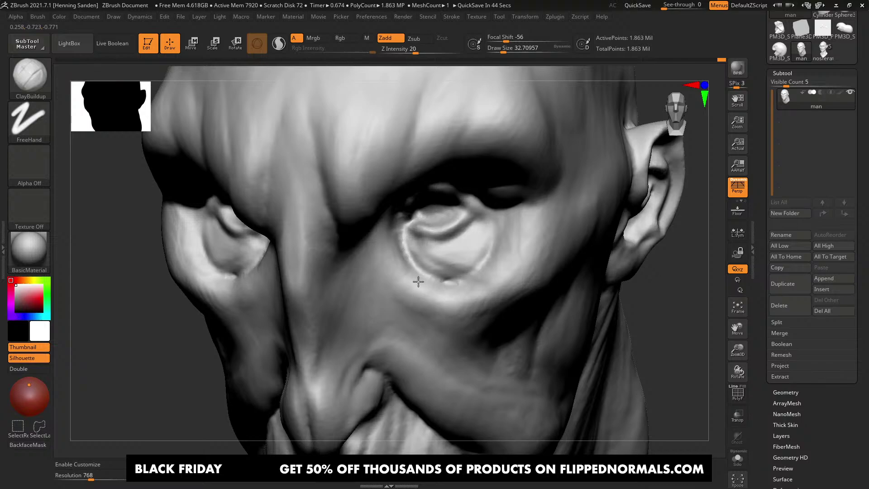
mouse_move(388, 253)
right_down()
mouse_move(400, 267)
mouse_move(388, 264)
mouse_move(399, 283)
mouse_move(409, 242)
right_up()
mouse_move(450, 281)
right_down()
mouse_move(471, 267)
mouse_move(485, 274)
right_up()
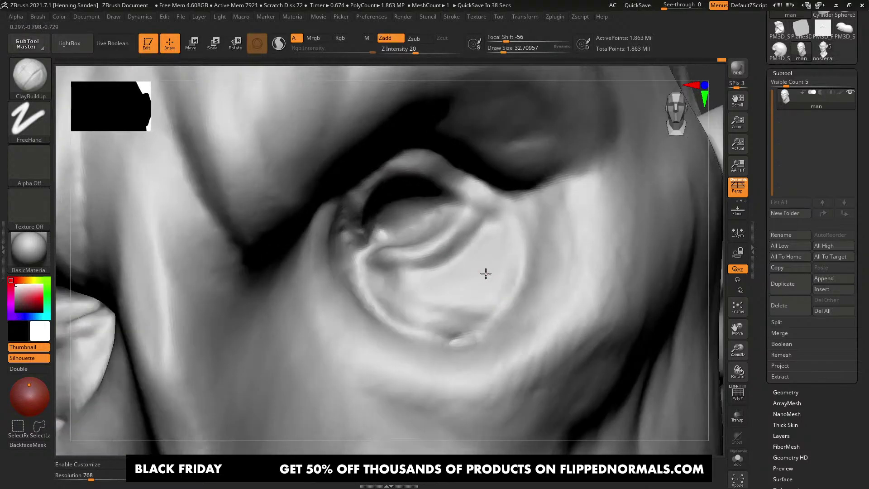
Step: Carve the inner eye corner and the adjoining upper eyelid edge with the DamStandard brush at a draw size of about 51
key(b)
key(d)
key(s)
drag(377, 266, 365, 271)
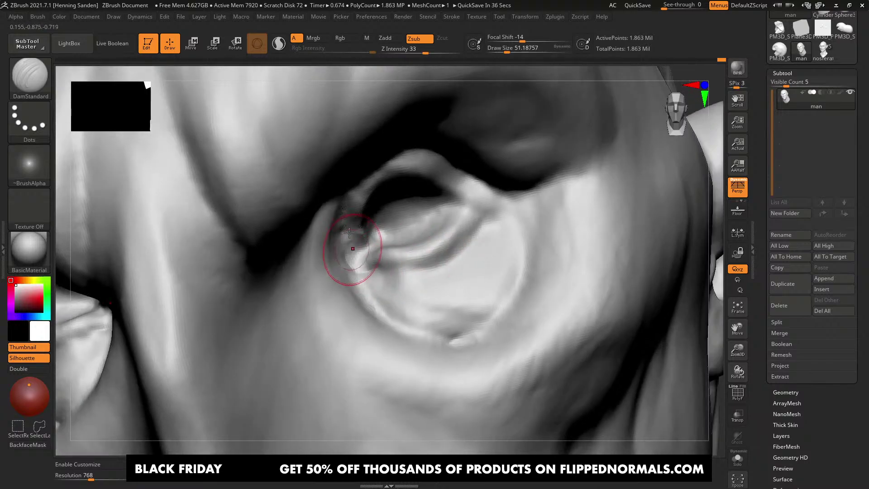
right_drag(349, 233, 339, 220)
mouse_move(339, 220)
mouse_down()
mouse_move(348, 241)
mouse_move(348, 232)
mouse_up()
right_drag(349, 232, 342, 228)
mouse_move(342, 228)
mouse_down()
mouse_move(346, 200)
mouse_move(382, 150)
mouse_up()
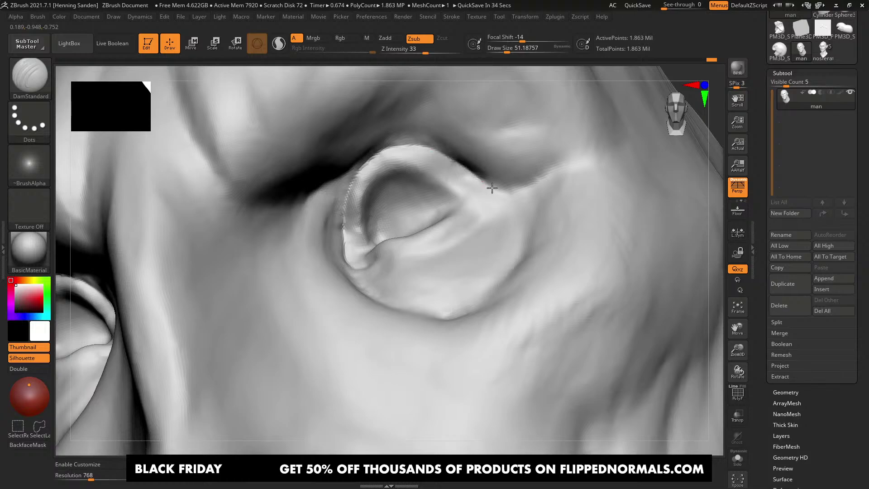
Step: Sharpen the outer part of the upper eyelid and the outer eye corner with the DamStandard brush
mouse_move(492, 187)
right_down()
mouse_move(482, 208)
mouse_move(494, 208)
mouse_move(447, 186)
right_up()
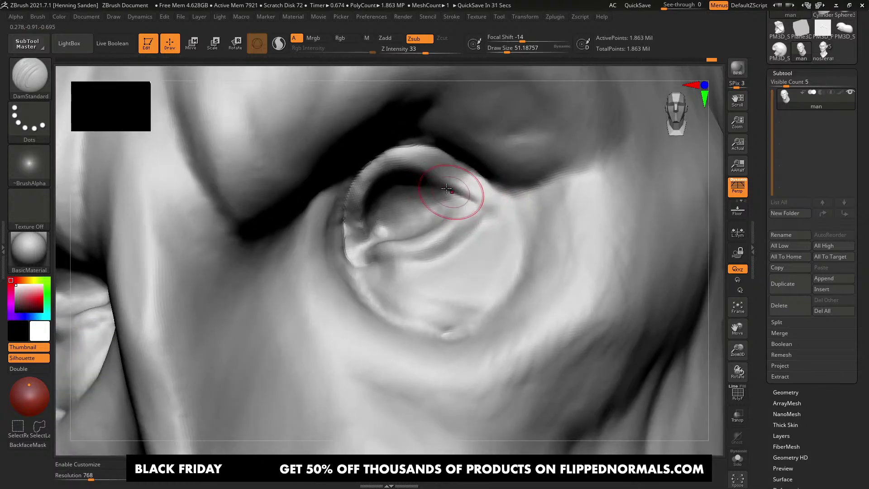
right_drag(481, 209, 483, 212)
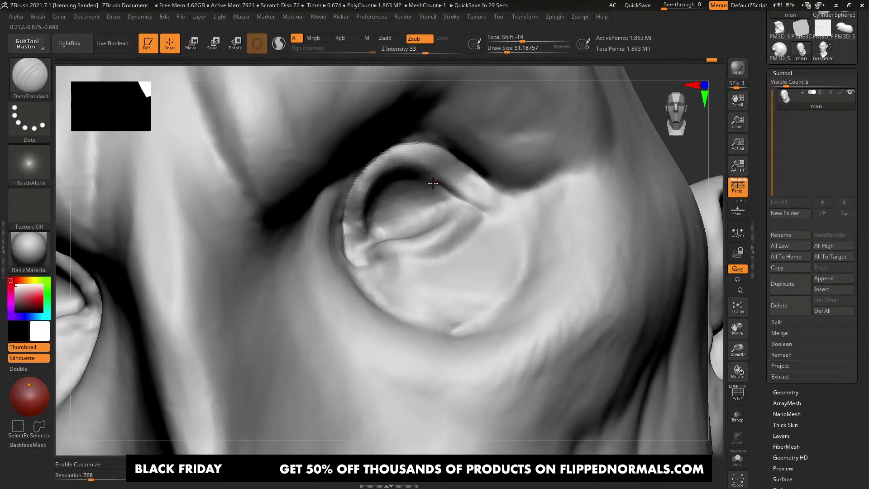
right_drag(433, 182, 401, 185)
right_drag(395, 227, 379, 244)
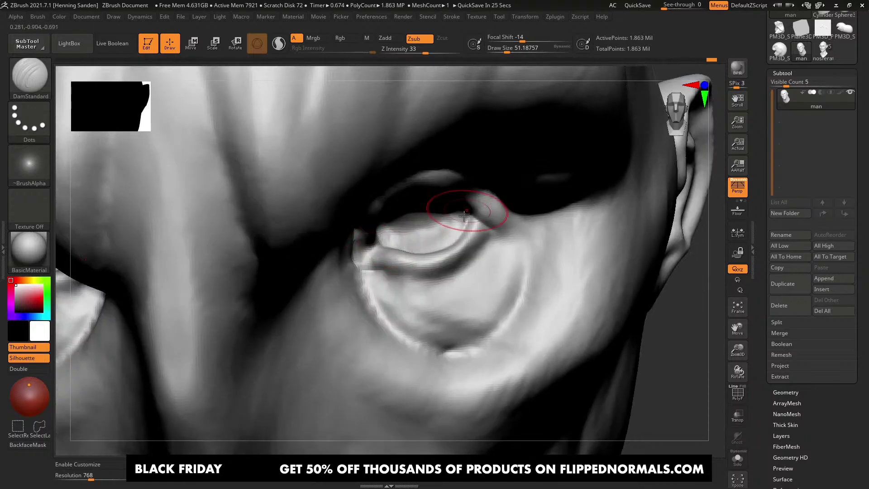
right_drag(386, 234, 393, 203)
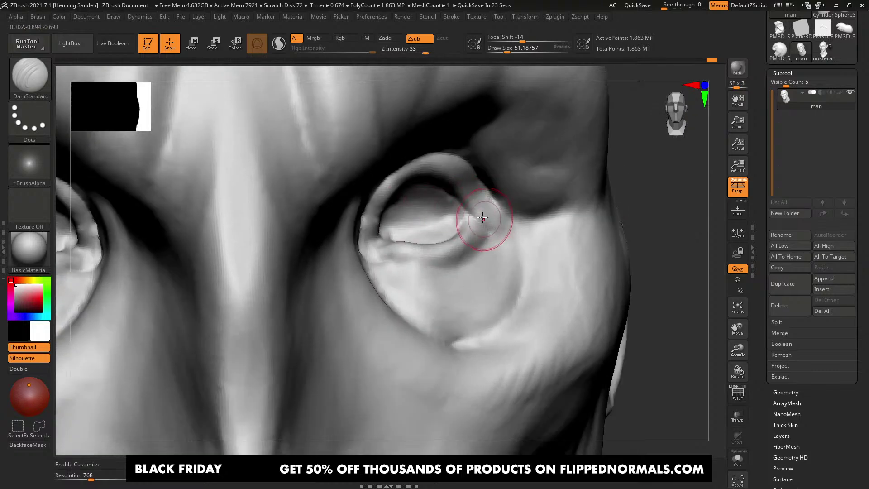
mouse_move(484, 223)
right_down()
mouse_move(488, 212)
mouse_move(478, 217)
right_up()
Step: Build up the upper eyelid fold at the outer eye corner with the ClayBuildup brush at a draw size of about 35
key(b)
key(c)
key(b)
key(bracketleft)
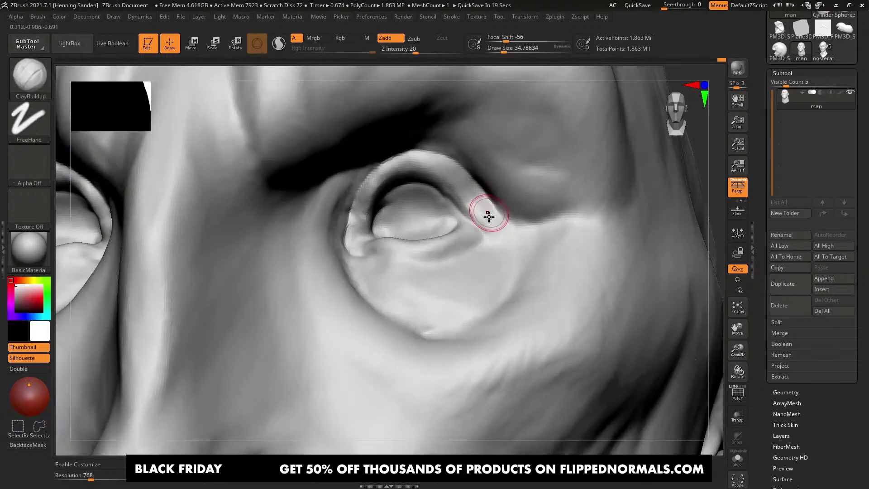
right_drag(489, 215, 476, 215)
right_drag(459, 184, 466, 220)
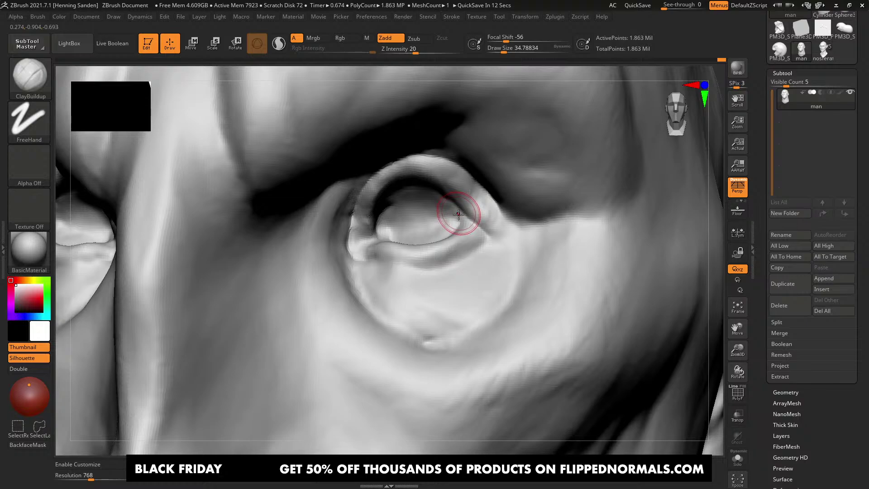
mouse_move(460, 216)
right_down()
mouse_move(476, 289)
mouse_move(475, 206)
mouse_move(447, 210)
right_up()
Step: Reshape the outer edge of the upper eyelid with the Move brush
key(b)
key(m)
key(v)
key(s)
drag(450, 213, 463, 211)
drag(462, 205, 451, 202)
mouse_move(449, 202)
right_down()
mouse_move(344, 245)
mouse_move(317, 267)
mouse_move(310, 291)
mouse_move(295, 256)
mouse_move(349, 247)
right_up()
Step: Raise the lower eyelid rim and outer eye corner with the Standard brush at draw sizes of about 23 and 31
key(b)
key(s)
key(t)
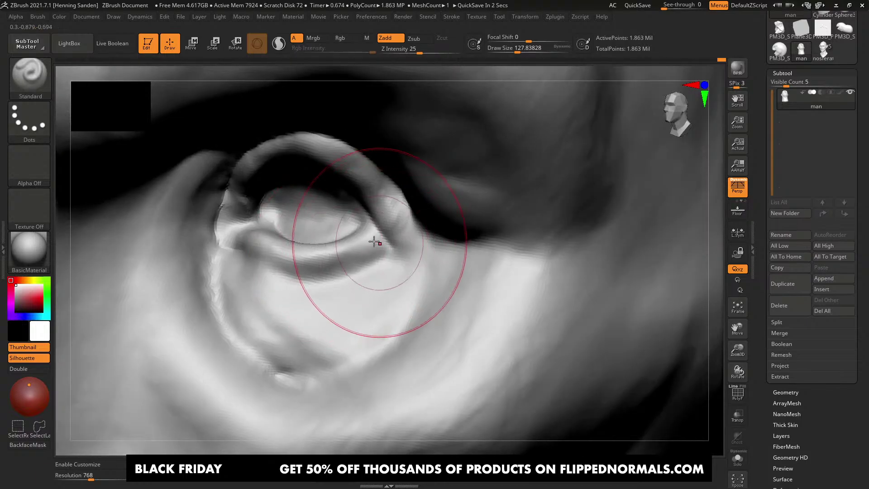
key(s)
mouse_move(380, 243)
mouse_down()
mouse_move(371, 243)
mouse_move(385, 245)
mouse_up()
key(s)
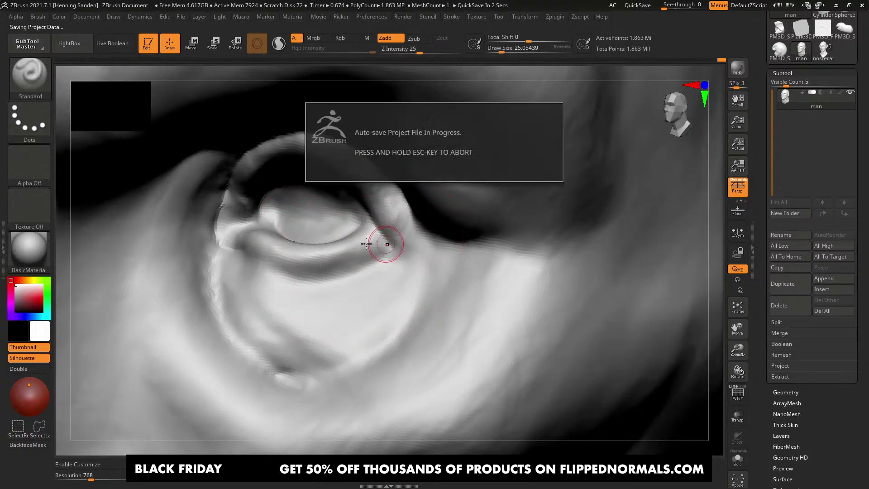
key(Escape)
right_drag(366, 244, 366, 238)
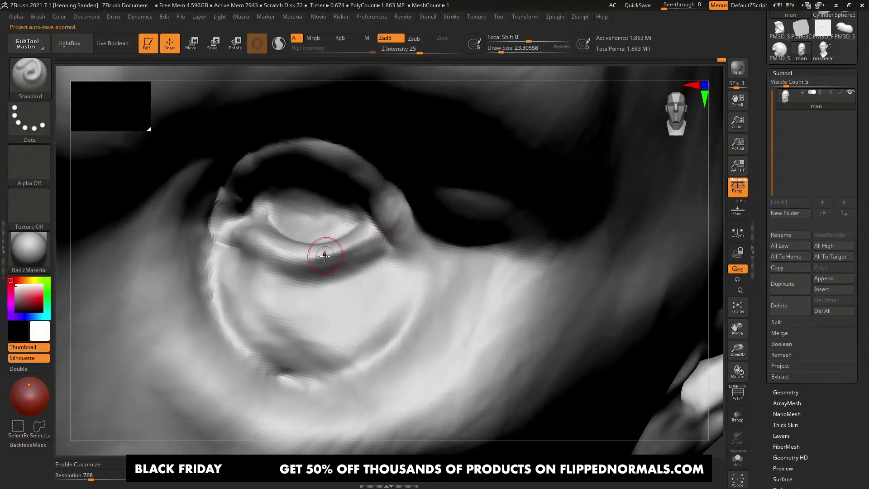
mouse_move(258, 237)
right_down()
mouse_move(222, 210)
mouse_move(256, 206)
right_up()
key(])
right_drag(331, 227, 337, 221)
right_drag(385, 208, 372, 203)
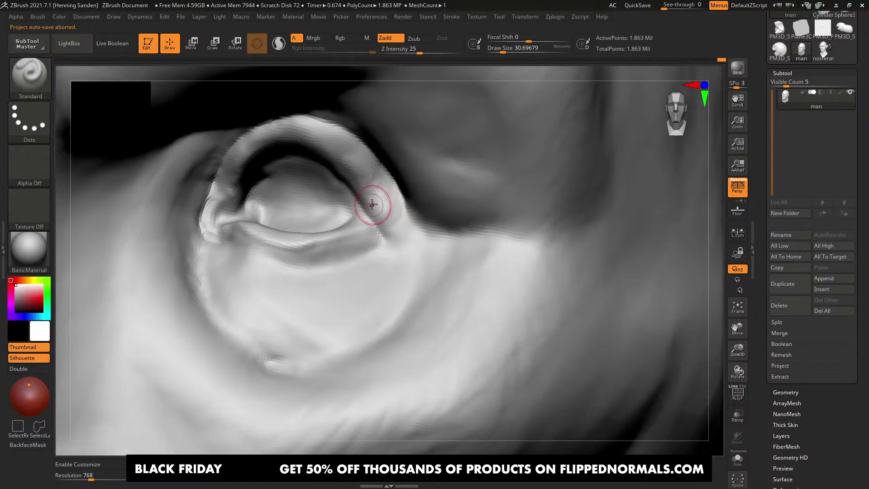
Step: Cut the crease beneath the lower eyelid with the DamStandard brush at a draw size of about 62, smoothing near the inner corner
key(b)
key(d)
key(s)
right_drag(385, 245, 391, 273)
key(s)
mouse_move(391, 273)
mouse_down()
mouse_move(391, 326)
mouse_move(381, 330)
mouse_up()
right_drag(374, 332, 360, 331)
mouse_move(283, 314)
shift+mouse_down()
mouse_move(254, 302)
mouse_move(267, 295)
shift+mouse_up()
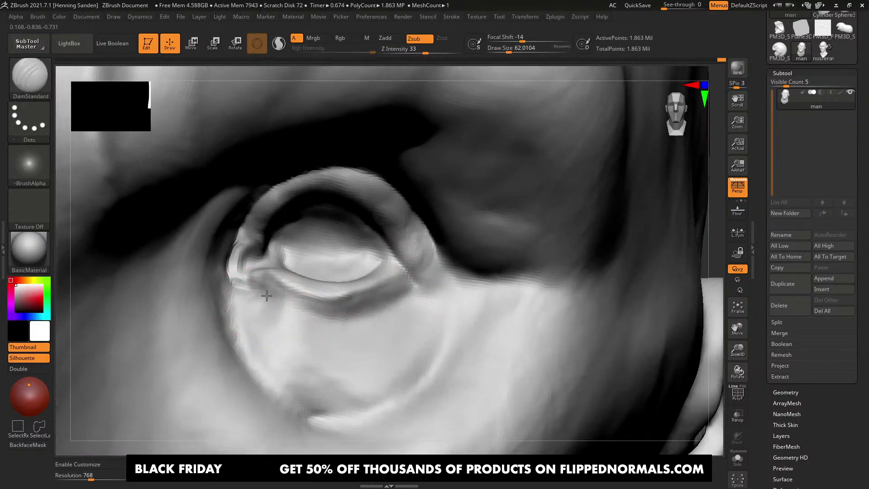
mouse_move(408, 301)
mouse_down()
mouse_move(340, 311)
mouse_move(255, 306)
mouse_move(247, 296)
mouse_up()
Step: Carve the crease around the inner and lower edge of the eye bag with the DamStandard brush, undoing unwanted strokes
drag(299, 372, 341, 402)
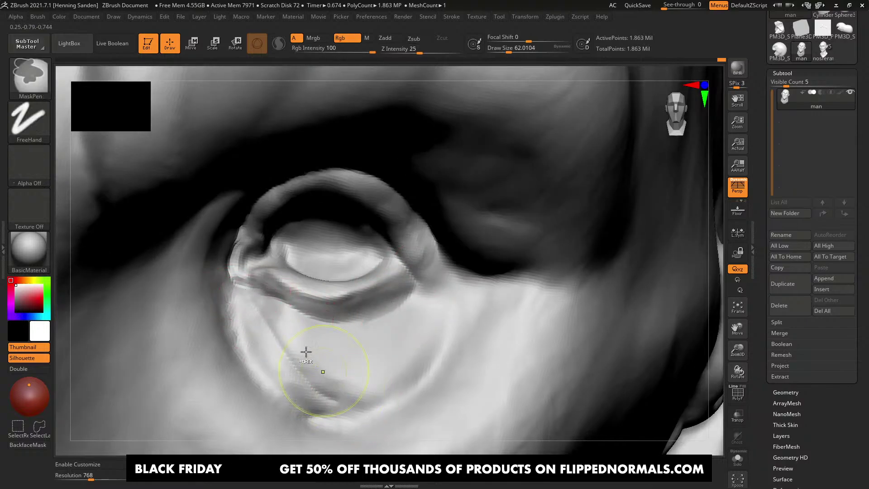
key(ctrl+z)
mouse_move(245, 291)
mouse_down()
mouse_move(300, 397)
mouse_move(372, 414)
mouse_up()
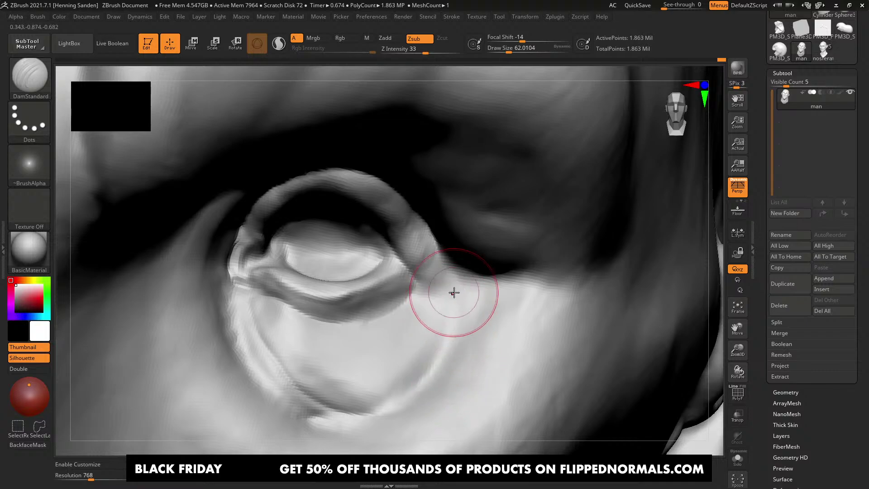
drag(454, 295, 379, 414)
alt+right_drag(371, 430, 386, 363)
mouse_move(278, 242)
mouse_down()
mouse_move(297, 281)
mouse_move(374, 329)
mouse_up()
key(ctrl+z)
Step: Carve curved wrinkles across the eye bag with the DamStandard brush and soften them with smoothing
mouse_move(426, 309)
right_down()
mouse_move(460, 316)
mouse_move(510, 271)
right_up()
right_drag(449, 287, 473, 265)
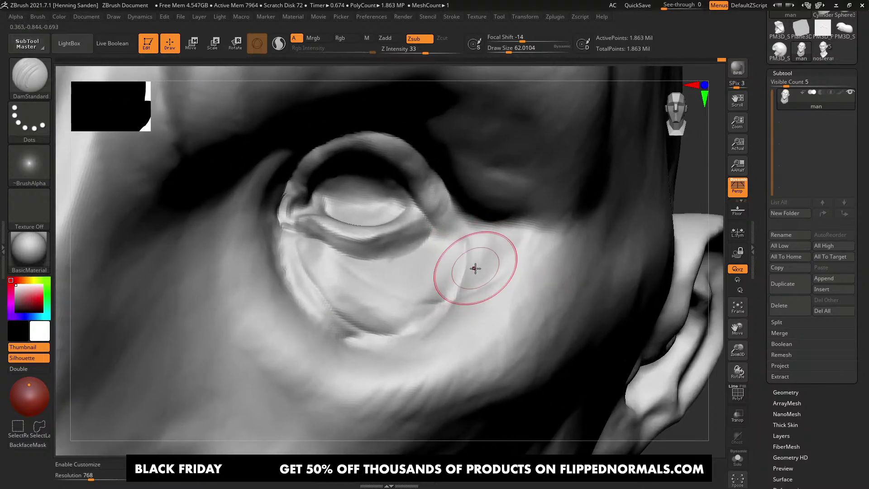
right_drag(403, 264, 372, 266)
mouse_move(358, 267)
mouse_down()
mouse_move(411, 271)
mouse_move(473, 247)
mouse_up()
ctrl+right_drag(497, 249, 465, 252)
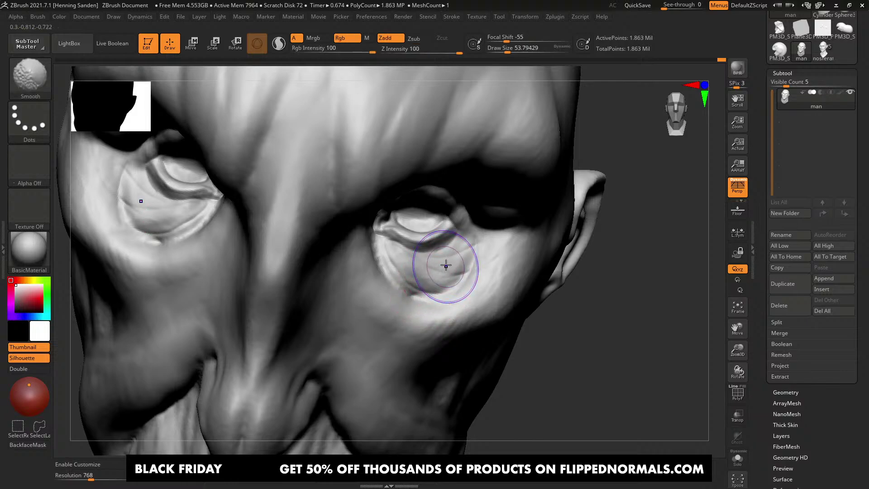
mouse_move(442, 258)
shift+right_down()
mouse_move(436, 244)
mouse_move(461, 267)
mouse_move(450, 335)
mouse_move(457, 235)
shift+right_up()
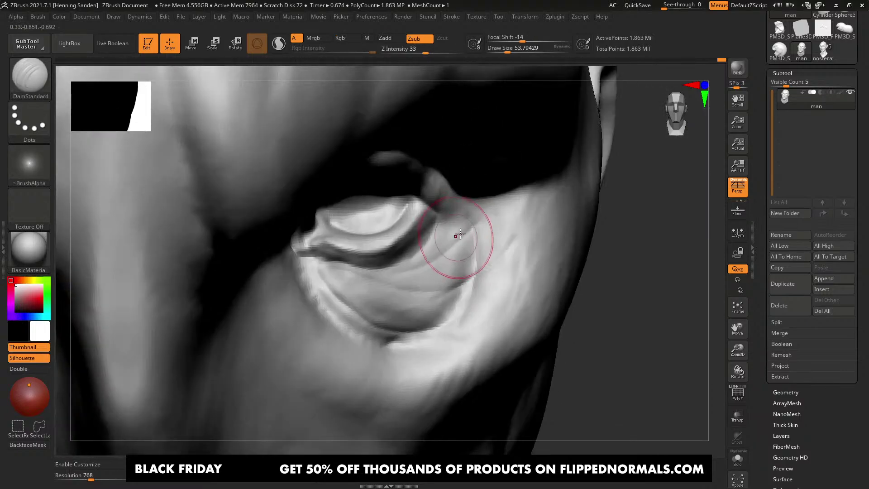
Step: Refine the eye bag's outer rim and the outer eyelid corner with the DamStandard brush at draw sizes of about 39, 29 and 41
drag(468, 285, 457, 312)
key(ctrl+z)
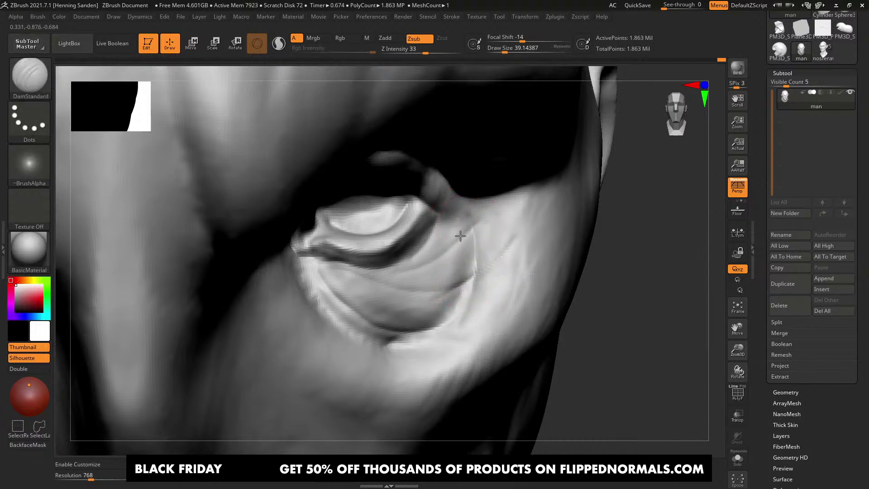
right_drag(433, 334, 460, 281)
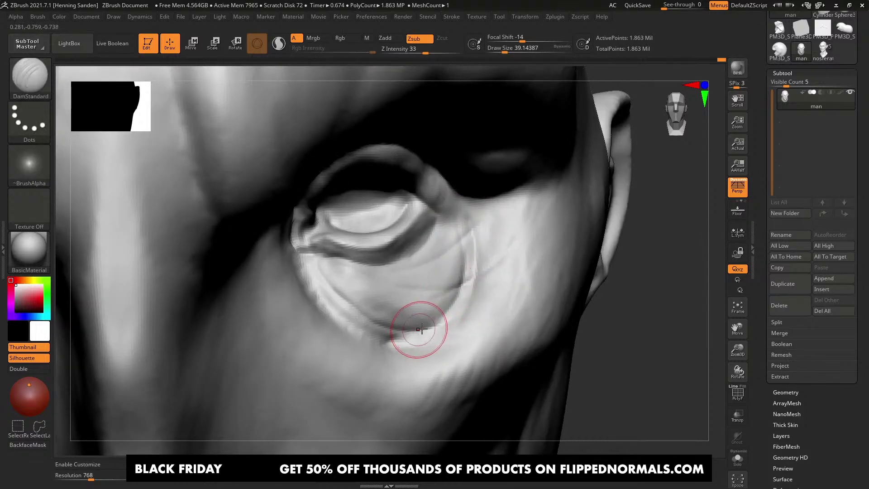
key(bracketleft)
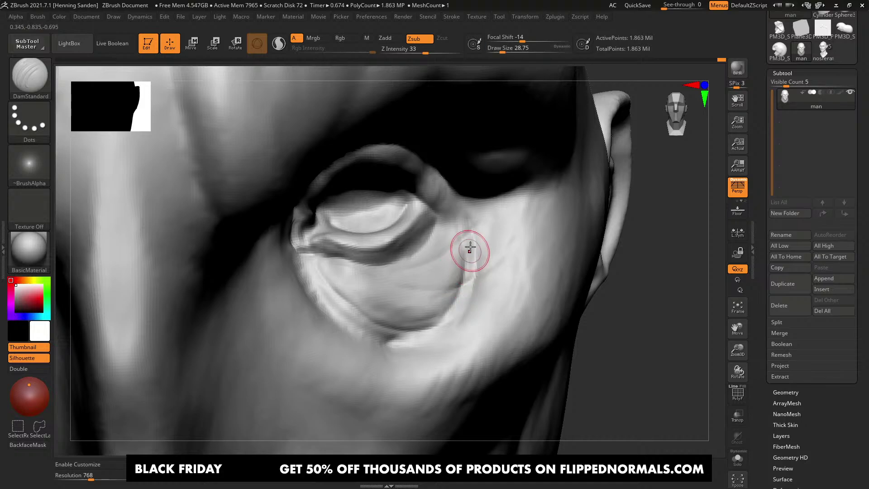
right_drag(459, 212, 417, 197)
key(bracketright)
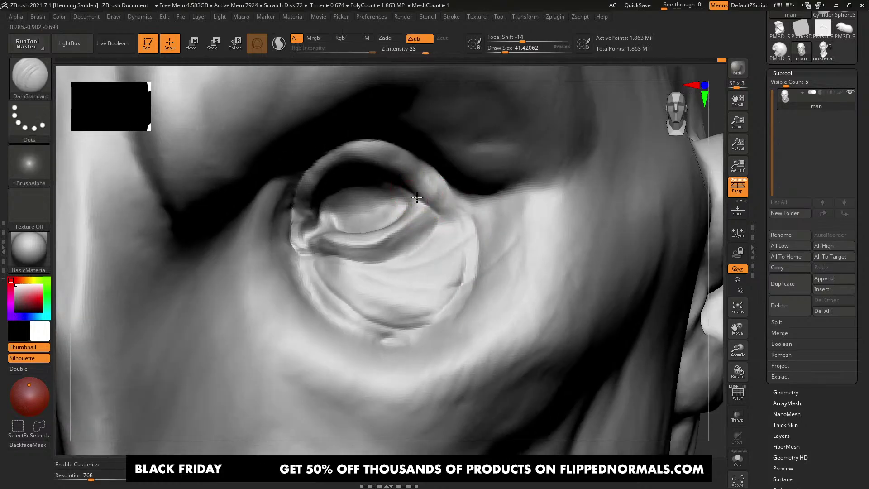
mouse_move(455, 235)
right_down()
mouse_move(426, 242)
mouse_move(466, 256)
mouse_move(449, 255)
right_up()
Step: Build up the folds between the eye bag's wrinkles with the ClayBuildup brush at a draw size of about 33
key(b)
key(c)
key(b)
key(s)
key([)
drag(448, 256, 441, 286)
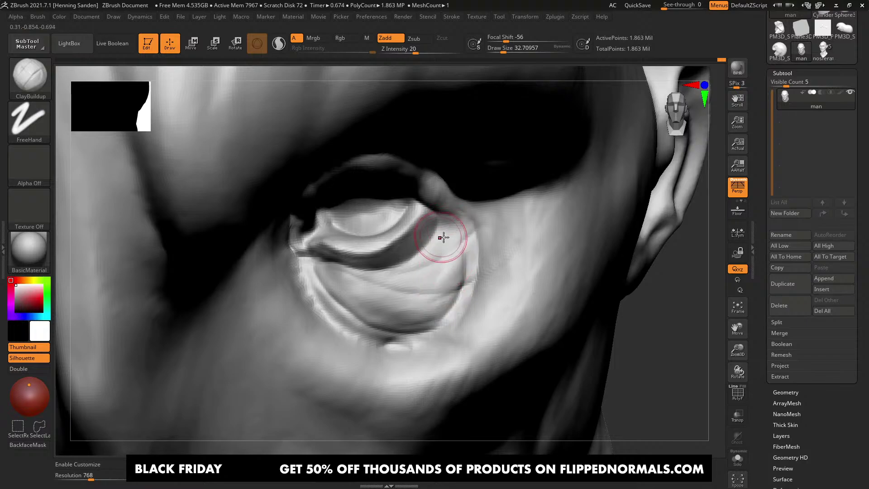
mouse_move(443, 238)
mouse_down()
mouse_move(433, 303)
mouse_move(377, 324)
mouse_up()
mouse_move(436, 275)
mouse_down()
mouse_move(432, 239)
mouse_move(417, 301)
mouse_up()
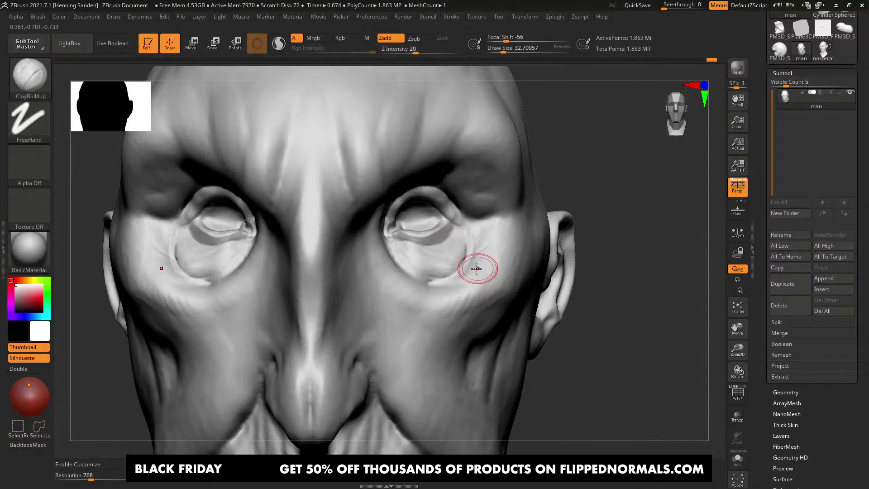
Step: Fill out the eye bag on the opposite eye with the ClayBuildup brush at a draw size of about 56
alt+right_drag(473, 268, 429, 237)
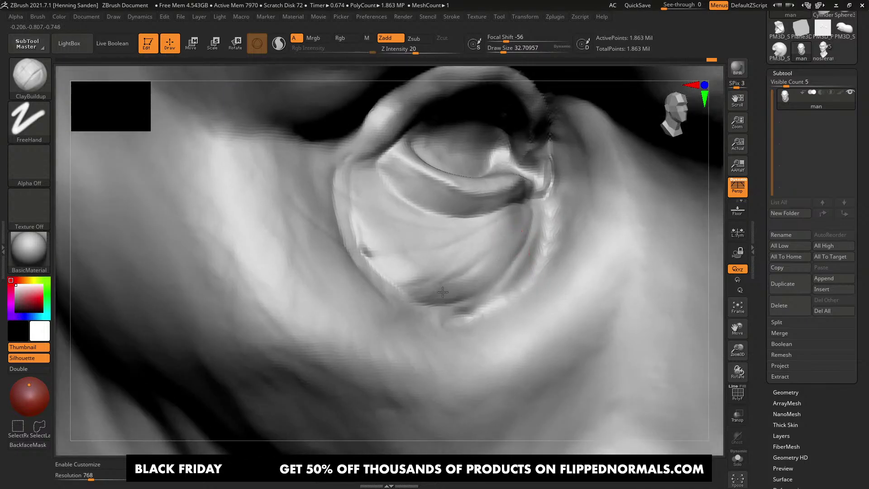
key(ctrl)
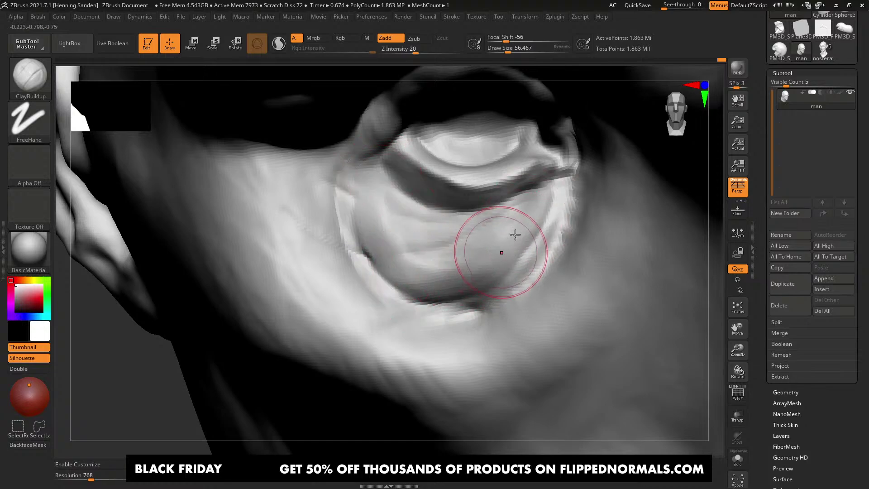
ctrl+right_drag(388, 219, 454, 254)
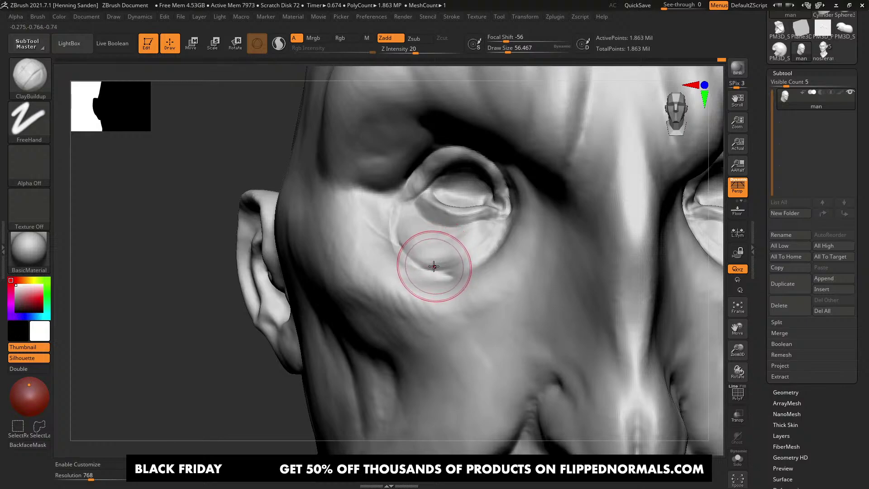
ctrl+right_drag(419, 260, 394, 254)
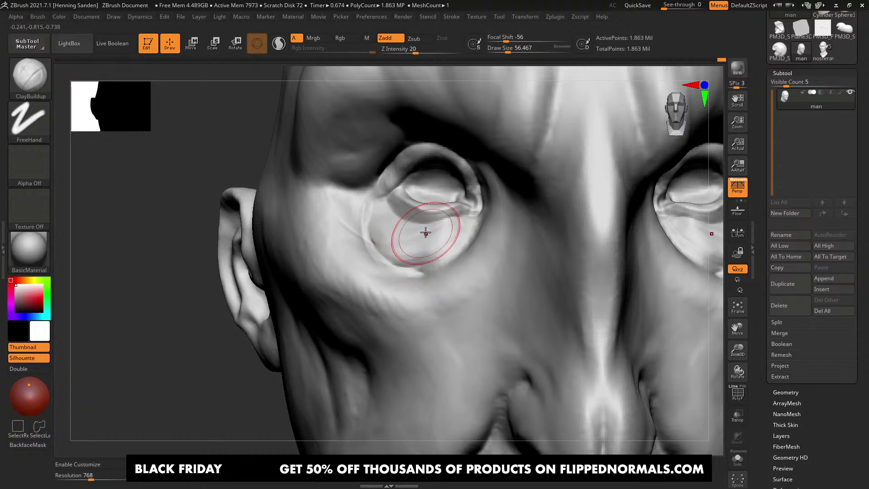
mouse_move(425, 232)
ctrl+right_down()
mouse_move(450, 232)
mouse_move(460, 316)
mouse_move(421, 252)
mouse_move(438, 235)
ctrl+right_up()
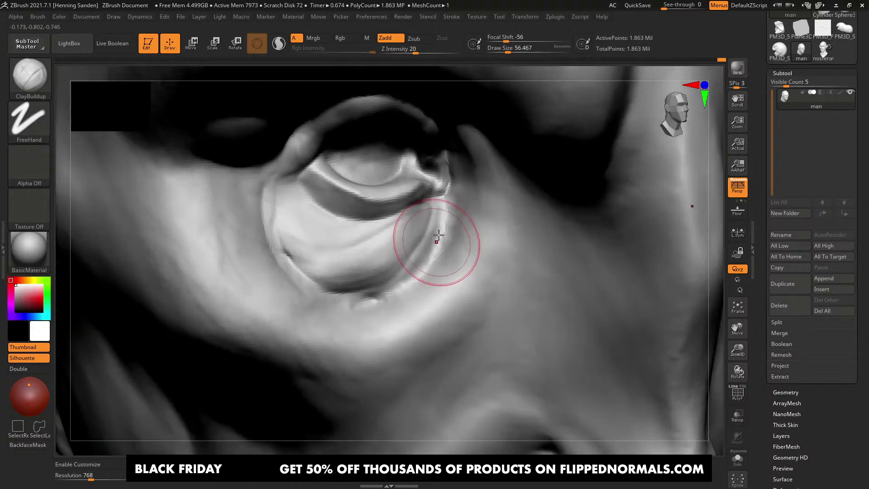
Step: Raise the inner rim of the eye bag with the Standard brush at a draw size of about 33
key(b)
key(s)
key(t)
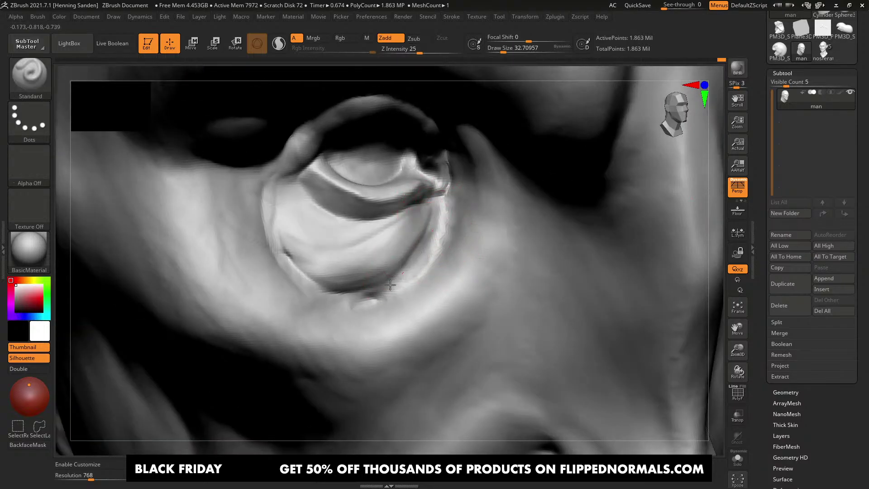
drag(390, 284, 386, 288)
key(ctrl+z)
drag(439, 204, 433, 233)
mouse_move(386, 295)
right_down()
mouse_move(413, 253)
mouse_move(398, 252)
right_up()
Step: Set the ClayBuildup brush's Z Intensity to 12 and softly build up the eye bag at a draw size of about 54
key(b)
key(c)
key(b)
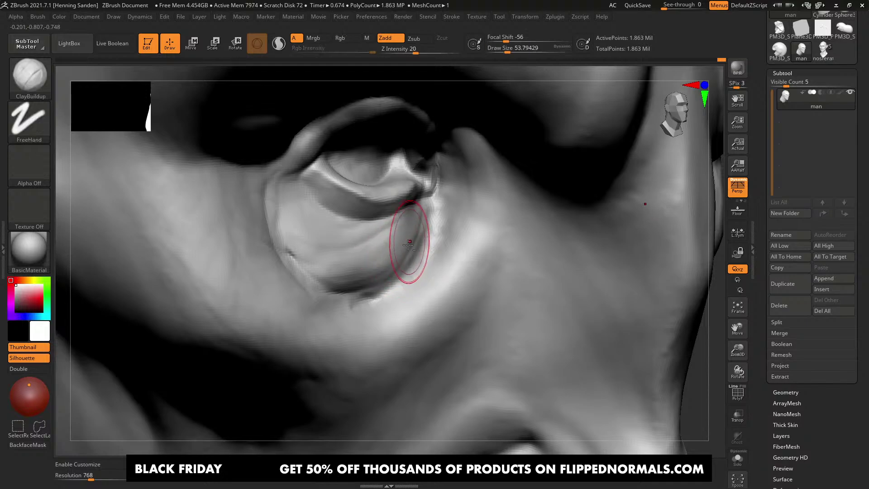
drag(415, 50, 408, 50)
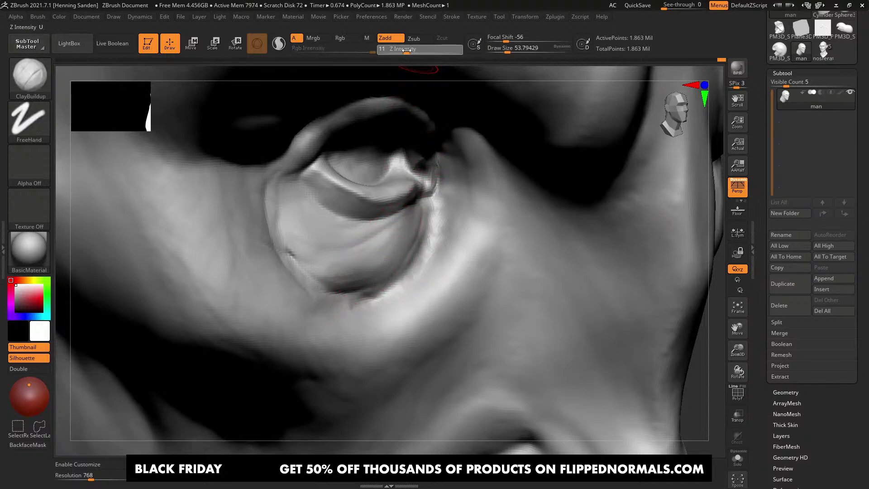
mouse_move(372, 253)
right_down()
mouse_move(397, 249)
mouse_move(421, 226)
right_up()
right_drag(327, 251, 295, 200)
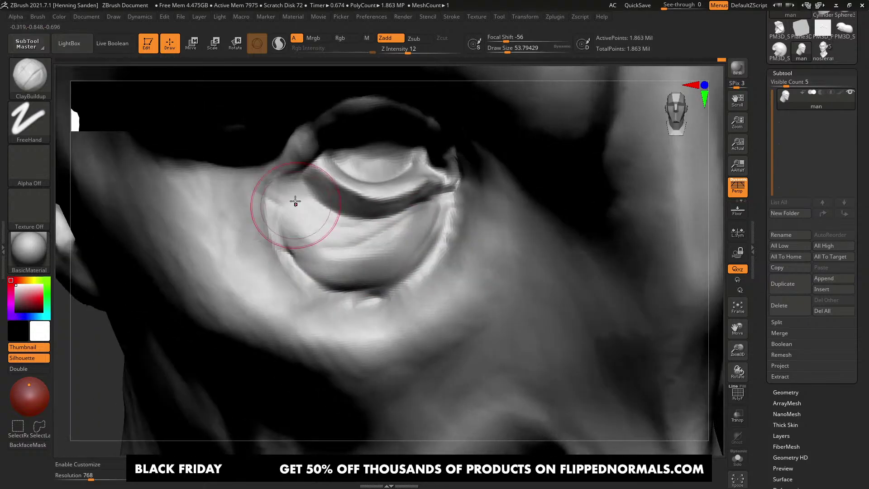
Step: Build up the small folds across the eye bag with the ClayBuildup brush at a draw size of about 25
key(s)
drag(330, 267, 395, 269)
right_drag(395, 269, 419, 245)
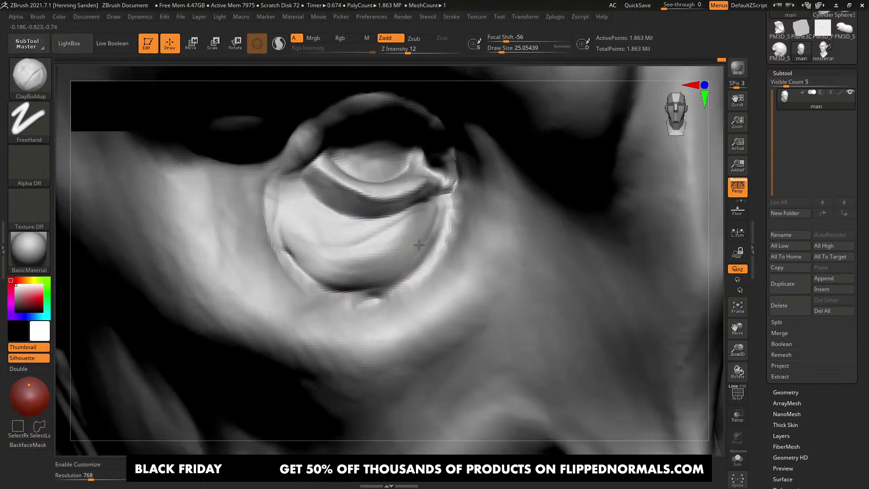
right_drag(351, 238, 305, 209)
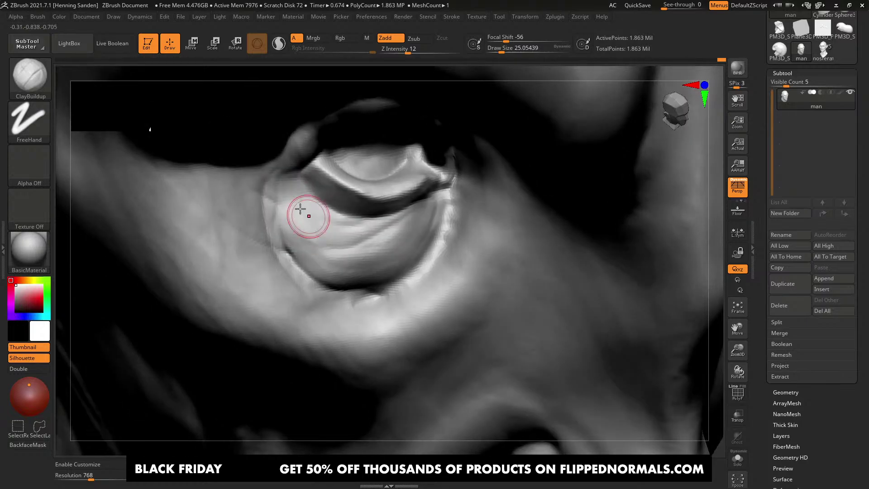
right_drag(417, 271, 414, 243)
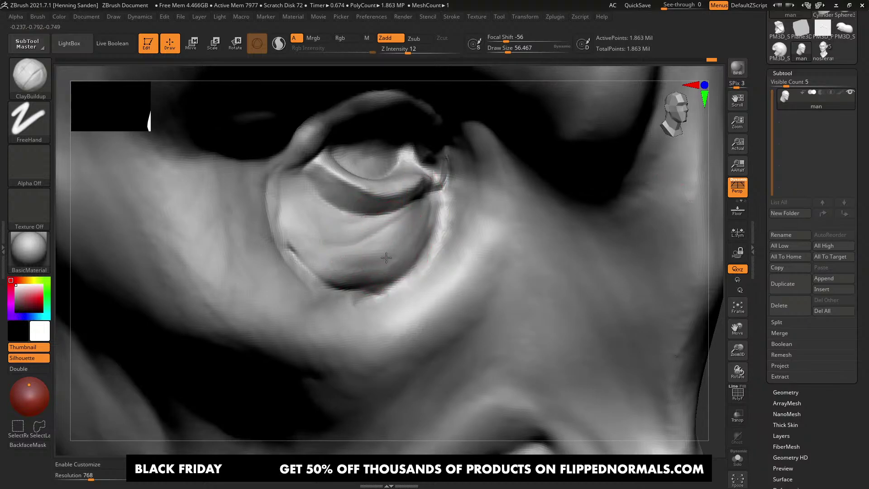
Step: Soften and fill out the eye bag and its outer edge with the ClayBuildup brush, starting at a draw size of about 56
right_drag(296, 216, 417, 246)
key(f)
ctrl+right_drag(417, 246, 398, 272)
mouse_move(378, 208)
right_down()
mouse_move(359, 196)
mouse_move(310, 198)
right_up()
key(s)
mouse_move(300, 164)
mouse_down()
mouse_move(281, 164)
mouse_move(274, 179)
mouse_up()
key(s)
right_drag(367, 267, 375, 240)
Step: Carve the crease along the eye bag's inner and lower edge with the DamStandard brush at a draw size of about 49
key(b)
key(d)
key(s)
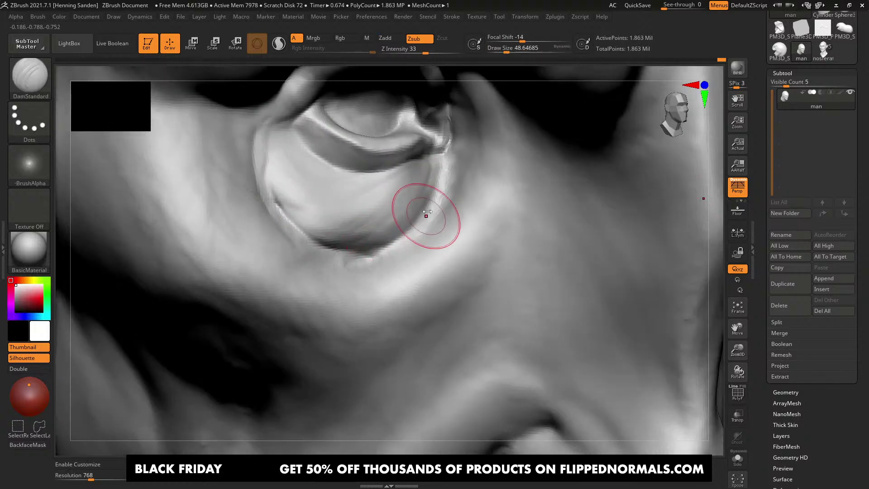
drag(440, 169, 375, 253)
ctrl+right_drag(383, 238, 431, 219)
drag(474, 122, 441, 182)
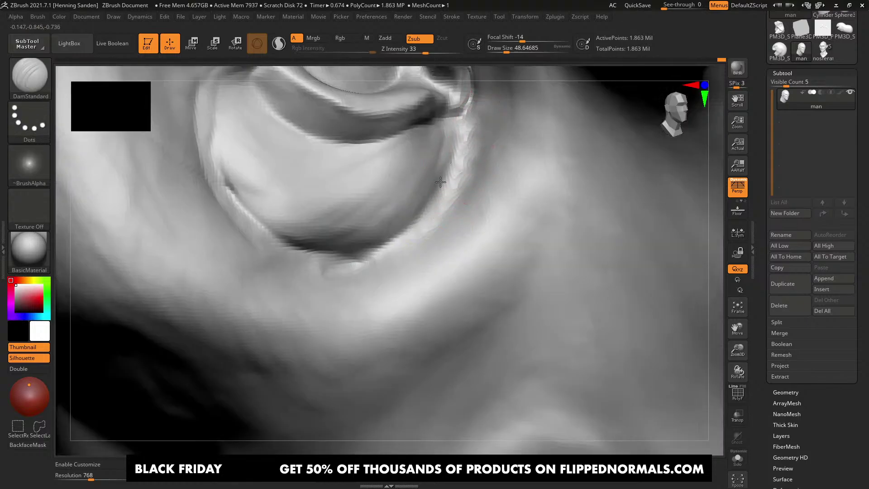
drag(379, 250, 326, 261)
mouse_move(330, 247)
ctrl+right_down()
mouse_move(381, 252)
mouse_move(368, 240)
mouse_move(406, 250)
ctrl+right_up()
Step: Build up volume along the eye bag's lower edge with the ClayBuildup brush at a draw size of about 31
key(b)
key(c)
key(b)
key(s)
key(s)
drag(406, 251, 383, 250)
right_drag(397, 242, 387, 246)
drag(368, 245, 369, 236)
right_drag(347, 201, 346, 197)
Step: Refine the outer edge of the eye bag with the ClayBuildup brush at a draw size of about 22
key(s)
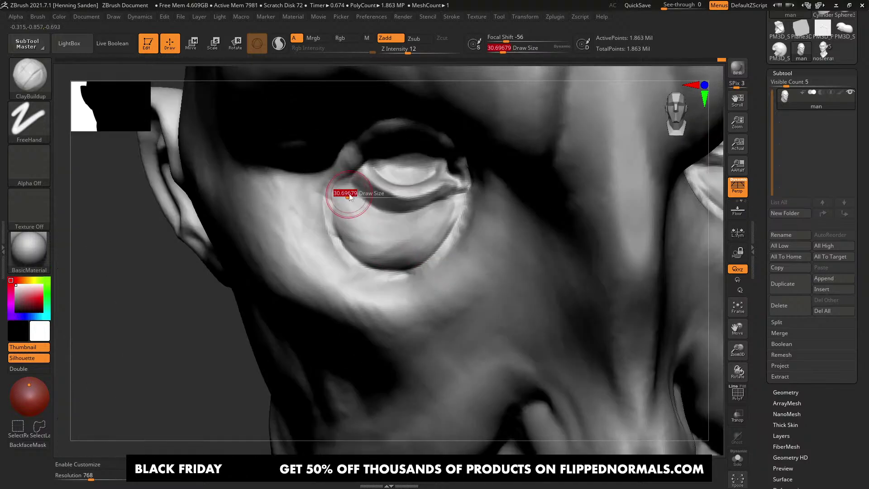
drag(345, 198, 343, 197)
drag(339, 191, 339, 200)
right_drag(359, 248, 433, 241)
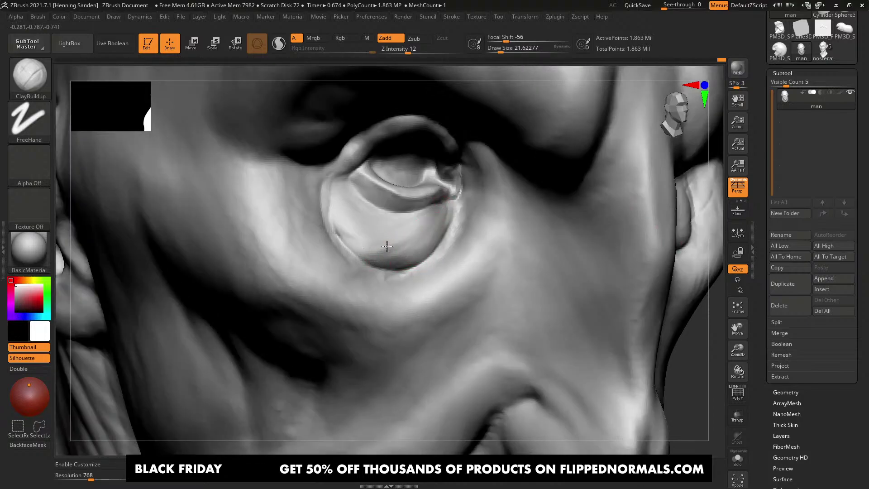
right_drag(354, 235, 339, 199)
ctrl+right_drag(349, 166, 351, 132)
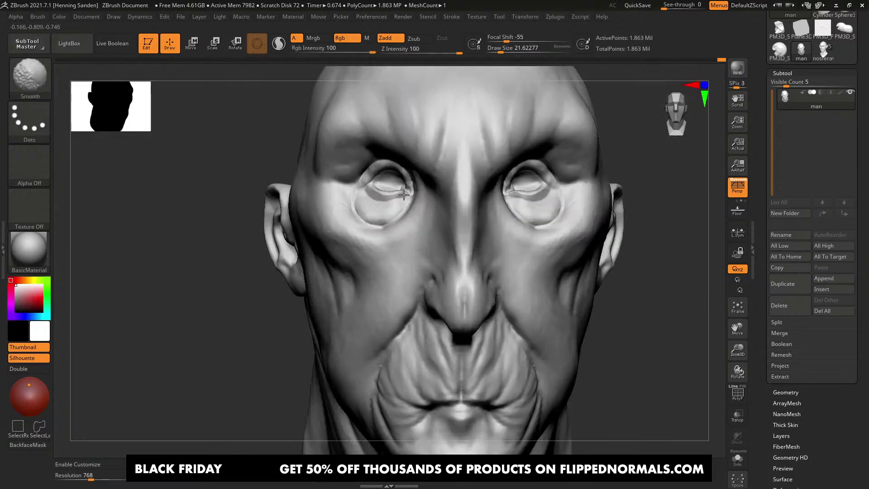
Step: Fill out the eye bag's inner side and lower half with the ClayBuildup brush at draw sizes of about 49 and 31
ctrl+right_drag(397, 208, 384, 235)
right_drag(385, 235, 397, 238)
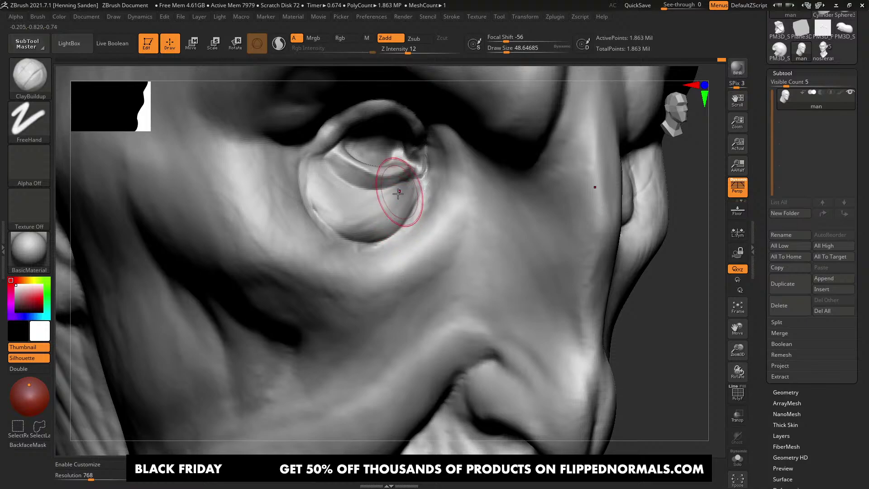
drag(398, 194, 372, 210)
right_drag(368, 210, 392, 208)
mouse_move(346, 225)
right_down()
mouse_move(358, 210)
mouse_move(419, 194)
mouse_move(388, 229)
right_up()
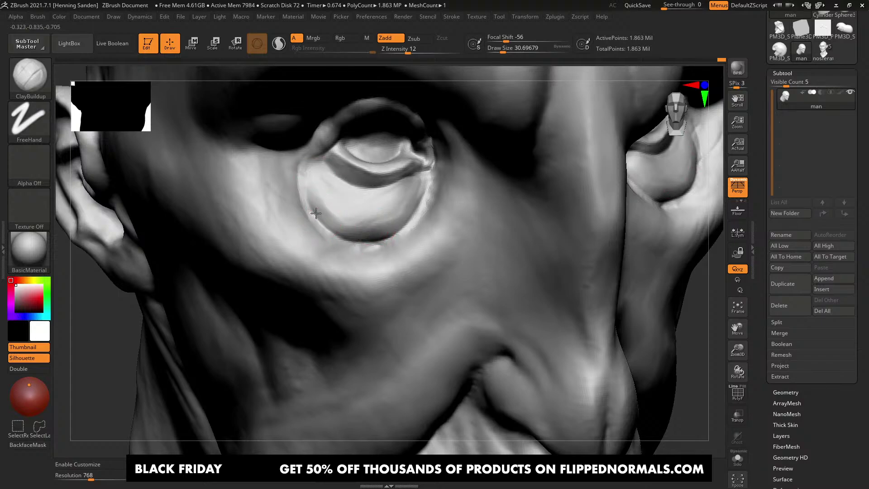
drag(351, 221, 386, 247)
mouse_move(386, 246)
right_down()
mouse_move(388, 223)
mouse_move(407, 244)
mouse_move(408, 226)
mouse_move(399, 251)
mouse_move(405, 227)
right_up()
Step: Sharpen the crease beneath the eye bag with the DamStandard brush at a draw size of about 39
key(b)
key(d)
key(s)
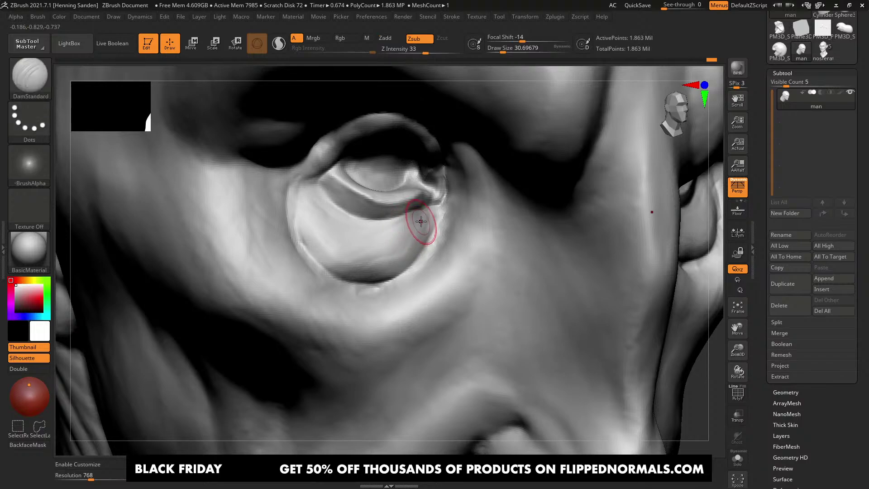
key(s)
mouse_move(426, 219)
mouse_down()
mouse_move(346, 280)
mouse_move(367, 278)
mouse_move(355, 282)
mouse_up()
ctrl+right_drag(380, 276, 360, 265)
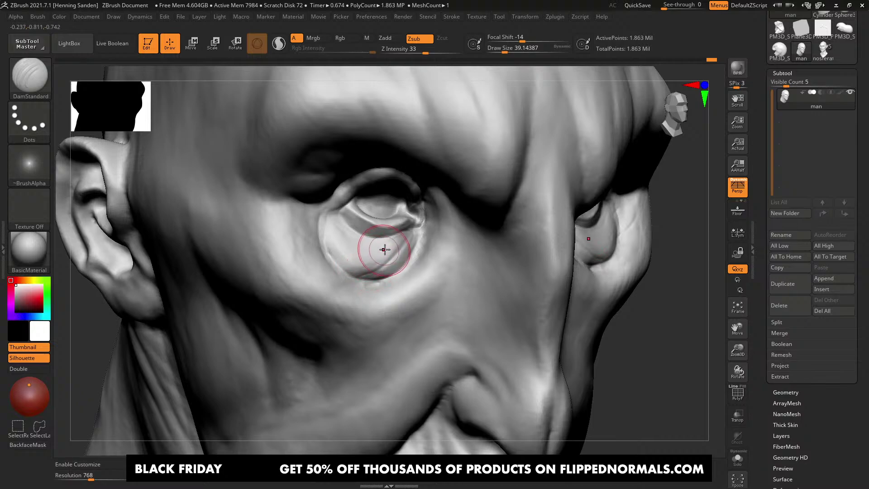
Step: Cut curved wrinkles across the eye bag and around the outer eye corner with the DamStandard brush at a draw size of about 33
mouse_move(398, 243)
right_down()
mouse_move(407, 231)
mouse_move(407, 258)
right_up()
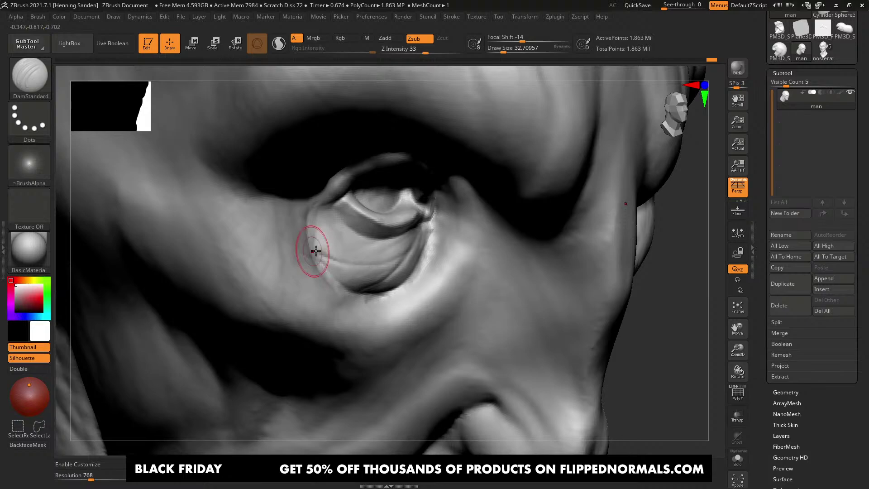
mouse_move(312, 246)
right_down()
mouse_move(330, 254)
mouse_move(345, 237)
right_up()
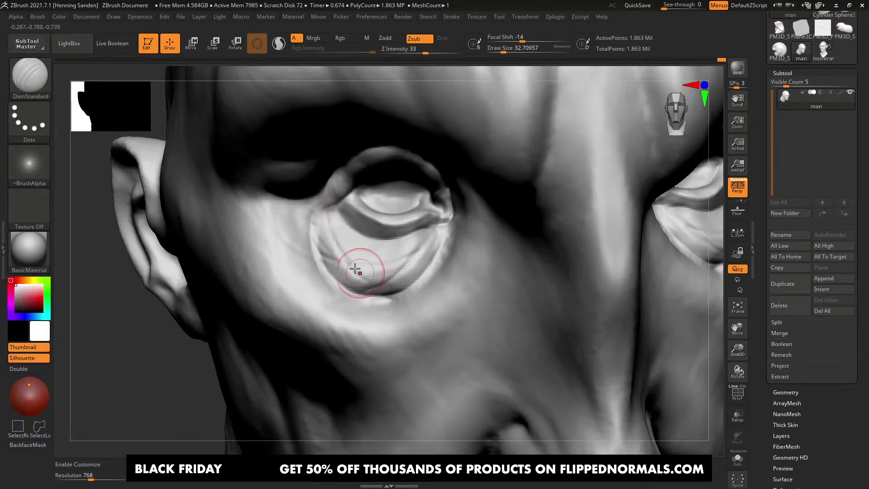
right_drag(413, 235, 430, 229)
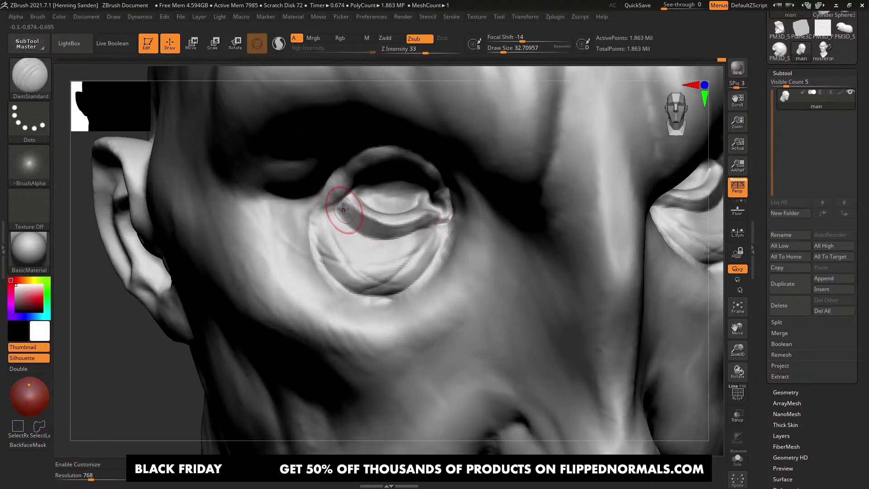
right_drag(351, 225, 359, 191)
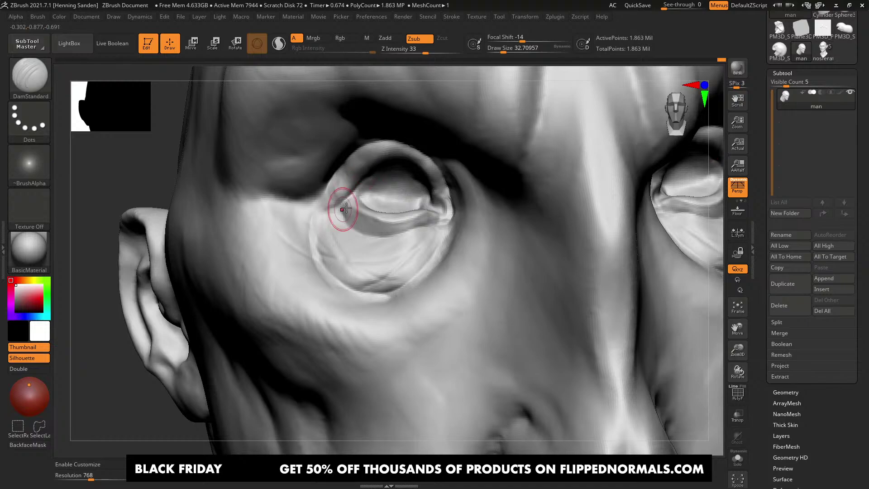
drag(359, 190, 328, 213)
mouse_move(321, 216)
right_down()
mouse_move(330, 210)
mouse_move(286, 225)
right_up()
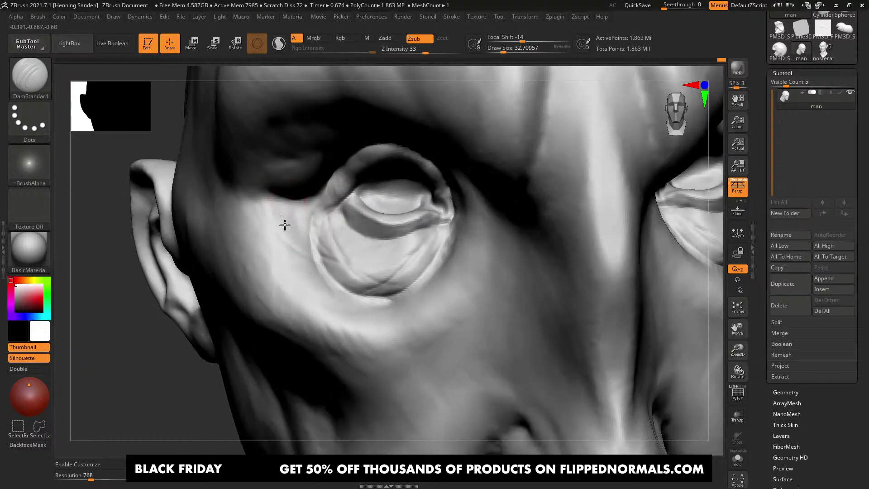
Step: Set the DamStandard brush's Z Intensity to 20 and cut finer wrinkles around the eye bag at a draw size of about 25
text(u20)
key(Return)
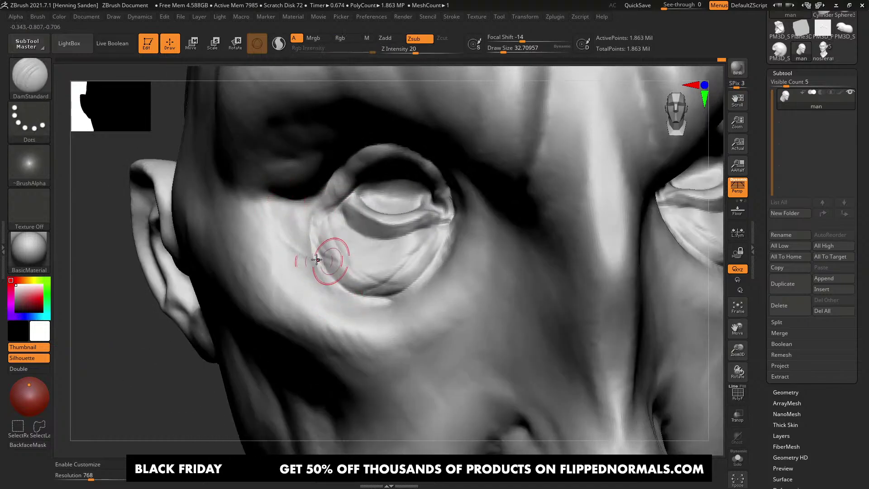
key(bracketleft)
key(bracketleft)
right_drag(356, 319, 405, 259)
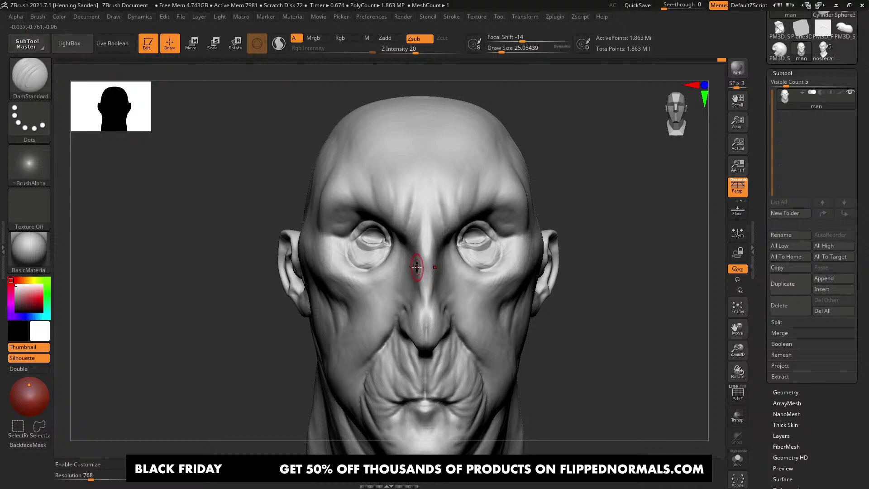
Step: Carve fine wrinkles along the lower and outer edge of the opposite eye bag with the DamStandard brush
ctrl+right_drag(419, 262, 431, 278)
alt+right_drag(478, 242, 566, 290)
mouse_move(566, 290)
right_down()
mouse_move(551, 286)
mouse_move(553, 204)
right_up()
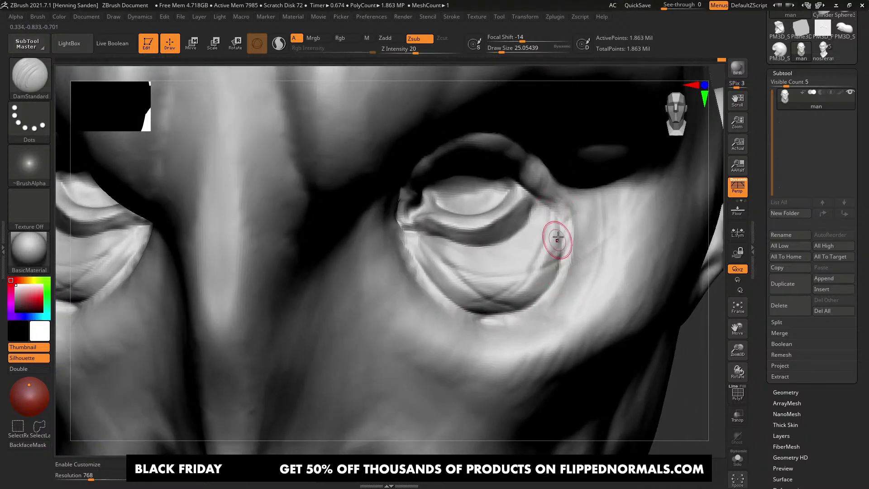
right_drag(515, 312, 481, 286)
mouse_move(483, 284)
mouse_down()
mouse_move(526, 306)
mouse_move(544, 301)
mouse_up()
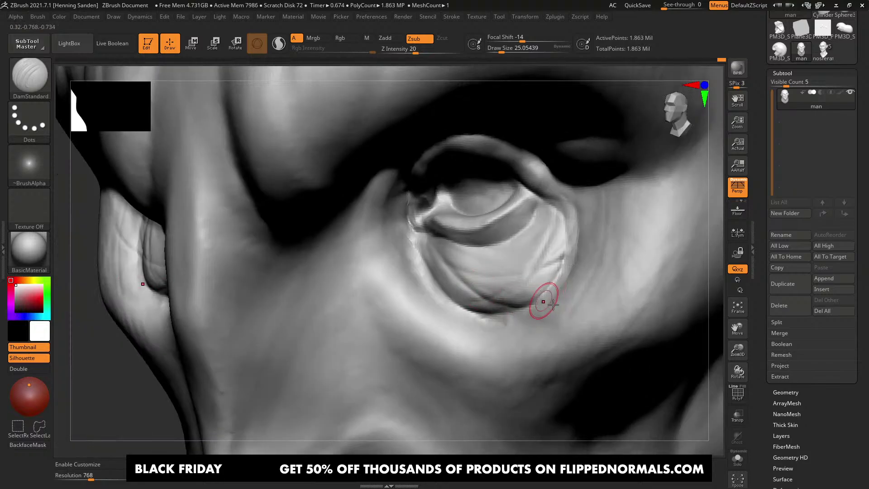
mouse_move(545, 301)
right_down()
mouse_move(582, 279)
mouse_move(556, 294)
right_up()
drag(566, 289, 586, 252)
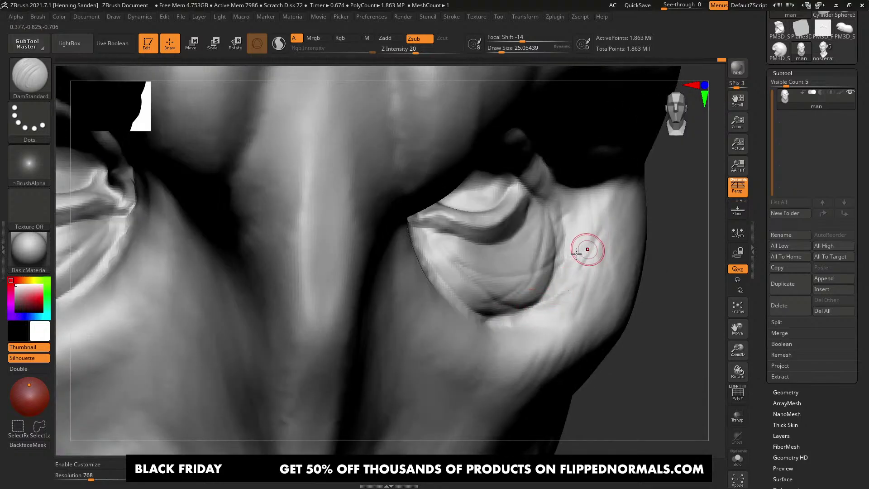
Step: Carve thin curved wrinkles across the upper part of the opposite eye bag, just below the lower eyelid
right_drag(588, 249, 554, 278)
drag(437, 255, 525, 245)
right_drag(527, 243, 506, 254)
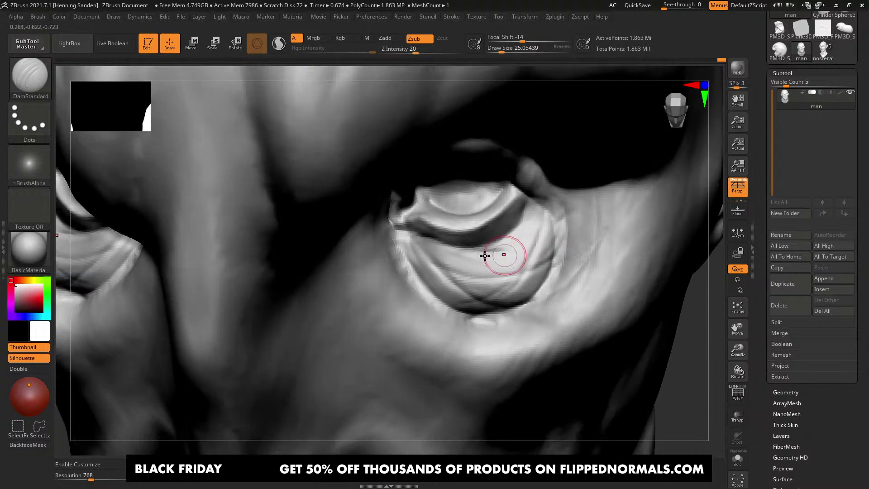
drag(491, 254, 575, 225)
mouse_move(569, 235)
ctrl+right_down()
mouse_move(536, 242)
mouse_move(523, 204)
mouse_move(498, 181)
mouse_move(488, 217)
mouse_move(502, 205)
ctrl+right_up()
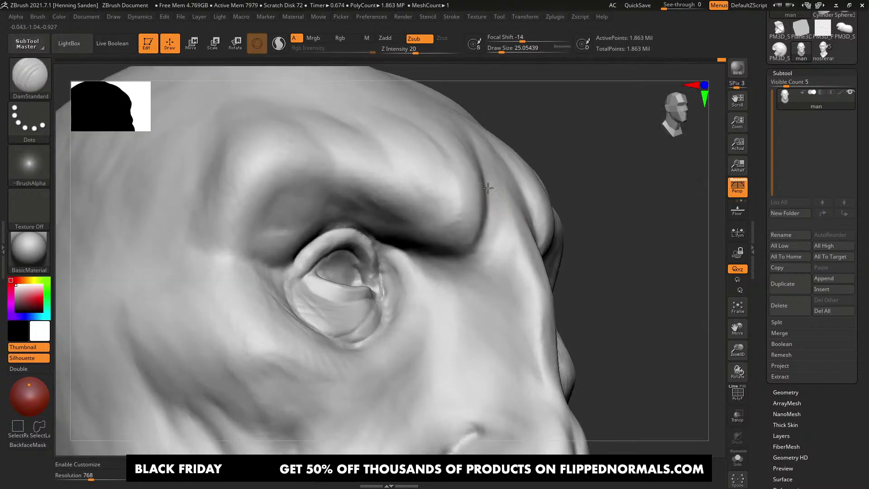
Step: Cut creases into the inner brow beside the nose bridge with the DamStandard brush at a draw size of about 44
mouse_move(480, 240)
right_down()
mouse_move(421, 260)
mouse_move(378, 244)
right_up()
right_drag(462, 265, 446, 256)
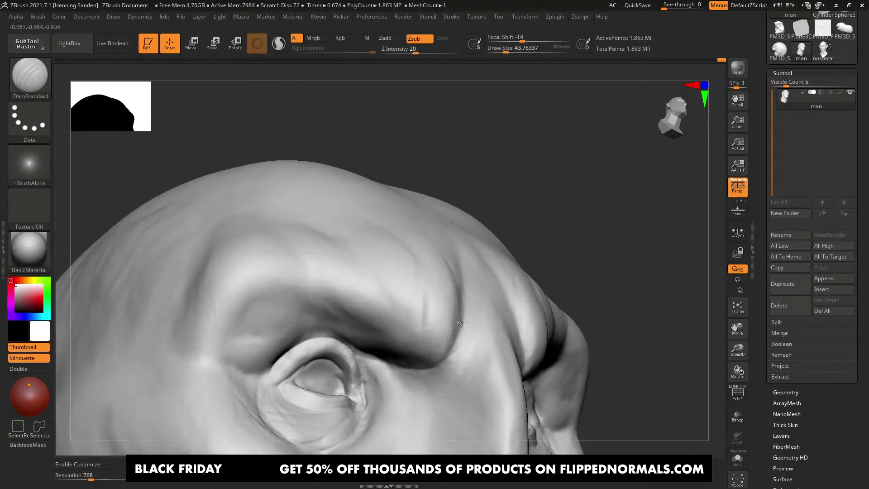
right_drag(462, 323, 461, 327)
right_drag(429, 379, 467, 316)
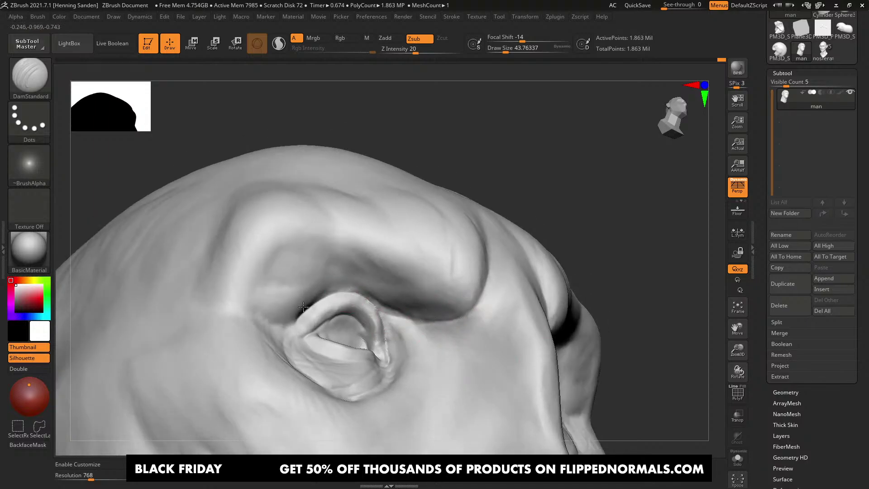
mouse_move(326, 297)
alt+right_down()
mouse_move(417, 246)
mouse_move(446, 271)
mouse_move(416, 327)
mouse_move(452, 302)
mouse_move(391, 292)
mouse_move(397, 313)
alt+right_up()
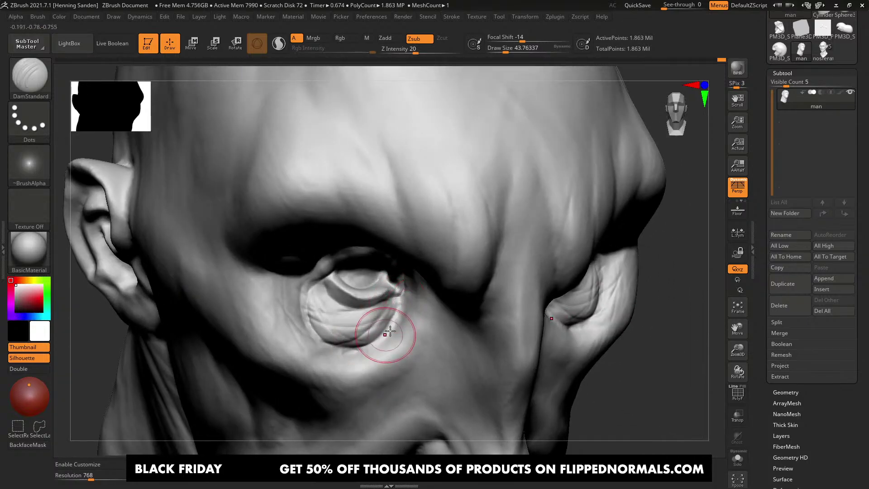
Step: Deepen the crease around the eye bag's inner and lower rim with the DamStandard brush at a draw size of about 41
key(s)
drag(391, 328, 393, 327)
drag(404, 293, 354, 342)
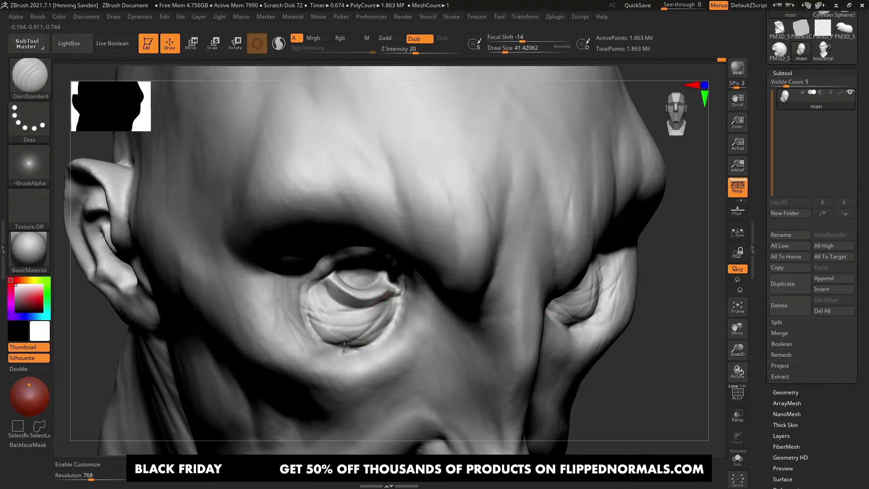
mouse_move(344, 347)
right_down()
mouse_move(378, 312)
mouse_move(380, 287)
right_up()
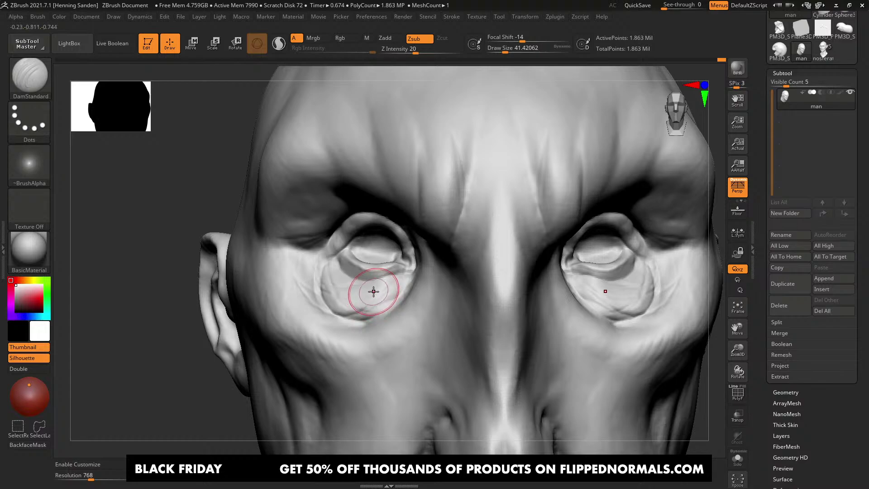
Step: Carve creases running from the inner eye corner down the side of the nose with the DamStandard brush
ctrl+right_drag(376, 302, 430, 303)
right_drag(430, 303, 444, 239)
right_drag(404, 286, 441, 266)
drag(438, 267, 367, 307)
mouse_move(457, 264)
mouse_down()
mouse_move(372, 310)
mouse_move(373, 337)
mouse_move(409, 378)
mouse_up()
drag(363, 334, 394, 372)
alt+right_drag(394, 373, 430, 330)
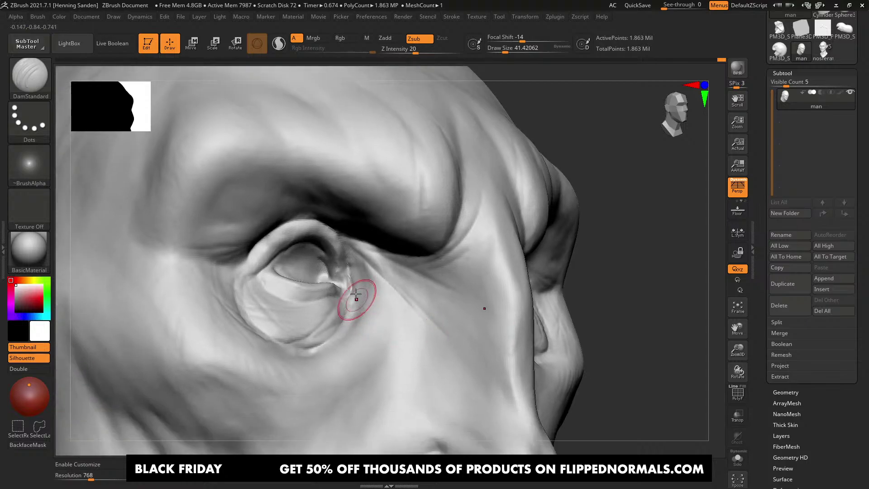
Step: Add more long creases from beside the eye's inner rim down toward the cheek with the DamStandard brush
drag(355, 268, 406, 366)
right_drag(394, 346, 370, 295)
drag(376, 297, 395, 377)
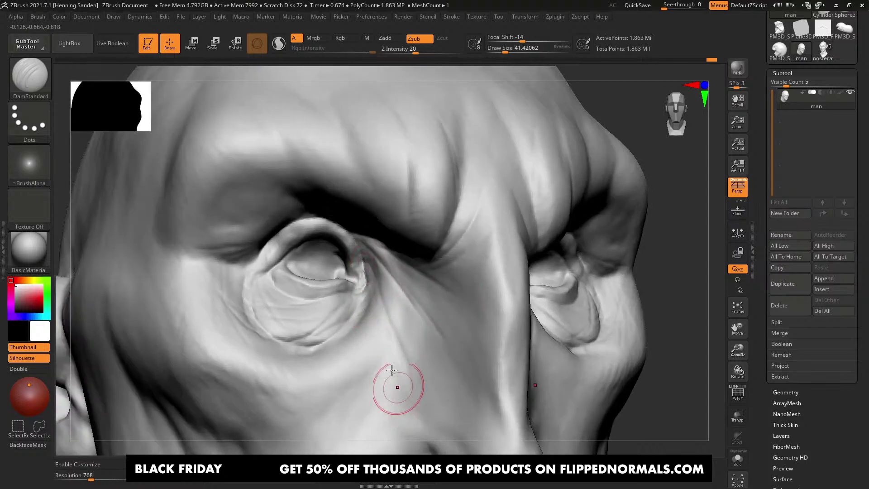
drag(371, 277, 412, 377)
ctrl+right_drag(412, 378, 364, 264)
Step: Carve frown lines from the inner brow up into the forehead with the DamStandard brush at a draw size of about 41
right_drag(447, 326, 443, 338)
ctrl+right_drag(446, 295, 448, 353)
right_drag(407, 276, 442, 258)
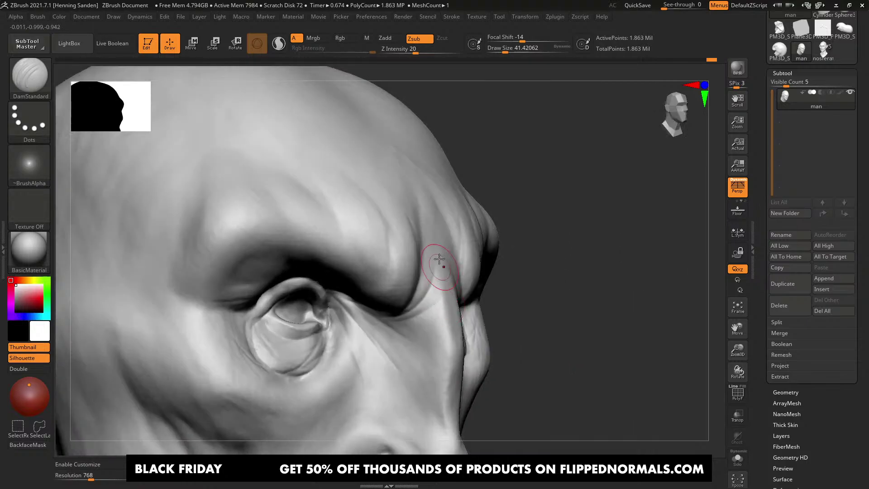
drag(408, 314, 418, 223)
right_drag(432, 288, 426, 225)
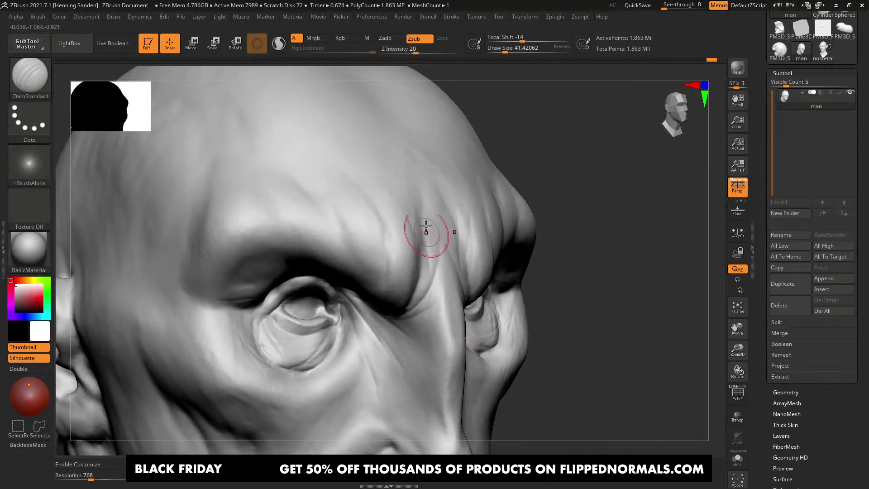
right_drag(412, 307, 403, 200)
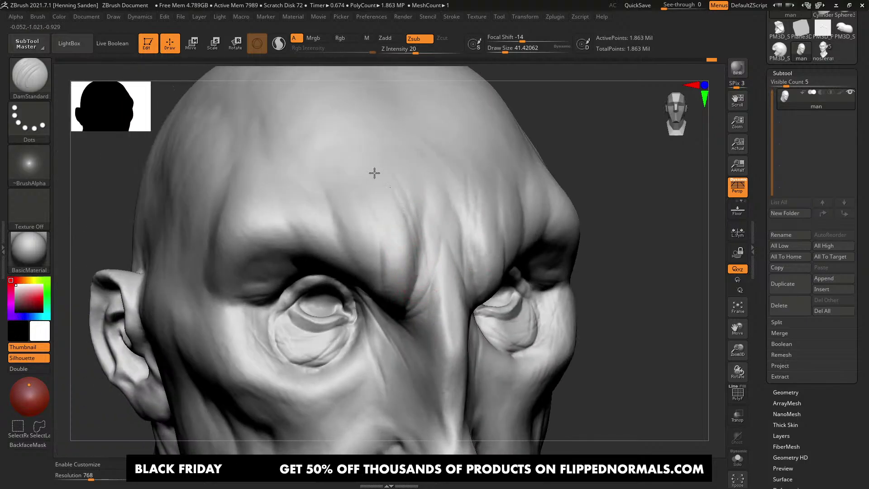
mouse_move(374, 173)
ctrl+right_down()
mouse_move(450, 213)
mouse_move(471, 180)
ctrl+right_up()
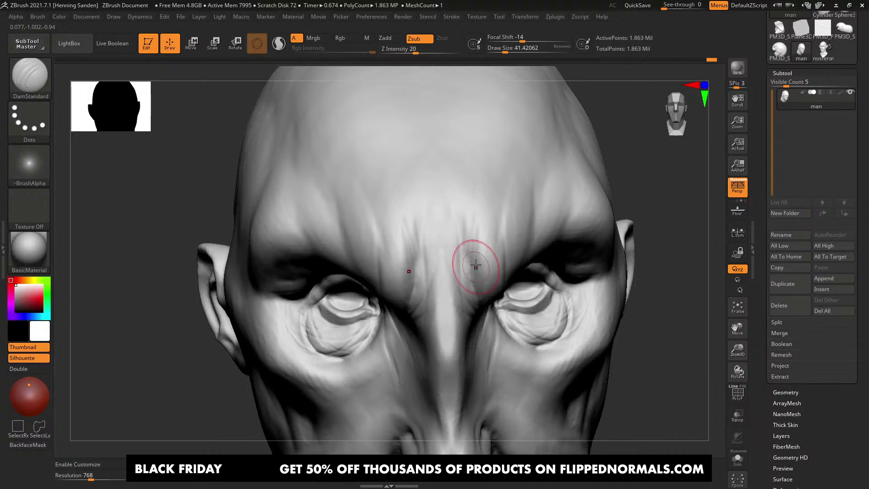
Step: Deepen the crease beneath the inner brow toward the upper eyelid with the DamStandard brush, raising the draw size to about 56
right_drag(476, 265, 508, 181)
mouse_move(501, 252)
right_down()
mouse_move(481, 155)
mouse_move(449, 188)
mouse_move(486, 254)
right_up()
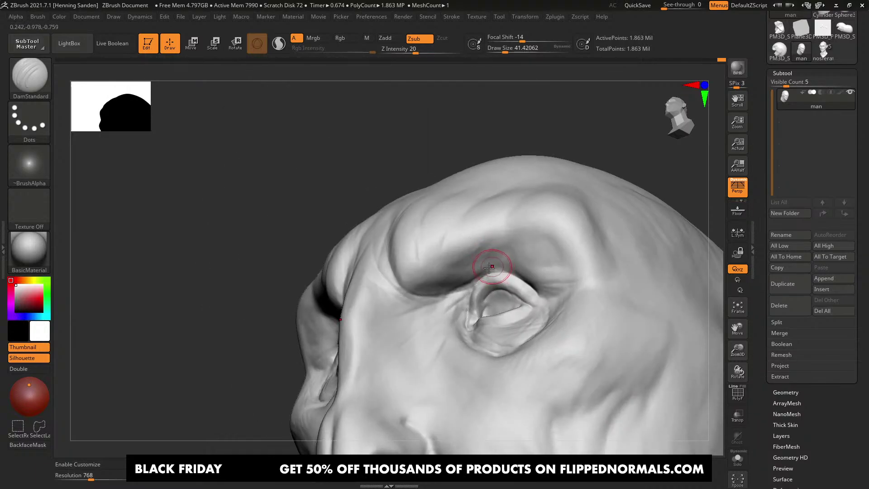
drag(426, 288, 465, 283)
right_drag(400, 278, 475, 267)
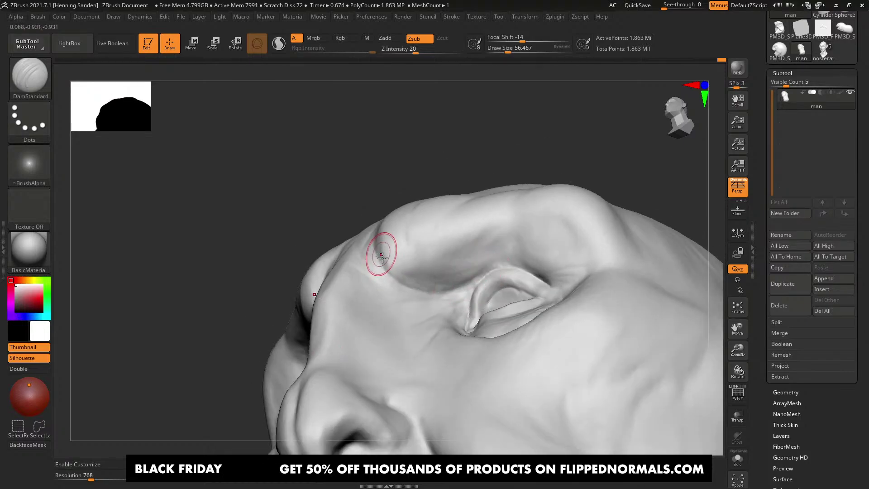
mouse_move(382, 252)
right_down()
mouse_move(456, 270)
mouse_move(476, 258)
mouse_move(450, 279)
right_up()
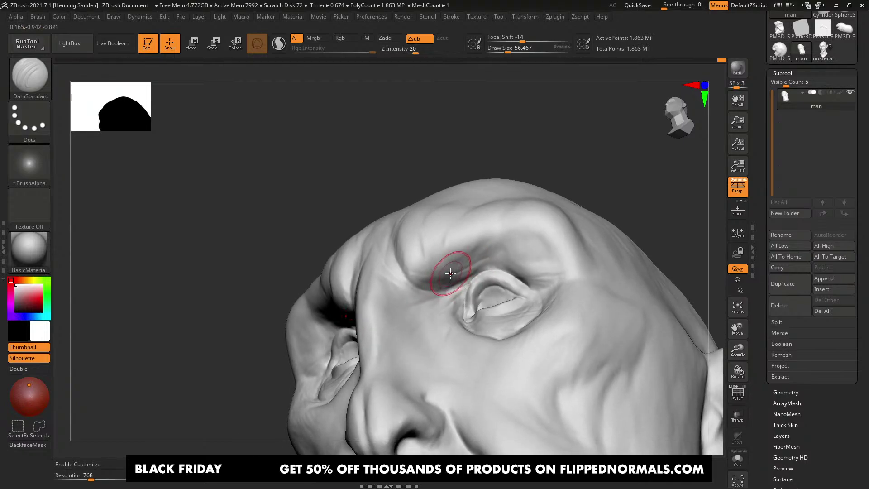
mouse_move(455, 248)
right_down()
mouse_move(462, 263)
mouse_move(460, 253)
right_up()
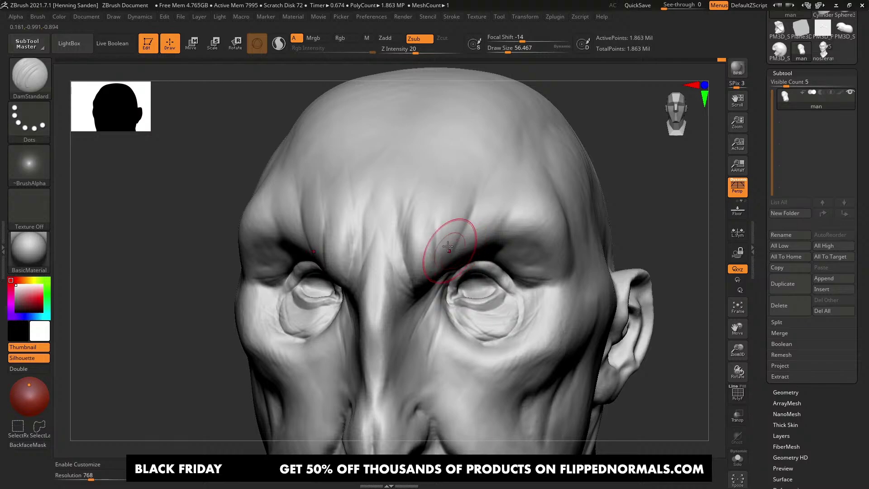
Step: Switch to the browser, show the Alive! Animation Course in Blender product page and select its web address
key(alt+Tab)
key(alt+Tab)
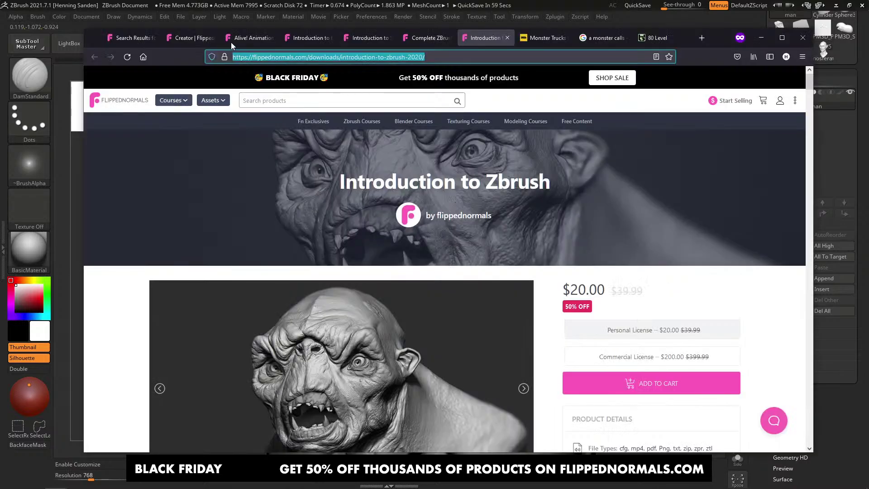
click(231, 42)
middle_click(557, 305)
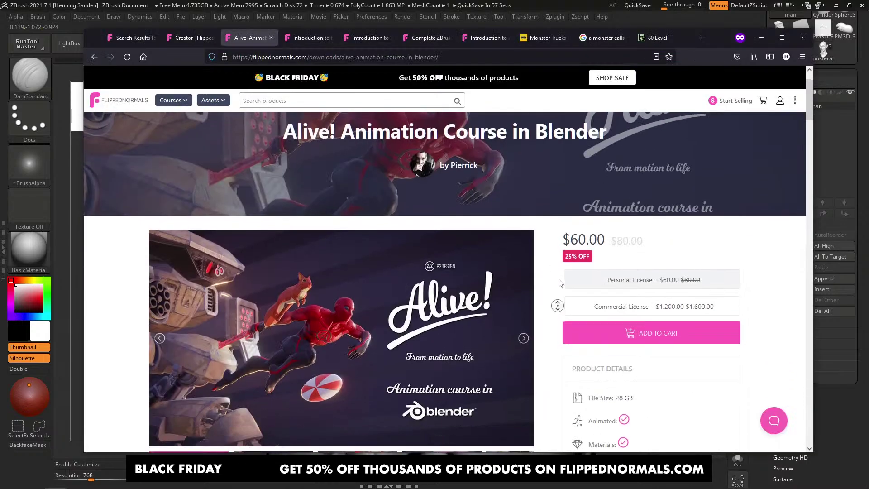
middle_click(561, 282)
drag(563, 284, 617, 285)
click(501, 175)
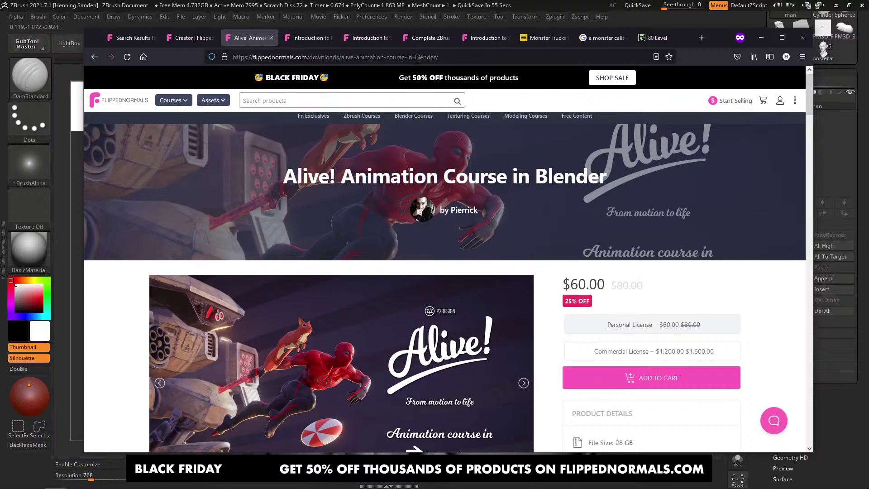
click(418, 57)
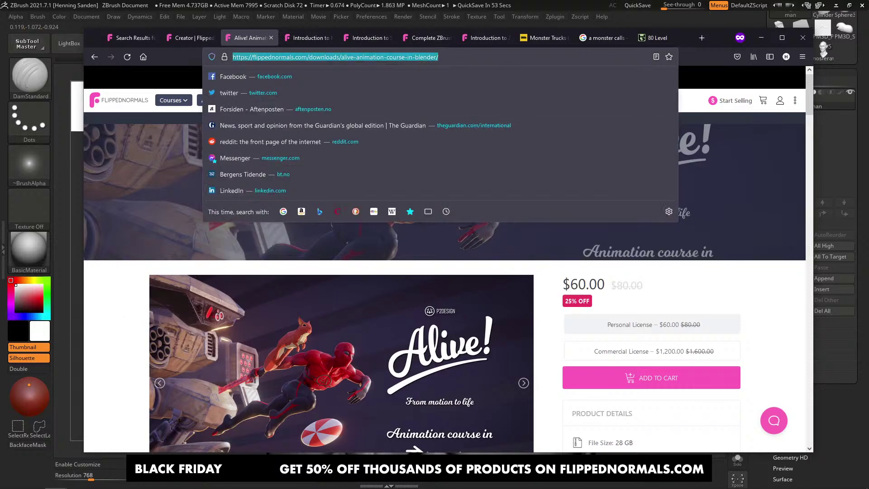
key(alt+Tab)
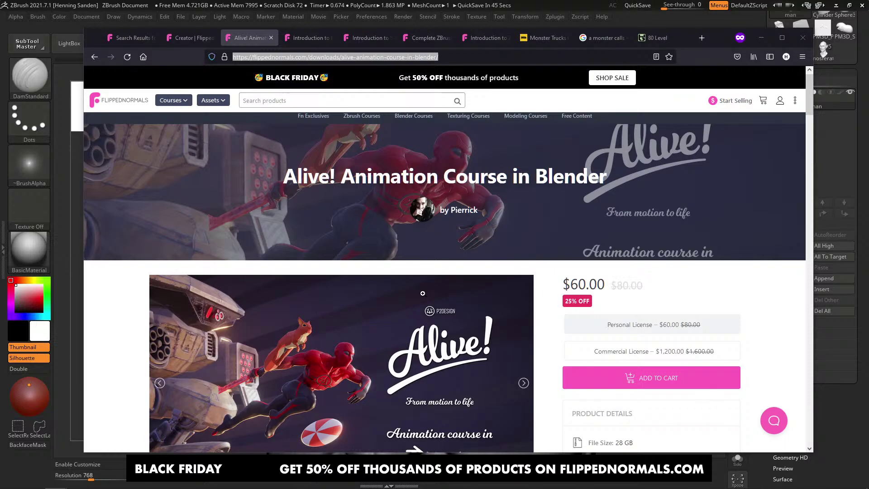
Step: Browse through the Alive! course's enlarged preview images and teaser videos, closing the gallery at the end
click(155, 358)
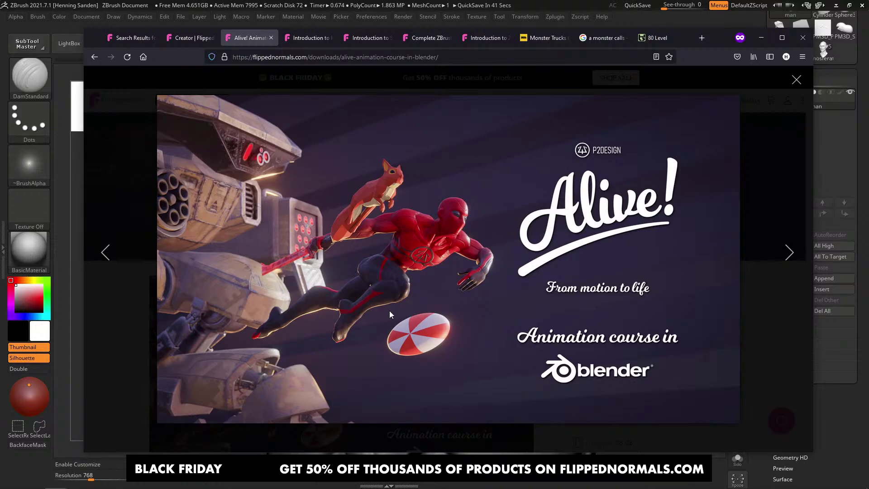
key(Right)
key(Right)
key(Right)
key(Right)
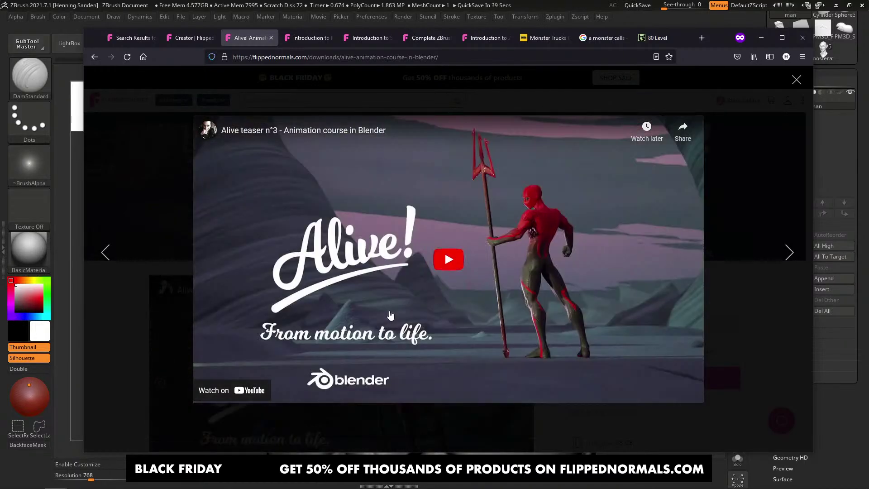
key(Escape)
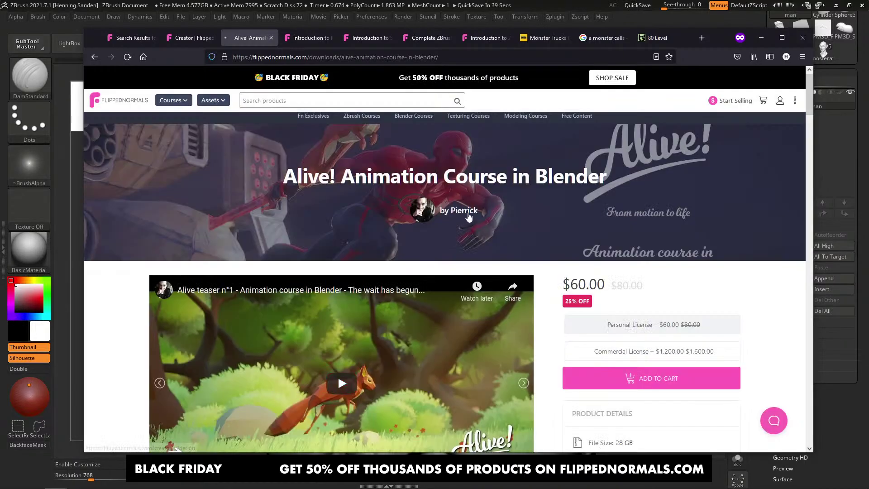
Step: Open The Art of Effective Rigging in Blender course from the P2DESIGN creator page and select its web address
click(465, 211)
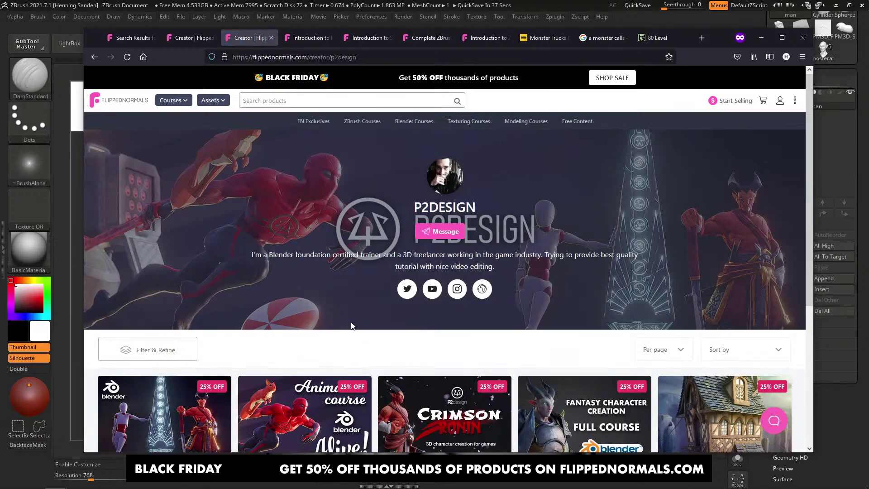
scroll(353, 326, down, 2)
click(163, 335)
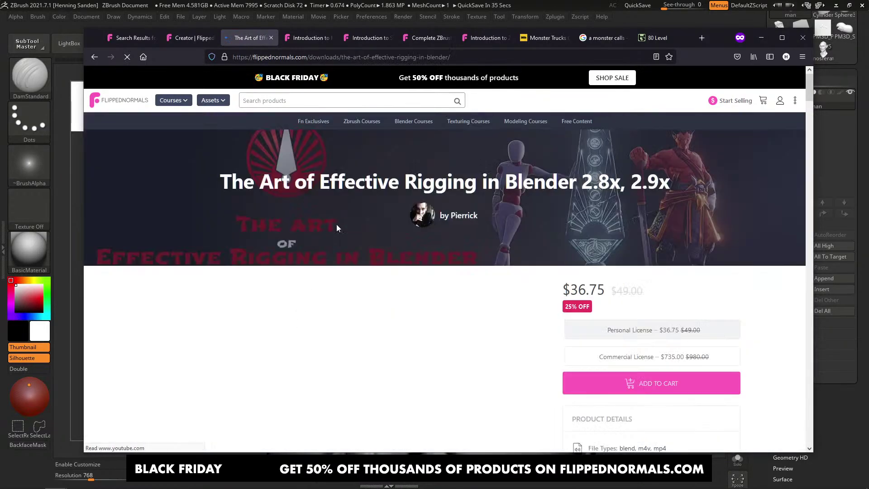
click(406, 56)
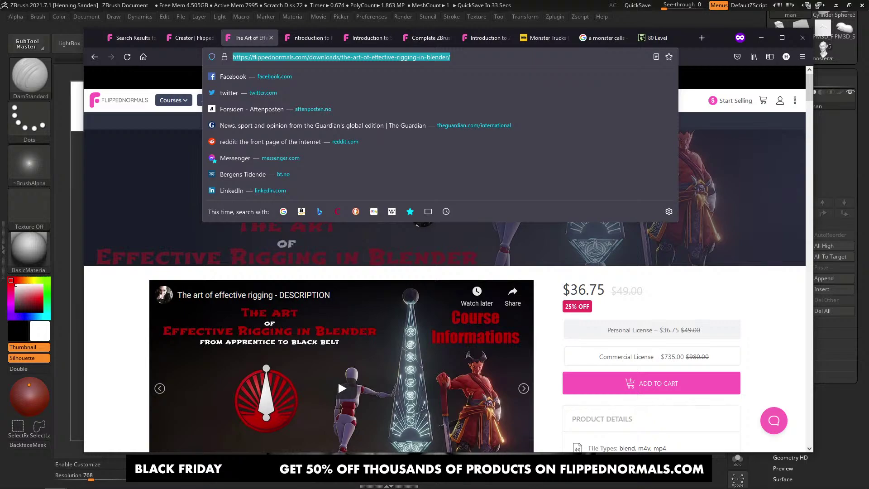
click(337, 379)
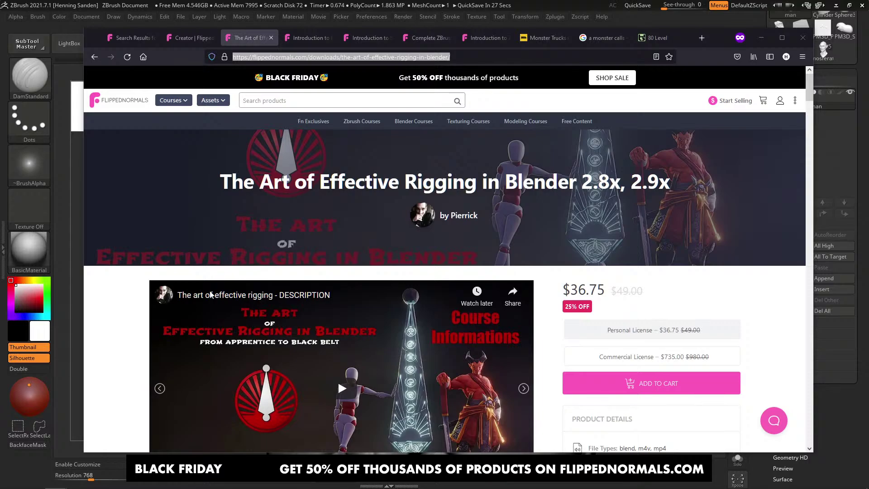
Step: Switch back to ZBrush and carve creases around the outer eye corner with the DamStandard brush at a draw size of about 39
click(66, 324)
mouse_move(385, 311)
ctrl+right_down()
mouse_move(533, 231)
mouse_move(486, 234)
ctrl+right_up()
key(s)
drag(487, 233, 476, 234)
mouse_move(476, 234)
right_down()
mouse_move(540, 244)
mouse_move(499, 265)
mouse_move(508, 258)
mouse_move(460, 252)
right_up()
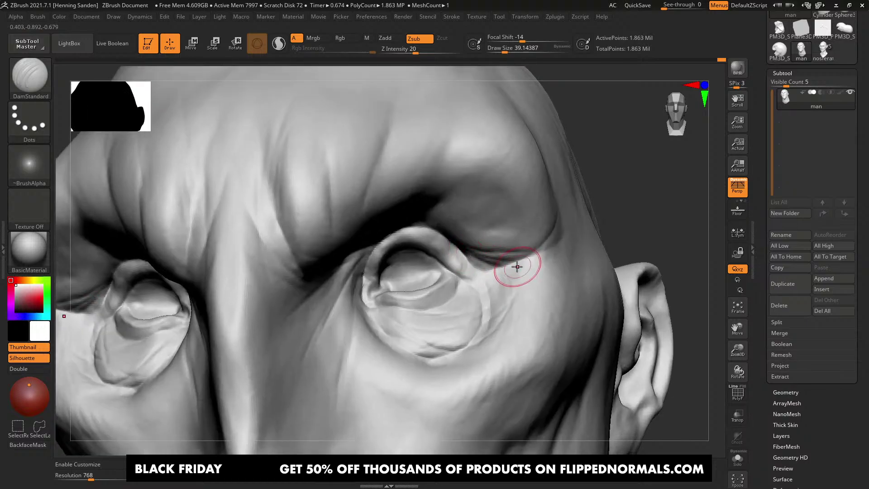
right_drag(517, 266, 505, 286)
drag(488, 273, 488, 287)
drag(463, 314, 498, 313)
Step: Carve fine wrinkles along the eye bag's outer rim with the DamStandard brush at a draw size of about 20
key(s)
right_drag(494, 313, 505, 301)
key(bracketleft)
drag(488, 289, 489, 295)
alt+right_drag(488, 291, 497, 264)
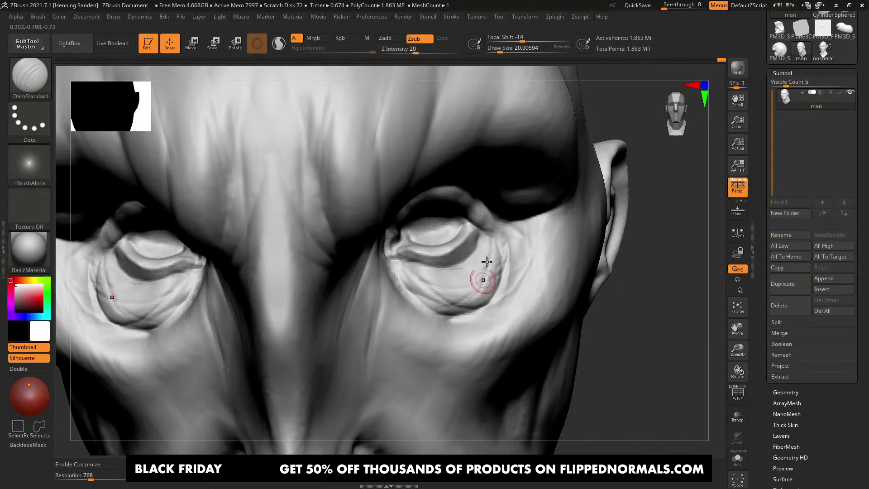
right_drag(466, 316, 499, 277)
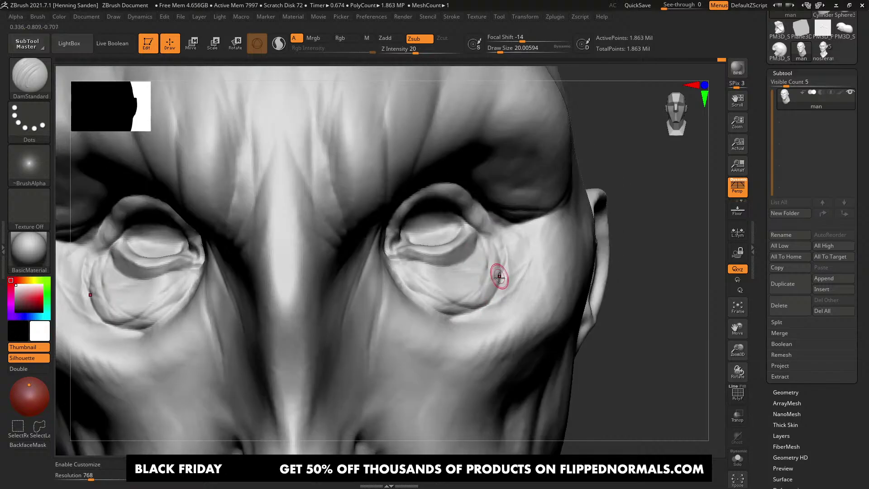
Step: Carve a thin crease below the eye bag running outward over the cheekbone with the DamStandard brush at a draw size of about 20
alt+right_drag(458, 297, 498, 213)
right_drag(375, 235, 439, 237)
alt+right_drag(439, 238, 384, 270)
mouse_move(278, 297)
mouse_down()
mouse_move(368, 283)
mouse_move(293, 294)
mouse_up()
ctrl+right_drag(294, 291, 325, 258)
alt+right_drag(412, 250, 359, 253)
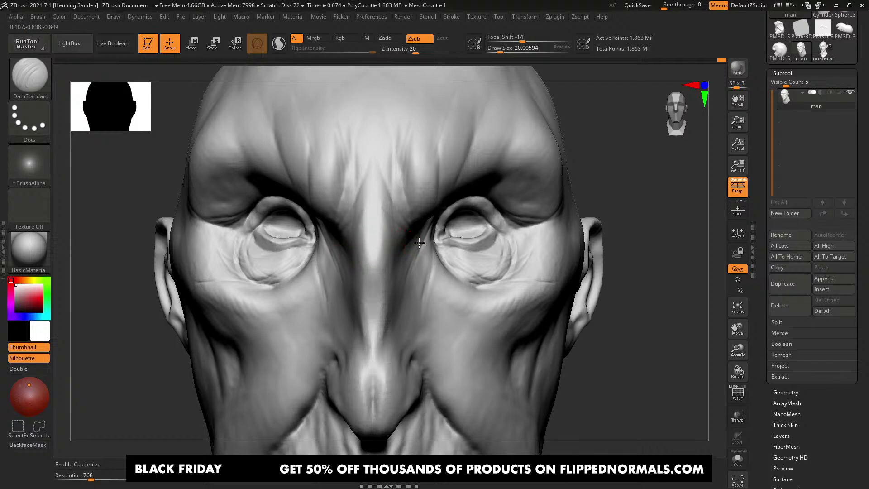
Step: Carve a crease from the nose bridge around the inner brow fold with the DamStandard brush at a draw size of about 33
alt+right_drag(419, 243, 430, 181)
ctrl+right_drag(433, 216, 384, 247)
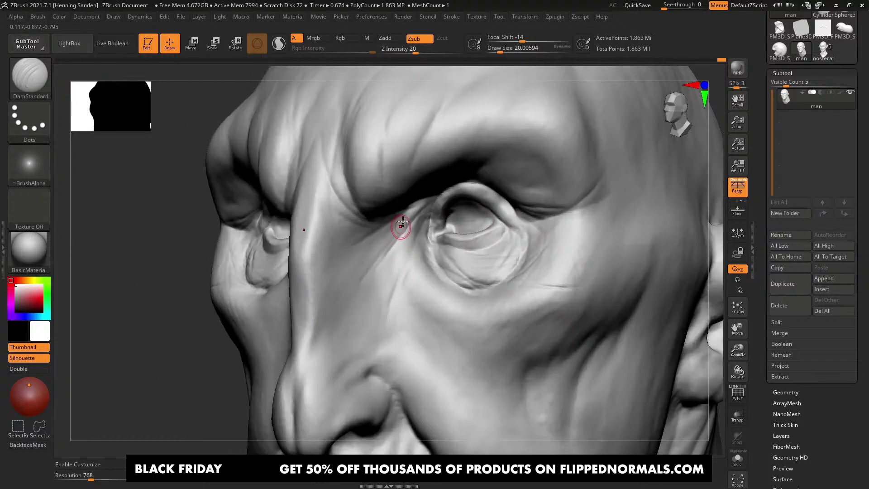
key(ctrl)
mouse_move(339, 224)
right_down()
mouse_move(359, 249)
mouse_move(334, 192)
right_up()
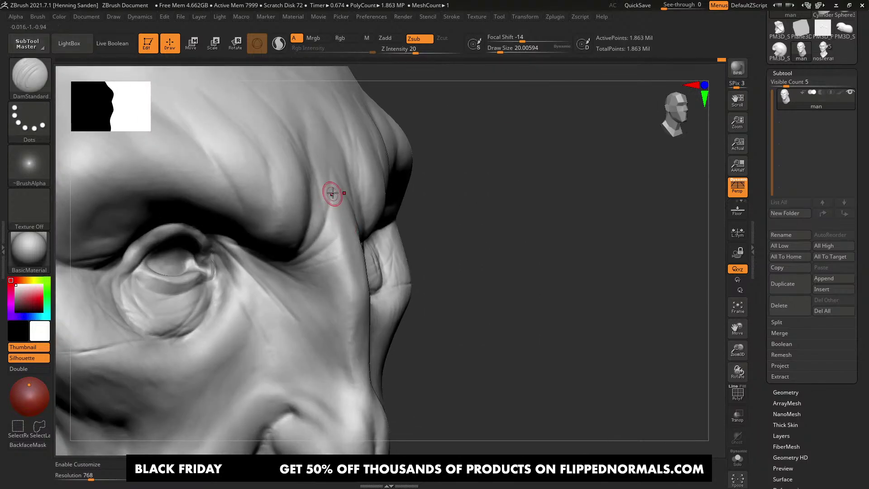
drag(330, 181, 310, 254)
key(ctrl+z)
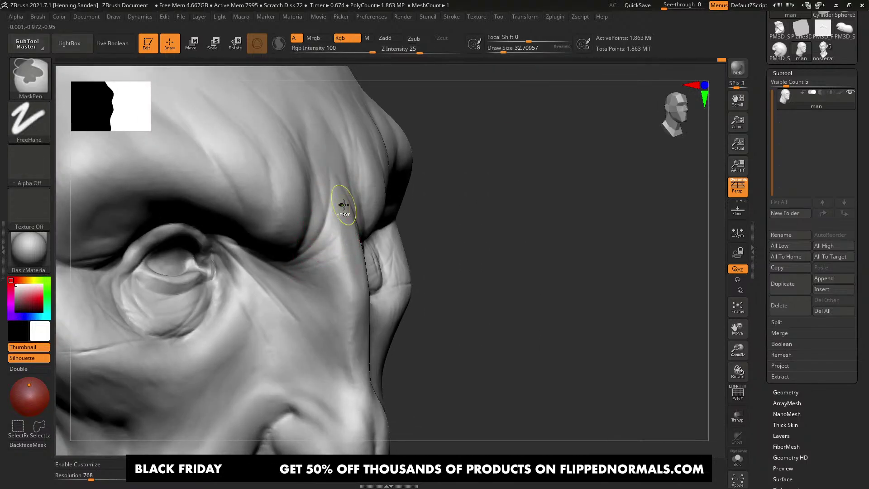
drag(343, 224, 311, 257)
right_drag(311, 258, 336, 233)
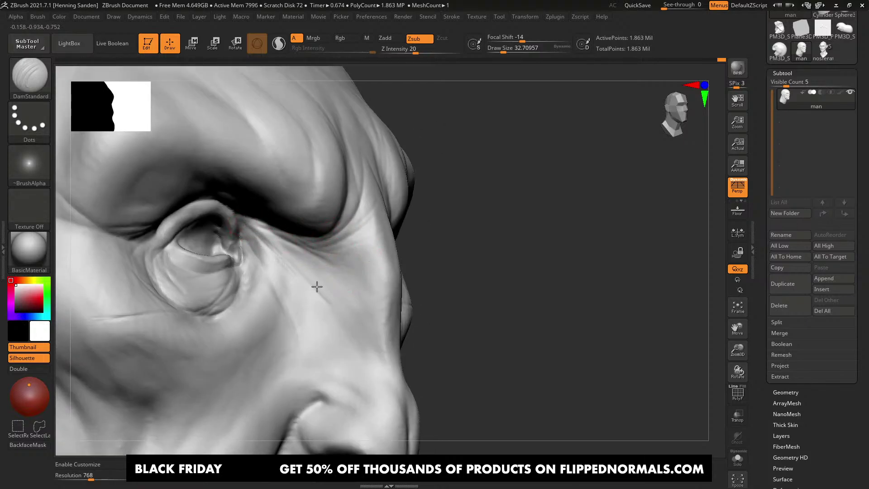
Step: Carve long creases from below the inner eye corner down beside the nose with the DamStandard brush at a draw size of about 33
right_drag(283, 285, 289, 274)
drag(256, 245, 292, 322)
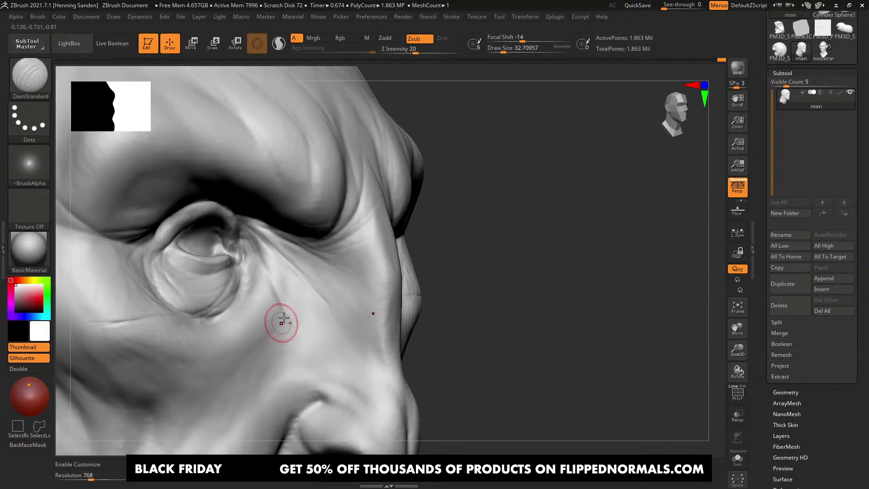
right_drag(282, 321, 299, 253)
drag(298, 241, 297, 304)
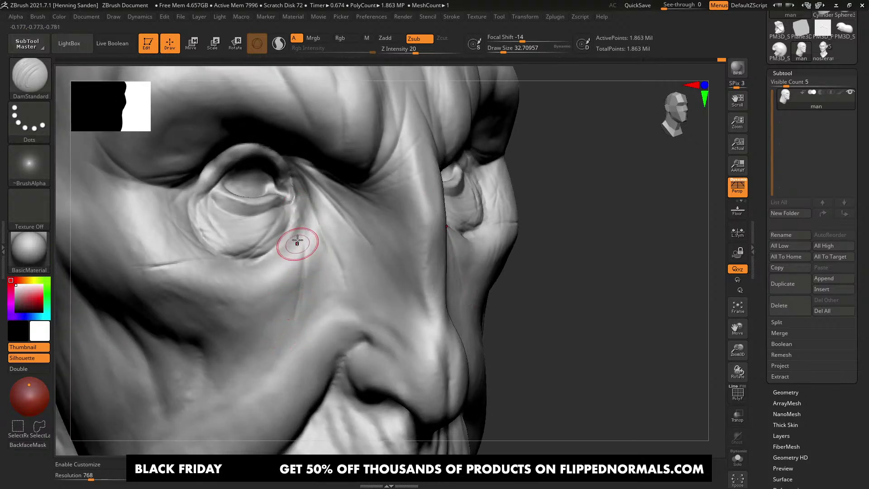
Step: Carve crow's-feet wrinkles over the outer cheekbone and diagonal creases from under the eye bag toward the cheek with the DamStandard brush
mouse_move(223, 277)
right_down()
mouse_move(271, 289)
mouse_move(313, 286)
right_up()
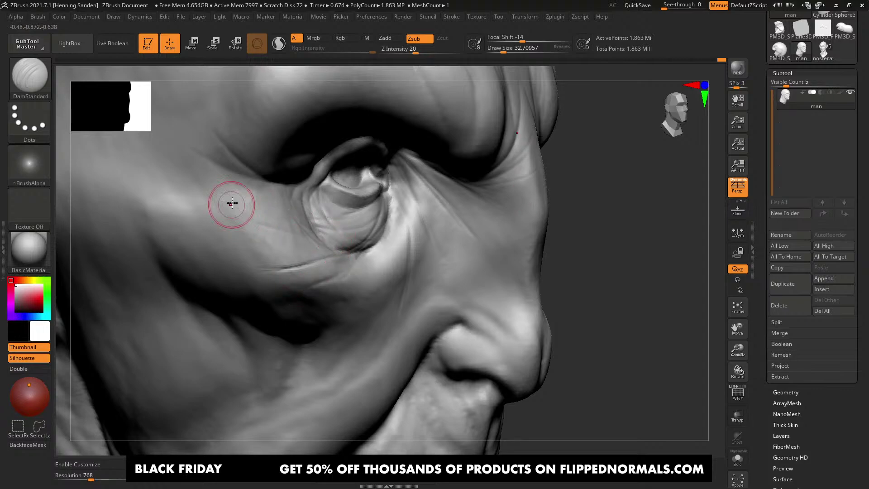
mouse_move(231, 202)
right_down()
mouse_move(358, 281)
mouse_move(305, 281)
right_up()
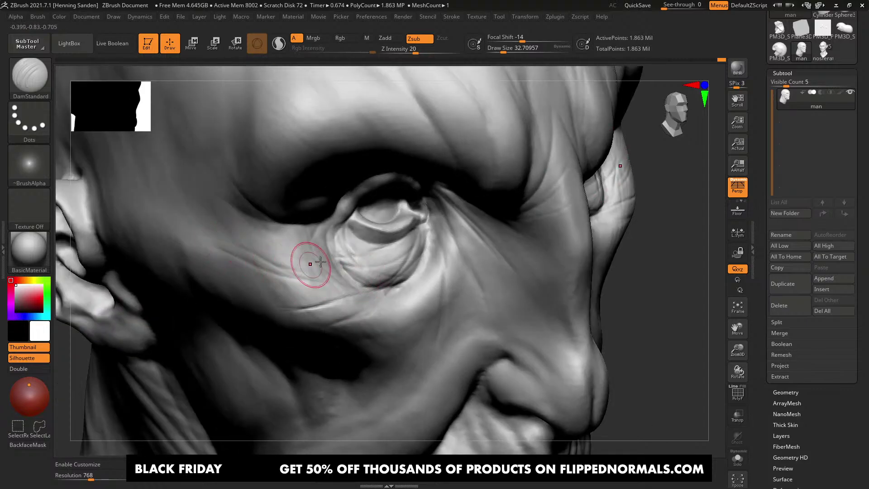
mouse_move(218, 219)
right_down()
mouse_move(370, 260)
mouse_move(358, 256)
mouse_move(351, 282)
mouse_move(386, 210)
right_up()
drag(379, 206, 312, 288)
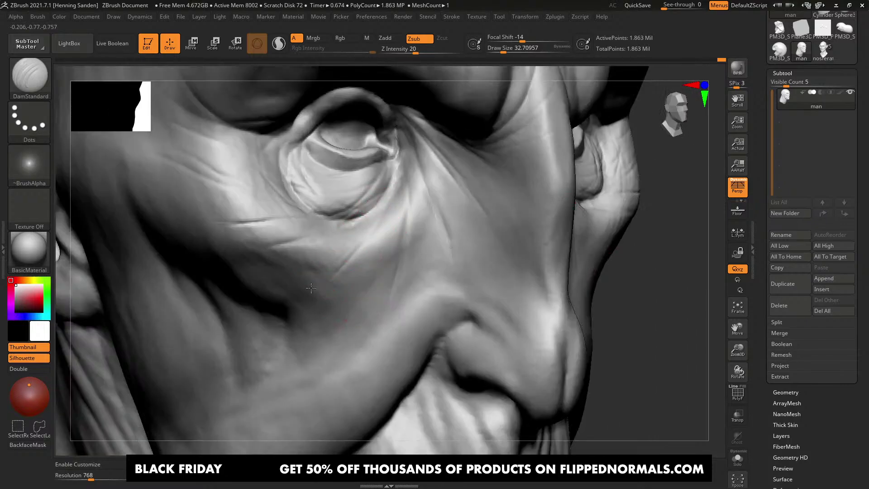
right_drag(350, 271, 368, 267)
drag(369, 237, 277, 298)
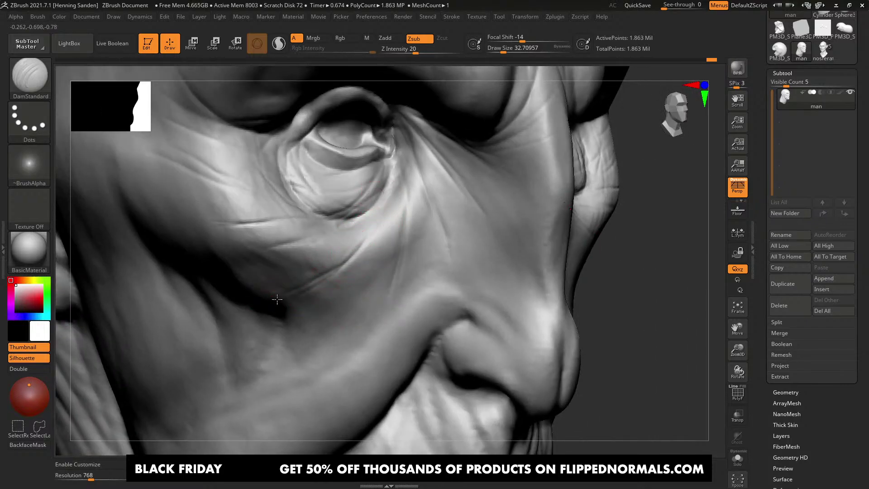
Step: Build up skin folds between the creases under the eye bag and beside the nose with the ClayBuildup brush at a draw size of about 33
right_drag(362, 235, 398, 239)
key(b)
key(c)
key(b)
drag(373, 213, 318, 276)
right_drag(352, 242, 357, 267)
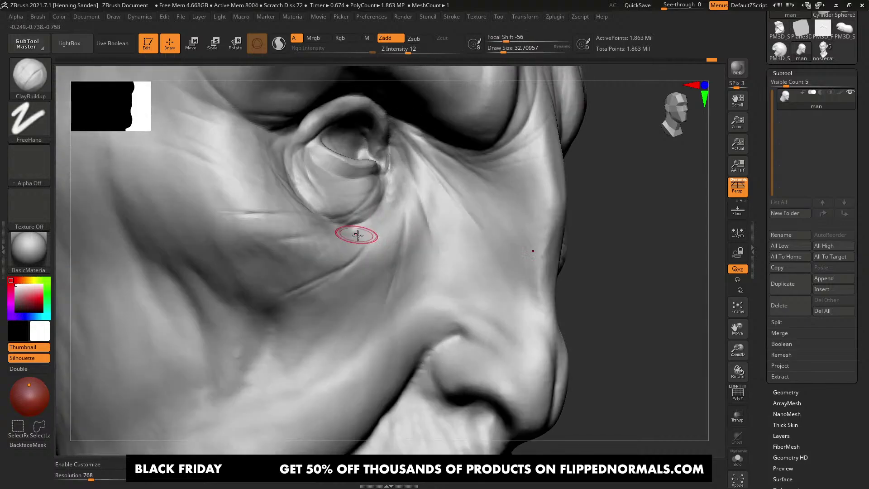
drag(357, 235, 324, 265)
right_drag(387, 251, 384, 204)
drag(387, 200, 356, 299)
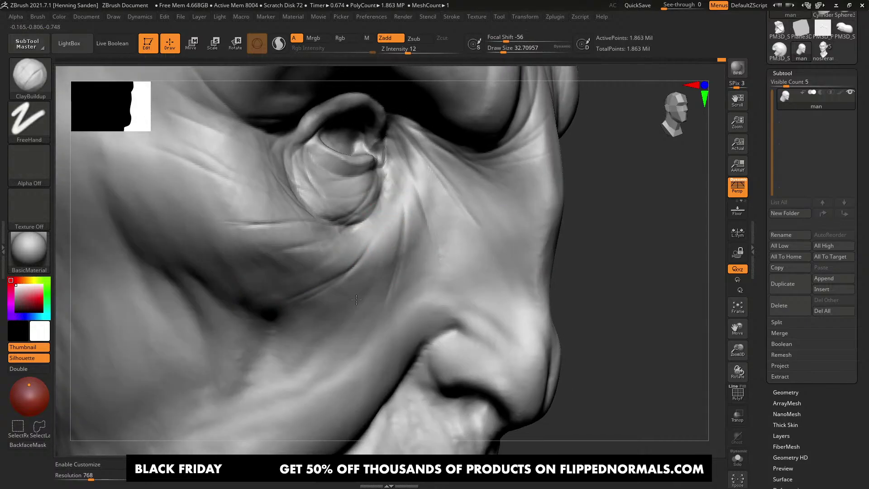
Step: Build up the wrinkle folds from the outer eye corner across the cheekbone toward the temple with the ClayBuildup brush
right_drag(386, 248, 403, 182)
right_drag(418, 261, 295, 304)
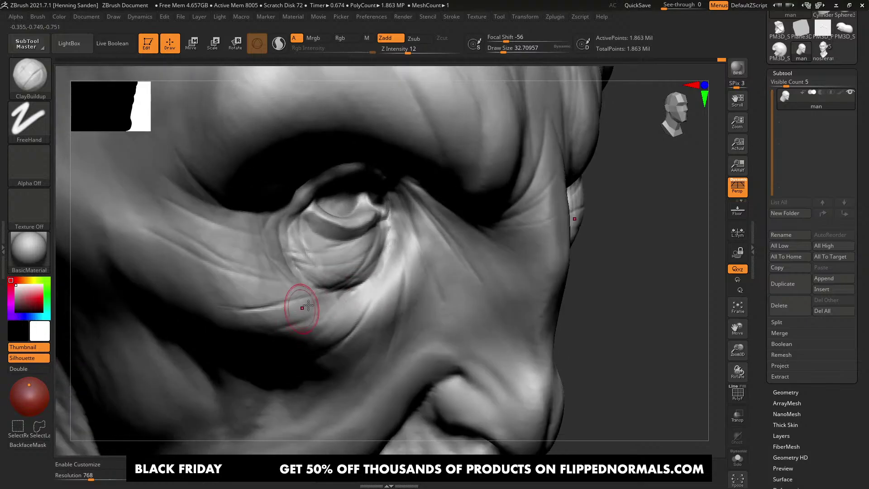
drag(221, 280, 278, 266)
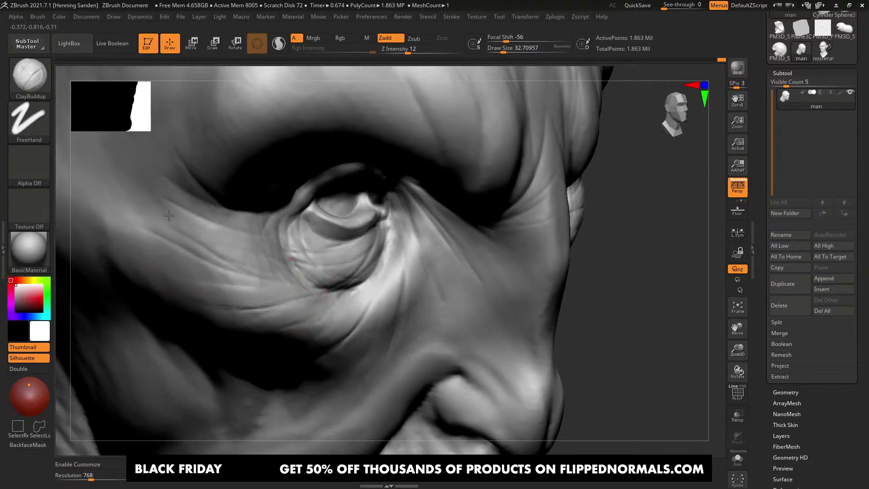
mouse_move(144, 192)
mouse_down()
mouse_move(219, 221)
mouse_move(251, 223)
mouse_up()
alt+right_drag(155, 175, 253, 262)
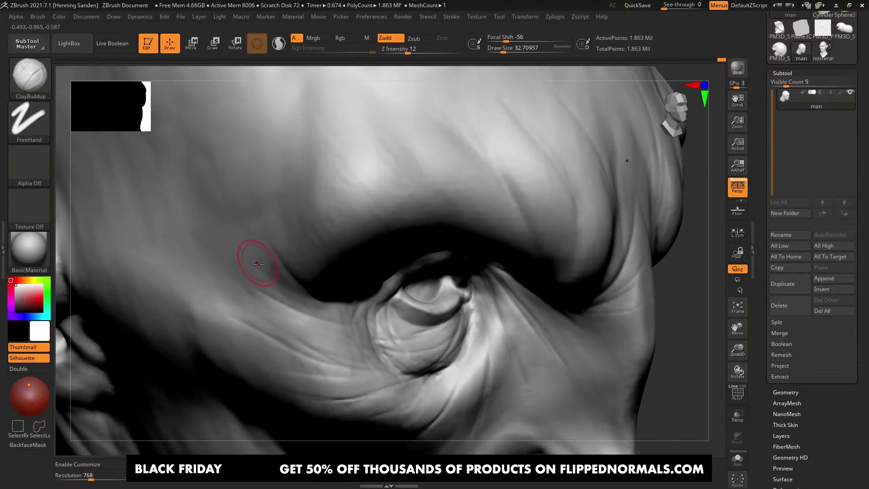
Step: Build up the skin along the outer edge of the brow fold toward the temple with the ClayBuildup brush at a draw size of about 33
right_drag(251, 188, 301, 202)
drag(300, 202, 321, 294)
right_drag(337, 274, 312, 244)
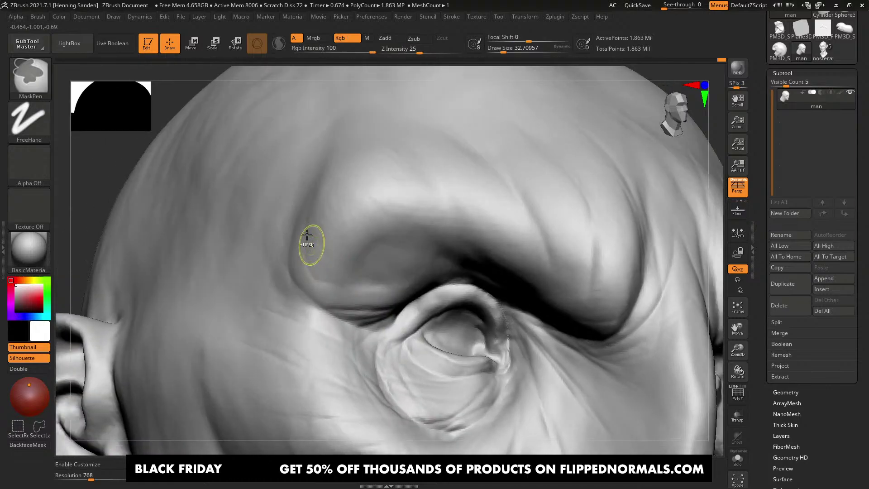
mouse_move(305, 199)
mouse_down()
mouse_move(312, 277)
mouse_move(320, 237)
mouse_up()
right_drag(315, 233, 308, 229)
drag(299, 188, 304, 280)
right_drag(304, 280, 316, 246)
drag(316, 246, 352, 286)
right_drag(351, 286, 306, 261)
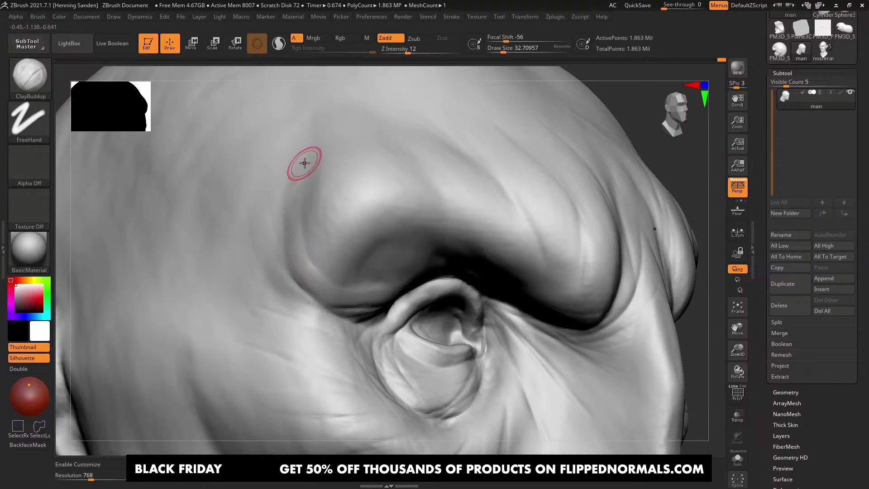
Step: Blend the temple into the outer brow fold and fill the fold's lower edge with the ClayBuildup brush, enlarging the draw size to about 68
drag(304, 163, 310, 270)
key(])
drag(273, 202, 285, 261)
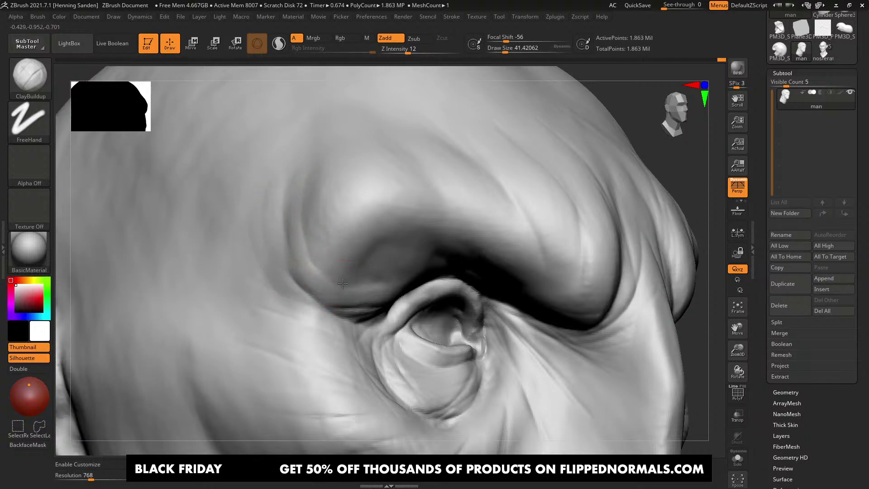
right_drag(317, 272, 422, 284)
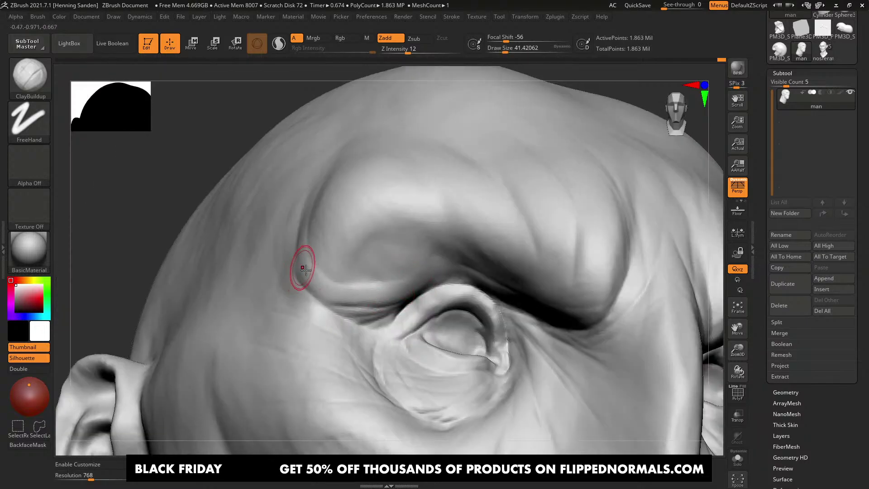
right_drag(305, 268, 360, 281)
right_drag(285, 229, 267, 235)
right_drag(346, 289, 425, 265)
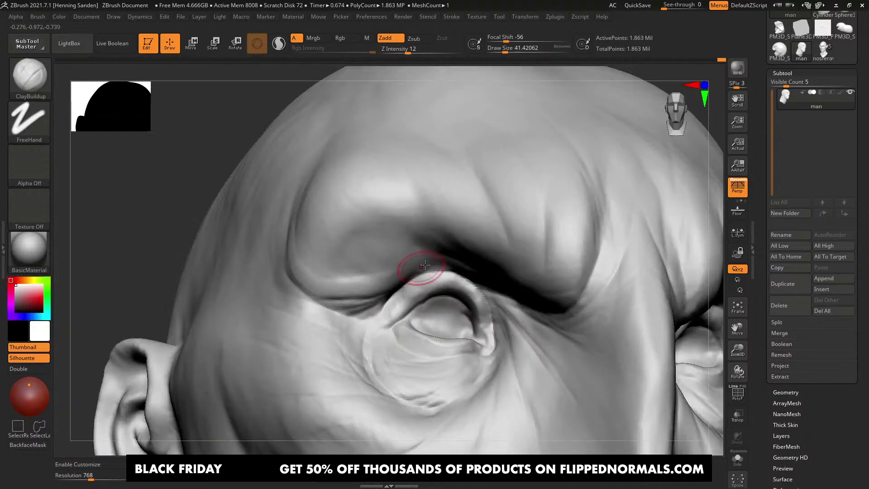
mouse_move(374, 278)
mouse_down()
mouse_move(317, 277)
mouse_move(343, 287)
mouse_up()
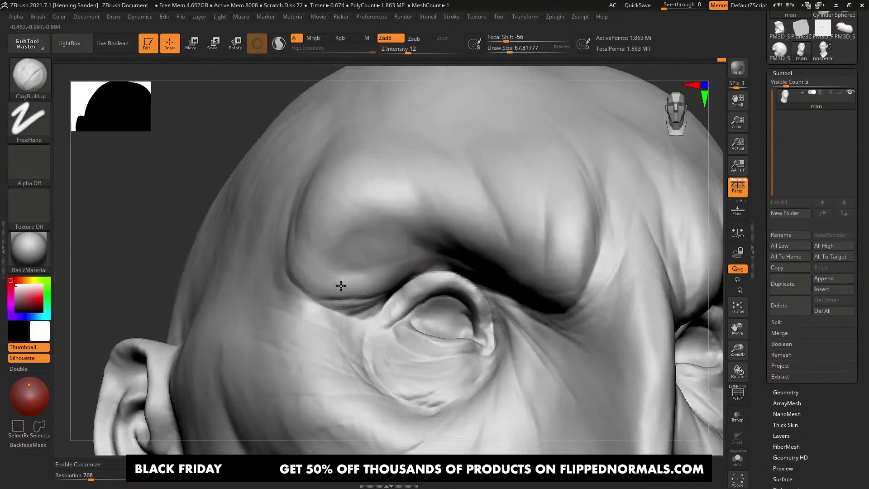
Step: Build up the lower rim of the sagging outer brow fold above the eye corner with the ClayBuildup brush at a draw size of about 39
mouse_move(385, 277)
ctrl+right_down()
mouse_move(385, 260)
mouse_move(467, 265)
ctrl+right_up()
alt+right_drag(518, 300, 423, 252)
ctrl+right_drag(527, 237, 523, 260)
key(s)
drag(520, 251, 513, 251)
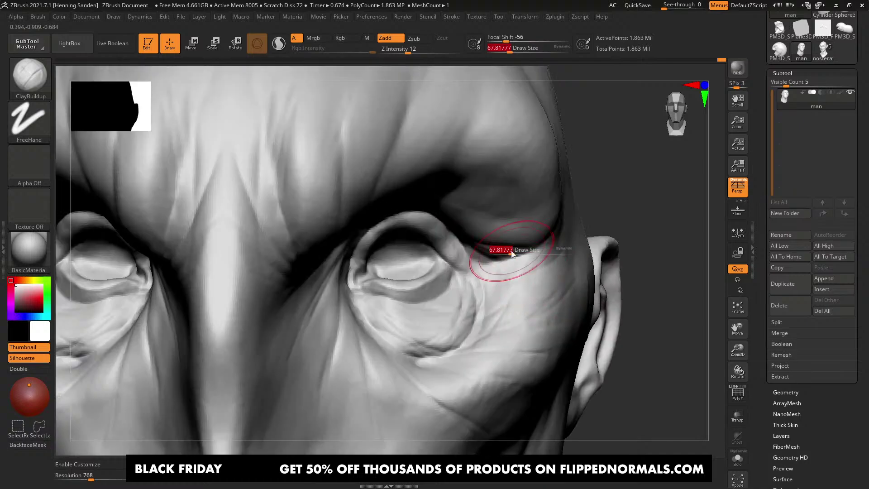
right_drag(464, 219, 440, 203)
drag(463, 233, 543, 249)
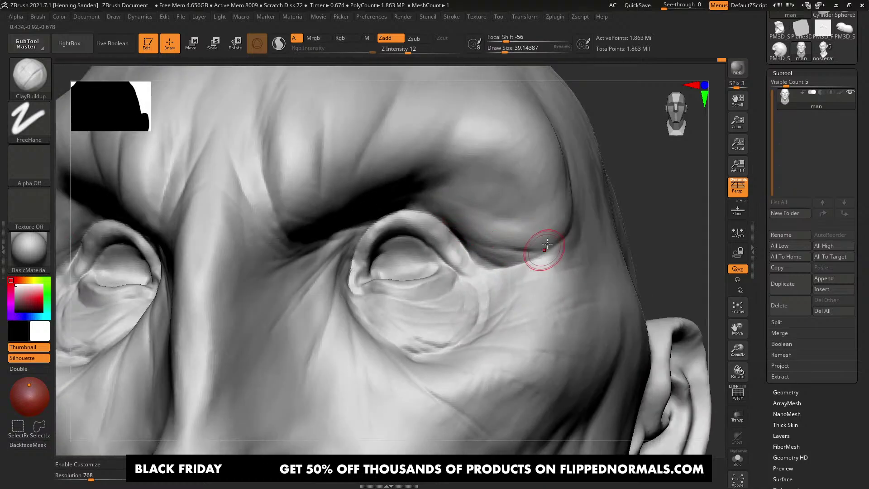
mouse_move(475, 247)
mouse_down()
mouse_move(520, 254)
mouse_move(489, 254)
mouse_up()
ctrl+right_drag(489, 254, 470, 257)
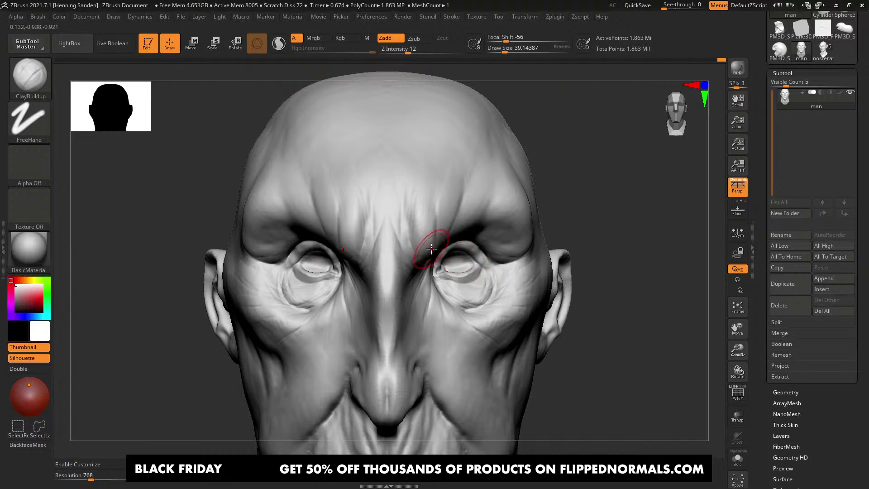
Step: Carve the crease around the outer end and underside of the brow fold with the DamStandard brush at a draw size of about 54
right_drag(422, 291, 420, 255)
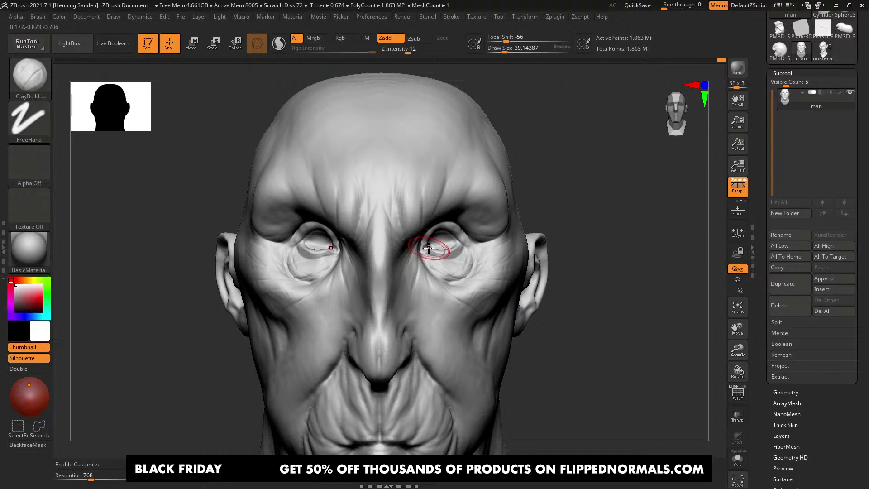
right_drag(430, 249, 454, 250)
ctrl+right_drag(515, 213, 506, 289)
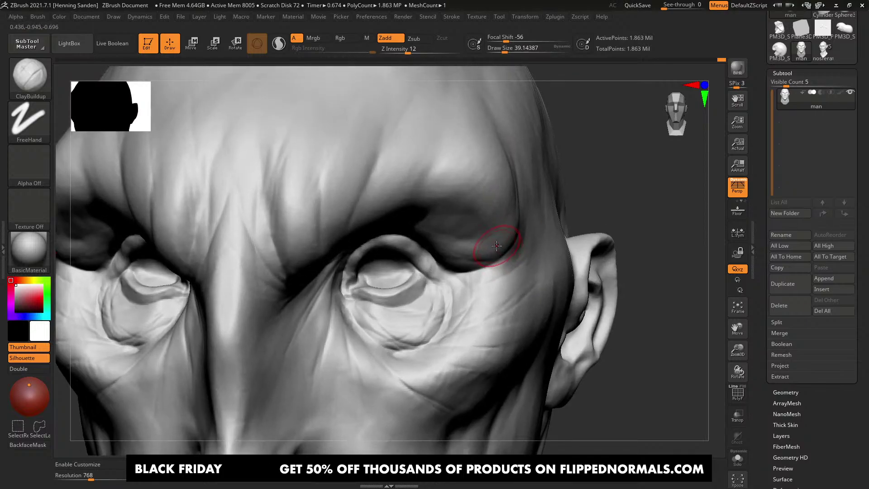
right_drag(495, 244, 489, 246)
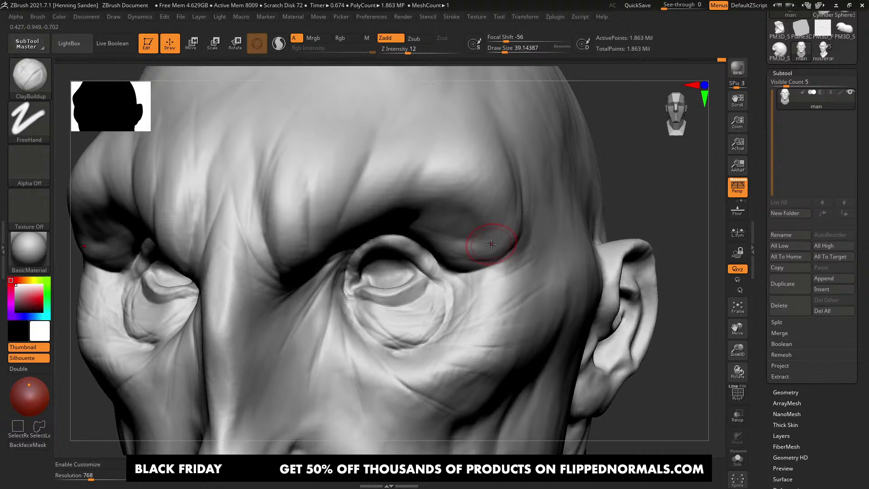
key(b)
key(d)
key(s)
mouse_move(488, 245)
right_down()
mouse_move(507, 247)
mouse_move(471, 244)
right_up()
ctrl+right_drag(498, 194, 504, 218)
drag(499, 227, 473, 261)
right_drag(473, 261, 502, 252)
mouse_move(513, 188)
mouse_down()
mouse_move(497, 231)
mouse_move(453, 286)
mouse_up()
right_drag(462, 262, 494, 247)
drag(503, 206, 425, 273)
right_drag(426, 273, 487, 242)
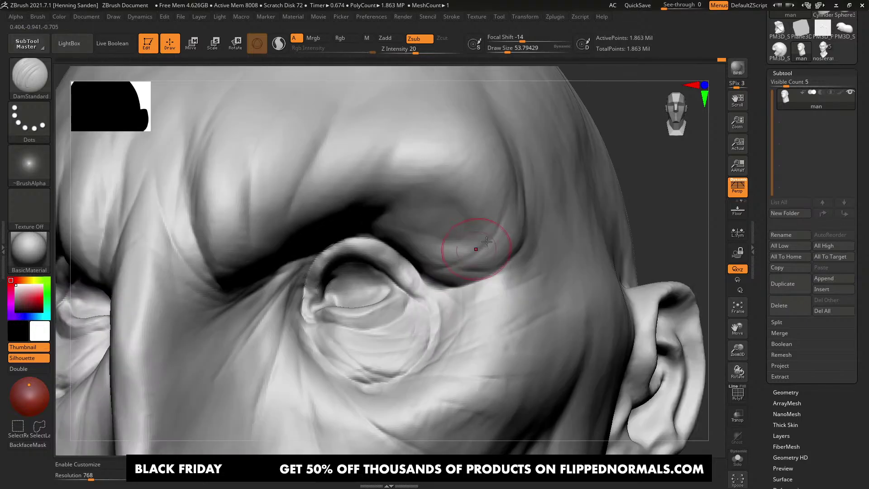
Step: Reduce the DamStandard brush's draw size to about 46
mouse_move(505, 153)
right_down()
mouse_move(489, 208)
mouse_move(492, 246)
mouse_move(440, 286)
mouse_move(432, 309)
right_up()
key(s)
drag(414, 323, 411, 323)
mouse_move(400, 338)
right_down()
mouse_move(367, 346)
mouse_move(388, 281)
mouse_move(437, 334)
mouse_move(473, 243)
right_up()
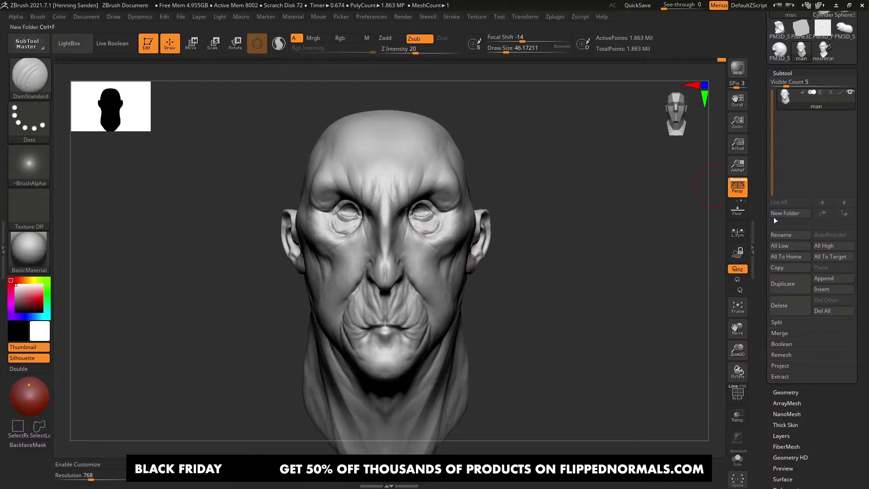
Step: Copy the eyeball subtool PM3D_Sphere3D_2 from the nosferatu tool and paste it into the man tool
click(824, 279)
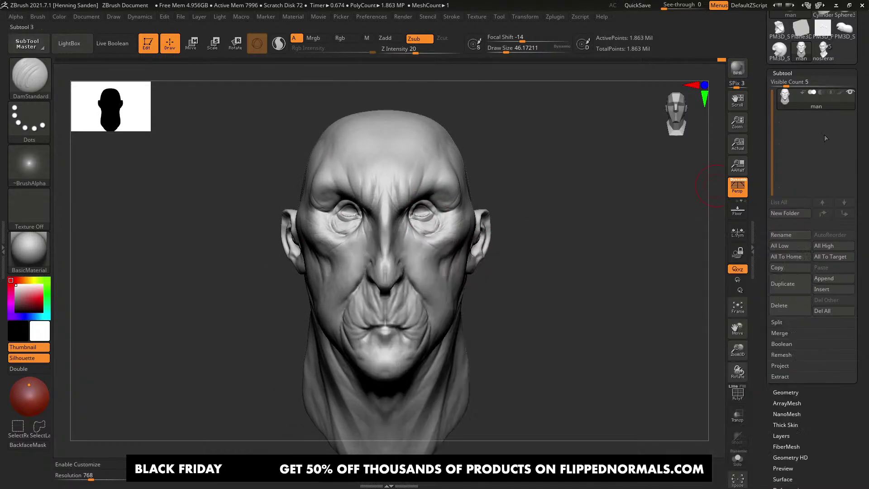
click(824, 50)
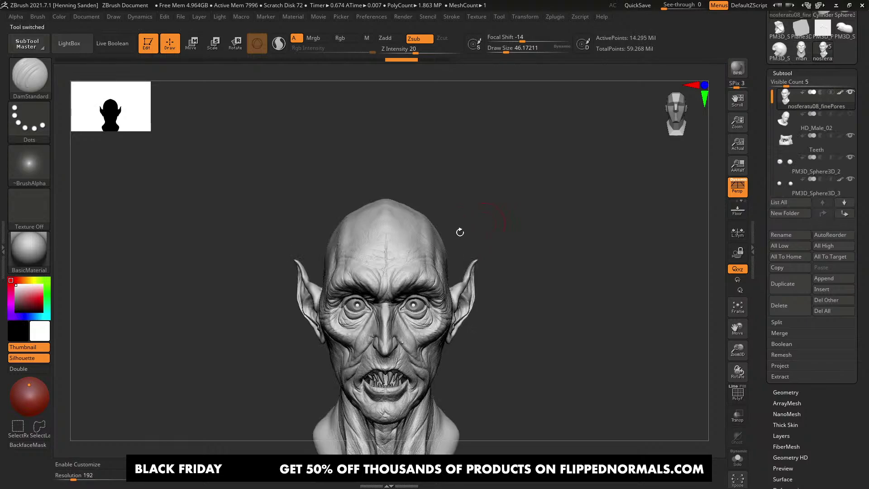
alt+click(407, 307)
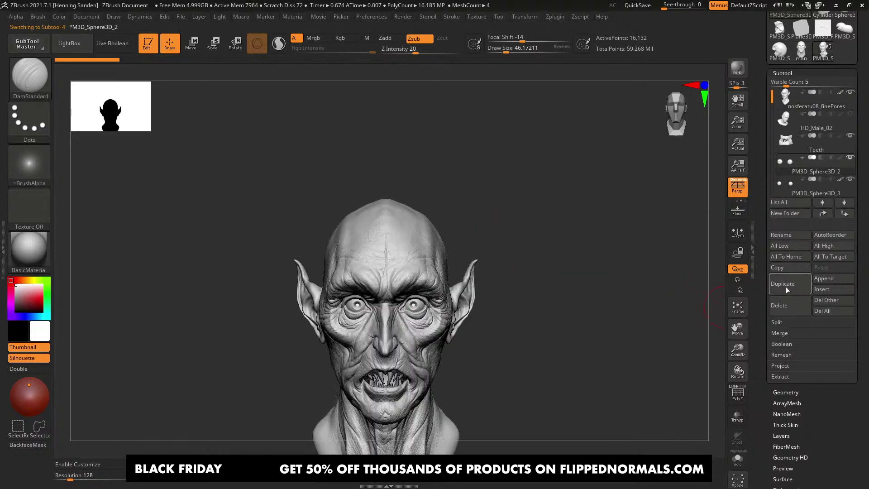
click(785, 269)
click(801, 52)
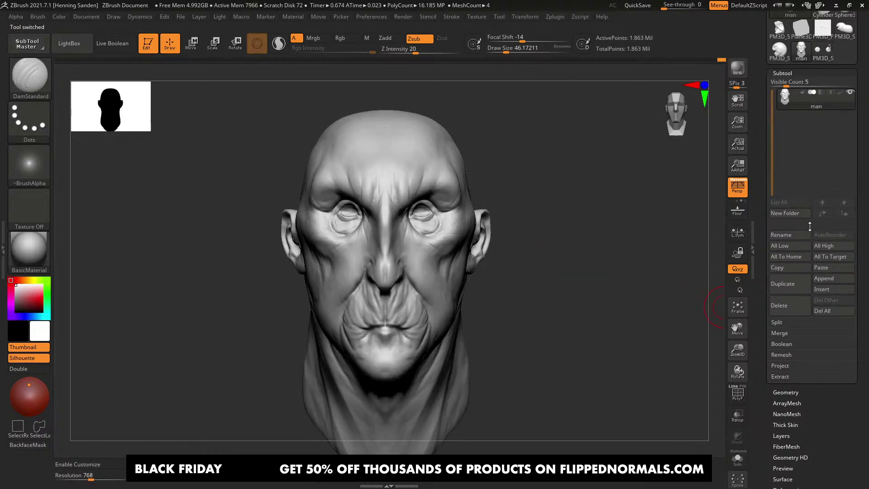
click(829, 268)
Step: Move the pasted eyeballs up to the eye sockets, shift them sideways and bring them forward out of the head
key(w)
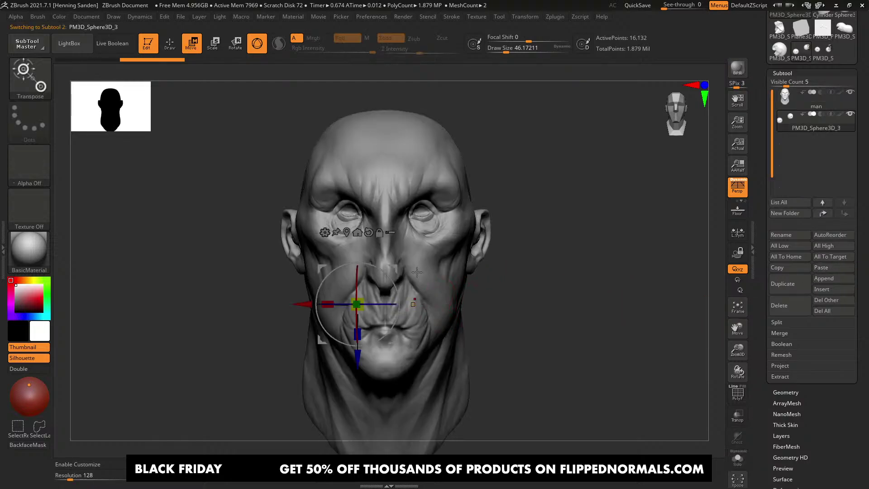
drag(358, 358, 357, 262)
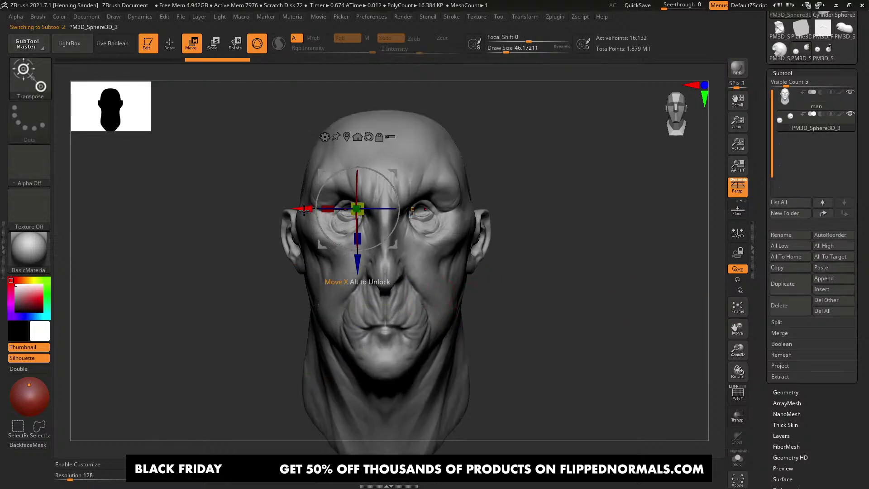
drag(303, 208, 289, 208)
right_drag(292, 254, 374, 255)
drag(346, 212, 397, 231)
key(alt+s)
key(alt+s)
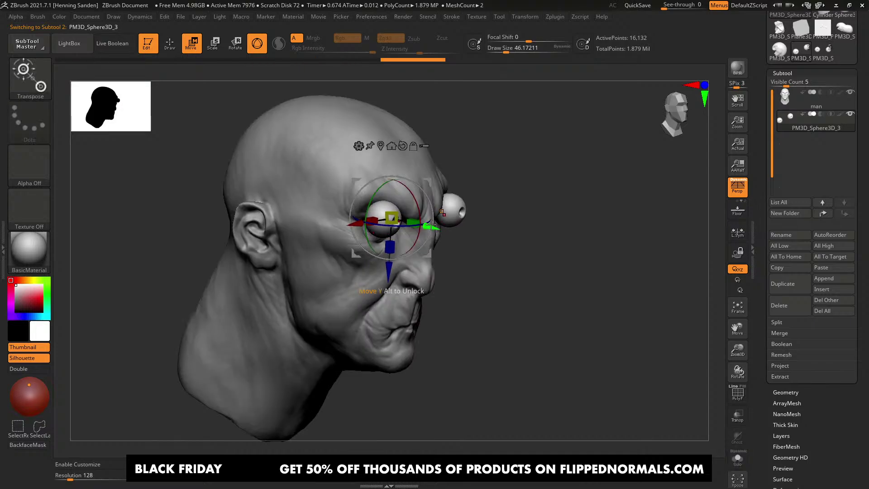
Step: Push the eyeballs back and slightly down in side view, and fine-tune their depth within the sockets
shift+right_drag(488, 221, 375, 237)
drag(286, 222, 311, 222)
drag(365, 277, 364, 287)
right_drag(446, 296, 485, 293)
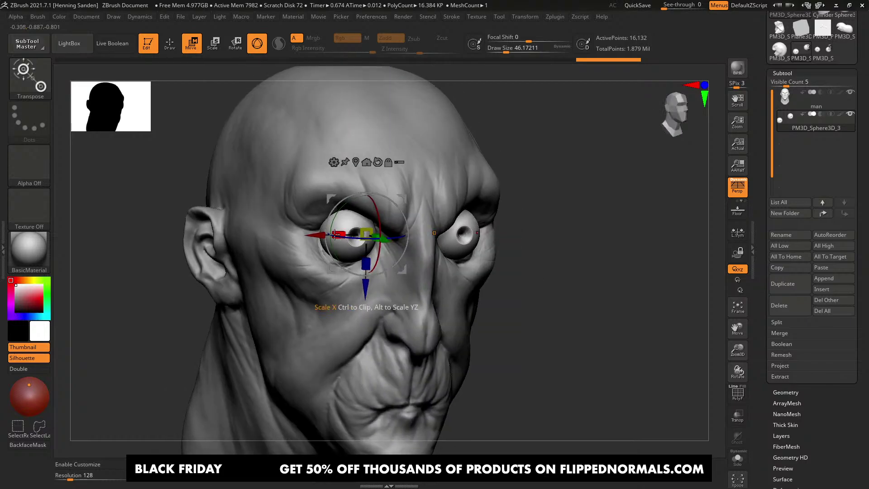
mouse_move(385, 236)
mouse_down()
mouse_move(396, 240)
mouse_move(383, 237)
mouse_up()
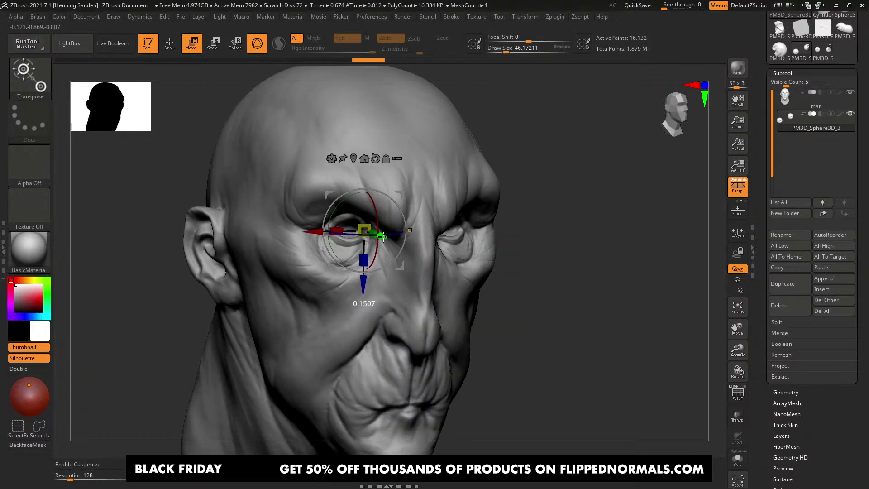
mouse_move(445, 276)
right_down()
mouse_move(403, 277)
mouse_move(404, 301)
right_up()
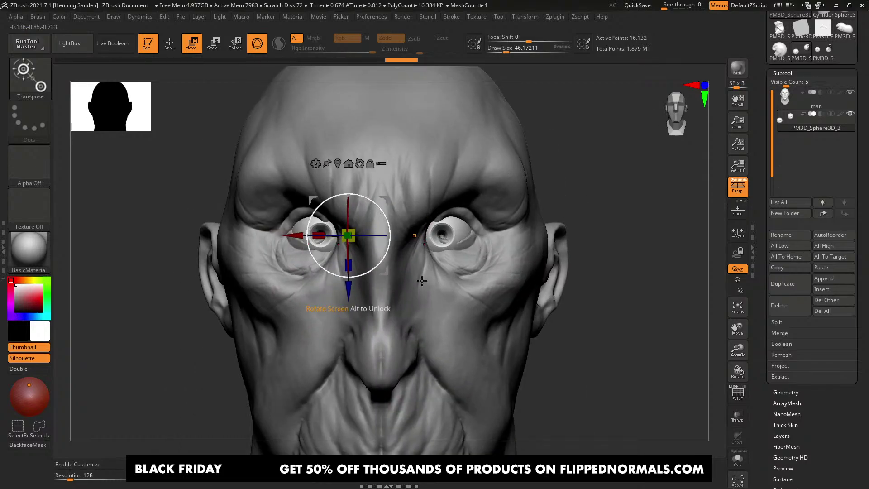
Step: Adjust the eyeballs' sideways position to center them between the lids, and return to Draw mode with the whole head framed from the front
key(q)
mouse_move(491, 332)
ctrl+right_down()
mouse_move(500, 289)
mouse_move(495, 244)
mouse_move(493, 261)
ctrl+right_up()
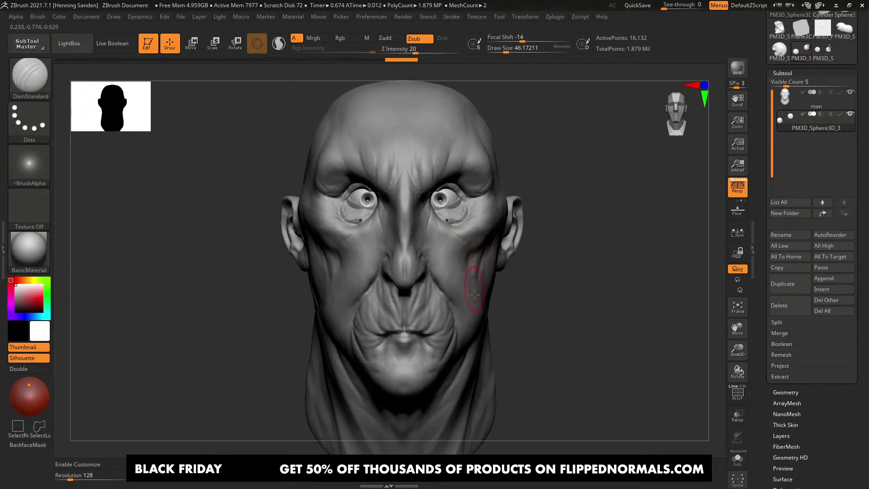
key(w)
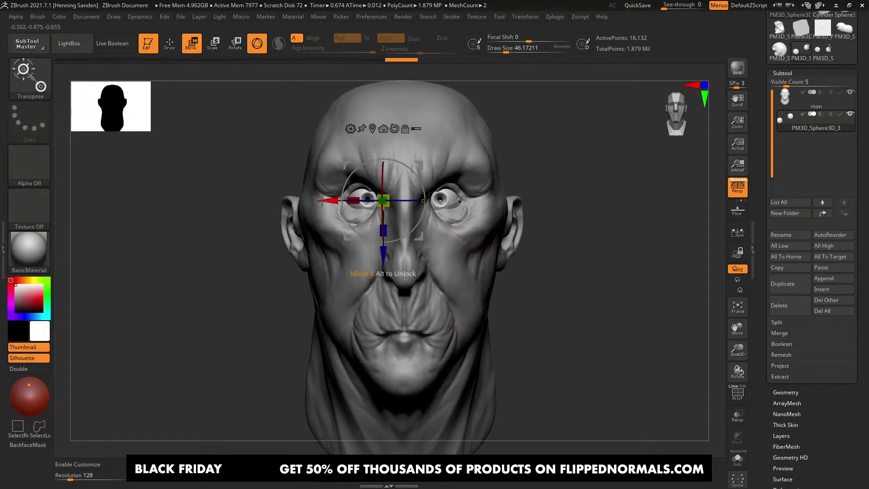
drag(404, 203, 393, 204)
ctrl+right_drag(414, 181, 423, 158)
mouse_move(421, 158)
mouse_down()
mouse_move(421, 143)
mouse_move(419, 156)
mouse_up()
ctrl+right_drag(419, 156, 417, 173)
drag(416, 193, 393, 196)
drag(462, 187, 468, 193)
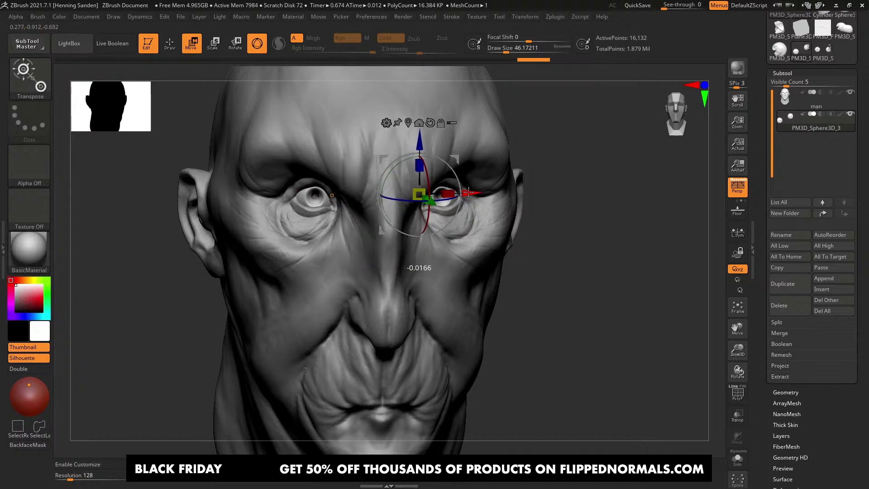
key(f)
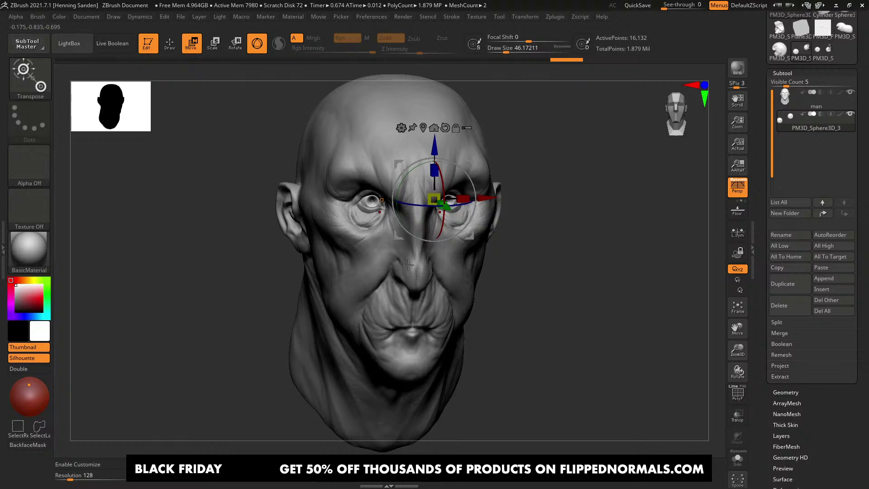
mouse_move(408, 275)
shift+right_down()
mouse_move(408, 290)
mouse_move(396, 278)
shift+right_up()
key(q)
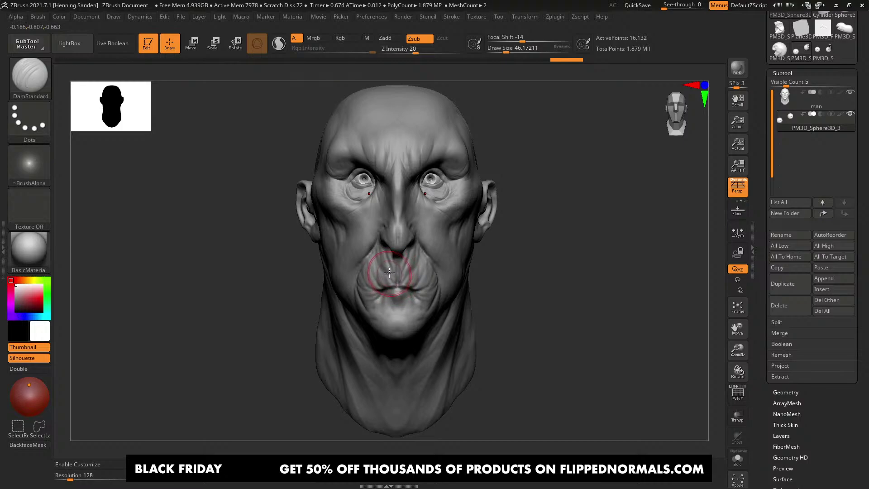
Step: Switch to Firefox, open the Introduction to Sculpting course page on FlippedNormals, select its web address and look over the page
key(alt+Tab)
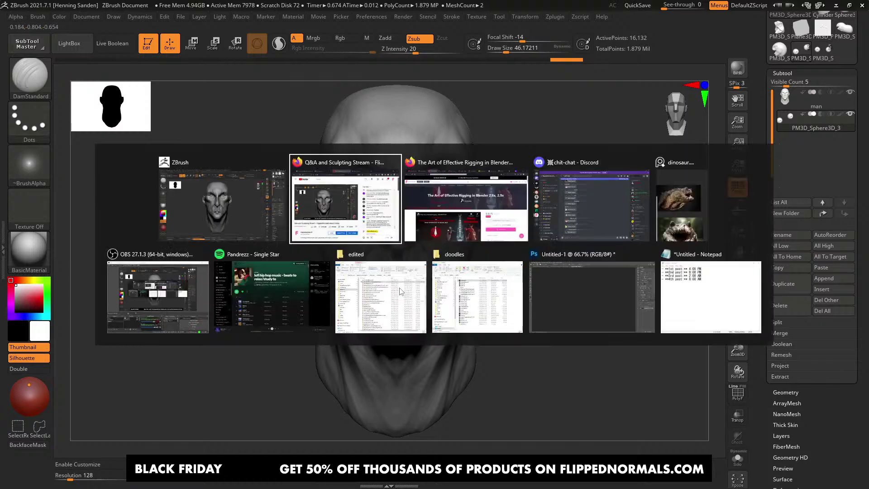
click(426, 202)
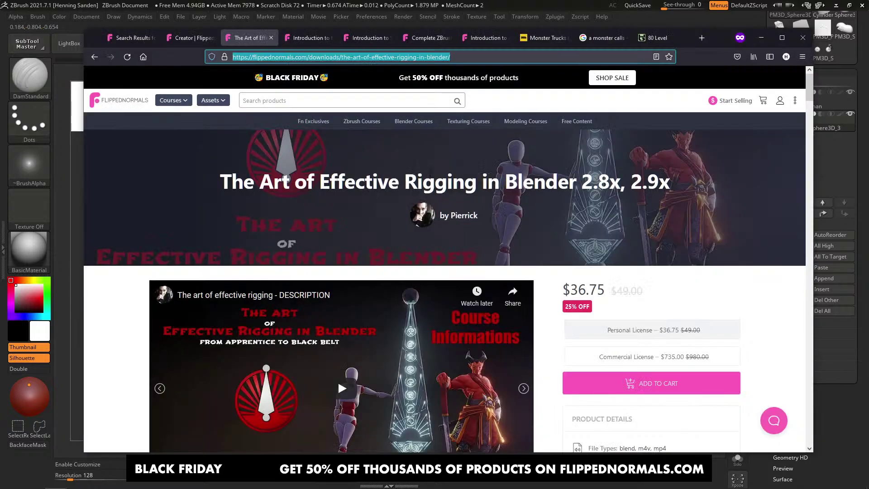
click(426, 40)
click(365, 42)
click(398, 57)
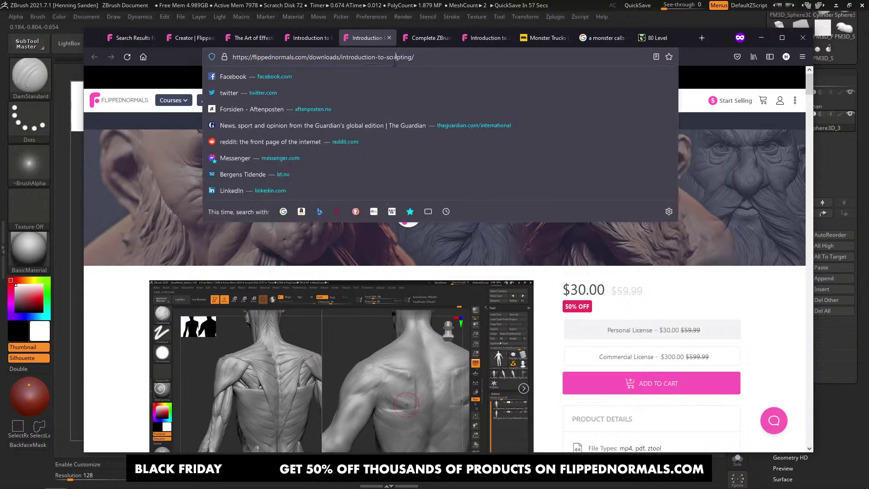
key(alt+Tab)
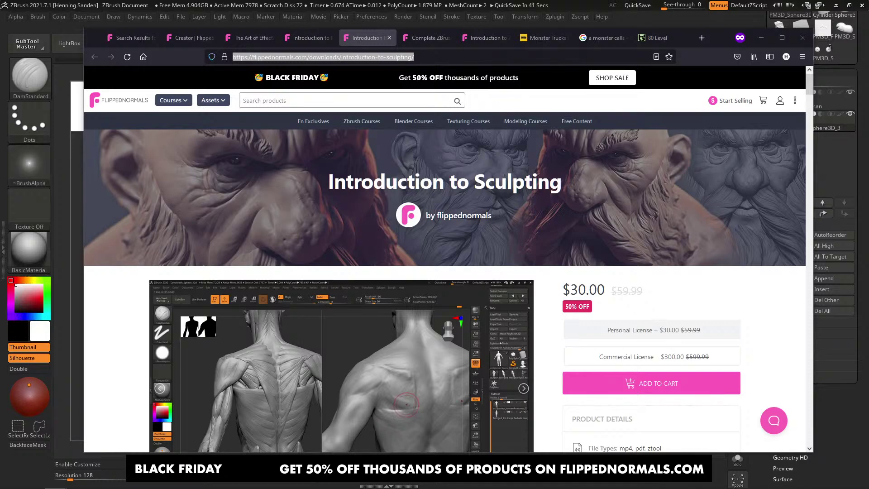
scroll(284, 348, down, 3)
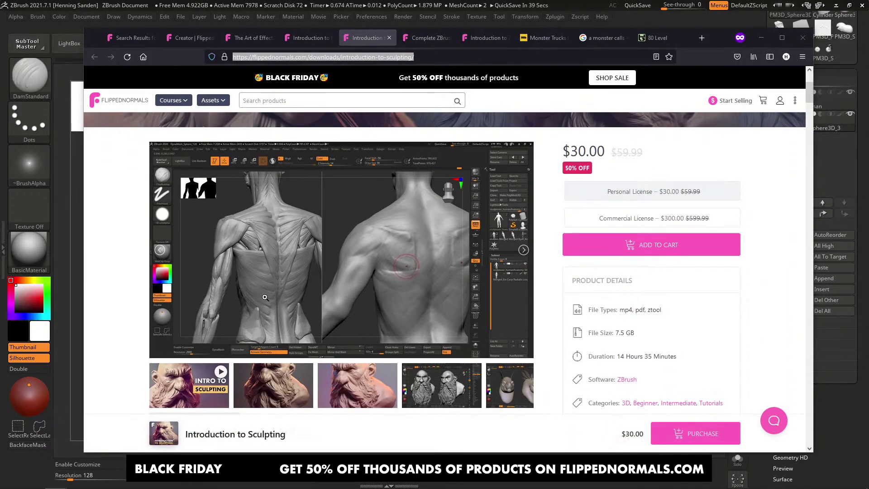
scroll(275, 267, up, 2)
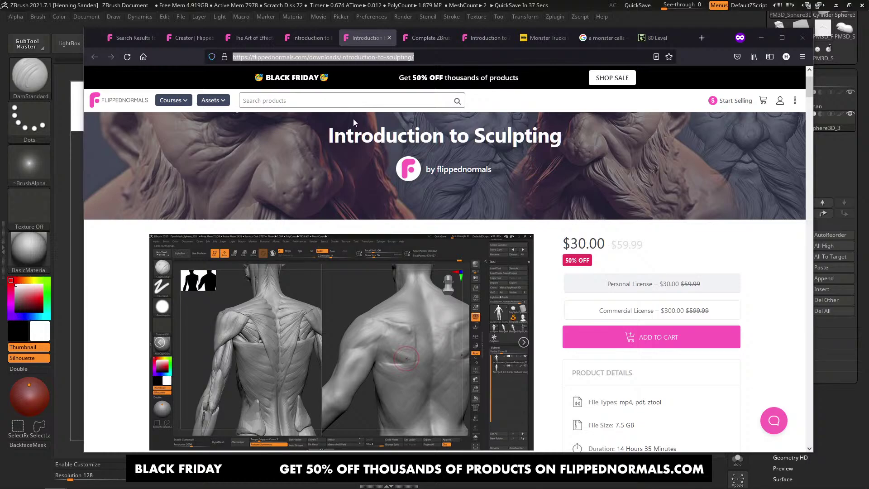
Step: Open the Fundamental Anatomy for Sculptors course from the page's list of more sculpting courses and select its web address
scroll(416, 144, down, 20)
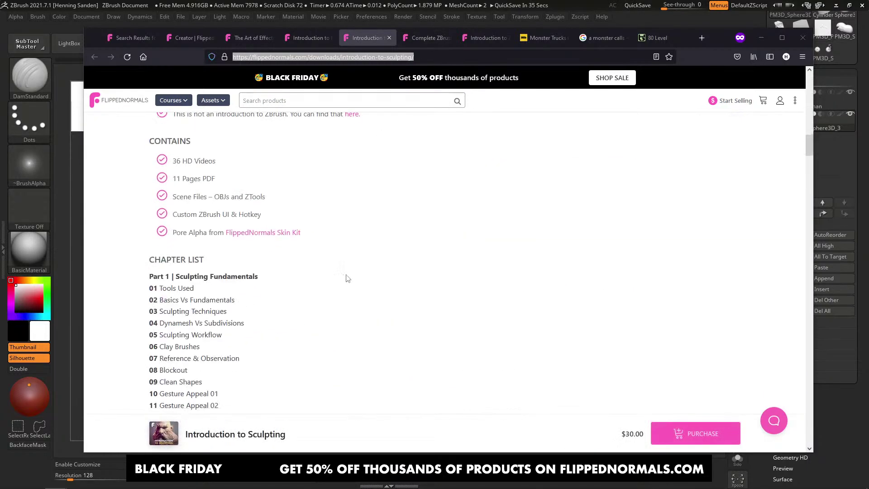
scroll(327, 288, up, 4)
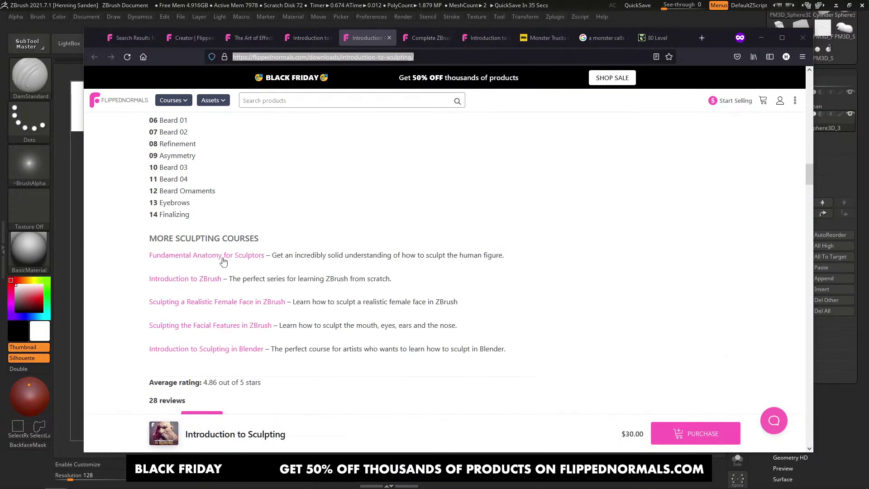
middle_click(183, 261)
click(396, 38)
click(392, 57)
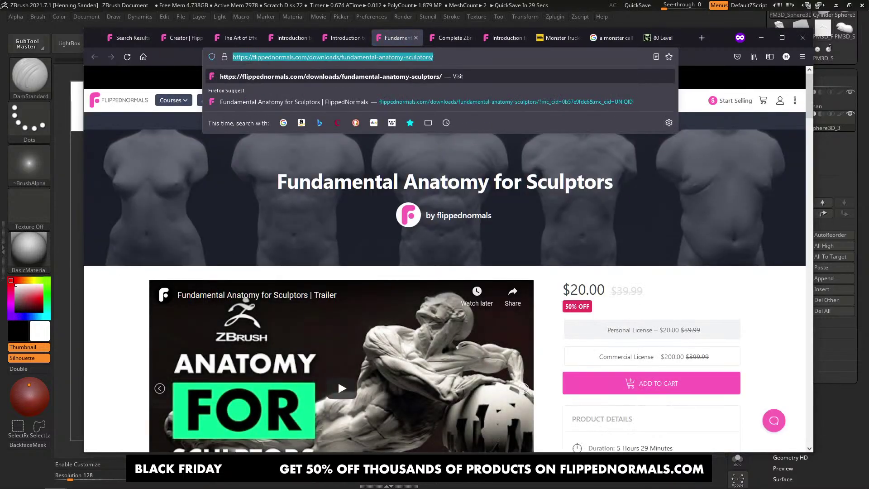
key(alt+Tab)
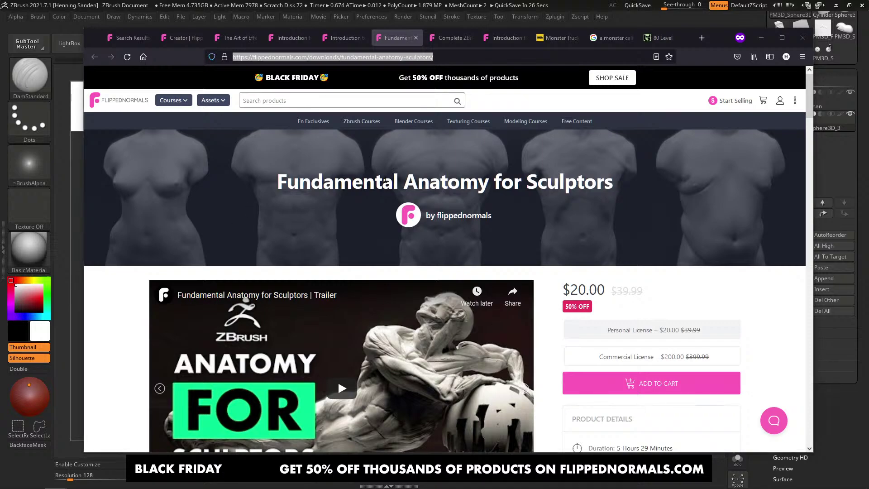
triple_click(340, 182)
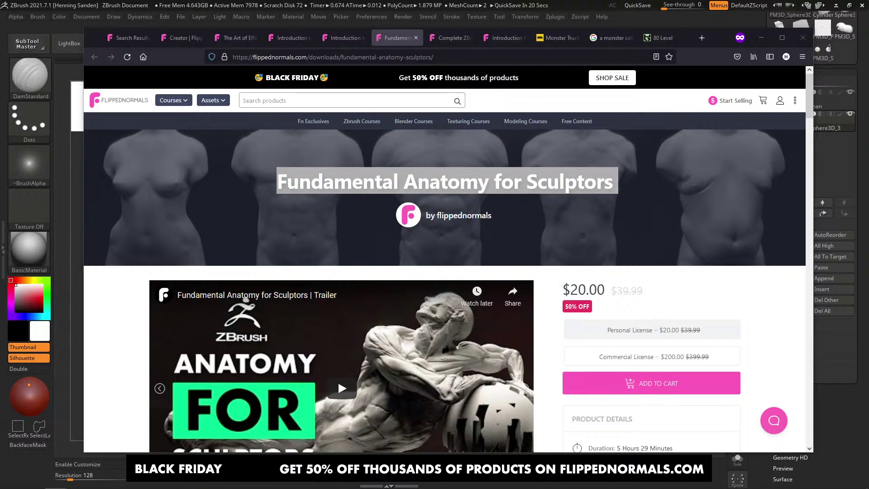
click(338, 57)
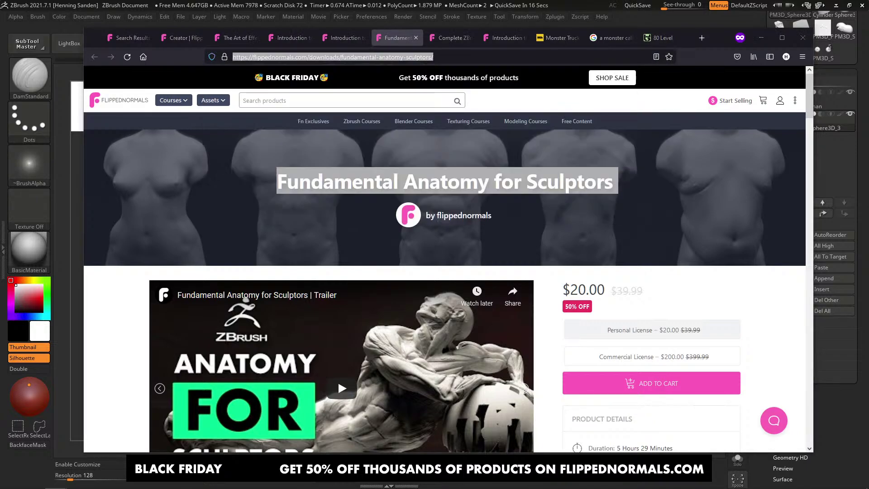
Step: Switch to ZBrush, make the head the active subtool, and carve creases along the underside of the brow fold with DamStandard
click(76, 353)
alt+click(466, 217)
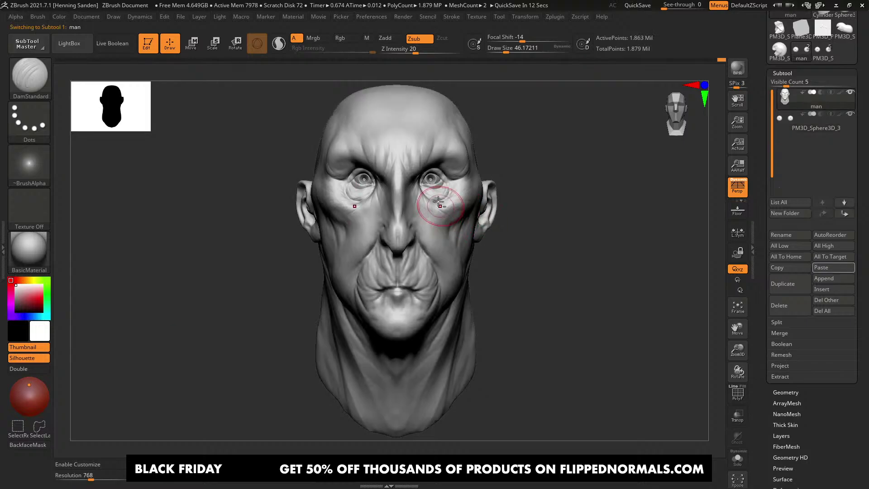
mouse_move(446, 139)
alt+right_down()
mouse_move(480, 200)
mouse_move(500, 188)
mouse_move(494, 175)
alt+right_up()
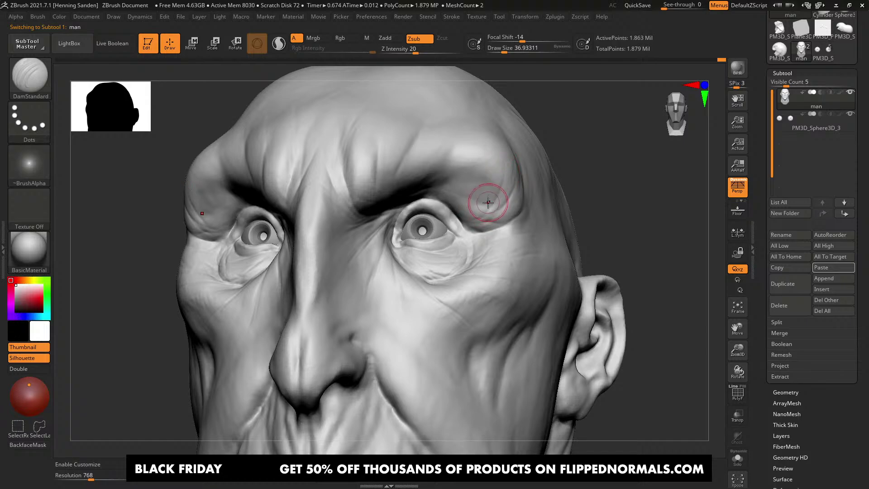
mouse_move(488, 202)
right_down()
mouse_move(488, 183)
mouse_move(491, 239)
mouse_move(516, 250)
mouse_move(437, 244)
mouse_move(455, 258)
mouse_move(402, 247)
mouse_move(417, 257)
right_up()
mouse_move(402, 202)
ctrl+right_down()
mouse_move(427, 249)
mouse_move(421, 237)
mouse_move(446, 233)
ctrl+right_up()
key(s)
drag(400, 215, 401, 216)
mouse_move(378, 229)
right_down()
mouse_move(396, 231)
mouse_move(364, 220)
right_up()
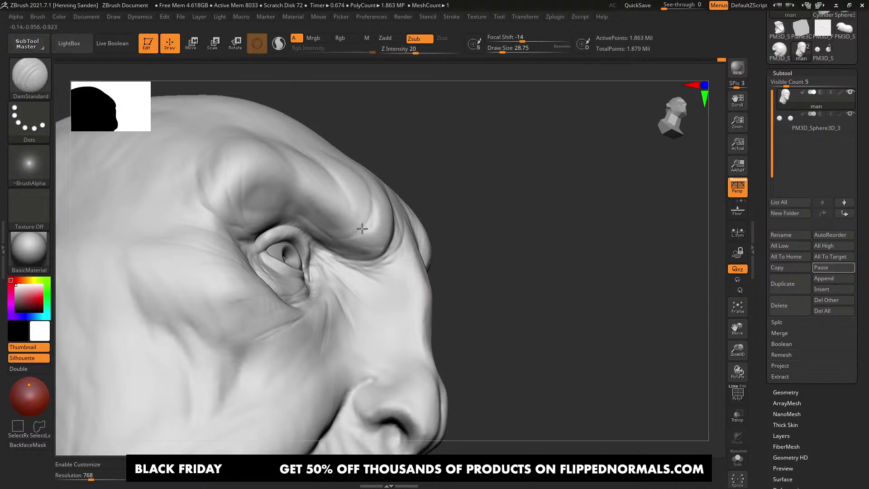
right_drag(321, 225, 359, 231)
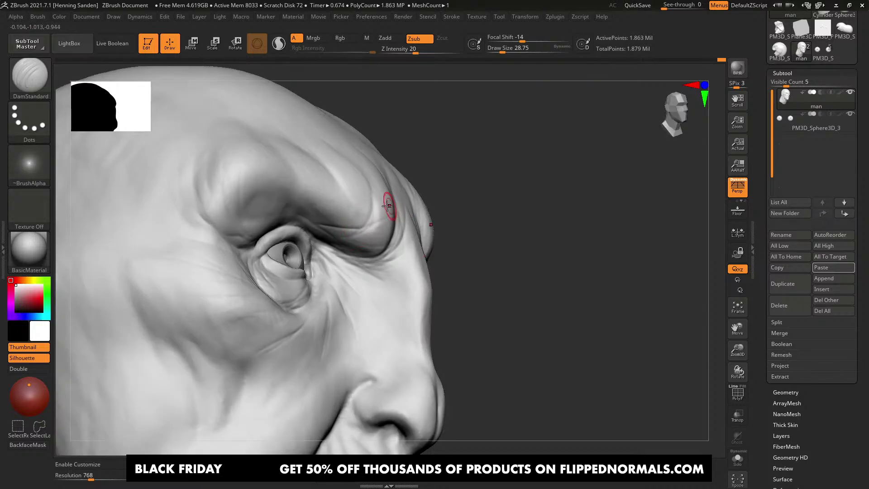
mouse_move(388, 206)
right_down()
mouse_move(387, 219)
mouse_move(375, 190)
right_up()
shift+right_drag(374, 191, 371, 228)
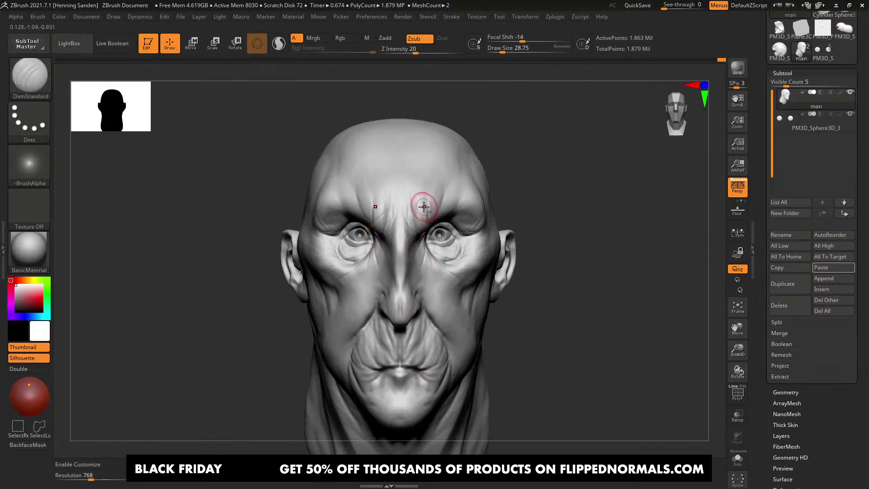
Step: Deepen the crease where the outer brow fold overlaps the eye corner, using DamStandard at a draw size of about 30
ctrl+right_drag(424, 207, 464, 249)
mouse_move(489, 244)
right_down()
mouse_move(539, 234)
mouse_move(555, 256)
right_up()
key(s)
click(556, 256)
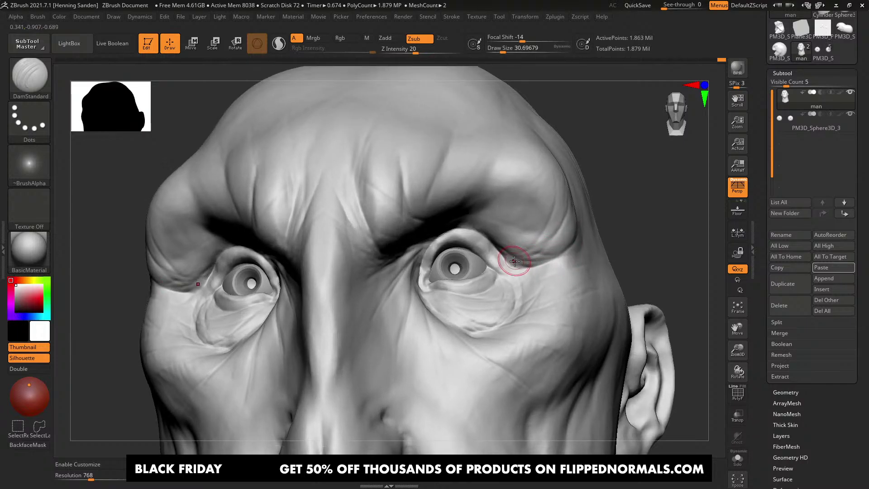
mouse_move(514, 261)
mouse_down()
mouse_move(507, 258)
mouse_move(542, 261)
mouse_up()
right_drag(541, 266, 539, 296)
key(s)
drag(521, 296, 518, 296)
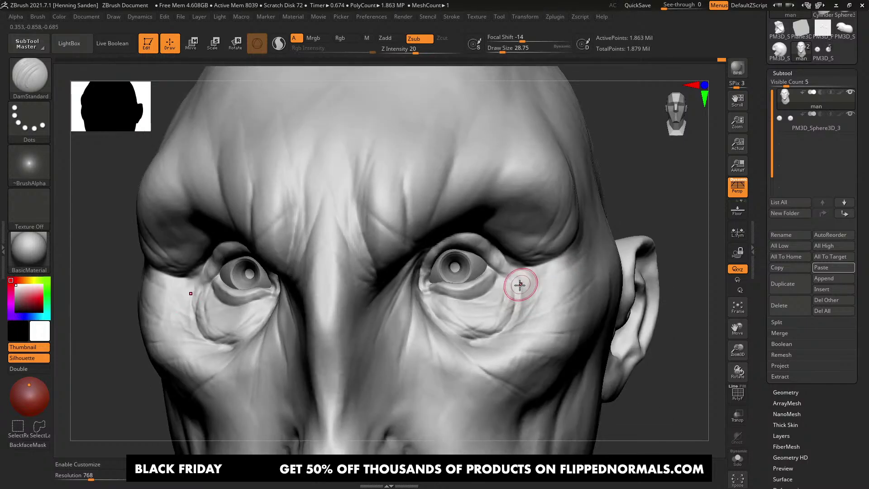
Step: Carve finer wrinkles beside the eye and from the inner eye corner toward the nose bridge with a brush of about 20
right_drag(520, 283, 519, 297)
key(s)
drag(519, 298, 516, 298)
right_drag(505, 329, 420, 254)
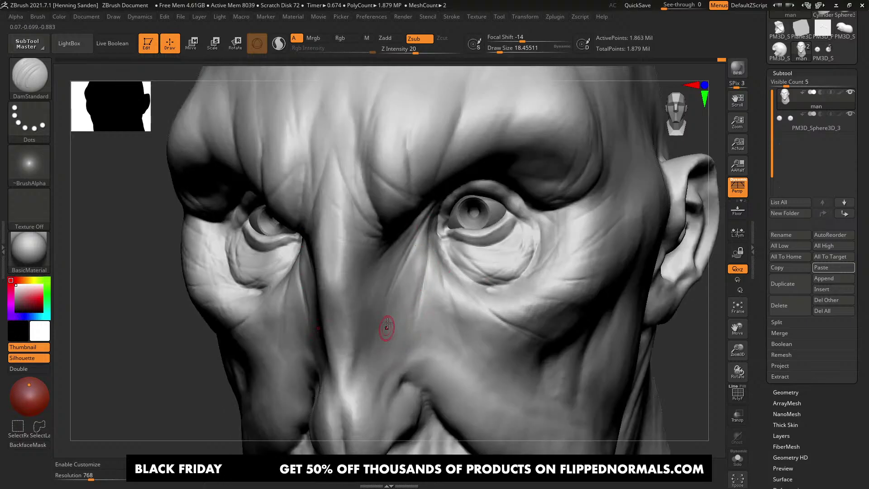
right_drag(392, 314, 431, 229)
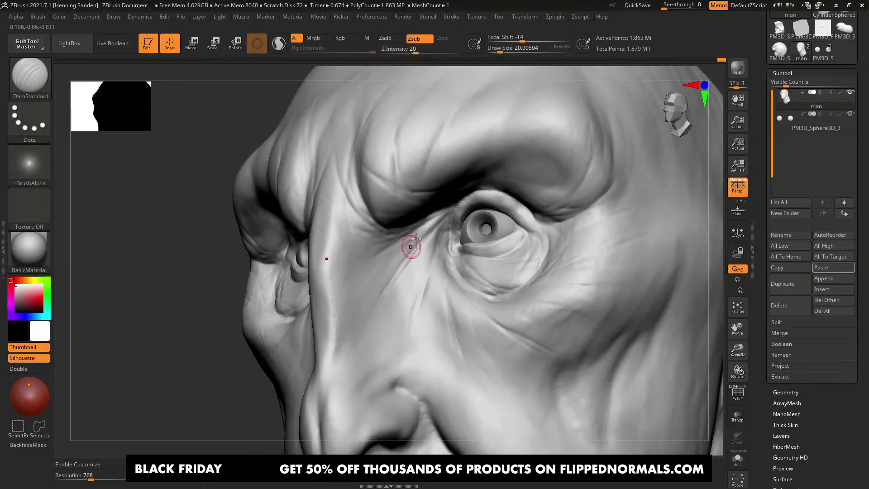
drag(435, 220, 378, 245)
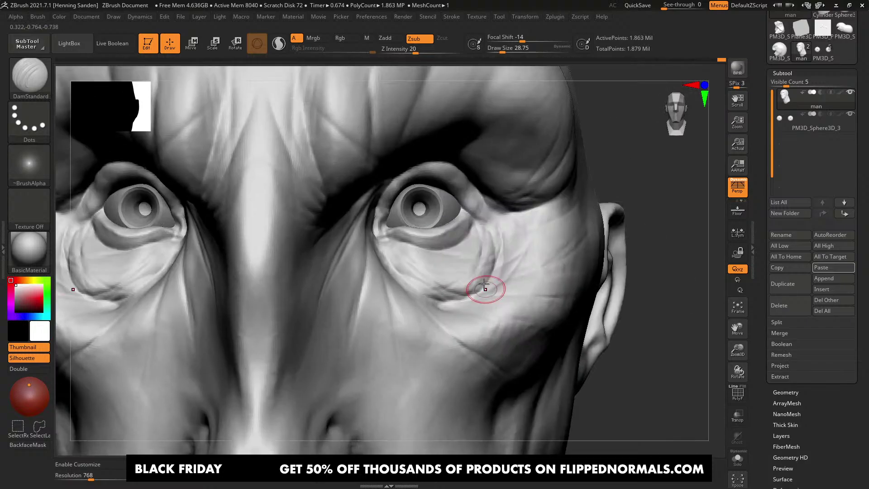
Step: Define the outer side of the eye bag with strokes down its edge, changing to the Standard brush
mouse_move(481, 287)
right_down()
mouse_move(463, 262)
mouse_move(472, 268)
right_up()
key(s)
drag(471, 267, 477, 267)
mouse_move(460, 269)
right_down()
mouse_move(477, 255)
mouse_move(458, 282)
right_up()
key(1)
key(s)
drag(484, 246, 485, 270)
right_drag(485, 270, 490, 279)
drag(493, 248, 482, 282)
Step: Raise small folds along the lower rim of the eye bag with the Standard brush at a draw size of about 18
key(s)
drag(472, 262, 403, 269)
right_drag(441, 290, 445, 297)
key(s)
drag(448, 297, 401, 272)
right_drag(463, 297, 471, 277)
key(s)
drag(471, 277, 410, 265)
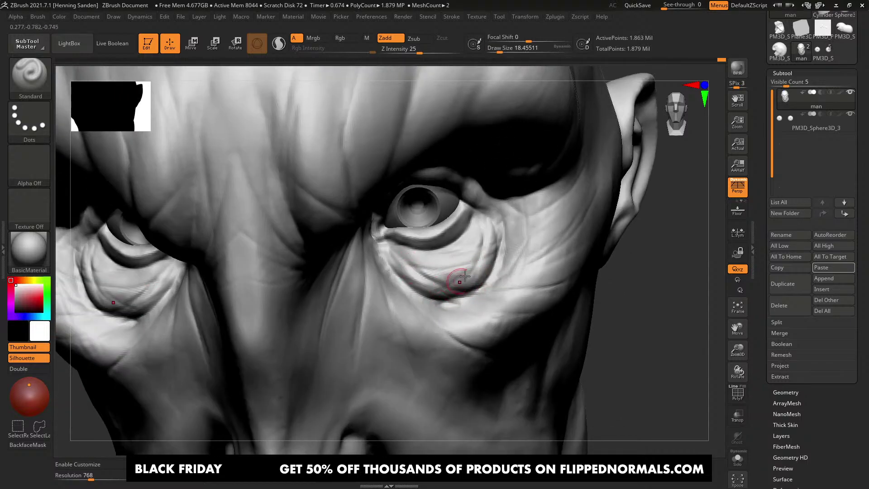
Step: Refine the lower eye bag with Standard and ClayBuildup strokes, and select the Move brush to reshape it
mouse_move(472, 281)
mouse_down()
mouse_move(422, 291)
mouse_move(456, 289)
mouse_up()
key(s)
mouse_move(456, 290)
ctrl+right_down()
mouse_move(454, 255)
mouse_move(469, 271)
ctrl+right_up()
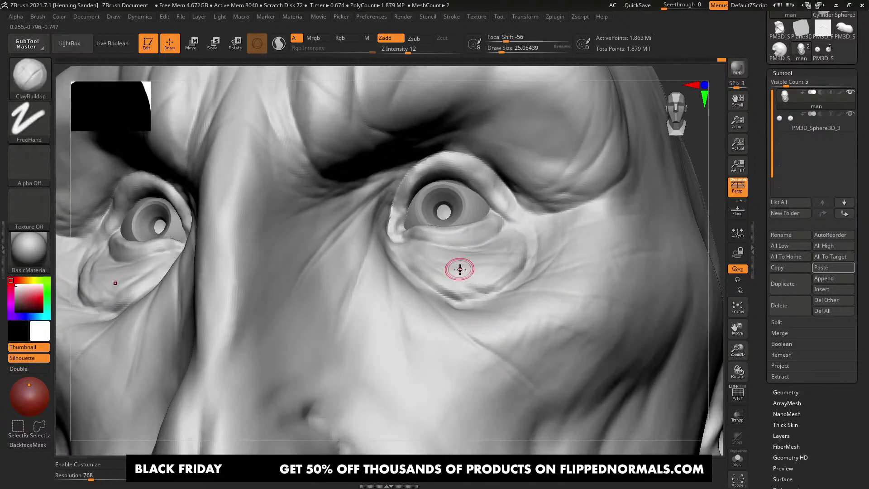
key(b)
key(m)
key(v)
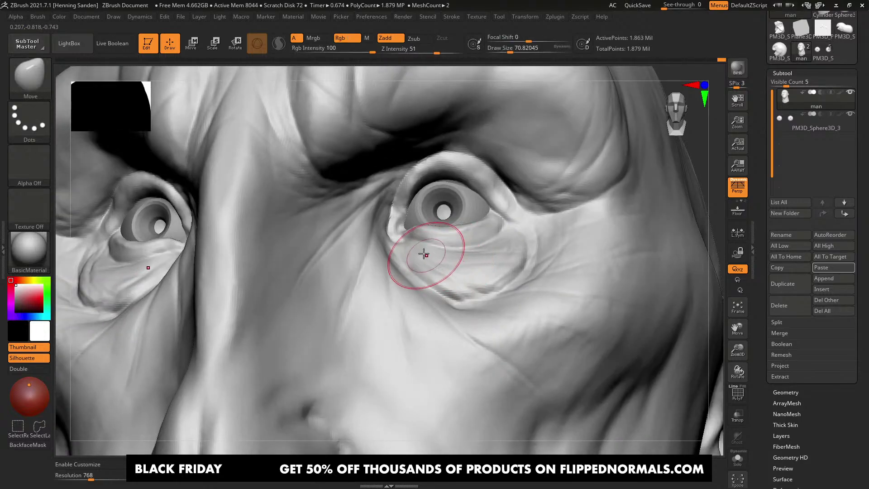
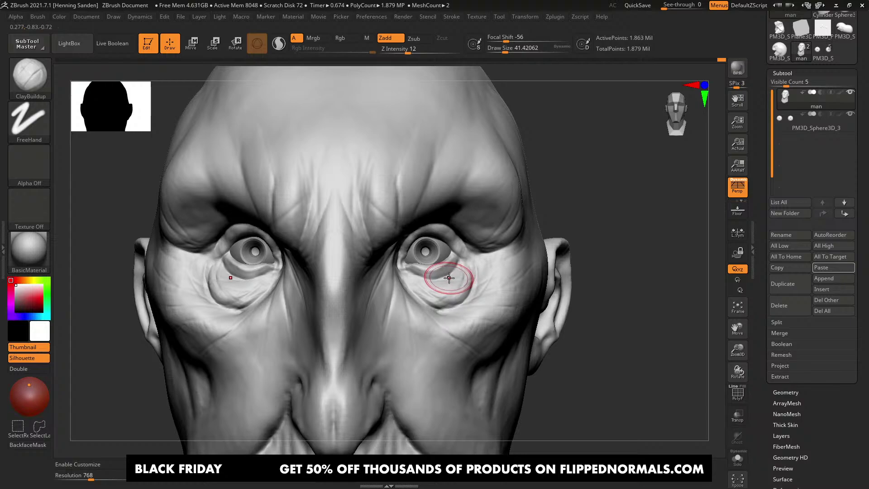
Step: Set the ClayBuildup draw size to about 44 and work on the outer brow fold
ctrl+right_drag(448, 277, 449, 268)
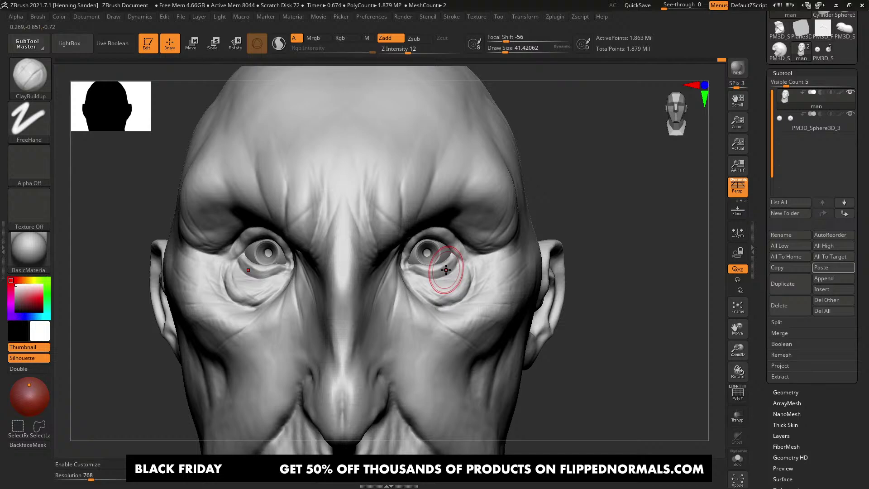
mouse_move(444, 269)
ctrl+right_down()
mouse_move(498, 202)
mouse_move(492, 230)
ctrl+right_up()
key(s)
click(491, 231)
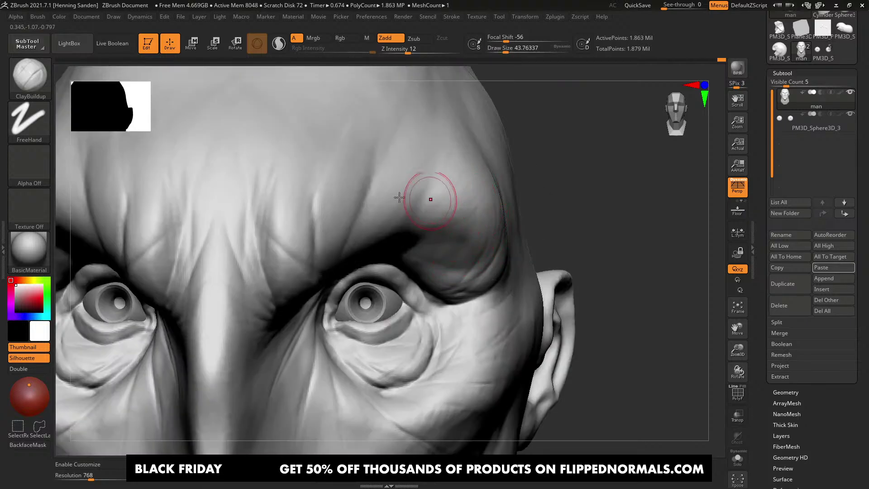
Step: Switch to Firefox, search for "range book" in a new tab, open the Amazon listing for Range and select its web address
key(alt+Tab)
key(ctrl+t)
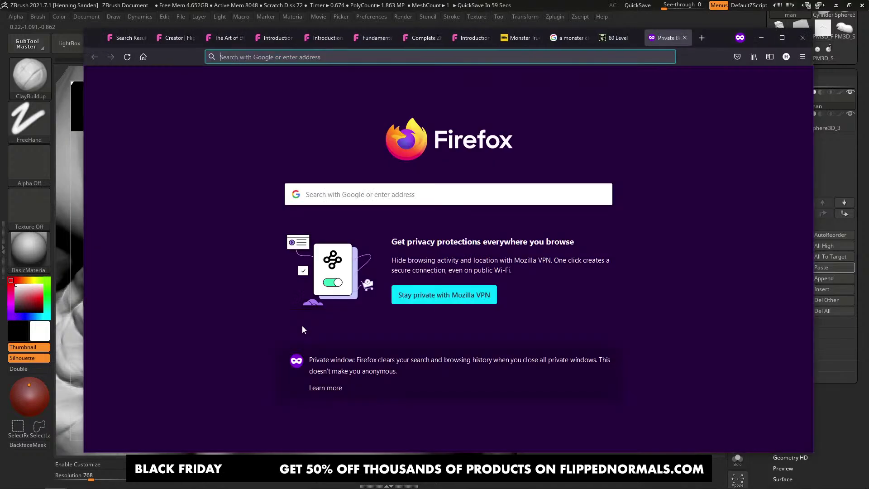
text(range book)
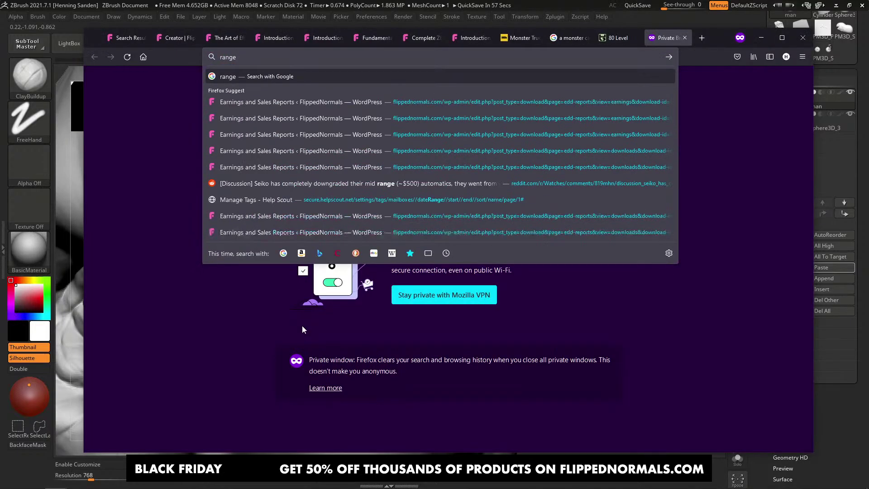
key(Return)
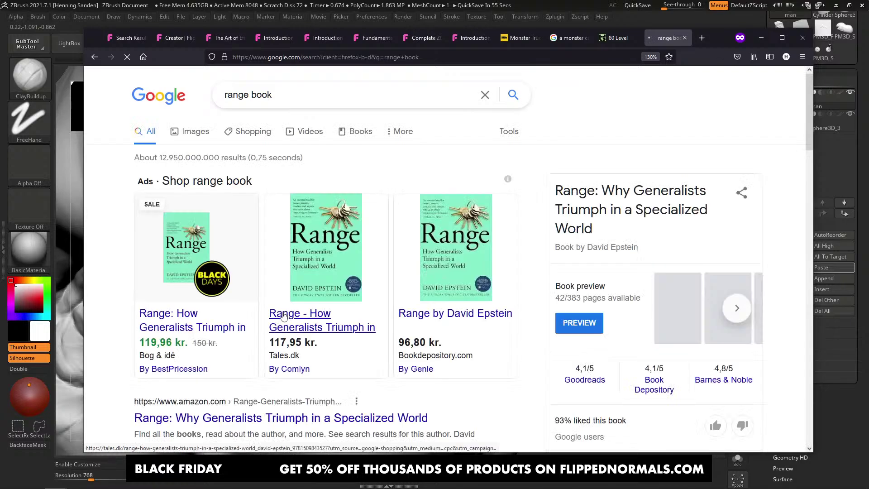
ctrl+scroll(254, 281, up, 3)
scroll(253, 233, down, 3)
click(260, 225)
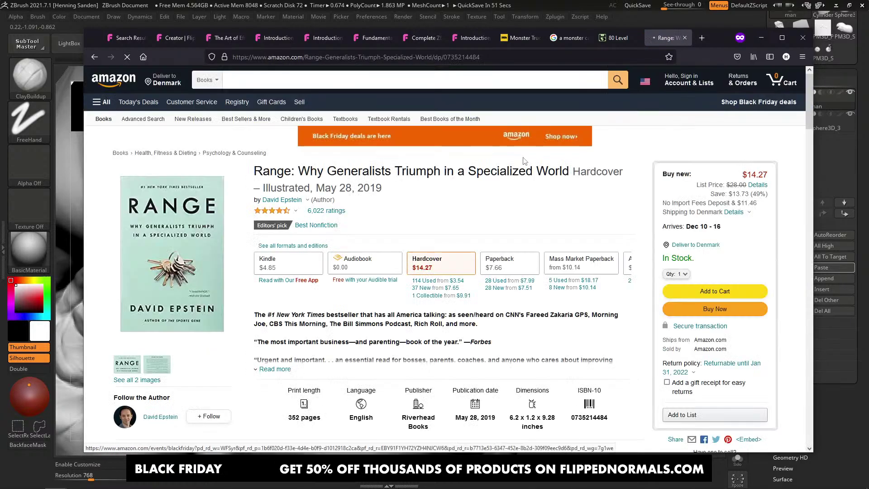
click(388, 59)
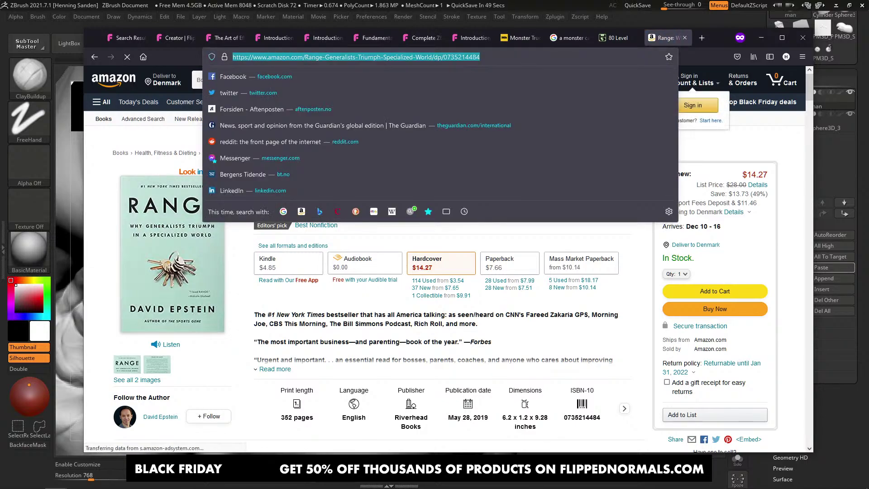
key(Escape)
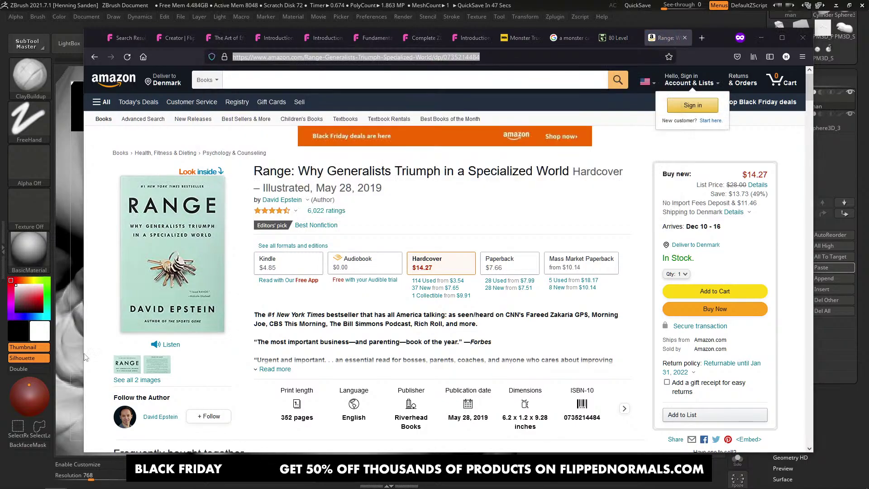
Step: Switch to ZBrush and build up the brow fold above the eye with ClayBuildup at a draw size of about 51
click(72, 369)
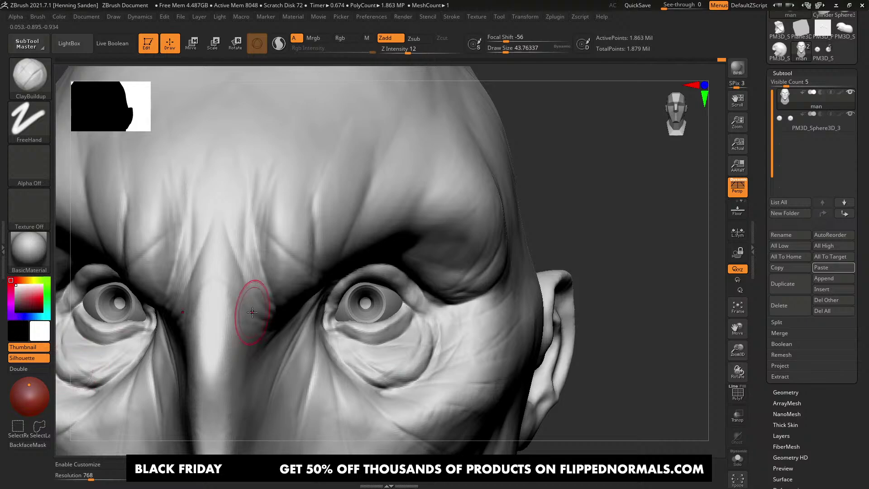
drag(553, 233, 503, 224)
key(s)
click(533, 199)
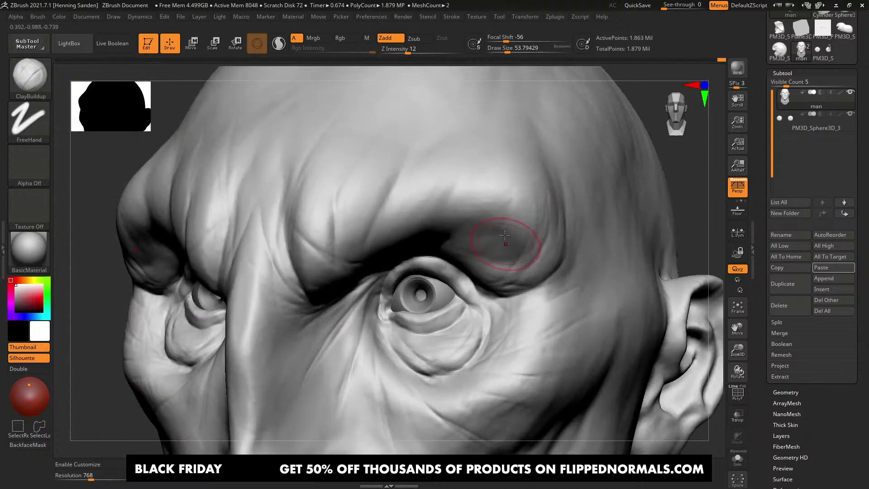
right_drag(492, 248, 534, 227)
drag(500, 172, 496, 212)
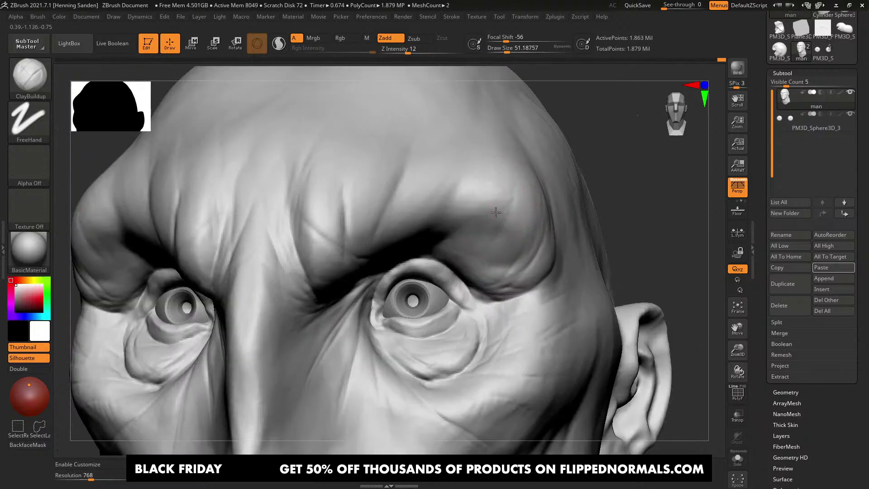
right_drag(393, 207, 416, 156)
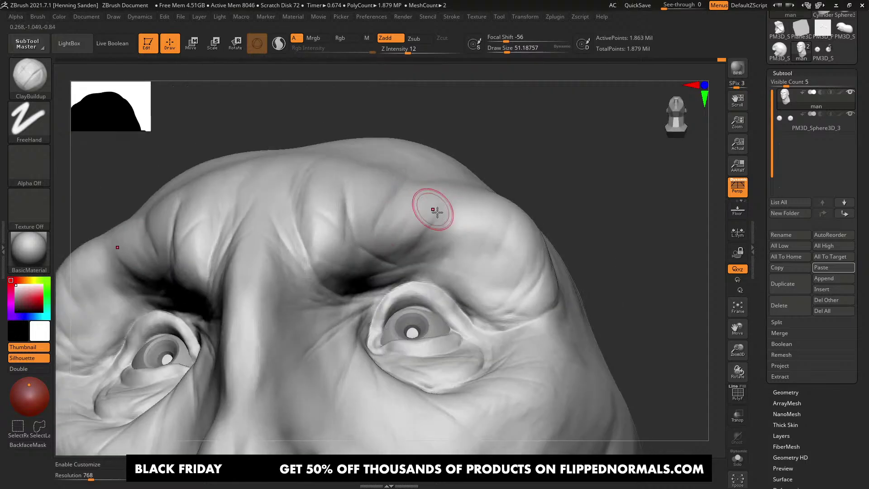
drag(387, 233, 404, 248)
mouse_move(404, 249)
right_down()
mouse_move(368, 229)
mouse_move(407, 247)
mouse_move(398, 258)
mouse_move(406, 278)
mouse_move(336, 230)
mouse_move(411, 238)
right_up()
Step: Carve a mirrored crease across the forehead above the outer brow using DamStandard at a draw size of about 44
key(b)
key(d)
key(s)
drag(412, 238, 412, 255)
alt+right_drag(412, 254, 417, 229)
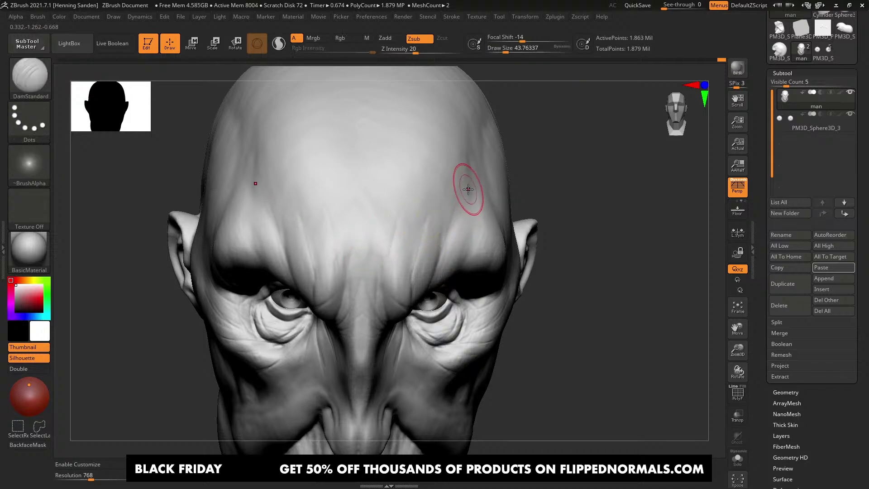
right_drag(391, 227, 459, 200)
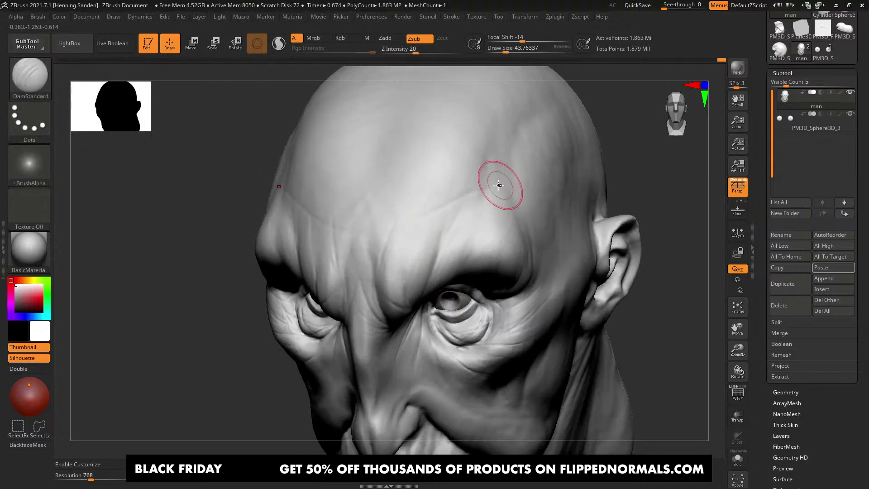
right_drag(397, 236, 421, 229)
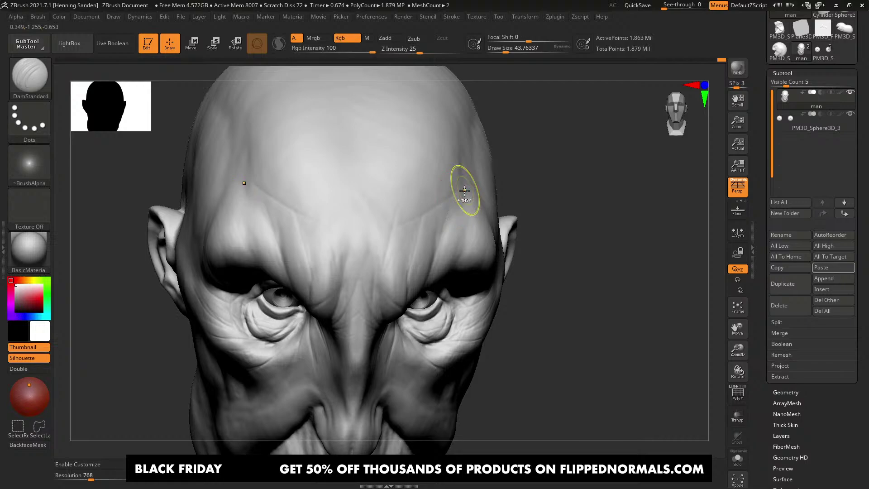
Step: Undo the last crease strokes on the forehead above the outer brow
drag(398, 226, 342, 245)
key(ctrl+z)
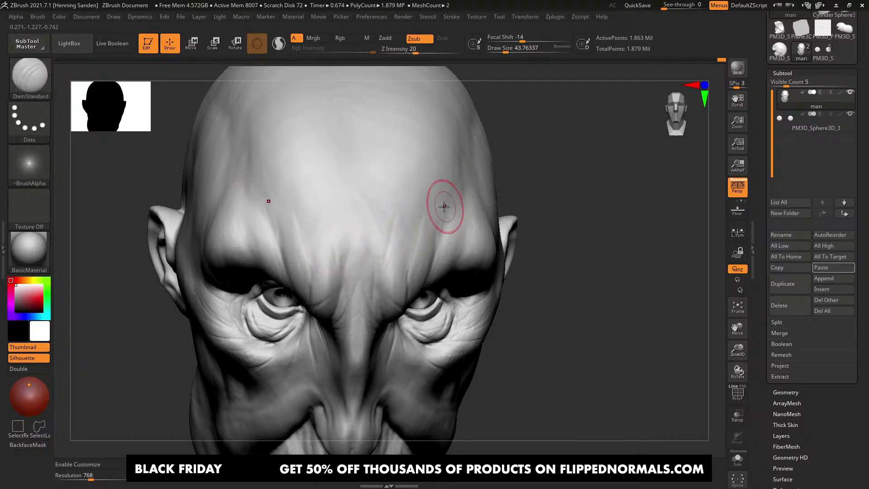
shift+right_drag(444, 205, 414, 228)
Step: Deepen the crease at the inner end of the brow beside the nose bridge with DamStandard at a draw size of about 44
right_drag(372, 268, 419, 270)
alt+right_drag(419, 270, 385, 298)
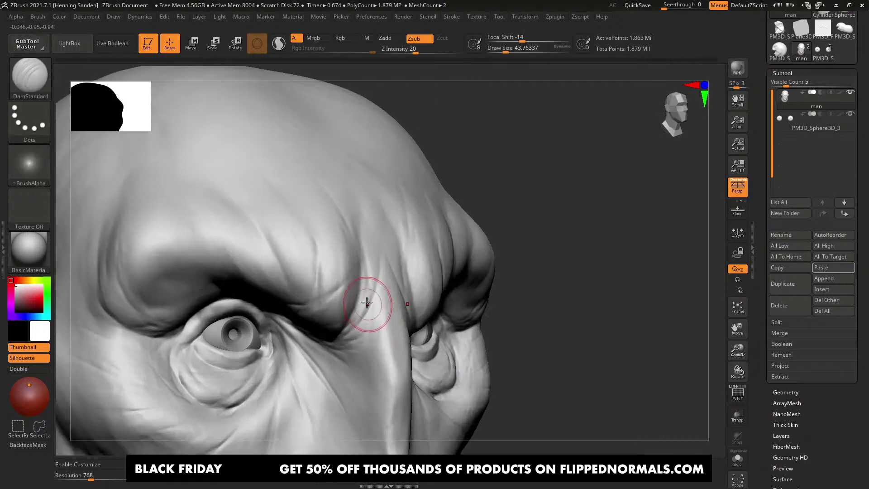
drag(371, 267, 334, 336)
mouse_move(334, 320)
right_down()
mouse_move(378, 272)
mouse_move(398, 276)
mouse_move(301, 306)
mouse_move(276, 280)
mouse_move(316, 272)
mouse_move(322, 301)
right_up()
Step: Build up the rim of the upper eyelid with the Standard brush at a draw size of about 31
key(b)
key(s)
key(t)
drag(320, 297, 225, 295)
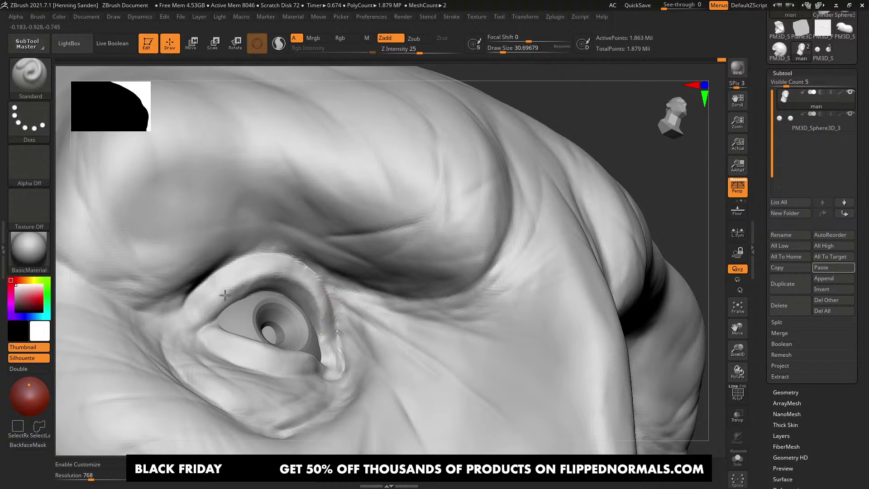
drag(191, 328, 258, 283)
right_drag(306, 288, 320, 353)
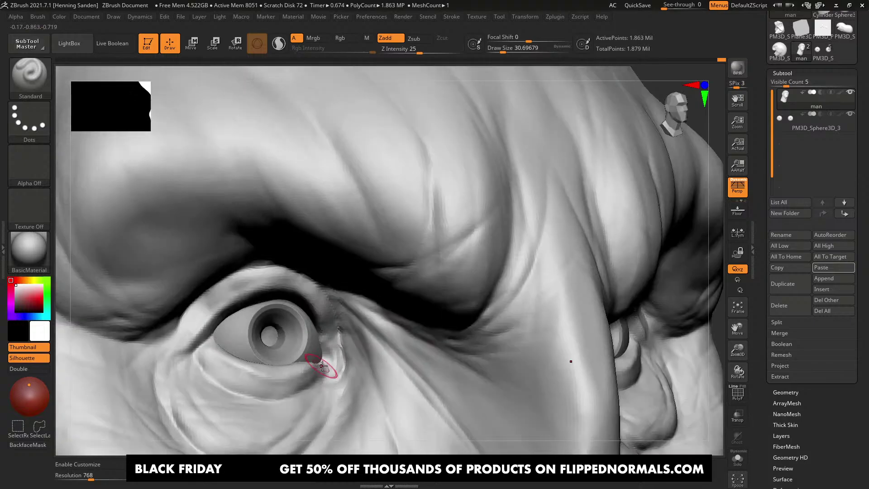
Step: Isolate the head and adjust the outer eyelid corner with the Move brush at draw sizes of about 33 to 41
mouse_move(294, 380)
right_down()
mouse_move(287, 374)
mouse_move(361, 296)
right_up()
key(b)
key(m)
key(v)
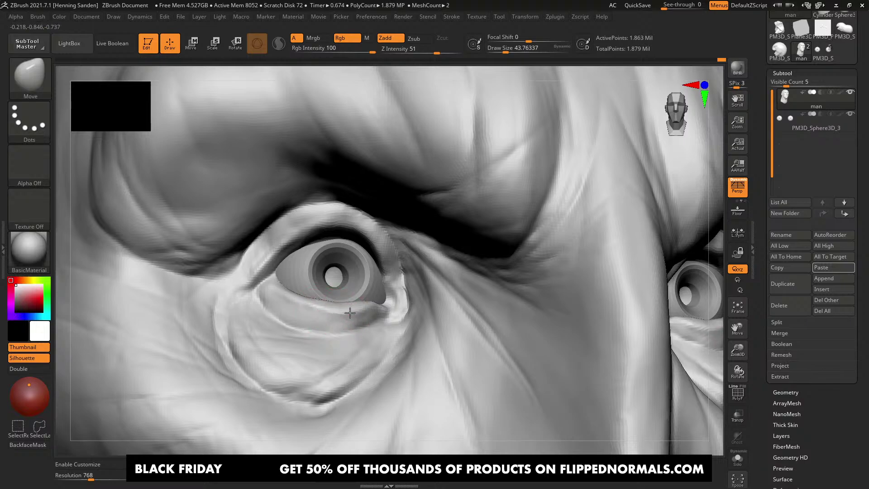
key(s)
drag(281, 278, 279, 277)
key(alt+s)
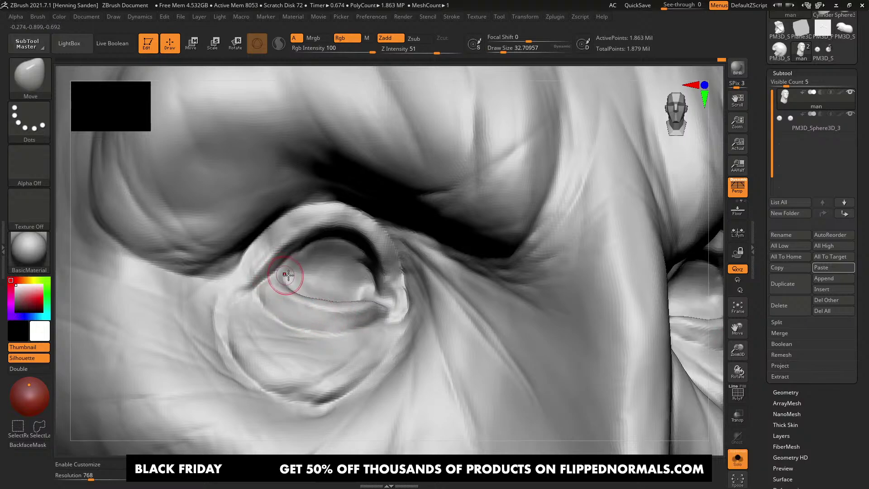
right_drag(290, 278, 309, 275)
drag(284, 285, 280, 276)
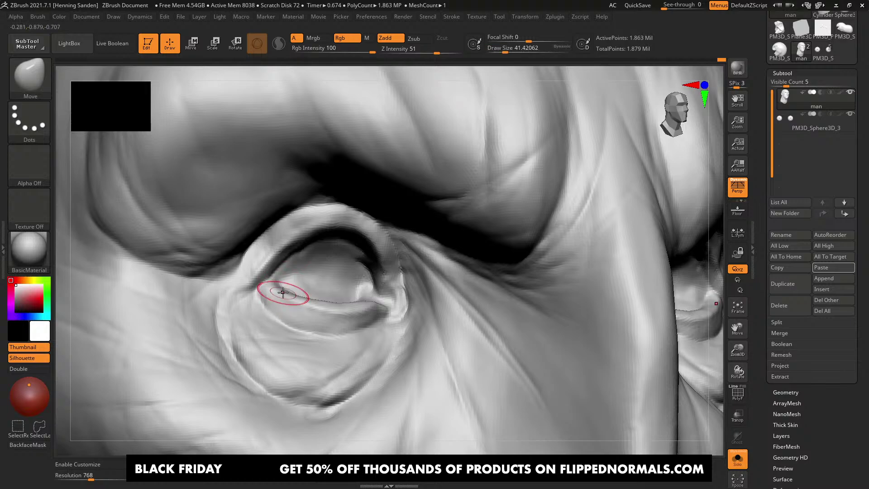
Step: Show the eyeballs again and reshape the outer lid corner with the Move brush at a draw size of about 65
key(alt+s)
mouse_move(340, 310)
right_down()
mouse_move(345, 319)
mouse_move(351, 292)
mouse_move(333, 303)
mouse_move(333, 327)
right_up()
key(s)
drag(305, 311, 310, 311)
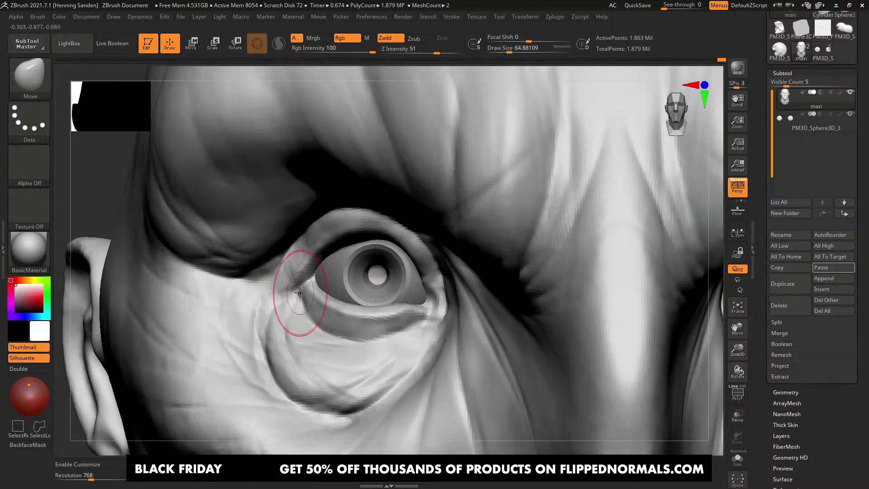
right_drag(337, 266, 330, 245)
drag(279, 254, 278, 265)
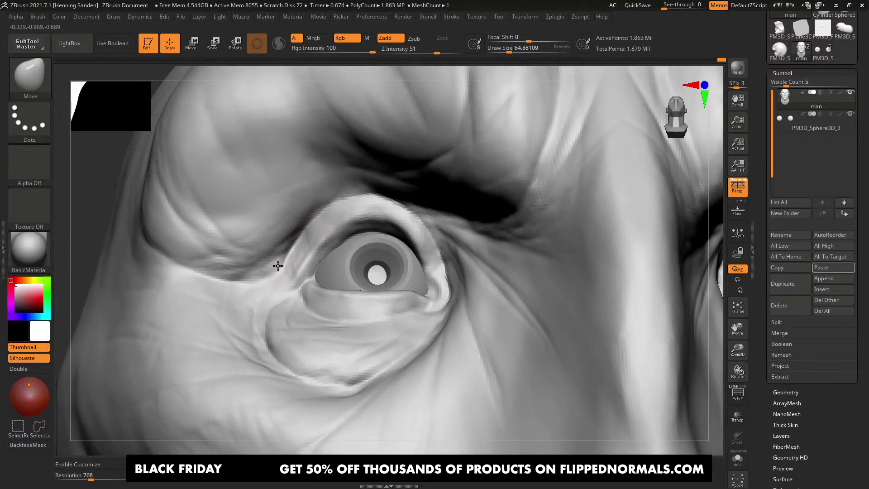
right_drag(392, 280, 400, 301)
Step: Reshape the inner eye corner with the Move brush at a draw size of about 112
right_drag(423, 272, 435, 277)
key(s)
drag(424, 282, 430, 283)
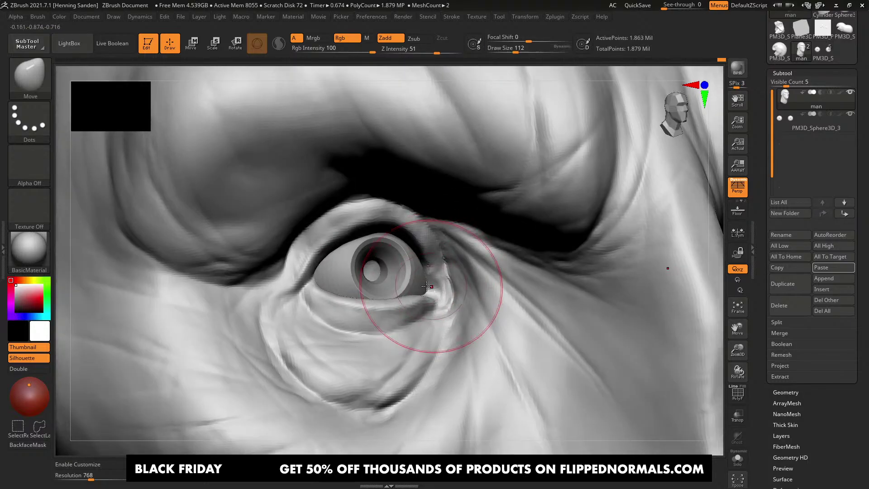
mouse_move(438, 291)
ctrl+right_down()
mouse_move(456, 256)
mouse_move(460, 274)
ctrl+right_up()
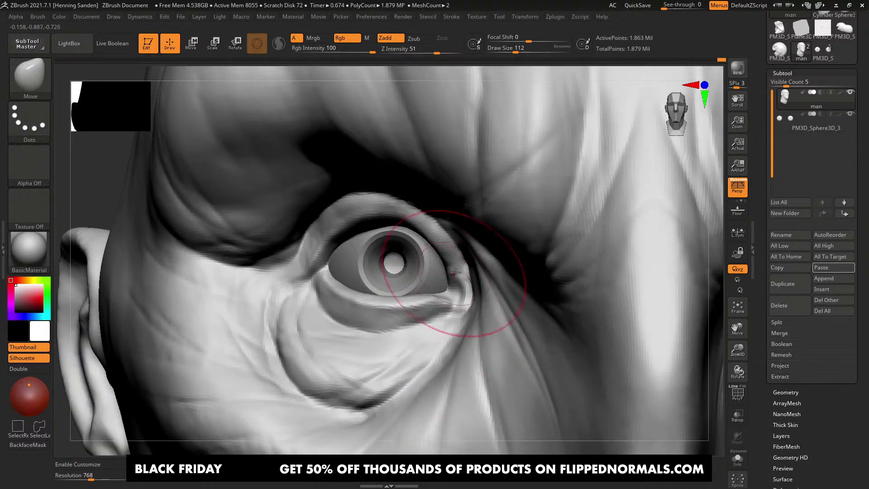
key(s)
drag(460, 273, 460, 291)
Step: Isolate the head and refine the inner eyelid corner with the Move brush at a draw size of about 18
mouse_move(460, 290)
right_down()
mouse_move(452, 249)
mouse_move(453, 271)
right_up()
key(alt+shift+s)
ctrl+right_drag(453, 271, 454, 288)
key(s)
drag(453, 288, 442, 288)
right_drag(442, 288, 452, 287)
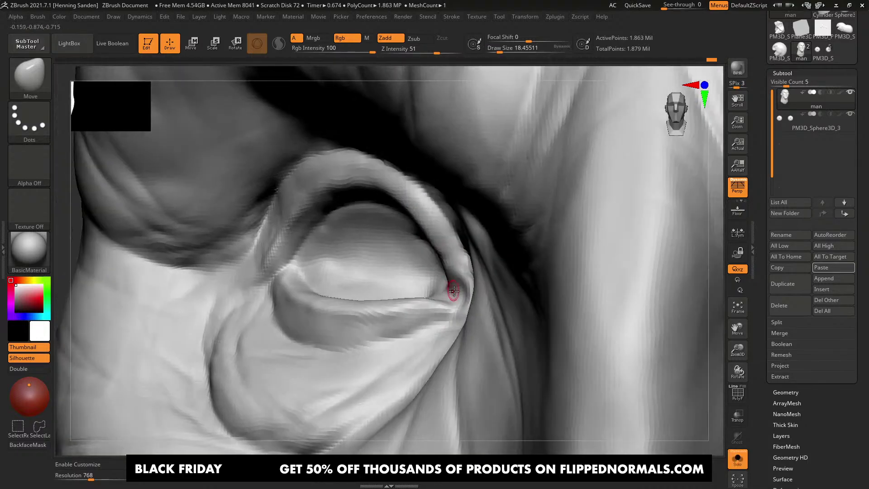
key(s)
drag(451, 288, 455, 289)
mouse_move(447, 292)
ctrl+right_down()
mouse_move(445, 275)
mouse_move(472, 298)
mouse_move(421, 257)
ctrl+right_up()
Step: Carve a crease from the inner eye corner down beside the nose with DamStandard at a draw size of about 22
key(b)
key(d)
key(s)
mouse_move(515, 251)
ctrl+right_down()
mouse_move(488, 281)
mouse_move(460, 234)
ctrl+right_up()
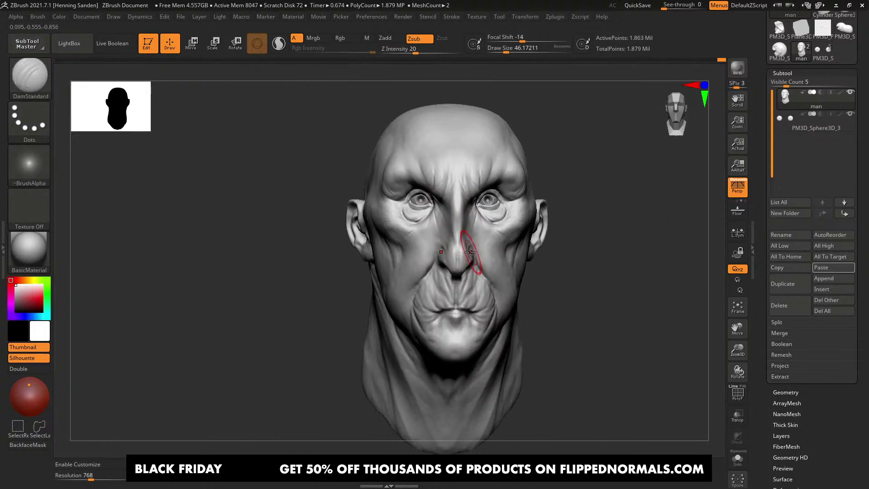
right_drag(463, 269, 441, 285)
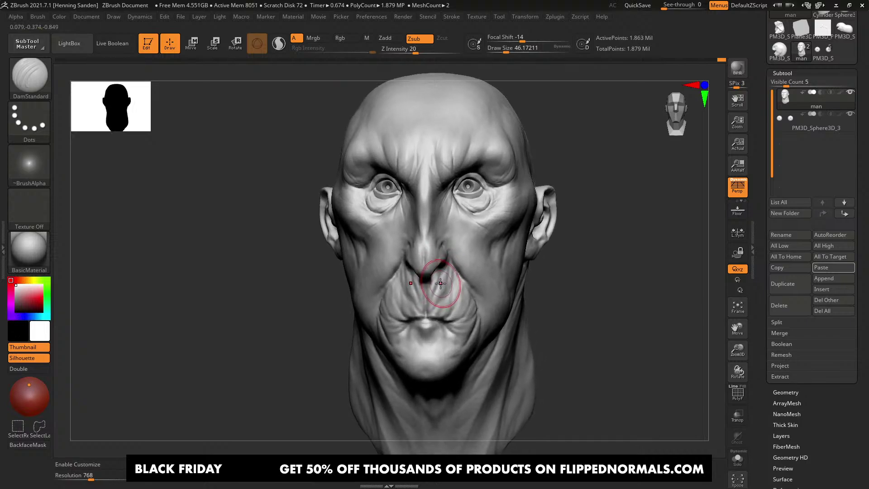
right_drag(443, 283, 448, 273)
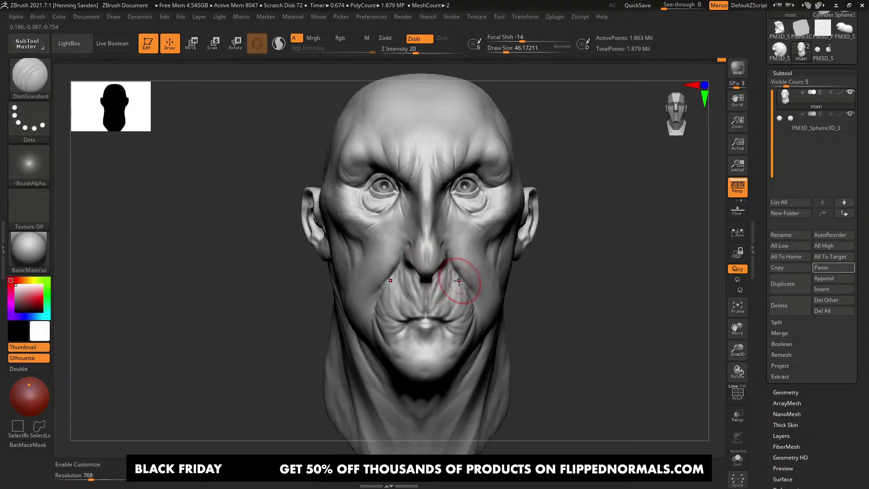
right_drag(459, 281, 454, 269)
mouse_move(453, 230)
ctrl+right_down()
mouse_move(462, 258)
mouse_move(480, 217)
mouse_move(473, 254)
ctrl+right_up()
right_drag(473, 253, 432, 244)
key(bracketleft)
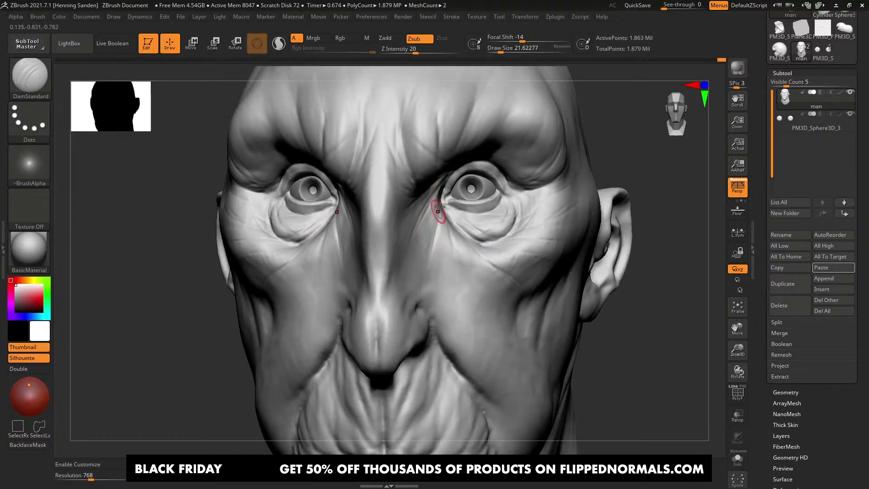
drag(438, 208, 430, 241)
Step: Detail the creases beside the nose and around the eye bag with DamStandard at draw sizes of about 39 and 20
mouse_move(427, 234)
alt+right_down()
mouse_move(423, 220)
mouse_move(398, 226)
mouse_move(385, 160)
alt+right_up()
key(])
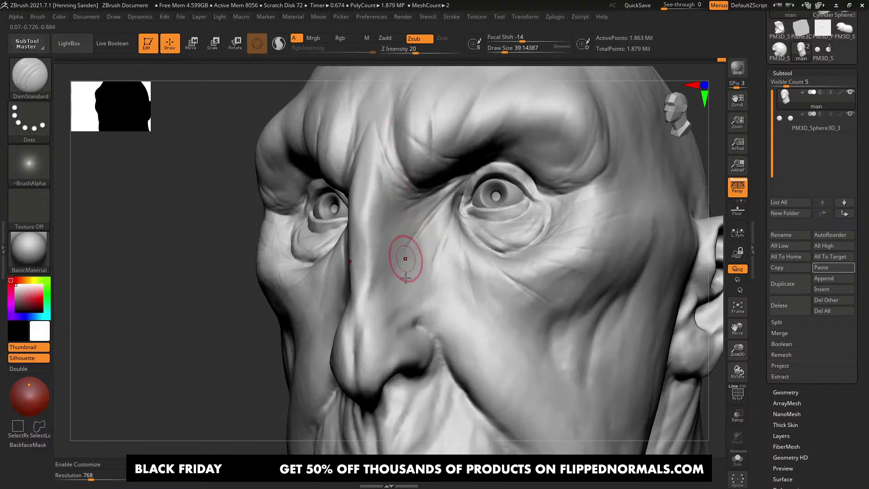
key([)
mouse_move(462, 259)
right_down()
mouse_move(446, 213)
mouse_move(444, 228)
mouse_move(498, 247)
mouse_move(479, 246)
mouse_move(499, 217)
right_up()
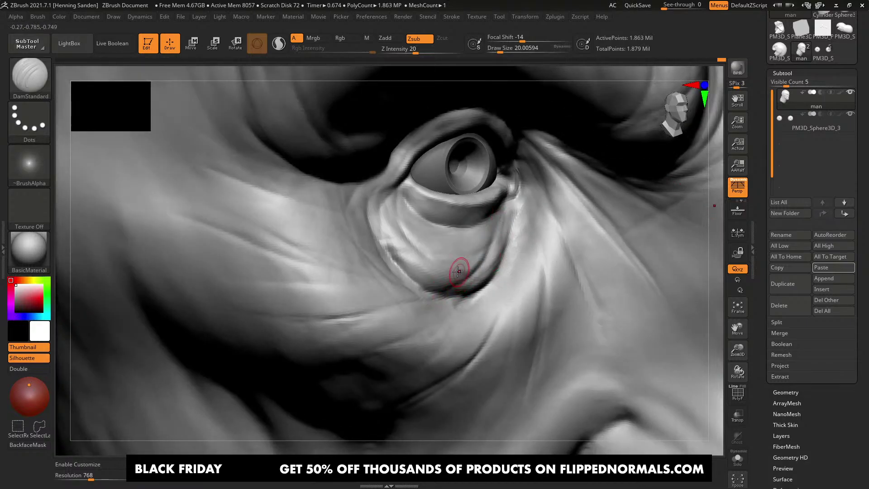
right_drag(458, 270, 428, 279)
Step: Smooth the fold running from the nose down past the mouth
key(f)
right_drag(420, 253, 394, 256)
alt+right_drag(430, 195, 468, 217)
ctrl+right_drag(344, 213, 331, 249)
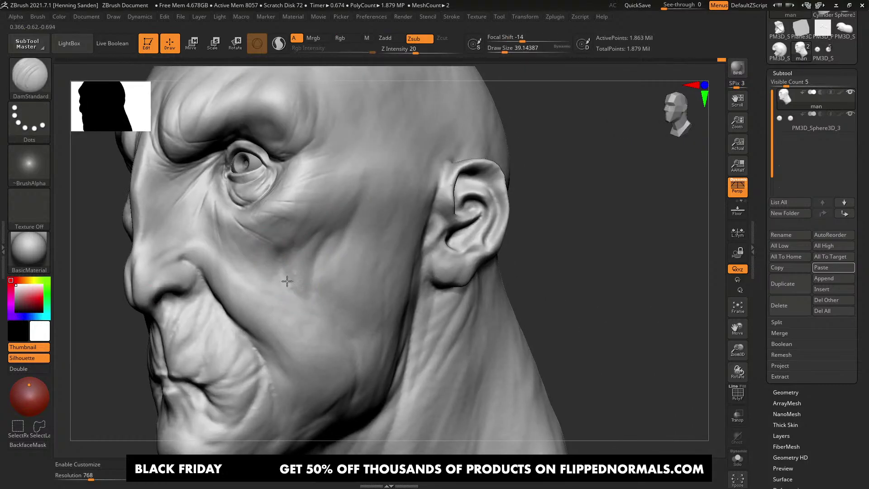
right_drag(286, 284, 246, 254)
mouse_move(281, 310)
right_down()
mouse_move(236, 322)
mouse_move(240, 314)
right_up()
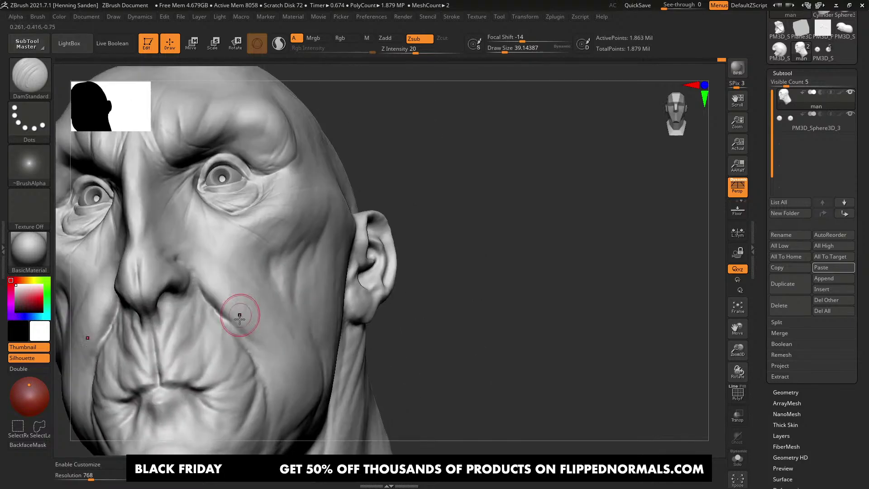
shift+drag(239, 315, 243, 329)
mouse_move(218, 335)
alt+right_down()
mouse_move(412, 258)
mouse_move(433, 261)
mouse_move(414, 246)
alt+right_up()
Step: Carve wrinkles above the upper lip and along its edge with DamStandard at a draw size of about 31
key(s)
mouse_move(415, 244)
ctrl+right_down()
mouse_move(417, 257)
mouse_move(396, 226)
ctrl+right_up()
key(s)
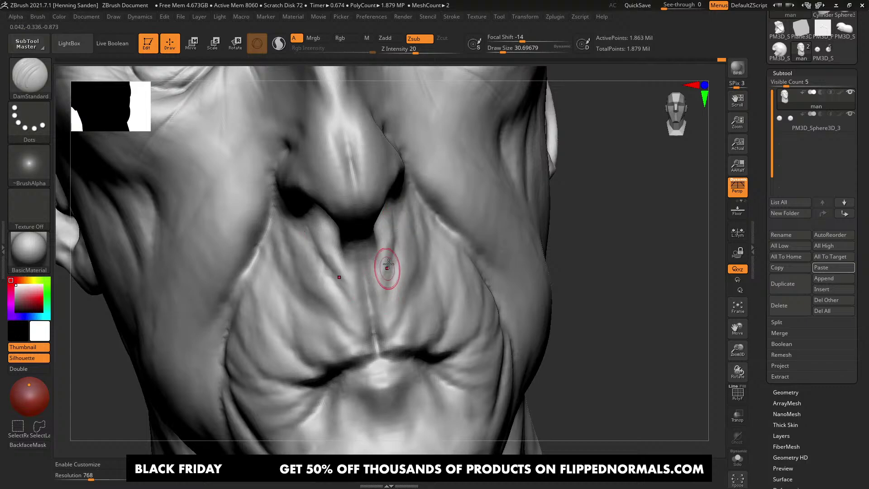
drag(388, 270, 379, 318)
right_drag(379, 318, 413, 280)
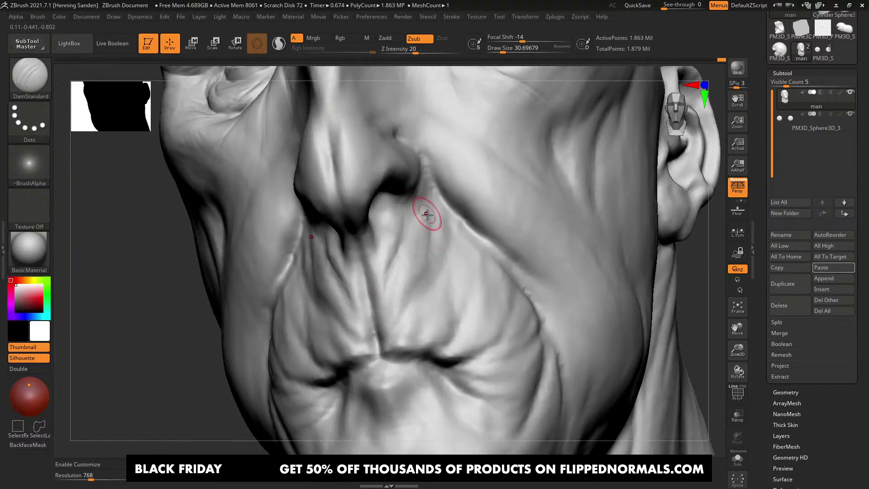
right_drag(415, 285, 428, 289)
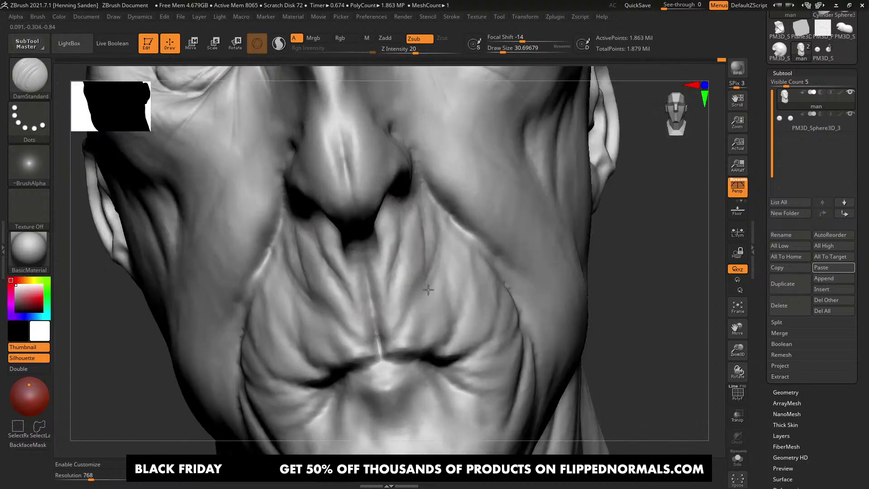
drag(435, 341, 419, 349)
mouse_move(416, 337)
right_down()
mouse_move(404, 345)
mouse_move(429, 303)
mouse_move(432, 326)
right_up()
Step: Refine the edge of the upper lip near the centre with the Standard brush at a draw size of about 20
key(b)
key(s)
key(t)
key(s)
drag(439, 254, 435, 253)
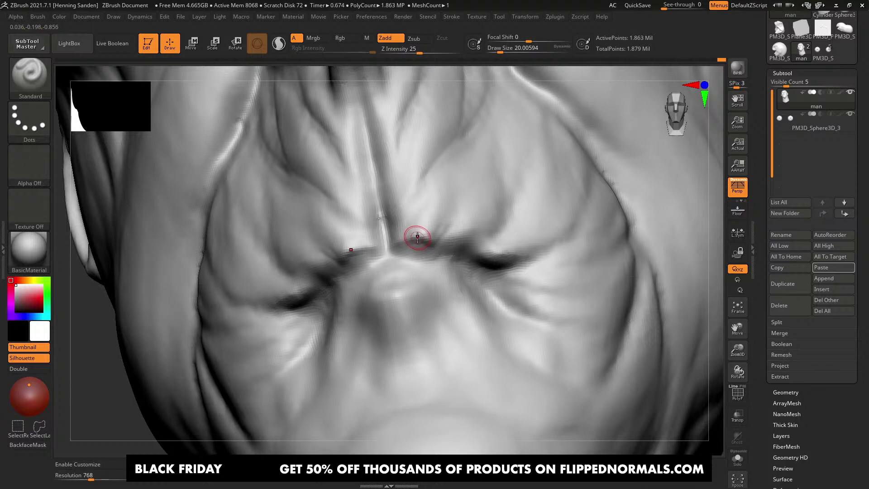
right_drag(417, 237, 420, 240)
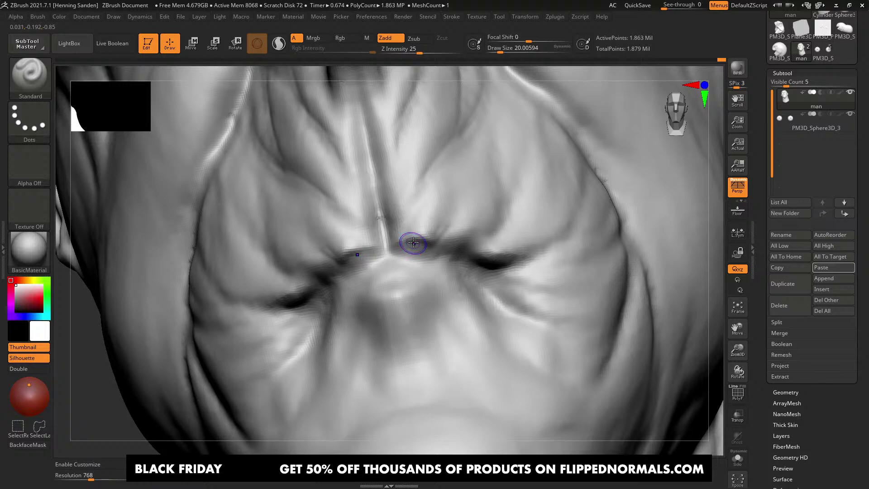
mouse_move(414, 243)
right_down()
mouse_move(426, 223)
mouse_move(438, 240)
mouse_move(422, 244)
right_up()
Step: Adjust the centre of the lips with the Move brush at a draw size of about 49
key(b)
key(m)
key(v)
key(bracketright)
key(bracketright)
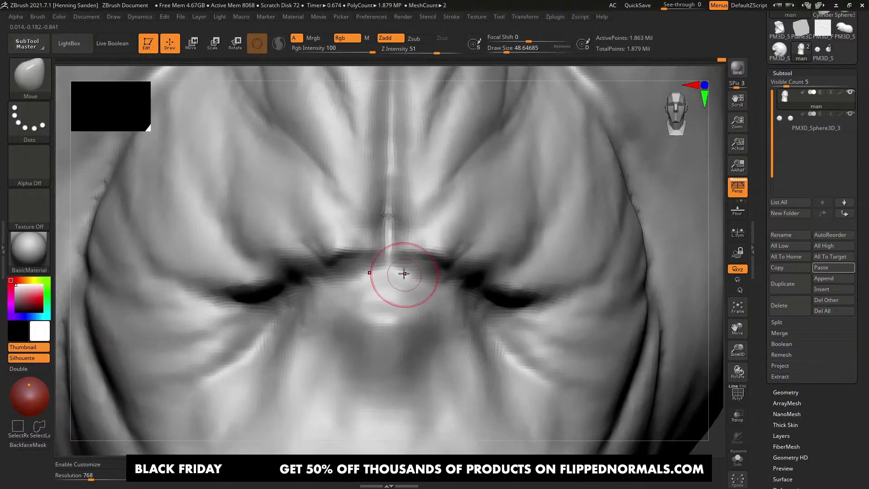
Step: Carve the line between the lips from the centre towards the mouth corners with DamStandard at a draw size of about 27
key(b)
key(d)
key(s)
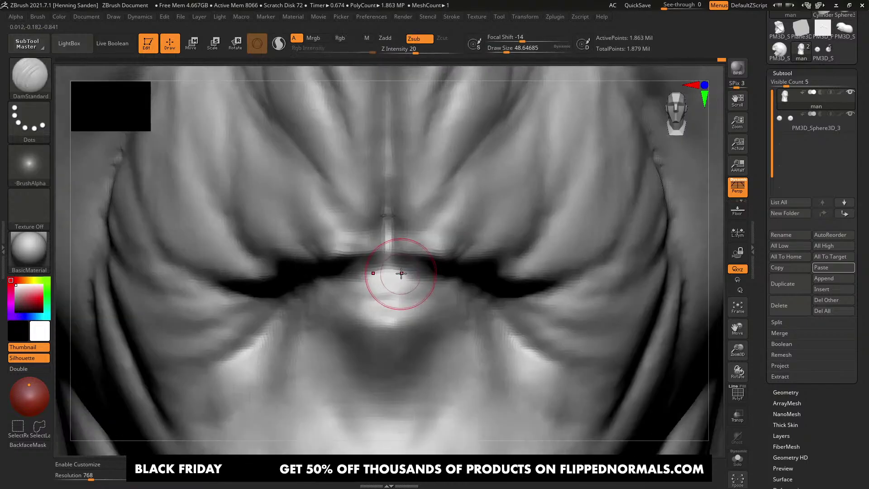
mouse_move(401, 277)
mouse_down()
mouse_move(375, 281)
mouse_move(391, 282)
mouse_up()
key(s)
mouse_move(390, 281)
mouse_down()
mouse_move(365, 277)
mouse_move(399, 283)
mouse_up()
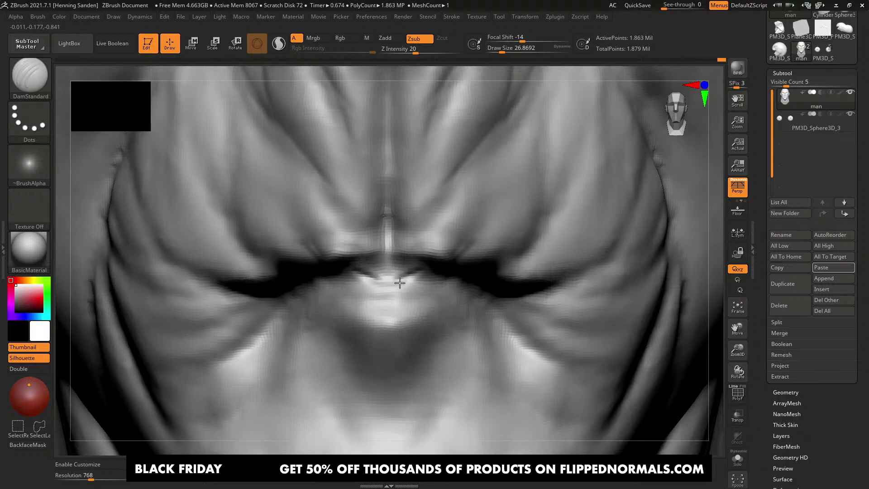
right_drag(400, 283, 382, 281)
mouse_move(381, 280)
mouse_down()
mouse_move(354, 274)
mouse_move(320, 285)
mouse_up()
mouse_move(409, 267)
right_down()
mouse_move(422, 255)
mouse_move(443, 257)
right_up()
mouse_move(394, 280)
mouse_down()
mouse_move(421, 273)
mouse_move(466, 289)
mouse_move(503, 317)
mouse_up()
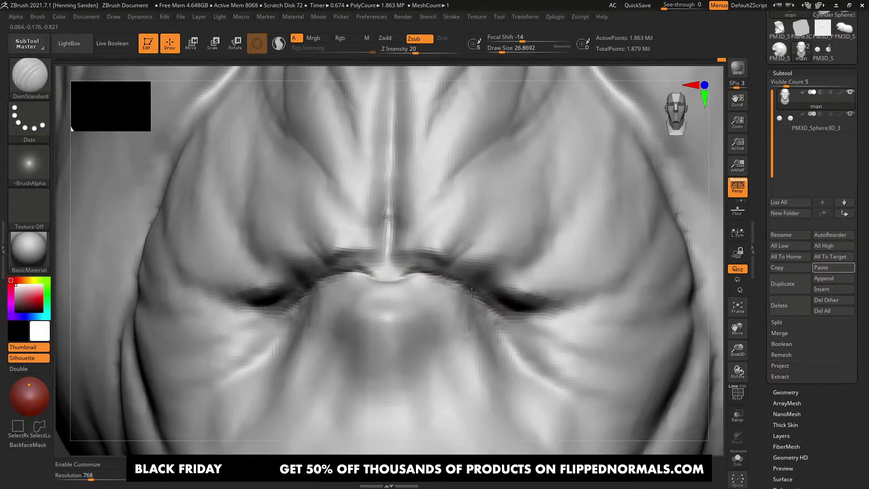
mouse_move(472, 292)
mouse_down()
mouse_move(502, 314)
mouse_move(524, 312)
mouse_up()
Step: Fill in the deep mouth corners with ClayBuildup at a draw size of about 33
key(1)
key(2)
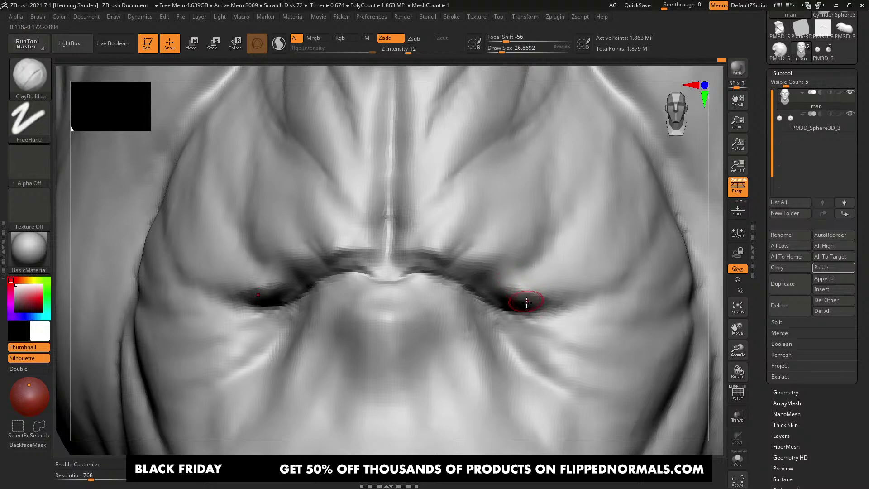
right_drag(527, 303, 521, 290)
key(s)
drag(520, 296, 529, 296)
mouse_move(545, 298)
mouse_down()
mouse_move(527, 298)
mouse_move(472, 256)
mouse_move(494, 297)
mouse_up()
key(s)
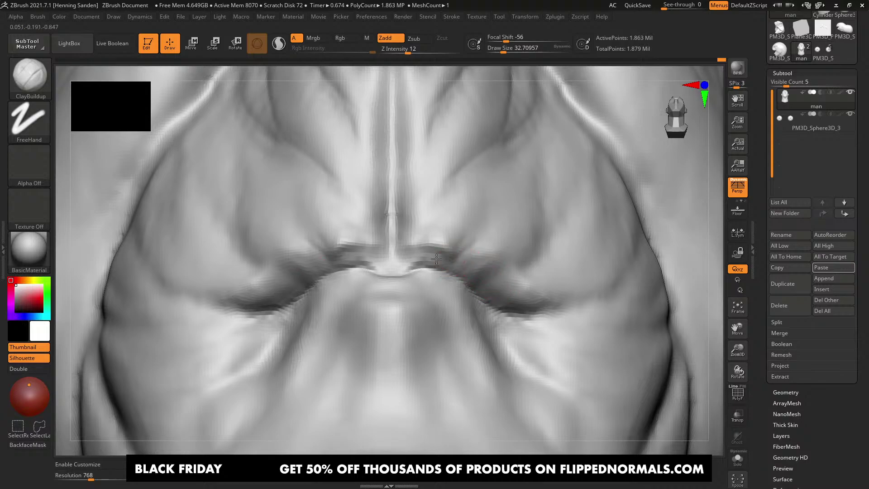
Step: Build up the lips beside the centre and towards the mouth corner with ClayBuildup
right_drag(401, 257, 398, 257)
drag(373, 264, 359, 254)
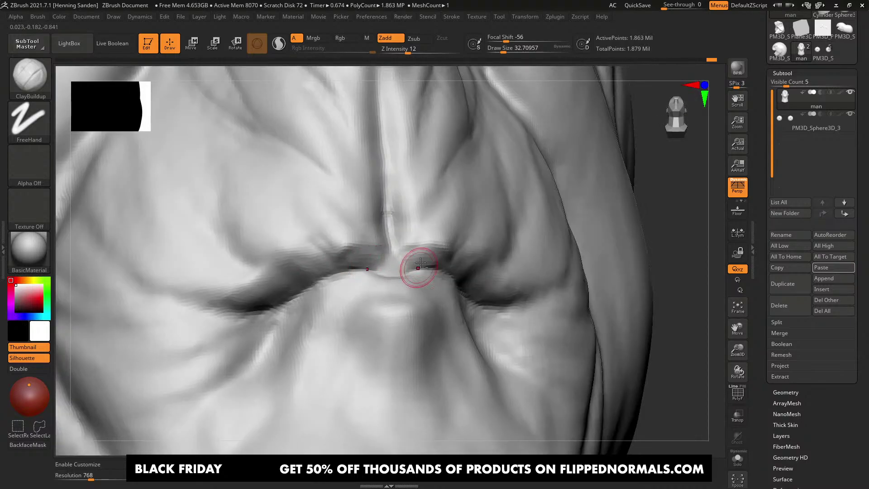
mouse_move(419, 271)
ctrl+right_down()
mouse_move(425, 256)
mouse_move(401, 259)
mouse_move(443, 280)
ctrl+right_up()
key(s)
mouse_move(458, 286)
mouse_down()
mouse_move(442, 299)
mouse_move(477, 313)
mouse_up()
mouse_move(417, 290)
right_down()
mouse_move(419, 281)
mouse_move(386, 285)
right_up()
Step: Nudge the middle of the lip line slightly upwards with the Move brush
key(b)
key(m)
key(v)
drag(393, 287, 392, 284)
right_drag(399, 285, 424, 289)
Step: Deepen the mouth line across the centre of the lips with DamStandard at draw sizes of about 62 and 44
key(b)
key(d)
key(s)
key(s)
drag(424, 288, 425, 288)
drag(427, 293, 403, 306)
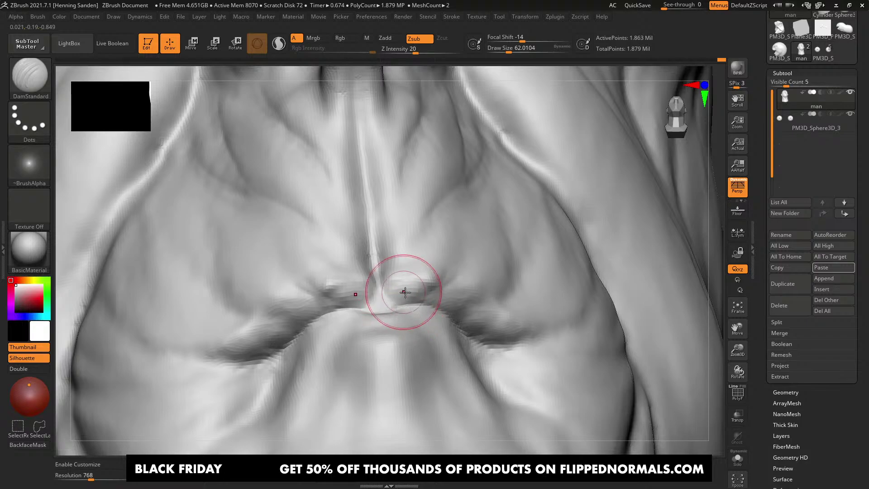
right_drag(404, 291, 409, 306)
drag(423, 301, 337, 306)
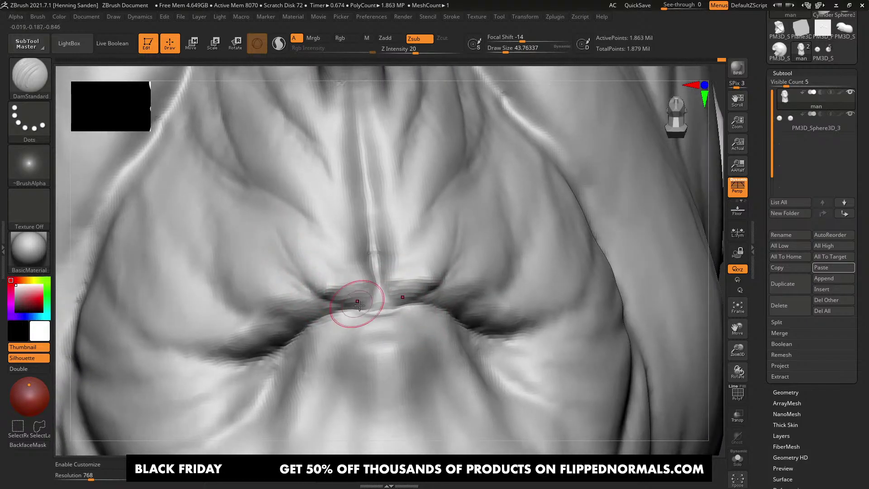
Step: Build up the skin just above the mouth line beside its centre with ClayBuildup at a draw size of about 31
mouse_move(349, 287)
right_down()
mouse_move(405, 295)
mouse_move(396, 308)
mouse_move(371, 306)
mouse_move(430, 287)
right_up()
key(b)
key(c)
key(b)
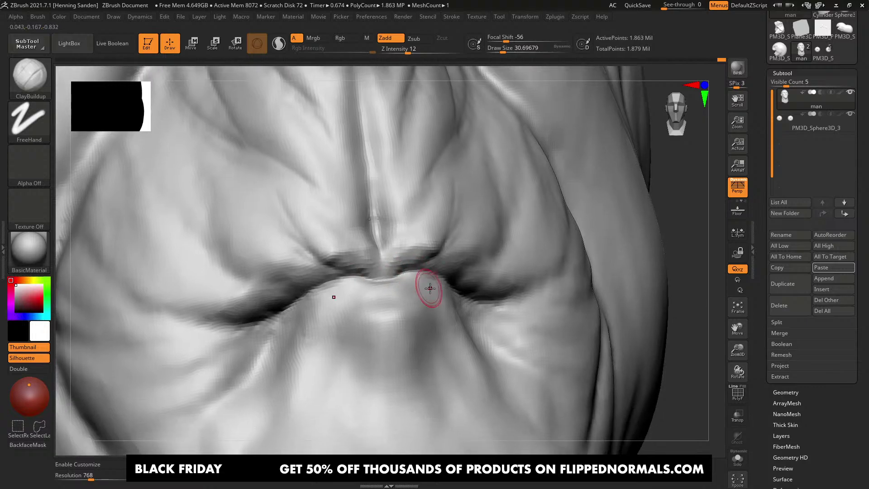
drag(429, 286, 459, 254)
right_drag(493, 259, 476, 248)
key(s)
drag(476, 248, 482, 248)
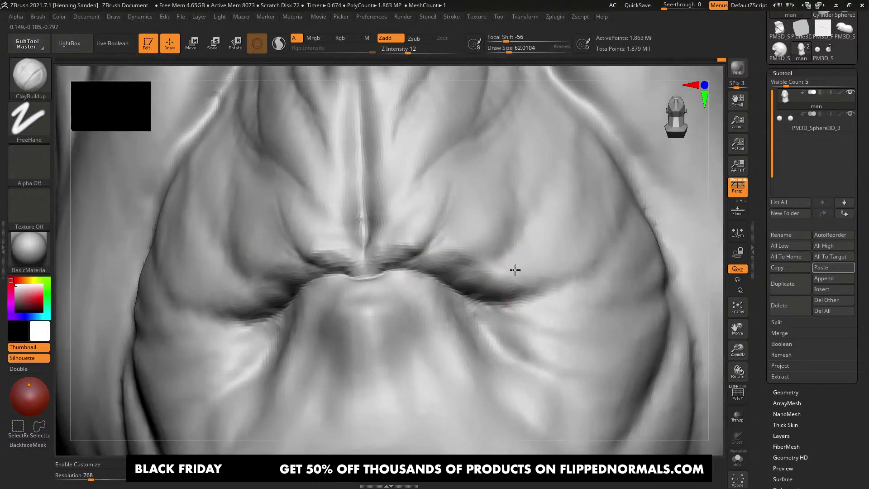
Step: Build up the centre of the lower lip with ClayBuildup at draw sizes of about 41 and 62
right_drag(472, 278, 426, 299)
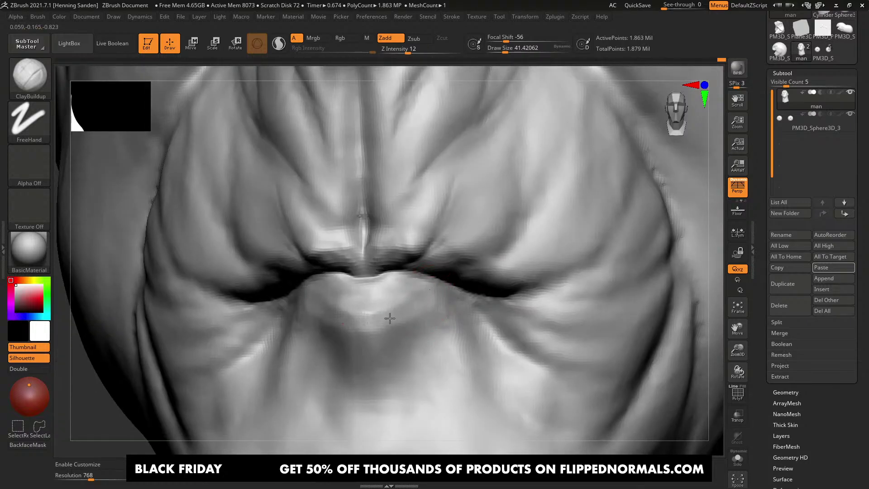
drag(337, 321, 362, 341)
right_drag(371, 340, 324, 337)
mouse_move(345, 325)
mouse_down()
mouse_move(362, 350)
mouse_move(331, 328)
mouse_move(365, 362)
mouse_up()
alt+right_drag(364, 346, 406, 317)
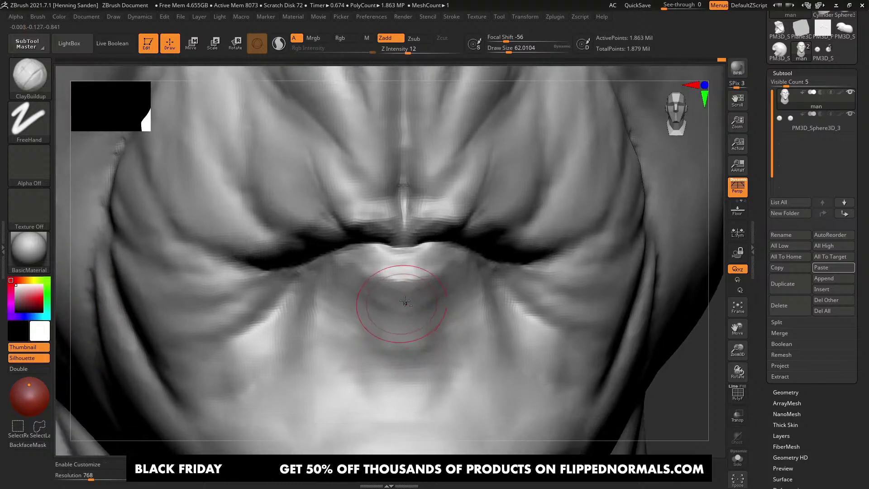
drag(392, 295, 365, 289)
Step: Extend the lower lip's volume outwards from the centre with ClayBuildup at draw sizes of about 41 and 35
mouse_move(383, 334)
ctrl+right_down()
mouse_move(423, 294)
mouse_move(428, 313)
ctrl+right_up()
key(s)
drag(429, 313, 425, 313)
drag(431, 294, 409, 323)
right_drag(458, 308, 440, 308)
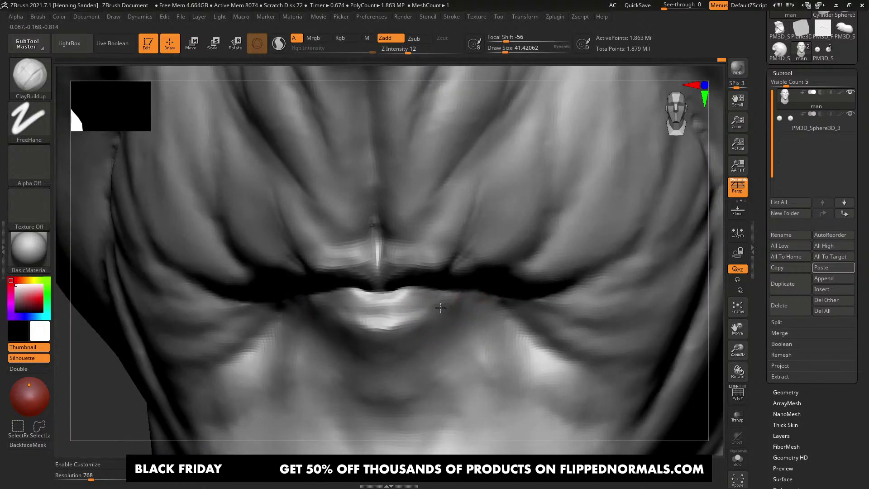
mouse_move(377, 340)
ctrl+right_down()
mouse_move(444, 258)
mouse_move(423, 249)
mouse_move(475, 247)
mouse_move(516, 261)
mouse_move(450, 258)
mouse_move(430, 329)
mouse_move(472, 313)
mouse_move(426, 312)
ctrl+right_up()
drag(400, 335, 357, 330)
right_drag(357, 330, 334, 316)
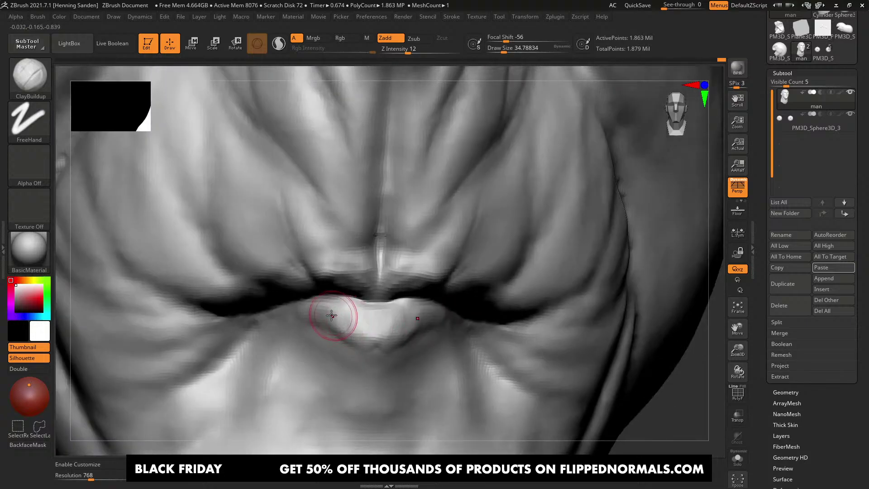
Step: Reshape the outer ends of the lower lip with the Move brush at a draw size of about 62
key(b)
key(m)
key(v)
key(bracketright)
drag(321, 320, 316, 324)
right_drag(316, 323, 308, 297)
mouse_move(313, 335)
right_down()
mouse_move(316, 325)
mouse_move(447, 326)
right_up()
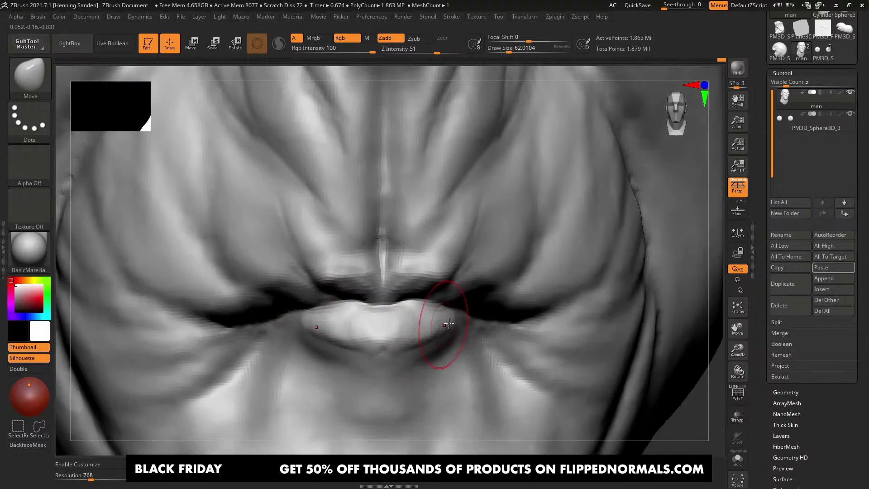
Step: Carve creases into the lower lip with DamStandard at a draw size of about 51
key(b)
key(d)
key(s)
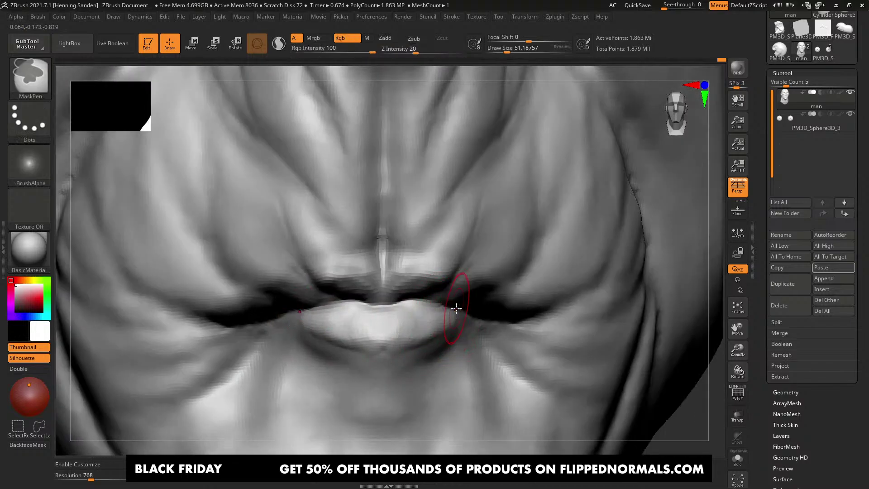
mouse_move(414, 295)
right_down()
mouse_move(452, 308)
mouse_move(426, 325)
mouse_move(429, 316)
mouse_move(410, 322)
right_up()
drag(410, 323, 378, 317)
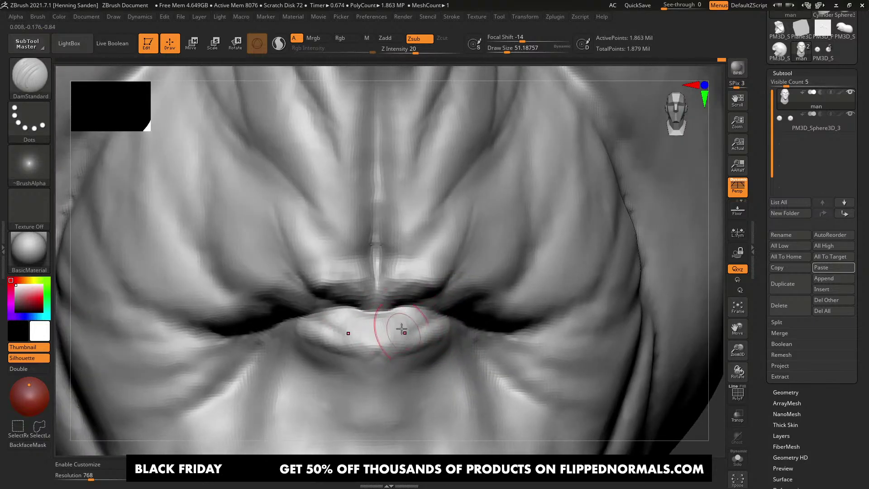
mouse_move(400, 313)
alt+right_down()
mouse_move(363, 264)
mouse_move(423, 317)
mouse_move(452, 321)
mouse_move(471, 312)
mouse_move(478, 235)
alt+right_up()
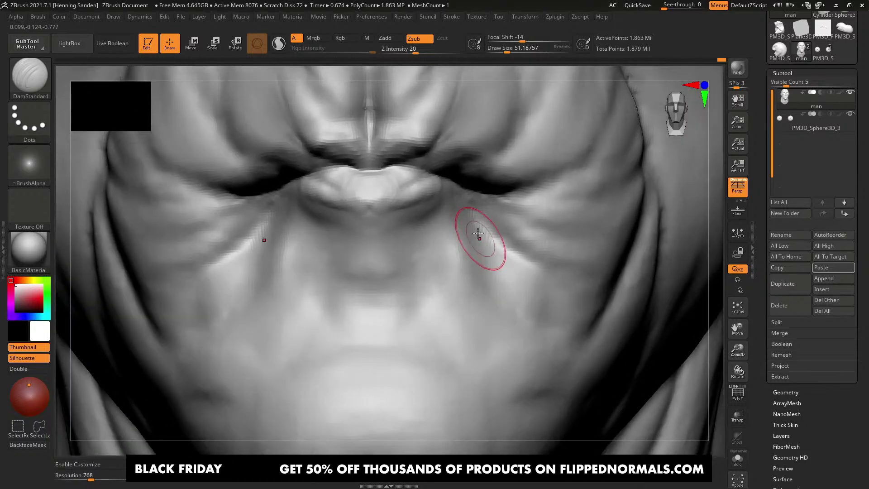
mouse_move(475, 183)
right_down()
mouse_move(505, 255)
mouse_move(466, 283)
mouse_move(436, 252)
mouse_move(448, 262)
right_up()
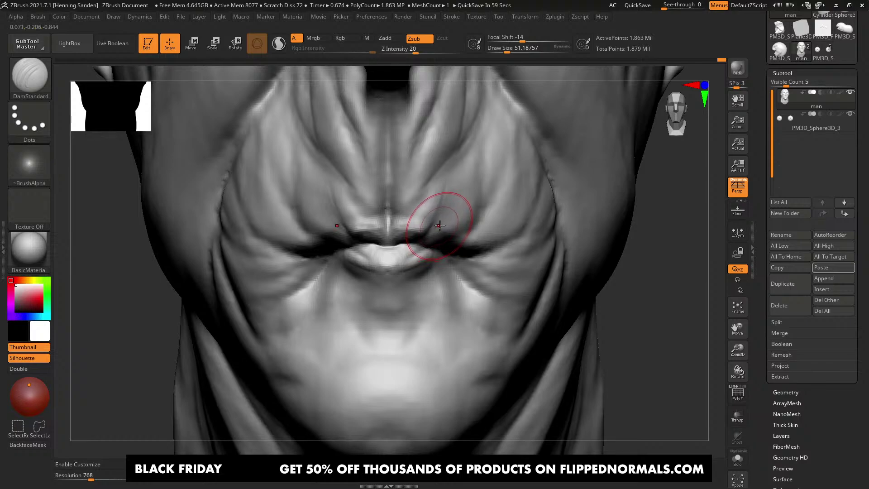
Step: Carve creases running up from the mouth corners into the upper lip area with DamStandard, reducing the draw size to about 27
drag(512, 248, 438, 240)
alt+right_drag(438, 240, 405, 266)
drag(484, 280, 410, 273)
right_drag(409, 267, 421, 235)
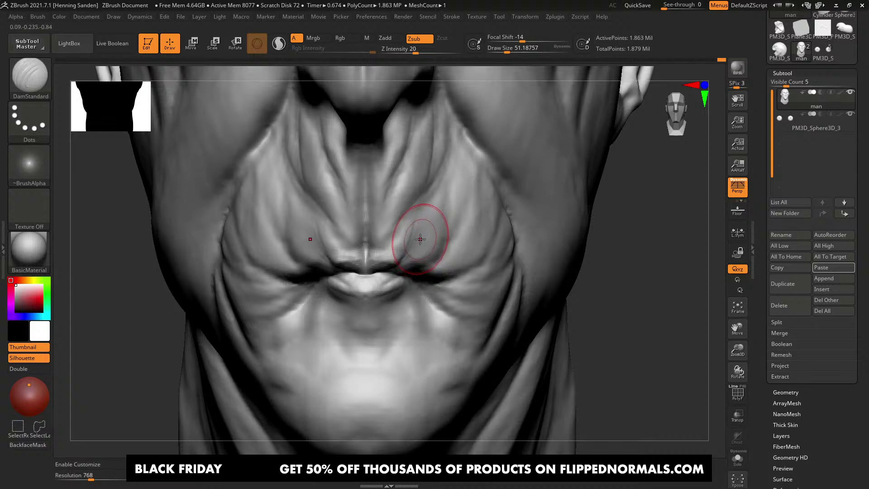
right_drag(420, 236, 423, 237)
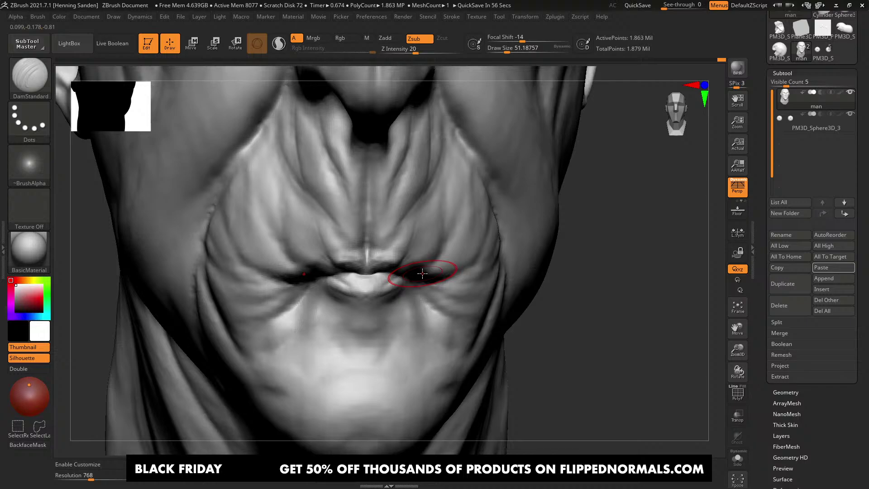
mouse_move(428, 253)
ctrl+right_down()
mouse_move(404, 237)
mouse_move(444, 273)
ctrl+right_up()
key(s)
drag(445, 275, 439, 275)
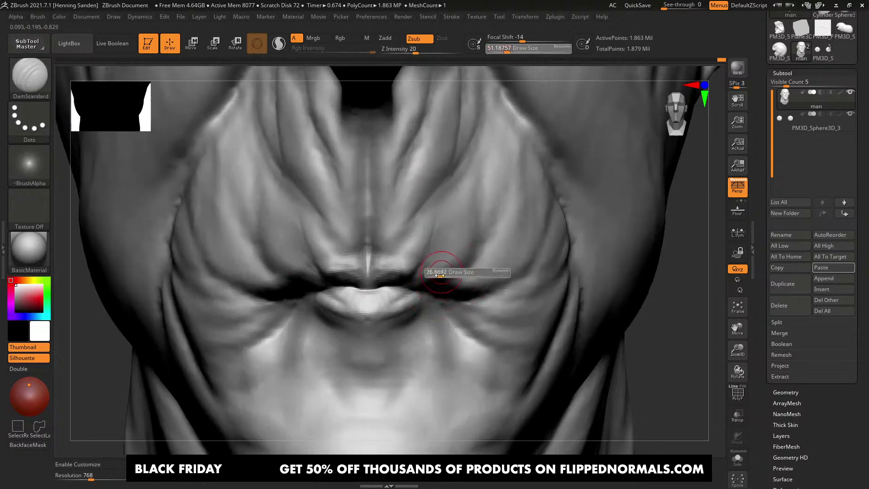
key(s)
mouse_move(439, 275)
right_down()
mouse_move(423, 271)
mouse_move(478, 265)
right_up()
drag(476, 265, 422, 292)
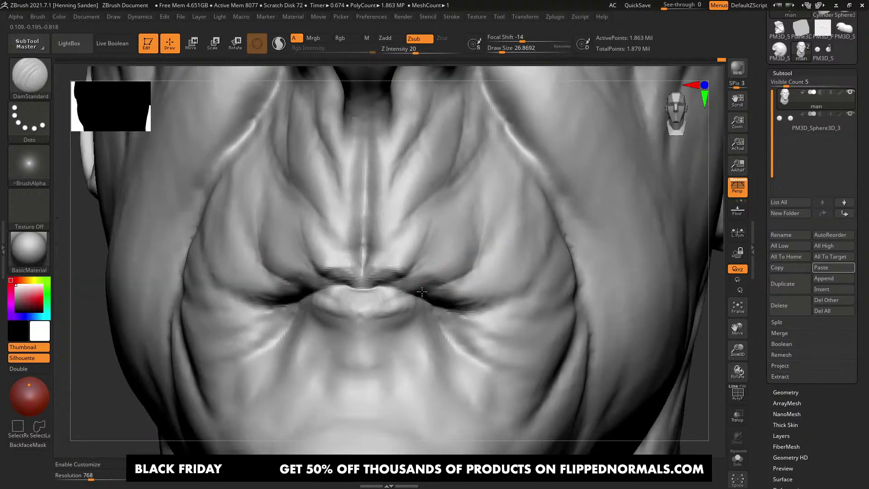
mouse_move(422, 291)
right_down()
mouse_move(448, 250)
mouse_move(438, 246)
mouse_move(407, 267)
right_up()
Step: Raise fine detail along the upper lip with the Standard brush at a draw size of about 18
key(b)
key(s)
key(t)
key(s)
drag(425, 285, 419, 286)
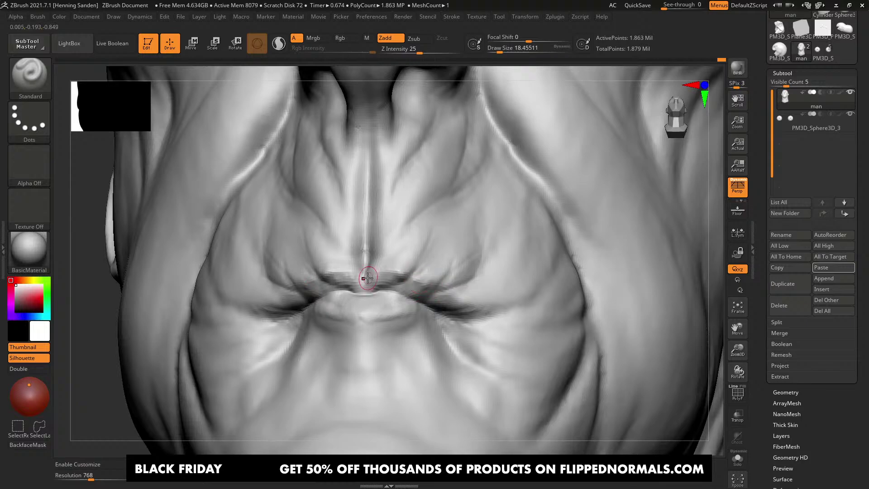
mouse_move(428, 290)
right_down()
mouse_move(406, 316)
mouse_move(413, 305)
mouse_move(403, 285)
mouse_move(423, 256)
right_up()
Step: Build up the folds above the mouth corners with ClayBuildup at draw sizes of about 44 and 23
key(b)
key(c)
key(b)
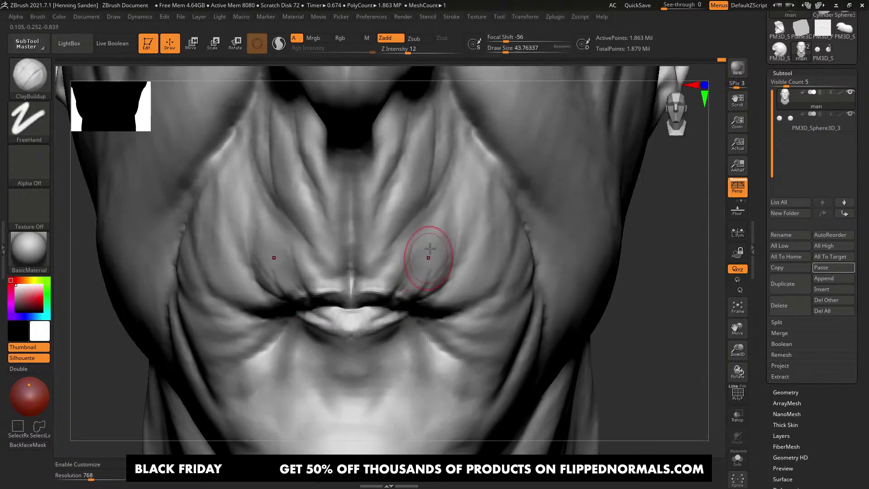
drag(430, 248, 407, 289)
key(bracketleft)
key(bracketleft)
drag(420, 250, 395, 290)
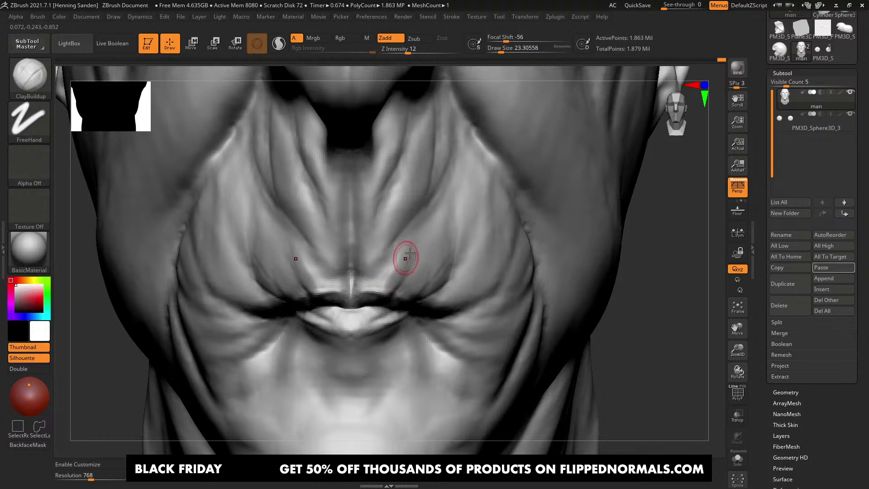
key(bracketright)
key(bracketright)
Step: Soften and fill the vertical folds between nose and mouth with ClayBuildup, increasing the draw size to about 94
mouse_move(404, 251)
alt+right_down()
mouse_move(403, 212)
mouse_move(419, 192)
alt+right_up()
alt+right_drag(438, 226, 438, 247)
ctrl+right_drag(438, 246, 440, 267)
key(s)
mouse_move(441, 251)
mouse_down()
mouse_move(462, 223)
mouse_move(388, 273)
mouse_up()
alt+right_drag(382, 246, 395, 232)
mouse_move(394, 232)
ctrl+right_down()
mouse_move(401, 208)
mouse_move(402, 216)
ctrl+right_up()
ctrl+right_drag(402, 215, 405, 224)
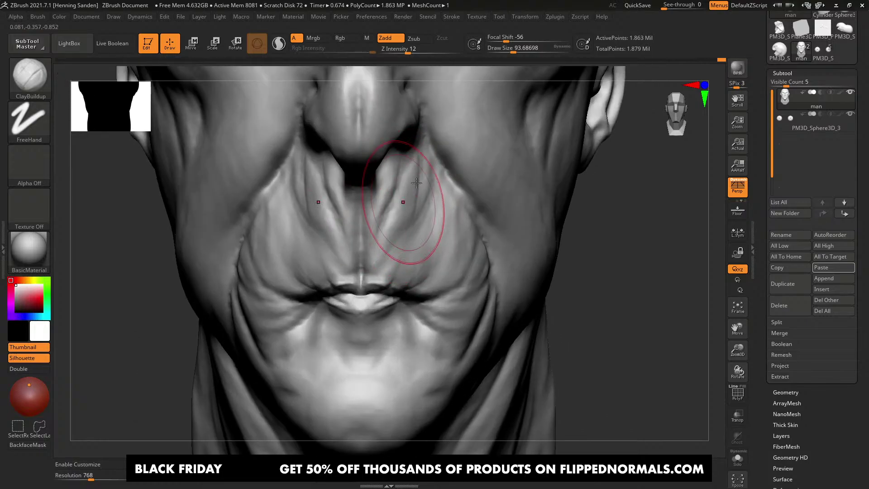
drag(416, 183, 437, 189)
drag(433, 241, 428, 258)
Step: Build up the areas above the mouth corners and beneath the lower lip with ClayBuildup at a draw size of about 65
key(s)
drag(448, 236, 444, 235)
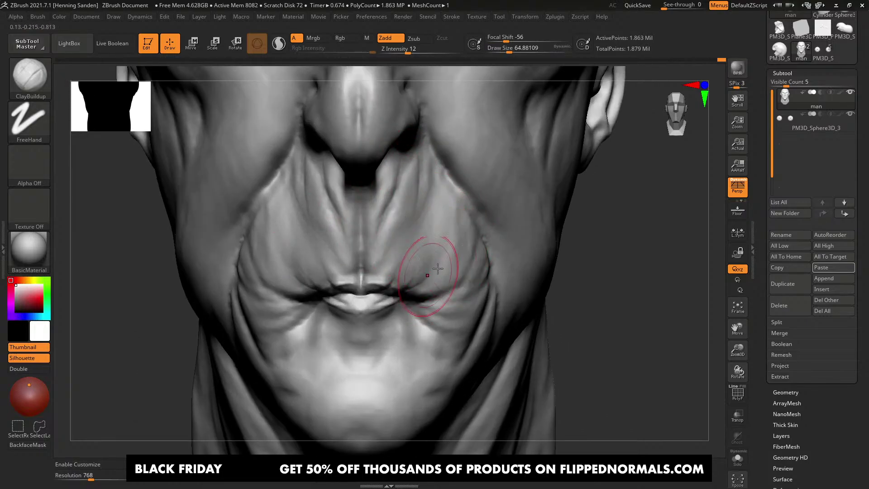
right_drag(438, 268, 442, 247)
mouse_move(415, 292)
right_down()
mouse_move(441, 304)
mouse_move(427, 316)
right_up()
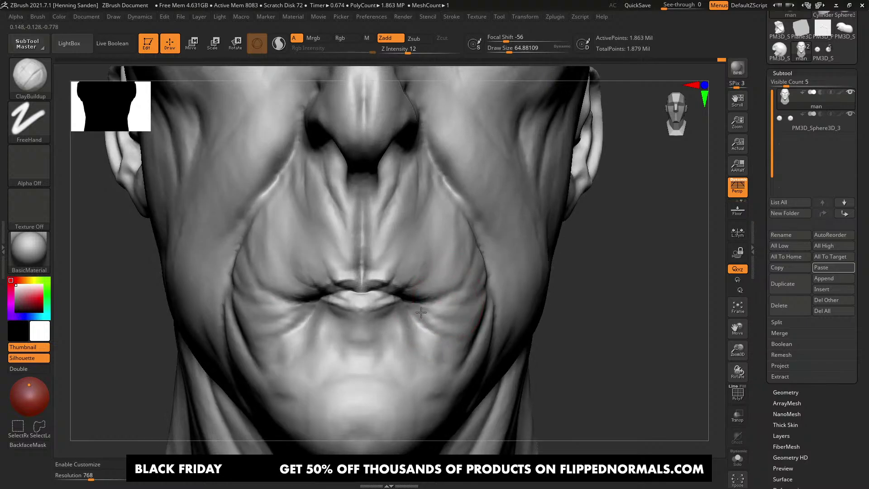
drag(388, 336, 358, 347)
right_drag(330, 355, 349, 344)
mouse_move(349, 344)
mouse_down()
mouse_move(310, 347)
mouse_move(297, 330)
mouse_up()
right_drag(289, 325, 352, 331)
Step: Build up the skin folds beside and above the mouth corner with ClayBuildup at draw sizes of about 51 and 31
key(s)
drag(352, 332, 346, 331)
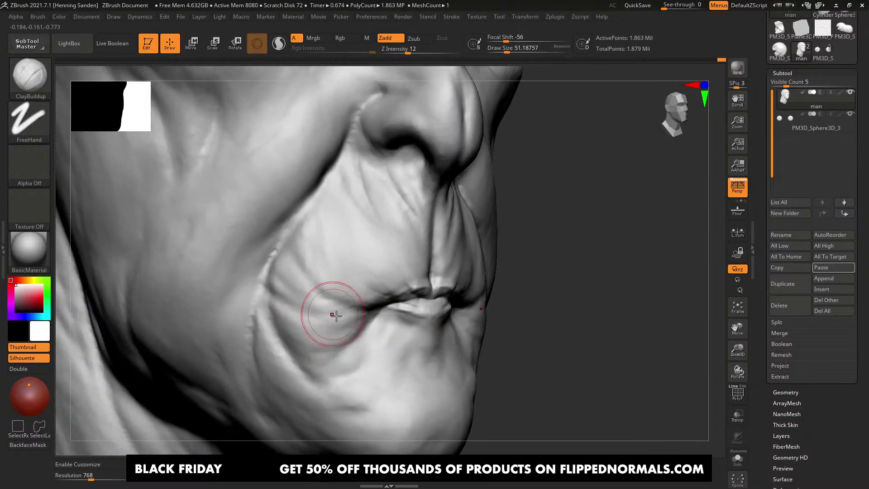
key(s)
drag(379, 270, 373, 270)
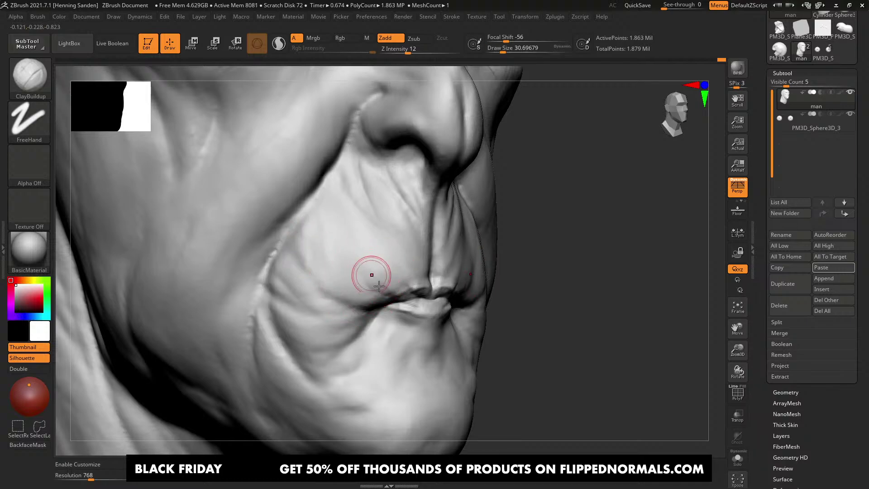
right_drag(369, 253, 392, 285)
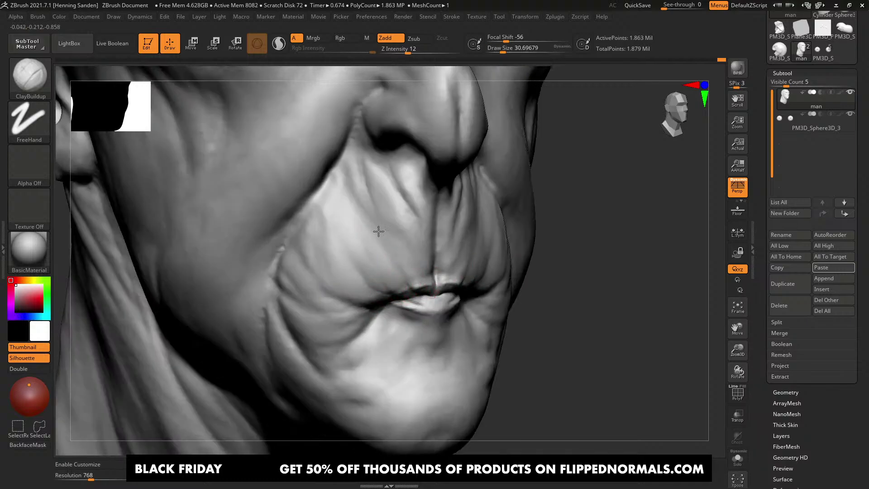
right_drag(390, 207, 383, 240)
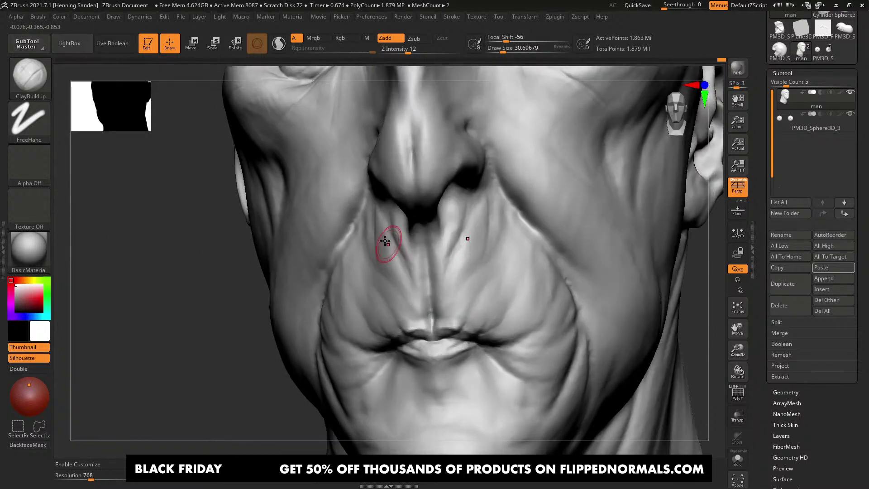
right_drag(417, 300, 426, 311)
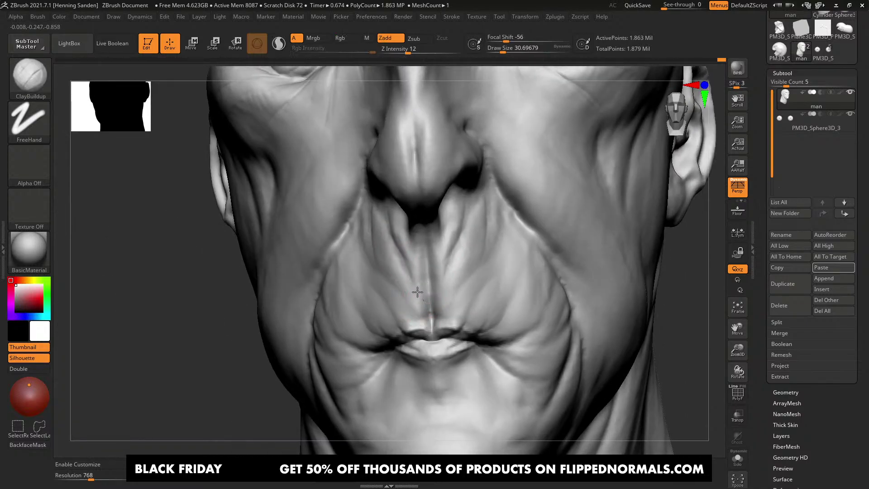
Step: Build up the centre of the mouth area and the chin below it with ClayBuildup, increasing the draw size to about 80
key(s)
drag(408, 278, 413, 278)
mouse_move(424, 329)
ctrl+right_down()
mouse_move(422, 281)
mouse_move(431, 277)
mouse_move(444, 322)
ctrl+right_up()
mouse_move(447, 340)
mouse_down()
mouse_move(440, 326)
mouse_move(413, 316)
mouse_up()
drag(448, 352, 408, 326)
right_drag(497, 316, 475, 318)
alt+right_drag(430, 401, 435, 350)
key(s)
mouse_move(431, 339)
mouse_down()
mouse_move(440, 335)
mouse_move(390, 359)
mouse_up()
ctrl+right_drag(382, 369, 395, 334)
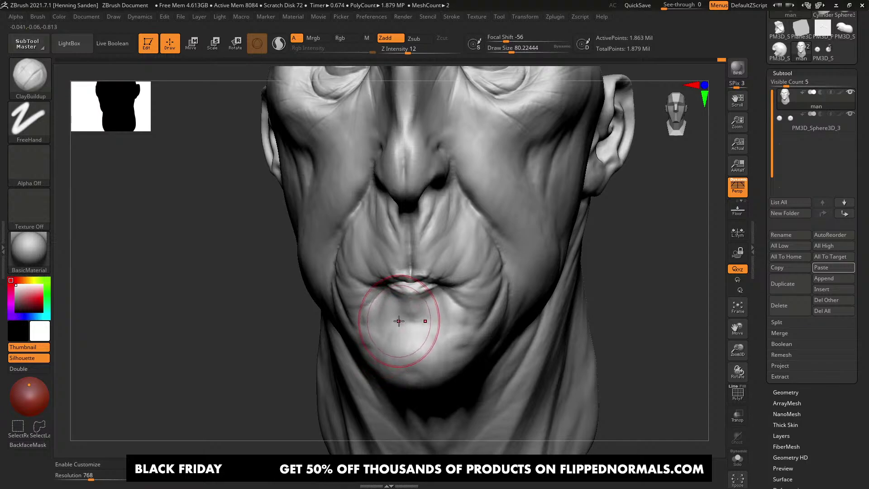
ctrl+right_drag(399, 319, 408, 274)
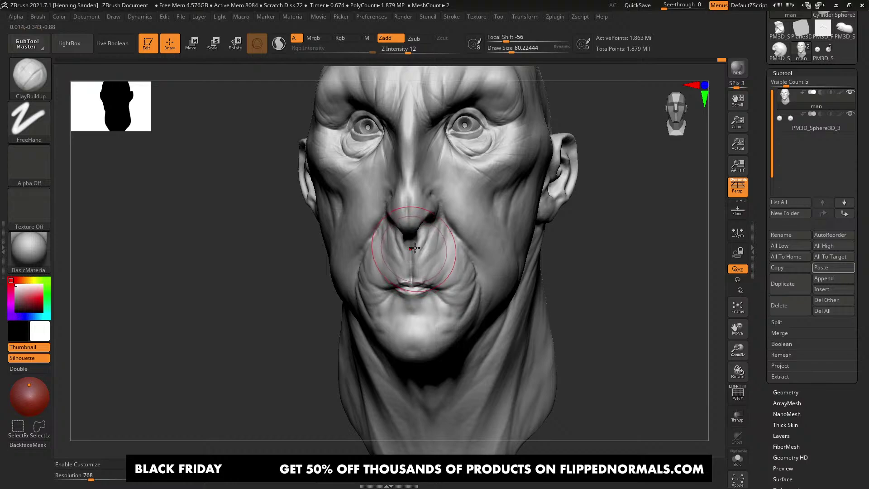
Step: Define the vertical folds beneath the nostrils with ClayBuildup at a draw size of about 29
ctrl+right_drag(433, 231, 458, 273)
key(s)
drag(458, 277, 448, 277)
right_drag(448, 271, 443, 213)
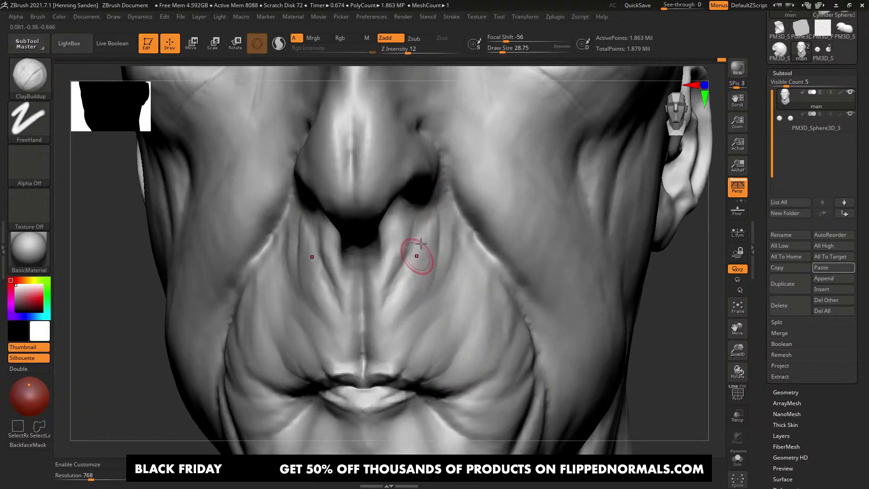
right_drag(390, 284, 409, 235)
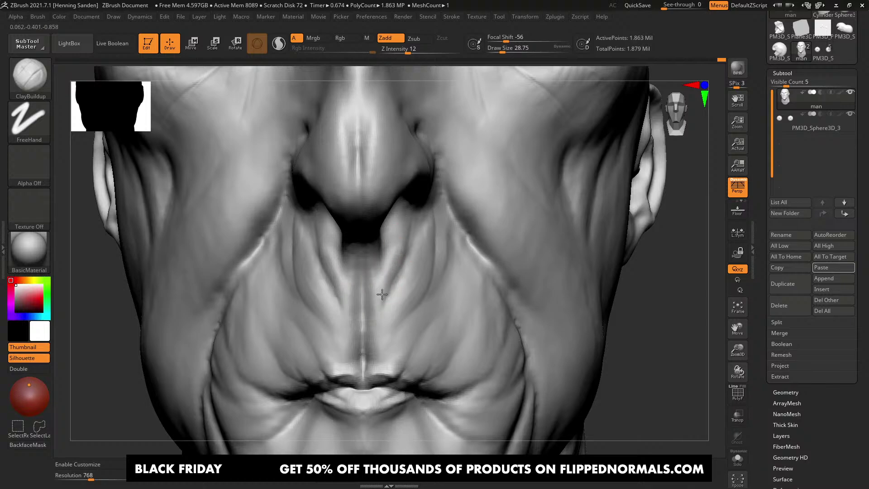
right_drag(435, 272, 414, 274)
Step: Build up the outer upper lip folds between the nasolabial crease and mouth corner with ClayBuildup at draw sizes of about 37 and 41
key(s)
drag(448, 278, 451, 278)
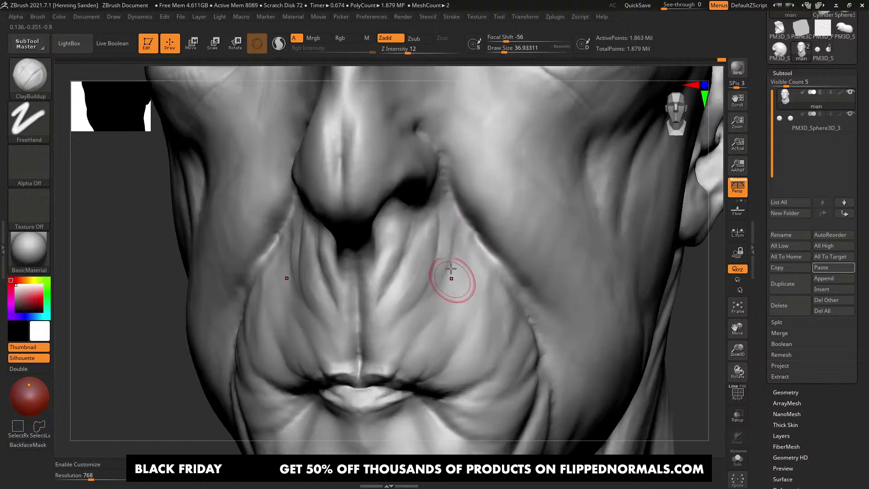
mouse_move(450, 277)
right_down()
mouse_move(477, 249)
mouse_move(474, 239)
right_up()
key(s)
drag(474, 307, 469, 308)
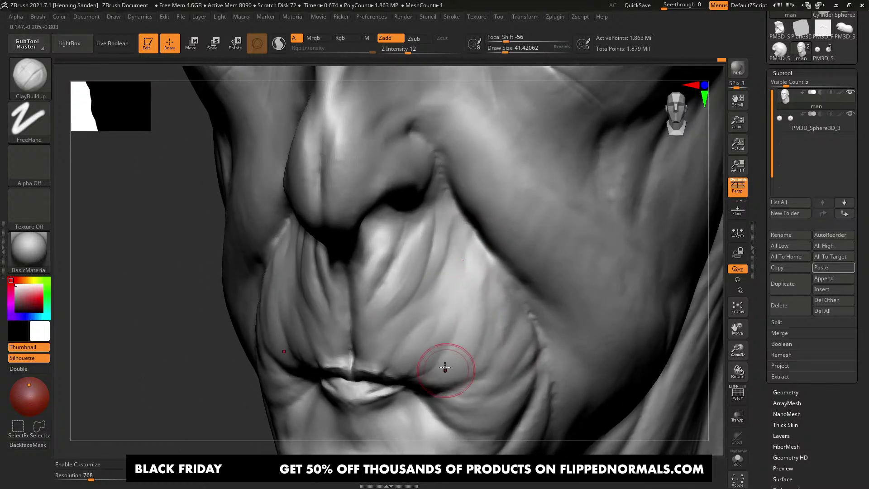
mouse_move(444, 364)
right_down()
mouse_move(481, 287)
mouse_move(468, 311)
mouse_move(468, 246)
right_up()
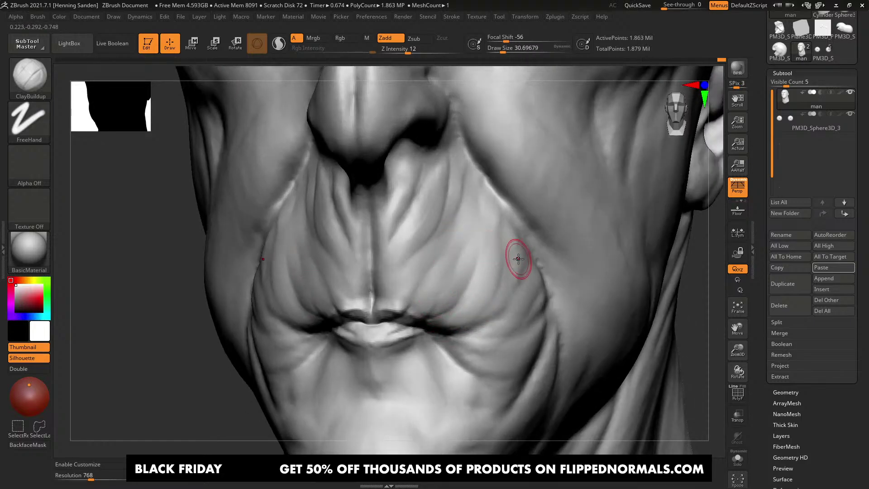
Step: Sculpt the folds below the mouth corners and toward the chin with the ClayBuildup brush at a draw size of about 44
key(bracketright)
alt+right_drag(533, 274, 545, 221)
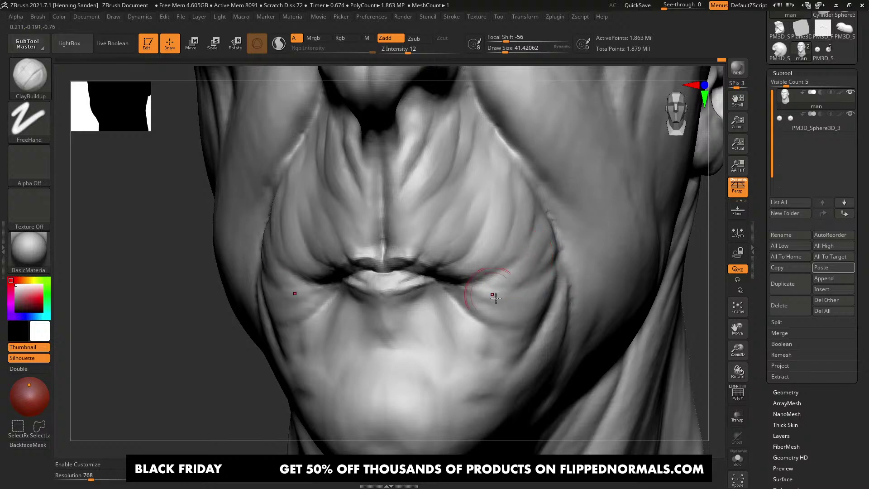
key([)
mouse_move(437, 314)
right_down()
mouse_move(349, 314)
mouse_move(299, 327)
right_up()
key(])
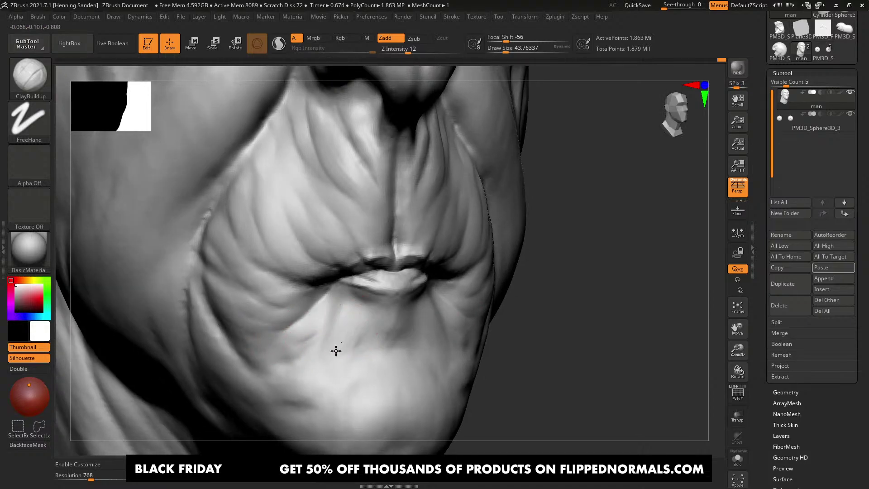
right_drag(379, 339, 436, 291)
right_drag(384, 306, 430, 333)
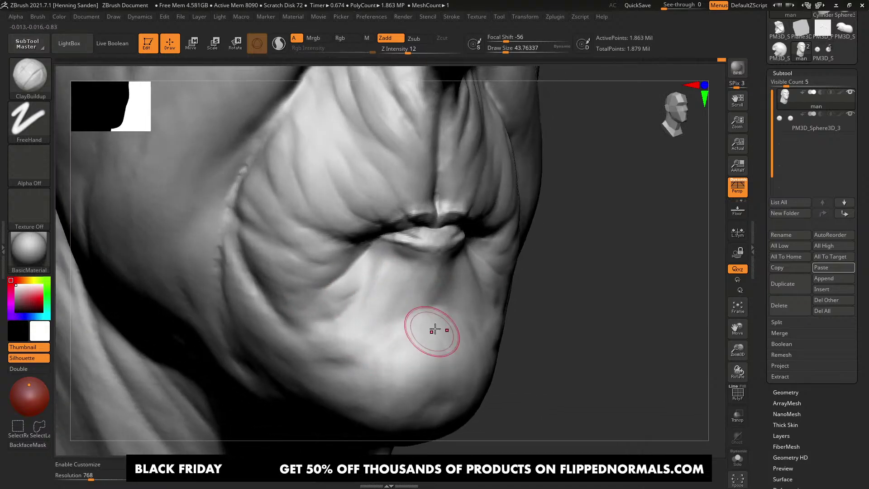
Step: Build up the rounded volume of the chin with larger ClayBuildup strokes, varying the draw size between about 49 and 108
key(])
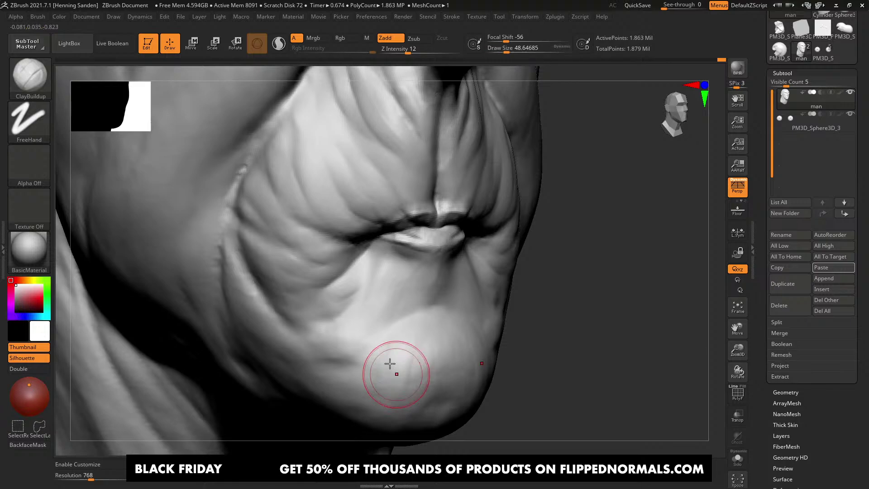
key(])
key(])
key(])
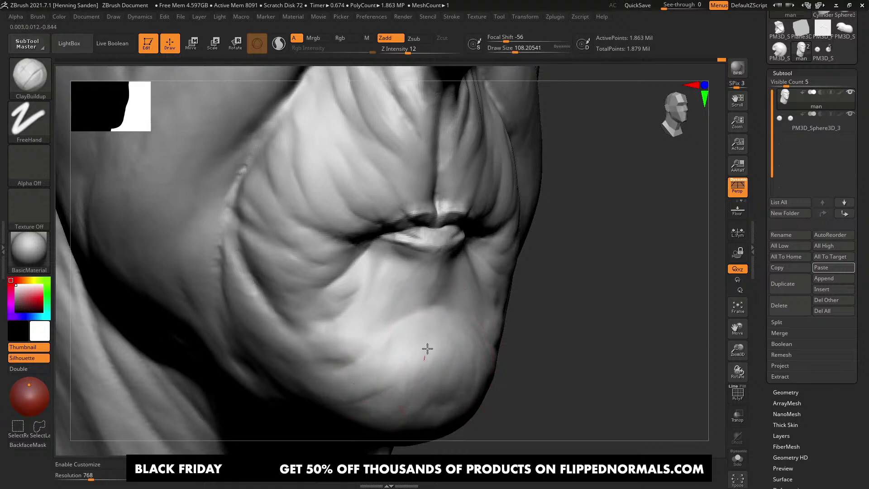
key([)
key([)
key([)
key([)
key([)
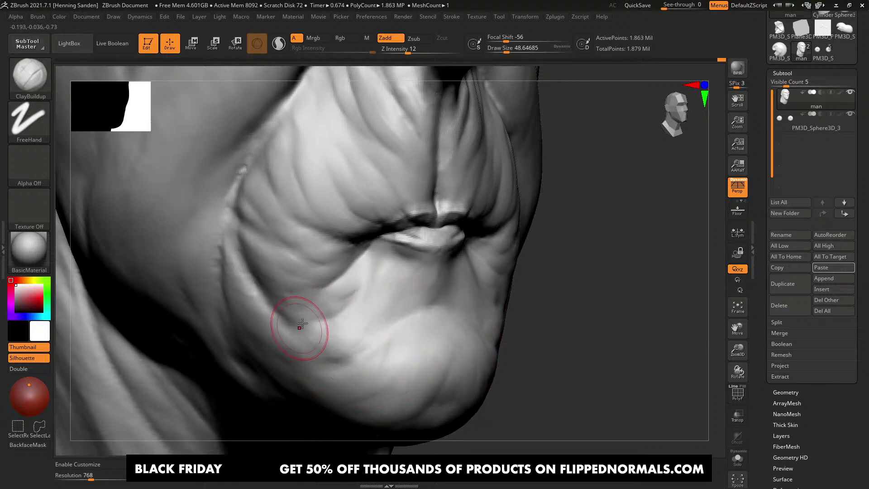
Step: Sculpt the transition from the lower lip to the chin with ClayBuildup at a draw size of about 41
right_drag(300, 324, 326, 257)
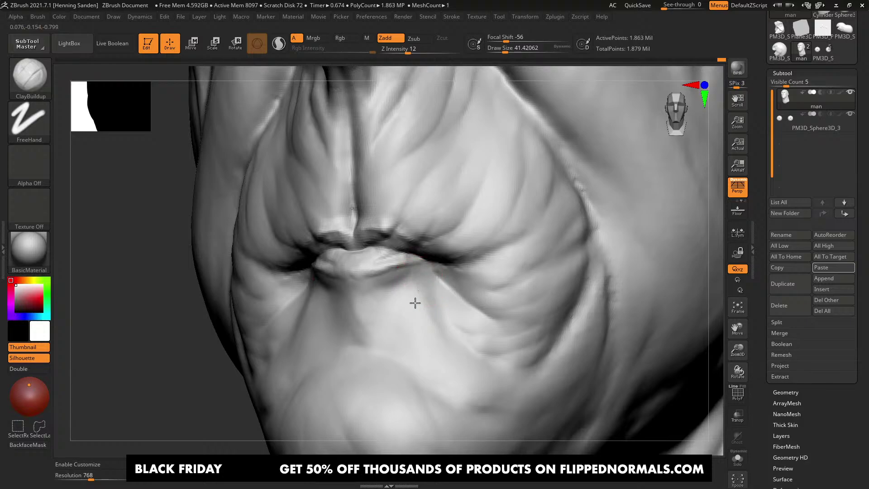
right_drag(393, 315, 389, 313)
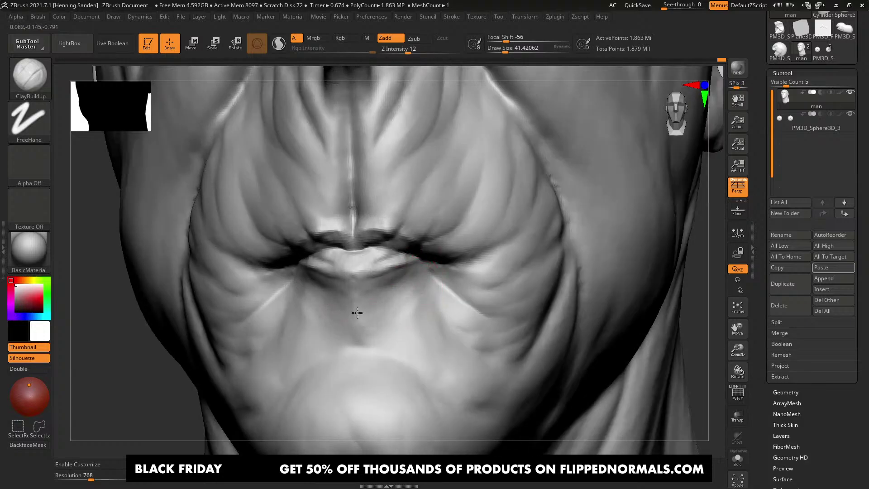
key(bracketright)
mouse_move(396, 372)
alt+right_down()
mouse_move(384, 310)
mouse_move(390, 294)
mouse_move(396, 327)
mouse_move(415, 288)
alt+right_up()
Step: Shape the hollow directly under the lower lip with ClayBuildup at draw sizes of about 27 and 33
key(s)
drag(424, 271, 416, 269)
ctrl+right_drag(411, 262, 408, 245)
key(s)
drag(408, 244, 405, 245)
right_drag(410, 251, 424, 248)
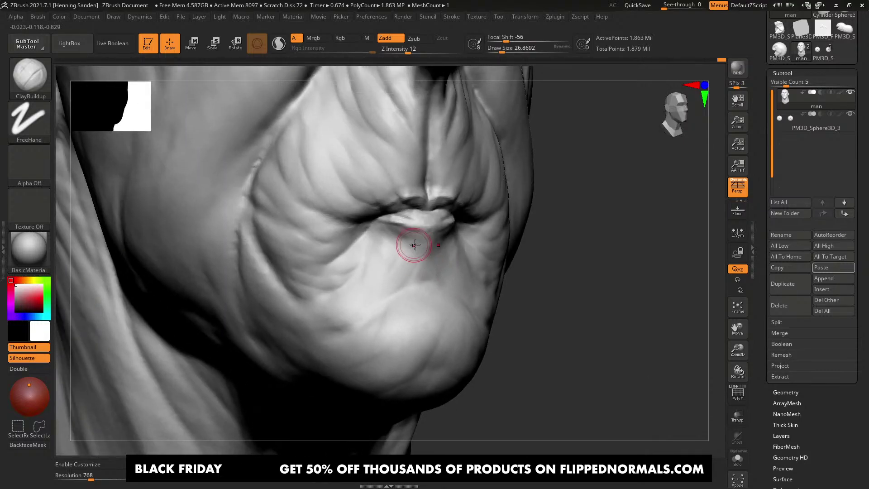
key(s)
mouse_move(412, 246)
mouse_down()
mouse_move(421, 246)
mouse_move(417, 254)
mouse_up()
key(s)
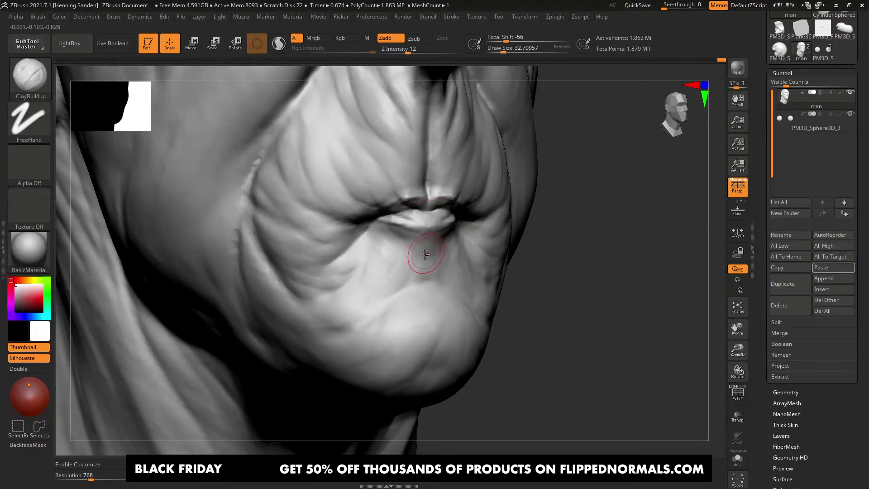
Step: Build up the curved folds between the mouth corner and the side of the chin with ClayBuildup at a draw size of about 46
right_drag(378, 287, 400, 268)
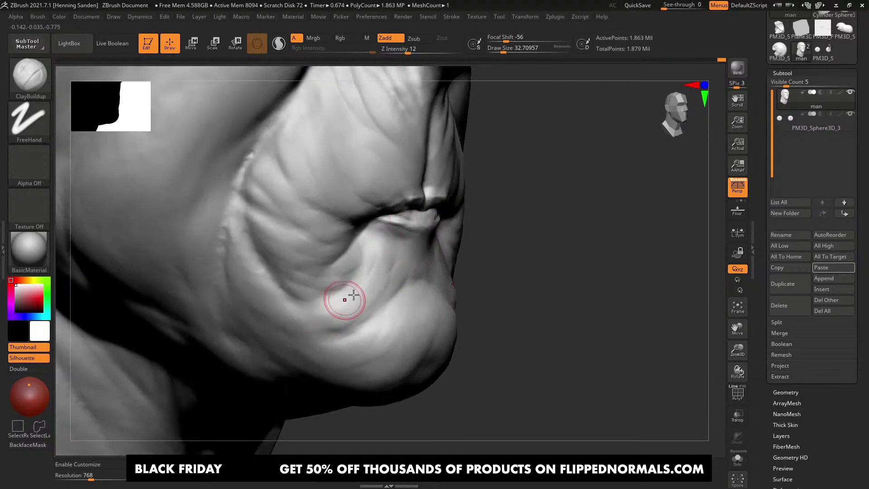
mouse_move(354, 295)
mouse_down()
mouse_move(381, 287)
mouse_move(346, 311)
mouse_move(359, 309)
mouse_up()
key(s)
key(s)
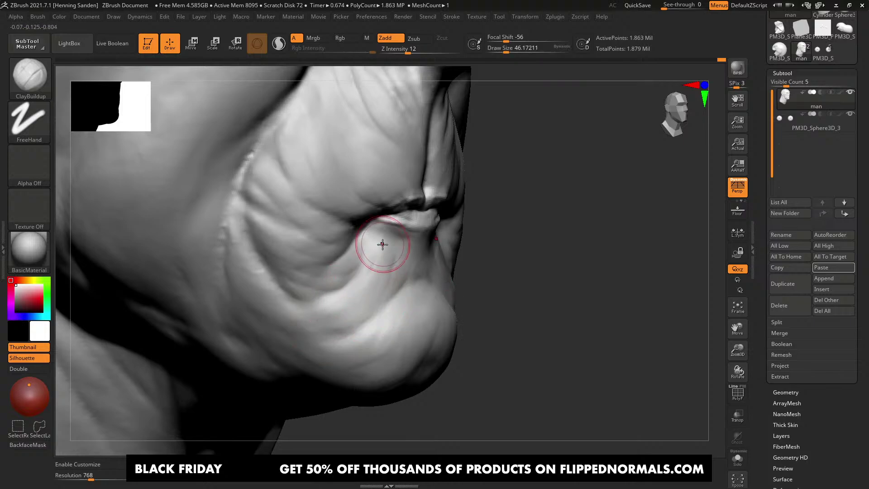
key(s)
drag(354, 279, 352, 280)
mouse_move(351, 255)
right_down()
mouse_move(386, 277)
mouse_move(355, 244)
right_up()
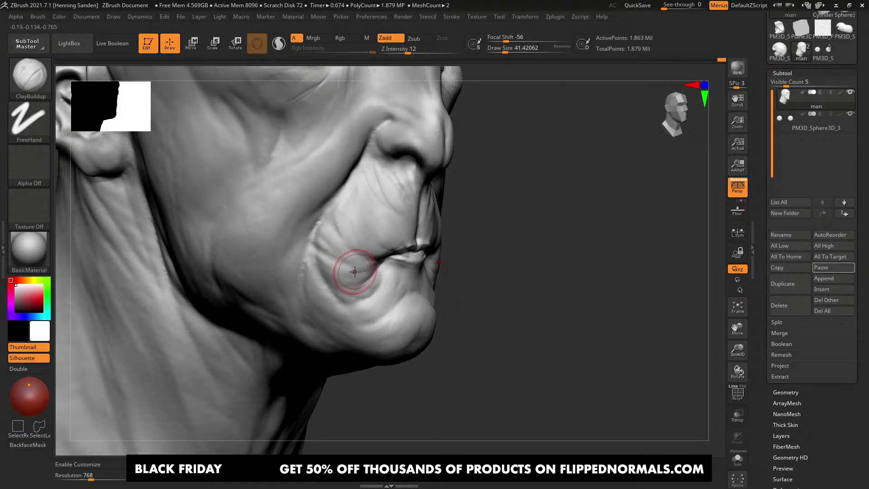
Step: Refine the folds above and beside the mouth corner with ClayBuildup at draw sizes of about 35 and 17
mouse_move(353, 259)
right_down()
mouse_move(322, 218)
mouse_move(378, 231)
mouse_move(396, 272)
right_up()
key(s)
mouse_move(397, 272)
mouse_down()
mouse_move(368, 273)
mouse_move(409, 267)
mouse_up()
key(s)
key(s)
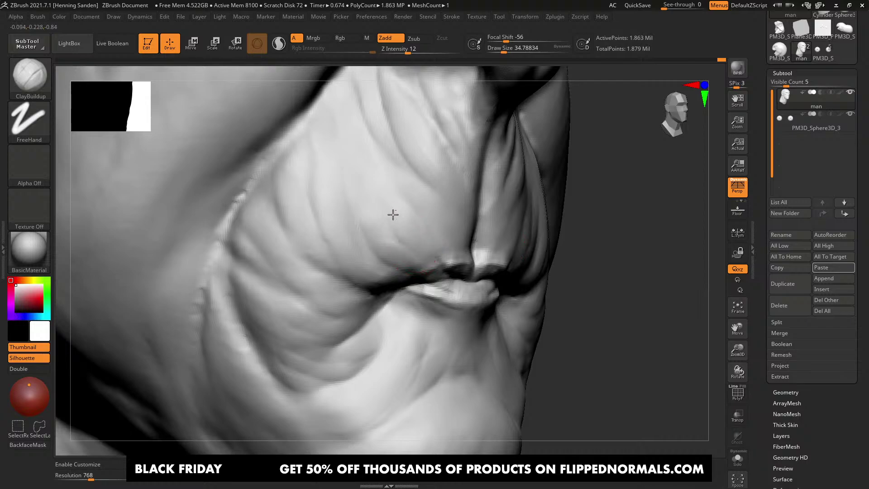
right_drag(335, 290, 390, 307)
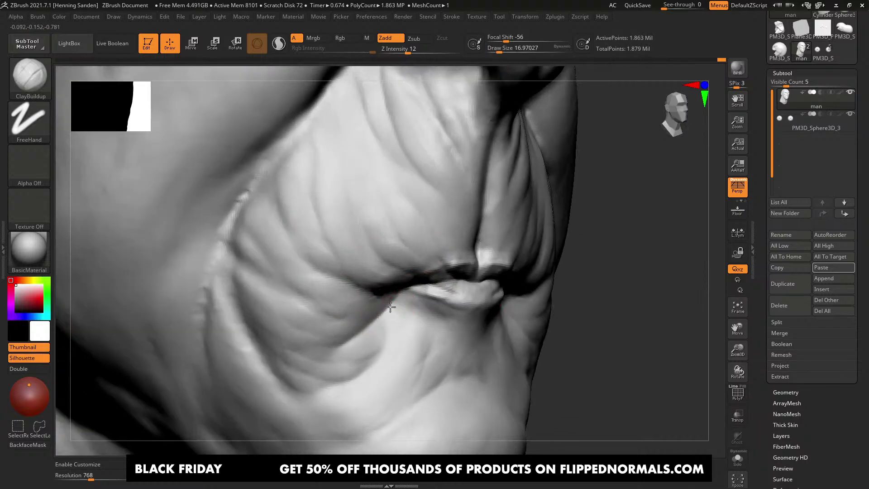
Step: Add small skin folds around and below the mouth corner with ClayBuildup at a draw size of about 25
drag(409, 328, 430, 359)
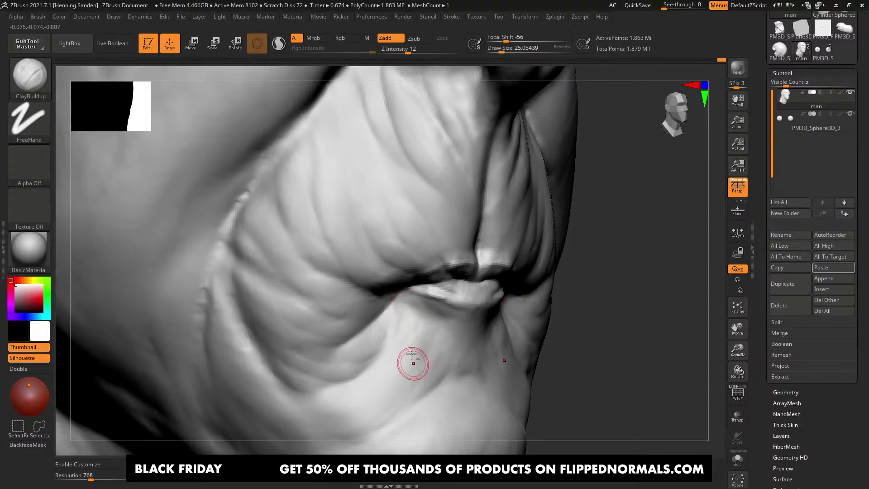
ctrl+right_drag(412, 362, 389, 312)
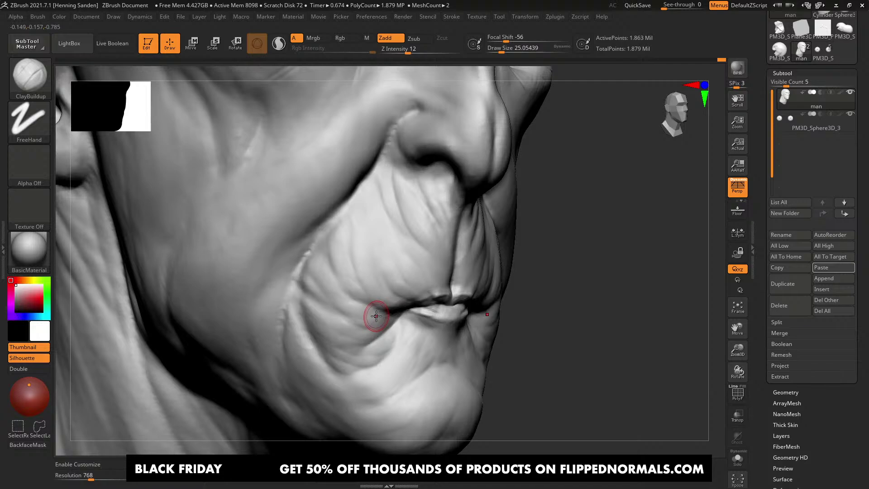
mouse_move(373, 310)
mouse_down()
mouse_move(394, 309)
mouse_move(370, 341)
mouse_up()
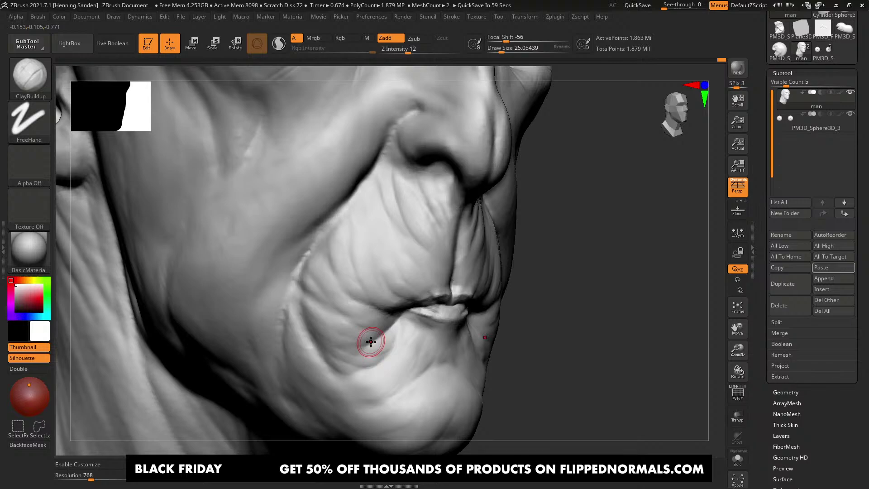
Step: Carve the slanted creases of the upper lip below the nostrils with the DamStandard brush at a draw size of about 27
mouse_move(415, 267)
ctrl+right_down()
mouse_move(437, 285)
mouse_move(409, 290)
ctrl+right_up()
ctrl+right_drag(463, 353, 478, 266)
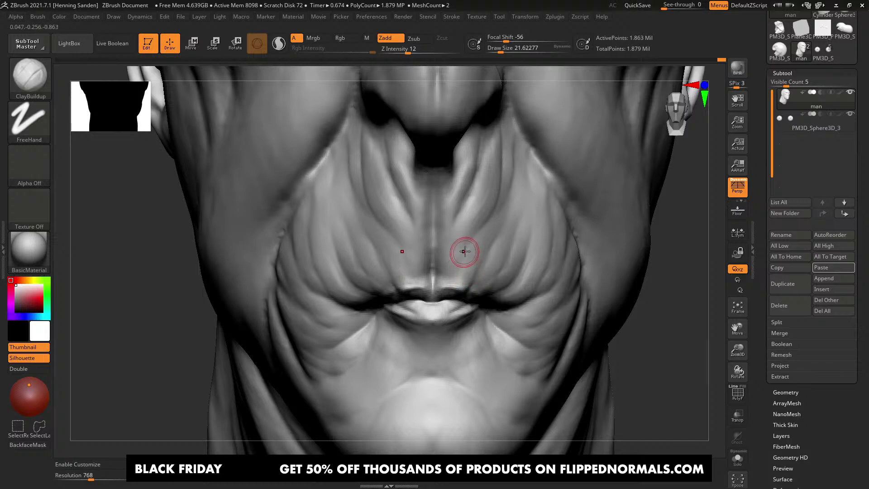
key(ctrl)
key(ctrl+2)
key(s)
click(474, 237)
drag(488, 215, 460, 263)
drag(478, 242, 457, 268)
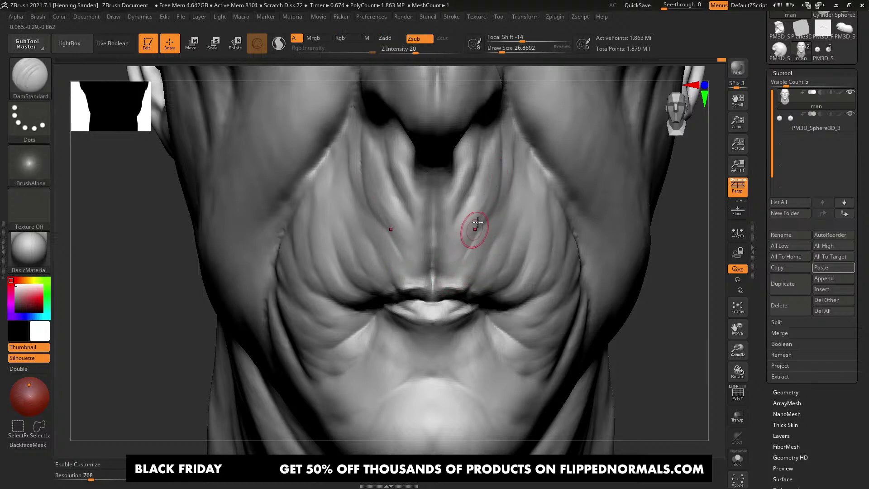
drag(491, 177, 459, 264)
mouse_move(444, 239)
right_down()
mouse_move(460, 253)
mouse_move(467, 193)
right_up()
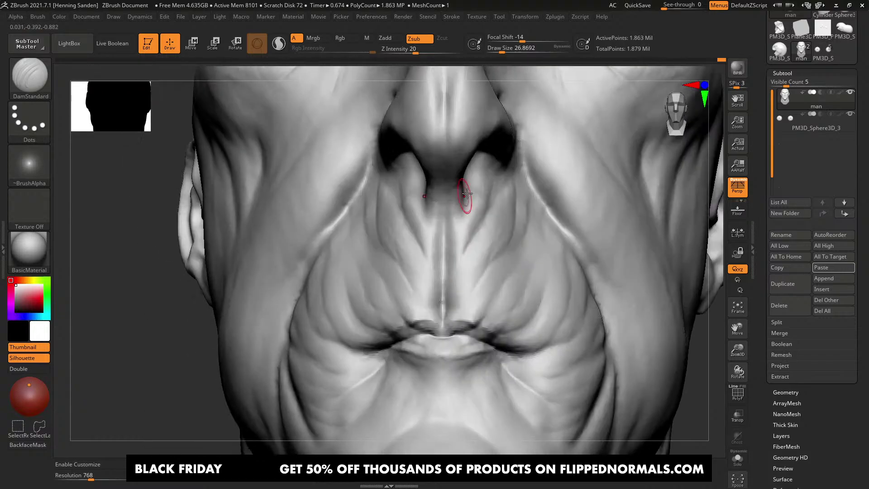
Step: Build up the nostril opening and its lower edge from below with ClayBuildup at draw sizes of about 33 and 27
mouse_move(457, 226)
right_down()
mouse_move(445, 240)
mouse_move(452, 286)
mouse_move(448, 271)
mouse_move(475, 258)
mouse_move(452, 242)
right_up()
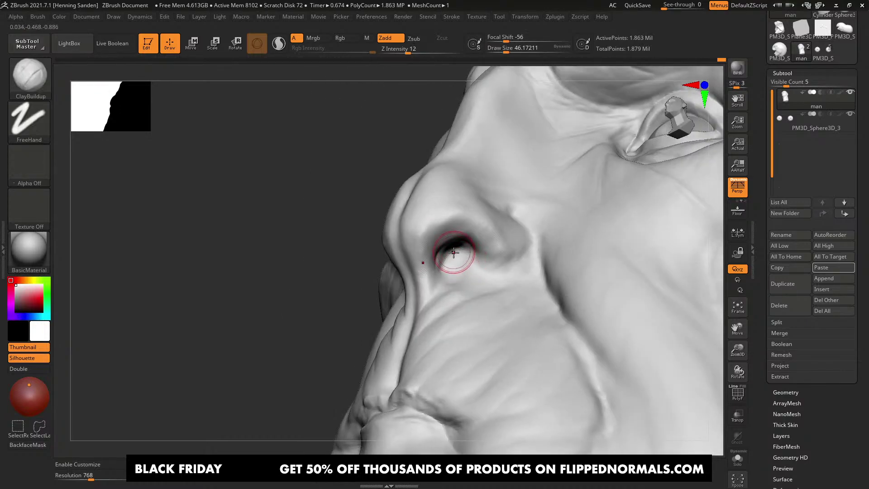
right_drag(442, 265, 482, 253)
key(s)
drag(483, 254, 480, 254)
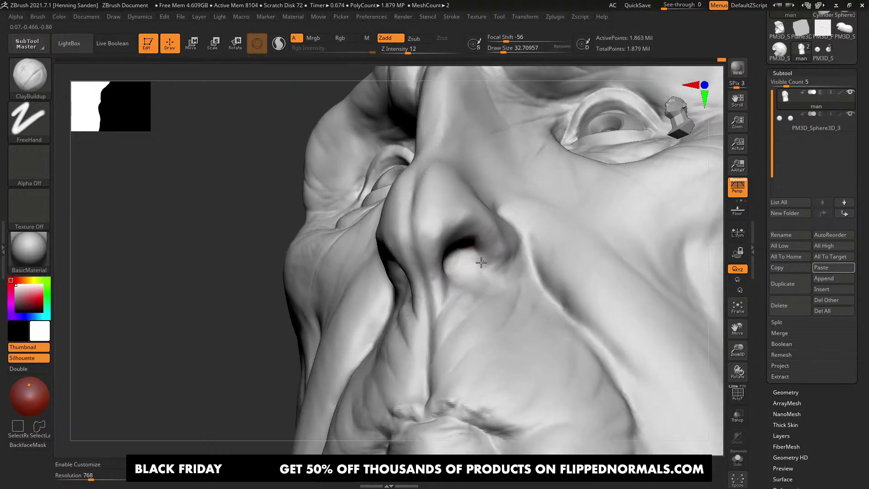
right_drag(489, 254, 480, 256)
key(s)
drag(480, 255, 480, 256)
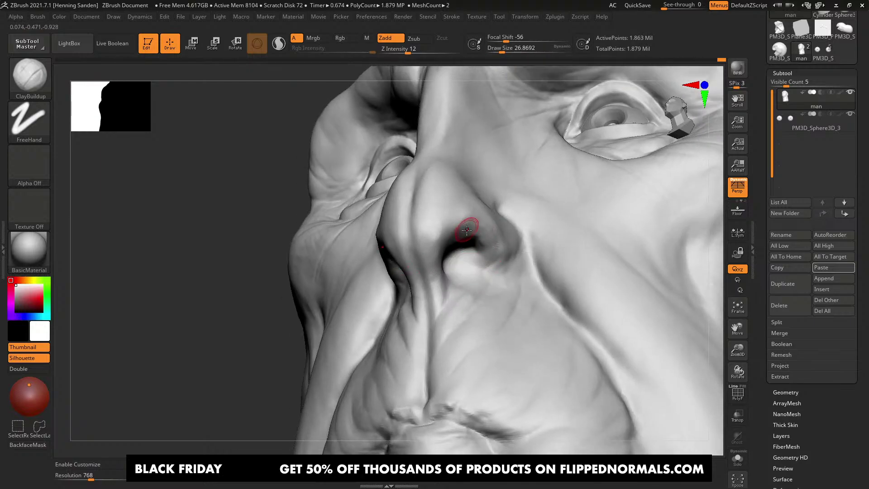
right_drag(499, 240, 492, 258)
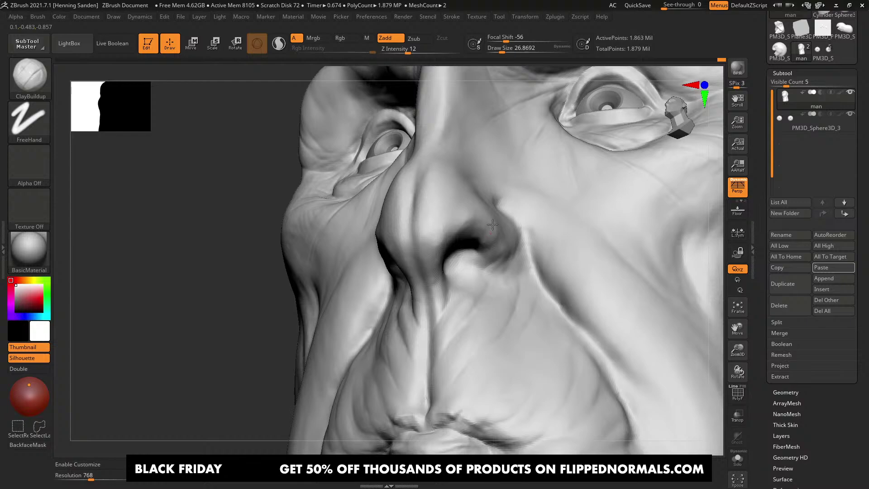
Step: Shape the nose tip and the nostril rim with ClayBuildup at draw sizes of about 37 and 33
mouse_move(480, 226)
right_down()
mouse_move(422, 240)
mouse_move(444, 258)
right_up()
key(s)
click(432, 236)
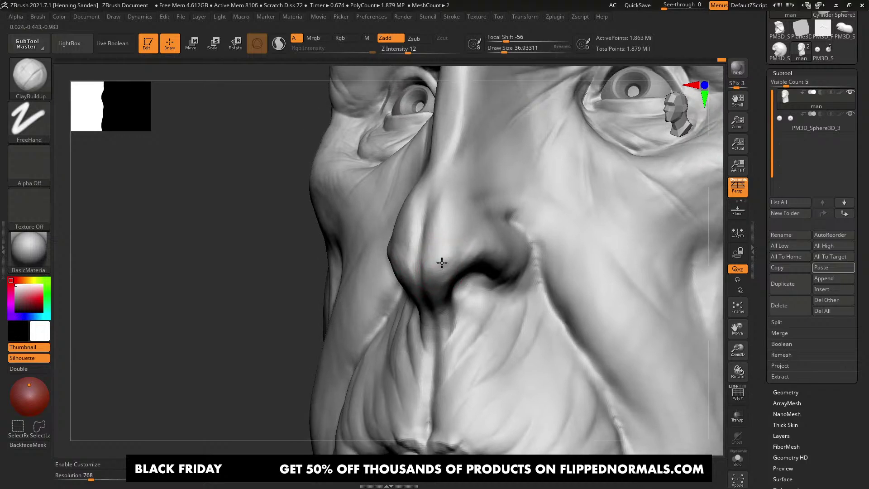
mouse_move(442, 263)
mouse_down()
mouse_move(427, 270)
mouse_move(433, 264)
mouse_up()
key(s)
click(479, 251)
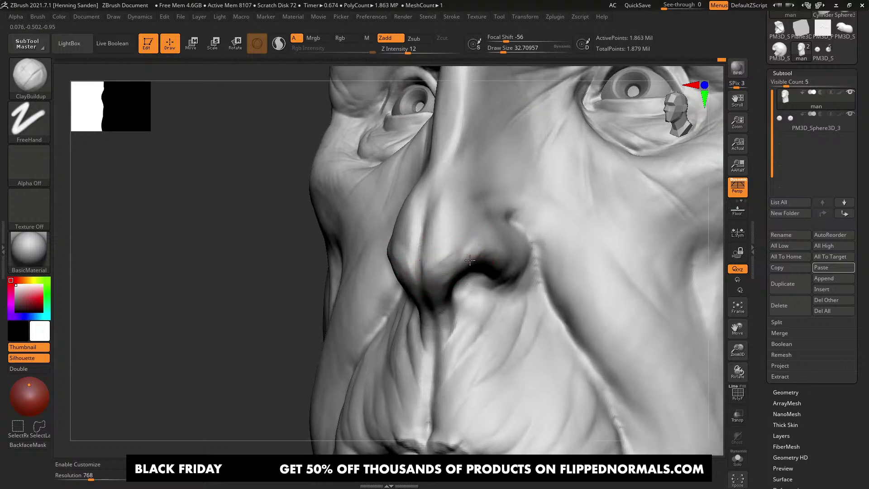
Step: Build up the side of the nose from the bridge down toward the tip with ClayBuildup strokes
mouse_move(435, 265)
ctrl+right_down()
mouse_move(468, 204)
mouse_move(452, 228)
ctrl+right_up()
key(s)
drag(452, 228, 457, 226)
key(s)
mouse_move(451, 189)
mouse_down()
mouse_move(436, 158)
mouse_move(432, 222)
mouse_up()
click(434, 159)
Step: Refine the nose tip and lower bridge, alternating between the DamStandard brush and ClayBuildup strokes at a draw size of about 51
key(b)
key(d)
key(s)
mouse_move(431, 253)
right_down()
mouse_move(445, 226)
mouse_move(458, 238)
mouse_move(421, 244)
mouse_move(506, 247)
mouse_move(472, 261)
right_up()
mouse_move(462, 229)
right_down()
mouse_move(442, 200)
mouse_move(447, 254)
mouse_move(439, 252)
mouse_move(457, 245)
mouse_move(460, 274)
right_up()
ctrl+right_drag(460, 274, 440, 244)
key(b)
key(c)
key(b)
drag(438, 242, 436, 274)
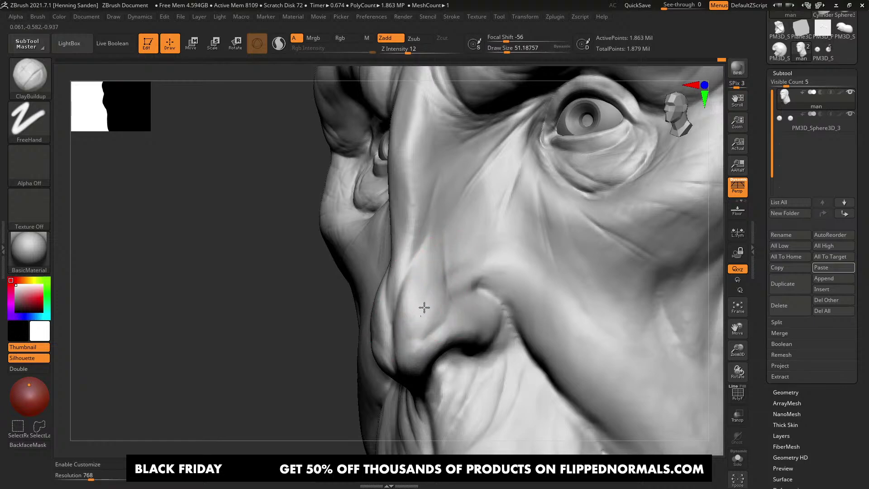
mouse_move(424, 307)
alt+right_down()
mouse_move(413, 248)
mouse_move(450, 285)
mouse_move(430, 246)
mouse_move(414, 244)
mouse_move(413, 287)
mouse_move(395, 307)
alt+right_up()
drag(419, 256, 398, 311)
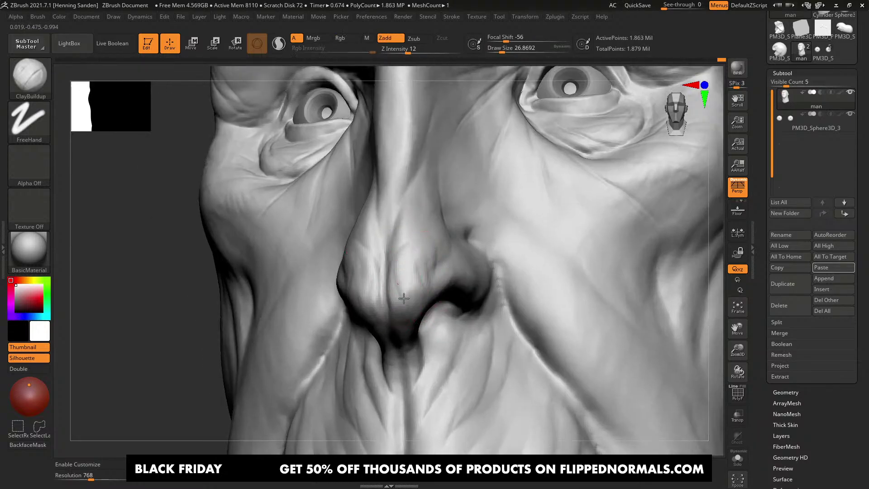
Step: Sculpt the area between the nose bridge and the inner eye corner with ClayBuildup at a draw size of about 31
ctrl+right_drag(404, 298, 421, 280)
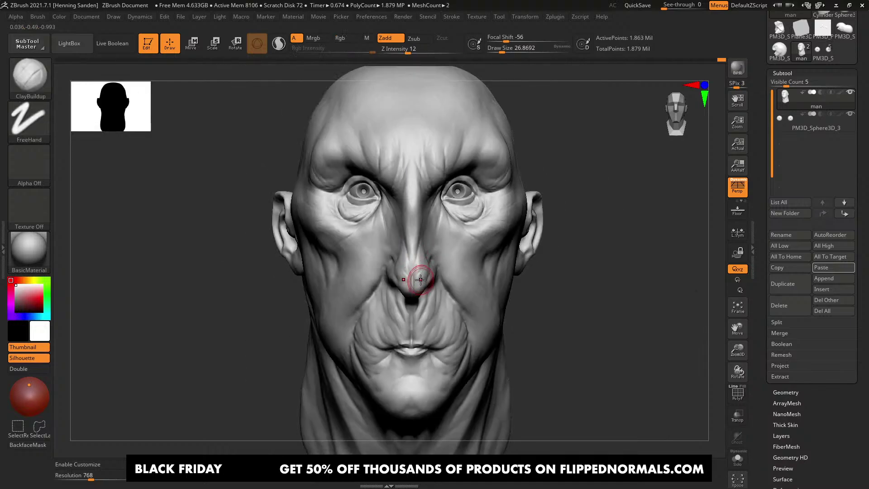
mouse_move(470, 253)
right_down()
mouse_move(442, 195)
mouse_move(439, 254)
mouse_move(396, 250)
right_up()
key([)
drag(459, 182, 358, 248)
alt+right_drag(435, 210, 462, 255)
key([)
drag(472, 229, 418, 279)
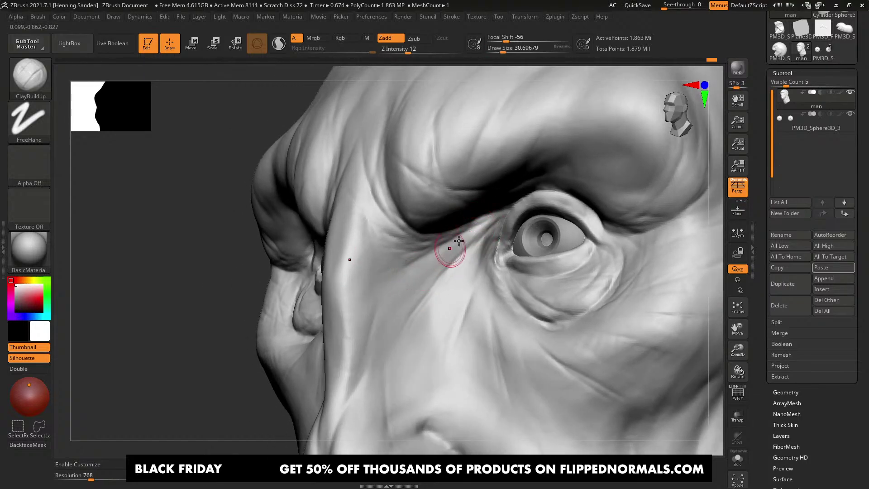
right_drag(434, 236, 435, 226)
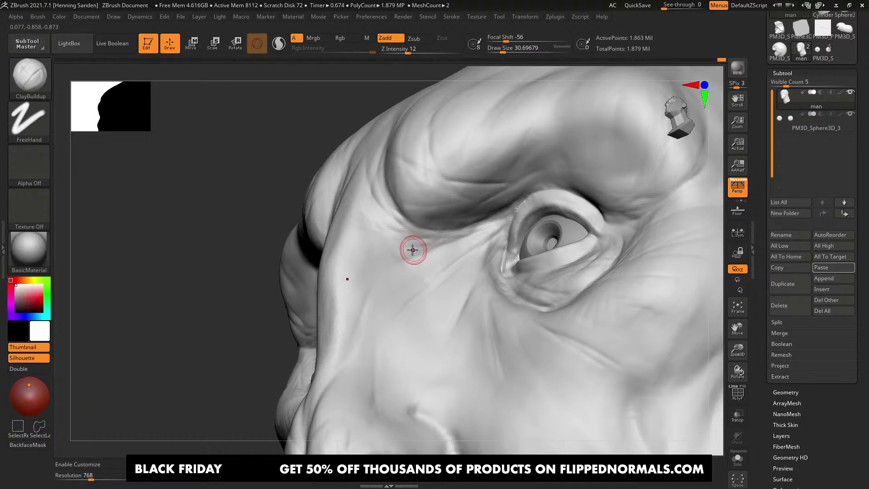
right_drag(409, 244, 412, 252)
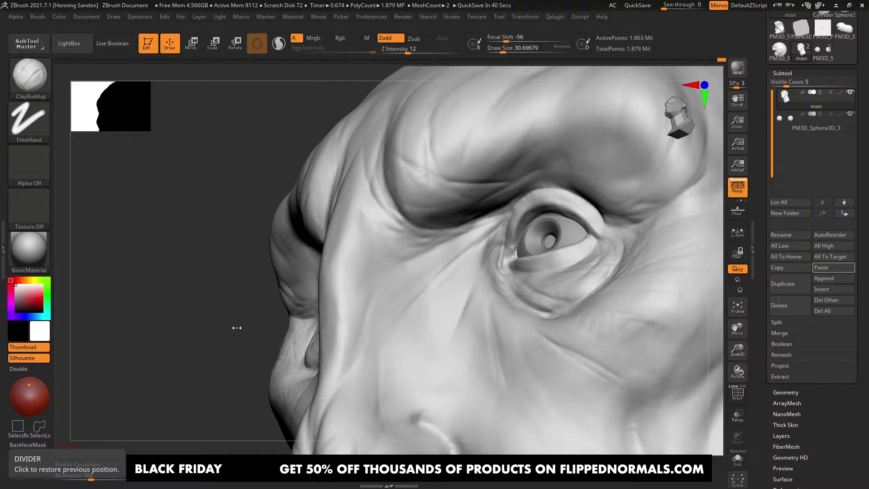
right_drag(237, 328, 466, 225)
alt+right_drag(494, 171, 496, 226)
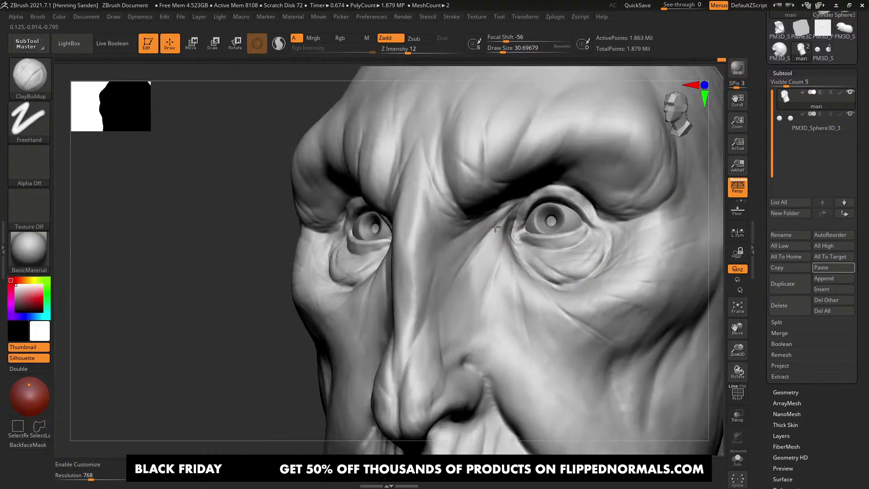
drag(495, 227, 489, 229)
Step: Carve fine folds running from the inner eye corner toward the nose with DamStandard at a draw size of about 14
key(b)
key(d)
key(s)
right_drag(494, 232, 525, 212)
ctrl+right_drag(525, 213, 503, 223)
key(s)
drag(504, 223, 506, 223)
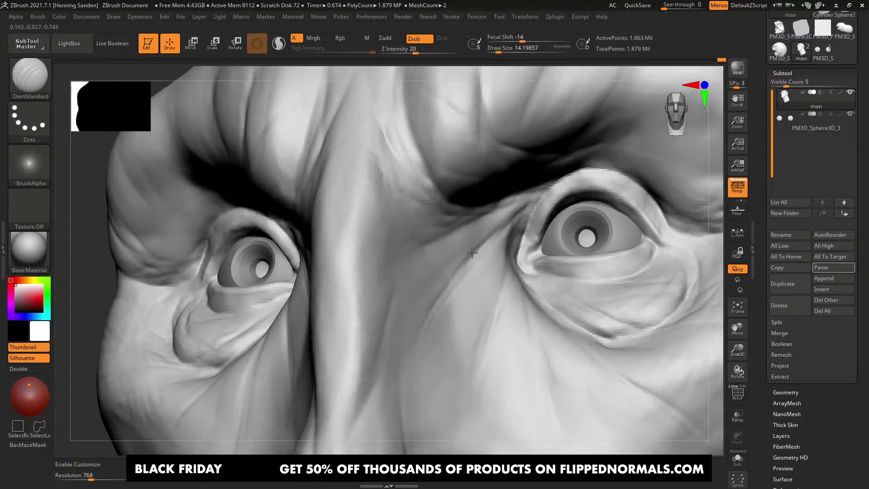
drag(473, 252, 549, 197)
drag(507, 240, 534, 206)
drag(456, 279, 530, 207)
right_drag(491, 252, 457, 248)
drag(527, 203, 555, 187)
Step: Cut creases between the inner brow, nose bridge and eye corner with DamStandard at draw sizes of about 33 and 29
drag(468, 216, 400, 217)
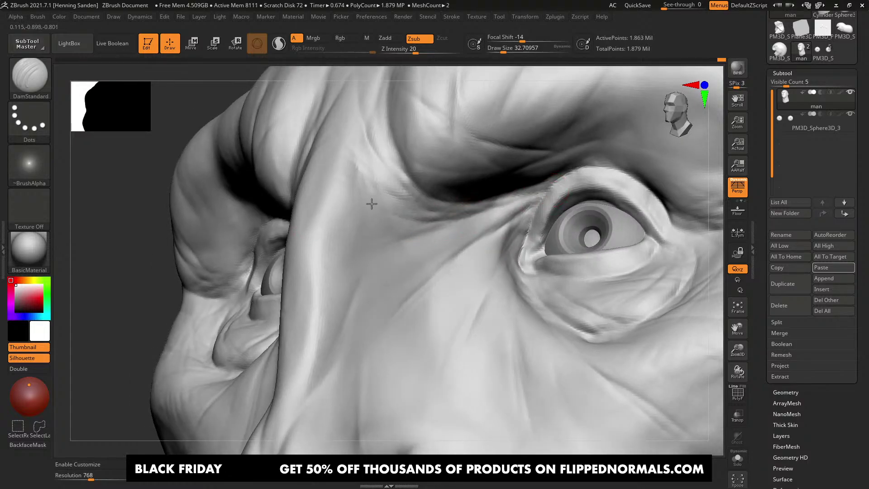
drag(362, 141, 403, 215)
right_drag(495, 214, 501, 229)
drag(510, 221, 546, 194)
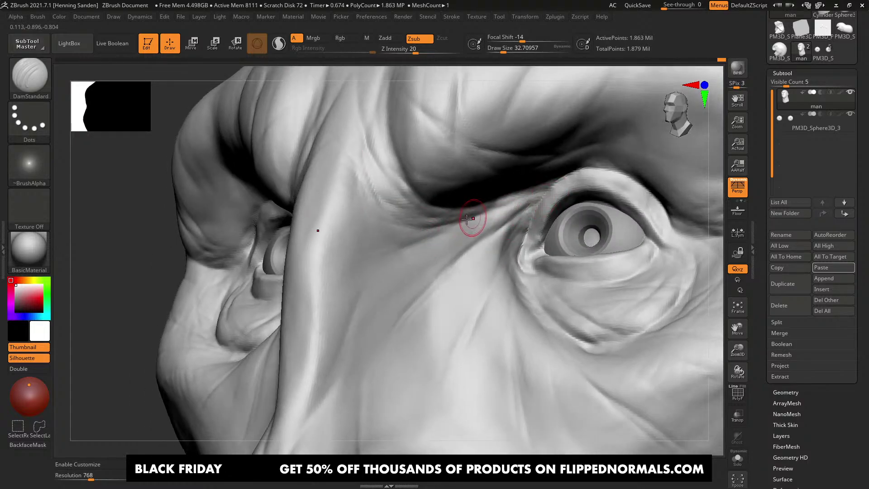
mouse_move(359, 195)
right_down()
mouse_move(481, 220)
mouse_move(494, 232)
right_up()
right_drag(528, 207, 549, 185)
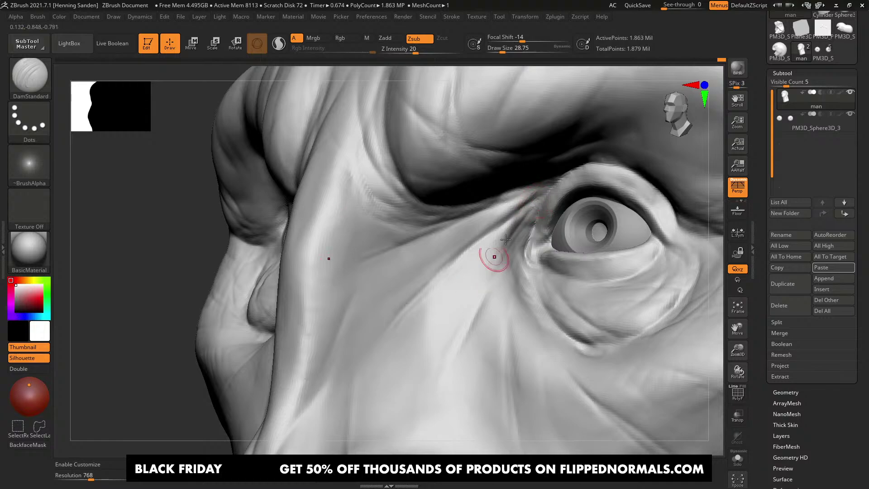
Step: Refine and smooth the crease under the inner brow where it meets the nose bridge, using DamStandard at a draw size of about 29
mouse_move(490, 270)
right_down()
mouse_move(500, 246)
mouse_move(481, 252)
mouse_move(466, 219)
mouse_move(487, 249)
mouse_move(444, 232)
right_up()
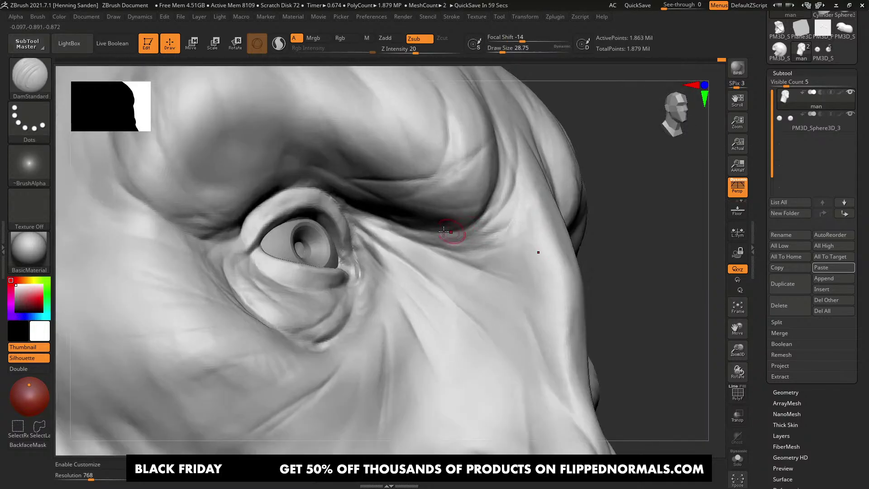
right_drag(495, 195, 520, 183)
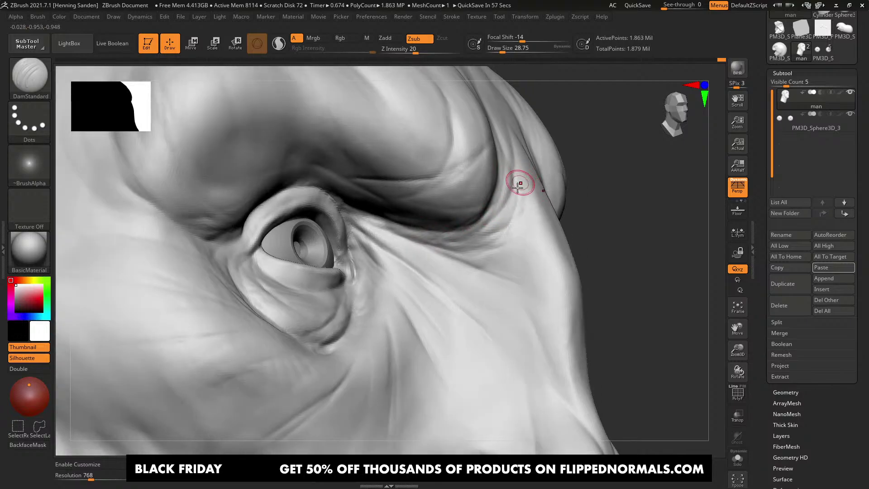
mouse_move(520, 182)
shift+mouse_down()
mouse_move(473, 237)
mouse_move(417, 224)
shift+mouse_up()
right_drag(416, 224, 439, 233)
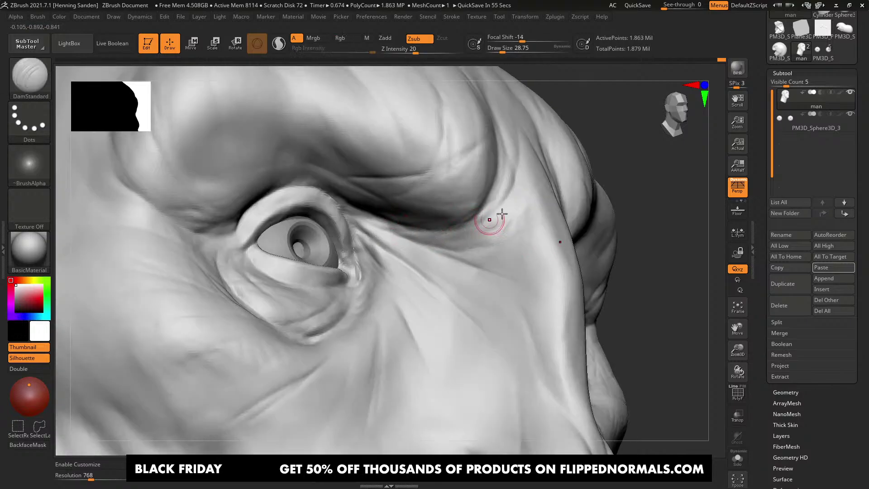
right_drag(489, 213, 468, 224)
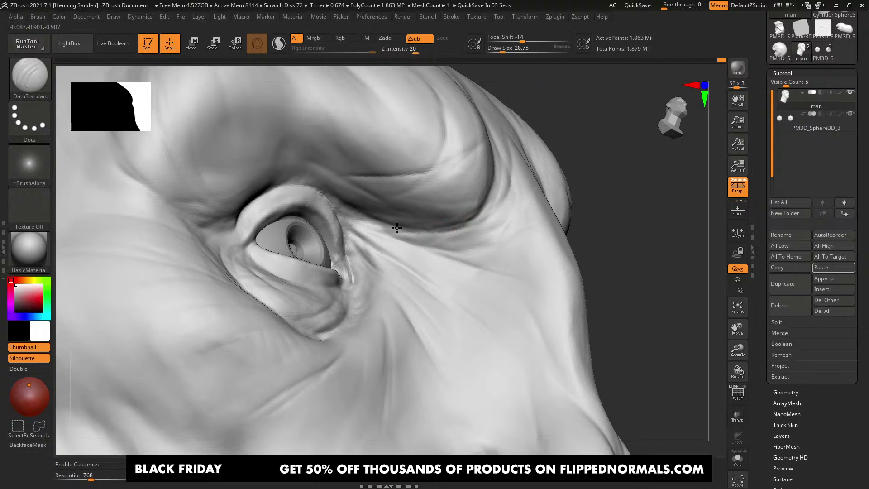
Step: Build up the skin folds between the inner eye corner and nose bridge with ClayBuildup at a draw size of about 27
ctrl+right_drag(497, 224, 408, 236)
mouse_move(540, 235)
alt+right_down()
mouse_move(504, 188)
mouse_move(504, 198)
mouse_move(489, 195)
alt+right_up()
key(b)
key(c)
key(b)
key(s)
drag(516, 181, 495, 201)
key(s)
right_drag(523, 145, 517, 144)
key(s)
drag(521, 142, 515, 142)
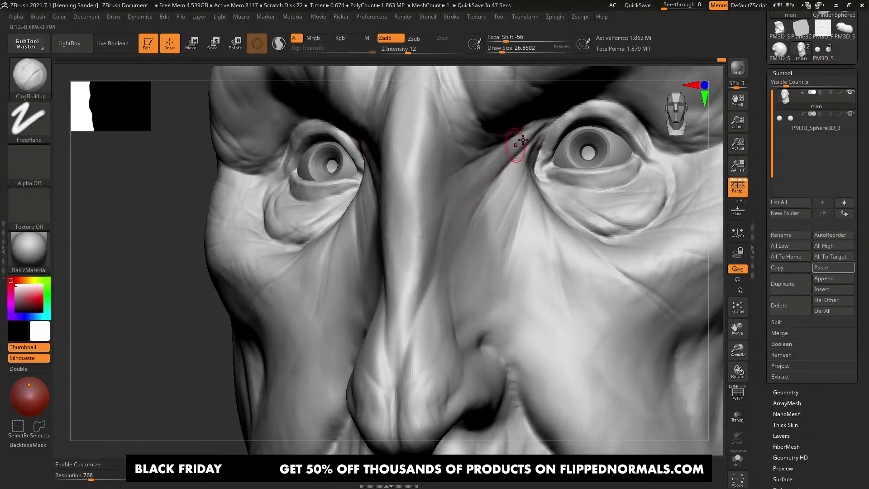
Step: Sculpt the narrow folds from the inner eye corner down the side of the nose with ClayBuildup at a draw size of about 22
mouse_move(522, 141)
right_down()
mouse_move(493, 179)
mouse_move(537, 209)
mouse_move(550, 208)
right_up()
key(s)
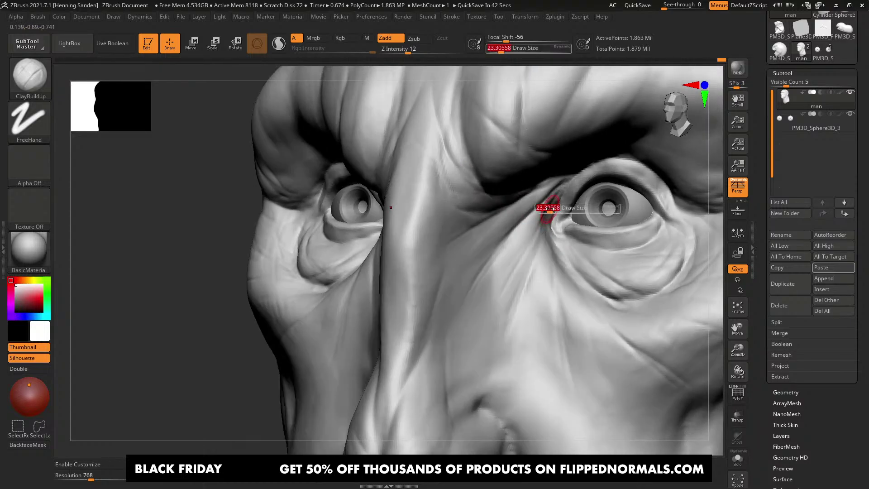
drag(550, 207, 548, 207)
drag(556, 201, 499, 256)
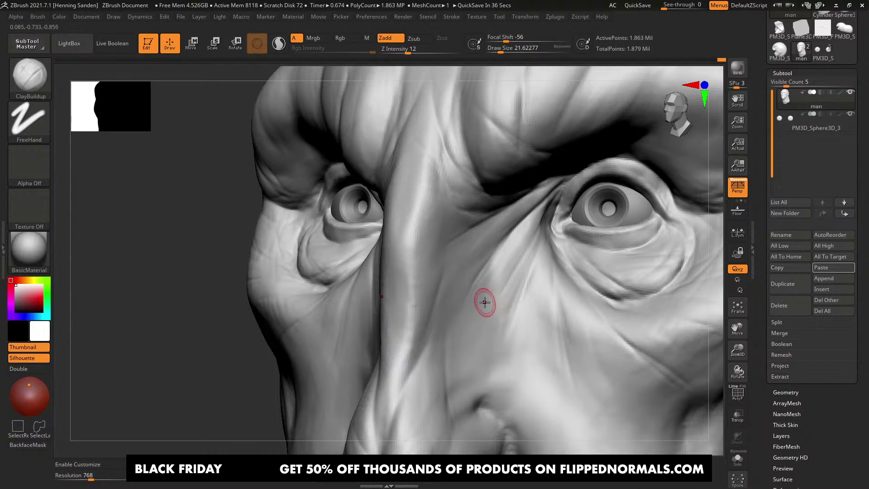
alt+right_drag(512, 262, 494, 204)
Step: Build up the cheekbone and the cheek below it with ClayBuildup at draw sizes of about 49 and 44
key(shift+f)
key(shift+f)
mouse_move(533, 231)
right_down()
mouse_move(502, 184)
mouse_move(498, 209)
mouse_move(477, 226)
right_up()
mouse_move(484, 258)
shift+right_down()
mouse_move(508, 240)
mouse_move(496, 218)
mouse_move(440, 248)
mouse_move(409, 229)
mouse_move(492, 231)
mouse_move(466, 235)
mouse_move(439, 259)
mouse_move(584, 250)
mouse_move(592, 259)
mouse_move(511, 245)
shift+right_up()
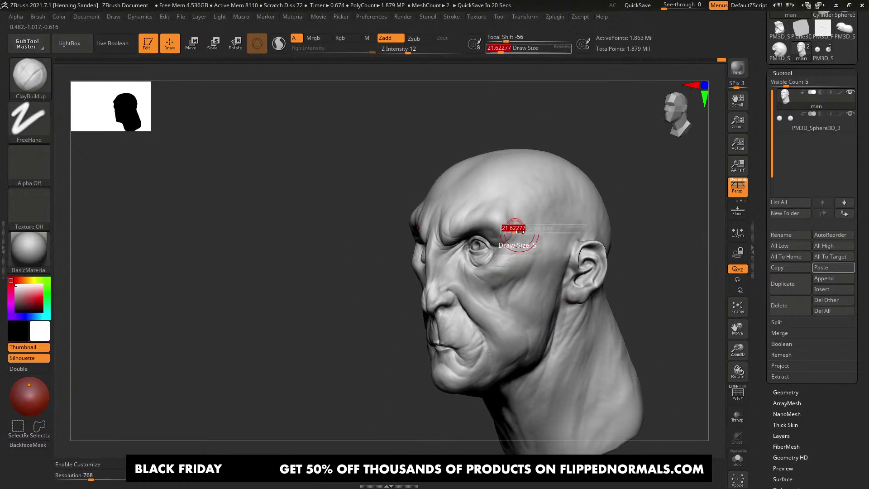
click(521, 232)
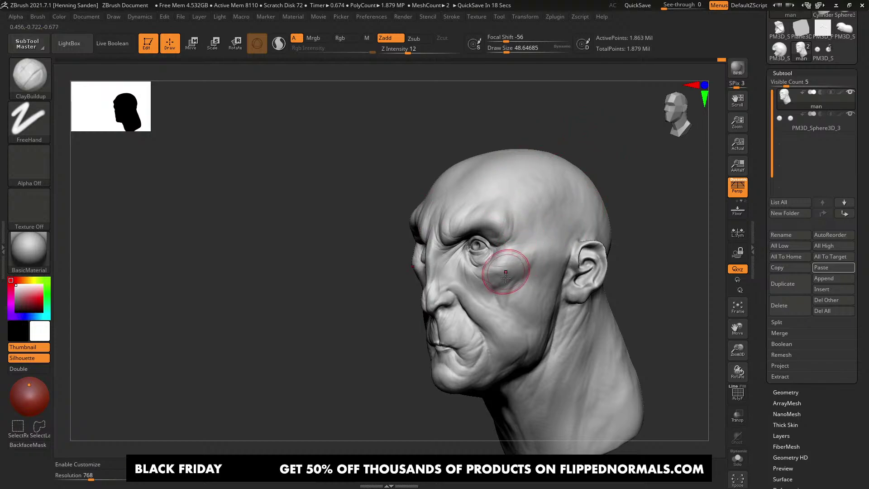
mouse_move(505, 276)
right_down()
mouse_move(491, 276)
mouse_move(516, 271)
right_up()
ctrl+right_drag(516, 271, 537, 240)
key(s)
click(536, 240)
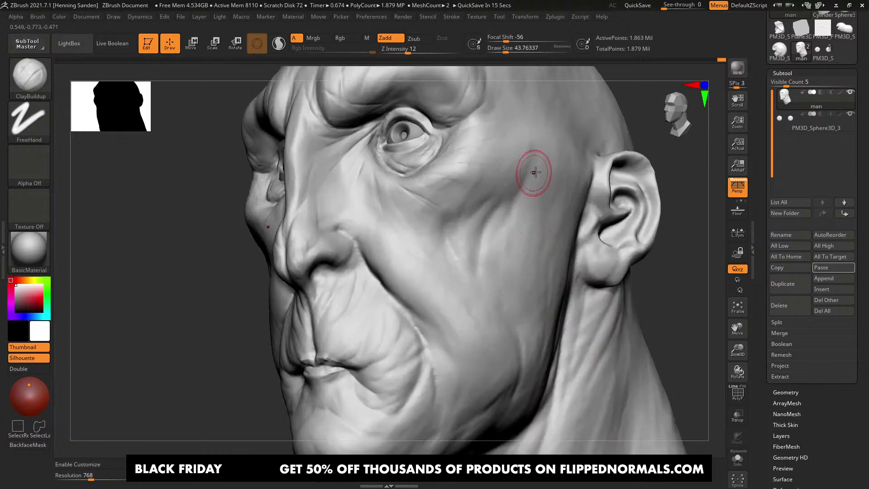
drag(533, 173, 526, 193)
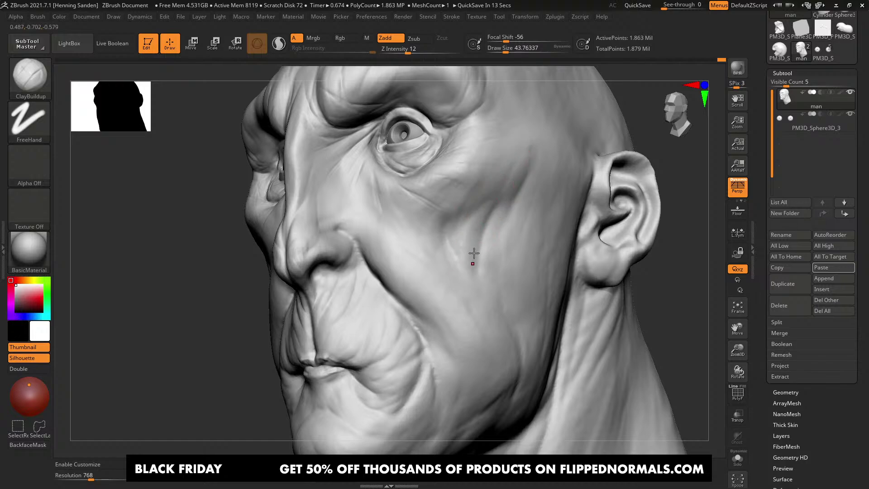
right_drag(471, 275, 453, 247)
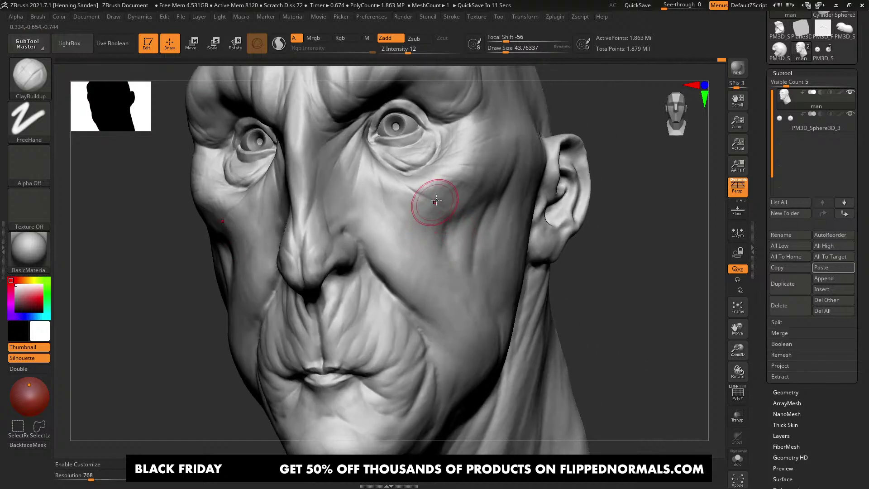
Step: Shape the cheek crease beneath the eye bag with ClayBuildup at draw sizes of about 31 and 16
alt+right_drag(436, 199, 446, 240)
ctrl+right_drag(446, 240, 476, 229)
key(s)
drag(488, 243, 483, 243)
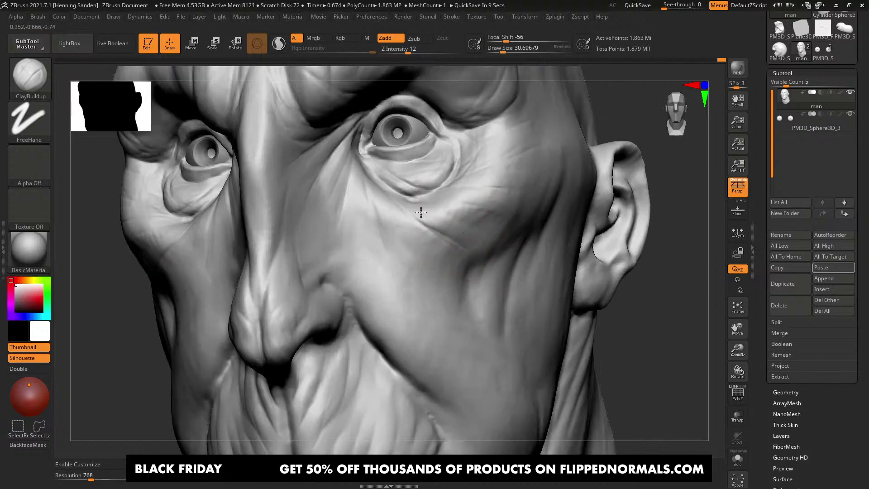
right_drag(421, 213, 425, 215)
key(s)
drag(425, 216, 417, 213)
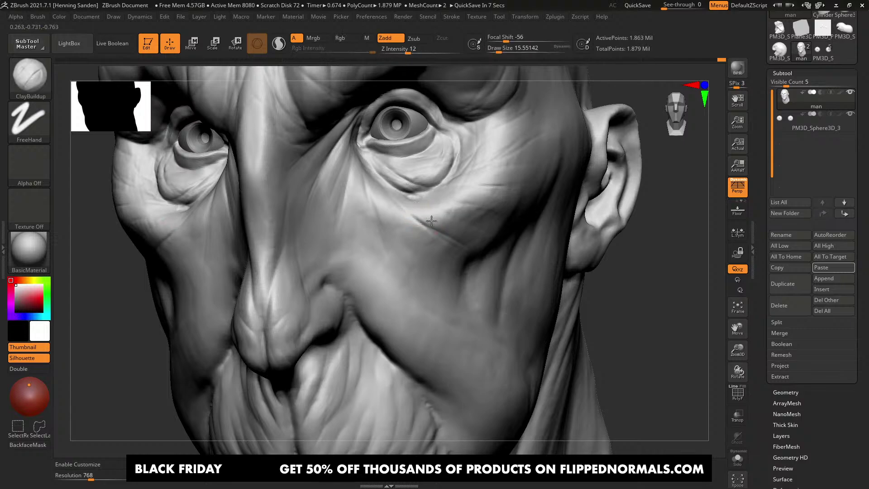
Step: Refine the folds beside the nose bridge with ClayBuildup at a draw size of about 18 and abort the project auto-save
mouse_move(420, 213)
right_down()
mouse_move(374, 179)
mouse_move(388, 213)
mouse_move(377, 165)
right_up()
key(bracketright)
key(bracketright)
key(bracketleft)
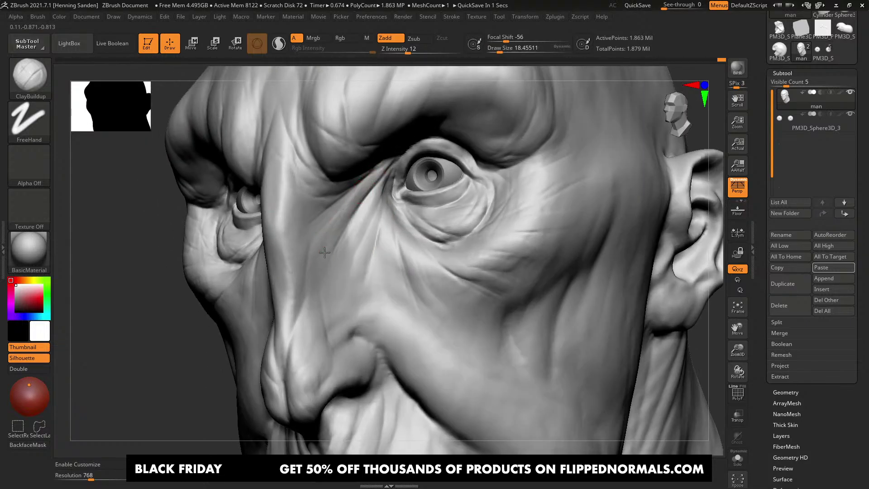
key(Escape)
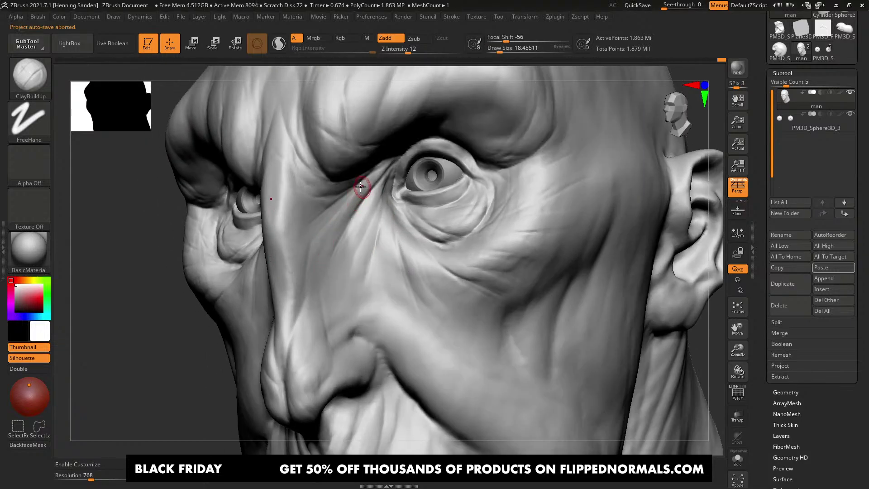
Step: Build up the transition between the inner brow fold and the nose bridge with ClayBuildup at a draw size of about 31
mouse_move(330, 194)
alt+right_down()
mouse_move(413, 223)
mouse_move(417, 234)
mouse_move(399, 242)
alt+right_up()
key(s)
drag(399, 243, 412, 241)
key(s)
mouse_move(395, 218)
mouse_down()
mouse_move(411, 246)
mouse_move(399, 253)
mouse_up()
mouse_move(363, 210)
mouse_down()
mouse_move(382, 217)
mouse_move(392, 236)
mouse_up()
mouse_move(429, 254)
right_down()
mouse_move(457, 244)
mouse_move(437, 220)
mouse_move(432, 274)
mouse_move(392, 266)
right_up()
key(s)
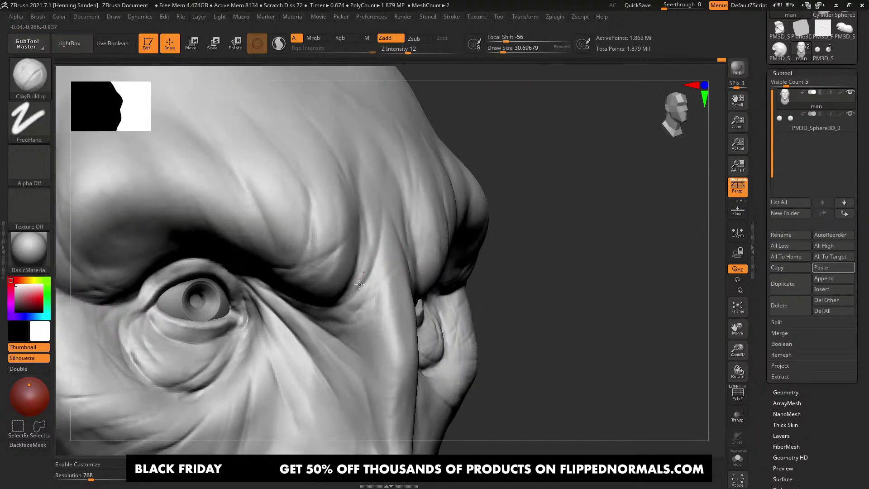
drag(364, 283, 336, 306)
Step: Sculpt the underside of the inner brow fold and the skin beneath it with ClayBuildup at draw sizes of about 27 to 31
alt+right_drag(324, 316, 444, 233)
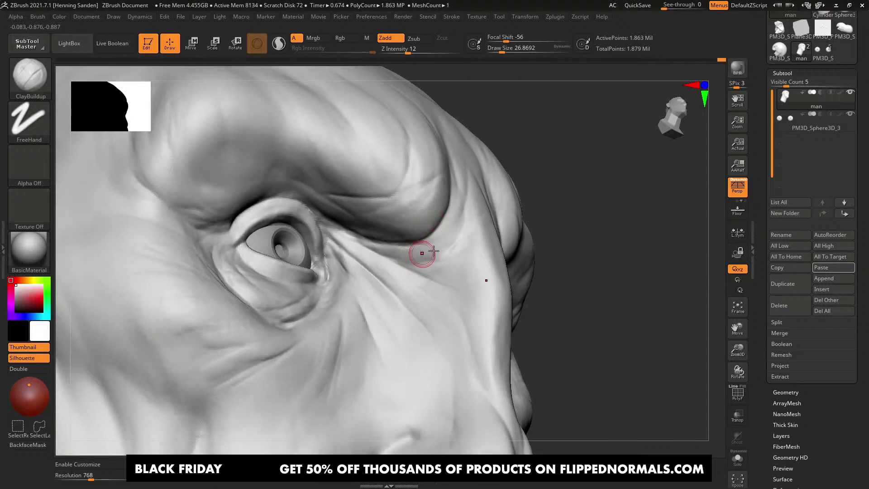
drag(452, 218, 412, 237)
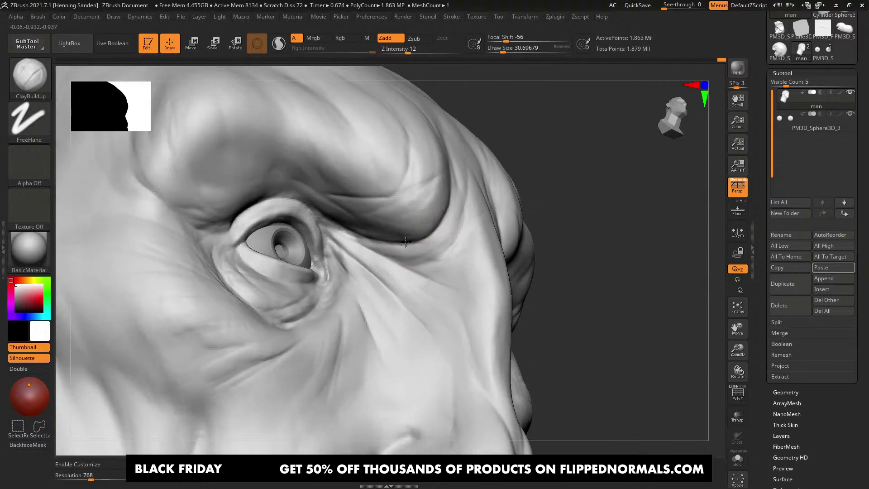
drag(400, 266, 429, 275)
mouse_move(441, 276)
right_down()
mouse_move(398, 289)
mouse_move(426, 207)
right_up()
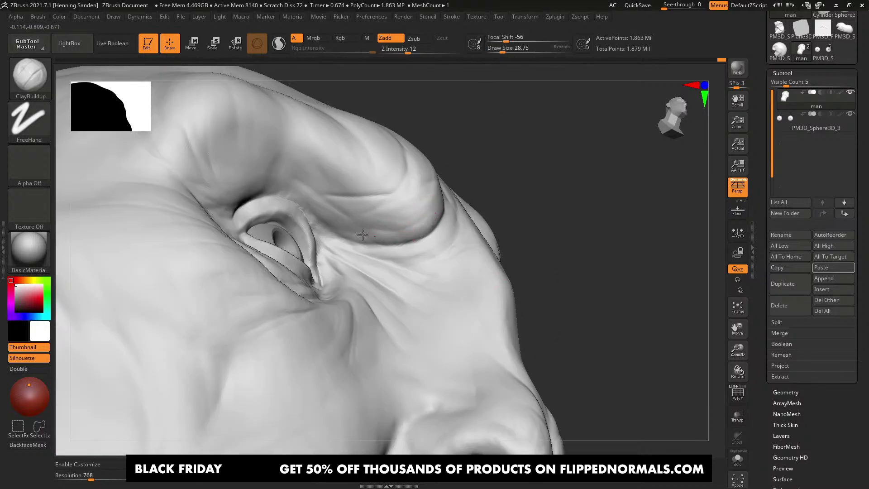
mouse_move(340, 216)
mouse_down()
mouse_move(397, 218)
mouse_move(401, 200)
mouse_up()
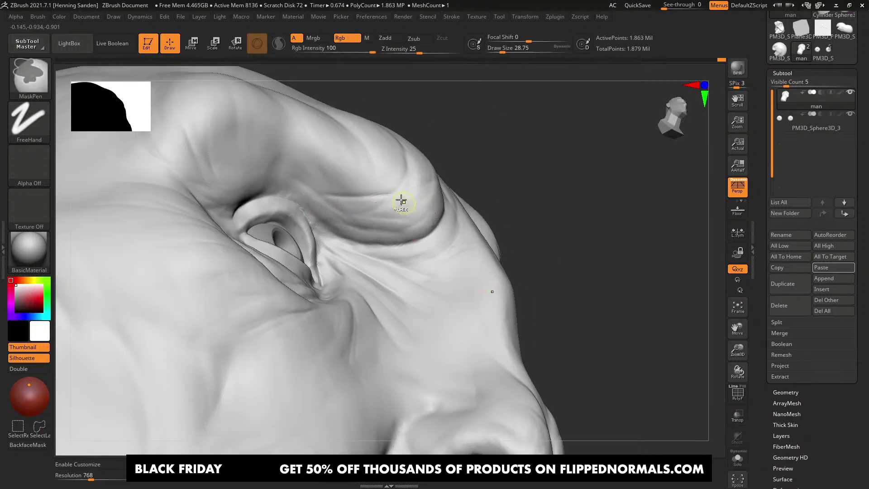
alt+right_drag(413, 203, 454, 234)
key(bracketright)
mouse_move(398, 237)
mouse_down()
mouse_move(381, 238)
mouse_move(387, 208)
mouse_move(385, 217)
mouse_up()
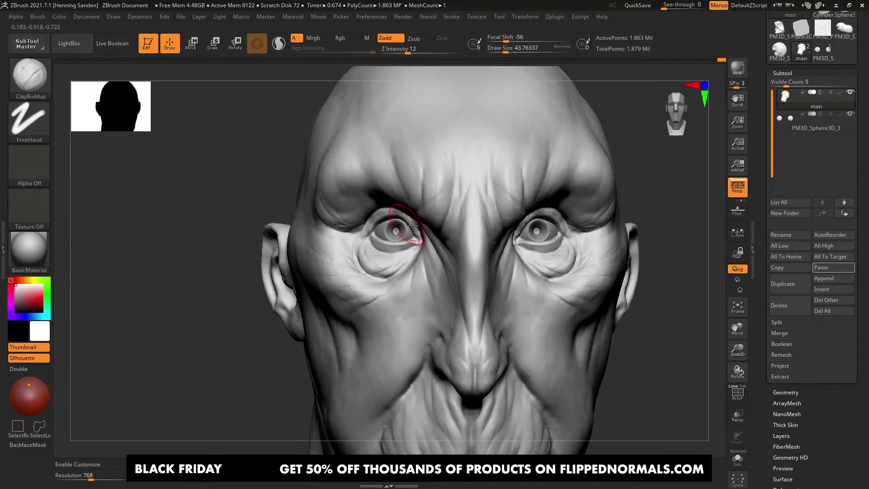
Step: Build up diagonal frown folds across the forehead down toward the nose bridge with ClayBuildup at a draw size of about 39
mouse_move(412, 225)
ctrl+right_down()
mouse_move(455, 178)
mouse_move(476, 242)
ctrl+right_up()
key(bracketright)
drag(502, 168, 480, 191)
mouse_move(480, 191)
alt+right_down()
mouse_move(480, 161)
mouse_move(520, 184)
alt+right_up()
drag(513, 169, 484, 205)
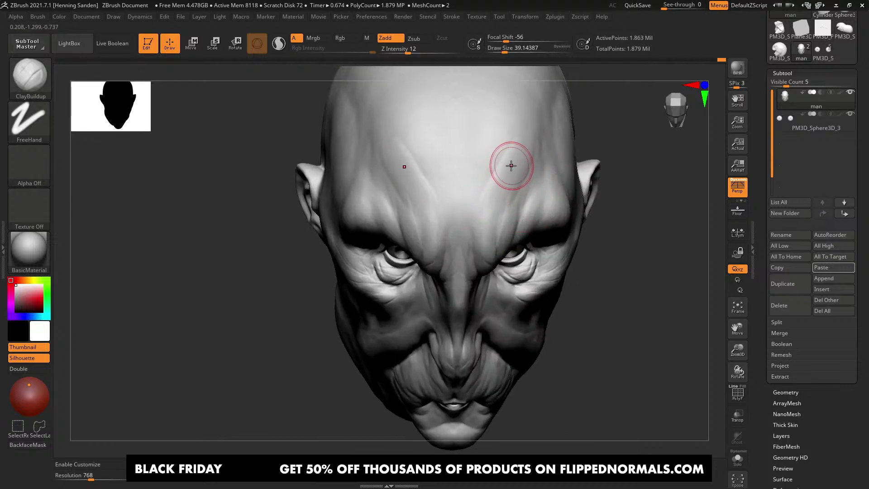
drag(522, 154, 481, 227)
right_drag(487, 158, 498, 107)
Step: Refine the forehead furrows above the inner brows with ClayBuildup at draw sizes of about 33 and 23
key(s)
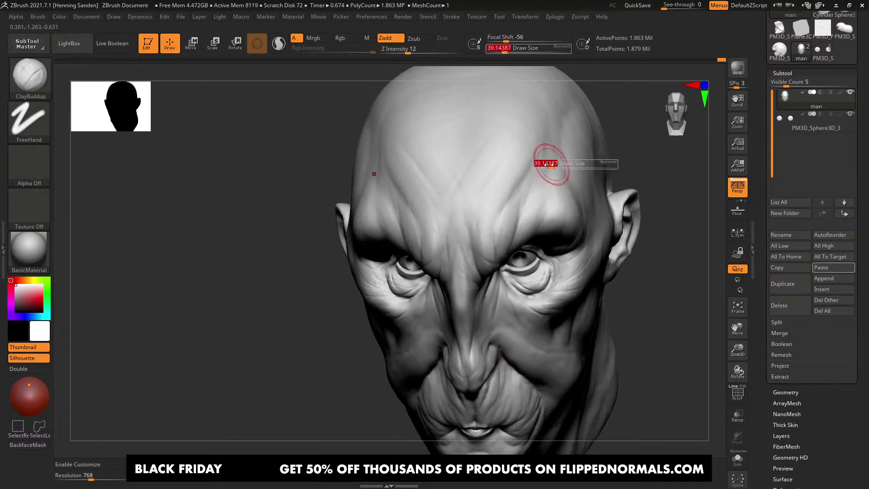
drag(551, 163, 543, 159)
right_drag(511, 204, 583, 213)
drag(431, 209, 450, 227)
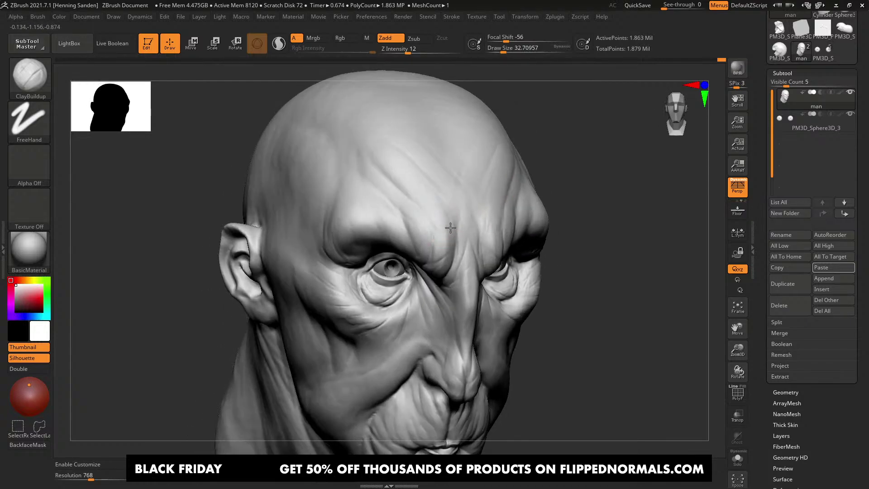
right_drag(426, 205, 374, 190)
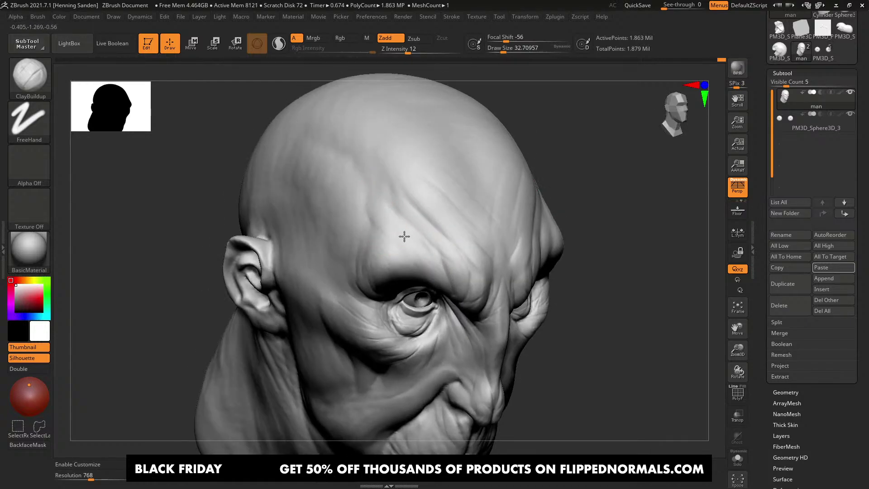
right_drag(439, 220, 510, 182)
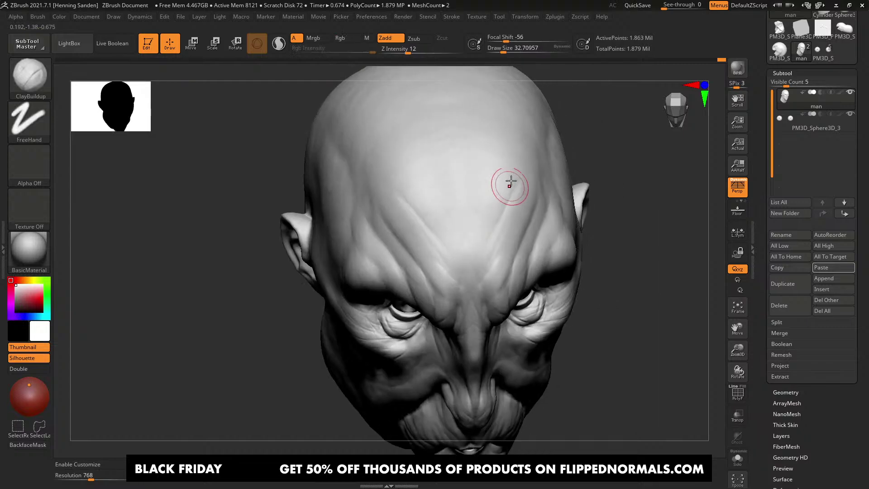
right_drag(465, 248, 491, 203)
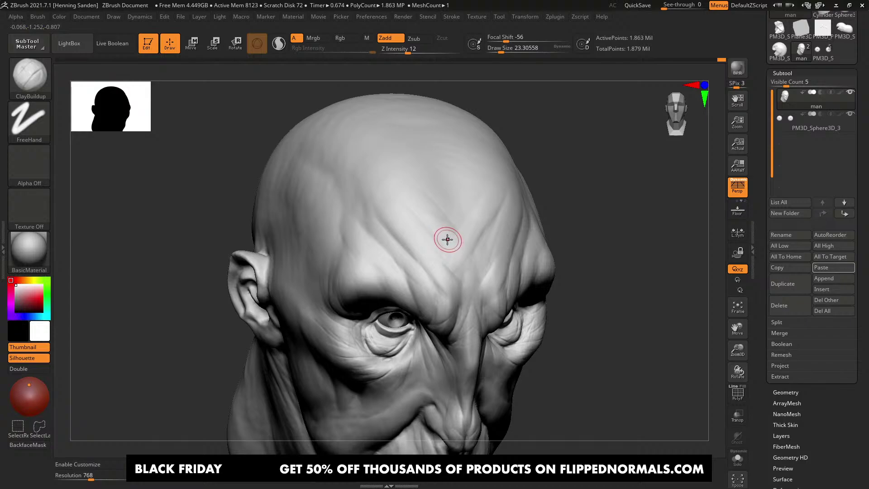
mouse_move(442, 226)
right_down()
mouse_move(444, 210)
mouse_move(448, 249)
mouse_move(427, 217)
mouse_move(438, 228)
mouse_move(451, 204)
right_up()
Step: Shape the outer brow ridge and the forehead above it with ClayBuildup at draw sizes of about 33, 44 and 41
mouse_move(481, 243)
right_down()
mouse_move(466, 184)
mouse_move(528, 243)
mouse_move(529, 219)
right_up()
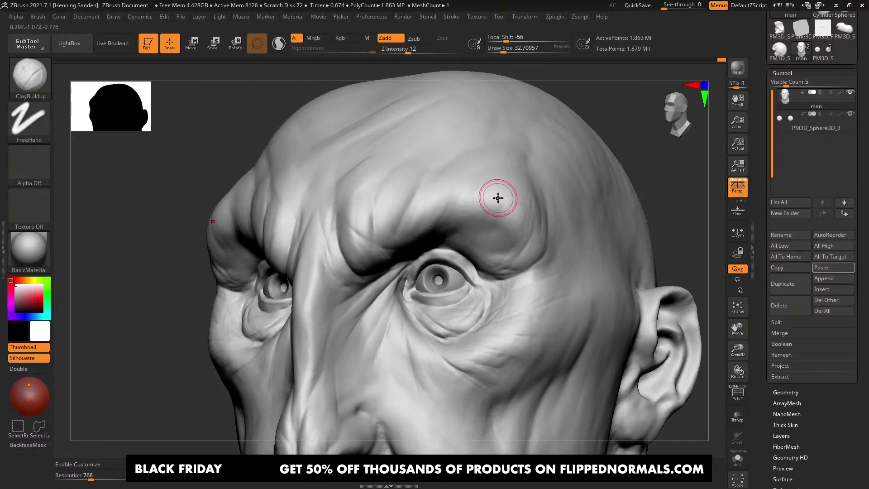
mouse_move(479, 219)
right_down()
mouse_move(461, 196)
mouse_move(484, 204)
mouse_move(500, 233)
right_up()
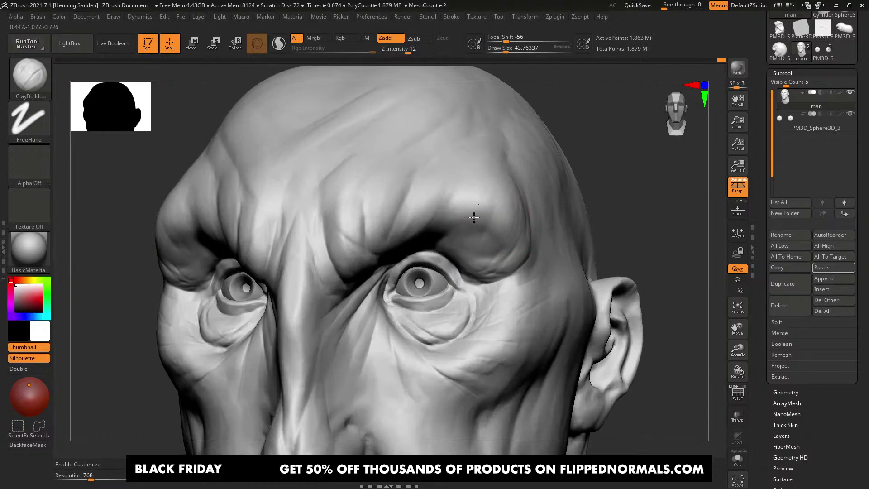
right_drag(455, 195, 500, 194)
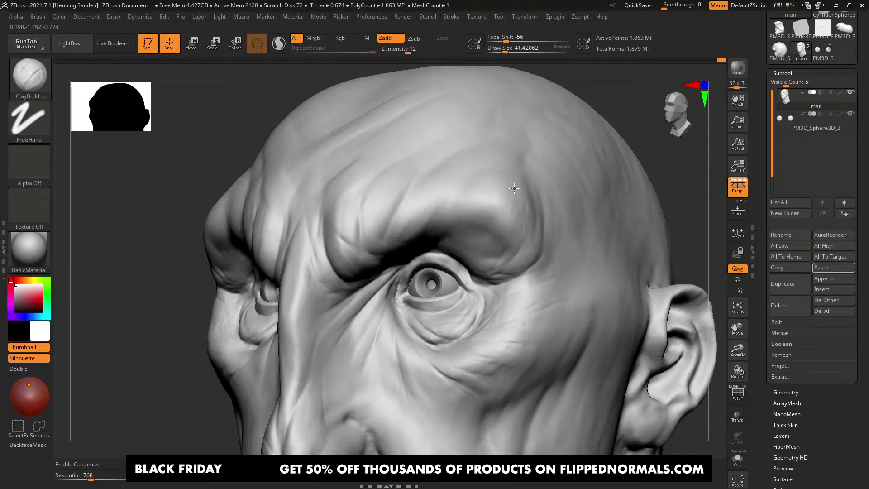
key(alt+Tab)
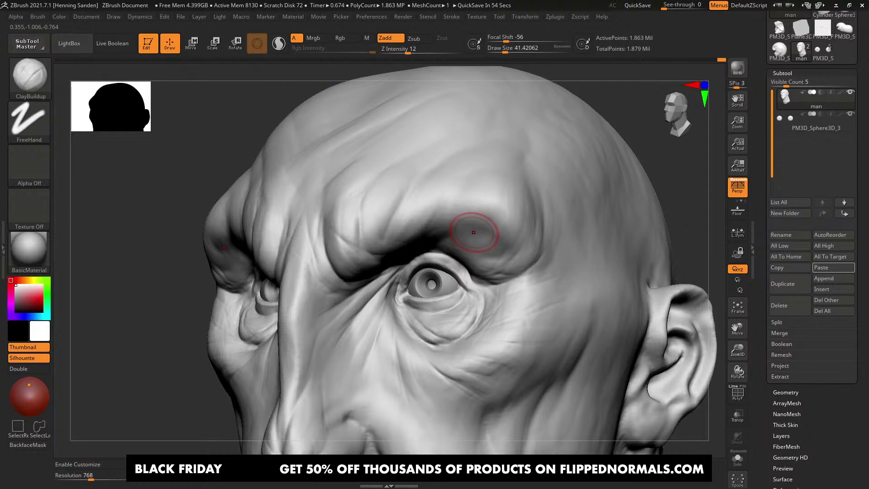
key(alt+Tab)
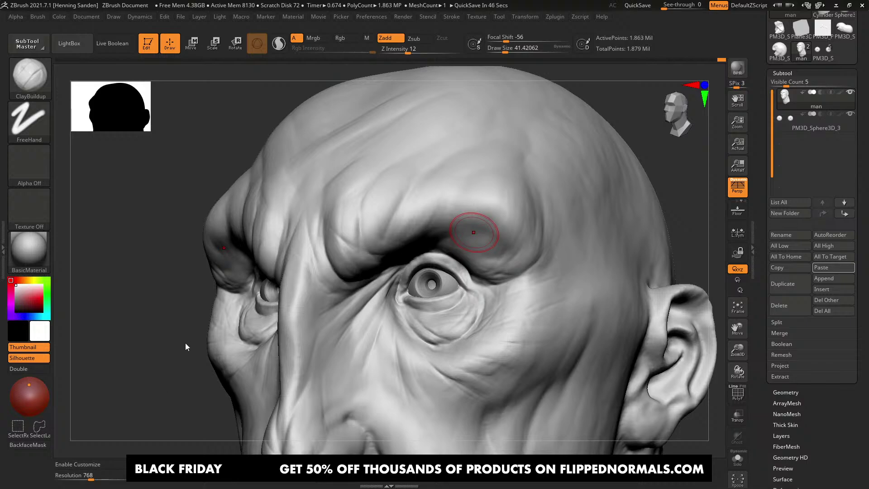
right_drag(289, 233, 392, 258)
key(f)
key(f)
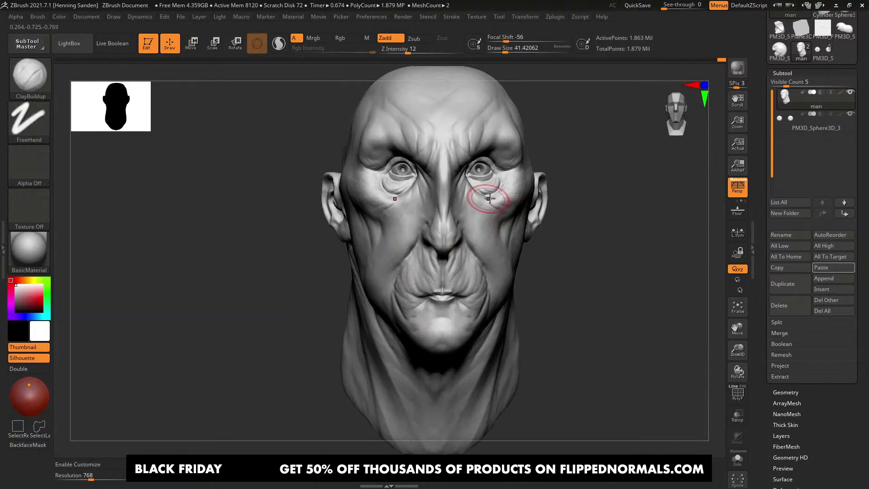
Step: Shape and smooth the vertical fold in the cheek hollow below the eye with ClayBuildup at draw sizes of about 51 and 39
mouse_move(494, 203)
right_down()
mouse_move(485, 202)
mouse_move(454, 283)
mouse_move(520, 281)
mouse_move(521, 303)
right_up()
key([)
key([)
right_drag(473, 275, 451, 238)
key(])
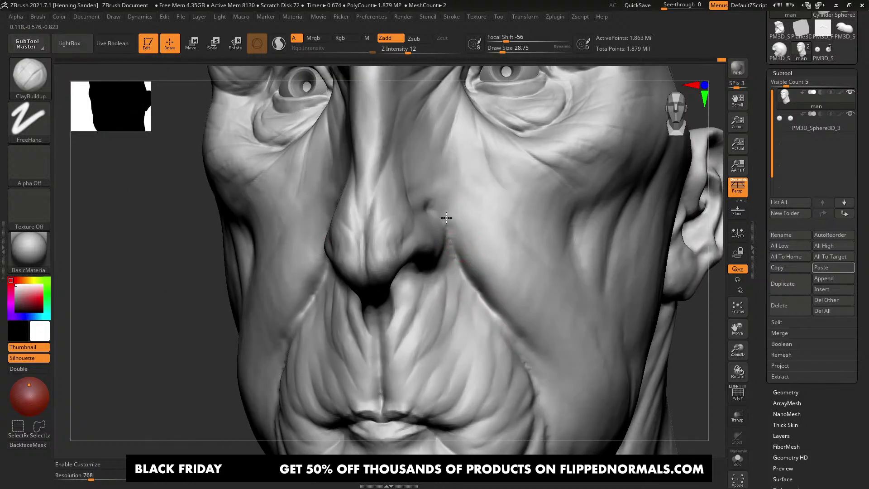
right_drag(442, 200, 446, 206)
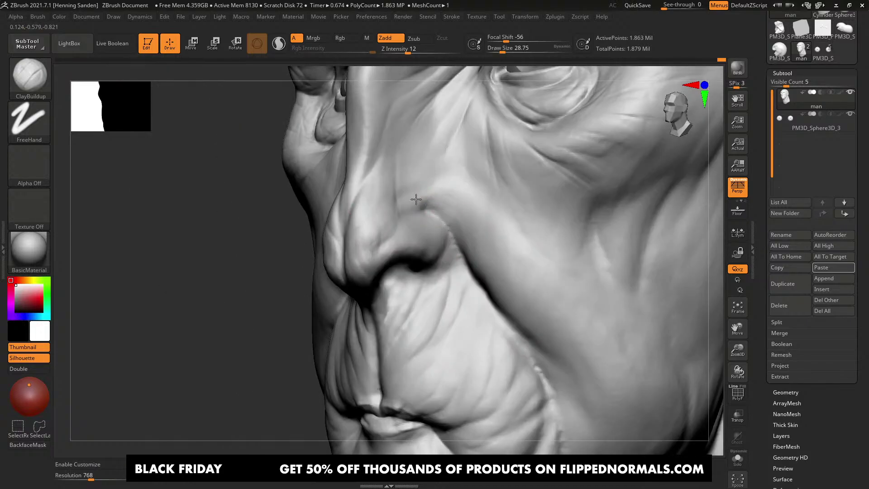
mouse_move(475, 264)
alt+right_down()
mouse_move(462, 183)
mouse_move(547, 247)
mouse_move(504, 225)
mouse_move(497, 231)
alt+right_up()
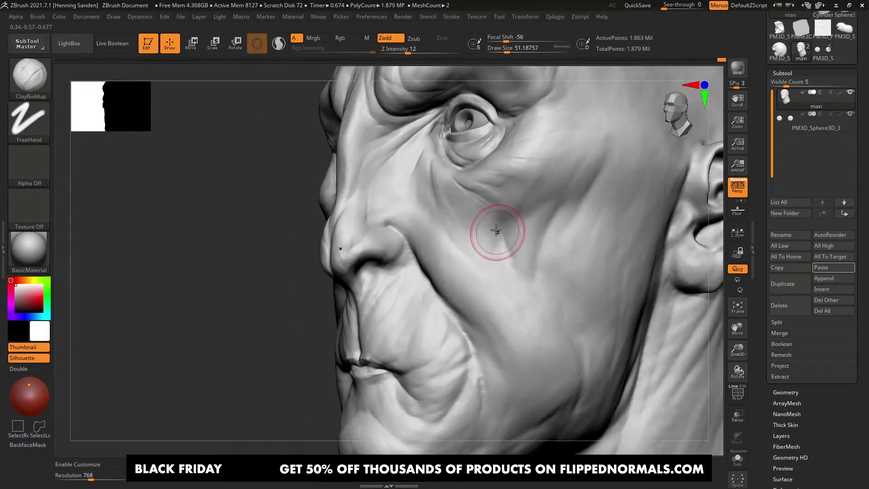
drag(492, 257, 484, 225)
drag(520, 248, 498, 233)
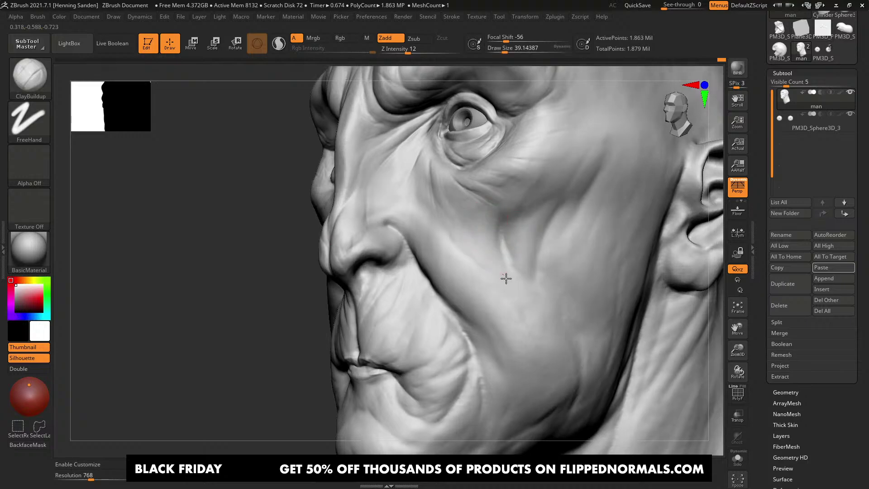
mouse_move(504, 277)
ctrl+right_down()
mouse_move(479, 246)
mouse_move(493, 279)
mouse_move(466, 244)
mouse_move(491, 273)
ctrl+right_up()
shift+drag(487, 270, 491, 255)
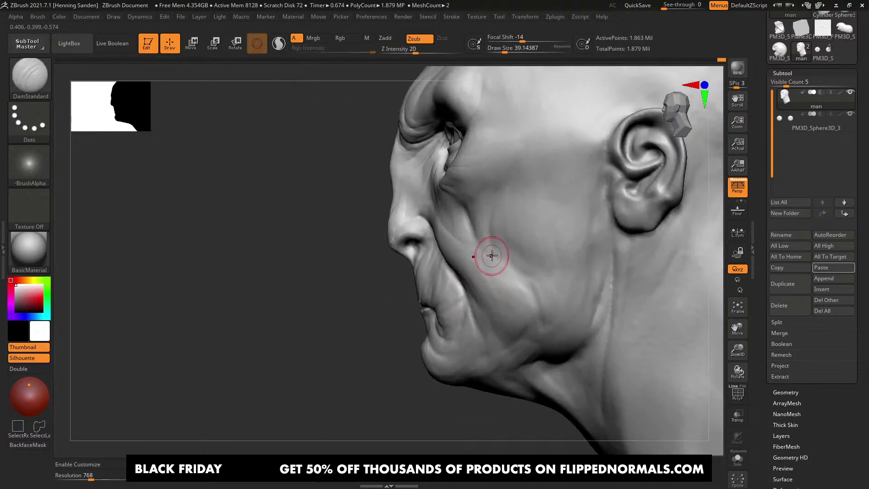
Step: Flatten the cheekbone and the hollow beneath it with TrimDynamic at a draw size of about 39
key(b)
key(t)
key(d)
key(s)
drag(503, 206, 508, 207)
right_drag(492, 175, 516, 163)
mouse_move(517, 159)
mouse_down()
mouse_move(491, 161)
mouse_move(483, 178)
mouse_move(444, 201)
mouse_move(450, 192)
mouse_up()
key(ctrl+z)
right_drag(442, 181, 460, 174)
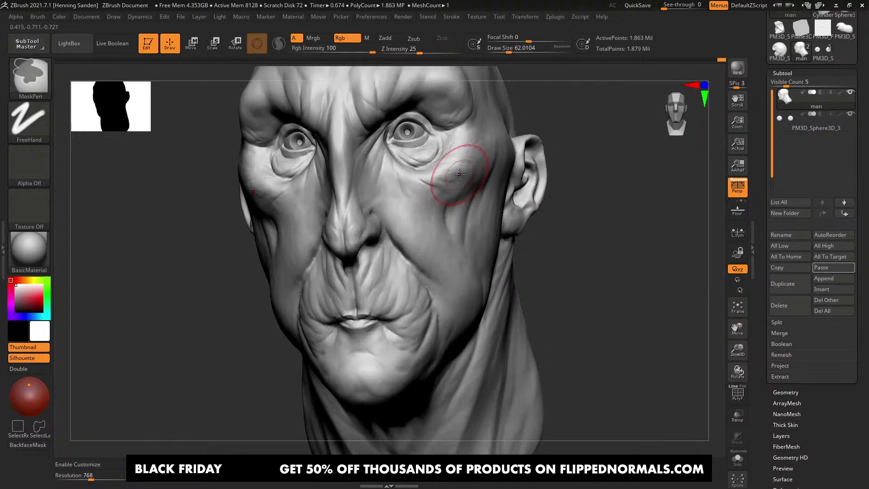
drag(458, 174, 445, 182)
right_drag(455, 196, 463, 232)
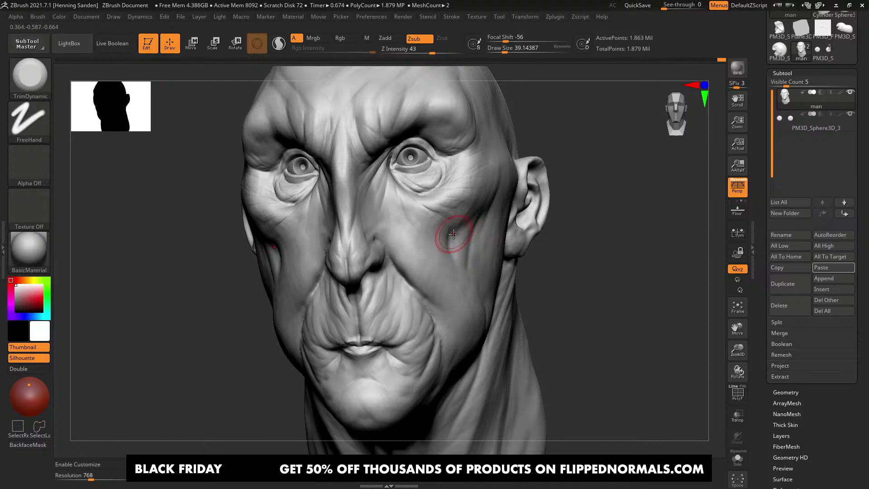
mouse_move(409, 225)
right_down()
mouse_move(398, 221)
mouse_move(401, 237)
mouse_move(412, 237)
right_up()
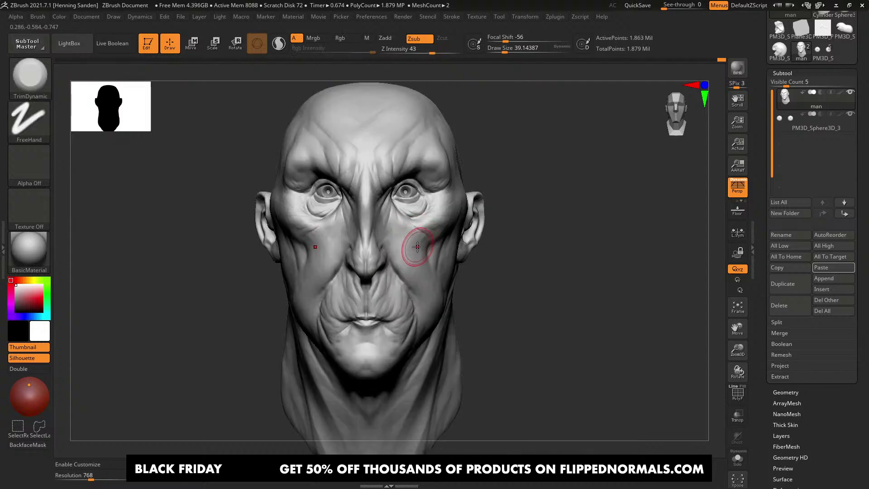
Step: Plane the cheek along the nasolabial fold from the nostril down to the jowl with TrimDynamic at draw sizes of about 83 and 101
right_drag(401, 247, 392, 252)
ctrl+right_drag(393, 253, 408, 274)
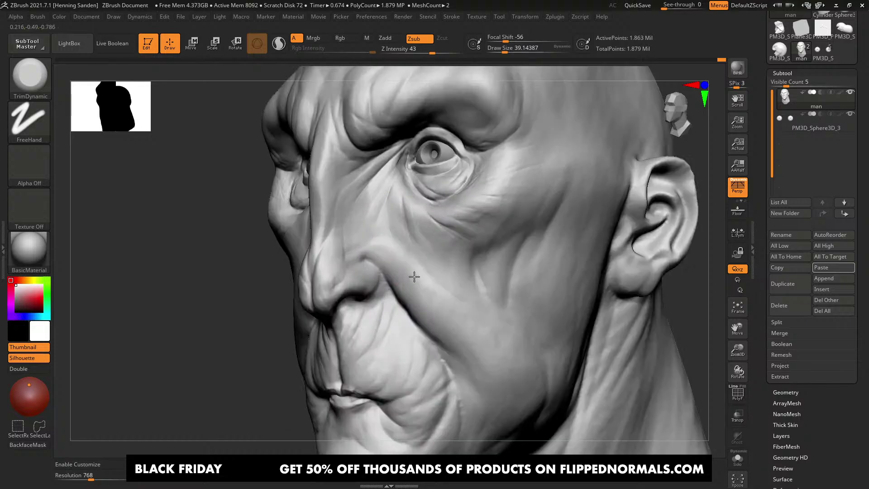
key(bracketright)
key(bracketright)
mouse_move(426, 240)
right_down()
mouse_move(433, 249)
mouse_move(395, 279)
mouse_move(442, 291)
mouse_move(373, 233)
right_up()
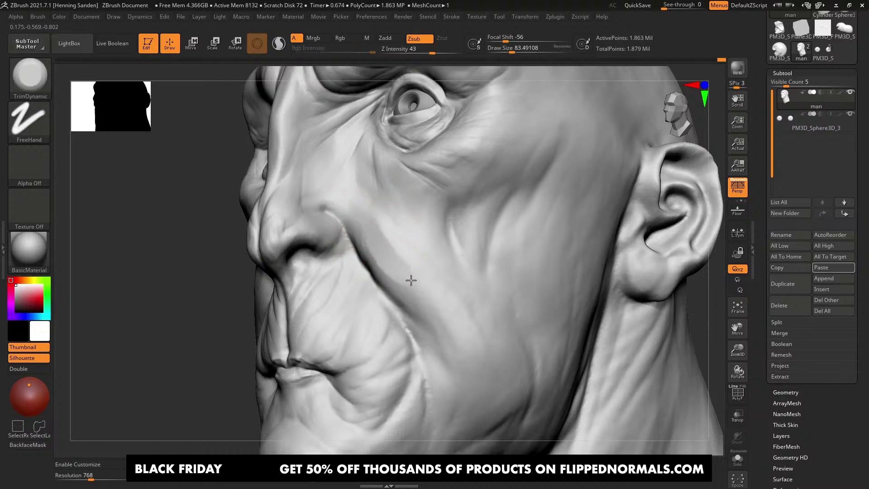
mouse_move(370, 238)
mouse_down()
mouse_move(441, 310)
mouse_move(474, 362)
mouse_up()
right_drag(457, 342, 440, 305)
drag(397, 242, 476, 348)
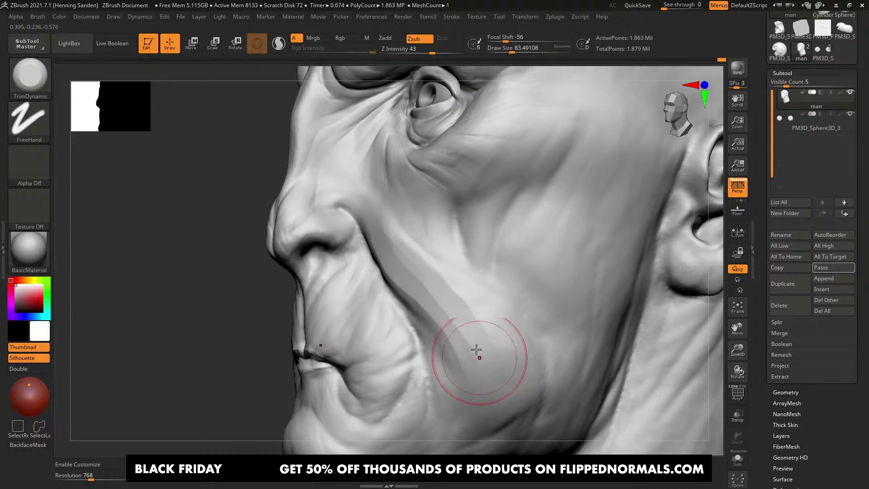
key(ctrl+z)
key(s)
mouse_move(387, 234)
mouse_down()
mouse_move(431, 286)
mouse_move(495, 397)
mouse_up()
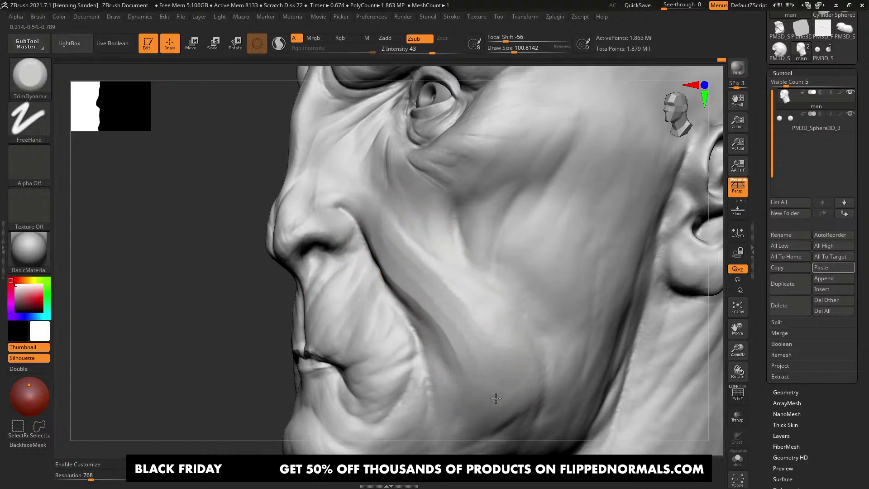
Step: Refine the edge of the nasolabial fold beside the upper lip with TrimDynamic at a draw size of about 51
right_drag(386, 286, 421, 296)
key(s)
mouse_move(358, 247)
mouse_down()
mouse_move(351, 247)
mouse_move(370, 269)
mouse_up()
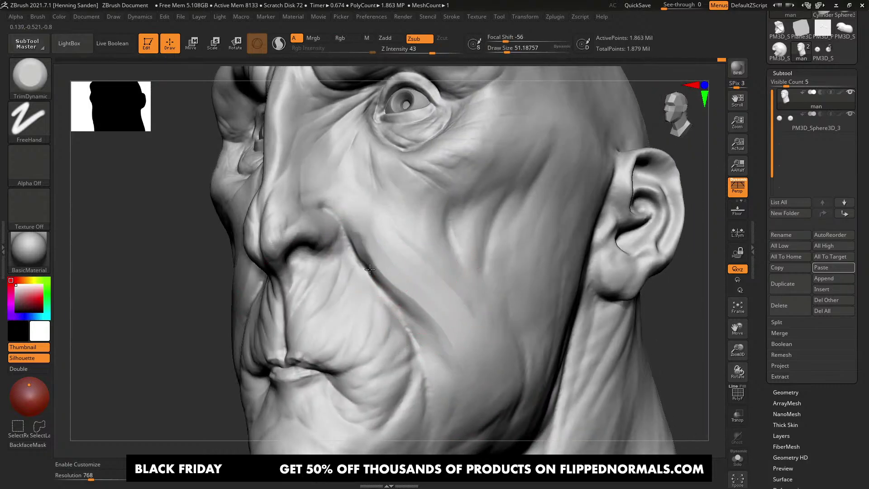
mouse_move(420, 318)
mouse_down()
mouse_move(446, 357)
mouse_move(404, 285)
mouse_move(410, 289)
mouse_up()
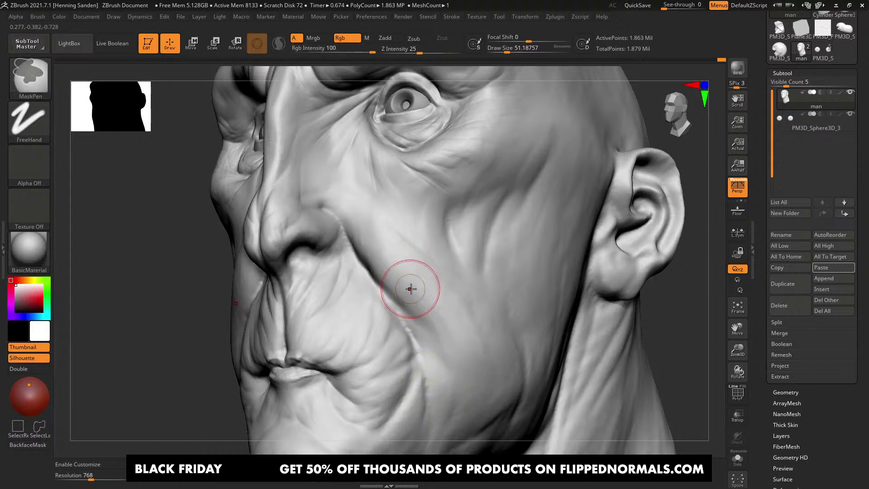
Step: Flatten the outer cheekbone and the skin beside the eye bag with TrimDynamic at draw sizes of about 71 and 49
mouse_move(418, 291)
ctrl+right_down()
mouse_move(405, 277)
mouse_move(441, 219)
mouse_move(442, 249)
ctrl+right_up()
key(s)
drag(423, 236, 427, 236)
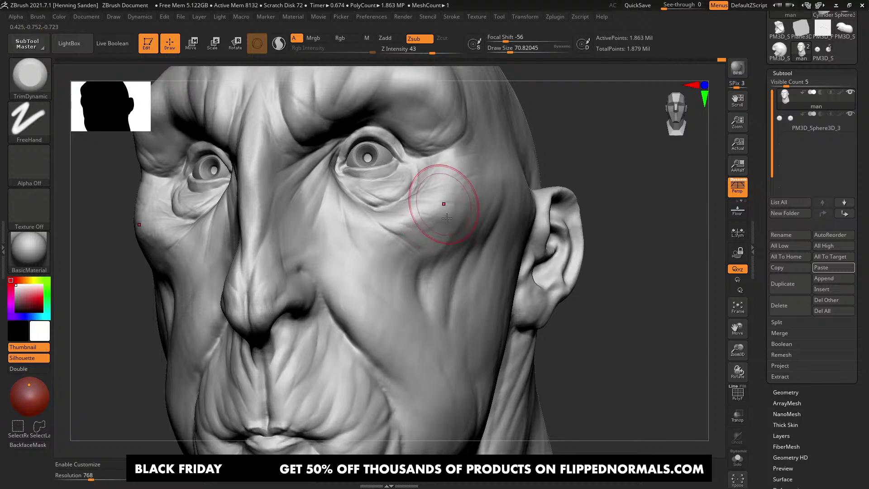
mouse_move(447, 218)
right_down()
mouse_move(426, 212)
mouse_move(407, 223)
right_up()
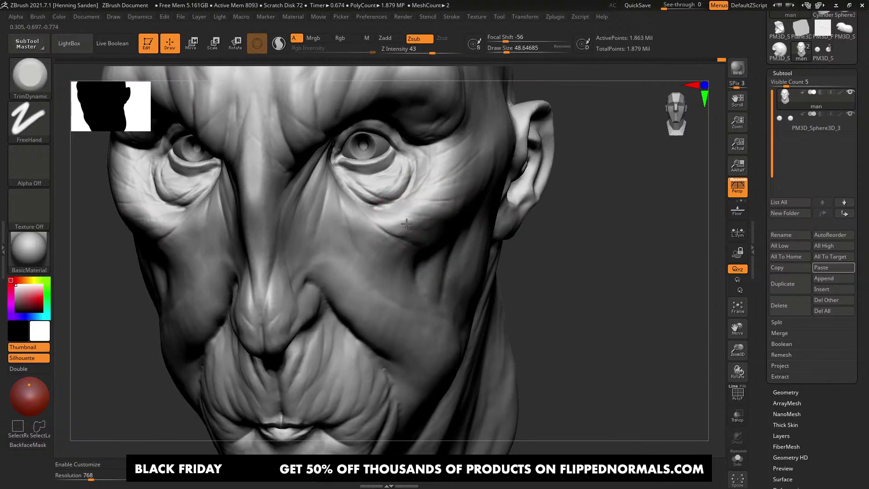
right_drag(454, 191, 439, 233)
key(s)
drag(443, 202, 440, 233)
Step: Refine the planes along the lower edge of the cheekbone with TrimDynamic at draw sizes of about 83, 65 and 56
right_drag(468, 206, 442, 202)
key(s)
drag(456, 185, 460, 185)
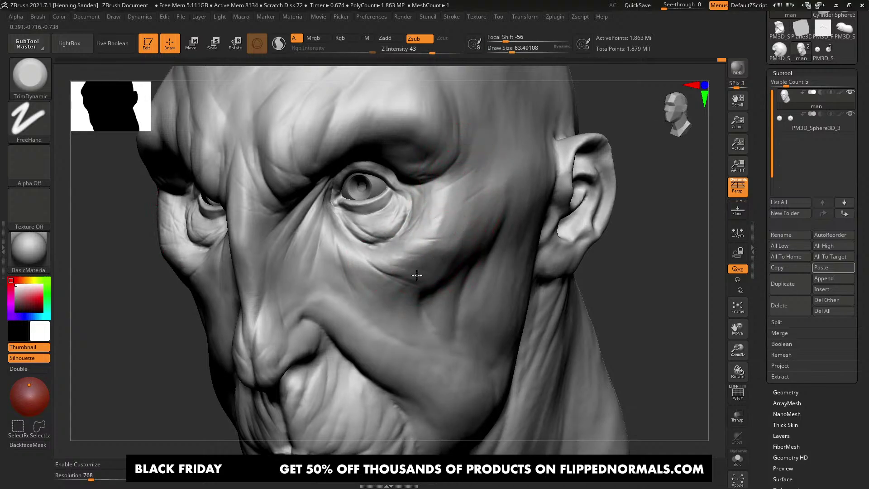
mouse_move(417, 275)
right_down()
mouse_move(451, 252)
mouse_move(427, 242)
right_up()
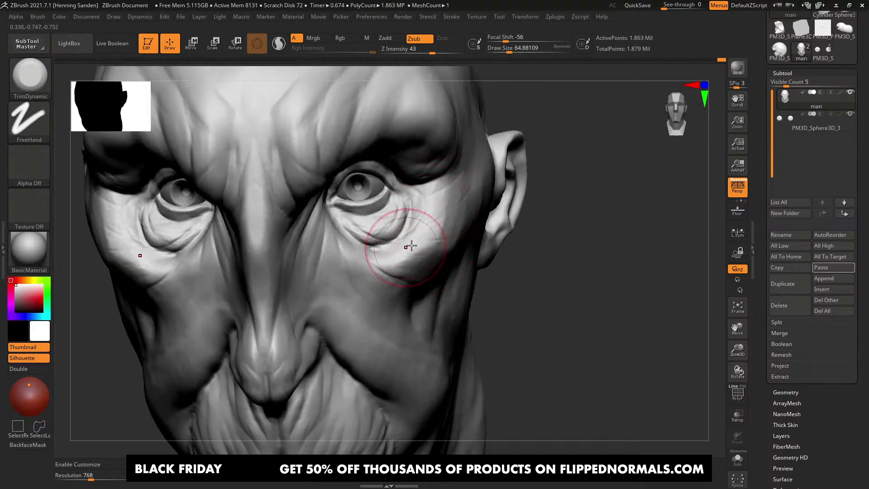
mouse_move(411, 246)
right_down()
mouse_move(453, 244)
mouse_move(450, 254)
right_up()
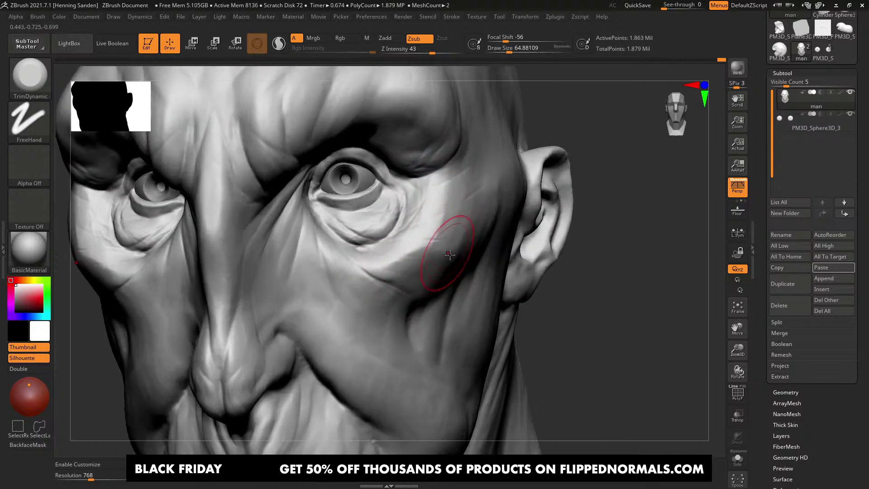
right_drag(371, 282, 359, 254)
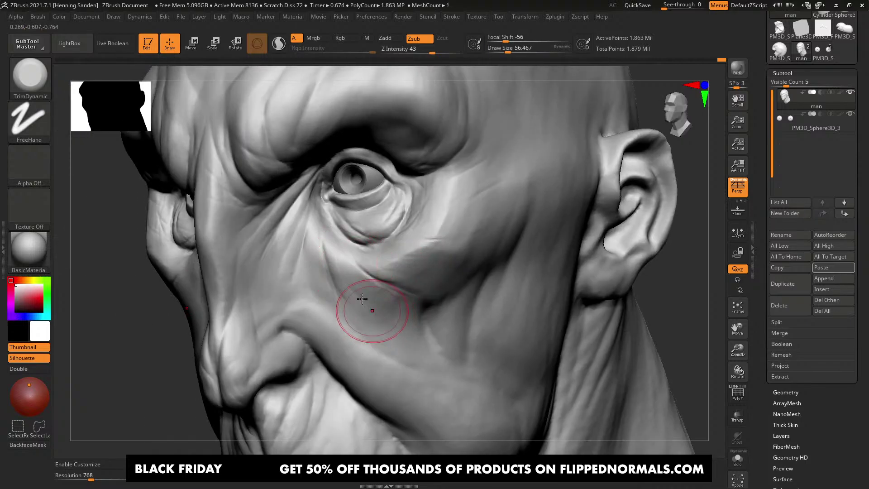
Step: Plane the side of the nose tip and soften the nostril wing with TrimDynamic at draw sizes of about 41, 54 and 90
mouse_move(354, 296)
right_down()
mouse_move(363, 285)
mouse_move(335, 246)
mouse_move(308, 317)
right_up()
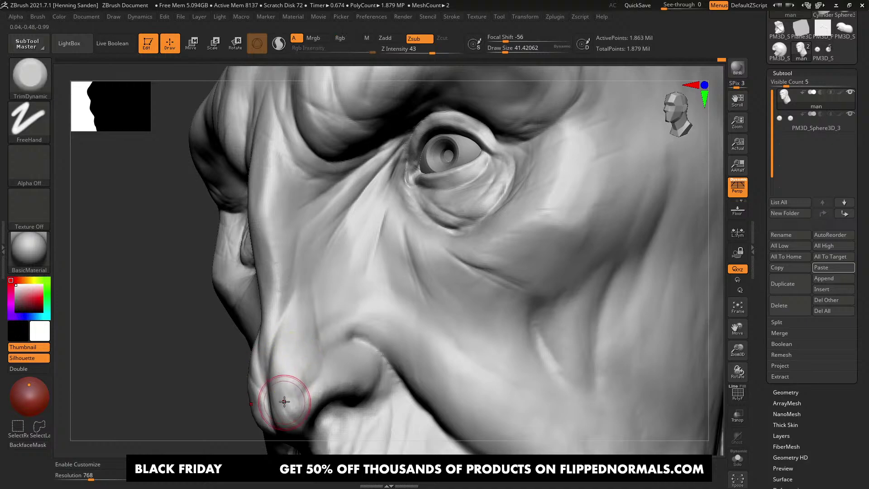
mouse_move(306, 367)
right_down()
mouse_move(364, 310)
mouse_move(359, 287)
mouse_move(375, 298)
right_up()
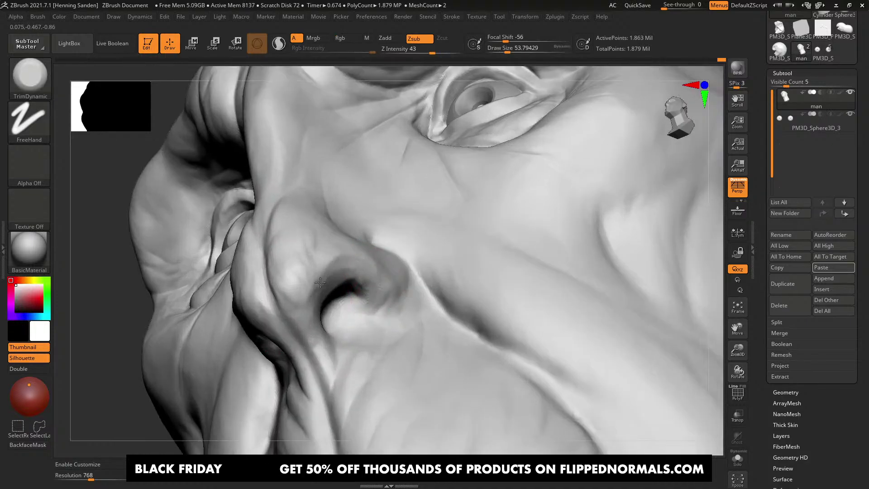
right_drag(320, 282, 315, 302)
right_drag(375, 260, 369, 264)
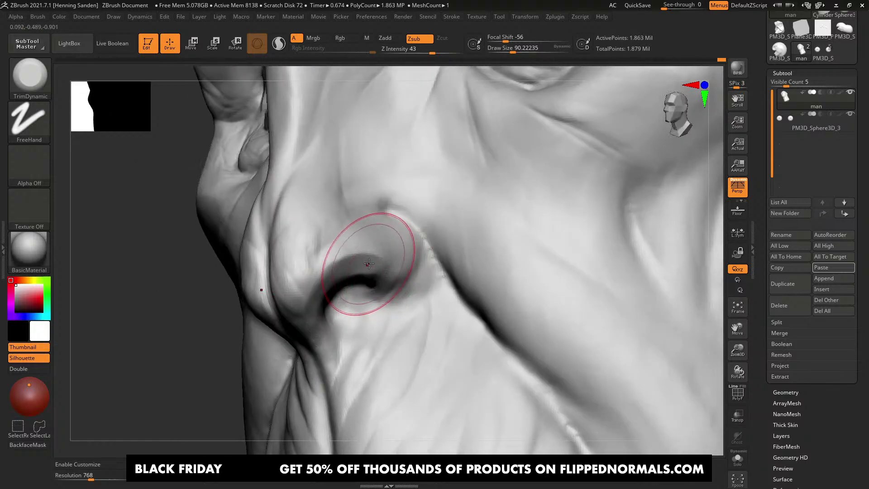
mouse_move(395, 241)
shift+mouse_down()
mouse_move(412, 242)
mouse_move(386, 213)
mouse_move(414, 235)
shift+mouse_up()
Step: Sharpen the crease around the nostril wing and its lower rim with DamStandard at a draw size of about 68
key(b)
key(d)
key(s)
key(s)
key(s)
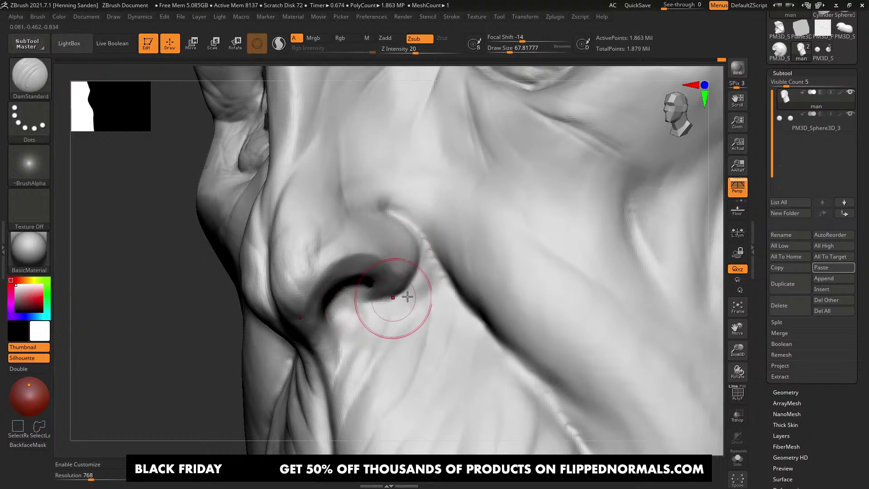
right_drag(407, 296, 403, 264)
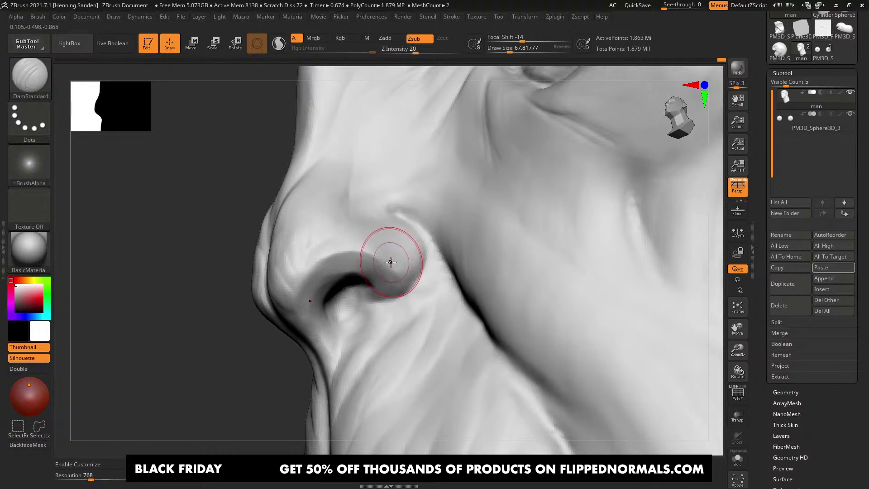
mouse_move(395, 266)
right_down()
mouse_move(388, 252)
mouse_move(372, 286)
right_up()
key(s)
mouse_move(373, 285)
mouse_down()
mouse_move(371, 323)
mouse_move(375, 312)
mouse_up()
key(s)
Step: Refine the volume of the nostril wing with the Standard brush at draw sizes of about 29 and 51
mouse_move(376, 313)
right_down()
mouse_move(369, 273)
mouse_move(352, 281)
right_up()
key(b)
key(s)
key(t)
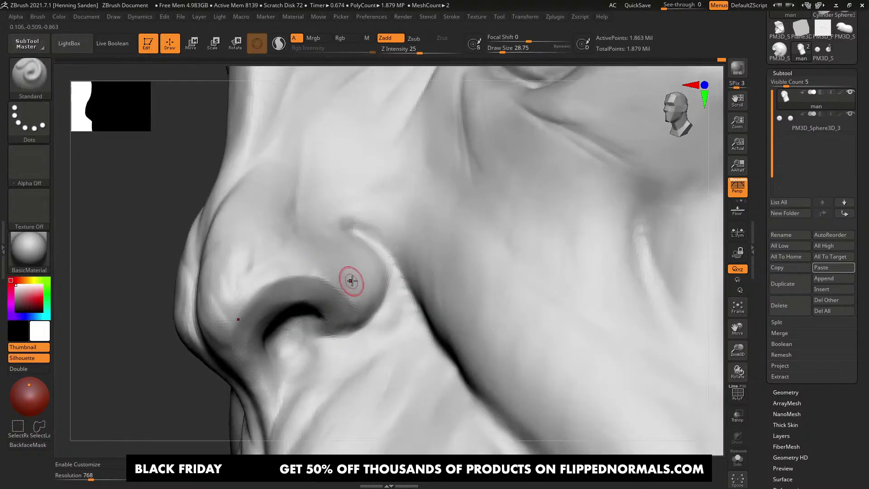
mouse_move(231, 326)
right_down()
mouse_move(258, 237)
mouse_move(305, 286)
mouse_move(374, 295)
mouse_move(378, 284)
mouse_move(362, 286)
mouse_move(353, 267)
mouse_move(356, 294)
mouse_move(349, 262)
mouse_move(396, 272)
right_up()
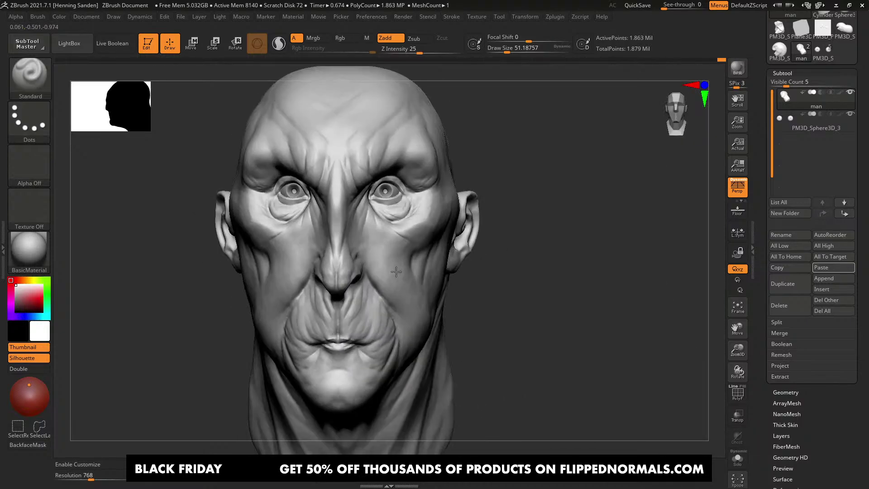
Step: Define the nose tip and the crease above the nostril wing with DamStandard at a draw size of about 41
alt+right_drag(349, 250, 384, 278)
mouse_move(385, 278)
right_down()
mouse_move(384, 243)
mouse_move(369, 247)
right_up()
key(b)
key(d)
key(s)
key(])
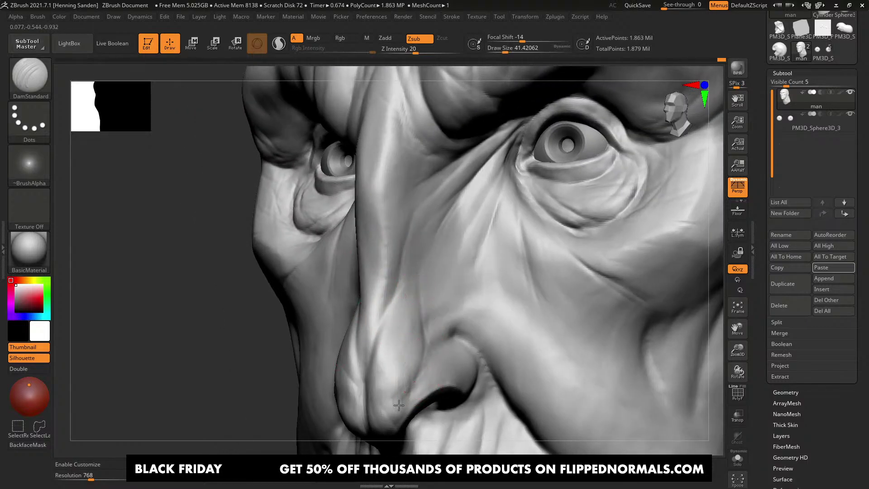
mouse_move(397, 359)
right_down()
mouse_move(388, 287)
mouse_move(387, 294)
right_up()
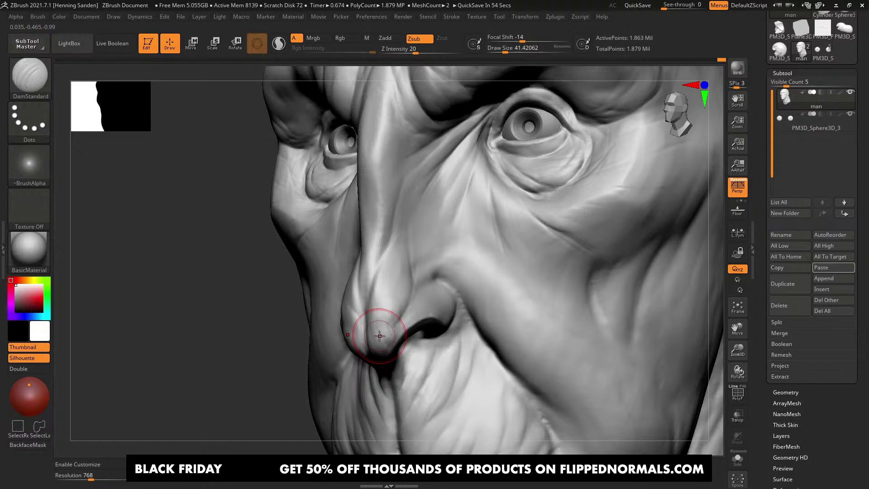
mouse_move(380, 335)
mouse_down()
mouse_move(372, 306)
mouse_move(362, 307)
mouse_move(369, 294)
mouse_up()
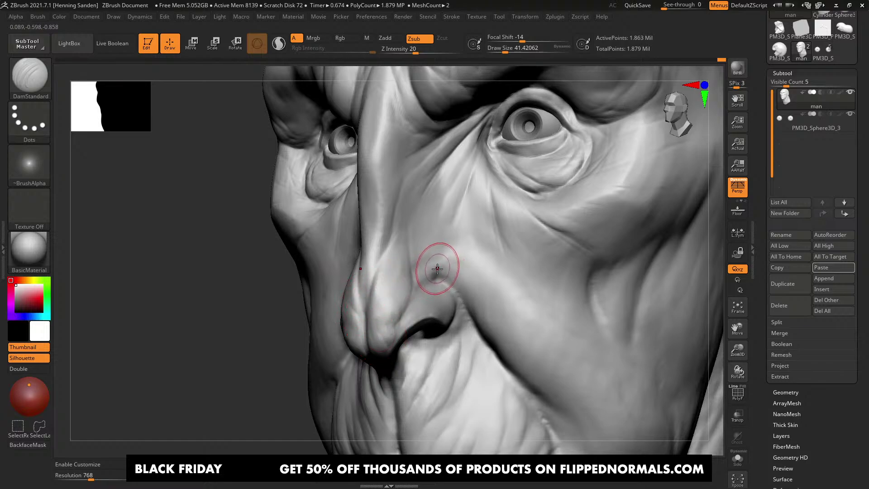
drag(437, 270, 438, 276)
Step: Build up the forms on the side of the nose tip with ClayBuildup at draw sizes of about 31 and 27
mouse_move(438, 276)
right_down()
mouse_move(479, 267)
mouse_move(397, 252)
right_up()
key(b)
key(c)
key(b)
key(s)
drag(398, 248, 392, 248)
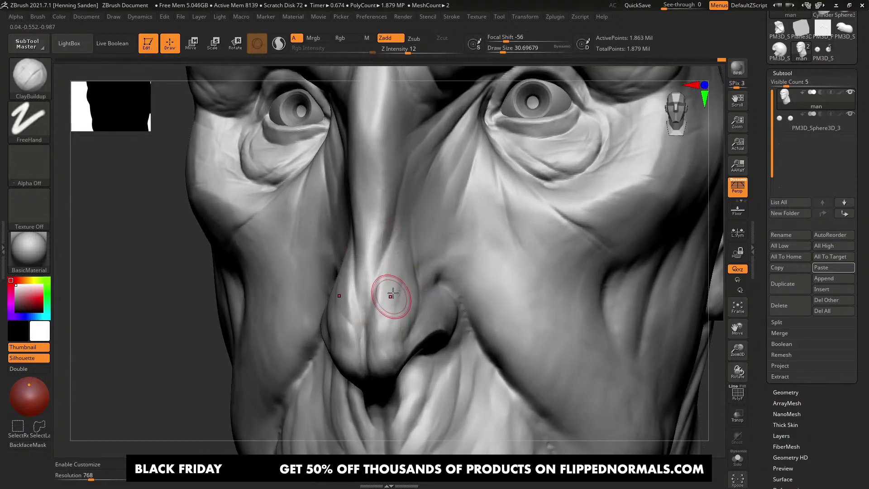
mouse_move(392, 293)
mouse_down()
mouse_move(397, 273)
mouse_move(405, 275)
mouse_move(397, 316)
mouse_up()
right_drag(400, 296, 394, 306)
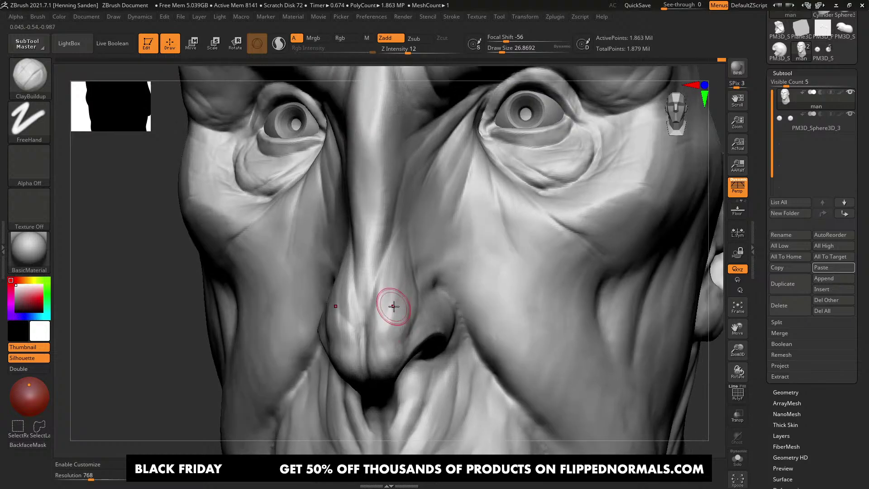
Step: Build up the planes of the nose tip and the transition toward the nostril wing with ClayBuildup at draw sizes of about 39 and 31
mouse_move(394, 306)
mouse_down()
mouse_move(382, 353)
mouse_move(395, 349)
mouse_move(392, 341)
mouse_up()
right_drag(394, 337, 400, 306)
drag(400, 307, 384, 353)
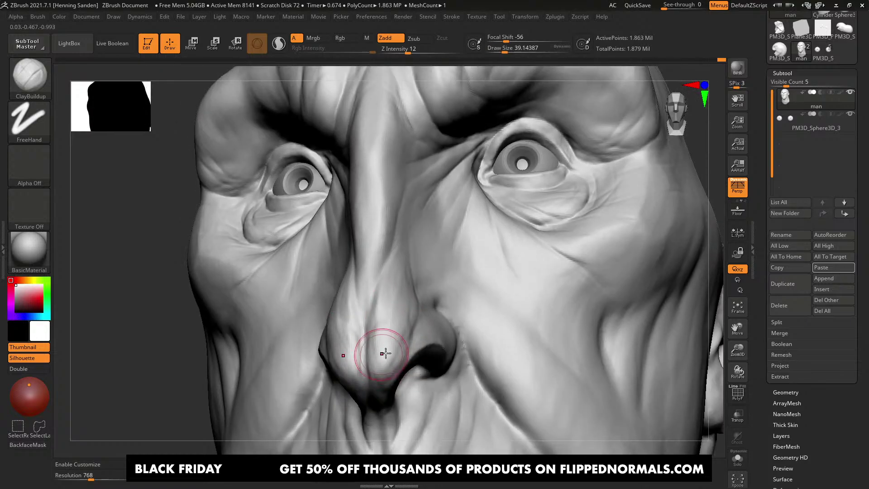
right_drag(385, 353, 388, 367)
key(shift)
right_drag(396, 313, 375, 355)
key(shift)
mouse_move(397, 311)
right_down()
mouse_move(383, 291)
mouse_move(400, 281)
mouse_move(400, 299)
mouse_move(390, 295)
right_up()
ctrl+right_drag(390, 295, 398, 321)
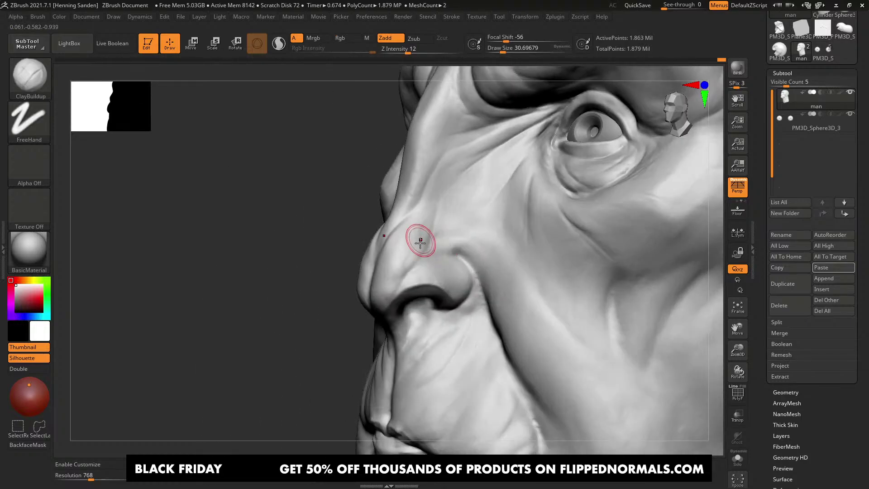
Step: Refine the opposite side of the nose tip with ClayBuildup at draw sizes of about 44 and 33, and frame the whole head
mouse_move(407, 283)
right_down()
mouse_move(392, 252)
mouse_move(381, 262)
mouse_move(410, 292)
right_up()
key(s)
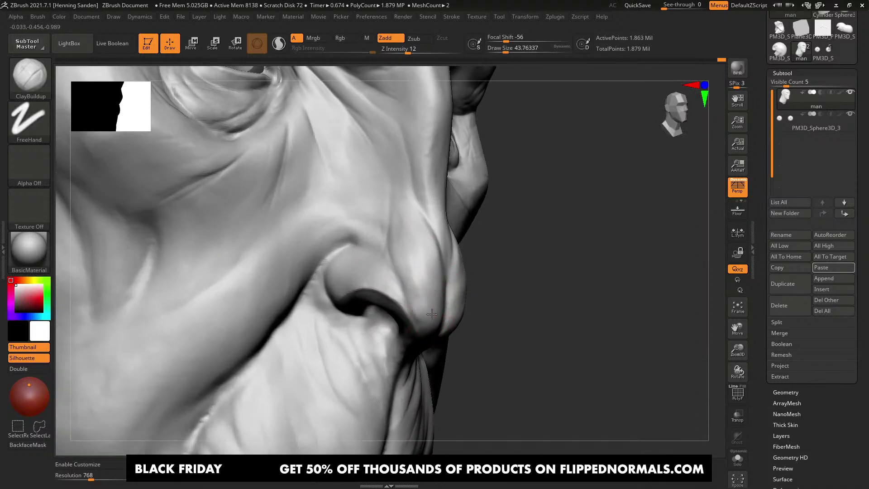
key(s)
drag(420, 277, 425, 276)
mouse_move(425, 277)
right_down()
mouse_move(431, 301)
mouse_move(424, 259)
mouse_move(448, 238)
right_up()
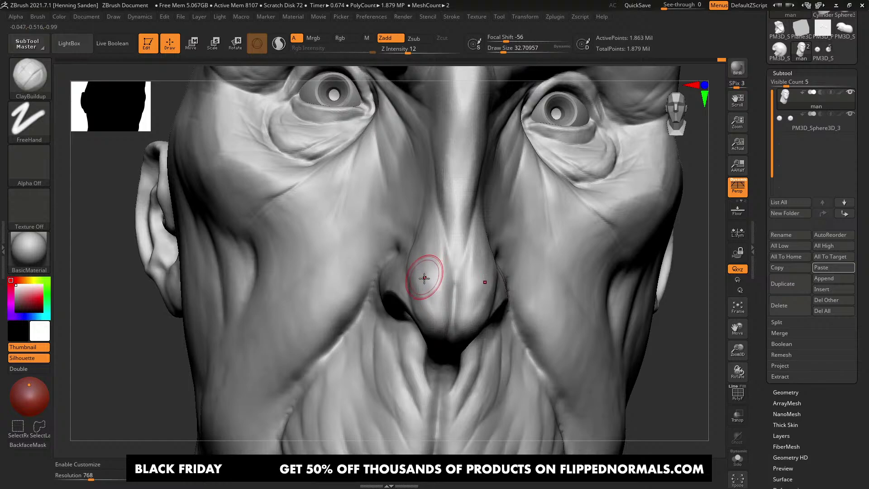
key(f)
right_drag(424, 278, 475, 277)
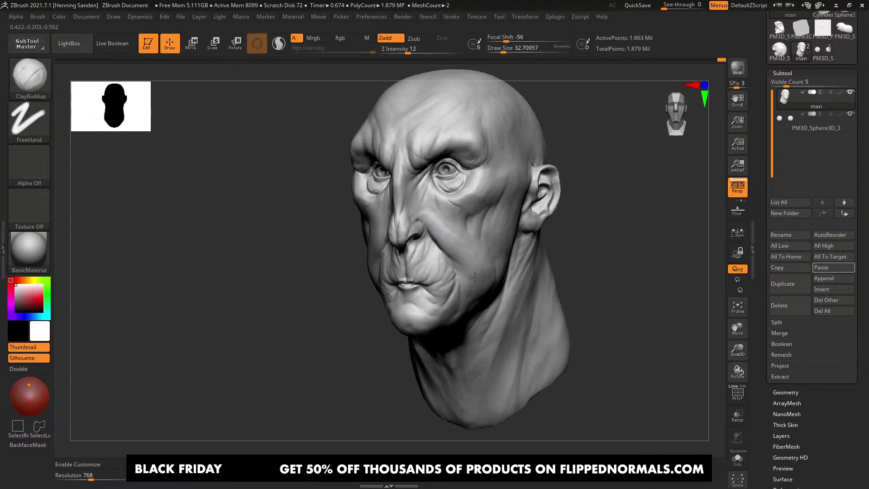
Step: Switch to the Firefox browser, close the open book page and open the FlippedNormals home page
key(alt+Tab)
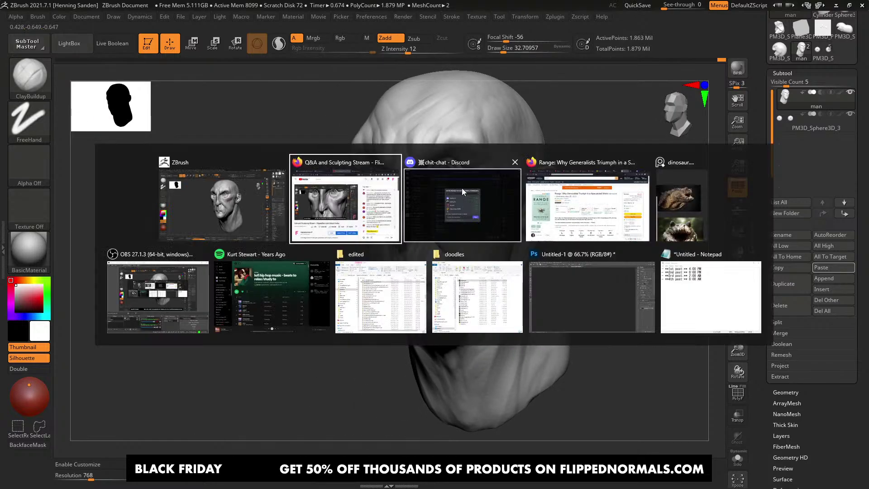
click(561, 203)
key(ctrl+w)
click(242, 40)
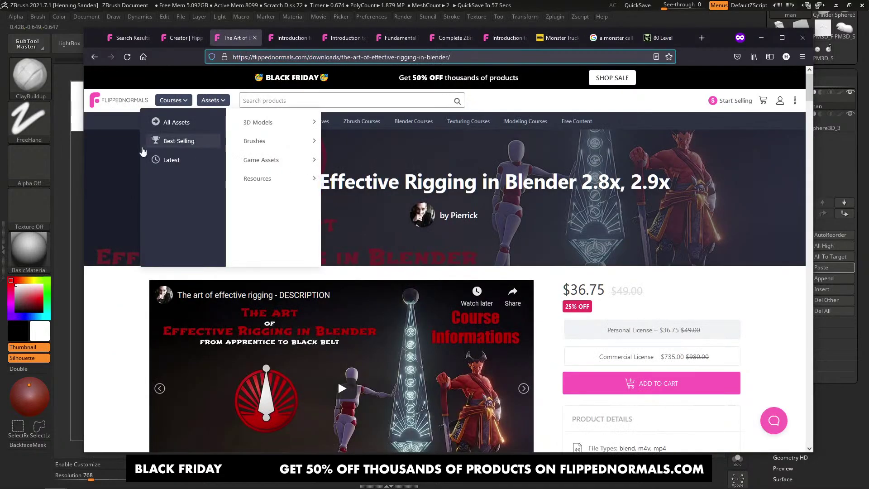
click(119, 100)
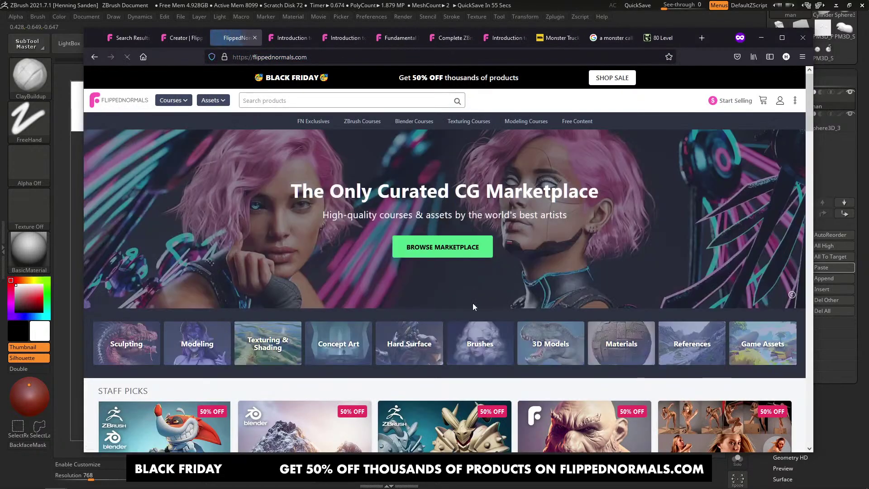
Step: Open the Introduction to Sculpting, Creating Hair, Introduction to Zbrush, Alive! Animation, Lighting Scenes and Realistic Female Face product pages in separate background tabs
scroll(471, 300, down, 3)
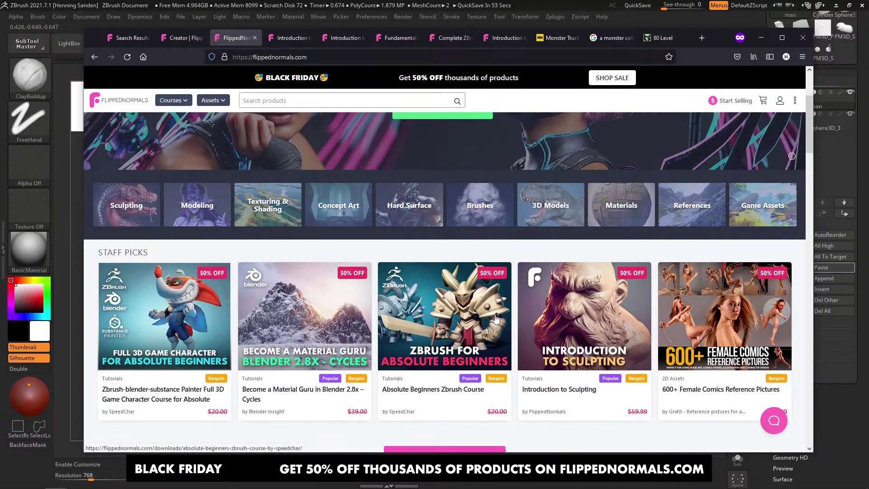
middle_click(604, 291)
scroll(523, 208, down, 3)
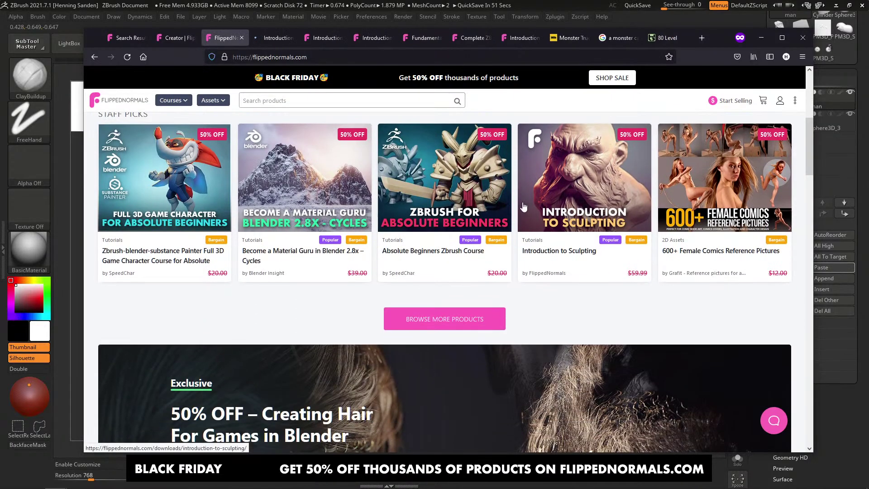
scroll(524, 207, down, 4)
middle_click(287, 324)
scroll(290, 321, down, 4)
middle_click(313, 283)
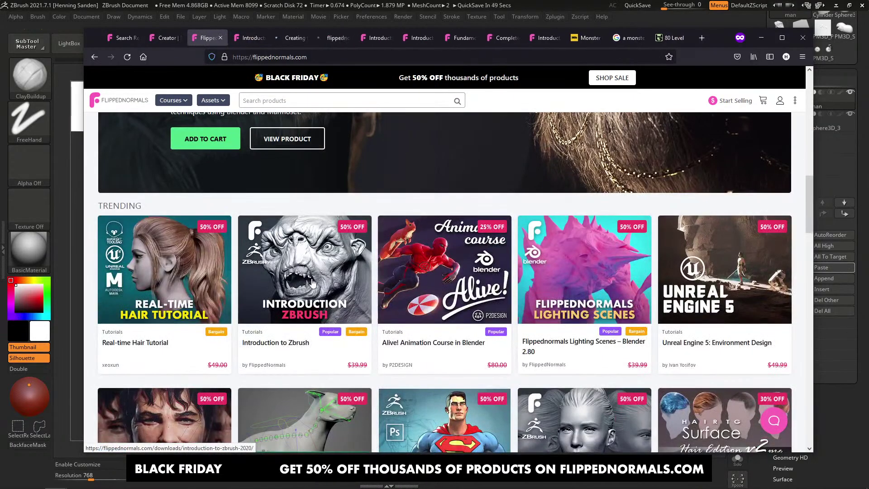
middle_click(443, 267)
middle_click(592, 278)
scroll(593, 279, down, 2)
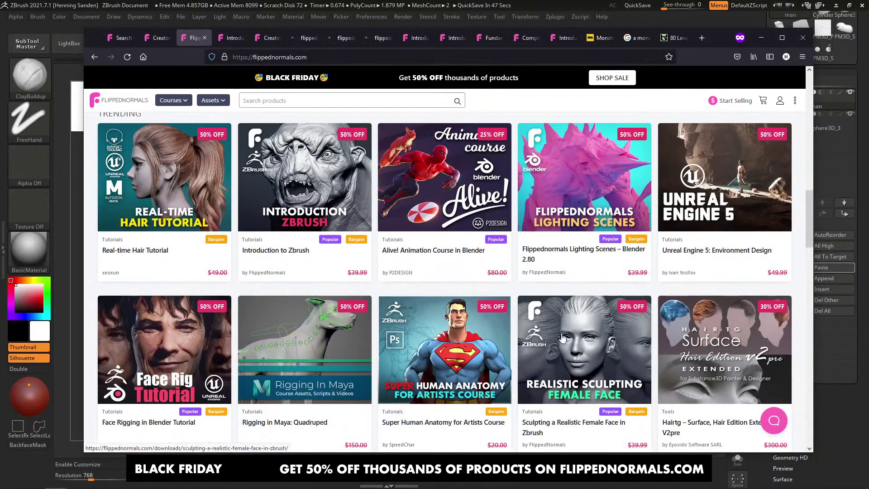
middle_click(562, 337)
scroll(562, 337, down, 5)
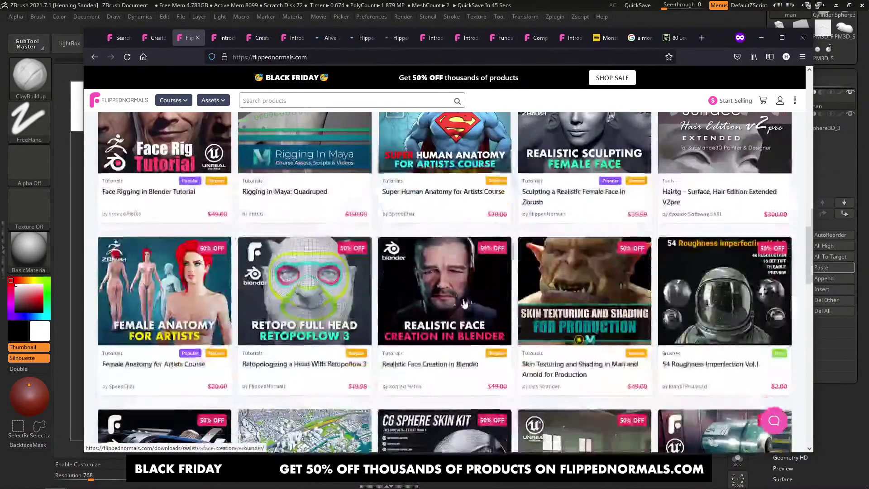
Step: Open the "Skin Texturing and Shading in Mari and Arnold for Production" course page and select its web address
click(574, 287)
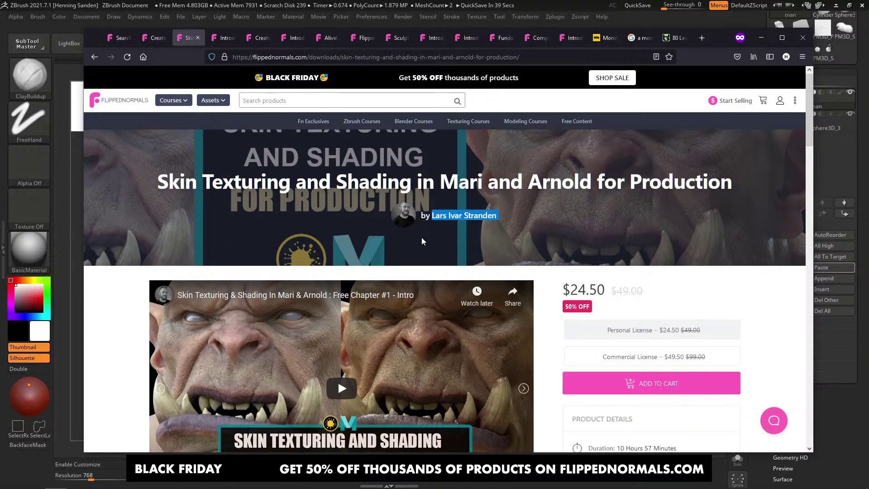
scroll(379, 245, down, 2)
scroll(368, 241, up, 2)
triple_click(312, 179)
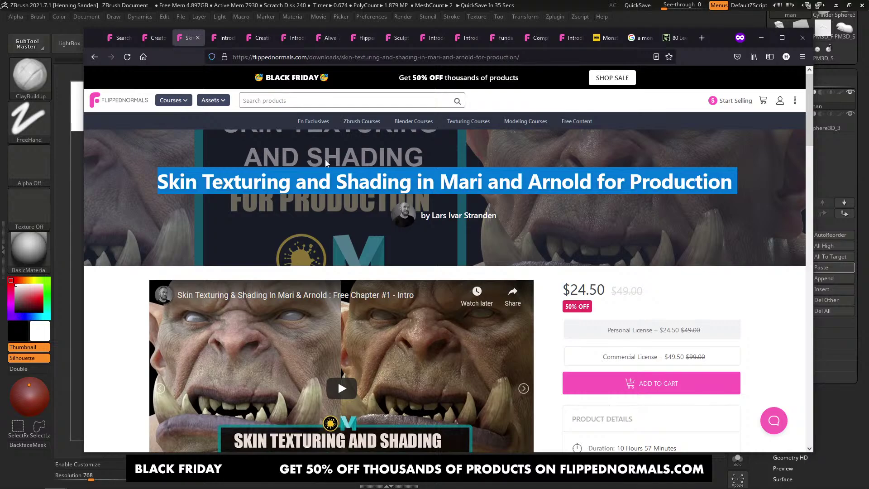
key(ctrl+l)
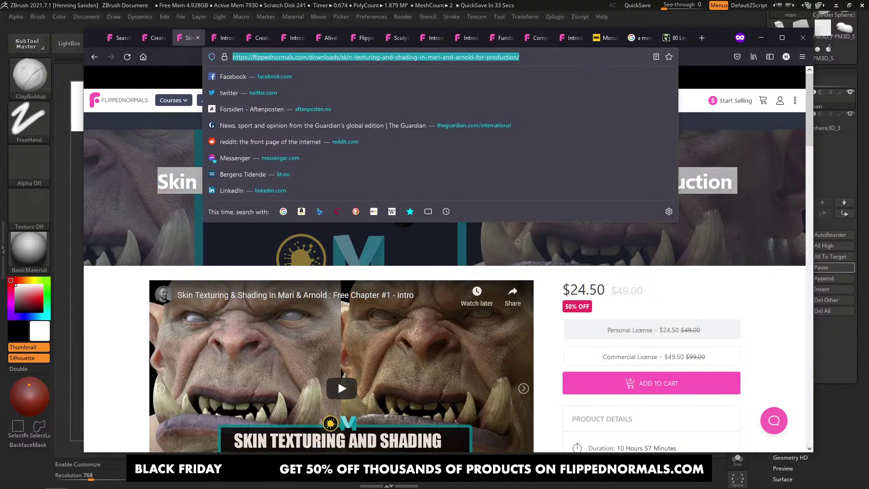
key(alt+Tab)
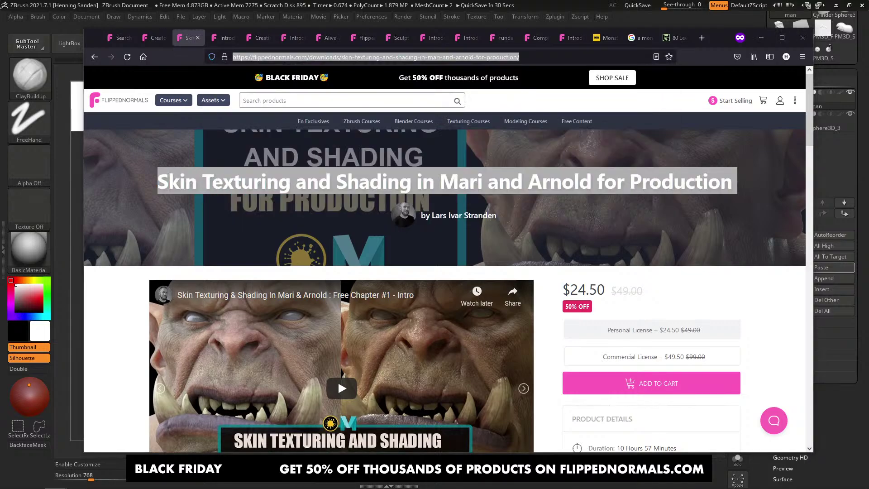
Step: Examine the side-by-side orc face render enlarged from the course gallery, and switch back to ZBrush
scroll(495, 448, down, 2)
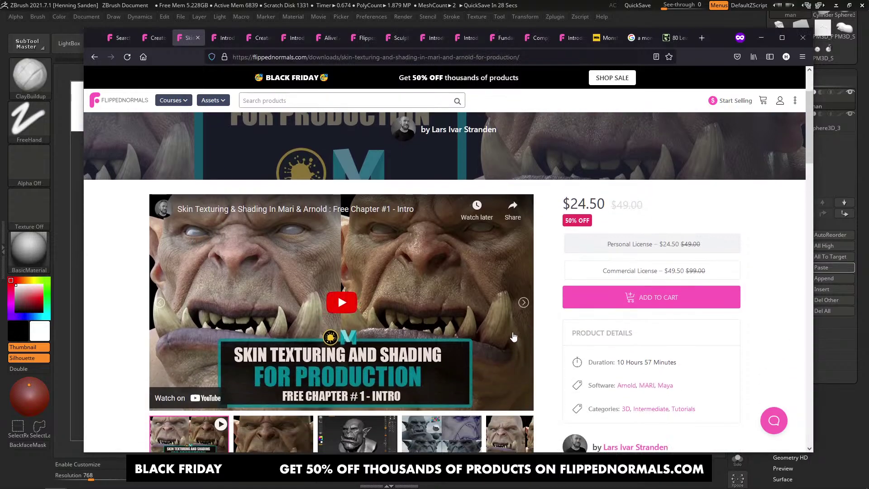
click(494, 448)
click(452, 284)
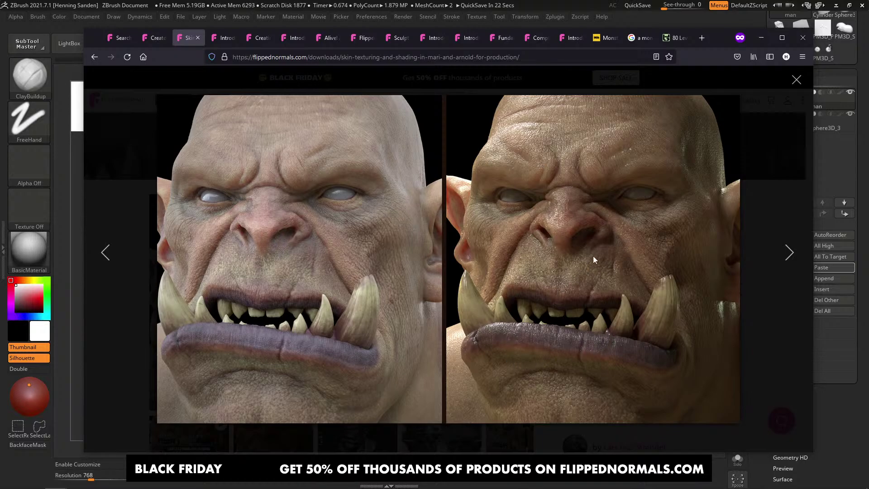
key(Escape)
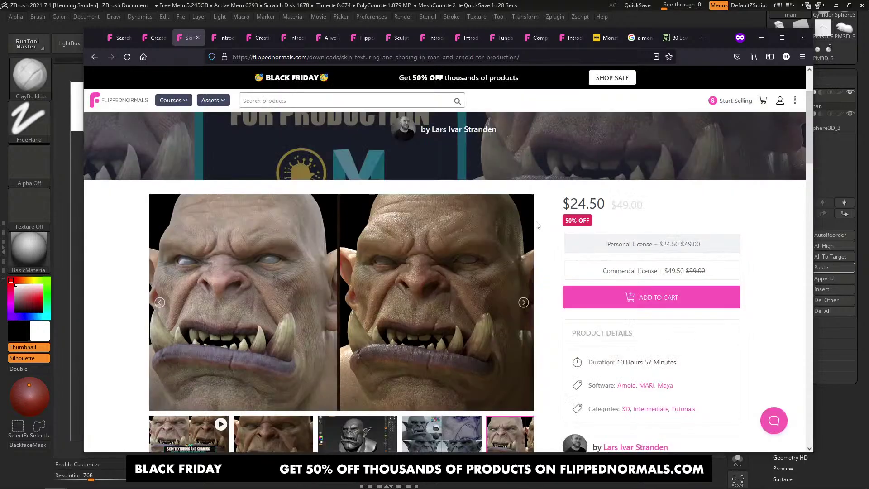
key(alt+Tab)
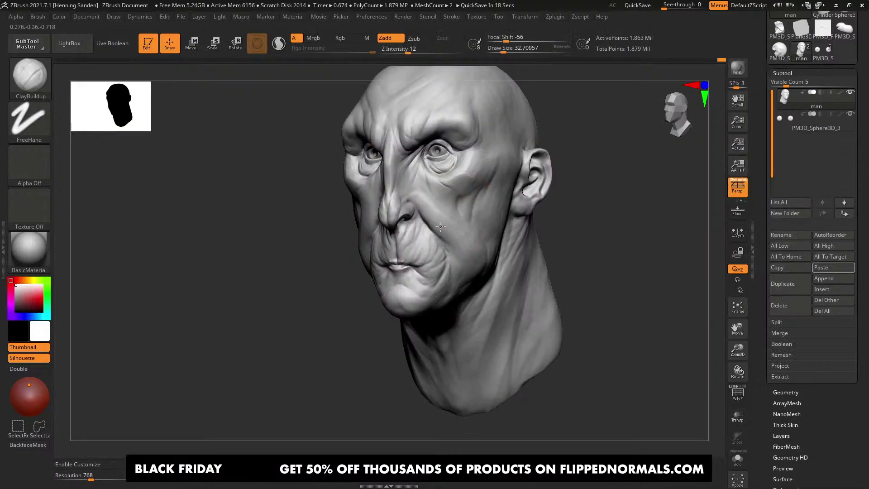
Step: Choose the TrimDynamic brush at a draw size of about 44 for work on the cheek
right_drag(440, 226, 458, 232)
ctrl+right_drag(458, 232, 491, 337)
key(s)
drag(501, 248, 505, 249)
right_drag(509, 250, 538, 244)
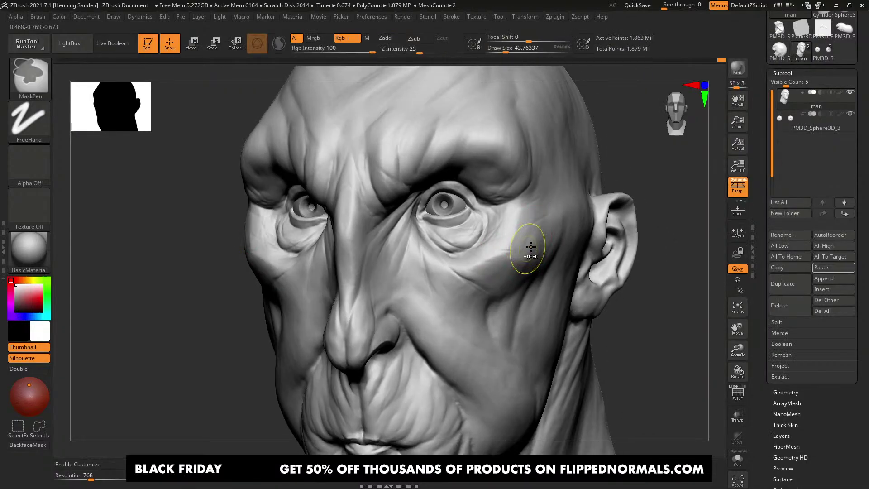
key(b)
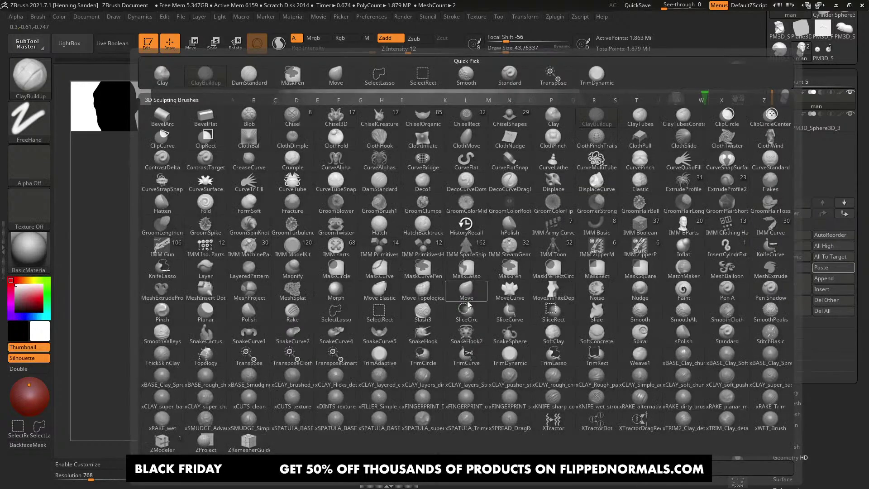
key(b)
key(t)
key(d)
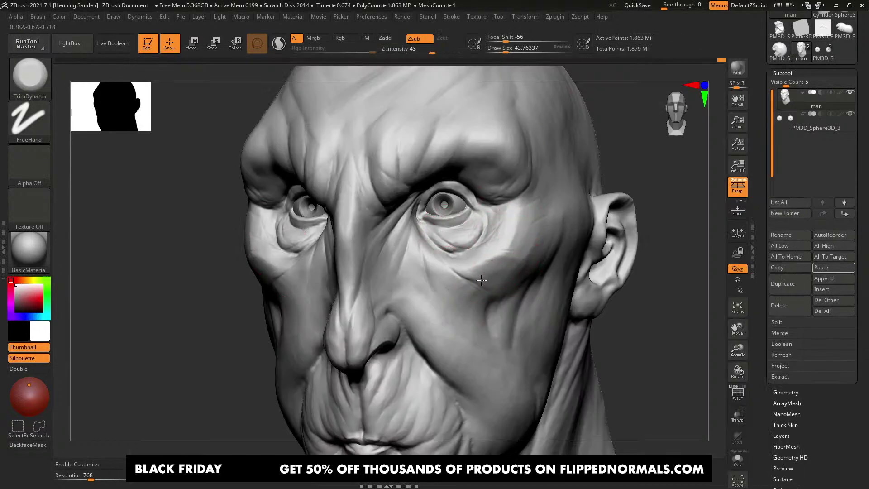
Step: Try the xCLAY_Simple brush on the cheek beside the nose at a draw size of about 68
key(b)
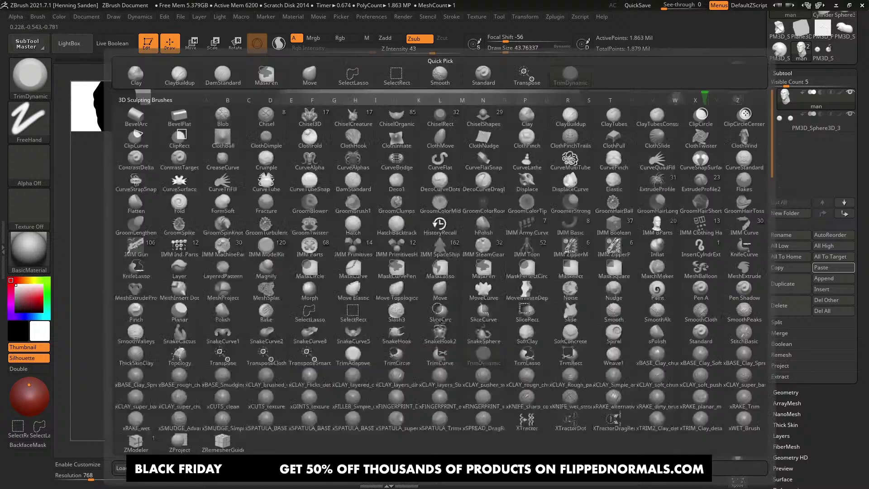
click(613, 380)
key(s)
click(461, 303)
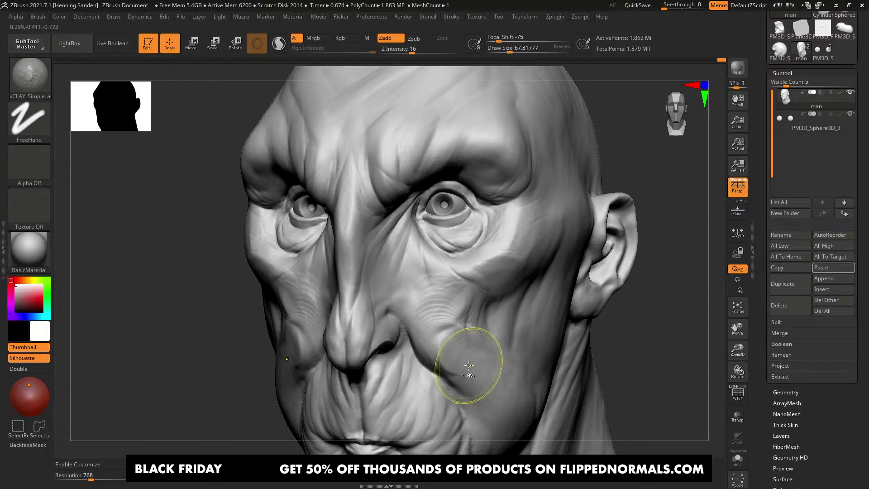
key(b)
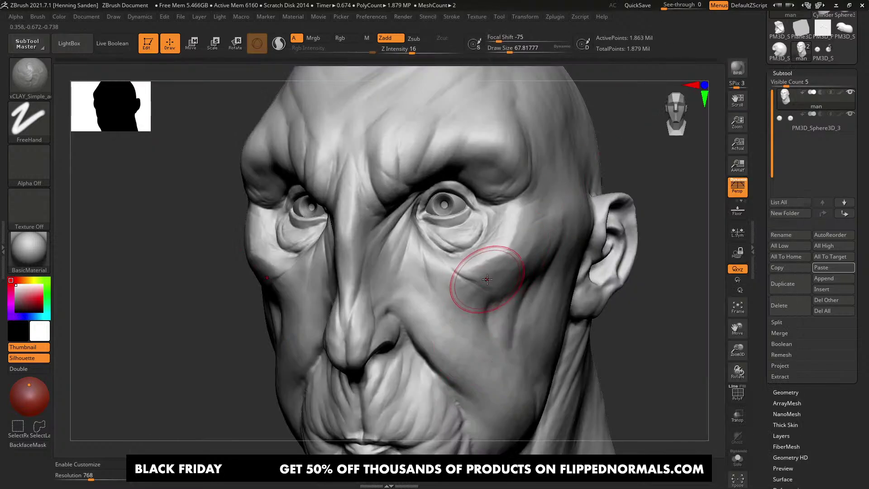
Step: Sculpt the cheek planes below the eye and along the nasolabial fold with the xSPATULA_super brush at a draw size of about 59, smoothing the cheek
key(b)
key(x)
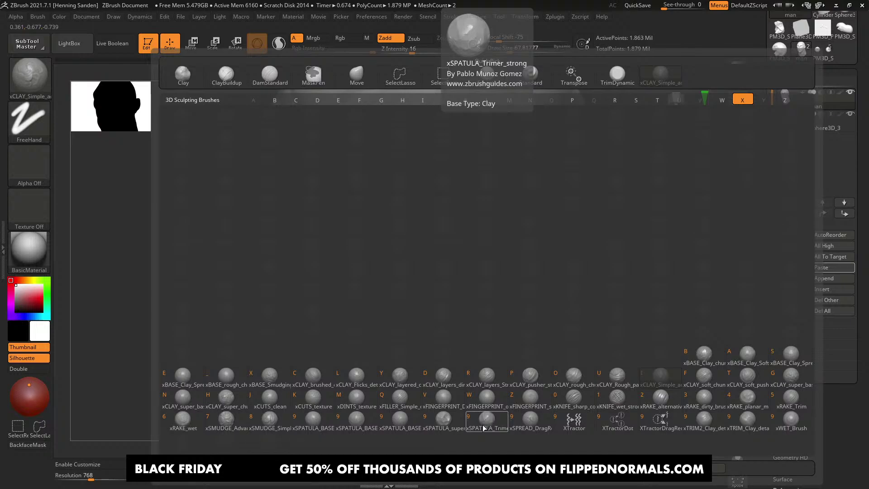
click(438, 420)
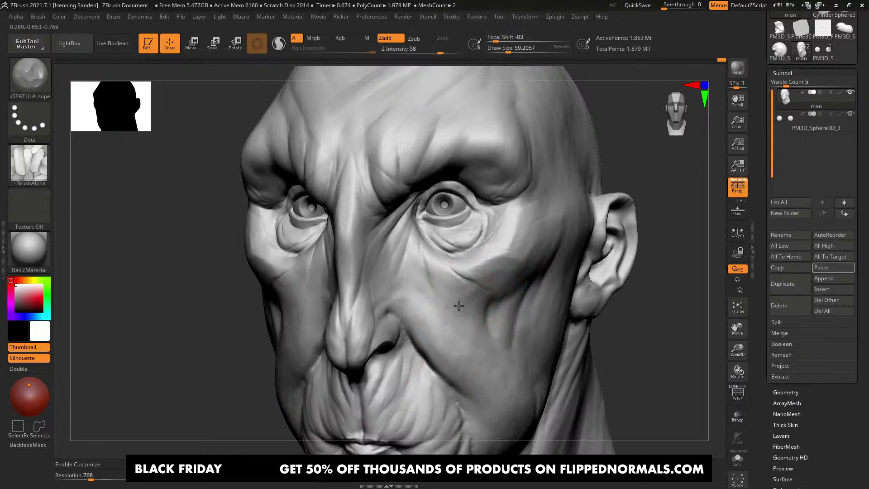
alt+right_drag(470, 357, 471, 302)
right_drag(485, 223, 509, 202)
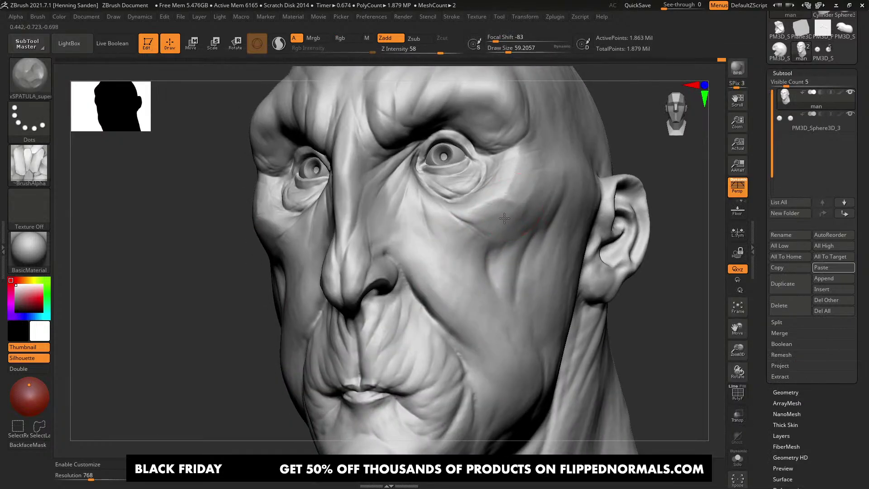
drag(495, 208, 488, 226)
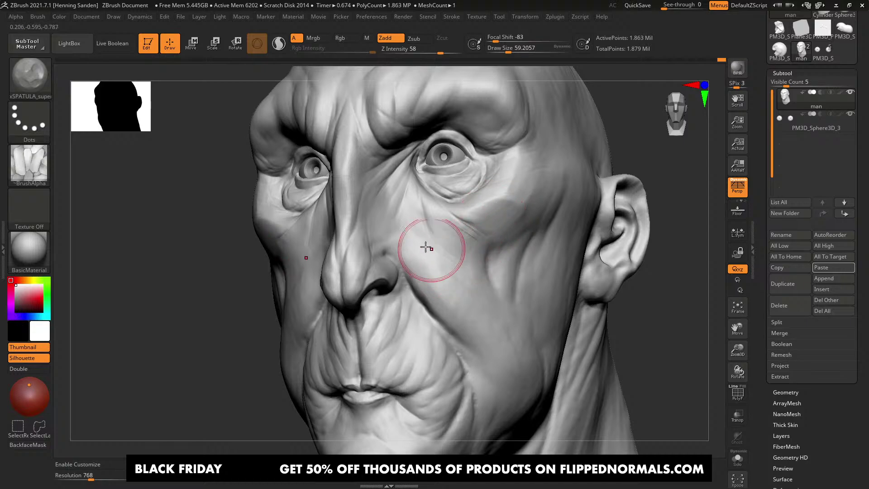
right_drag(504, 359, 454, 316)
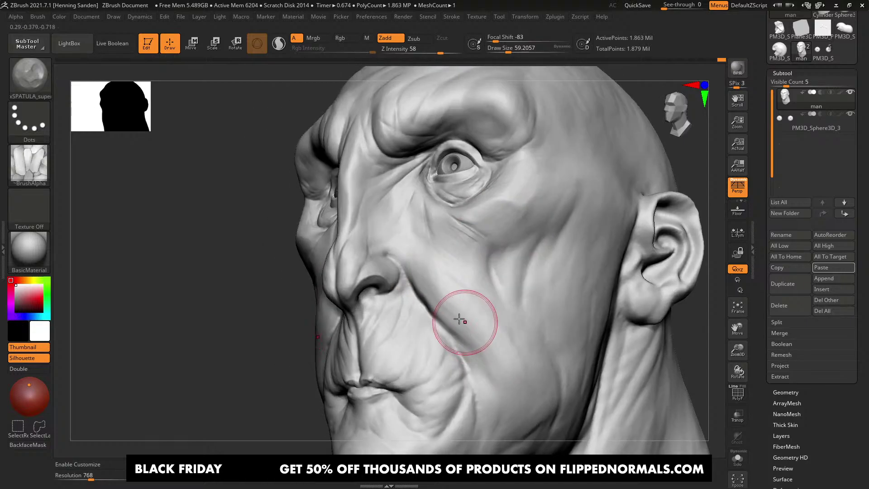
shift+drag(490, 337, 495, 328)
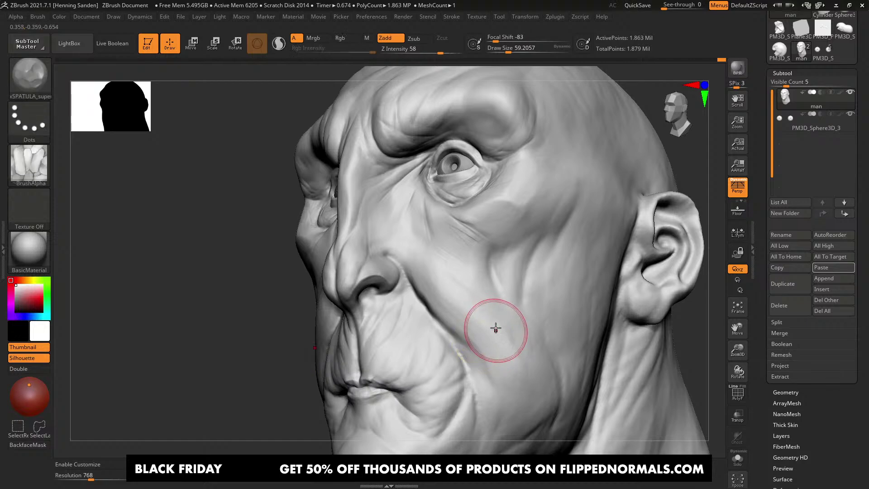
Step: Sculpt the lower cheek beside the nasolabial fold with the xSPATULA_super brush at a draw size of about 65
alt+right_drag(494, 327, 481, 300)
key(s)
drag(481, 300, 482, 300)
right_drag(482, 300, 455, 286)
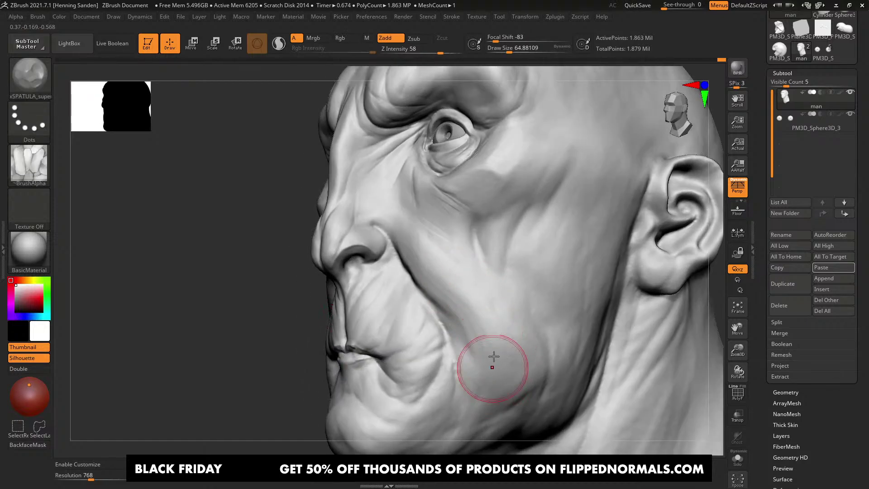
alt+right_drag(495, 359, 501, 306)
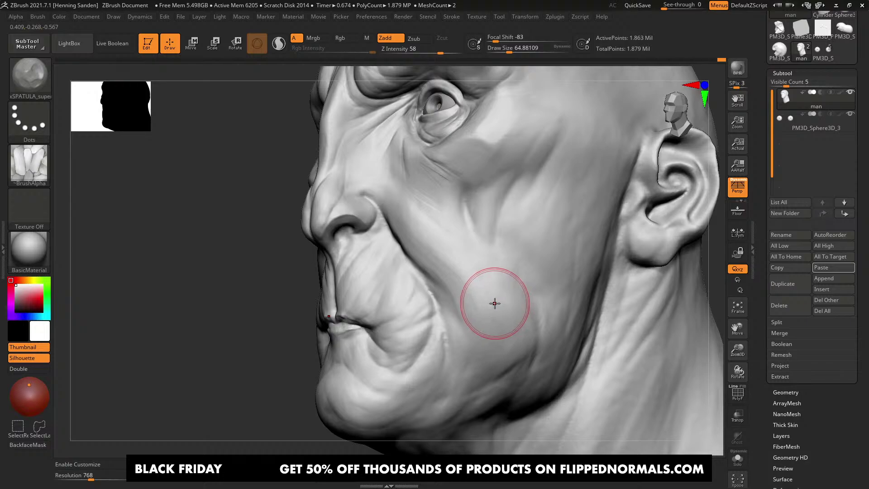
mouse_move(494, 303)
right_down()
mouse_move(494, 312)
mouse_move(510, 242)
mouse_move(531, 285)
right_up()
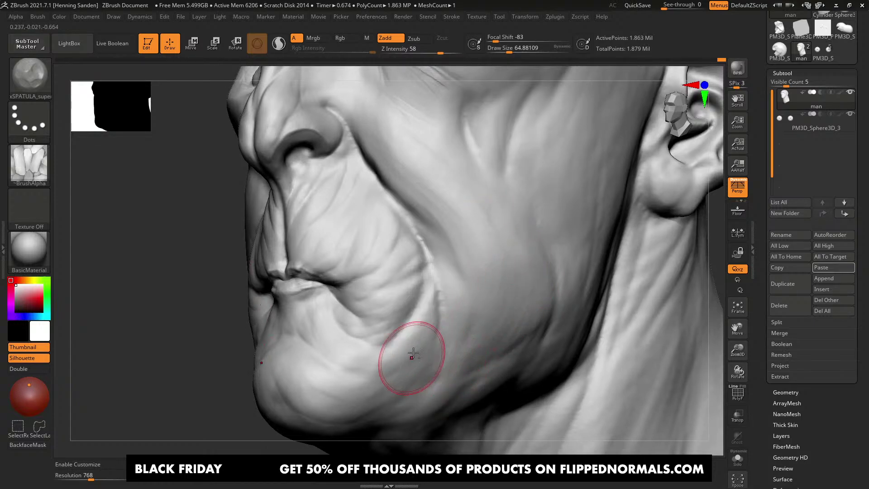
Step: Refine the fold beside the mouth corner and the chin at a draw size of about 54
alt+right_drag(412, 355, 460, 313)
key(s)
drag(469, 289, 467, 289)
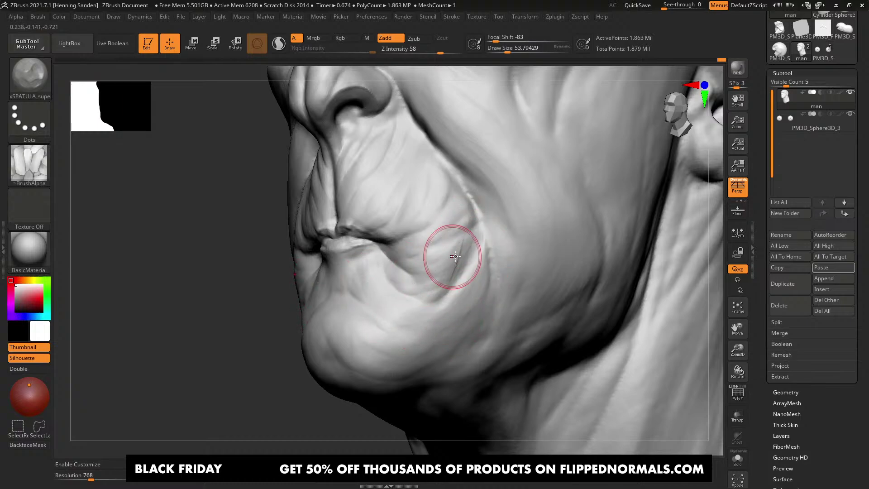
right_drag(455, 256, 442, 252)
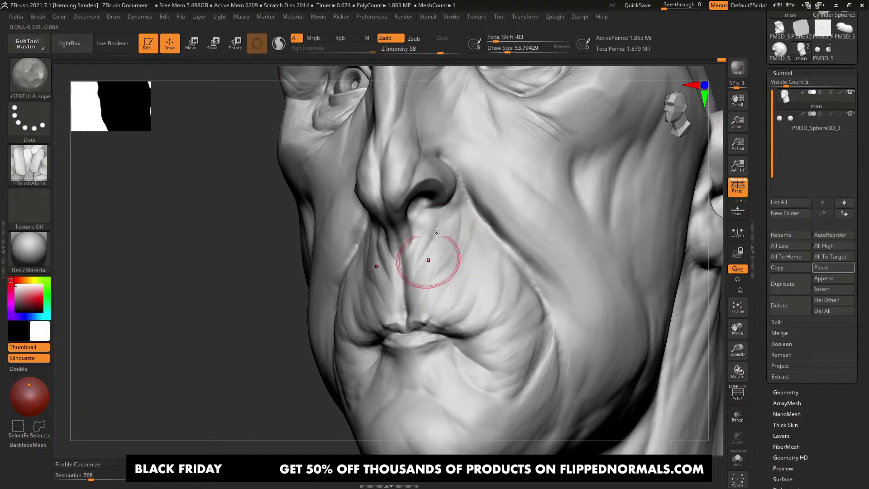
Step: Shape the nostril wing and the side of the nose, enlarging the brush to a draw size of about 62
right_drag(436, 233, 384, 223)
right_drag(398, 188, 380, 193)
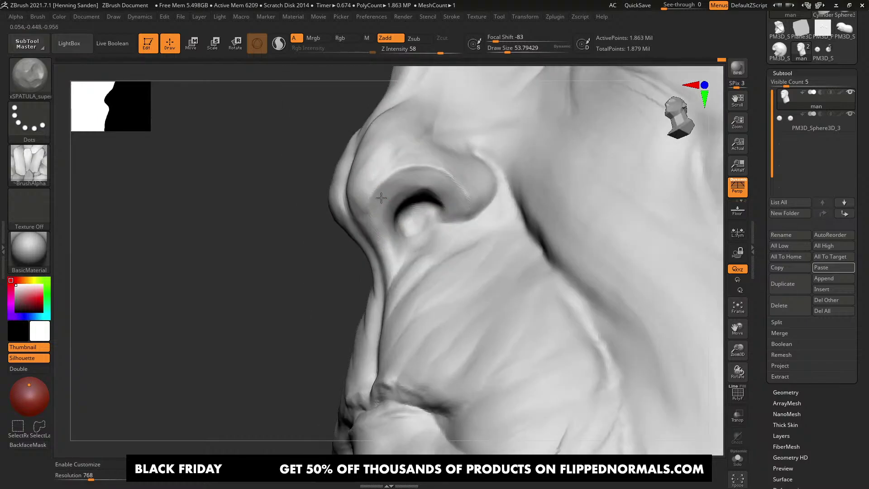
drag(380, 193, 376, 165)
alt+right_drag(376, 165, 386, 265)
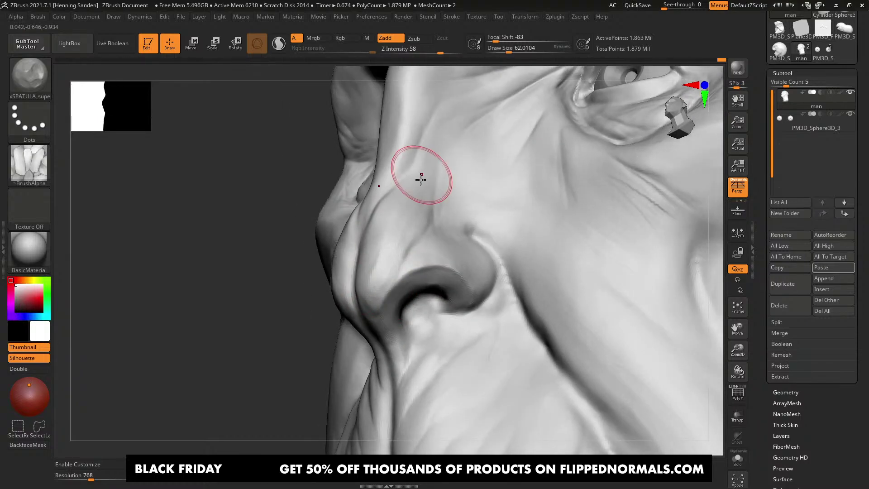
right_drag(421, 180, 403, 263)
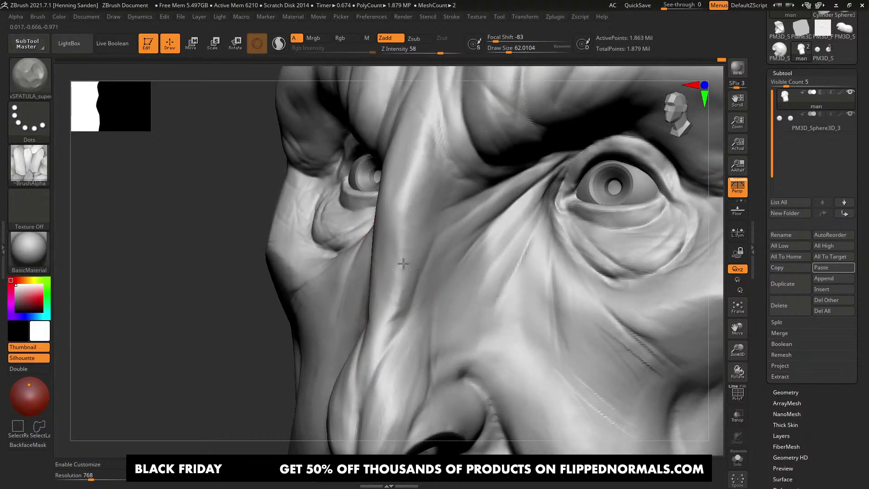
Step: Define the planes of the nose bridge up to the brows at a draw size of about 68
right_drag(430, 127, 418, 183)
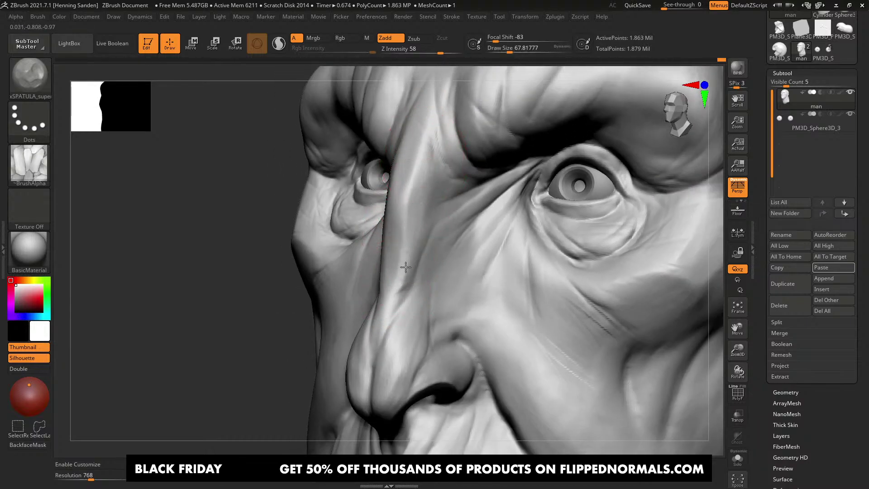
right_drag(405, 268, 398, 226)
right_drag(369, 296, 384, 289)
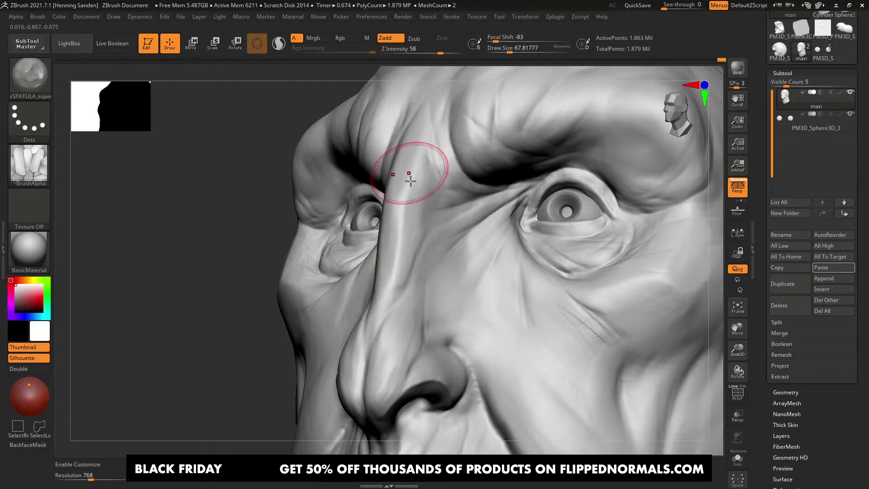
right_drag(411, 181, 411, 252)
Step: Refine the brow and forehead forms with the brush enlarged to a draw size of about 87
right_drag(475, 199, 490, 198)
key(bracketright)
mouse_move(478, 282)
ctrl+right_down()
mouse_move(511, 233)
mouse_move(496, 202)
mouse_move(505, 240)
ctrl+right_up()
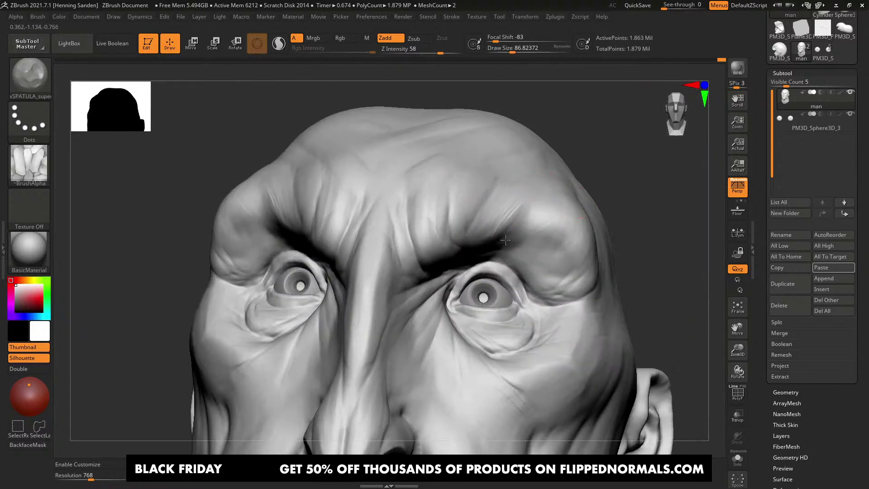
right_drag(561, 266, 561, 287)
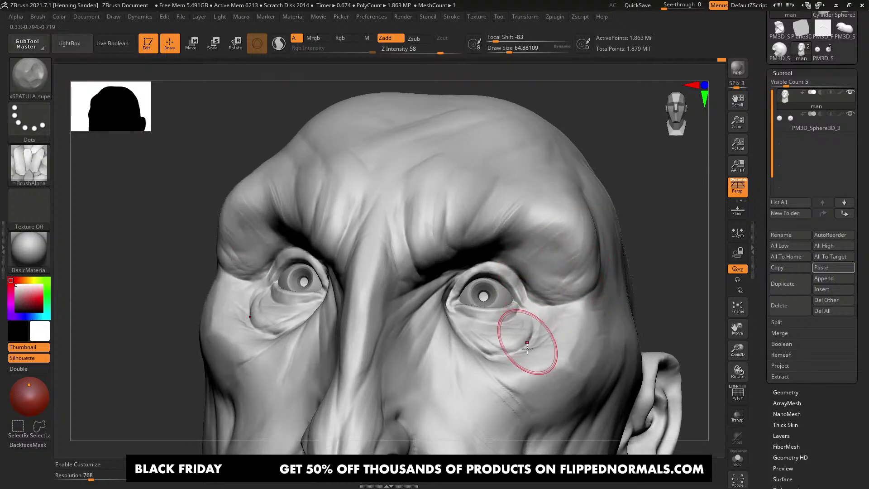
Step: Sculpt the cheek, jowl and jawline planes from the side and from below at a draw size of about 65
mouse_move(529, 343)
right_down()
mouse_move(549, 296)
mouse_move(533, 291)
mouse_move(507, 248)
mouse_move(495, 295)
mouse_move(485, 248)
mouse_move(475, 291)
mouse_move(520, 317)
mouse_move(481, 294)
mouse_move(484, 310)
mouse_move(474, 303)
right_up()
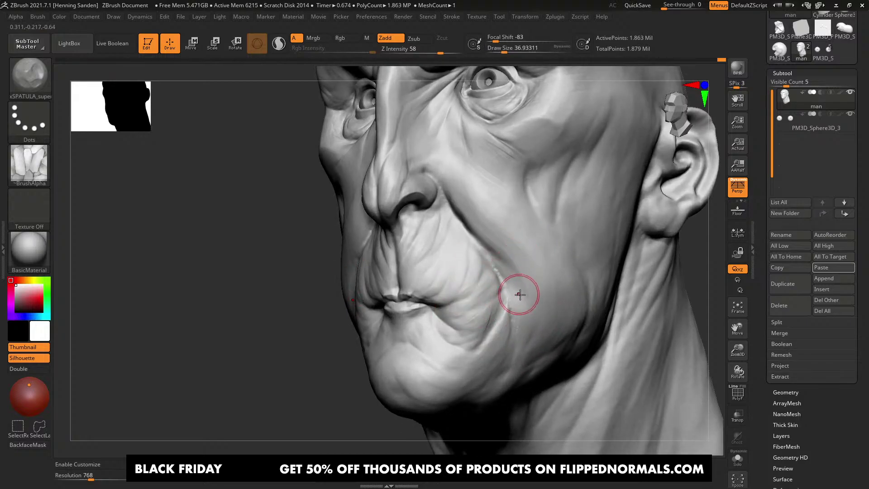
ctrl+right_drag(521, 321, 498, 254)
mouse_move(531, 231)
ctrl+right_down()
mouse_move(557, 264)
mouse_move(542, 243)
ctrl+right_up()
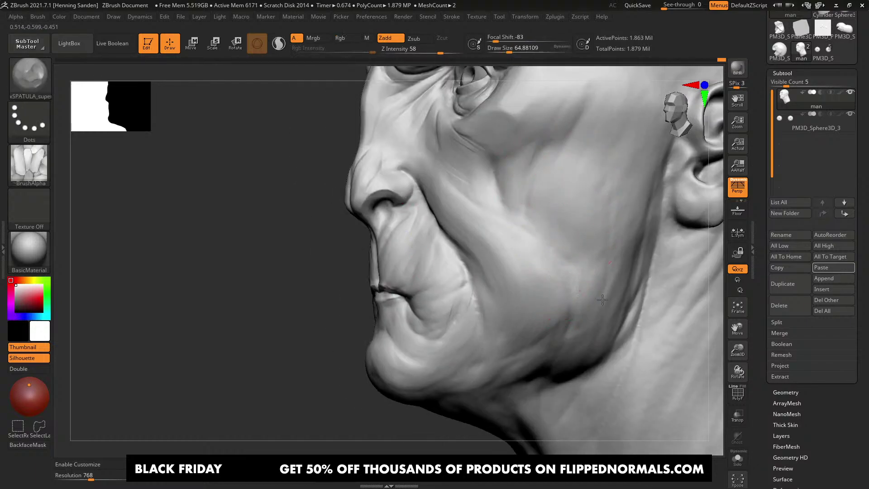
right_drag(603, 299, 563, 275)
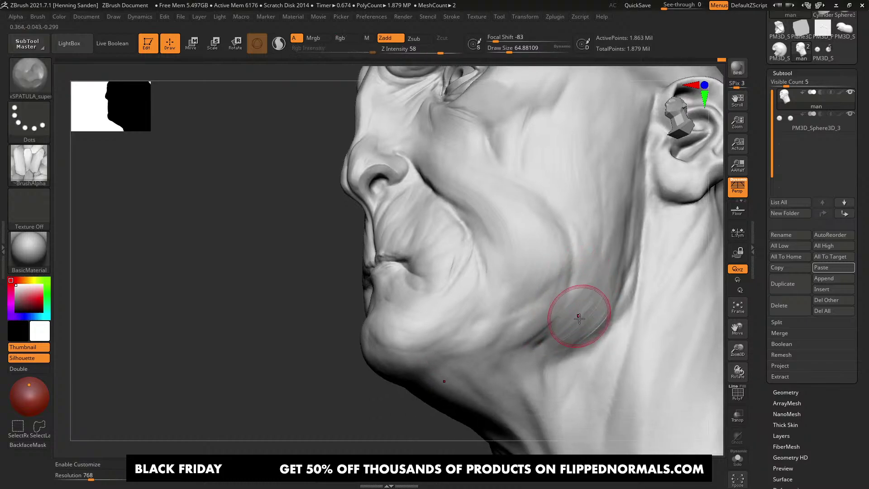
right_drag(578, 311, 597, 299)
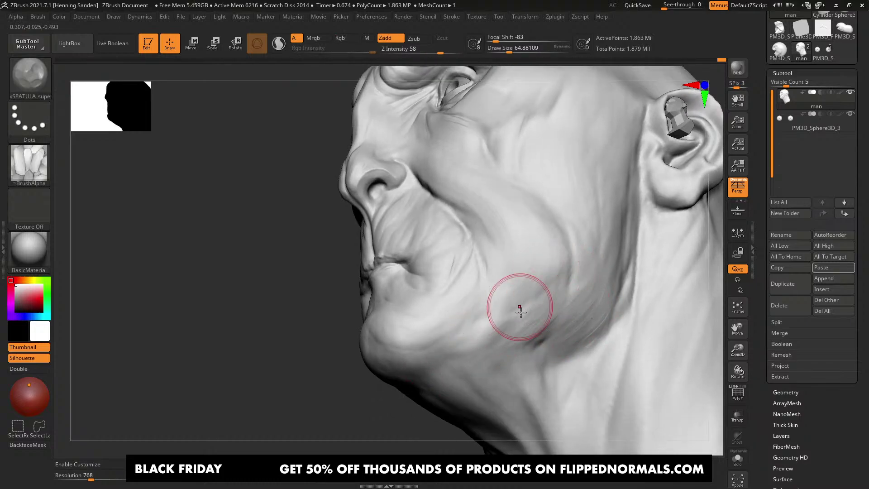
right_drag(520, 304, 525, 251)
right_drag(515, 285, 444, 327)
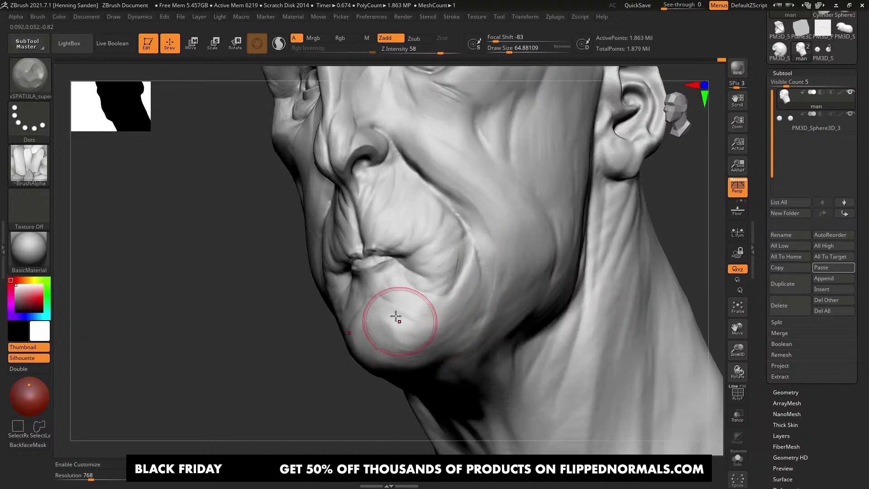
Step: Carve the creases around the mouth corners at a draw size of about 49 and smooth the cheek along the nasolabial fold
right_drag(396, 317, 447, 271)
key(s)
drag(446, 271, 450, 271)
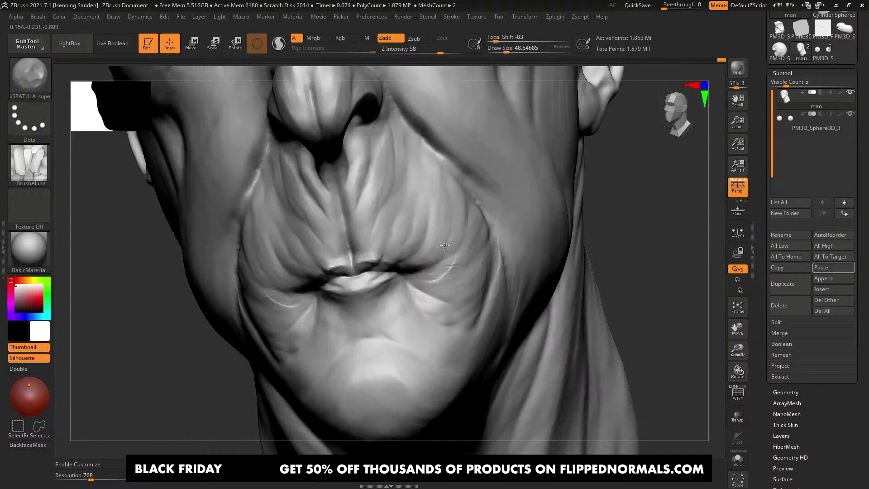
right_drag(444, 245, 415, 164)
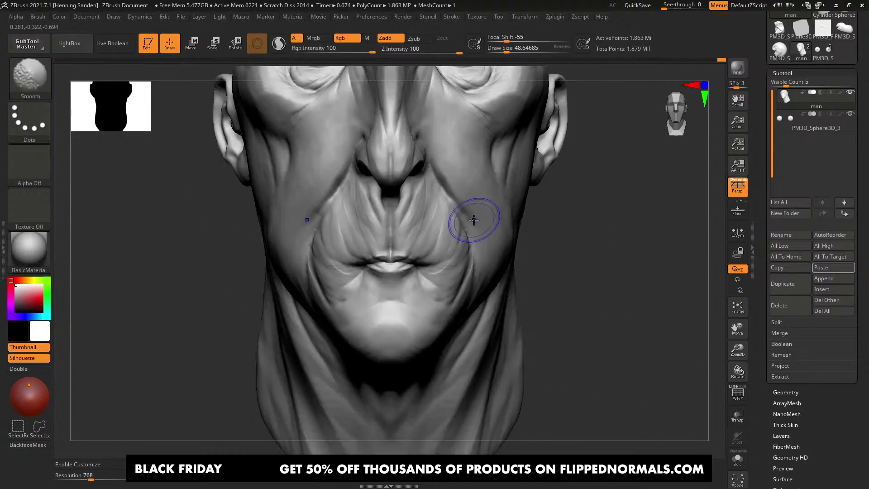
ctrl+right_drag(475, 219, 455, 219)
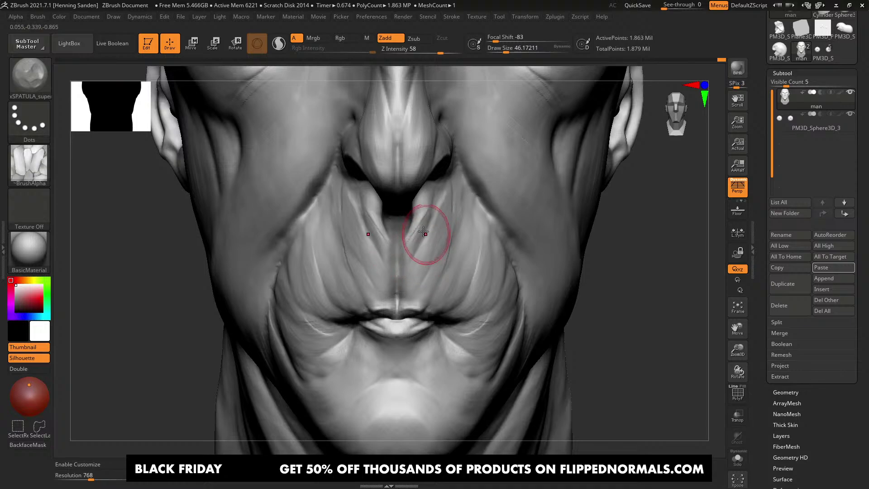
Step: Sculpt the vertical wrinkles of the upper lip at a draw size of about 46, reducing it to about 37 for finer creases
right_drag(420, 234, 469, 220)
drag(458, 218, 433, 280)
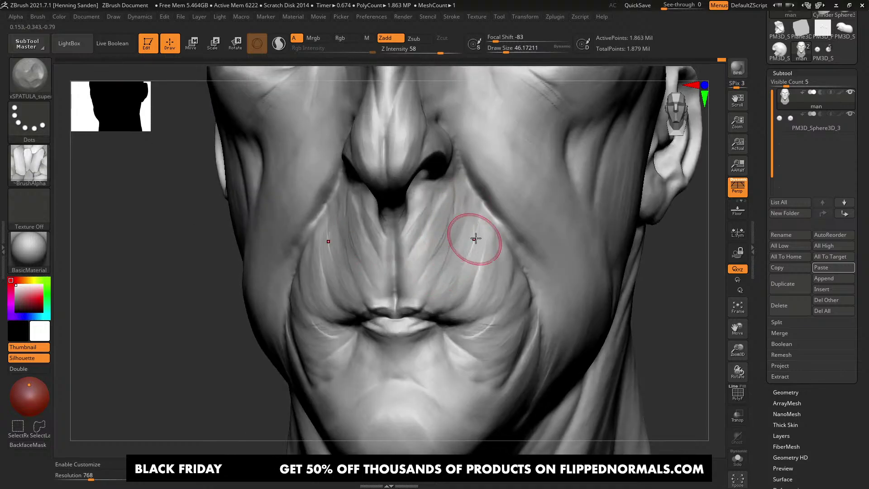
key(s)
click(477, 234)
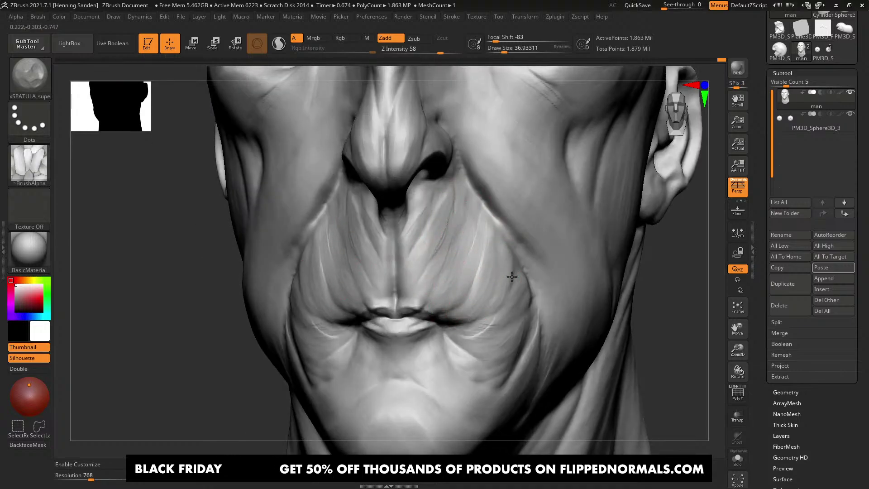
Step: Sharpen the nasolabial fold from the nostril down to the mouth corner at draw sizes of about 56 and 41
right_drag(501, 329, 520, 237)
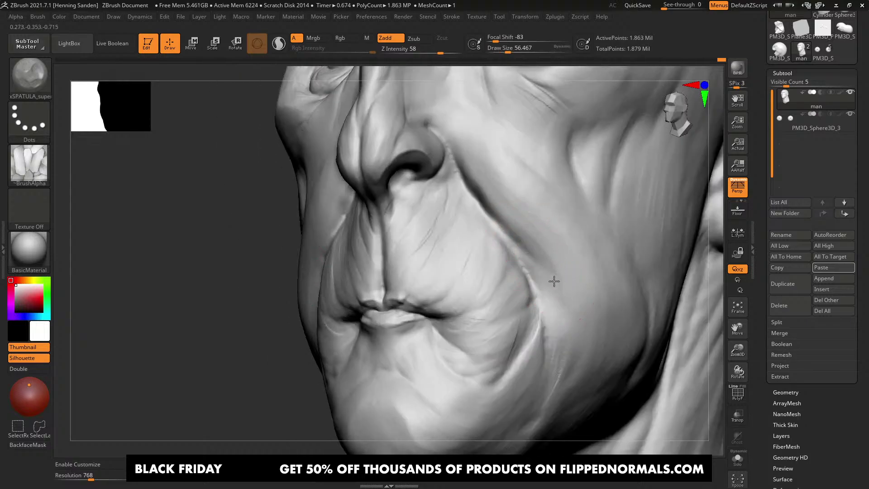
right_drag(475, 166, 479, 163)
drag(465, 157, 493, 207)
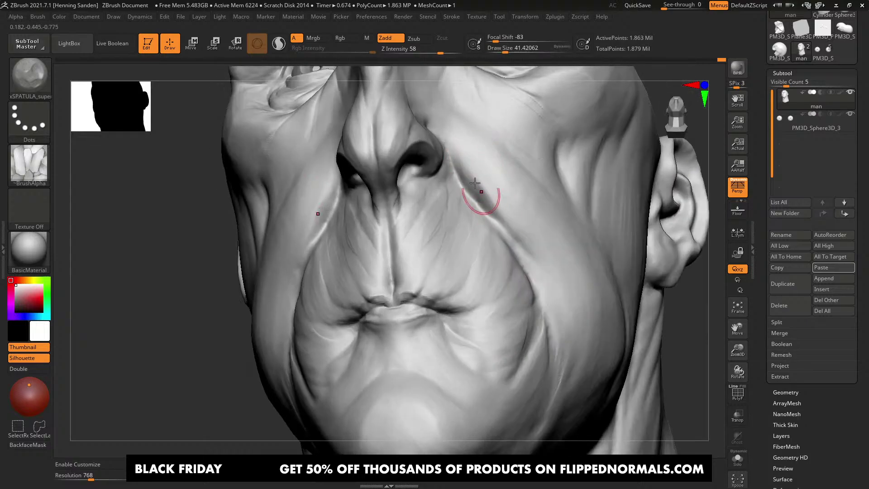
right_drag(513, 230, 410, 213)
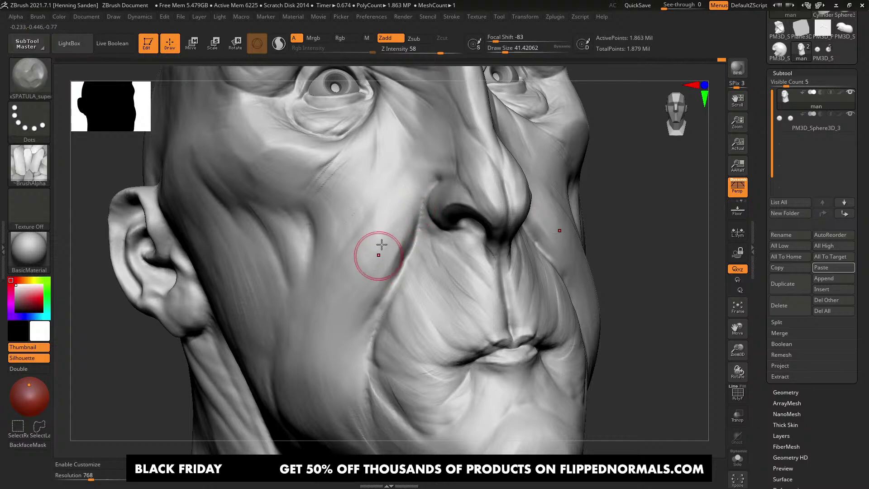
Step: Sculpt the temple and cheekbone planes beside the eye at a draw size of about 68
mouse_move(345, 248)
right_down()
mouse_move(360, 258)
mouse_move(287, 203)
right_up()
right_drag(301, 242, 331, 238)
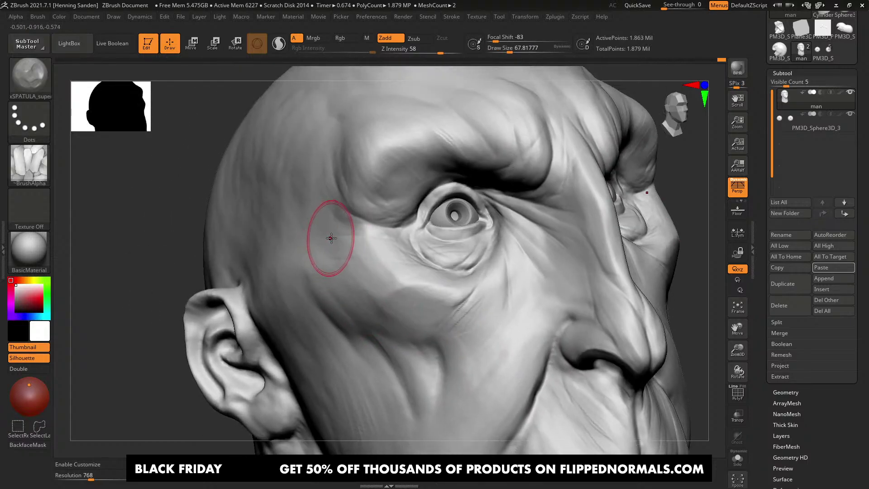
drag(354, 302, 320, 306)
Step: Shape the lower cheek and jaw corner with long strokes at a draw size of about 68
alt+right_drag(369, 369, 432, 258)
mouse_move(512, 272)
alt+right_down()
mouse_move(520, 248)
mouse_move(466, 252)
alt+right_up()
ctrl+right_drag(516, 271, 541, 308)
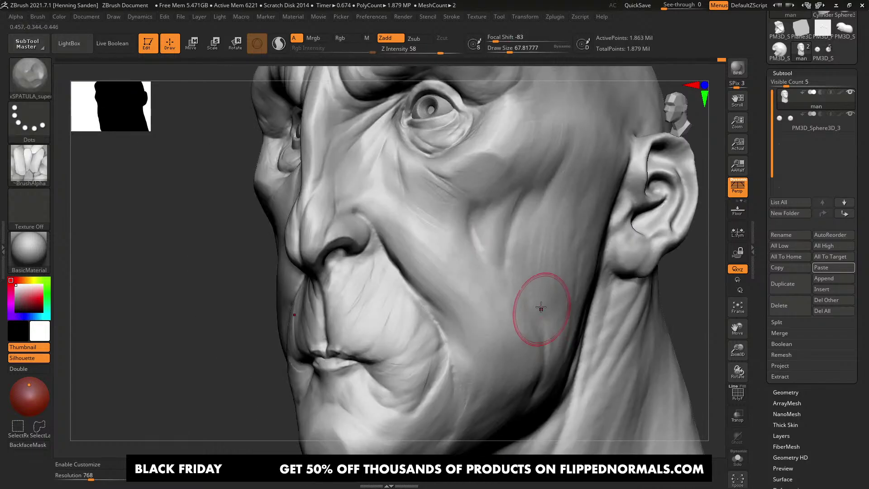
drag(541, 308, 540, 385)
mouse_move(540, 385)
alt+right_down()
mouse_move(556, 297)
mouse_move(546, 252)
alt+right_up()
key(s)
drag(545, 250, 543, 250)
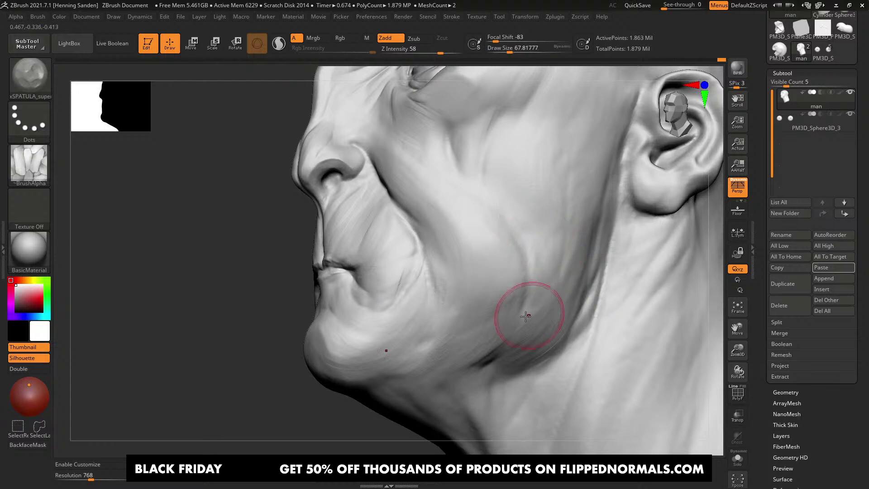
alt+right_drag(554, 331, 504, 299)
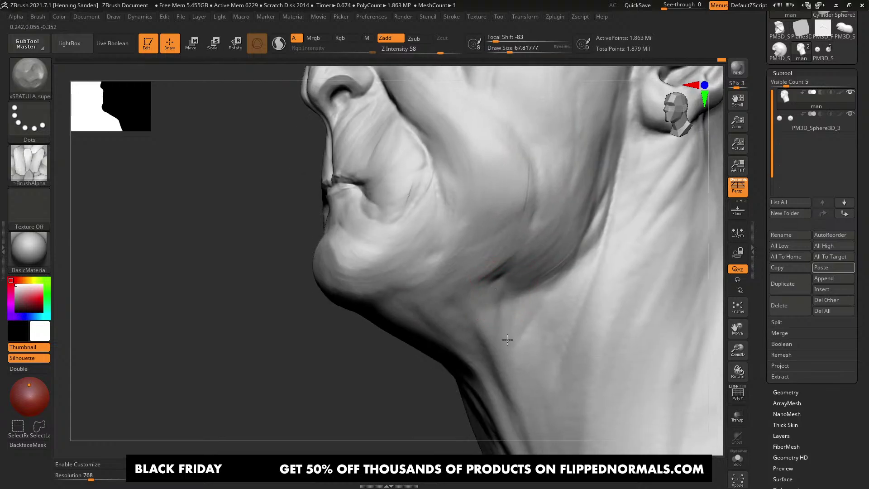
Step: Sculpt the neck folds beneath the jaw at a draw size of about 74, undoing the unwanted strokes
mouse_move(539, 344)
ctrl+right_down()
mouse_move(528, 305)
mouse_move(536, 303)
ctrl+right_up()
key(s)
drag(537, 303, 557, 379)
key(ctrl+z)
right_drag(497, 371, 498, 372)
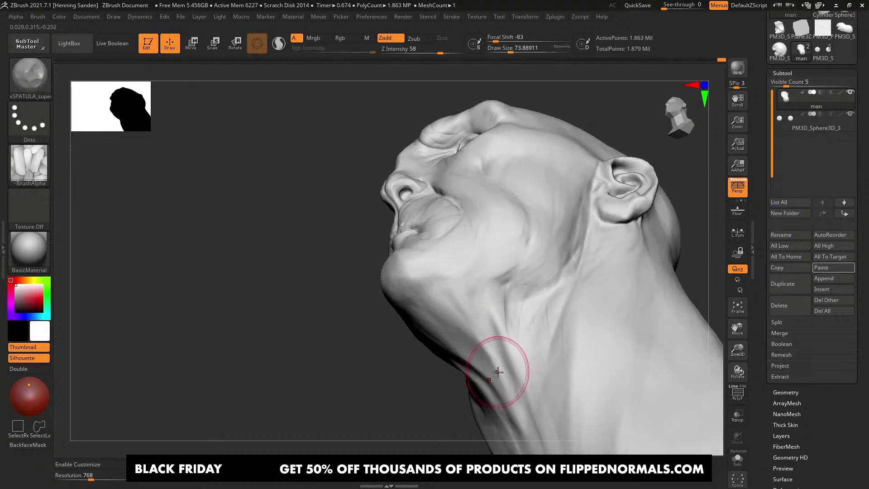
right_drag(447, 305, 488, 357)
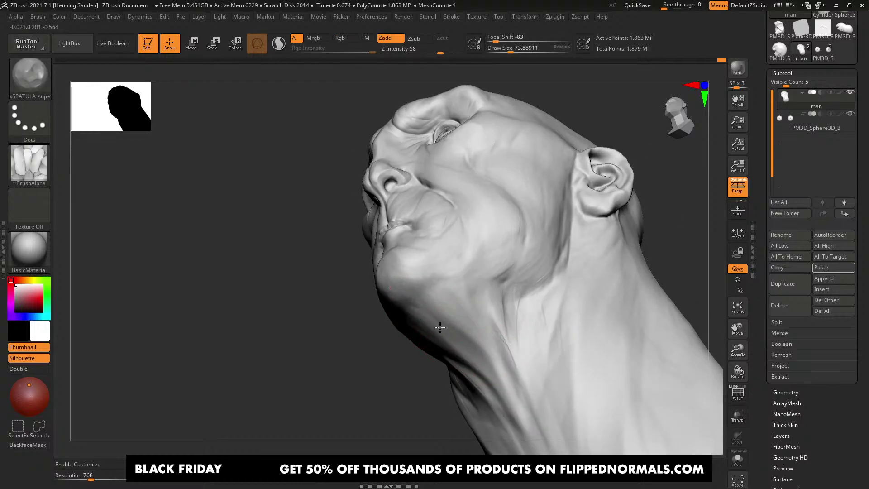
key(ctrl+z)
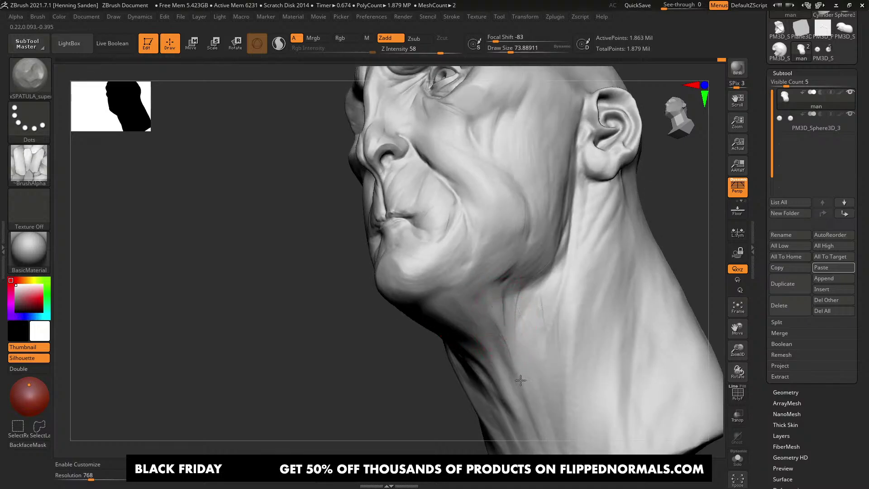
Step: Sculpt the side of the neck beneath the jaw and ear at draw sizes of about 74 and 71
right_drag(554, 290, 538, 317)
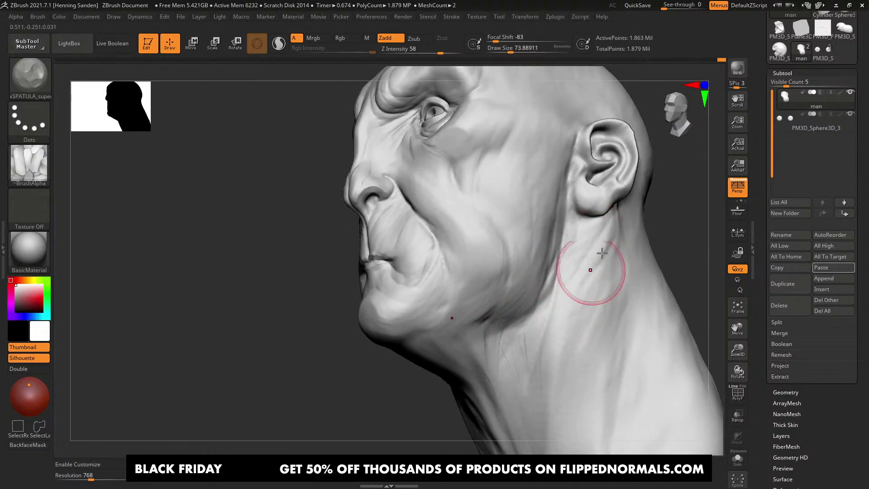
mouse_move(601, 253)
right_down()
mouse_move(609, 268)
mouse_move(623, 257)
right_up()
drag(622, 257, 593, 285)
mouse_move(576, 385)
right_down()
mouse_move(587, 346)
mouse_move(558, 265)
mouse_move(530, 316)
right_up()
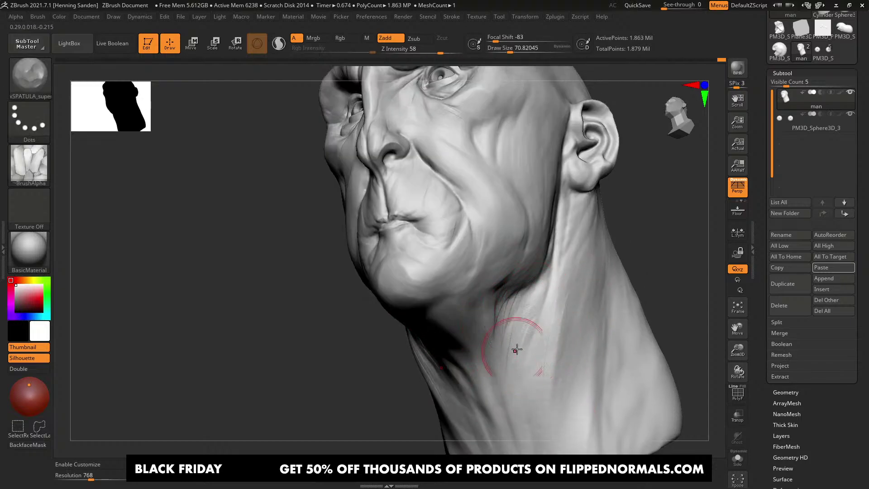
right_drag(536, 243, 527, 293)
Step: Refine the jaw corner and the fold beneath it at a draw size of about 59
key(s)
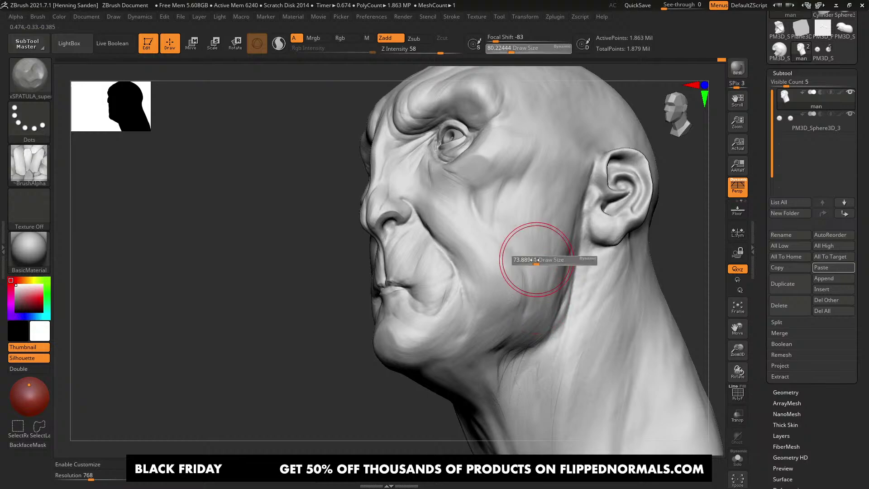
drag(537, 261, 535, 260)
right_drag(523, 347, 557, 301)
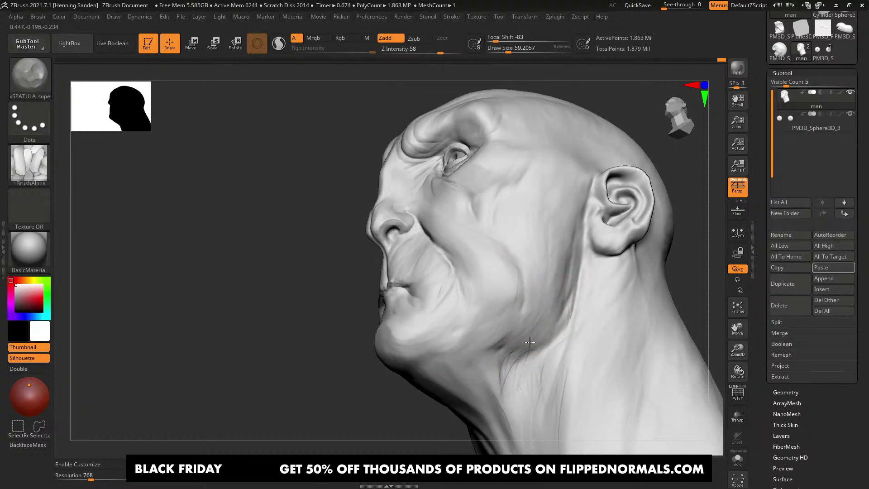
drag(552, 321, 515, 334)
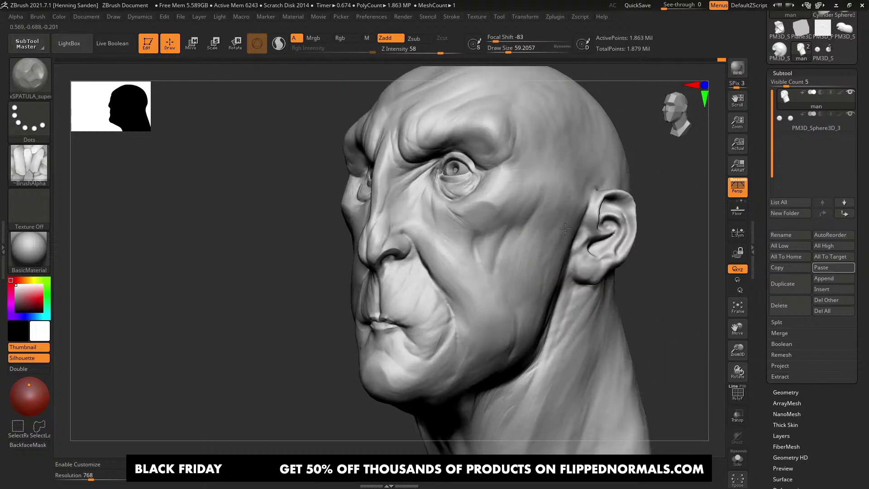
Step: Sculpt the planes running from the cheekbone up to the temple at draw sizes of about 74 and 68
key(s)
drag(507, 240, 515, 240)
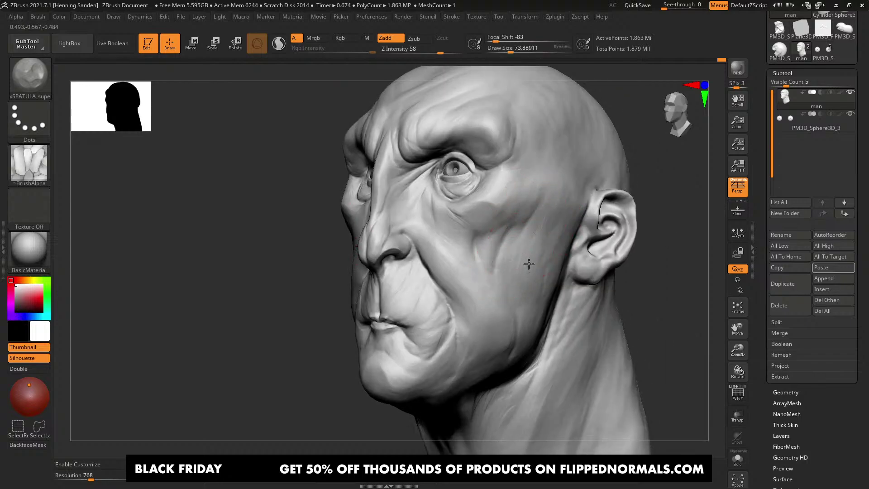
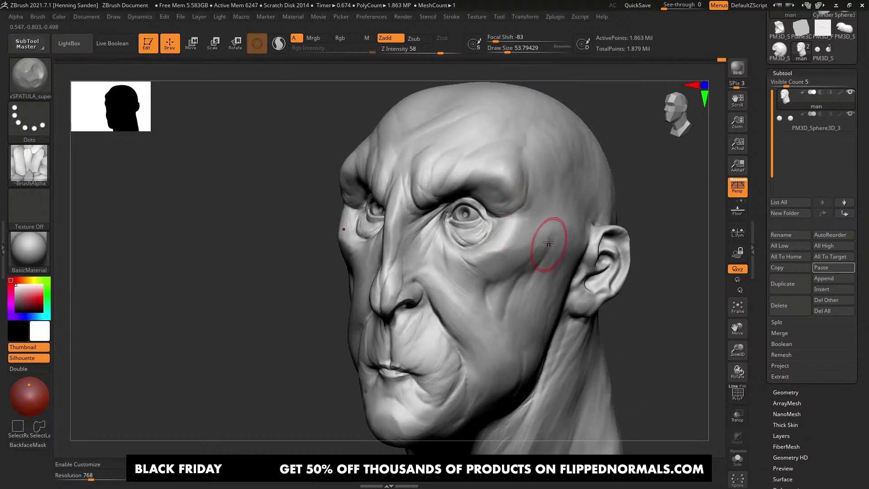
key(s)
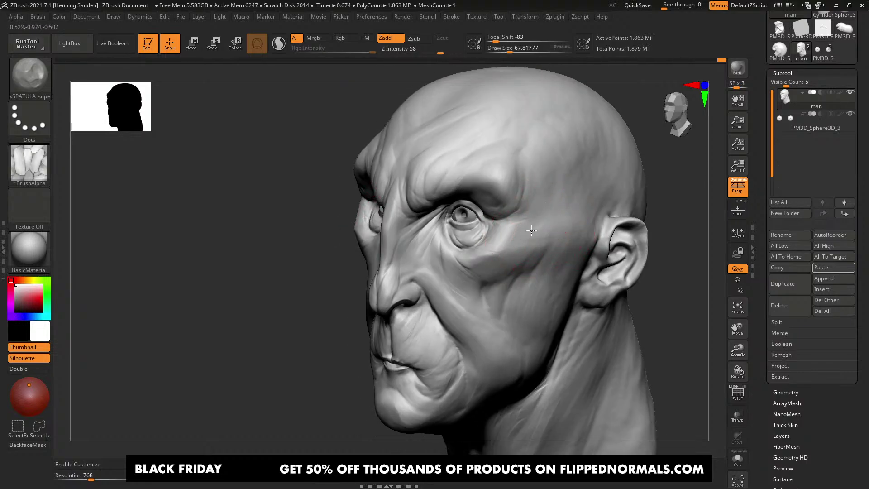
drag(531, 231, 526, 212)
drag(526, 183, 514, 226)
mouse_move(523, 201)
alt+right_down()
mouse_move(538, 234)
mouse_move(533, 177)
alt+right_up()
key(bracketright)
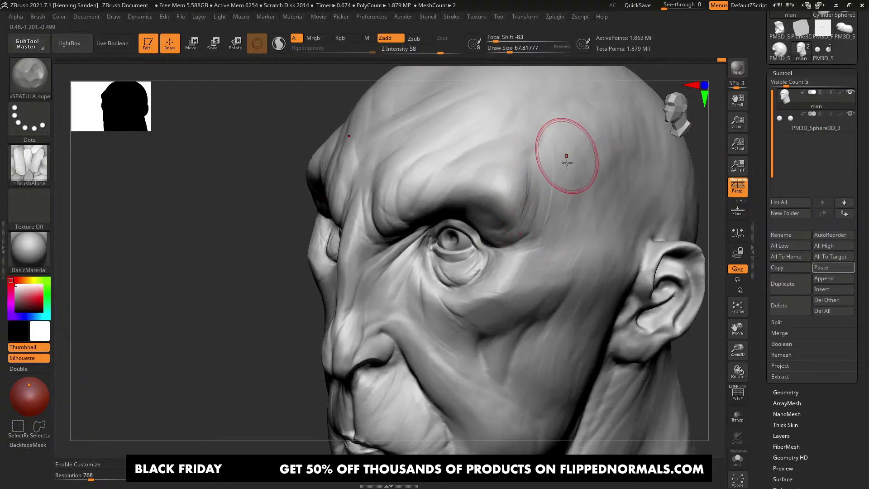
drag(566, 159, 574, 235)
right_drag(571, 237, 568, 218)
Step: Shape the outer brow bulge above the eye at a draw size of about 71
mouse_move(516, 225)
right_down()
mouse_move(501, 194)
mouse_move(500, 223)
right_up()
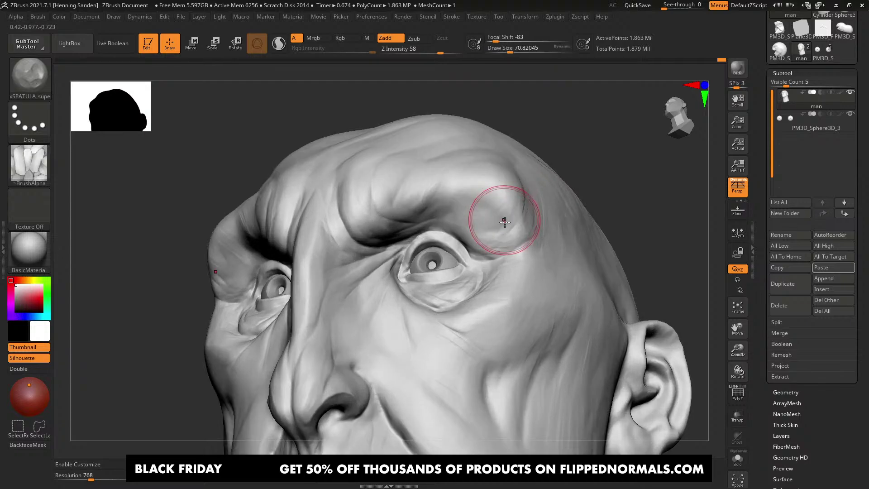
right_drag(462, 194, 499, 245)
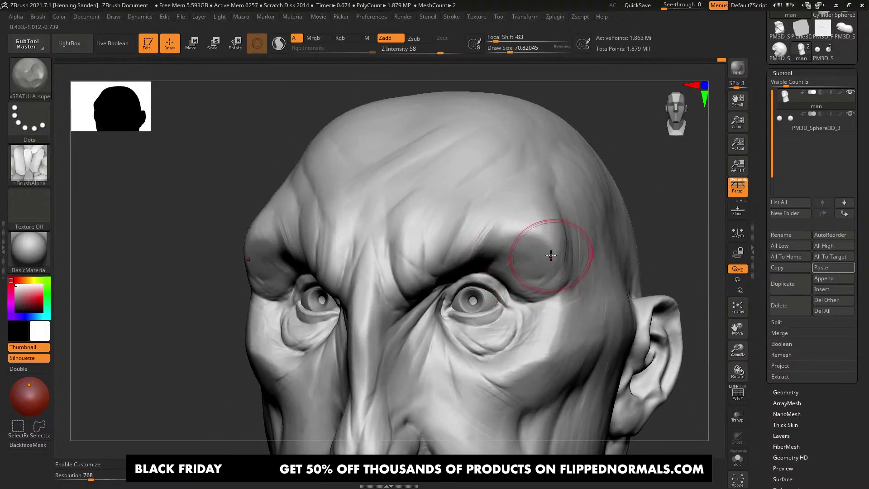
right_drag(551, 256, 563, 243)
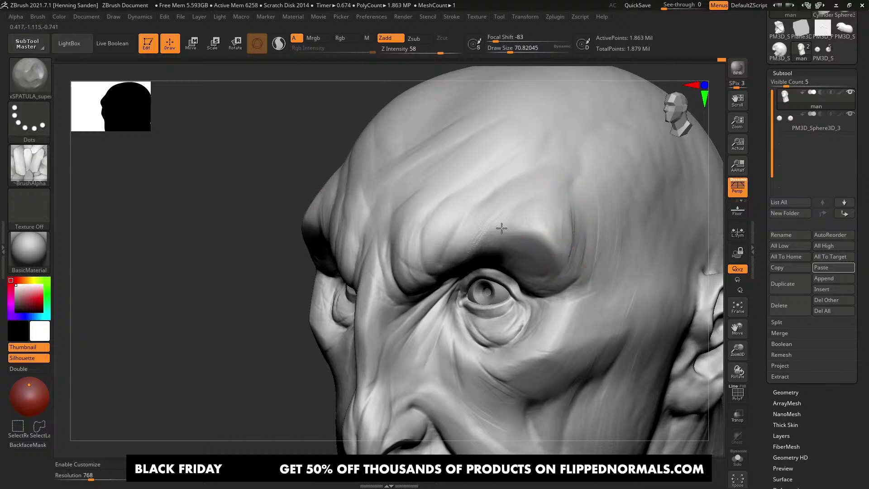
Step: Sharpen the nose bridge and the side plane of the nose at draw sizes of about 71 and 56
right_drag(501, 227, 433, 290)
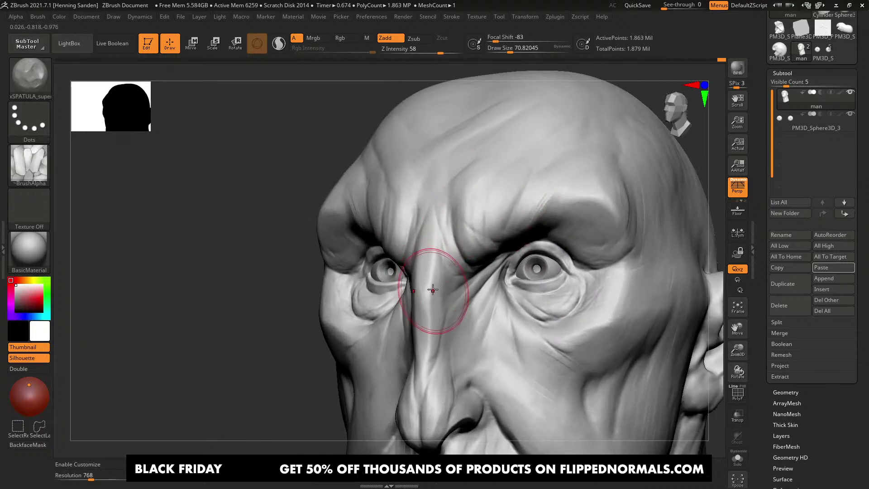
drag(435, 249, 422, 309)
right_drag(438, 284, 437, 299)
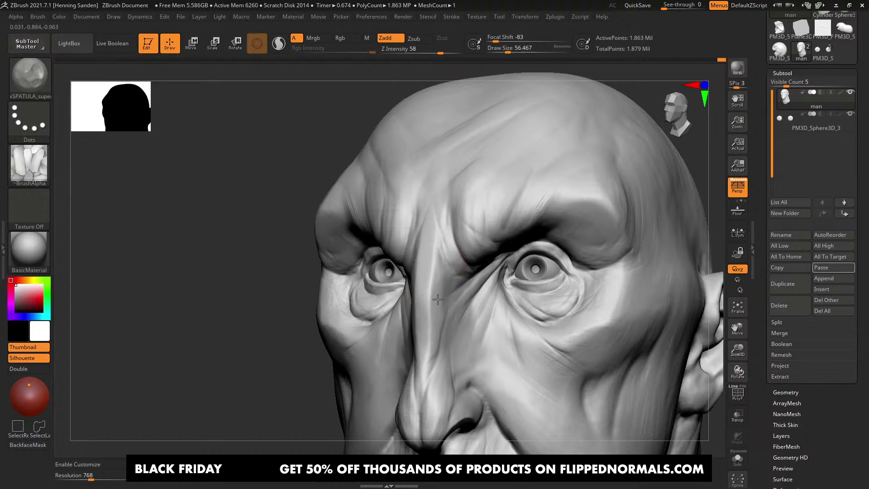
ctrl+right_drag(439, 367, 426, 326)
mouse_move(426, 326)
right_down()
mouse_move(450, 334)
mouse_move(450, 281)
mouse_move(475, 325)
mouse_move(459, 353)
mouse_move(473, 352)
right_up()
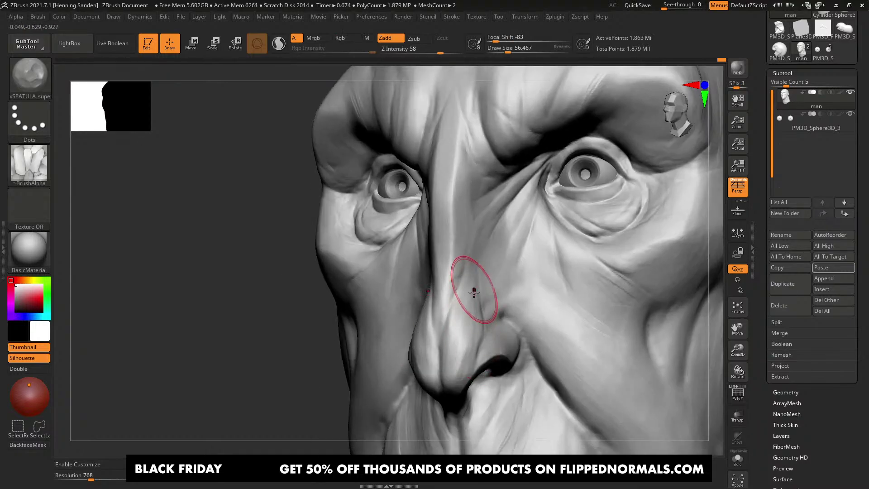
mouse_move(473, 290)
mouse_down()
mouse_move(457, 355)
mouse_move(473, 271)
mouse_up()
key(s)
shift+drag(473, 325, 454, 341)
Step: Refine the nostril wing and the area beneath the nostril at a draw size of about 37
alt+right_drag(475, 362, 498, 277)
key(s)
drag(509, 276, 508, 277)
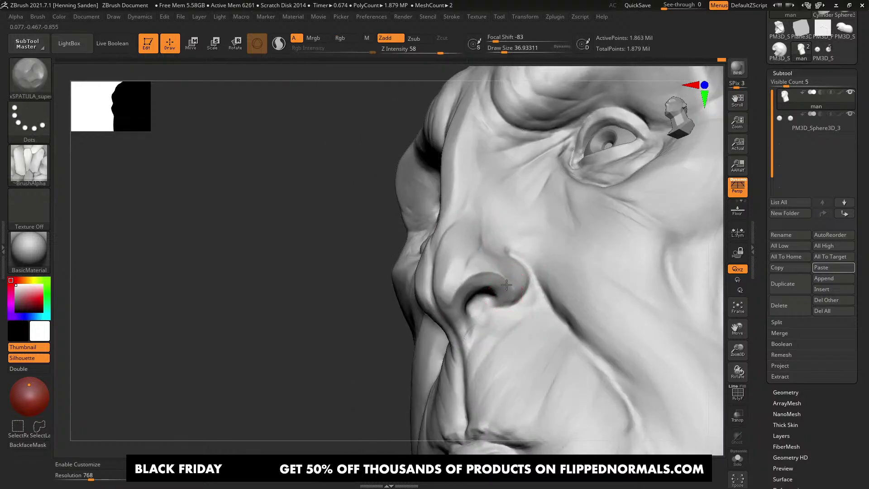
drag(467, 336, 477, 341)
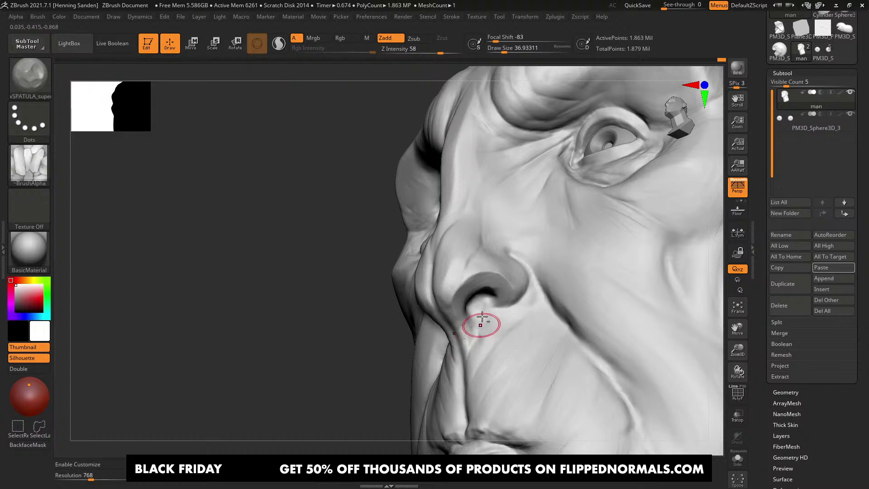
mouse_move(481, 324)
ctrl+right_down()
mouse_move(473, 272)
mouse_move(481, 301)
ctrl+right_up()
Step: Sculpt the outer brow, eye socket rim and temple on the opposite side of the face at a draw size of about 59
mouse_move(450, 237)
alt+right_down()
mouse_move(494, 261)
mouse_move(448, 293)
mouse_move(419, 263)
alt+right_up()
key(s)
drag(392, 257, 398, 279)
mouse_move(405, 266)
alt+right_down()
mouse_move(417, 309)
mouse_move(416, 252)
alt+right_up()
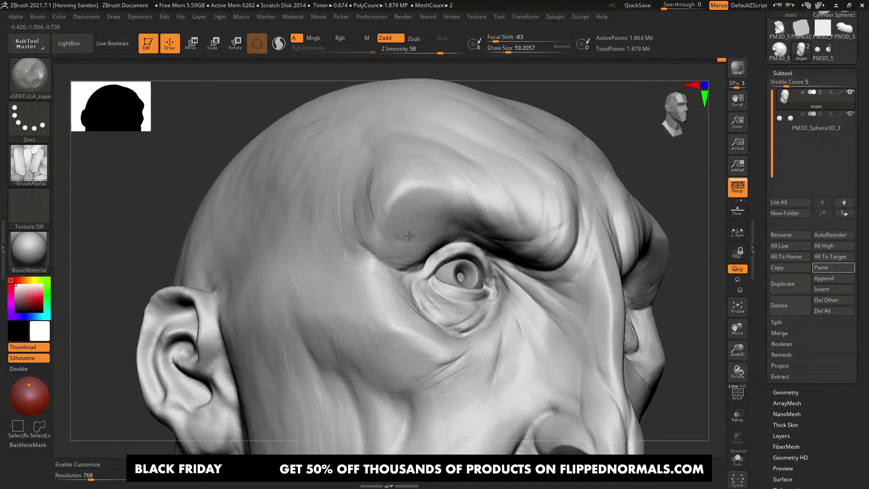
right_drag(433, 199, 402, 304)
mouse_move(461, 256)
mouse_down()
mouse_move(411, 283)
mouse_move(434, 227)
mouse_move(458, 255)
mouse_up()
right_drag(457, 235, 493, 255)
mouse_move(493, 255)
mouse_down()
mouse_move(461, 240)
mouse_move(442, 249)
mouse_up()
mouse_move(442, 248)
right_down()
mouse_move(407, 267)
mouse_move(378, 247)
right_up()
alt+right_drag(391, 338, 403, 272)
mouse_move(403, 271)
ctrl+right_down()
mouse_move(408, 312)
mouse_move(417, 270)
mouse_move(359, 261)
ctrl+right_up()
Step: Refine the cheek in front of the ear with smaller strokes at a draw size of about 35
key(s)
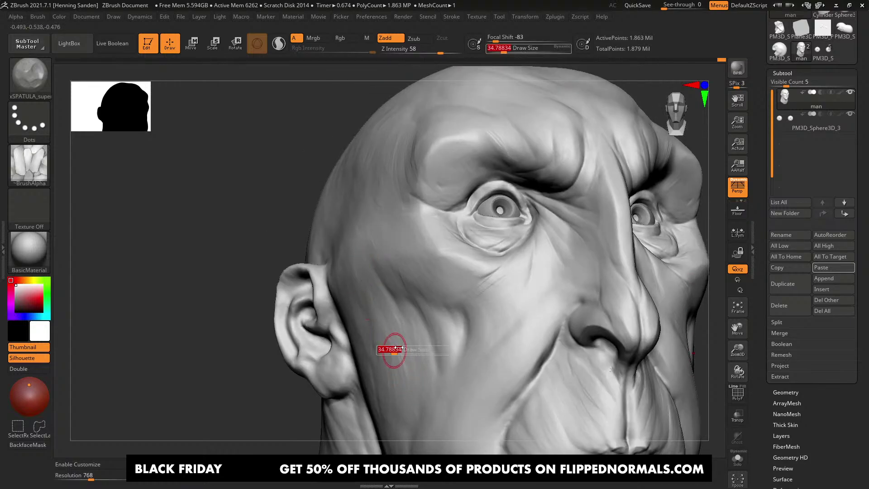
drag(394, 349, 385, 346)
key(s)
mouse_move(357, 298)
right_down()
mouse_move(396, 278)
mouse_move(448, 288)
mouse_move(406, 272)
mouse_move(414, 264)
mouse_move(443, 270)
mouse_move(432, 269)
mouse_move(435, 235)
right_up()
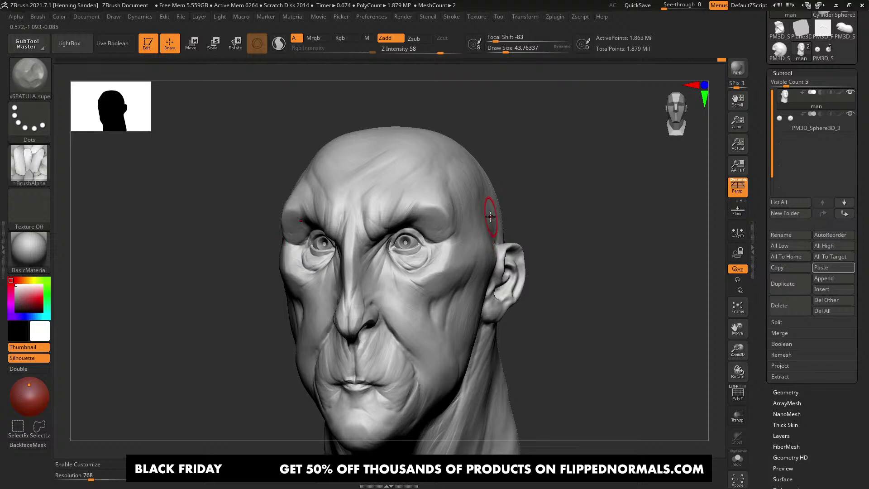
Step: Shape the side and back of the skull with broad strokes at a draw size of about 149
mouse_move(490, 217)
ctrl+right_down()
mouse_move(468, 260)
mouse_move(466, 293)
ctrl+right_up()
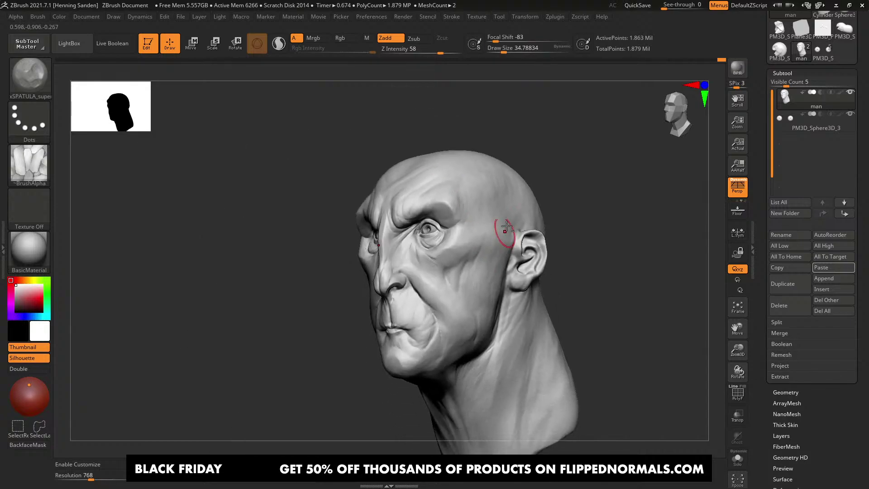
mouse_move(506, 226)
ctrl+right_down()
mouse_move(523, 271)
mouse_move(493, 192)
mouse_move(454, 219)
ctrl+right_up()
drag(454, 219, 511, 266)
right_drag(510, 266, 584, 287)
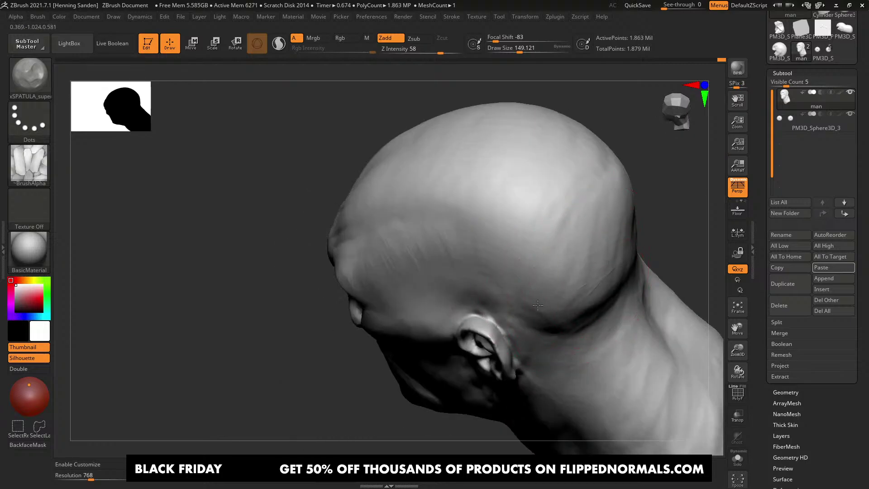
right_drag(489, 207, 477, 152)
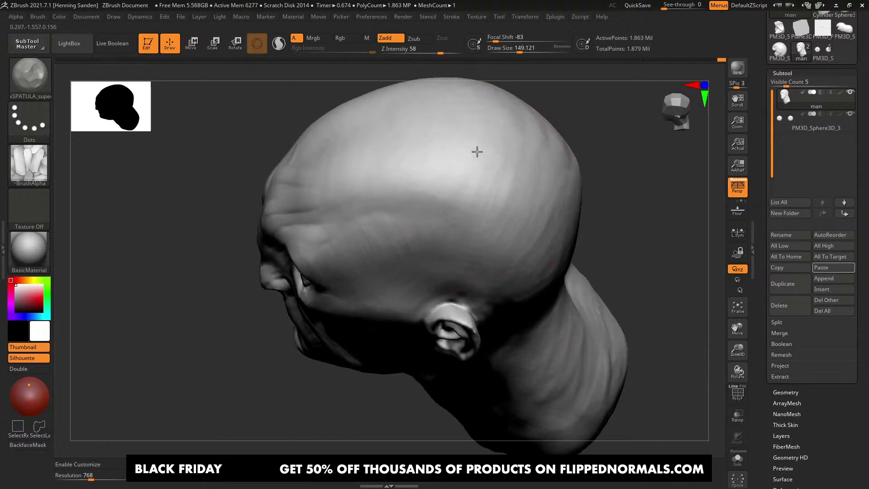
Step: Sculpt the forehead creases running into the temple at draw sizes of about 59 and 90
mouse_move(386, 200)
right_down()
mouse_move(440, 237)
mouse_move(400, 207)
right_up()
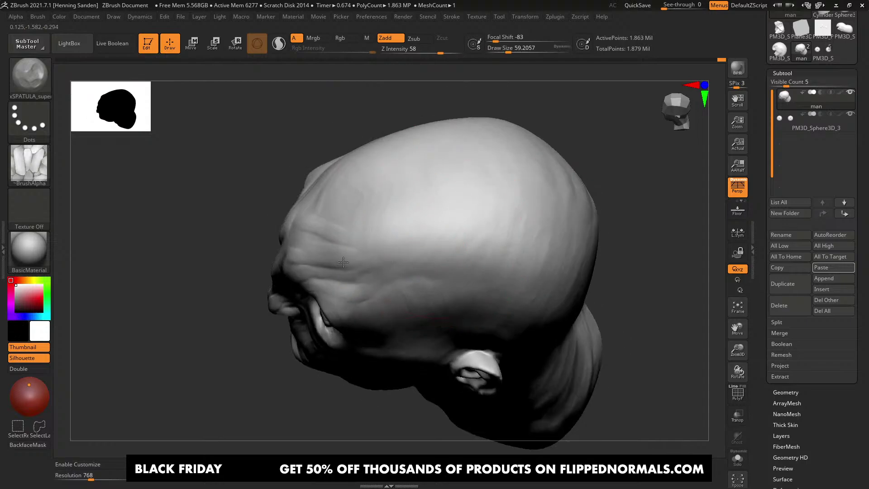
right_drag(343, 261, 330, 251)
right_drag(375, 198, 524, 245)
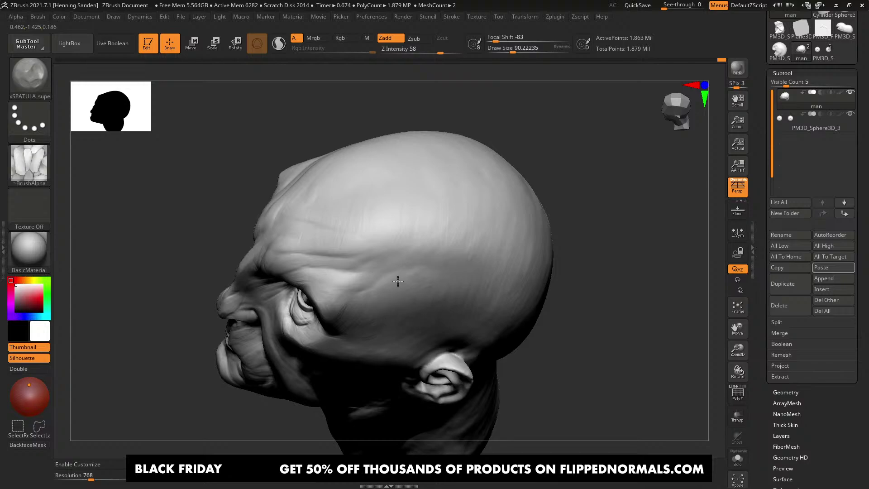
Step: Sculpt the back of the head behind the ear and the nape at a draw size of about 90
right_drag(386, 288, 594, 286)
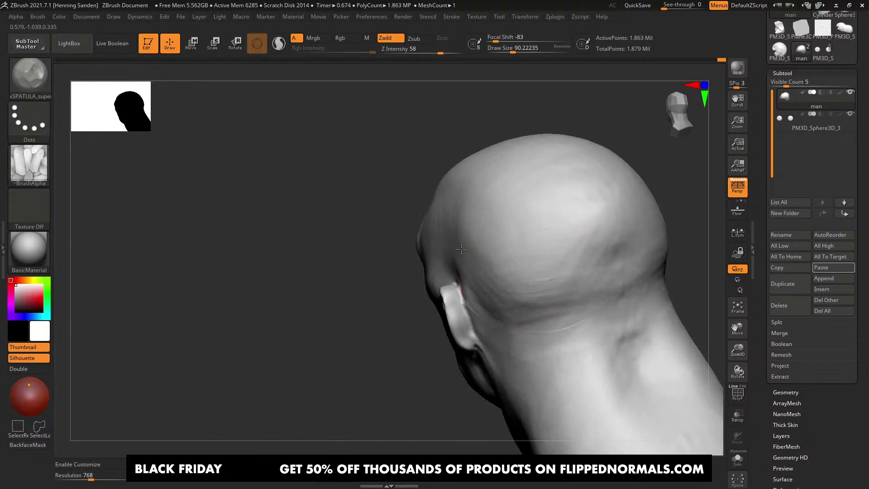
right_drag(460, 249, 501, 232)
mouse_move(493, 202)
right_down()
mouse_move(537, 318)
mouse_move(518, 347)
right_up()
Step: Sculpt the throat and neck folds under the jaw at draw sizes of about 80 and 62
mouse_move(484, 302)
right_down()
mouse_move(468, 283)
mouse_move(490, 285)
mouse_move(494, 258)
mouse_move(485, 324)
mouse_move(429, 304)
right_up()
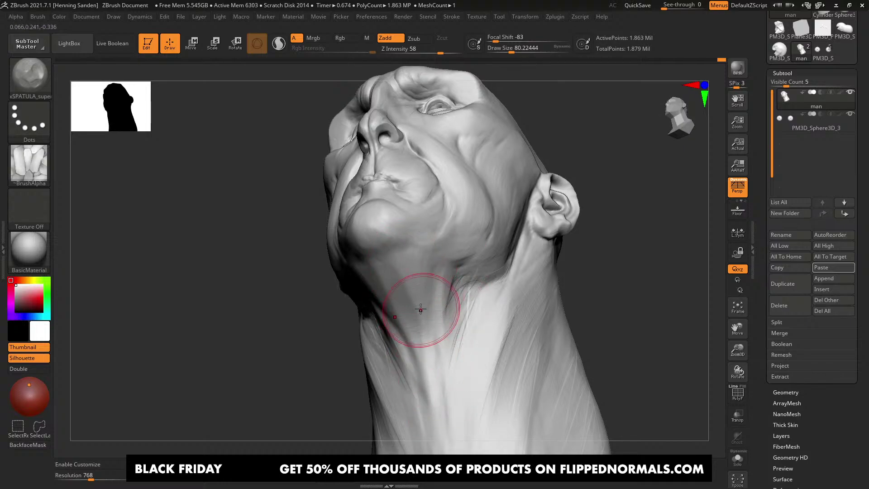
key(bracketleft)
key(s)
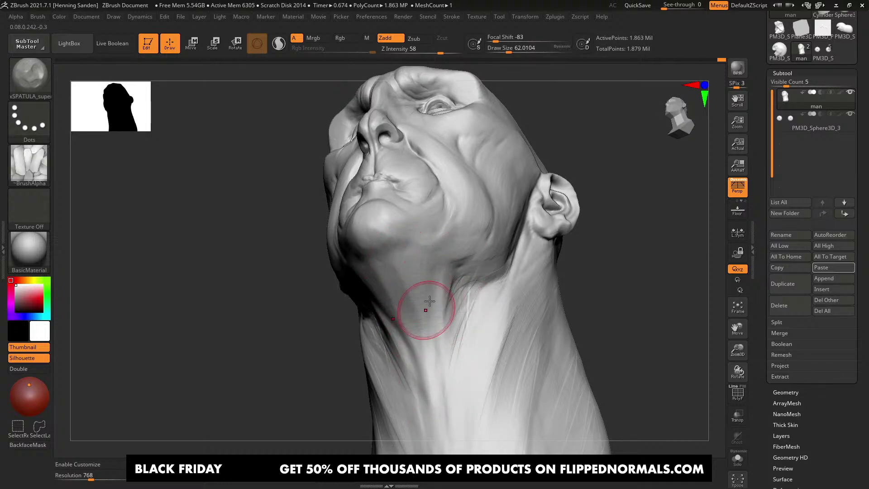
right_drag(429, 301, 463, 249)
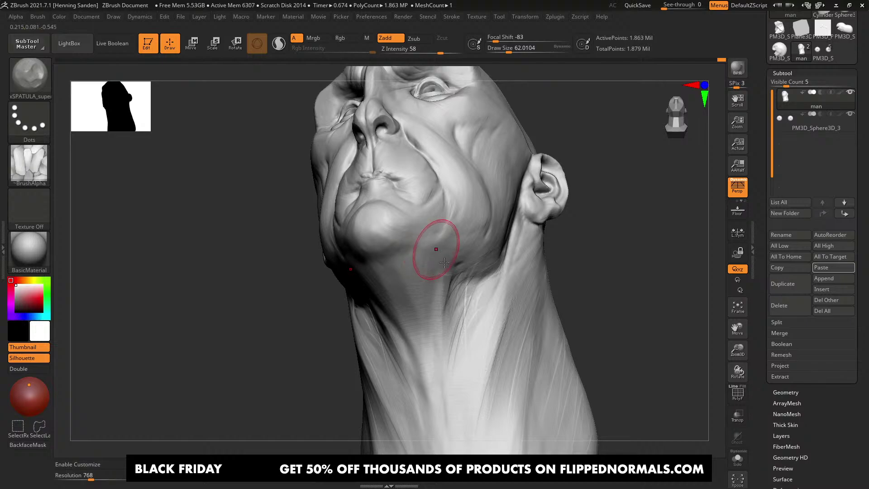
right_drag(444, 263, 459, 260)
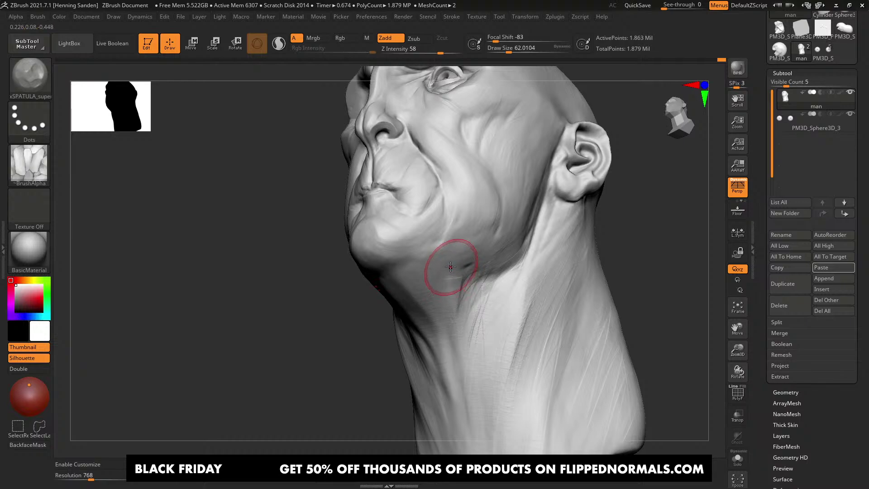
mouse_move(442, 256)
shift+right_down()
mouse_move(470, 245)
mouse_move(489, 273)
mouse_move(448, 324)
shift+right_up()
Step: Flatten the front of the chin and shape its planes at draw sizes of about 59 and 54, undoing the unwanted stroke
mouse_move(446, 326)
mouse_down()
mouse_move(425, 312)
mouse_move(413, 319)
mouse_up()
right_drag(412, 320, 415, 308)
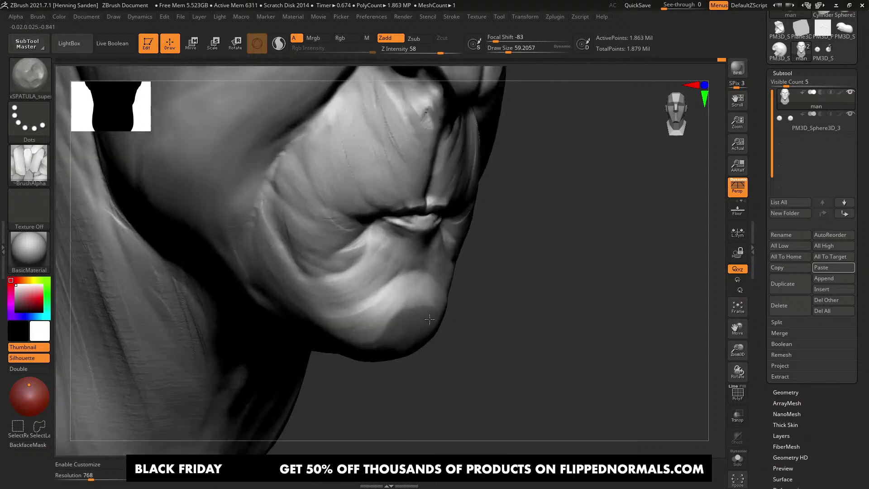
key(ctrl+z)
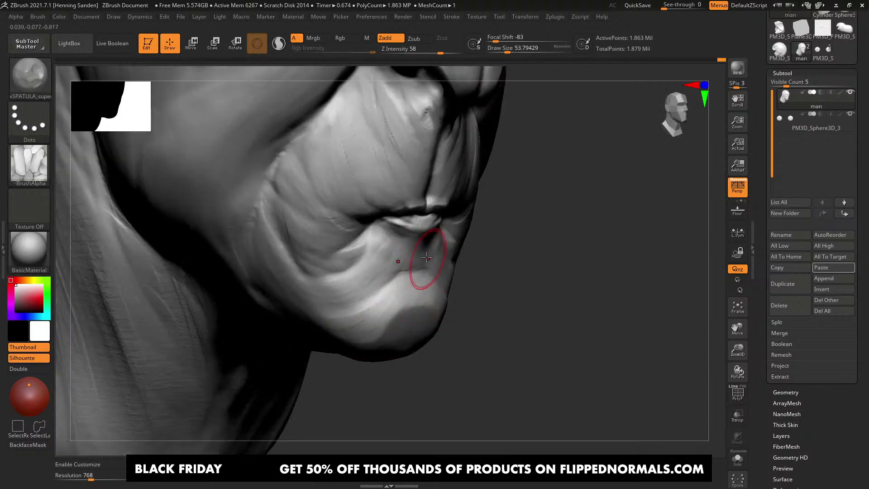
drag(428, 257, 426, 284)
right_drag(365, 319, 466, 342)
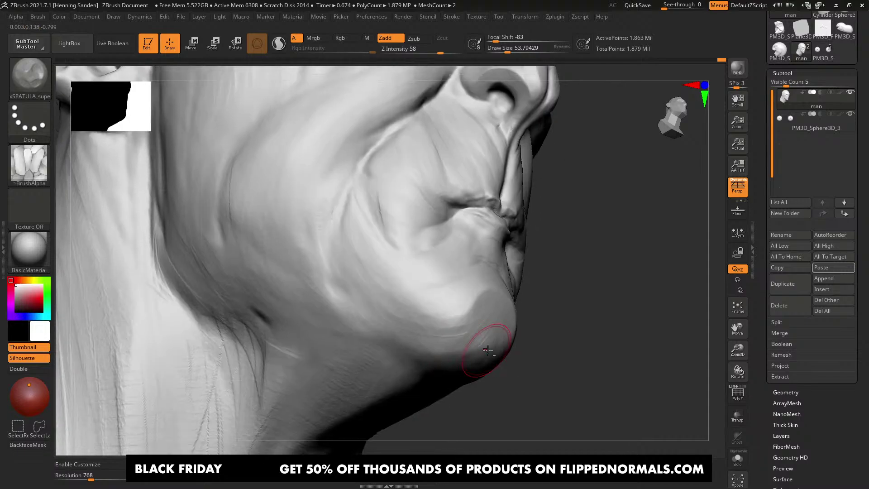
right_drag(480, 398, 481, 347)
drag(496, 313, 486, 334)
right_drag(403, 333, 442, 243)
Step: Switch to the browser window with the FlippedNormals product page on skin texturing and shading in Mari and Arnold
key(alt+Tab)
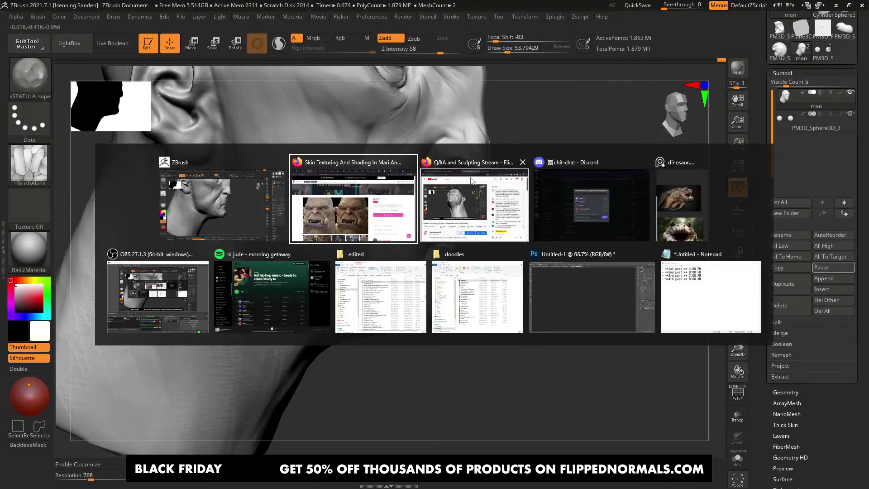
key(alt+Tab)
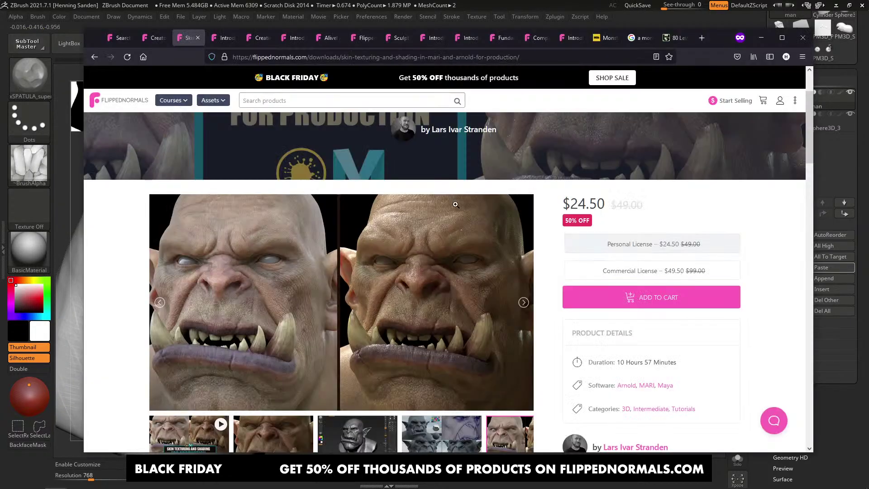
Step: Select the product page's web address, return to the page heading and highlight the course title
key(ctrl+l)
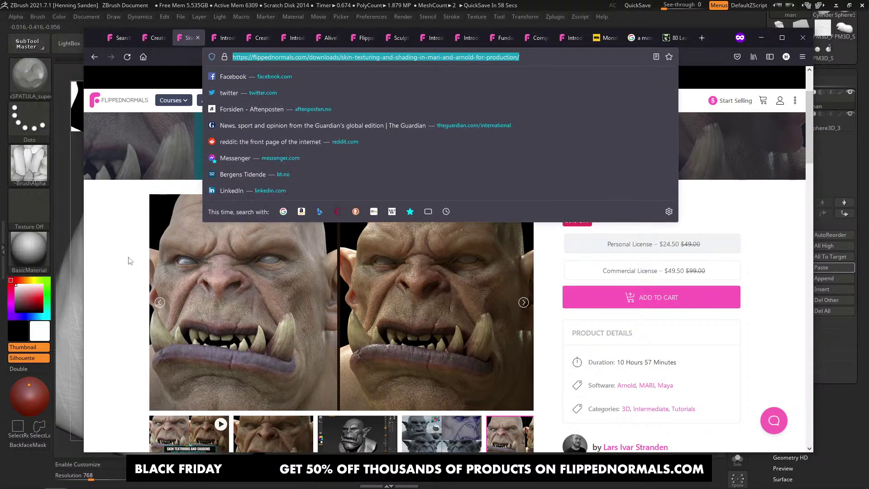
click(130, 261)
scroll(130, 261, up, 2)
triple_click(238, 188)
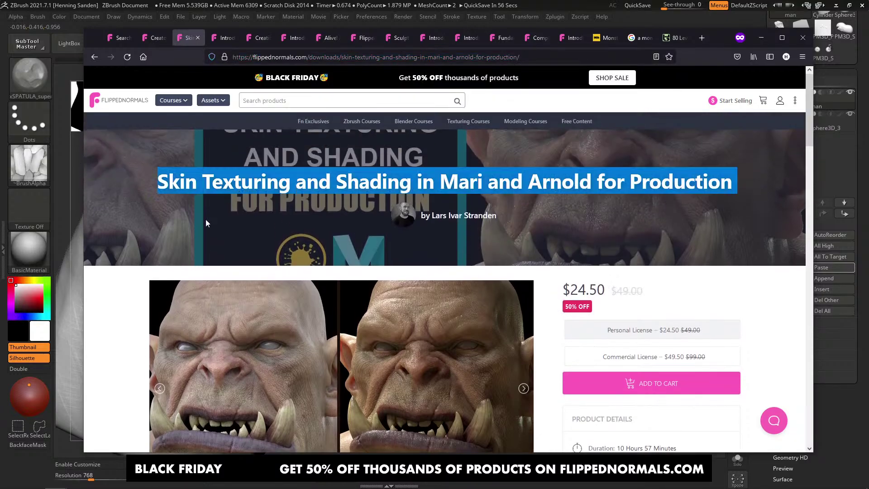
Step: Switch to ZBrush and refine the cheek and the fold beside the mouth at draw sizes of about 74 and 51
key(alt+Tab)
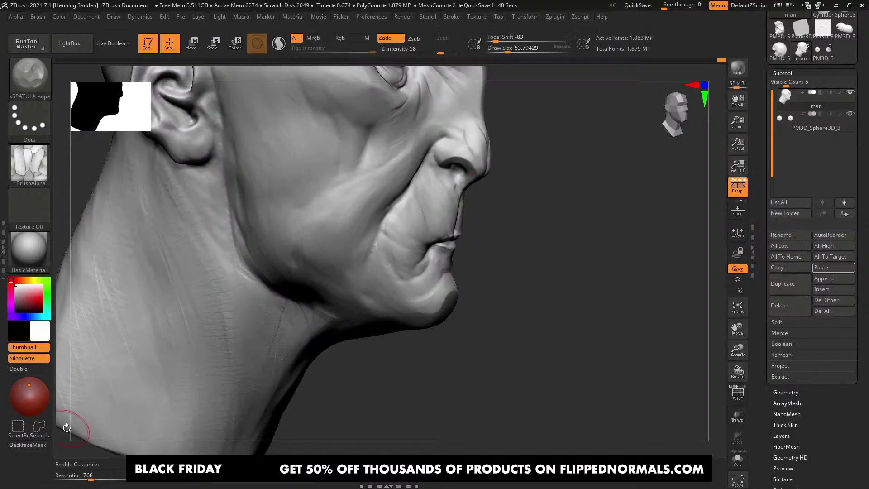
mouse_move(66, 428)
mouse_down()
mouse_move(326, 217)
mouse_move(465, 217)
mouse_move(495, 267)
mouse_move(483, 243)
mouse_up()
key(bracketright)
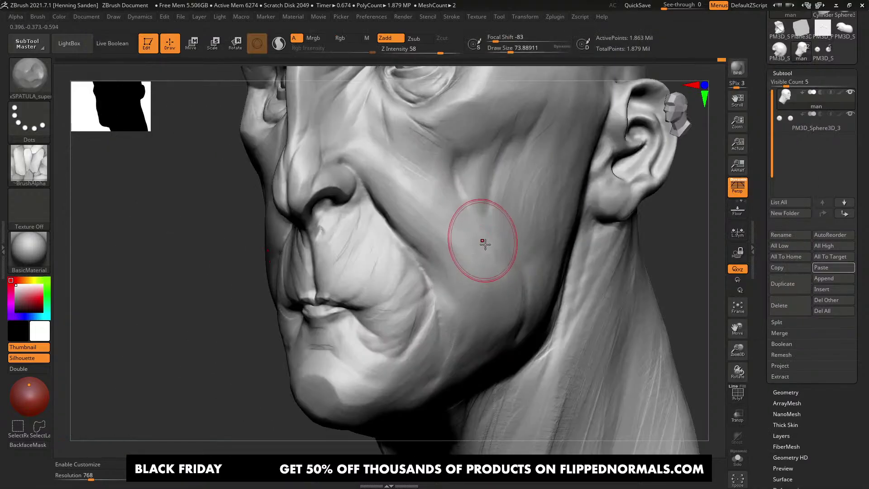
key(bracketleft)
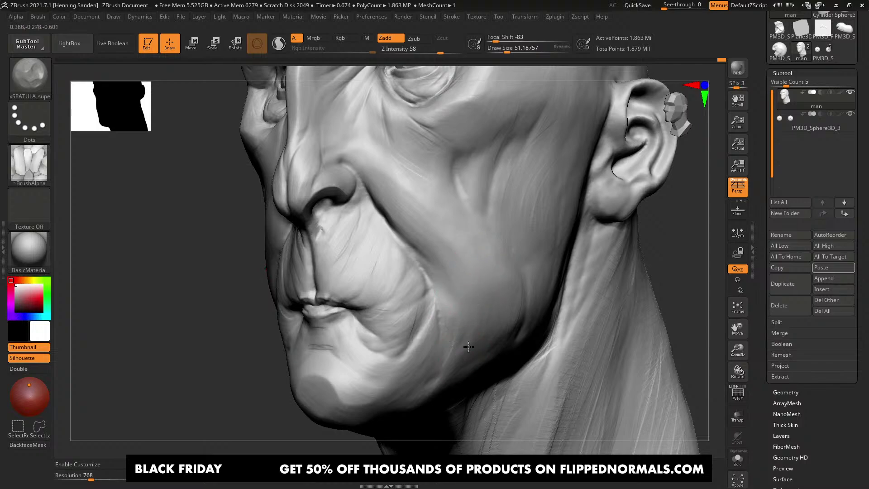
right_drag(454, 312, 427, 318)
key(bracketleft)
mouse_move(414, 301)
mouse_down()
mouse_move(403, 316)
mouse_move(412, 281)
mouse_move(390, 285)
mouse_up()
Step: Refine the upper lip and the creases around the mouth with the spatula brush, adjusting the draw size between about 44 and 51
mouse_move(364, 279)
right_down()
mouse_move(382, 273)
mouse_move(402, 307)
right_up()
key(bracketleft)
key(bracketleft)
key(bracketleft)
key(bracketright)
key(bracketright)
key(bracketright)
key(bracketright)
key(bracketright)
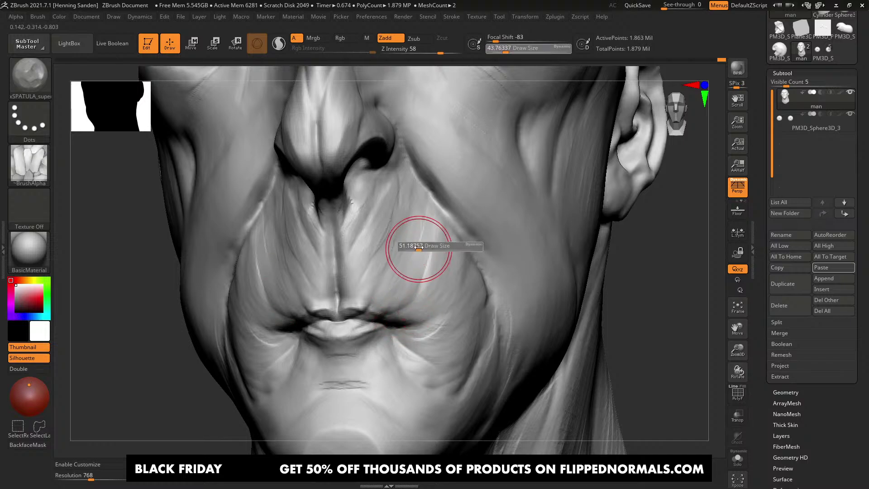
Step: Refine the nasolabial fold and the cheek planes below the eye at a draw size of about 49
mouse_move(402, 256)
right_down()
mouse_move(441, 264)
mouse_move(456, 223)
mouse_move(425, 223)
right_up()
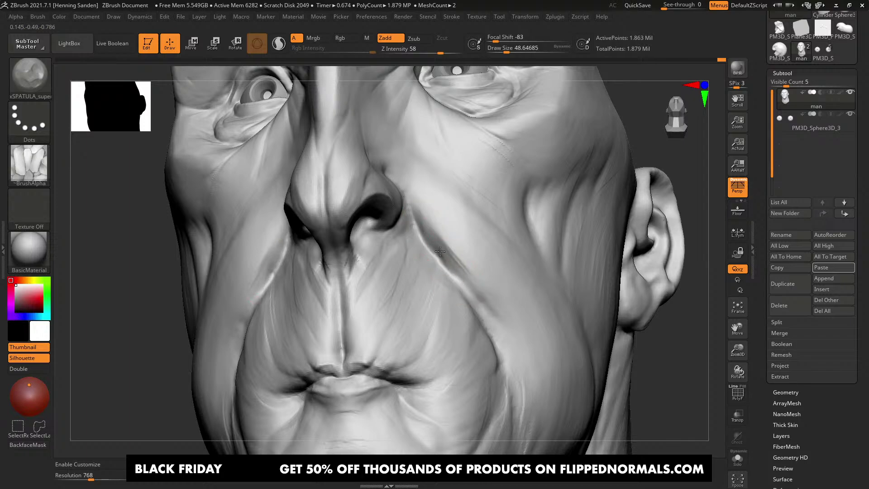
ctrl+right_drag(461, 247, 533, 258)
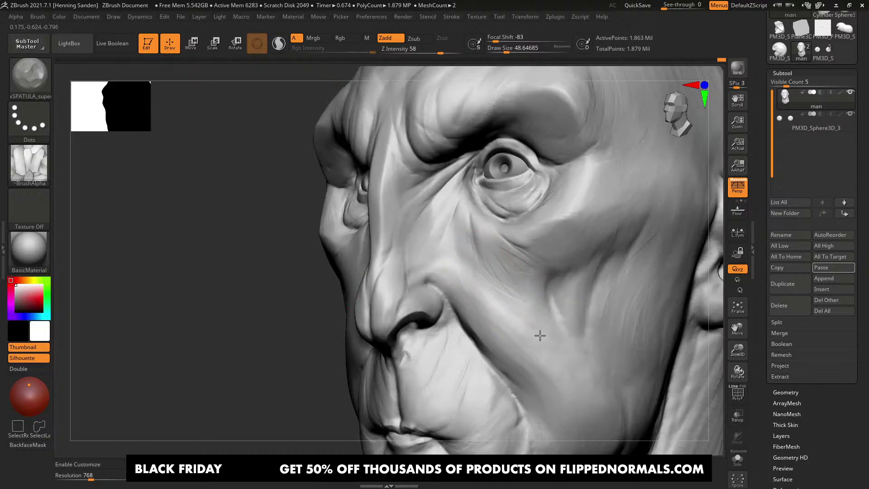
mouse_move(562, 333)
right_down()
mouse_move(585, 258)
mouse_move(530, 252)
mouse_move(534, 329)
mouse_move(529, 287)
right_up()
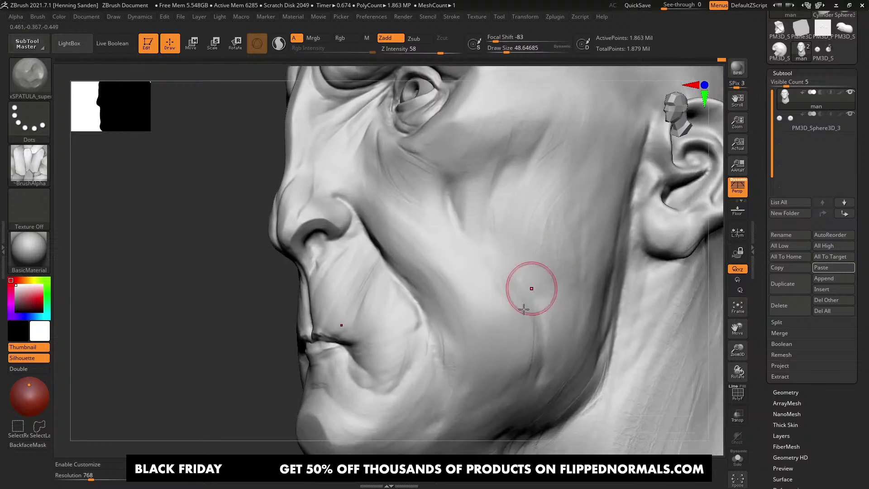
mouse_move(485, 374)
right_down()
mouse_move(561, 203)
mouse_move(546, 256)
right_up()
Step: Switch to the browser and search FlippedNormals for "handpainting substance painter"
key(alt+Tab)
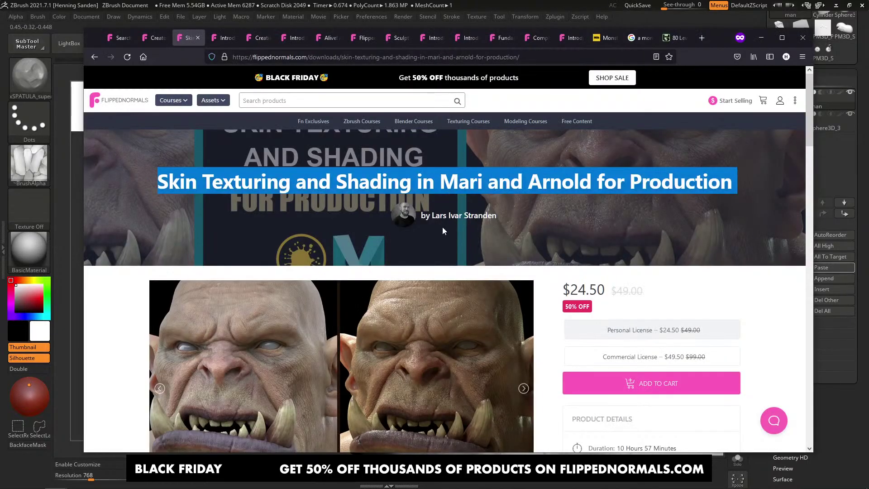
click(296, 101)
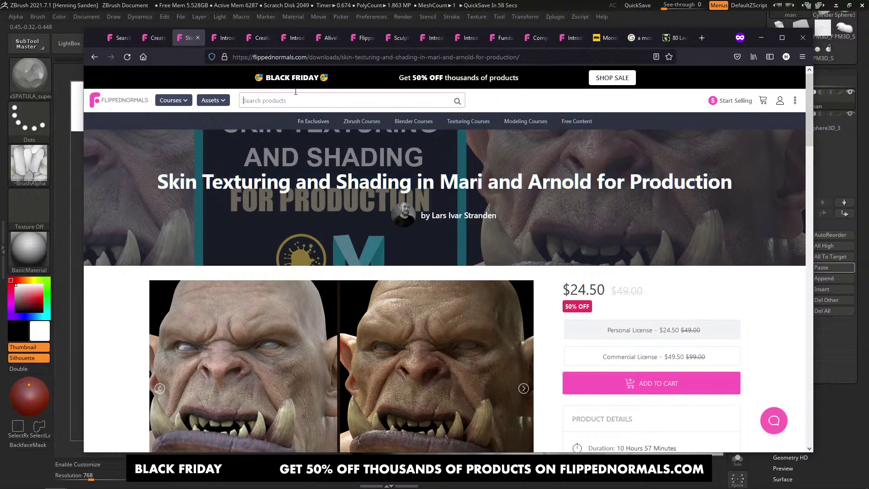
text(hando)
key(Return)
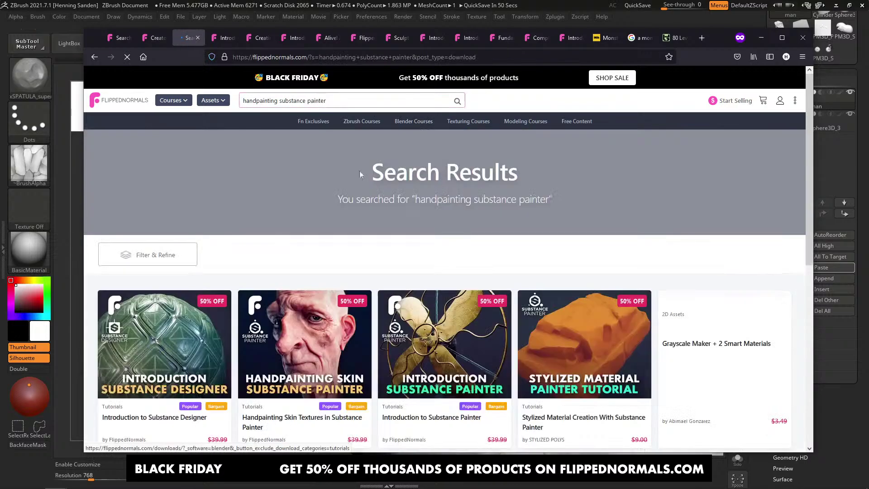
Step: Open the Handpainting Skin Textures in Substance Painter product page and select its web address
scroll(360, 170, down, 3)
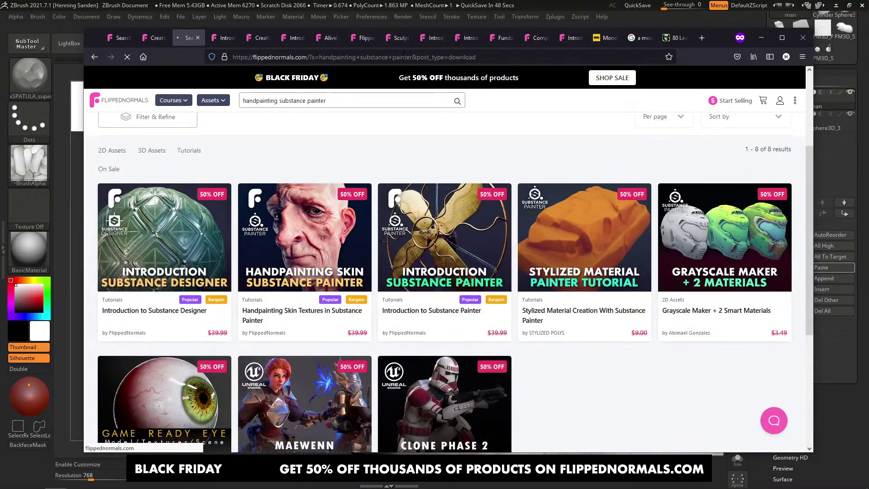
click(404, 57)
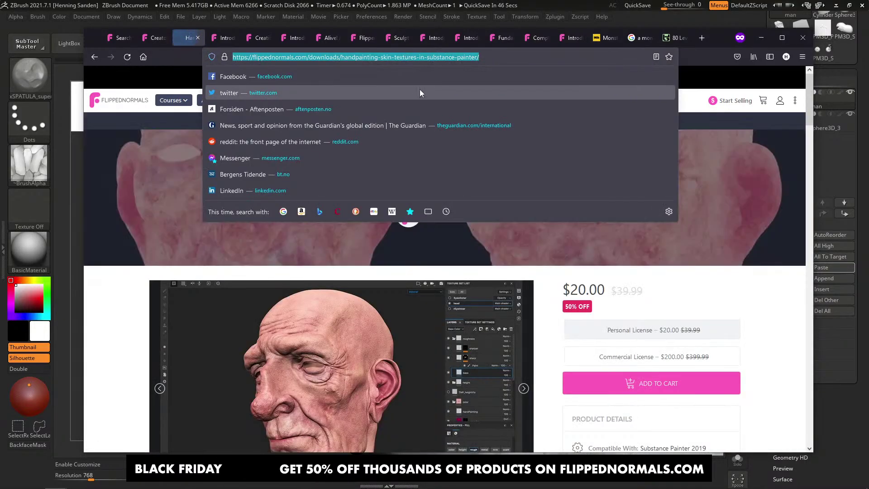
key(alt+Tab)
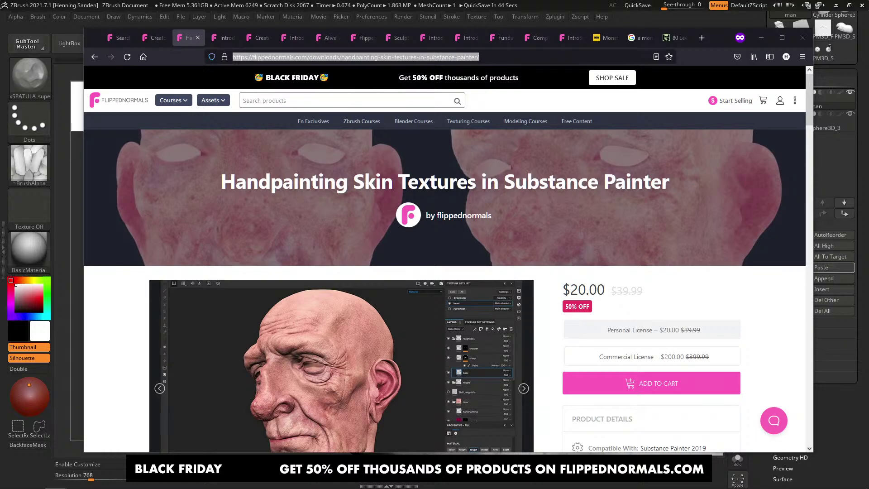
Step: Examine the enlarged gallery images of the hand-painted old man's head and its skin textures, and close the gallery
click(286, 326)
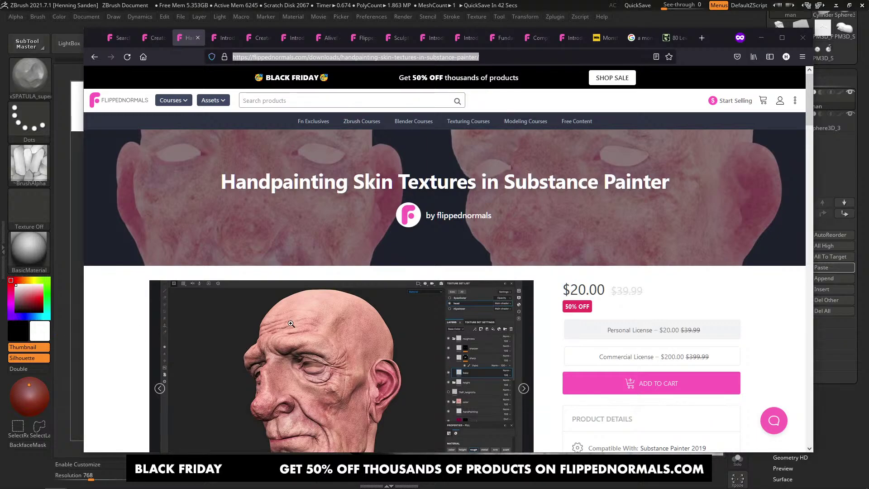
key(Right)
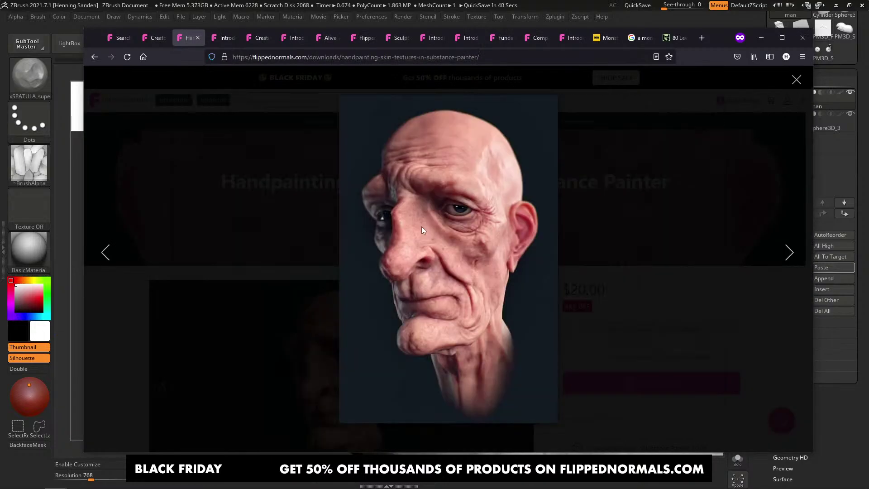
click(447, 224)
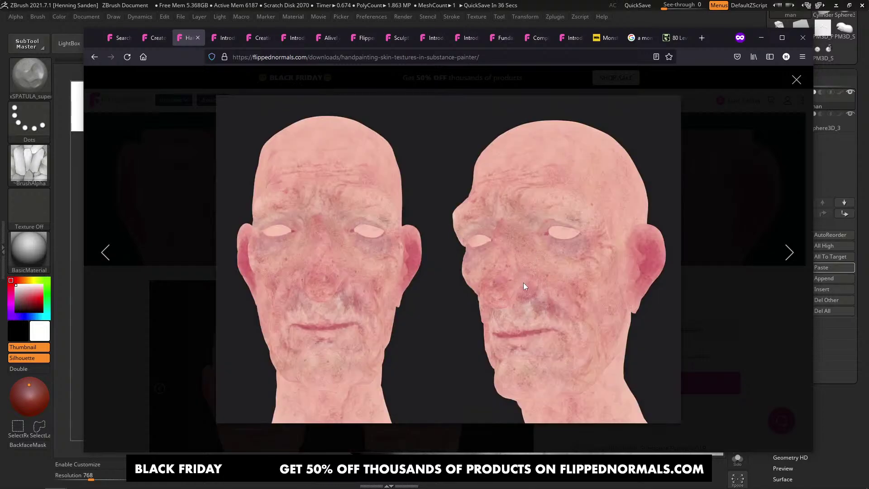
click(545, 299)
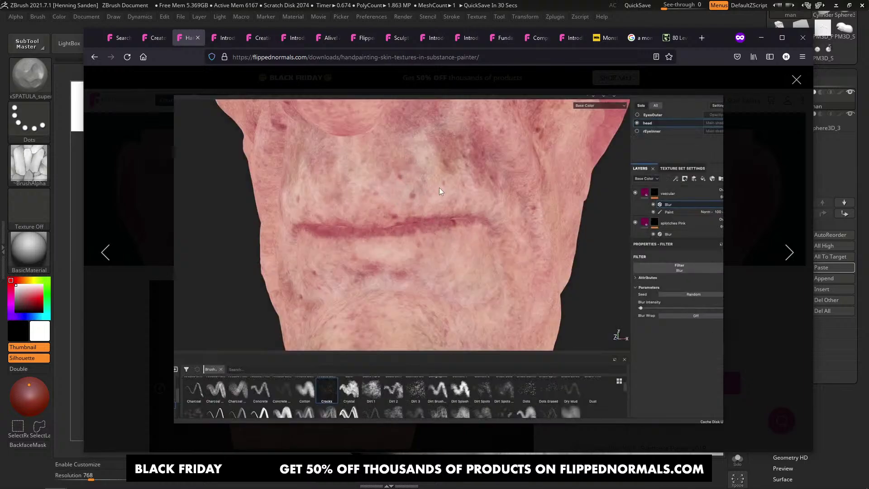
key(Right)
key(Left)
key(Escape)
Step: Open the flippednormals creator page, go to the Flippednormals Eye Kit product and select its web address
click(475, 216)
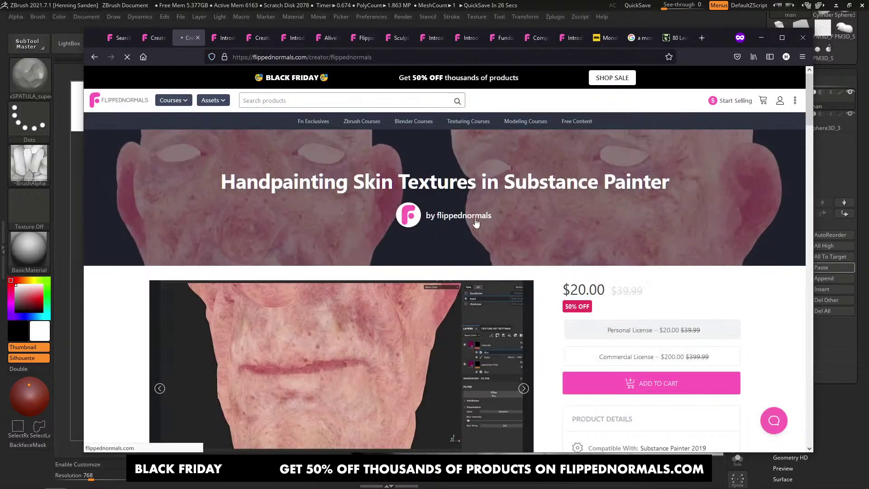
scroll(469, 281, down, 6)
scroll(468, 288, down, 9)
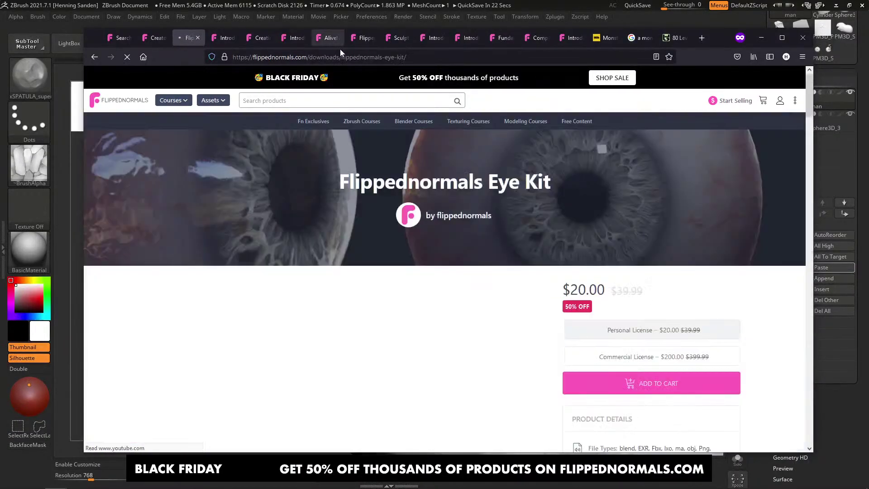
click(340, 57)
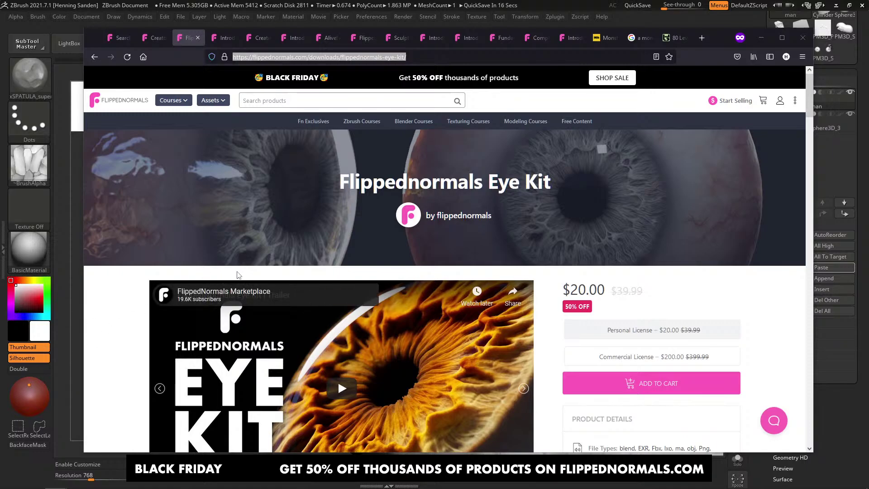
Step: Examine the Eye Kit's gallery of eyeball, iris and portrait renders made in VRay, Arnold and Cycles
scroll(297, 284, down, 5)
click(296, 284)
click(240, 262)
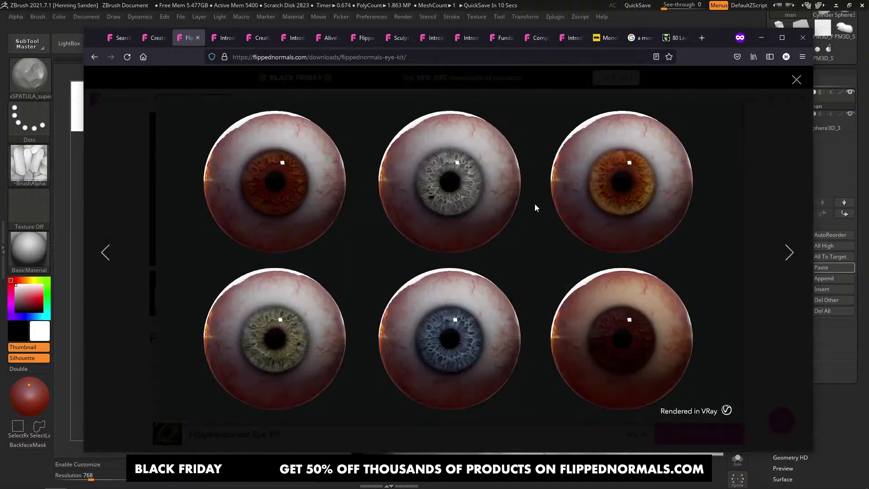
key(Right)
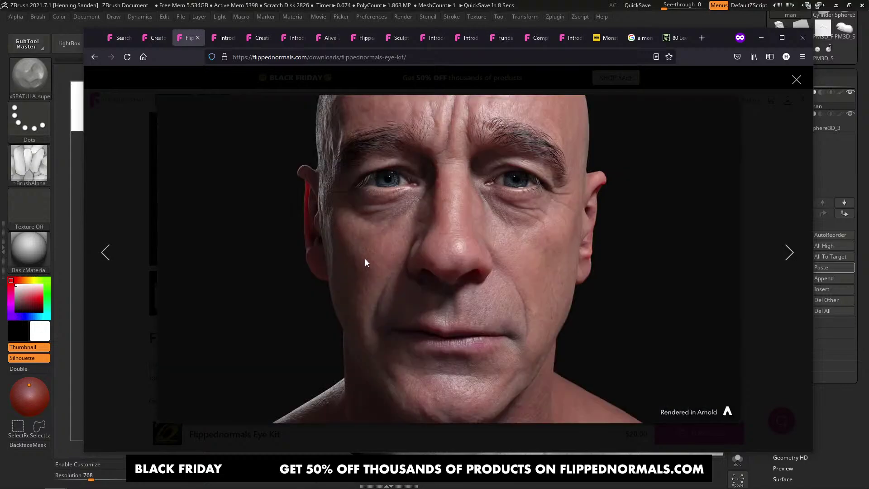
key(Right)
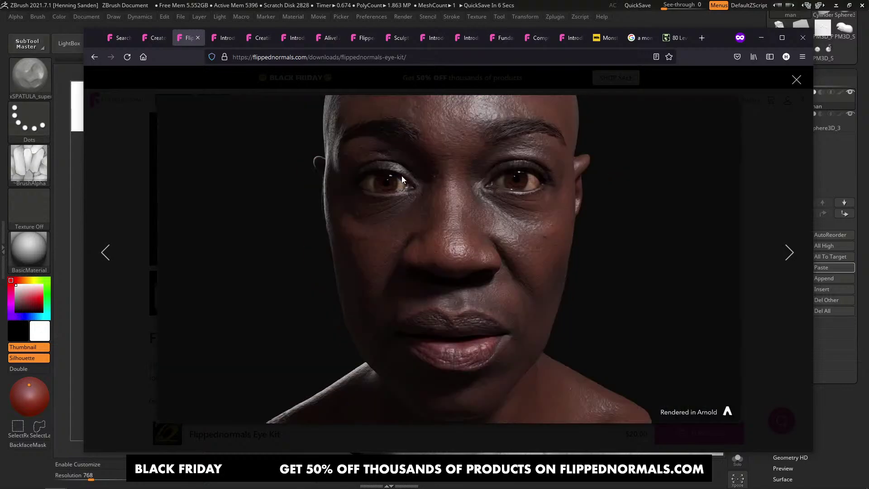
key(Right)
key(Right)
key(Right)
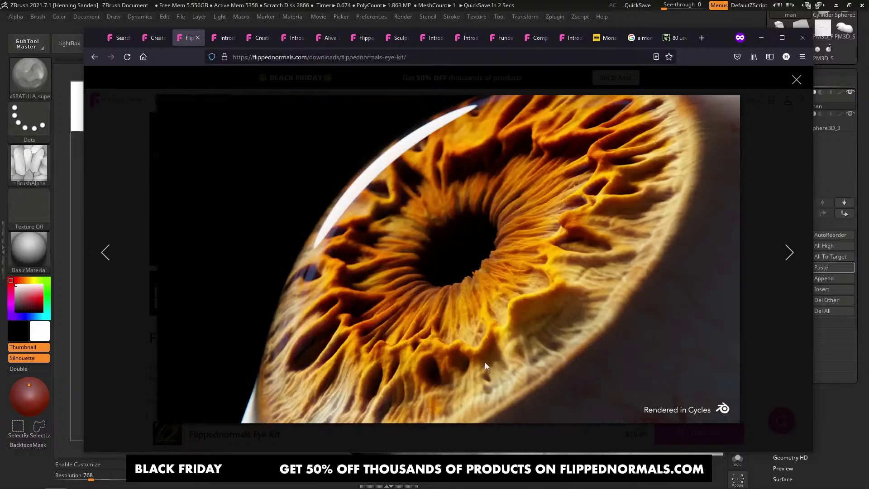
key(Right)
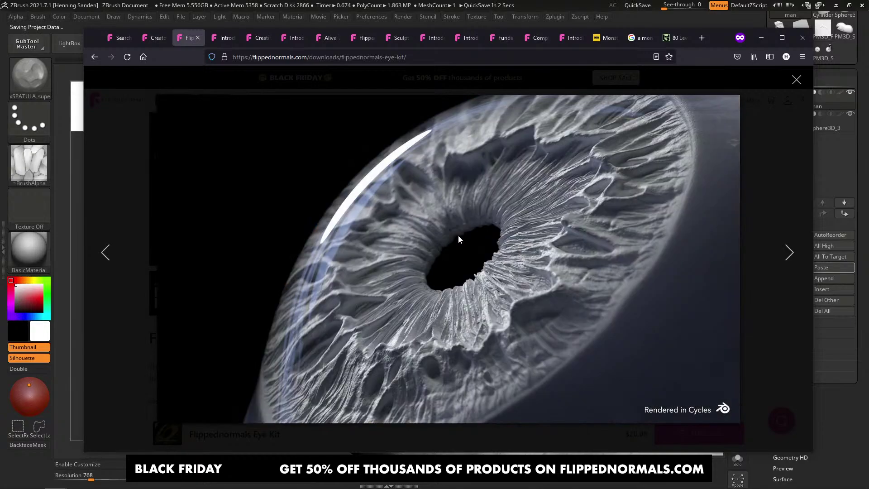
key(Left)
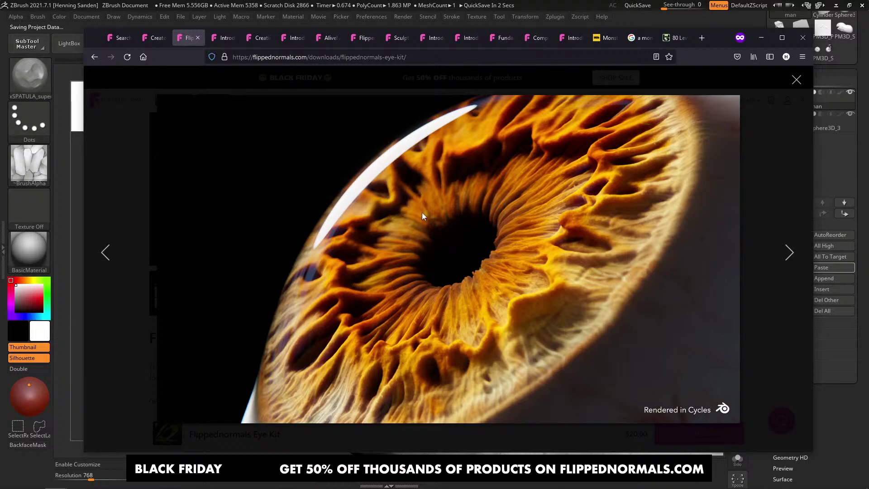
key(Right)
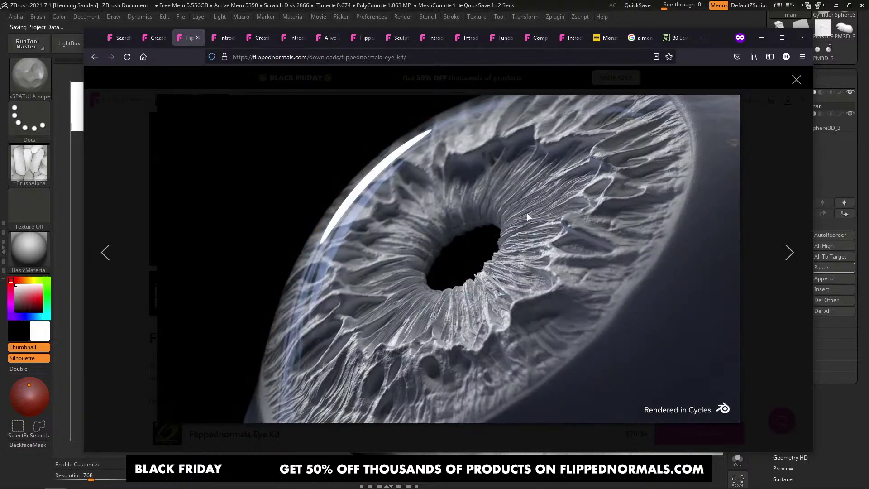
key(Right)
key(Right)
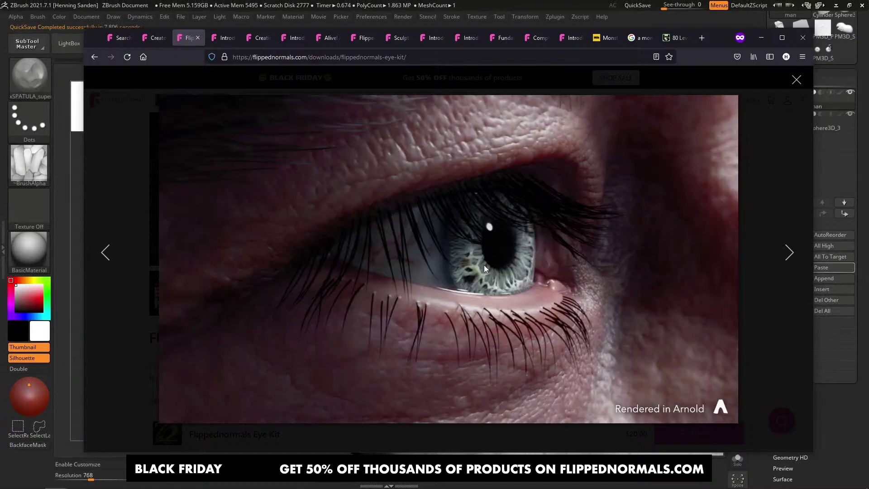
key(Right)
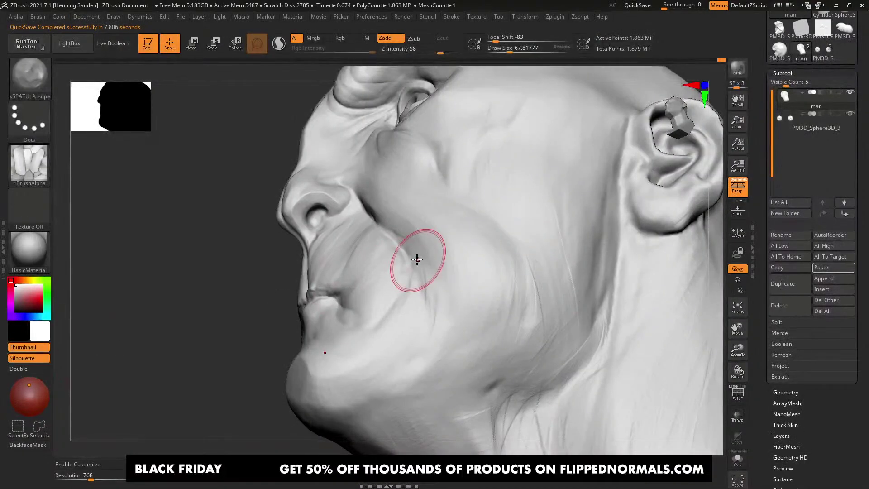
Step: Switch to ZBrush, refine the cheek and jaw at a draw size of about 68, smooth the jaw below the ear and face the head frontally
right_drag(421, 254, 421, 279)
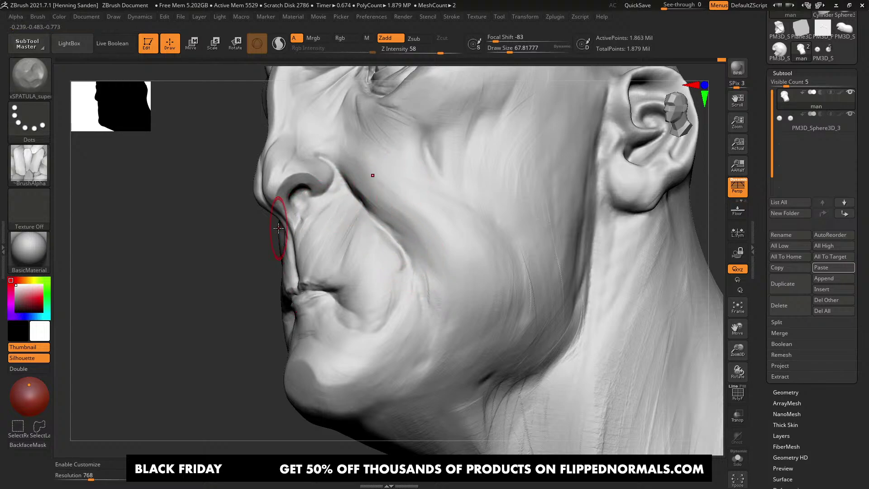
drag(235, 277, 242, 292)
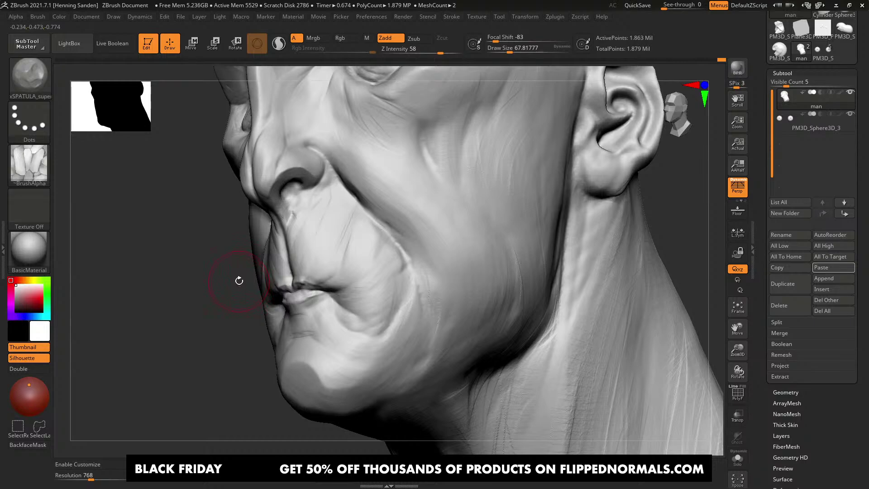
drag(239, 281, 241, 284)
key(f)
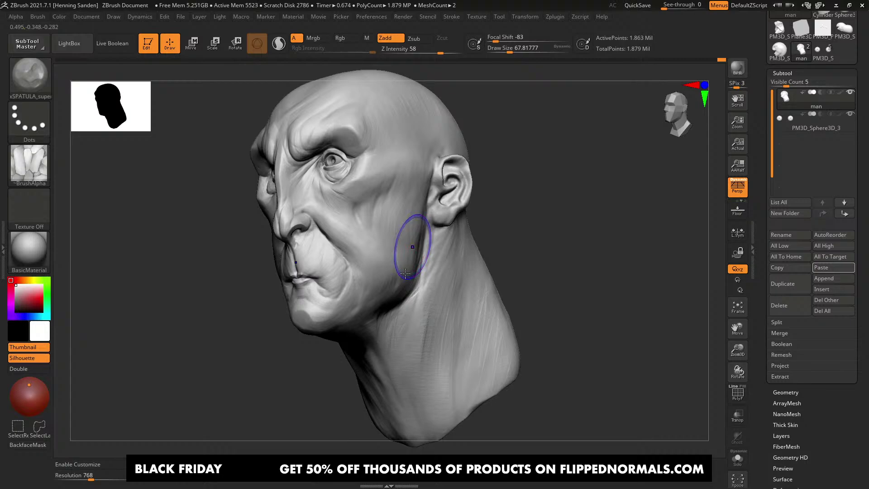
shift+drag(405, 272, 388, 234)
shift+drag(242, 271, 289, 253)
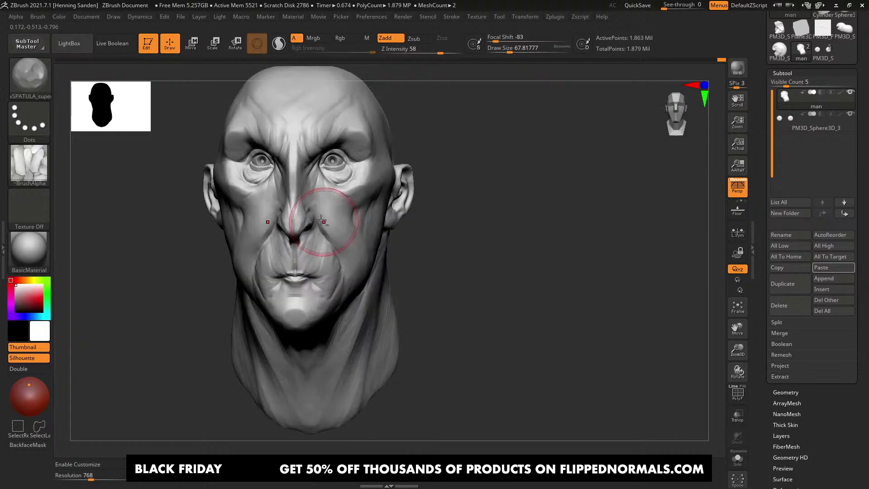
Step: Refine the cheek beside the nostril with the spatula brush and set the draw size to about 51
mouse_move(321, 220)
alt+right_down()
mouse_move(427, 277)
mouse_move(399, 267)
alt+right_up()
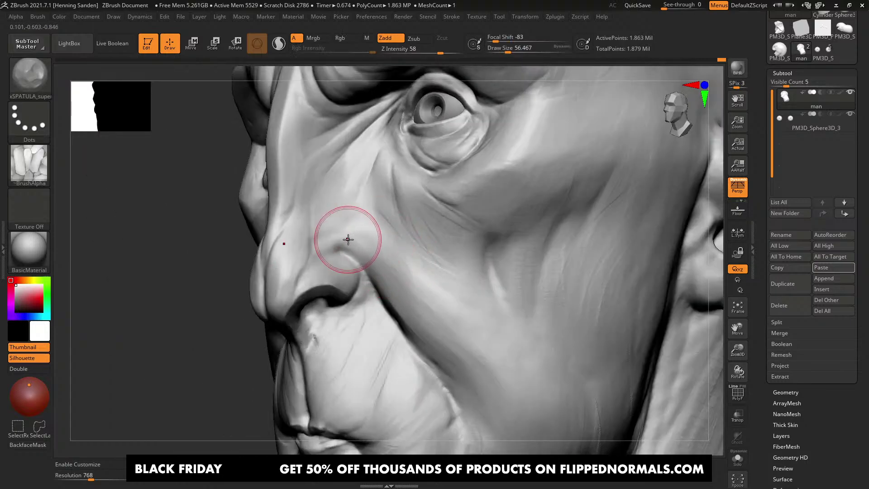
key(s)
drag(348, 239, 341, 236)
mouse_move(342, 235)
mouse_down()
mouse_move(310, 249)
mouse_move(363, 231)
mouse_move(375, 247)
mouse_up()
key(s)
right_drag(374, 247, 390, 186)
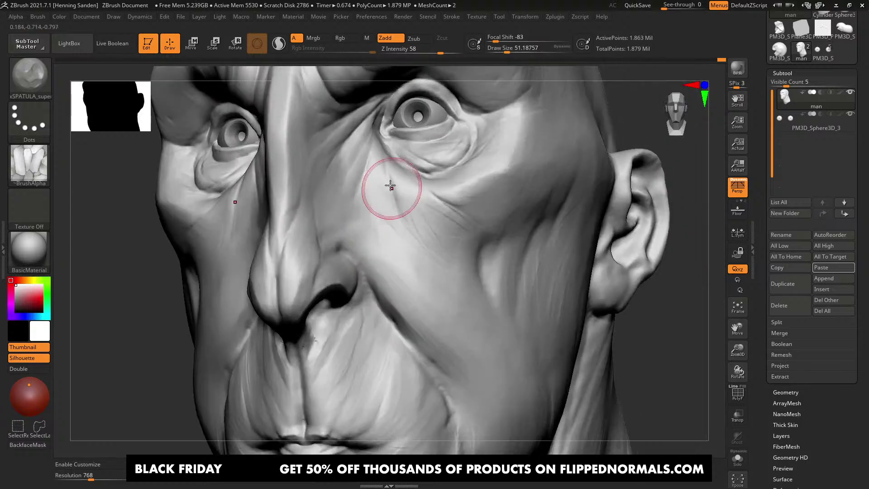
Step: Refine the cheek folds below the eye bag with short spatula strokes at a draw size of about 51
drag(390, 186, 397, 194)
right_drag(398, 195, 408, 204)
drag(408, 205, 428, 240)
alt+right_drag(448, 190, 445, 239)
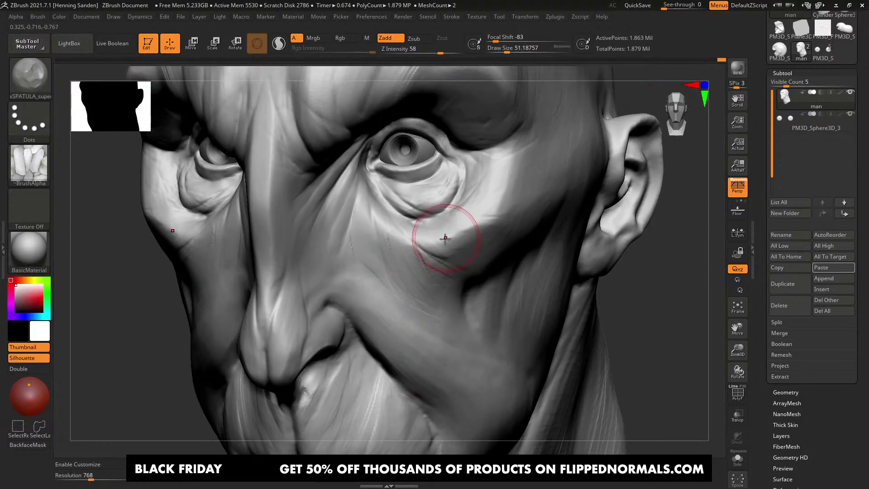
drag(445, 238, 441, 250)
right_drag(428, 258, 369, 194)
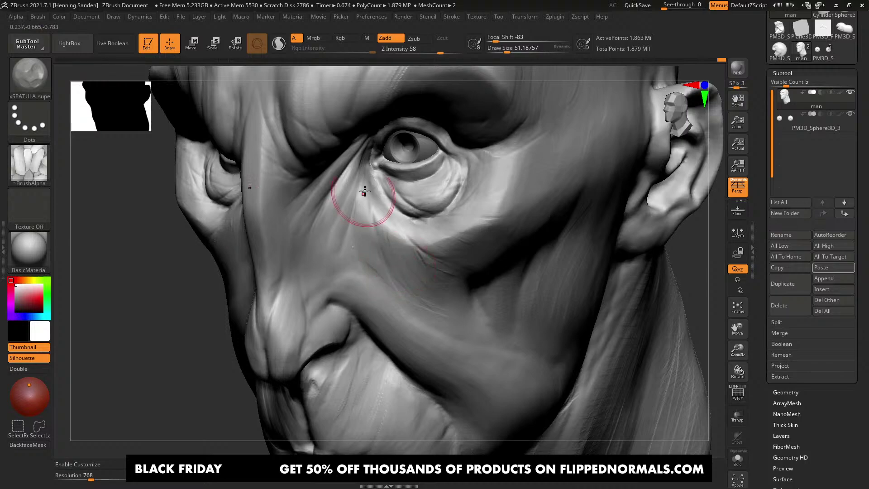
drag(416, 279, 416, 247)
right_drag(416, 246, 382, 237)
Step: Shape the cheekbone beside the outer eye corner, starting at a draw size of about 37 and enlarging the brush to about 68
key(bracketleft)
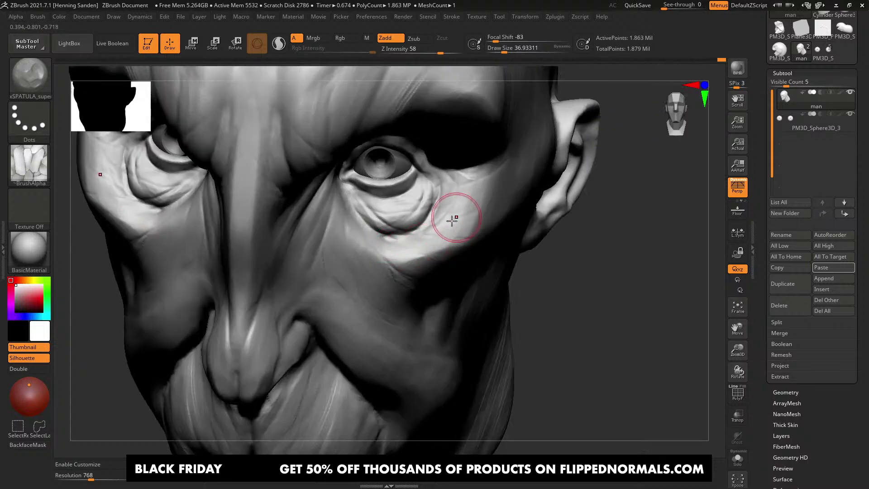
key(s)
drag(452, 220, 456, 220)
drag(466, 188, 442, 232)
right_drag(442, 232, 441, 209)
key(s)
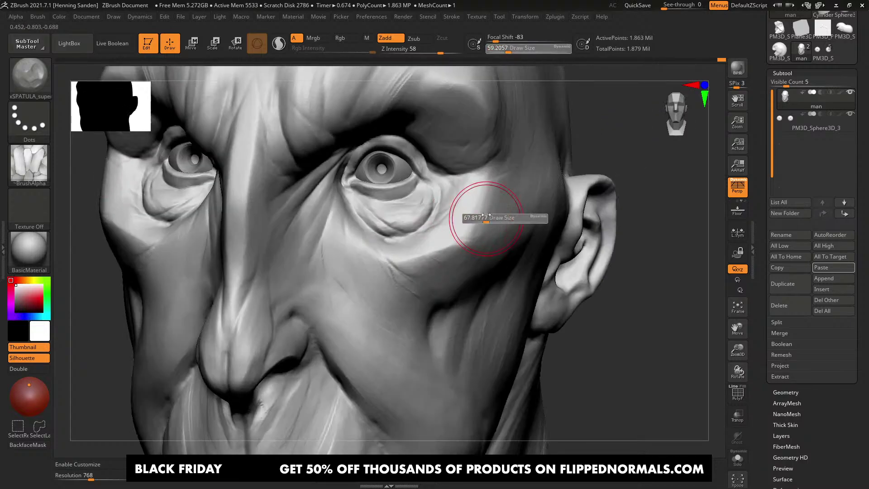
drag(487, 218, 492, 218)
right_drag(492, 217, 491, 210)
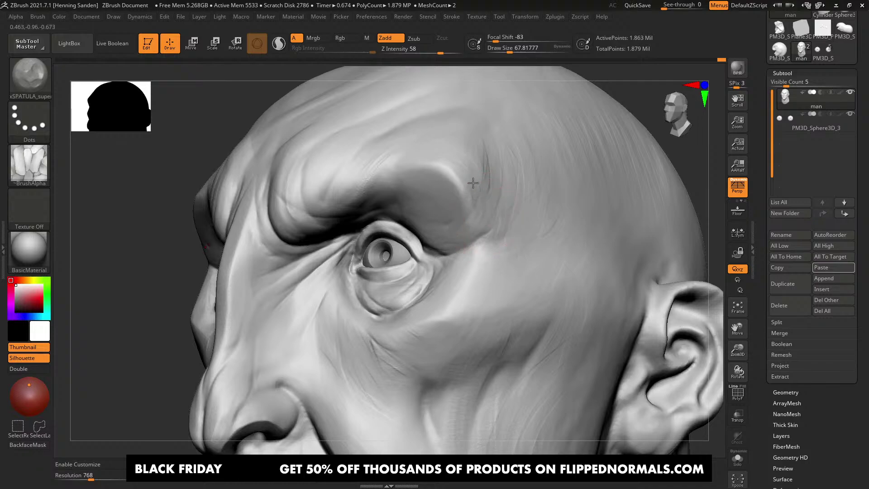
Step: Refine the outer brow and temple planes with the spatula brush at a draw size of about 41
mouse_move(457, 183)
right_down()
mouse_move(401, 155)
mouse_move(471, 229)
mouse_move(430, 234)
right_up()
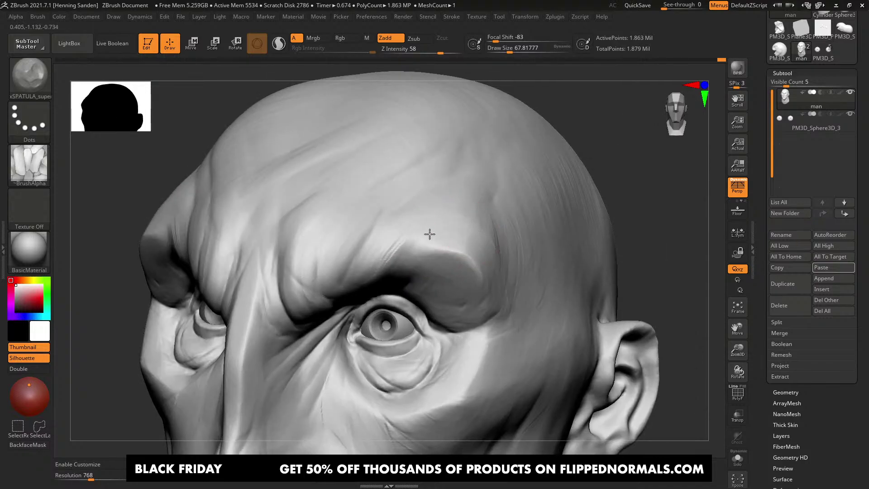
mouse_move(430, 270)
right_down()
mouse_move(448, 277)
mouse_move(450, 264)
right_up()
ctrl+right_drag(452, 233, 466, 218)
key(s)
drag(473, 211, 470, 210)
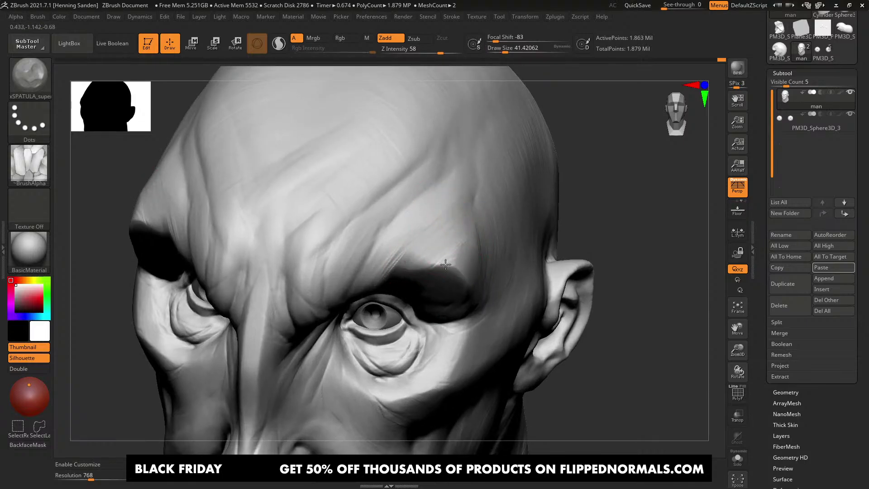
right_drag(445, 258, 475, 211)
drag(482, 257, 491, 270)
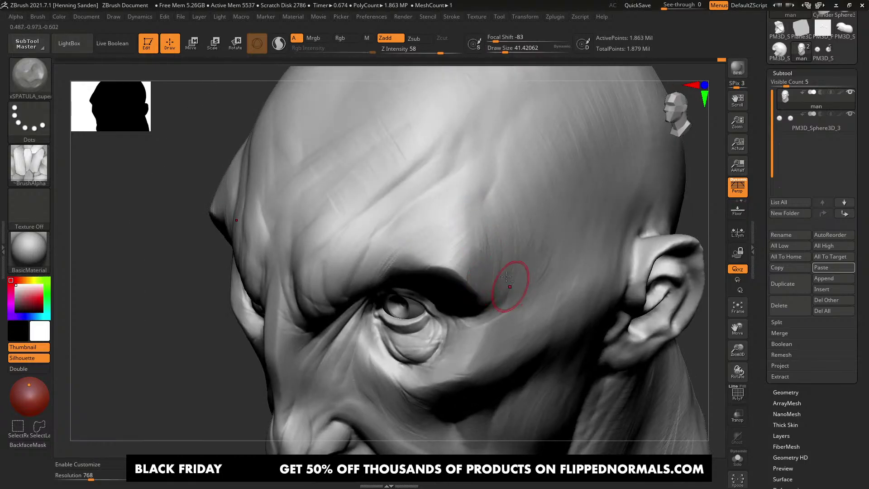
mouse_move(510, 287)
ctrl+right_down()
mouse_move(498, 266)
mouse_move(512, 244)
ctrl+right_up()
key(s)
drag(512, 243, 514, 244)
Step: Carve a crease down the temple behind the outer brow with the DamStandard brush at a draw size of about 77
key(b)
key(d)
key(s)
key(s)
drag(510, 267, 499, 305)
right_drag(475, 330, 504, 293)
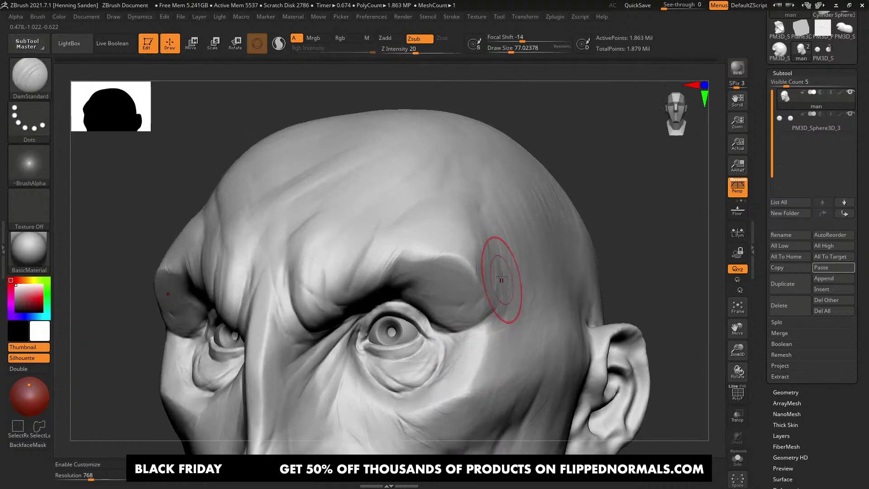
Step: Carve the folds above the brow with DamStandard, reducing the draw size from about 77 to 41
mouse_move(437, 330)
right_down()
mouse_move(407, 300)
mouse_move(436, 287)
mouse_move(415, 199)
mouse_move(378, 243)
mouse_move(366, 239)
right_up()
drag(418, 218, 368, 274)
right_drag(369, 274, 384, 258)
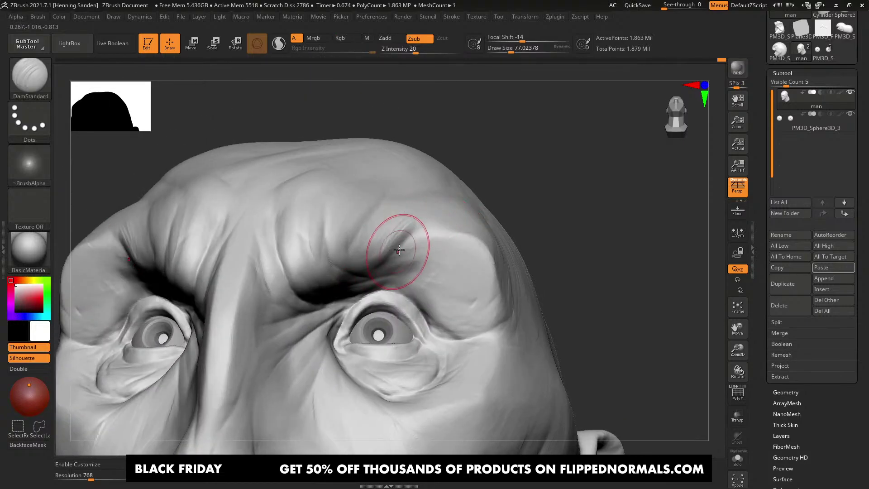
drag(393, 251, 457, 211)
key(s)
right_drag(441, 221, 436, 240)
key(s)
drag(436, 239, 446, 208)
mouse_move(443, 207)
right_down()
mouse_move(421, 216)
mouse_move(420, 183)
mouse_move(374, 145)
mouse_move(394, 229)
mouse_move(359, 288)
mouse_move(390, 256)
right_up()
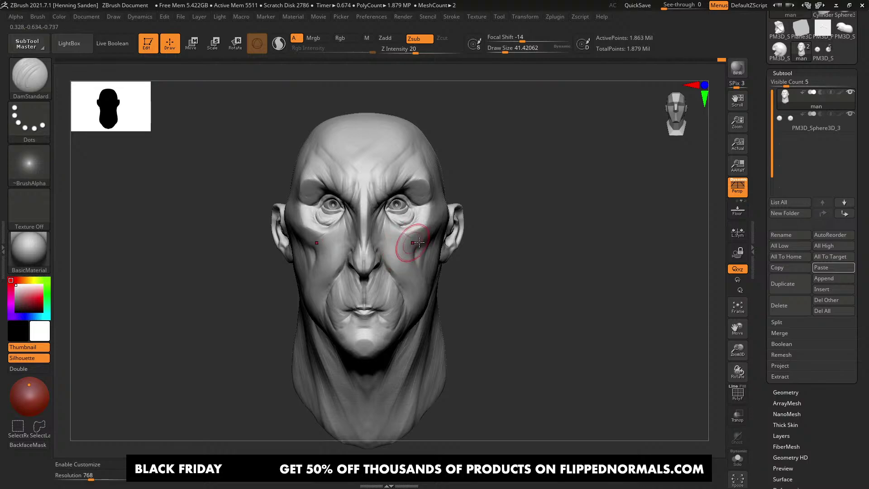
Step: Deepen the nasolabial fold with DamStandard at a draw size of about 51, and smooth along it
right_drag(419, 242, 415, 224)
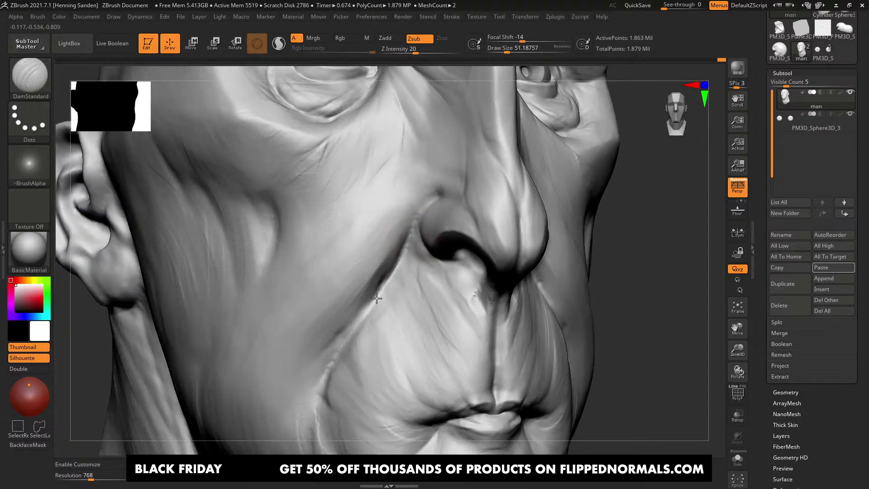
drag(376, 299, 341, 339)
right_drag(338, 343, 421, 253)
shift+drag(446, 189, 394, 272)
Step: Build up the nasolabial fold from the nostril downward with ClayBuildup at a draw size of about 62
key(b)
key(c)
key(b)
drag(466, 156, 408, 238)
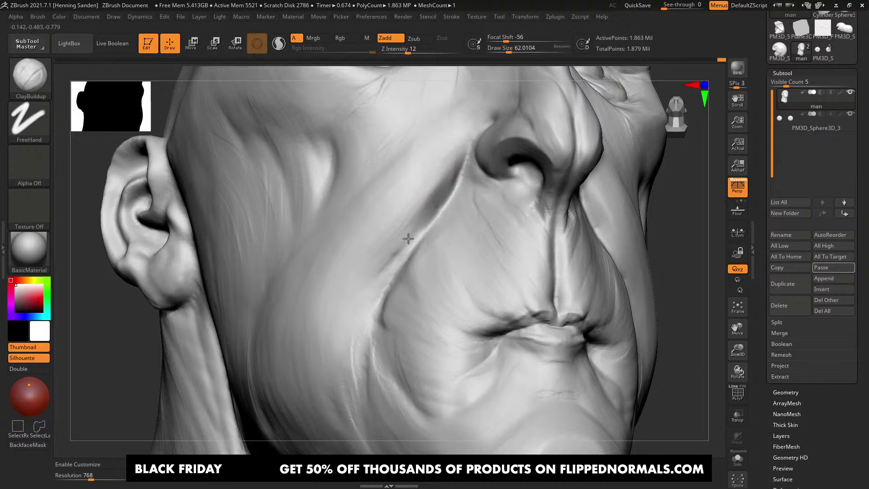
mouse_move(396, 237)
right_down()
mouse_move(371, 334)
mouse_move(362, 325)
mouse_move(372, 260)
mouse_move(379, 272)
right_up()
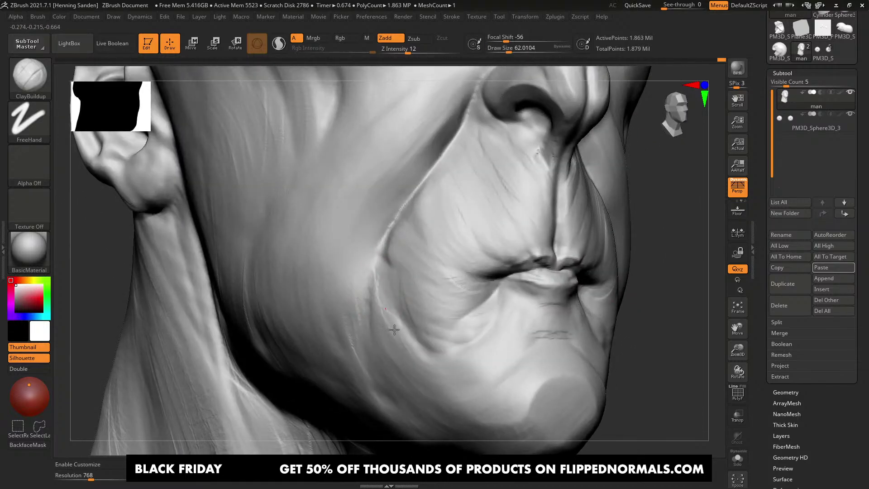
Step: Build up the folds around the mouth corner with ClayBuildup, reducing the draw size to about 33, and check the face frontally
drag(391, 288, 434, 355)
drag(401, 285, 466, 301)
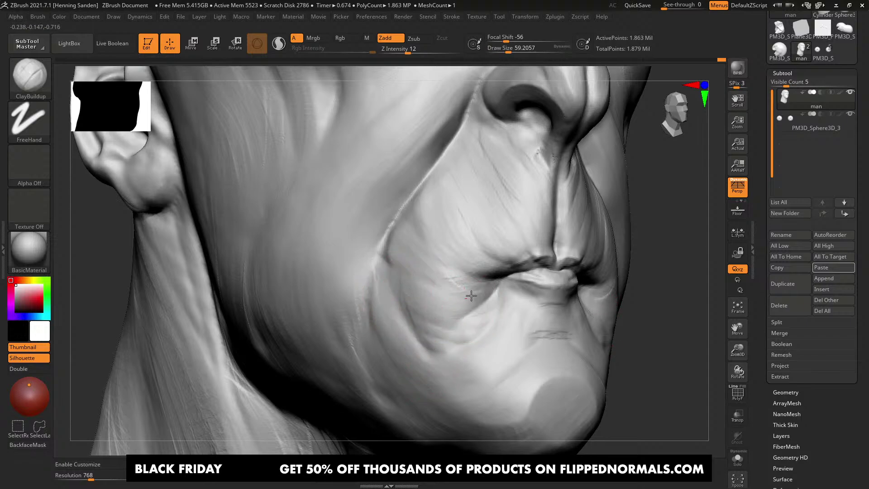
key(bracketleft)
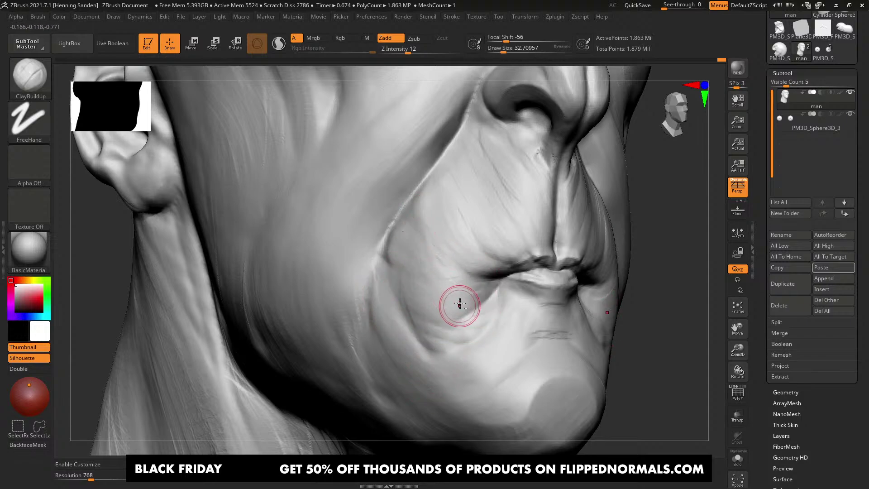
mouse_move(460, 304)
ctrl+right_down()
mouse_move(491, 299)
mouse_move(504, 317)
mouse_move(456, 363)
ctrl+right_up()
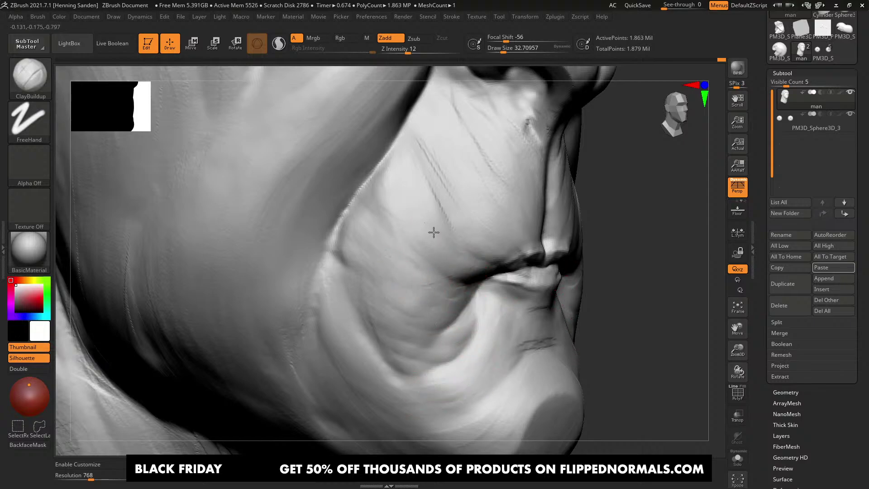
right_drag(474, 263, 442, 260)
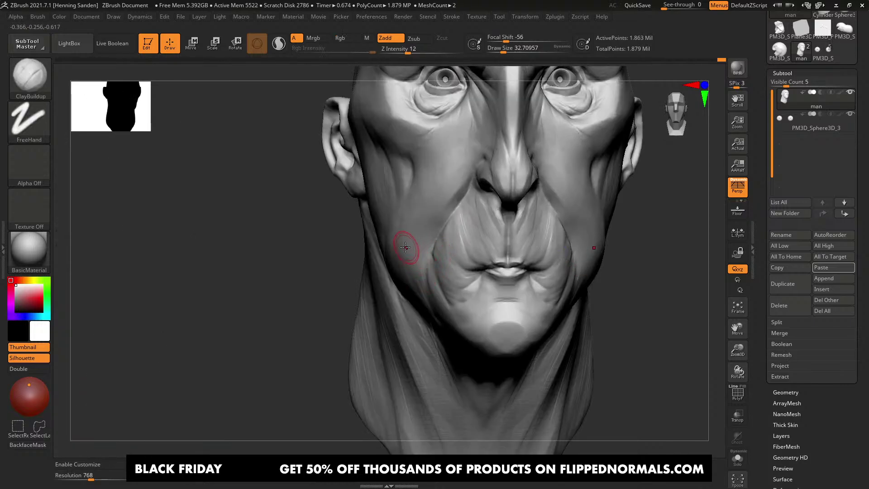
Step: Switch to the Firefox window showing the FlippedNormals Eye Kit and close its enlarged gallery image
key(alt+Tab)
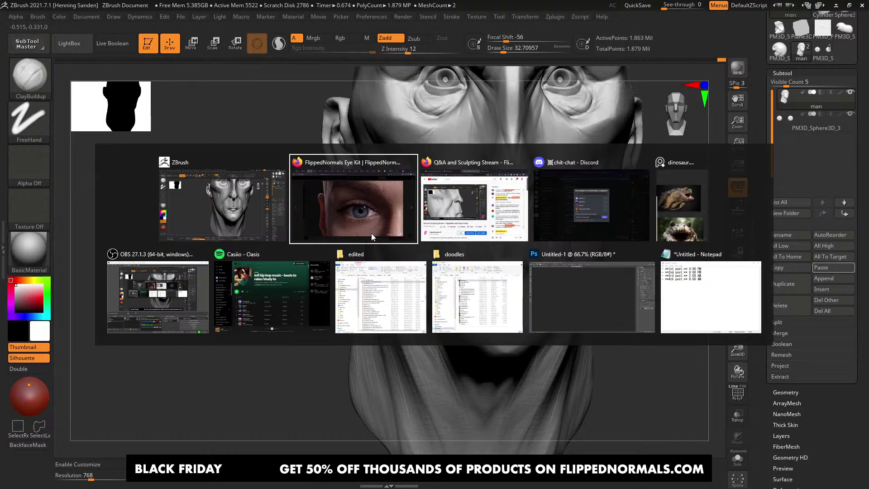
key(alt+Tab)
click(432, 194)
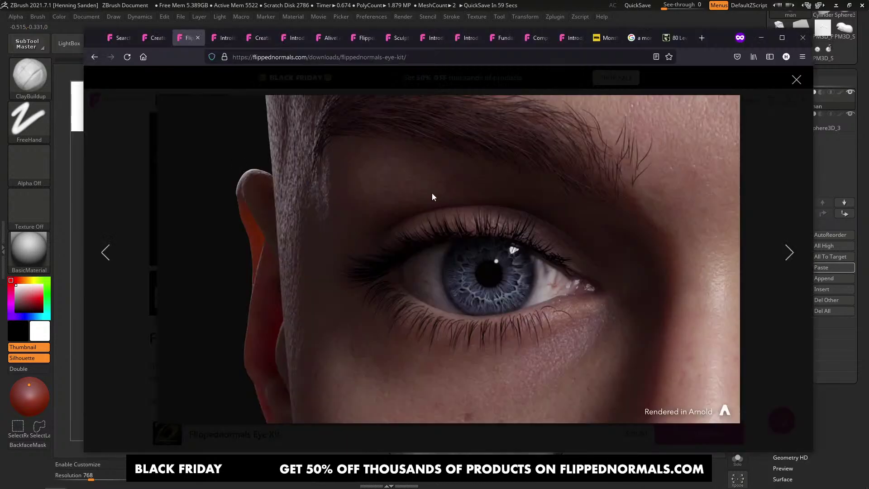
click(325, 77)
click(327, 99)
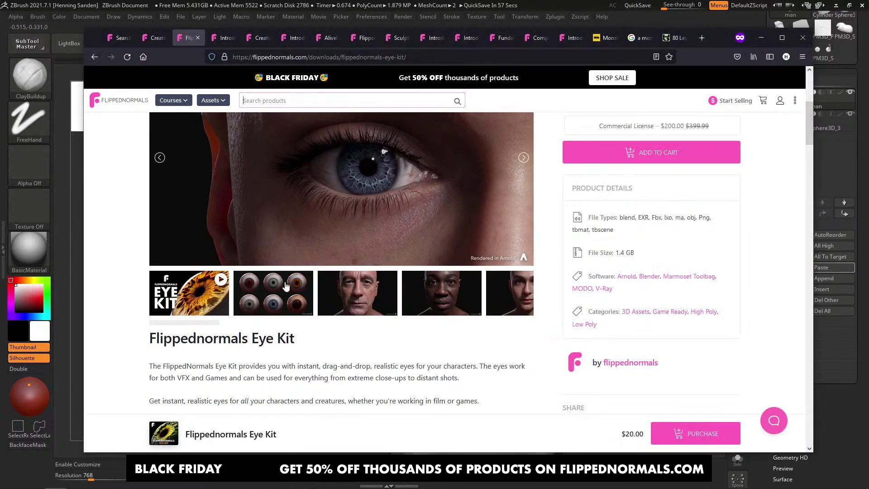
Step: Open the flippednormals creator page from the Eye Kit product and sort its products by Newest Products
scroll(374, 153, up, 5)
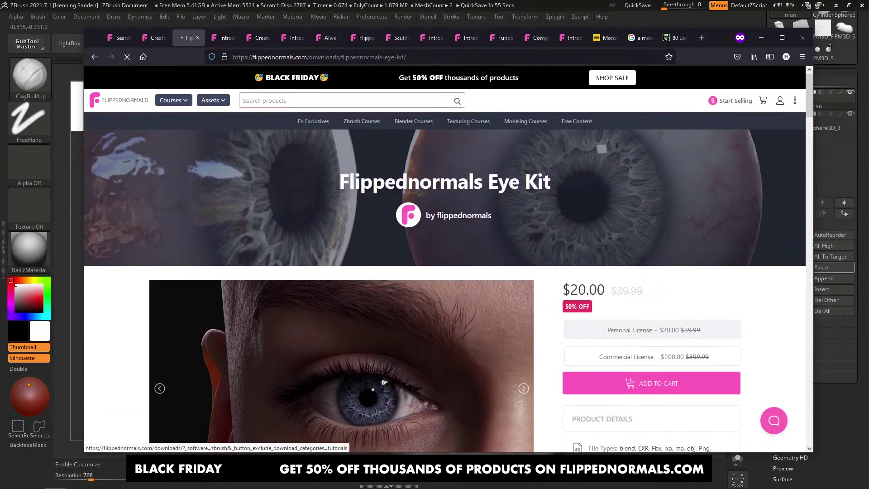
click(450, 219)
scroll(677, 320, down, 1)
click(742, 292)
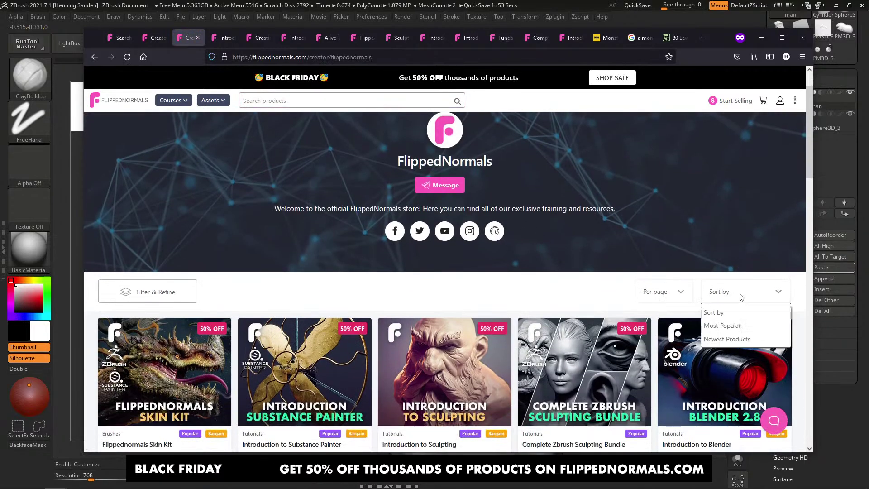
click(724, 340)
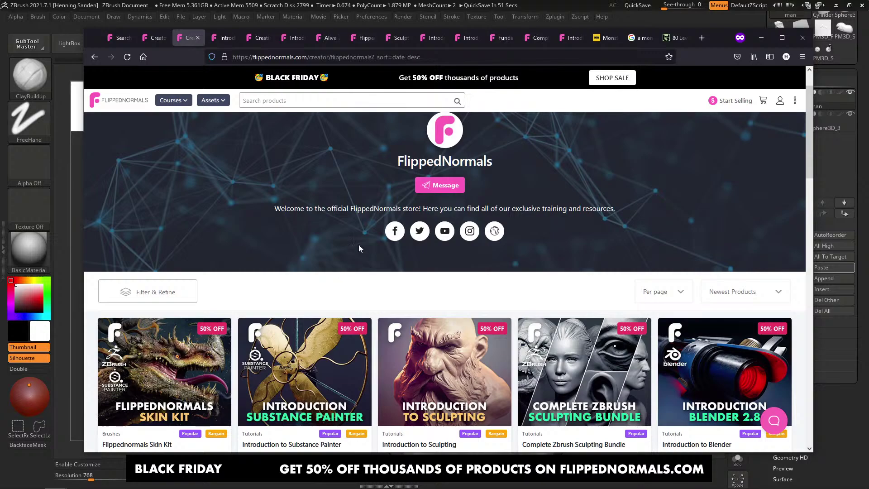
Step: Look through the newest-first list of FlippedNormals tutorials and tools, and return to its beginning
scroll(453, 218, down, 4)
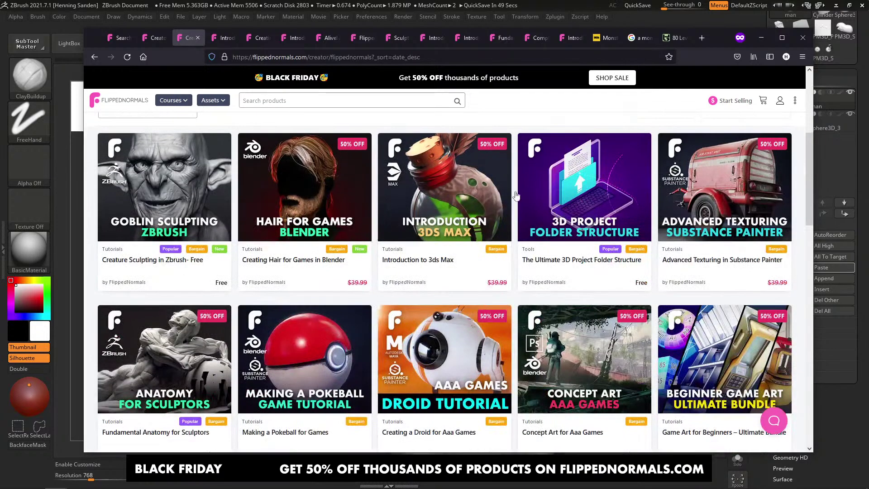
scroll(158, 304, down, 3)
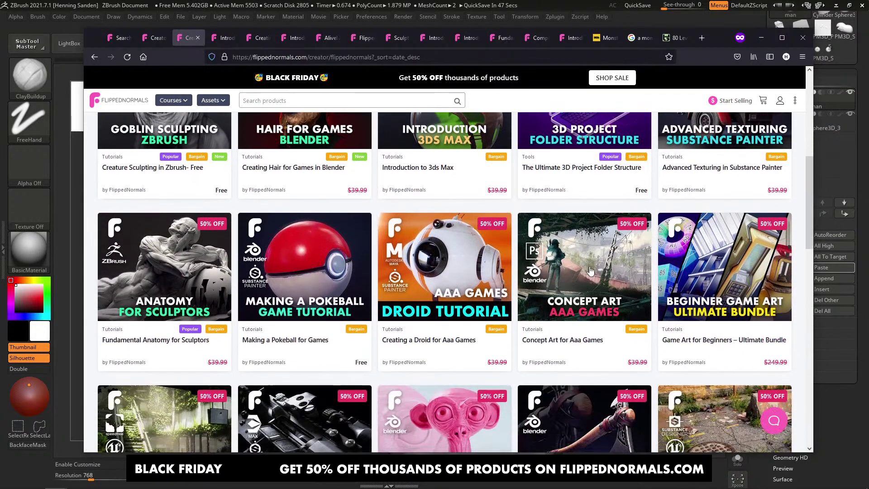
scroll(157, 303, down, 2)
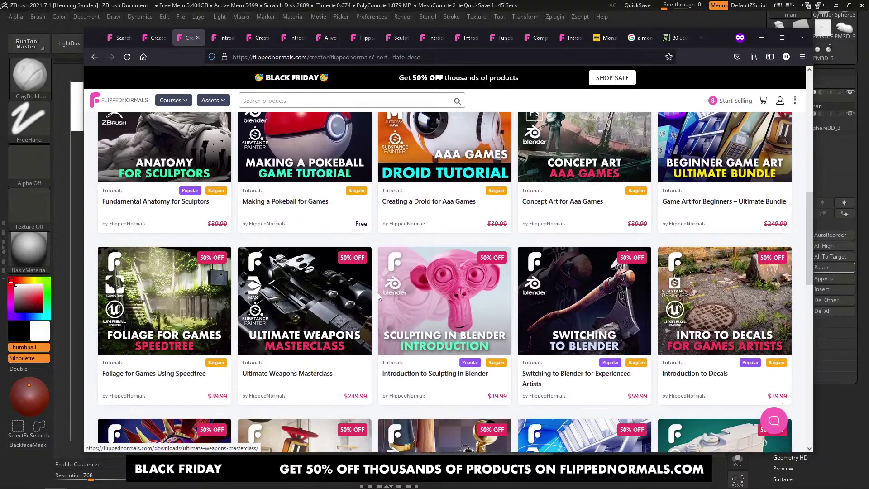
scroll(360, 293, down, 2)
scroll(361, 293, down, 4)
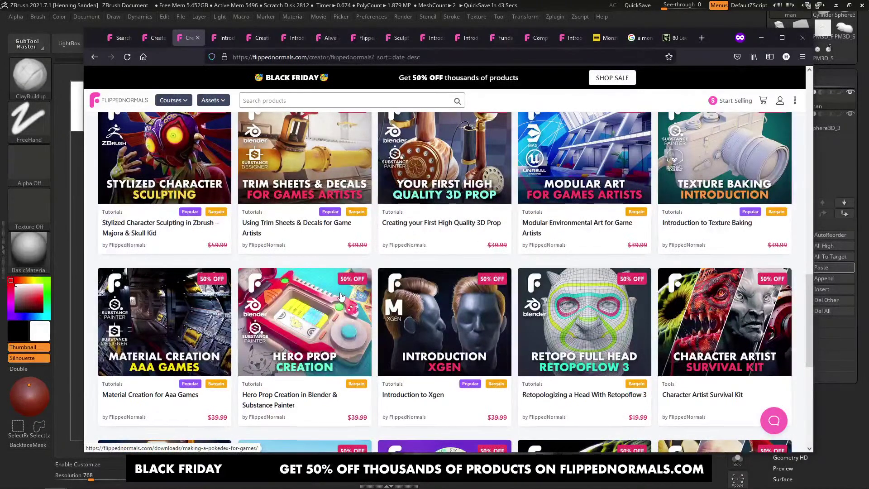
scroll(243, 302, up, 9)
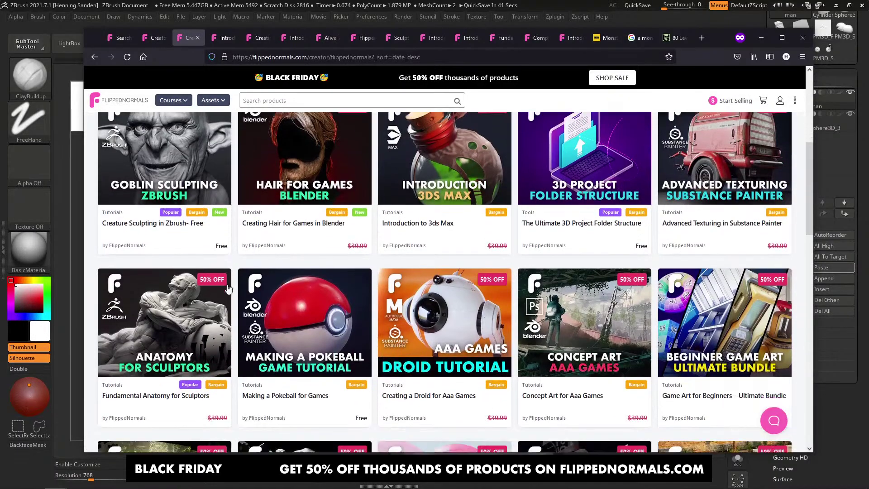
scroll(728, 239, up, 5)
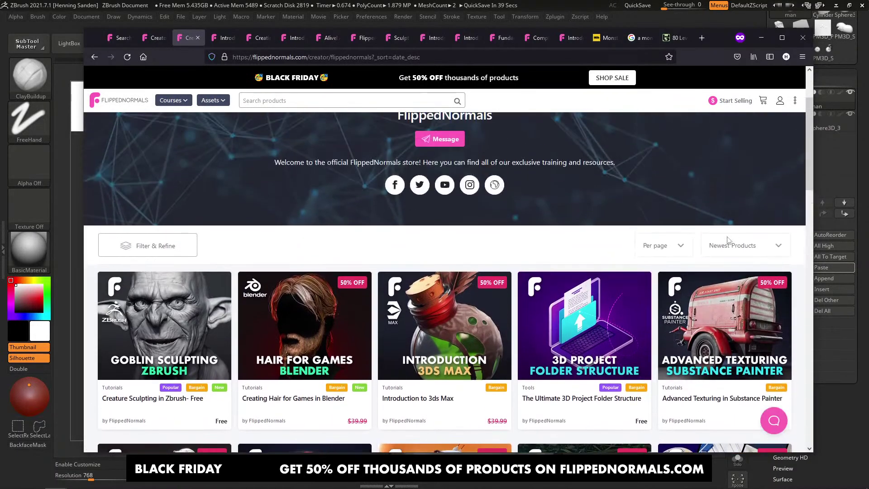
Step: Select the web address of the sorted creator page and look further down its product list
click(344, 58)
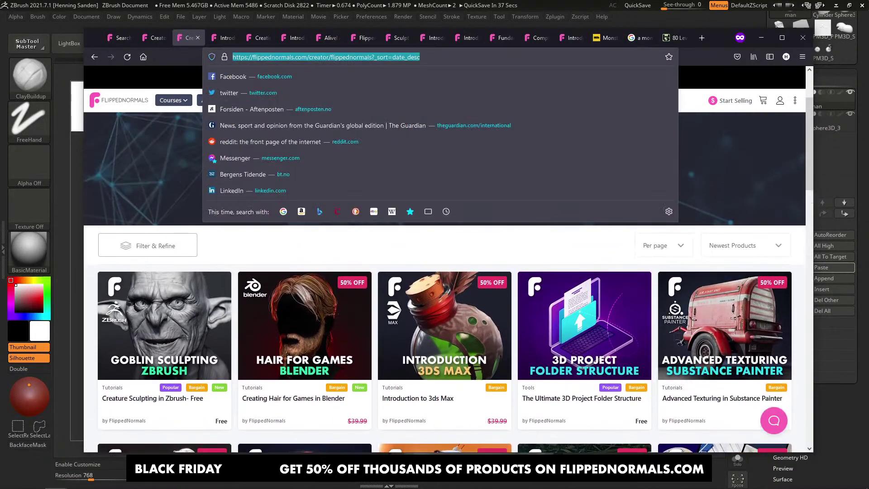
key(alt+Tab)
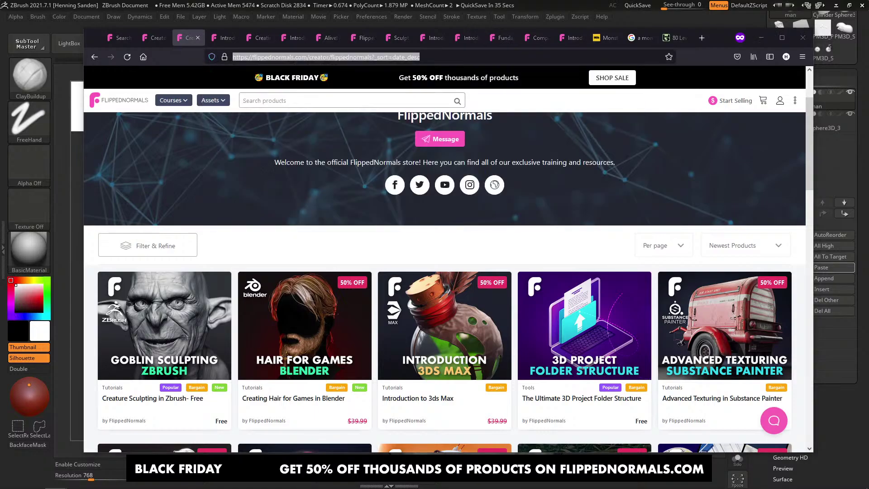
scroll(574, 218, down, 4)
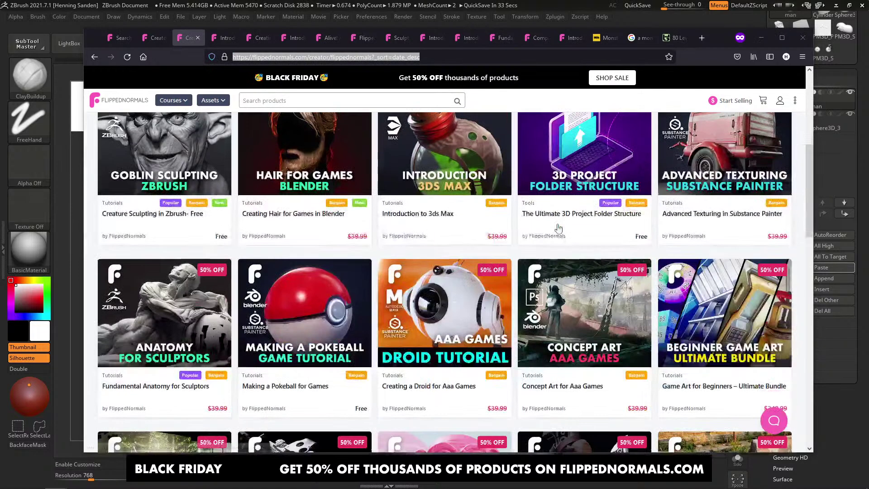
Step: Look over the newest FlippedNormals products once more and search the store for "fasttrack"
scroll(575, 226, up, 4)
scroll(570, 272, down, 4)
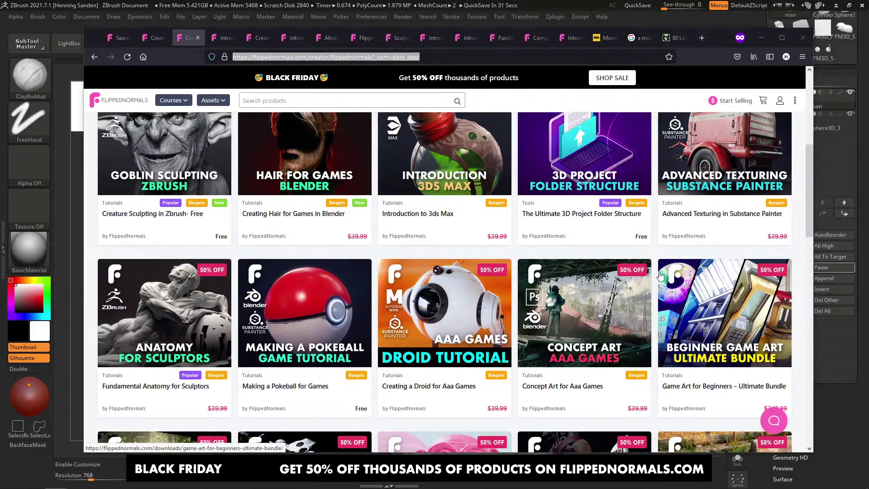
scroll(567, 318, up, 4)
click(380, 101)
text(fasttrack)
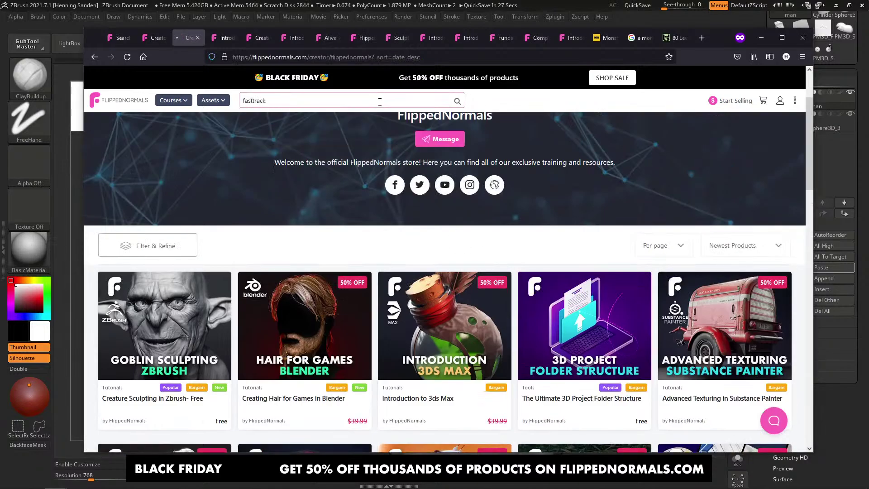
key(Return)
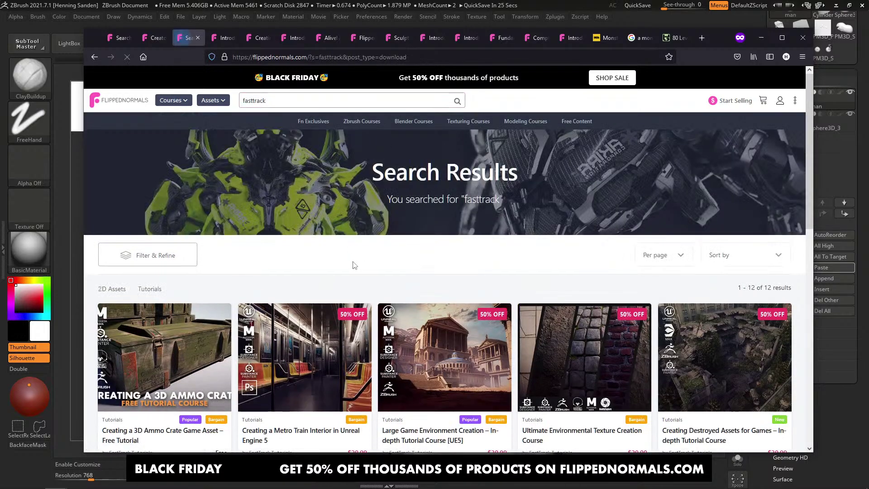
Step: Open the Large Game Environment Creation course from the search results and select its web address
scroll(389, 258, down, 2)
click(398, 251)
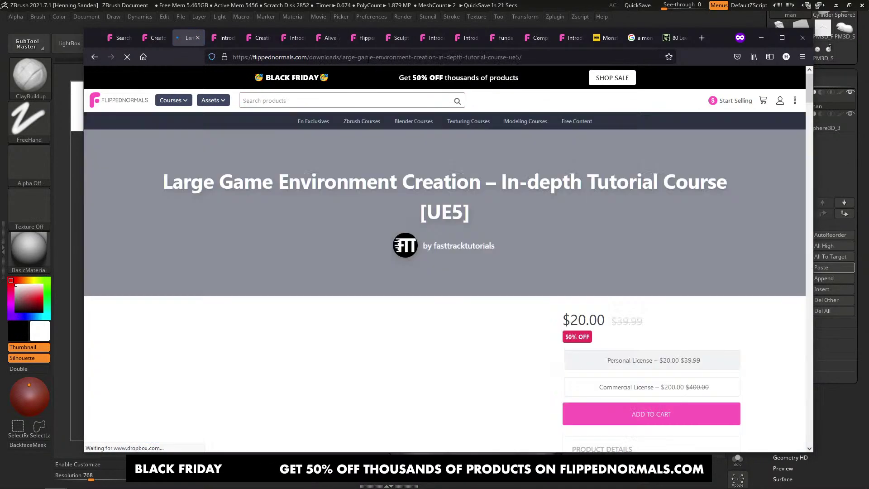
click(369, 58)
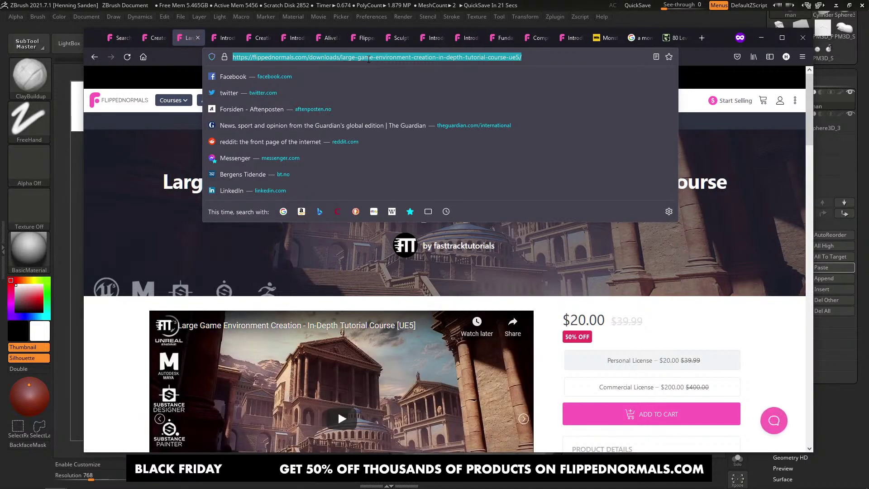
key(alt+Tab)
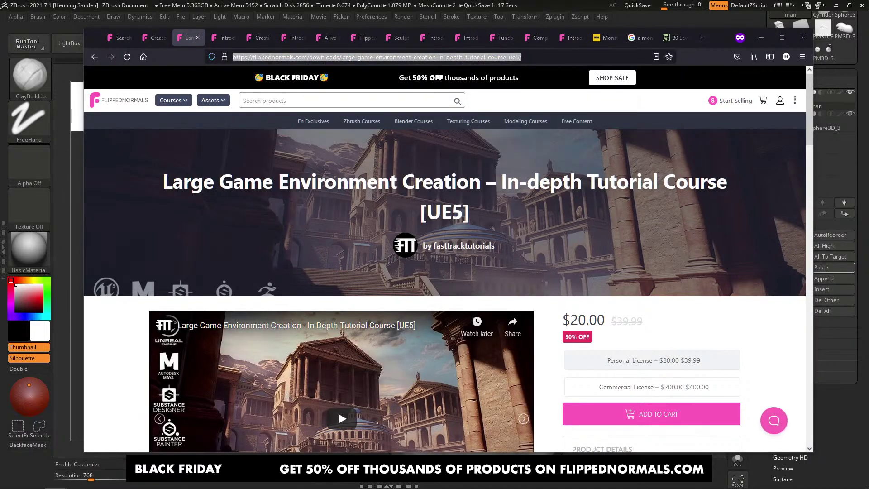
Step: Browse the enlarged gallery images of the Large Game Environment Creation course, close them and switch back to ZBrush
scroll(226, 365, down, 4)
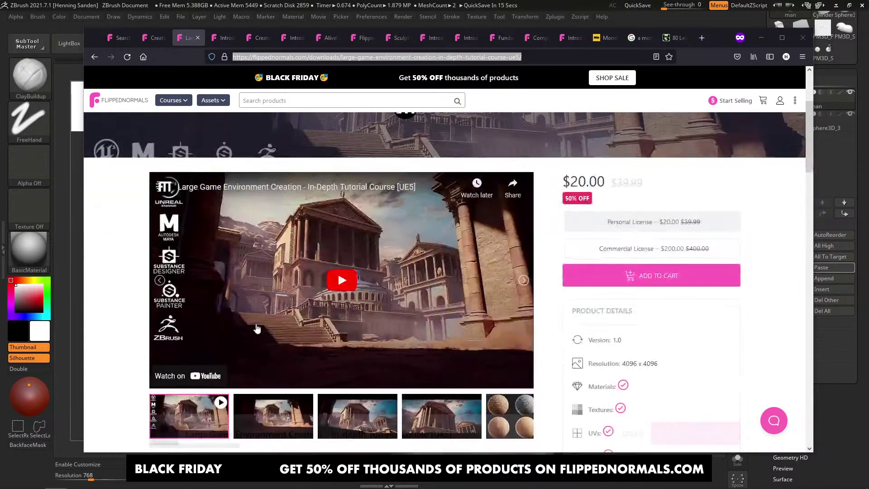
click(285, 367)
click(415, 267)
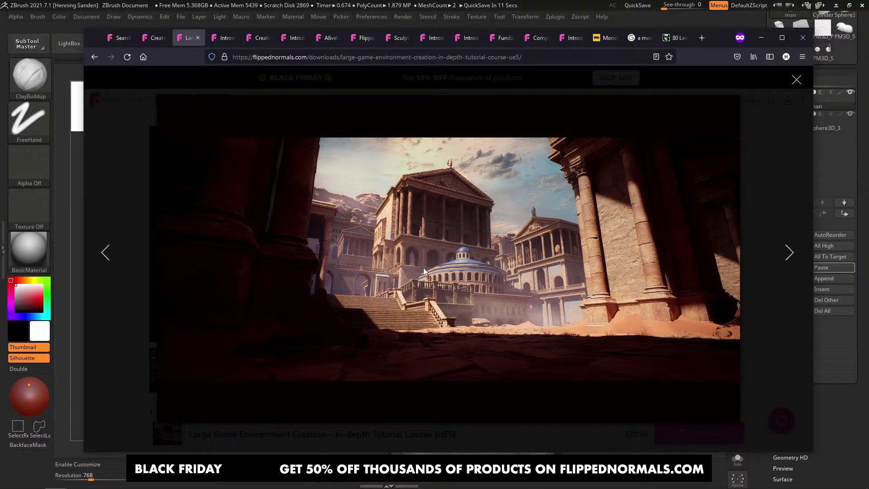
key(Right)
key(Right)
key(Right)
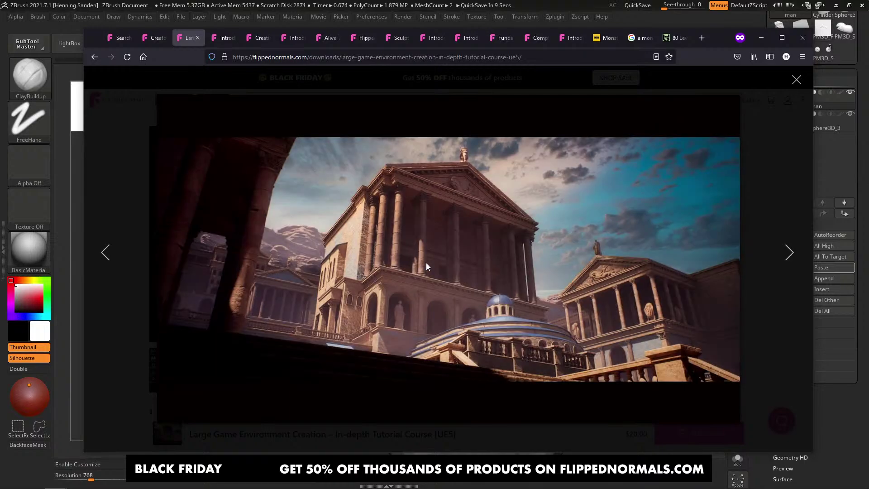
key(Right)
key(Right)
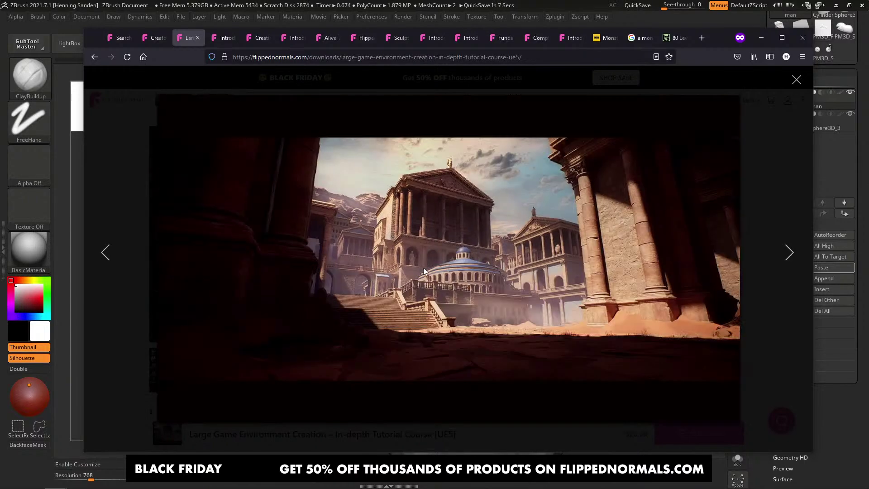
key(Escape)
key(alt+Tab)
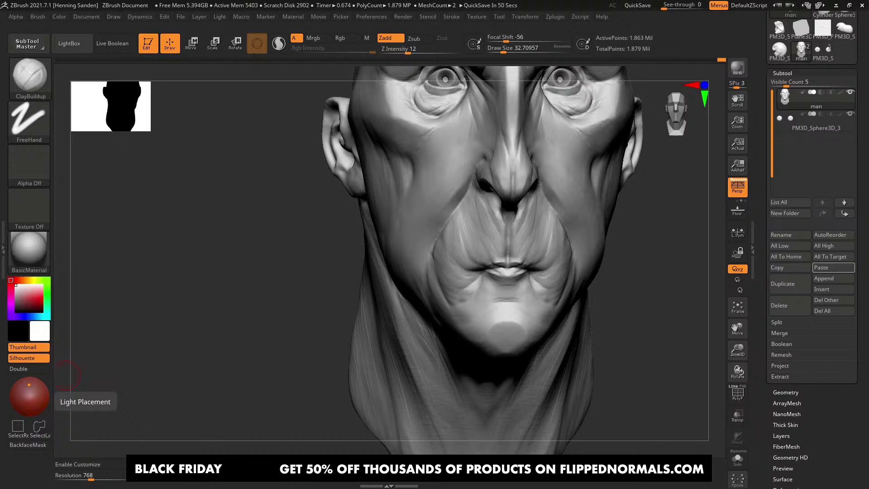
drag(67, 376, 223, 308)
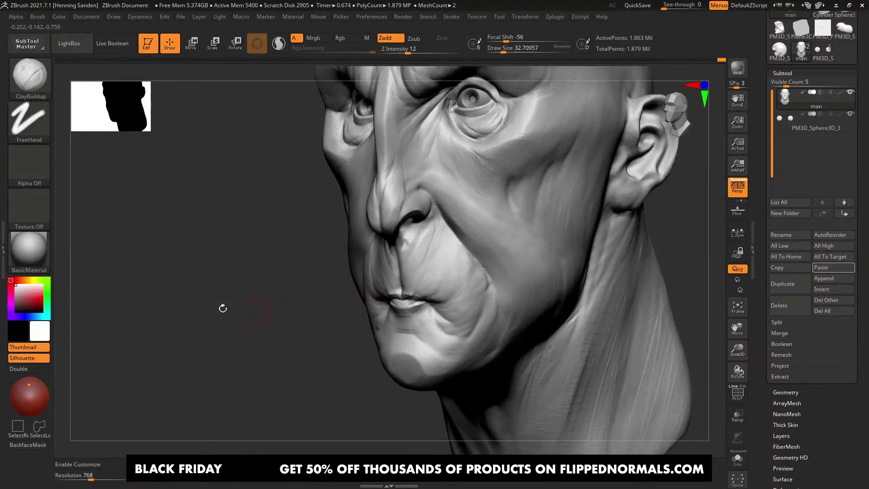
click(31, 83)
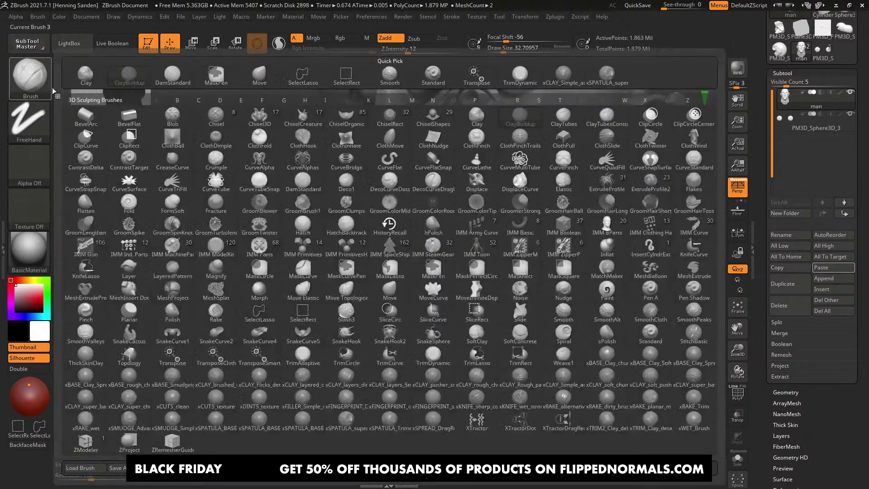
click(439, 424)
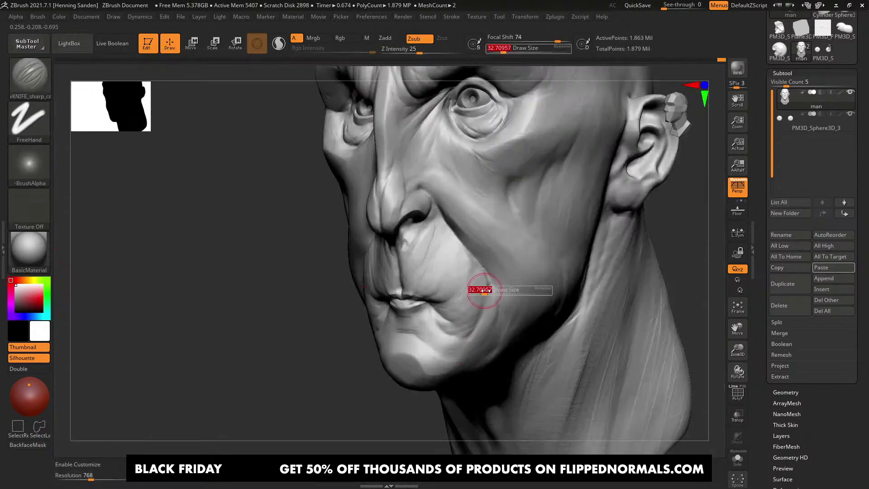
key(ctrl)
Step: Choose the xFINGERPRINT brush, try strokes on the cheek, undo them and enlarge the draw size to about 154
key(b)
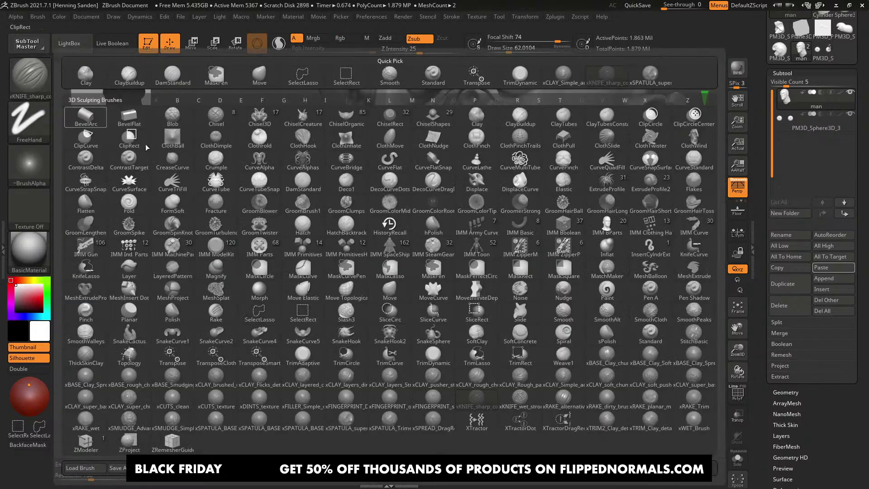
click(385, 401)
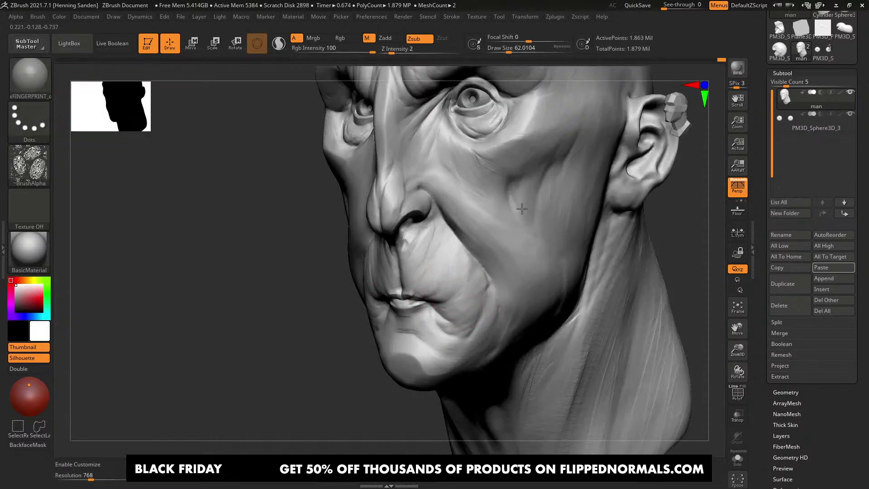
mouse_move(537, 242)
mouse_down()
mouse_move(458, 287)
mouse_move(449, 272)
mouse_up()
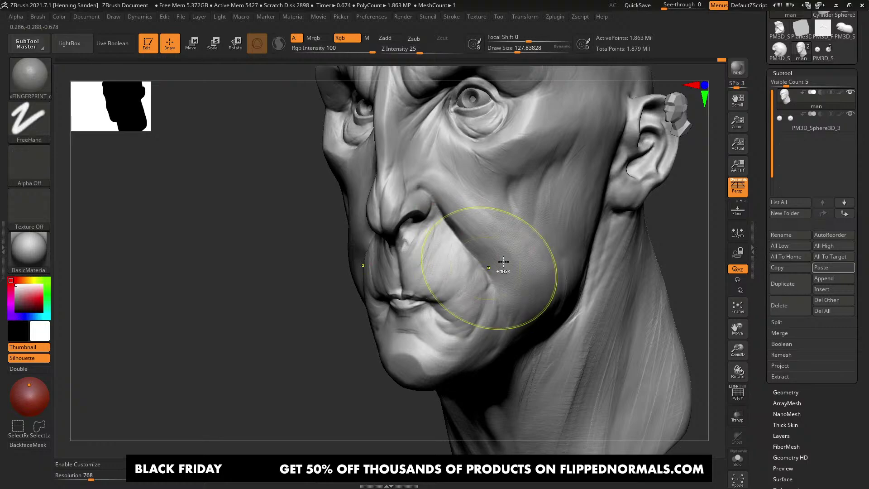
key(ctrl+z)
key(bracketright)
drag(534, 192, 511, 213)
key(s)
drag(504, 249, 497, 249)
key(ctrl+z)
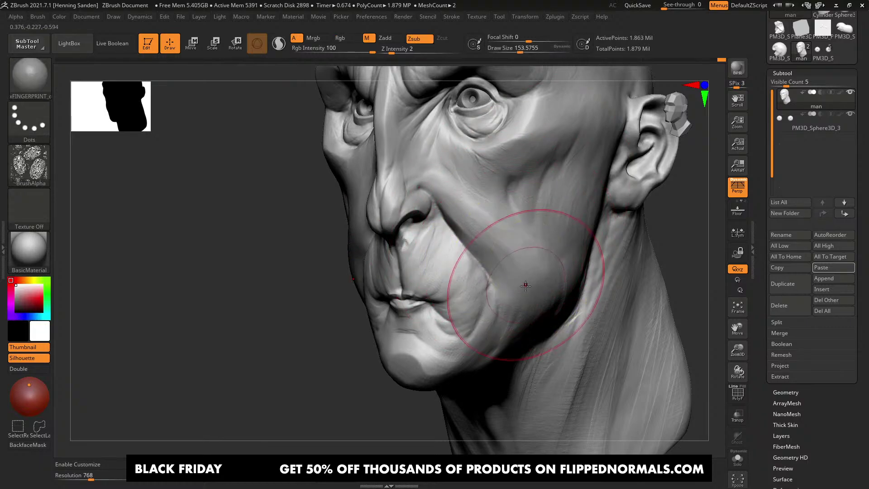
Step: Brush subtle fingerprint texture over the cheek, the area around the eye and the side of the forehead
drag(488, 206, 518, 236)
mouse_move(487, 253)
right_down()
mouse_move(511, 270)
mouse_move(391, 330)
right_up()
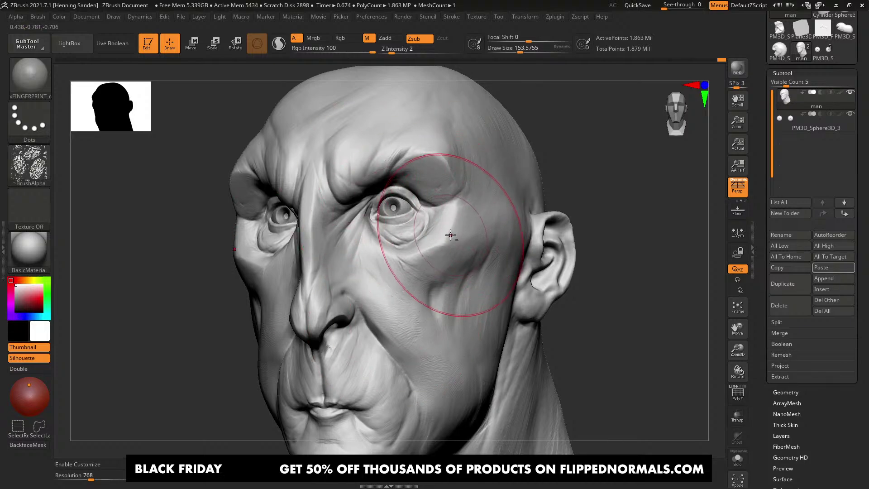
mouse_move(436, 242)
right_down()
mouse_move(448, 227)
mouse_move(467, 253)
mouse_move(407, 247)
mouse_move(398, 271)
right_up()
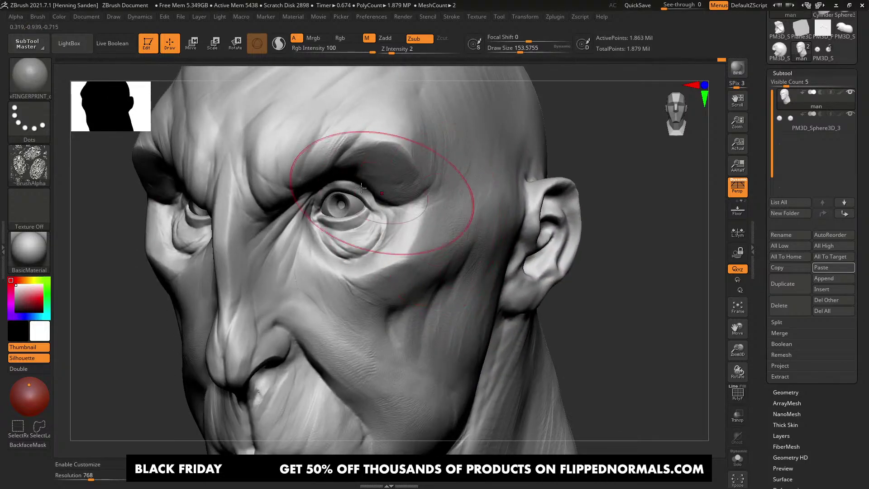
drag(382, 194, 353, 154)
mouse_move(448, 174)
alt+right_down()
mouse_move(453, 268)
mouse_move(457, 245)
alt+right_up()
right_drag(457, 244, 465, 256)
drag(465, 256, 457, 181)
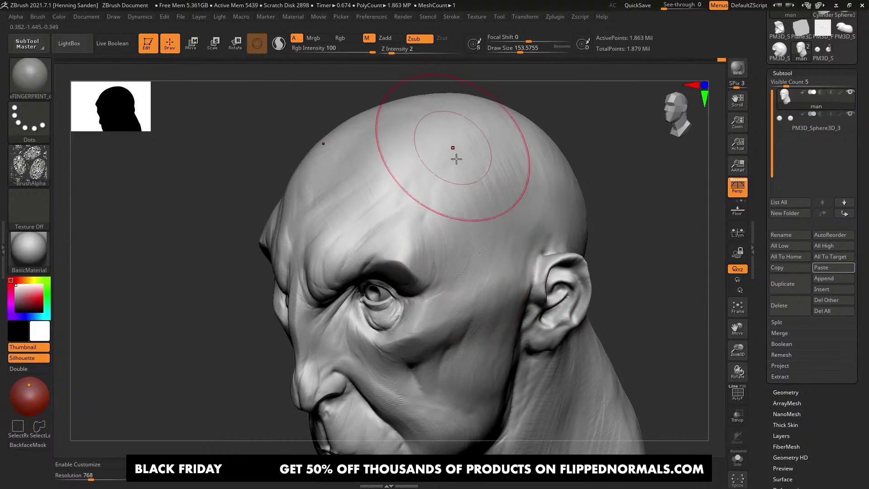
Step: Extend the fingerprint texture from the temple down the side of the face to the jaw
right_drag(456, 159, 486, 290)
drag(490, 283, 454, 403)
alt+right_drag(455, 404, 468, 276)
drag(512, 246, 466, 364)
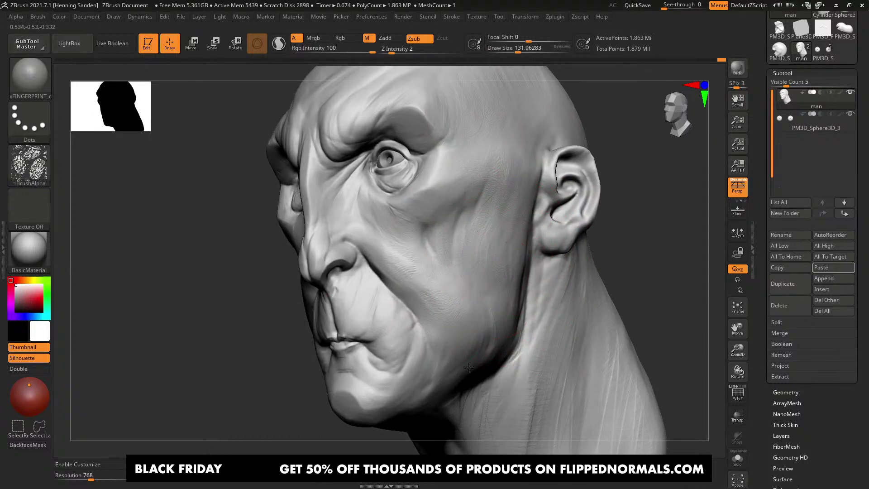
Step: Texture the jawline, the underside of the chin and the neck with the fingerprint brush, enlarged to about 212
alt+right_drag(468, 364, 471, 276)
drag(514, 285, 542, 280)
drag(496, 402, 503, 389)
right_drag(502, 389, 458, 287)
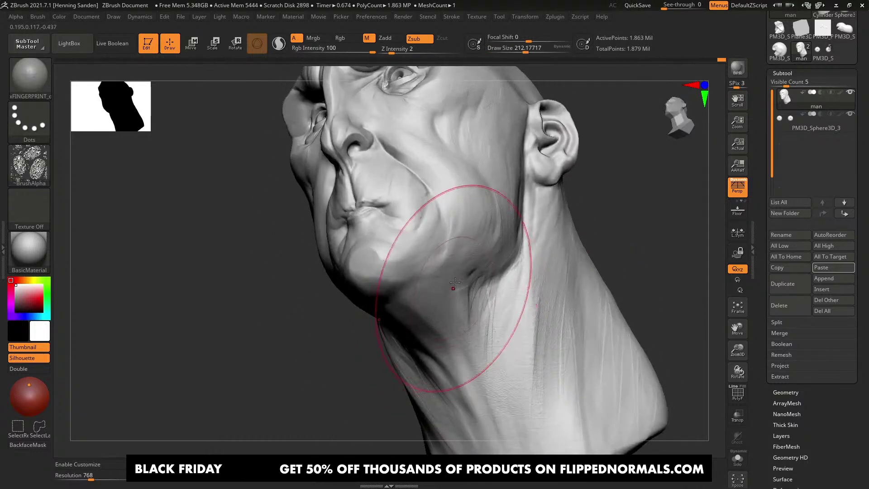
drag(458, 287, 378, 287)
Step: Set the draw size to about 128 for adding fingerprint texture around the brow and forehead
right_drag(378, 287, 486, 293)
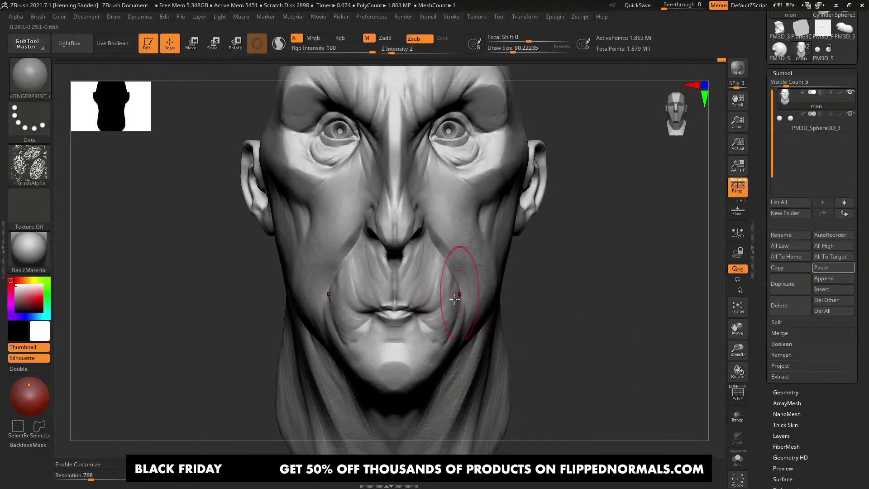
mouse_move(433, 272)
alt+right_down()
mouse_move(434, 302)
mouse_move(452, 271)
alt+right_up()
alt+right_drag(466, 226, 489, 238)
key(s)
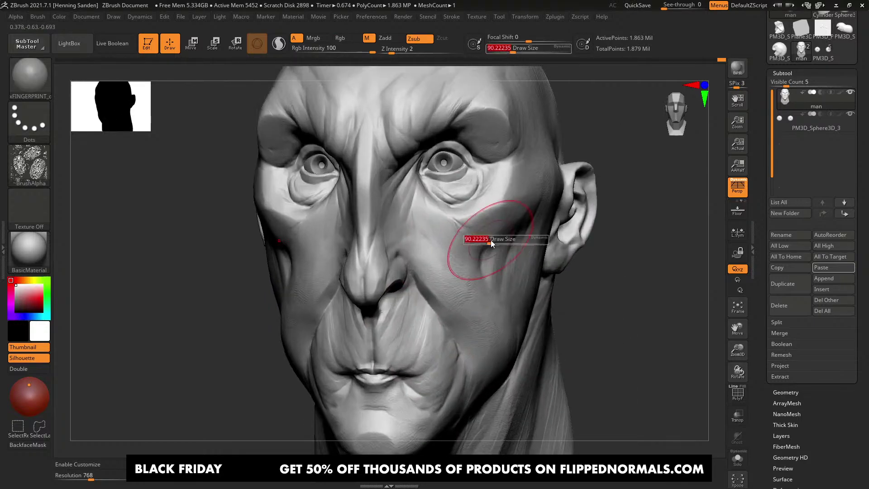
shift+right_drag(402, 243, 369, 253)
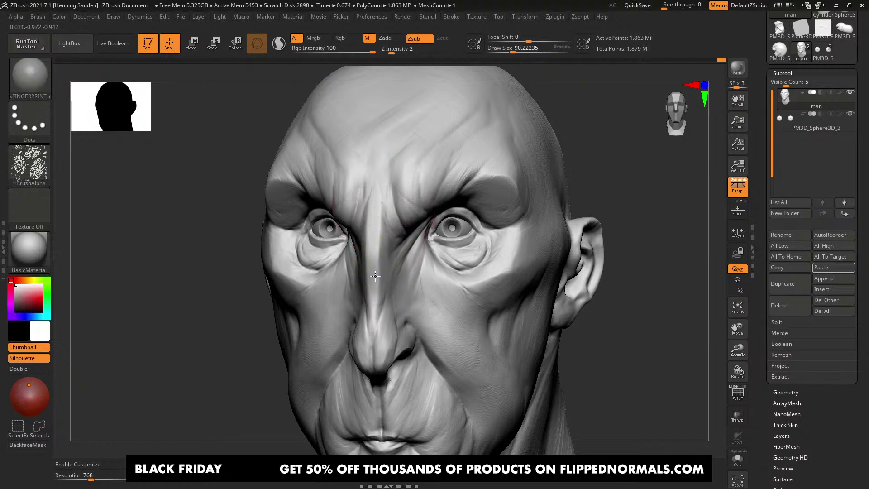
key(s)
drag(374, 278, 379, 277)
alt+right_drag(409, 198, 410, 214)
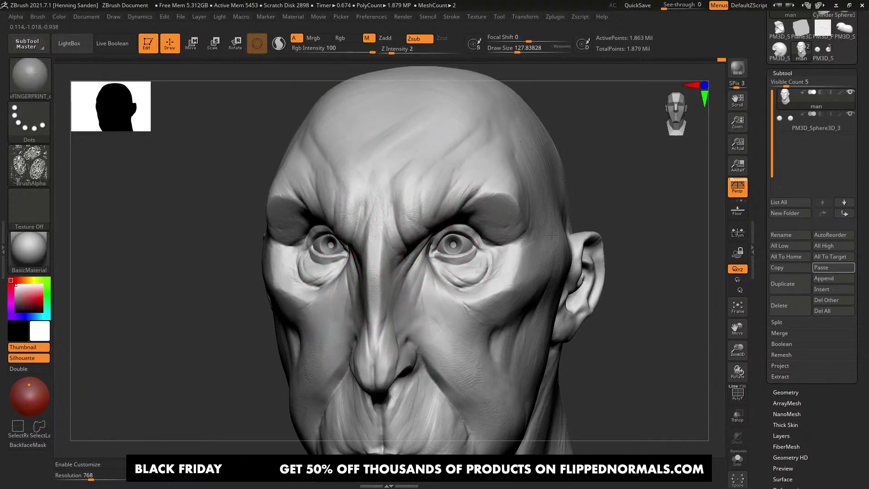
Step: Reduce the draw size to about 87 and refine the fingerprint texture around the nose bridge and brow
right_drag(551, 235, 510, 267)
key(s)
drag(510, 268, 505, 267)
right_drag(462, 240, 513, 257)
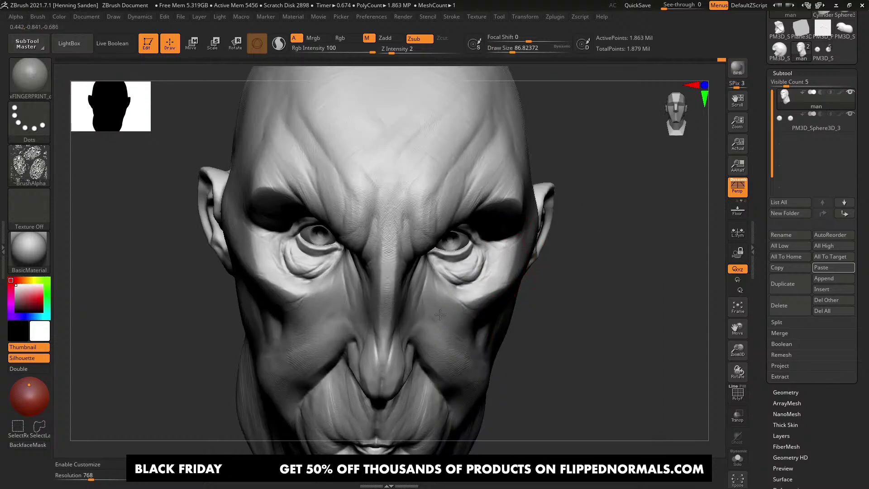
right_drag(440, 313, 407, 280)
mouse_move(390, 316)
right_down()
mouse_move(407, 337)
mouse_move(458, 327)
mouse_move(430, 271)
mouse_move(442, 281)
mouse_move(459, 270)
mouse_move(480, 272)
right_up()
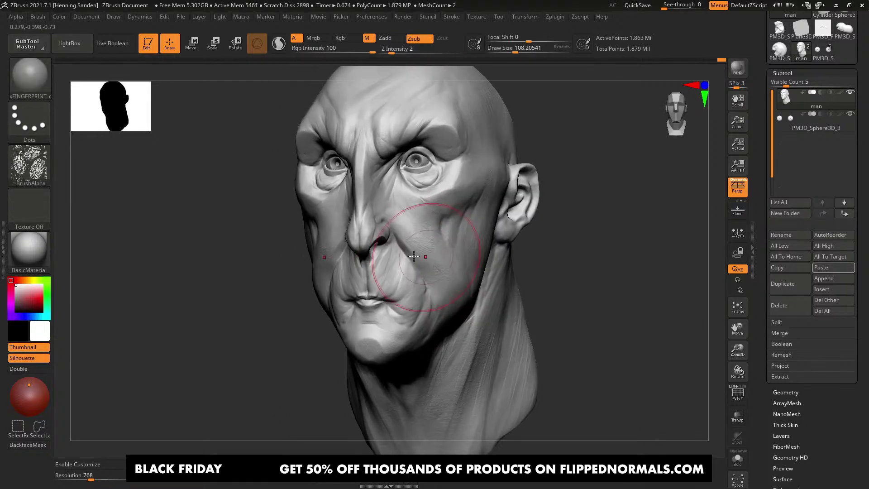
Step: Try the xFILLER_Simple brush on the cheek and mouth area, and undo its strokes
click(39, 83)
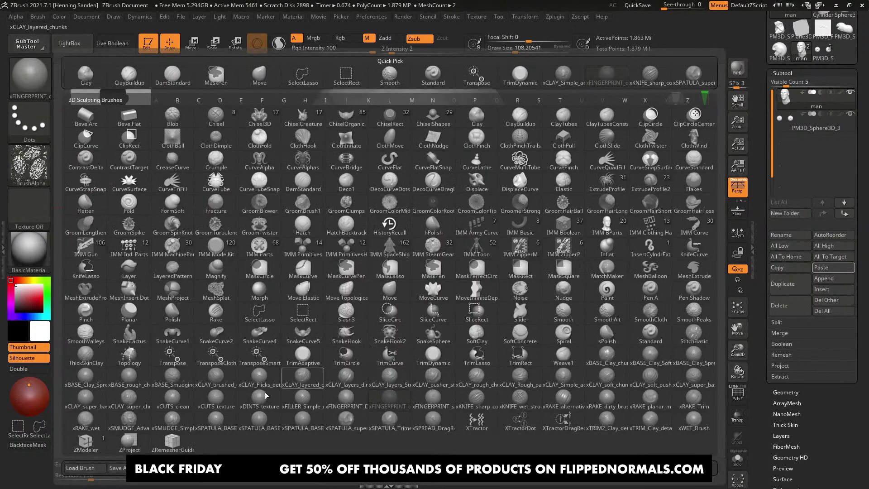
click(305, 397)
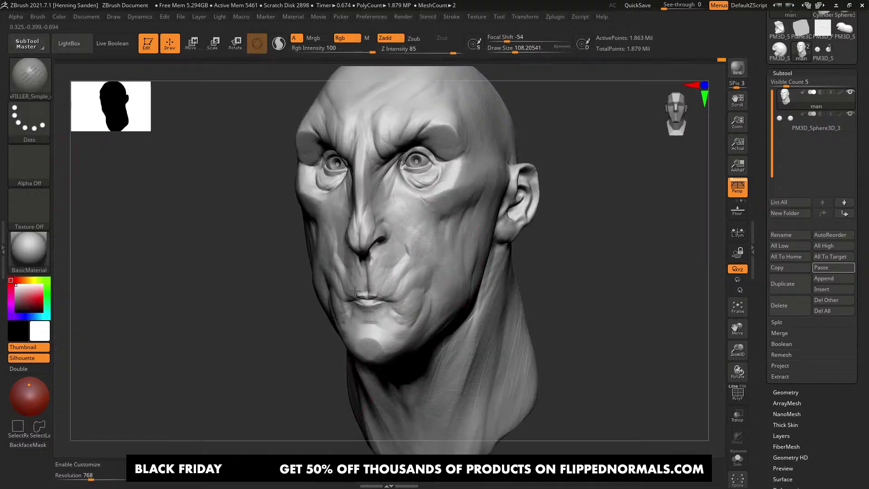
mouse_move(392, 222)
mouse_down()
mouse_move(424, 285)
mouse_move(395, 218)
mouse_up()
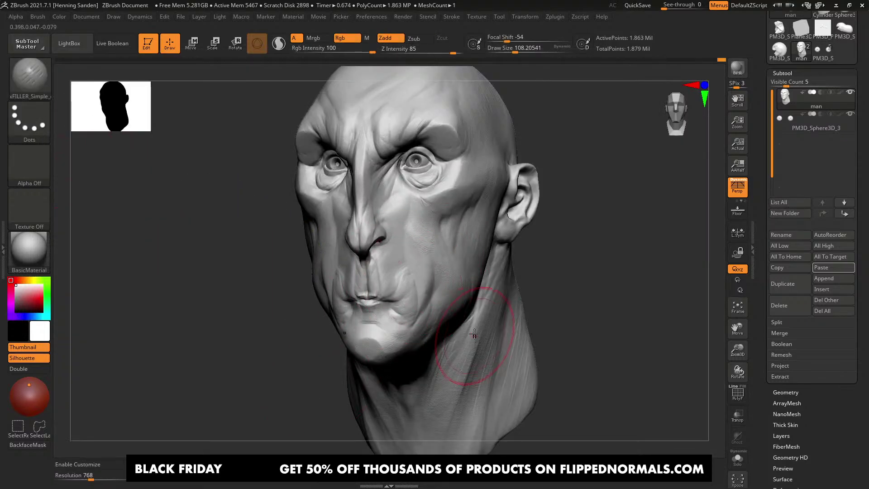
right_drag(474, 335, 509, 333)
key(ctrl+z)
key(ctrl+z)
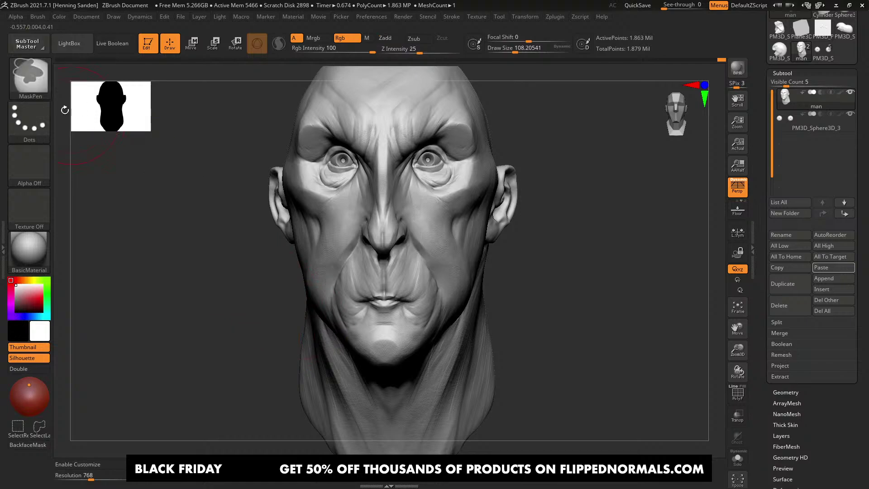
Step: Choose the xCLAY soft chunks brush and build up rough clay texture on the cheek beside the nasolabial fold
click(35, 86)
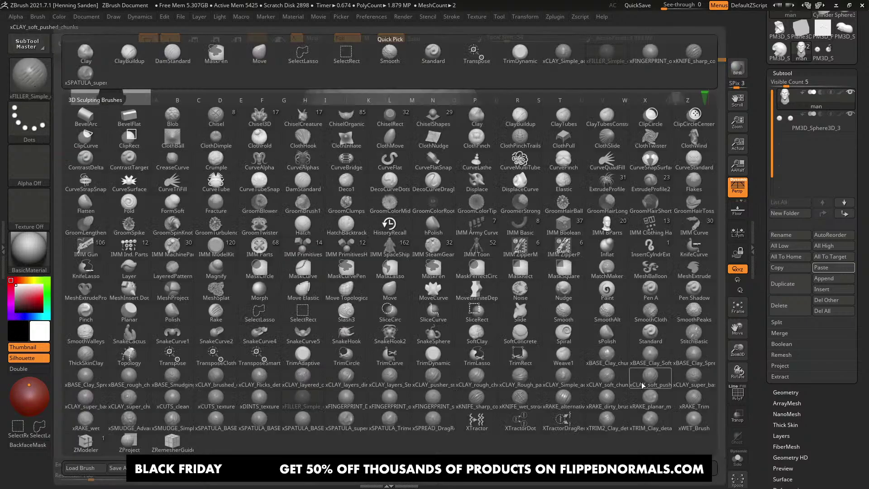
click(616, 379)
drag(422, 223, 419, 285)
mouse_move(419, 285)
ctrl+right_down()
mouse_move(426, 209)
mouse_move(418, 245)
ctrl+right_up()
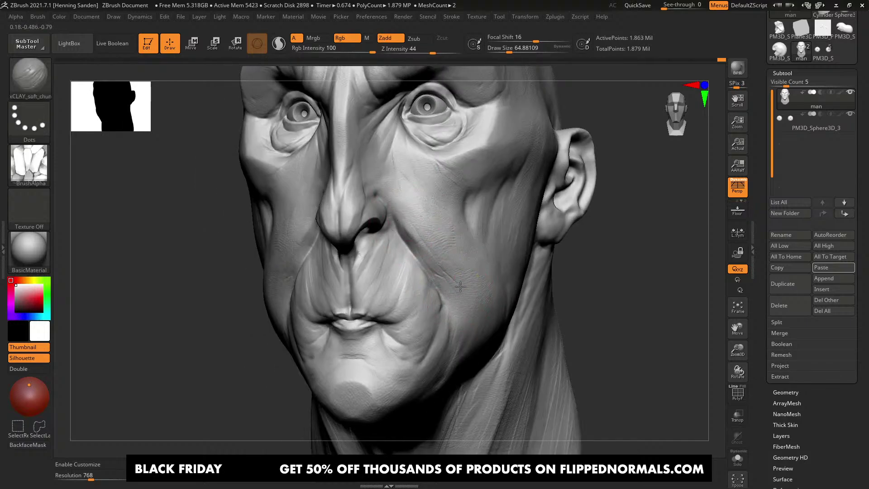
Step: Set the draw size to about 94 and build rough clay texture down the cheek and jaw beside the nasolabial fold, smoothing it lightly
key(s)
drag(455, 289, 432, 262)
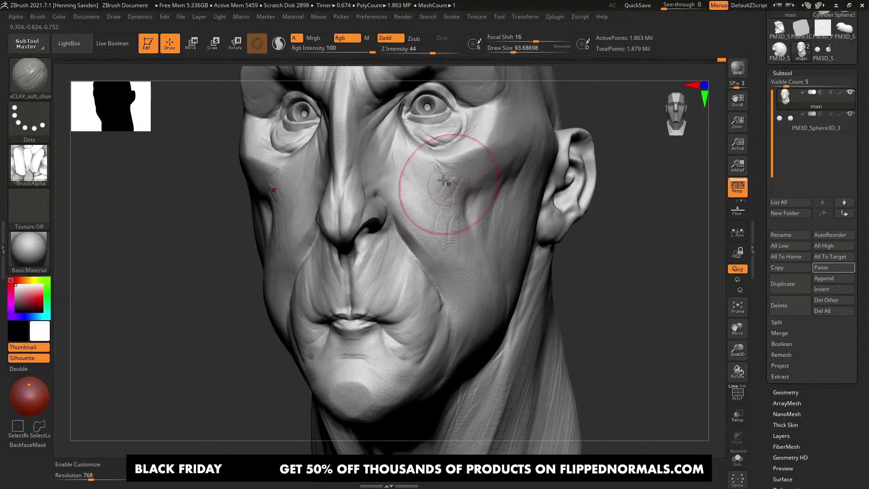
right_drag(467, 269, 428, 262)
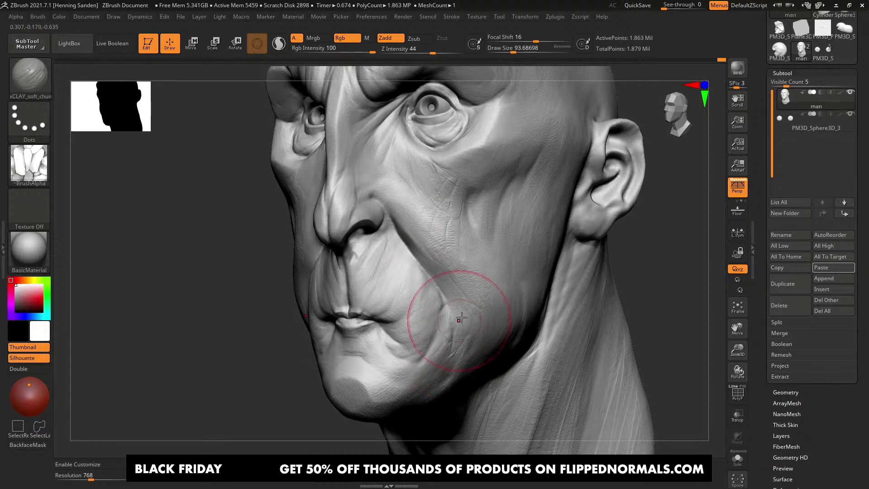
mouse_move(389, 292)
right_down()
mouse_move(414, 296)
mouse_move(442, 264)
mouse_move(442, 324)
right_up()
shift+drag(442, 324, 430, 316)
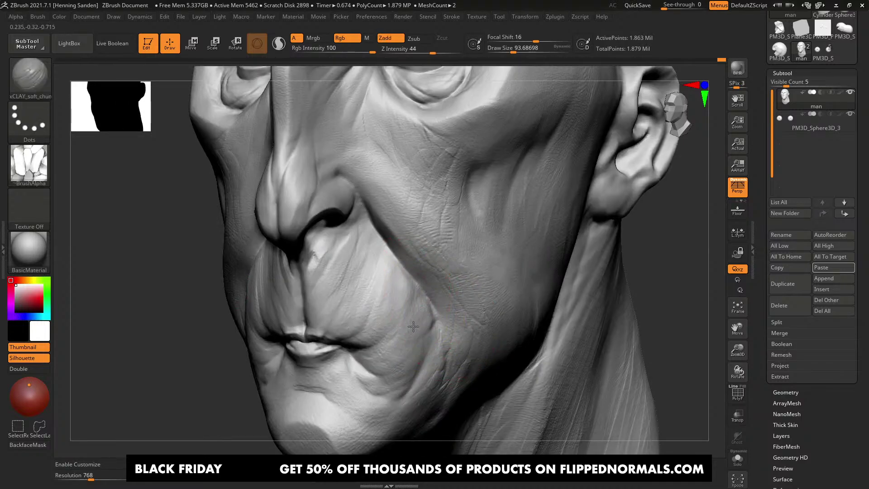
Step: Work clay texture into the upper lip, mouth area and chin, varying the draw size down to about 54 and back to about 68
right_drag(347, 290, 367, 276)
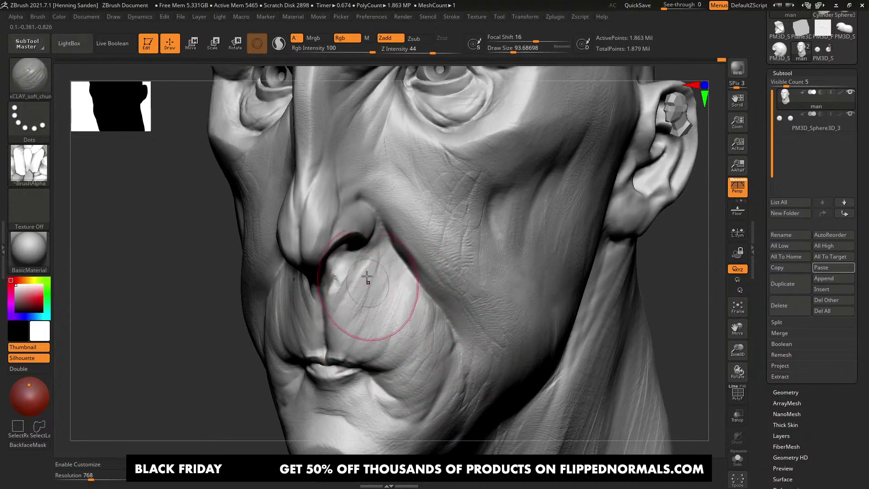
mouse_move(385, 250)
mouse_down()
mouse_move(376, 266)
mouse_move(384, 262)
mouse_move(381, 273)
mouse_up()
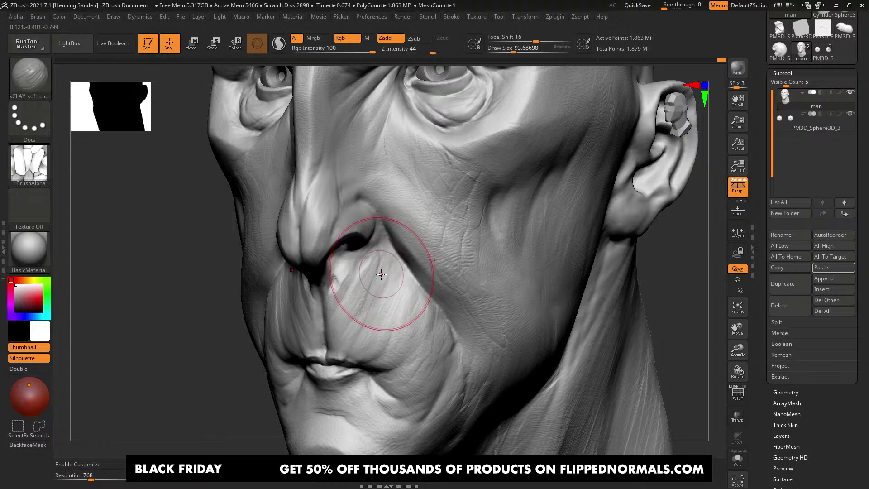
mouse_move(381, 273)
ctrl+right_down()
mouse_move(391, 269)
mouse_move(378, 252)
mouse_move(386, 292)
ctrl+right_up()
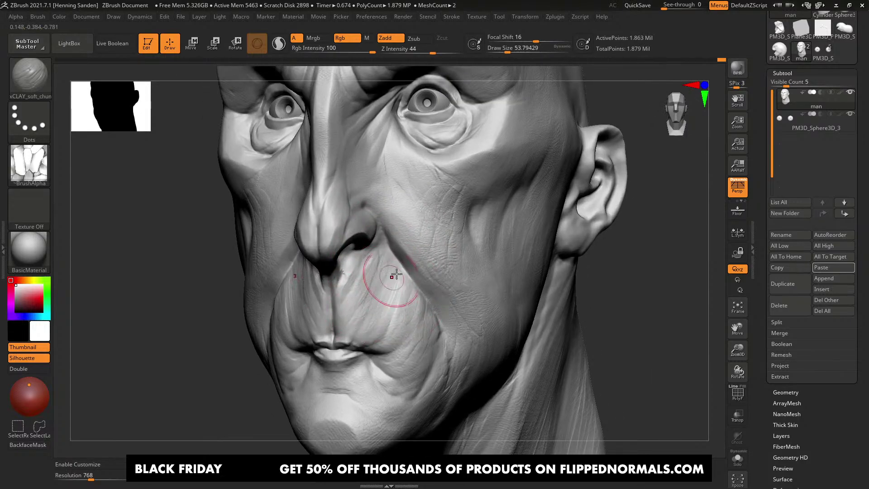
alt+right_drag(371, 324, 408, 267)
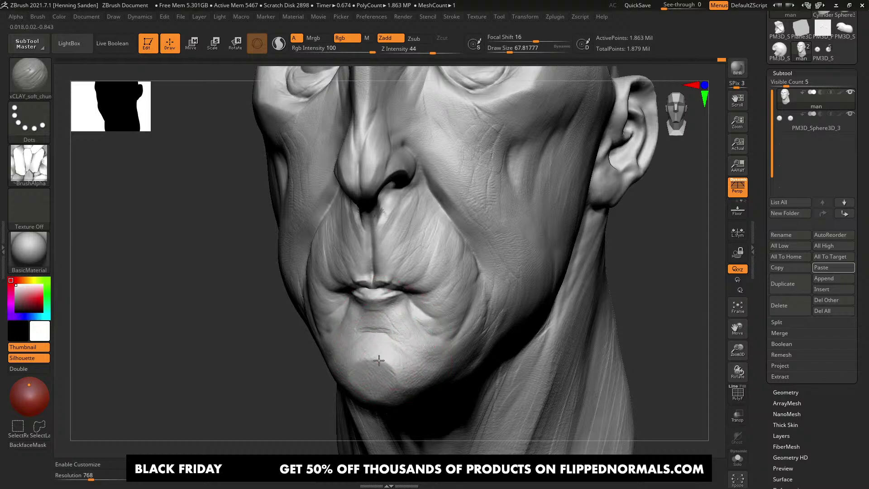
right_drag(378, 359, 447, 335)
right_drag(453, 304, 473, 283)
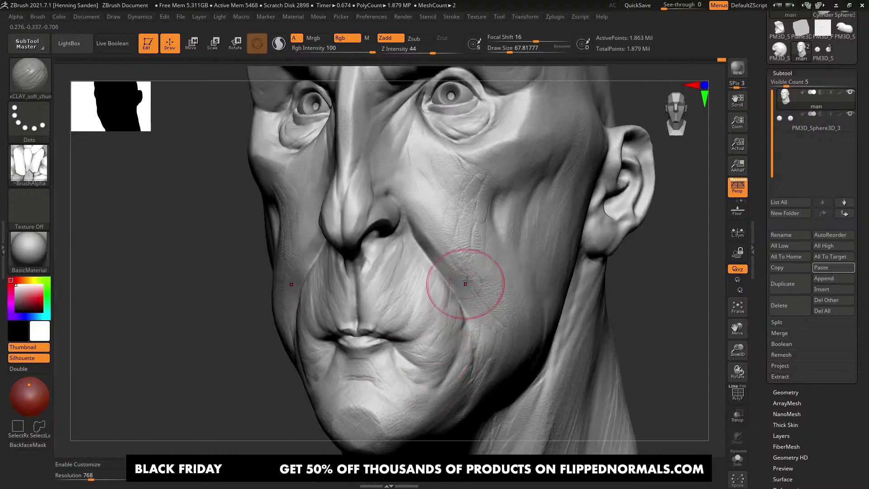
Step: Switch to the fanged Nosferatu head model and choose the SoftConcrete brush
drag(758, 100, 760, 172)
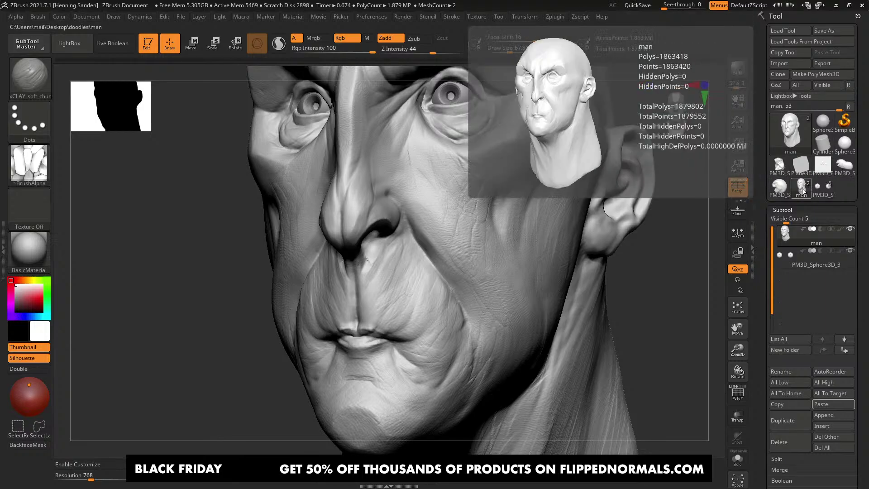
mouse_move(829, 193)
key(f)
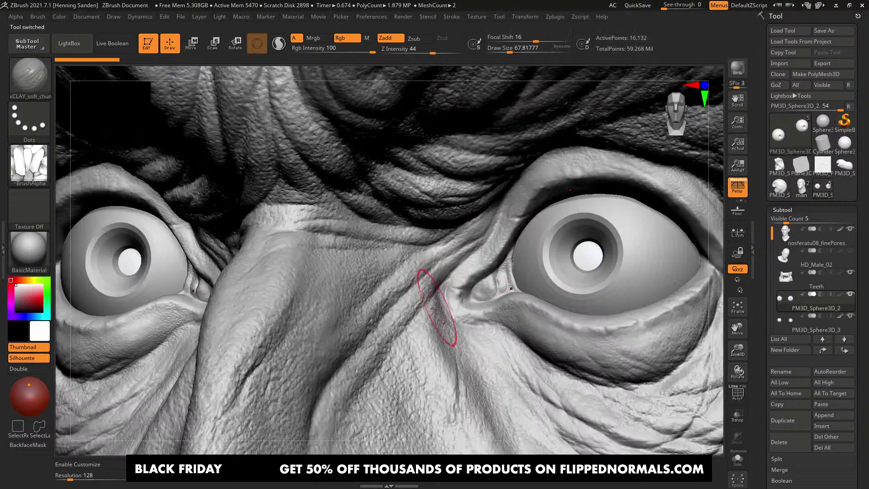
mouse_move(418, 280)
alt+right_down()
mouse_move(437, 233)
mouse_move(434, 277)
alt+right_up()
key(b)
key(s)
key(c)
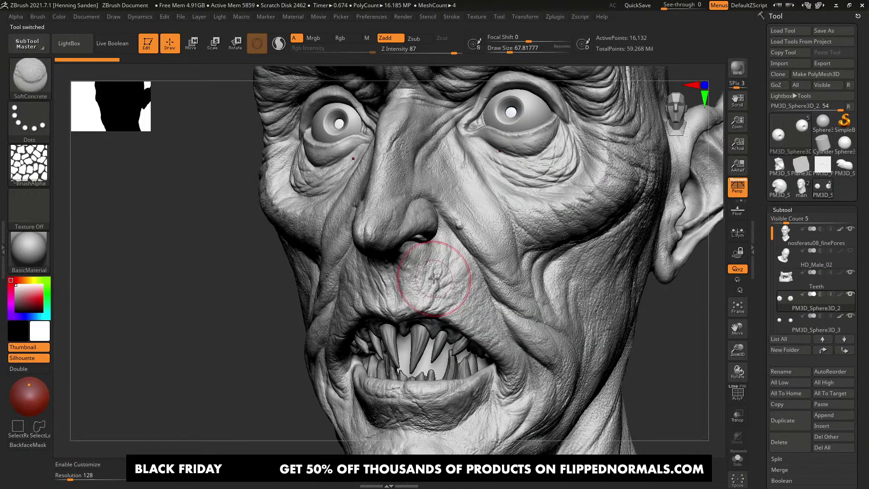
Step: Cycle through the user interface layouts until the FlippedNormalsSkinKit_CustomUI layout is loaded
click(36, 169)
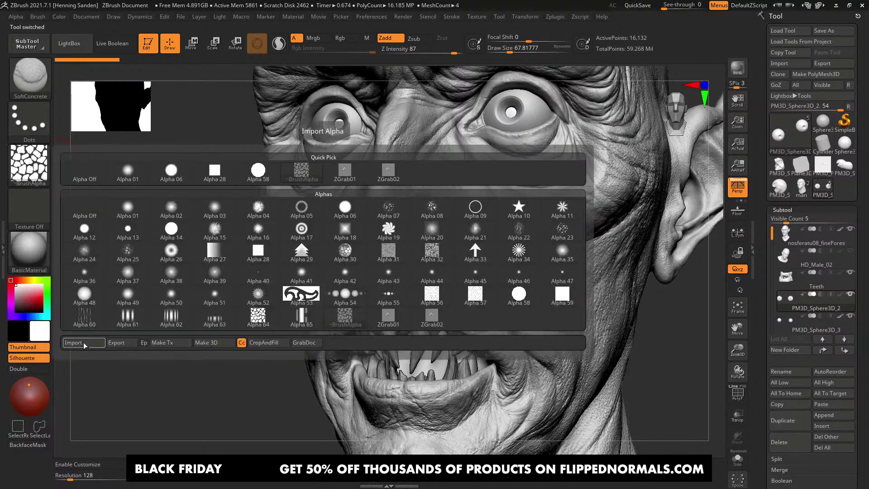
click(819, 6)
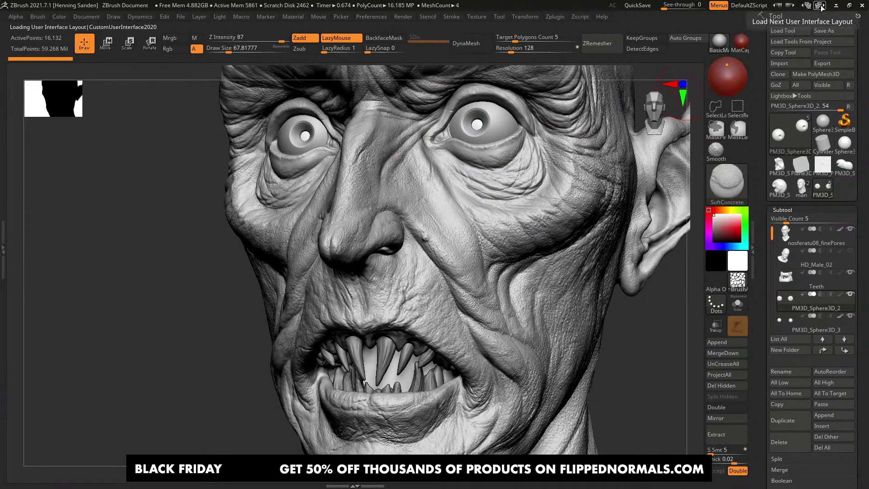
click(819, 5)
click(819, 6)
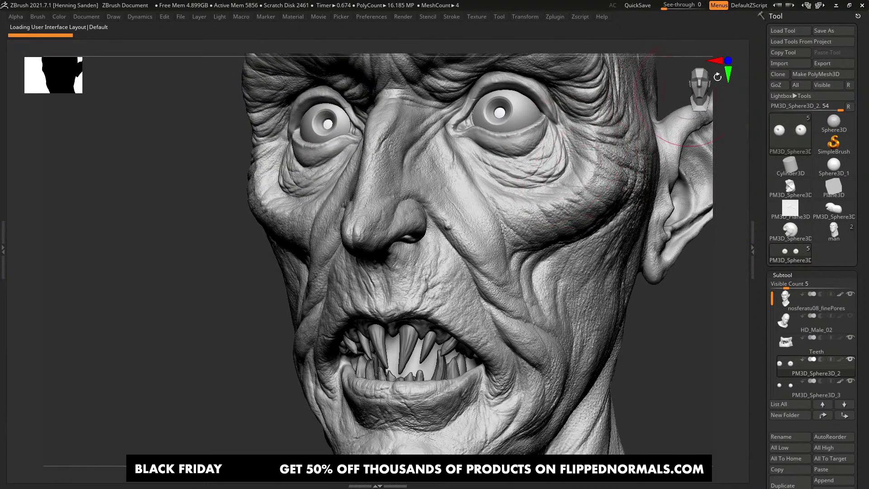
click(819, 6)
click(819, 6)
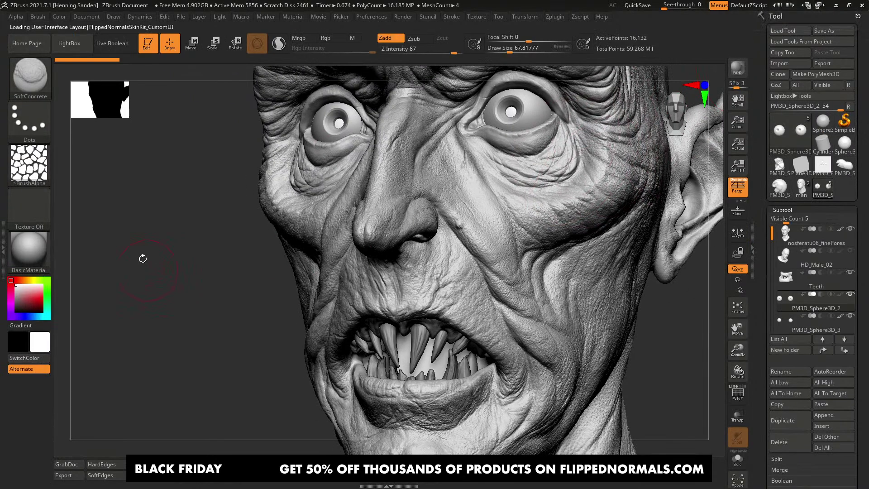
Step: Import the skin alphas, including _FullFaceMap, the Directional_Pore set and Folds01 to Folds03
click(42, 170)
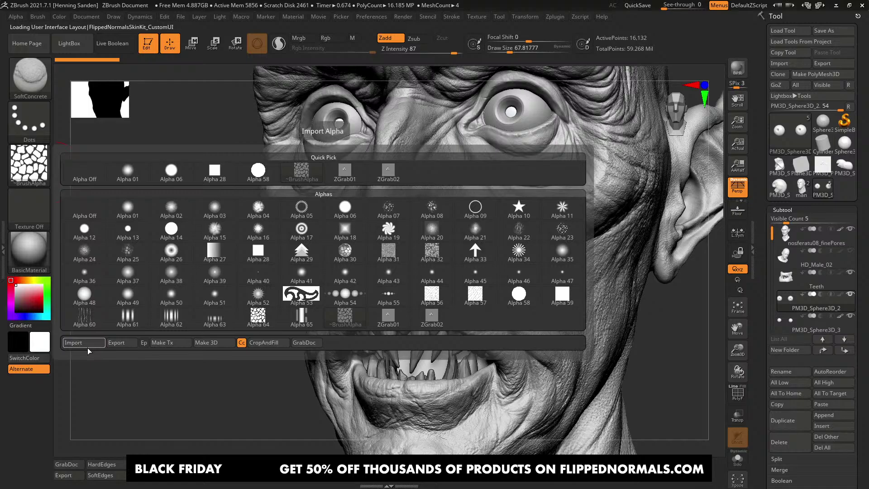
click(34, 170)
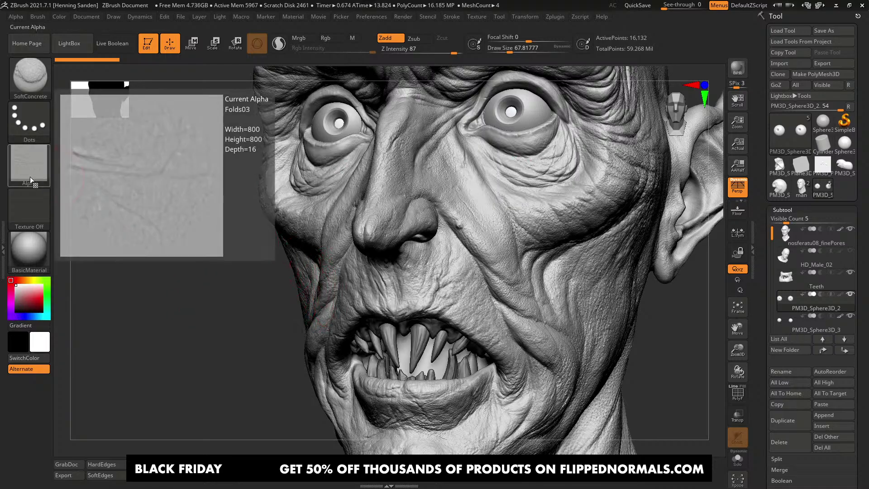
drag(254, 386, 430, 295)
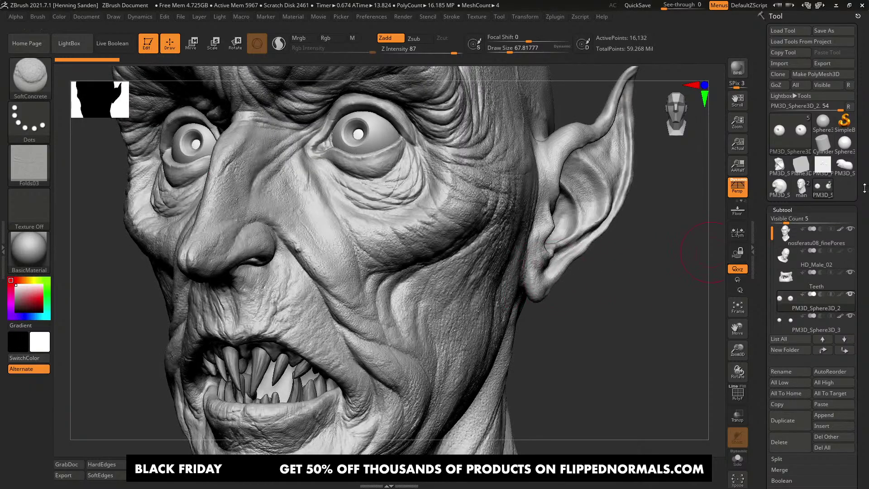
Step: Switch back to the man's head model, ready to work on the back of the skull
click(807, 189)
right_drag(582, 224, 466, 335)
alt+right_drag(506, 215, 444, 258)
key(b)
key(Escape)
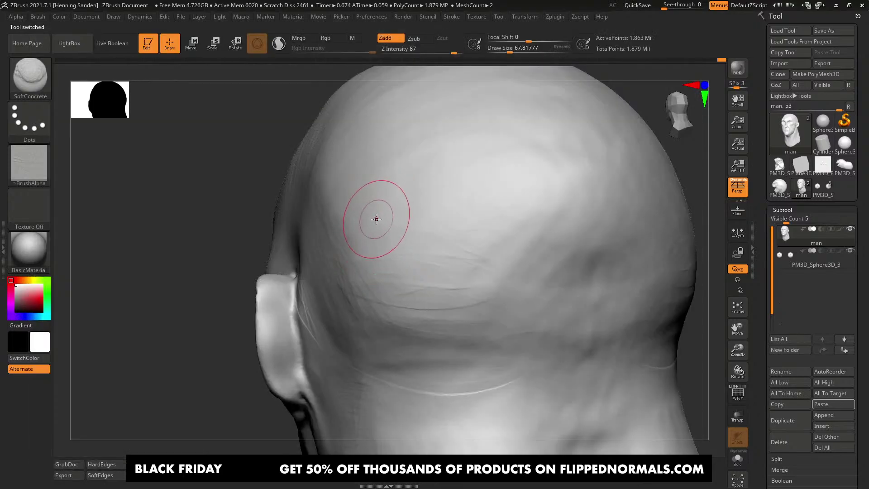
Step: Choose the Standard brush and load one of the Directional_Pore alphas
key(b)
key(s)
key(t)
click(30, 166)
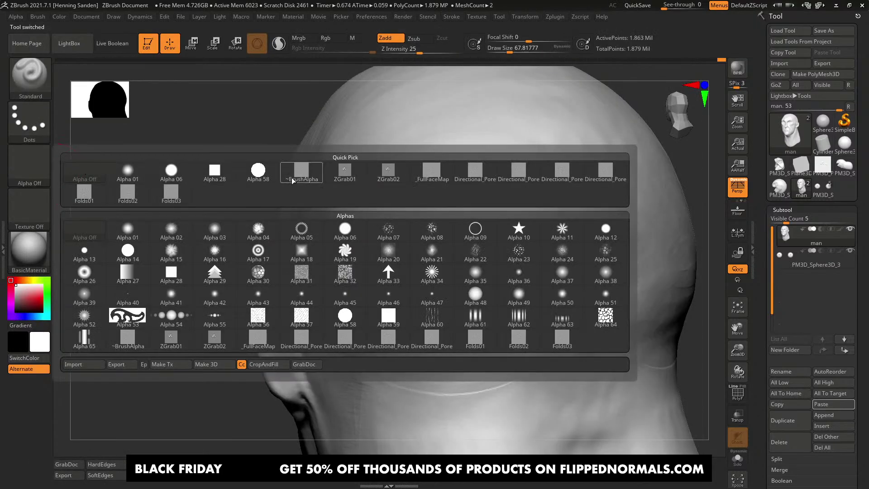
click(295, 342)
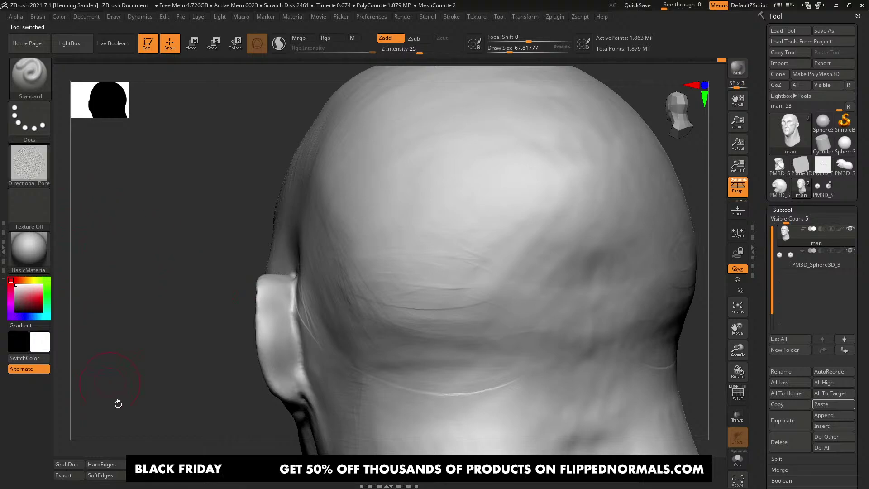
Step: Try a pore stroke across the back of the man's head at a draw size of about 25, and undo it
key(s)
drag(397, 285, 390, 285)
mouse_move(415, 257)
mouse_down()
mouse_move(512, 199)
mouse_move(536, 194)
mouse_up()
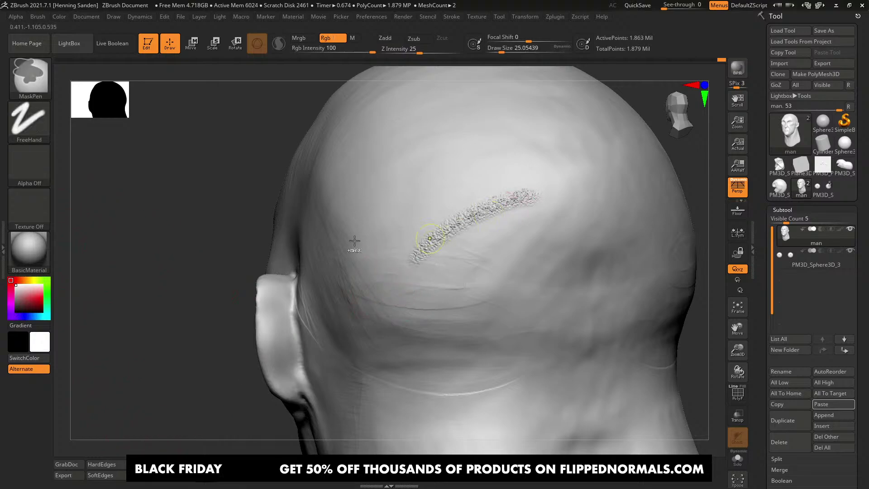
key(ctrl+z)
Step: Set the stroke to DragRect and the alpha's MidValue to 50, and try a pore stamp on the back of the man's head
click(25, 128)
click(127, 131)
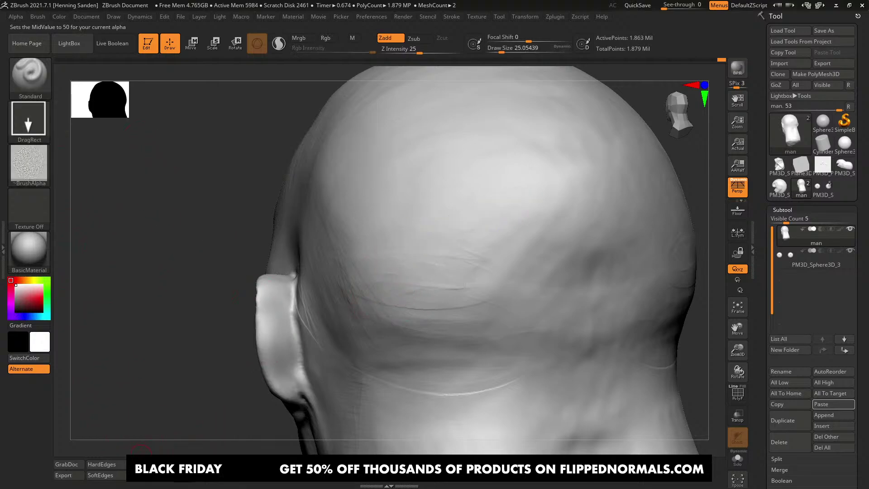
mouse_move(437, 257)
mouse_down()
mouse_move(489, 229)
mouse_move(535, 235)
mouse_up()
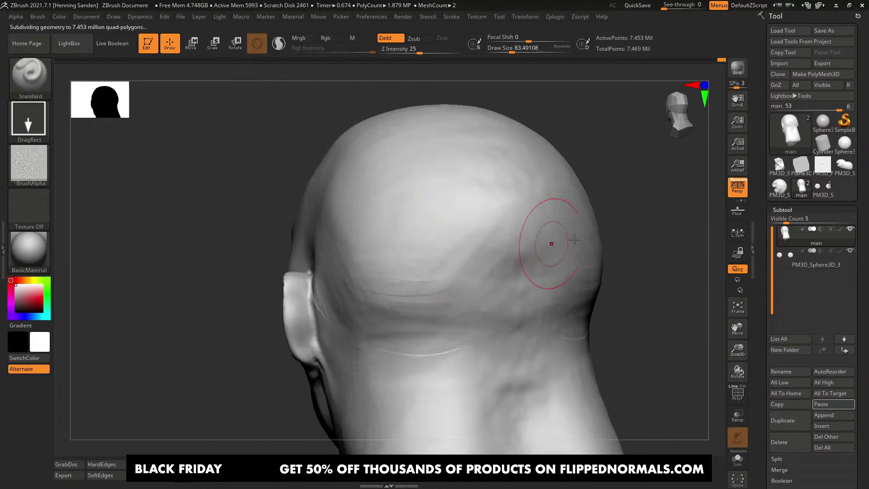
Step: Switch to the Nosferatu model's nosferatu08_finePores subtool, try a pore stamp on the back of the skull, and undo it
click(823, 187)
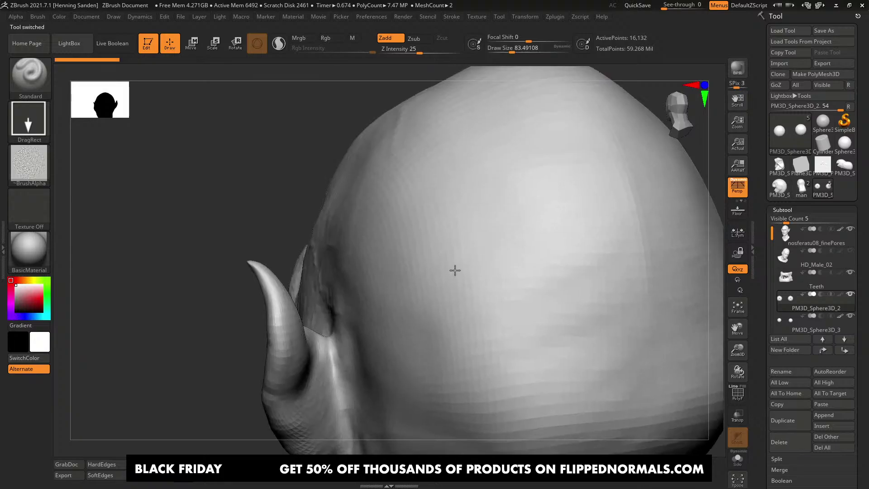
alt+right_drag(450, 312, 435, 261)
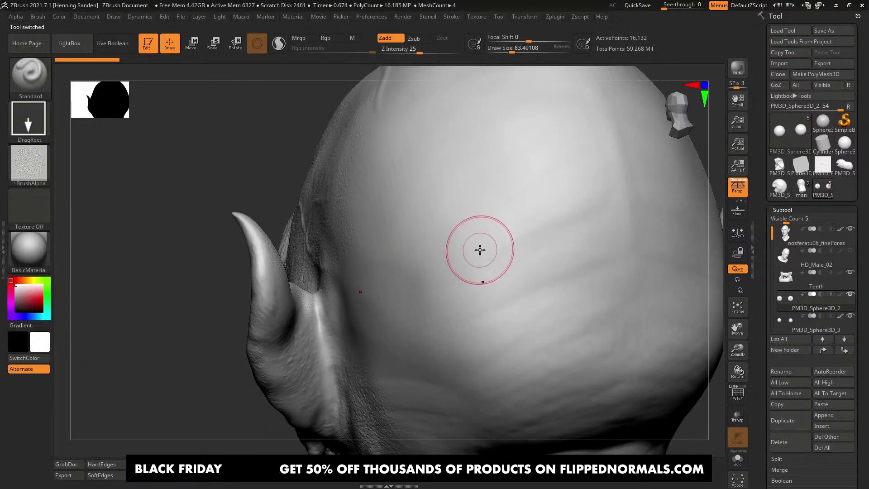
alt+click(479, 250)
mouse_move(508, 225)
mouse_down()
mouse_move(574, 237)
mouse_move(388, 326)
mouse_move(575, 240)
mouse_up()
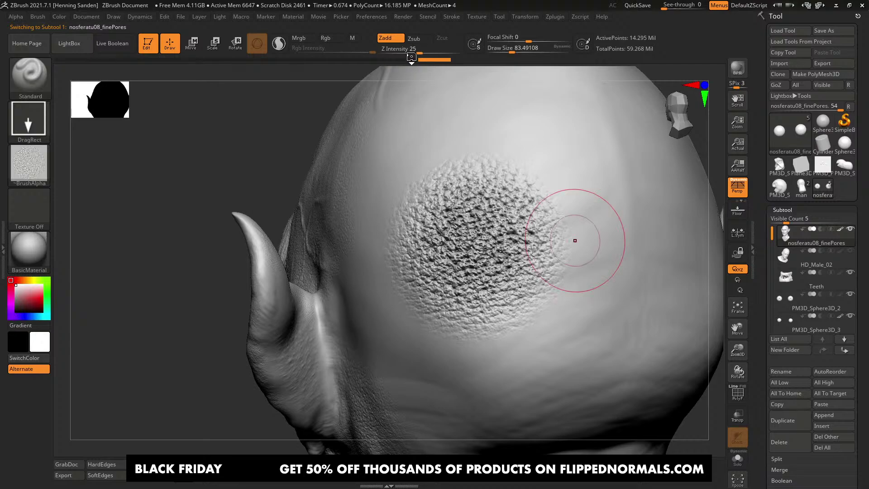
key(ctrl+z)
Step: Set the Z Intensity to 9 and stamp overlapping patches of pores over the back of the Nosferatu skull
drag(418, 51, 412, 51)
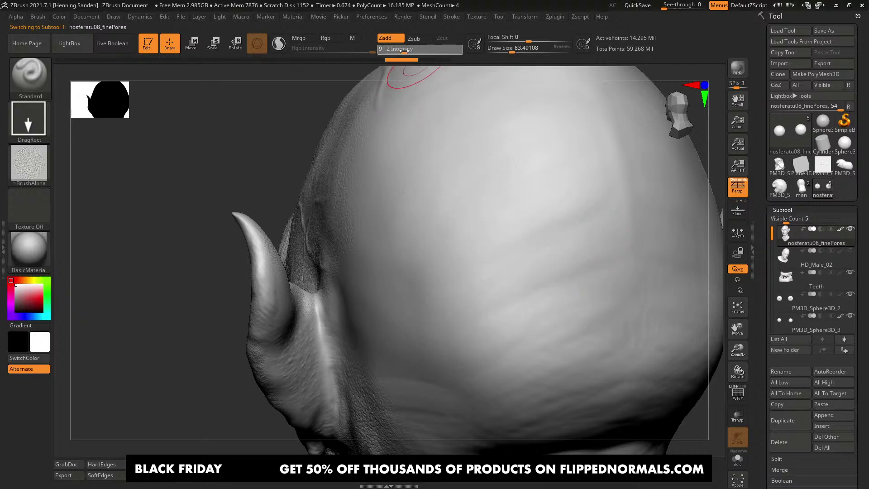
alt+right_drag(544, 234, 451, 252)
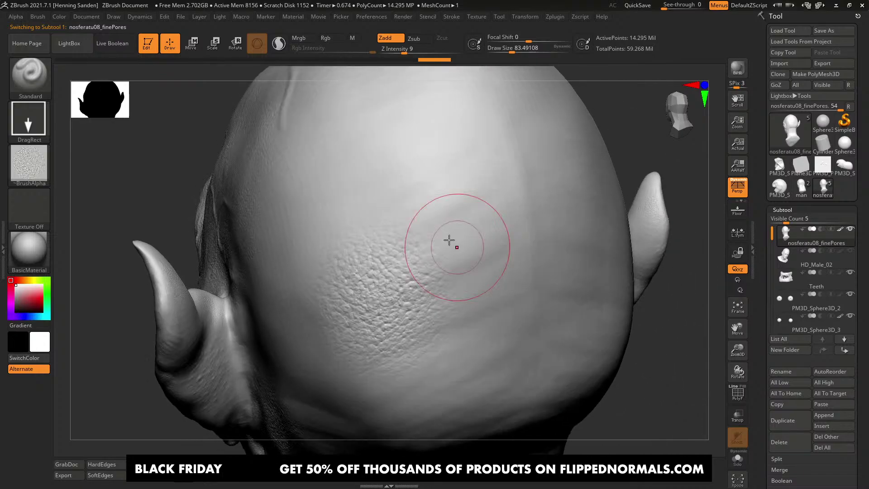
drag(439, 177, 498, 159)
alt+right_drag(470, 293, 455, 237)
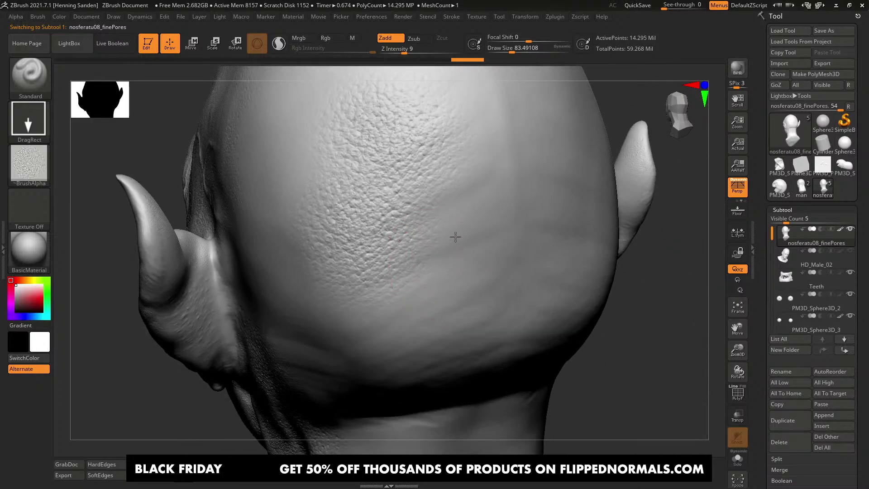
right_drag(536, 236, 437, 321)
drag(428, 309, 506, 255)
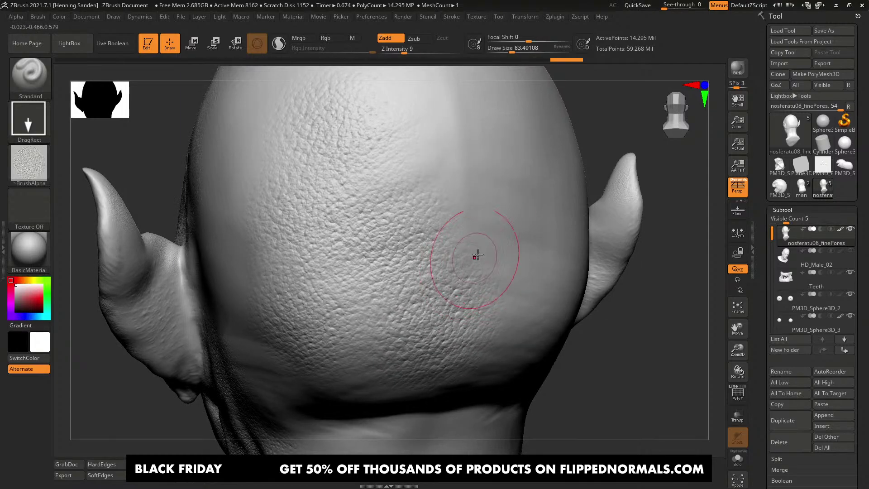
Step: Extend the stamped pore texture across the middle of the skull and up towards the crown
alt+right_drag(472, 213, 470, 277)
right_drag(462, 234, 482, 211)
alt+right_drag(454, 290, 481, 244)
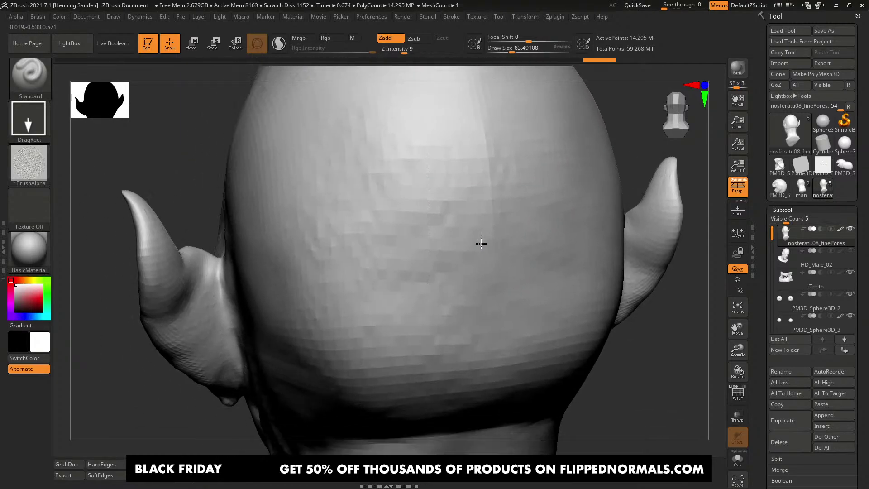
mouse_move(369, 317)
right_down()
mouse_move(431, 362)
mouse_move(520, 335)
right_up()
right_drag(334, 267, 394, 239)
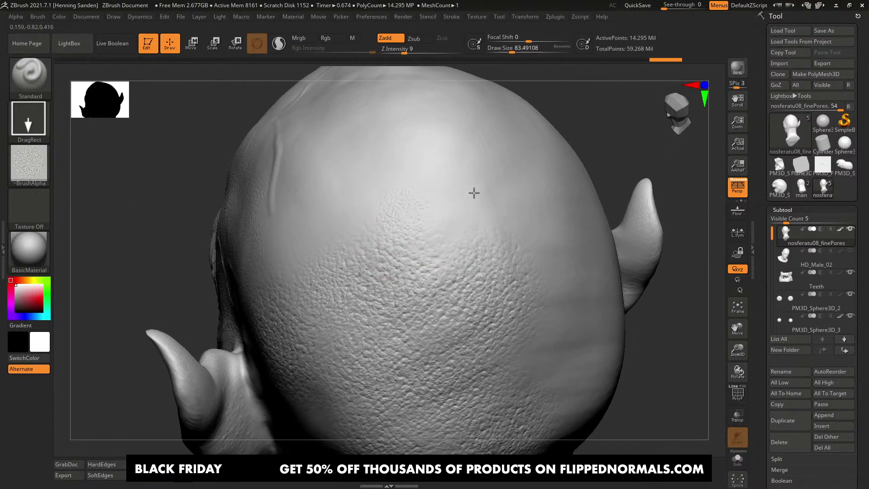
mouse_move(473, 192)
right_down()
mouse_move(490, 225)
mouse_move(535, 196)
right_up()
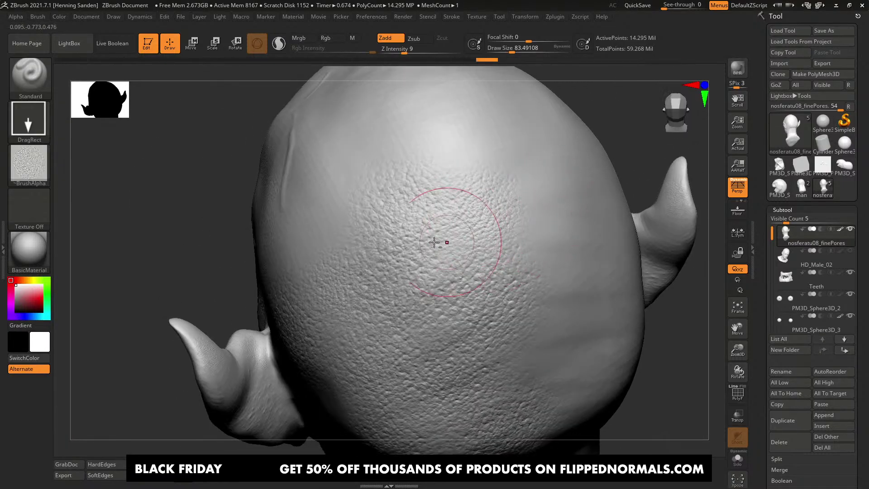
Step: Switch to a Directional_Pores alpha and stamp pore patches across the smooth side of the Nosferatu's skull towards the ear
click(28, 163)
click(258, 171)
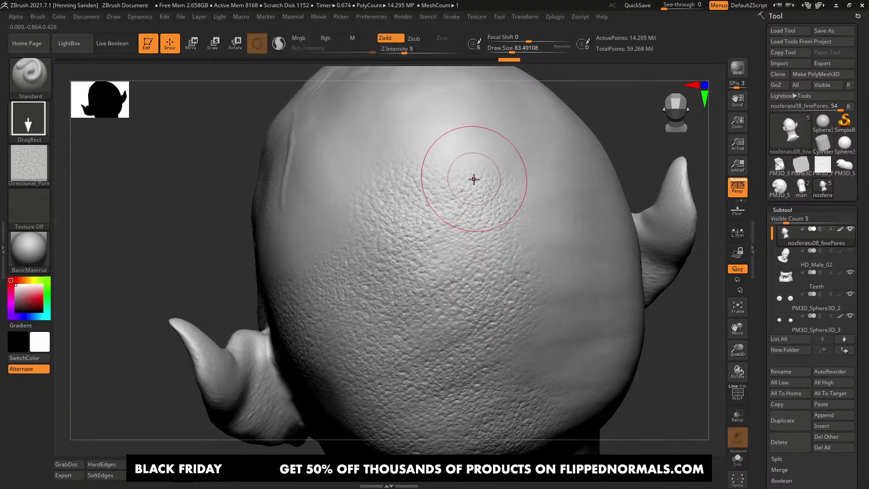
click(42, 164)
click(519, 174)
alt+right_drag(187, 193, 79, 175)
right_drag(488, 341, 424, 304)
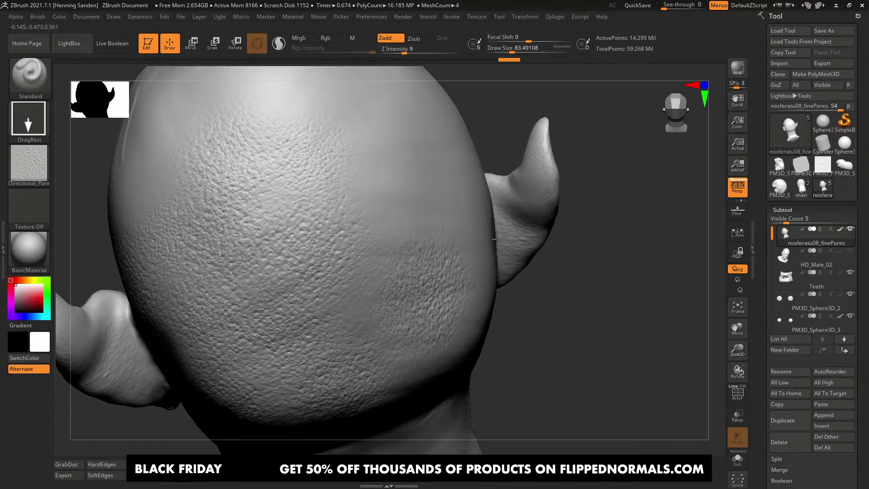
right_drag(497, 239, 475, 226)
right_drag(551, 197, 495, 281)
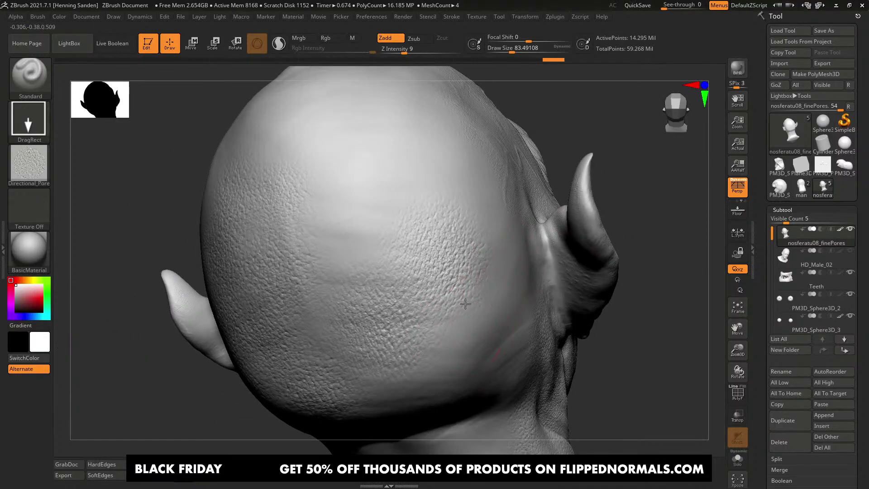
Step: Choose the Folds03 alpha, undo its trial stamp on the skull, and set the alpha's MidValue to 50
click(29, 163)
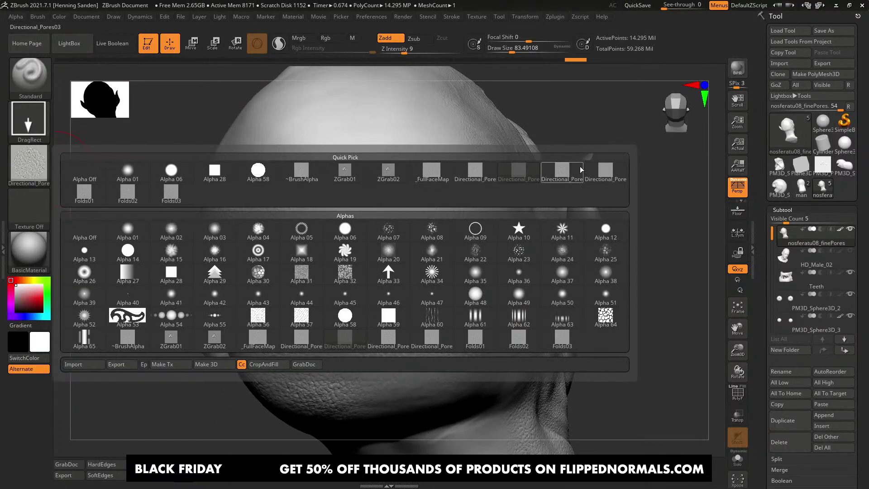
click(162, 198)
right_drag(445, 267, 487, 294)
right_drag(431, 229, 403, 257)
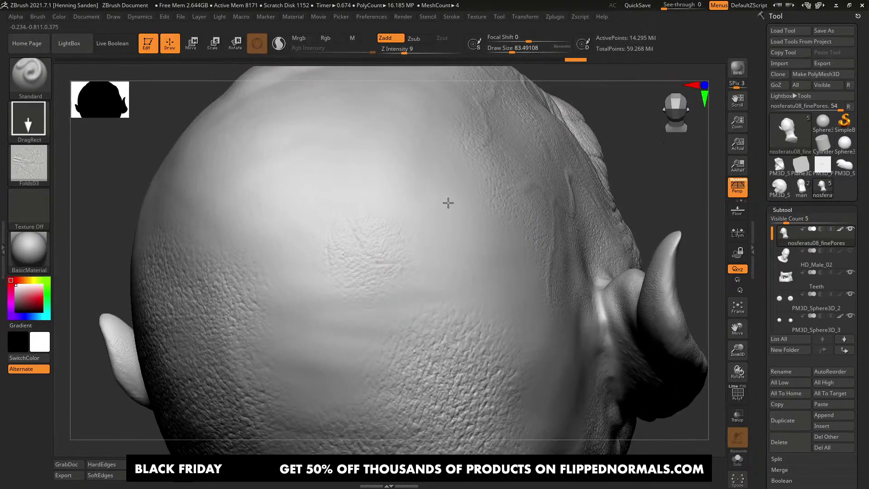
key(ctrl)
key(ctrl+z)
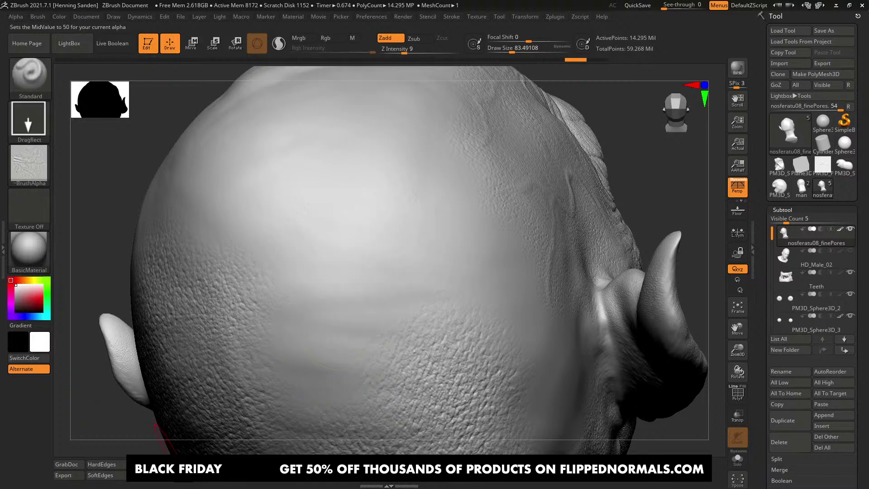
Step: Stamp overlapping Folds03 wrinkles on the back of the skull, raising the Z Intensity to 13
right_drag(360, 230, 379, 248)
drag(466, 211, 476, 215)
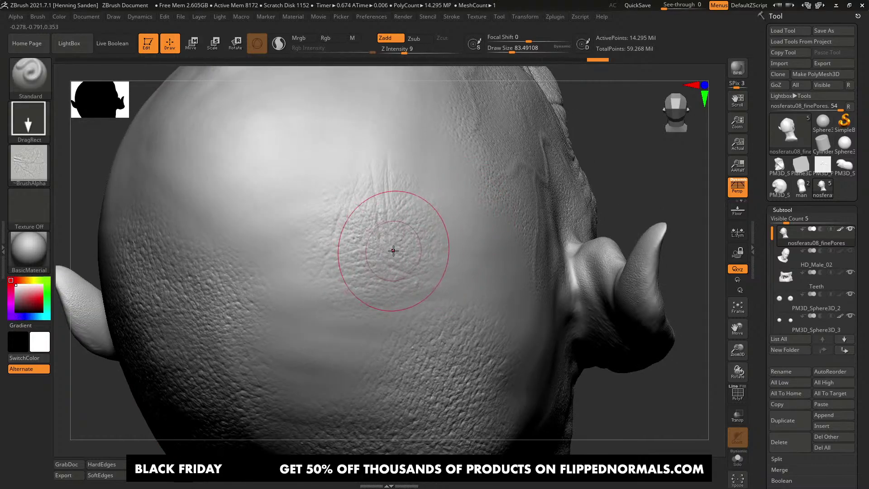
key(u)
drag(393, 250, 398, 251)
drag(336, 343, 392, 264)
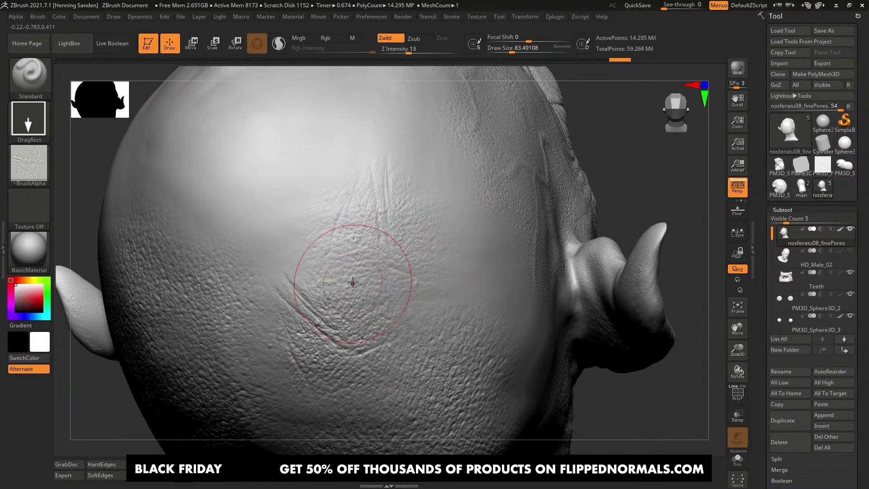
drag(297, 182, 386, 149)
Step: Inspect the skin detail around the Nosferatu's nose and mouth, and switch back to the man model framed from the front
ctrl+right_drag(394, 158, 457, 239)
mouse_move(606, 276)
right_down()
mouse_move(551, 304)
mouse_move(464, 215)
mouse_move(428, 310)
mouse_move(433, 330)
right_up()
key(ctrl)
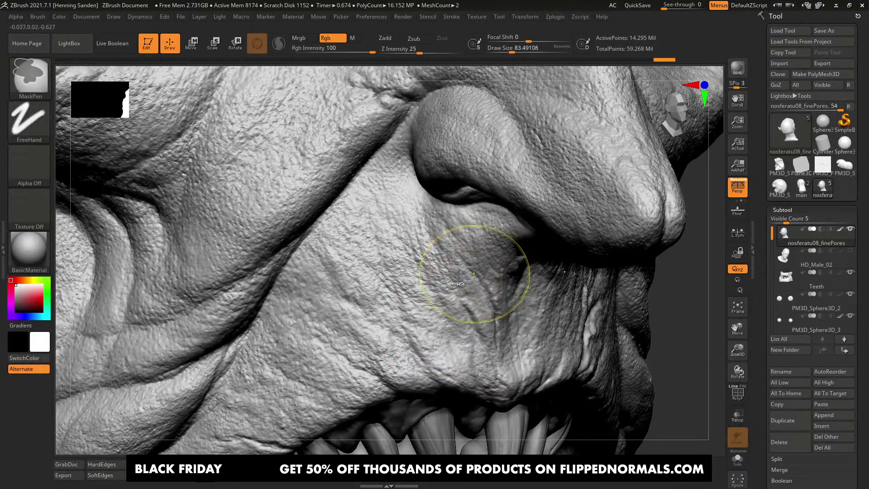
key(ctrl+z)
mouse_move(433, 265)
ctrl+right_down()
mouse_move(433, 247)
mouse_move(475, 238)
ctrl+right_up()
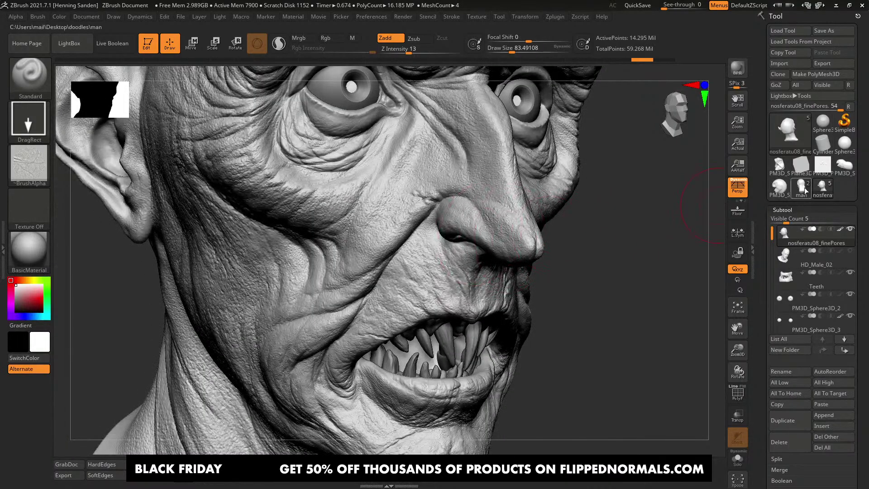
click(822, 193)
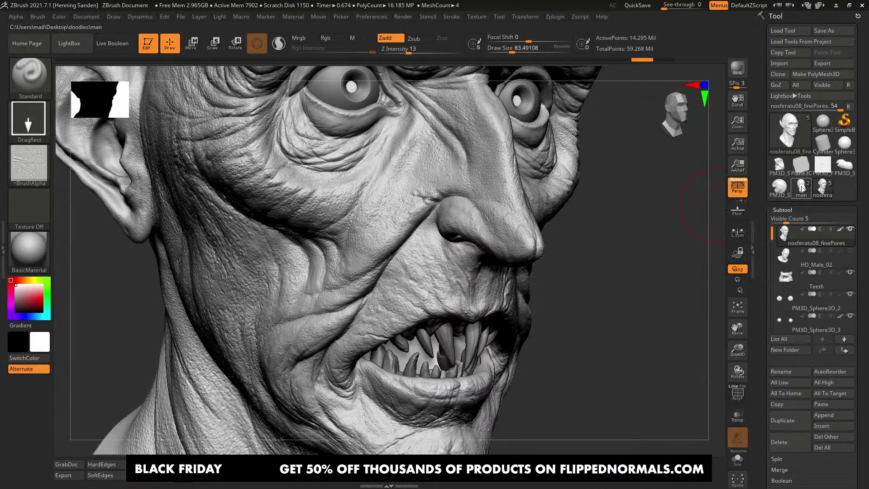
click(792, 194)
key(f)
shift+right_drag(507, 239, 500, 215)
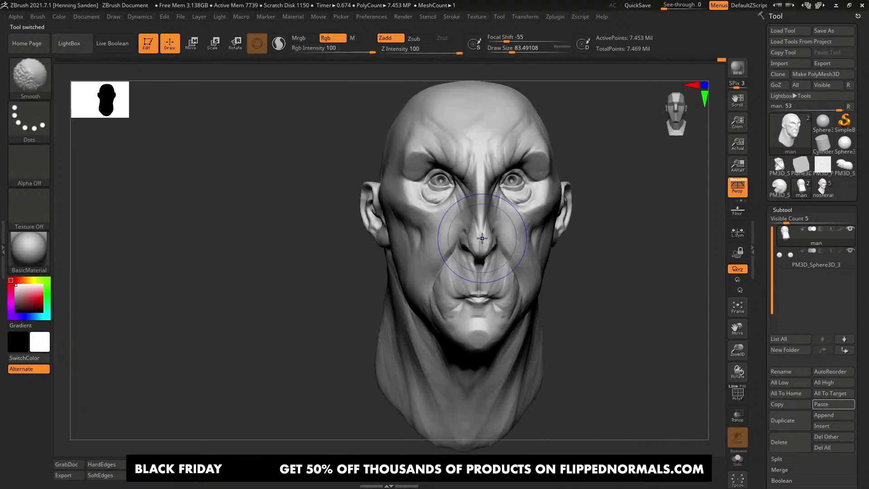
mouse_move(547, 199)
right_down()
mouse_move(551, 229)
mouse_move(500, 202)
mouse_move(520, 236)
mouse_move(520, 215)
mouse_move(514, 235)
right_up()
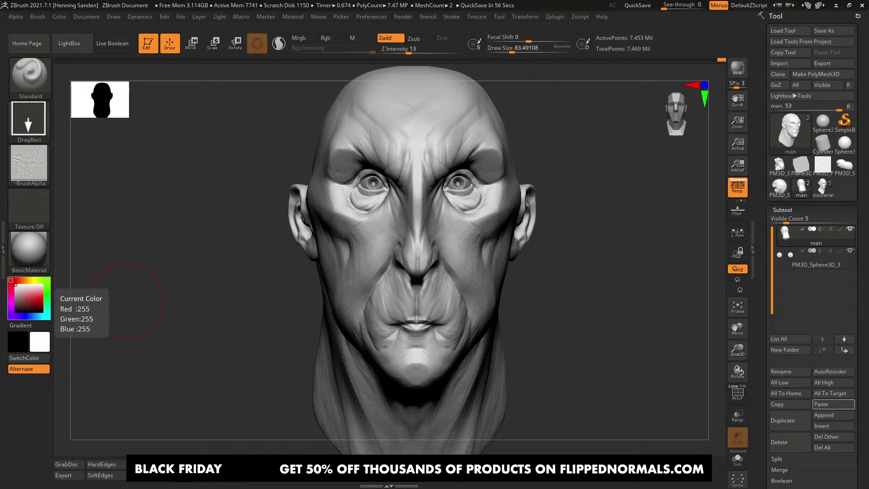
Step: Switch to the browser, open the FlippedNormals home page, and look over the Black Friday banner, categories and staff picks
key(alt+Tab)
click(530, 202)
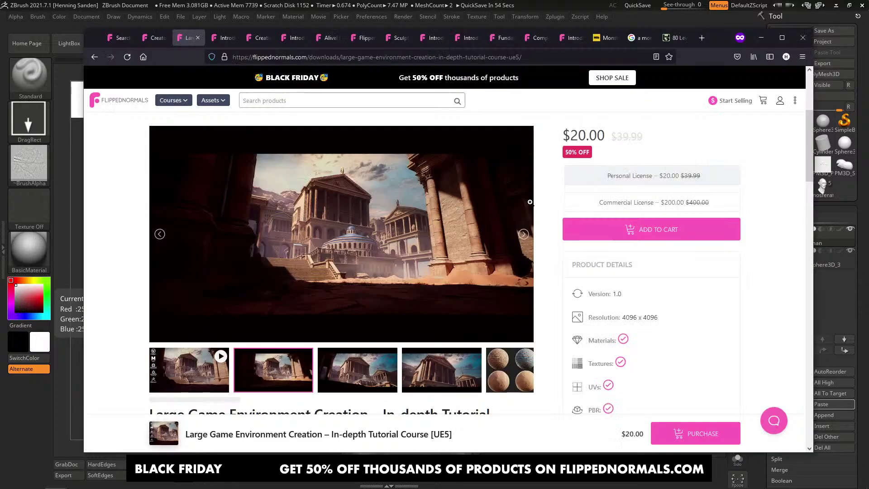
scroll(167, 127, up, 2)
click(137, 97)
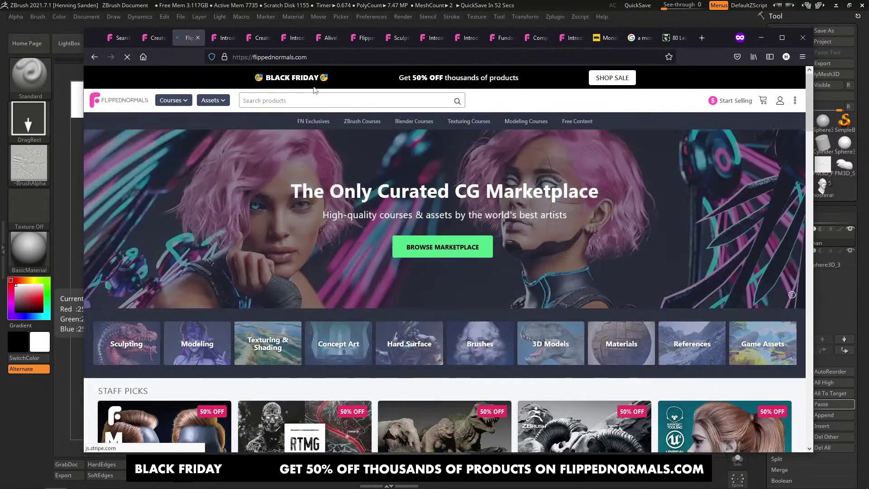
drag(329, 78, 267, 78)
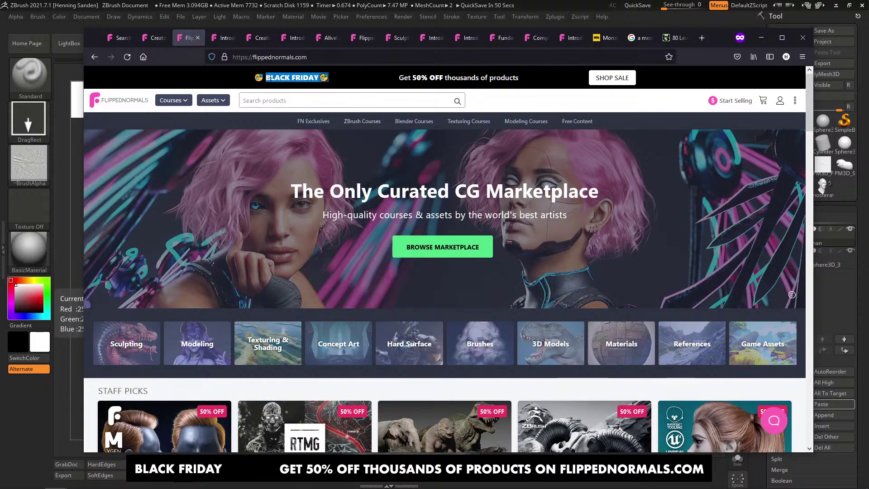
triple_click(304, 79)
click(305, 78)
scroll(503, 228, down, 6)
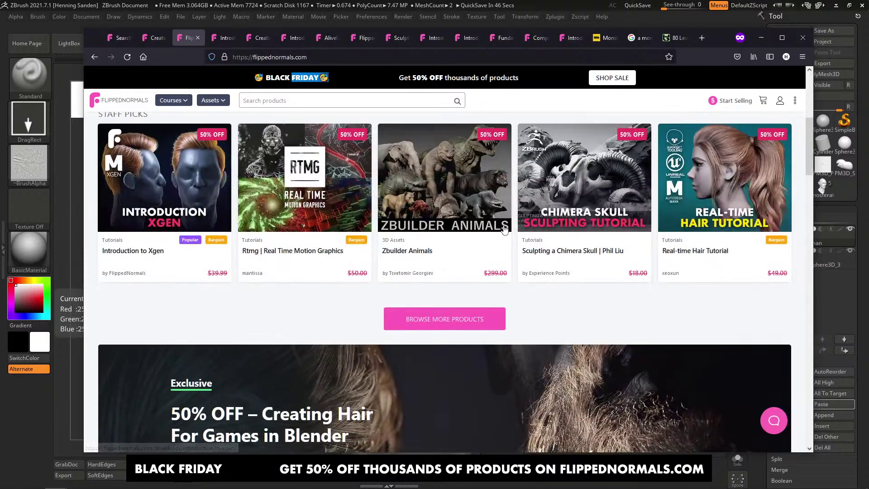
scroll(475, 240, up, 4)
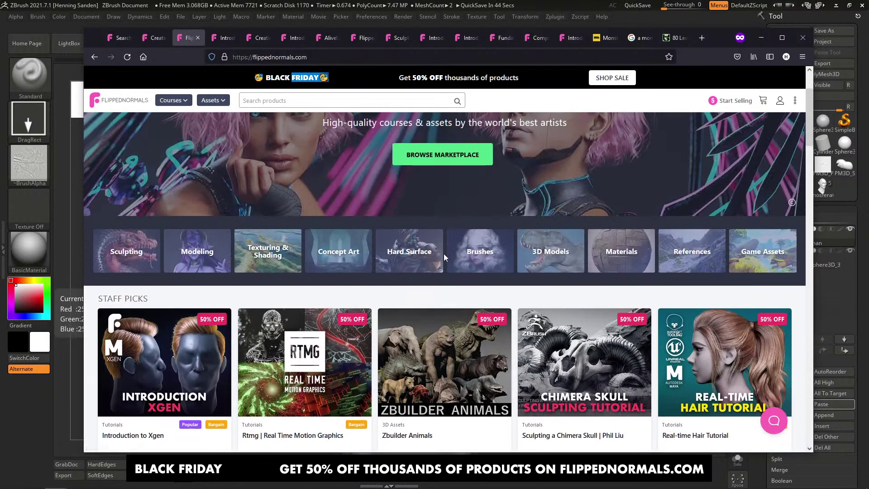
scroll(444, 254, up, 2)
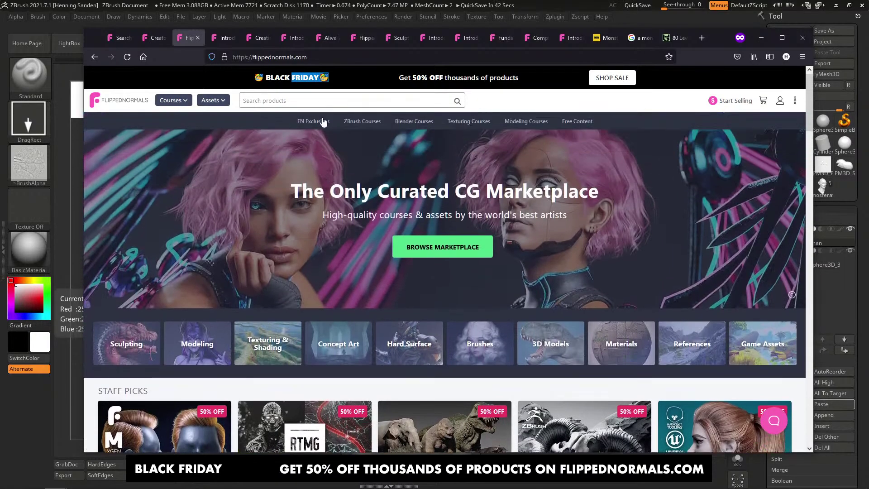
Step: Open the FN Exclusives page and look through its discounted tutorials and brush kits
double_click(324, 56)
click(321, 226)
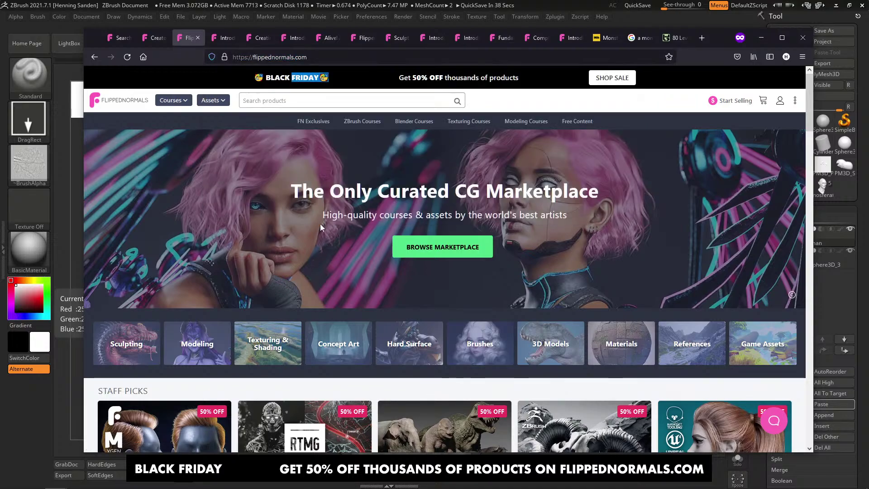
click(321, 122)
scroll(376, 165, down, 5)
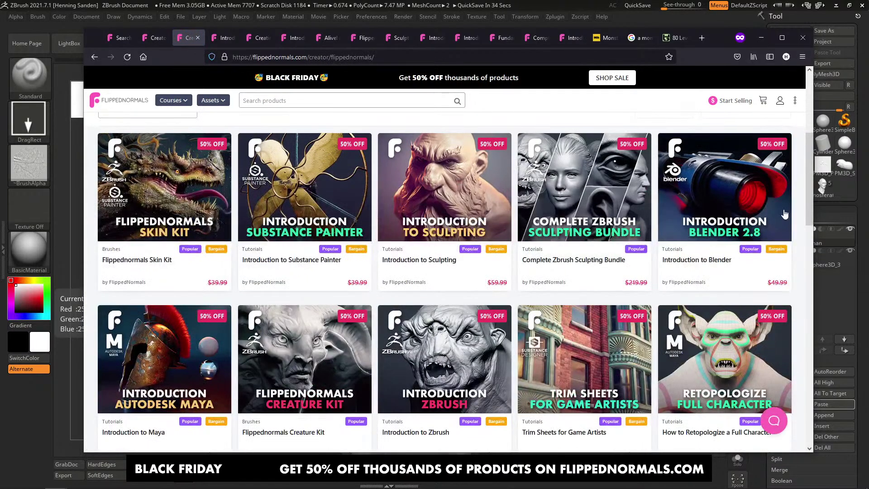
scroll(594, 279, down, 2)
scroll(588, 281, up, 2)
scroll(521, 295, down, 3)
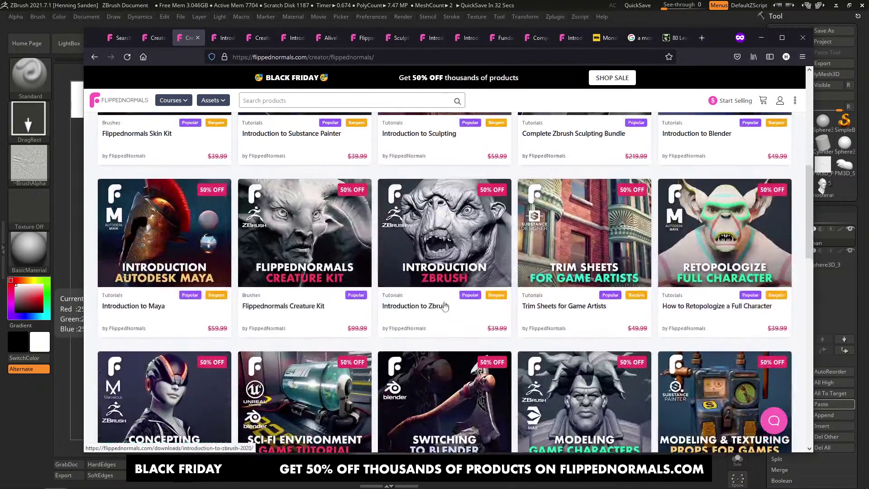
scroll(434, 303, up, 7)
Step: Return to the marketplace home page and browse the other products by the creator of Zbuilder Animals
click(118, 100)
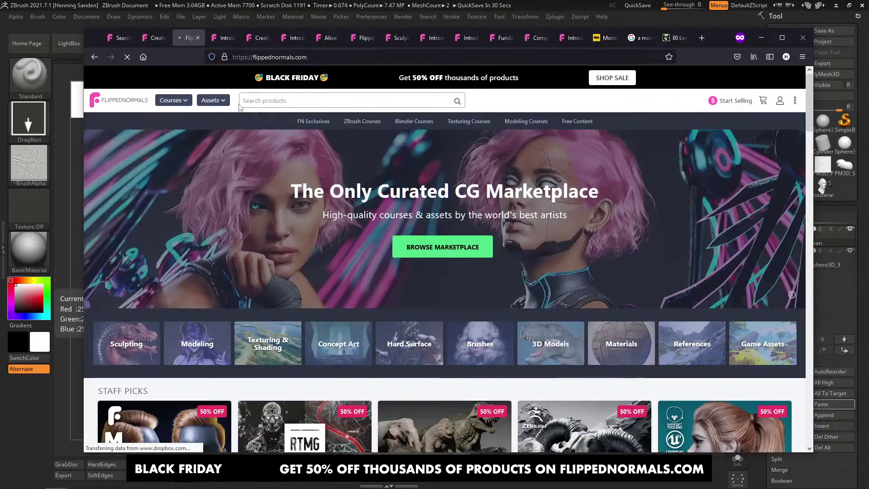
scroll(330, 266, down, 3)
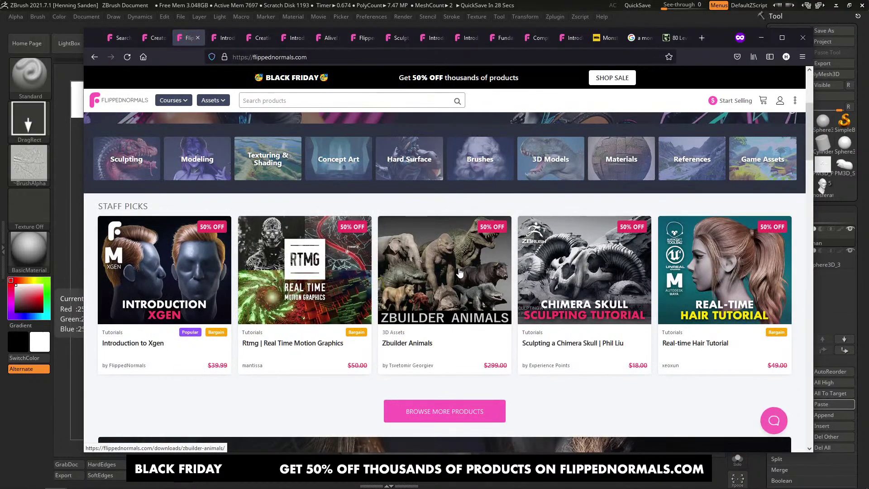
click(412, 363)
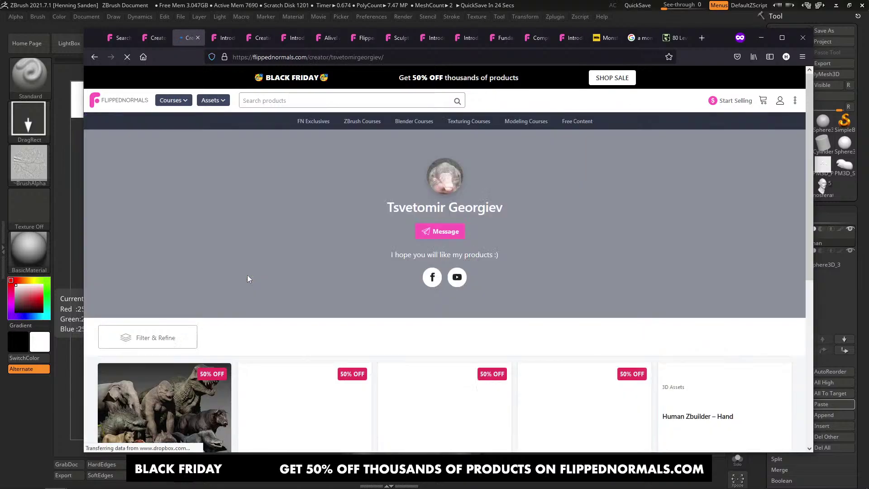
scroll(249, 277, down, 5)
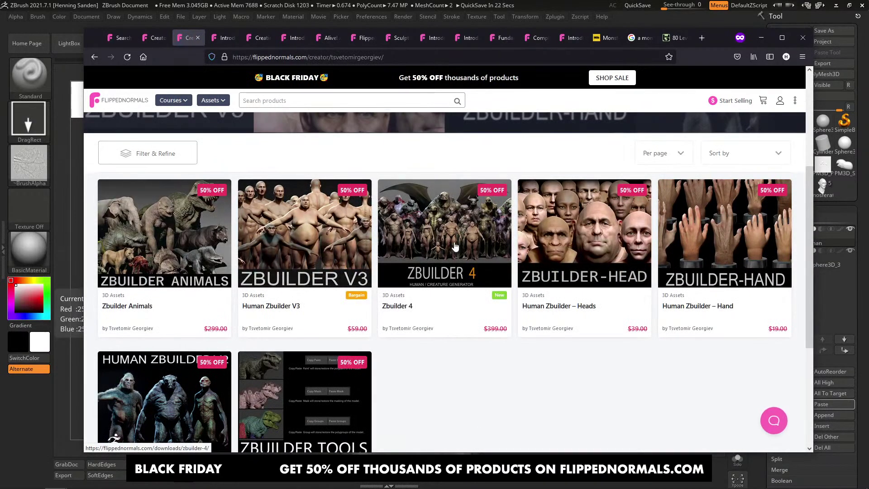
Step: Open the Zbuilder 4 product page, view its gallery of material, pose and transformation presets, and return to ZBrush
click(441, 244)
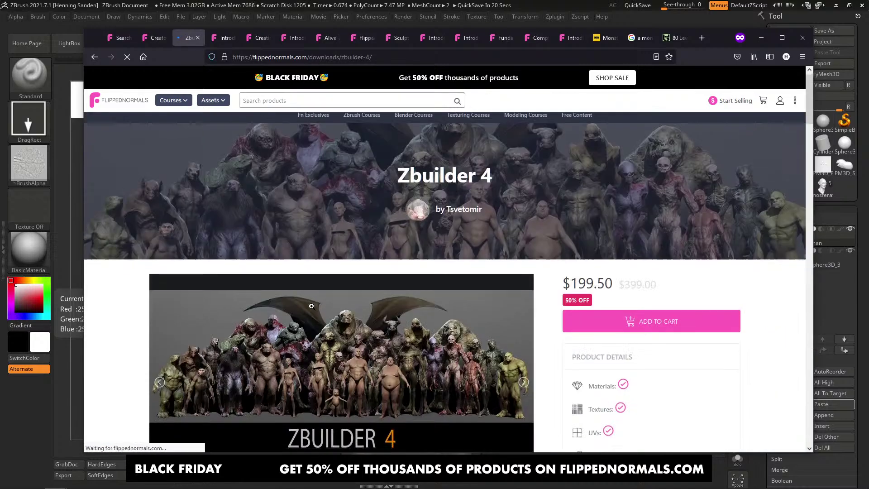
click(321, 276)
key(Right)
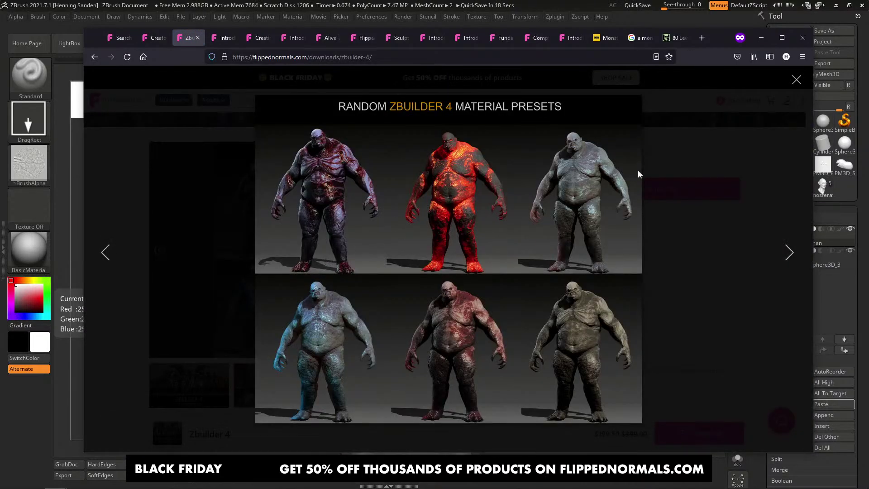
key(Right)
click(520, 192)
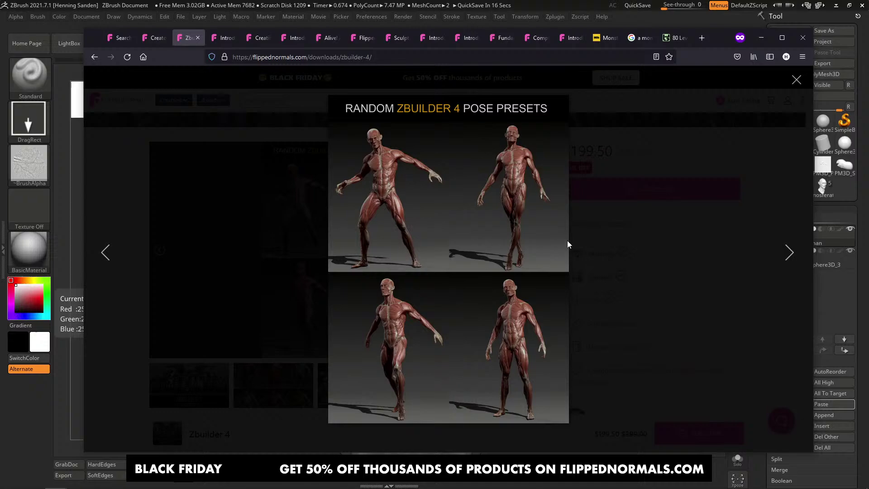
click(417, 260)
click(677, 217)
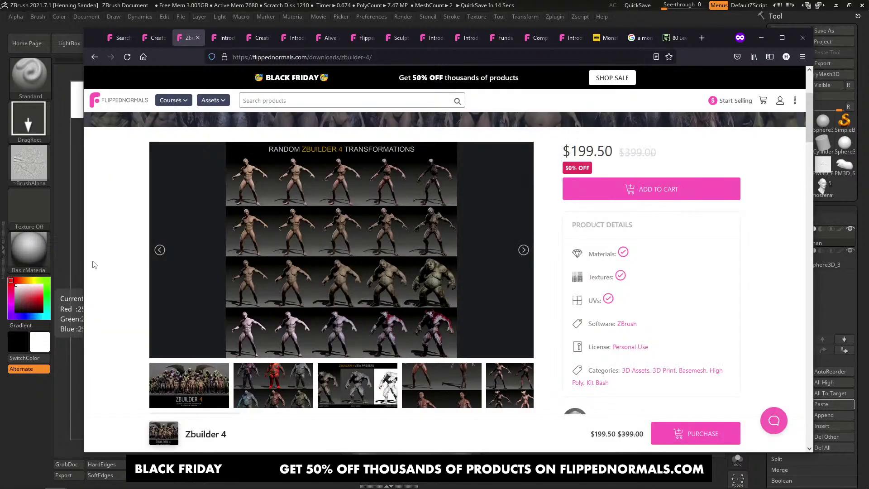
click(79, 268)
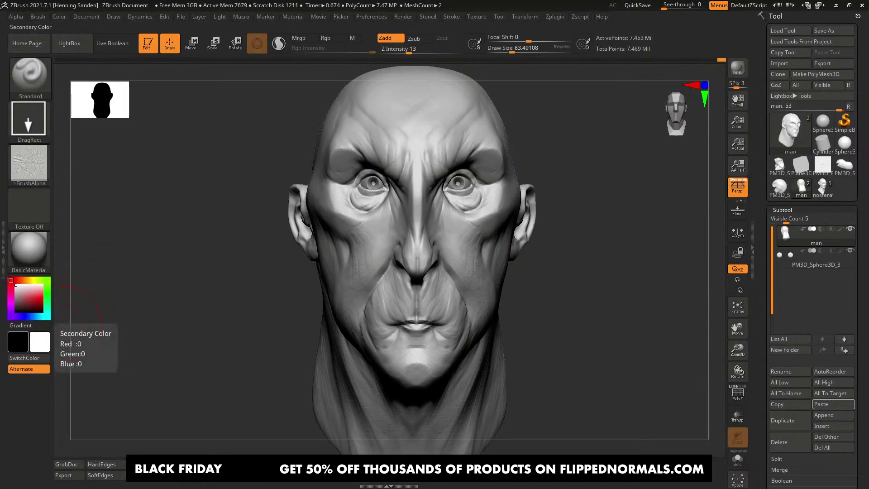